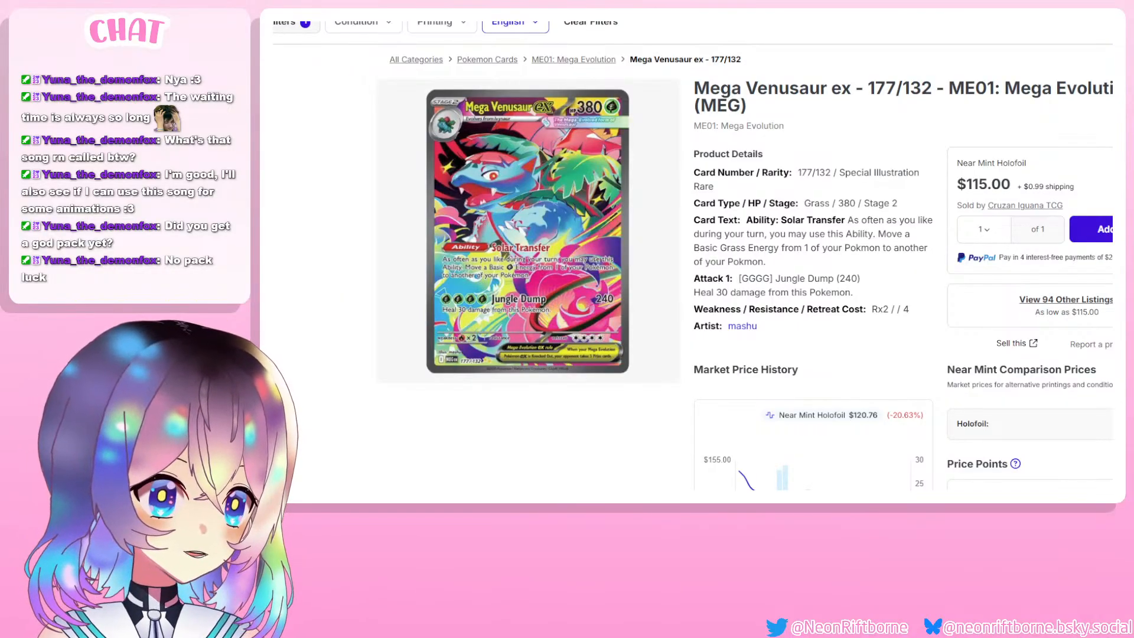
Step: Examine the Near Mint Holofoil price and product details of the Mega Venusaur ex 177/132 card
{"action": "left_click_drag", "start_coordinate": [974, 185], "coordinate": [1010, 177]}
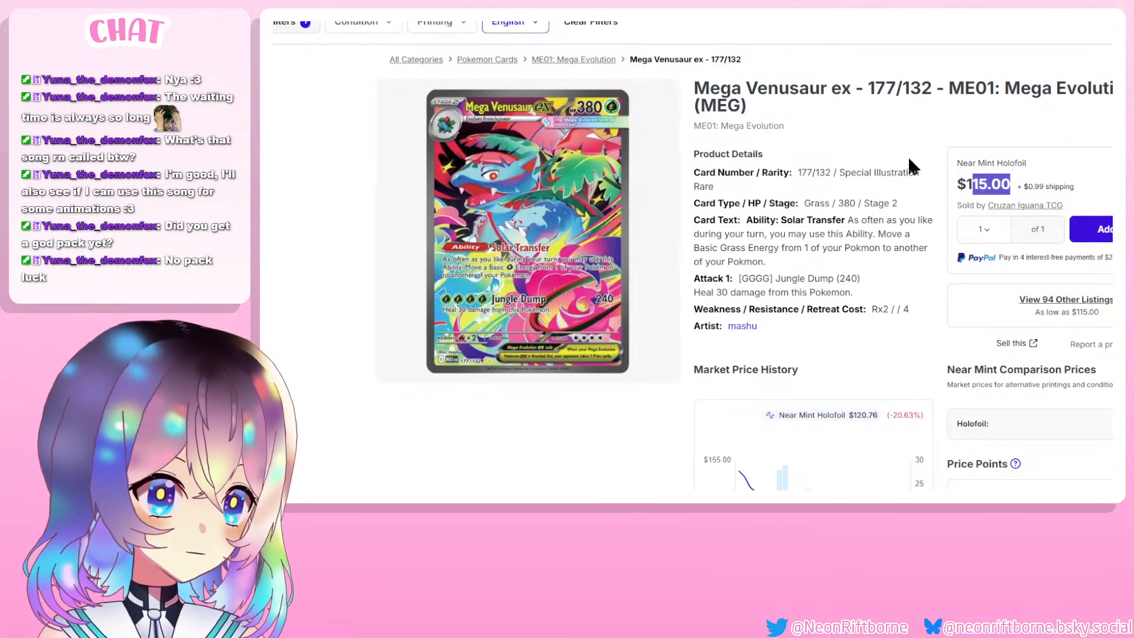
{"action": "left_click", "coordinate": [910, 159]}
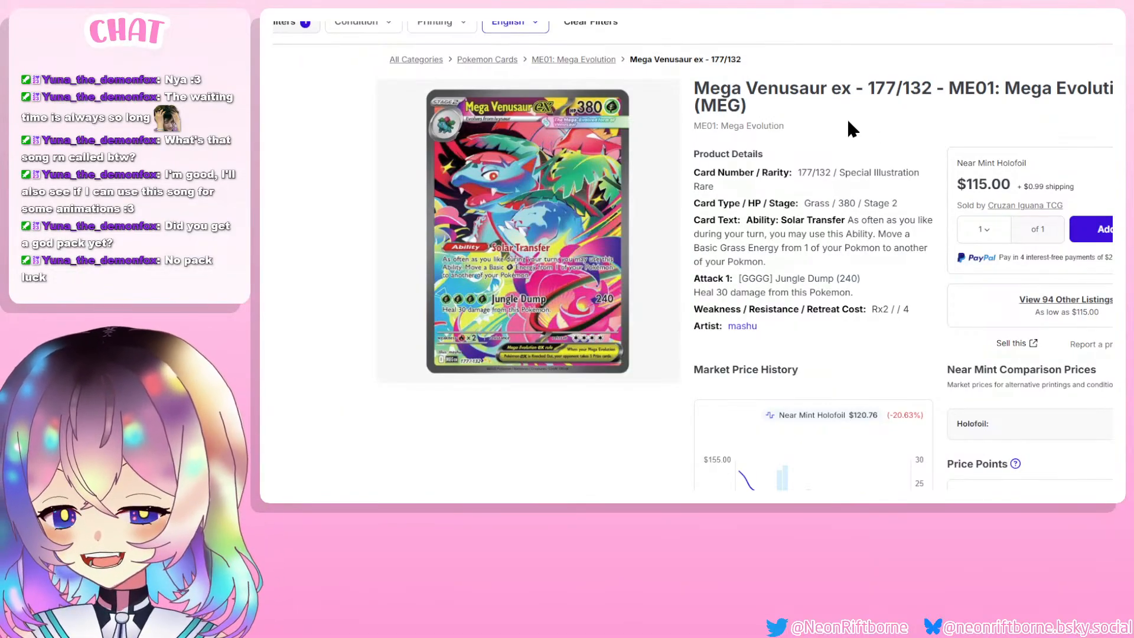
{"action": "scroll", "coordinate": [686, 156], "scroll_direction": "down", "scroll_amount": 2}
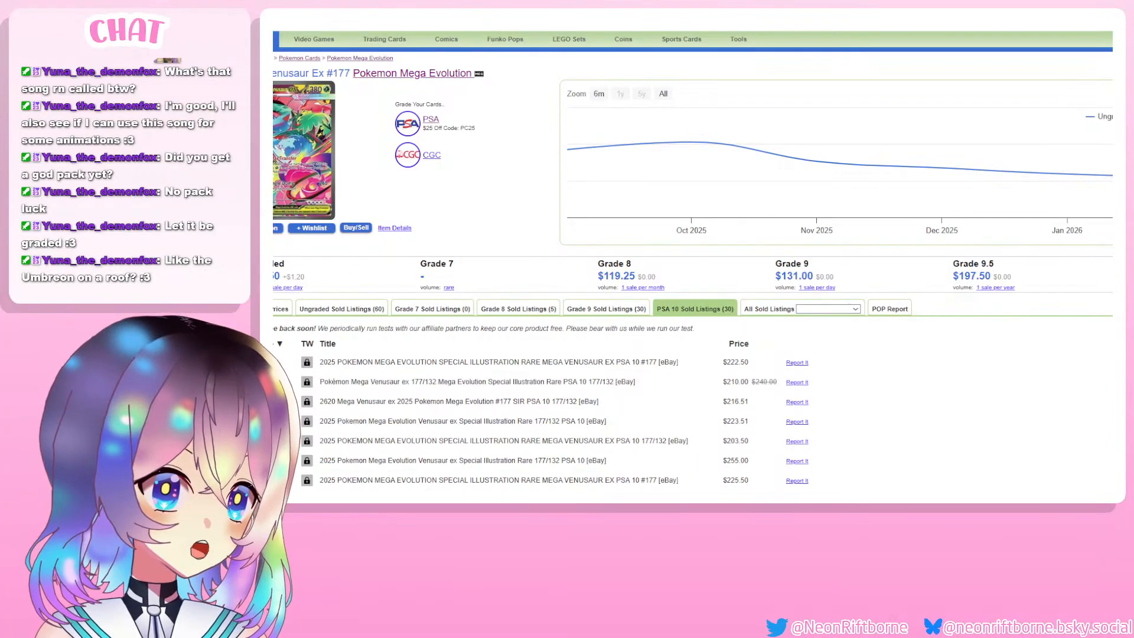
Step: Review the PSA 10 sold listings of the Mega Venusaur Ex #177 card at an enlarged, readable size
{"action": "key", "text": "ctrl+plus"}
{"action": "key", "text": "ctrl+plus"}
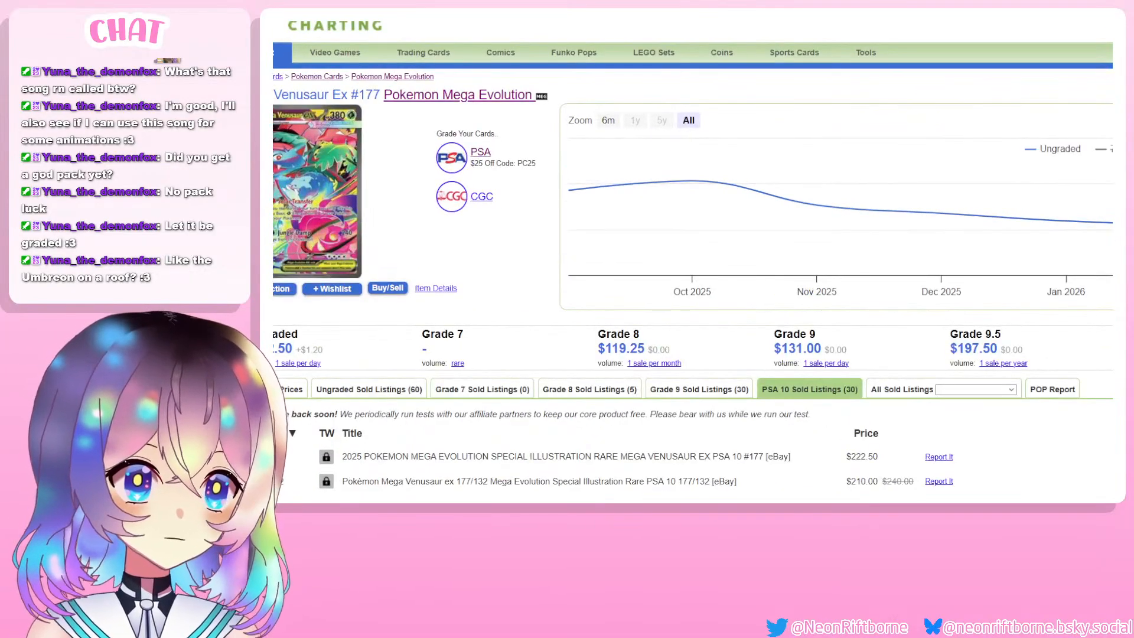
{"action": "scroll", "coordinate": [693, 266], "scroll_direction": "down", "scroll_amount": 2}
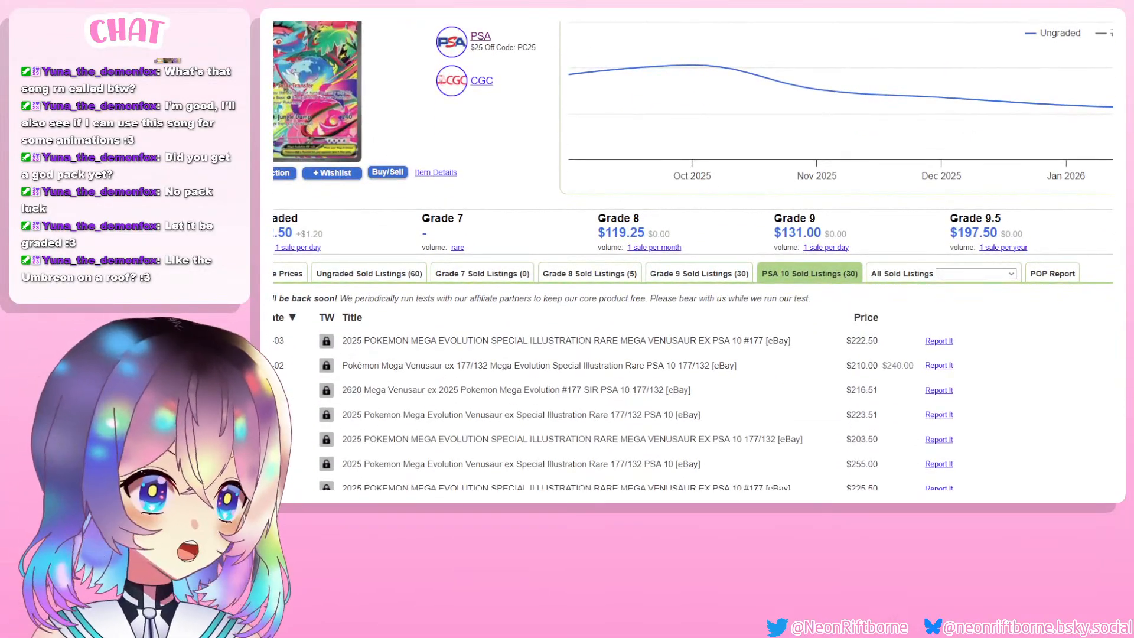
{"action": "key", "text": "ctrl+plus"}
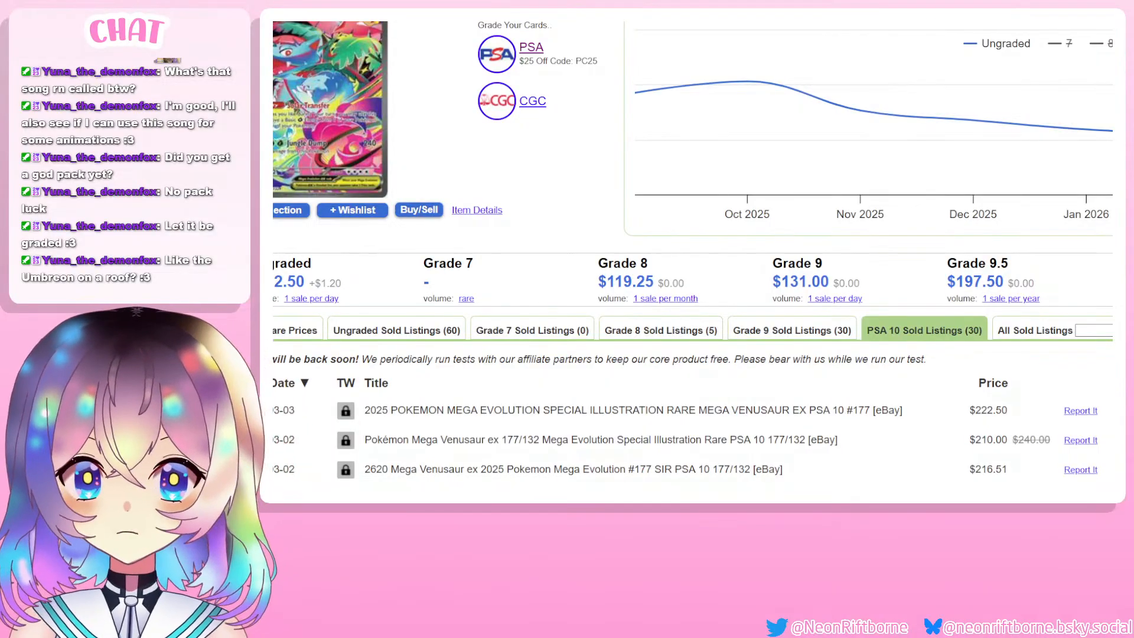
Step: Review the full list of Mega Venusaur Ex #177 prices by grade and grading company
{"action": "scroll", "coordinate": [551, 278], "scroll_direction": "down", "scroll_amount": 10}
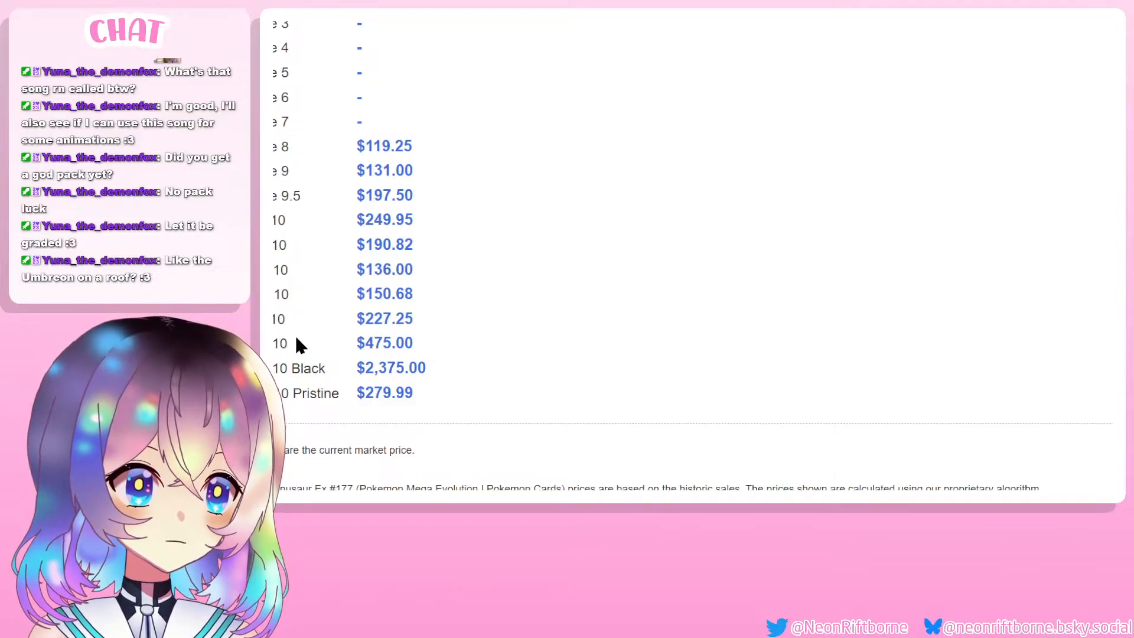
{"action": "key", "text": "ctrl+minus"}
{"action": "scroll", "coordinate": [444, 334], "scroll_direction": "up", "scroll_amount": 1}
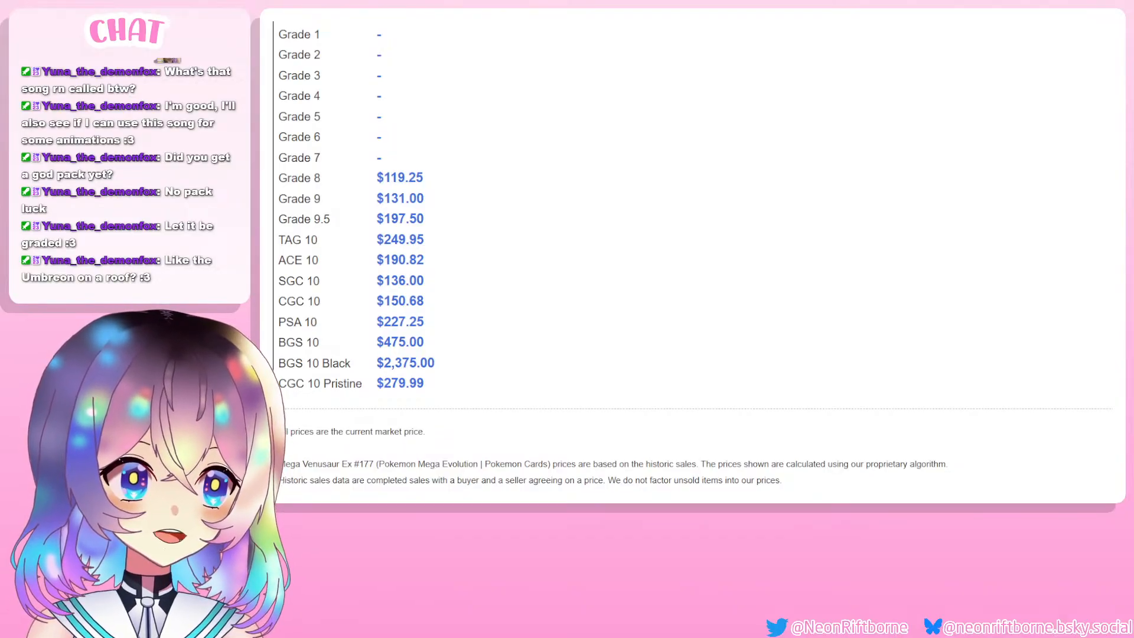
{"action": "scroll", "coordinate": [692, 254], "scroll_direction": "right", "scroll_amount": 1}
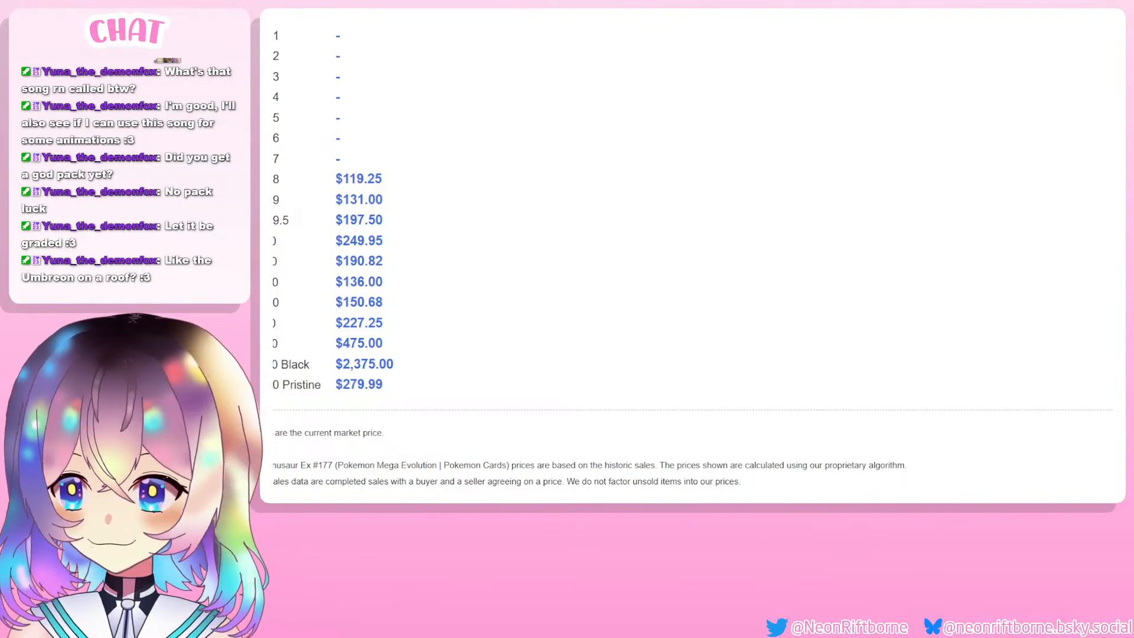
{"action": "scroll", "coordinate": [692, 254], "scroll_direction": "up", "scroll_amount": 2}
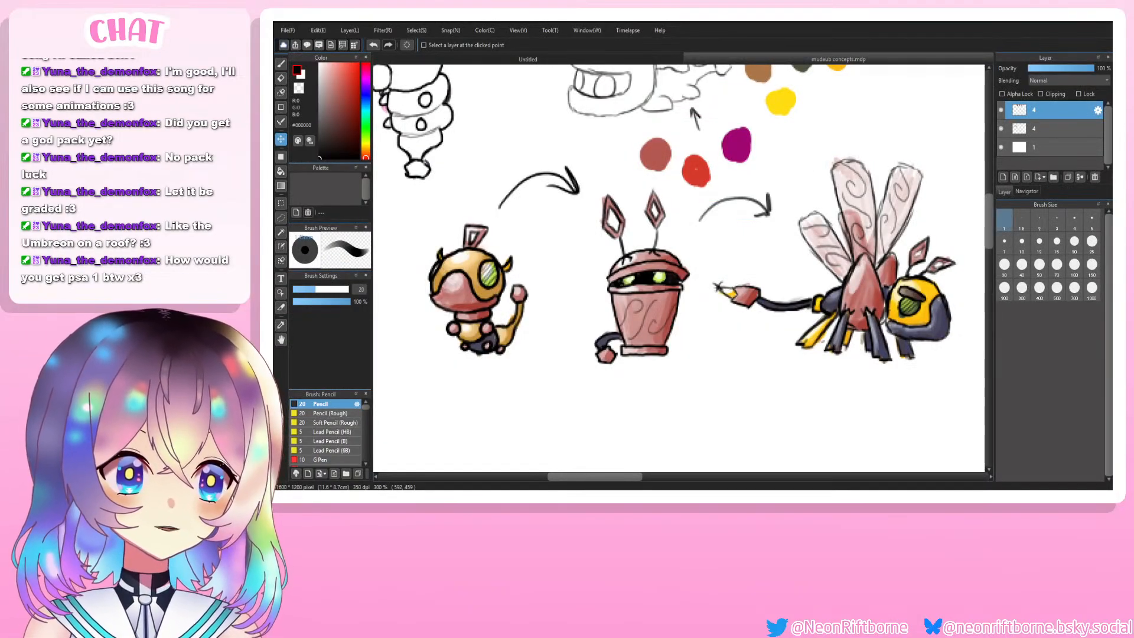
Step: Examine the lower-row evolution drawings and the rough hat-wearing larva sketch on the concept sheet in MediBang Paint
{"action": "left_click", "coordinate": [1022, 241]}
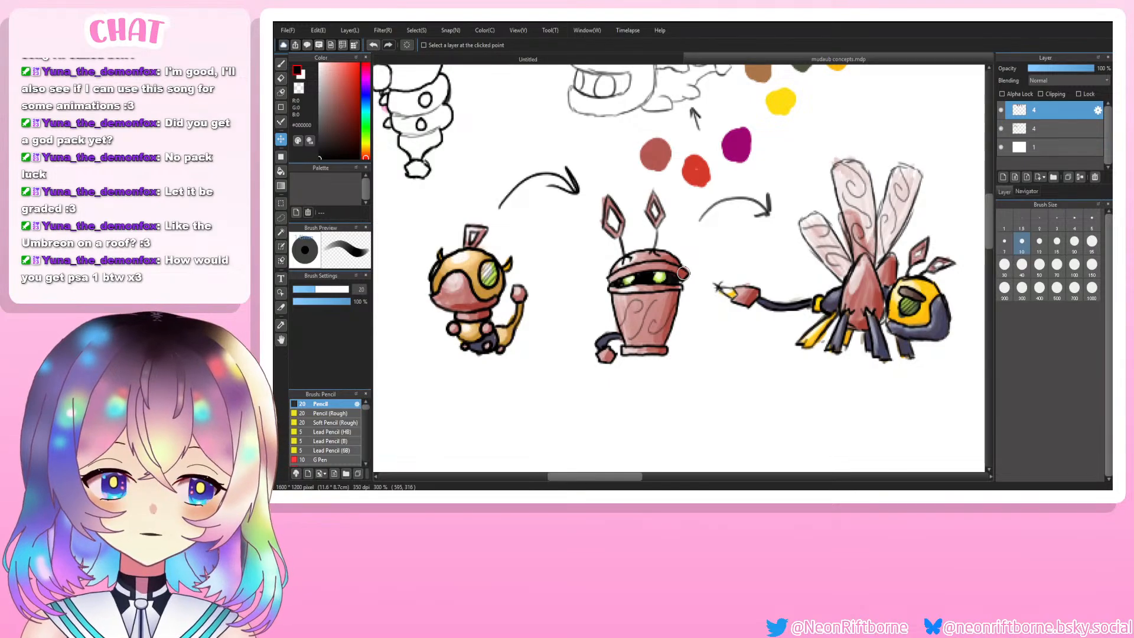
{"action": "mouse_move", "coordinate": [611, 477]}
{"action": "left_mouse_down"}
{"action": "mouse_move", "coordinate": [577, 479]}
{"action": "mouse_move", "coordinate": [623, 486]}
{"action": "left_mouse_up"}
{"action": "left_click_drag", "start_coordinate": [992, 224], "coordinate": [990, 191]}
{"action": "left_click_drag", "start_coordinate": [604, 483], "coordinate": [577, 479]}
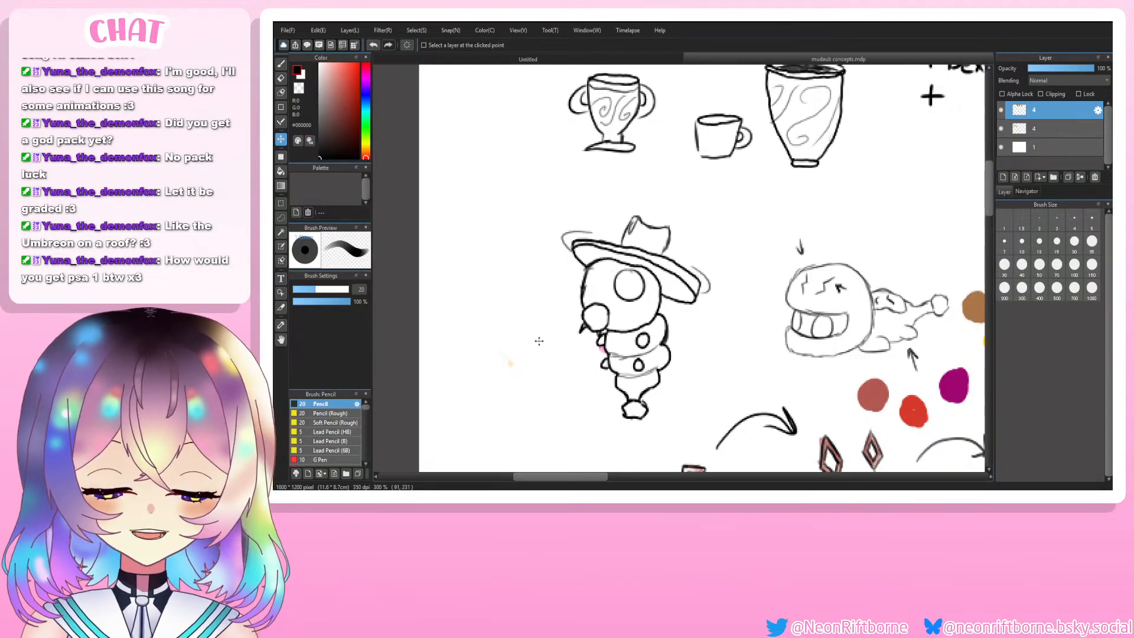
{"action": "scroll", "coordinate": [894, 294], "scroll_direction": "right", "scroll_amount": 2}
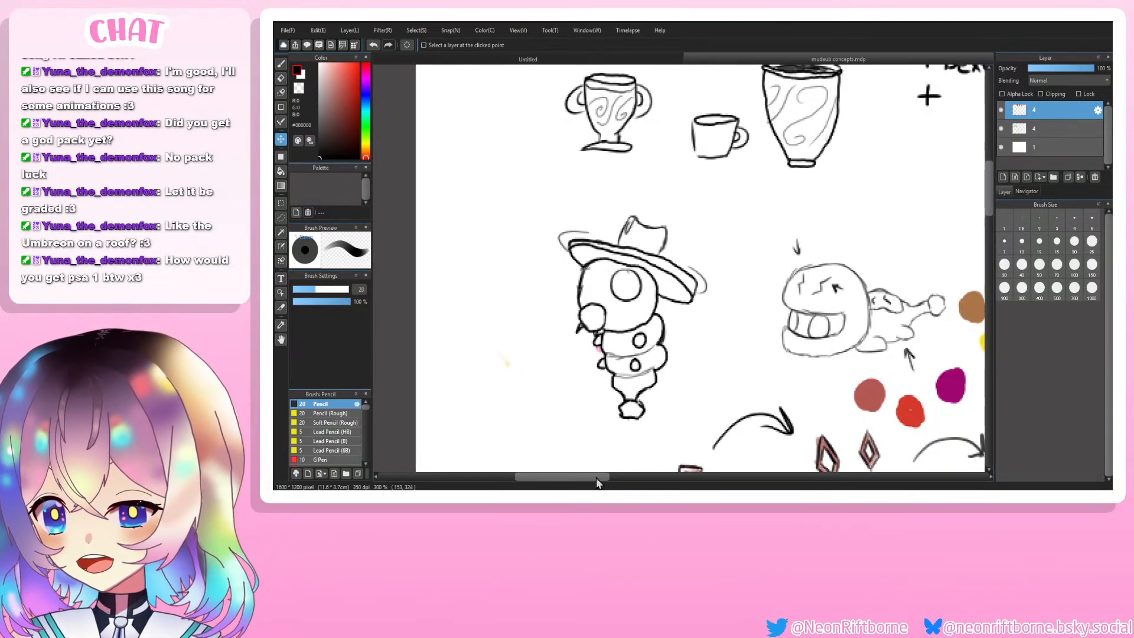
{"action": "scroll", "coordinate": [650, 376], "scroll_direction": "down", "scroll_amount": 10}
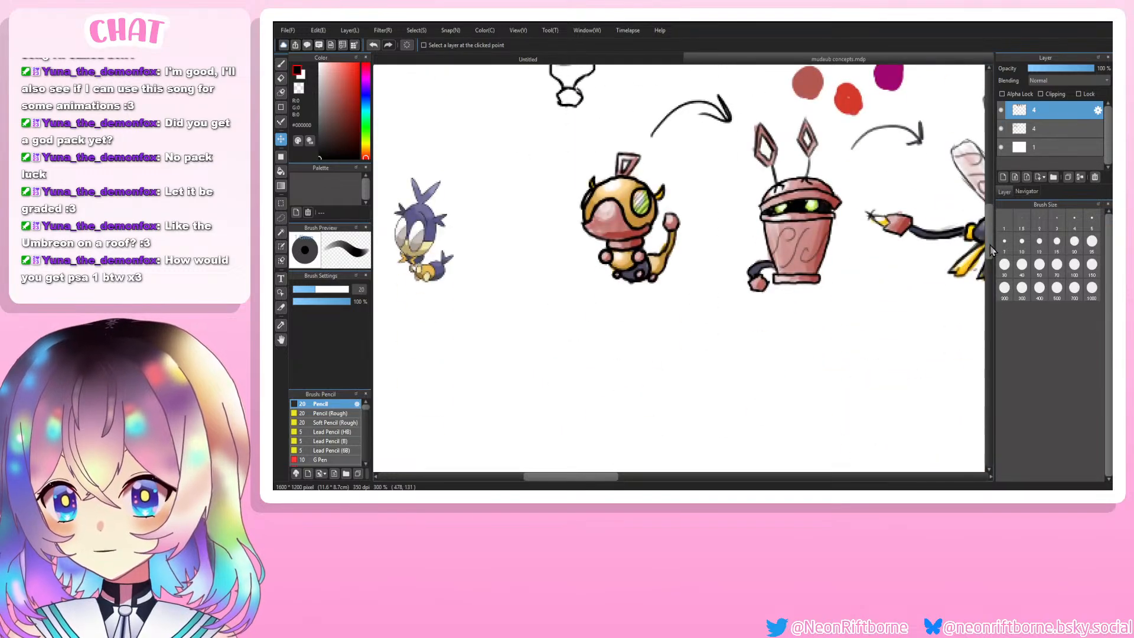
{"action": "scroll", "coordinate": [650, 376], "scroll_direction": "up", "scroll_amount": 2}
{"action": "left_click_drag", "start_coordinate": [602, 476], "coordinate": [622, 476]}
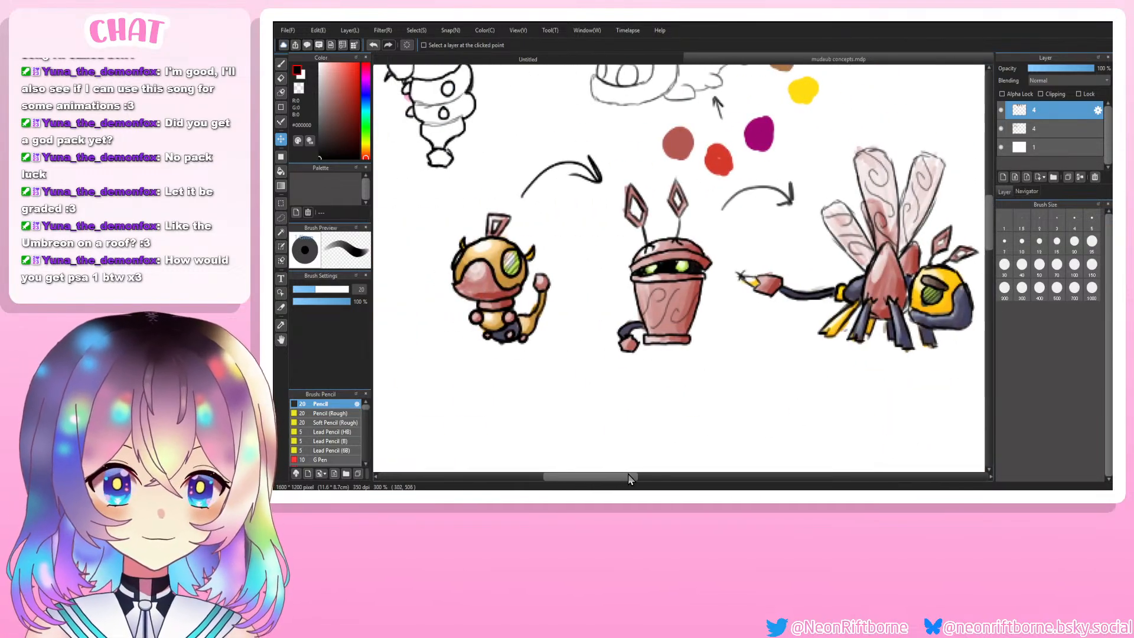
Step: Inspect the green and brown caterpillar design beside the "Dexterous" note in the concept sheet's upper row
{"action": "scroll", "coordinate": [647, 337], "scroll_direction": "down", "scroll_amount": 8}
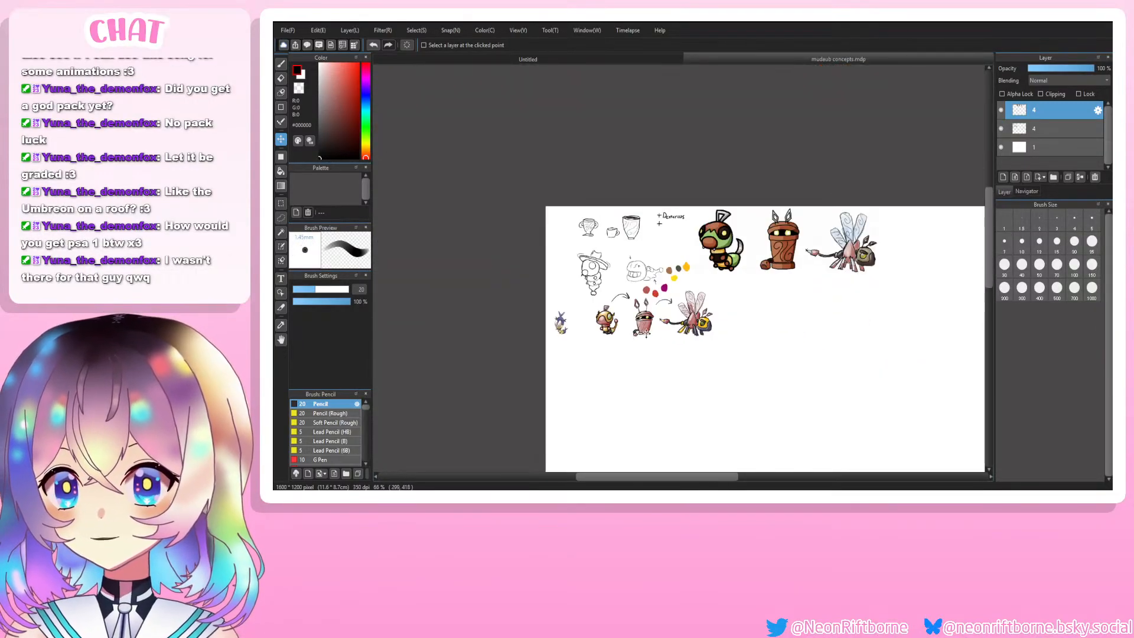
{"action": "scroll", "coordinate": [699, 267], "scroll_direction": "up", "scroll_amount": 8}
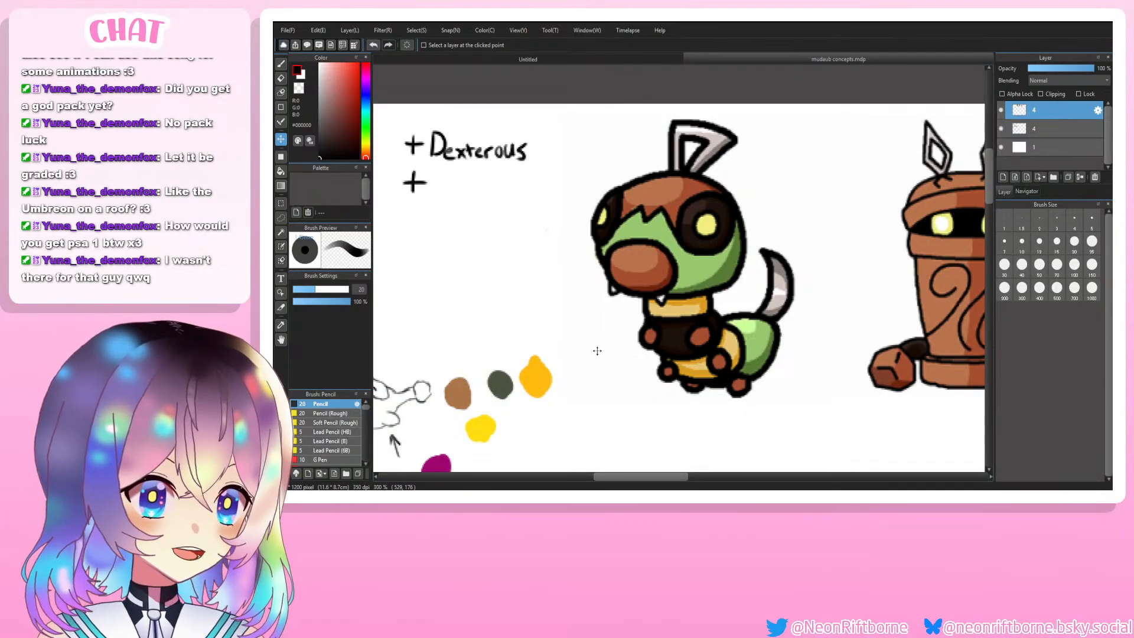
{"action": "scroll", "coordinate": [703, 319], "scroll_direction": "down", "scroll_amount": 3}
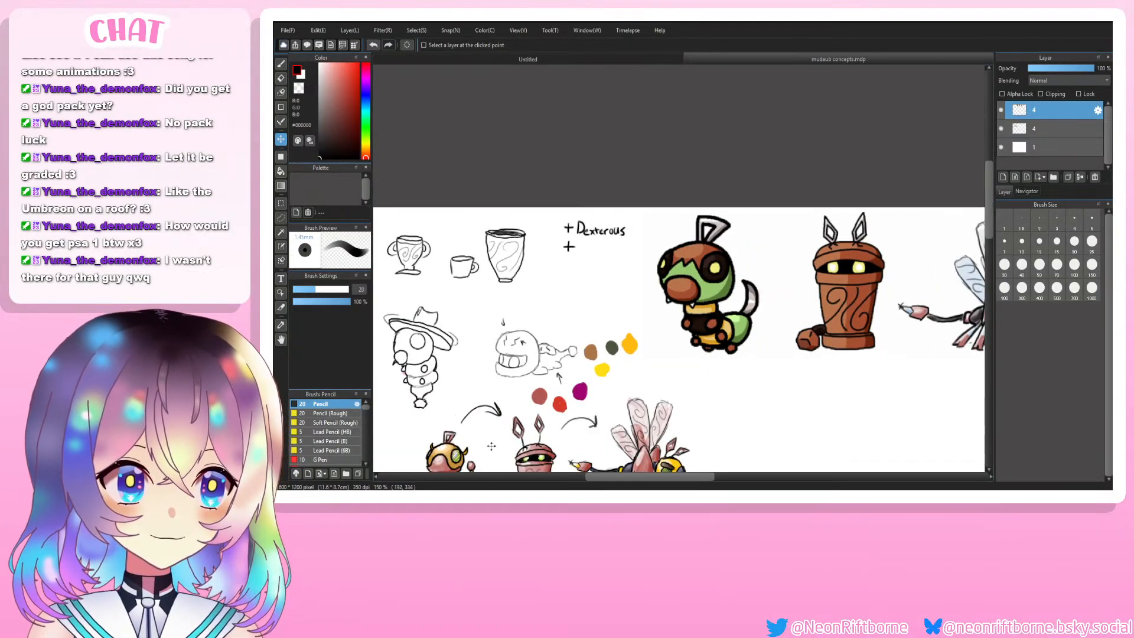
{"action": "scroll", "coordinate": [670, 353], "scroll_direction": "up", "scroll_amount": 3}
{"action": "scroll", "coordinate": [700, 263], "scroll_direction": "down", "scroll_amount": 1}
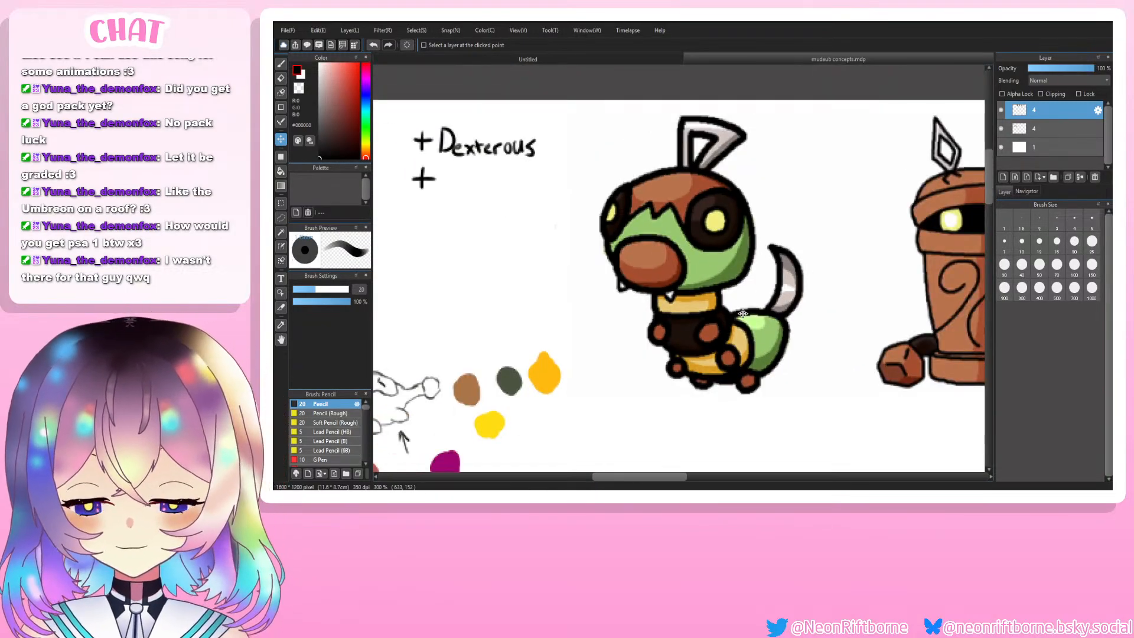
{"action": "scroll", "coordinate": [540, 328], "scroll_direction": "up", "scroll_amount": 1}
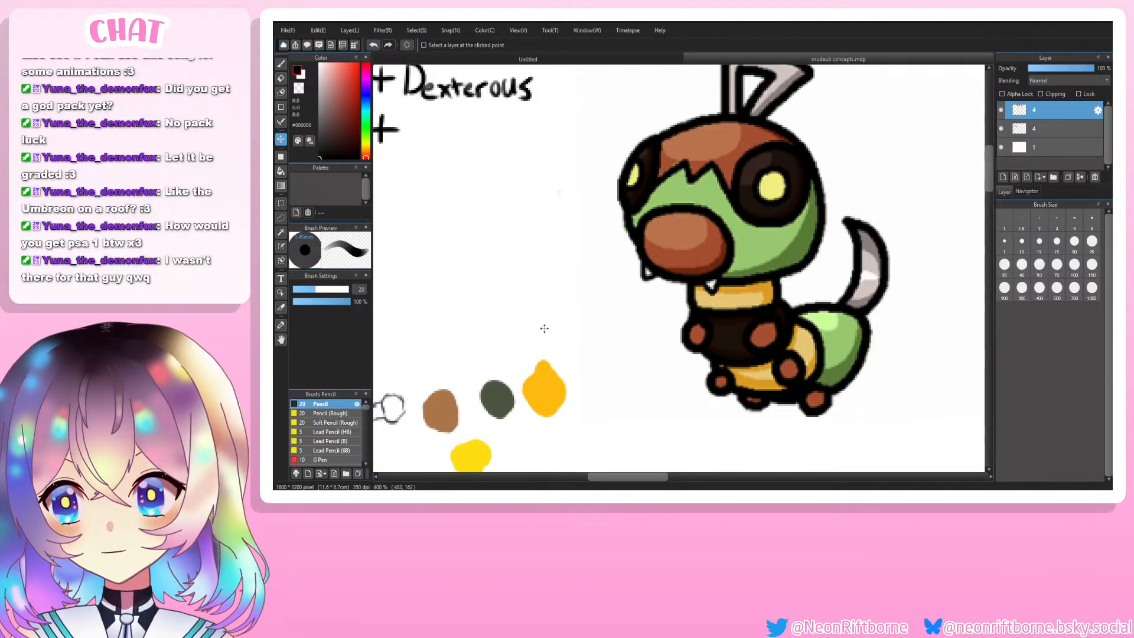
{"action": "scroll", "coordinate": [538, 327], "scroll_direction": "down", "scroll_amount": 2}
{"action": "scroll", "coordinate": [662, 281], "scroll_direction": "up", "scroll_amount": 1}
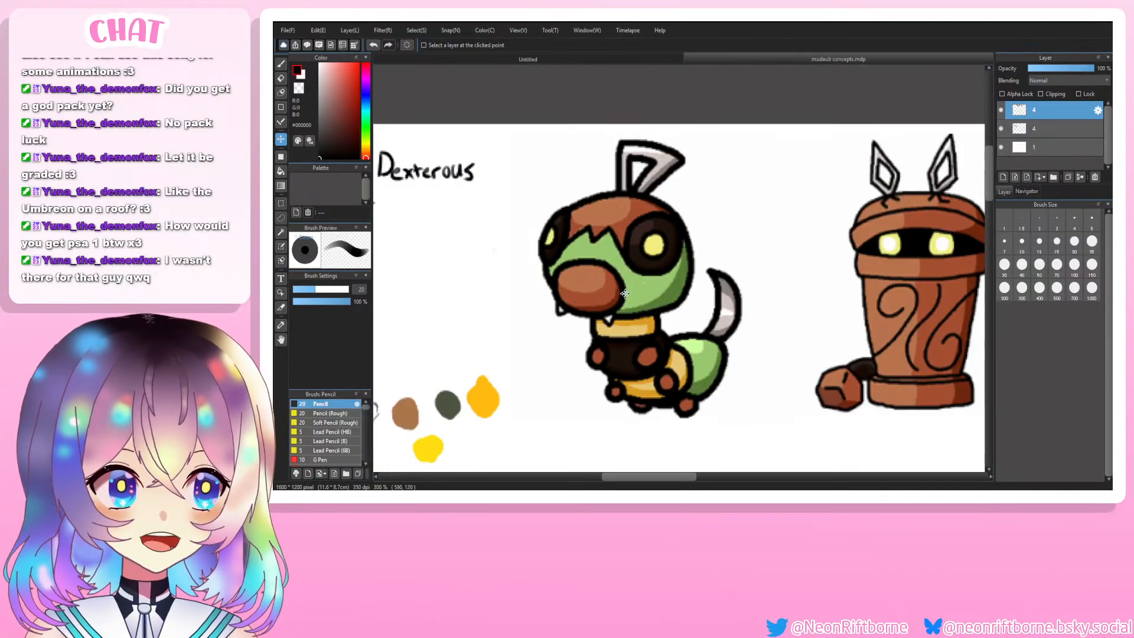
Step: Inspect the brown pot-shaped second stage and the blue-winged insect final stage in the upper row
{"action": "scroll", "coordinate": [650, 283], "scroll_direction": "up", "scroll_amount": 1}
{"action": "scroll", "coordinate": [601, 302], "scroll_direction": "down", "scroll_amount": 3}
{"action": "scroll", "coordinate": [815, 292], "scroll_direction": "up", "scroll_amount": 2}
{"action": "scroll", "coordinate": [687, 289], "scroll_direction": "up", "scroll_amount": 1}
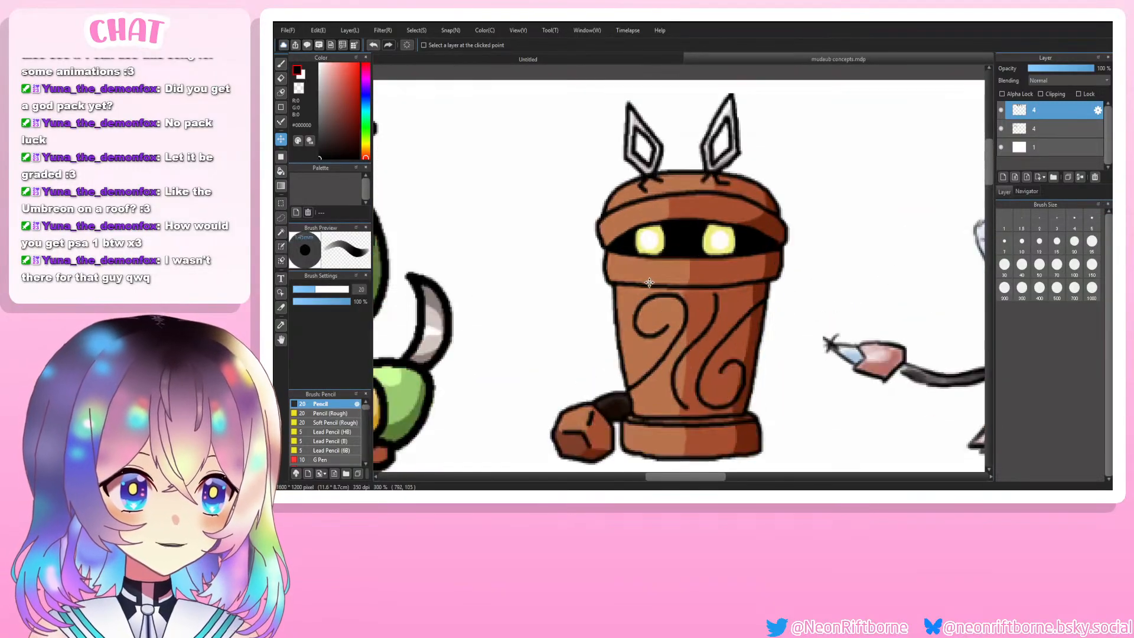
{"action": "scroll", "coordinate": [626, 282], "scroll_direction": "down", "scroll_amount": 1}
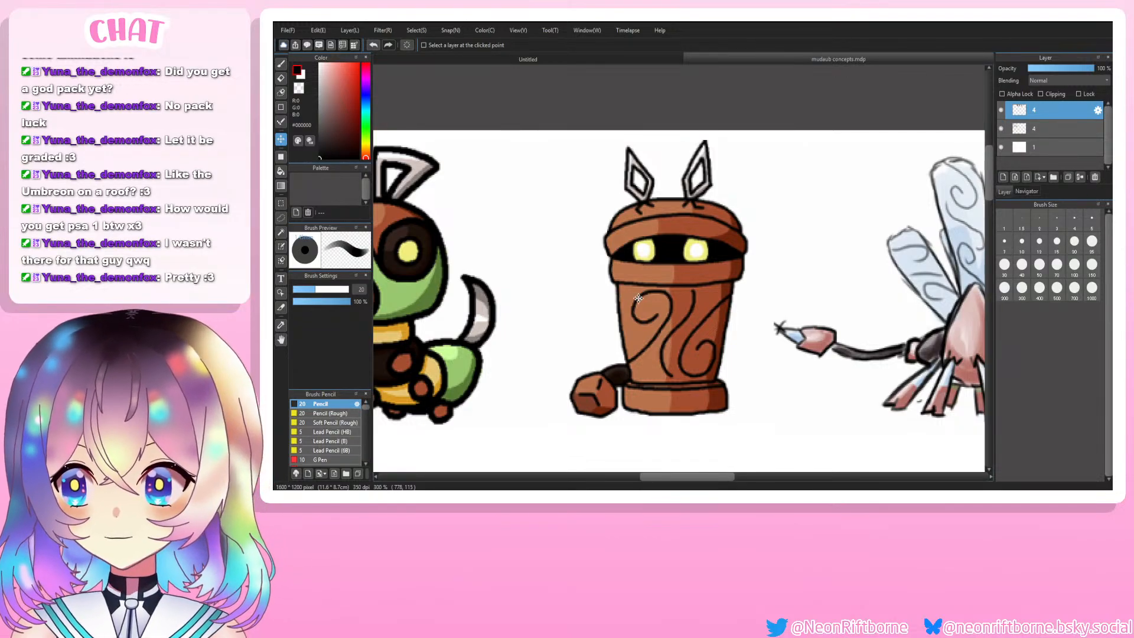
{"action": "scroll", "coordinate": [623, 289], "scroll_direction": "down", "scroll_amount": 1}
{"action": "scroll", "coordinate": [626, 298], "scroll_direction": "down", "scroll_amount": 1}
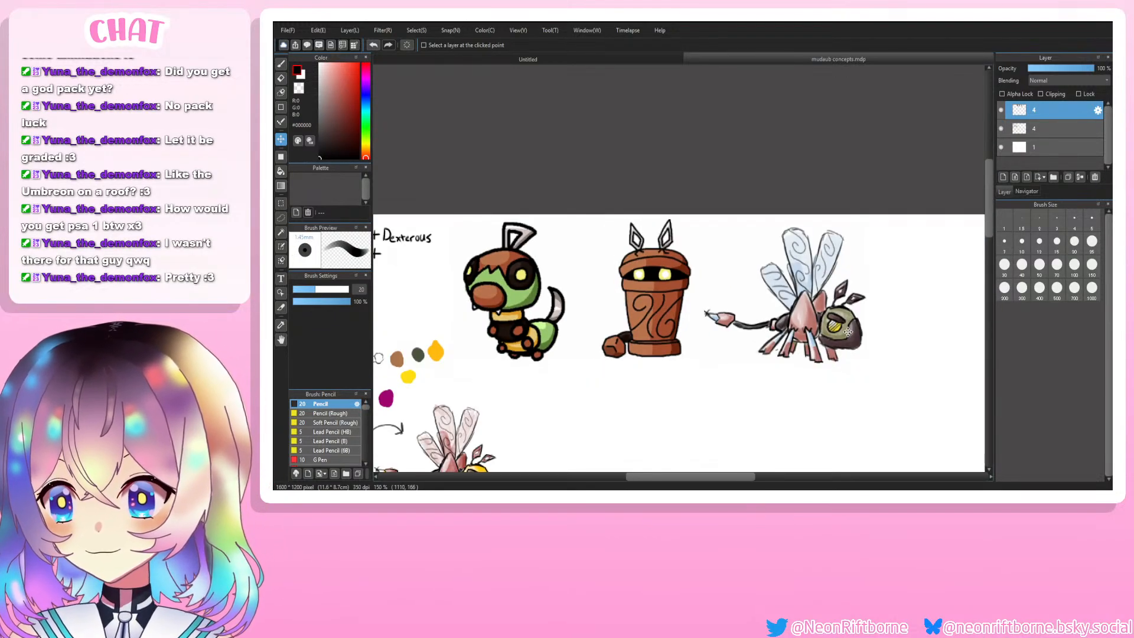
{"action": "scroll", "coordinate": [833, 325], "scroll_direction": "up", "scroll_amount": 3}
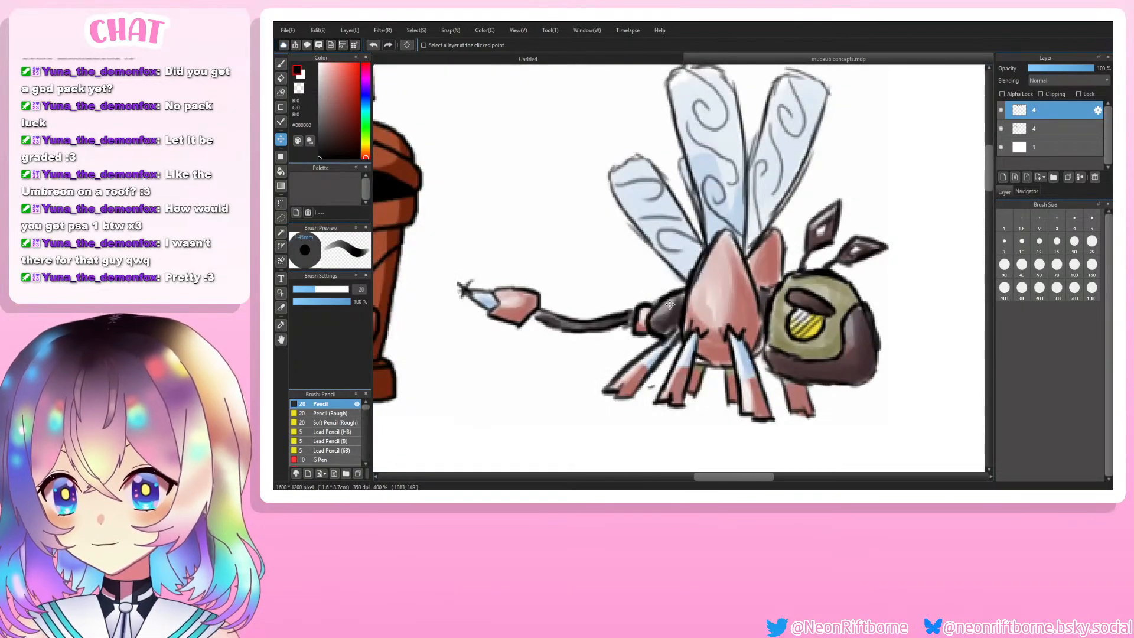
{"action": "scroll", "coordinate": [673, 309], "scroll_direction": "down", "scroll_amount": 1}
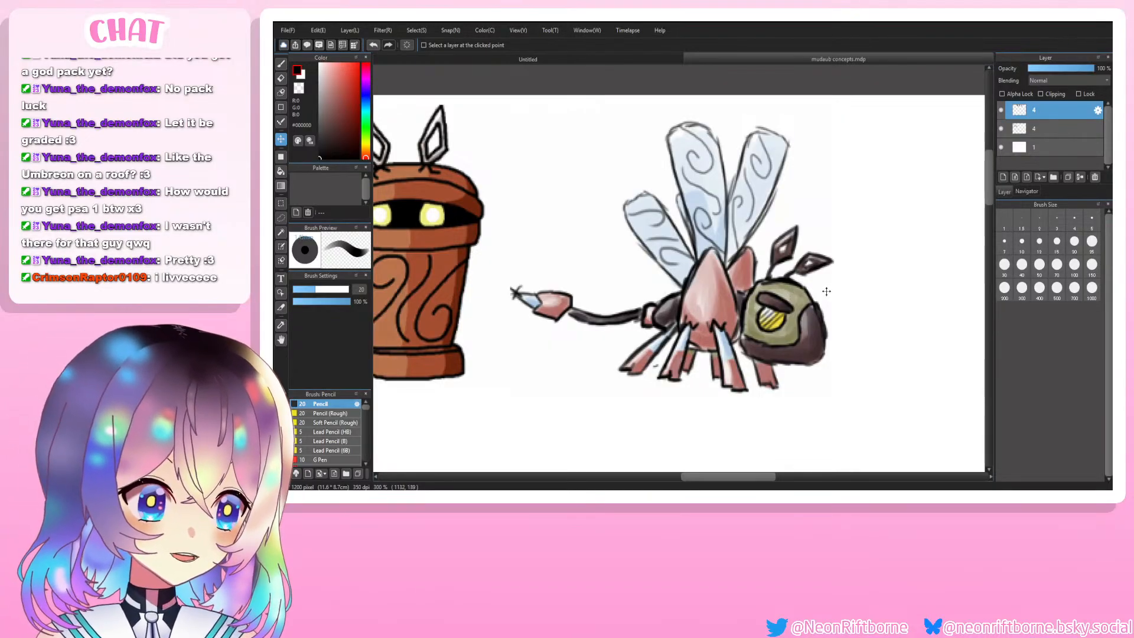
{"action": "scroll", "coordinate": [884, 289], "scroll_direction": "down", "scroll_amount": 4}
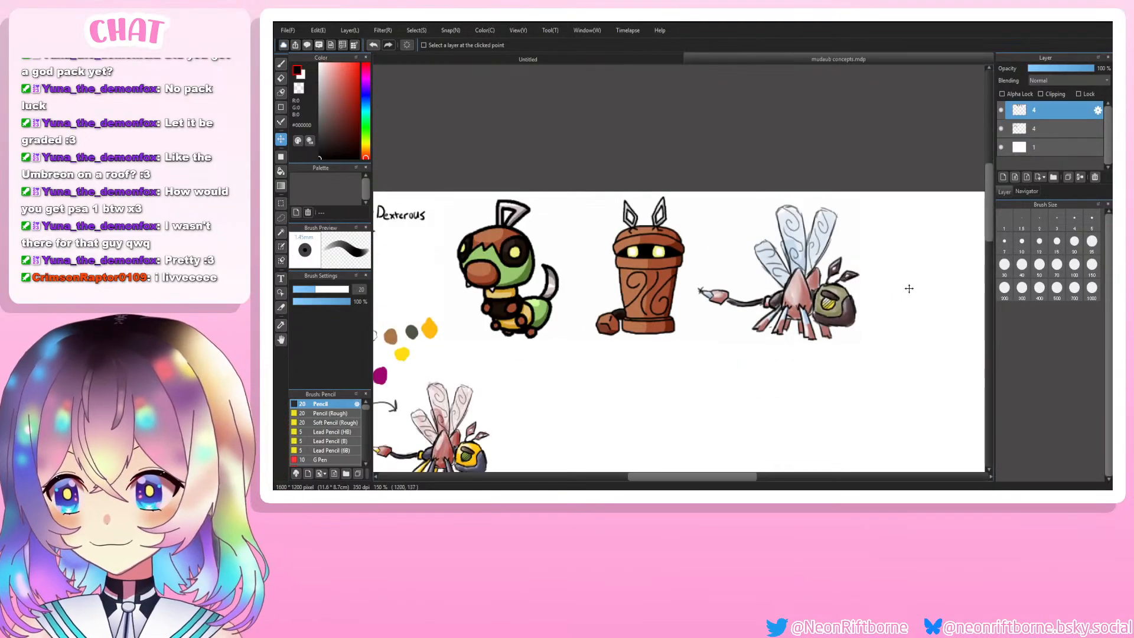
Step: Compare the caterpillar, pot and winged insect designs across the upper evolution row
{"action": "scroll", "coordinate": [604, 317], "scroll_direction": "up", "scroll_amount": 2}
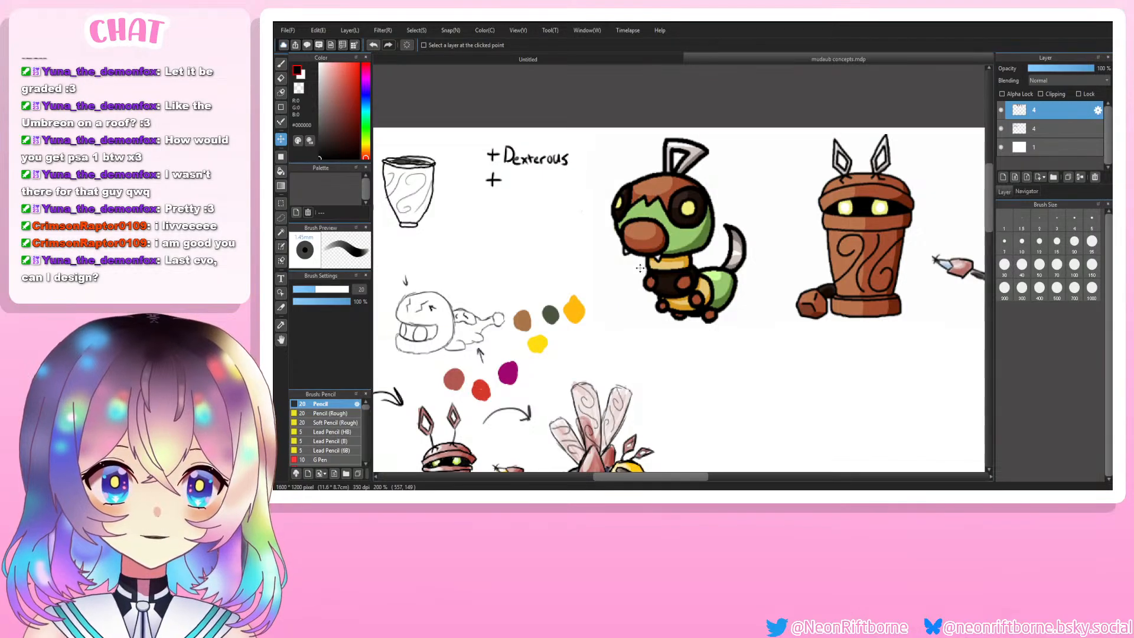
{"action": "scroll", "coordinate": [634, 269], "scroll_direction": "up", "scroll_amount": 1}
{"action": "scroll", "coordinate": [598, 256], "scroll_direction": "down", "scroll_amount": 2}
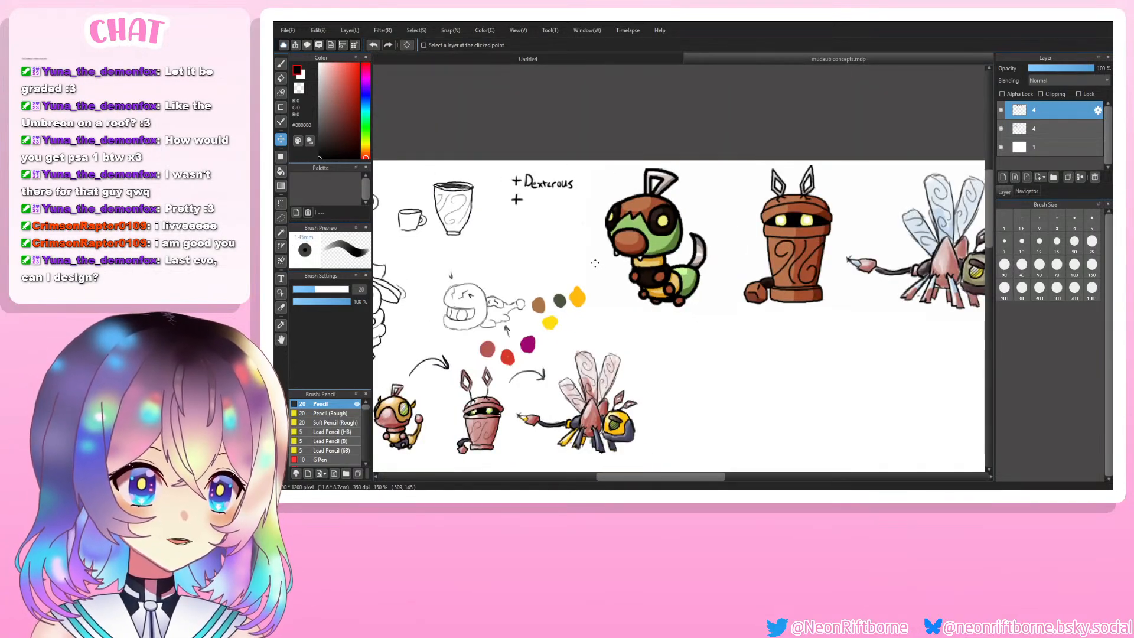
{"action": "scroll", "coordinate": [595, 263], "scroll_direction": "down", "scroll_amount": 1}
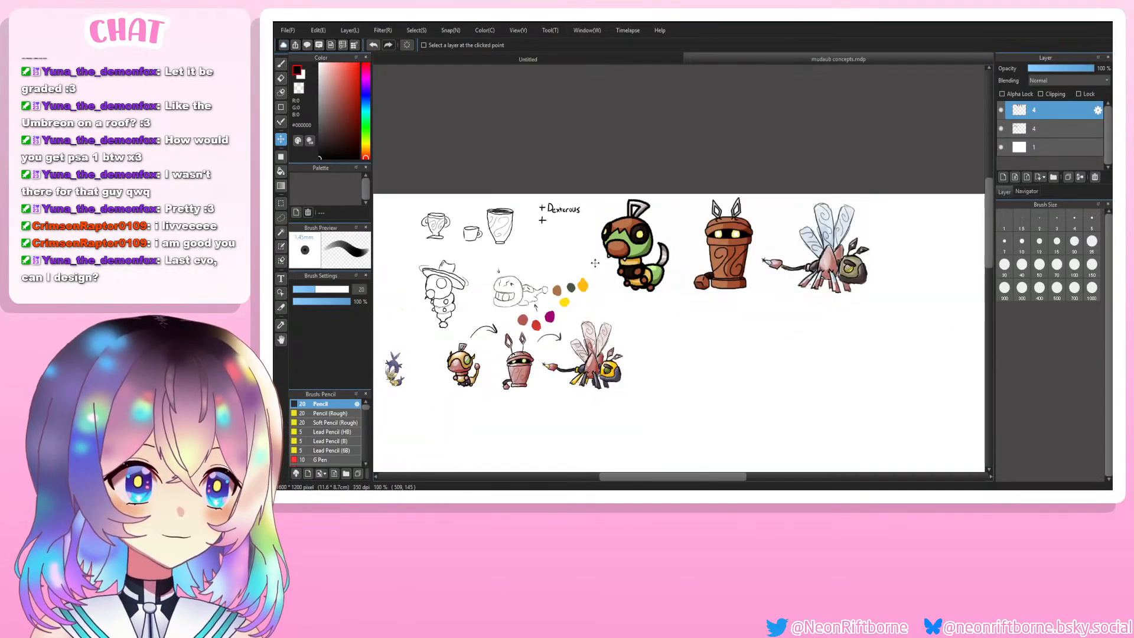
{"action": "scroll", "coordinate": [796, 246], "scroll_direction": "up", "scroll_amount": 4}
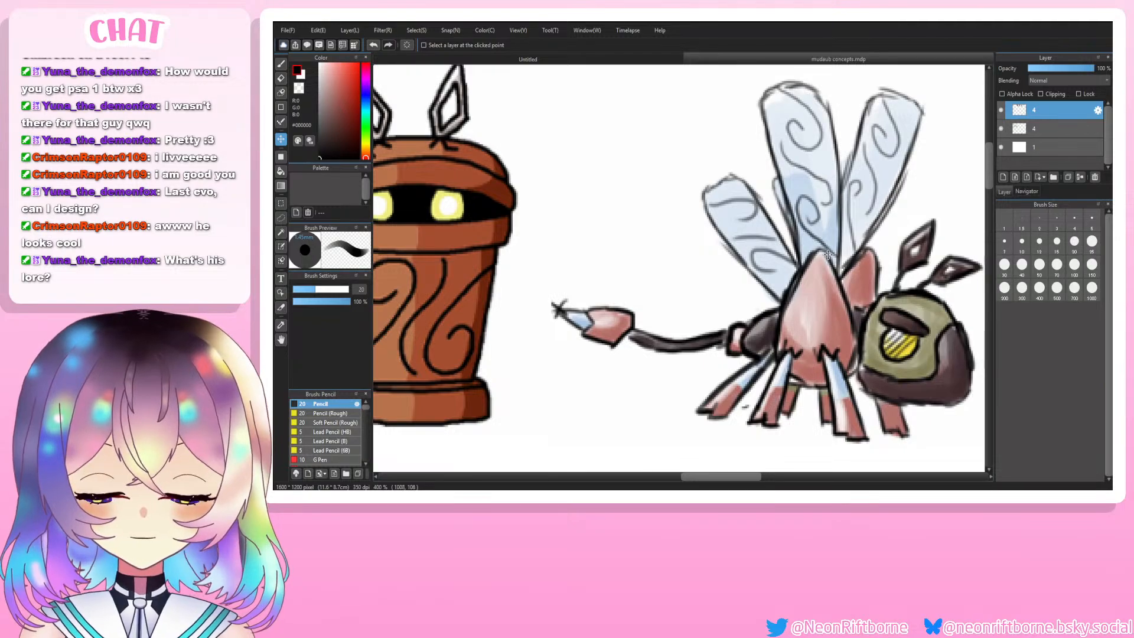
{"action": "scroll", "coordinate": [647, 289], "scroll_direction": "down", "scroll_amount": 3}
{"action": "scroll", "coordinate": [647, 289], "scroll_direction": "up", "scroll_amount": 1}
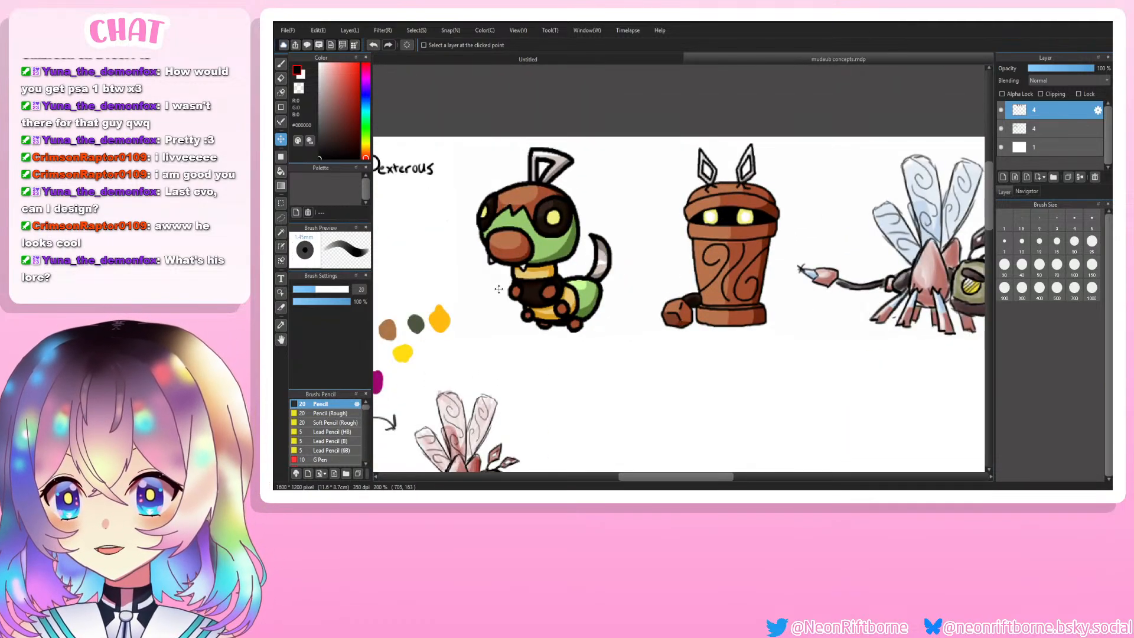
{"action": "left_click_drag", "start_coordinate": [694, 478], "coordinate": [707, 471]}
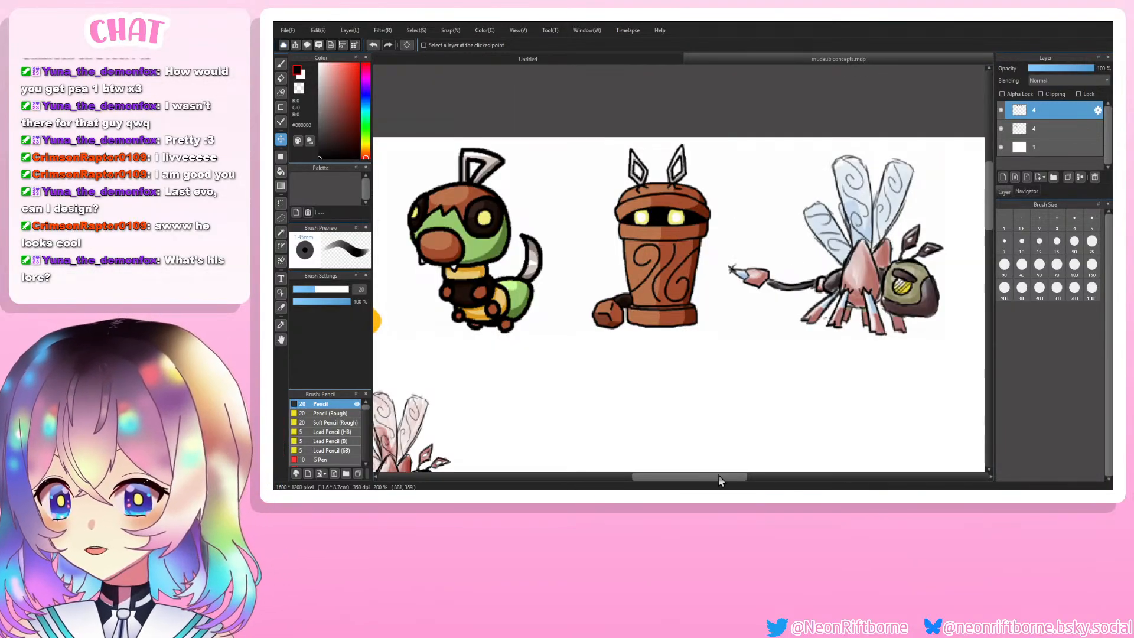
{"action": "left_click_drag", "start_coordinate": [721, 478], "coordinate": [709, 477]}
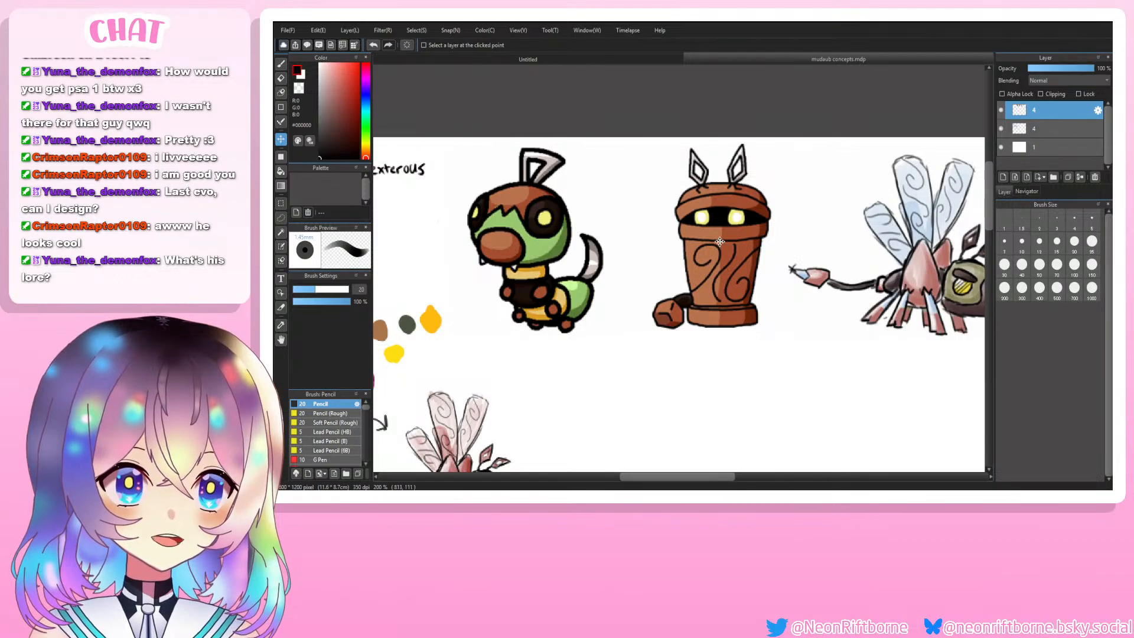
{"action": "left_click_drag", "start_coordinate": [689, 478], "coordinate": [716, 481]}
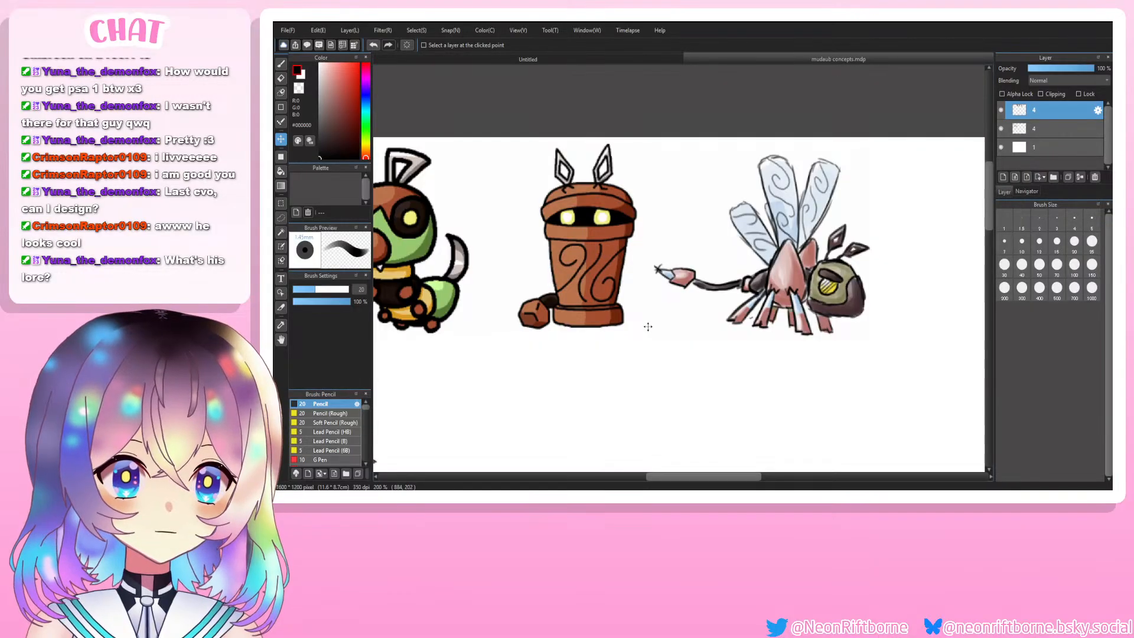
Step: Examine the blue-winged insect's wings, body and tail beside the brown pot stage in the upper row
{"action": "left_click_drag", "start_coordinate": [742, 478], "coordinate": [718, 479]}
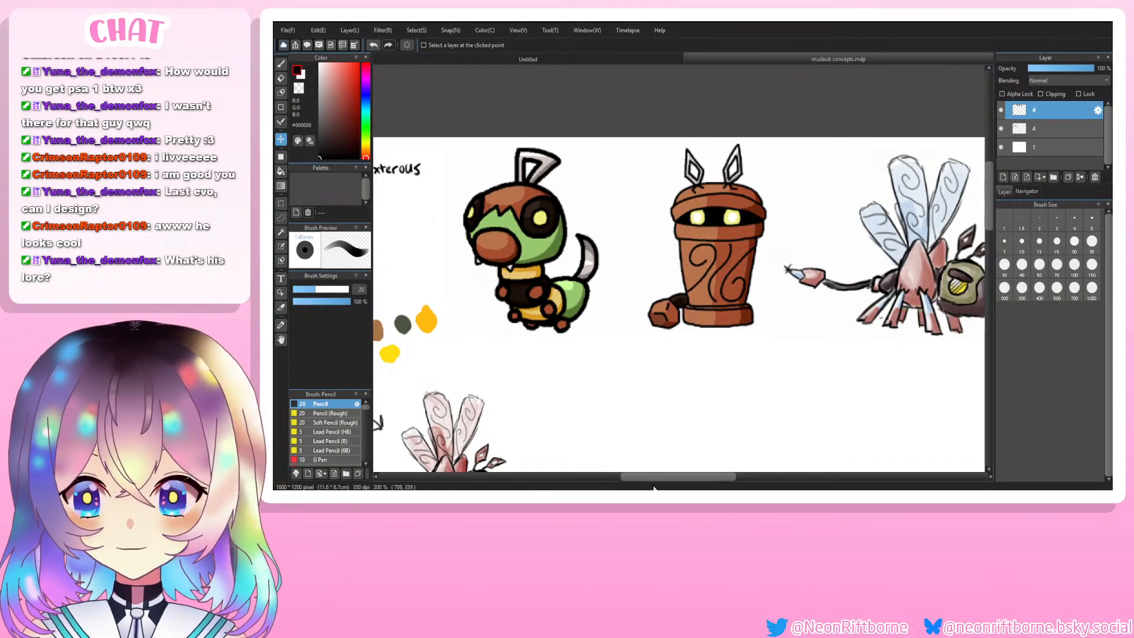
{"action": "left_click_drag", "start_coordinate": [675, 477], "coordinate": [711, 474]}
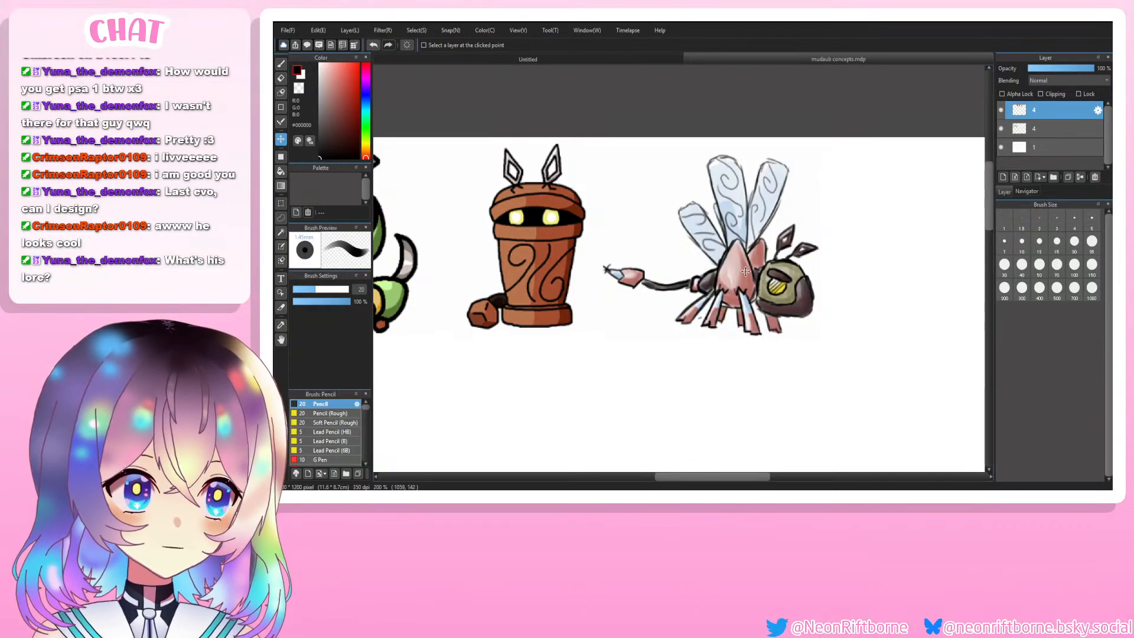
{"action": "scroll", "coordinate": [727, 239], "scroll_direction": "up", "scroll_amount": 1}
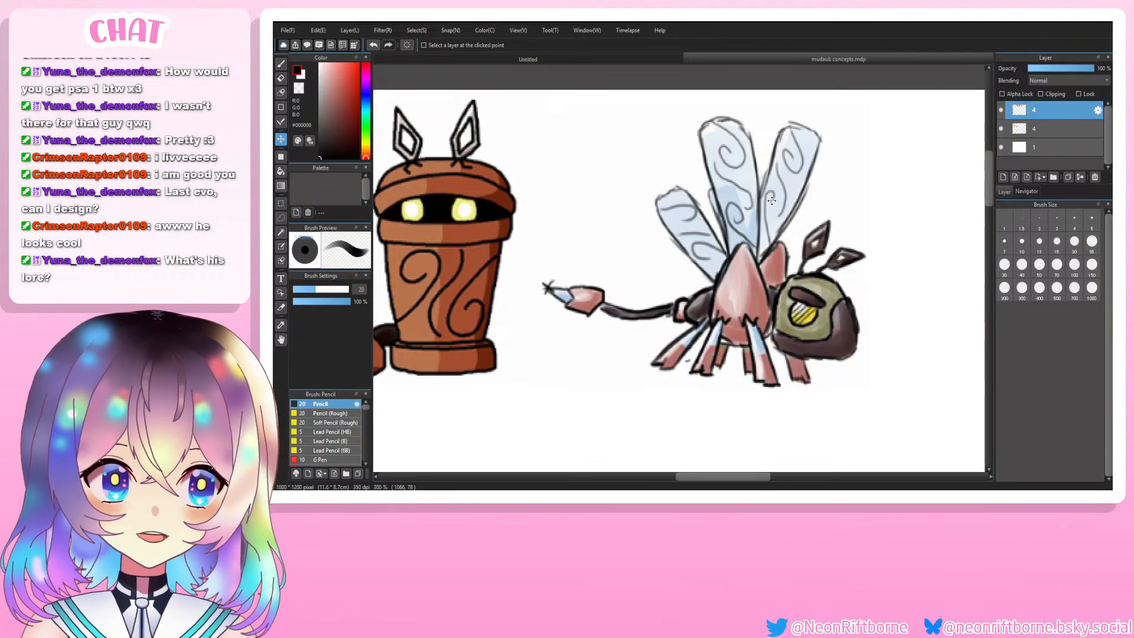
{"action": "scroll", "coordinate": [917, 243], "scroll_direction": "down", "scroll_amount": 3}
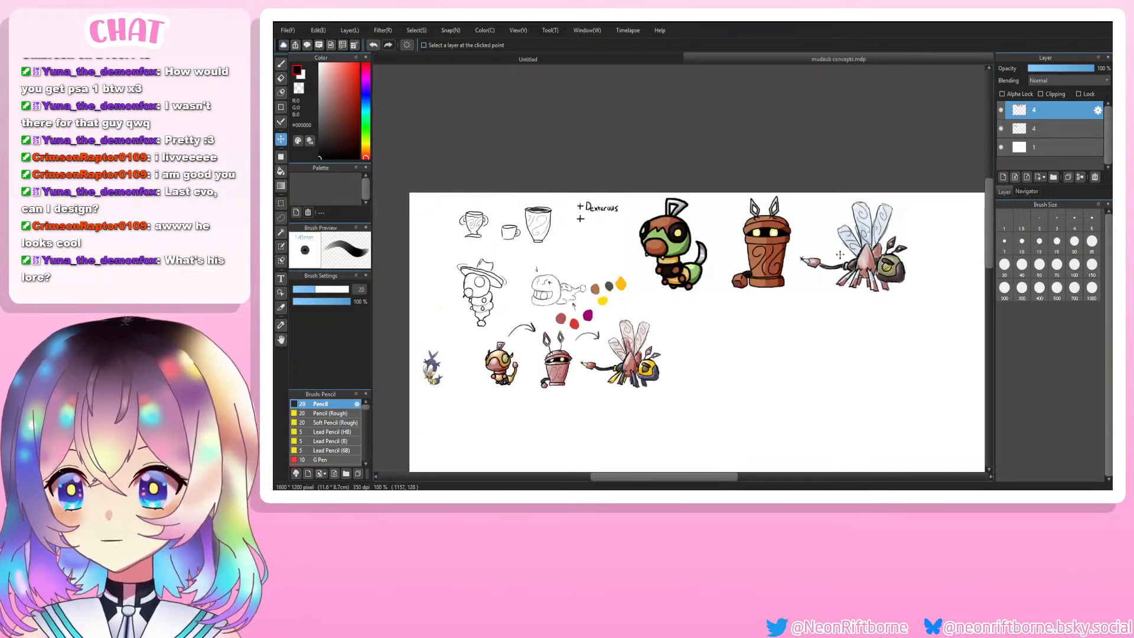
{"action": "scroll", "coordinate": [688, 238], "scroll_direction": "up", "scroll_amount": 3}
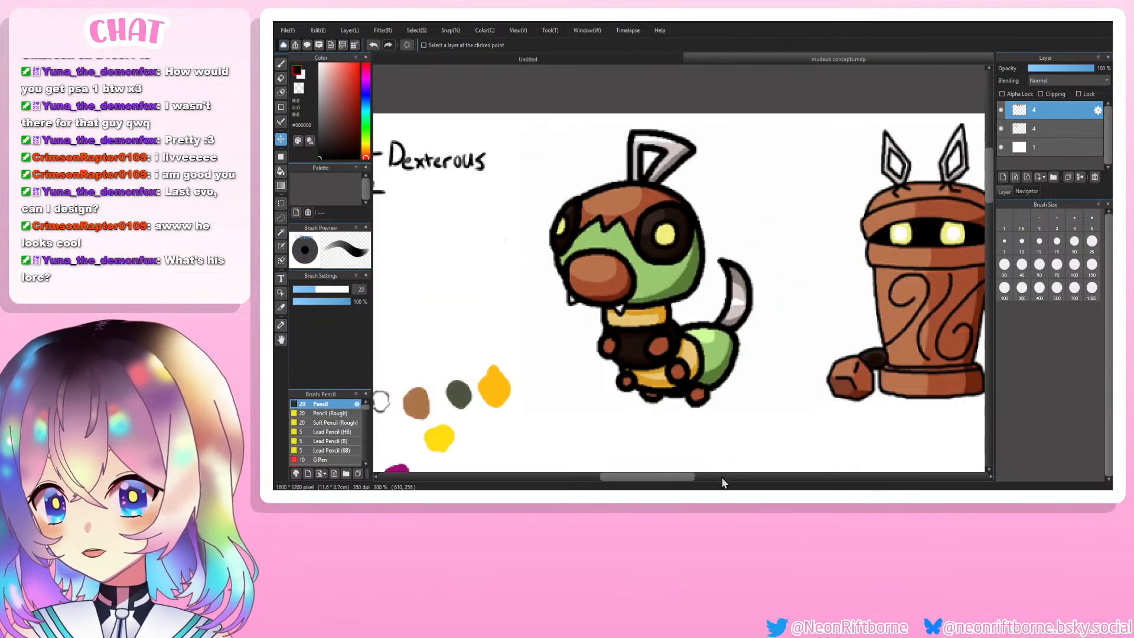
{"action": "left_click_drag", "start_coordinate": [681, 476], "coordinate": [750, 482]}
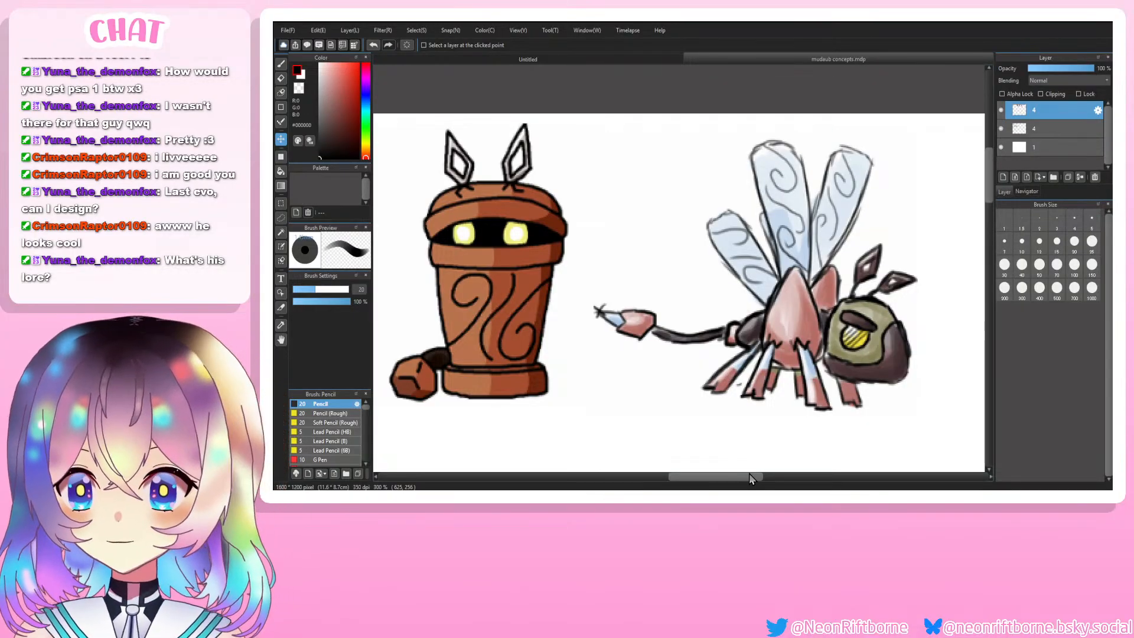
{"action": "left_click_drag", "start_coordinate": [749, 473], "coordinate": [761, 473]}
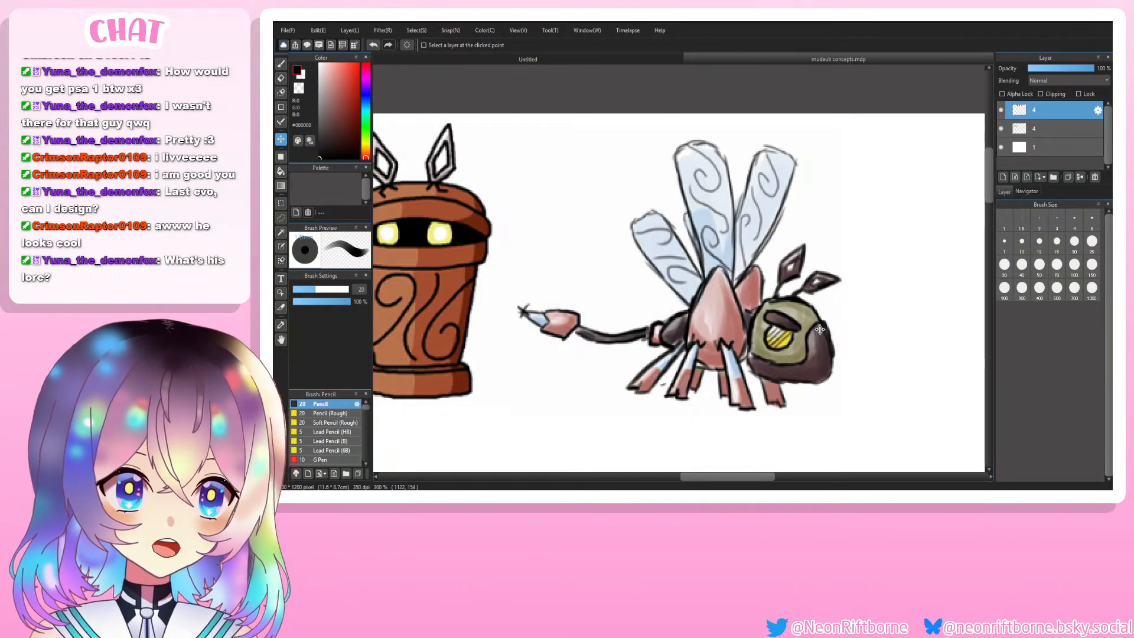
{"action": "scroll", "coordinate": [914, 328], "scroll_direction": "down", "scroll_amount": 2}
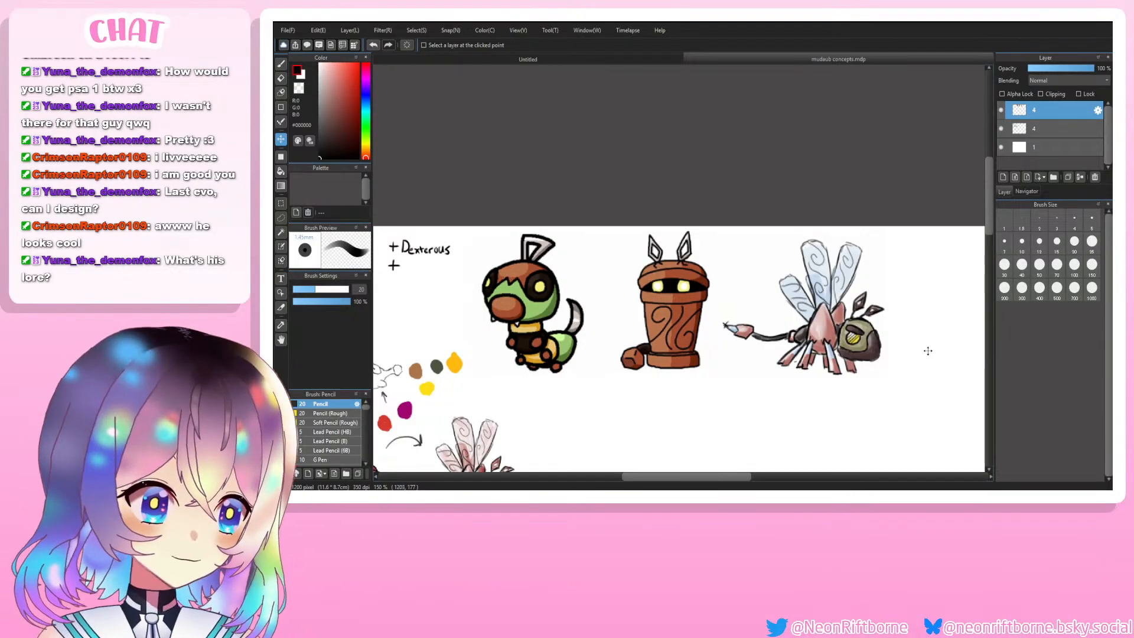
{"action": "scroll", "coordinate": [907, 295], "scroll_direction": "down", "scroll_amount": 1}
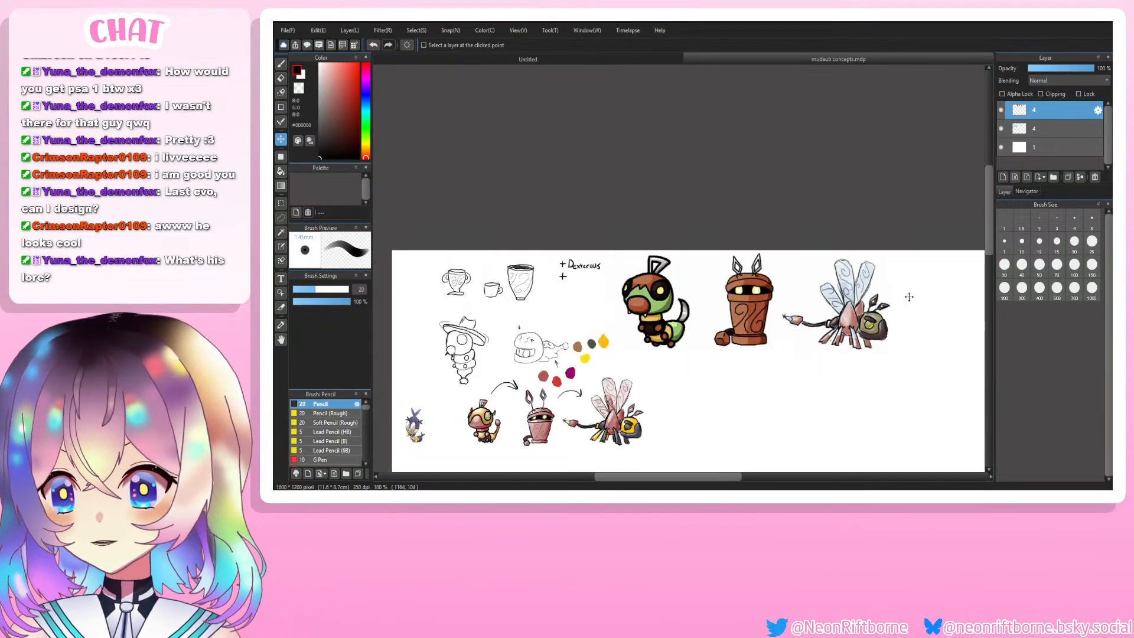
Step: Inspect the green caterpillar's face up close and review it against the pot and winged insect stages of the upper row
{"action": "scroll", "coordinate": [695, 288], "scroll_direction": "up", "scroll_amount": 4}
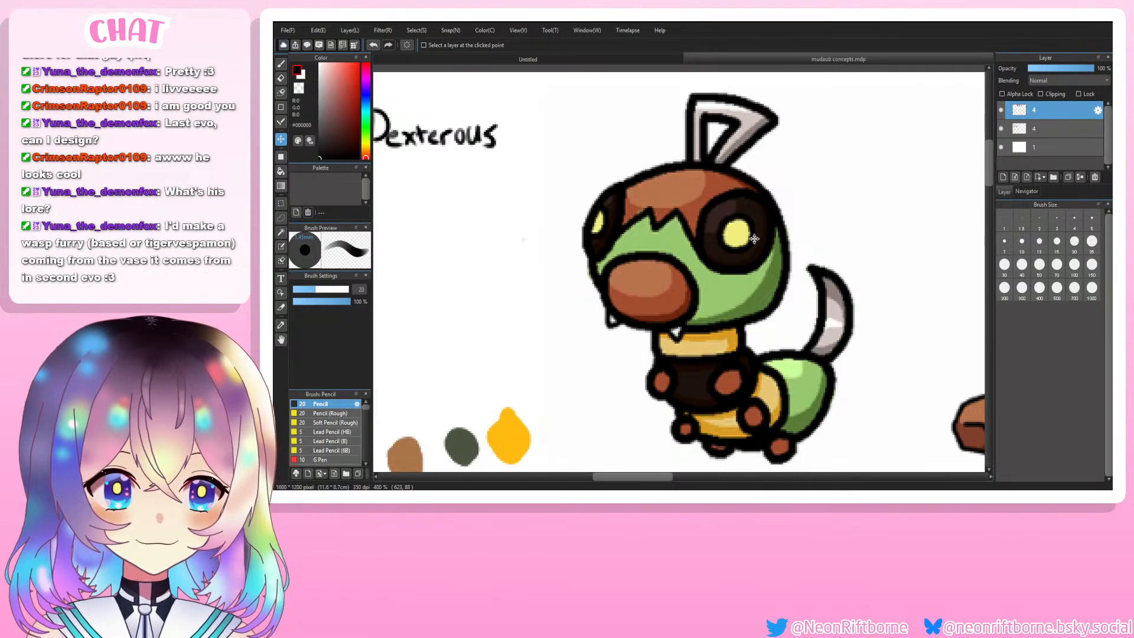
{"action": "scroll", "coordinate": [753, 240], "scroll_direction": "down", "scroll_amount": 5}
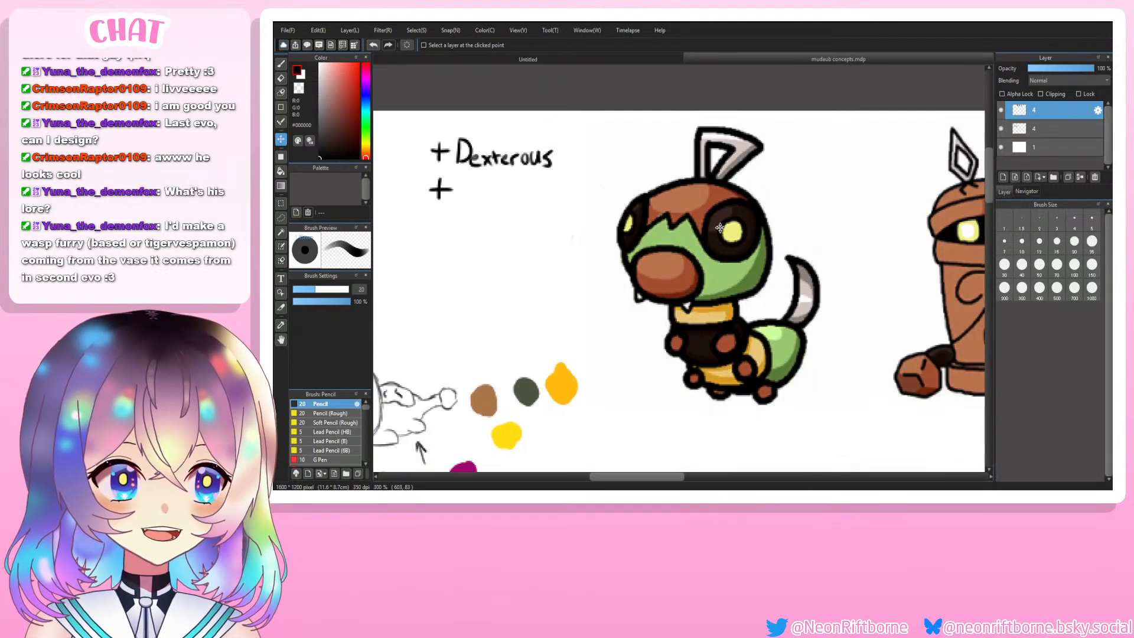
{"action": "scroll", "coordinate": [672, 215], "scroll_direction": "up", "scroll_amount": 1}
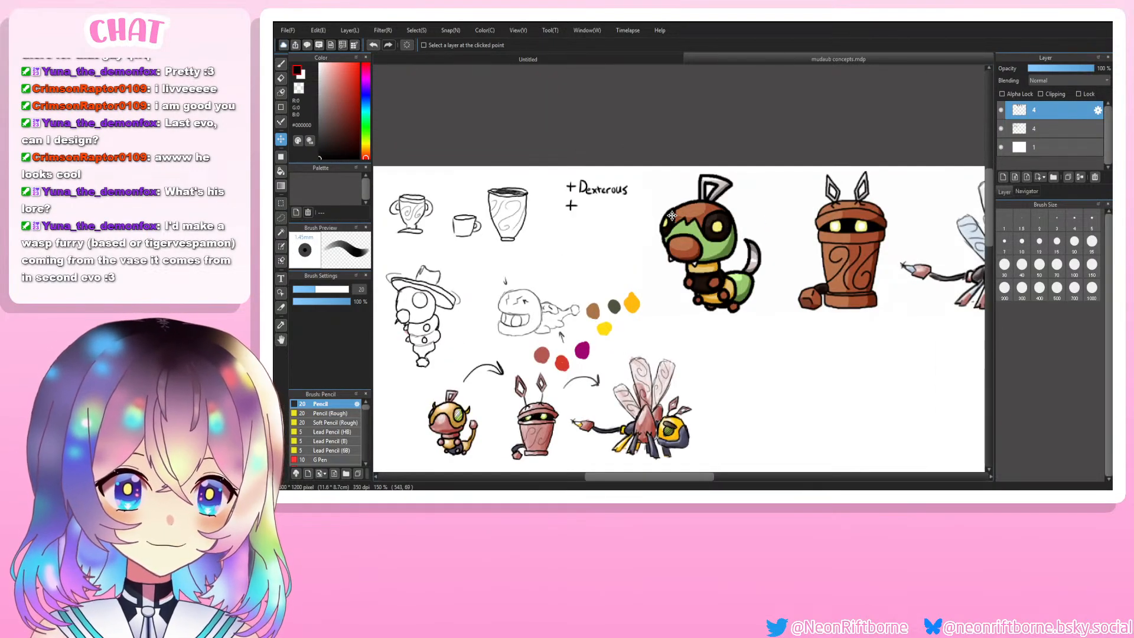
{"action": "scroll", "coordinate": [794, 246], "scroll_direction": "down", "scroll_amount": 1}
{"action": "scroll", "coordinate": [825, 254], "scroll_direction": "up", "scroll_amount": 1}
{"action": "scroll", "coordinate": [826, 254], "scroll_direction": "up", "scroll_amount": 1}
{"action": "left_click_drag", "start_coordinate": [680, 476], "coordinate": [756, 474]}
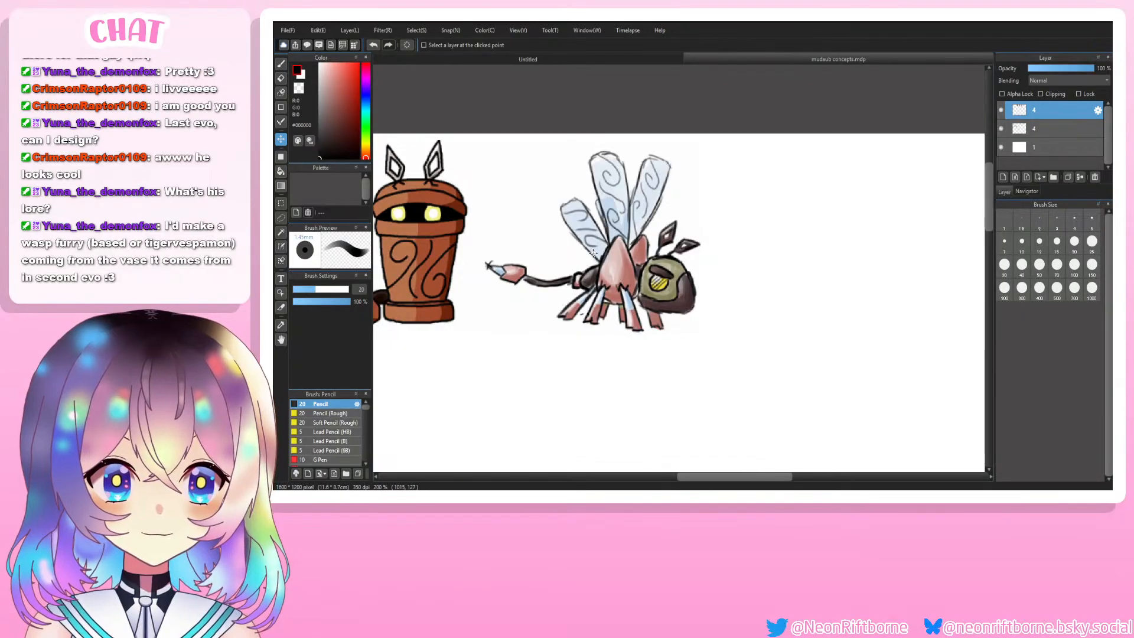
{"action": "left_click_drag", "start_coordinate": [721, 483], "coordinate": [712, 480]}
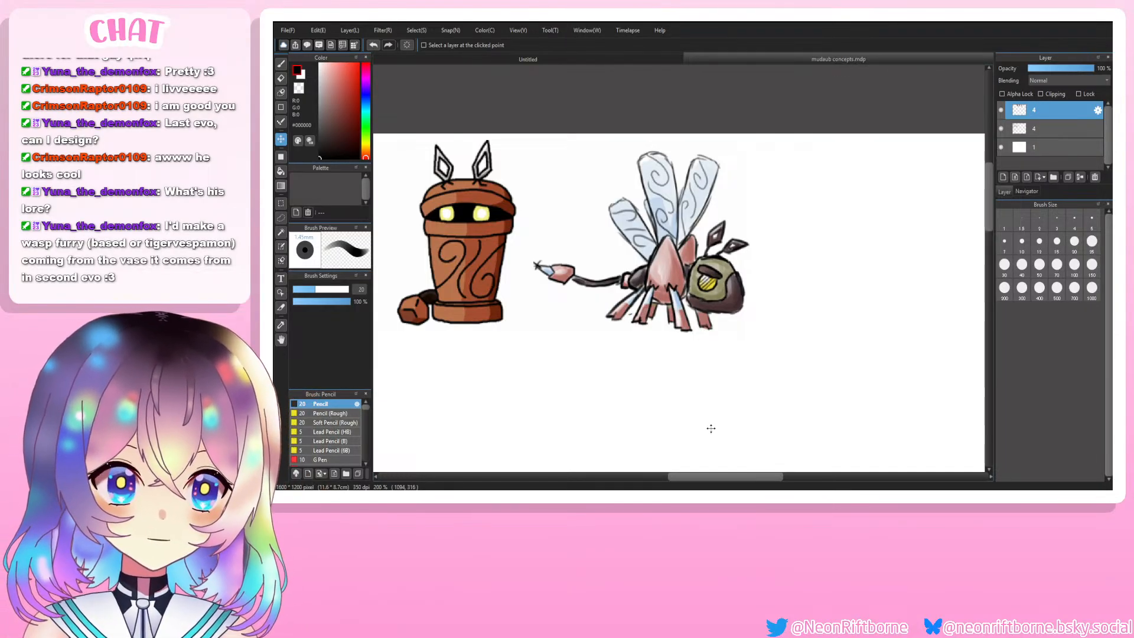
{"action": "scroll", "coordinate": [796, 392], "scroll_direction": "down", "scroll_amount": 3}
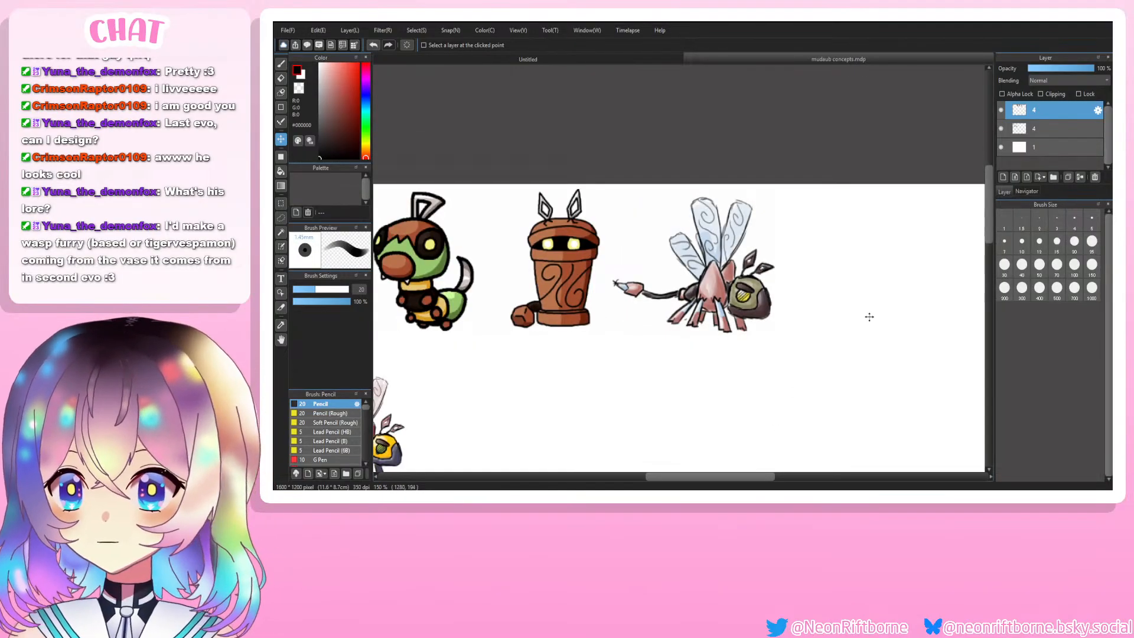
{"action": "scroll", "coordinate": [992, 232], "scroll_direction": "down", "scroll_amount": 5}
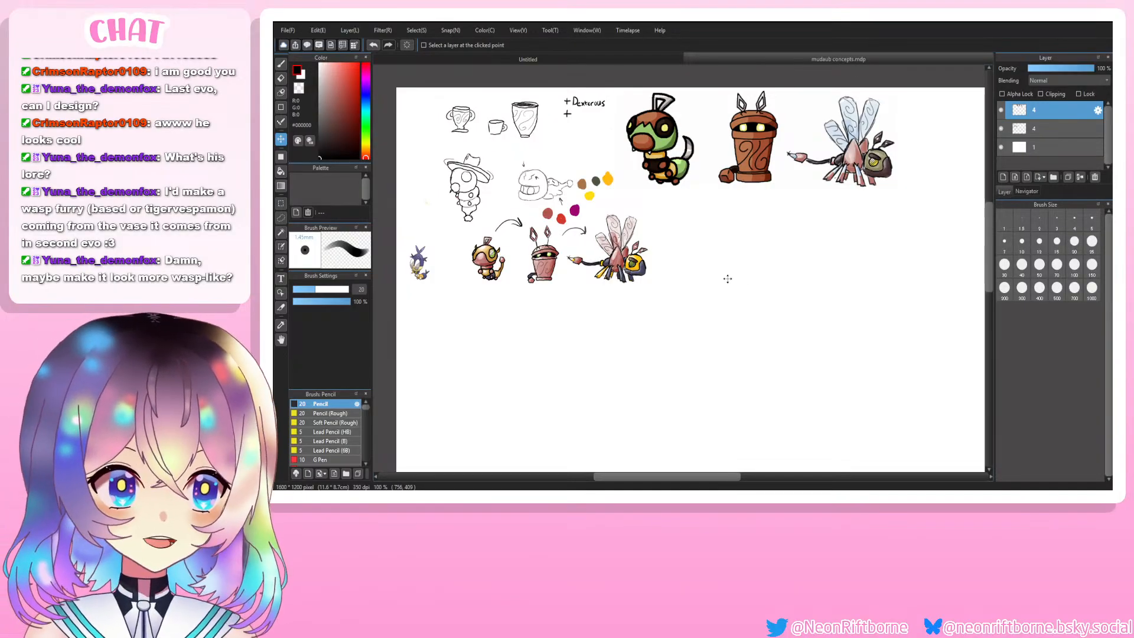
Step: Paste the green fish drawing and place it beside the lower-row winged insect, below the pot design
{"action": "key", "text": "ctrl+v"}
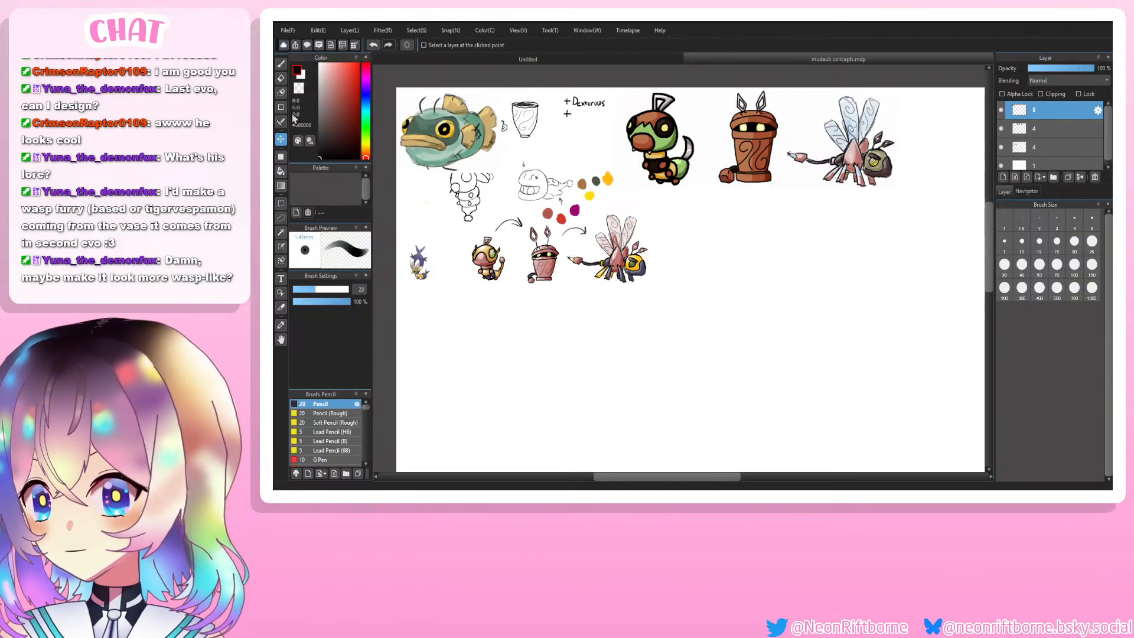
{"action": "mouse_move", "coordinate": [465, 135]}
{"action": "left_mouse_down"}
{"action": "mouse_move", "coordinate": [700, 191]}
{"action": "mouse_move", "coordinate": [738, 250]}
{"action": "left_mouse_up"}
{"action": "scroll", "coordinate": [738, 249], "scroll_direction": "up", "scroll_amount": 3}
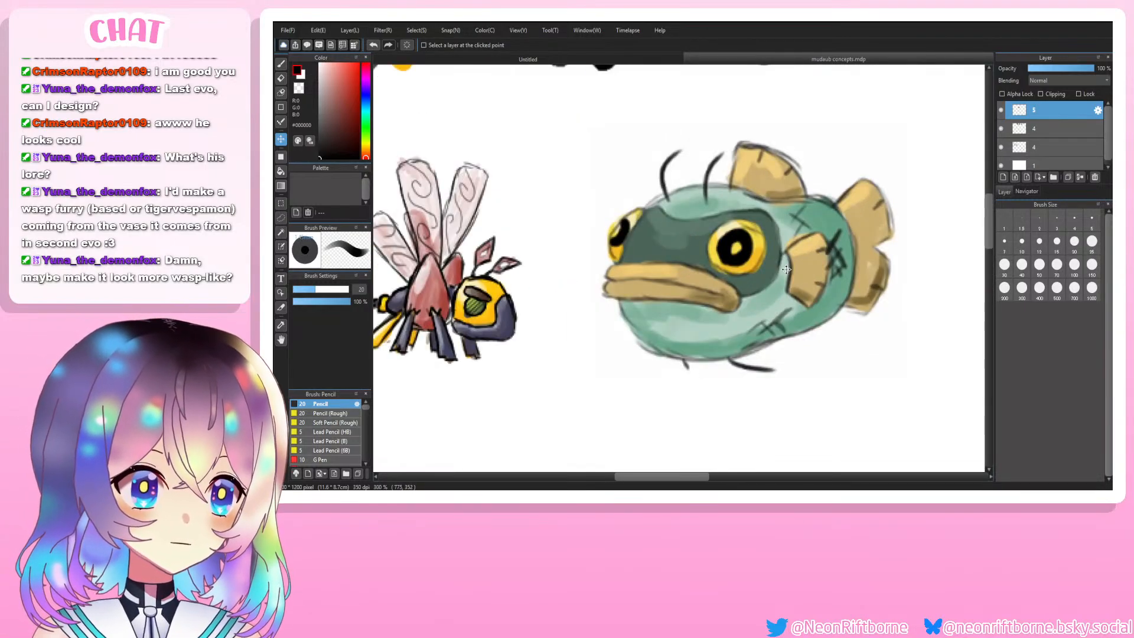
Step: Examine the pasted fish drawing's eyes, lips, fins and stitch marks, and compare it with the surrounding designs
{"action": "scroll", "coordinate": [556, 251], "scroll_direction": "down", "scroll_amount": 2}
{"action": "scroll", "coordinate": [630, 248], "scroll_direction": "up", "scroll_amount": 3}
{"action": "scroll", "coordinate": [615, 254], "scroll_direction": "down", "scroll_amount": 2}
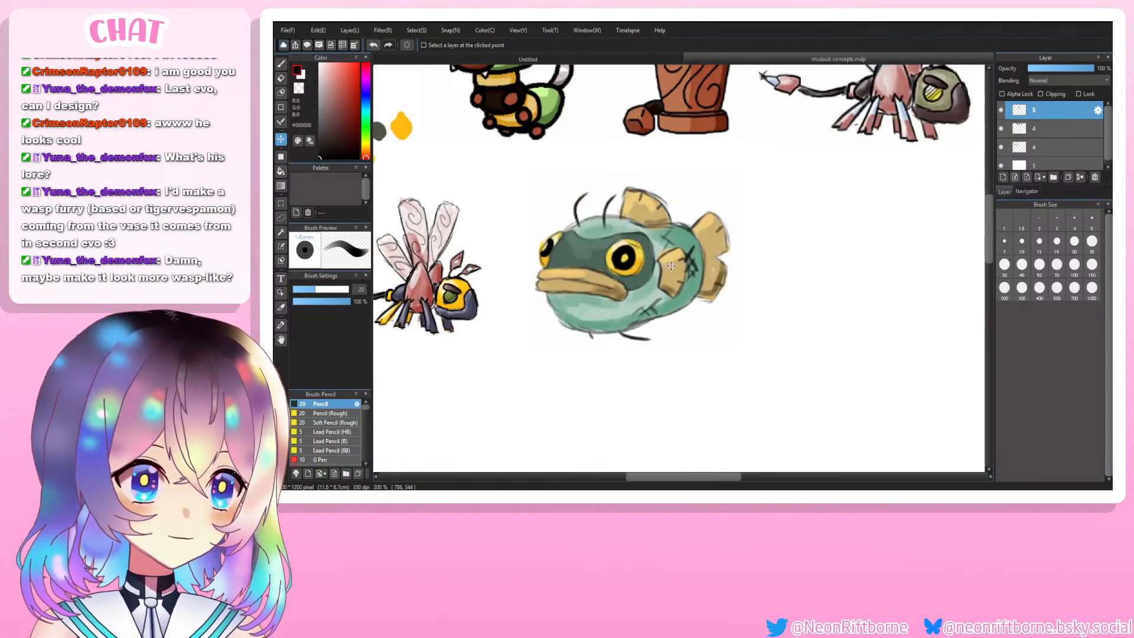
{"action": "scroll", "coordinate": [603, 263], "scroll_direction": "up", "scroll_amount": 3}
{"action": "scroll", "coordinate": [602, 263], "scroll_direction": "down", "scroll_amount": 2}
{"action": "scroll", "coordinate": [708, 282], "scroll_direction": "up", "scroll_amount": 1}
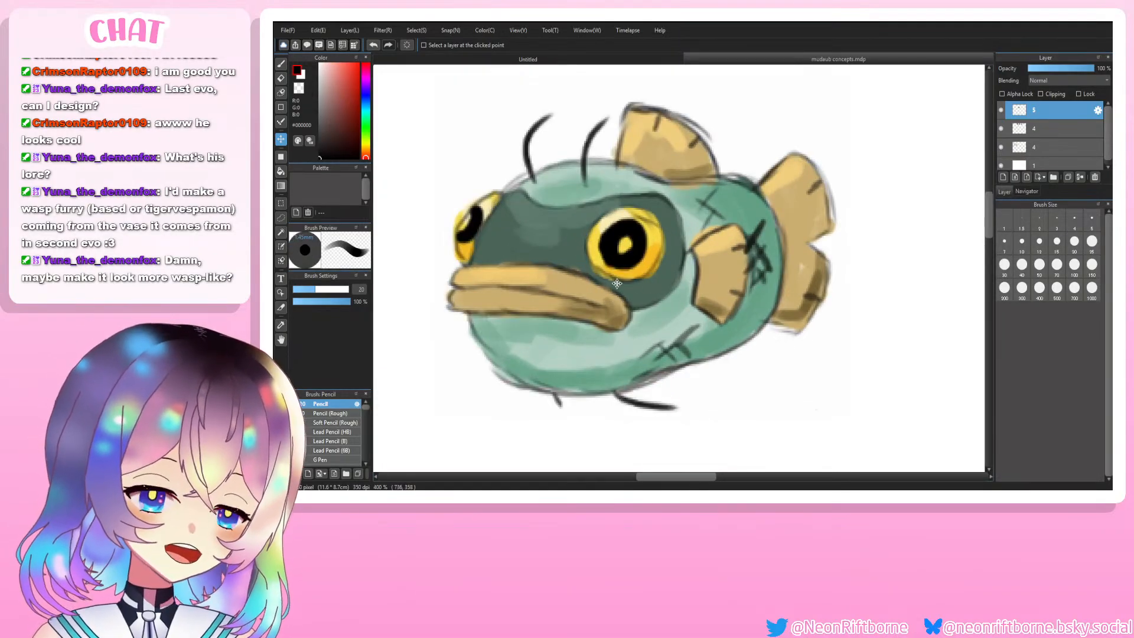
{"action": "scroll", "coordinate": [617, 284], "scroll_direction": "down", "scroll_amount": 1}
{"action": "scroll", "coordinate": [649, 281], "scroll_direction": "up", "scroll_amount": 1}
{"action": "scroll", "coordinate": [709, 278], "scroll_direction": "up", "scroll_amount": 2}
{"action": "scroll", "coordinate": [754, 275], "scroll_direction": "down", "scroll_amount": 2}
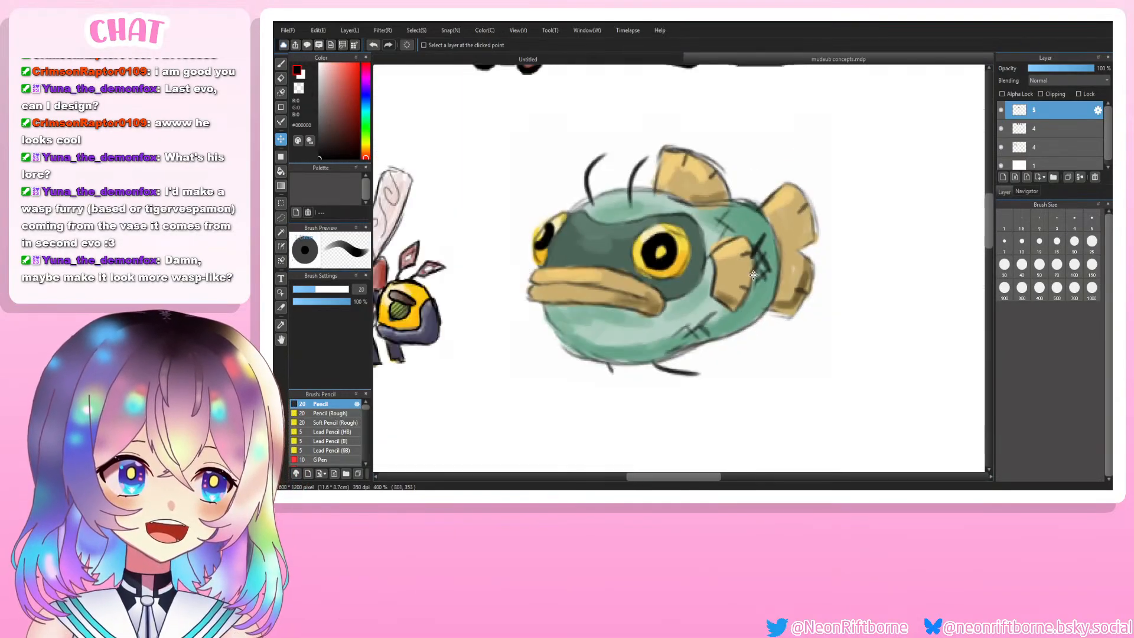
{"action": "scroll", "coordinate": [754, 275], "scroll_direction": "down", "scroll_amount": 2}
{"action": "scroll", "coordinate": [733, 270], "scroll_direction": "up", "scroll_amount": 2}
{"action": "scroll", "coordinate": [695, 264], "scroll_direction": "down", "scroll_amount": 3}
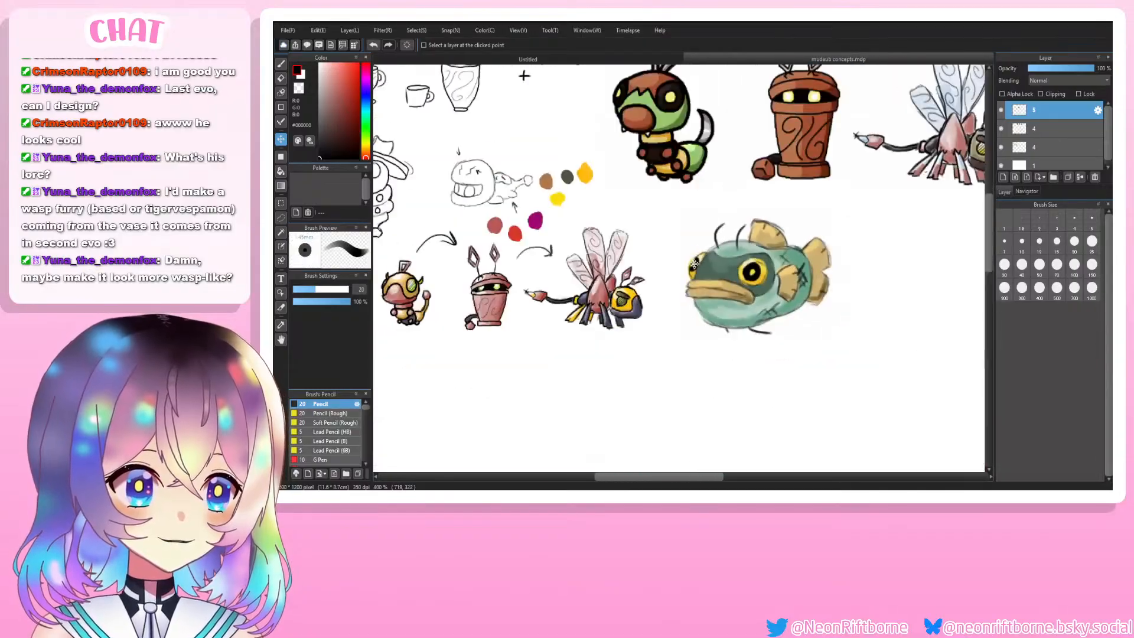
{"action": "scroll", "coordinate": [695, 264], "scroll_direction": "down", "scroll_amount": 2}
{"action": "scroll", "coordinate": [704, 255], "scroll_direction": "up", "scroll_amount": 5}
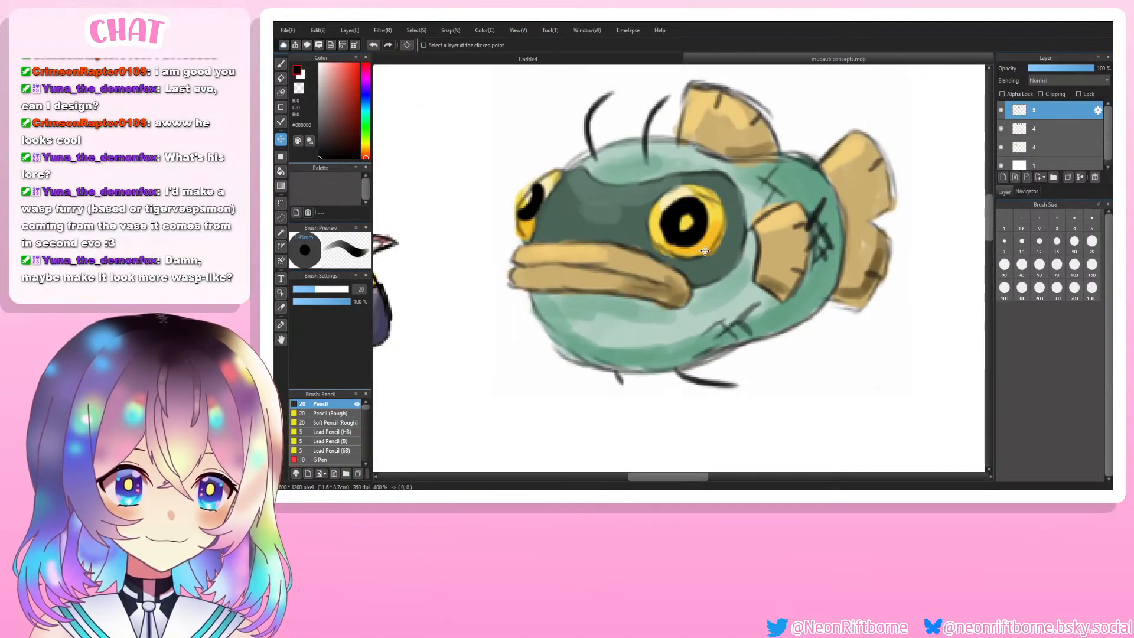
Step: Delete the pasted fish drawing from the concept sheet
{"action": "mouse_move", "coordinate": [705, 251]}
{"action": "left_mouse_down"}
{"action": "mouse_move", "coordinate": [735, 230]}
{"action": "mouse_move", "coordinate": [697, 281]}
{"action": "mouse_move", "coordinate": [632, 269]}
{"action": "mouse_move", "coordinate": [752, 287]}
{"action": "mouse_move", "coordinate": [773, 259]}
{"action": "mouse_move", "coordinate": [621, 272]}
{"action": "mouse_move", "coordinate": [697, 241]}
{"action": "mouse_move", "coordinate": [752, 248]}
{"action": "mouse_move", "coordinate": [659, 284]}
{"action": "mouse_move", "coordinate": [797, 268]}
{"action": "mouse_move", "coordinate": [772, 276]}
{"action": "mouse_move", "coordinate": [683, 253]}
{"action": "mouse_move", "coordinate": [658, 274]}
{"action": "mouse_move", "coordinate": [747, 260]}
{"action": "mouse_move", "coordinate": [692, 268]}
{"action": "left_mouse_up"}
{"action": "key", "text": "Delete"}
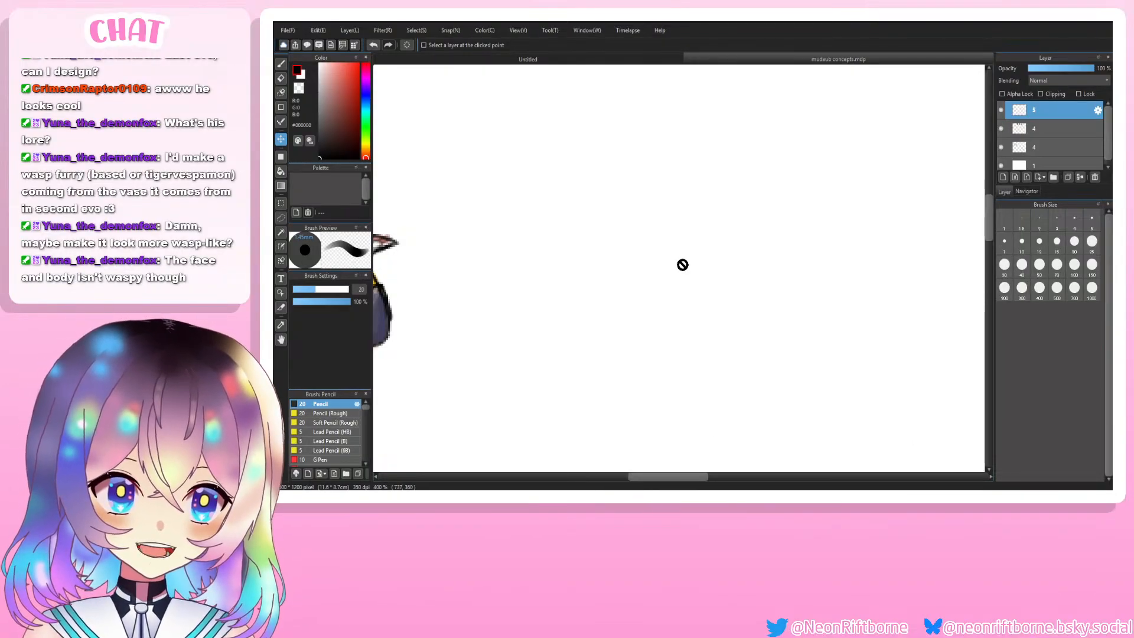
{"action": "scroll", "coordinate": [614, 278], "scroll_direction": "down", "scroll_amount": 3}
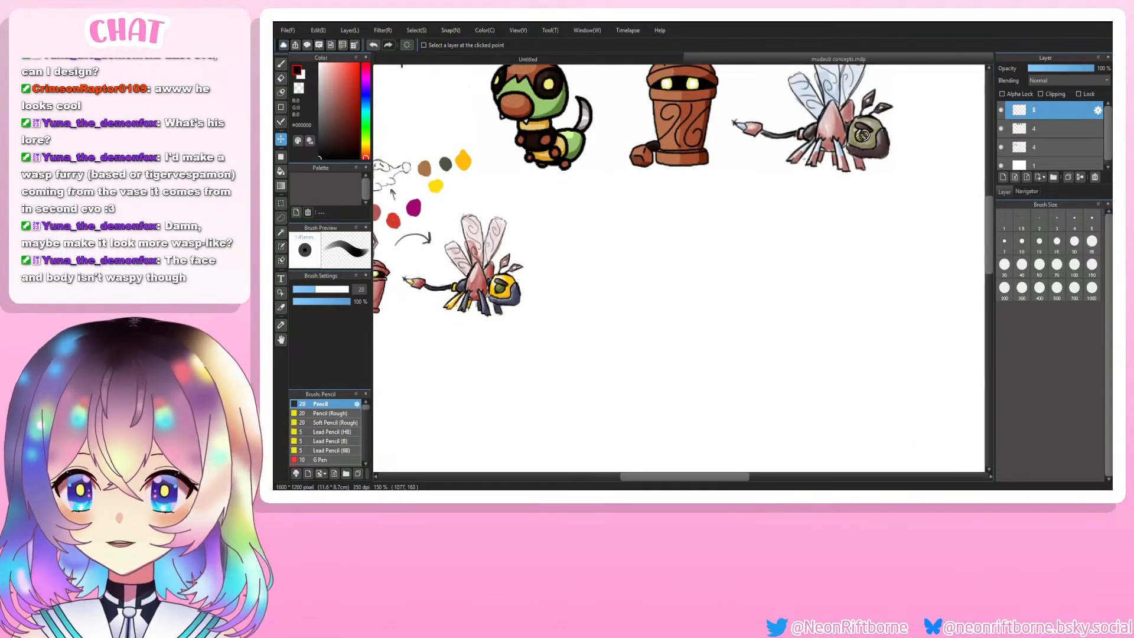
Step: Inspect the face and body of the upper-row winged insect, switching to the Brush tool
{"action": "scroll", "coordinate": [833, 216], "scroll_direction": "up", "scroll_amount": 1}
{"action": "scroll", "coordinate": [834, 215], "scroll_direction": "down", "scroll_amount": 1}
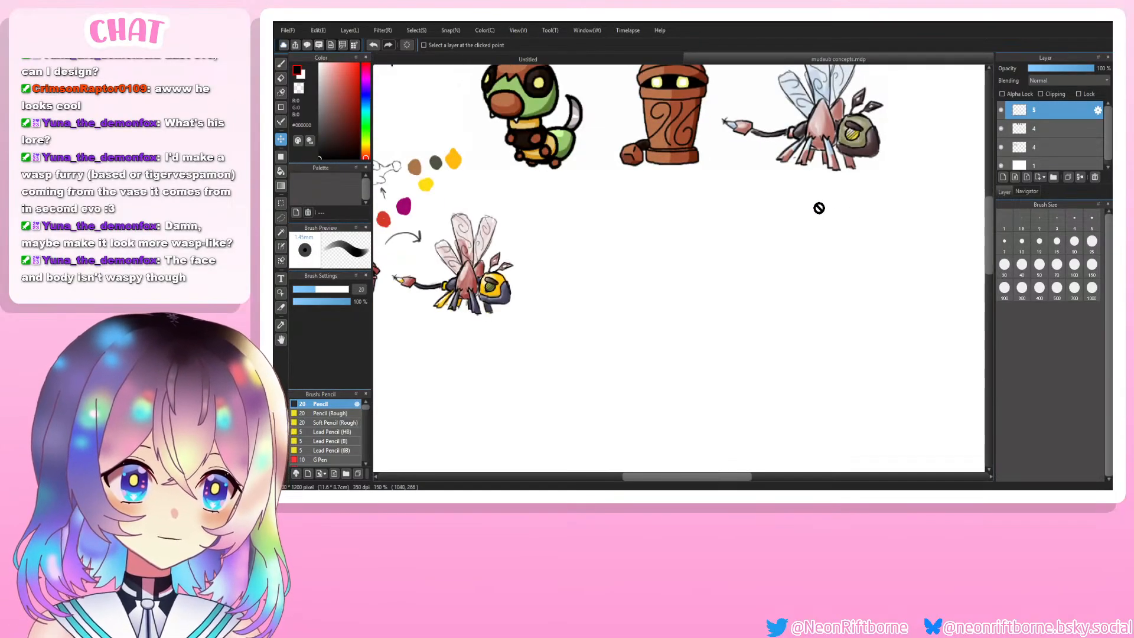
{"action": "scroll", "coordinate": [818, 207], "scroll_direction": "up", "scroll_amount": 1}
{"action": "scroll", "coordinate": [855, 198], "scroll_direction": "up", "scroll_amount": 3}
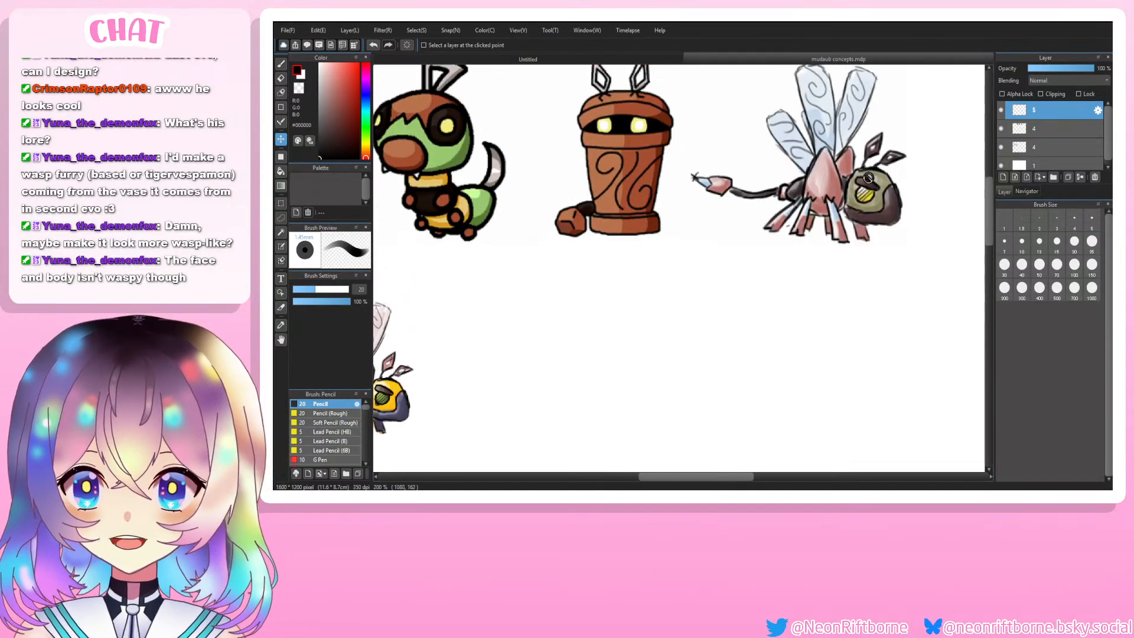
{"action": "left_click", "coordinate": [282, 63]}
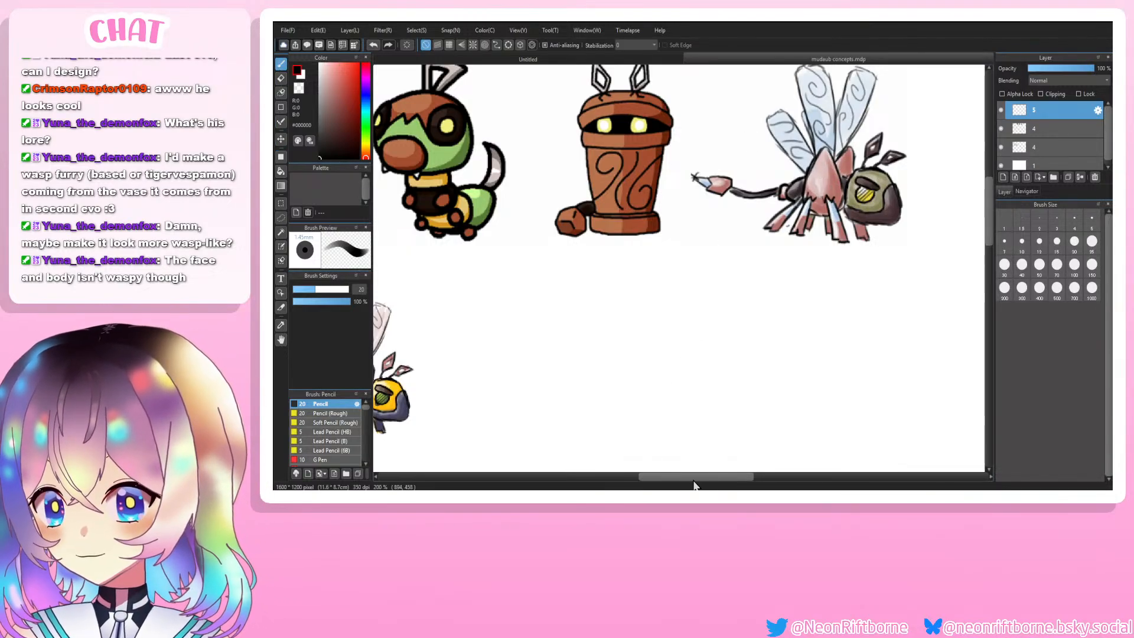
{"action": "left_click_drag", "start_coordinate": [692, 481], "coordinate": [686, 479]}
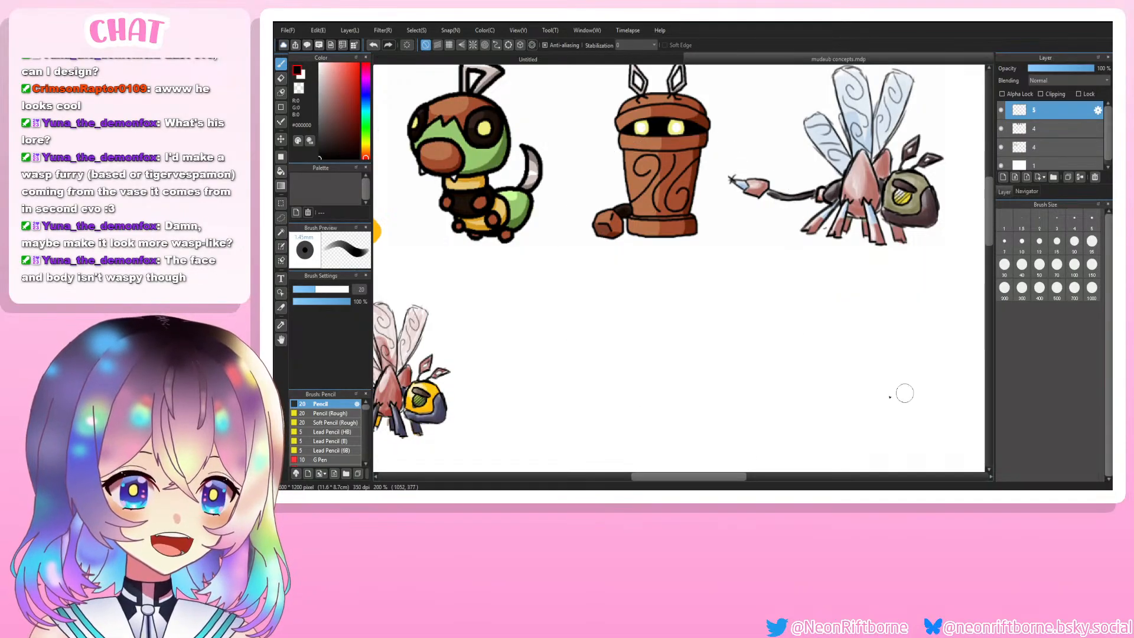
{"action": "scroll", "coordinate": [924, 324], "scroll_direction": "down", "scroll_amount": 1}
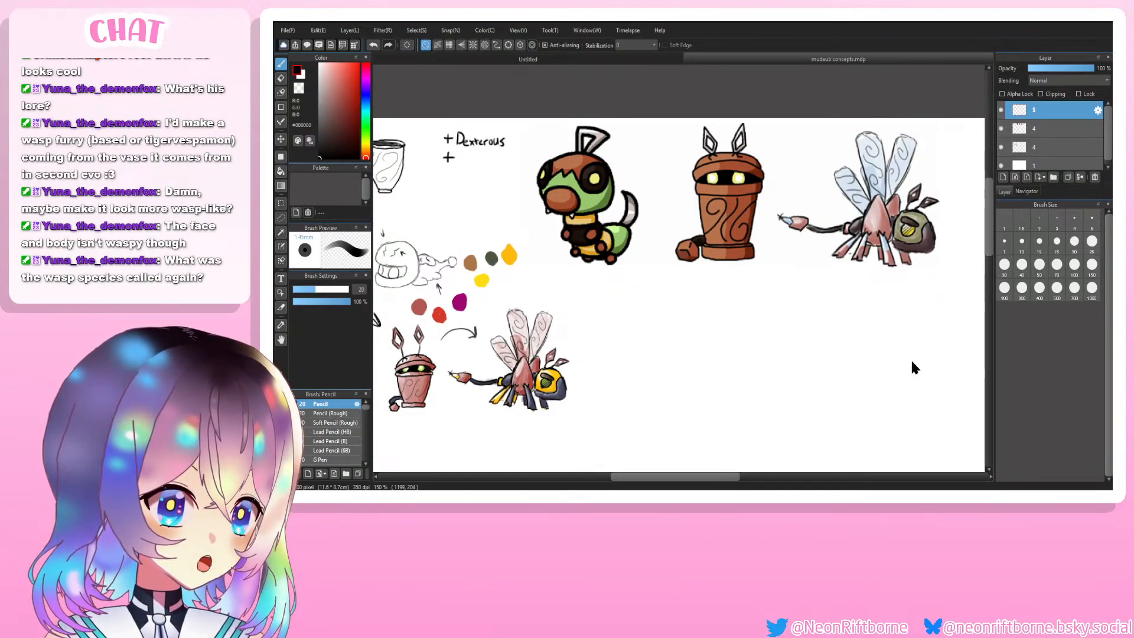
{"action": "scroll", "coordinate": [671, 274], "scroll_direction": "up", "scroll_amount": 2}
Step: Paste the black and yellow wasp photo, scale it down and place it in the sheet's upper-right corner as a reference
{"action": "scroll", "coordinate": [640, 236], "scroll_direction": "down", "scroll_amount": 6}
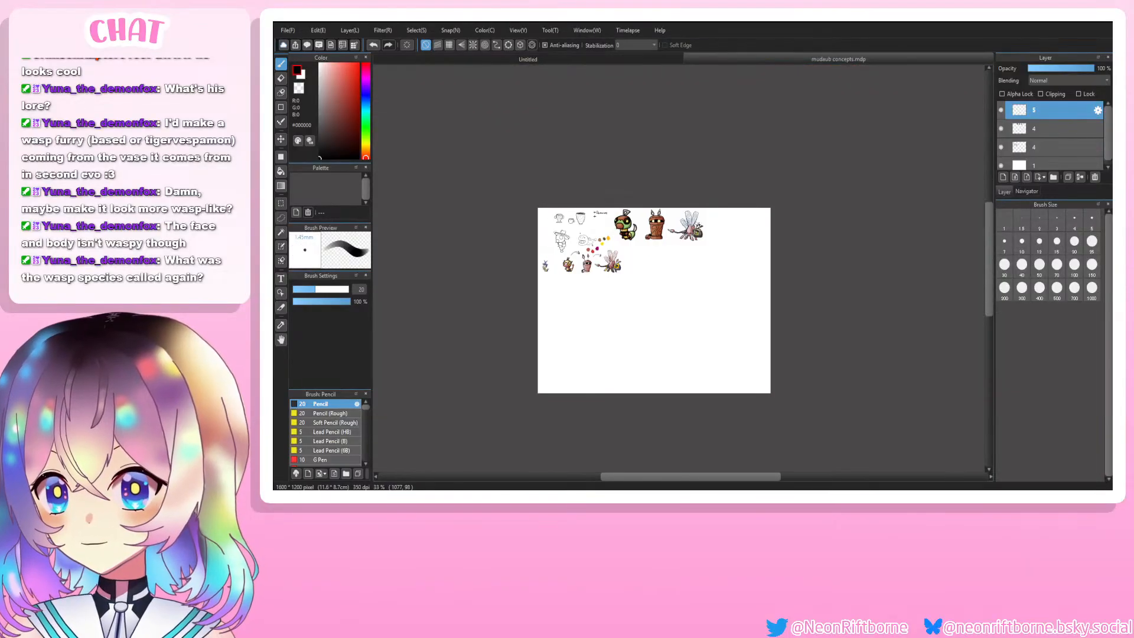
{"action": "scroll", "coordinate": [633, 328], "scroll_direction": "up", "scroll_amount": 1}
{"action": "key", "text": "ctrl+v"}
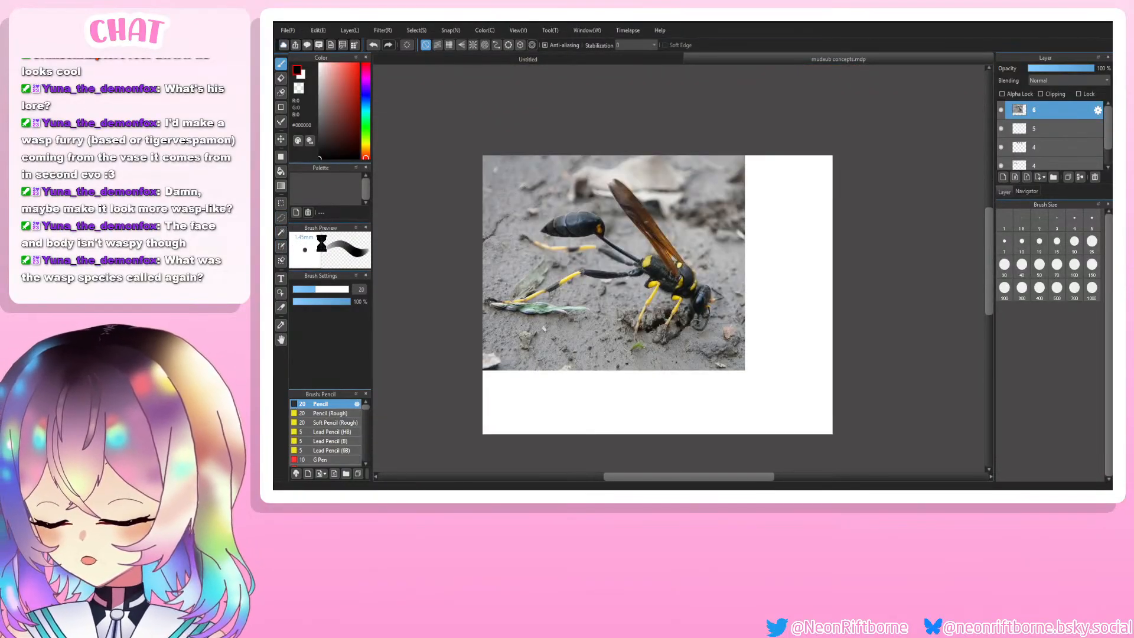
{"action": "key", "text": "ctrl+t"}
{"action": "mouse_move", "coordinate": [743, 351]}
{"action": "left_mouse_down"}
{"action": "mouse_move", "coordinate": [644, 255]}
{"action": "mouse_move", "coordinate": [802, 164]}
{"action": "mouse_move", "coordinate": [790, 164]}
{"action": "left_mouse_up"}
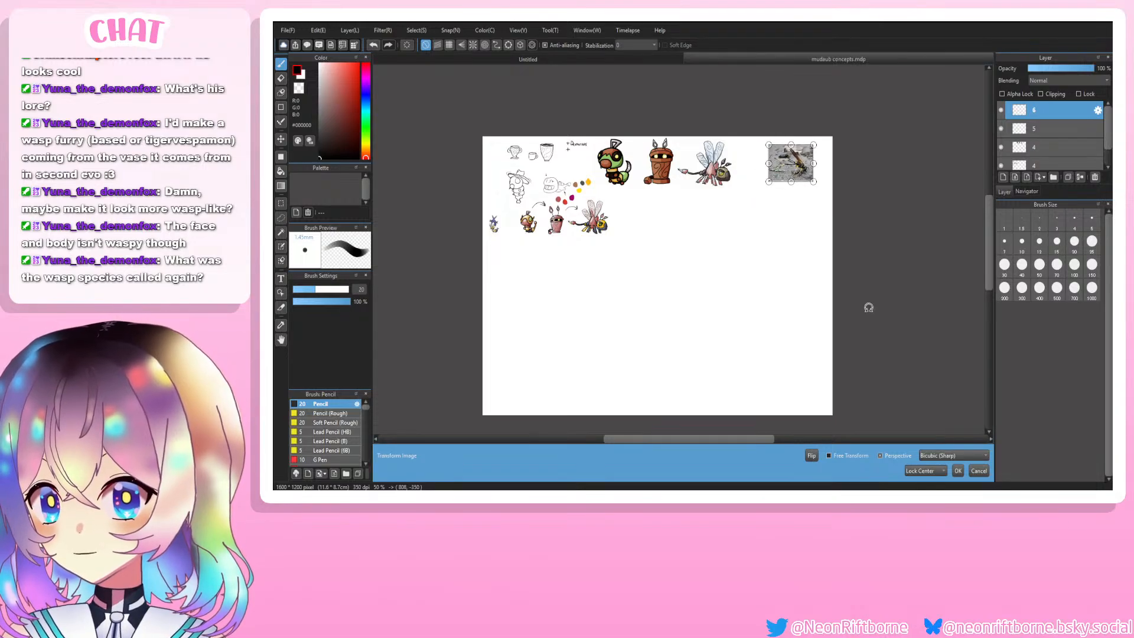
{"action": "left_click", "coordinate": [957, 471]}
{"action": "scroll", "coordinate": [806, 153], "scroll_direction": "up", "scroll_amount": 6}
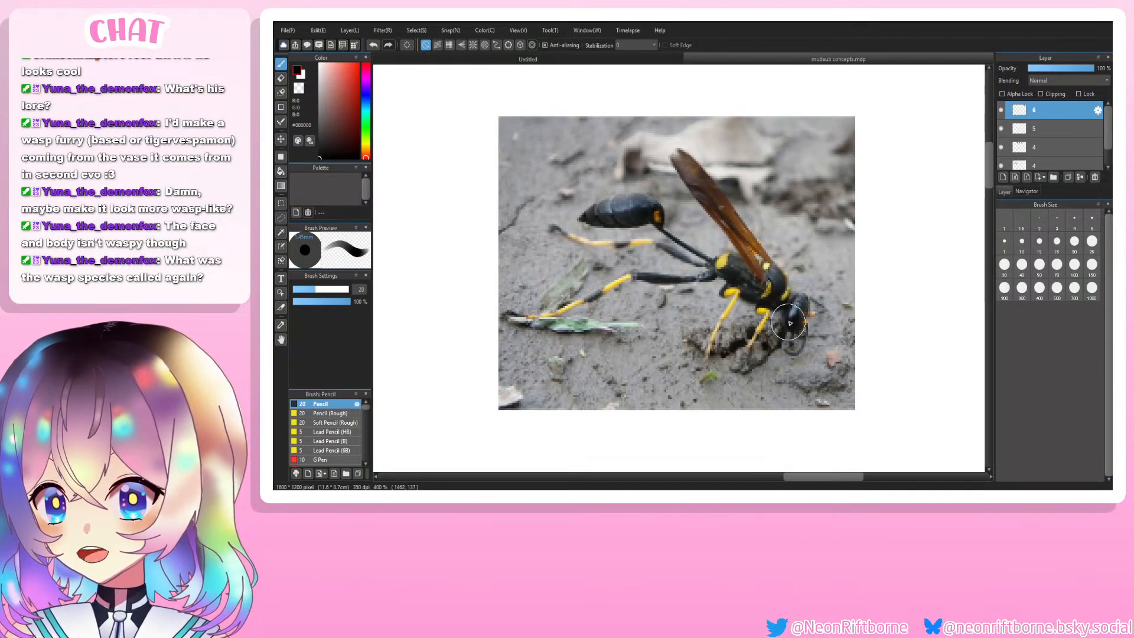
{"action": "left_click_drag", "start_coordinate": [818, 477], "coordinate": [801, 476]}
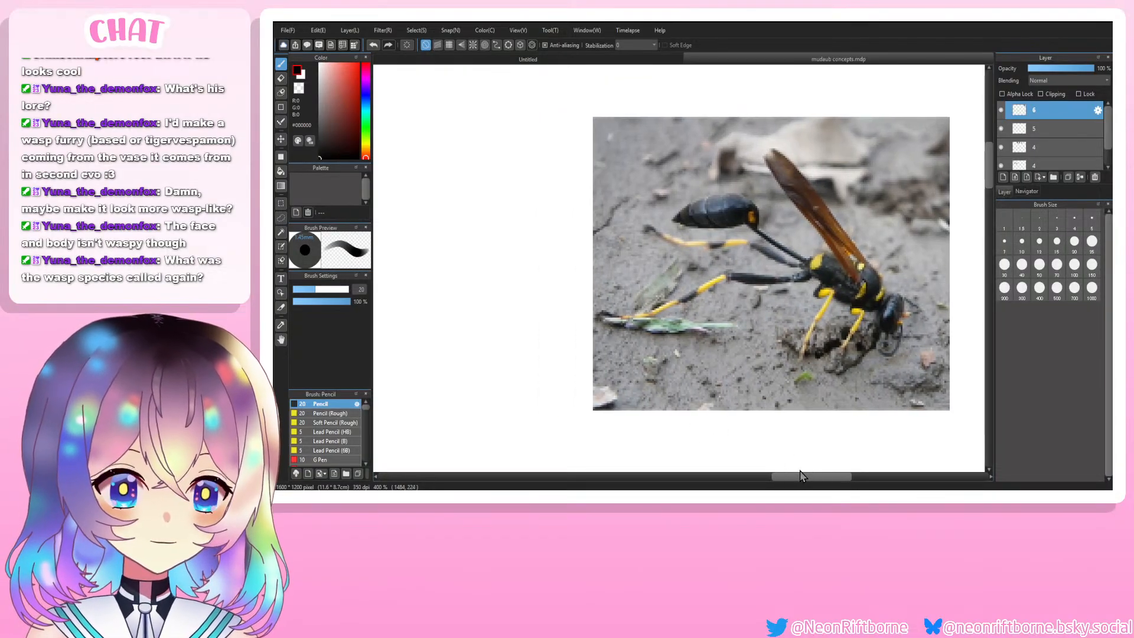
Step: Review the wasp reference photo, then compare the caterpillar, clay pot and winged insect designs on the sheet
{"action": "left_click_drag", "start_coordinate": [800, 477], "coordinate": [808, 477]}
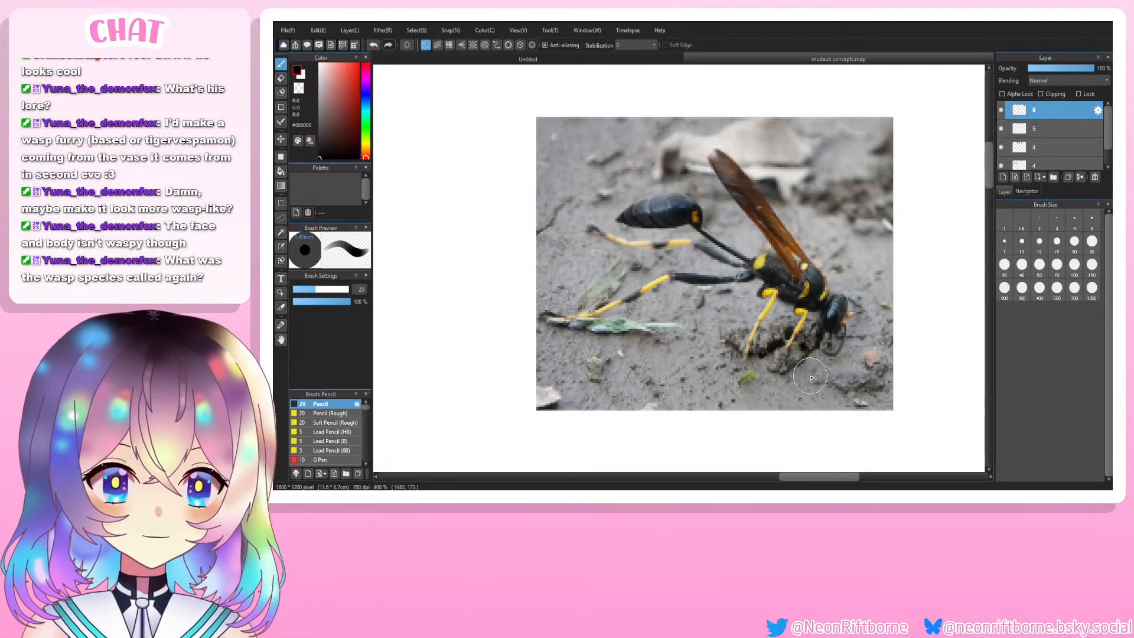
{"action": "mouse_move", "coordinate": [818, 477]}
{"action": "left_mouse_down"}
{"action": "mouse_move", "coordinate": [736, 482]}
{"action": "mouse_move", "coordinate": [843, 477]}
{"action": "mouse_move", "coordinate": [703, 476]}
{"action": "mouse_move", "coordinate": [820, 457]}
{"action": "left_mouse_up"}
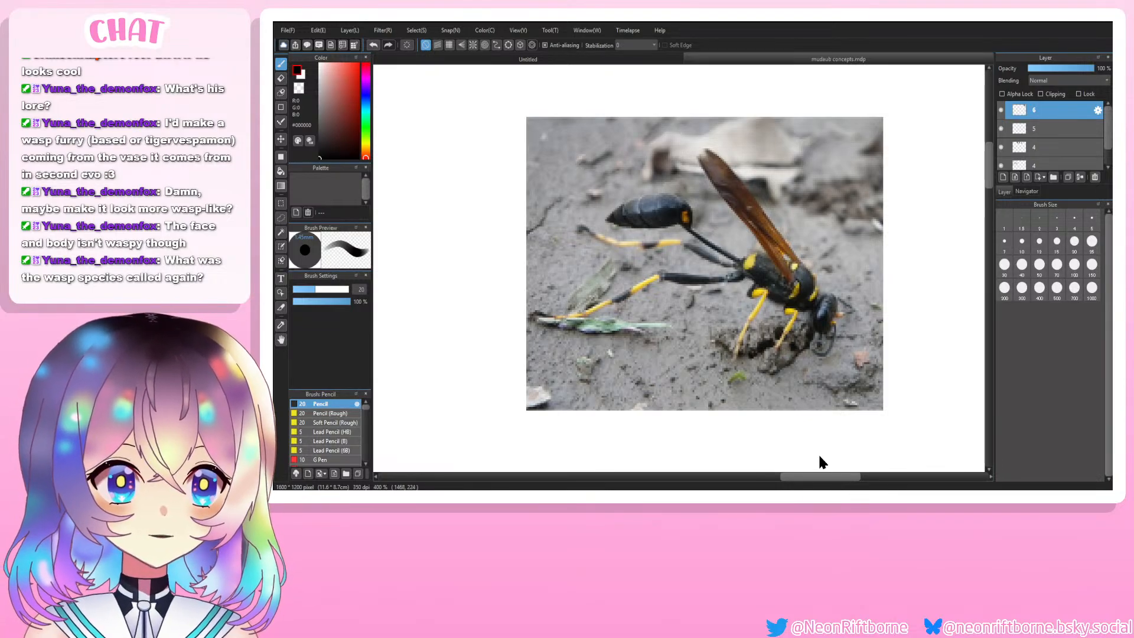
{"action": "mouse_move", "coordinate": [820, 457]}
{"action": "left_mouse_down"}
{"action": "mouse_move", "coordinate": [628, 463]}
{"action": "mouse_move", "coordinate": [640, 459]}
{"action": "left_mouse_up"}
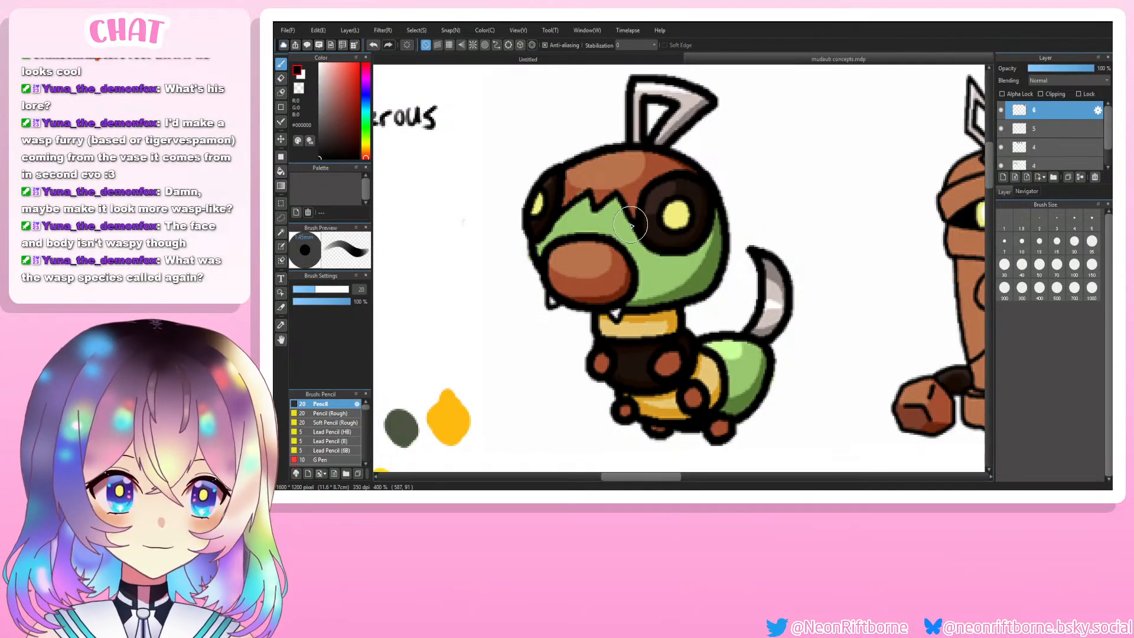
{"action": "scroll", "coordinate": [631, 224], "scroll_direction": "down", "scroll_amount": 2}
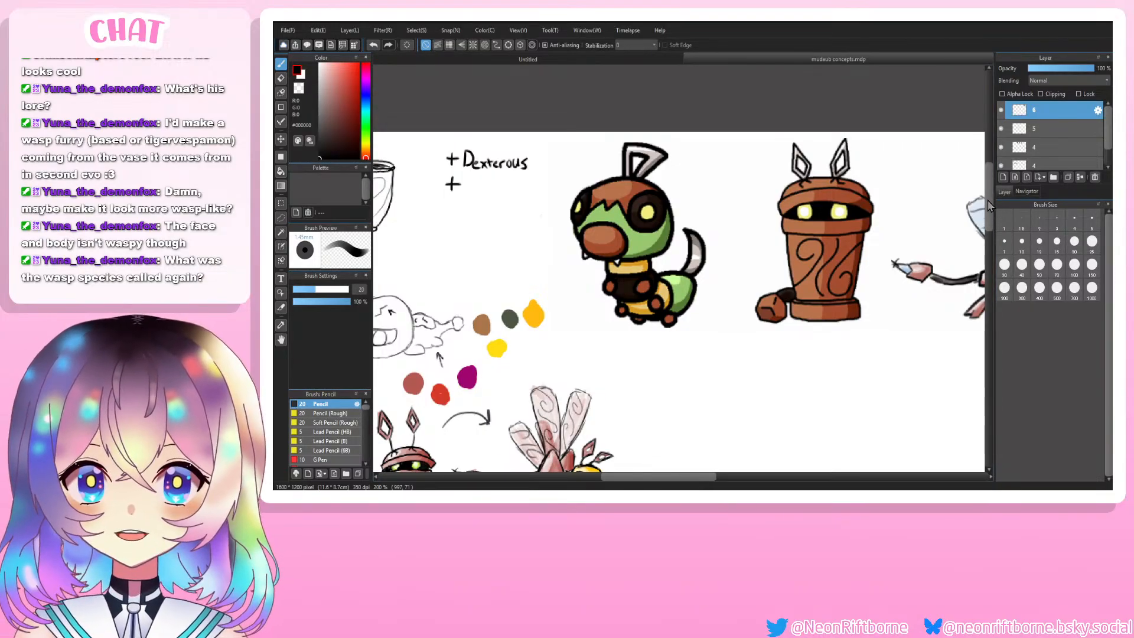
{"action": "scroll", "coordinate": [993, 215], "scroll_direction": "down", "scroll_amount": 2}
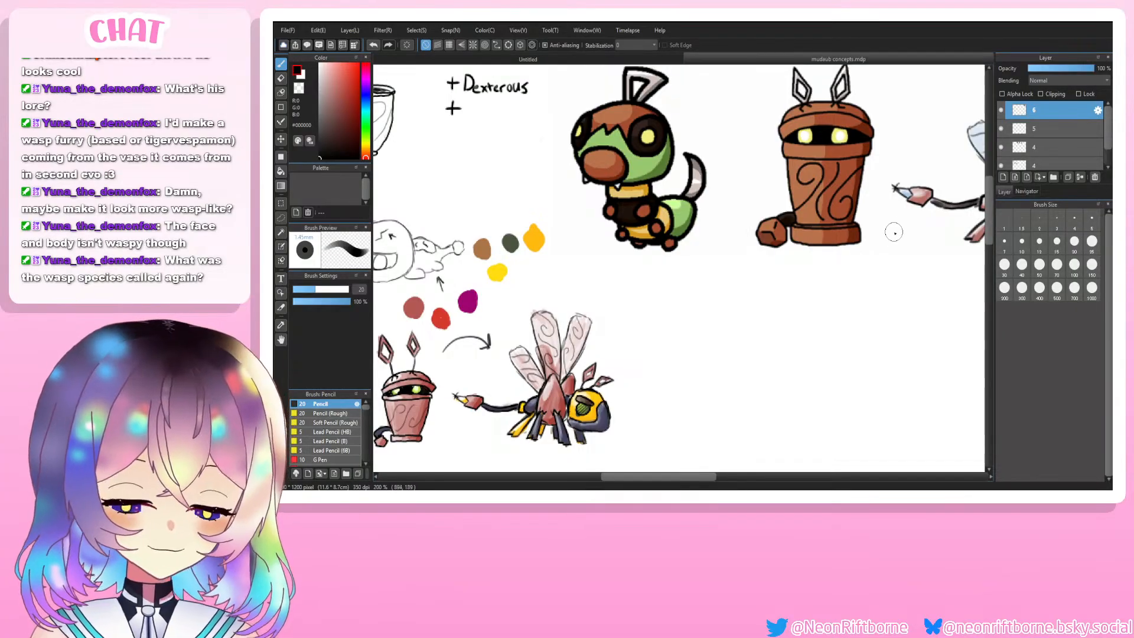
{"action": "scroll", "coordinate": [990, 226], "scroll_direction": "down", "scroll_amount": 1}
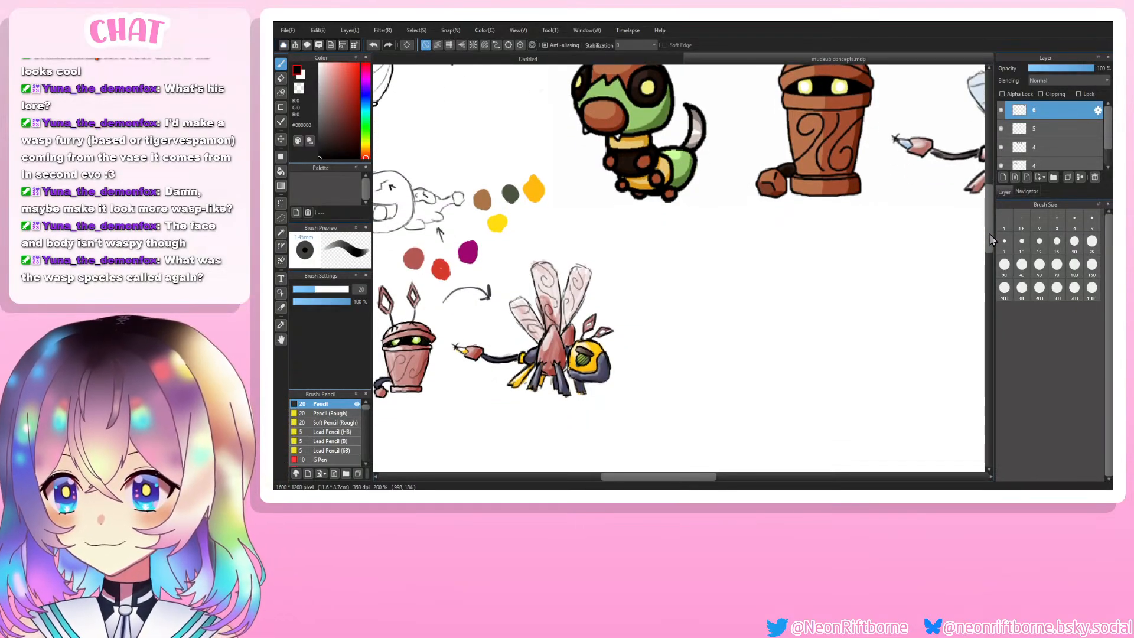
Step: Set the pencil size to 5 and add a new layer above the existing ones
{"action": "left_click", "coordinate": [1092, 218]}
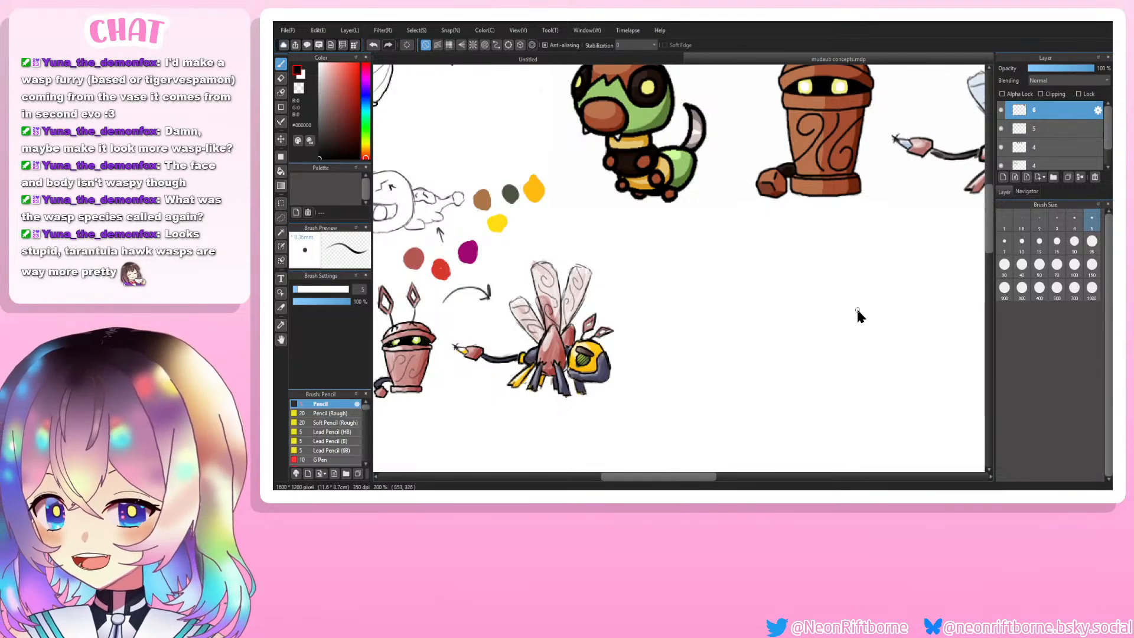
{"action": "scroll", "coordinate": [702, 476], "scroll_direction": "right", "scroll_amount": 3}
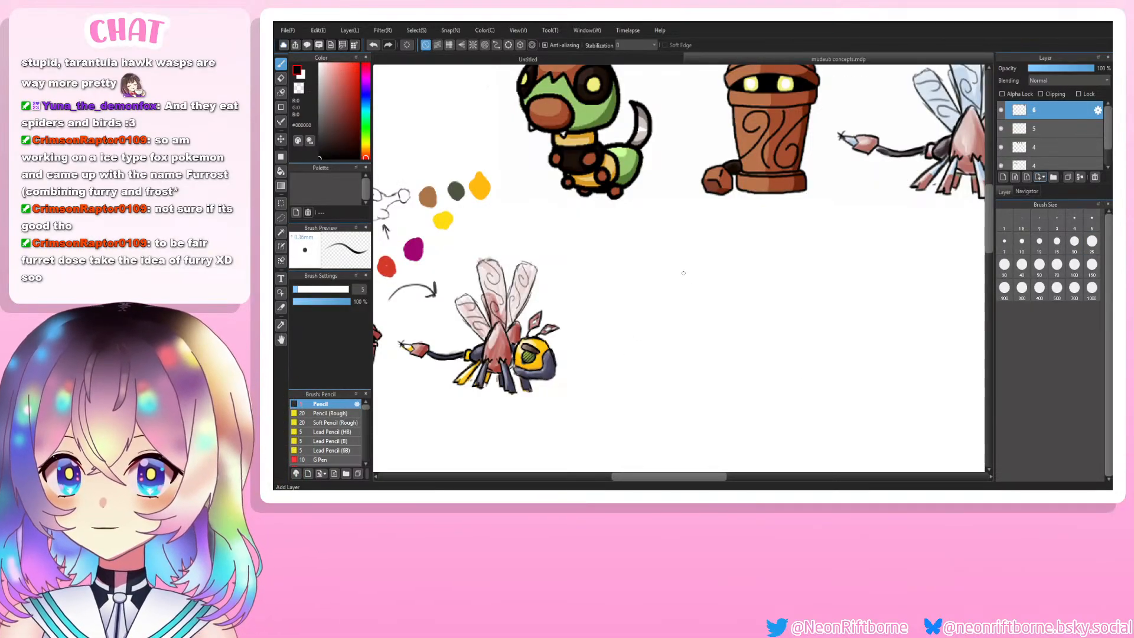
{"action": "left_click", "coordinate": [1004, 177]}
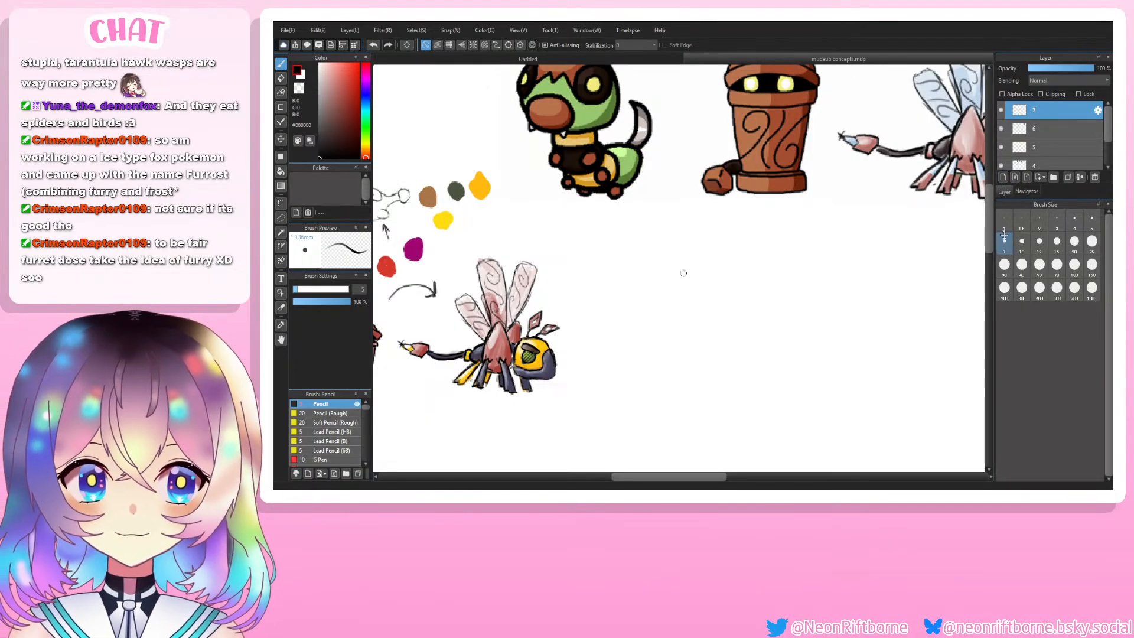
{"action": "left_click", "coordinate": [1057, 265]}
{"action": "left_click", "coordinate": [1005, 241]}
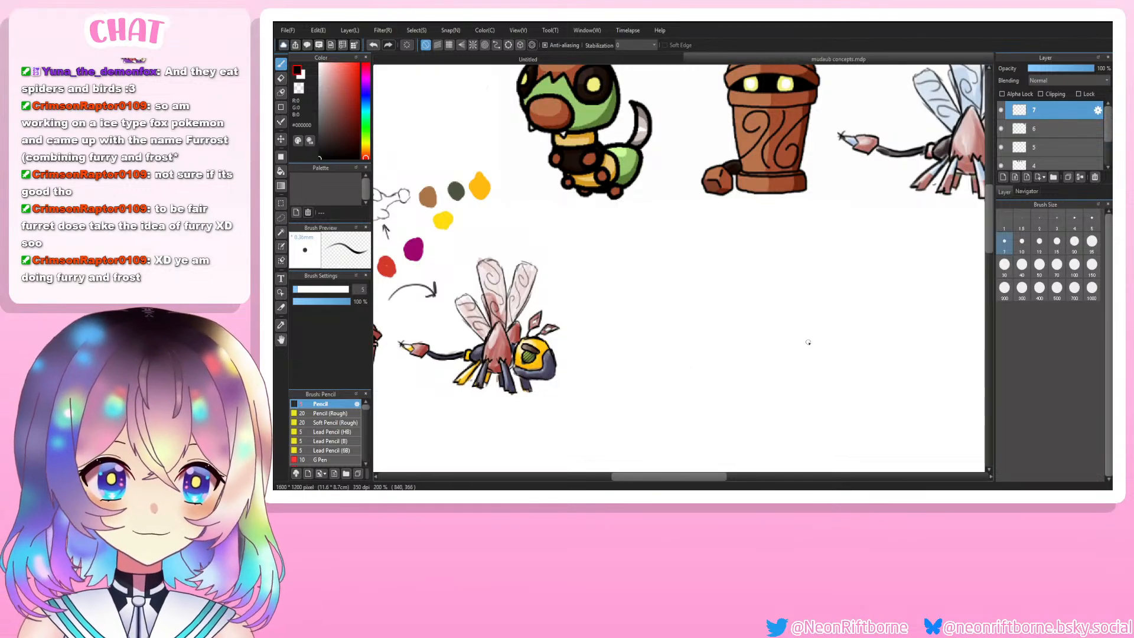
{"action": "left_click", "coordinate": [999, 273]}
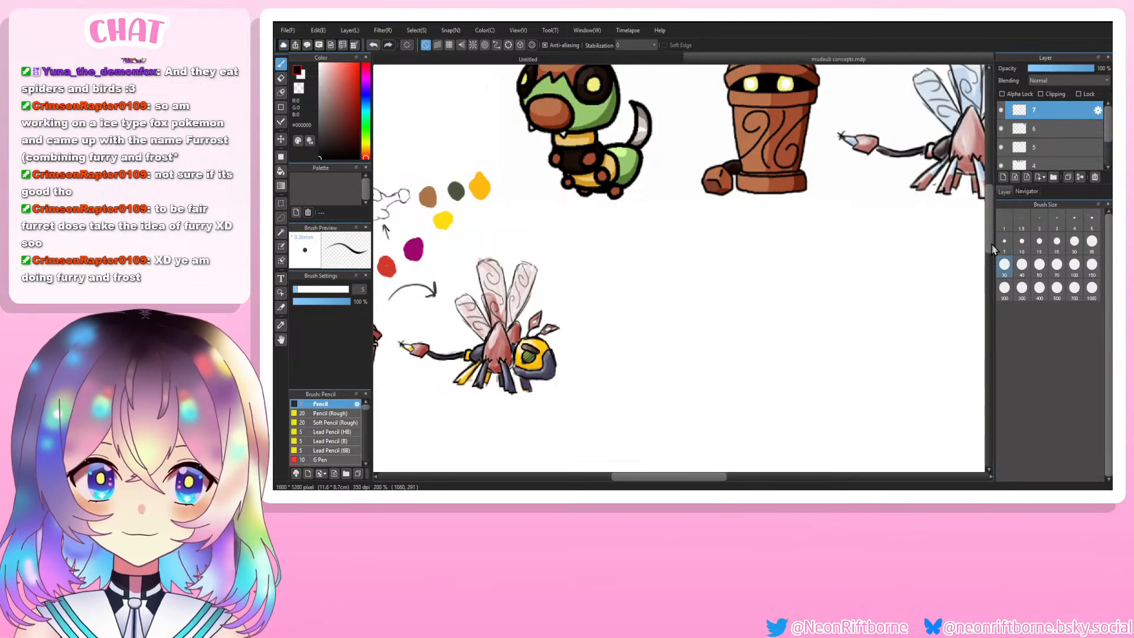
Step: Undo a trial stroke in the blank area beside the lower winged insect and reduce the pencil size to 4.5
{"action": "scroll", "coordinate": [990, 231], "scroll_direction": "down", "scroll_amount": 3}
{"action": "left_click_drag", "start_coordinate": [989, 240], "coordinate": [989, 241]}
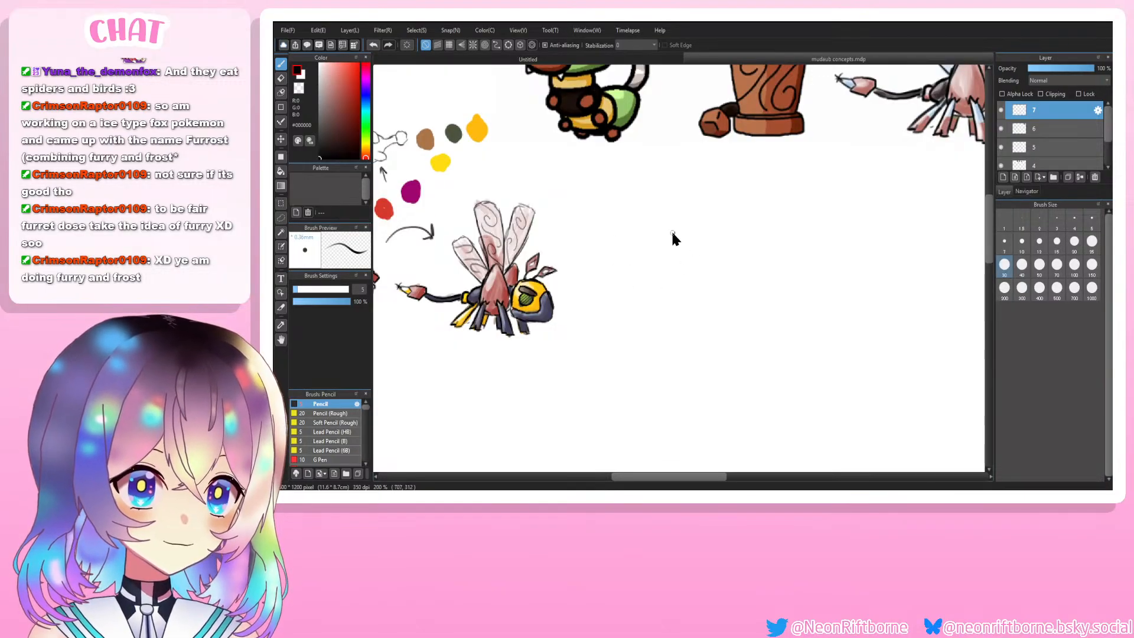
{"action": "scroll", "coordinate": [600, 321], "scroll_direction": "up", "scroll_amount": 1}
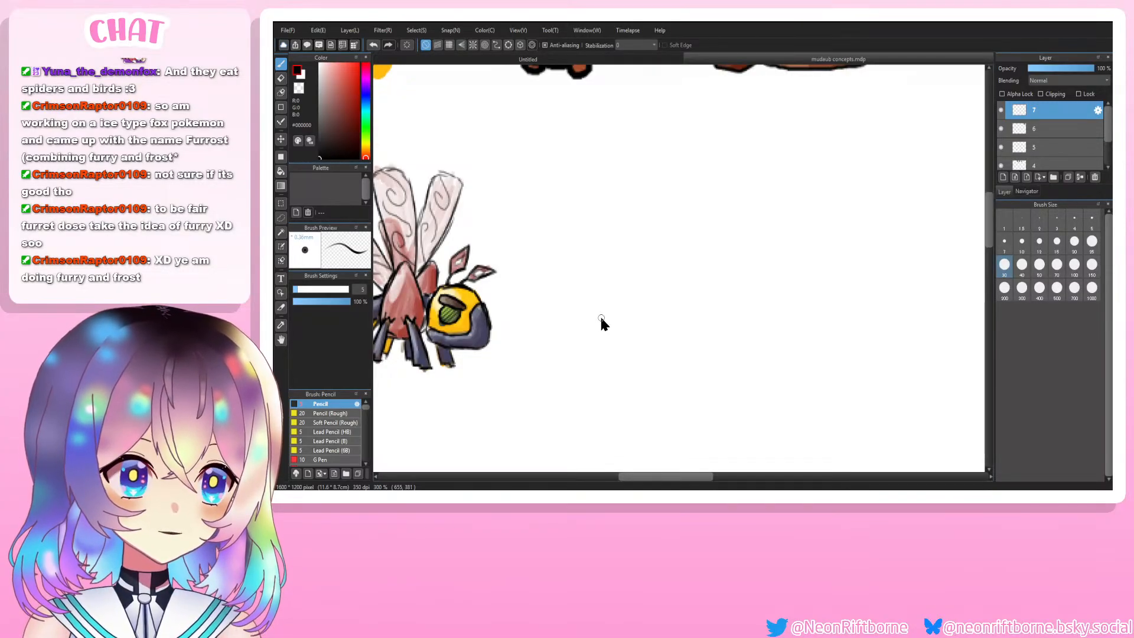
{"action": "scroll", "coordinate": [601, 314], "scroll_direction": "down", "scroll_amount": 2}
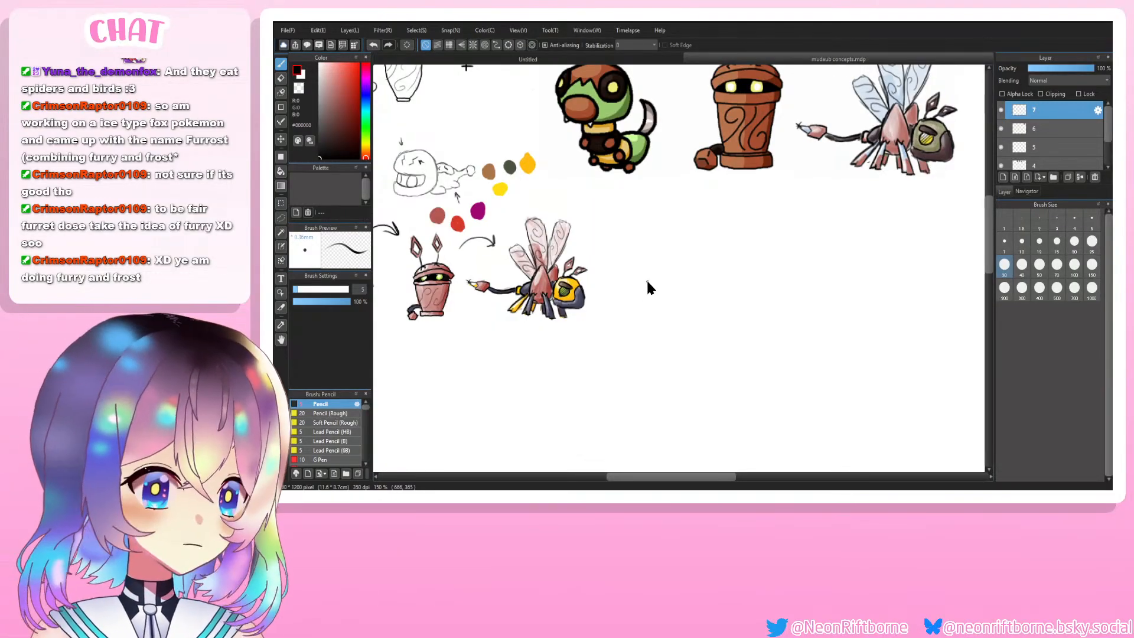
{"action": "scroll", "coordinate": [661, 278], "scroll_direction": "up", "scroll_amount": 1}
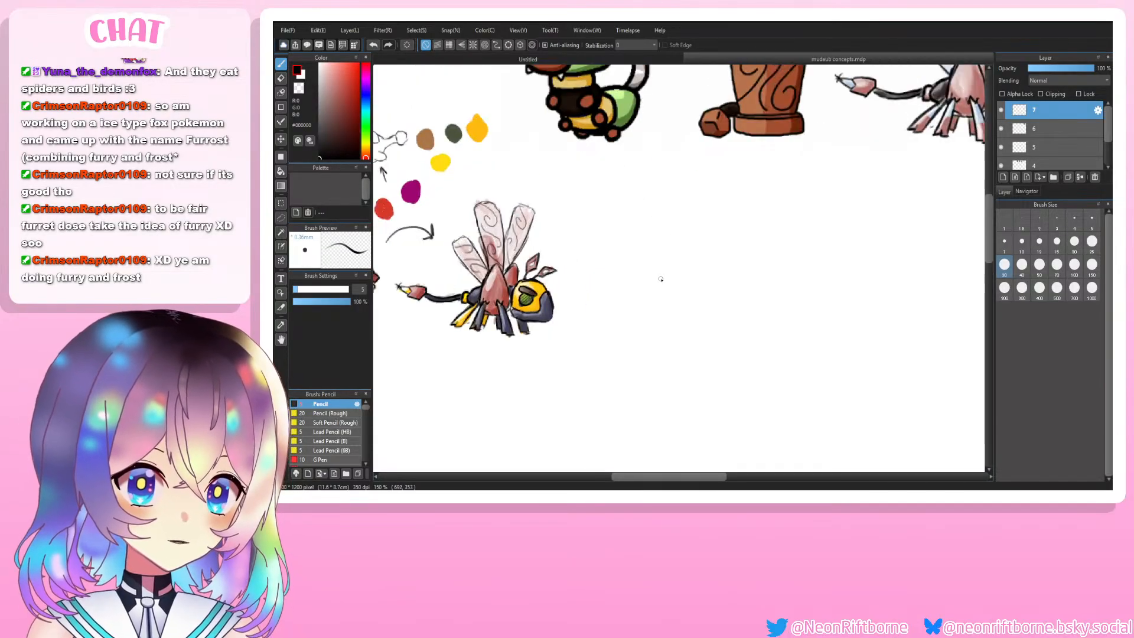
{"action": "scroll", "coordinate": [731, 279], "scroll_direction": "up", "scroll_amount": 1}
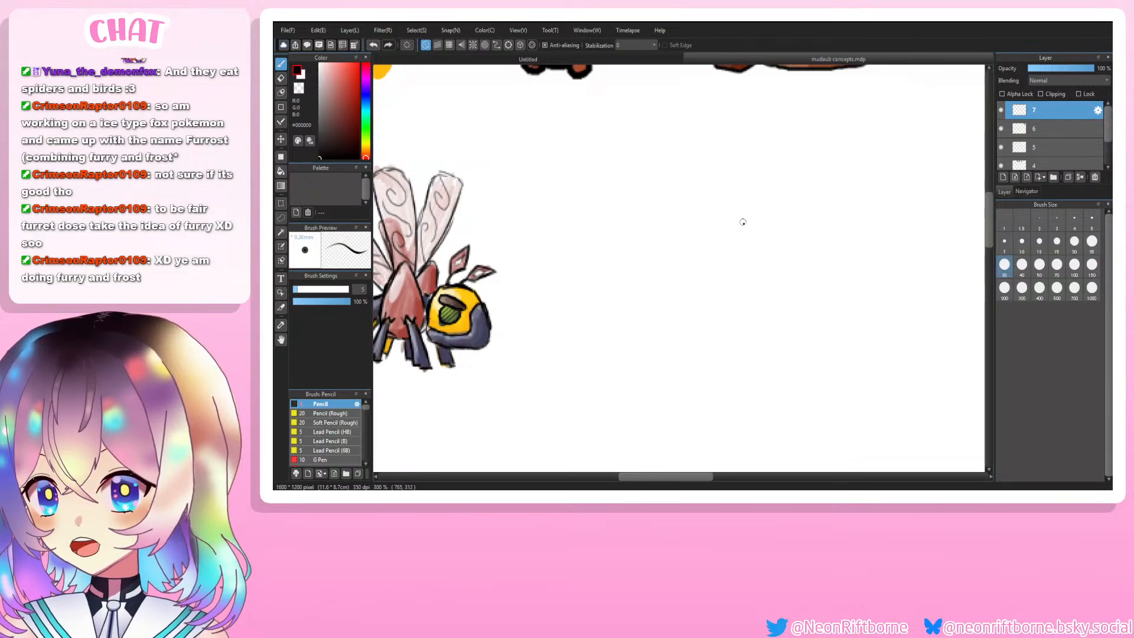
{"action": "left_click_drag", "start_coordinate": [725, 224], "coordinate": [637, 242]}
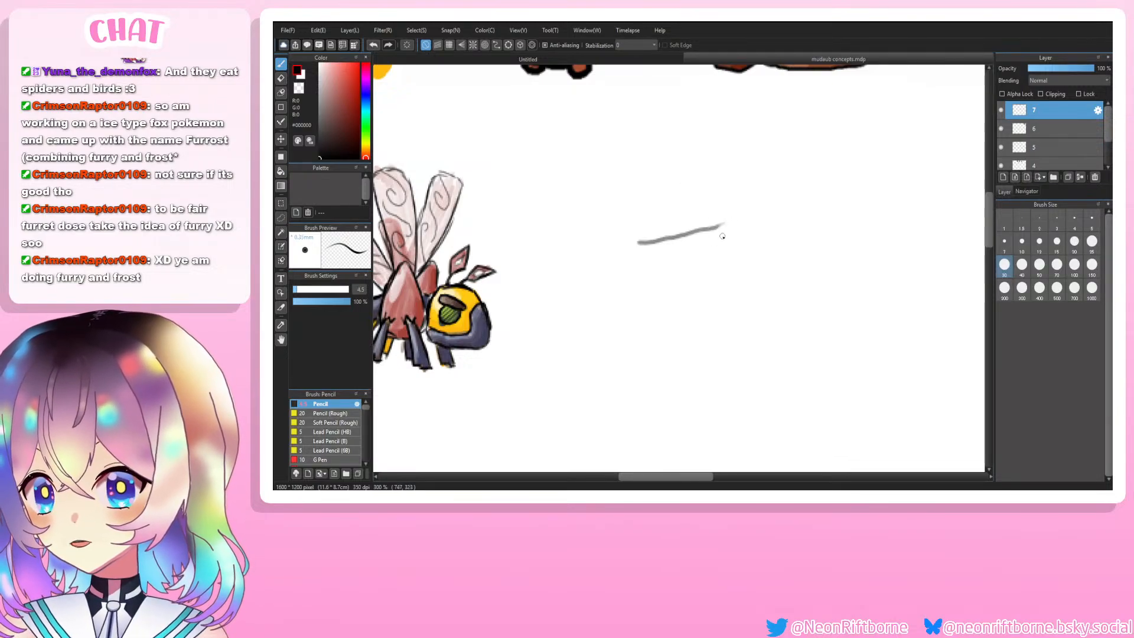
{"action": "key", "text": "ctrl+z"}
{"action": "key", "text": "bracketleft"}
Step: Sketch the curved lower edge and short right side of a hat-like brim in the blank area
{"action": "mouse_move", "coordinate": [720, 231]}
{"action": "left_mouse_down"}
{"action": "mouse_move", "coordinate": [652, 245]}
{"action": "mouse_move", "coordinate": [603, 230]}
{"action": "mouse_move", "coordinate": [679, 237]}
{"action": "mouse_move", "coordinate": [718, 218]}
{"action": "mouse_move", "coordinate": [723, 177]}
{"action": "left_mouse_up"}
{"action": "key", "text": "ctrl+z"}
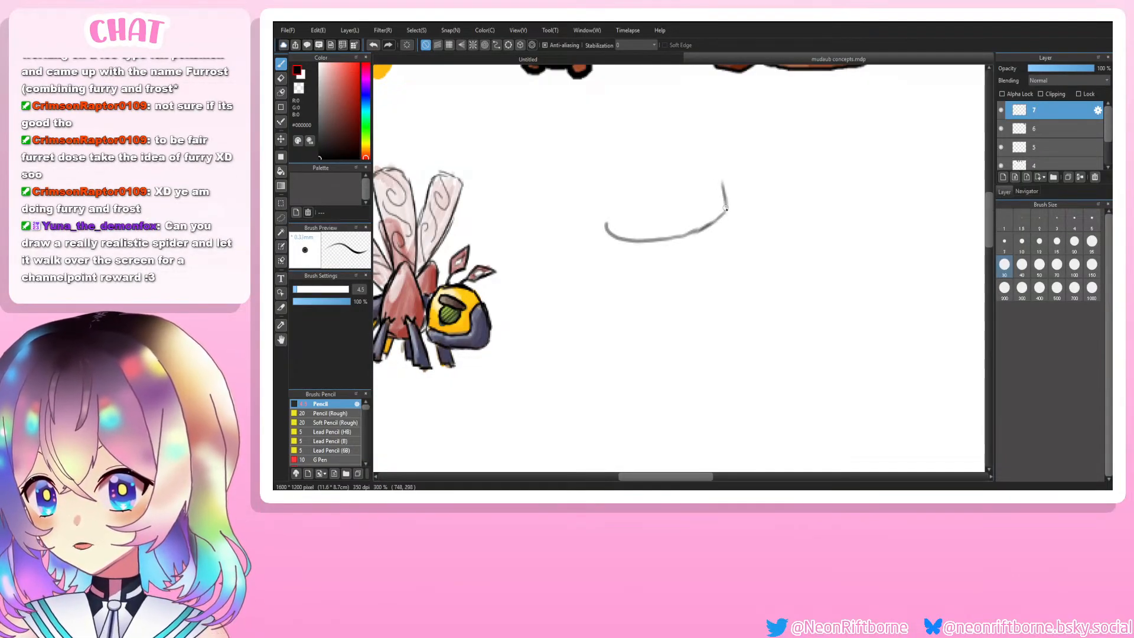
{"action": "key", "text": "ctrl+z"}
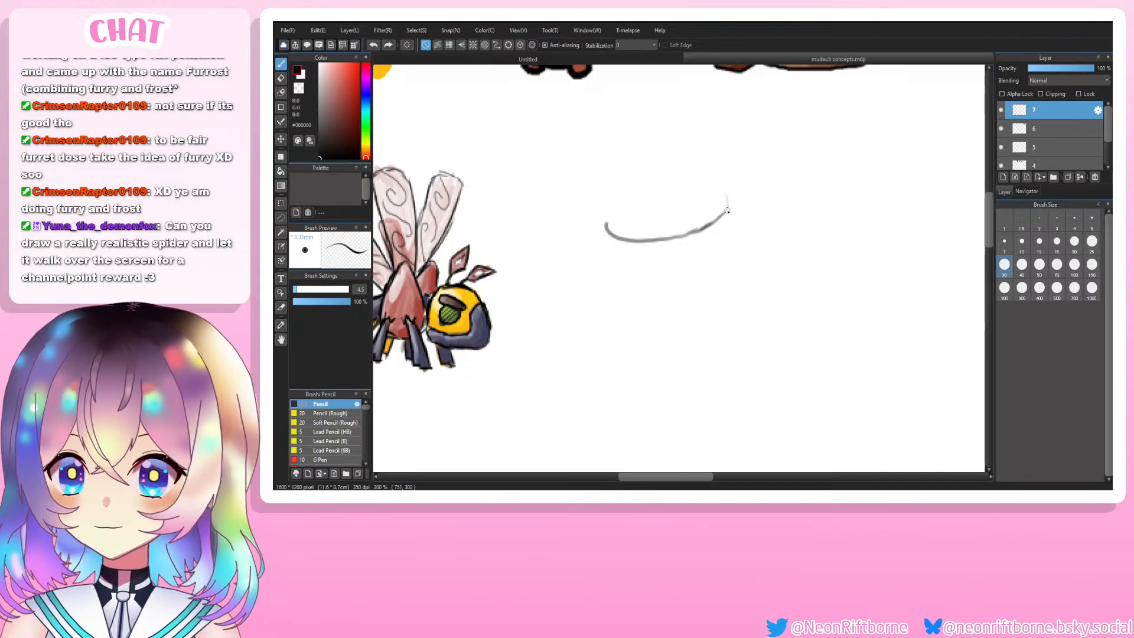
{"action": "left_click_drag", "start_coordinate": [727, 211], "coordinate": [730, 177]}
{"action": "key", "text": "ctrl+z"}
{"action": "key", "text": "ctrl+z"}
{"action": "key", "text": "ctrl+z"}
{"action": "key", "text": "ctrl+z"}
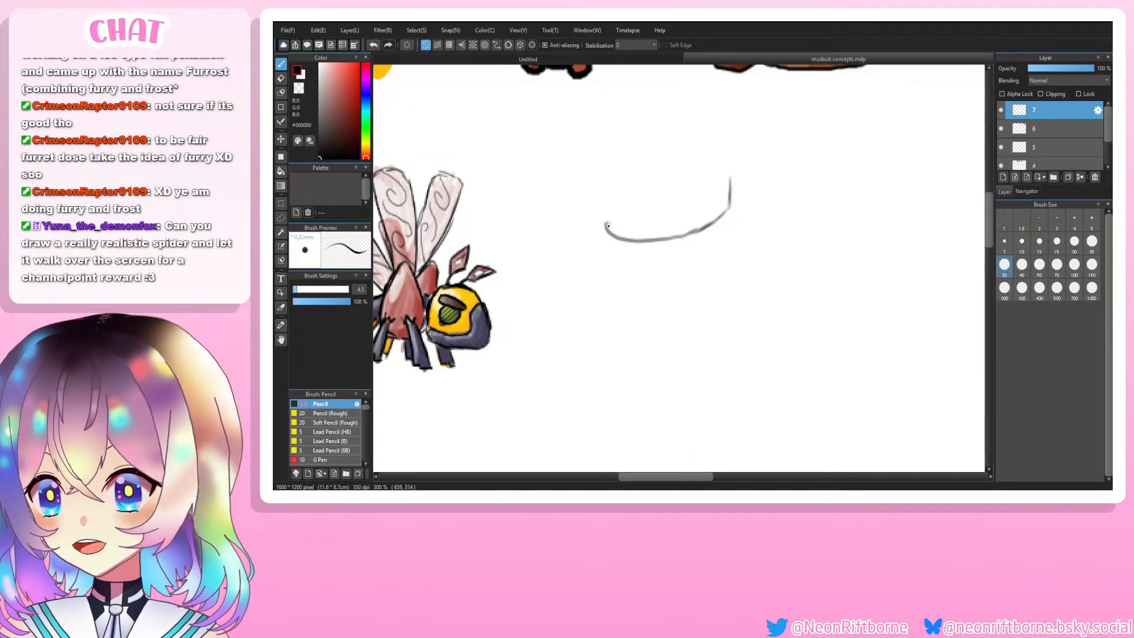
Step: Draw the brim's left side and curved upper edge to form a band
{"action": "mouse_move", "coordinate": [606, 222]}
{"action": "left_mouse_down"}
{"action": "mouse_move", "coordinate": [609, 192]}
{"action": "mouse_move", "coordinate": [655, 198]}
{"action": "mouse_move", "coordinate": [626, 203]}
{"action": "mouse_move", "coordinate": [674, 194]}
{"action": "mouse_move", "coordinate": [639, 208]}
{"action": "mouse_move", "coordinate": [688, 189]}
{"action": "mouse_move", "coordinate": [673, 208]}
{"action": "mouse_move", "coordinate": [642, 203]}
{"action": "mouse_move", "coordinate": [709, 188]}
{"action": "mouse_move", "coordinate": [682, 202]}
{"action": "mouse_move", "coordinate": [732, 174]}
{"action": "mouse_move", "coordinate": [690, 196]}
{"action": "left_mouse_up"}
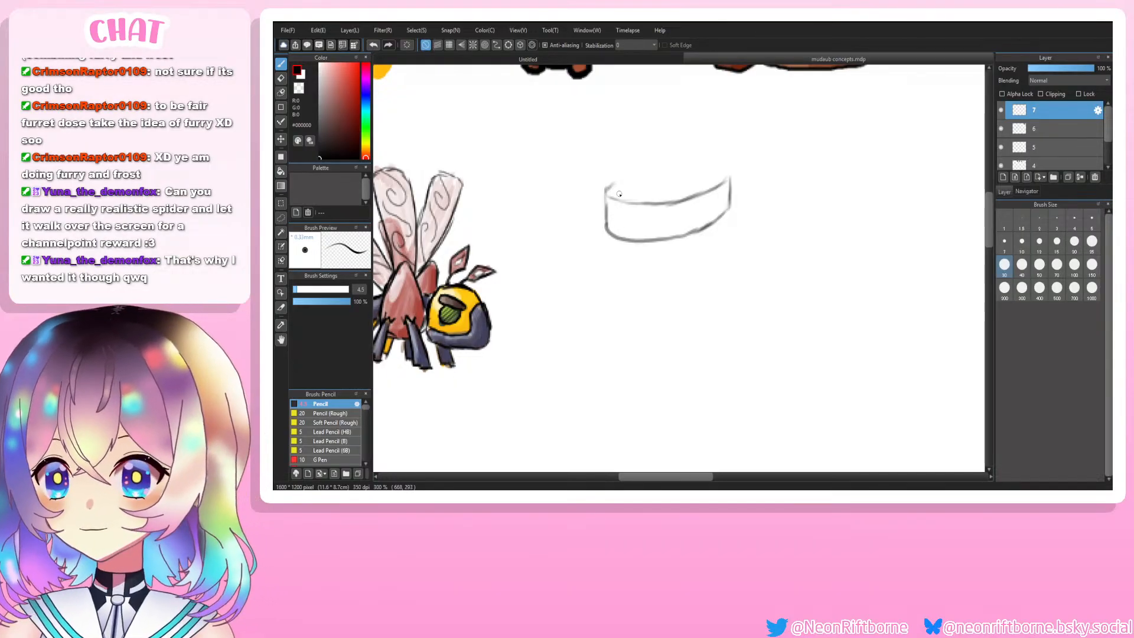
{"action": "left_click_drag", "start_coordinate": [624, 191], "coordinate": [669, 190]}
{"action": "key", "text": "ctrl+z"}
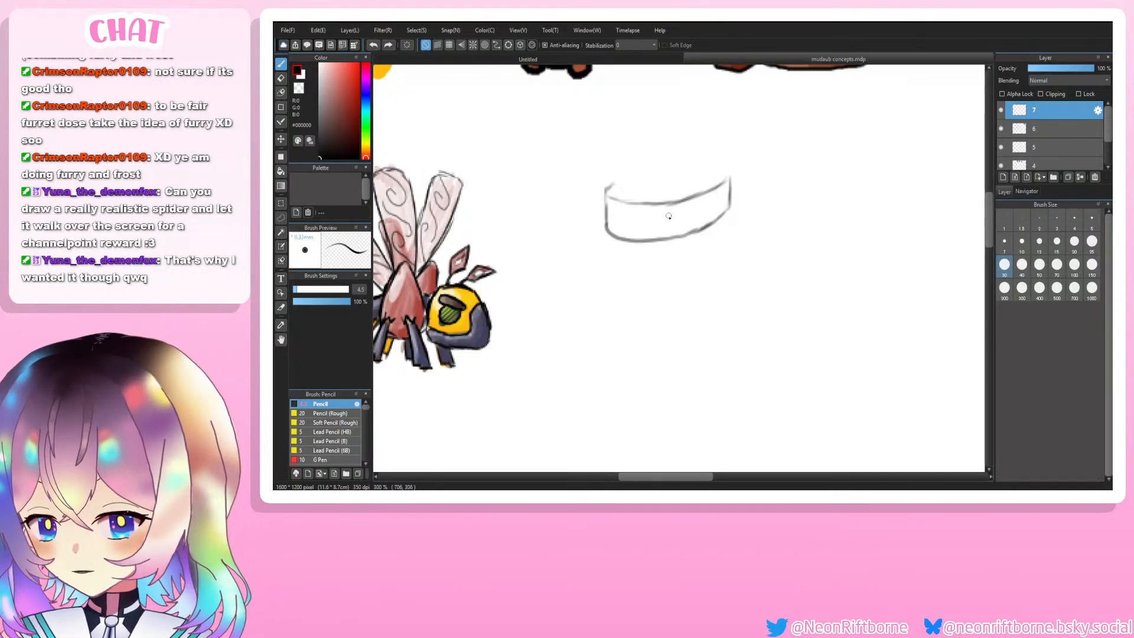
Step: Erase the left portion of the brim's lower edge and redraw it as a smoother curve
{"action": "key", "text": "e"}
{"action": "mouse_move", "coordinate": [610, 227]}
{"action": "left_mouse_down"}
{"action": "mouse_move", "coordinate": [617, 238]}
{"action": "mouse_move", "coordinate": [662, 239]}
{"action": "left_mouse_up"}
{"action": "key", "text": "ctrl+z"}
{"action": "key", "text": "ctrl+y"}
{"action": "key", "text": "b"}
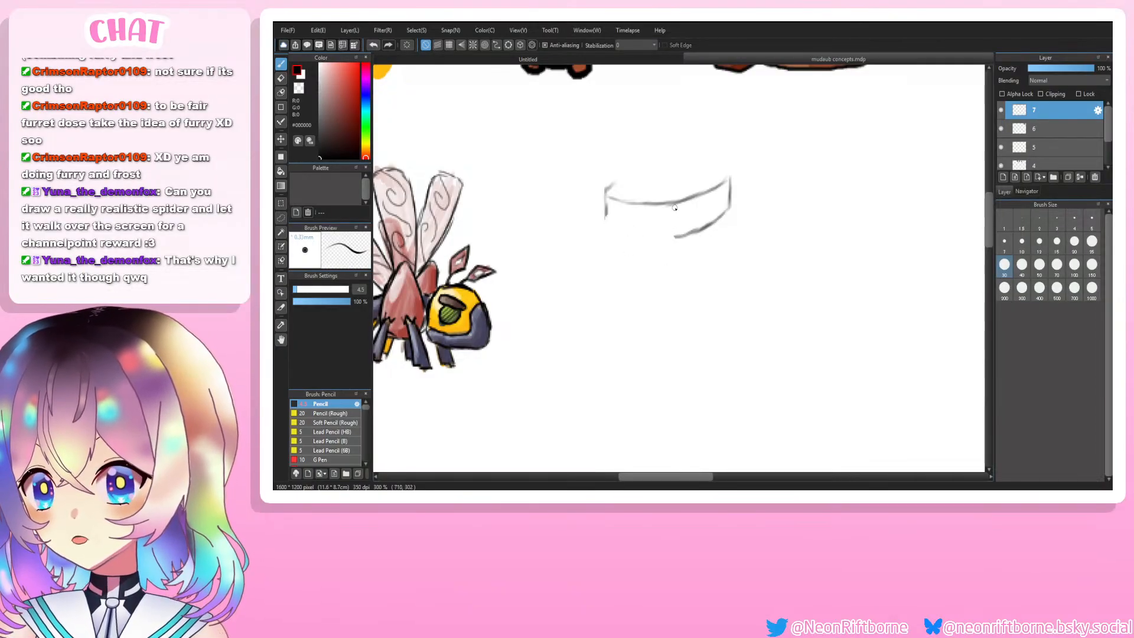
{"action": "left_click_drag", "start_coordinate": [680, 236], "coordinate": [609, 232]}
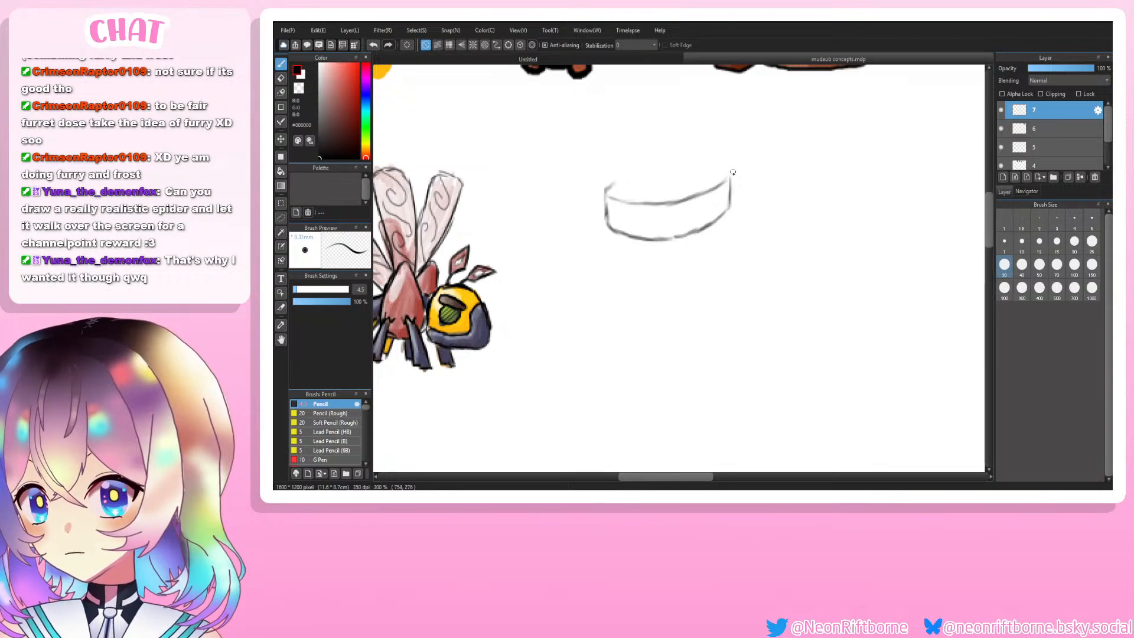
Step: Close the brim's back corners, add a rounded dome above it and decorate the band with swirl patterns
{"action": "left_click_drag", "start_coordinate": [731, 171], "coordinate": [707, 172]}
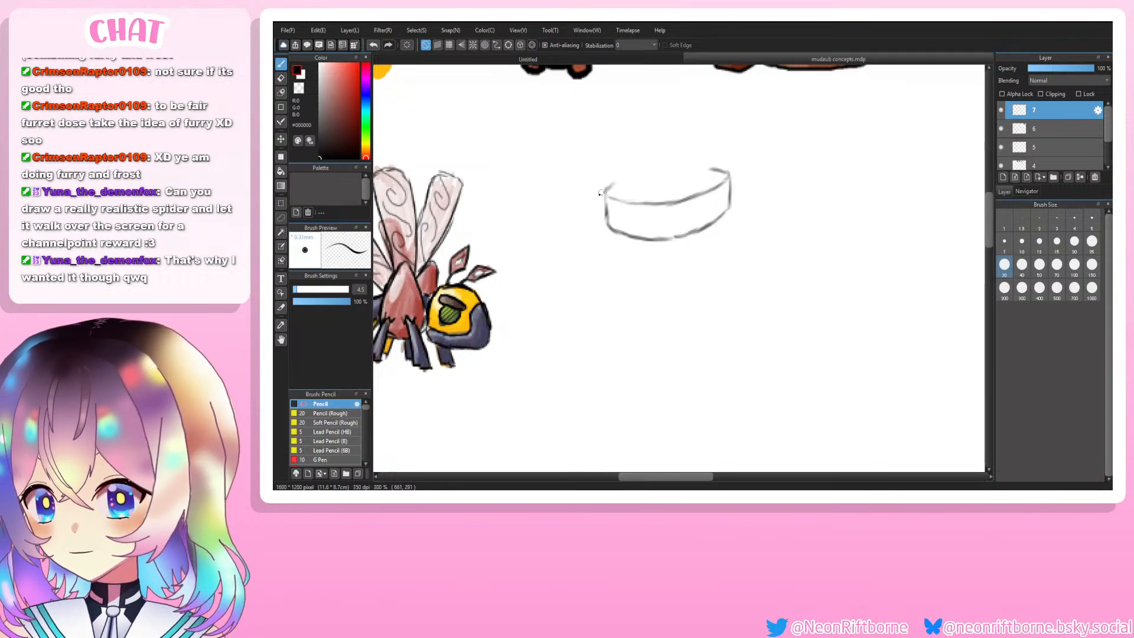
{"action": "mouse_move", "coordinate": [606, 188]}
{"action": "left_mouse_down"}
{"action": "mouse_move", "coordinate": [676, 188]}
{"action": "mouse_move", "coordinate": [659, 197]}
{"action": "mouse_move", "coordinate": [646, 196]}
{"action": "mouse_move", "coordinate": [712, 181]}
{"action": "mouse_move", "coordinate": [687, 189]}
{"action": "mouse_move", "coordinate": [716, 175]}
{"action": "mouse_move", "coordinate": [699, 184]}
{"action": "mouse_move", "coordinate": [709, 154]}
{"action": "mouse_move", "coordinate": [713, 176]}
{"action": "mouse_move", "coordinate": [700, 147]}
{"action": "mouse_move", "coordinate": [688, 146]}
{"action": "mouse_move", "coordinate": [628, 231]}
{"action": "mouse_move", "coordinate": [700, 202]}
{"action": "left_mouse_up"}
{"action": "key", "text": "ctrl+z"}
{"action": "key", "text": "ctrl+z"}
{"action": "key", "text": "ctrl+z"}
{"action": "mouse_move", "coordinate": [682, 224]}
{"action": "left_mouse_down"}
{"action": "mouse_move", "coordinate": [664, 235]}
{"action": "mouse_move", "coordinate": [731, 187]}
{"action": "left_mouse_up"}
{"action": "left_click_drag", "start_coordinate": [625, 218], "coordinate": [604, 204]}
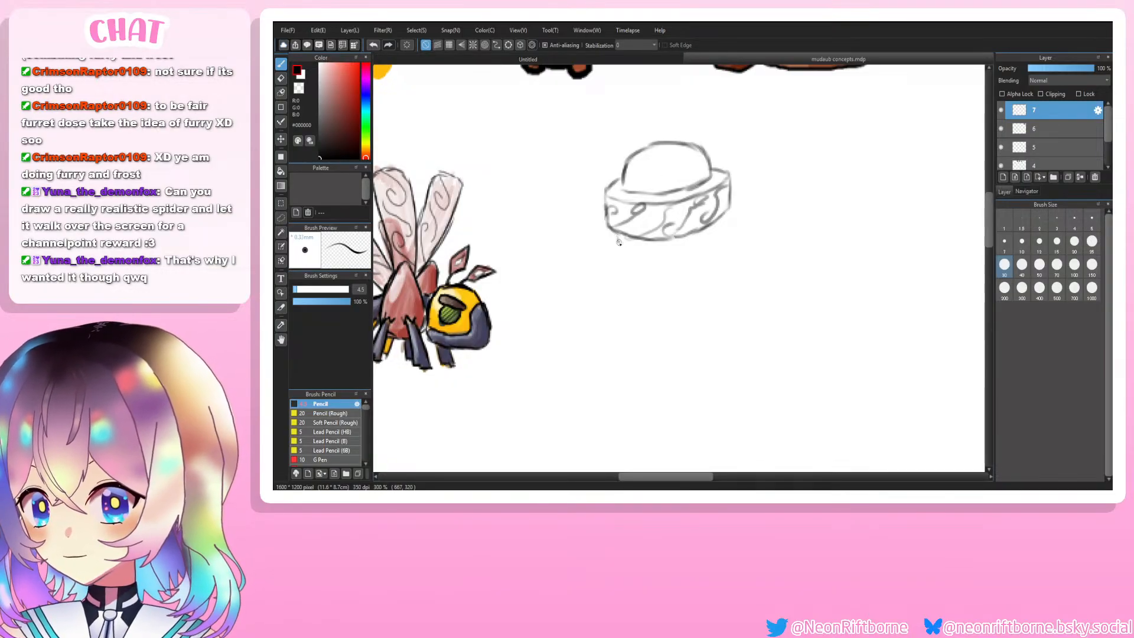
Step: Sketch a round head beneath the brim with two curved eyes tucked under its edge
{"action": "mouse_move", "coordinate": [618, 237]}
{"action": "left_mouse_down"}
{"action": "mouse_move", "coordinate": [647, 268]}
{"action": "mouse_move", "coordinate": [675, 267]}
{"action": "mouse_move", "coordinate": [635, 255]}
{"action": "mouse_move", "coordinate": [667, 262]}
{"action": "mouse_move", "coordinate": [691, 249]}
{"action": "left_mouse_up"}
{"action": "key", "text": "ctrl+z"}
{"action": "key", "text": "ctrl+z"}
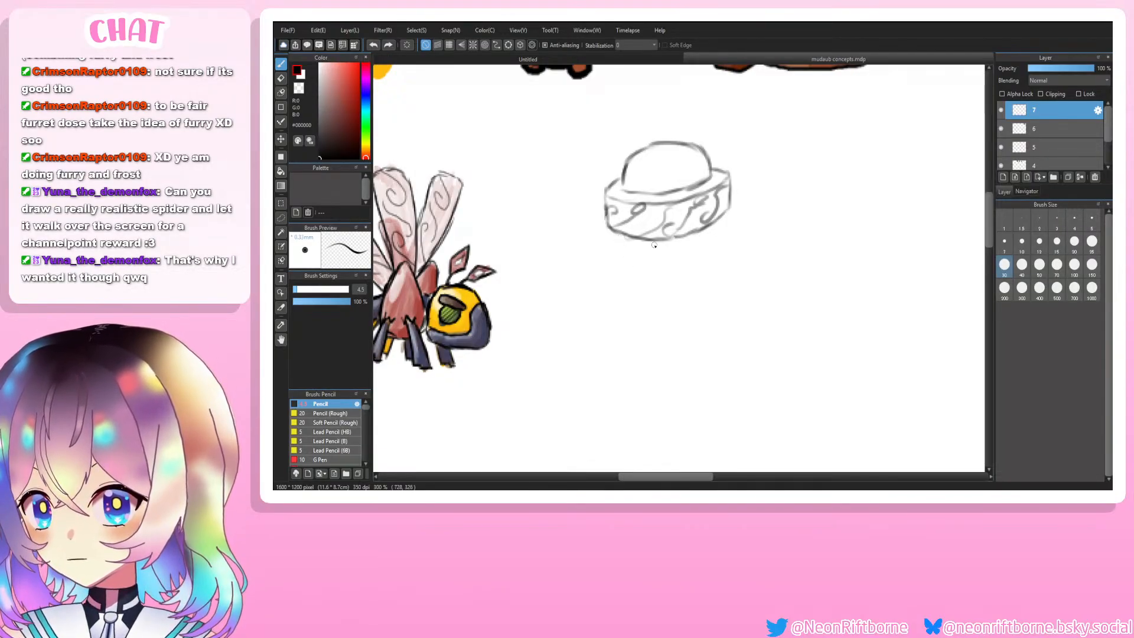
{"action": "mouse_move", "coordinate": [621, 236]}
{"action": "left_mouse_down"}
{"action": "mouse_move", "coordinate": [637, 256]}
{"action": "mouse_move", "coordinate": [700, 243]}
{"action": "left_mouse_up"}
{"action": "key", "text": "ctrl+z"}
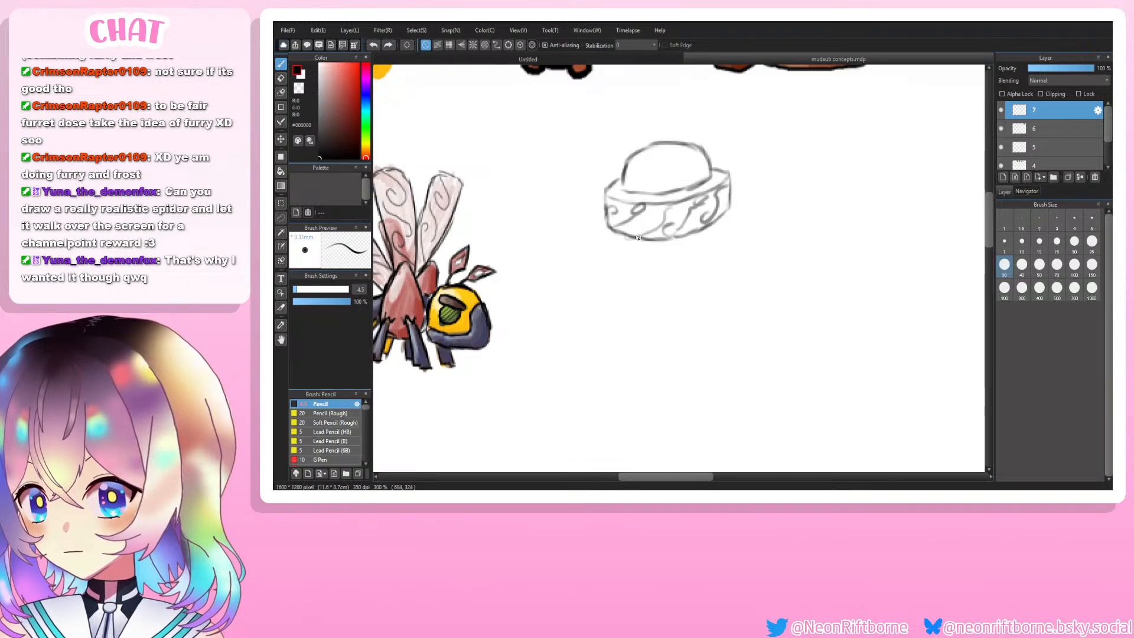
{"action": "mouse_move", "coordinate": [621, 235]}
{"action": "left_mouse_down"}
{"action": "mouse_move", "coordinate": [623, 257]}
{"action": "mouse_move", "coordinate": [685, 275]}
{"action": "mouse_move", "coordinate": [716, 218]}
{"action": "mouse_move", "coordinate": [681, 249]}
{"action": "mouse_move", "coordinate": [648, 236]}
{"action": "mouse_move", "coordinate": [691, 240]}
{"action": "mouse_move", "coordinate": [679, 240]}
{"action": "left_mouse_up"}
{"action": "key", "text": "ctrl+z"}
{"action": "key", "text": "ctrl+z"}
{"action": "key", "text": "ctrl+z"}
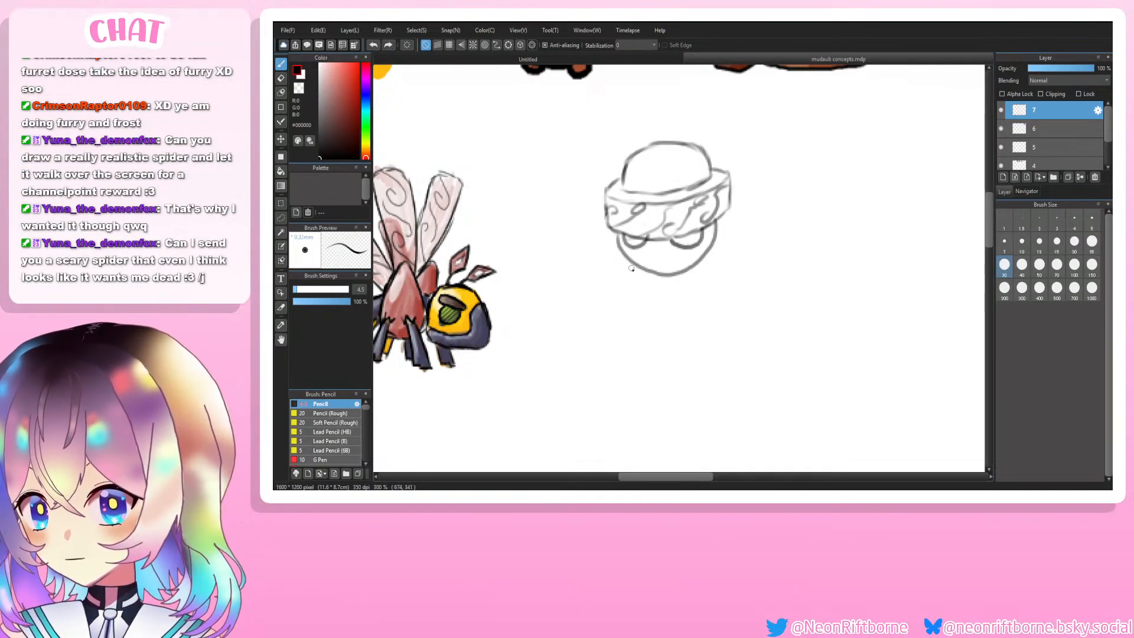
Step: Add an oval snout with a fang, redraw the eyes near the head's sides and shade them in
{"action": "mouse_move", "coordinate": [658, 244]}
{"action": "left_mouse_down"}
{"action": "mouse_move", "coordinate": [694, 246]}
{"action": "mouse_move", "coordinate": [635, 251]}
{"action": "mouse_move", "coordinate": [689, 253]}
{"action": "mouse_move", "coordinate": [683, 266]}
{"action": "mouse_move", "coordinate": [646, 259]}
{"action": "left_mouse_up"}
{"action": "key", "text": "ctrl+z"}
{"action": "left_click_drag", "start_coordinate": [711, 225], "coordinate": [688, 229]}
{"action": "left_click_drag", "start_coordinate": [616, 232], "coordinate": [636, 234]}
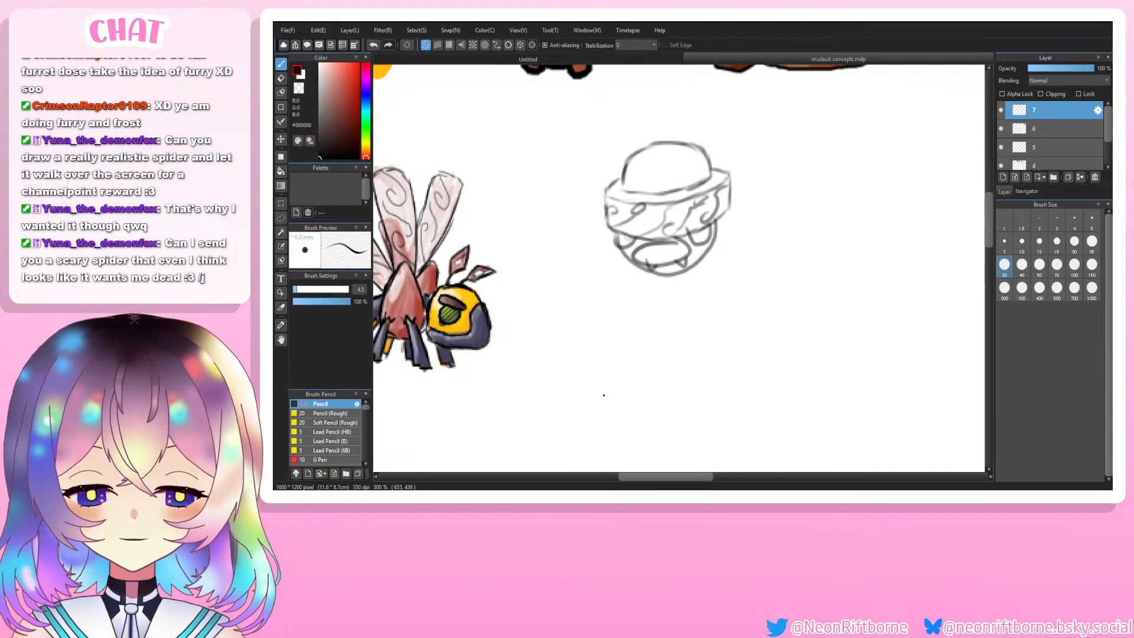
{"action": "left_click_drag", "start_coordinate": [701, 238], "coordinate": [700, 234]}
{"action": "key", "text": "ctrl+z"}
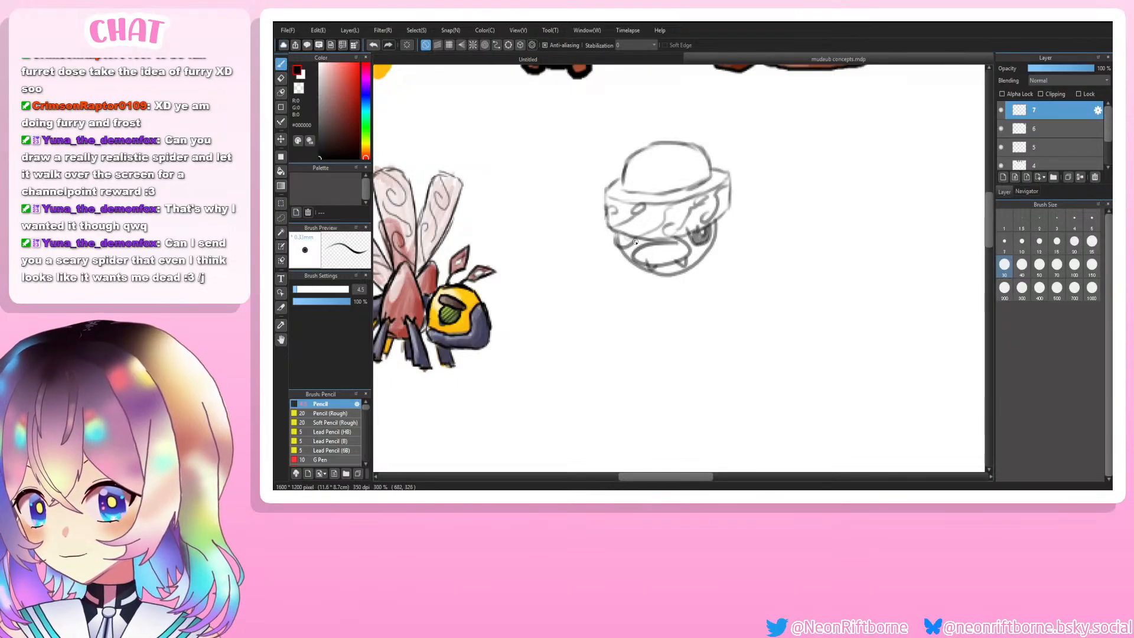
{"action": "mouse_move", "coordinate": [620, 237]}
{"action": "left_mouse_down"}
{"action": "mouse_move", "coordinate": [631, 239]}
{"action": "mouse_move", "coordinate": [614, 241]}
{"action": "left_mouse_up"}
Step: Check the upper-row caterpillar and pot designs, then draw an arrow pointing up to the new head's snout
{"action": "left_click_drag", "start_coordinate": [988, 254], "coordinate": [989, 190]}
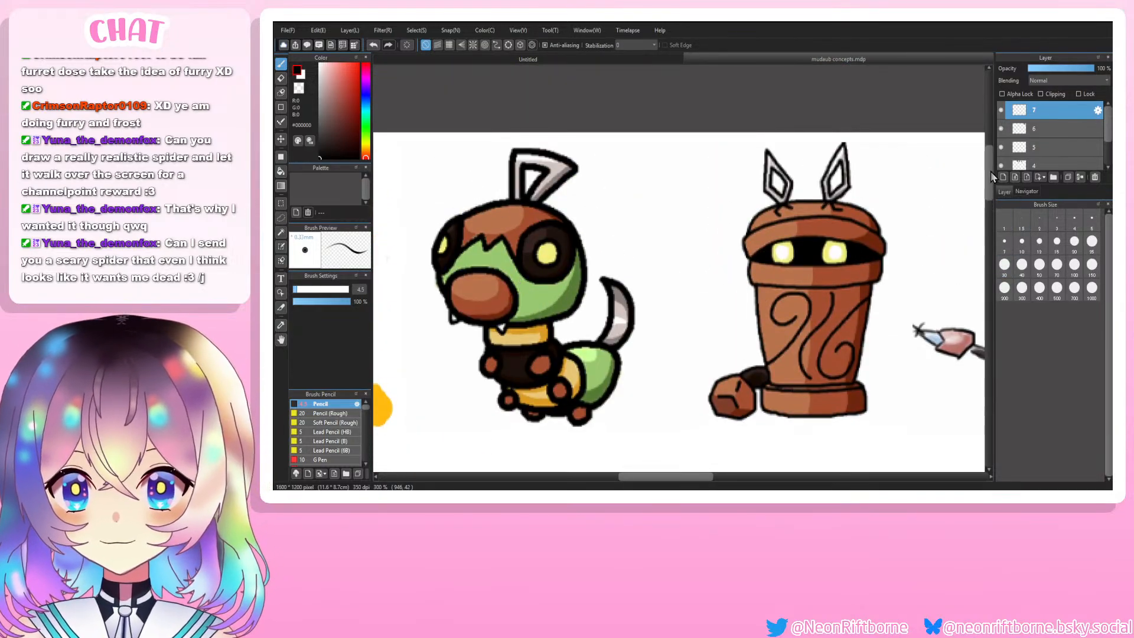
{"action": "left_click_drag", "start_coordinate": [990, 171], "coordinate": [988, 228]}
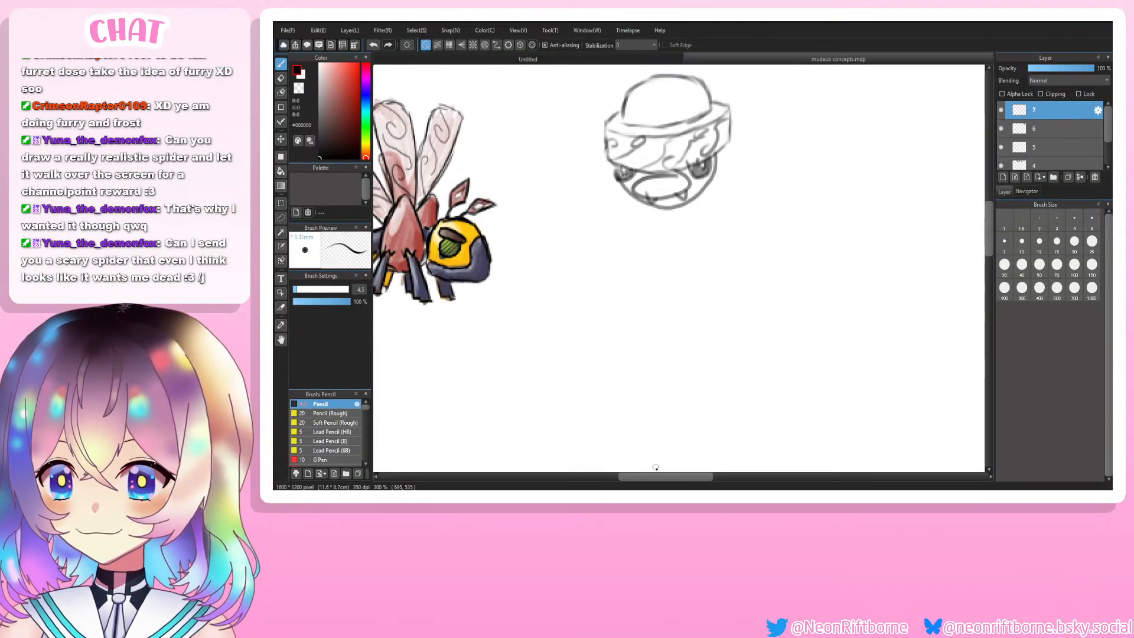
{"action": "left_click_drag", "start_coordinate": [661, 482], "coordinate": [684, 482]}
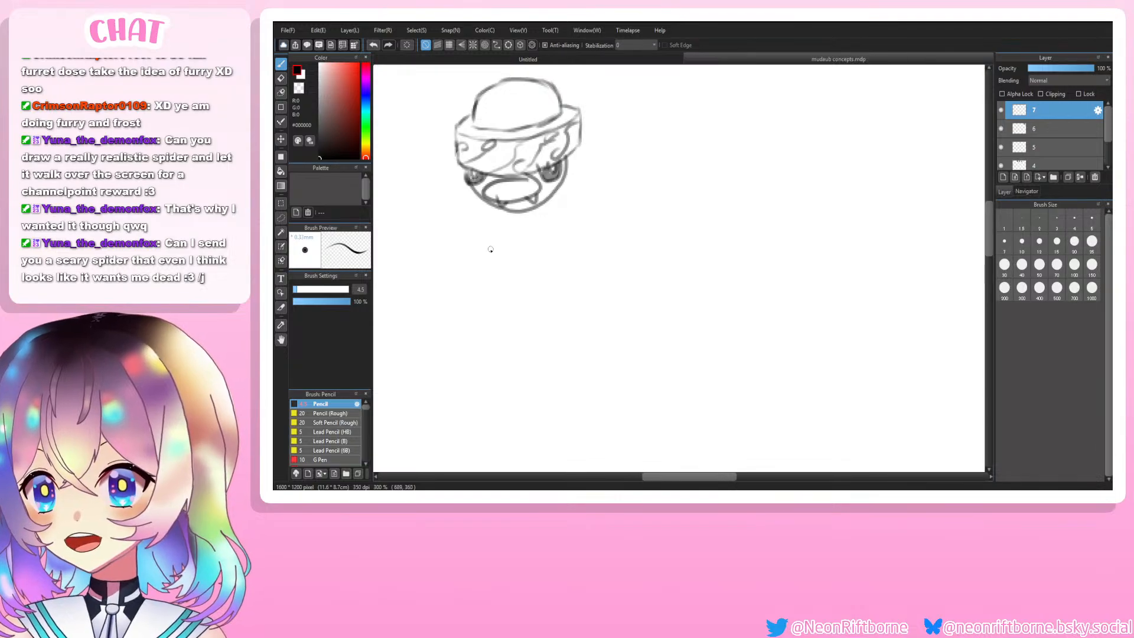
{"action": "mouse_move", "coordinate": [473, 255]}
{"action": "left_mouse_down"}
{"action": "mouse_move", "coordinate": [495, 208]}
{"action": "mouse_move", "coordinate": [506, 222]}
{"action": "left_mouse_up"}
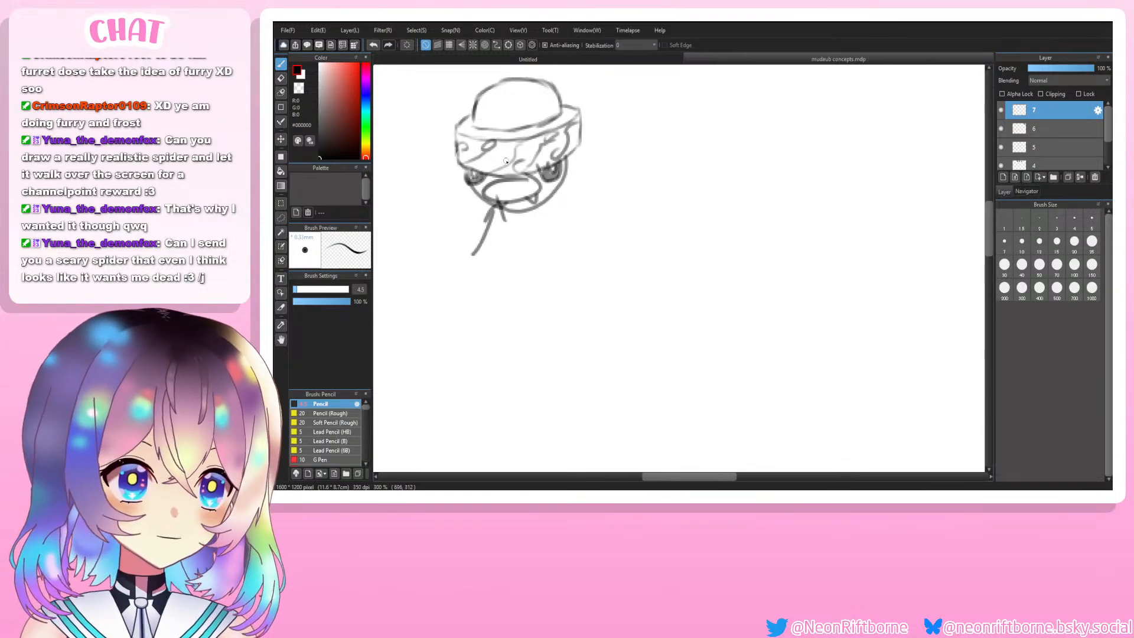
Step: Redraw the arrow below the hatted head as a longer diagonal arrow pointing up to the head's lower-left edge
{"action": "key", "text": "ctrl+z"}
{"action": "mouse_move", "coordinate": [426, 242]}
{"action": "left_mouse_down"}
{"action": "mouse_move", "coordinate": [458, 208]}
{"action": "mouse_move", "coordinate": [459, 226]}
{"action": "left_mouse_up"}
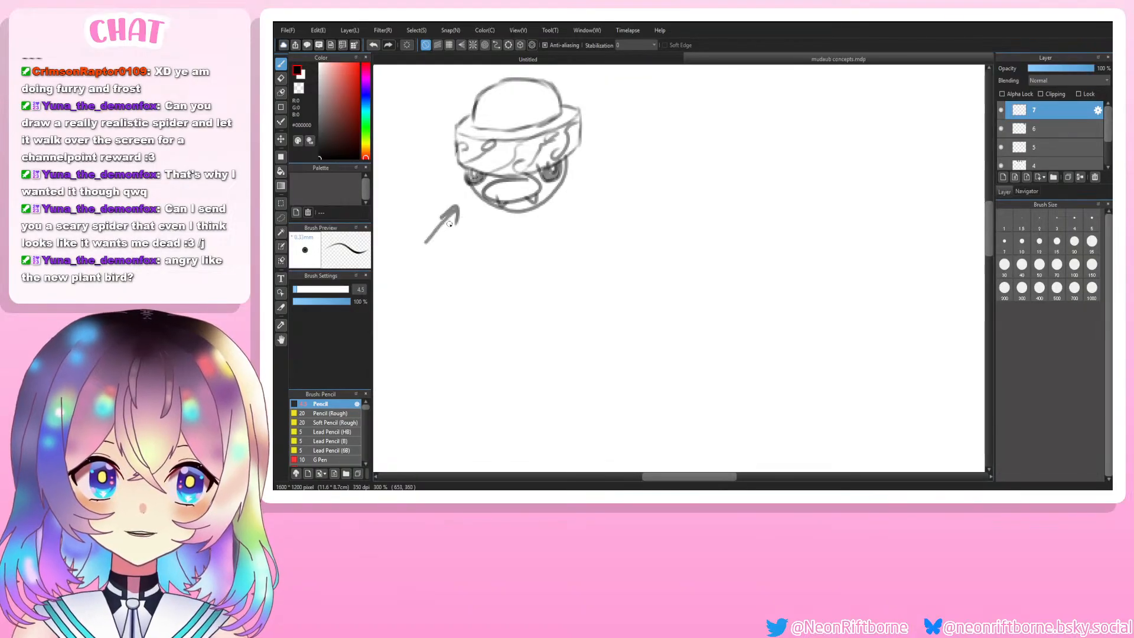
{"action": "key", "text": "ctrl+z"}
{"action": "key", "text": "ctrl+z"}
{"action": "left_click_drag", "start_coordinate": [421, 263], "coordinate": [463, 218]}
{"action": "left_click_drag", "start_coordinate": [441, 223], "coordinate": [463, 234]}
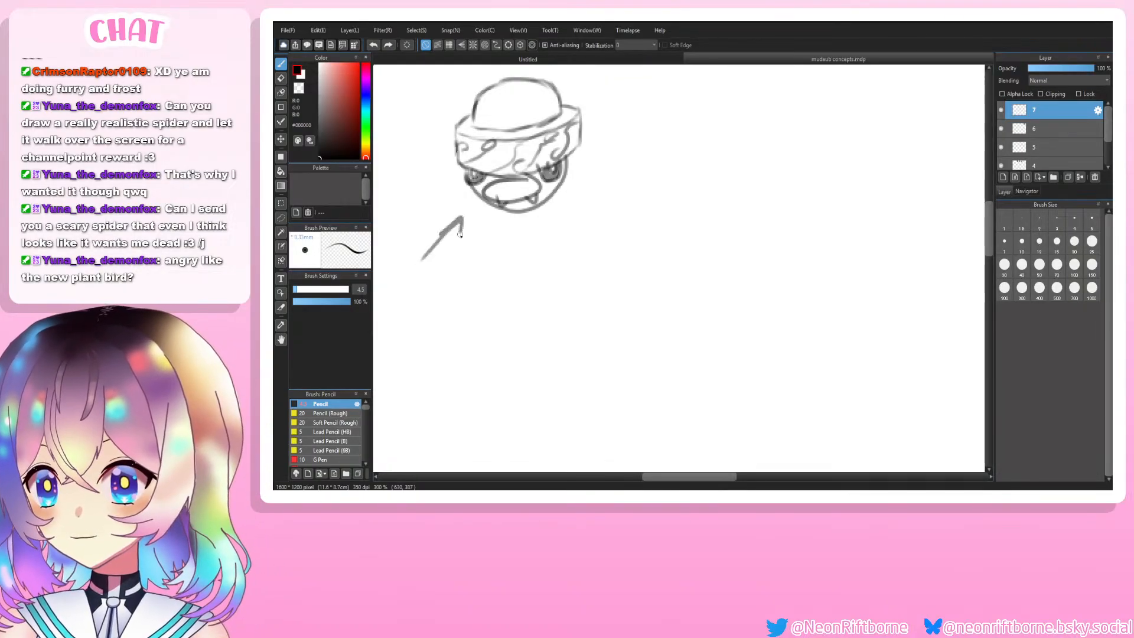
{"action": "key", "text": "ctrl+z"}
{"action": "key", "text": "ctrl+z"}
{"action": "left_click_drag", "start_coordinate": [420, 265], "coordinate": [467, 212]}
{"action": "left_click_drag", "start_coordinate": [446, 226], "coordinate": [465, 228]}
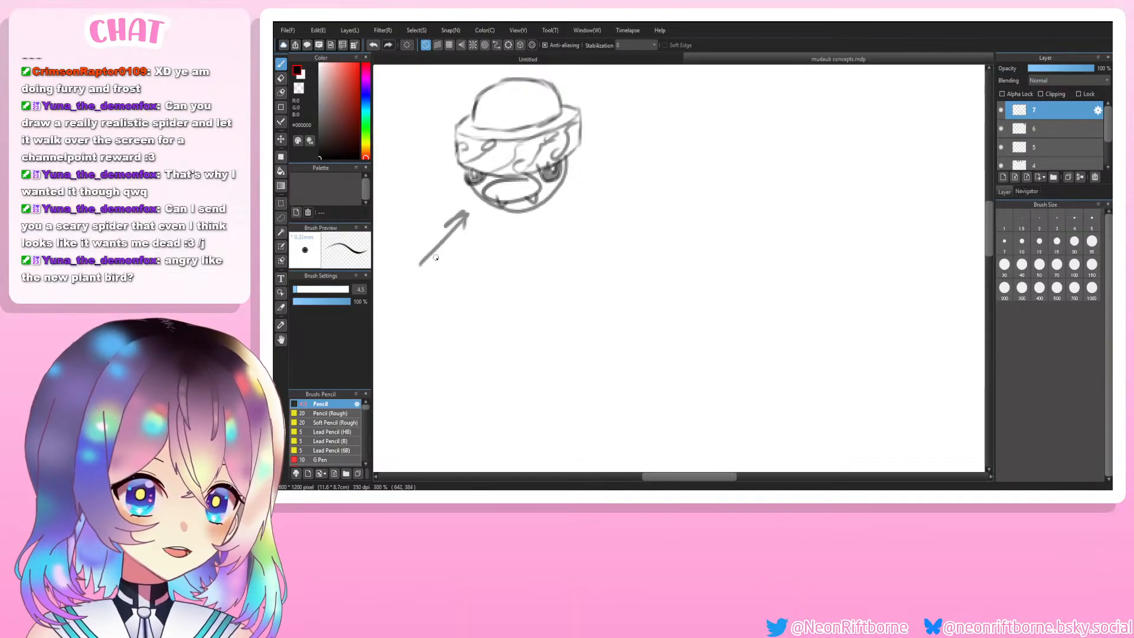
{"action": "key", "text": "ctrl+z"}
{"action": "key", "text": "ctrl+z"}
{"action": "left_click_drag", "start_coordinate": [417, 257], "coordinate": [454, 214]}
{"action": "left_click_drag", "start_coordinate": [435, 227], "coordinate": [453, 229]}
{"action": "key", "text": "ctrl+z"}
{"action": "key", "text": "ctrl+z"}
{"action": "left_click_drag", "start_coordinate": [418, 272], "coordinate": [468, 213]}
{"action": "left_click_drag", "start_coordinate": [445, 228], "coordinate": [469, 229]}
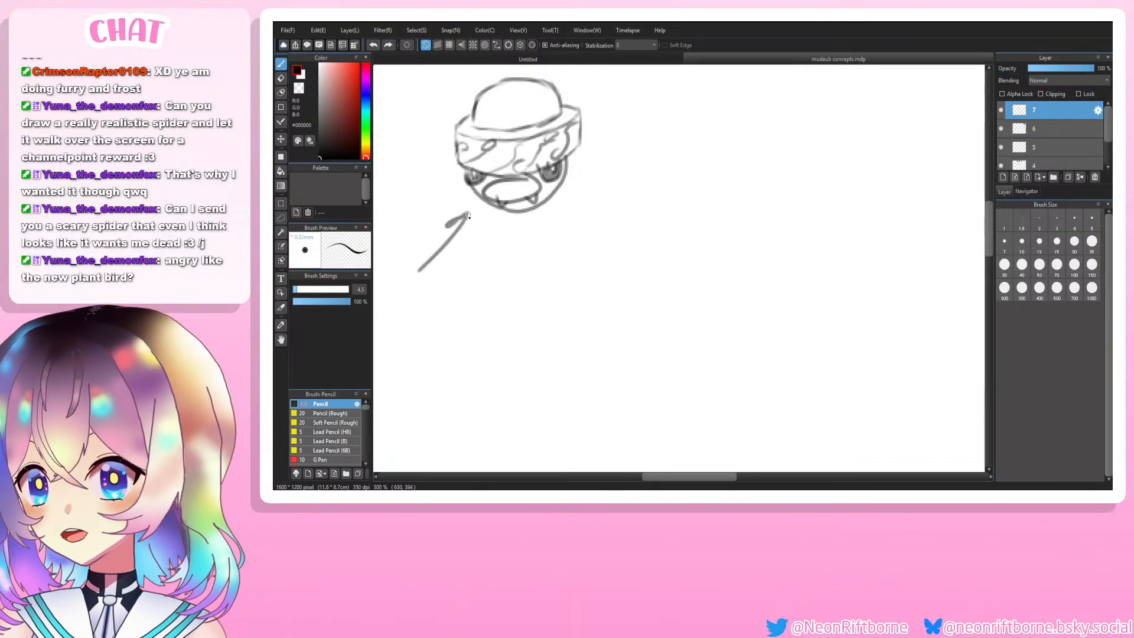
{"action": "key", "text": "ctrl+z"}
{"action": "key", "text": "ctrl+z"}
{"action": "left_click_drag", "start_coordinate": [422, 272], "coordinate": [468, 211]}
{"action": "mouse_move", "coordinate": [450, 220]}
{"action": "left_mouse_down"}
{"action": "mouse_move", "coordinate": [462, 213]}
{"action": "mouse_move", "coordinate": [471, 225]}
{"action": "left_mouse_up"}
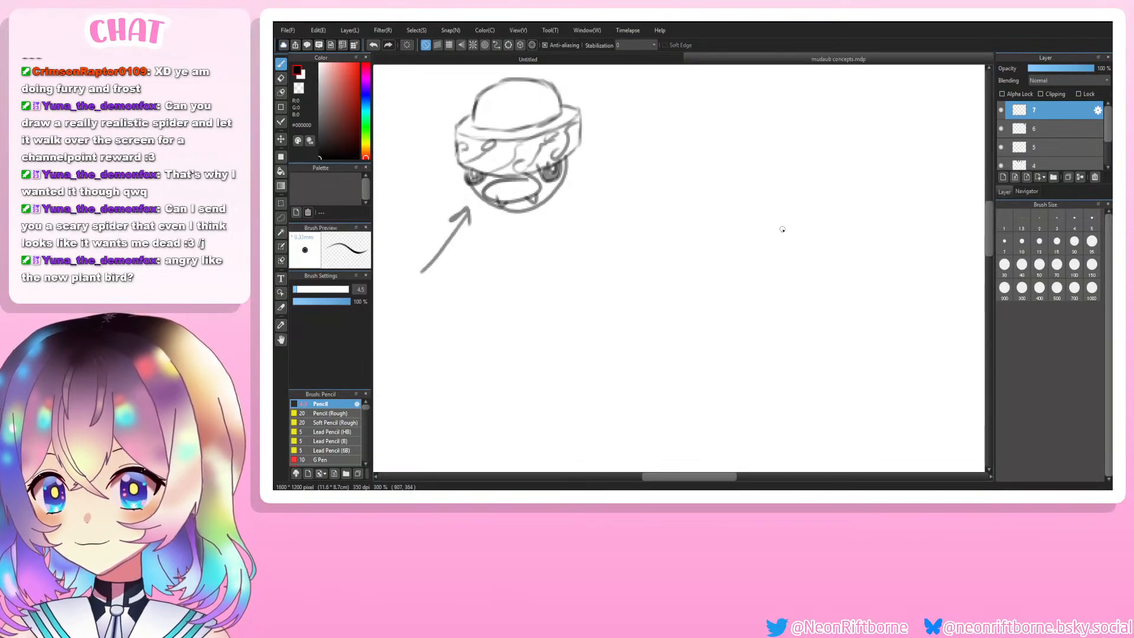
{"action": "left_click_drag", "start_coordinate": [816, 212], "coordinate": [703, 220]}
{"action": "key", "text": "ctrl+z"}
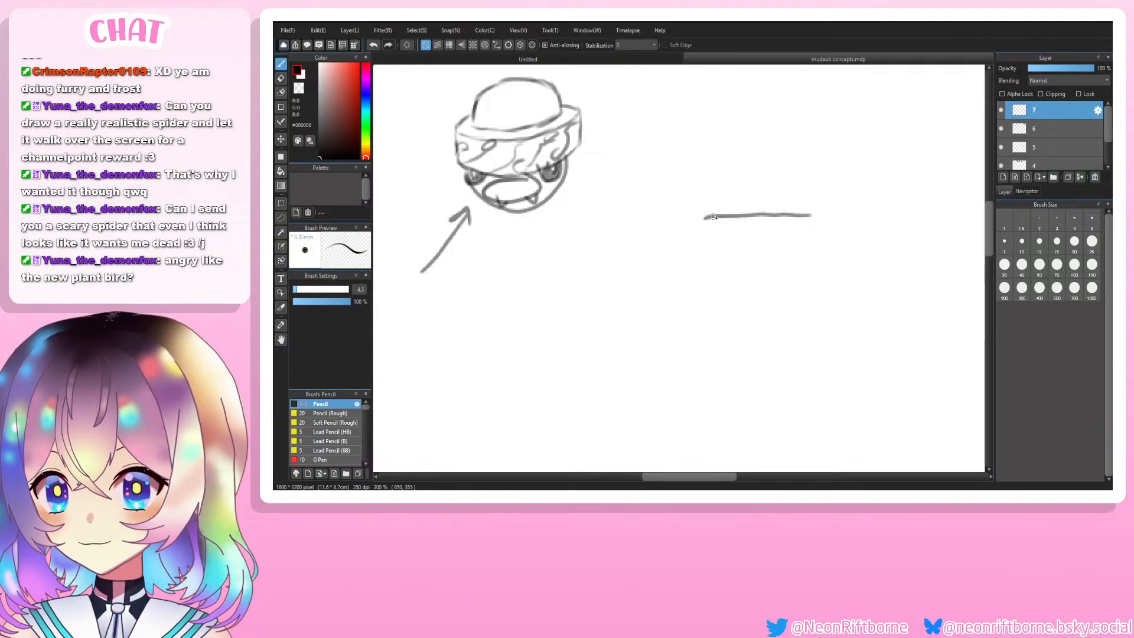
{"action": "key", "text": "ctrl+z"}
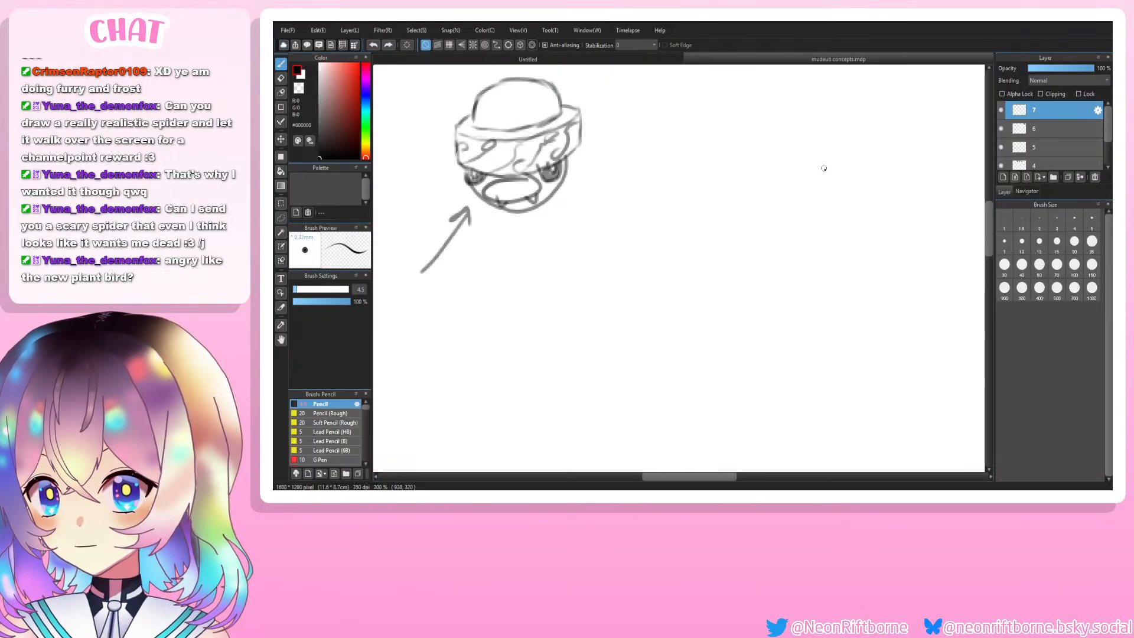
Step: Draw a wavy cap edge to the right of the hatted head, with two rounded eyes hanging beneath it
{"action": "mouse_move", "coordinate": [825, 169]}
{"action": "left_mouse_down"}
{"action": "mouse_move", "coordinate": [831, 188]}
{"action": "mouse_move", "coordinate": [794, 204]}
{"action": "mouse_move", "coordinate": [773, 195]}
{"action": "mouse_move", "coordinate": [734, 220]}
{"action": "mouse_move", "coordinate": [704, 200]}
{"action": "mouse_move", "coordinate": [681, 203]}
{"action": "mouse_move", "coordinate": [669, 184]}
{"action": "mouse_move", "coordinate": [702, 224]}
{"action": "mouse_move", "coordinate": [811, 201]}
{"action": "left_mouse_up"}
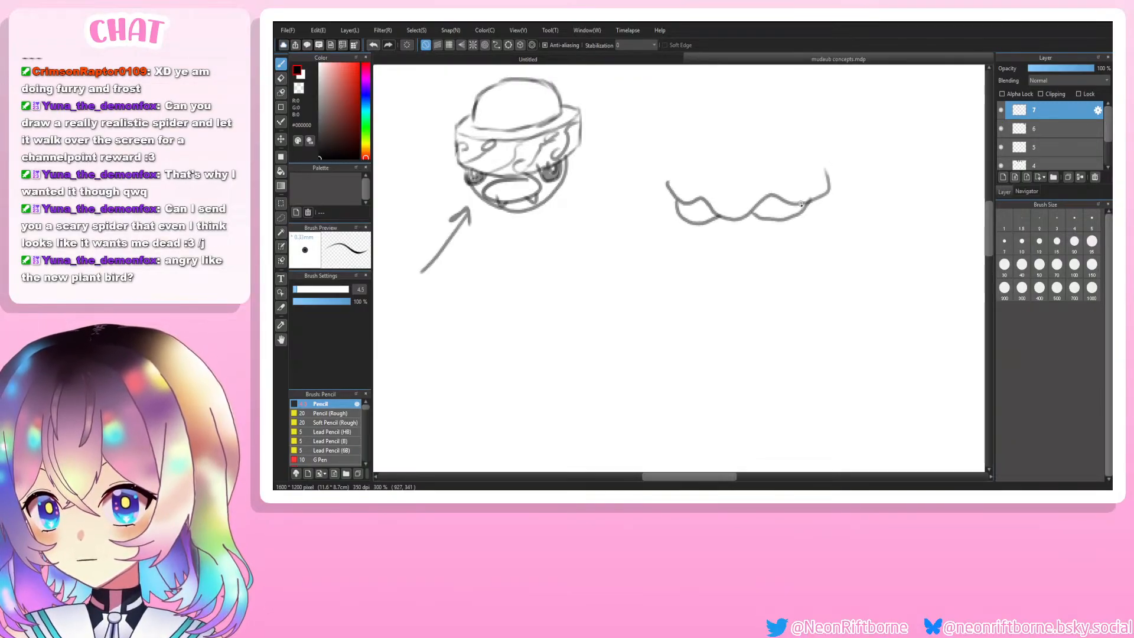
{"action": "key", "text": "ctrl+z"}
{"action": "key", "text": "ctrl+z"}
{"action": "mouse_move", "coordinate": [672, 194]}
{"action": "left_mouse_down"}
{"action": "mouse_move", "coordinate": [672, 219]}
{"action": "mouse_move", "coordinate": [693, 231]}
{"action": "mouse_move", "coordinate": [719, 214]}
{"action": "mouse_move", "coordinate": [669, 216]}
{"action": "mouse_move", "coordinate": [682, 238]}
{"action": "mouse_move", "coordinate": [744, 217]}
{"action": "mouse_move", "coordinate": [768, 236]}
{"action": "mouse_move", "coordinate": [795, 230]}
{"action": "mouse_move", "coordinate": [806, 205]}
{"action": "mouse_move", "coordinate": [758, 211]}
{"action": "left_mouse_up"}
{"action": "key", "text": "ctrl+z"}
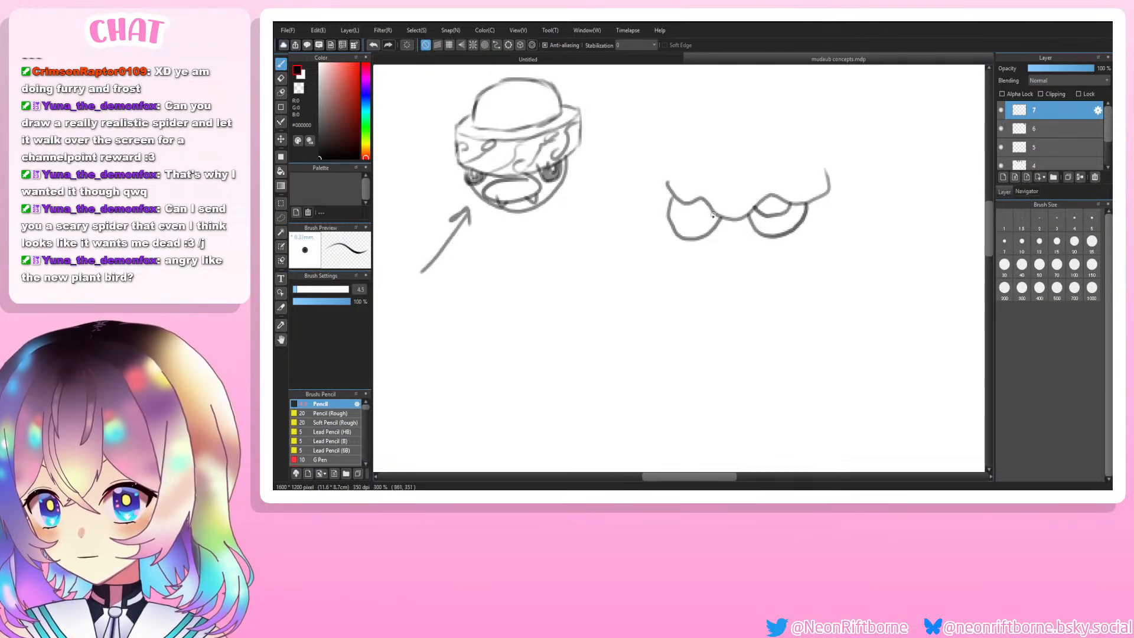
Step: Shade both eyes below their lids and draw an oval snout below and between them
{"action": "mouse_move", "coordinate": [681, 205]}
{"action": "left_mouse_down"}
{"action": "mouse_move", "coordinate": [692, 218]}
{"action": "mouse_move", "coordinate": [714, 206]}
{"action": "mouse_move", "coordinate": [713, 220]}
{"action": "mouse_move", "coordinate": [684, 229]}
{"action": "mouse_move", "coordinate": [671, 210]}
{"action": "mouse_move", "coordinate": [679, 199]}
{"action": "left_mouse_up"}
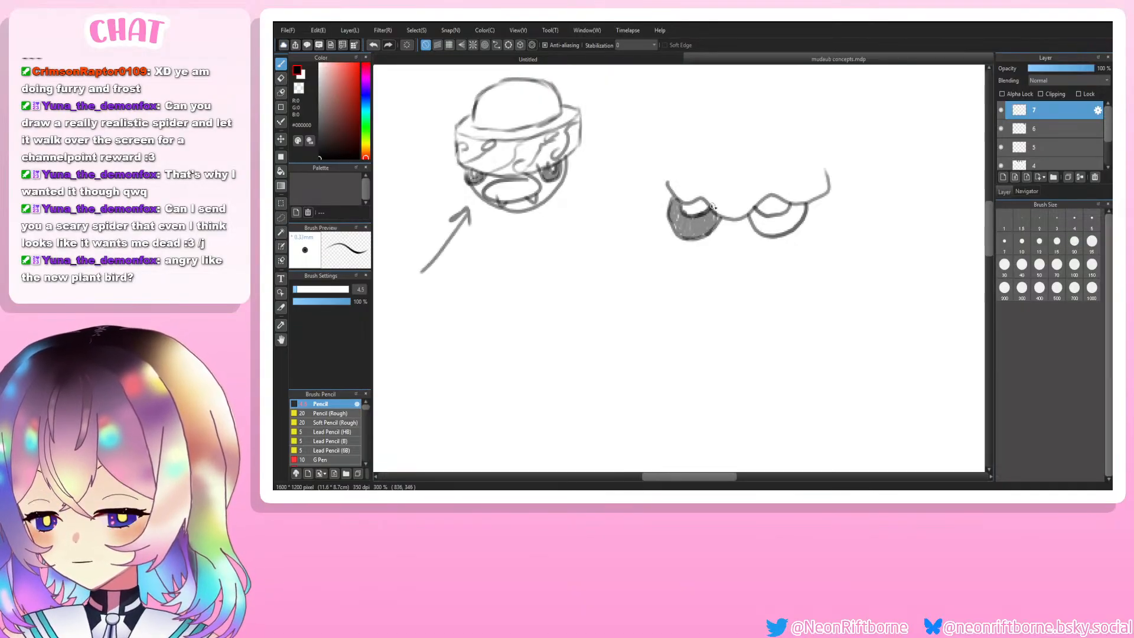
{"action": "mouse_move", "coordinate": [756, 216]}
{"action": "left_mouse_down"}
{"action": "mouse_move", "coordinate": [774, 235]}
{"action": "mouse_move", "coordinate": [795, 208]}
{"action": "mouse_move", "coordinate": [803, 218]}
{"action": "mouse_move", "coordinate": [791, 223]}
{"action": "mouse_move", "coordinate": [798, 202]}
{"action": "left_mouse_up"}
{"action": "mouse_move", "coordinate": [752, 234]}
{"action": "left_mouse_down"}
{"action": "mouse_move", "coordinate": [705, 242]}
{"action": "mouse_move", "coordinate": [709, 264]}
{"action": "mouse_move", "coordinate": [739, 273]}
{"action": "mouse_move", "coordinate": [762, 262]}
{"action": "mouse_move", "coordinate": [742, 234]}
{"action": "left_mouse_up"}
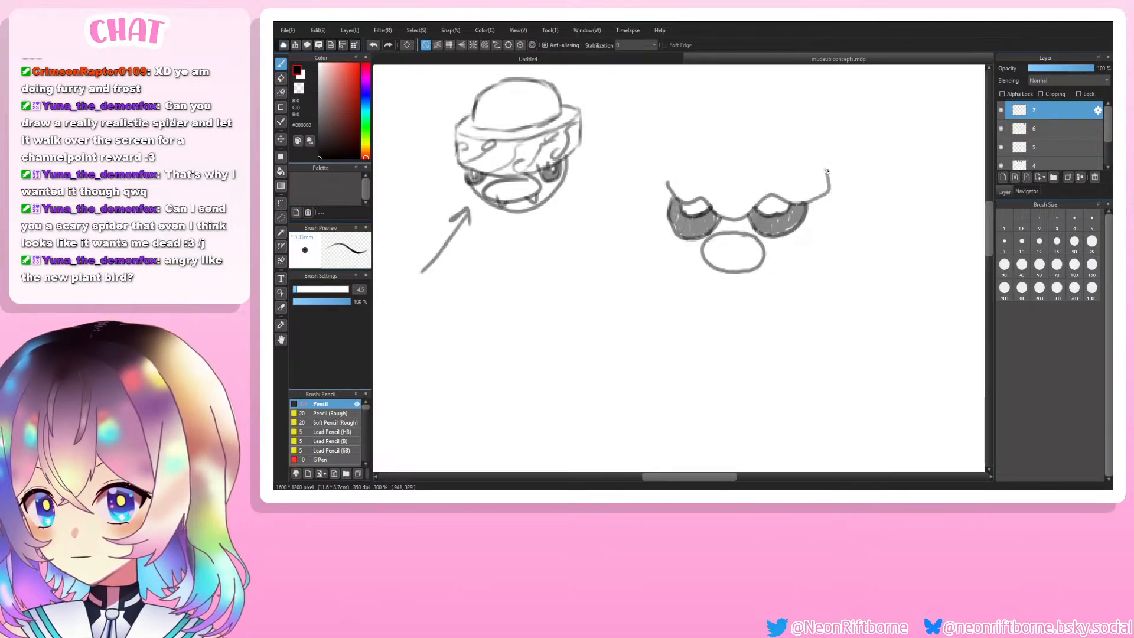
Step: Close the cap with a rounded dome above the wavy edge and add two small fangs under the snout
{"action": "mouse_move", "coordinate": [828, 175]}
{"action": "left_mouse_down"}
{"action": "mouse_move", "coordinate": [797, 154]}
{"action": "mouse_move", "coordinate": [814, 157]}
{"action": "mouse_move", "coordinate": [787, 157]}
{"action": "mouse_move", "coordinate": [809, 150]}
{"action": "mouse_move", "coordinate": [763, 148]}
{"action": "mouse_move", "coordinate": [799, 142]}
{"action": "mouse_move", "coordinate": [728, 140]}
{"action": "mouse_move", "coordinate": [738, 145]}
{"action": "mouse_move", "coordinate": [679, 165]}
{"action": "left_mouse_up"}
{"action": "key", "text": "ctrl+z"}
{"action": "left_click_drag", "start_coordinate": [698, 147], "coordinate": [673, 179]}
{"action": "left_click_drag", "start_coordinate": [685, 157], "coordinate": [670, 189]}
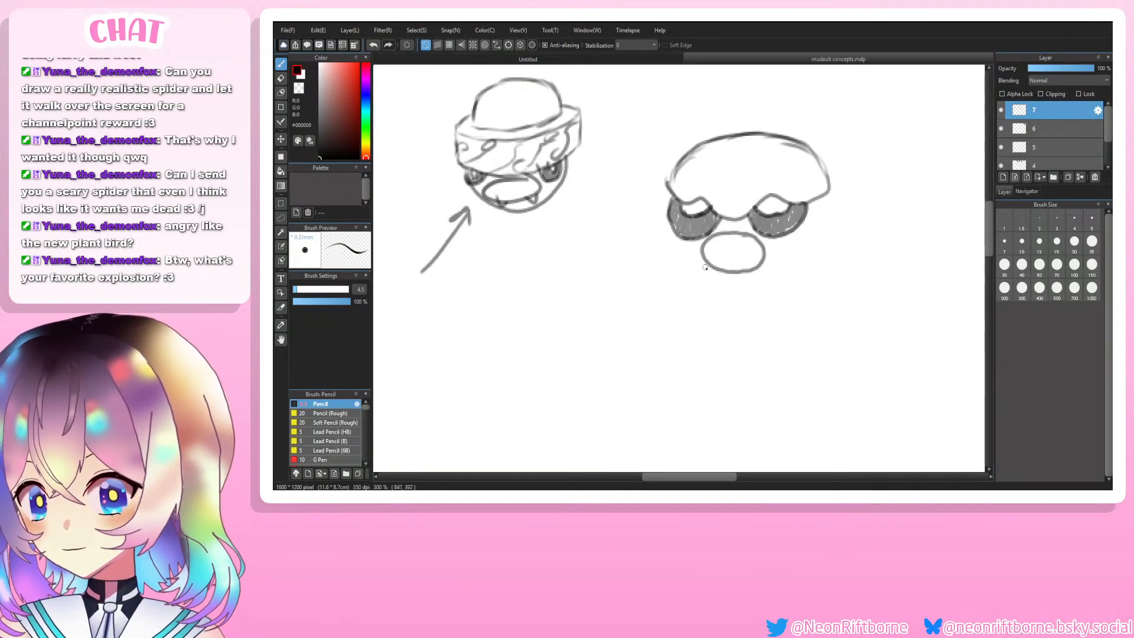
{"action": "left_click_drag", "start_coordinate": [706, 267], "coordinate": [767, 261]}
{"action": "key", "text": "ctrl+z"}
{"action": "key", "text": "ctrl+z"}
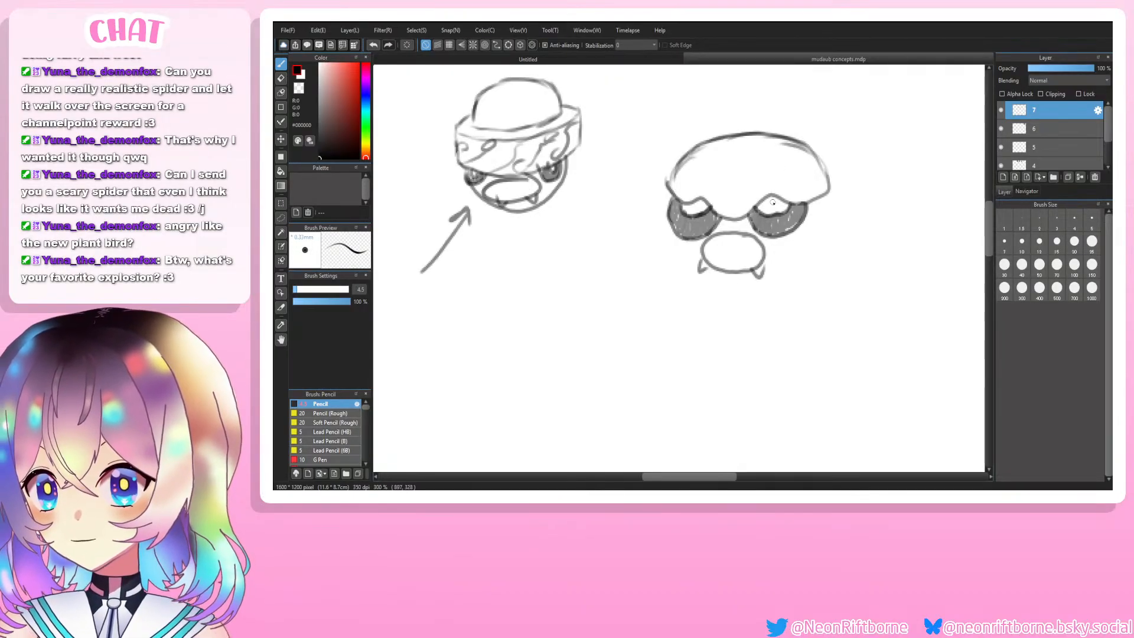
Step: Outline the round head beneath the cap and decorate the cap with wavy marks and a flared stem on top
{"action": "mouse_move", "coordinate": [674, 192]}
{"action": "left_mouse_down"}
{"action": "mouse_move", "coordinate": [663, 252]}
{"action": "mouse_move", "coordinate": [701, 281]}
{"action": "mouse_move", "coordinate": [670, 270]}
{"action": "mouse_move", "coordinate": [739, 293]}
{"action": "mouse_move", "coordinate": [728, 297]}
{"action": "mouse_move", "coordinate": [806, 272]}
{"action": "mouse_move", "coordinate": [788, 287]}
{"action": "mouse_move", "coordinate": [822, 246]}
{"action": "mouse_move", "coordinate": [815, 262]}
{"action": "mouse_move", "coordinate": [828, 213]}
{"action": "mouse_move", "coordinate": [824, 247]}
{"action": "mouse_move", "coordinate": [826, 204]}
{"action": "left_mouse_up"}
{"action": "key", "text": "ctrl+z"}
{"action": "key", "text": "ctrl+z"}
{"action": "mouse_move", "coordinate": [826, 239]}
{"action": "left_mouse_down"}
{"action": "mouse_move", "coordinate": [824, 198]}
{"action": "mouse_move", "coordinate": [777, 172]}
{"action": "left_mouse_up"}
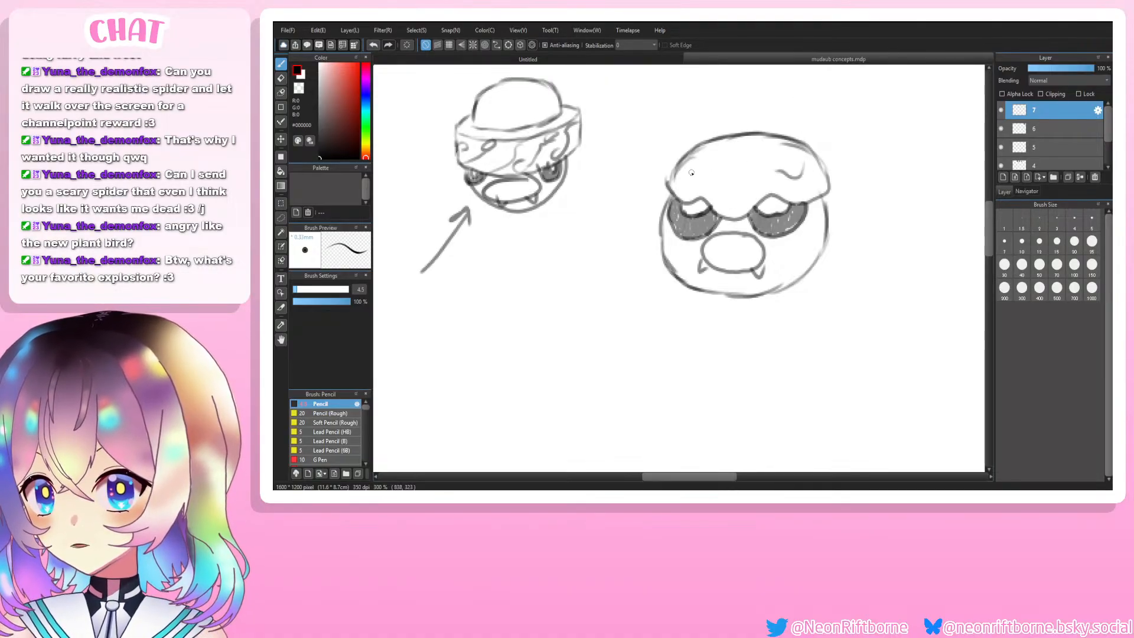
{"action": "mouse_move", "coordinate": [691, 173]}
{"action": "left_mouse_down"}
{"action": "mouse_move", "coordinate": [717, 187]}
{"action": "mouse_move", "coordinate": [787, 108]}
{"action": "mouse_move", "coordinate": [747, 145]}
{"action": "left_mouse_up"}
{"action": "scroll", "coordinate": [606, 326], "scroll_direction": "down", "scroll_amount": 4}
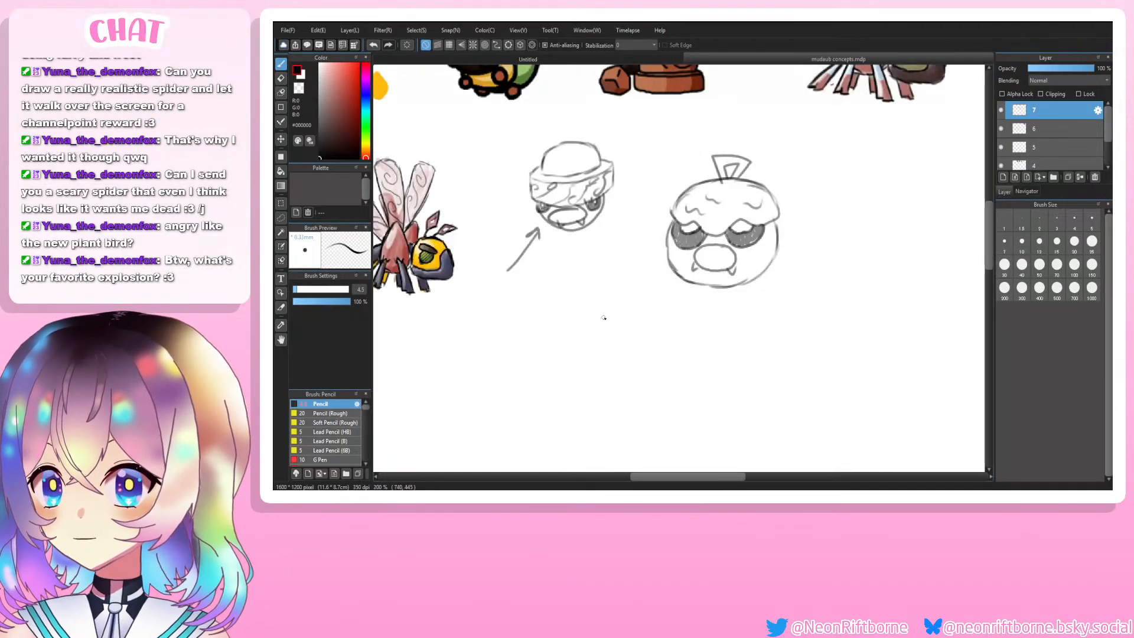
Step: Draw a wide arc for a third head's brim in the empty space right of the stem-capped head
{"action": "scroll", "coordinate": [778, 187], "scroll_direction": "up", "scroll_amount": 1}
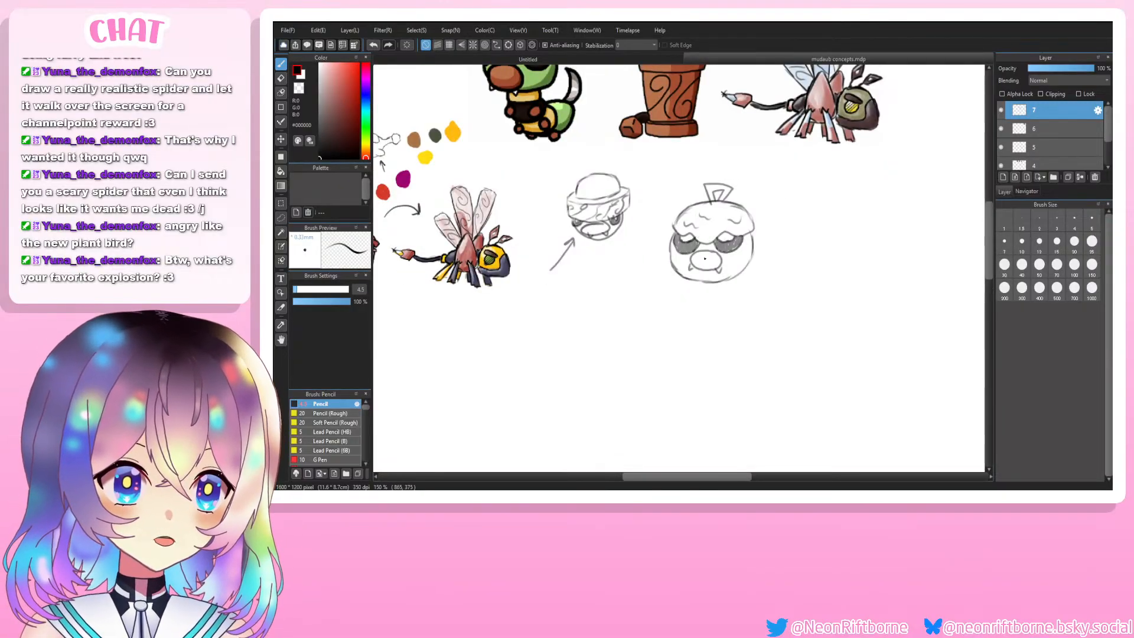
{"action": "scroll", "coordinate": [745, 478], "scroll_direction": "right", "scroll_amount": 3}
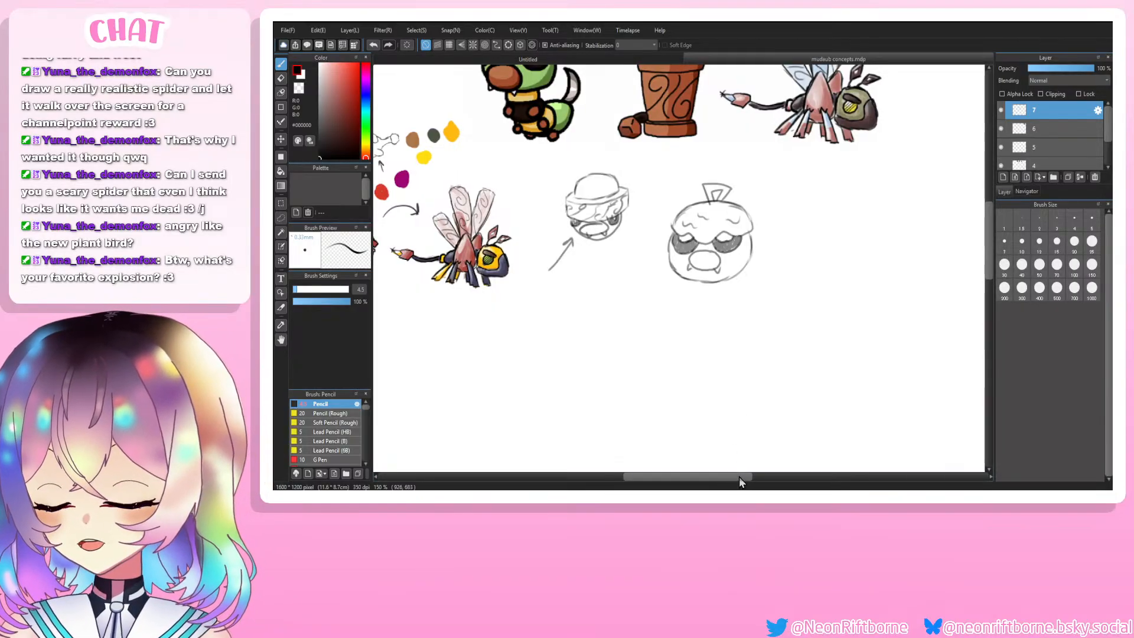
{"action": "key", "text": "ctrl+Up"}
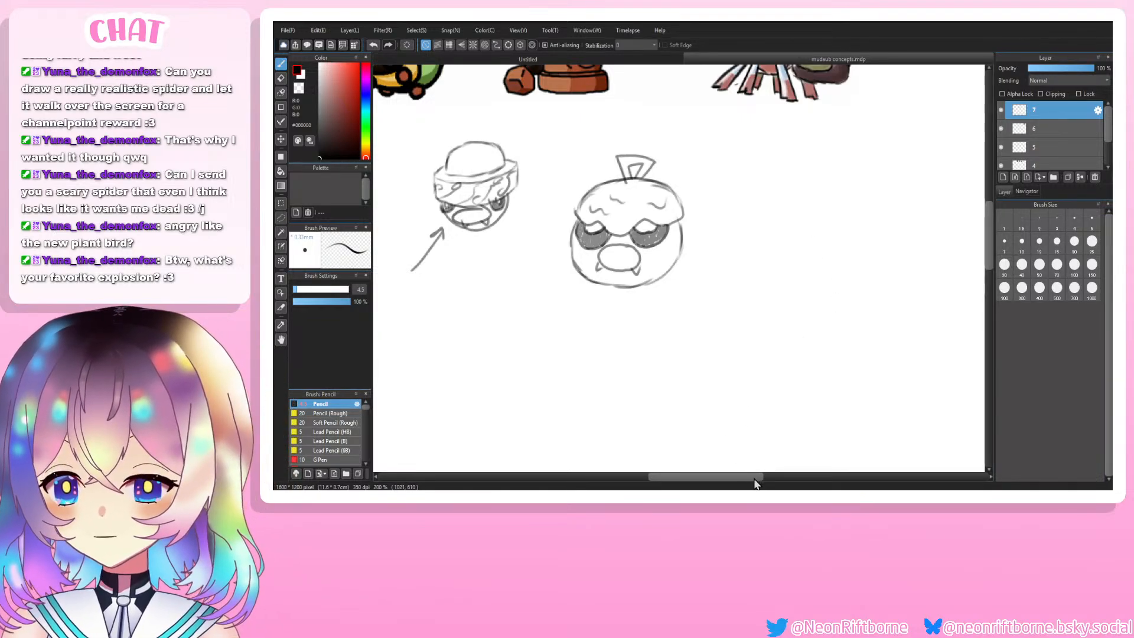
{"action": "left_click_drag", "start_coordinate": [744, 477], "coordinate": [766, 466]}
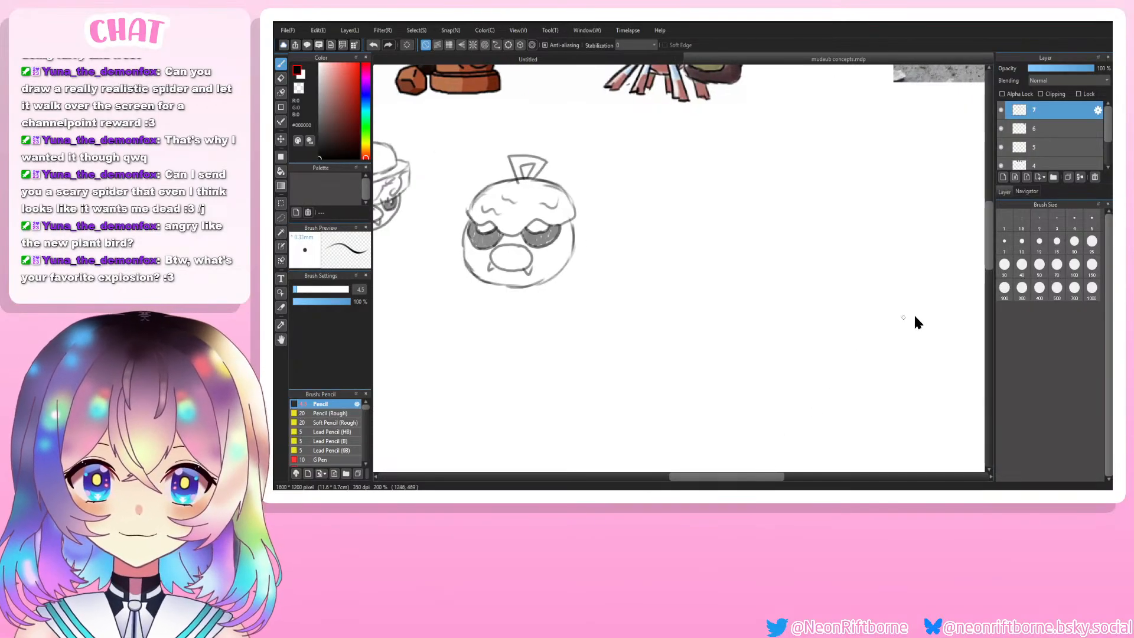
{"action": "scroll", "coordinate": [989, 220], "scroll_direction": "up", "scroll_amount": 3}
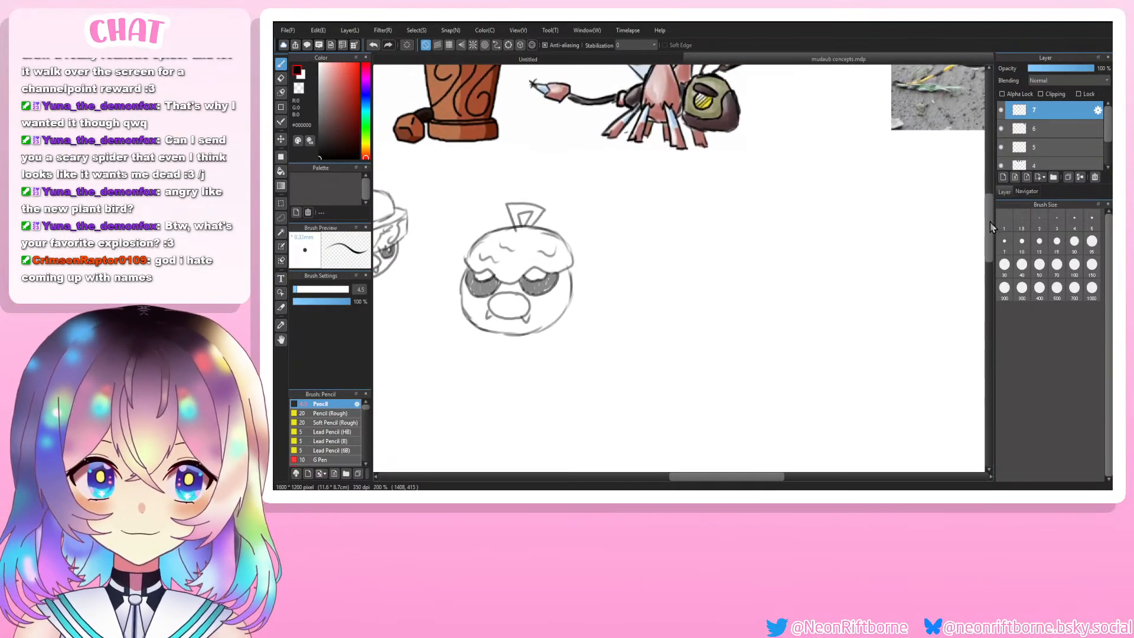
{"action": "scroll", "coordinate": [990, 227], "scroll_direction": "down", "scroll_amount": 1}
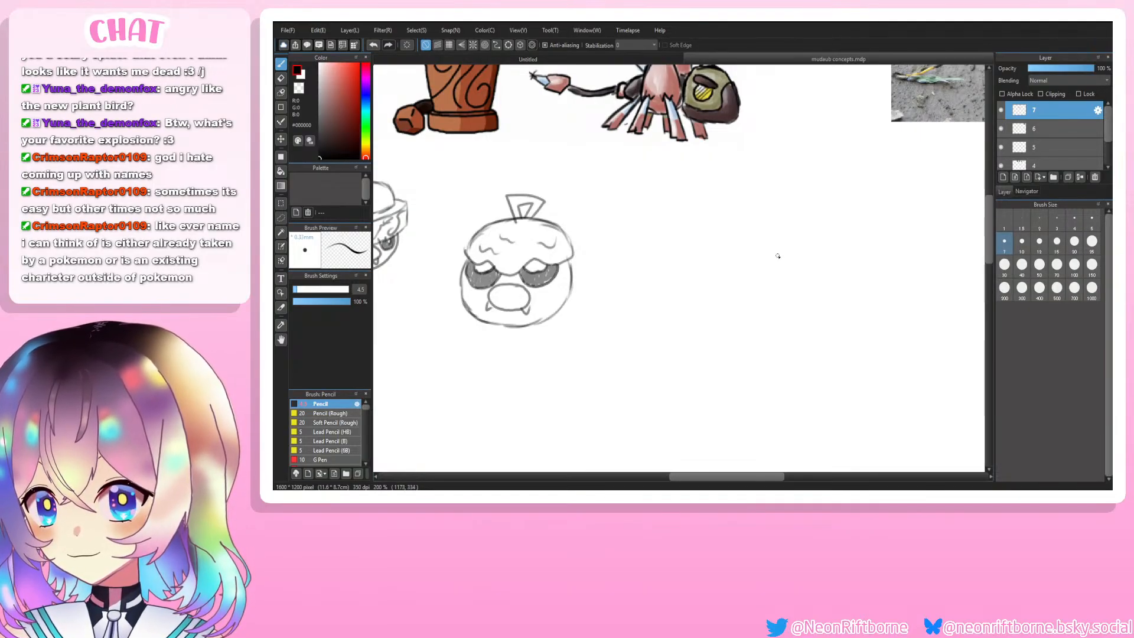
{"action": "mouse_move", "coordinate": [781, 253]}
{"action": "left_mouse_down"}
{"action": "mouse_move", "coordinate": [730, 243]}
{"action": "mouse_move", "coordinate": [692, 252]}
{"action": "left_mouse_up"}
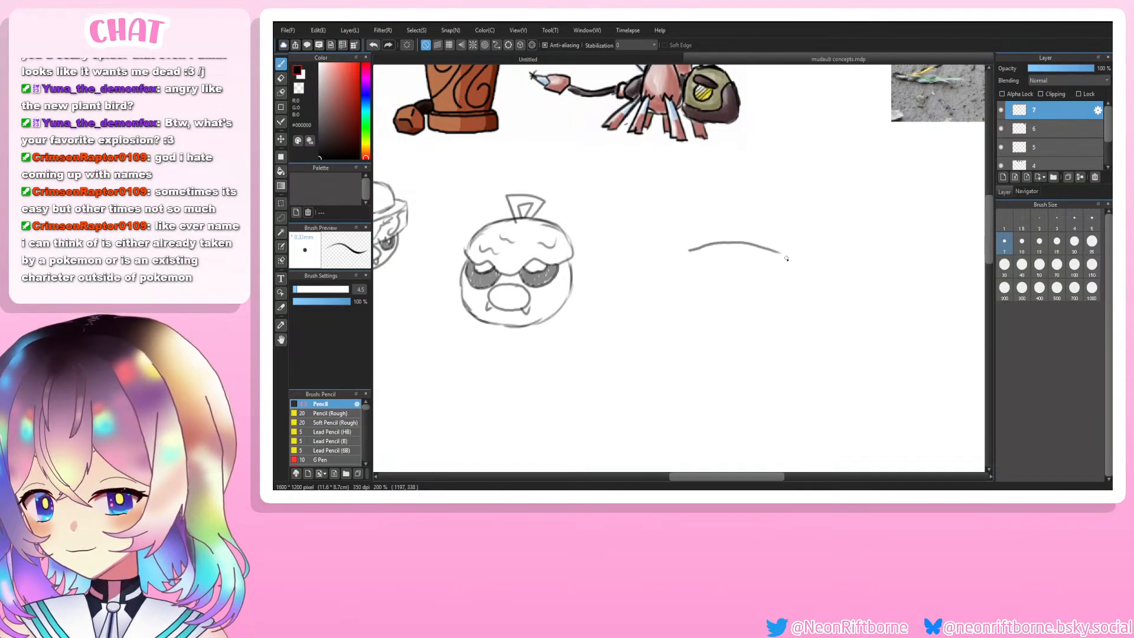
{"action": "key", "text": "ctrl+z"}
{"action": "mouse_move", "coordinate": [784, 256]}
{"action": "left_mouse_down"}
{"action": "mouse_move", "coordinate": [708, 240]}
{"action": "mouse_move", "coordinate": [665, 255]}
{"action": "mouse_move", "coordinate": [654, 275]}
{"action": "mouse_move", "coordinate": [714, 252]}
{"action": "mouse_move", "coordinate": [739, 251]}
{"action": "mouse_move", "coordinate": [685, 261]}
{"action": "mouse_move", "coordinate": [758, 259]}
{"action": "left_mouse_up"}
{"action": "key", "text": "ctrl+z"}
{"action": "key", "text": "ctrl+z"}
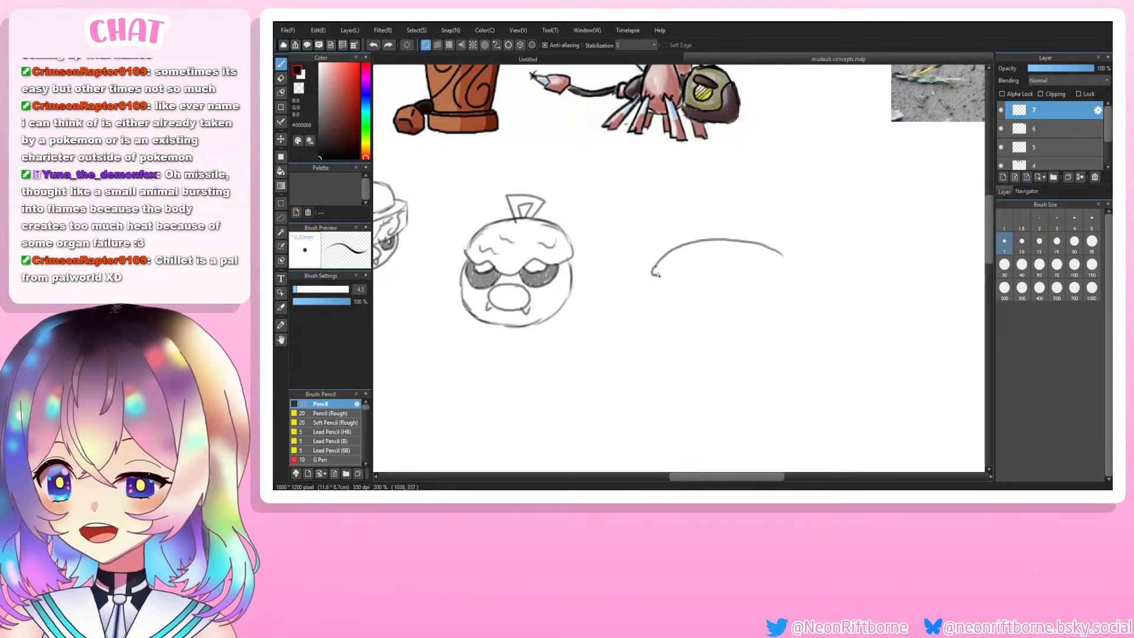
Step: Add a second curve just under the arc to form a thin brim
{"action": "mouse_move", "coordinate": [658, 275]}
{"action": "left_mouse_down"}
{"action": "mouse_move", "coordinate": [713, 247]}
{"action": "mouse_move", "coordinate": [764, 256]}
{"action": "mouse_move", "coordinate": [746, 247]}
{"action": "mouse_move", "coordinate": [774, 264]}
{"action": "mouse_move", "coordinate": [781, 304]}
{"action": "left_mouse_up"}
{"action": "key", "text": "ctrl+z"}
{"action": "key", "text": "ctrl+z"}
{"action": "key", "text": "ctrl+z"}
{"action": "key", "text": "ctrl+z"}
{"action": "key", "text": "ctrl+z"}
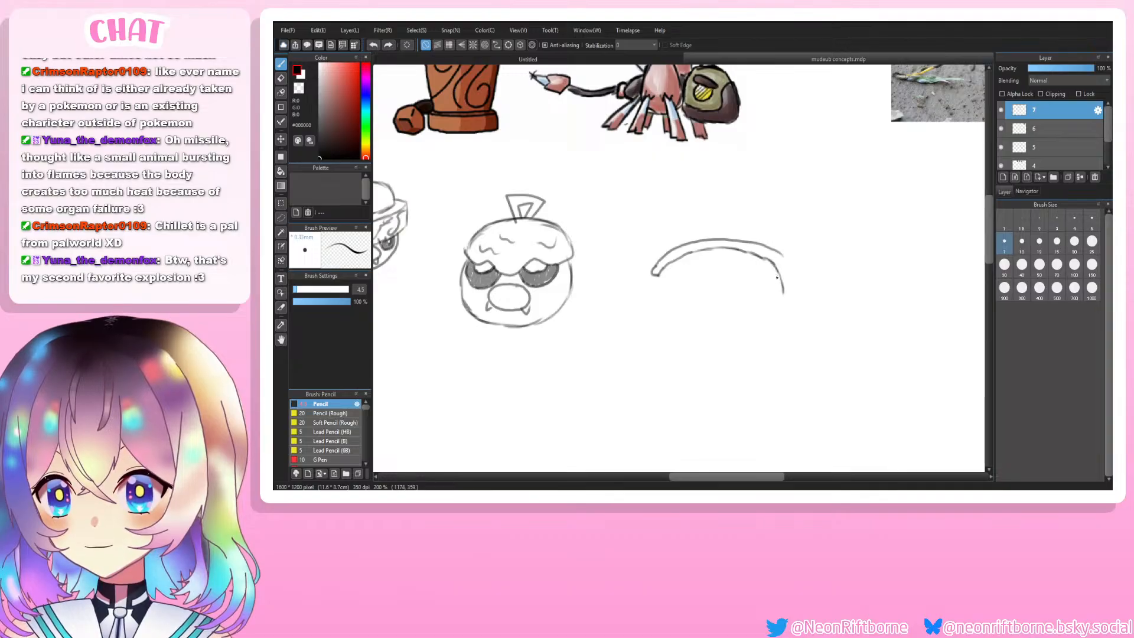
{"action": "key", "text": "ctrl+z"}
{"action": "key", "text": "ctrl+z"}
Step: Outline a wide, rounded head beneath the thin brim
{"action": "left_click_drag", "start_coordinate": [770, 261], "coordinate": [781, 292]}
{"action": "left_click_drag", "start_coordinate": [779, 279], "coordinate": [778, 316]}
{"action": "left_click_drag", "start_coordinate": [780, 303], "coordinate": [771, 322]}
{"action": "key", "text": "ctrl+z"}
{"action": "key", "text": "ctrl+z"}
{"action": "mouse_move", "coordinate": [780, 281]}
{"action": "left_mouse_down"}
{"action": "mouse_move", "coordinate": [761, 322]}
{"action": "mouse_move", "coordinate": [705, 335]}
{"action": "mouse_move", "coordinate": [685, 325]}
{"action": "mouse_move", "coordinate": [725, 331]}
{"action": "mouse_move", "coordinate": [693, 329]}
{"action": "mouse_move", "coordinate": [668, 308]}
{"action": "mouse_move", "coordinate": [673, 318]}
{"action": "mouse_move", "coordinate": [662, 273]}
{"action": "left_mouse_up"}
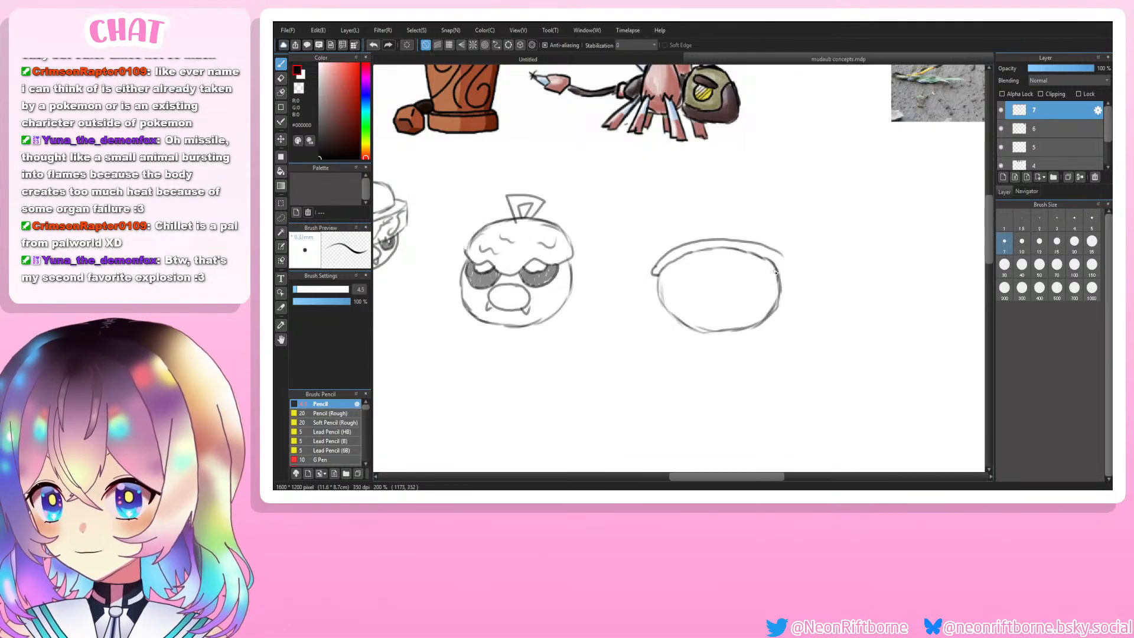
Step: Close the brim's right end and draw two large drooping eye outlines under its edge
{"action": "mouse_move", "coordinate": [781, 271]}
{"action": "left_mouse_down"}
{"action": "mouse_move", "coordinate": [782, 258]}
{"action": "mouse_move", "coordinate": [762, 270]}
{"action": "mouse_move", "coordinate": [765, 261]}
{"action": "mouse_move", "coordinate": [754, 284]}
{"action": "mouse_move", "coordinate": [777, 275]}
{"action": "mouse_move", "coordinate": [732, 251]}
{"action": "mouse_move", "coordinate": [697, 261]}
{"action": "mouse_move", "coordinate": [684, 286]}
{"action": "mouse_move", "coordinate": [692, 277]}
{"action": "mouse_move", "coordinate": [655, 283]}
{"action": "left_mouse_up"}
{"action": "key", "text": "ctrl+z"}
{"action": "key", "text": "ctrl+z"}
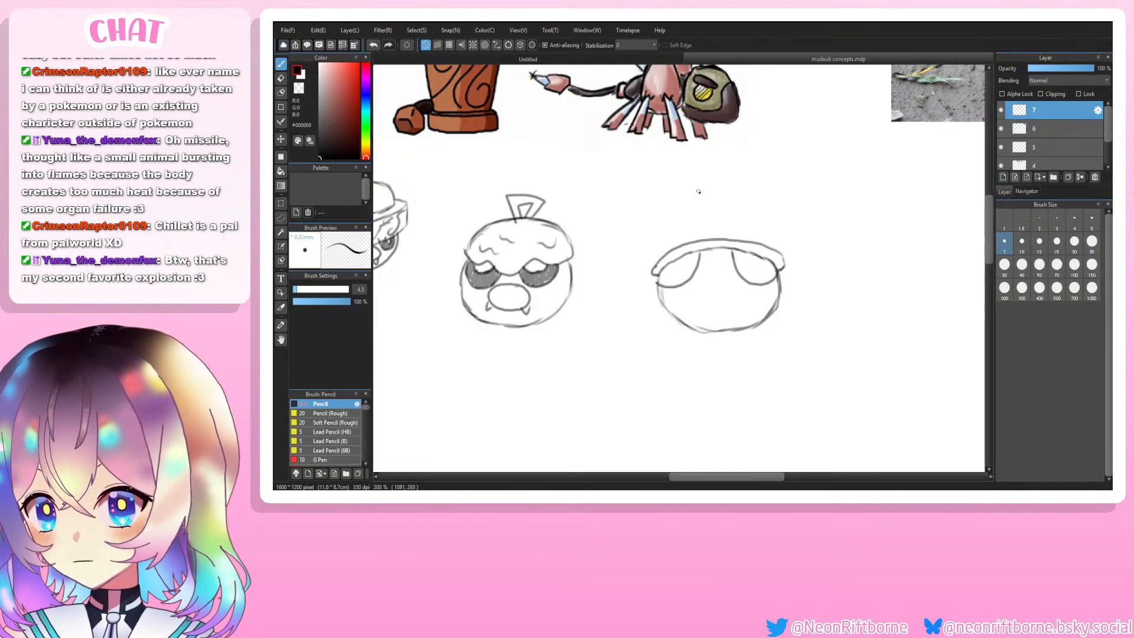
Step: Draw a rounded snout between the third head's two eyes
{"action": "mouse_move", "coordinate": [734, 275]}
{"action": "left_mouse_down"}
{"action": "mouse_move", "coordinate": [694, 283]}
{"action": "mouse_move", "coordinate": [690, 300]}
{"action": "mouse_move", "coordinate": [704, 316]}
{"action": "mouse_move", "coordinate": [729, 318]}
{"action": "mouse_move", "coordinate": [745, 304]}
{"action": "mouse_move", "coordinate": [742, 285]}
{"action": "mouse_move", "coordinate": [700, 277]}
{"action": "mouse_move", "coordinate": [690, 292]}
{"action": "mouse_move", "coordinate": [699, 309]}
{"action": "mouse_move", "coordinate": [727, 312]}
{"action": "mouse_move", "coordinate": [740, 305]}
{"action": "mouse_move", "coordinate": [736, 277]}
{"action": "mouse_move", "coordinate": [684, 295]}
{"action": "mouse_move", "coordinate": [696, 311]}
{"action": "mouse_move", "coordinate": [741, 298]}
{"action": "left_mouse_up"}
{"action": "key", "text": "ctrl+z"}
{"action": "key", "text": "ctrl+z"}
{"action": "key", "text": "ctrl+z"}
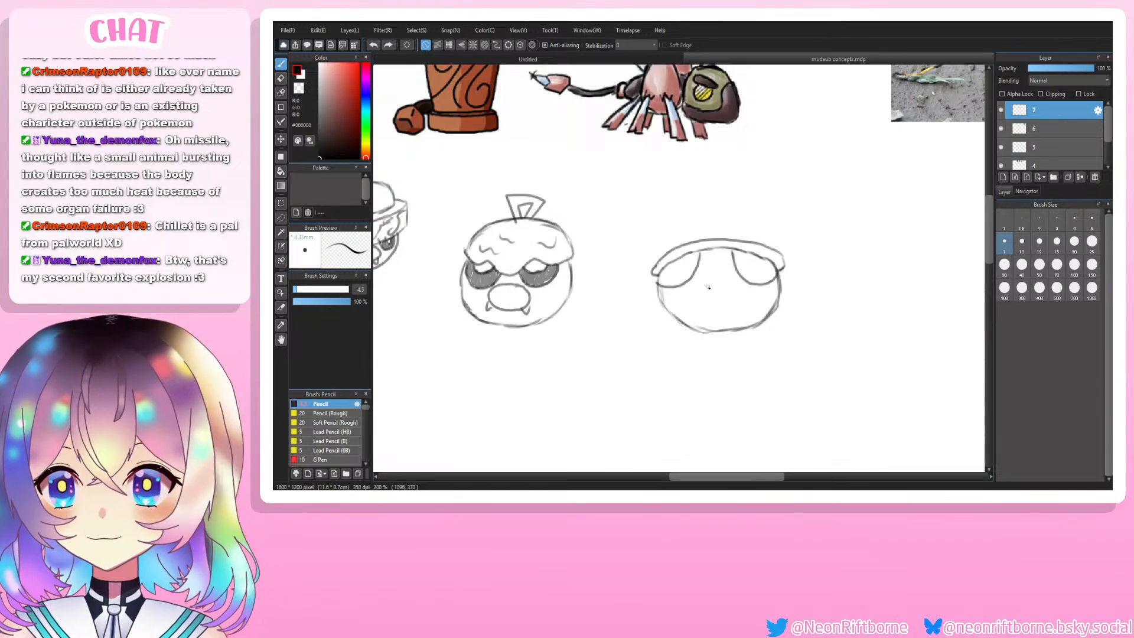
{"action": "mouse_move", "coordinate": [709, 275]}
{"action": "left_mouse_down"}
{"action": "mouse_move", "coordinate": [718, 274]}
{"action": "mouse_move", "coordinate": [703, 300]}
{"action": "mouse_move", "coordinate": [739, 281]}
{"action": "mouse_move", "coordinate": [717, 276]}
{"action": "mouse_move", "coordinate": [745, 302]}
{"action": "mouse_move", "coordinate": [707, 315]}
{"action": "mouse_move", "coordinate": [694, 312]}
{"action": "mouse_move", "coordinate": [691, 290]}
{"action": "left_mouse_up"}
{"action": "key", "text": "ctrl+z"}
{"action": "key", "text": "ctrl+z"}
{"action": "key", "text": "ctrl+z"}
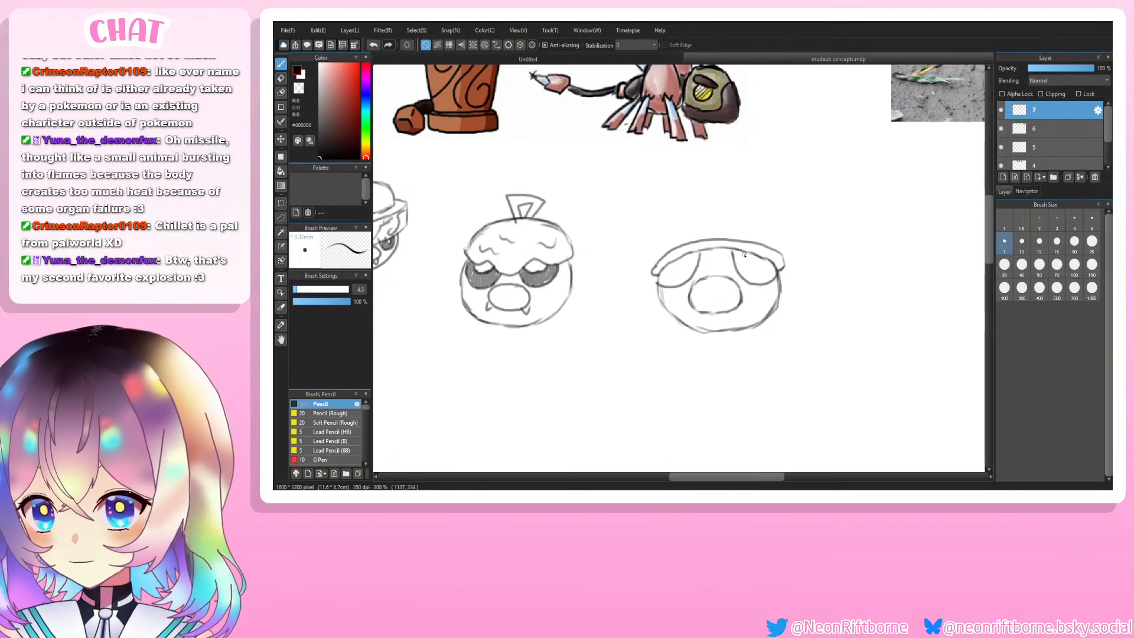
Step: Add inner curves to the third head's eyes, shade around them and draw two fangs under the snout
{"action": "mouse_move", "coordinate": [745, 253]}
{"action": "left_mouse_down"}
{"action": "mouse_move", "coordinate": [764, 265]}
{"action": "mouse_move", "coordinate": [746, 273]}
{"action": "mouse_move", "coordinate": [765, 275]}
{"action": "mouse_move", "coordinate": [768, 260]}
{"action": "mouse_move", "coordinate": [744, 261]}
{"action": "mouse_move", "coordinate": [756, 278]}
{"action": "mouse_move", "coordinate": [772, 263]}
{"action": "left_mouse_up"}
{"action": "key", "text": "ctrl+z"}
{"action": "key", "text": "ctrl+z"}
{"action": "key", "text": "ctrl+z"}
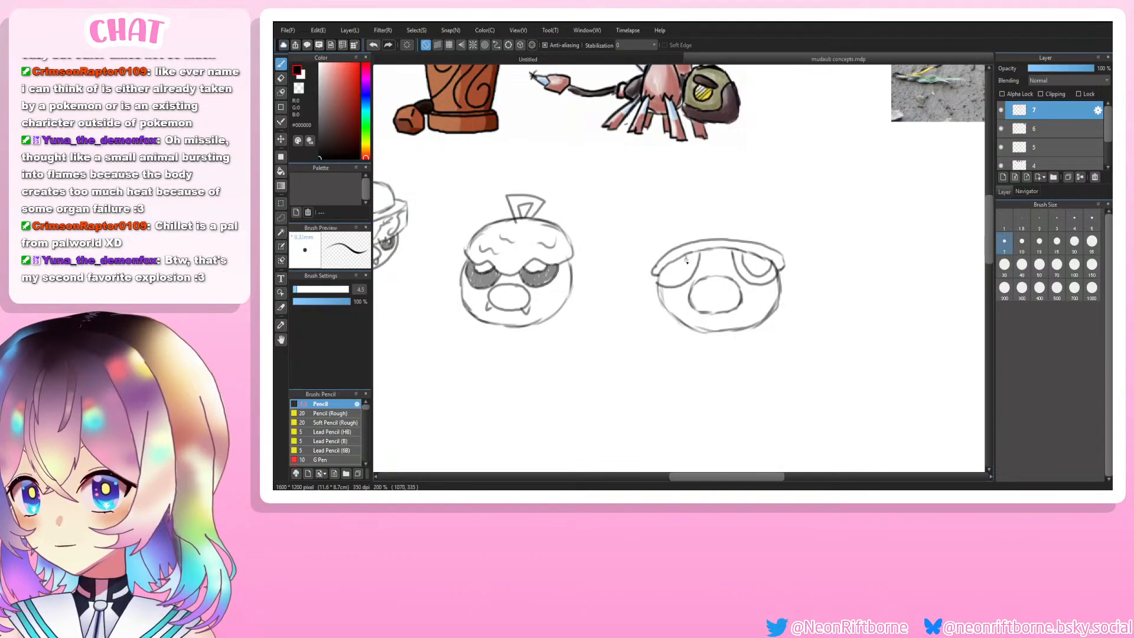
{"action": "mouse_move", "coordinate": [686, 258]}
{"action": "left_mouse_down"}
{"action": "mouse_move", "coordinate": [662, 271]}
{"action": "mouse_move", "coordinate": [670, 288]}
{"action": "mouse_move", "coordinate": [695, 258]}
{"action": "mouse_move", "coordinate": [690, 275]}
{"action": "mouse_move", "coordinate": [738, 254]}
{"action": "mouse_move", "coordinate": [745, 279]}
{"action": "mouse_move", "coordinate": [749, 263]}
{"action": "mouse_move", "coordinate": [751, 280]}
{"action": "mouse_move", "coordinate": [771, 278]}
{"action": "left_mouse_up"}
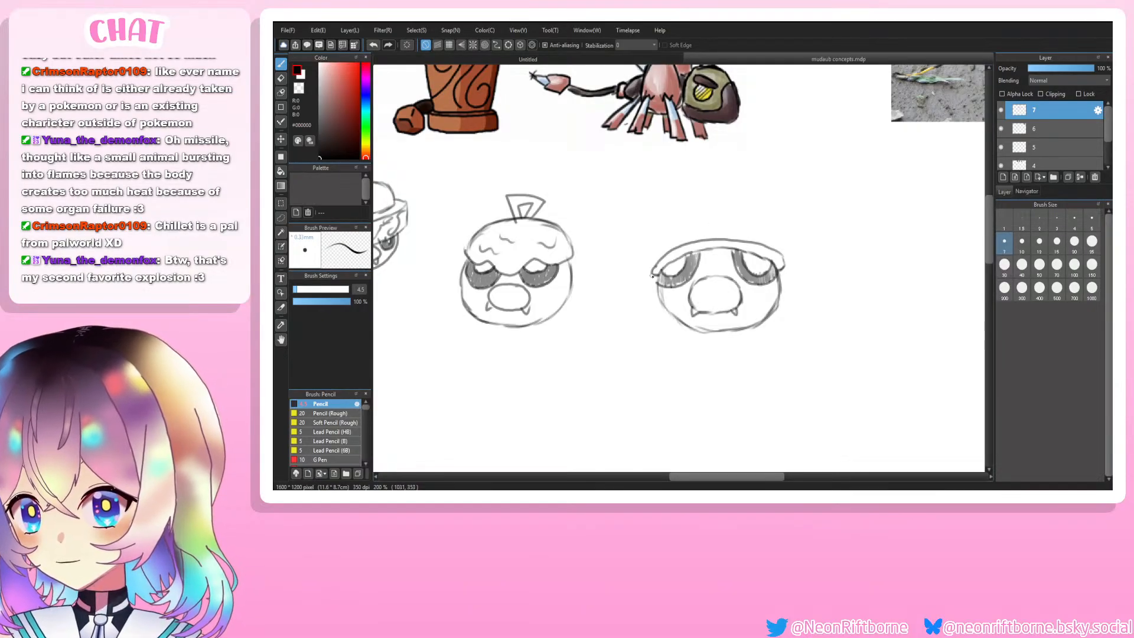
Step: Draw a tall curved band above the thin brim, erase its overshooting right tip and close that end
{"action": "mouse_move", "coordinate": [651, 275]}
{"action": "left_mouse_down"}
{"action": "mouse_move", "coordinate": [661, 238]}
{"action": "mouse_move", "coordinate": [690, 222]}
{"action": "mouse_move", "coordinate": [677, 227]}
{"action": "mouse_move", "coordinate": [768, 224]}
{"action": "mouse_move", "coordinate": [787, 264]}
{"action": "mouse_move", "coordinate": [784, 240]}
{"action": "left_mouse_up"}
{"action": "key", "text": "ctrl+z"}
{"action": "key", "text": "e"}
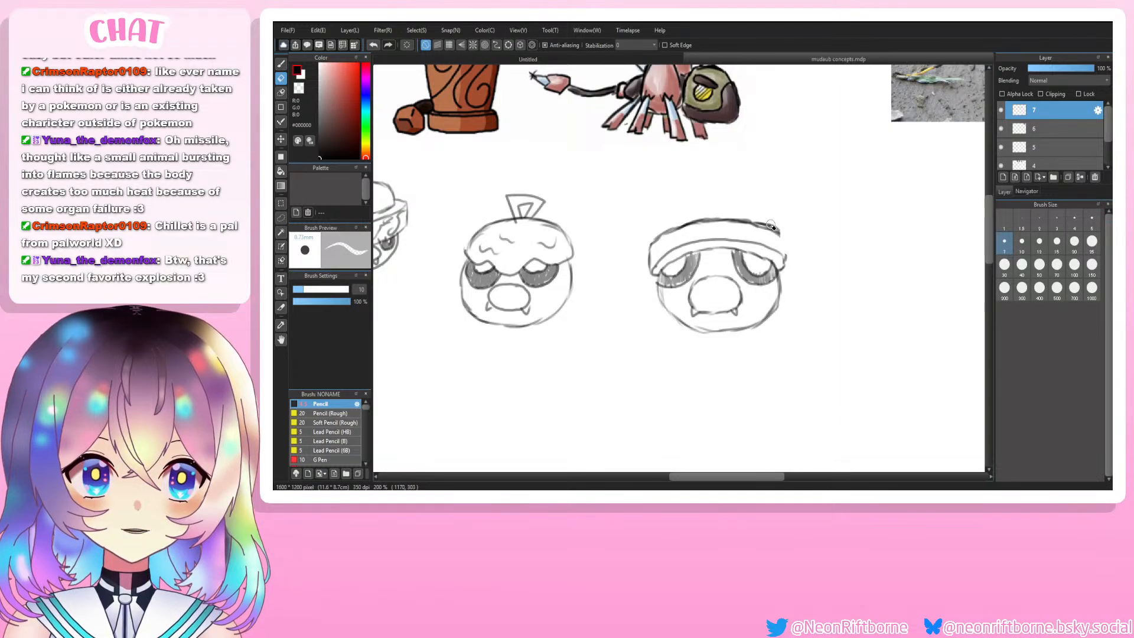
{"action": "left_click_drag", "start_coordinate": [776, 226], "coordinate": [761, 230]}
{"action": "key", "text": "b"}
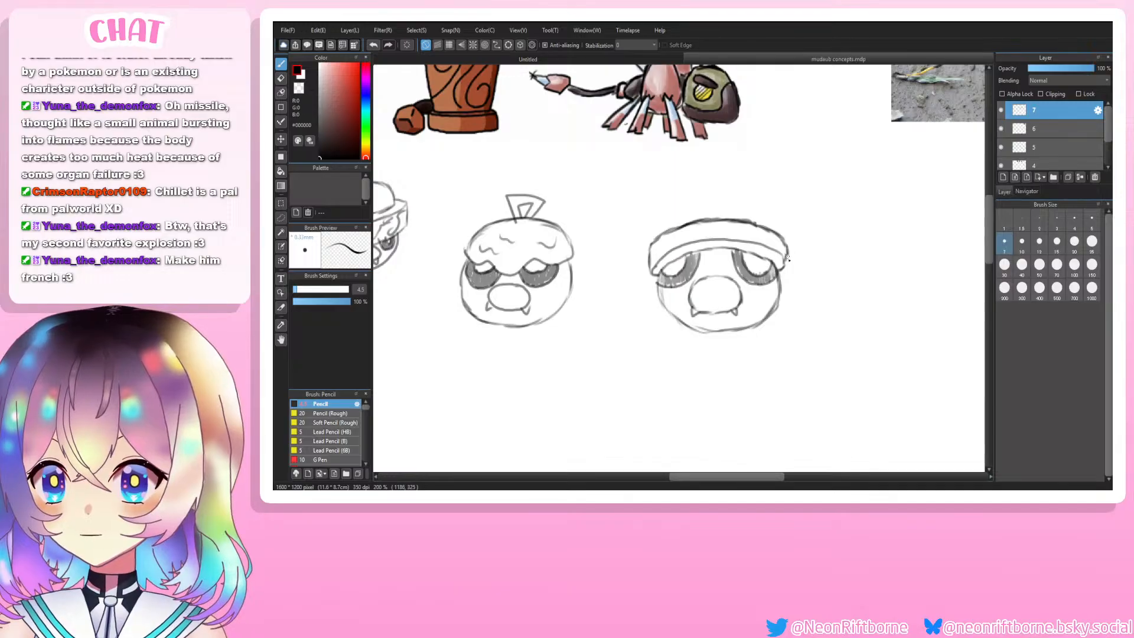
Step: Erase and redraw the right end of the third head's hat band with a rounded, slightly flared edge
{"action": "key", "text": "e"}
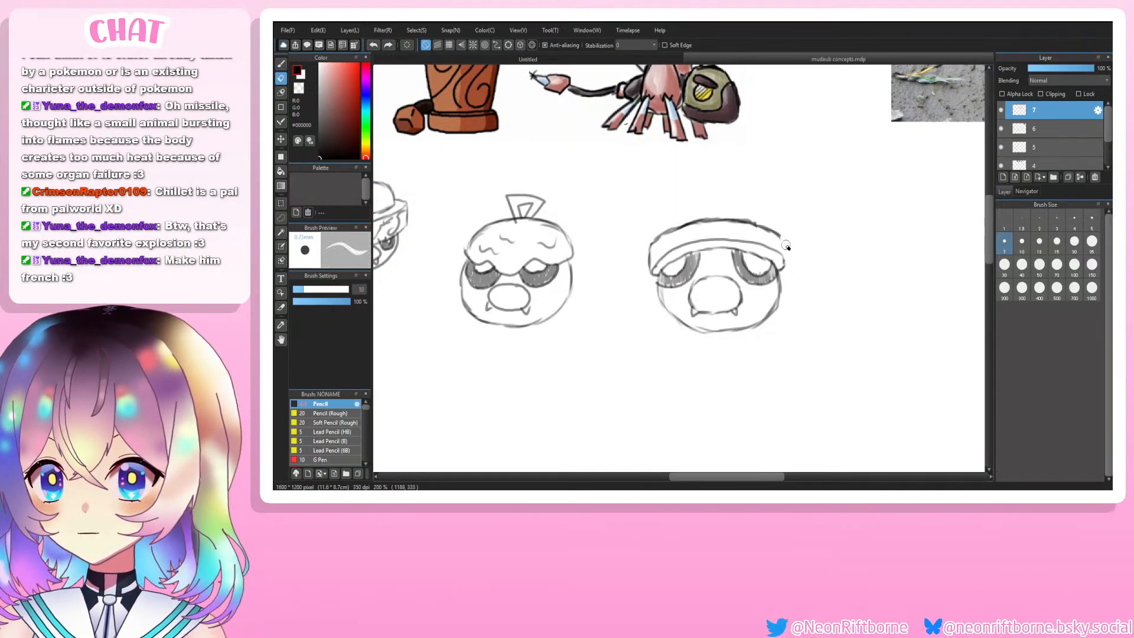
{"action": "key", "text": "b"}
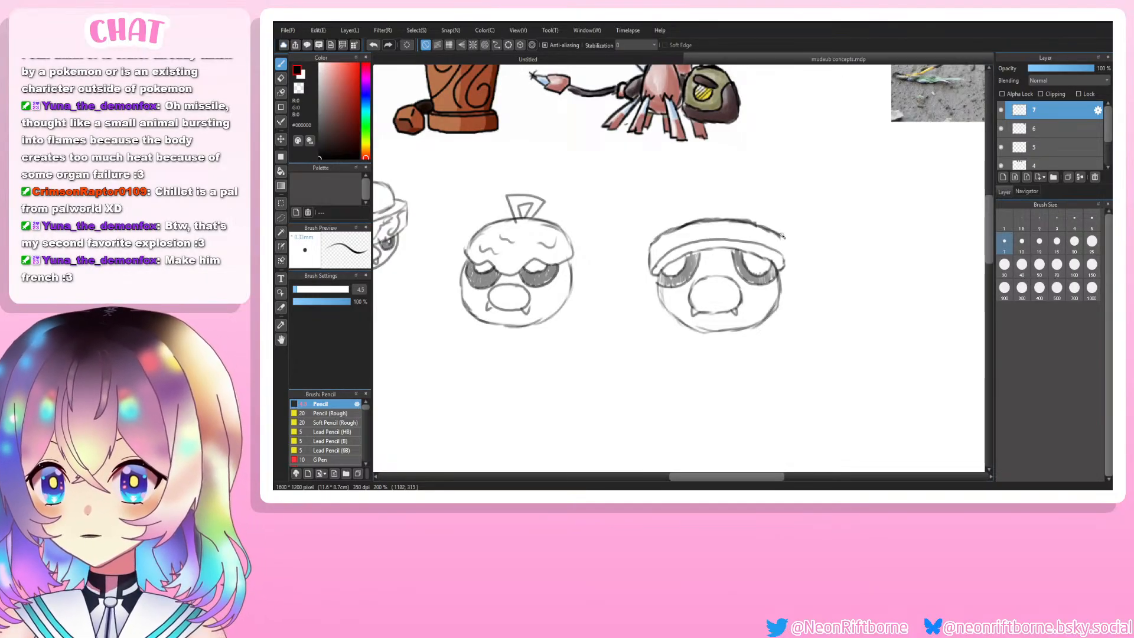
{"action": "mouse_move", "coordinate": [784, 237]}
{"action": "left_mouse_down"}
{"action": "mouse_move", "coordinate": [786, 267]}
{"action": "mouse_move", "coordinate": [785, 250]}
{"action": "left_mouse_up"}
{"action": "key", "text": "e"}
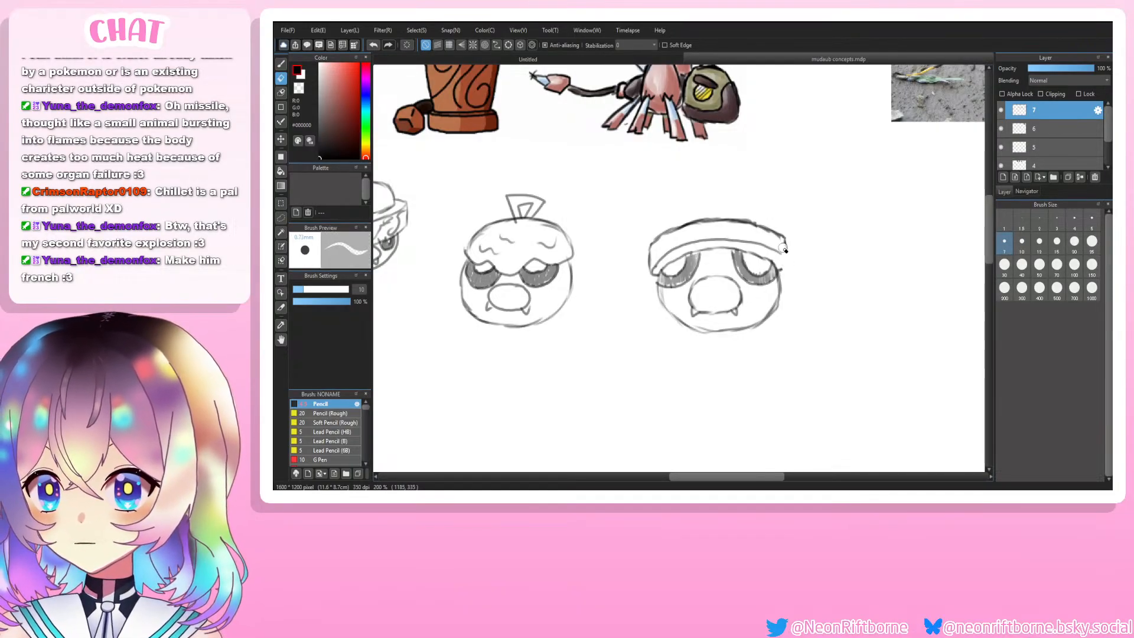
{"action": "key", "text": "b"}
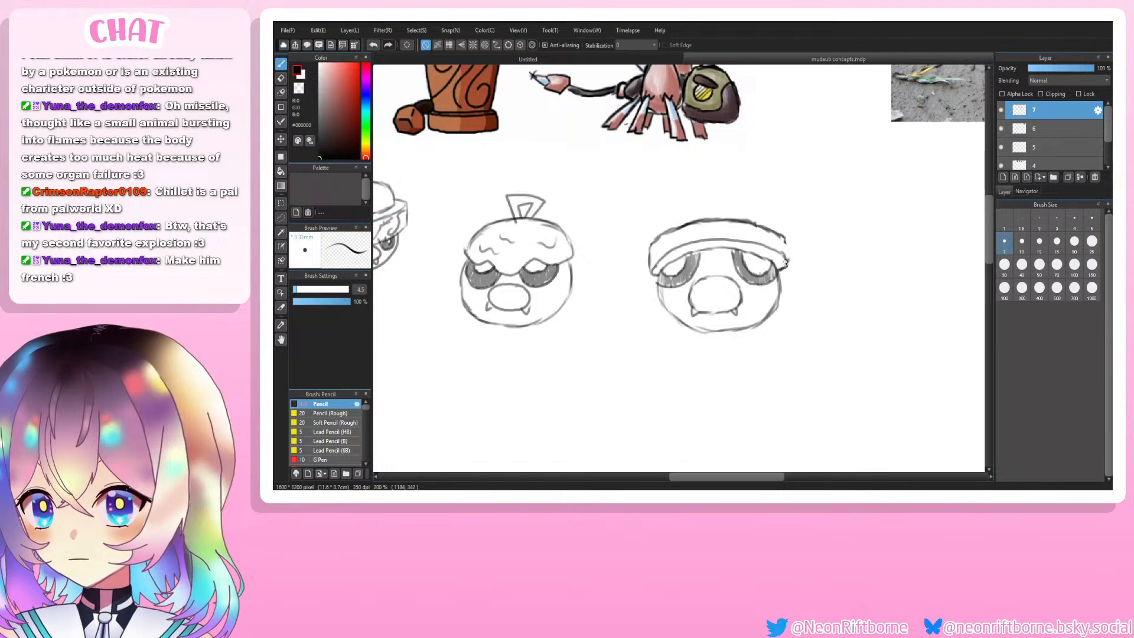
{"action": "left_click_drag", "start_coordinate": [785, 262], "coordinate": [787, 243]}
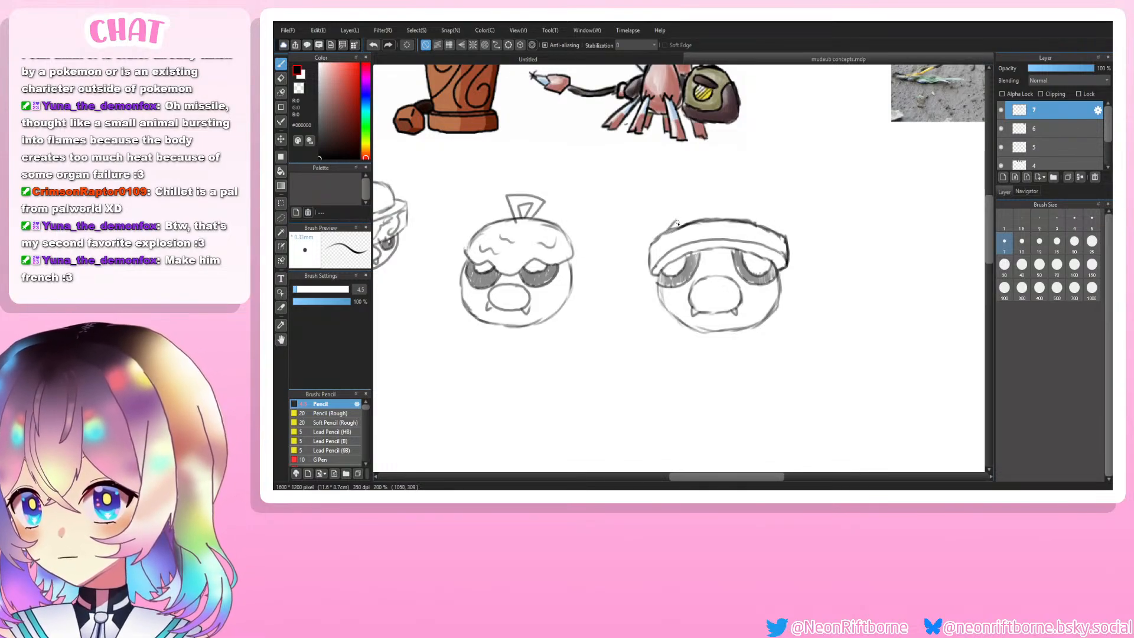
{"action": "left_click_drag", "start_coordinate": [677, 227], "coordinate": [704, 213]}
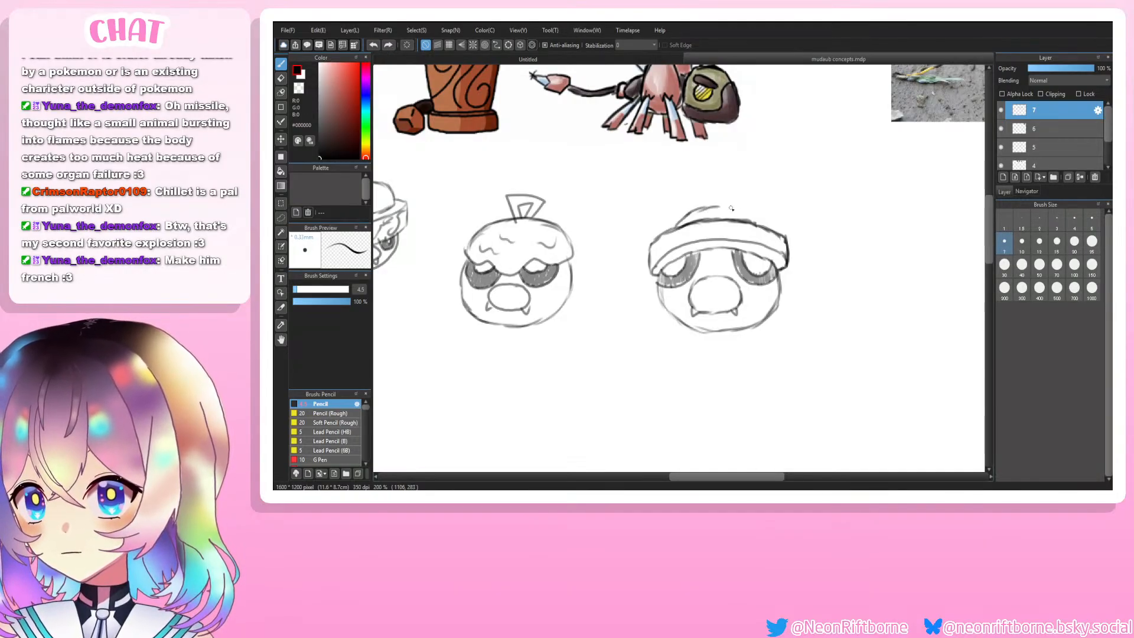
{"action": "mouse_move", "coordinate": [700, 209]}
{"action": "left_mouse_down"}
{"action": "mouse_move", "coordinate": [738, 207]}
{"action": "mouse_move", "coordinate": [752, 218]}
{"action": "left_mouse_up"}
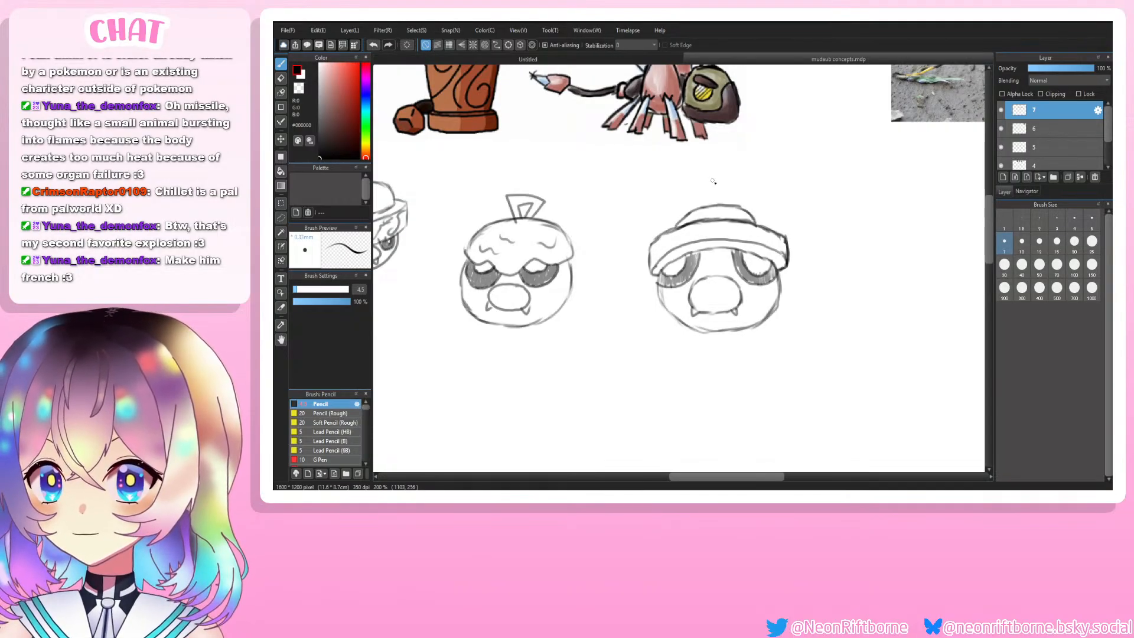
{"action": "key", "text": "ctrl+z"}
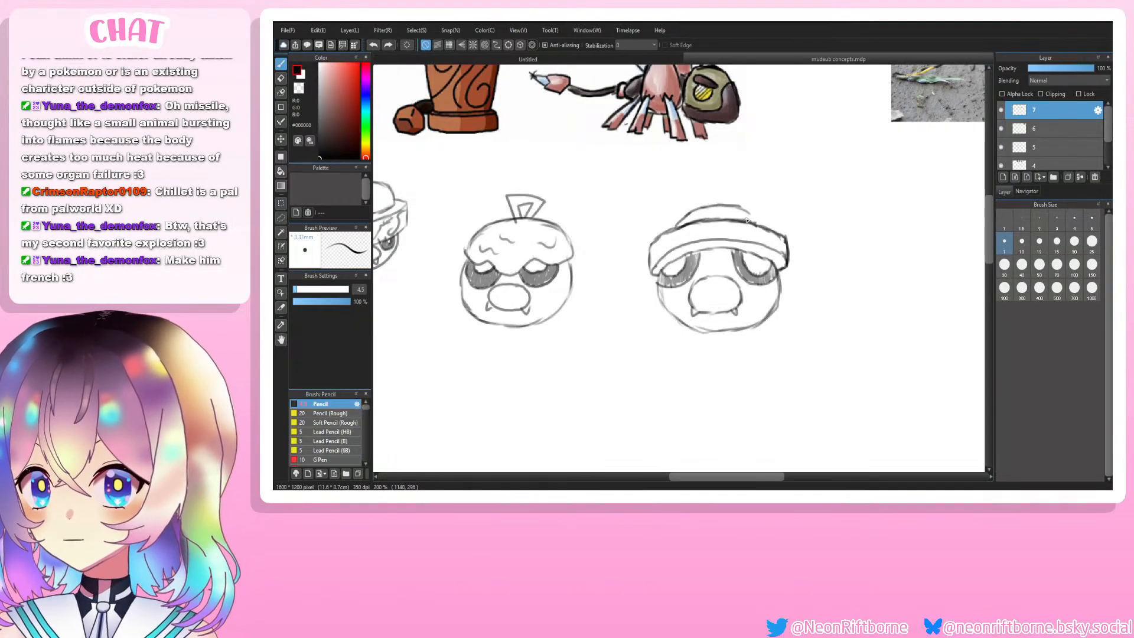
{"action": "left_click_drag", "start_coordinate": [740, 210], "coordinate": [759, 221]}
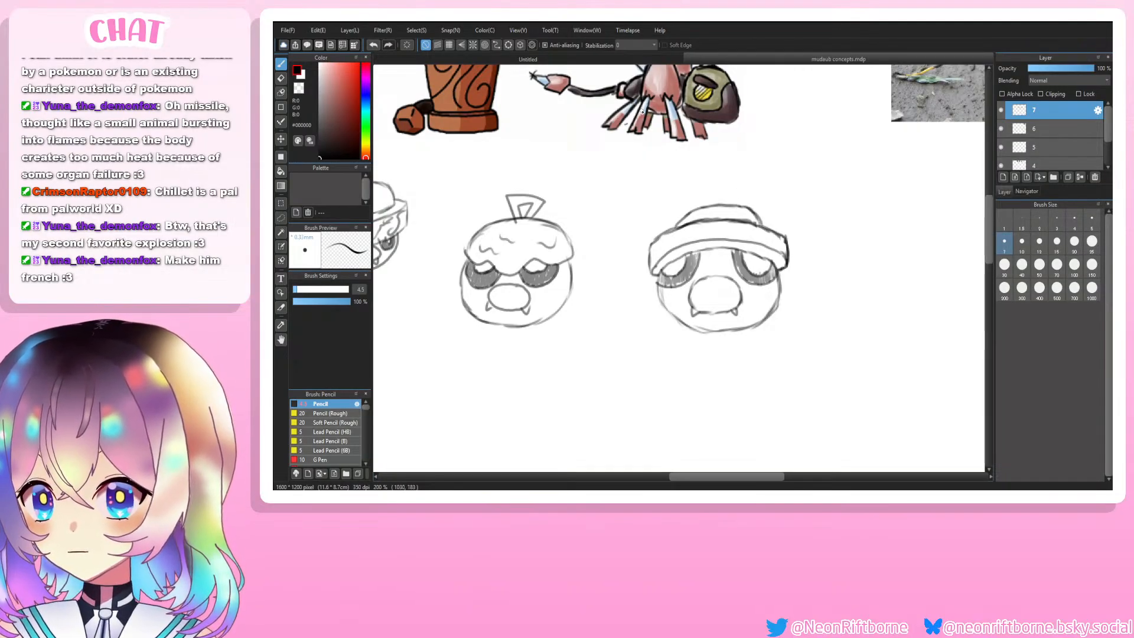
{"action": "key", "text": "ctrl+z"}
{"action": "key", "text": "ctrl+z"}
{"action": "key", "text": "ctrl+z"}
{"action": "key", "text": "ctrl+z"}
{"action": "key", "text": "ctrl+z"}
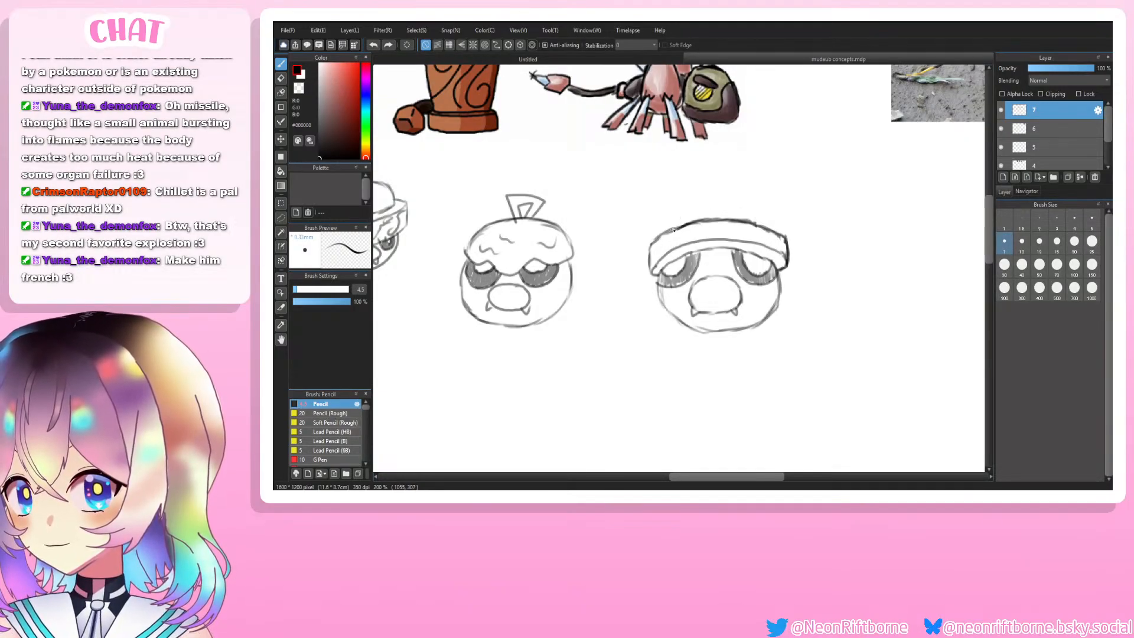
Step: Draw a low dome above the third head's hat band and a flared, hollow stem on top of it
{"action": "mouse_move", "coordinate": [683, 227]}
{"action": "left_mouse_down"}
{"action": "mouse_move", "coordinate": [705, 215]}
{"action": "mouse_move", "coordinate": [751, 221]}
{"action": "left_mouse_up"}
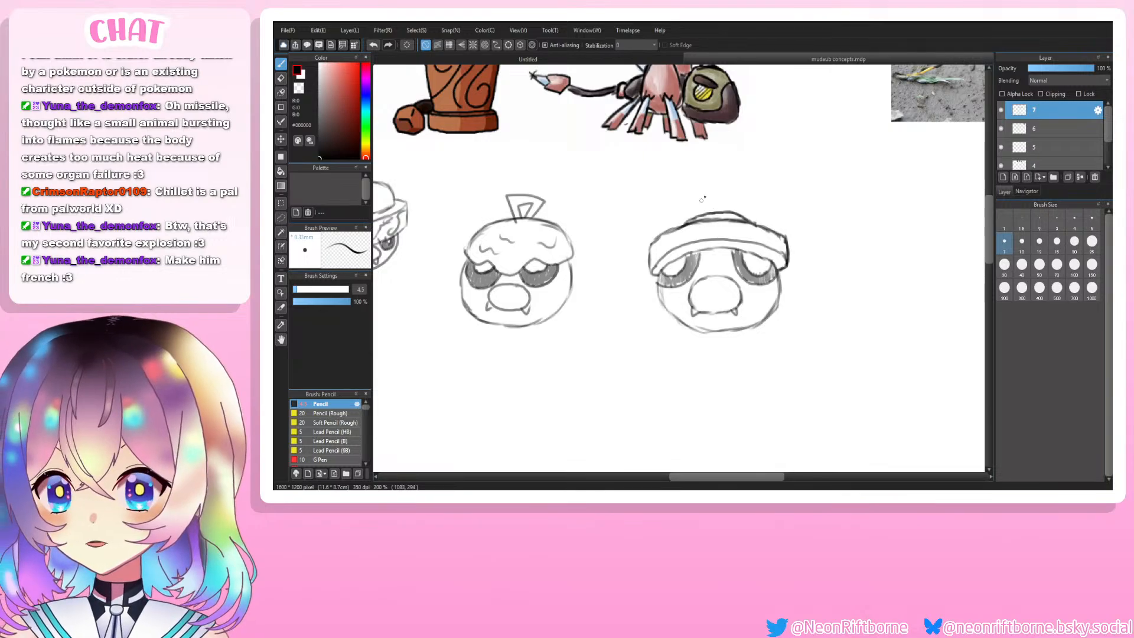
{"action": "mouse_move", "coordinate": [712, 214]}
{"action": "left_mouse_down"}
{"action": "mouse_move", "coordinate": [704, 190]}
{"action": "mouse_move", "coordinate": [742, 195]}
{"action": "mouse_move", "coordinate": [732, 210]}
{"action": "mouse_move", "coordinate": [714, 200]}
{"action": "mouse_move", "coordinate": [715, 211]}
{"action": "left_mouse_up"}
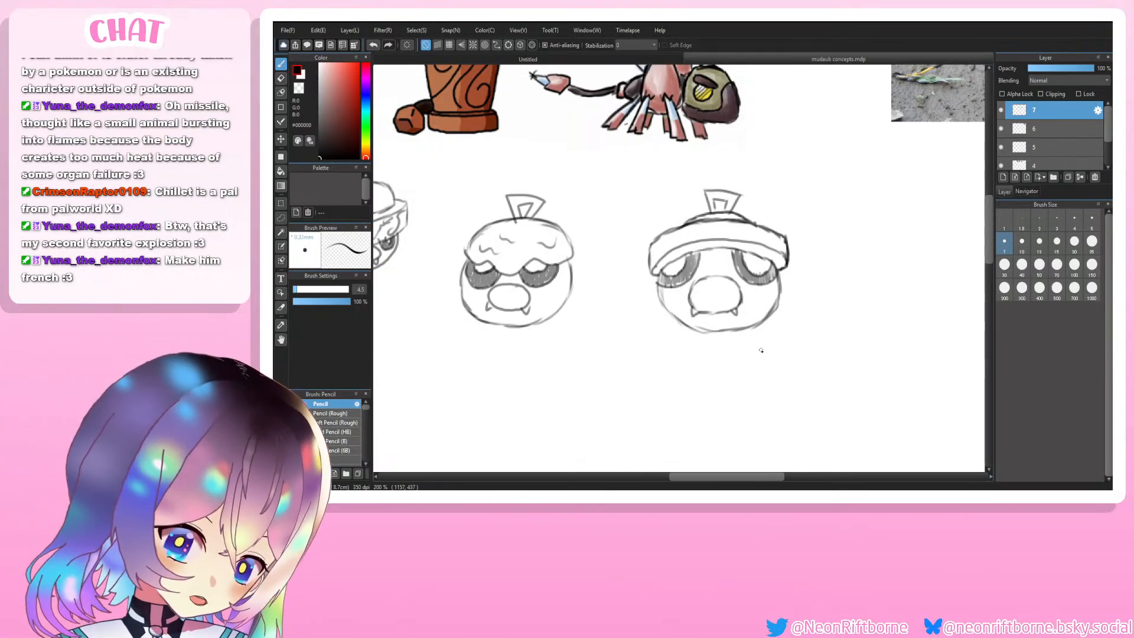
{"action": "key", "text": "ctrl+minus"}
{"action": "key", "text": "ctrl+minus"}
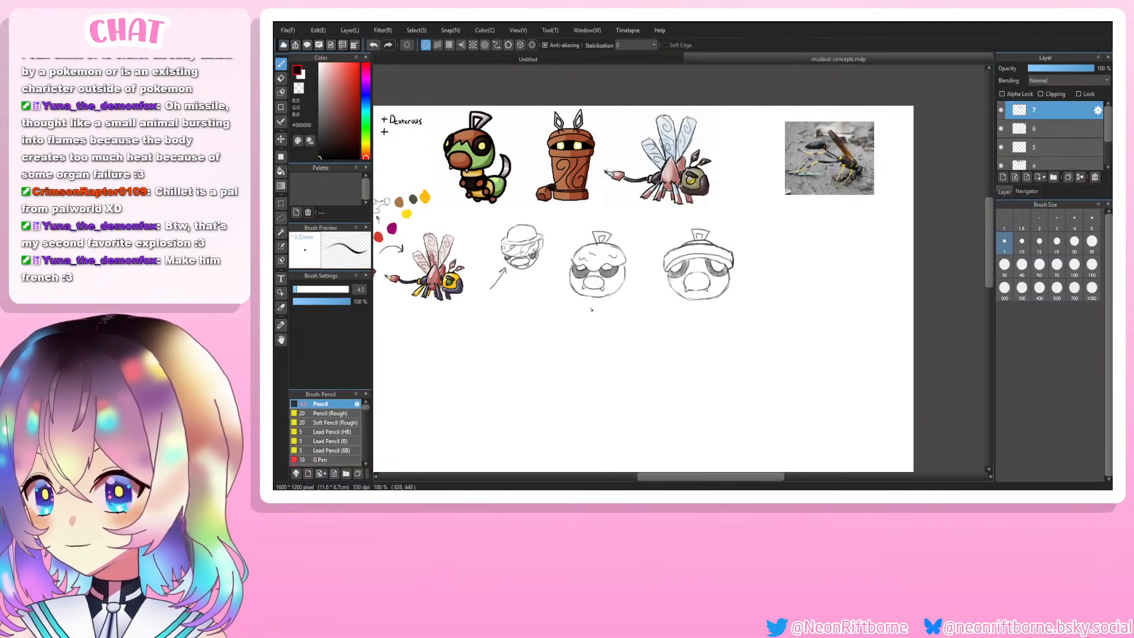
{"action": "key", "text": "ctrl+plus"}
{"action": "key", "text": "ctrl+plus"}
{"action": "key", "text": "ctrl+plus"}
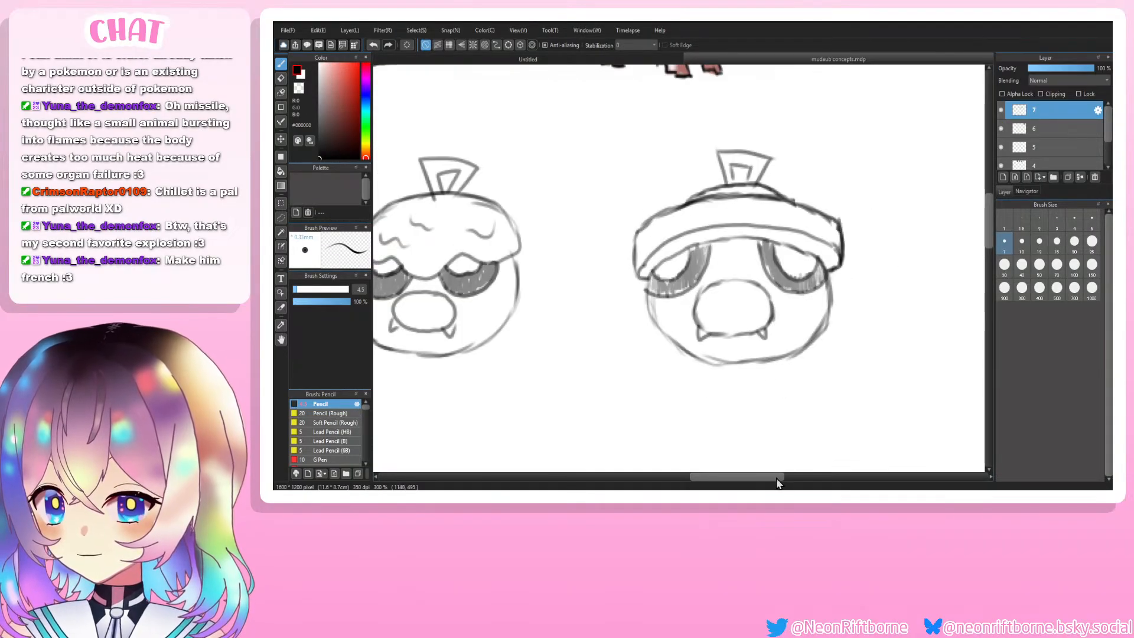
{"action": "left_click_drag", "start_coordinate": [779, 478], "coordinate": [788, 476]}
{"action": "key", "text": "ctrl+plus"}
{"action": "mouse_move", "coordinate": [704, 261]}
{"action": "left_mouse_down"}
{"action": "mouse_move", "coordinate": [700, 243]}
{"action": "mouse_move", "coordinate": [692, 257]}
{"action": "mouse_move", "coordinate": [677, 239]}
{"action": "mouse_move", "coordinate": [662, 252]}
{"action": "left_mouse_up"}
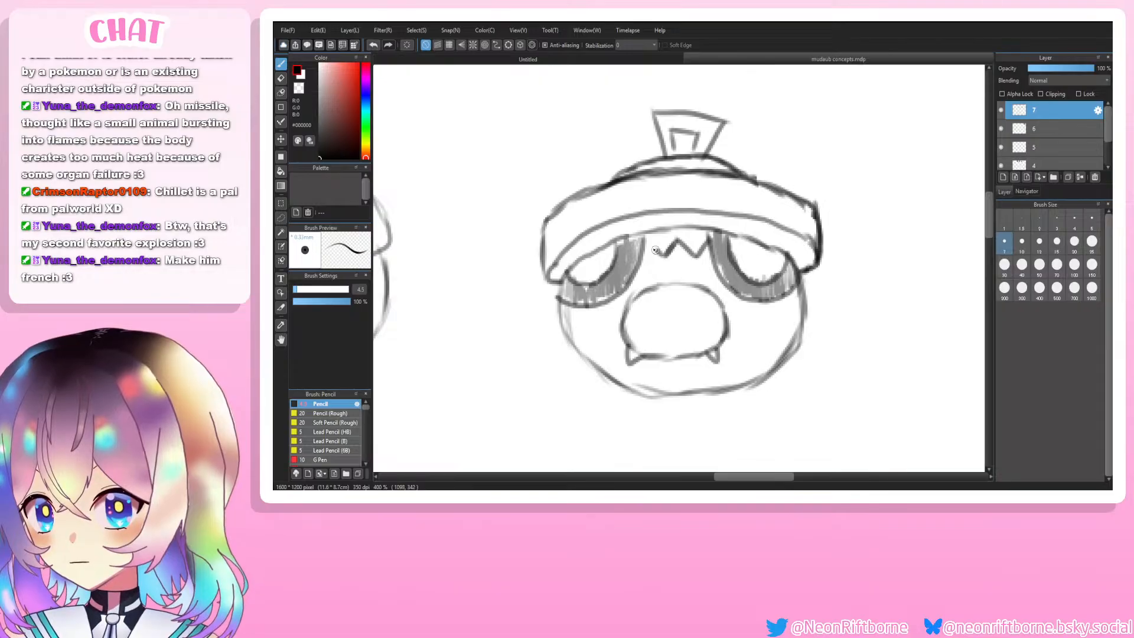
{"action": "key", "text": "ctrl+minus"}
{"action": "key", "text": "ctrl+minus"}
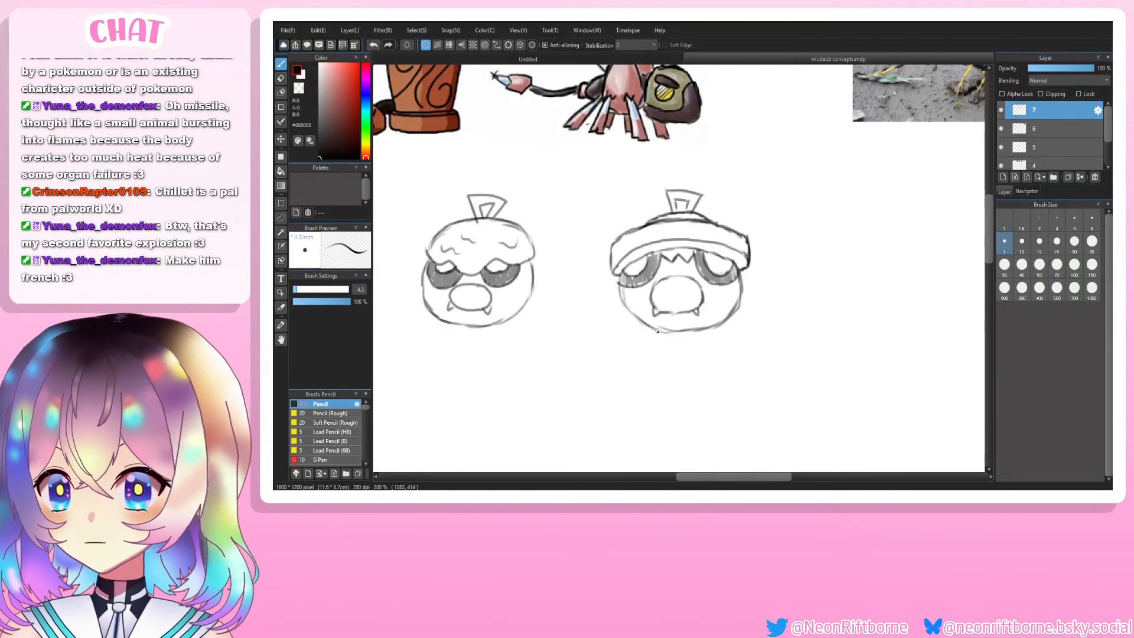
{"action": "key", "text": "ctrl+z"}
{"action": "key", "text": "ctrl+z"}
{"action": "key", "text": "ctrl+z"}
{"action": "key", "text": "ctrl+z"}
Step: Draw a zigzag fringe line between the third head's eyes, just above the snout
{"action": "key", "text": "ctrl+plus"}
{"action": "key", "text": "ctrl+plus"}
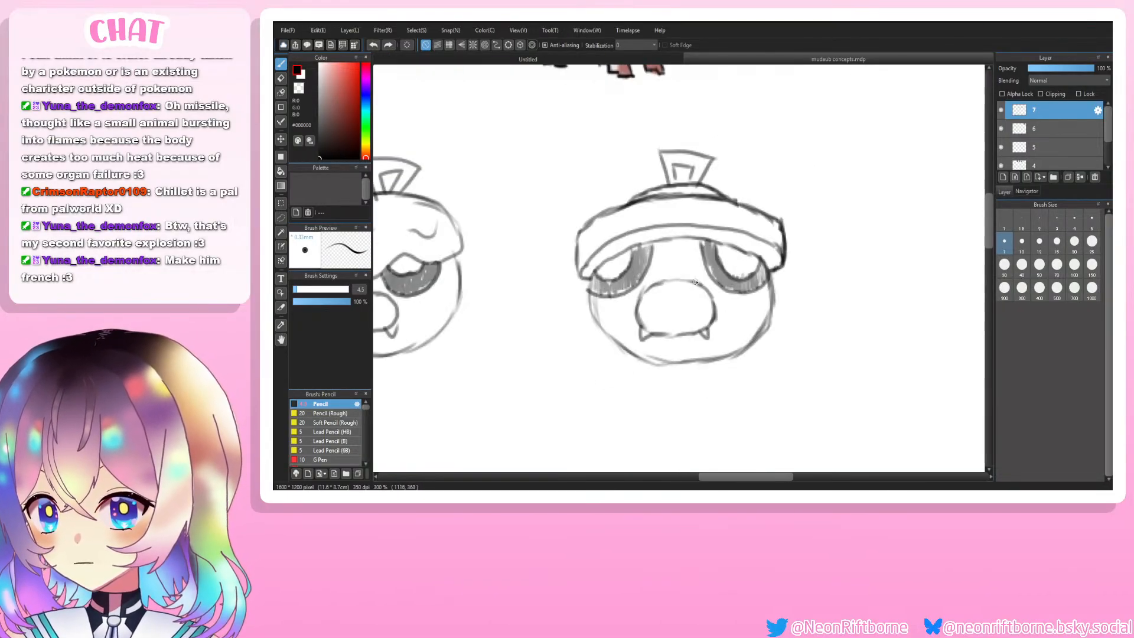
{"action": "mouse_move", "coordinate": [638, 269]}
{"action": "left_mouse_down"}
{"action": "mouse_move", "coordinate": [652, 279]}
{"action": "mouse_move", "coordinate": [671, 257]}
{"action": "mouse_move", "coordinate": [690, 275]}
{"action": "mouse_move", "coordinate": [709, 262]}
{"action": "left_mouse_up"}
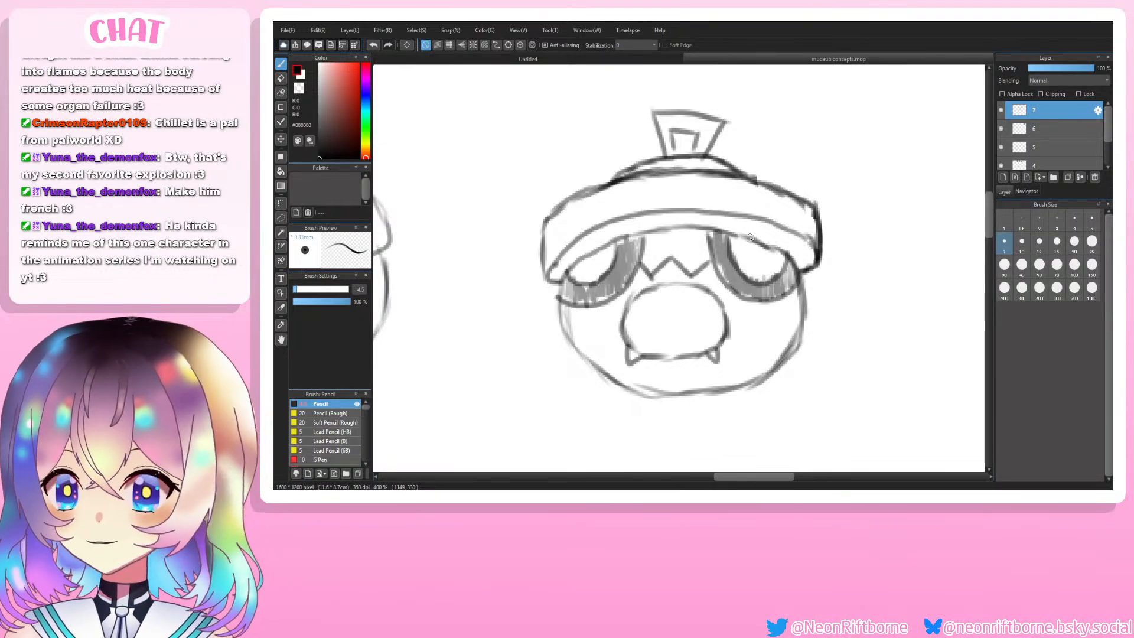
{"action": "scroll", "coordinate": [718, 263], "scroll_direction": "down", "scroll_amount": 5}
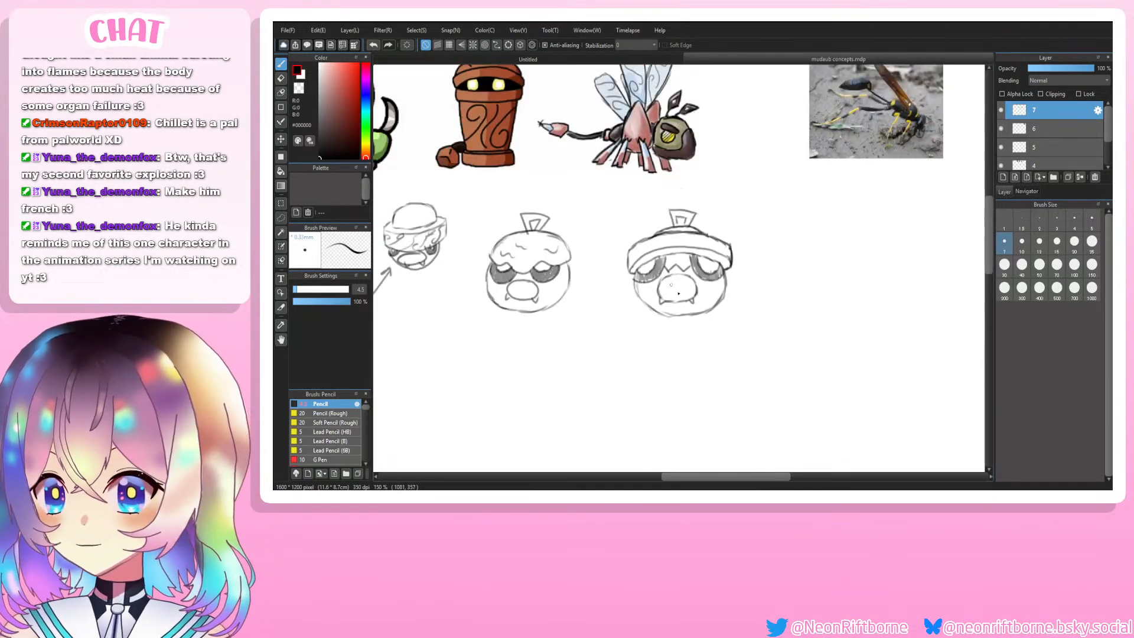
Step: Decorate the third head's hat band with a row of curling swirl lines from end to end
{"action": "scroll", "coordinate": [679, 293], "scroll_direction": "up", "scroll_amount": 5}
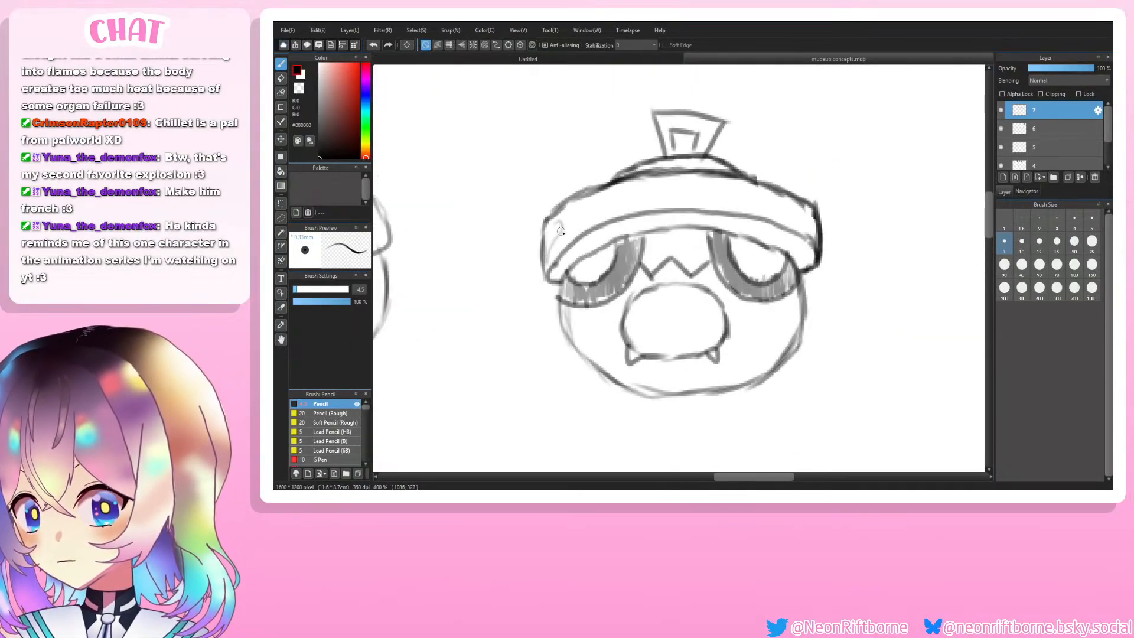
{"action": "mouse_move", "coordinate": [570, 239]}
{"action": "left_mouse_down"}
{"action": "mouse_move", "coordinate": [597, 202]}
{"action": "mouse_move", "coordinate": [626, 210]}
{"action": "mouse_move", "coordinate": [644, 185]}
{"action": "mouse_move", "coordinate": [712, 178]}
{"action": "mouse_move", "coordinate": [719, 192]}
{"action": "mouse_move", "coordinate": [776, 198]}
{"action": "mouse_move", "coordinate": [757, 194]}
{"action": "mouse_move", "coordinate": [785, 221]}
{"action": "mouse_move", "coordinate": [802, 208]}
{"action": "left_mouse_up"}
{"action": "key", "text": "ctrl+z"}
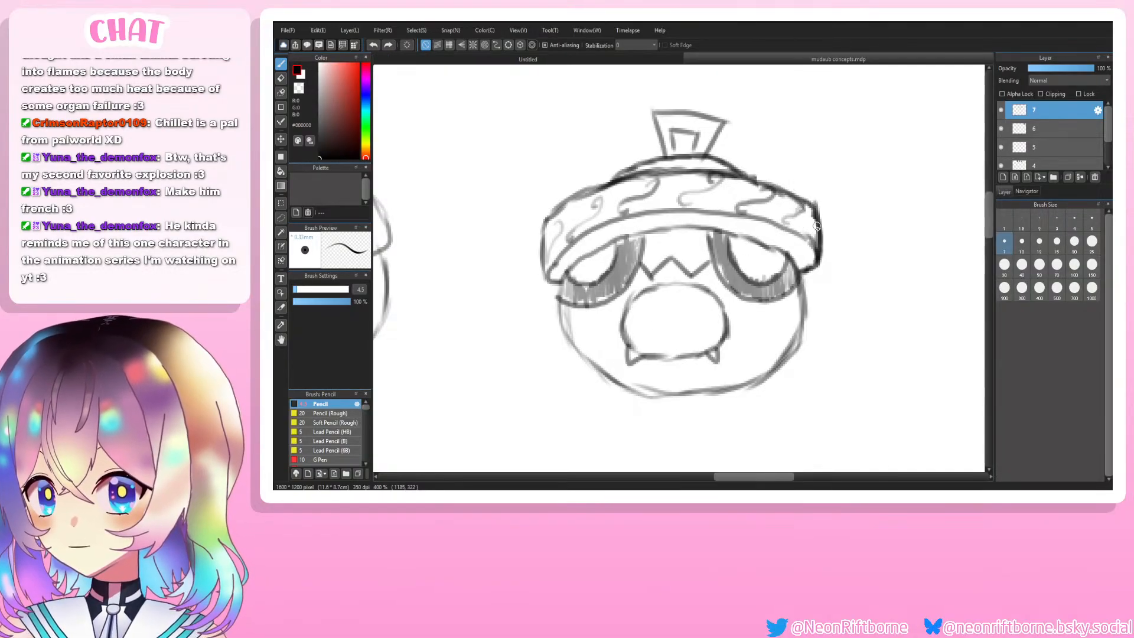
{"action": "left_click_drag", "start_coordinate": [817, 224], "coordinate": [811, 236]}
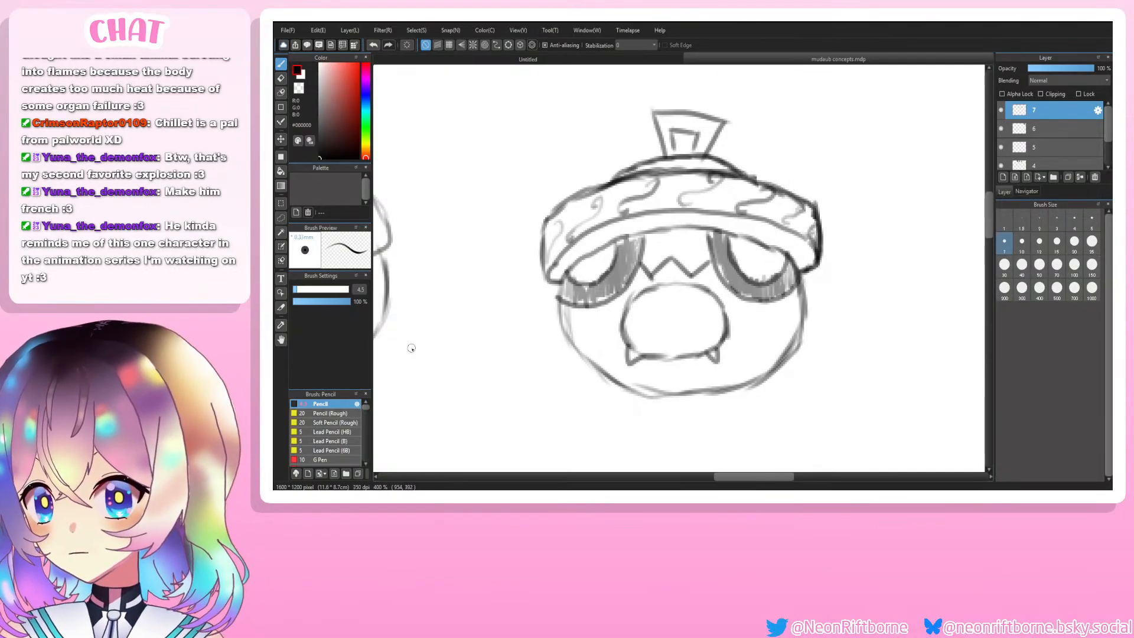
{"action": "scroll", "coordinate": [418, 359], "scroll_direction": "down", "scroll_amount": 4}
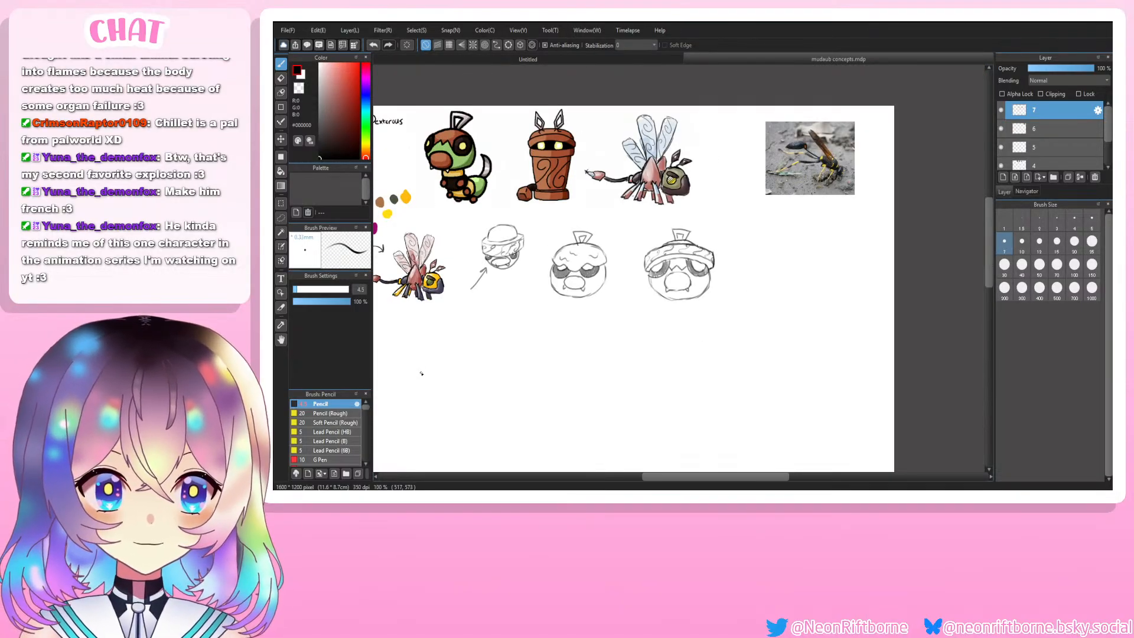
Step: Darken the lower edge of the third head's left eye with pencil shading
{"action": "scroll", "coordinate": [421, 374], "scroll_direction": "up", "scroll_amount": 3}
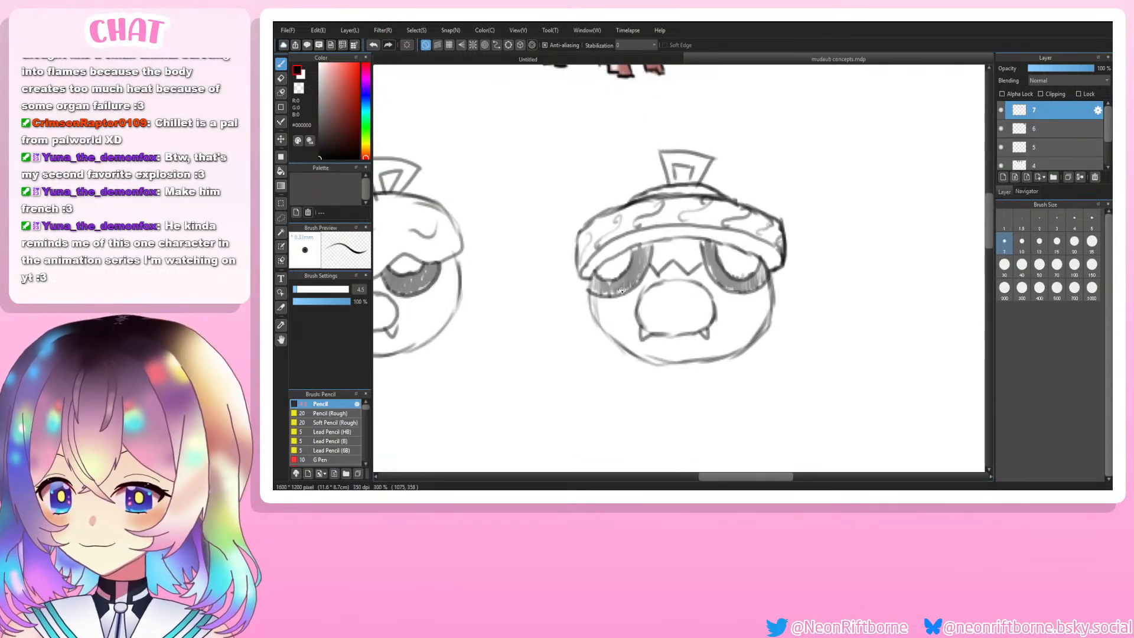
{"action": "left_click_drag", "start_coordinate": [623, 292], "coordinate": [593, 293]}
{"action": "scroll", "coordinate": [582, 359], "scroll_direction": "down", "scroll_amount": 3}
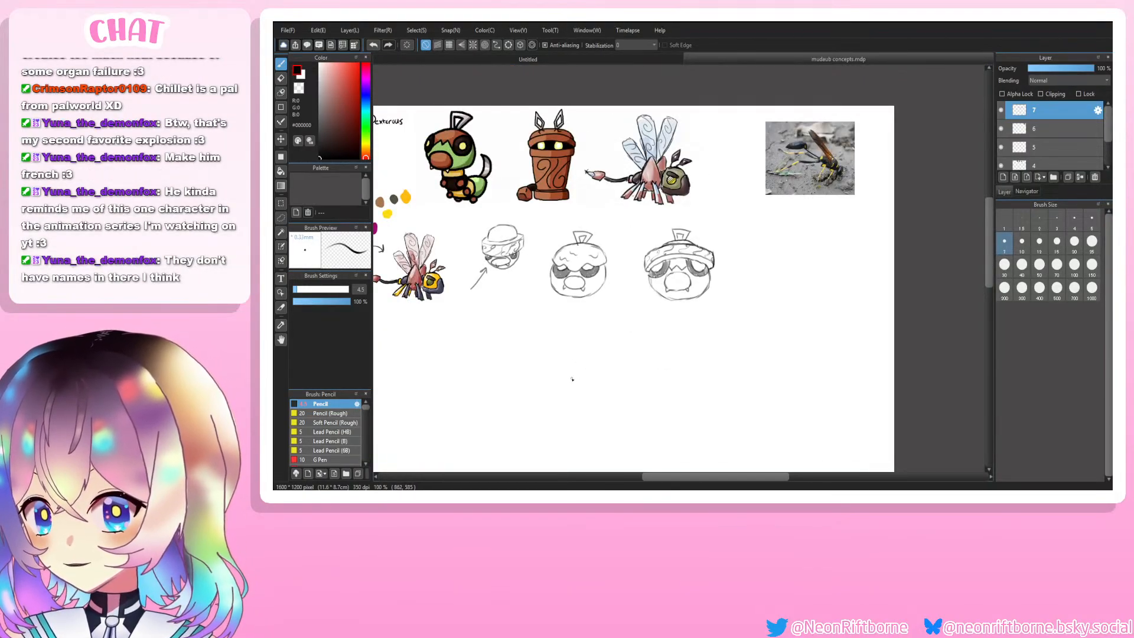
Step: Draw a short neck and a rounded body under the third head, adding a second contour line around the body
{"action": "scroll", "coordinate": [602, 298], "scroll_direction": "up", "scroll_amount": 2}
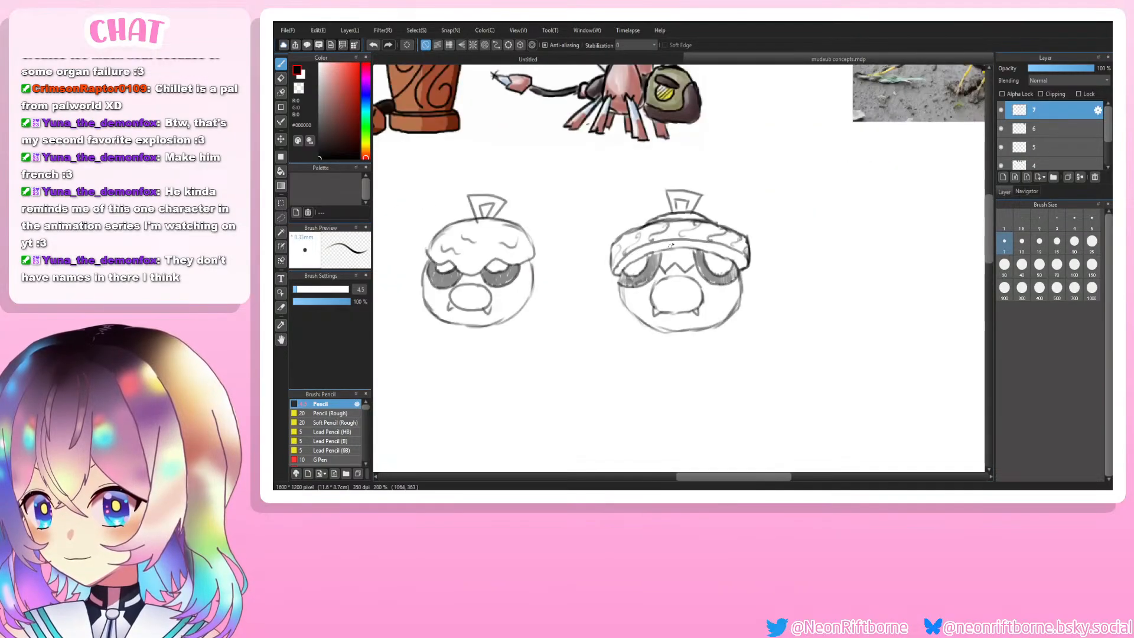
{"action": "scroll", "coordinate": [797, 424], "scroll_direction": "up", "scroll_amount": 1}
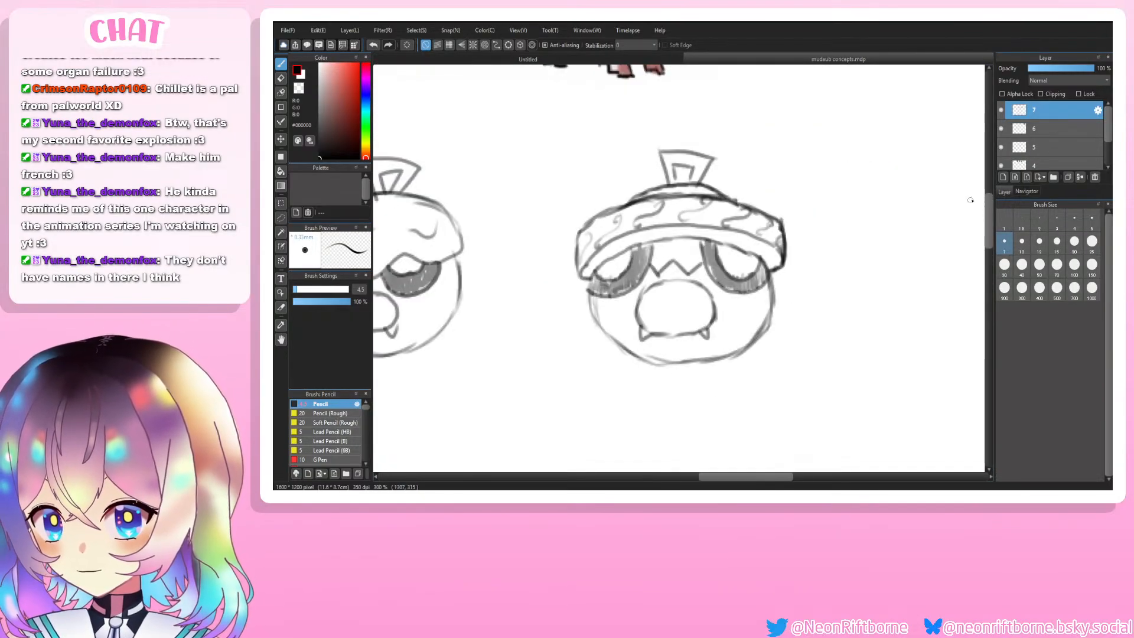
{"action": "left_click_drag", "start_coordinate": [990, 214], "coordinate": [990, 224]}
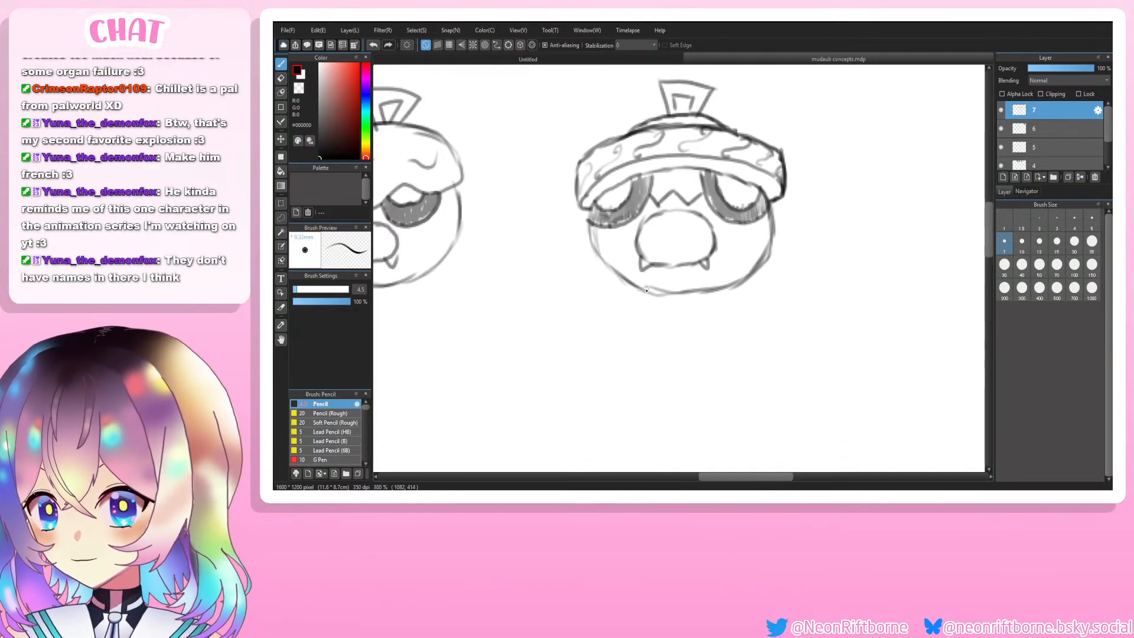
{"action": "mouse_move", "coordinate": [642, 293]}
{"action": "left_mouse_down"}
{"action": "mouse_move", "coordinate": [647, 313]}
{"action": "mouse_move", "coordinate": [679, 323]}
{"action": "mouse_move", "coordinate": [703, 322]}
{"action": "mouse_move", "coordinate": [721, 297]}
{"action": "left_mouse_up"}
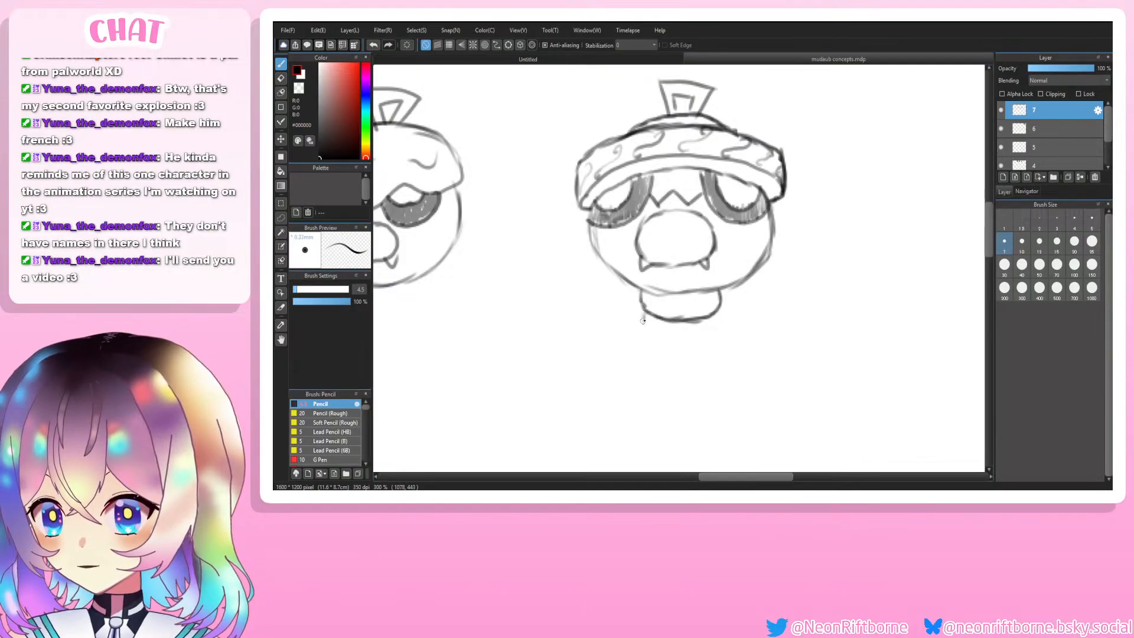
{"action": "mouse_move", "coordinate": [643, 321]}
{"action": "left_mouse_down"}
{"action": "mouse_move", "coordinate": [656, 361]}
{"action": "mouse_move", "coordinate": [645, 347]}
{"action": "mouse_move", "coordinate": [665, 367]}
{"action": "mouse_move", "coordinate": [686, 366]}
{"action": "mouse_move", "coordinate": [715, 352]}
{"action": "mouse_move", "coordinate": [719, 309]}
{"action": "left_mouse_up"}
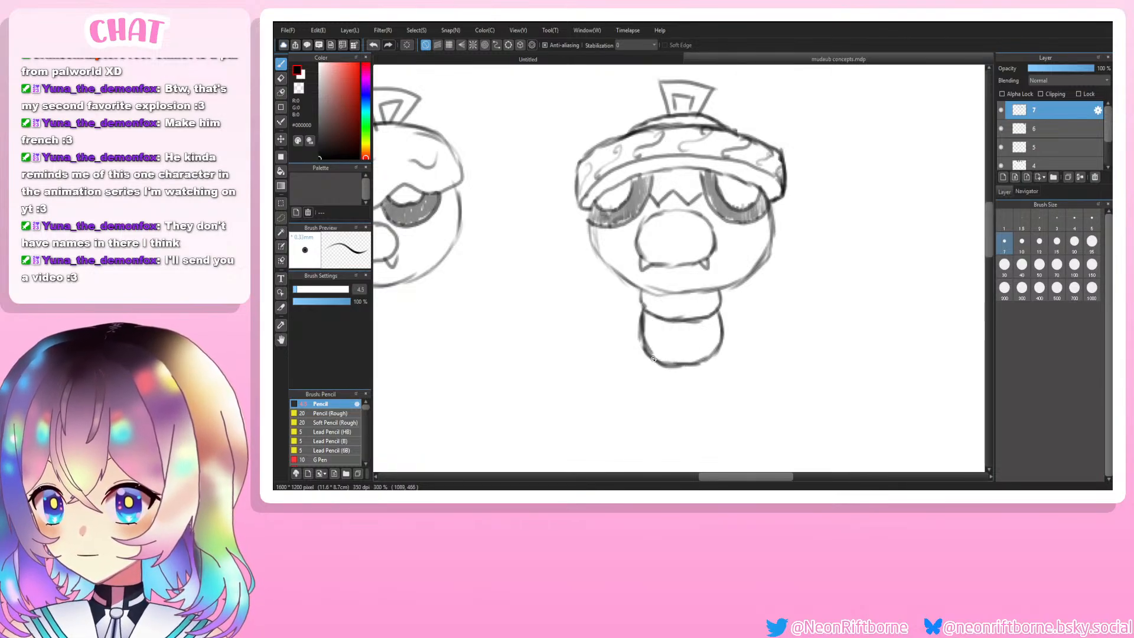
{"action": "mouse_move", "coordinate": [652, 357]}
{"action": "left_mouse_down"}
{"action": "mouse_move", "coordinate": [640, 363]}
{"action": "mouse_move", "coordinate": [670, 376]}
{"action": "mouse_move", "coordinate": [659, 367]}
{"action": "mouse_move", "coordinate": [690, 375]}
{"action": "mouse_move", "coordinate": [680, 373]}
{"action": "mouse_move", "coordinate": [722, 365]}
{"action": "mouse_move", "coordinate": [722, 325]}
{"action": "left_mouse_up"}
{"action": "scroll", "coordinate": [641, 348], "scroll_direction": "down", "scroll_amount": 3}
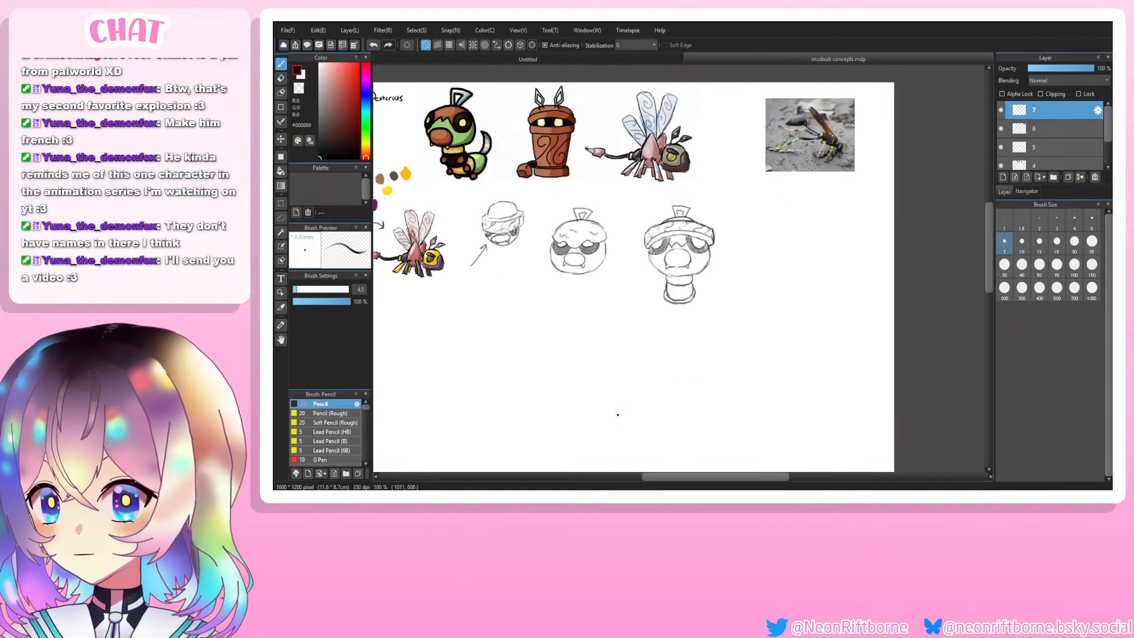
Step: Draw small curved arms on both sides of the body, redo the right one closer in and add its round hand
{"action": "scroll", "coordinate": [618, 415], "scroll_direction": "up", "scroll_amount": 4}
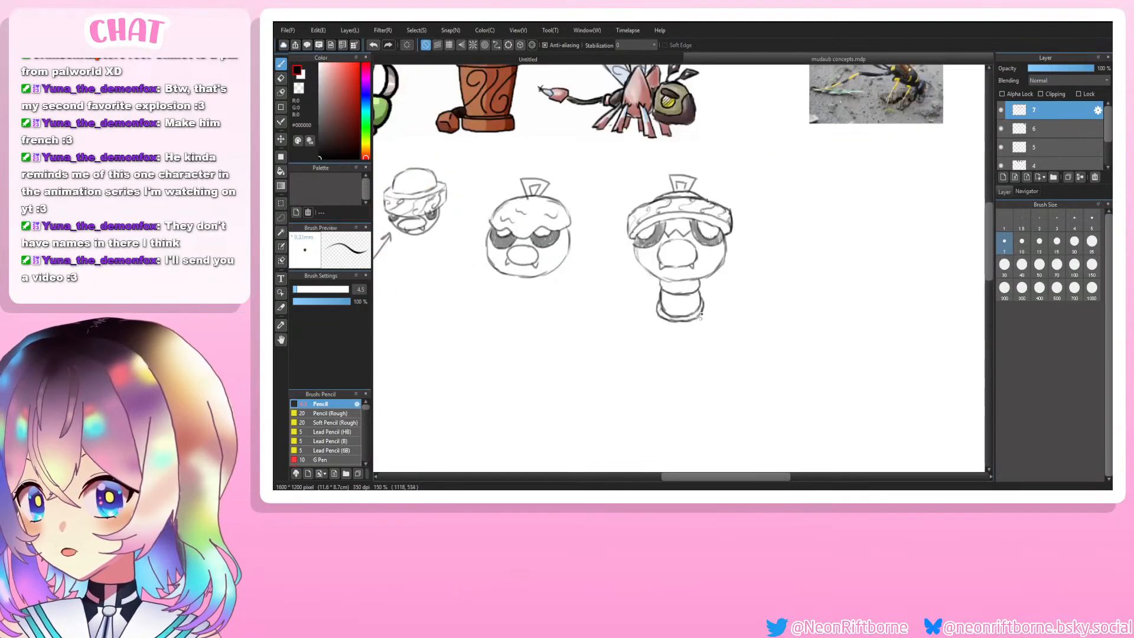
{"action": "left_click_drag", "start_coordinate": [619, 365], "coordinate": [617, 327]}
{"action": "mouse_move", "coordinate": [736, 311]}
{"action": "left_mouse_down"}
{"action": "mouse_move", "coordinate": [758, 342]}
{"action": "mouse_move", "coordinate": [750, 361]}
{"action": "left_mouse_up"}
{"action": "key", "text": "ctrl+z"}
{"action": "key", "text": "ctrl+z"}
{"action": "key", "text": "ctrl+z"}
{"action": "key", "text": "ctrl+z"}
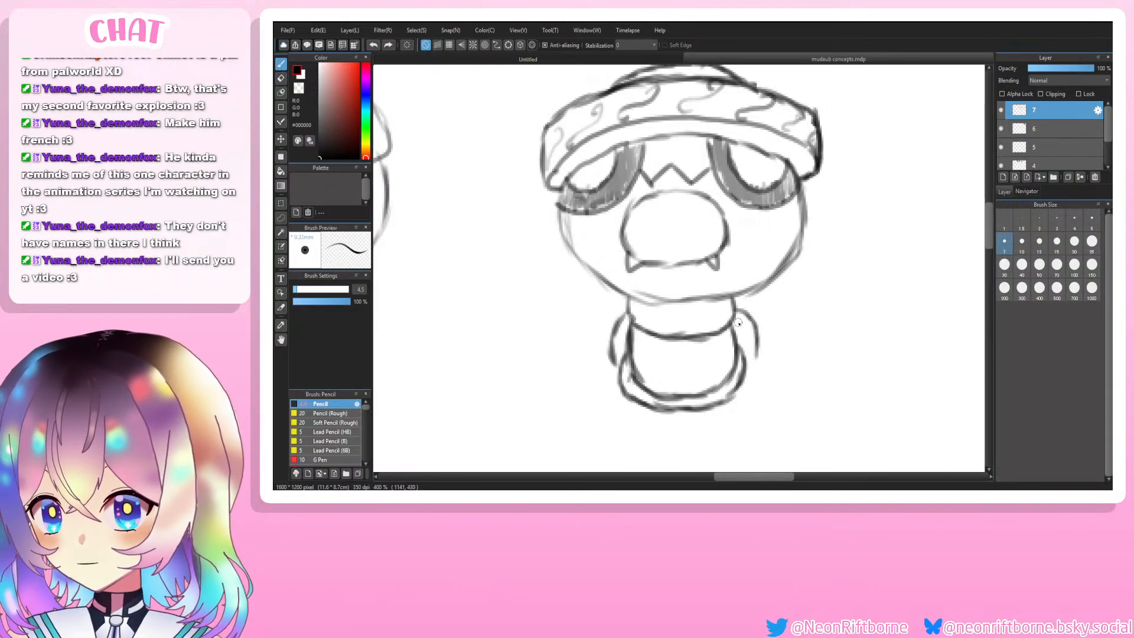
{"action": "mouse_move", "coordinate": [737, 311]}
{"action": "left_mouse_down"}
{"action": "mouse_move", "coordinate": [755, 345]}
{"action": "mouse_move", "coordinate": [750, 362]}
{"action": "left_mouse_up"}
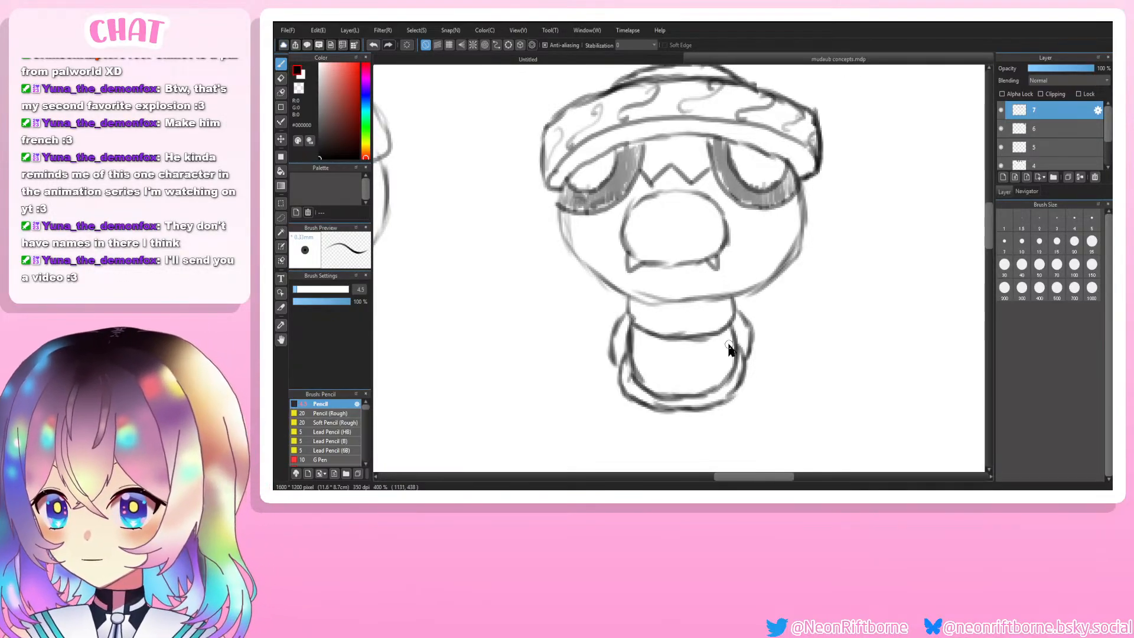
{"action": "left_click_drag", "start_coordinate": [712, 365], "coordinate": [749, 345]}
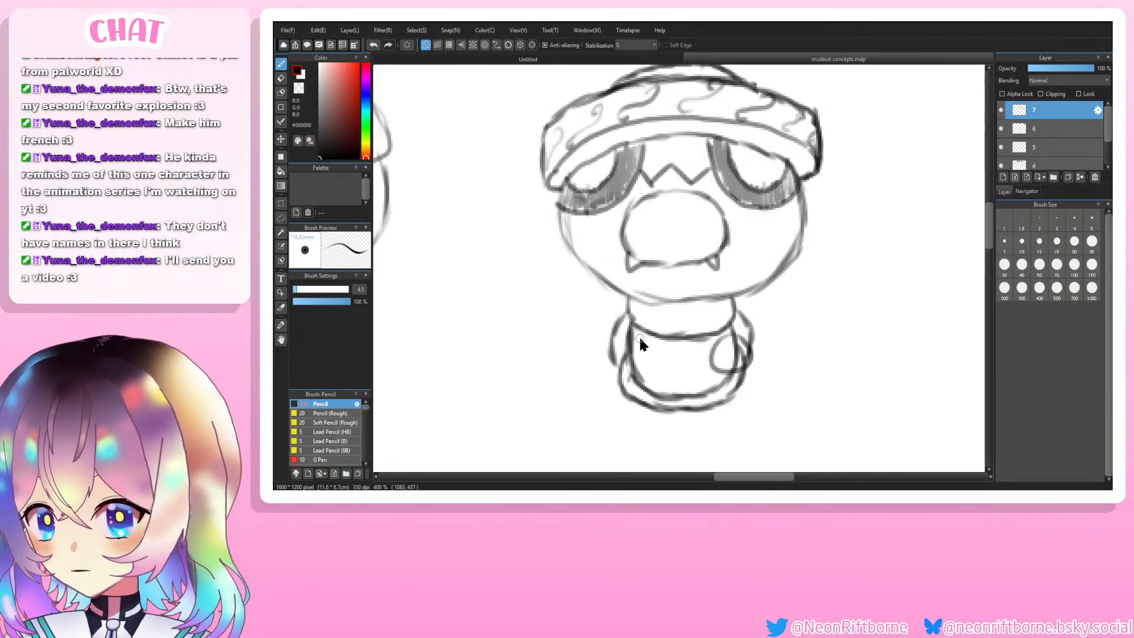
Step: Draw the round hand on the third creature's left arm and erase the body lines showing inside both hands
{"action": "left_click_drag", "start_coordinate": [638, 338], "coordinate": [616, 369]}
{"action": "key", "text": "ctrl+z"}
{"action": "key", "text": "ctrl+z"}
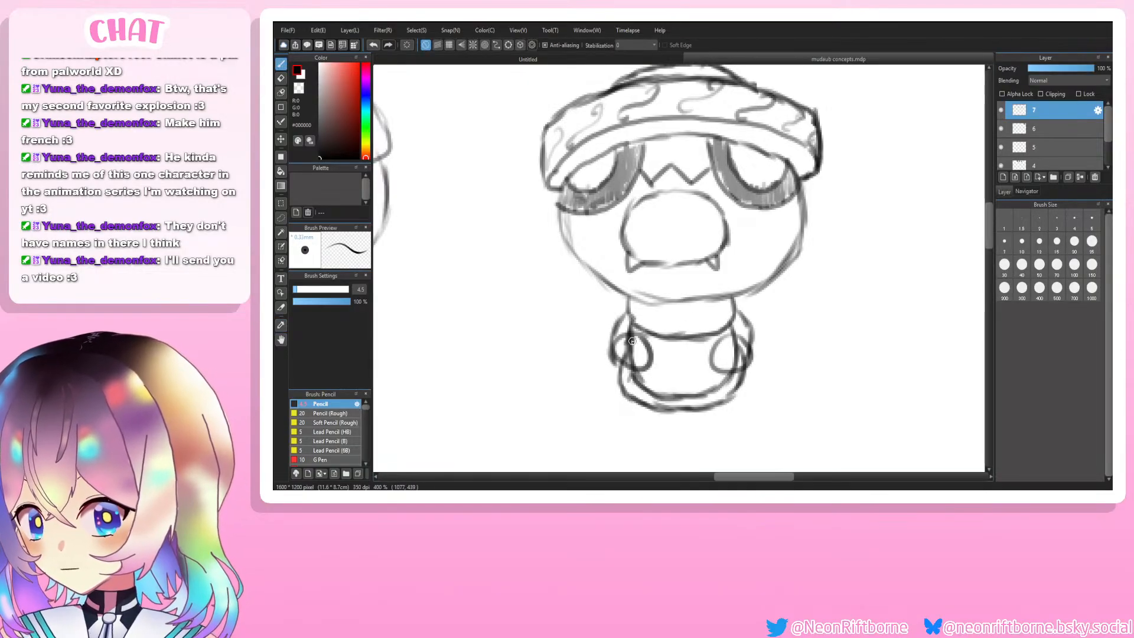
{"action": "key", "text": "e"}
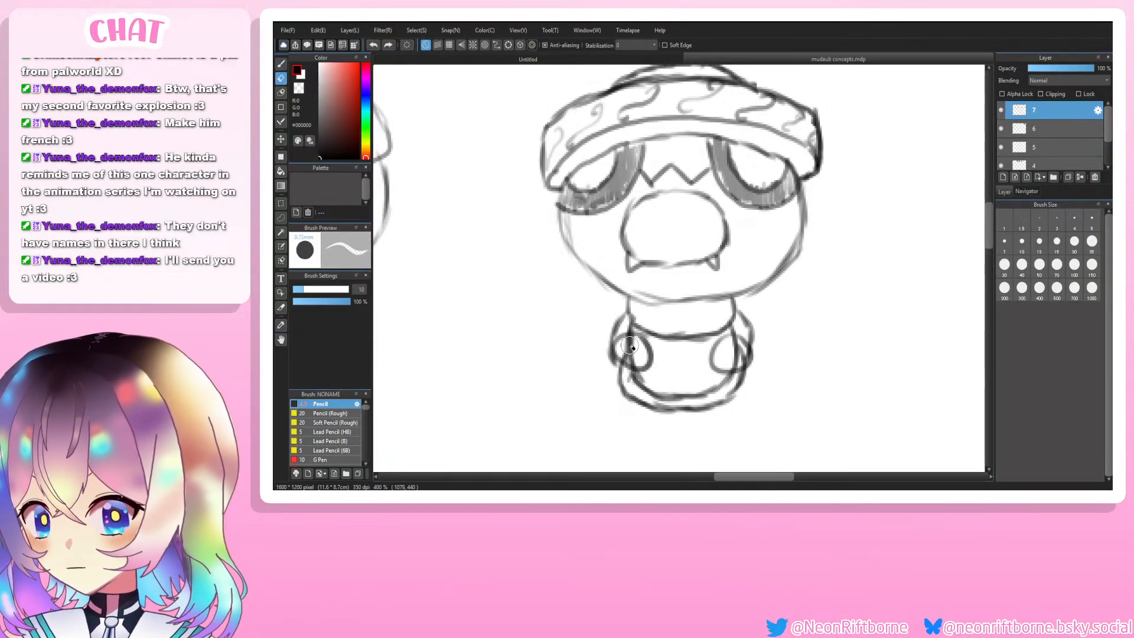
{"action": "mouse_move", "coordinate": [628, 343]}
{"action": "left_mouse_down"}
{"action": "mouse_move", "coordinate": [638, 361]}
{"action": "mouse_move", "coordinate": [630, 344]}
{"action": "left_mouse_up"}
{"action": "mouse_move", "coordinate": [728, 349]}
{"action": "left_mouse_down"}
{"action": "mouse_move", "coordinate": [741, 358]}
{"action": "mouse_move", "coordinate": [731, 353]}
{"action": "left_mouse_up"}
{"action": "key", "text": "b"}
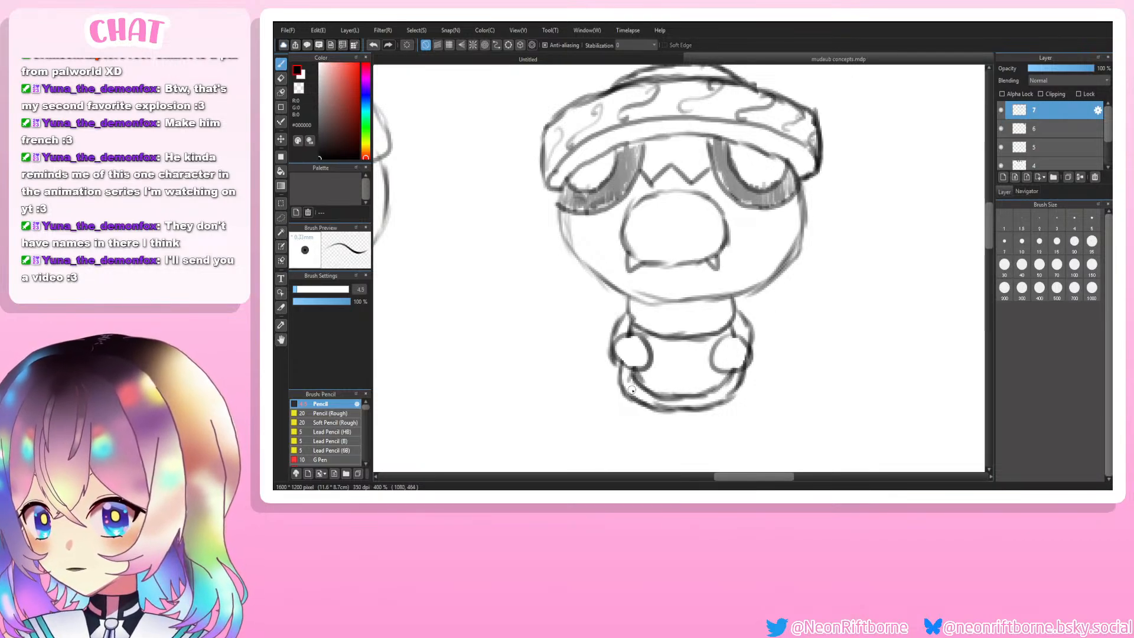
Step: Draw small round feet at both lower corners of the third creature's body and erase the body lines inside them
{"action": "scroll", "coordinate": [631, 384], "scroll_direction": "down", "scroll_amount": 6}
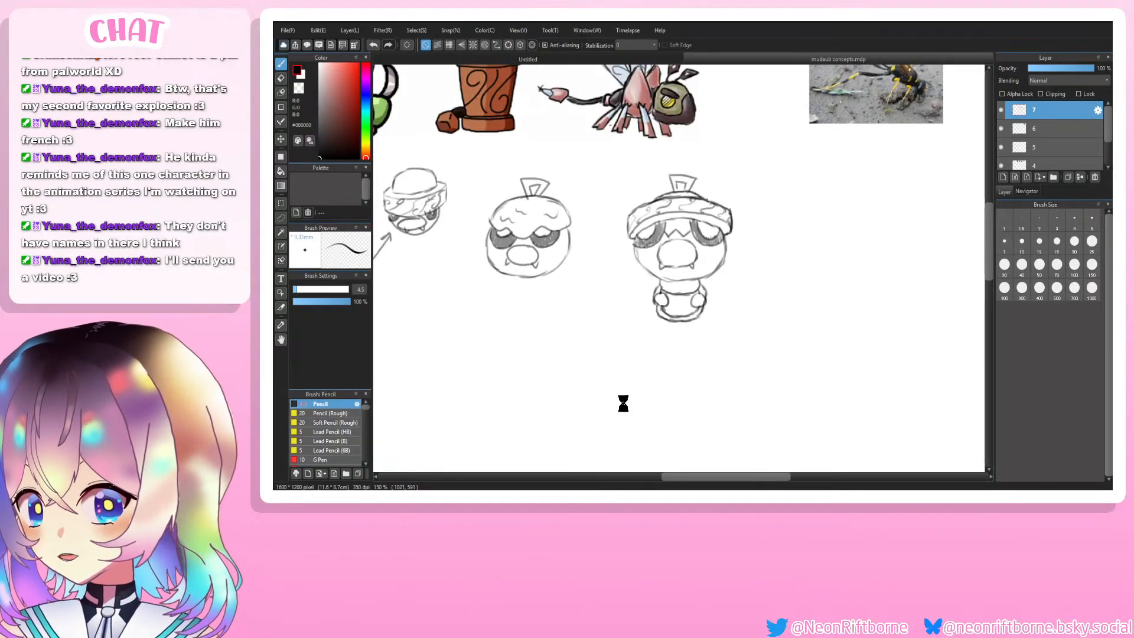
{"action": "scroll", "coordinate": [650, 390], "scroll_direction": "up", "scroll_amount": 6}
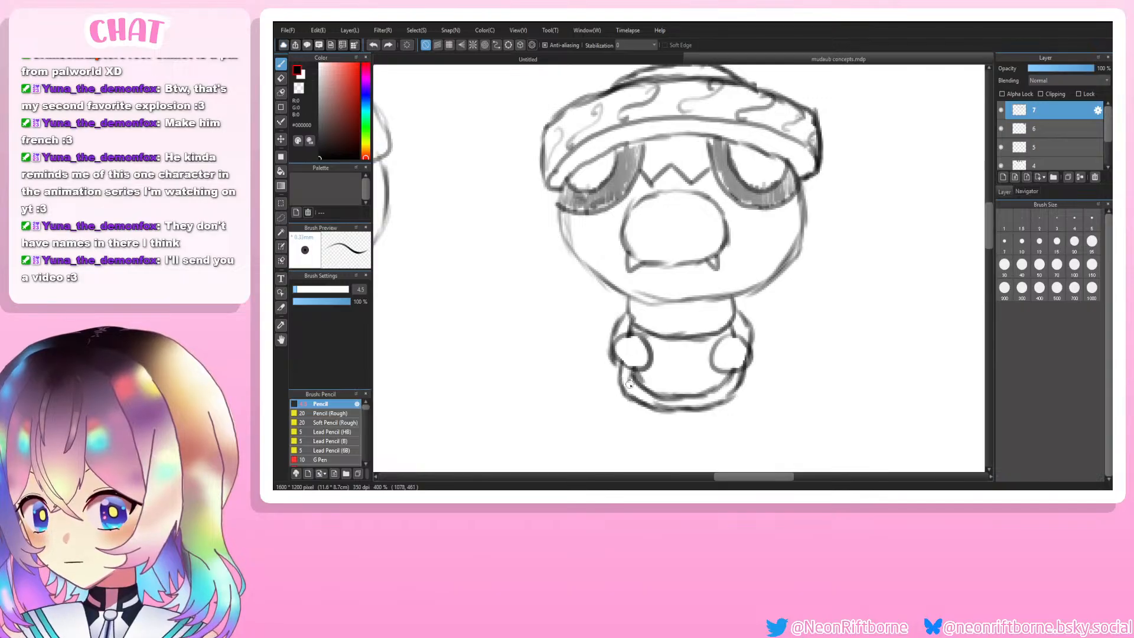
{"action": "left_click_drag", "start_coordinate": [611, 389], "coordinate": [640, 384]}
{"action": "key", "text": "ctrl+z"}
{"action": "mouse_move", "coordinate": [732, 387]}
{"action": "left_mouse_down"}
{"action": "mouse_move", "coordinate": [726, 406]}
{"action": "mouse_move", "coordinate": [715, 389]}
{"action": "left_mouse_up"}
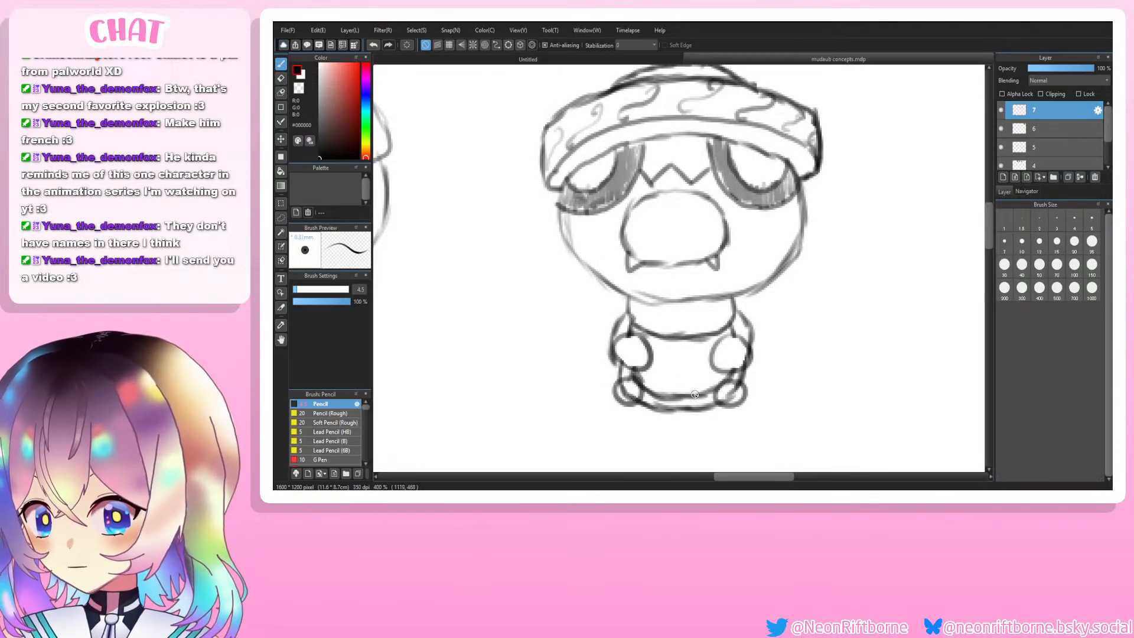
{"action": "key", "text": "e"}
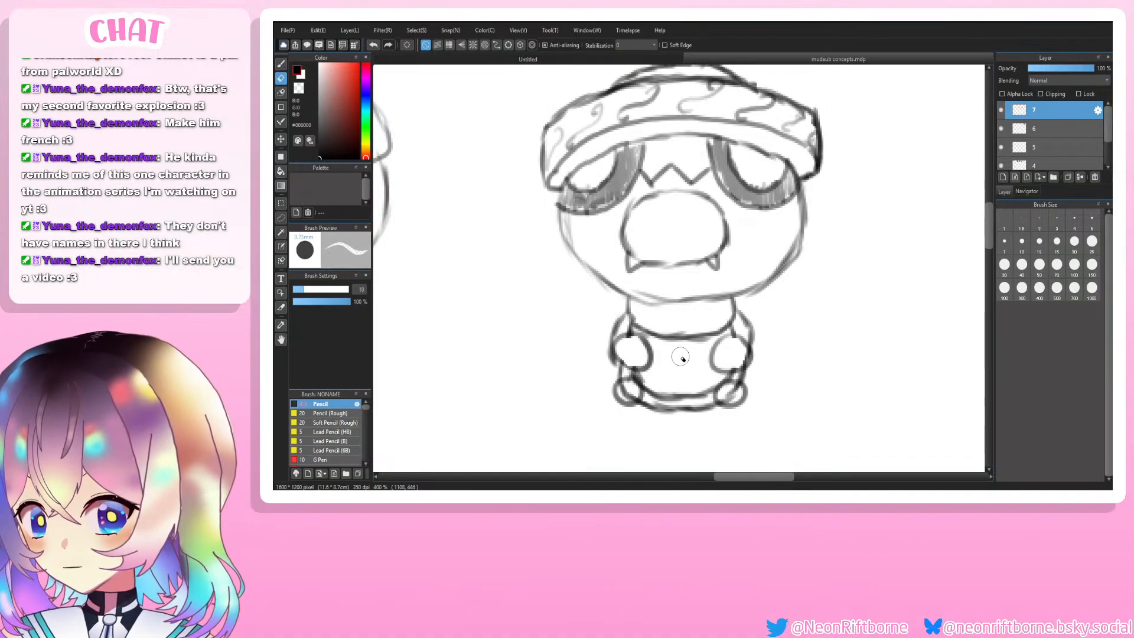
{"action": "left_click_drag", "start_coordinate": [631, 396], "coordinate": [627, 403]}
{"action": "left_click_drag", "start_coordinate": [727, 394], "coordinate": [726, 397]}
{"action": "key", "text": "b"}
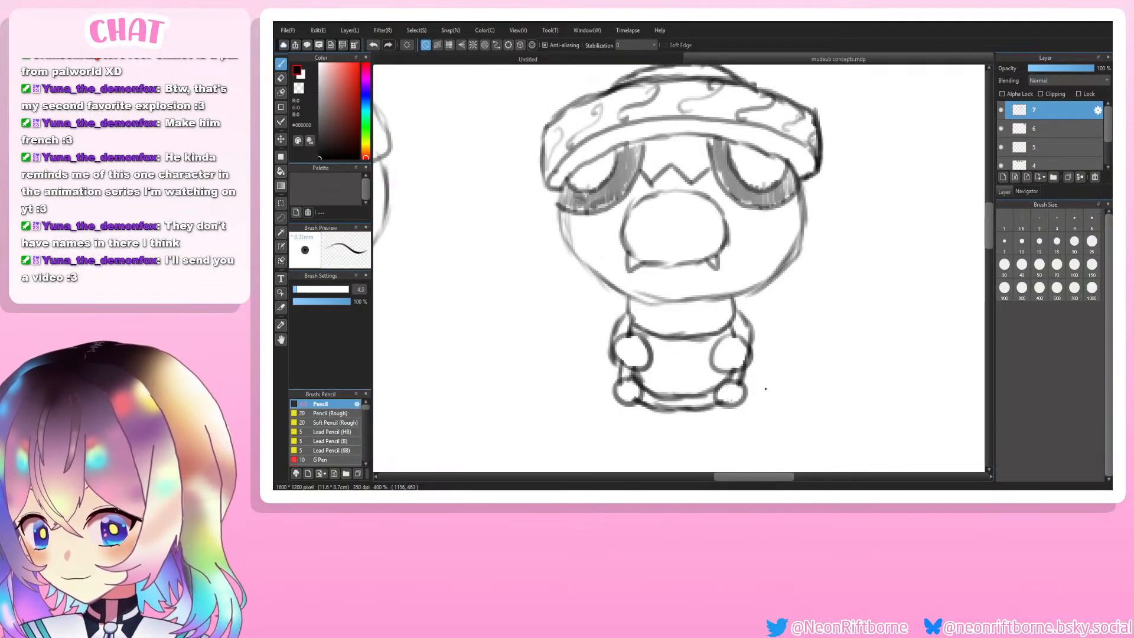
Step: Draw short curved leg lines on both sides of the body, linking the arms to the feet
{"action": "mouse_move", "coordinate": [618, 364]}
{"action": "left_mouse_down"}
{"action": "mouse_move", "coordinate": [605, 398]}
{"action": "mouse_move", "coordinate": [647, 383]}
{"action": "mouse_move", "coordinate": [605, 389]}
{"action": "left_mouse_up"}
{"action": "key", "text": "ctrl+z"}
{"action": "key", "text": "ctrl+z"}
{"action": "mouse_move", "coordinate": [746, 368]}
{"action": "left_mouse_down"}
{"action": "mouse_move", "coordinate": [722, 390]}
{"action": "mouse_move", "coordinate": [750, 394]}
{"action": "left_mouse_up"}
{"action": "key", "text": "ctrl+z"}
Step: Erase the third head's hat and the upper part of its face with a size 50 eraser
{"action": "scroll", "coordinate": [750, 394], "scroll_direction": "down", "scroll_amount": 5}
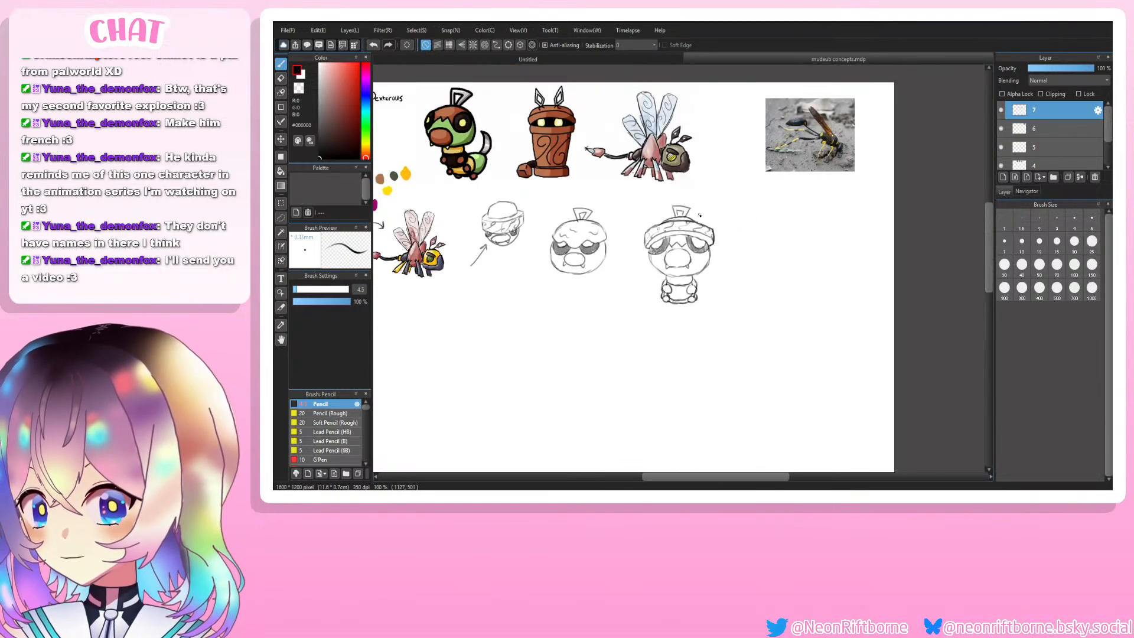
{"action": "scroll", "coordinate": [641, 290], "scroll_direction": "up", "scroll_amount": 2}
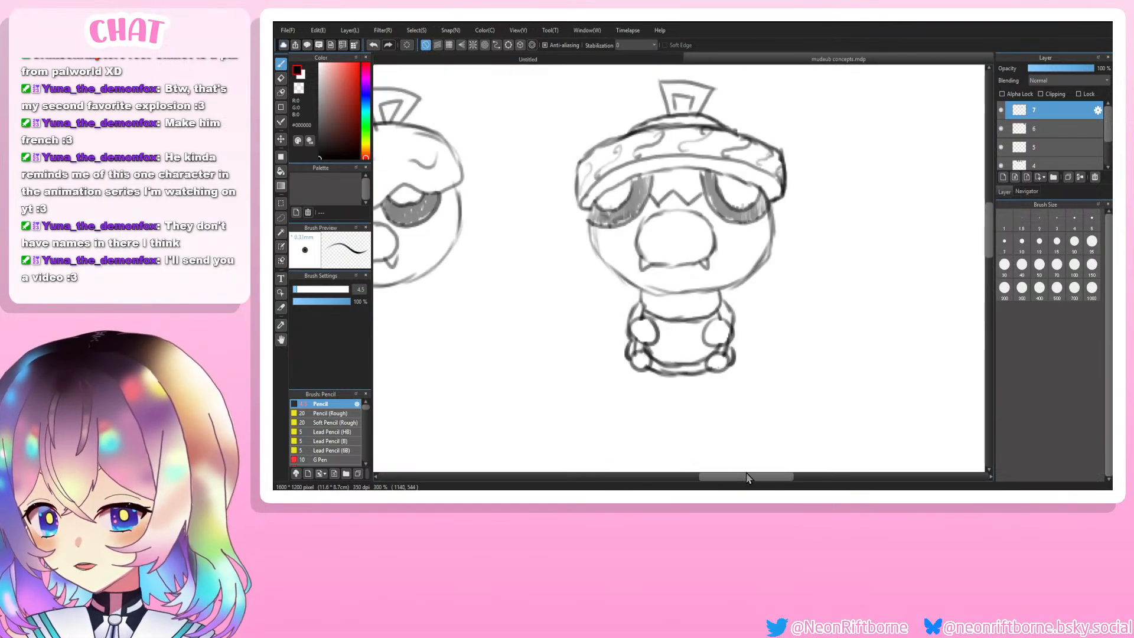
{"action": "left_click_drag", "start_coordinate": [746, 474], "coordinate": [789, 479]}
{"action": "scroll", "coordinate": [735, 443], "scroll_direction": "up", "scroll_amount": 1}
{"action": "left_click_drag", "start_coordinate": [988, 237], "coordinate": [990, 239]}
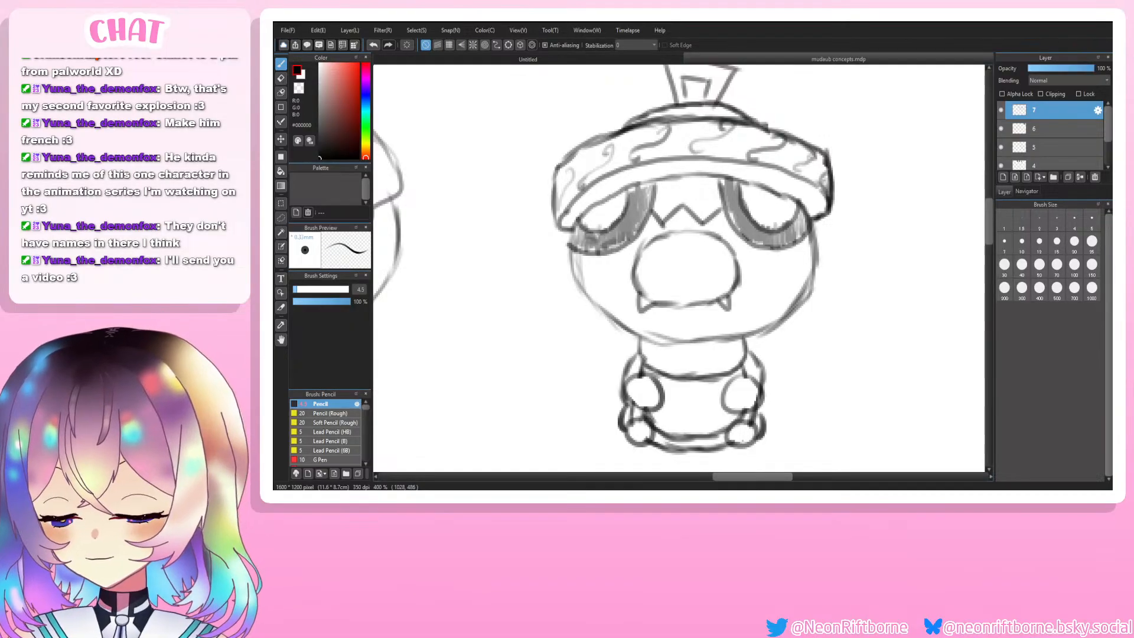
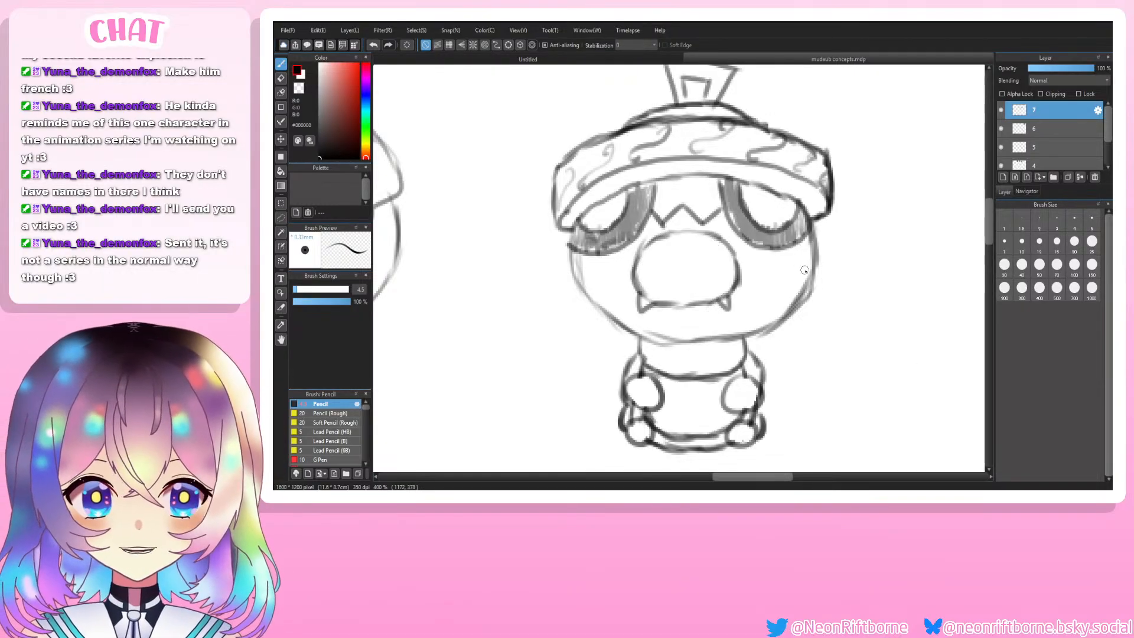
{"action": "key", "text": "e"}
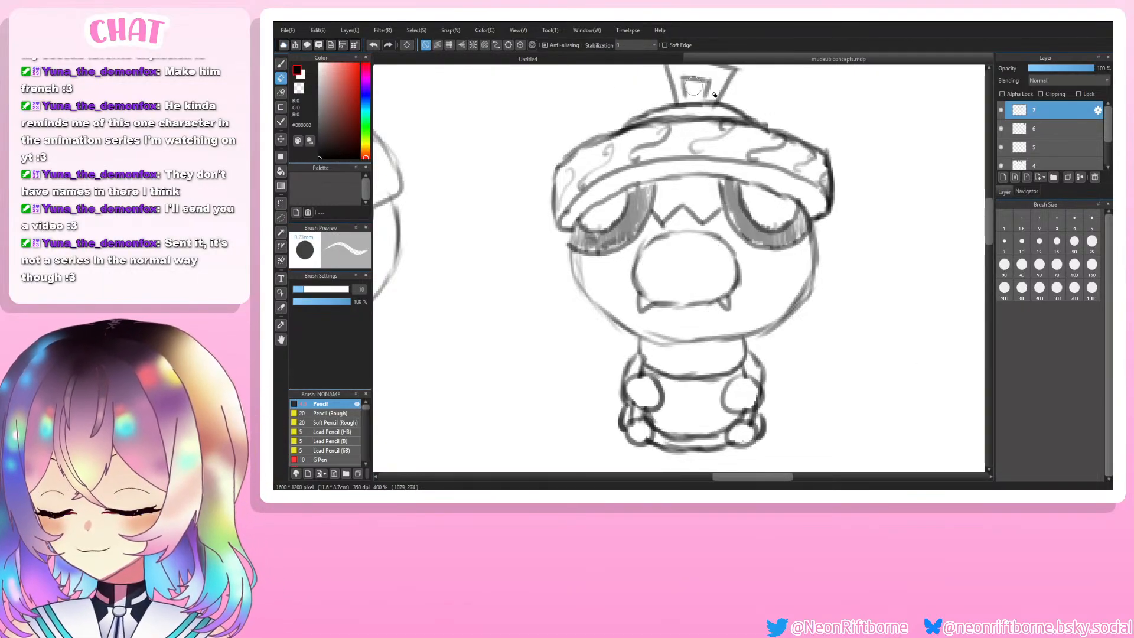
{"action": "left_click", "coordinate": [1004, 264]}
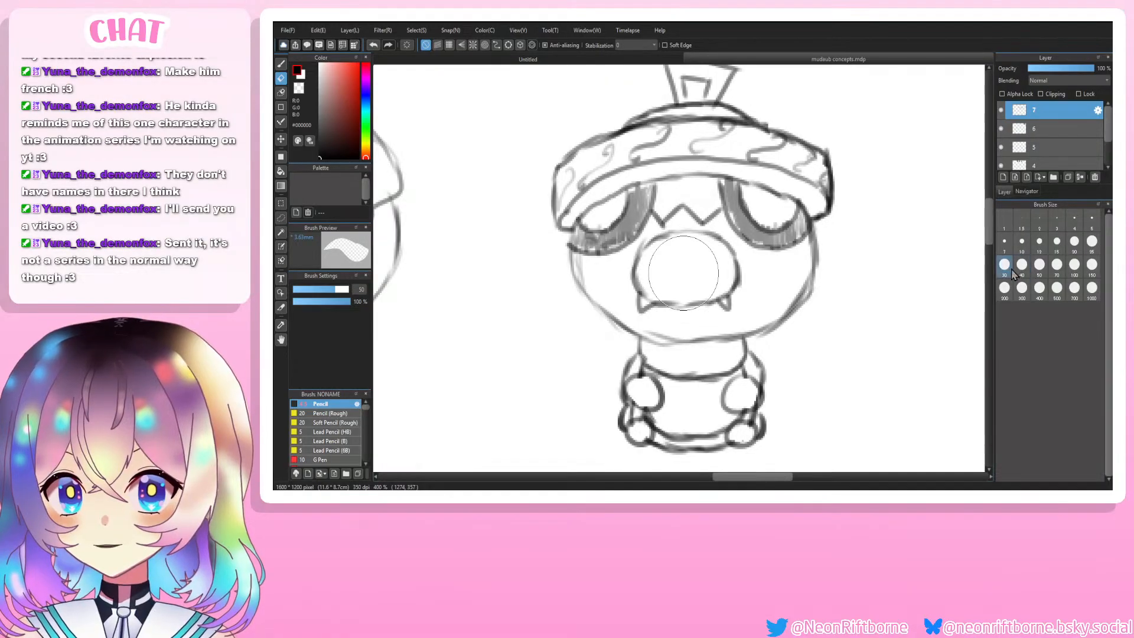
{"action": "mouse_move", "coordinate": [826, 182]}
{"action": "left_mouse_down"}
{"action": "mouse_move", "coordinate": [814, 152]}
{"action": "mouse_move", "coordinate": [807, 186]}
{"action": "mouse_move", "coordinate": [789, 157]}
{"action": "mouse_move", "coordinate": [782, 182]}
{"action": "mouse_move", "coordinate": [767, 133]}
{"action": "mouse_move", "coordinate": [758, 189]}
{"action": "mouse_move", "coordinate": [743, 132]}
{"action": "mouse_move", "coordinate": [732, 168]}
{"action": "mouse_move", "coordinate": [715, 145]}
{"action": "mouse_move", "coordinate": [725, 177]}
{"action": "mouse_move", "coordinate": [708, 144]}
{"action": "mouse_move", "coordinate": [694, 167]}
{"action": "mouse_move", "coordinate": [671, 171]}
{"action": "mouse_move", "coordinate": [665, 148]}
{"action": "mouse_move", "coordinate": [644, 184]}
{"action": "mouse_move", "coordinate": [626, 151]}
{"action": "mouse_move", "coordinate": [621, 174]}
{"action": "mouse_move", "coordinate": [587, 161]}
{"action": "mouse_move", "coordinate": [572, 202]}
{"action": "mouse_move", "coordinate": [542, 200]}
{"action": "mouse_move", "coordinate": [619, 115]}
{"action": "mouse_move", "coordinate": [727, 112]}
{"action": "mouse_move", "coordinate": [731, 79]}
{"action": "mouse_move", "coordinate": [703, 96]}
{"action": "left_mouse_up"}
{"action": "key", "text": "b"}
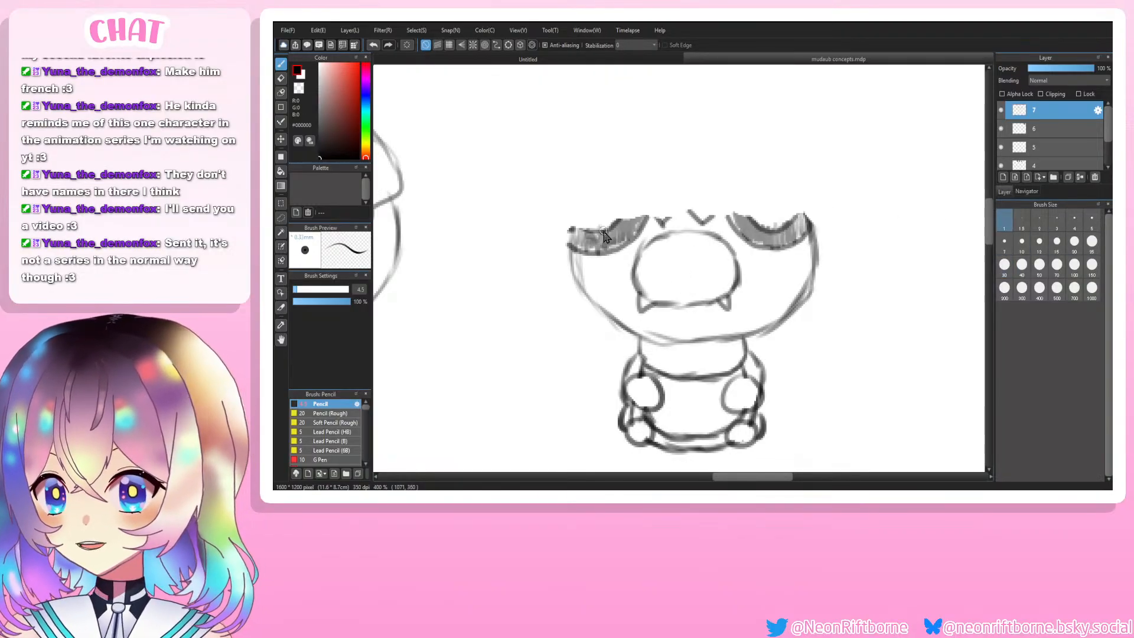
Step: Erase the remaining shaded eyes, the zigzag mark and the top of the muzzle, leaving the fanged mouth
{"action": "left_click_drag", "start_coordinate": [581, 227], "coordinate": [649, 207]}
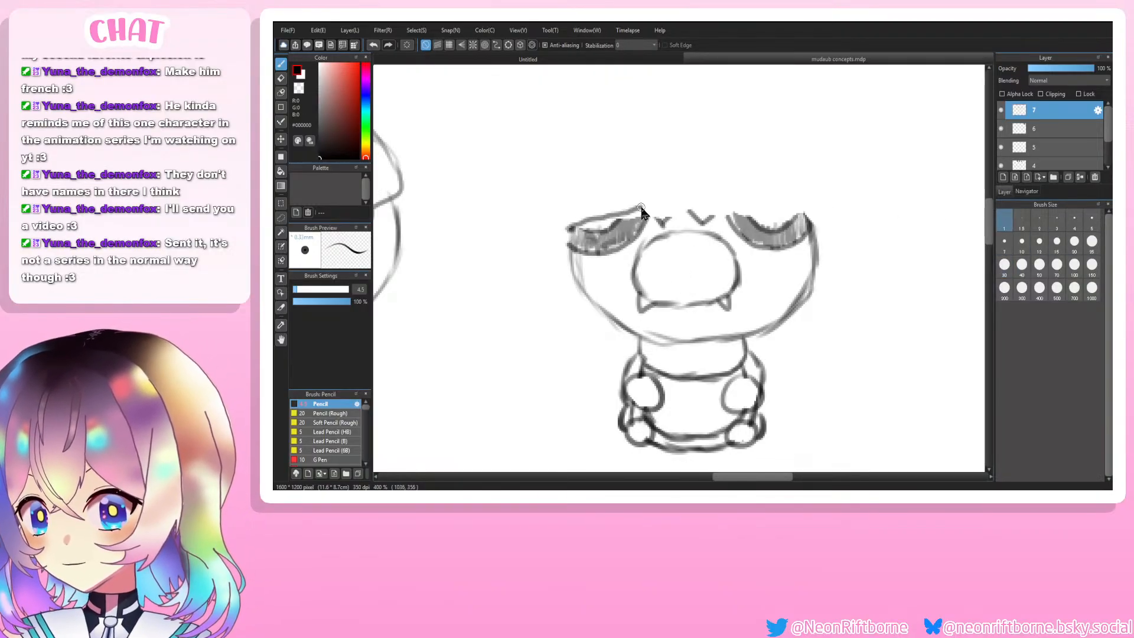
{"action": "key", "text": "ctrl+z"}
{"action": "key", "text": "e"}
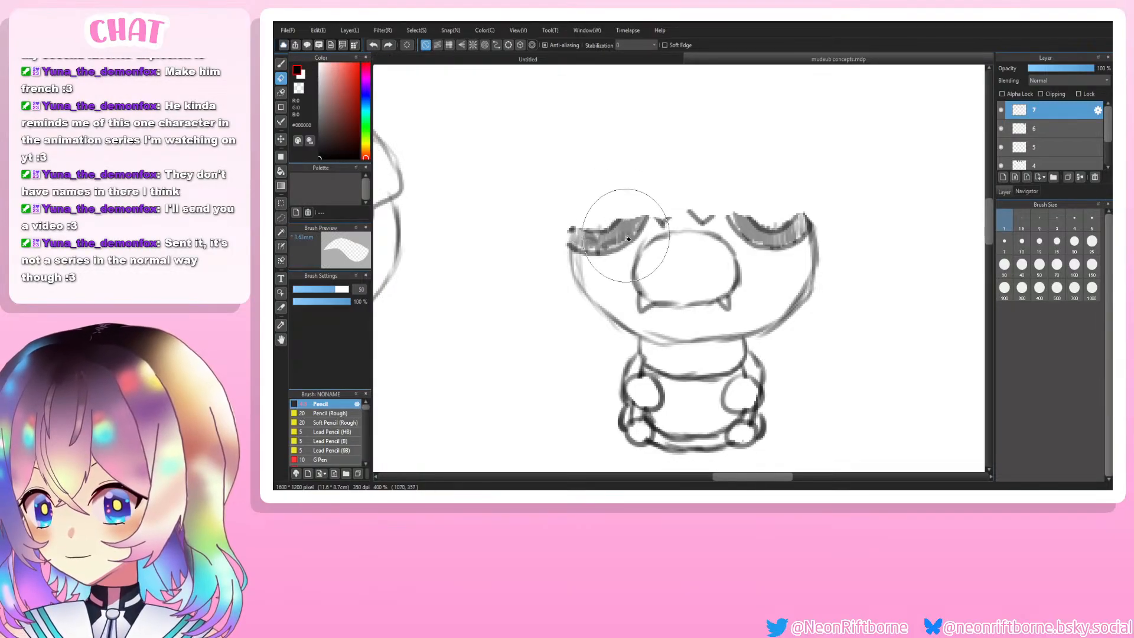
{"action": "mouse_move", "coordinate": [613, 241]}
{"action": "left_mouse_down"}
{"action": "mouse_move", "coordinate": [593, 218]}
{"action": "mouse_move", "coordinate": [588, 240]}
{"action": "left_mouse_up"}
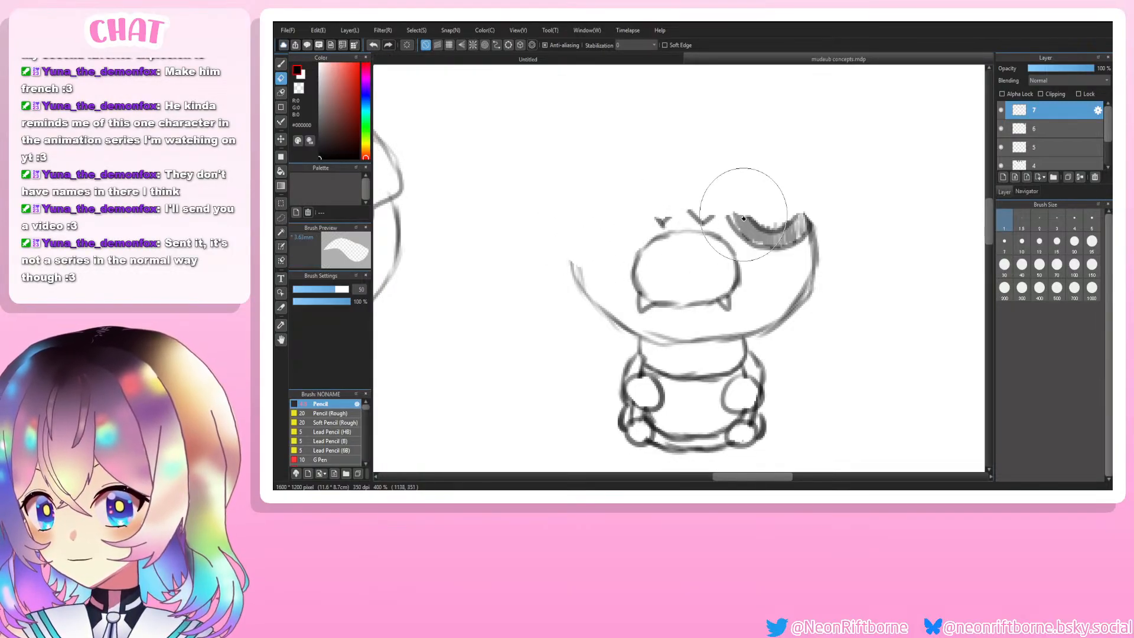
{"action": "left_click_drag", "start_coordinate": [757, 192], "coordinate": [790, 207]}
{"action": "key", "text": "b"}
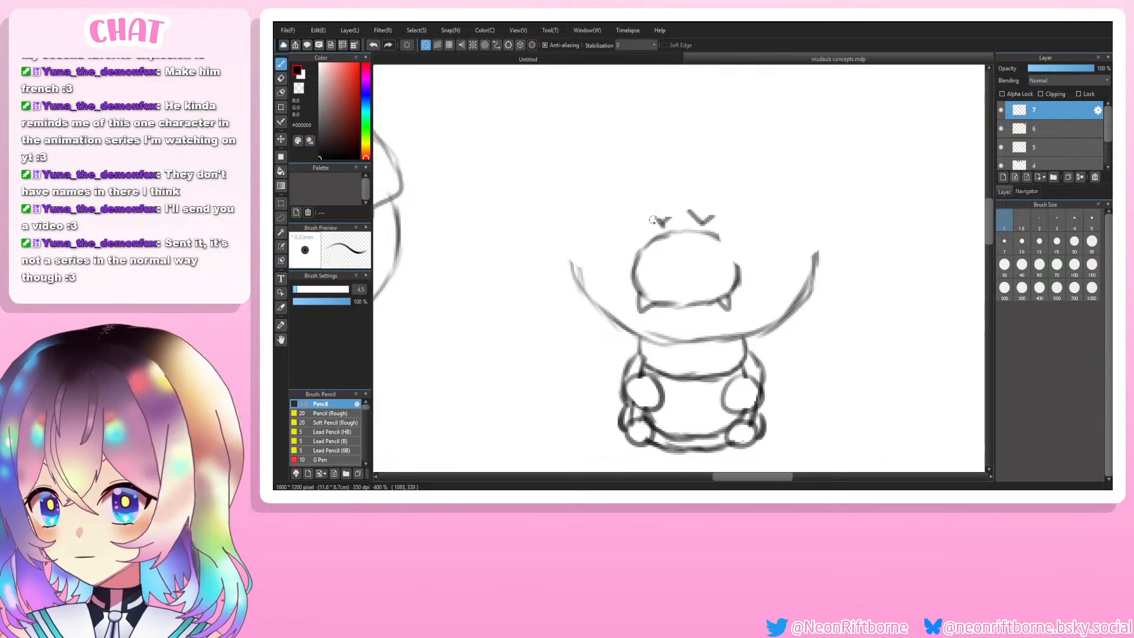
{"action": "key", "text": "e"}
{"action": "mouse_move", "coordinate": [686, 203]}
{"action": "left_mouse_down"}
{"action": "mouse_move", "coordinate": [709, 203]}
{"action": "mouse_move", "coordinate": [689, 241]}
{"action": "left_mouse_up"}
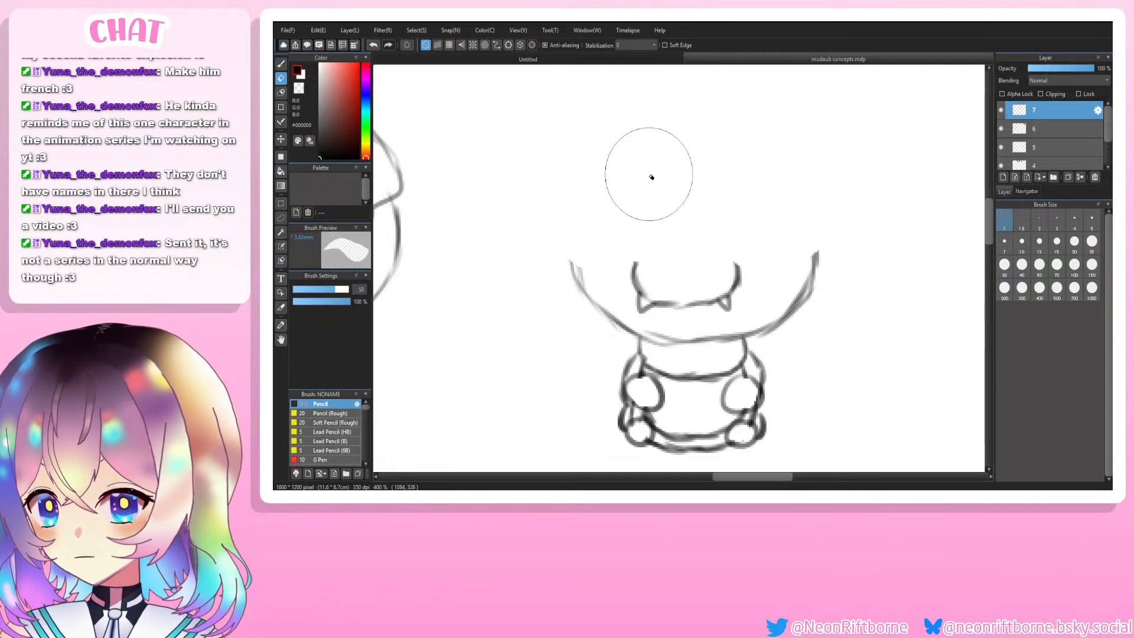
Step: Draw a wide upward-arching rim line across the open top of the third head
{"action": "key", "text": "b"}
{"action": "mouse_move", "coordinate": [567, 231]}
{"action": "left_mouse_down"}
{"action": "mouse_move", "coordinate": [637, 240]}
{"action": "mouse_move", "coordinate": [806, 228]}
{"action": "left_mouse_up"}
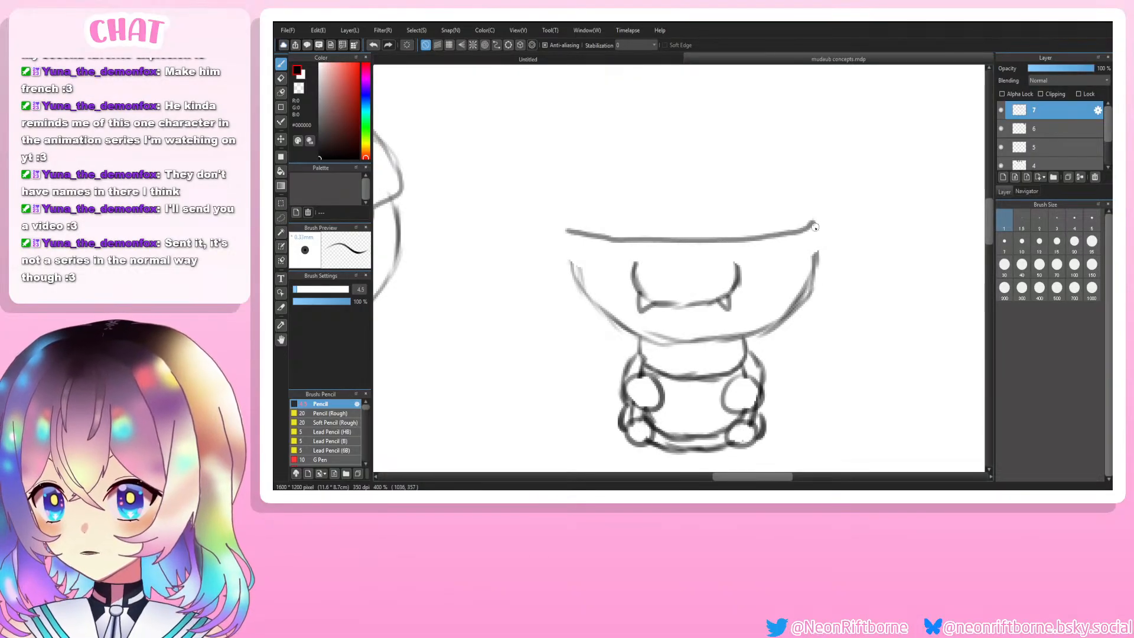
{"action": "key", "text": "e"}
{"action": "key", "text": "ctrl+z"}
{"action": "key", "text": "b"}
{"action": "mouse_move", "coordinate": [571, 225]}
{"action": "left_mouse_down"}
{"action": "mouse_move", "coordinate": [659, 210]}
{"action": "mouse_move", "coordinate": [827, 226]}
{"action": "left_mouse_up"}
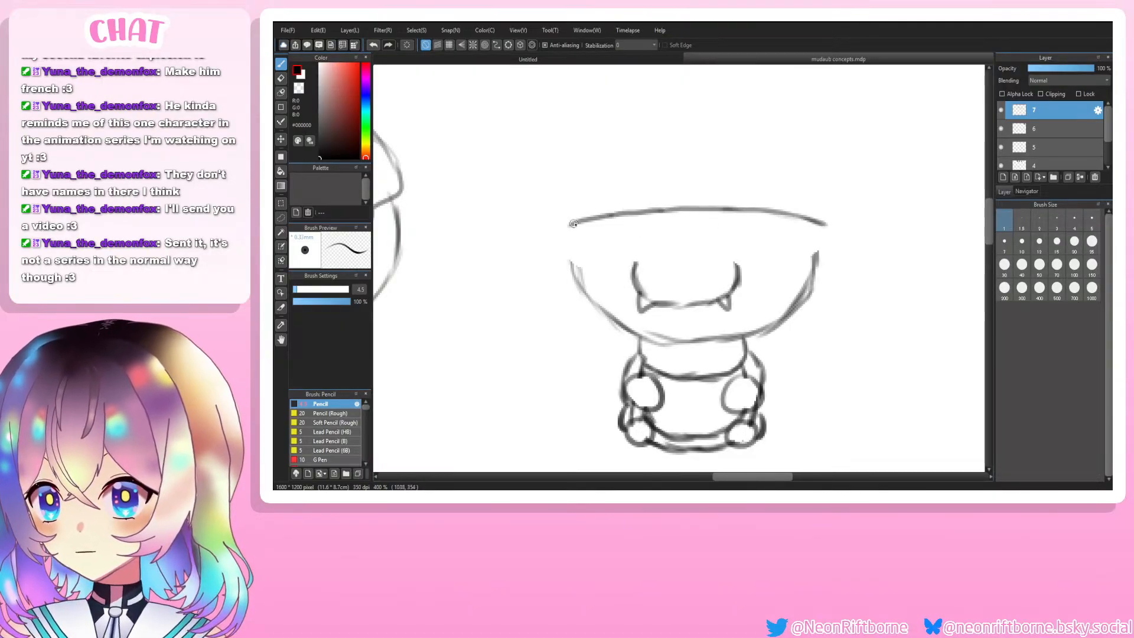
Step: Extend the left outline of the head up to the rim line, redoing the stroke until it joins smoothly
{"action": "mouse_move", "coordinate": [566, 224]}
{"action": "left_mouse_down"}
{"action": "mouse_move", "coordinate": [581, 288]}
{"action": "mouse_move", "coordinate": [577, 269]}
{"action": "left_mouse_up"}
{"action": "key", "text": "ctrl+z"}
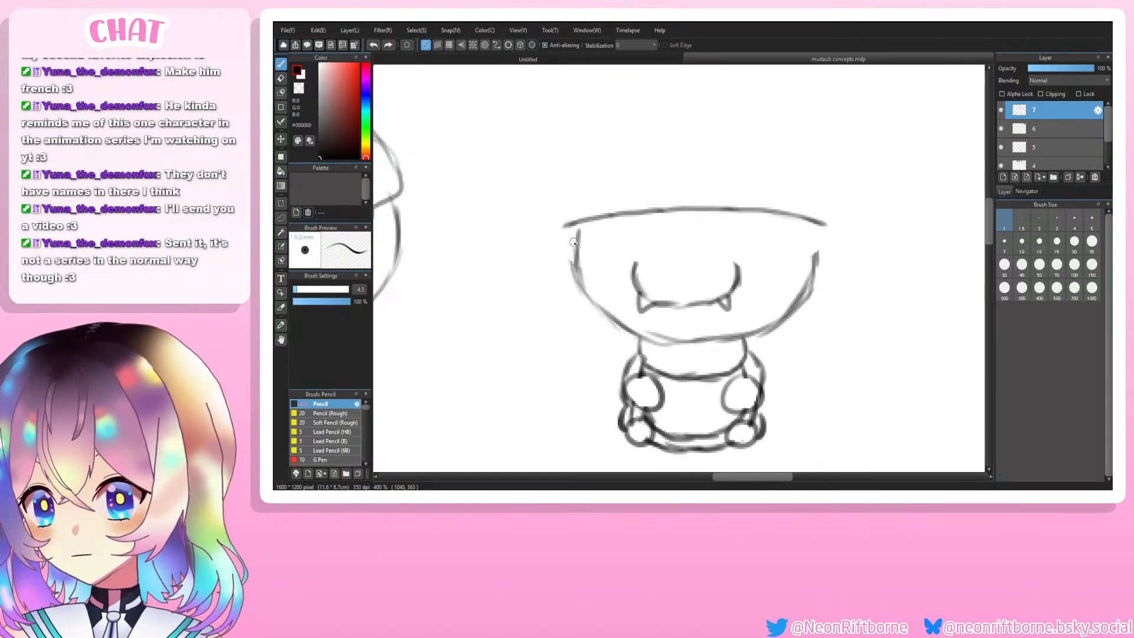
{"action": "key", "text": "ctrl+z"}
{"action": "key", "text": "ctrl+z"}
{"action": "left_click_drag", "start_coordinate": [573, 230], "coordinate": [573, 272]}
{"action": "key", "text": "ctrl+z"}
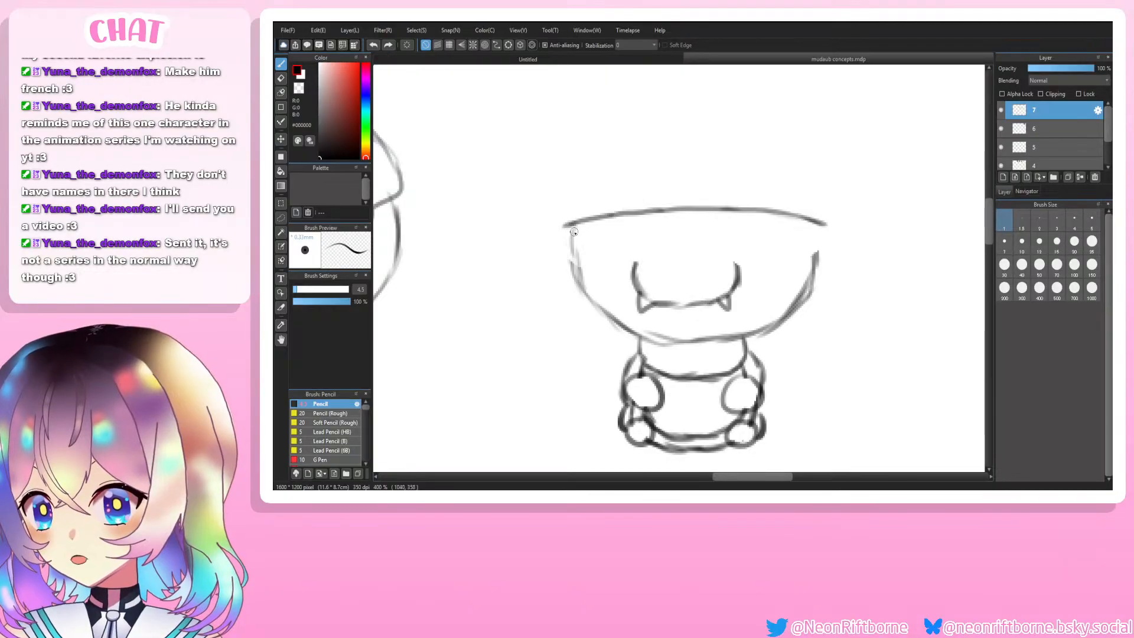
{"action": "left_click_drag", "start_coordinate": [573, 231], "coordinate": [585, 283]}
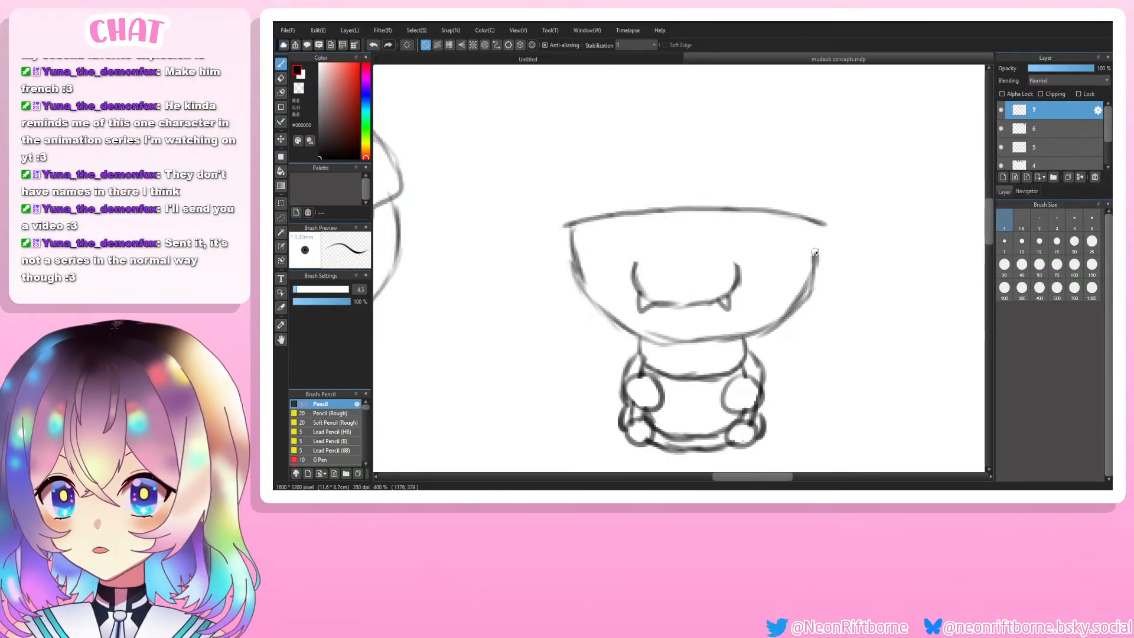
Step: Extend the right head outline to the rim, round off both rim ends and draw a short line rising from the left end
{"action": "mouse_move", "coordinate": [815, 252]}
{"action": "left_mouse_down"}
{"action": "mouse_move", "coordinate": [815, 227]}
{"action": "mouse_move", "coordinate": [833, 235]}
{"action": "mouse_move", "coordinate": [807, 244]}
{"action": "left_mouse_up"}
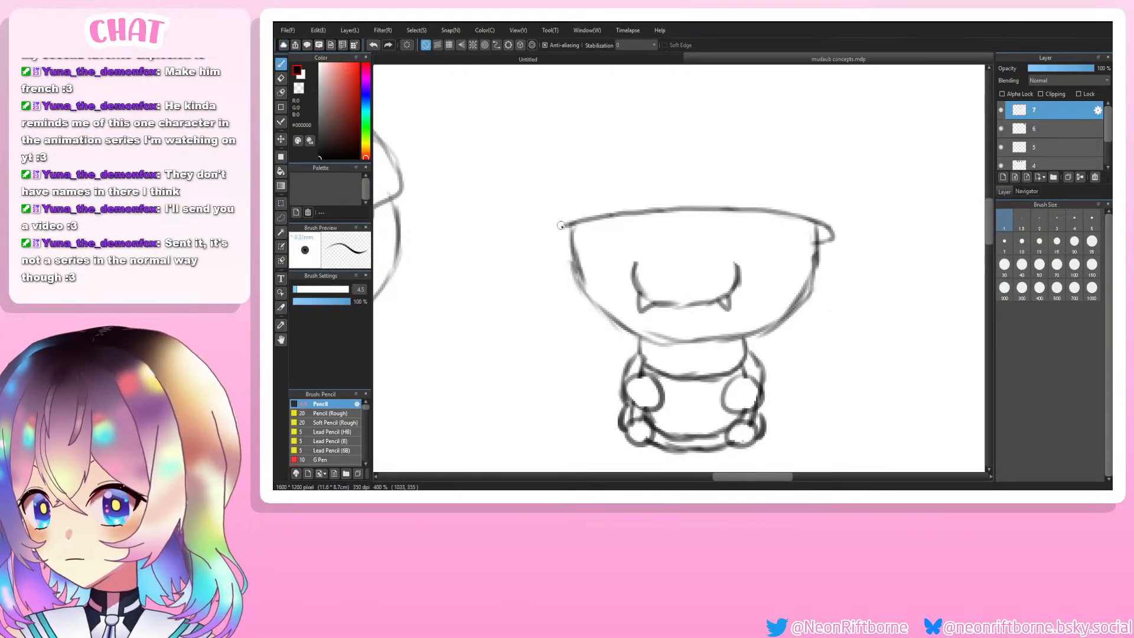
{"action": "mouse_move", "coordinate": [567, 225]}
{"action": "left_mouse_down"}
{"action": "mouse_move", "coordinate": [557, 237]}
{"action": "mouse_move", "coordinate": [572, 244]}
{"action": "mouse_move", "coordinate": [554, 215]}
{"action": "mouse_move", "coordinate": [556, 179]}
{"action": "left_mouse_up"}
{"action": "key", "text": "ctrl+z"}
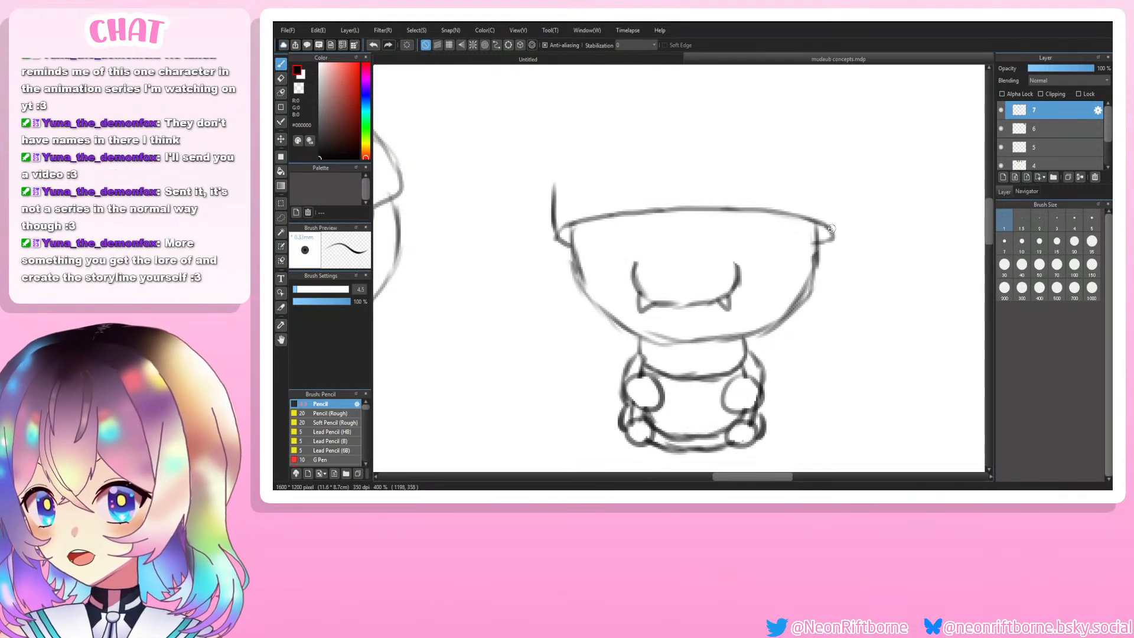
Step: Set the pencil to size 5 and erase the head outline inside both rim ends with a size 7 eraser
{"action": "key", "text": "e"}
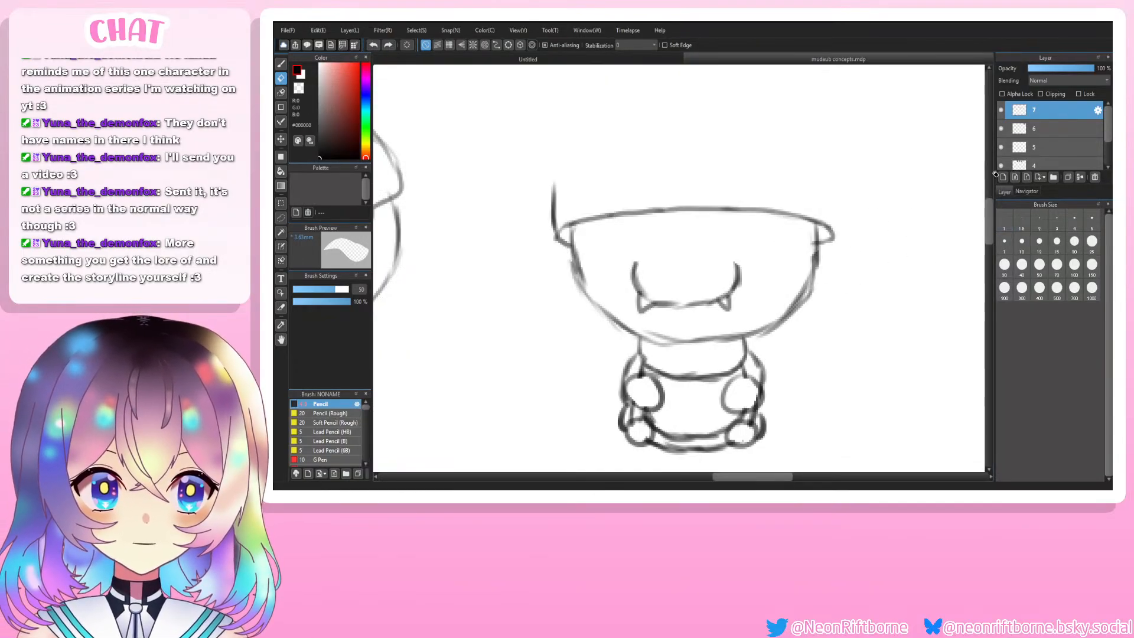
{"action": "key", "text": "b"}
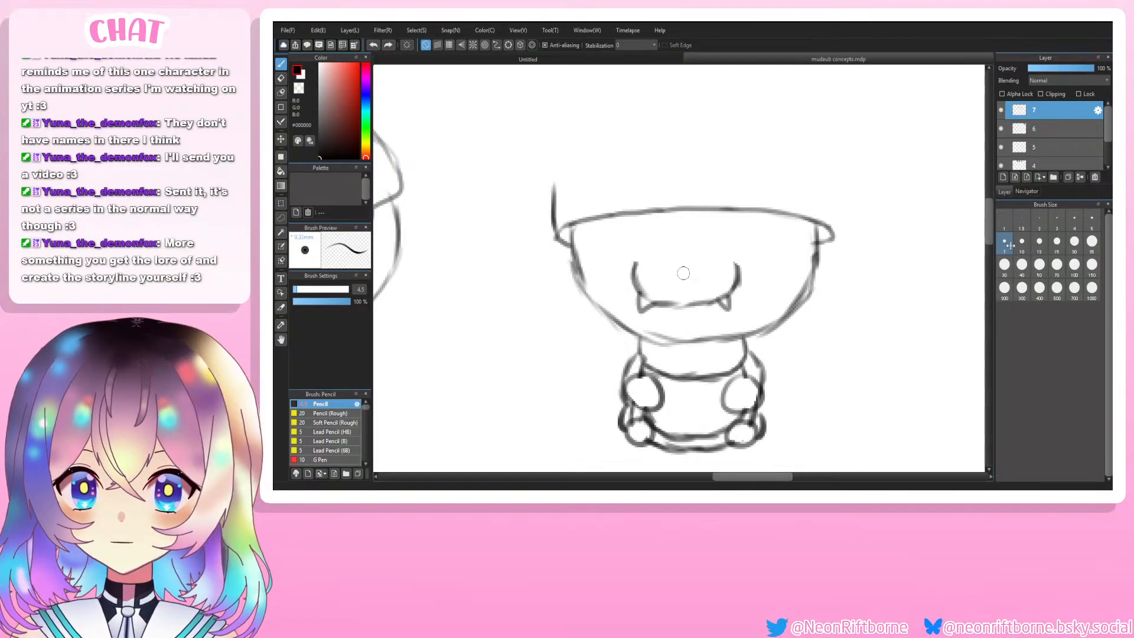
{"action": "left_click_drag", "start_coordinate": [811, 229], "coordinate": [814, 236]}
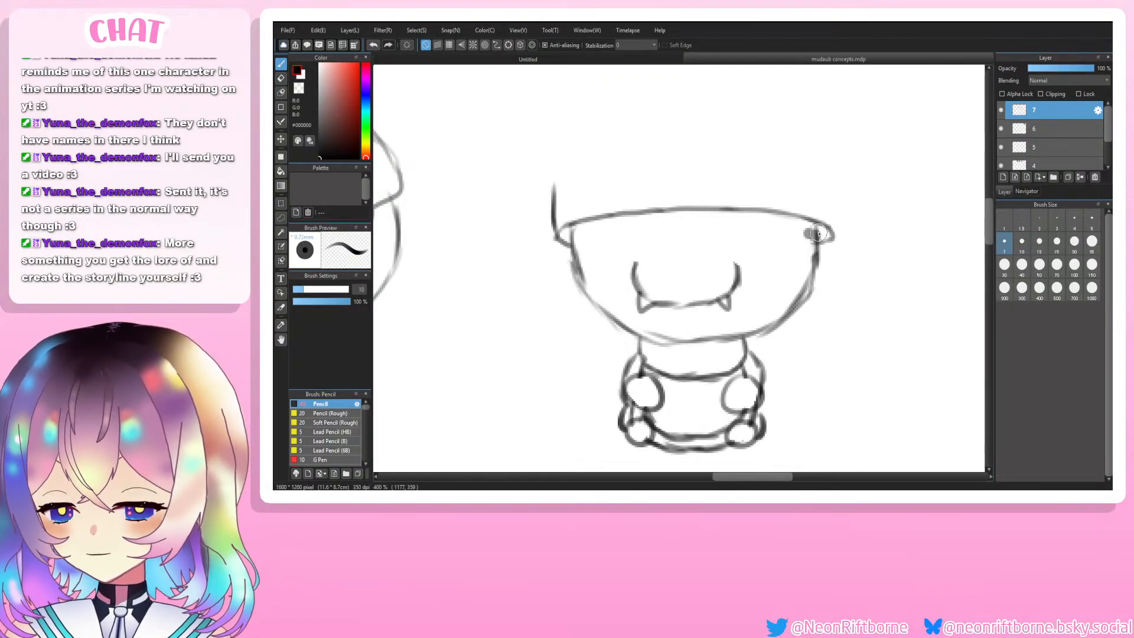
{"action": "left_click", "coordinate": [1060, 240]}
{"action": "key", "text": "ctrl+z"}
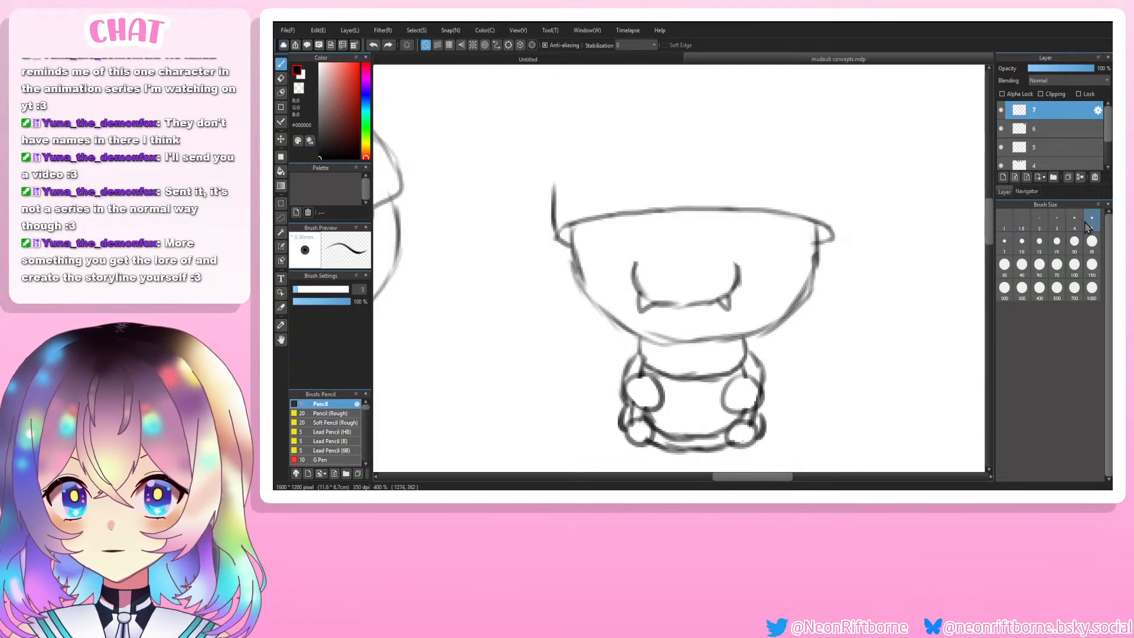
{"action": "key", "text": "e"}
{"action": "left_click", "coordinate": [1005, 243]}
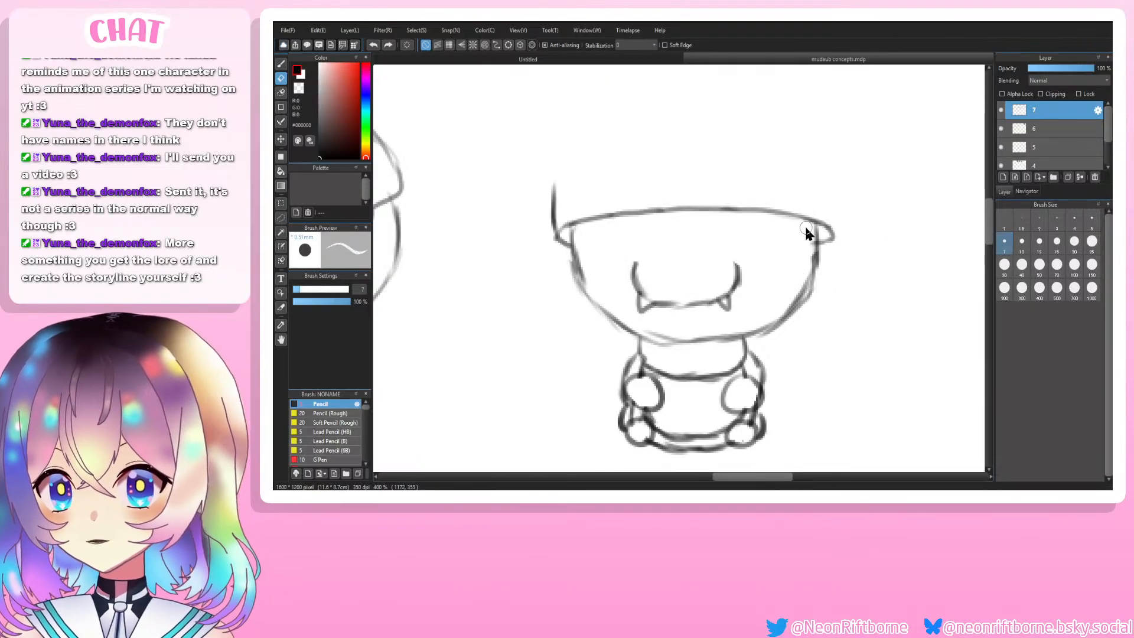
{"action": "left_click_drag", "start_coordinate": [811, 228], "coordinate": [817, 235]}
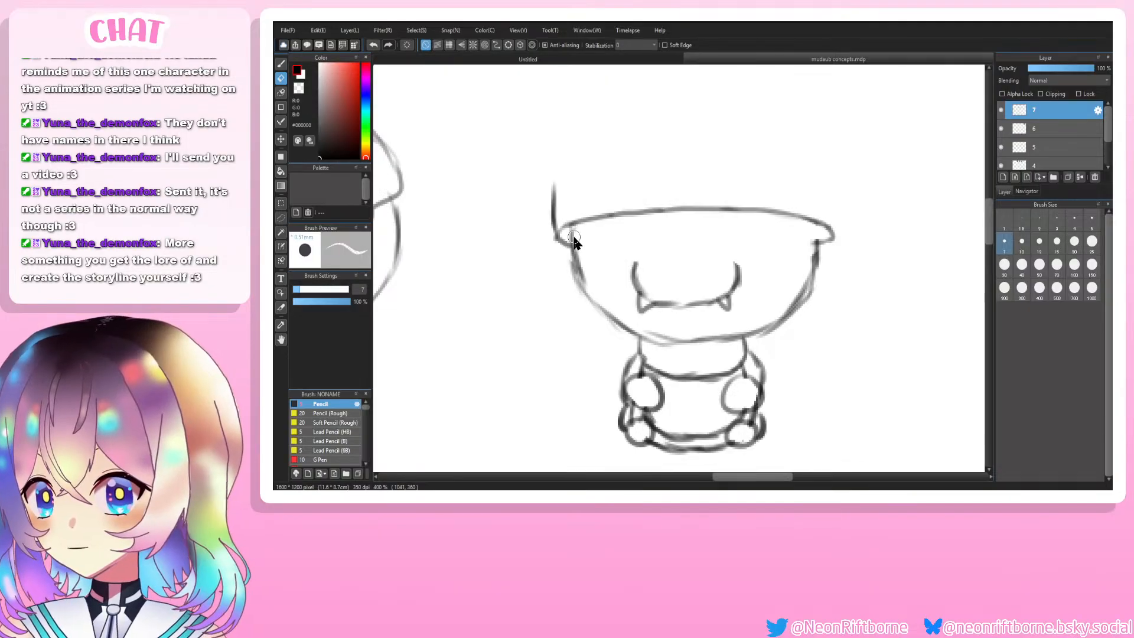
Step: Draw a second upward-arching line just below the rim line, running parallel to it across the third head
{"action": "key", "text": "b"}
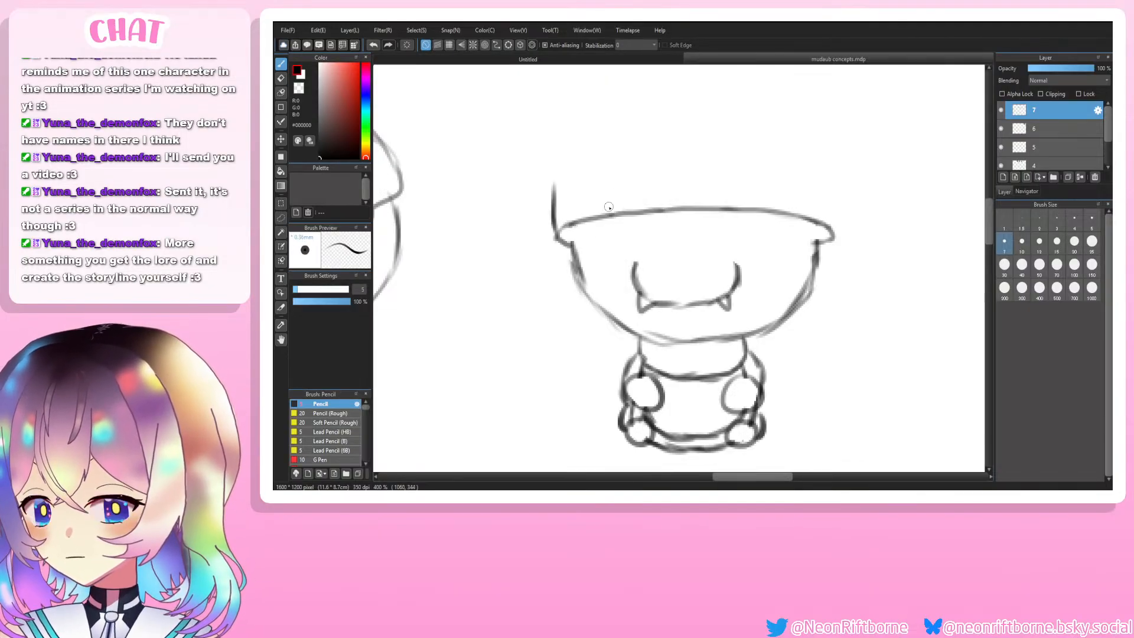
{"action": "mouse_move", "coordinate": [570, 245]}
{"action": "left_mouse_down"}
{"action": "mouse_move", "coordinate": [657, 225]}
{"action": "mouse_move", "coordinate": [633, 227]}
{"action": "mouse_move", "coordinate": [656, 225]}
{"action": "left_mouse_up"}
{"action": "key", "text": "ctrl+z"}
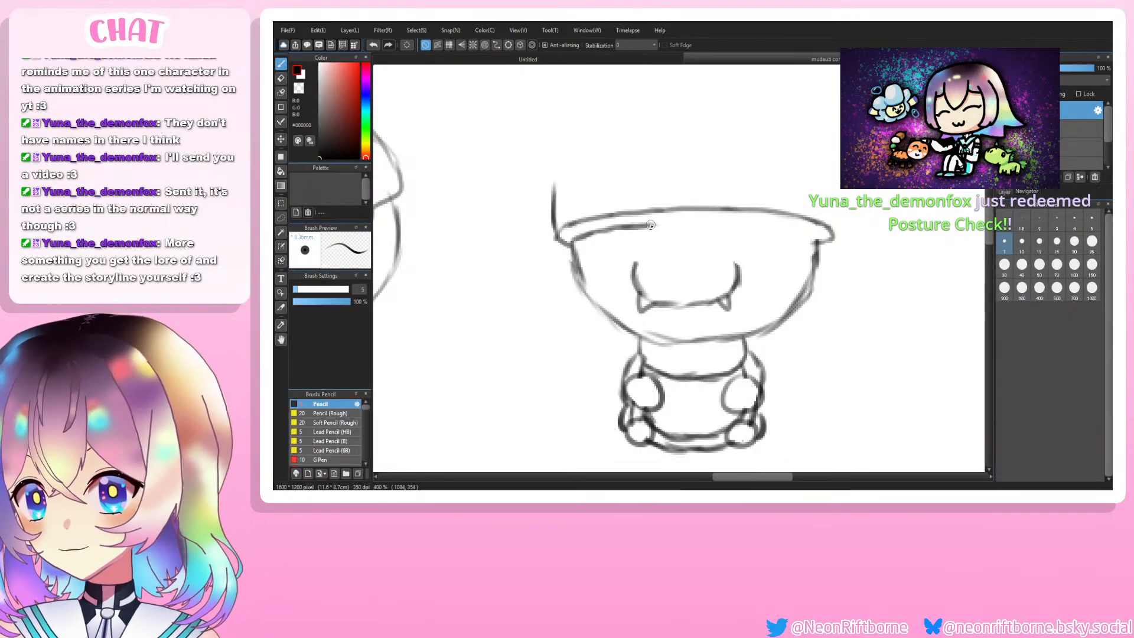
{"action": "left_click_drag", "start_coordinate": [653, 229], "coordinate": [680, 226]}
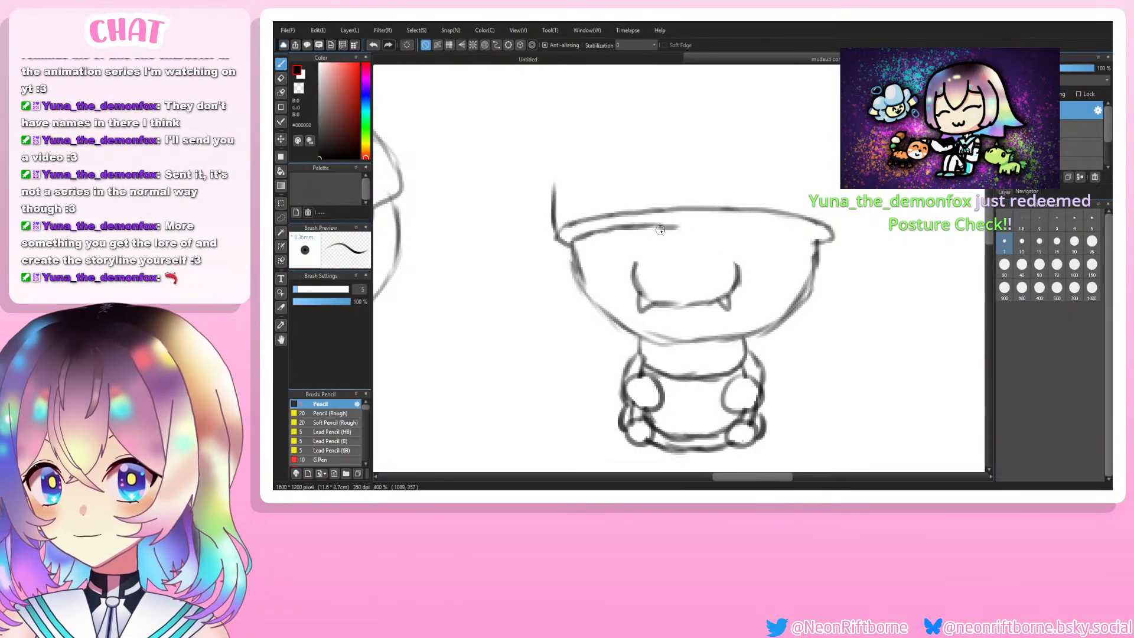
{"action": "key", "text": "ctrl+z"}
{"action": "key", "text": "ctrl+z"}
{"action": "key", "text": "ctrl+z"}
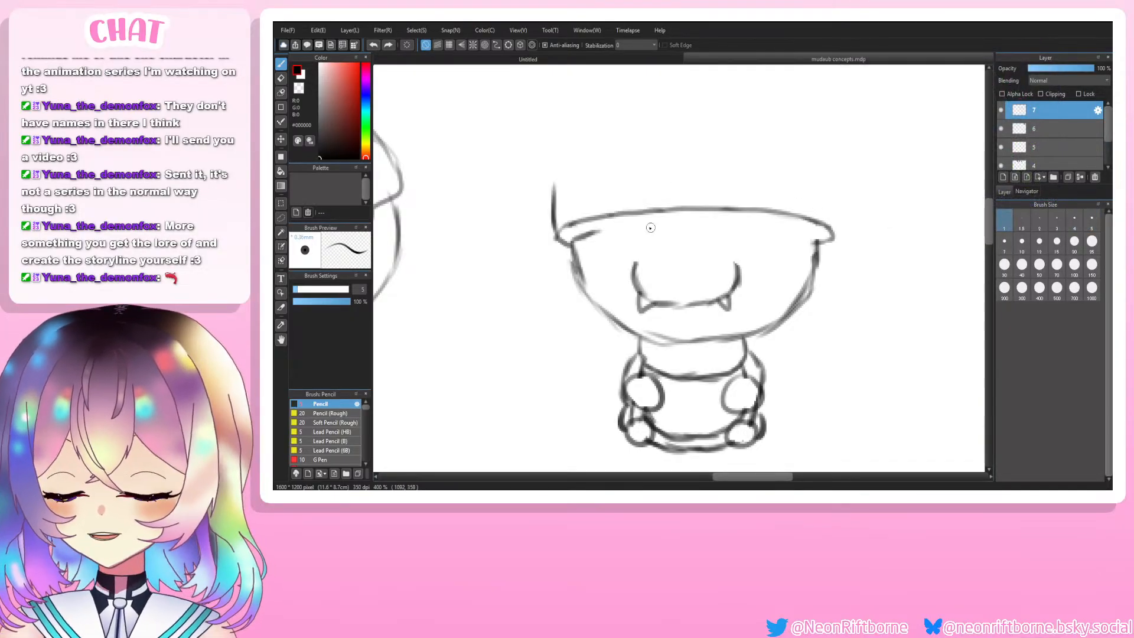
{"action": "mouse_move", "coordinate": [597, 232]}
{"action": "left_mouse_down"}
{"action": "mouse_move", "coordinate": [742, 224]}
{"action": "mouse_move", "coordinate": [725, 224]}
{"action": "mouse_move", "coordinate": [807, 234]}
{"action": "mouse_move", "coordinate": [795, 232]}
{"action": "left_mouse_up"}
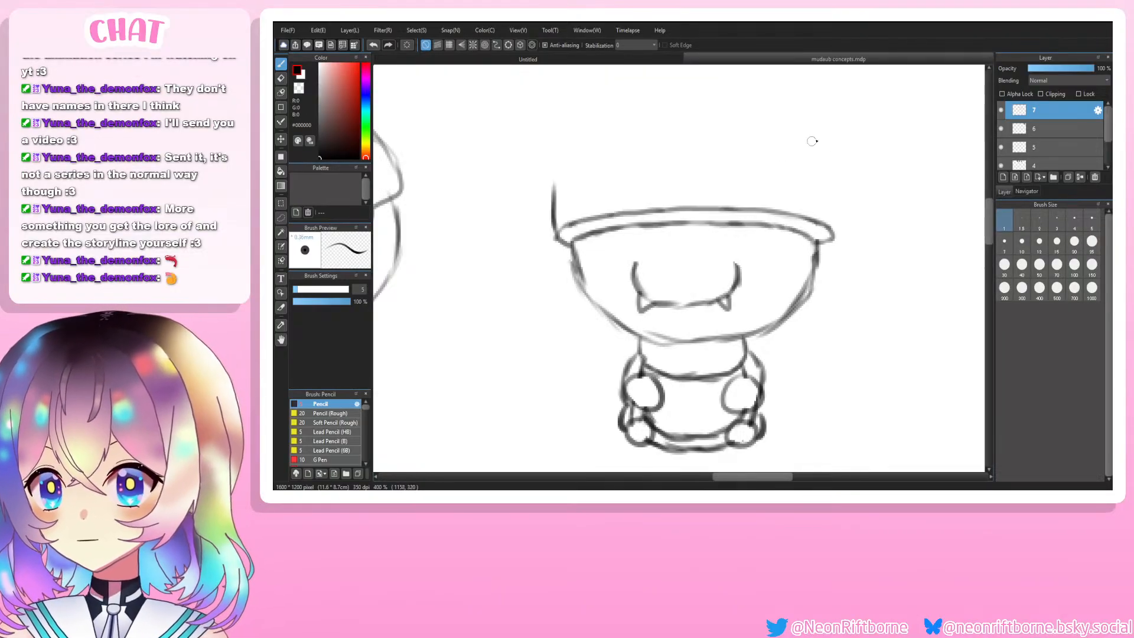
Step: Draw a short vertical side rising from each rim end and join them with an arched top edge to form the hat band
{"action": "mouse_move", "coordinate": [833, 236]}
{"action": "left_mouse_down"}
{"action": "mouse_move", "coordinate": [835, 176]}
{"action": "mouse_move", "coordinate": [835, 189]}
{"action": "left_mouse_up"}
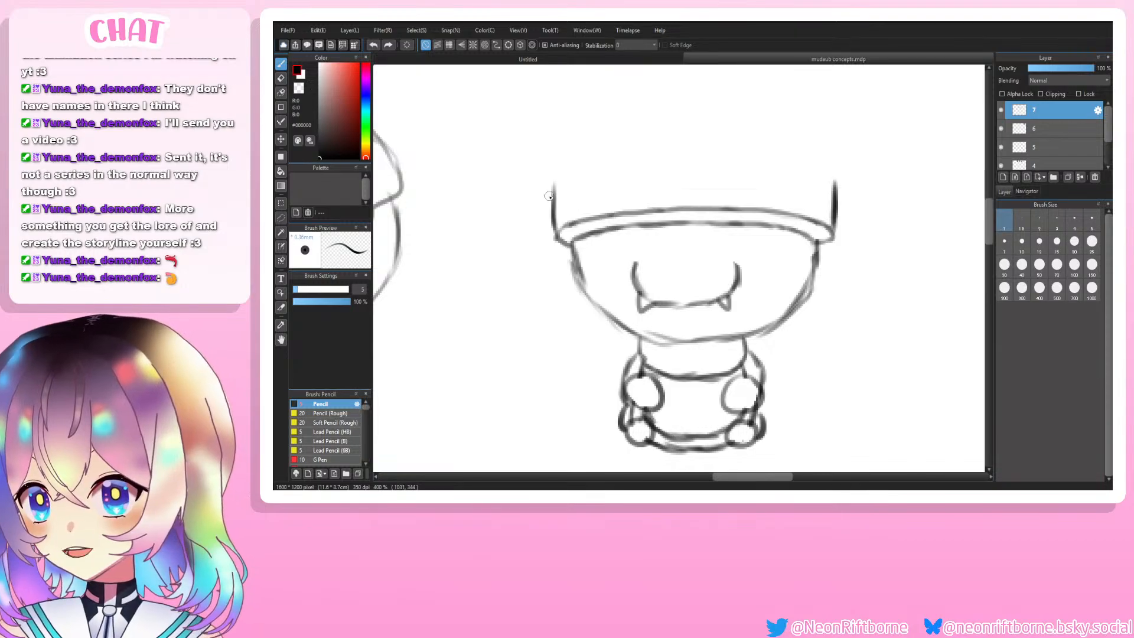
{"action": "left_click_drag", "start_coordinate": [556, 215], "coordinate": [552, 190]}
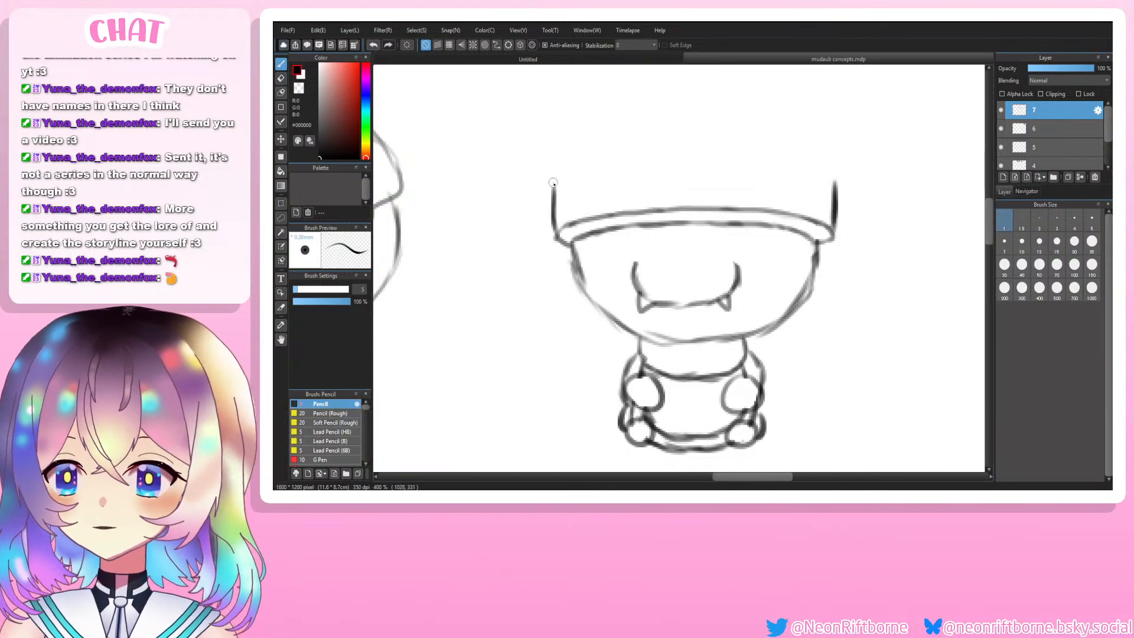
{"action": "mouse_move", "coordinate": [553, 183]}
{"action": "left_mouse_down"}
{"action": "mouse_move", "coordinate": [632, 168]}
{"action": "mouse_move", "coordinate": [619, 166]}
{"action": "mouse_move", "coordinate": [661, 167]}
{"action": "left_mouse_up"}
{"action": "key", "text": "ctrl+z"}
{"action": "key", "text": "ctrl+z"}
{"action": "mouse_move", "coordinate": [611, 169]}
{"action": "left_mouse_down"}
{"action": "mouse_move", "coordinate": [744, 165]}
{"action": "mouse_move", "coordinate": [684, 165]}
{"action": "mouse_move", "coordinate": [735, 162]}
{"action": "mouse_move", "coordinate": [723, 162]}
{"action": "mouse_move", "coordinate": [835, 188]}
{"action": "left_mouse_up"}
{"action": "key", "text": "ctrl+z"}
{"action": "key", "text": "ctrl+z"}
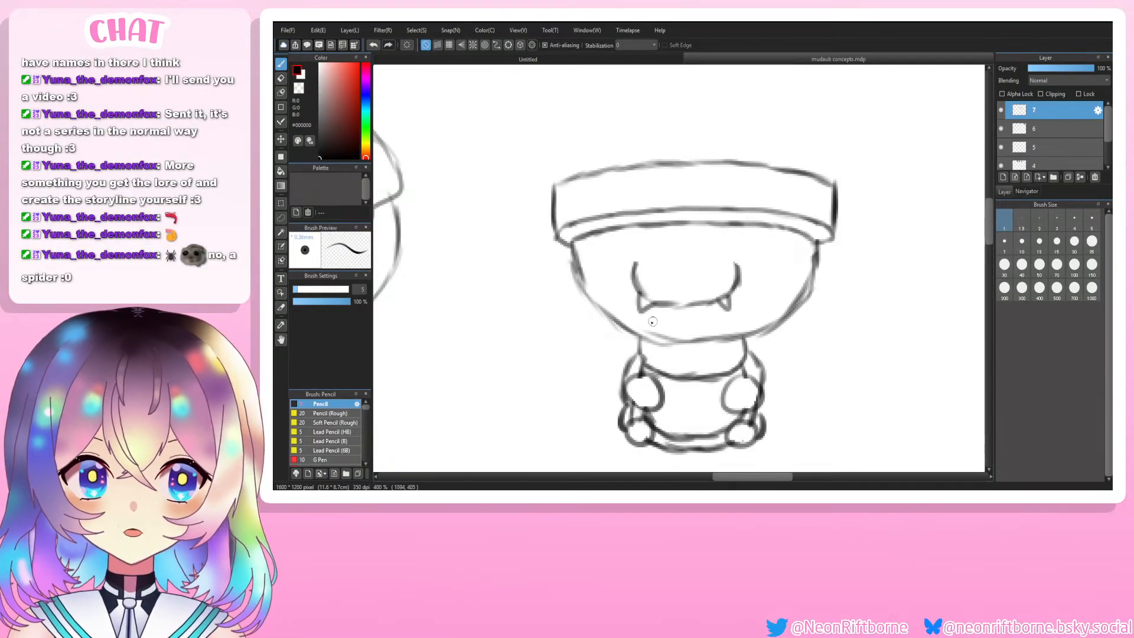
Step: Erase the old curved mouth and its two fangs from the third head
{"action": "mouse_move", "coordinate": [633, 269]}
{"action": "left_mouse_down"}
{"action": "mouse_move", "coordinate": [634, 240]}
{"action": "mouse_move", "coordinate": [647, 255]}
{"action": "mouse_move", "coordinate": [681, 243]}
{"action": "mouse_move", "coordinate": [660, 246]}
{"action": "mouse_move", "coordinate": [706, 255]}
{"action": "mouse_move", "coordinate": [703, 245]}
{"action": "mouse_move", "coordinate": [740, 262]}
{"action": "mouse_move", "coordinate": [727, 244]}
{"action": "mouse_move", "coordinate": [738, 274]}
{"action": "mouse_move", "coordinate": [674, 301]}
{"action": "mouse_move", "coordinate": [735, 259]}
{"action": "mouse_move", "coordinate": [744, 296]}
{"action": "mouse_move", "coordinate": [731, 303]}
{"action": "mouse_move", "coordinate": [731, 256]}
{"action": "mouse_move", "coordinate": [725, 309]}
{"action": "mouse_move", "coordinate": [710, 244]}
{"action": "mouse_move", "coordinate": [649, 251]}
{"action": "mouse_move", "coordinate": [634, 270]}
{"action": "mouse_move", "coordinate": [639, 302]}
{"action": "mouse_move", "coordinate": [689, 306]}
{"action": "left_mouse_up"}
{"action": "key", "text": "e"}
{"action": "key", "text": "b"}
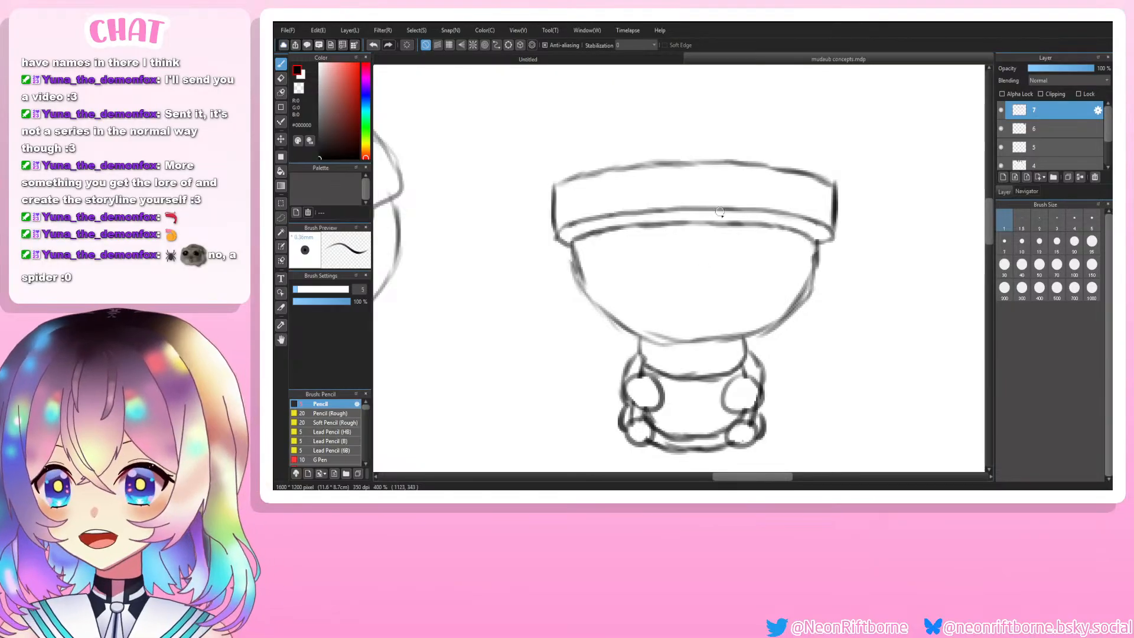
Step: Draw two large half-round eye outlines hanging from the hat's lower edge, redoing strokes until both curves look right
{"action": "mouse_move", "coordinate": [645, 227]}
{"action": "left_mouse_down"}
{"action": "mouse_move", "coordinate": [628, 269]}
{"action": "mouse_move", "coordinate": [580, 271]}
{"action": "left_mouse_up"}
{"action": "key", "text": "ctrl+z"}
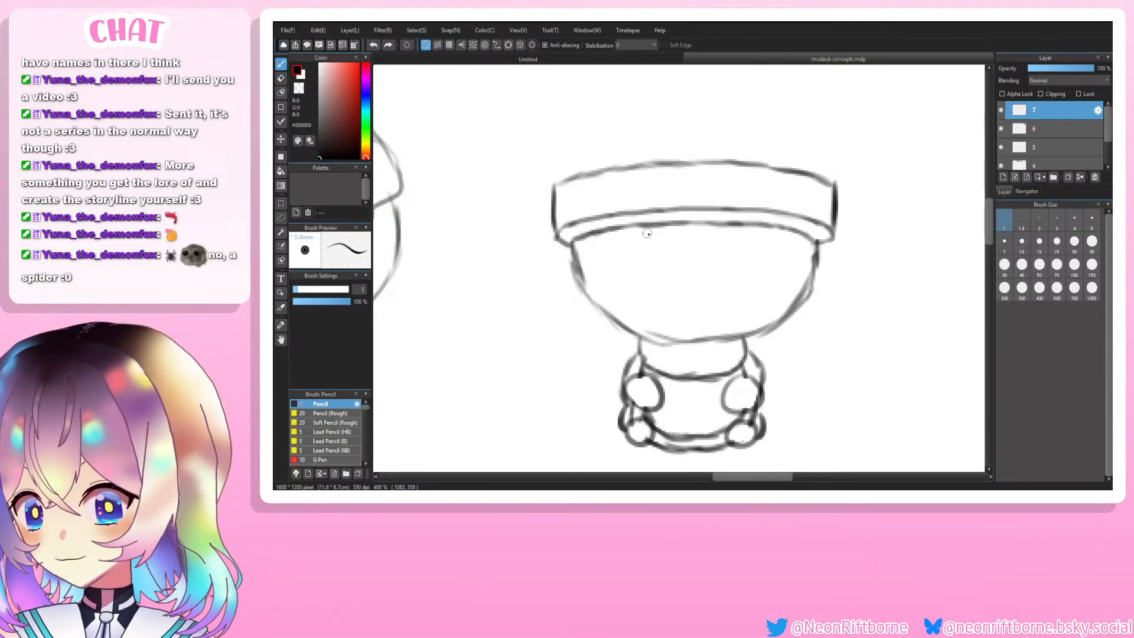
{"action": "mouse_move", "coordinate": [656, 227]}
{"action": "left_mouse_down"}
{"action": "mouse_move", "coordinate": [628, 270]}
{"action": "mouse_move", "coordinate": [580, 281]}
{"action": "mouse_move", "coordinate": [576, 263]}
{"action": "mouse_move", "coordinate": [602, 283]}
{"action": "mouse_move", "coordinate": [623, 280]}
{"action": "mouse_move", "coordinate": [652, 228]}
{"action": "left_mouse_up"}
{"action": "key", "text": "ctrl+z"}
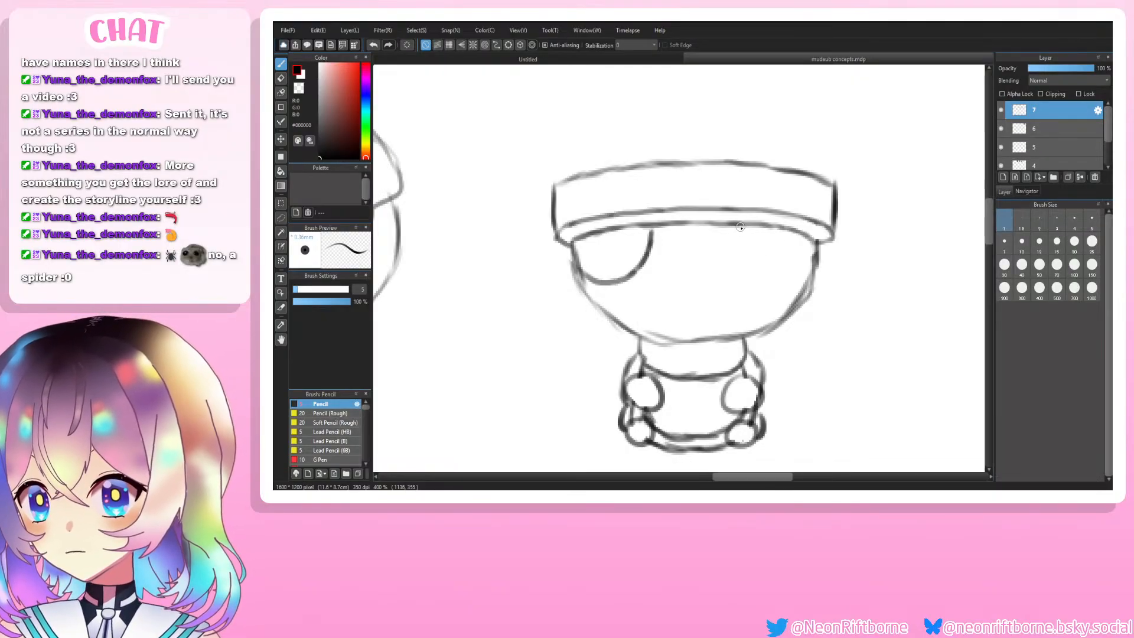
{"action": "mouse_move", "coordinate": [736, 227]}
{"action": "left_mouse_down"}
{"action": "mouse_move", "coordinate": [766, 276]}
{"action": "mouse_move", "coordinate": [805, 267]}
{"action": "mouse_move", "coordinate": [786, 272]}
{"action": "mouse_move", "coordinate": [817, 252]}
{"action": "left_mouse_up"}
{"action": "key", "text": "ctrl+z"}
{"action": "key", "text": "ctrl+z"}
{"action": "key", "text": "ctrl+z"}
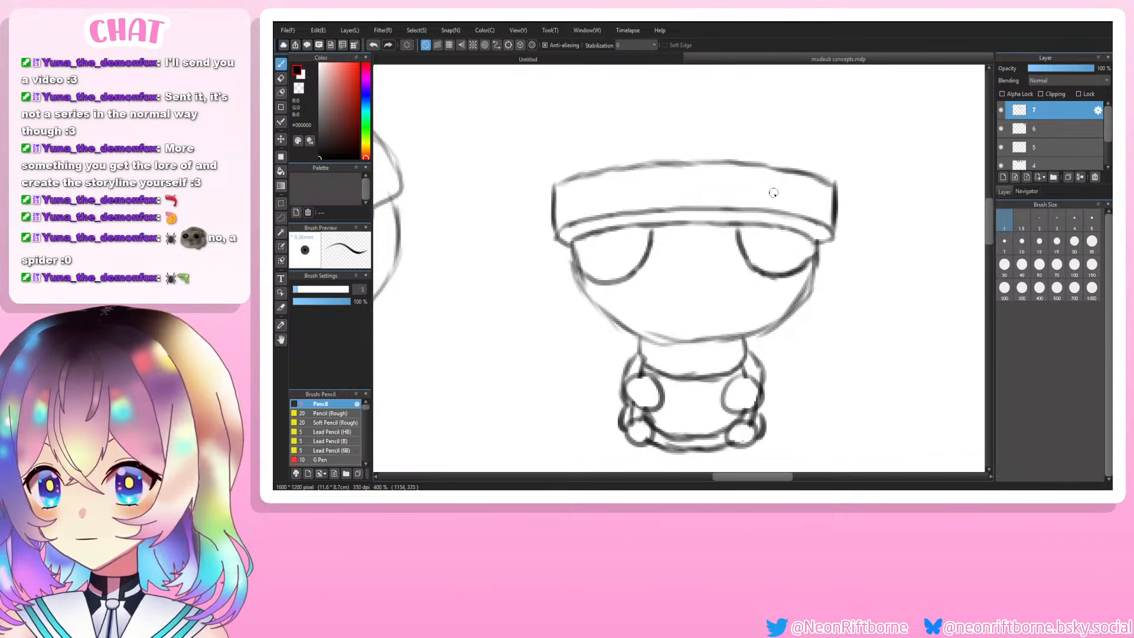
Step: Draw a large oval snout between the eyes and add a small pointed fang at each end of its underside
{"action": "mouse_move", "coordinate": [737, 269]}
{"action": "left_mouse_down"}
{"action": "mouse_move", "coordinate": [680, 258]}
{"action": "mouse_move", "coordinate": [695, 260]}
{"action": "mouse_move", "coordinate": [658, 268]}
{"action": "mouse_move", "coordinate": [682, 260]}
{"action": "mouse_move", "coordinate": [645, 282]}
{"action": "mouse_move", "coordinate": [662, 267]}
{"action": "mouse_move", "coordinate": [641, 305]}
{"action": "mouse_move", "coordinate": [701, 324]}
{"action": "mouse_move", "coordinate": [663, 317]}
{"action": "mouse_move", "coordinate": [730, 315]}
{"action": "mouse_move", "coordinate": [714, 324]}
{"action": "mouse_move", "coordinate": [697, 326]}
{"action": "mouse_move", "coordinate": [733, 309]}
{"action": "mouse_move", "coordinate": [716, 322]}
{"action": "mouse_move", "coordinate": [739, 282]}
{"action": "mouse_move", "coordinate": [741, 295]}
{"action": "mouse_move", "coordinate": [725, 266]}
{"action": "left_mouse_up"}
{"action": "key", "text": "ctrl+z"}
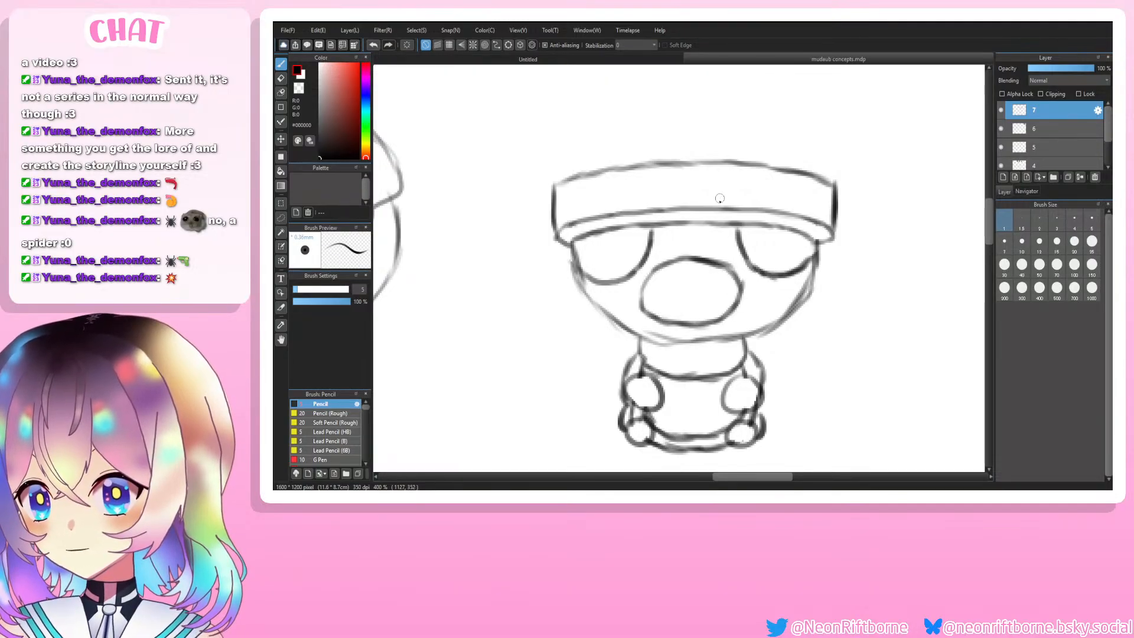
{"action": "mouse_move", "coordinate": [647, 314]}
{"action": "left_mouse_down"}
{"action": "mouse_move", "coordinate": [648, 326]}
{"action": "mouse_move", "coordinate": [730, 317]}
{"action": "left_mouse_up"}
{"action": "key", "text": "ctrl+z"}
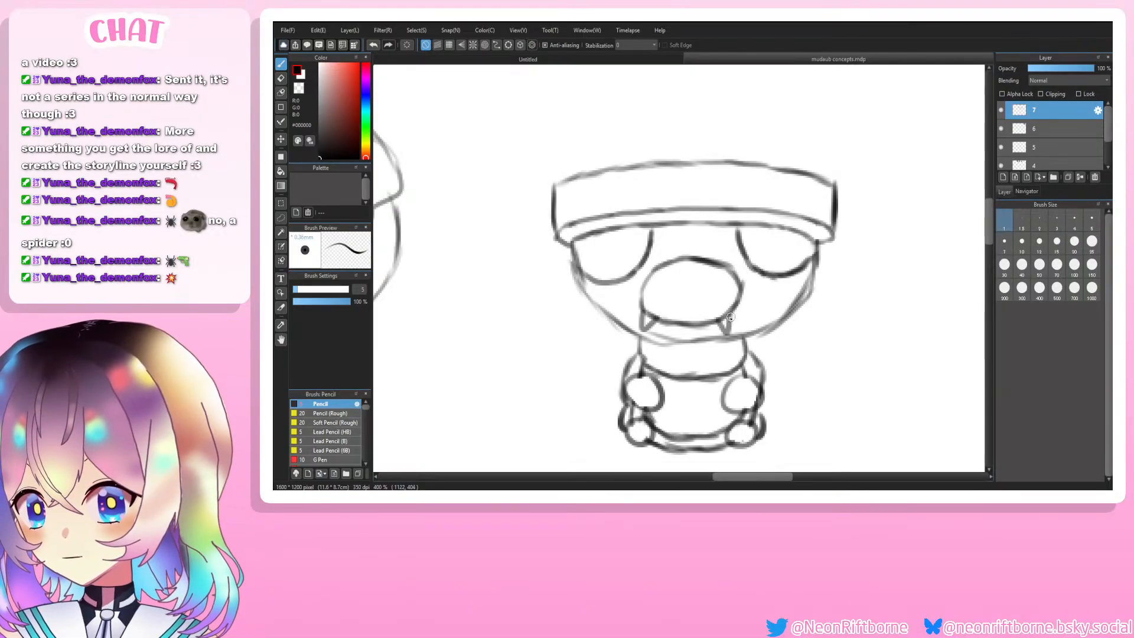
Step: Draw a smaller U-shaped pupil inside each eye, hanging from the hat edge and redone until the pair matches
{"action": "mouse_move", "coordinate": [765, 228]}
{"action": "left_mouse_down"}
{"action": "mouse_move", "coordinate": [780, 253]}
{"action": "mouse_move", "coordinate": [795, 246]}
{"action": "mouse_move", "coordinate": [769, 252]}
{"action": "mouse_move", "coordinate": [790, 252]}
{"action": "mouse_move", "coordinate": [799, 235]}
{"action": "mouse_move", "coordinate": [761, 251]}
{"action": "mouse_move", "coordinate": [778, 259]}
{"action": "mouse_move", "coordinate": [794, 234]}
{"action": "mouse_move", "coordinate": [769, 245]}
{"action": "mouse_move", "coordinate": [782, 260]}
{"action": "mouse_move", "coordinate": [799, 236]}
{"action": "mouse_move", "coordinate": [762, 227]}
{"action": "left_mouse_up"}
{"action": "key", "text": "ctrl+z"}
{"action": "key", "text": "ctrl+z"}
{"action": "key", "text": "ctrl+z"}
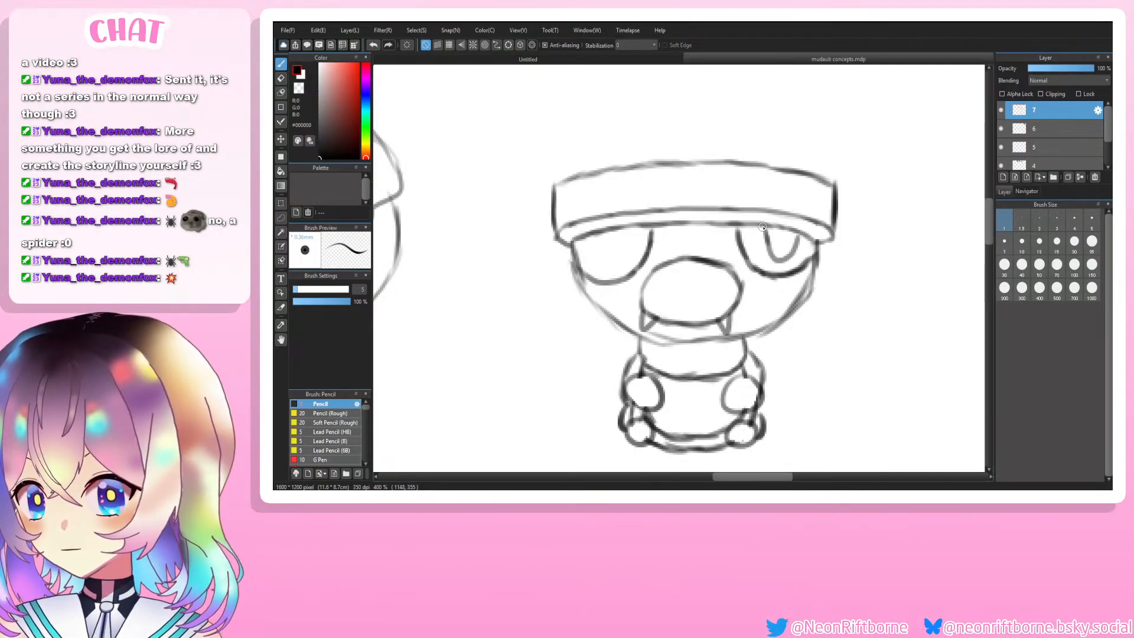
{"action": "mouse_move", "coordinate": [618, 232]}
{"action": "left_mouse_down"}
{"action": "mouse_move", "coordinate": [607, 256]}
{"action": "mouse_move", "coordinate": [581, 239]}
{"action": "mouse_move", "coordinate": [606, 263]}
{"action": "mouse_move", "coordinate": [621, 230]}
{"action": "mouse_move", "coordinate": [616, 253]}
{"action": "mouse_move", "coordinate": [584, 241]}
{"action": "mouse_move", "coordinate": [615, 260]}
{"action": "mouse_move", "coordinate": [622, 232]}
{"action": "left_mouse_up"}
{"action": "key", "text": "ctrl+z"}
{"action": "key", "text": "ctrl+z"}
{"action": "key", "text": "ctrl+z"}
{"action": "key", "text": "ctrl+z"}
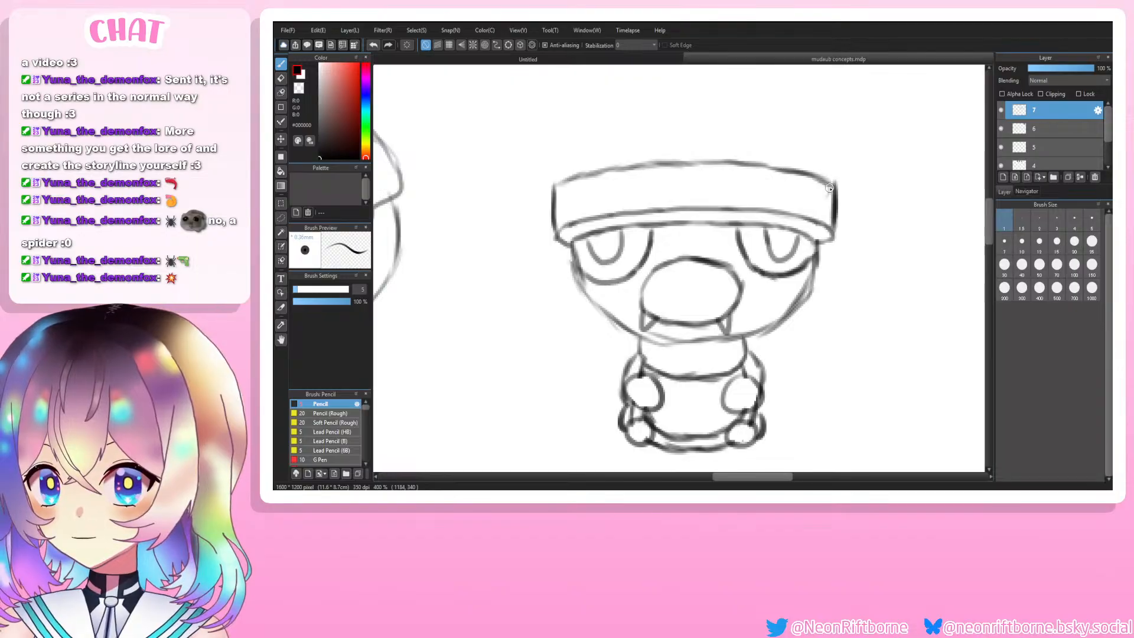
Step: Decorate the hat band with a row of S-shaped swirls and draw a rounded dome above it
{"action": "mouse_move", "coordinate": [830, 188]}
{"action": "left_mouse_down"}
{"action": "mouse_move", "coordinate": [808, 217]}
{"action": "mouse_move", "coordinate": [795, 202]}
{"action": "mouse_move", "coordinate": [805, 181]}
{"action": "mouse_move", "coordinate": [764, 210]}
{"action": "mouse_move", "coordinate": [744, 187]}
{"action": "mouse_move", "coordinate": [761, 177]}
{"action": "mouse_move", "coordinate": [729, 194]}
{"action": "mouse_move", "coordinate": [739, 193]}
{"action": "mouse_move", "coordinate": [663, 202]}
{"action": "mouse_move", "coordinate": [646, 188]}
{"action": "mouse_move", "coordinate": [599, 206]}
{"action": "mouse_move", "coordinate": [568, 216]}
{"action": "left_mouse_up"}
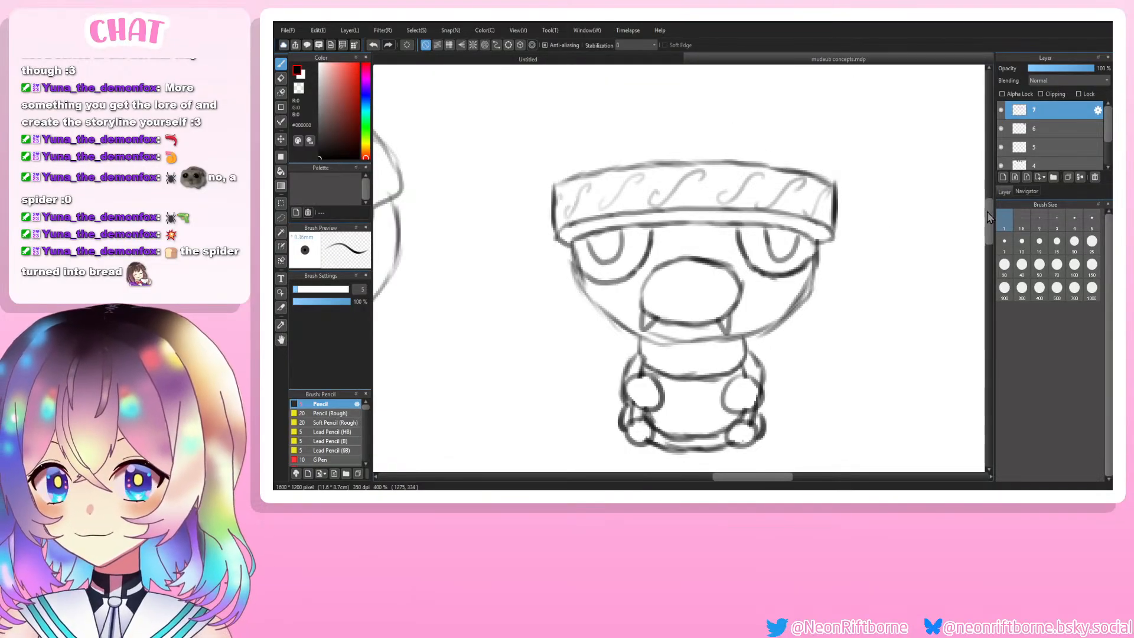
{"action": "left_click_drag", "start_coordinate": [988, 211], "coordinate": [988, 212]}
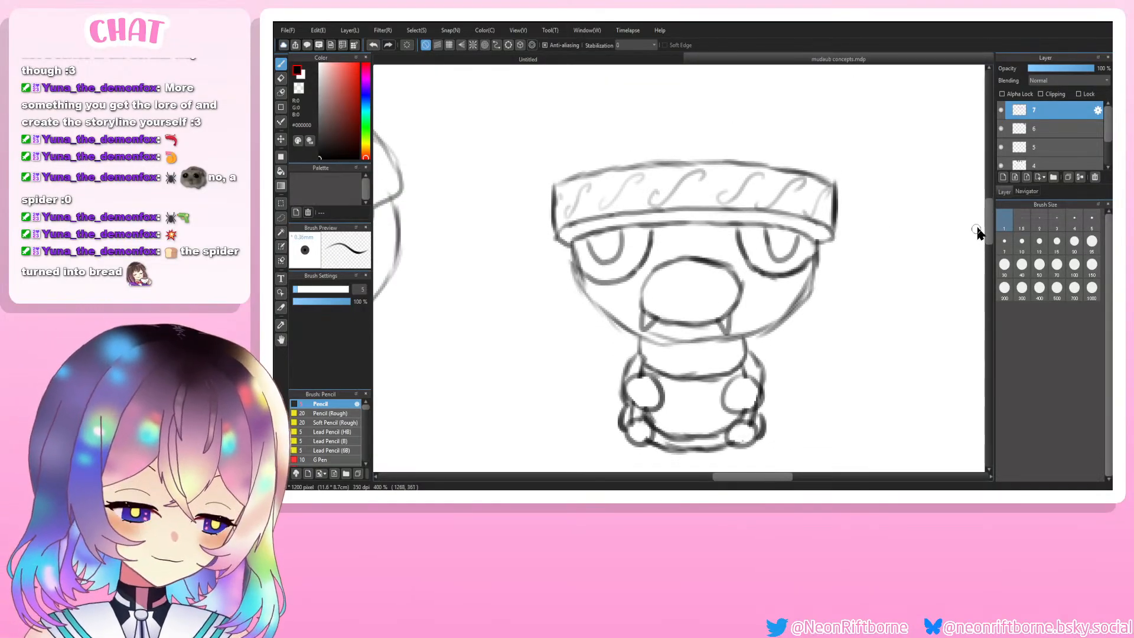
{"action": "scroll", "coordinate": [978, 232], "scroll_direction": "up", "scroll_amount": 1}
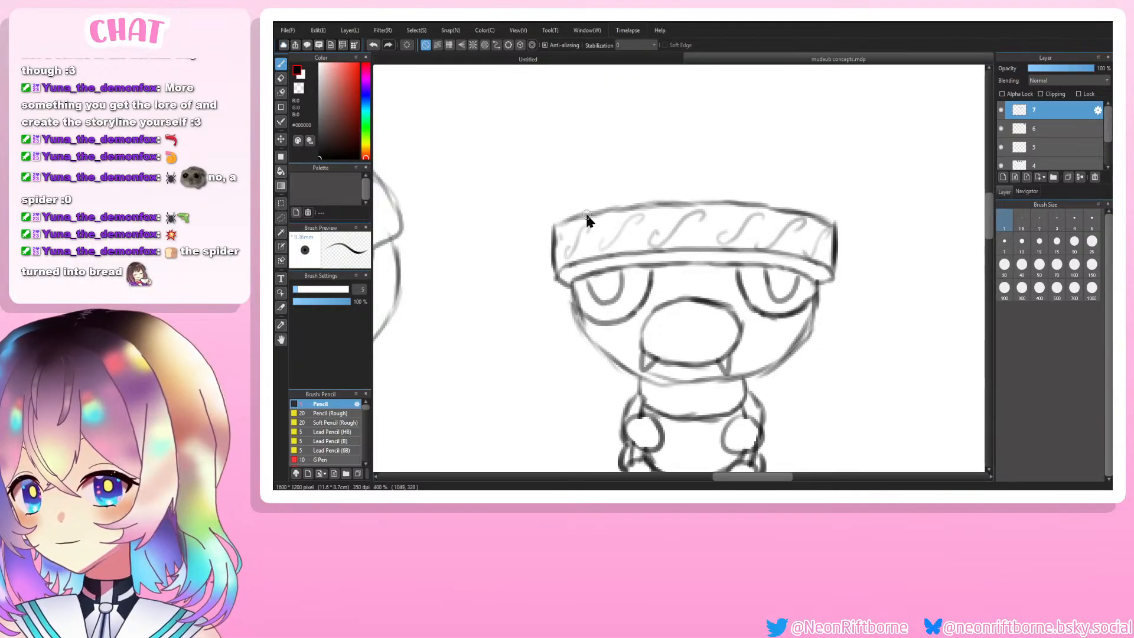
{"action": "left_click_drag", "start_coordinate": [590, 211], "coordinate": [629, 173]}
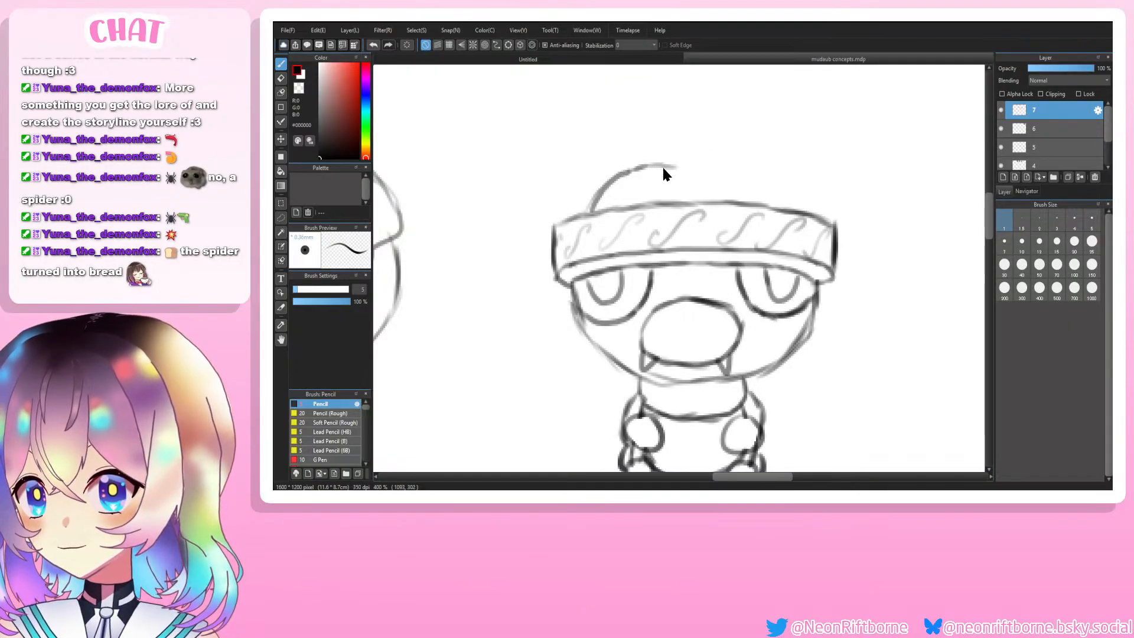
{"action": "left_click_drag", "start_coordinate": [648, 168], "coordinate": [687, 159]}
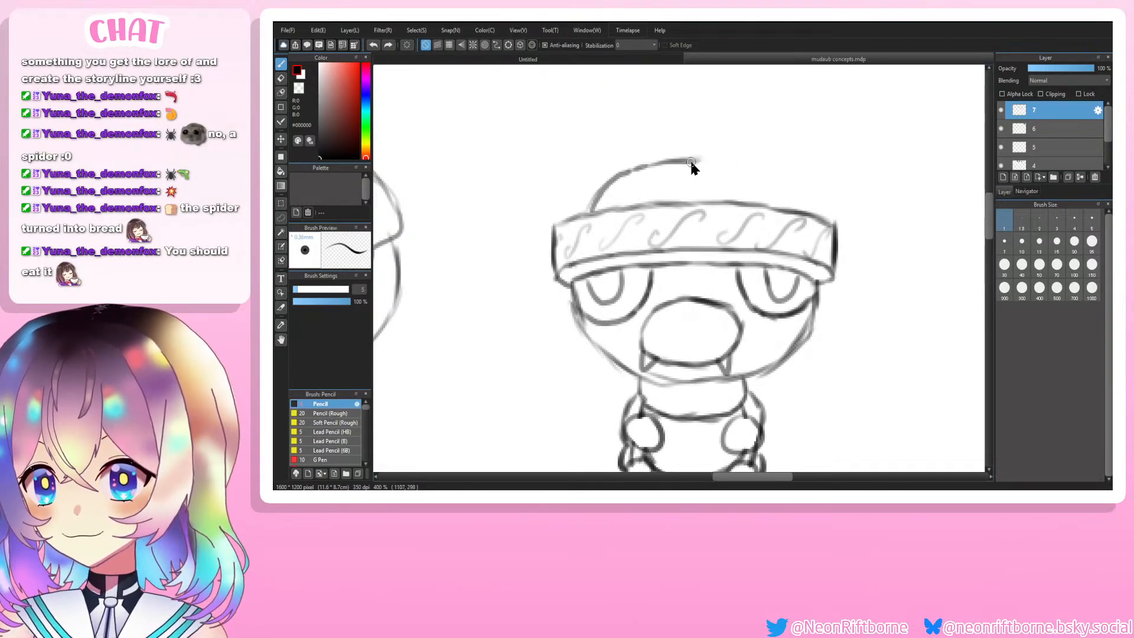
{"action": "mouse_move", "coordinate": [692, 161]}
{"action": "left_mouse_down"}
{"action": "mouse_move", "coordinate": [769, 178]}
{"action": "mouse_move", "coordinate": [760, 175]}
{"action": "mouse_move", "coordinate": [787, 205]}
{"action": "left_mouse_up"}
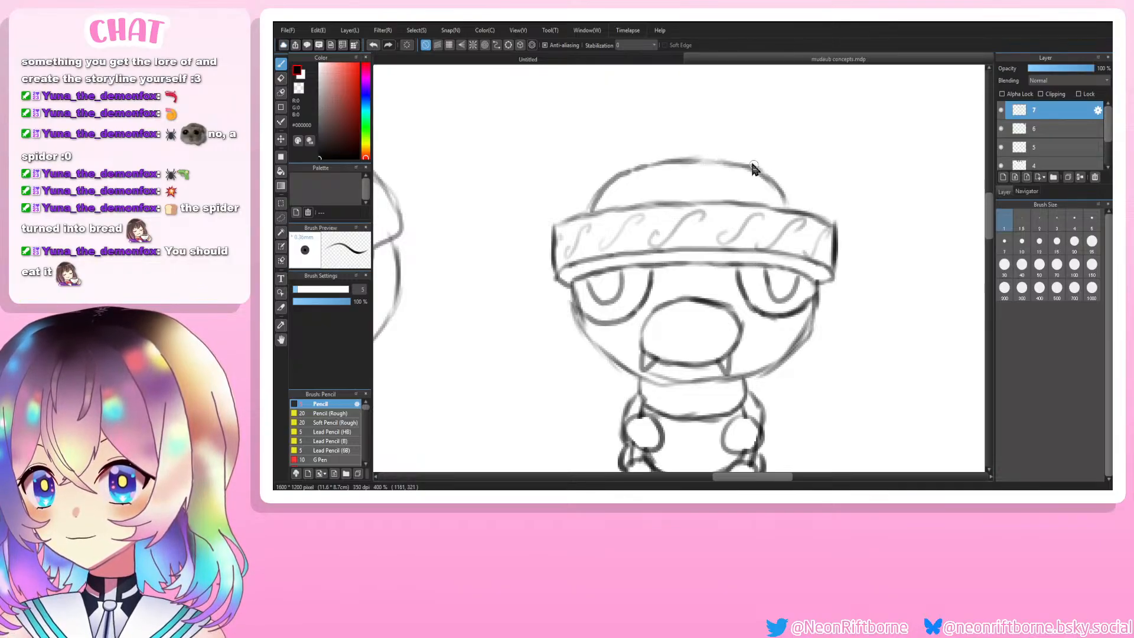
Step: Top the dome with a thin flat cap and an upward-flaring handle that has a smaller outline inside it
{"action": "mouse_move", "coordinate": [731, 163]}
{"action": "left_mouse_down"}
{"action": "mouse_move", "coordinate": [735, 149]}
{"action": "mouse_move", "coordinate": [695, 149]}
{"action": "left_mouse_up"}
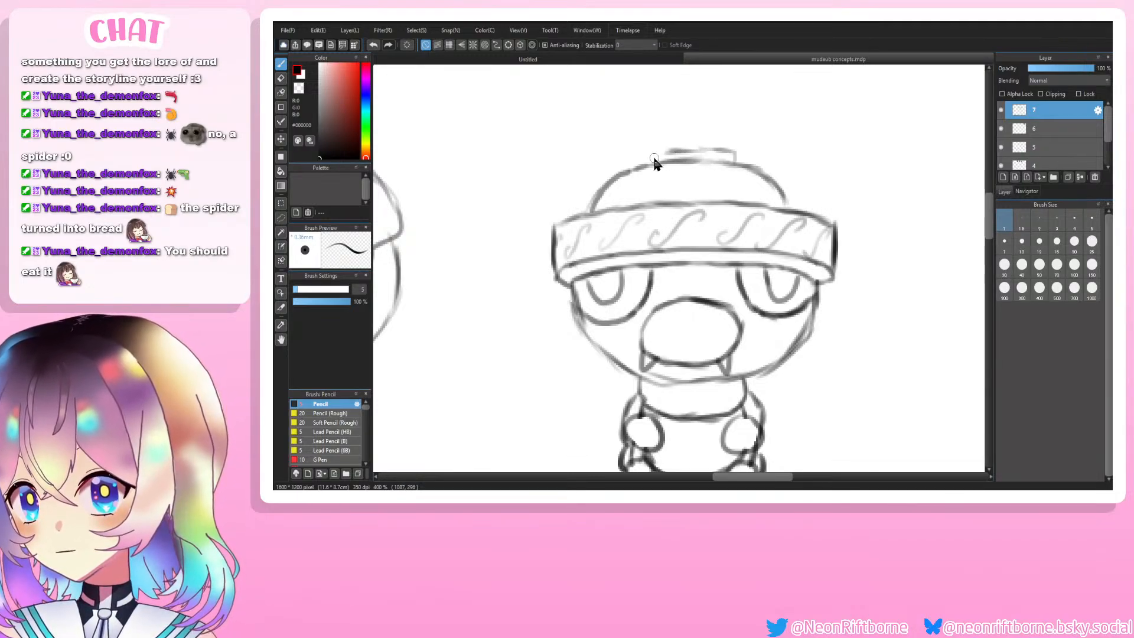
{"action": "key", "text": "ctrl+z"}
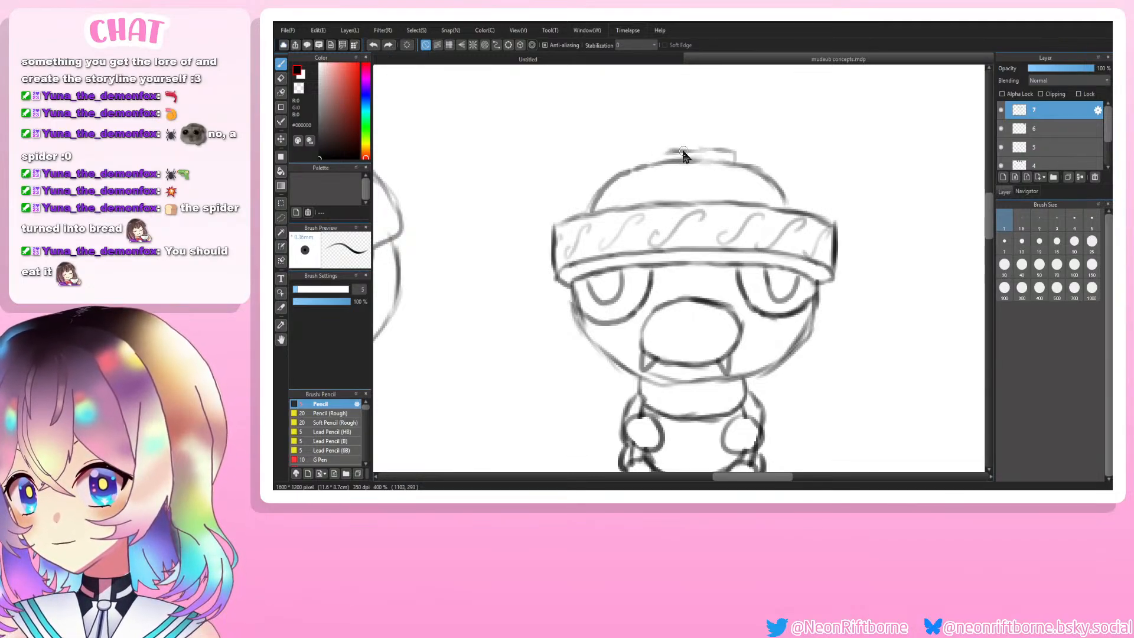
{"action": "mouse_move", "coordinate": [712, 145]}
{"action": "left_mouse_down"}
{"action": "mouse_move", "coordinate": [657, 150]}
{"action": "mouse_move", "coordinate": [715, 149]}
{"action": "mouse_move", "coordinate": [657, 163]}
{"action": "mouse_move", "coordinate": [670, 113]}
{"action": "left_mouse_up"}
{"action": "key", "text": "ctrl+z"}
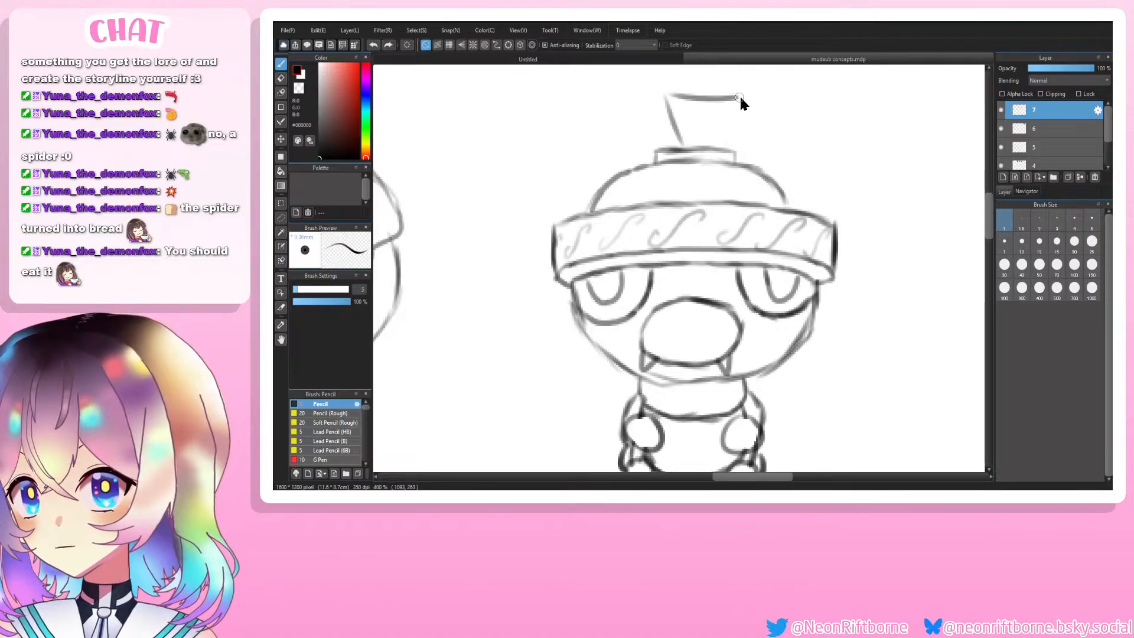
{"action": "left_click_drag", "start_coordinate": [739, 97], "coordinate": [713, 144]}
{"action": "mouse_move", "coordinate": [722, 105]}
{"action": "left_mouse_down"}
{"action": "mouse_move", "coordinate": [670, 117]}
{"action": "mouse_move", "coordinate": [686, 106]}
{"action": "mouse_move", "coordinate": [693, 145]}
{"action": "left_mouse_up"}
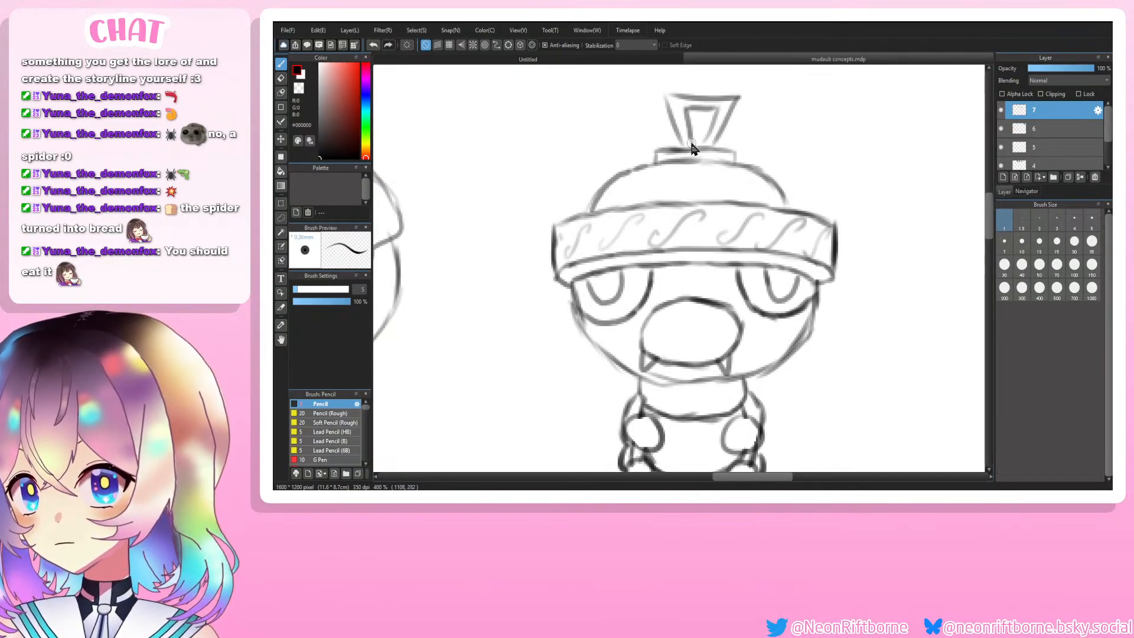
{"action": "scroll", "coordinate": [702, 146], "scroll_direction": "down", "scroll_amount": 2}
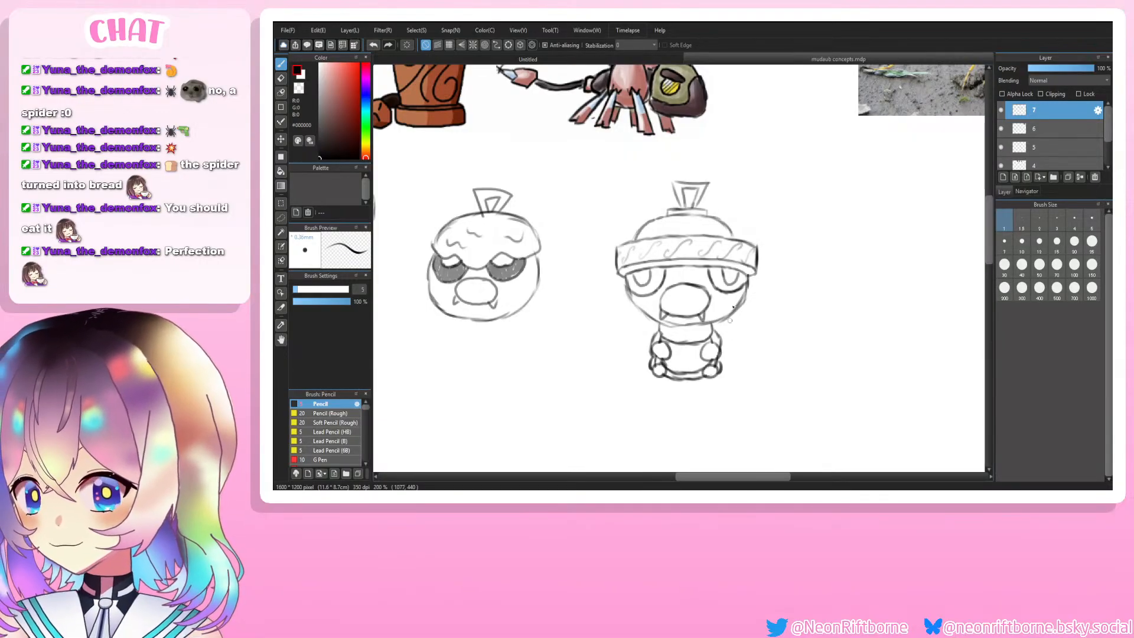
{"action": "scroll", "coordinate": [597, 320], "scroll_direction": "down", "scroll_amount": 2}
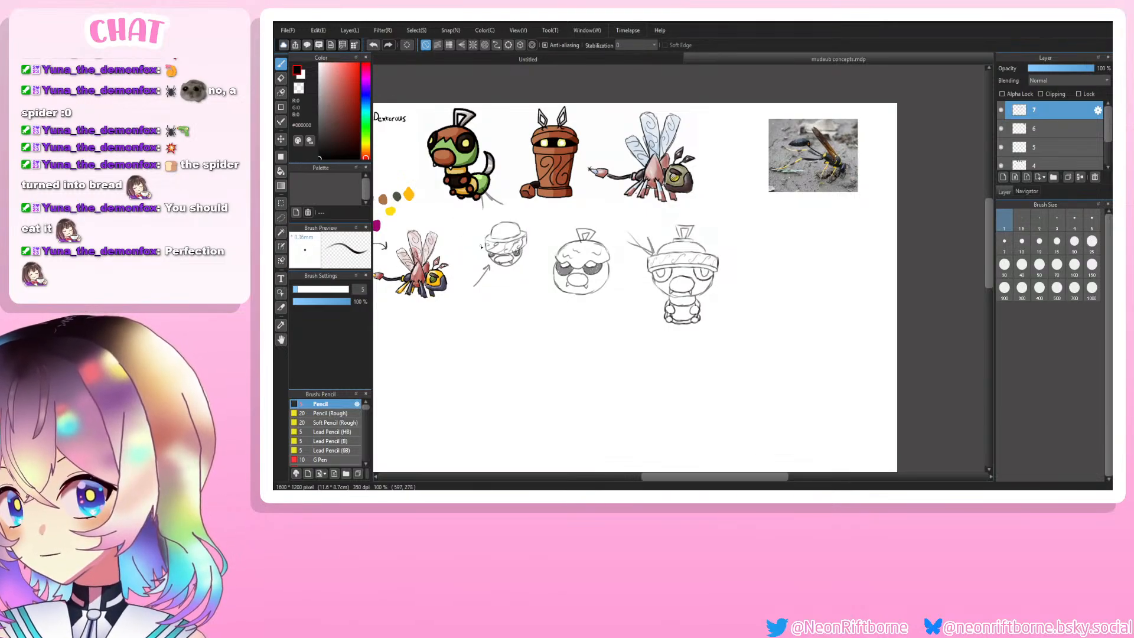
{"action": "key", "text": "ctrl+z"}
{"action": "key", "text": "ctrl+z"}
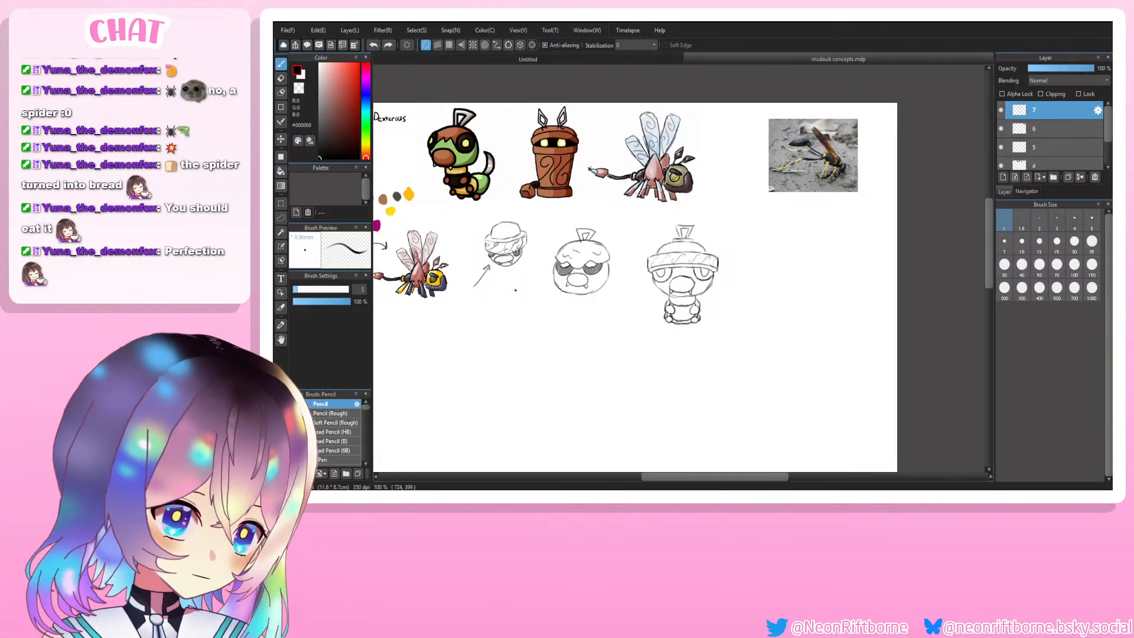
{"action": "key", "text": "bracketright"}
{"action": "key", "text": "bracketleft"}
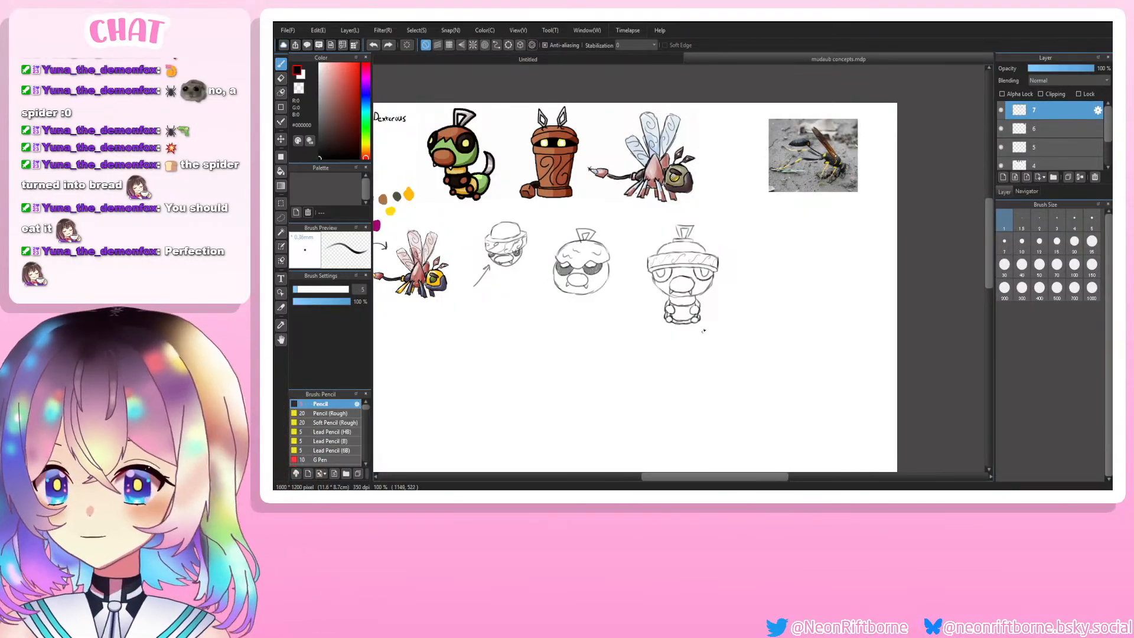
{"action": "scroll", "coordinate": [694, 305], "scroll_direction": "up", "scroll_amount": 2}
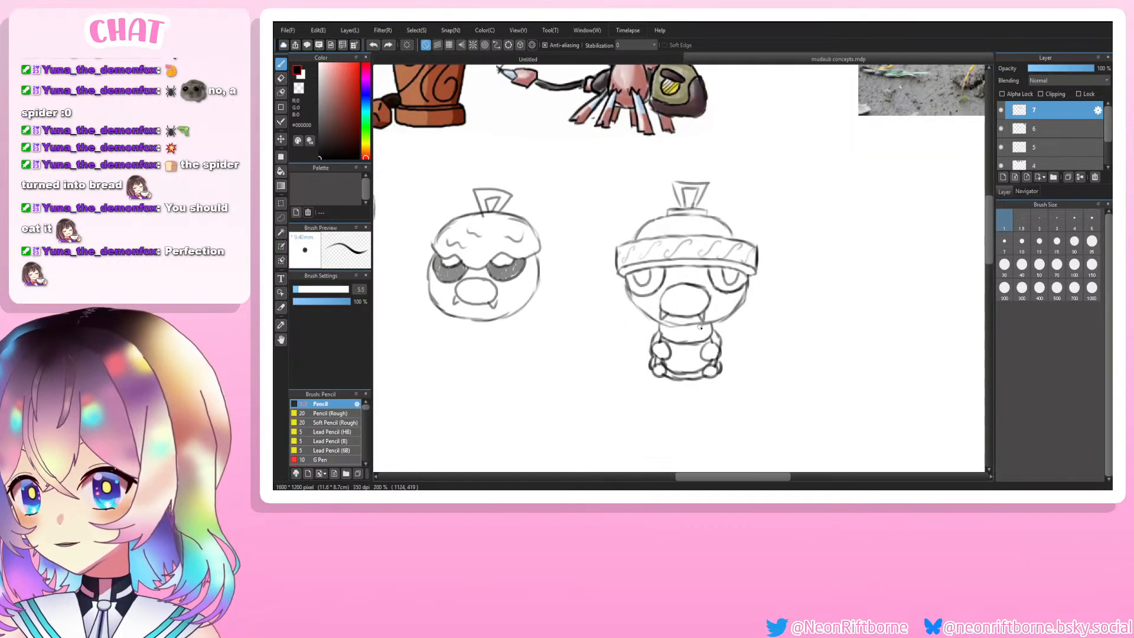
{"action": "scroll", "coordinate": [700, 327], "scroll_direction": "up", "scroll_amount": 1}
{"action": "left_click", "coordinate": [1093, 219]}
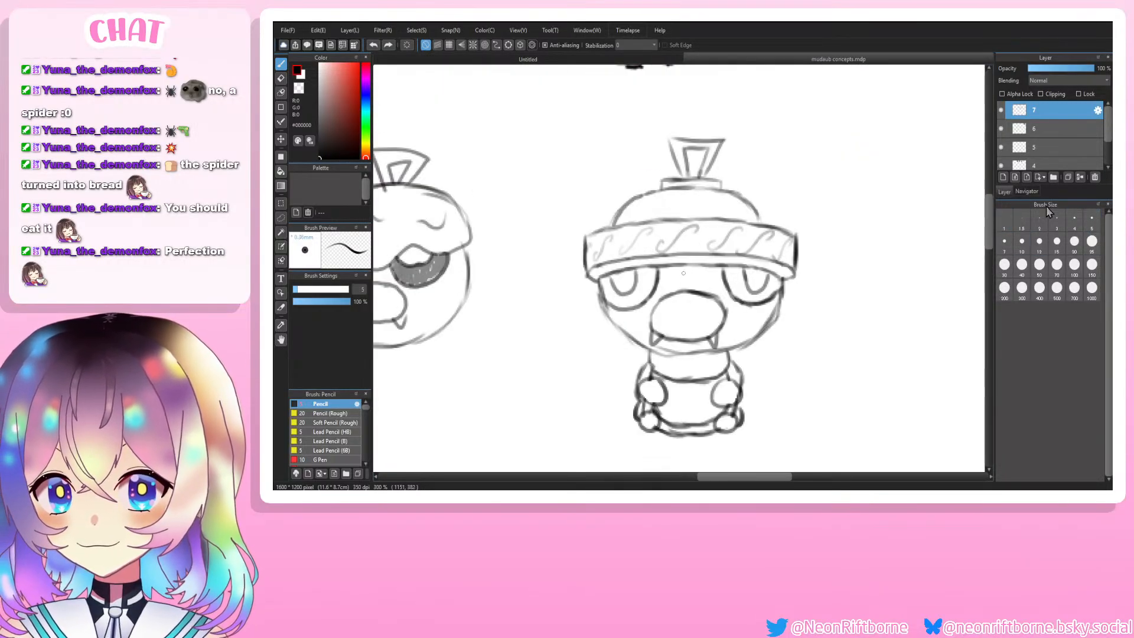
{"action": "left_click_drag", "start_coordinate": [778, 159], "coordinate": [755, 170]}
{"action": "key", "text": "ctrl+z"}
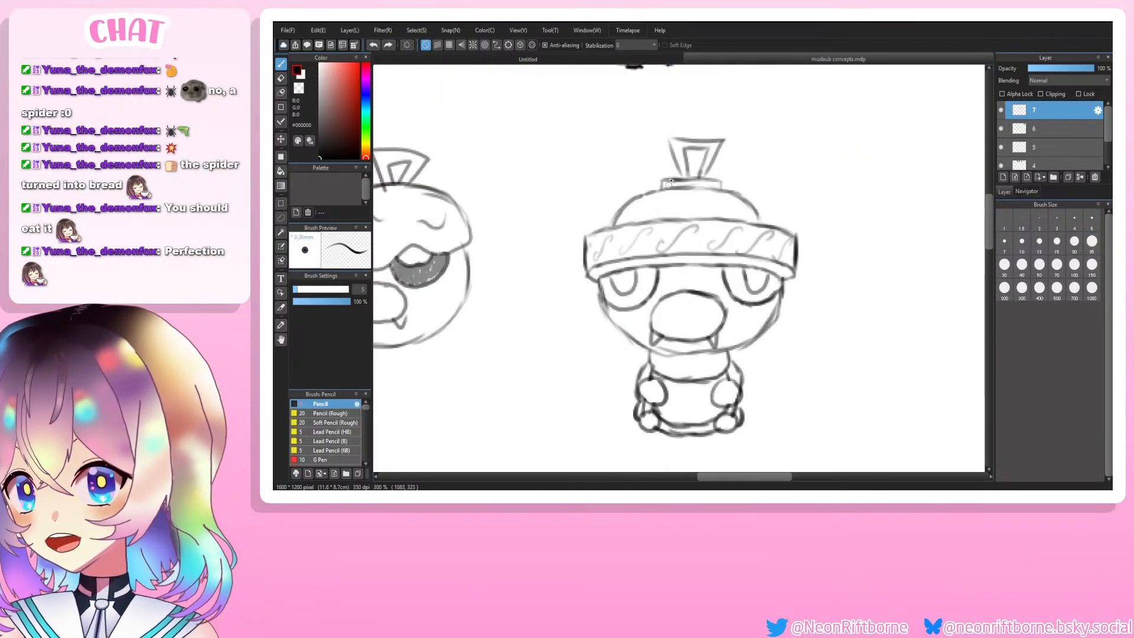
{"action": "scroll", "coordinate": [664, 142], "scroll_direction": "down", "scroll_amount": 2}
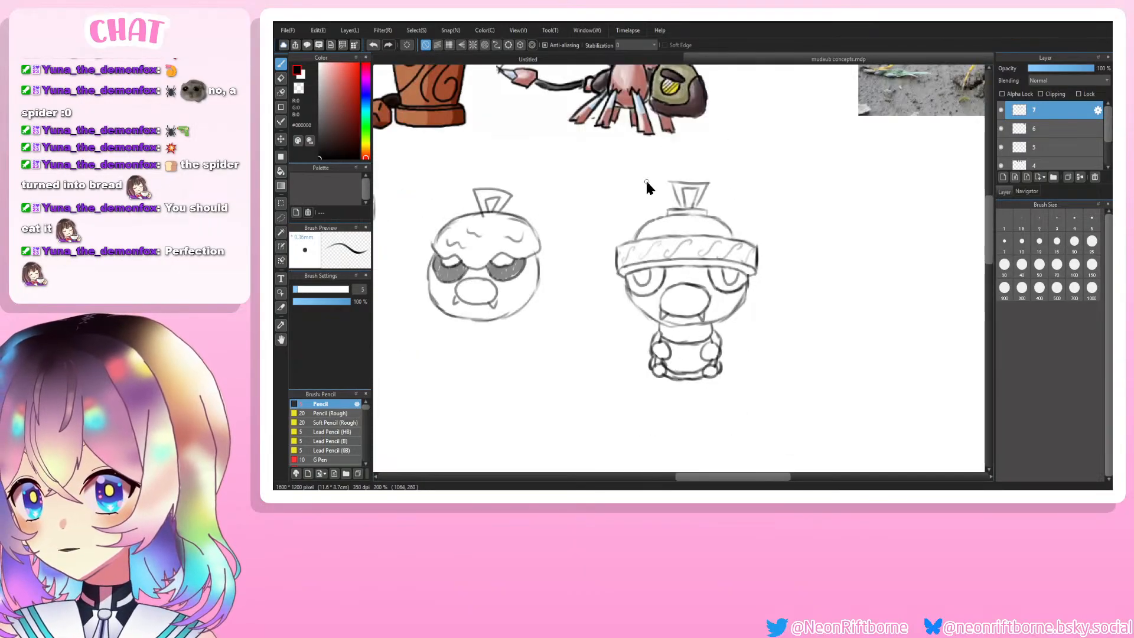
{"action": "scroll", "coordinate": [677, 289], "scroll_direction": "up", "scroll_amount": 4}
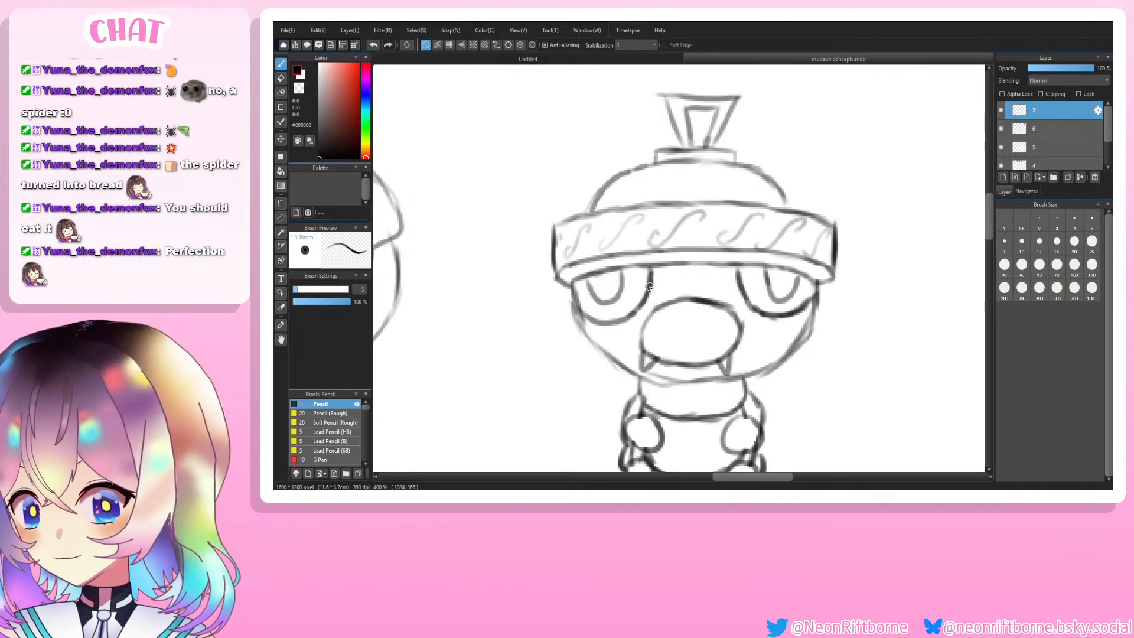
Step: Try adding small angled lines between the eyes and above the snout
{"action": "mouse_move", "coordinate": [652, 289]}
{"action": "left_mouse_down"}
{"action": "mouse_move", "coordinate": [695, 279]}
{"action": "mouse_move", "coordinate": [684, 297]}
{"action": "mouse_move", "coordinate": [692, 284]}
{"action": "mouse_move", "coordinate": [740, 306]}
{"action": "left_mouse_up"}
{"action": "key", "text": "ctrl+z"}
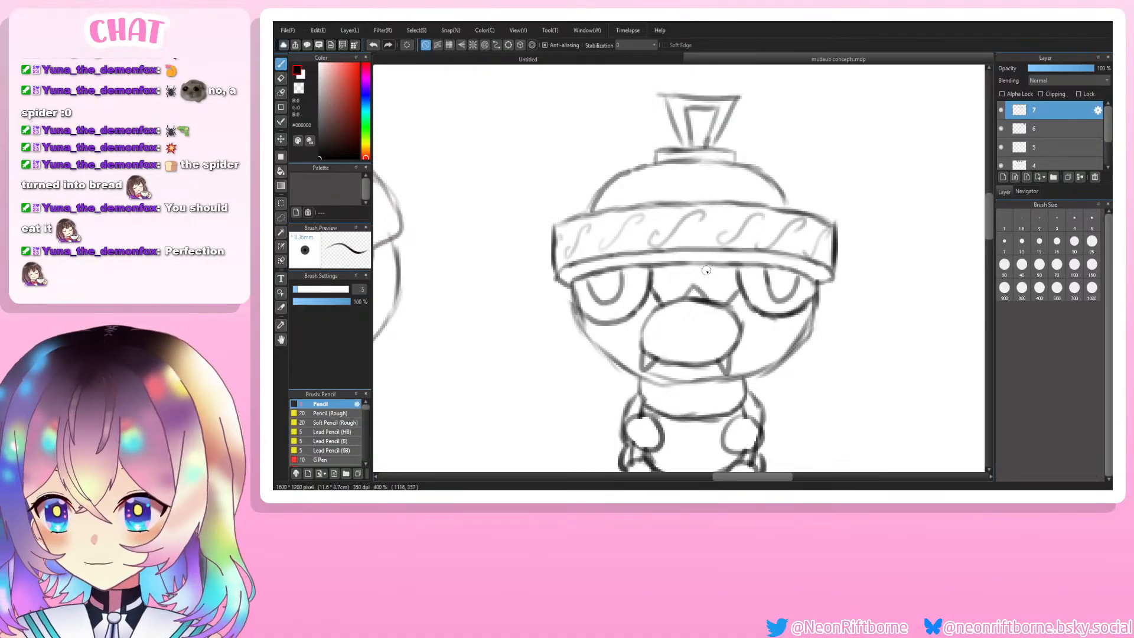
Step: Add a new layer beneath the sketch and sample the light green (#99C76E) from the caterpillar reference for the pencil brush
{"action": "scroll", "coordinate": [706, 270], "scroll_direction": "down", "scroll_amount": 10}
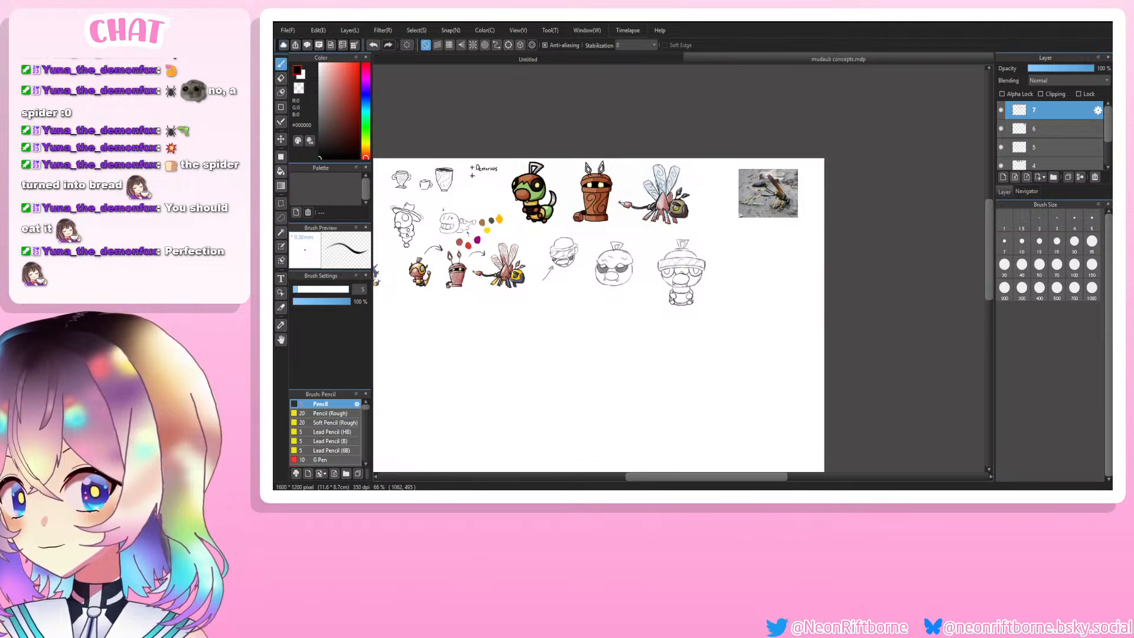
{"action": "key", "text": "ctrl+plus"}
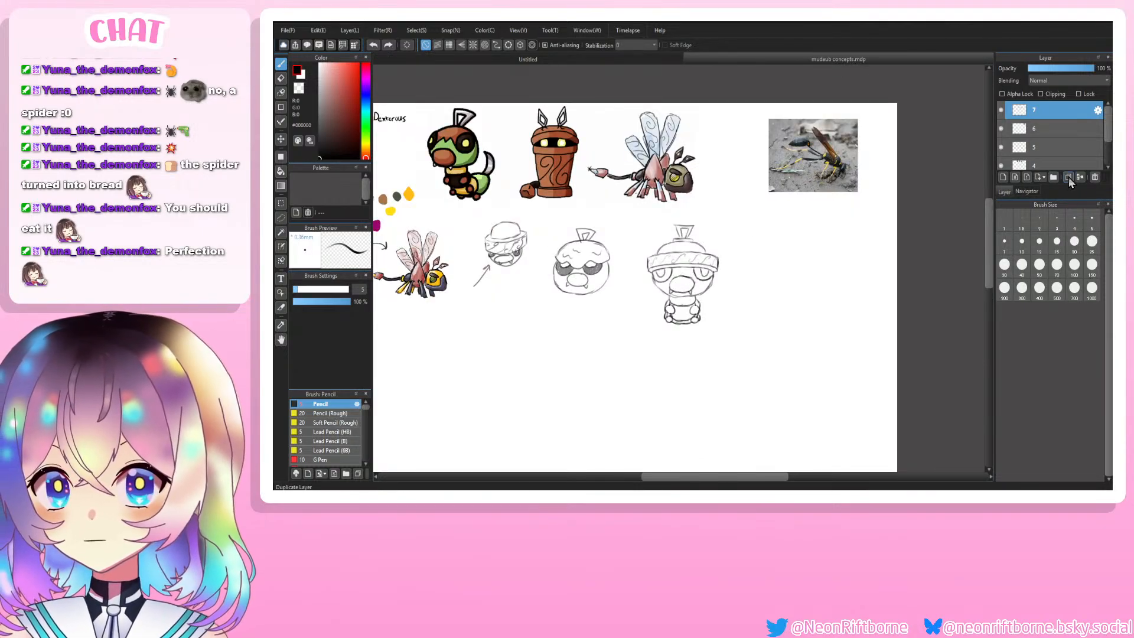
{"action": "left_click", "coordinate": [1003, 178]}
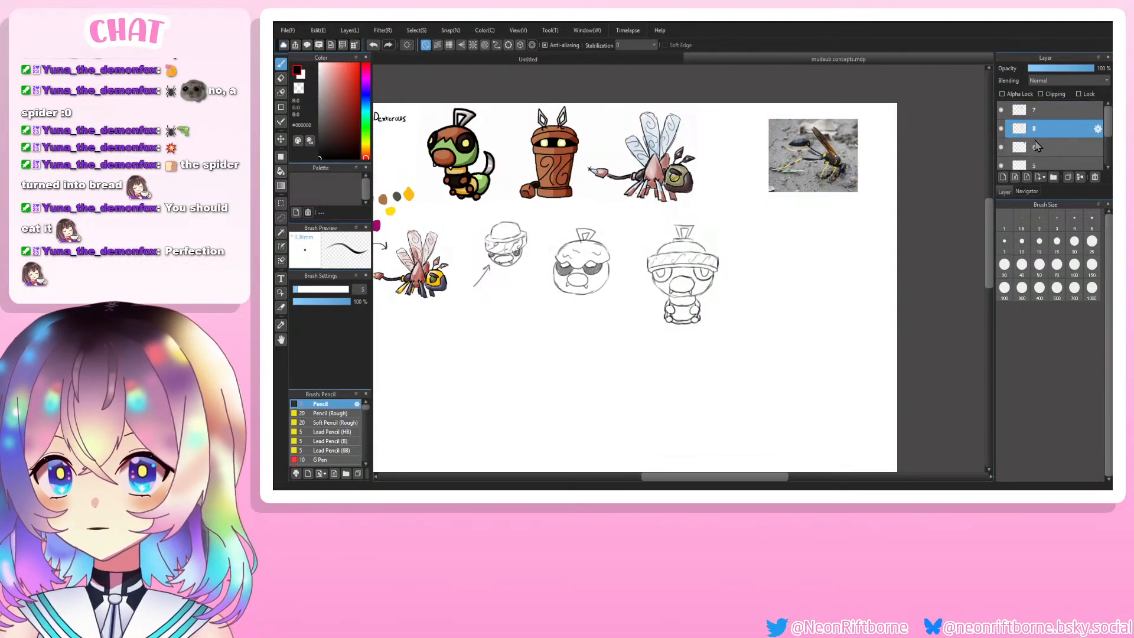
{"action": "key", "text": "i"}
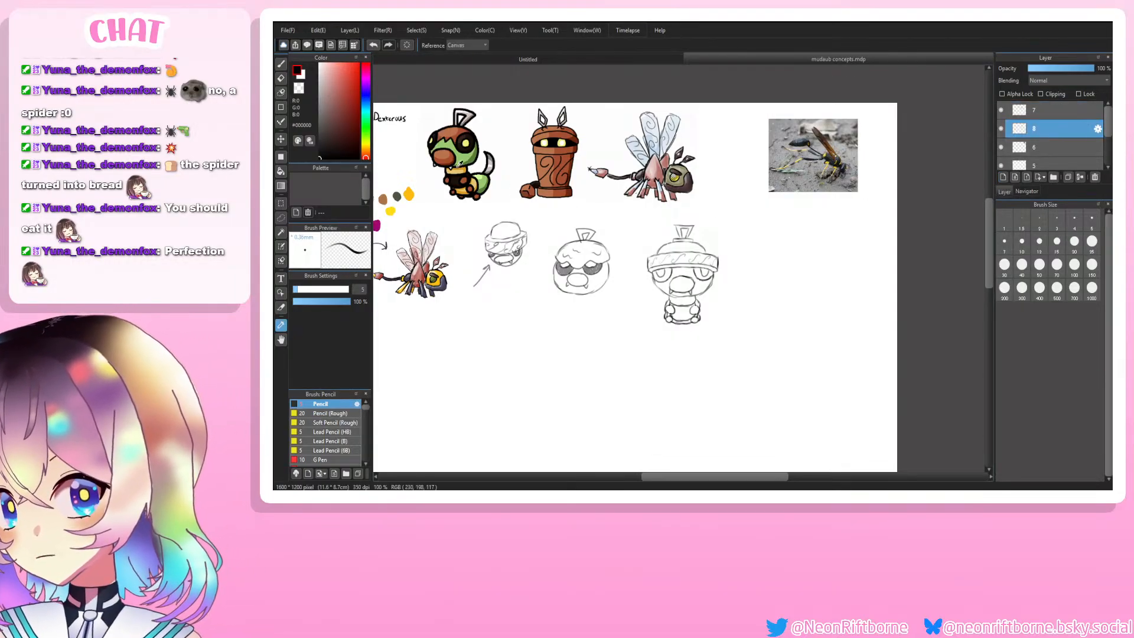
{"action": "left_click", "coordinate": [464, 161]}
{"action": "key", "text": "b"}
{"action": "scroll", "coordinate": [680, 272], "scroll_direction": "up", "scroll_amount": 4}
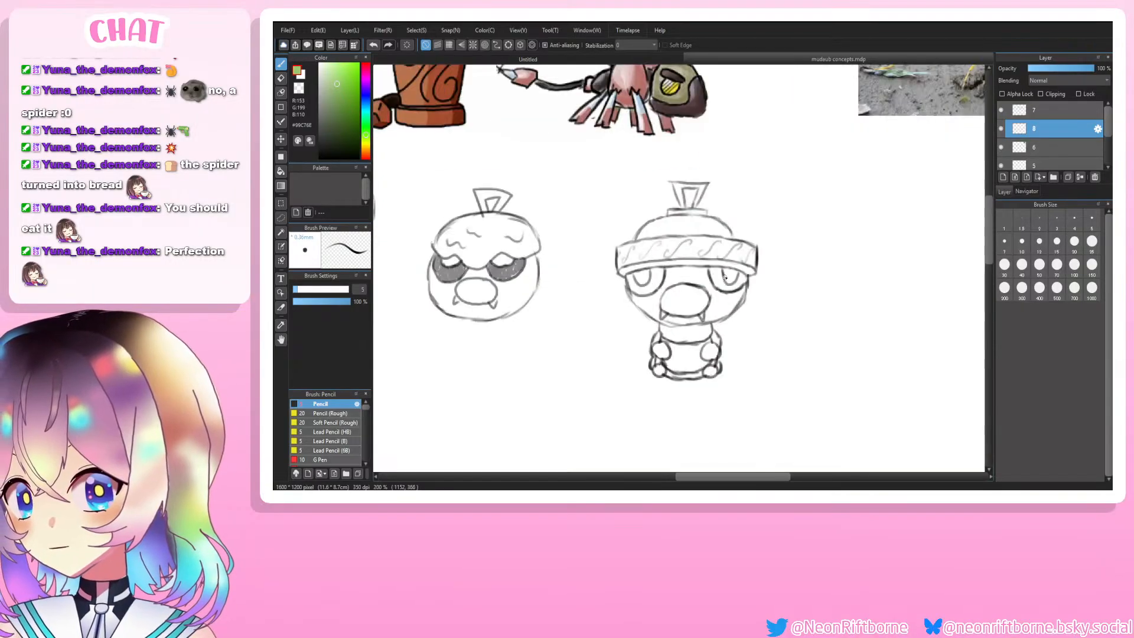
Step: Paint the whole face under the hat light green with a size 25 pencil, building up the colour in overlapping strokes
{"action": "left_click", "coordinate": [1092, 243]}
{"action": "mouse_move", "coordinate": [775, 279]}
{"action": "left_mouse_down"}
{"action": "mouse_move", "coordinate": [768, 311]}
{"action": "mouse_move", "coordinate": [756, 296]}
{"action": "mouse_move", "coordinate": [740, 331]}
{"action": "mouse_move", "coordinate": [746, 276]}
{"action": "mouse_move", "coordinate": [701, 354]}
{"action": "mouse_move", "coordinate": [712, 279]}
{"action": "mouse_move", "coordinate": [680, 340]}
{"action": "mouse_move", "coordinate": [688, 289]}
{"action": "mouse_move", "coordinate": [645, 314]}
{"action": "left_mouse_up"}
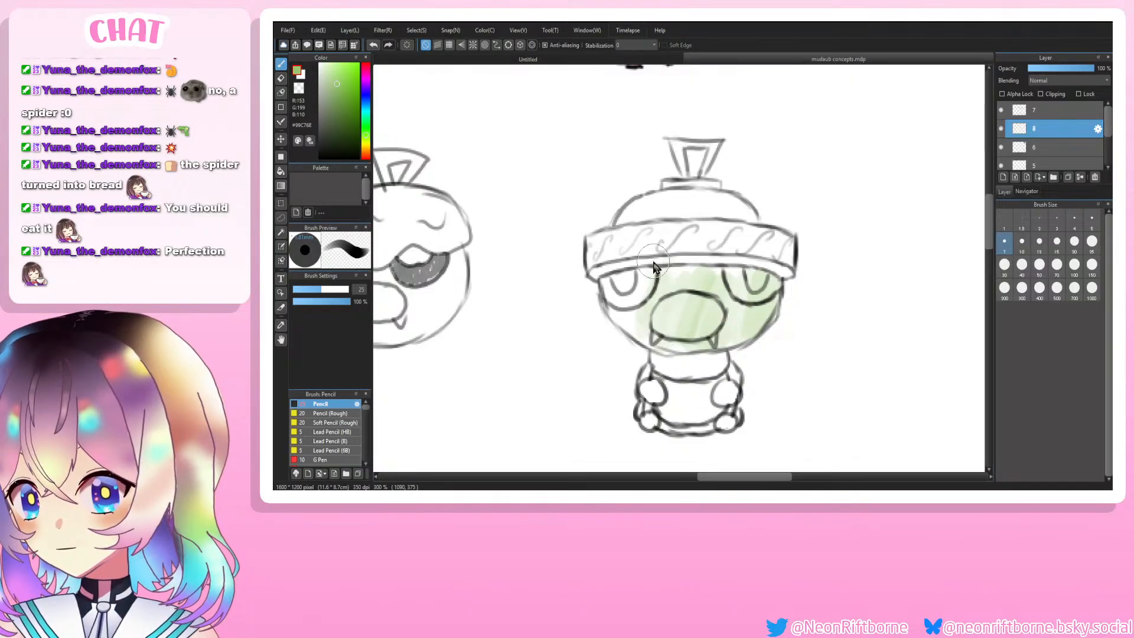
{"action": "mouse_move", "coordinate": [637, 283]}
{"action": "left_mouse_down"}
{"action": "mouse_move", "coordinate": [618, 316]}
{"action": "mouse_move", "coordinate": [613, 292]}
{"action": "left_mouse_up"}
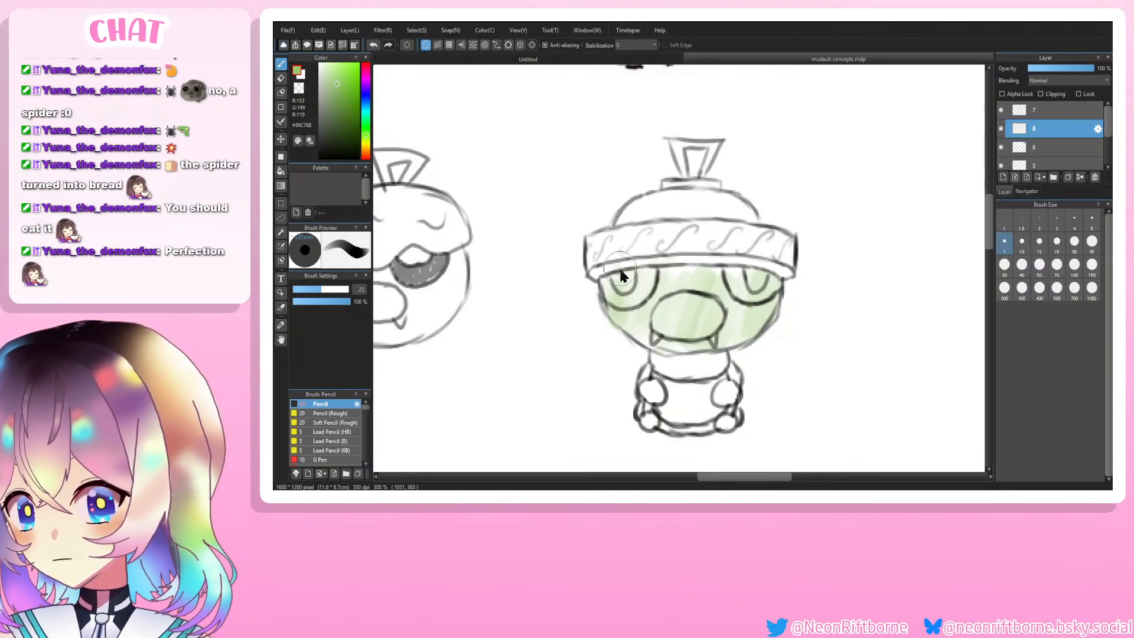
{"action": "mouse_move", "coordinate": [680, 300]}
{"action": "left_mouse_down"}
{"action": "mouse_move", "coordinate": [683, 334]}
{"action": "mouse_move", "coordinate": [716, 267]}
{"action": "mouse_move", "coordinate": [723, 329]}
{"action": "mouse_move", "coordinate": [737, 285]}
{"action": "mouse_move", "coordinate": [739, 296]}
{"action": "mouse_move", "coordinate": [762, 294]}
{"action": "mouse_move", "coordinate": [767, 270]}
{"action": "mouse_move", "coordinate": [751, 317]}
{"action": "mouse_move", "coordinate": [771, 288]}
{"action": "mouse_move", "coordinate": [742, 304]}
{"action": "mouse_move", "coordinate": [749, 317]}
{"action": "mouse_move", "coordinate": [749, 276]}
{"action": "mouse_move", "coordinate": [725, 334]}
{"action": "left_mouse_up"}
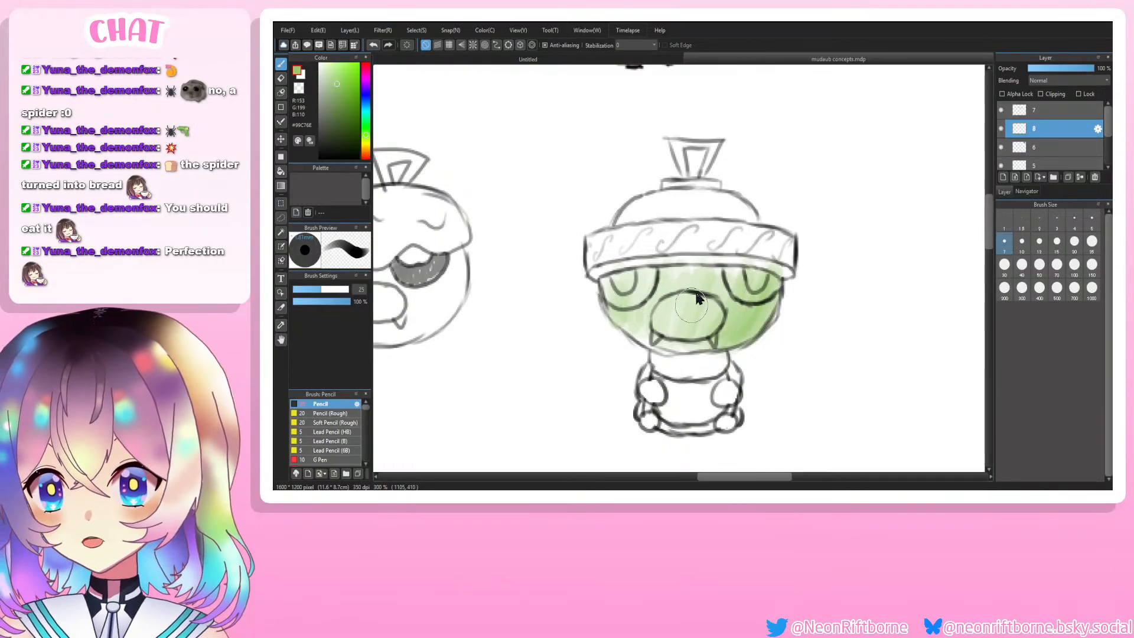
{"action": "mouse_move", "coordinate": [731, 280]}
{"action": "left_mouse_down"}
{"action": "mouse_move", "coordinate": [696, 344]}
{"action": "mouse_move", "coordinate": [710, 313]}
{"action": "left_mouse_up"}
{"action": "mouse_move", "coordinate": [768, 273]}
{"action": "left_mouse_down"}
{"action": "mouse_move", "coordinate": [733, 287]}
{"action": "mouse_move", "coordinate": [763, 304]}
{"action": "mouse_move", "coordinate": [753, 280]}
{"action": "mouse_move", "coordinate": [746, 336]}
{"action": "left_mouse_up"}
{"action": "left_click_drag", "start_coordinate": [751, 277], "coordinate": [720, 337]}
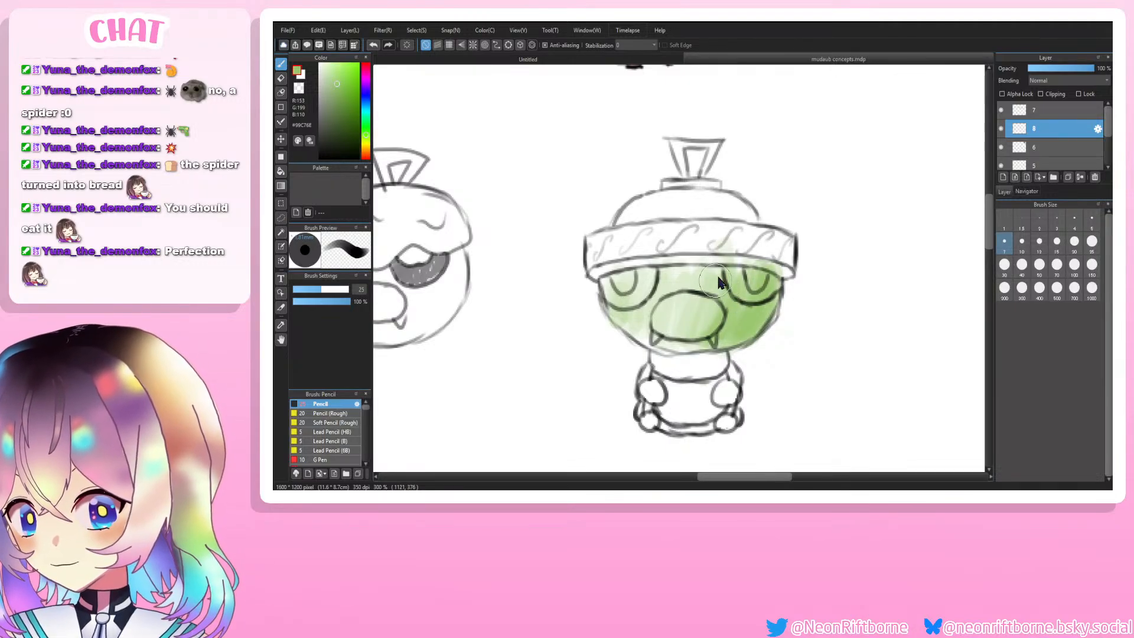
{"action": "mouse_move", "coordinate": [716, 271]}
{"action": "left_mouse_down"}
{"action": "mouse_move", "coordinate": [689, 312]}
{"action": "mouse_move", "coordinate": [642, 328]}
{"action": "left_mouse_up"}
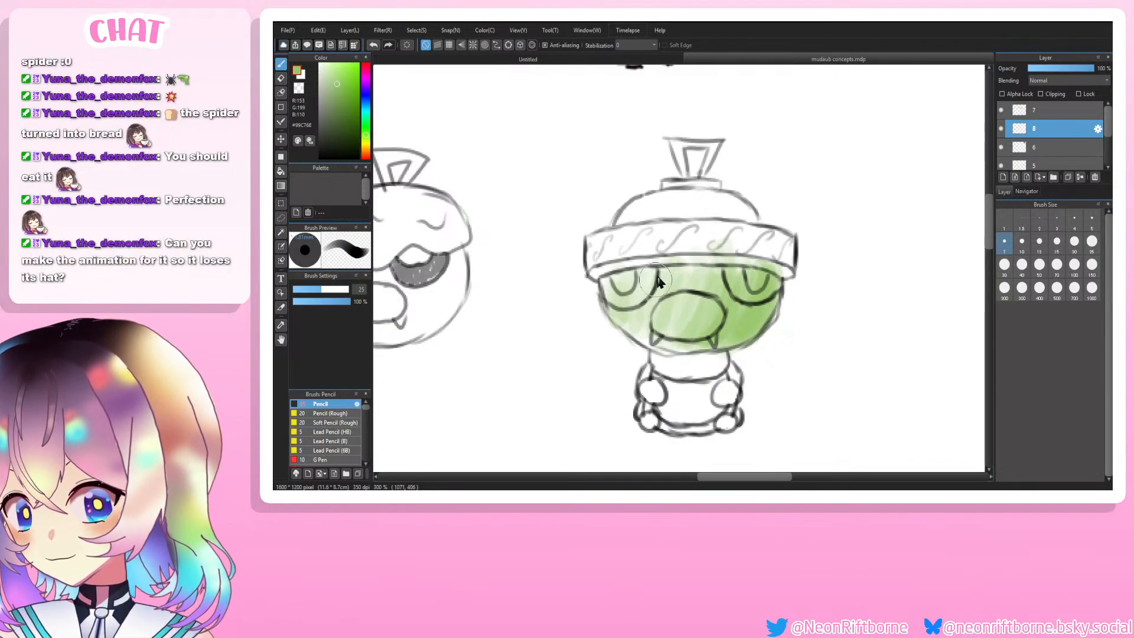
{"action": "left_click_drag", "start_coordinate": [663, 281], "coordinate": [647, 337]}
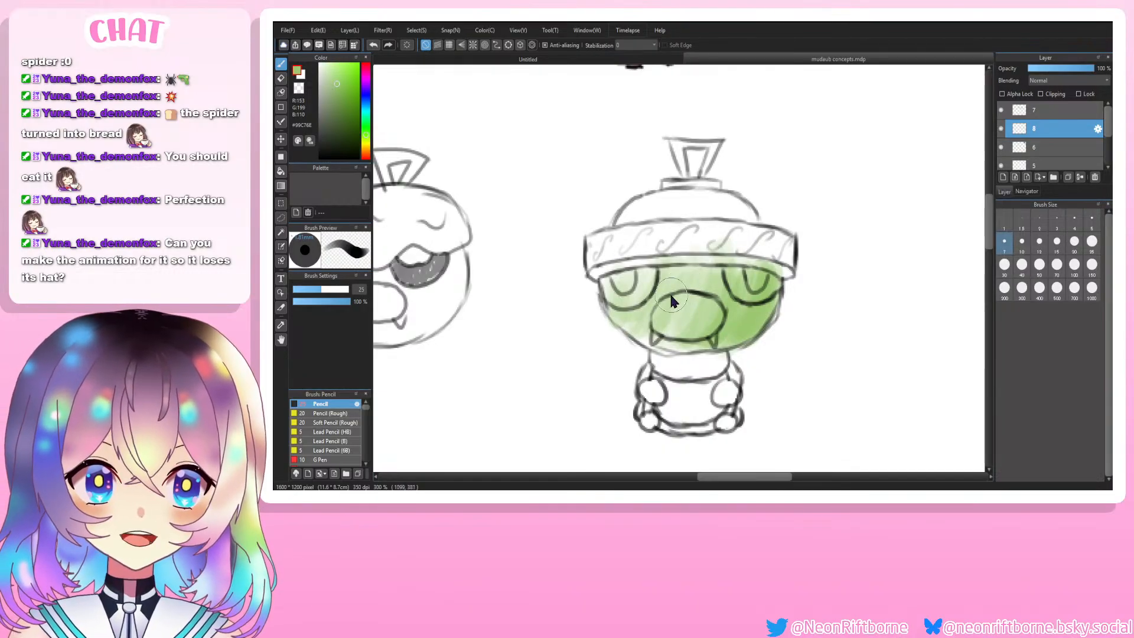
{"action": "mouse_move", "coordinate": [683, 318]}
{"action": "left_mouse_down"}
{"action": "mouse_move", "coordinate": [649, 342]}
{"action": "mouse_move", "coordinate": [695, 351]}
{"action": "mouse_move", "coordinate": [621, 323]}
{"action": "mouse_move", "coordinate": [665, 346]}
{"action": "mouse_move", "coordinate": [622, 304]}
{"action": "mouse_move", "coordinate": [636, 326]}
{"action": "left_mouse_up"}
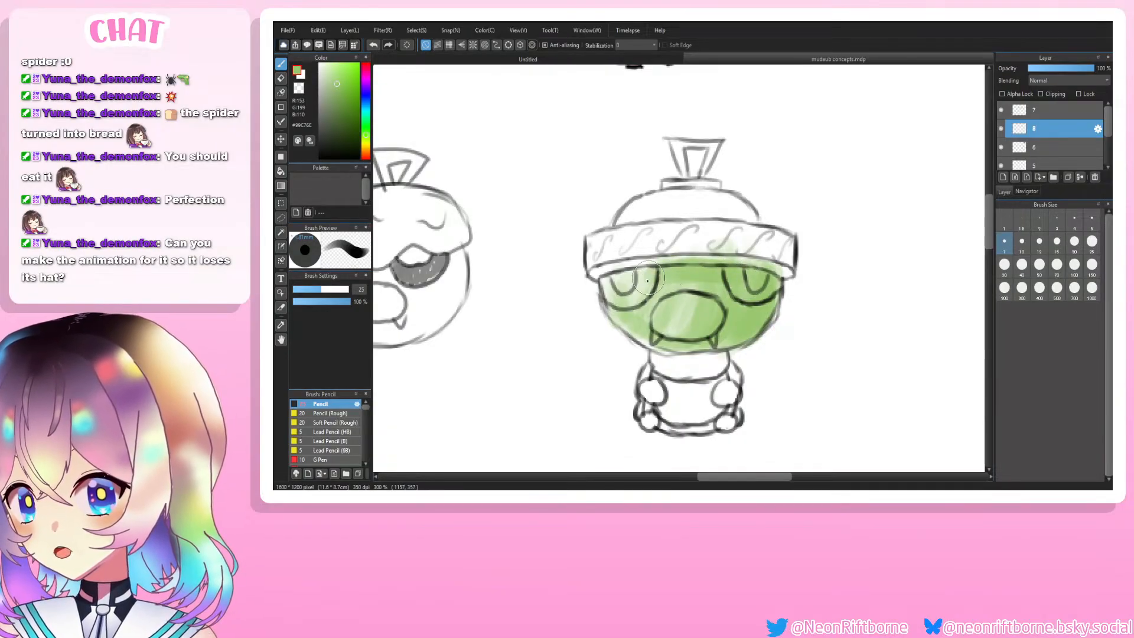
{"action": "left_click_drag", "start_coordinate": [677, 277], "coordinate": [621, 293]}
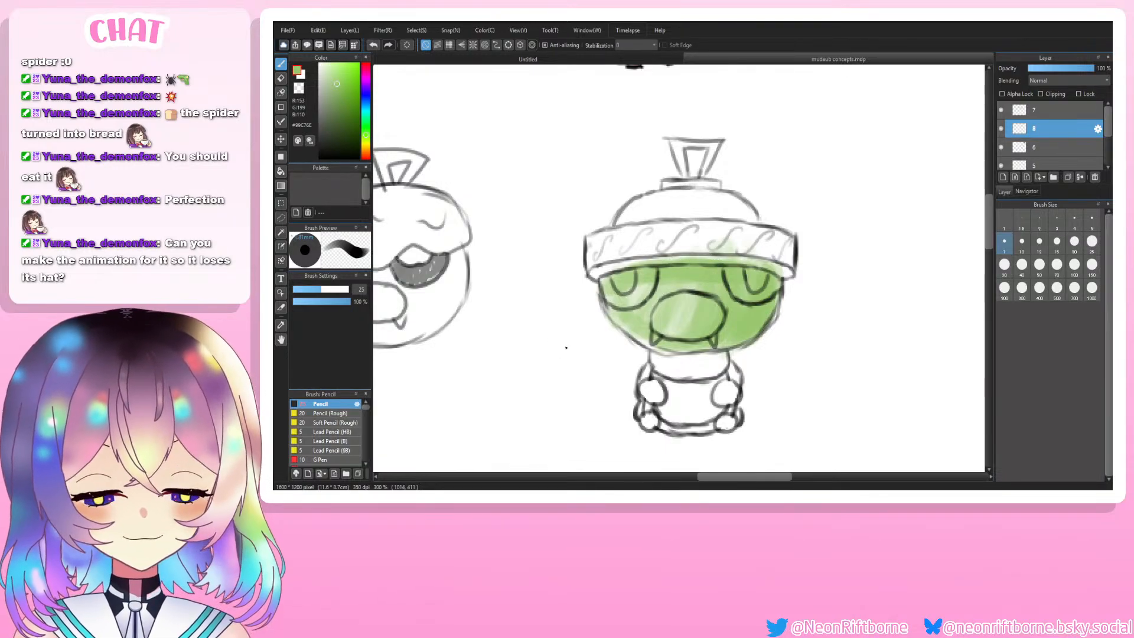
Step: Try colouring the hat band with the reddish brown (#AA5131) sampled from the reference art
{"action": "scroll", "coordinate": [607, 325], "scroll_direction": "down", "scroll_amount": 3}
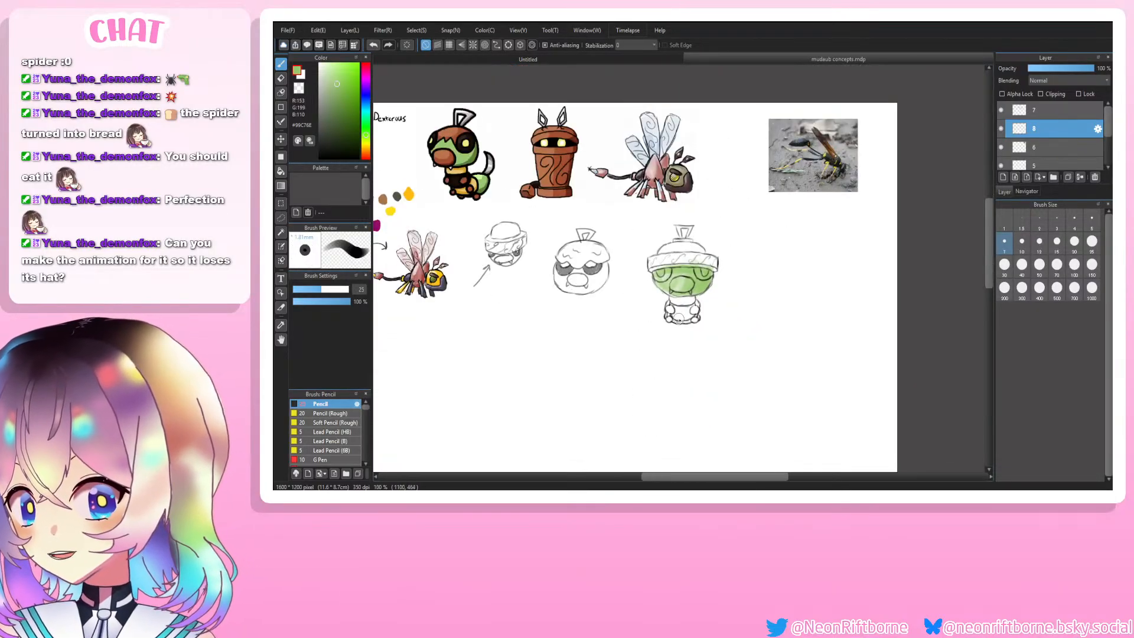
{"action": "scroll", "coordinate": [679, 319], "scroll_direction": "up", "scroll_amount": 2}
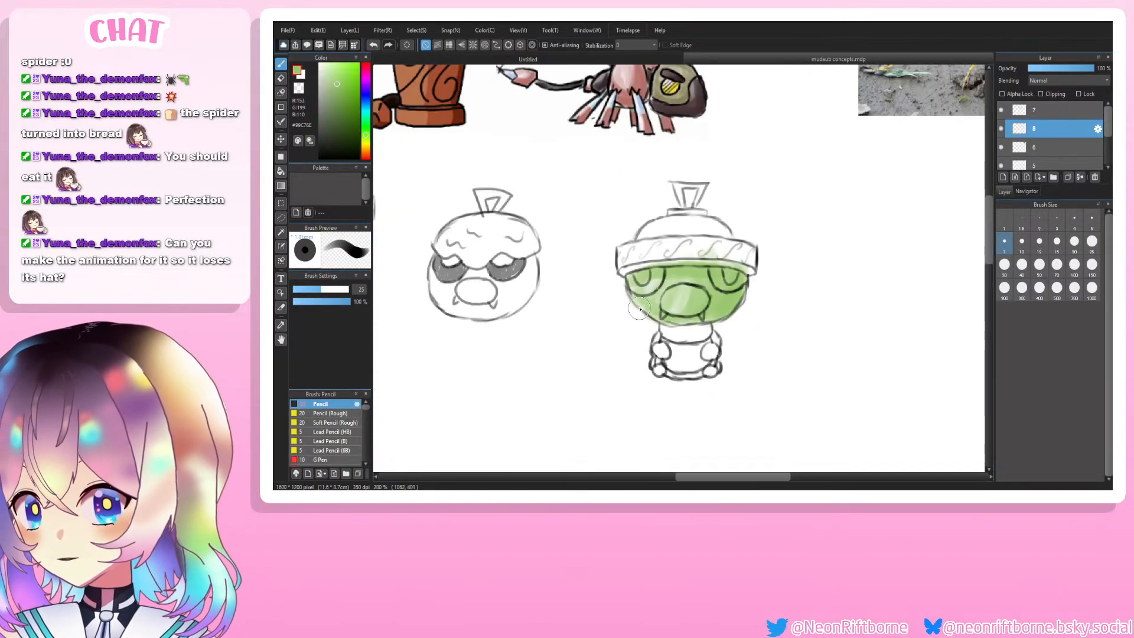
{"action": "scroll", "coordinate": [639, 309], "scroll_direction": "down", "scroll_amount": 2}
{"action": "key", "text": "alt"}
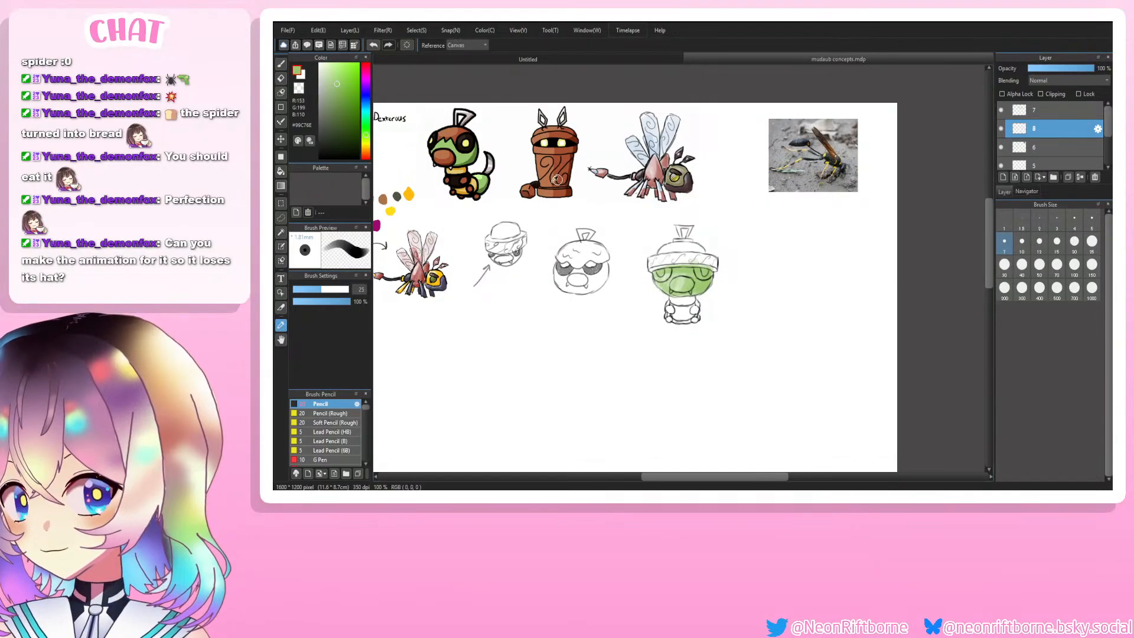
{"action": "left_click", "coordinate": [464, 123]}
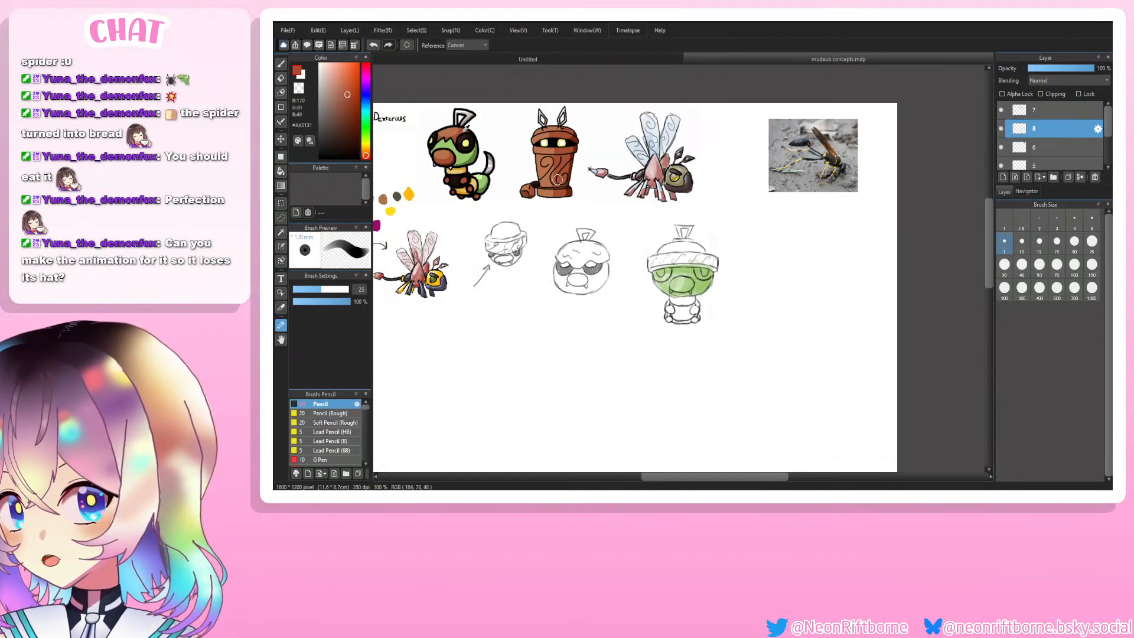
{"action": "scroll", "coordinate": [611, 198], "scroll_direction": "up", "scroll_amount": 2}
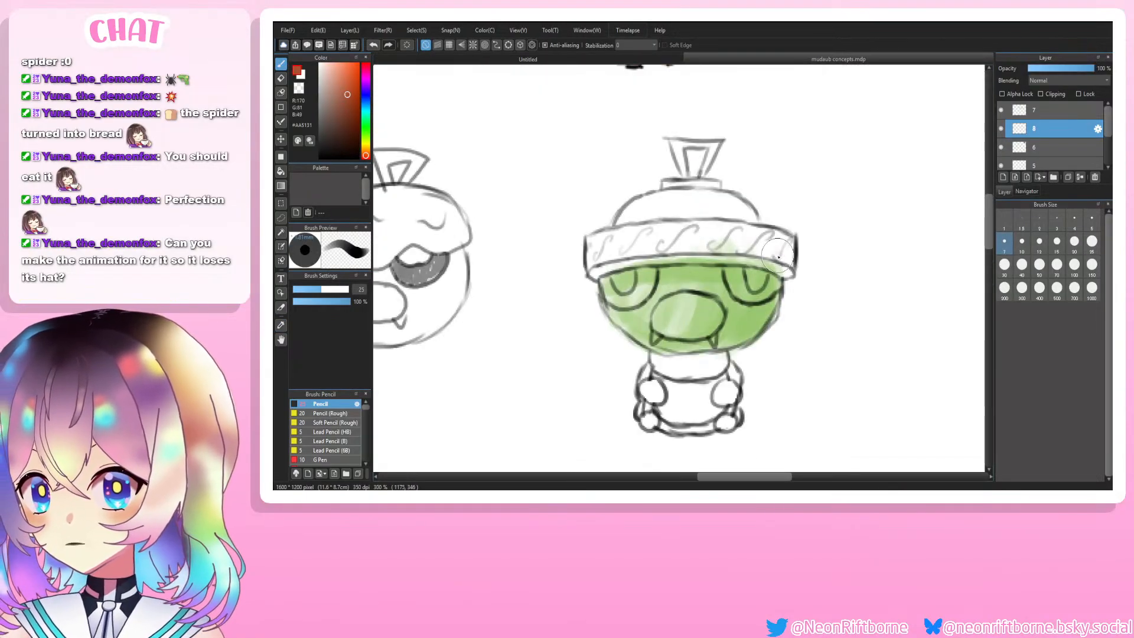
{"action": "mouse_move", "coordinate": [778, 255]}
{"action": "left_mouse_down"}
{"action": "mouse_move", "coordinate": [743, 249]}
{"action": "mouse_move", "coordinate": [726, 260]}
{"action": "mouse_move", "coordinate": [770, 274]}
{"action": "mouse_move", "coordinate": [676, 260]}
{"action": "mouse_move", "coordinate": [762, 264]}
{"action": "mouse_move", "coordinate": [663, 269]}
{"action": "mouse_move", "coordinate": [713, 258]}
{"action": "mouse_move", "coordinate": [629, 260]}
{"action": "left_mouse_up"}
{"action": "left_click_drag", "start_coordinate": [705, 257], "coordinate": [629, 262]}
{"action": "key", "text": "ctrl+z"}
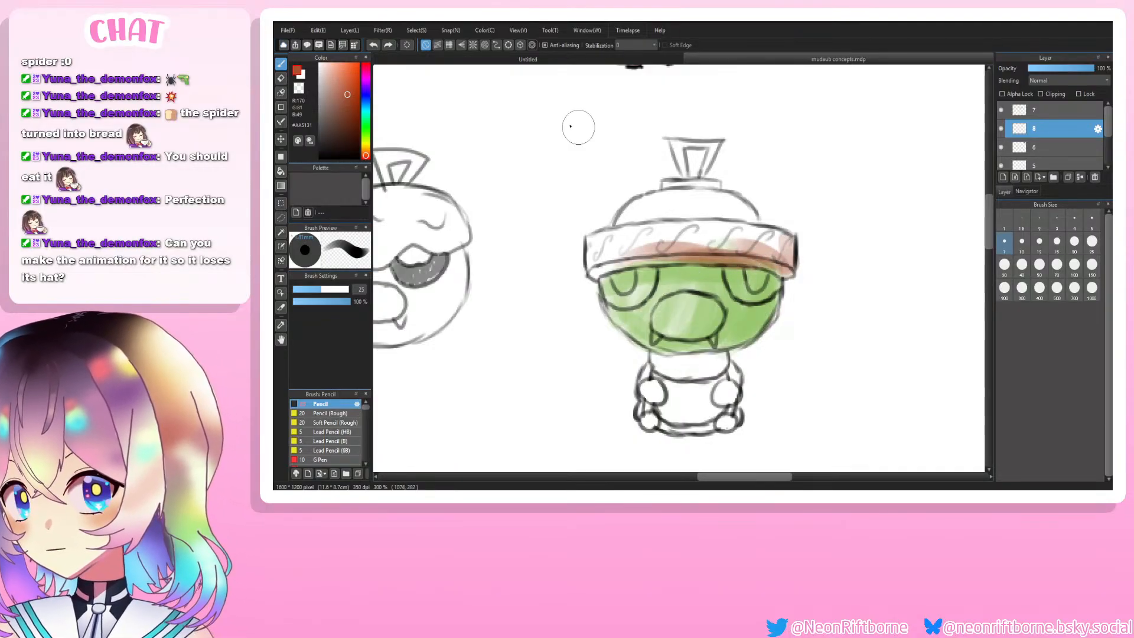
{"action": "key", "text": "ctrl+z"}
{"action": "key", "text": "ctrl+z"}
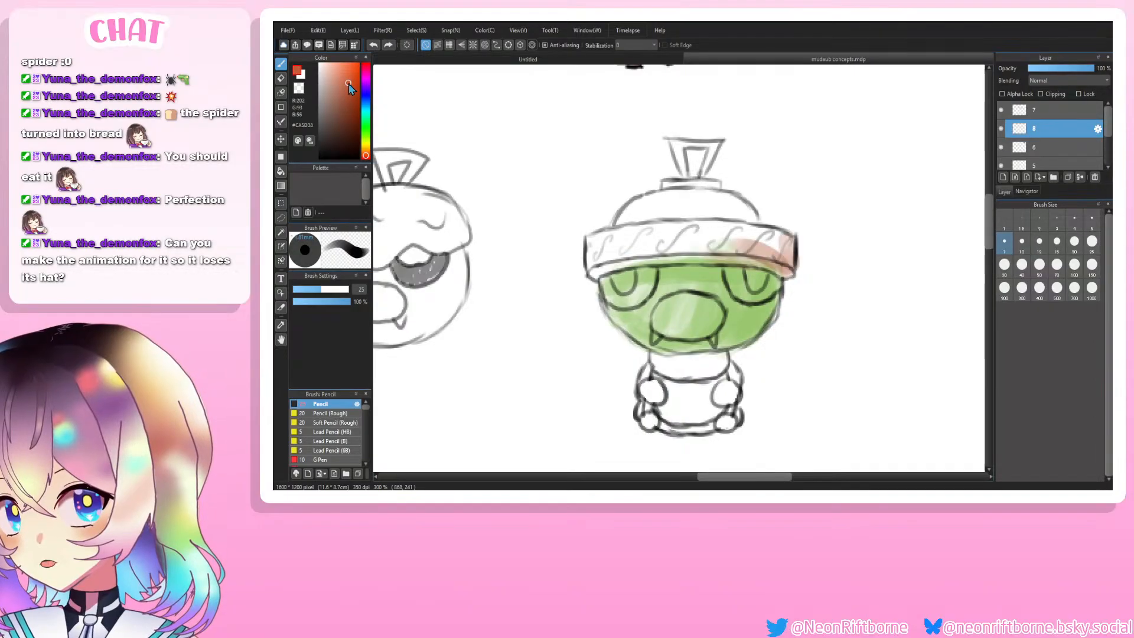
Step: Switch to a brighter red (#D6453E) and colour the hat band with it, redoing the first strokes
{"action": "left_click", "coordinate": [348, 79]}
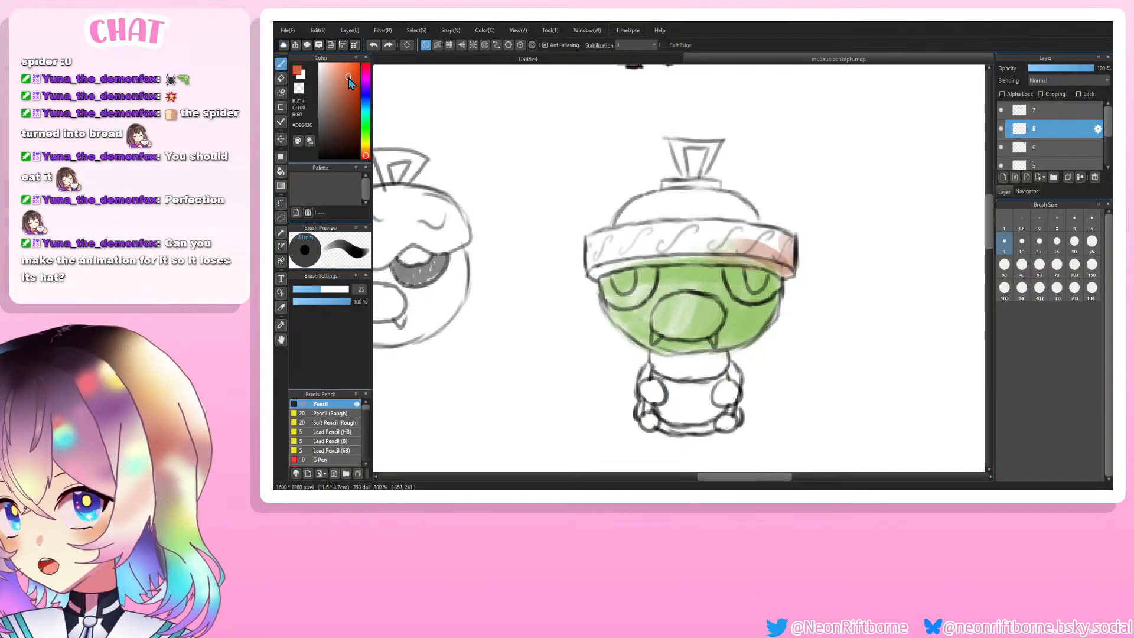
{"action": "left_click", "coordinate": [365, 156]}
{"action": "mouse_move", "coordinate": [794, 241]}
{"action": "left_mouse_down"}
{"action": "mouse_move", "coordinate": [779, 266]}
{"action": "mouse_move", "coordinate": [774, 239]}
{"action": "mouse_move", "coordinate": [768, 258]}
{"action": "mouse_move", "coordinate": [745, 261]}
{"action": "left_mouse_up"}
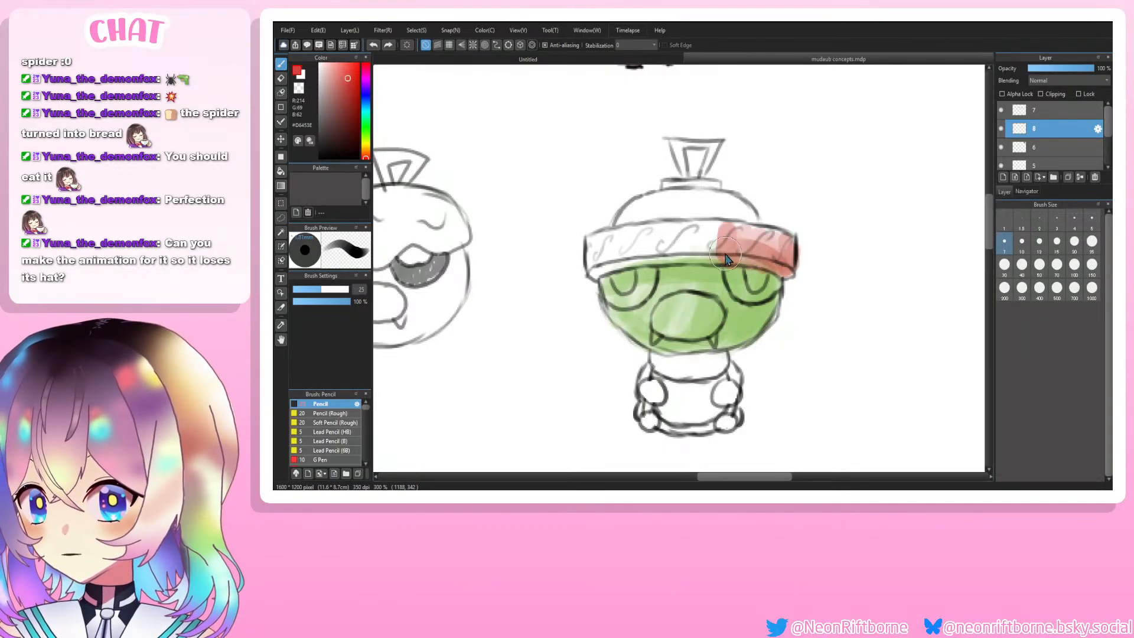
{"action": "key", "text": "ctrl+z"}
{"action": "key", "text": "ctrl+z"}
{"action": "key", "text": "ctrl+z"}
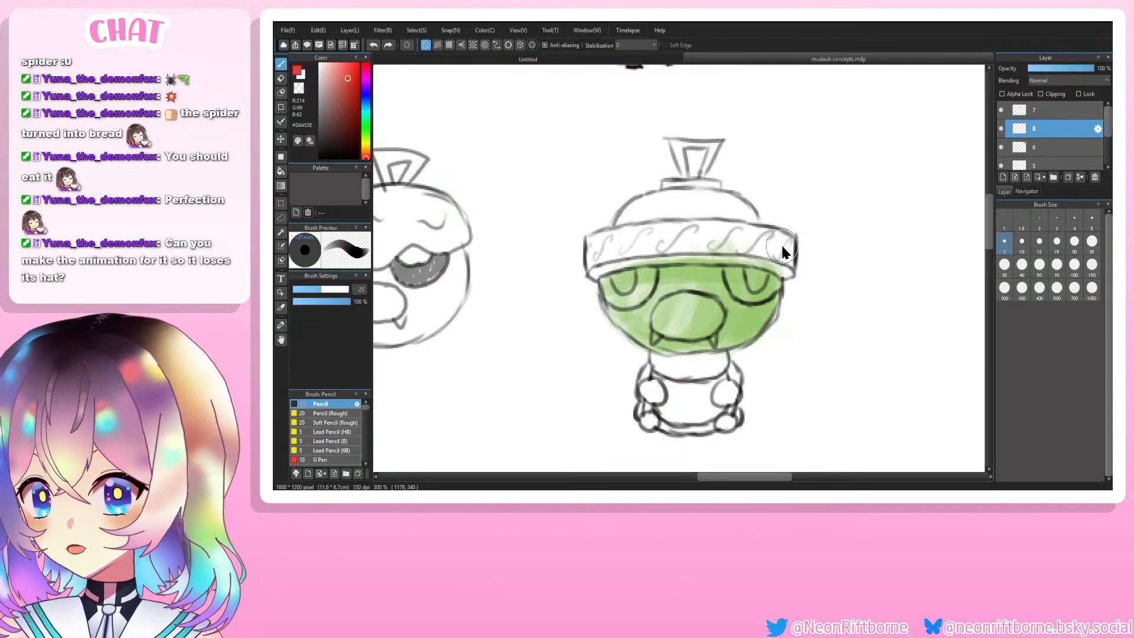
{"action": "mouse_move", "coordinate": [783, 252]}
{"action": "left_mouse_down"}
{"action": "mouse_move", "coordinate": [631, 274]}
{"action": "mouse_move", "coordinate": [705, 256]}
{"action": "mouse_move", "coordinate": [594, 272]}
{"action": "mouse_move", "coordinate": [675, 241]}
{"action": "mouse_move", "coordinate": [755, 243]}
{"action": "mouse_move", "coordinate": [778, 258]}
{"action": "mouse_move", "coordinate": [652, 244]}
{"action": "mouse_move", "coordinate": [771, 238]}
{"action": "mouse_move", "coordinate": [637, 237]}
{"action": "mouse_move", "coordinate": [752, 229]}
{"action": "mouse_move", "coordinate": [591, 250]}
{"action": "mouse_move", "coordinate": [713, 251]}
{"action": "mouse_move", "coordinate": [660, 242]}
{"action": "mouse_move", "coordinate": [768, 237]}
{"action": "mouse_move", "coordinate": [760, 249]}
{"action": "mouse_move", "coordinate": [773, 248]}
{"action": "mouse_move", "coordinate": [769, 240]}
{"action": "mouse_move", "coordinate": [778, 268]}
{"action": "mouse_move", "coordinate": [779, 241]}
{"action": "mouse_move", "coordinate": [786, 268]}
{"action": "mouse_move", "coordinate": [755, 264]}
{"action": "mouse_move", "coordinate": [780, 271]}
{"action": "left_mouse_up"}
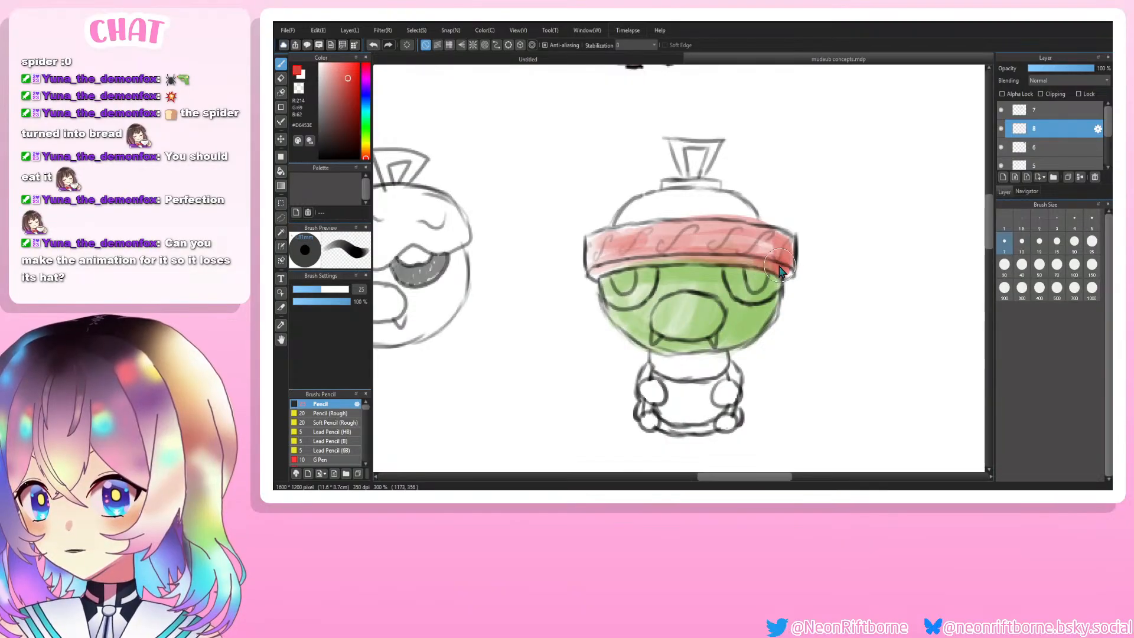
Step: Fill the hat's narrow lower rim with red at brush size 10, and deepen the band's red at size 25
{"action": "left_click", "coordinate": [1022, 242]}
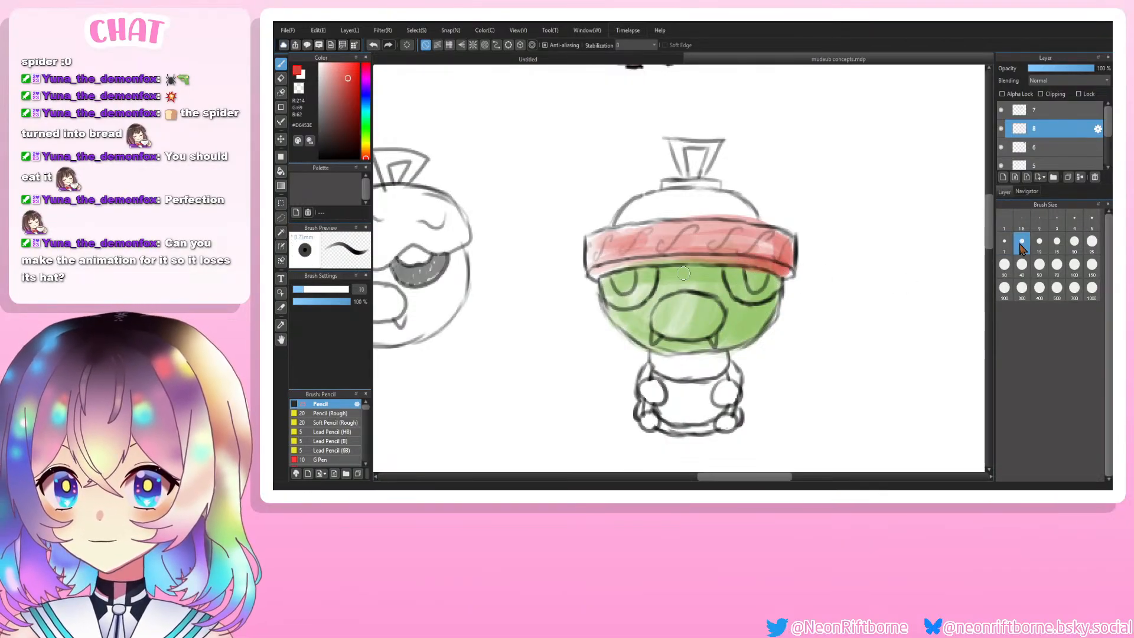
{"action": "mouse_move", "coordinate": [750, 269]}
{"action": "left_mouse_down"}
{"action": "mouse_move", "coordinate": [706, 265]}
{"action": "mouse_move", "coordinate": [722, 257]}
{"action": "mouse_move", "coordinate": [656, 274]}
{"action": "mouse_move", "coordinate": [677, 235]}
{"action": "mouse_move", "coordinate": [698, 259]}
{"action": "mouse_move", "coordinate": [595, 276]}
{"action": "mouse_move", "coordinate": [660, 260]}
{"action": "left_mouse_up"}
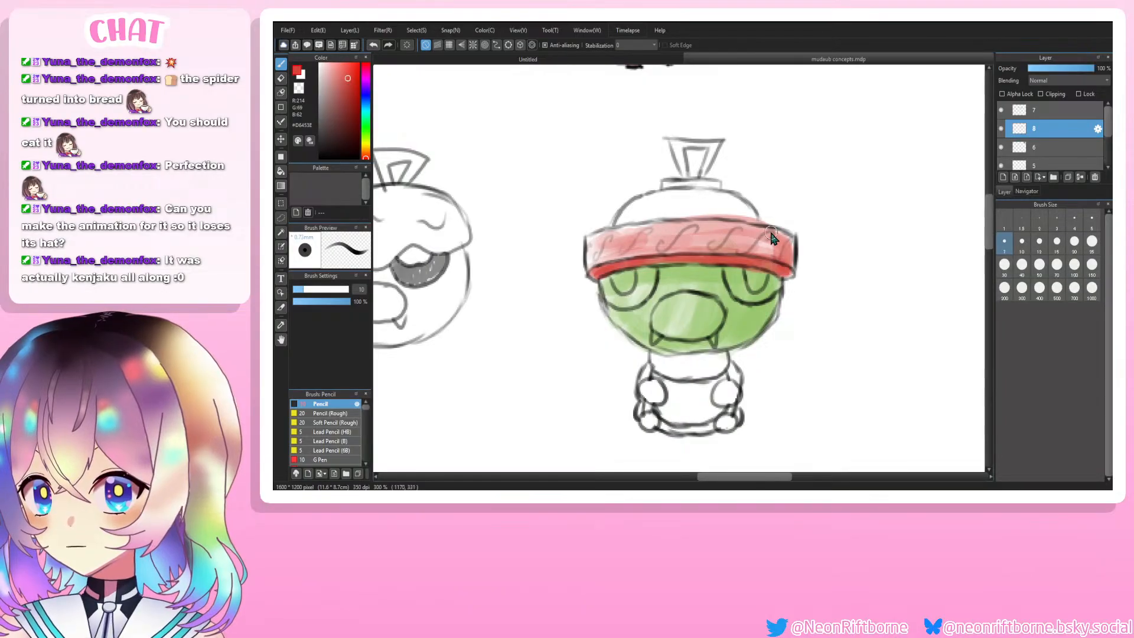
{"action": "key", "text": "bracketright"}
{"action": "key", "text": "bracketright"}
{"action": "key", "text": "bracketright"}
{"action": "key", "text": "bracketright"}
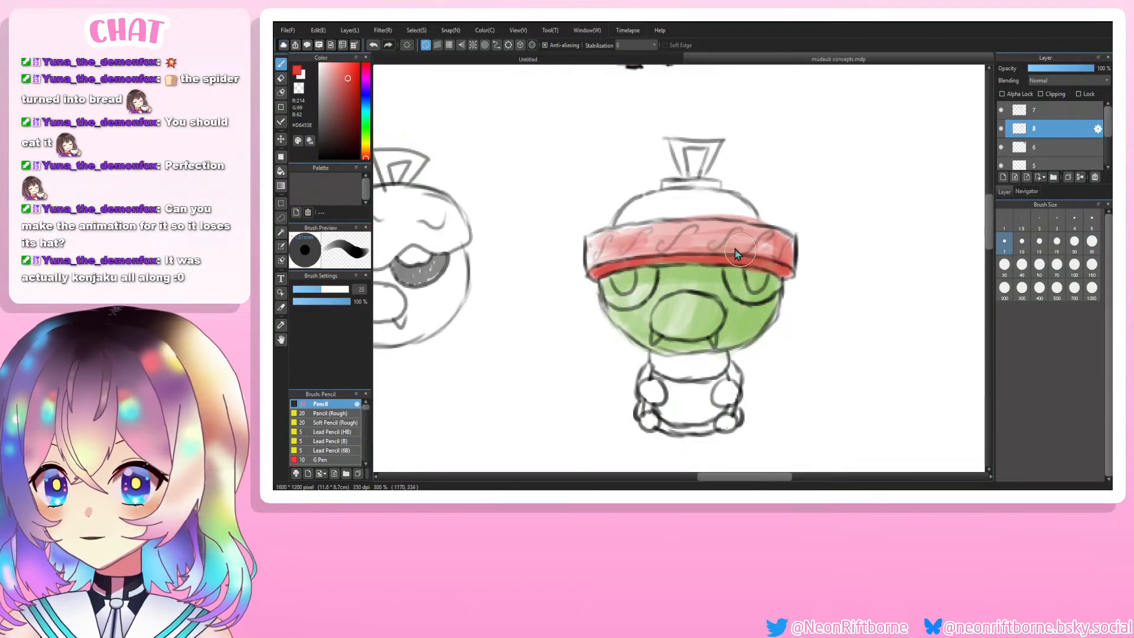
{"action": "left_click_drag", "start_coordinate": [777, 244], "coordinate": [706, 244]}
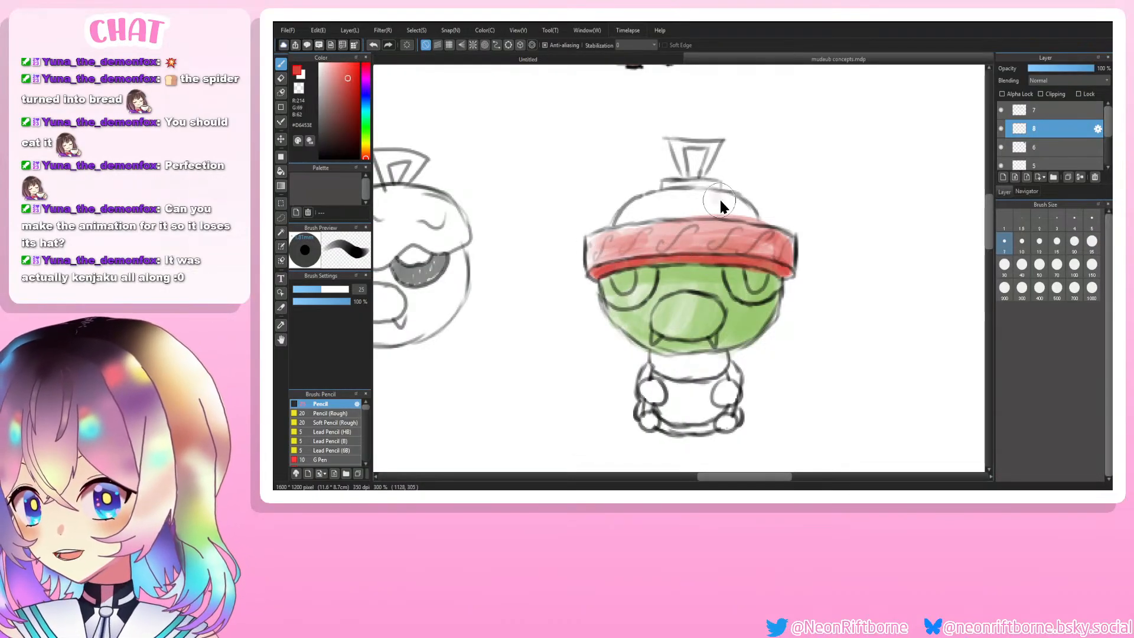
Step: Paint the hat dome red with the size 25 brush and the thin flat cap above it with size 10
{"action": "mouse_move", "coordinate": [724, 204]}
{"action": "left_mouse_down"}
{"action": "mouse_move", "coordinate": [685, 200]}
{"action": "mouse_move", "coordinate": [738, 208]}
{"action": "mouse_move", "coordinate": [661, 208]}
{"action": "left_mouse_up"}
{"action": "key", "text": "ctrl+z"}
{"action": "key", "text": "ctrl+z"}
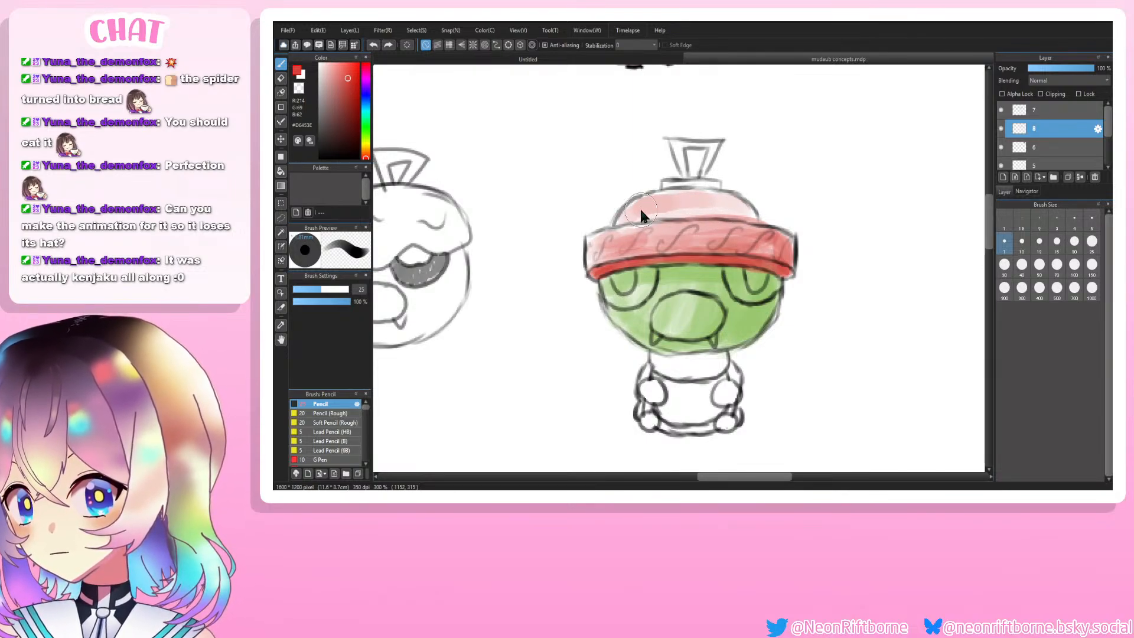
{"action": "mouse_move", "coordinate": [641, 214]}
{"action": "left_mouse_down"}
{"action": "mouse_move", "coordinate": [690, 193]}
{"action": "mouse_move", "coordinate": [749, 211]}
{"action": "left_mouse_up"}
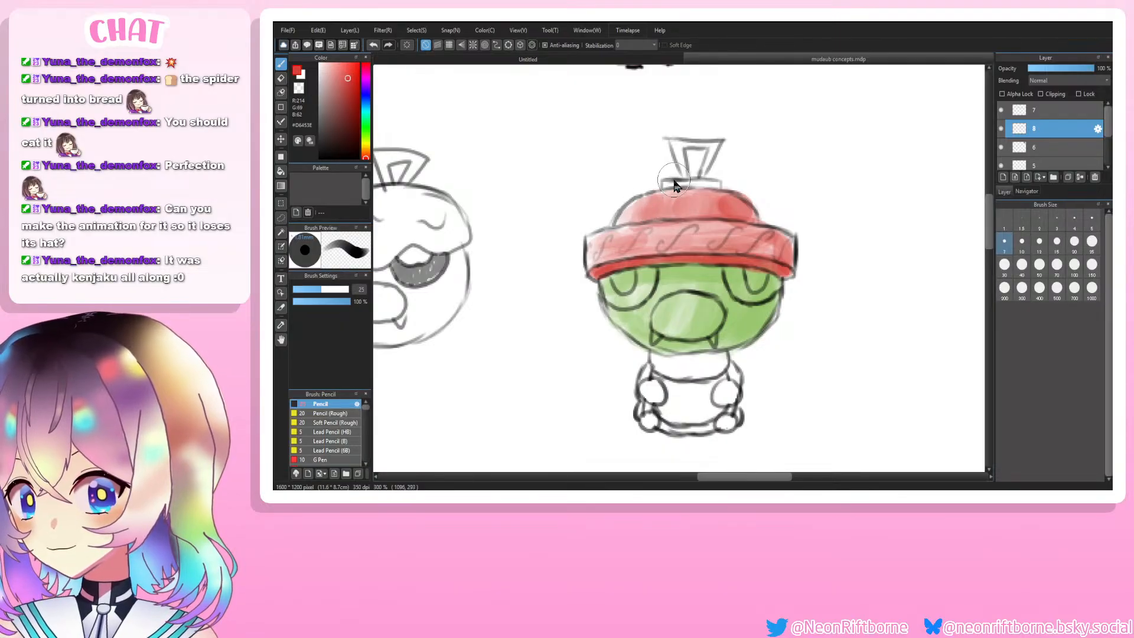
{"action": "left_click", "coordinate": [1022, 241]}
{"action": "left_click_drag", "start_coordinate": [717, 183], "coordinate": [667, 192]}
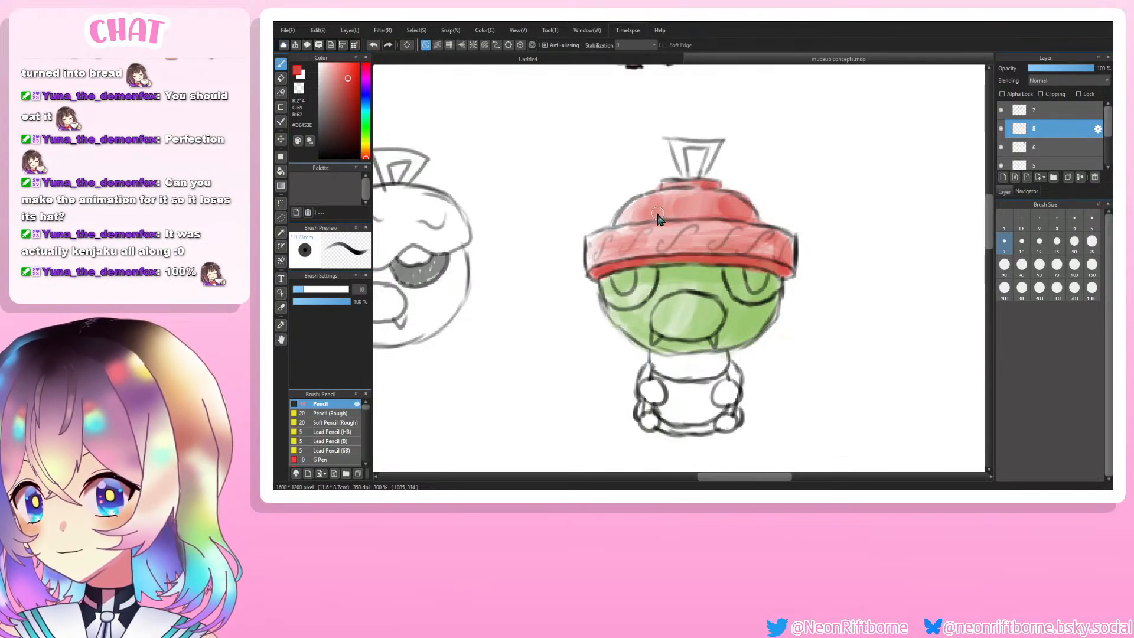
Step: Shade the third creature's face with a darker green (#587C37) sampled from the caterpillar reference at brush size 25
{"action": "scroll", "coordinate": [523, 287], "scroll_direction": "down", "scroll_amount": 5}
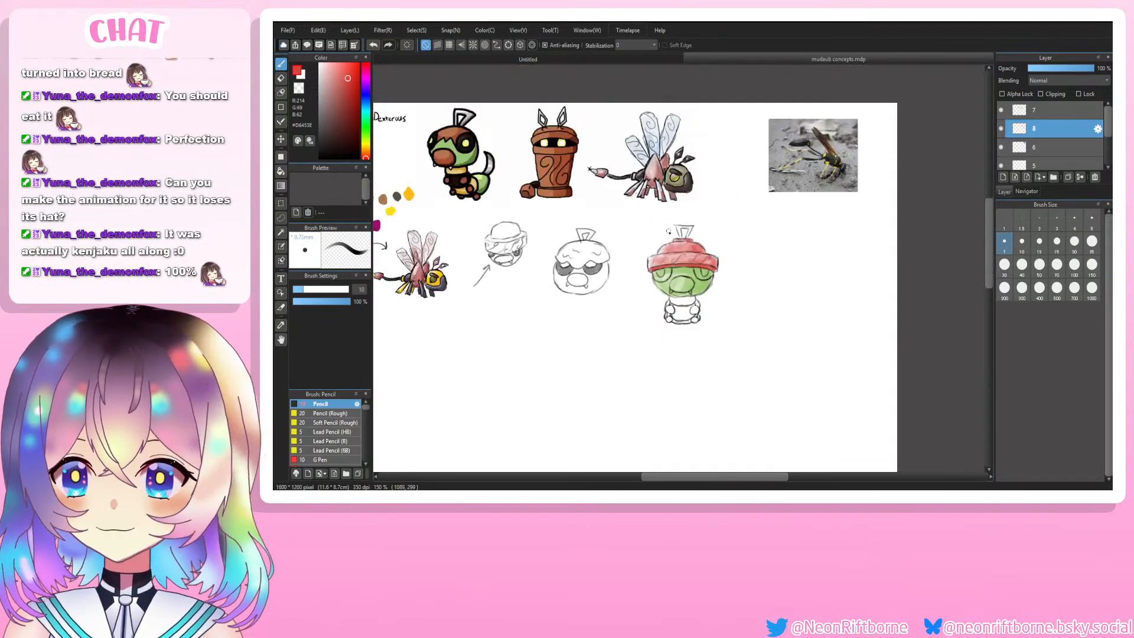
{"action": "scroll", "coordinate": [630, 281], "scroll_direction": "up", "scroll_amount": 2}
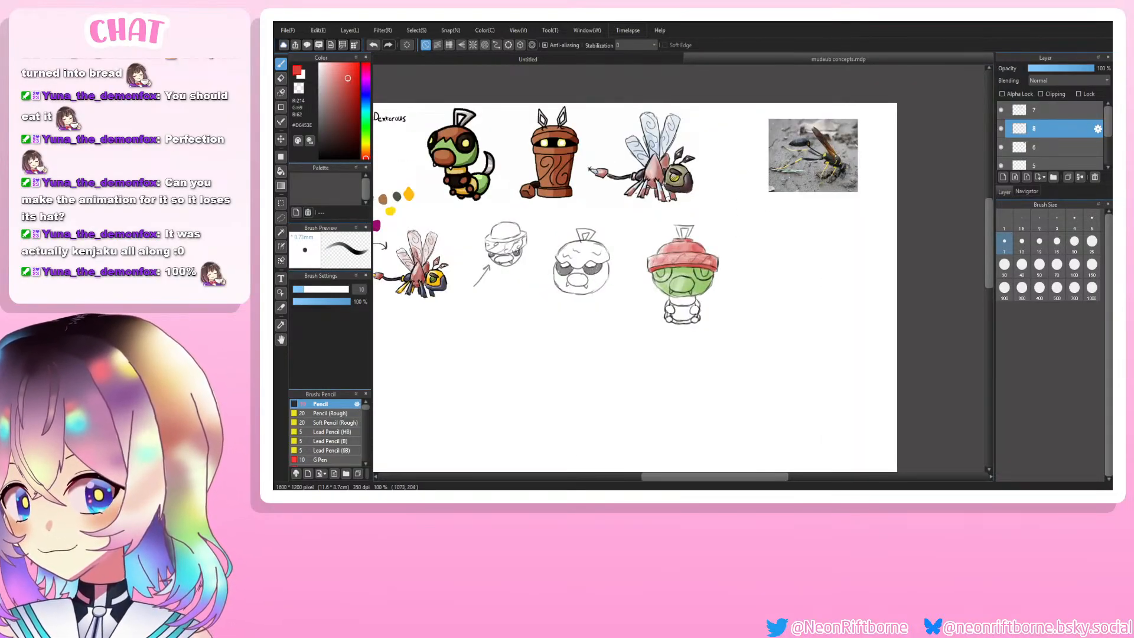
{"action": "scroll", "coordinate": [686, 269], "scroll_direction": "up", "scroll_amount": 4}
{"action": "key", "text": "alt"}
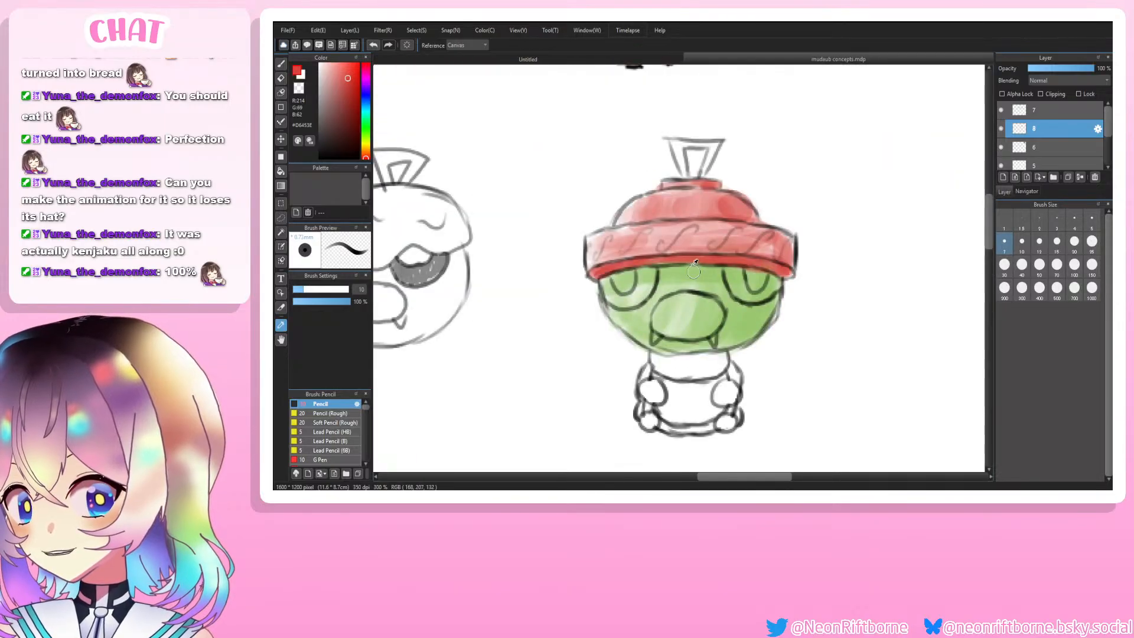
{"action": "scroll", "coordinate": [688, 290], "scroll_direction": "down", "scroll_amount": 2}
{"action": "scroll", "coordinate": [545, 122], "scroll_direction": "down", "scroll_amount": 1}
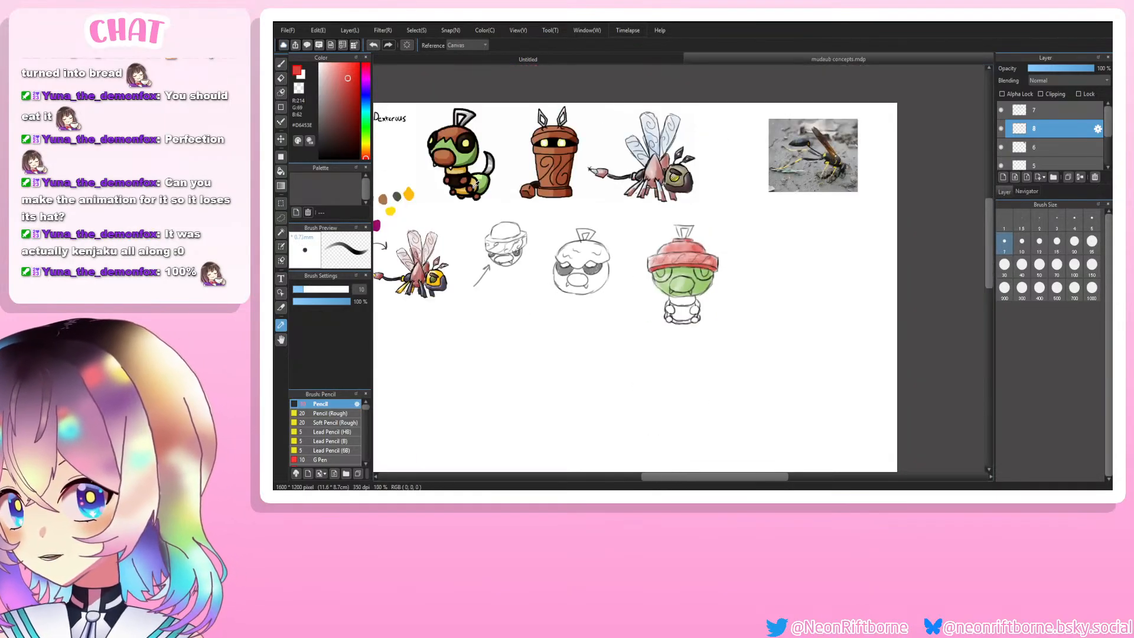
{"action": "left_click", "coordinate": [464, 150]}
{"action": "scroll", "coordinate": [680, 269], "scroll_direction": "up", "scroll_amount": 3}
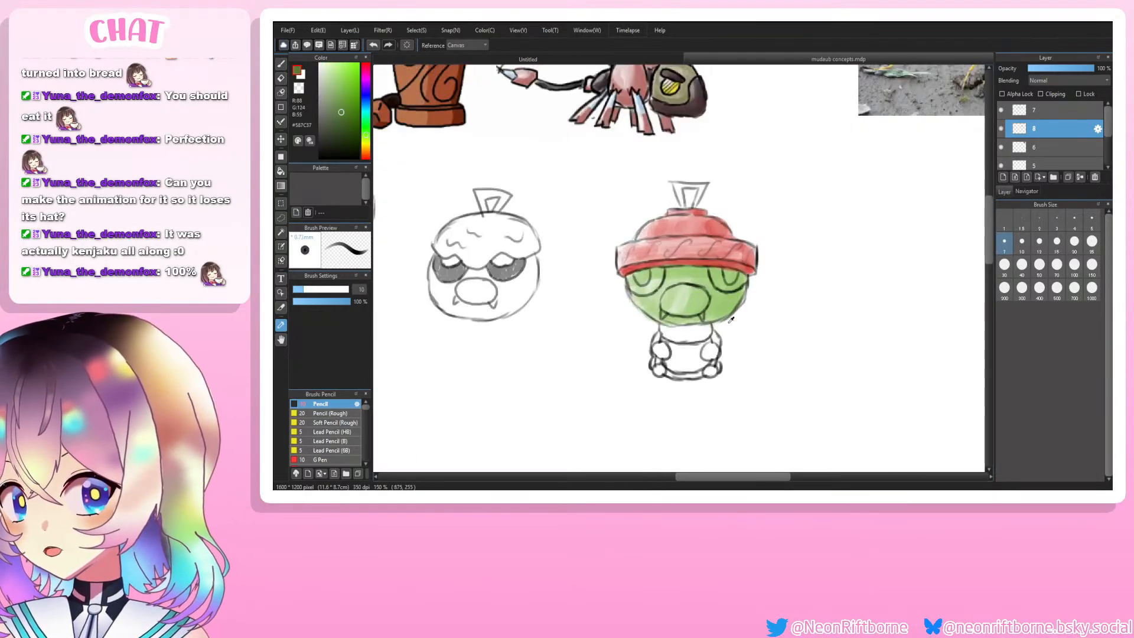
{"action": "key", "text": "b"}
{"action": "left_click", "coordinate": [1004, 264]}
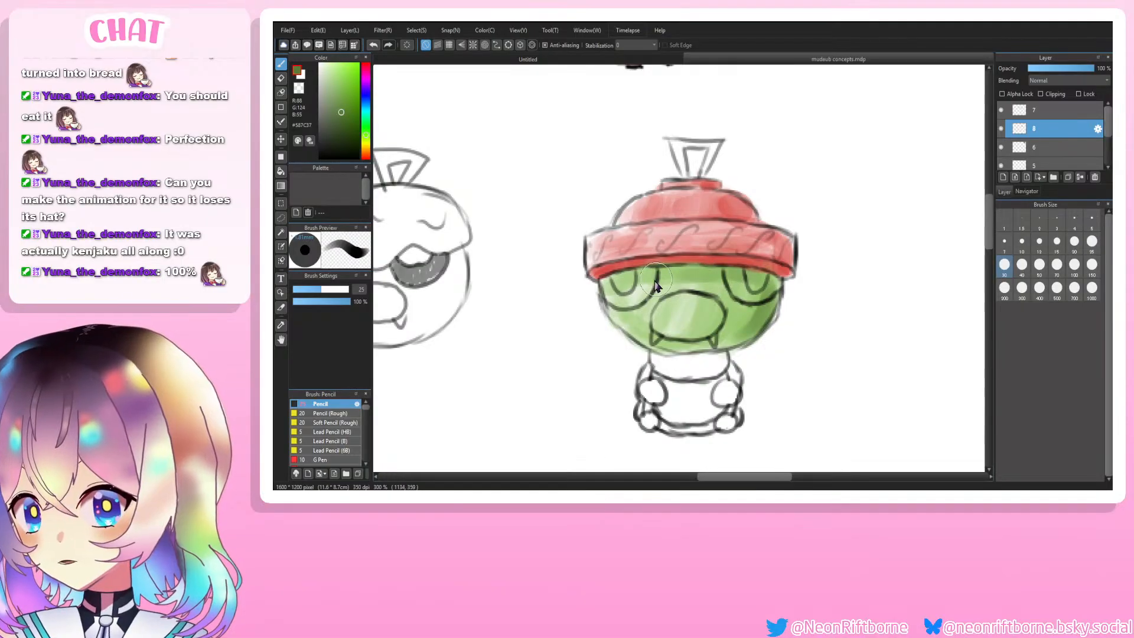
{"action": "key", "text": "ctrl+minus"}
{"action": "key", "text": "ctrl+minus"}
{"action": "key", "text": "ctrl+minus"}
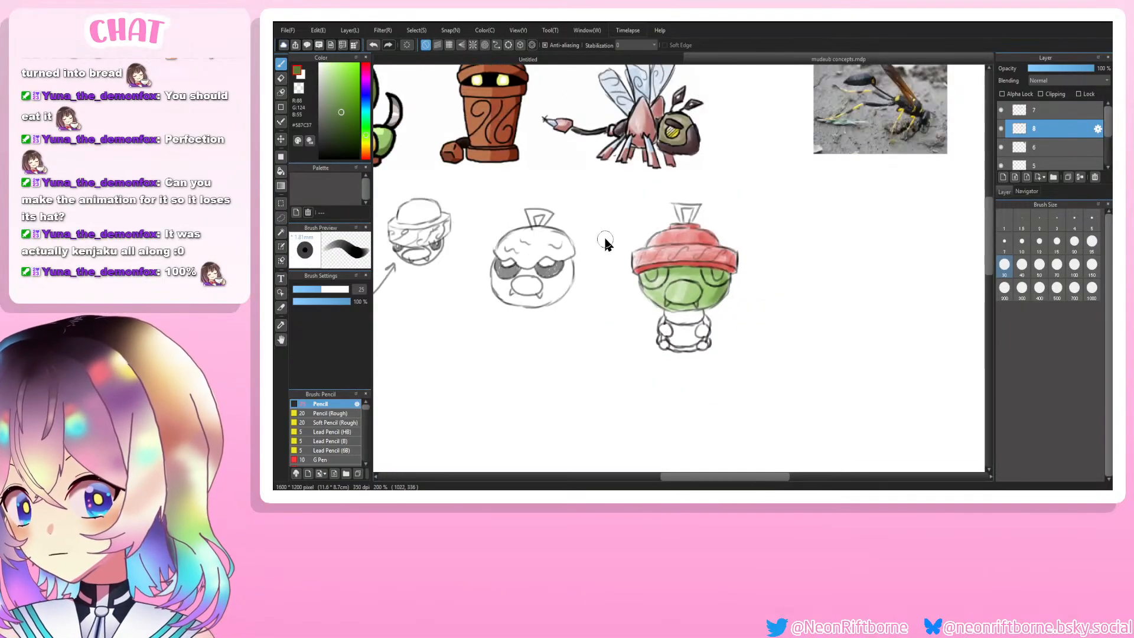
Step: Brighten the creature's snout and cheek with light green (#CBFE9A) highlights using the size 25 brush
{"action": "key", "text": "i"}
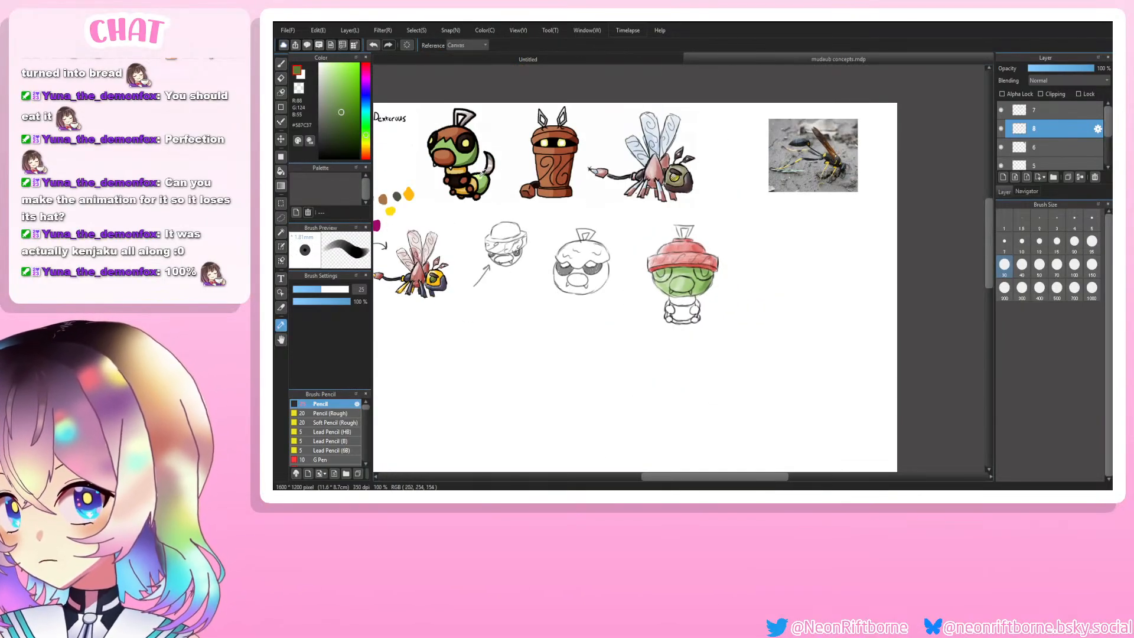
{"action": "key", "text": "ctrl+plus"}
{"action": "key", "text": "ctrl+plus"}
{"action": "key", "text": "ctrl+plus"}
{"action": "key", "text": "ctrl+plus"}
{"action": "key", "text": "ctrl+plus"}
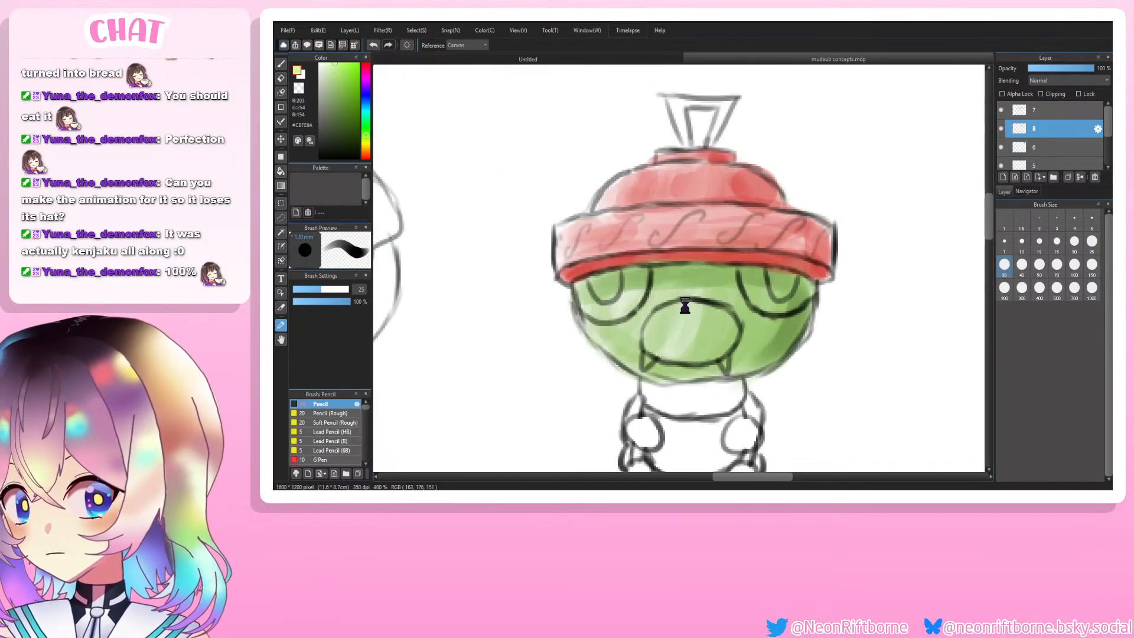
{"action": "key", "text": "b"}
{"action": "key", "text": "ctrl+minus"}
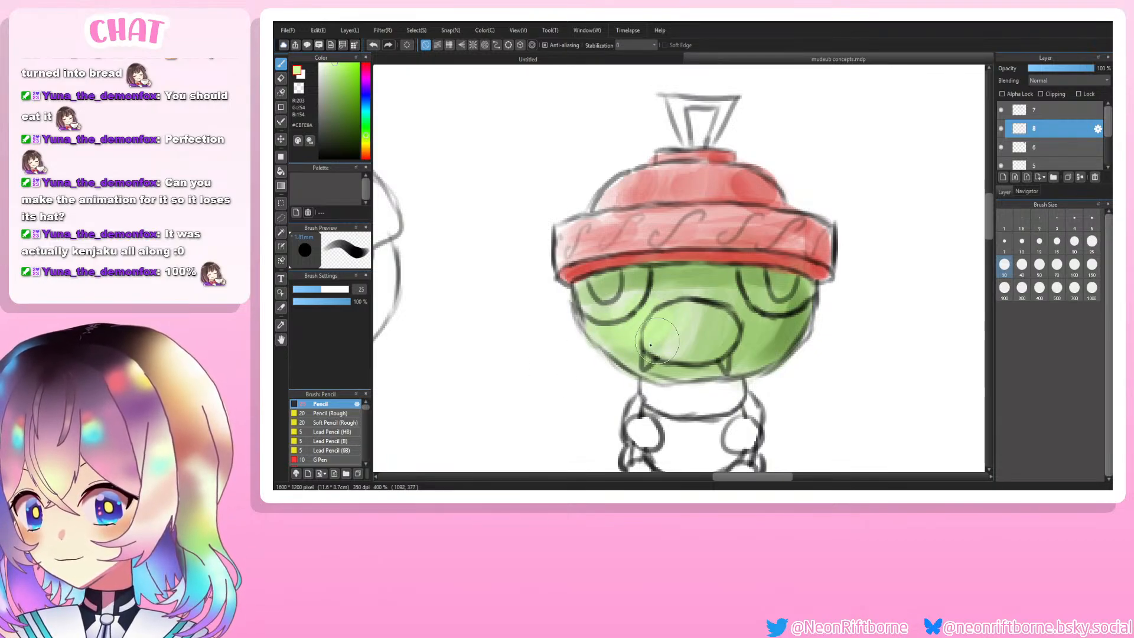
{"action": "scroll", "coordinate": [522, 354], "scroll_direction": "down", "scroll_amount": 5}
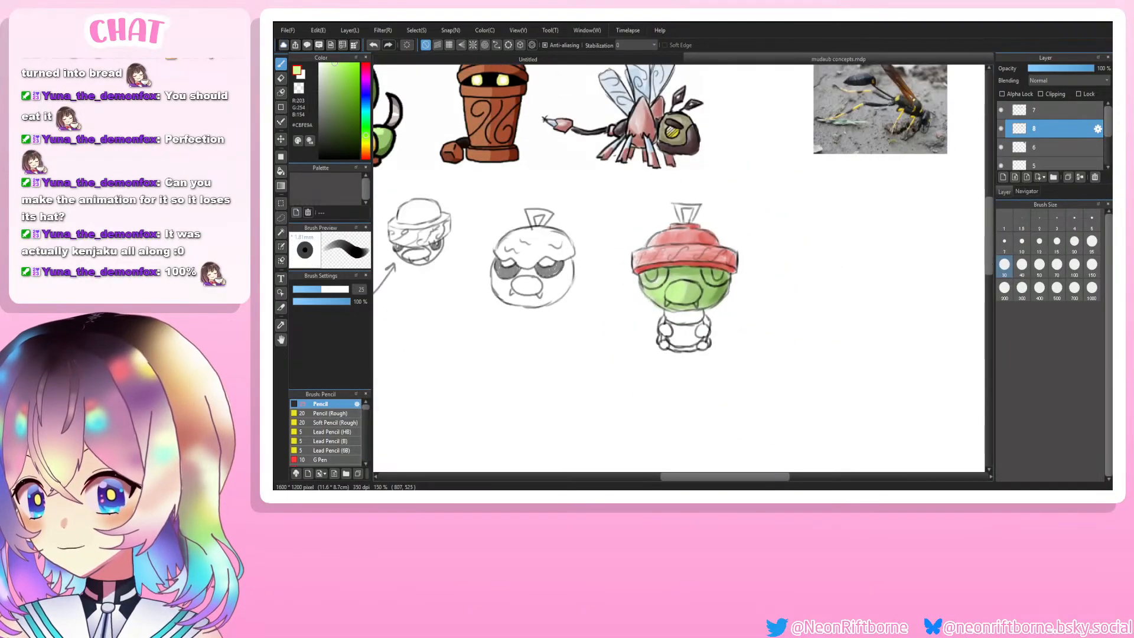
{"action": "scroll", "coordinate": [531, 358], "scroll_direction": "up", "scroll_amount": 1}
{"action": "scroll", "coordinate": [531, 358], "scroll_direction": "up", "scroll_amount": 1}
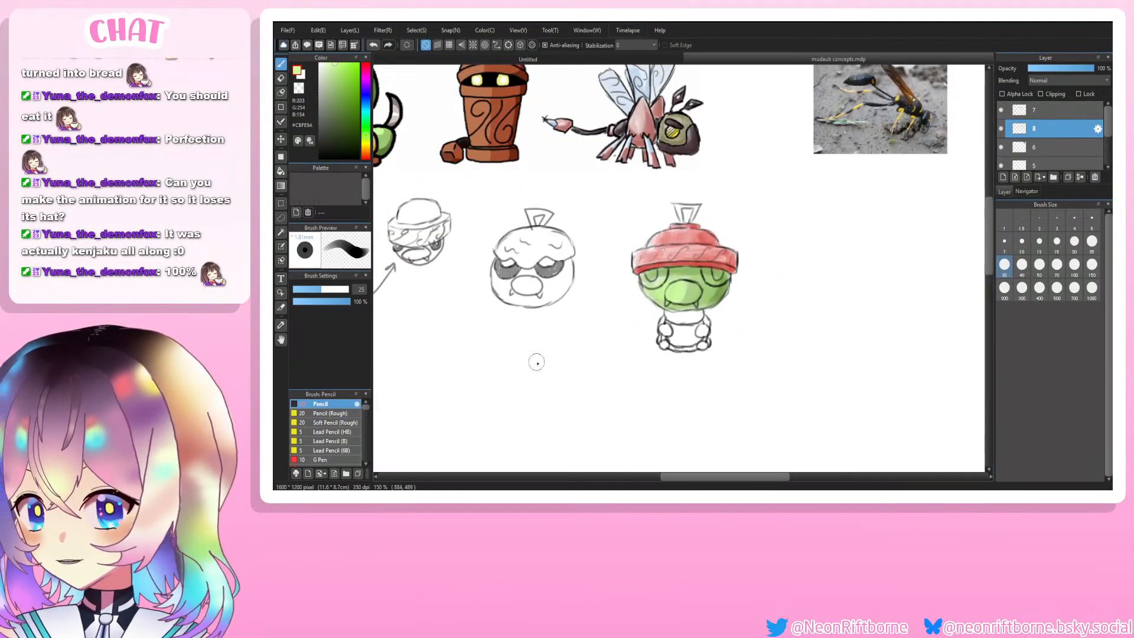
{"action": "scroll", "coordinate": [608, 223], "scroll_direction": "down", "scroll_amount": 1}
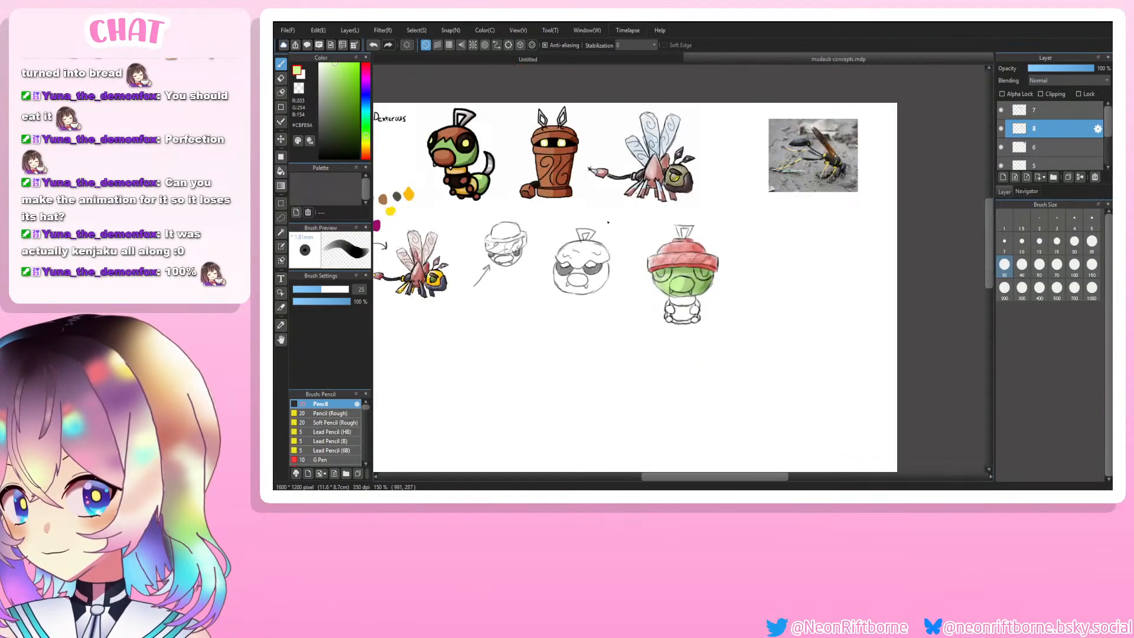
Step: Paint both eye sockets near-black (#1C120B), sampled from the caterpillar reference, at brush size 15, leaving the pupils green
{"action": "key", "text": "alt"}
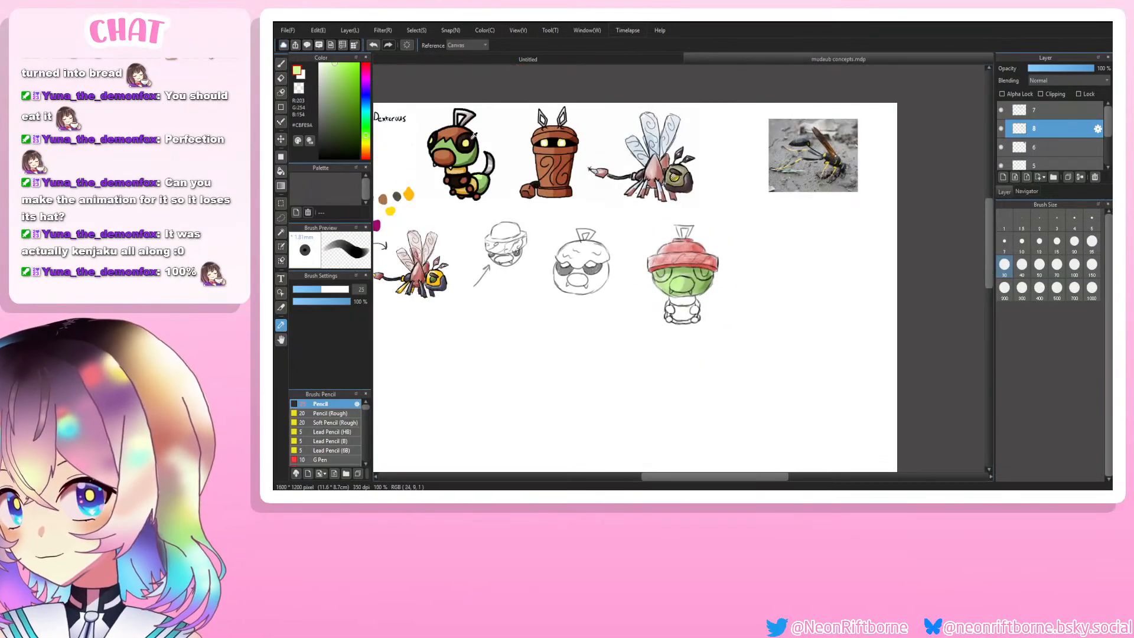
{"action": "left_click", "coordinate": [471, 135]}
{"action": "scroll", "coordinate": [686, 272], "scroll_direction": "up", "scroll_amount": 5}
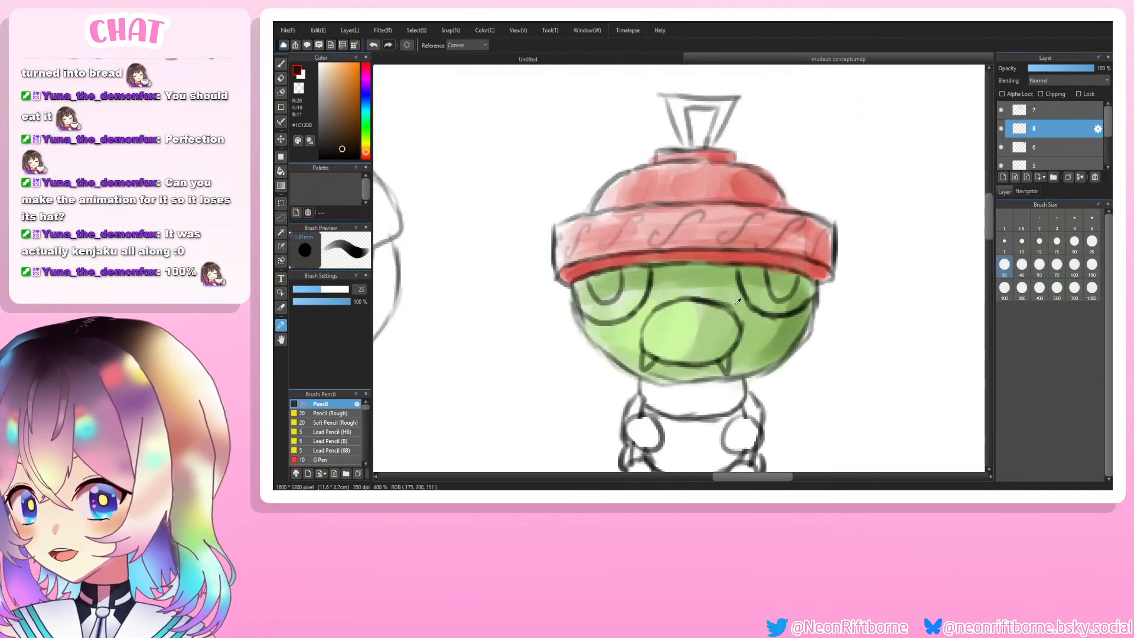
{"action": "key", "text": "ctrl+minus"}
{"action": "key", "text": "ctrl+minus"}
{"action": "key", "text": "bracketleft"}
{"action": "key", "text": "bracketleft"}
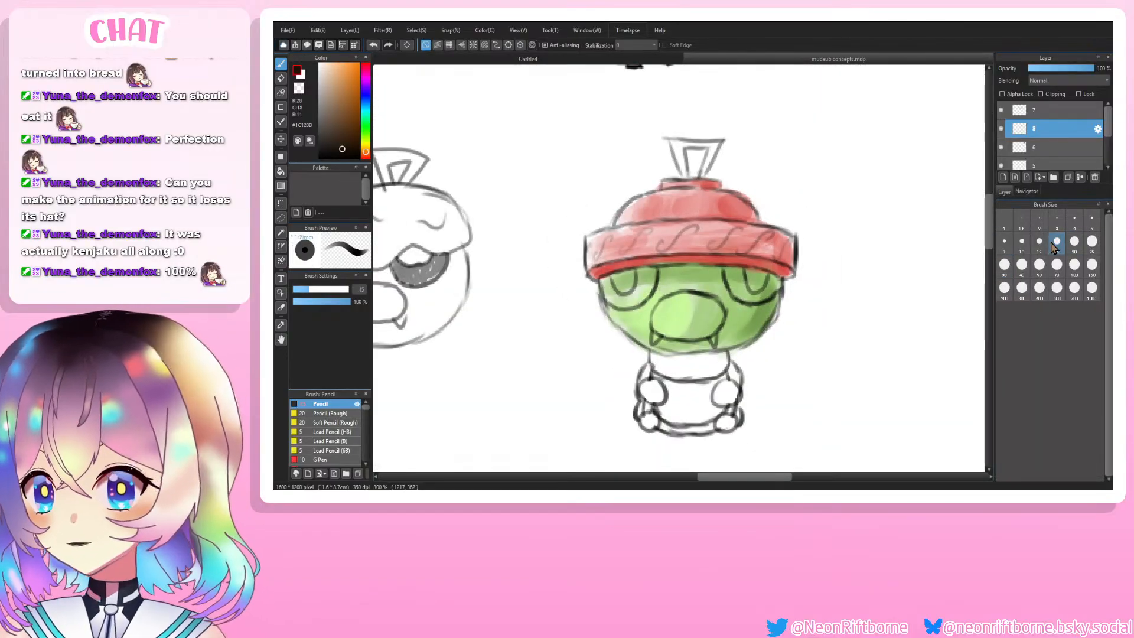
{"action": "mouse_move", "coordinate": [732, 275]}
{"action": "left_mouse_down"}
{"action": "mouse_move", "coordinate": [737, 283]}
{"action": "mouse_move", "coordinate": [730, 275]}
{"action": "left_mouse_up"}
{"action": "mouse_move", "coordinate": [737, 274]}
{"action": "left_mouse_down"}
{"action": "mouse_move", "coordinate": [737, 292]}
{"action": "mouse_move", "coordinate": [783, 285]}
{"action": "mouse_move", "coordinate": [770, 283]}
{"action": "left_mouse_up"}
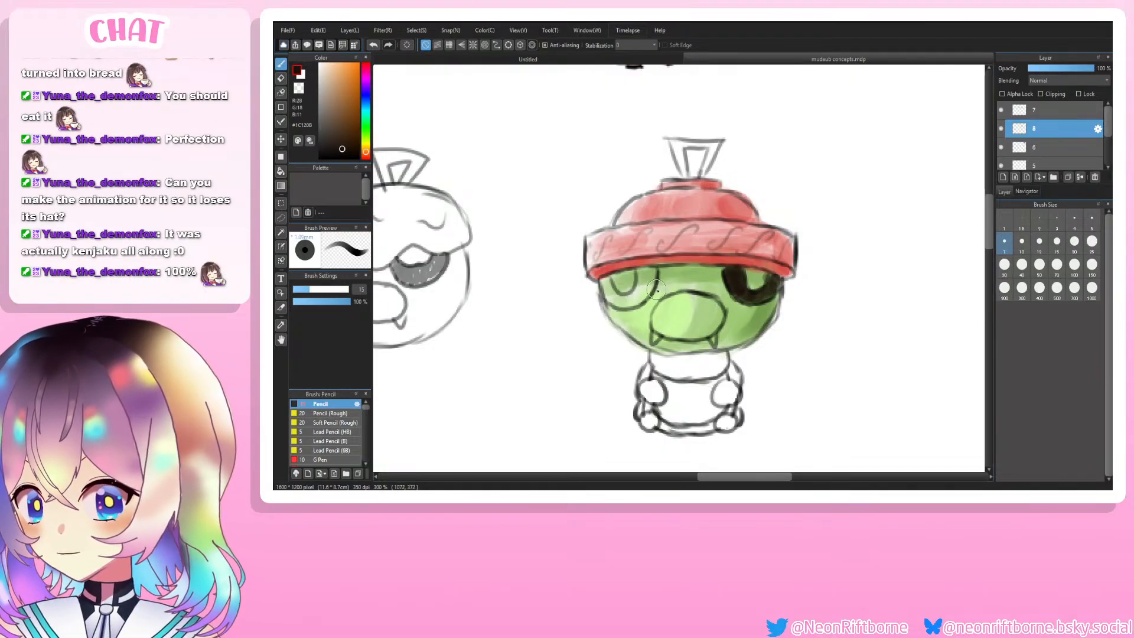
{"action": "mouse_move", "coordinate": [657, 290]}
{"action": "left_mouse_down"}
{"action": "mouse_move", "coordinate": [641, 273]}
{"action": "mouse_move", "coordinate": [639, 304]}
{"action": "mouse_move", "coordinate": [631, 266]}
{"action": "mouse_move", "coordinate": [639, 298]}
{"action": "mouse_move", "coordinate": [635, 278]}
{"action": "mouse_move", "coordinate": [643, 282]}
{"action": "mouse_move", "coordinate": [620, 302]}
{"action": "mouse_move", "coordinate": [607, 284]}
{"action": "mouse_move", "coordinate": [602, 294]}
{"action": "mouse_move", "coordinate": [617, 309]}
{"action": "mouse_move", "coordinate": [612, 295]}
{"action": "mouse_move", "coordinate": [648, 281]}
{"action": "mouse_move", "coordinate": [631, 304]}
{"action": "mouse_move", "coordinate": [610, 287]}
{"action": "left_mouse_up"}
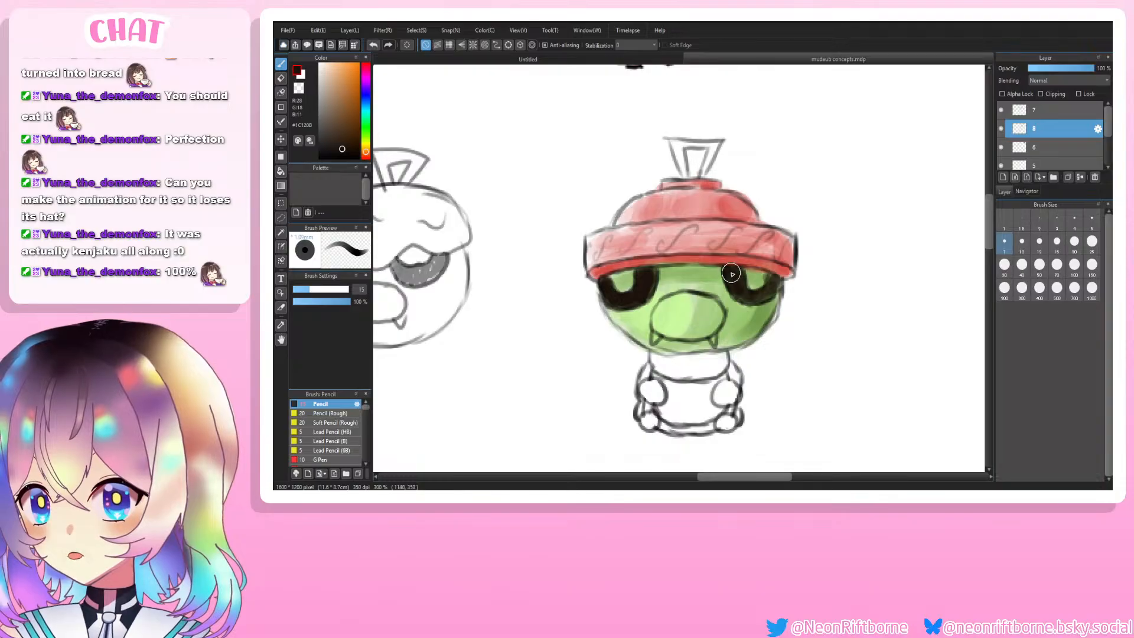
Step: Colour both pupils pale yellow (#F2ED7E), sampled from the caterpillar reference's eye
{"action": "scroll", "coordinate": [576, 330], "scroll_direction": "down", "scroll_amount": 3}
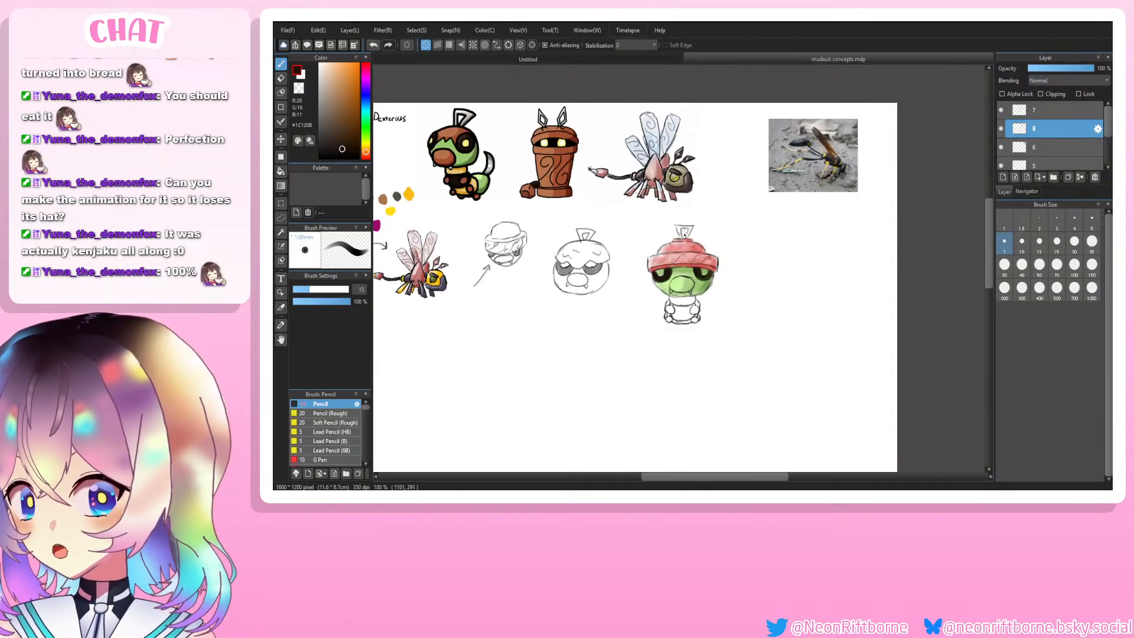
{"action": "key", "text": "i"}
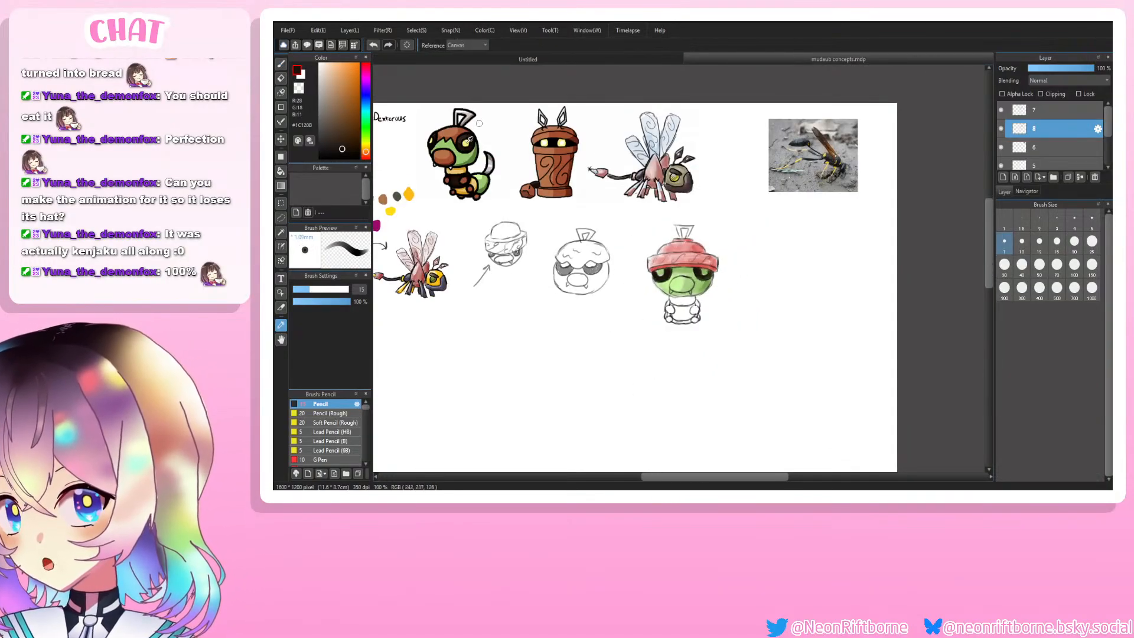
{"action": "left_click", "coordinate": [469, 140]}
{"action": "scroll", "coordinate": [681, 267], "scroll_direction": "up", "scroll_amount": 3}
{"action": "key", "text": "p"}
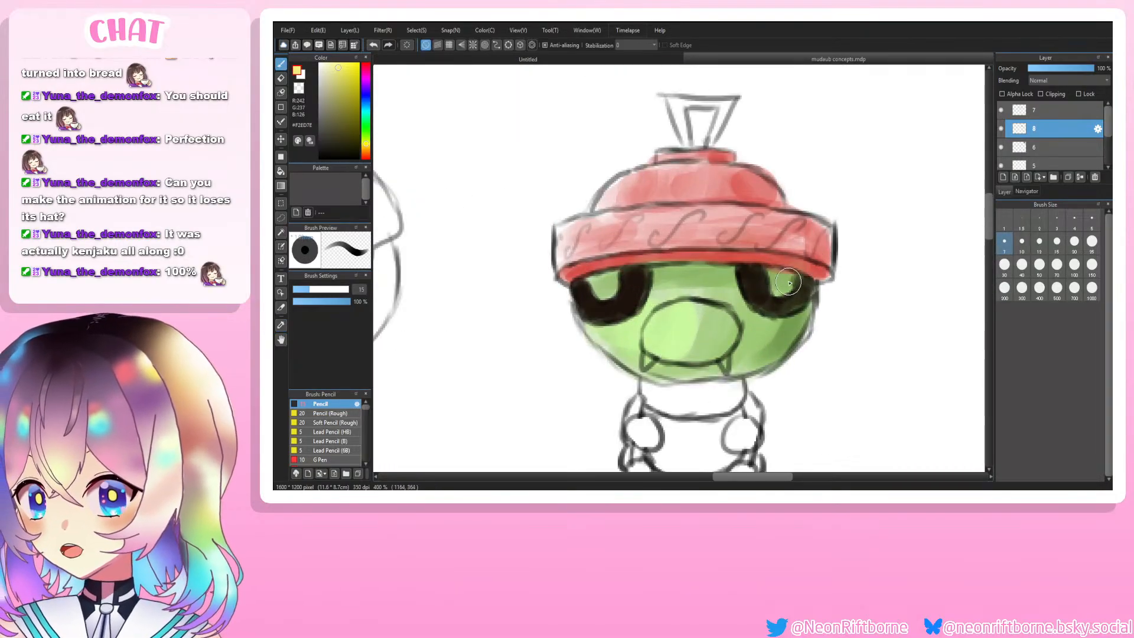
{"action": "left_click_drag", "start_coordinate": [789, 283], "coordinate": [779, 286]}
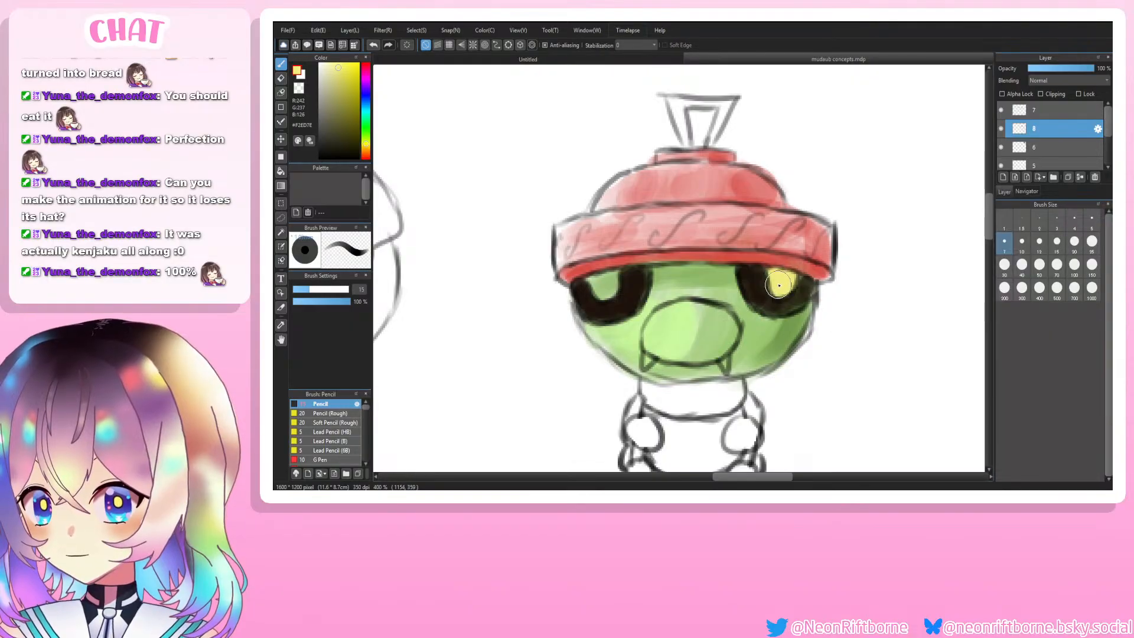
{"action": "mouse_move", "coordinate": [606, 275]}
{"action": "left_mouse_down"}
{"action": "mouse_move", "coordinate": [609, 286]}
{"action": "mouse_move", "coordinate": [602, 280]}
{"action": "left_mouse_up"}
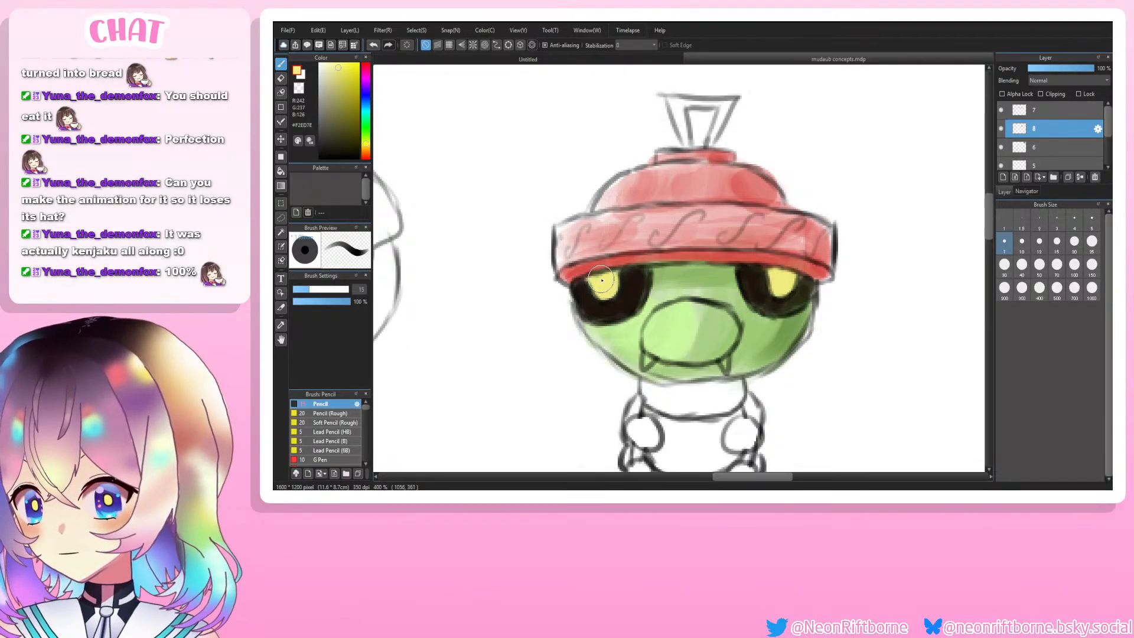
{"action": "scroll", "coordinate": [590, 313], "scroll_direction": "down", "scroll_amount": 4}
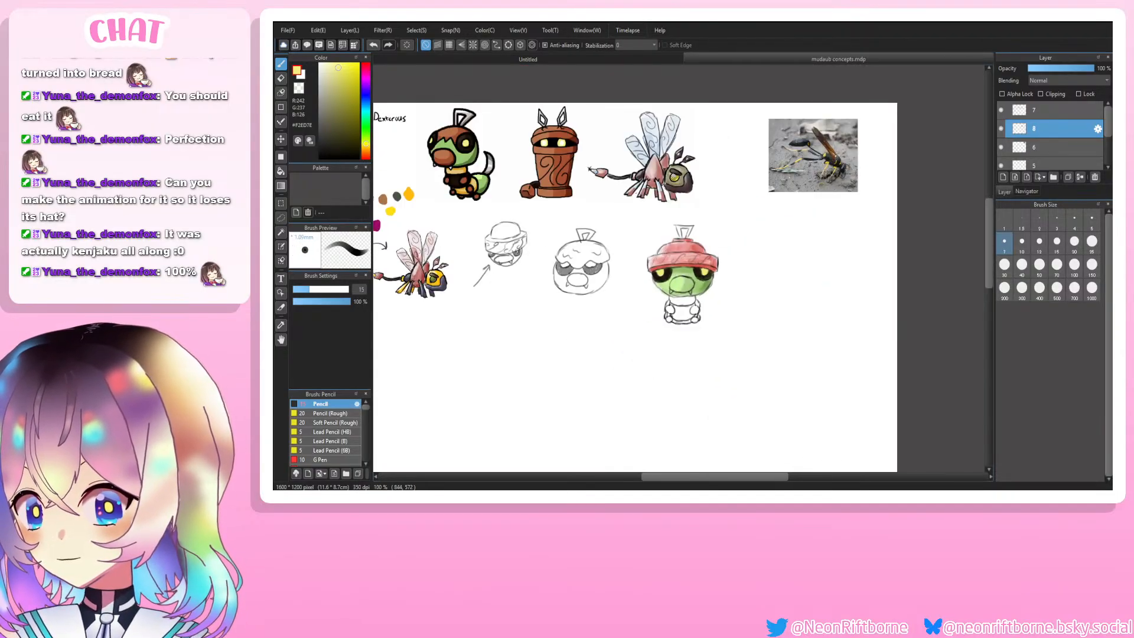
Step: Fill the middle section of the creature's body with near-black (#1C120B) resampled from the caterpillar reference
{"action": "scroll", "coordinate": [677, 262], "scroll_direction": "up", "scroll_amount": 3}
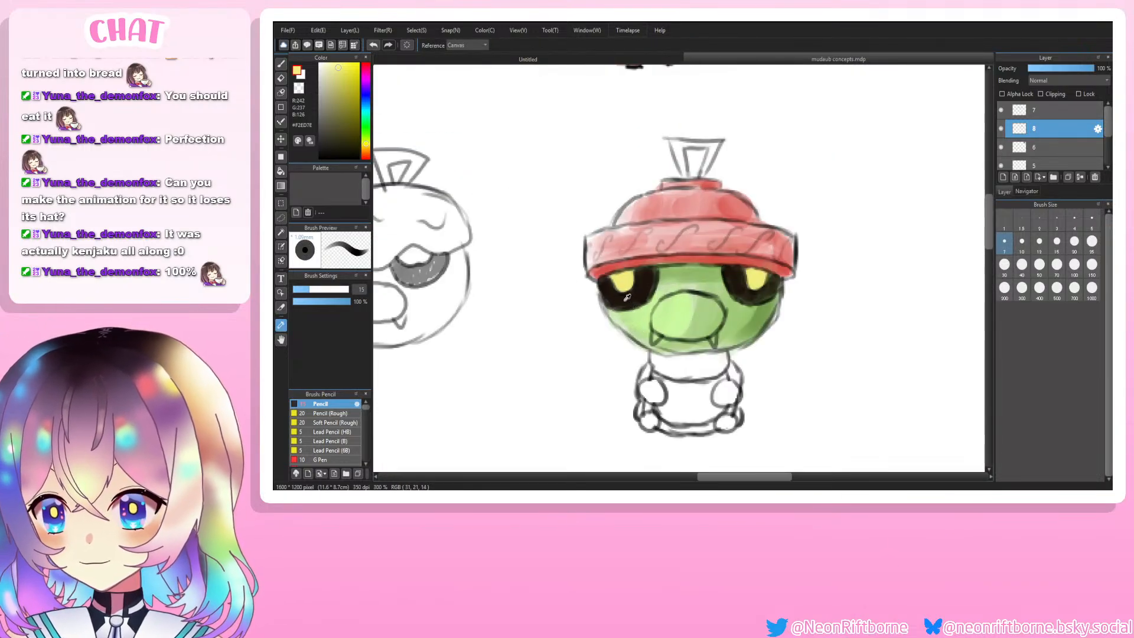
{"action": "scroll", "coordinate": [642, 266], "scroll_direction": "down", "scroll_amount": 1}
{"action": "scroll", "coordinate": [641, 271], "scroll_direction": "down", "scroll_amount": 3}
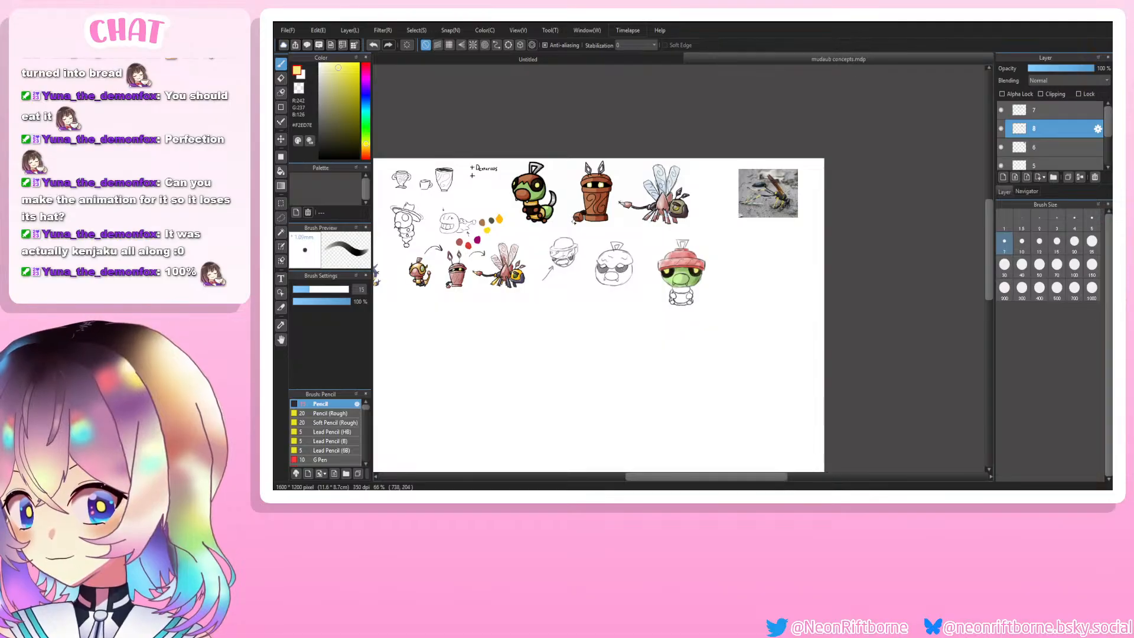
{"action": "scroll", "coordinate": [573, 221], "scroll_direction": "up", "scroll_amount": 1}
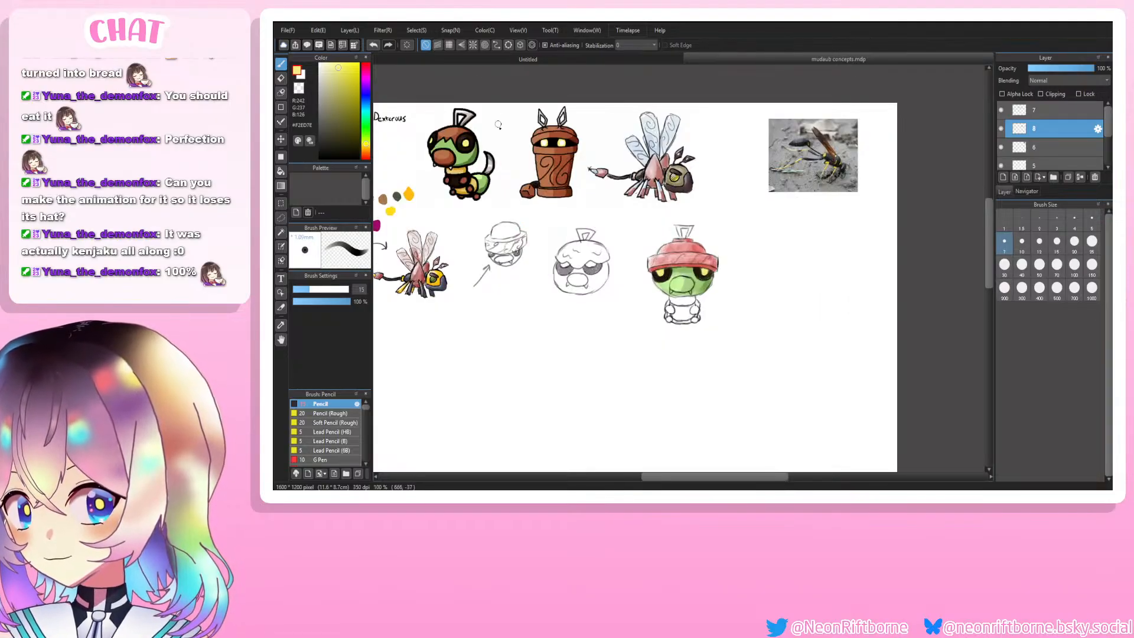
{"action": "key", "text": "alt"}
{"action": "left_click", "coordinate": [456, 180]}
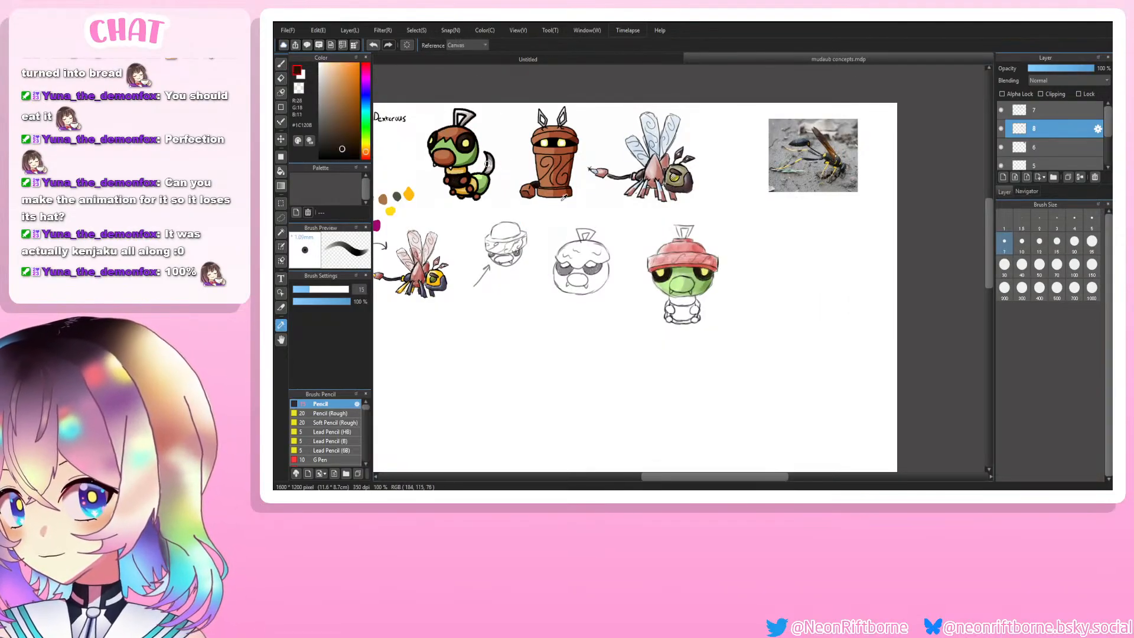
{"action": "scroll", "coordinate": [678, 272], "scroll_direction": "up", "scroll_amount": 3}
{"action": "mouse_move", "coordinate": [716, 385]}
{"action": "left_mouse_down"}
{"action": "mouse_move", "coordinate": [694, 393]}
{"action": "mouse_move", "coordinate": [724, 383]}
{"action": "mouse_move", "coordinate": [679, 392]}
{"action": "mouse_move", "coordinate": [705, 388]}
{"action": "mouse_move", "coordinate": [661, 383]}
{"action": "mouse_move", "coordinate": [656, 406]}
{"action": "mouse_move", "coordinate": [656, 386]}
{"action": "mouse_move", "coordinate": [684, 406]}
{"action": "mouse_move", "coordinate": [680, 417]}
{"action": "mouse_move", "coordinate": [664, 411]}
{"action": "mouse_move", "coordinate": [712, 415]}
{"action": "mouse_move", "coordinate": [672, 422]}
{"action": "mouse_move", "coordinate": [724, 387]}
{"action": "mouse_move", "coordinate": [693, 409]}
{"action": "mouse_move", "coordinate": [684, 400]}
{"action": "mouse_move", "coordinate": [693, 408]}
{"action": "mouse_move", "coordinate": [704, 384]}
{"action": "mouse_move", "coordinate": [724, 379]}
{"action": "mouse_move", "coordinate": [692, 419]}
{"action": "mouse_move", "coordinate": [705, 409]}
{"action": "mouse_move", "coordinate": [672, 412]}
{"action": "mouse_move", "coordinate": [684, 389]}
{"action": "mouse_move", "coordinate": [661, 402]}
{"action": "mouse_move", "coordinate": [667, 390]}
{"action": "mouse_move", "coordinate": [657, 400]}
{"action": "mouse_move", "coordinate": [656, 388]}
{"action": "mouse_move", "coordinate": [682, 404]}
{"action": "left_mouse_up"}
Step: Sample red (#D35347) from the hat and colour the four round hands and feet with it
{"action": "key", "text": "i"}
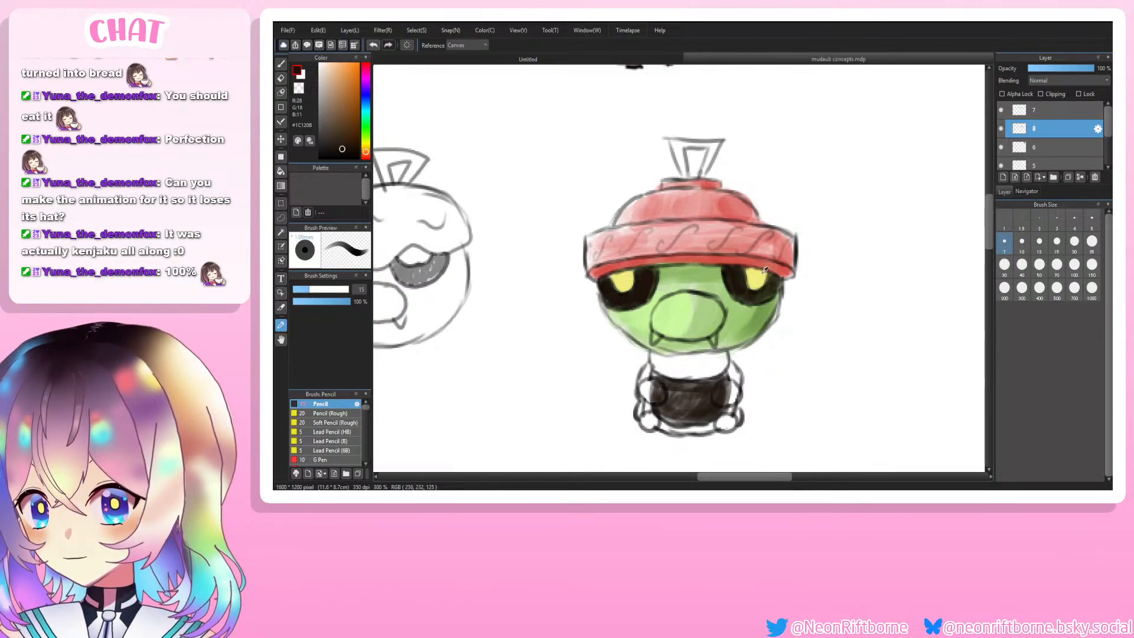
{"action": "left_click", "coordinate": [739, 259]}
{"action": "key", "text": "b"}
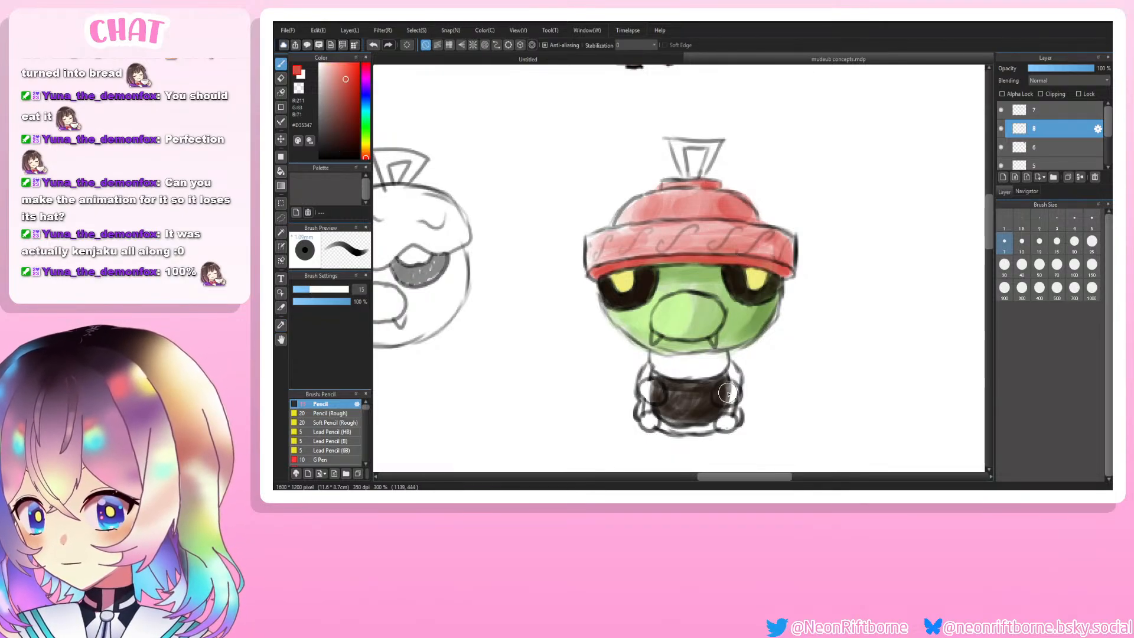
{"action": "mouse_move", "coordinate": [728, 392]}
{"action": "left_mouse_down"}
{"action": "mouse_move", "coordinate": [655, 392]}
{"action": "mouse_move", "coordinate": [640, 405]}
{"action": "mouse_move", "coordinate": [648, 423]}
{"action": "left_mouse_up"}
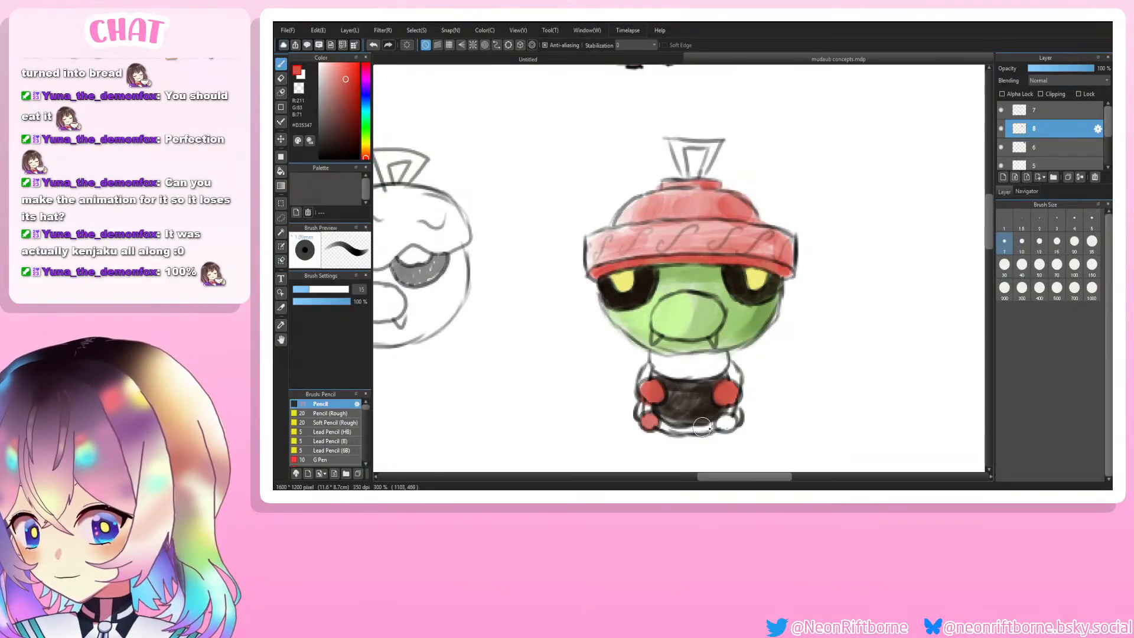
{"action": "left_click_drag", "start_coordinate": [726, 419], "coordinate": [726, 432]}
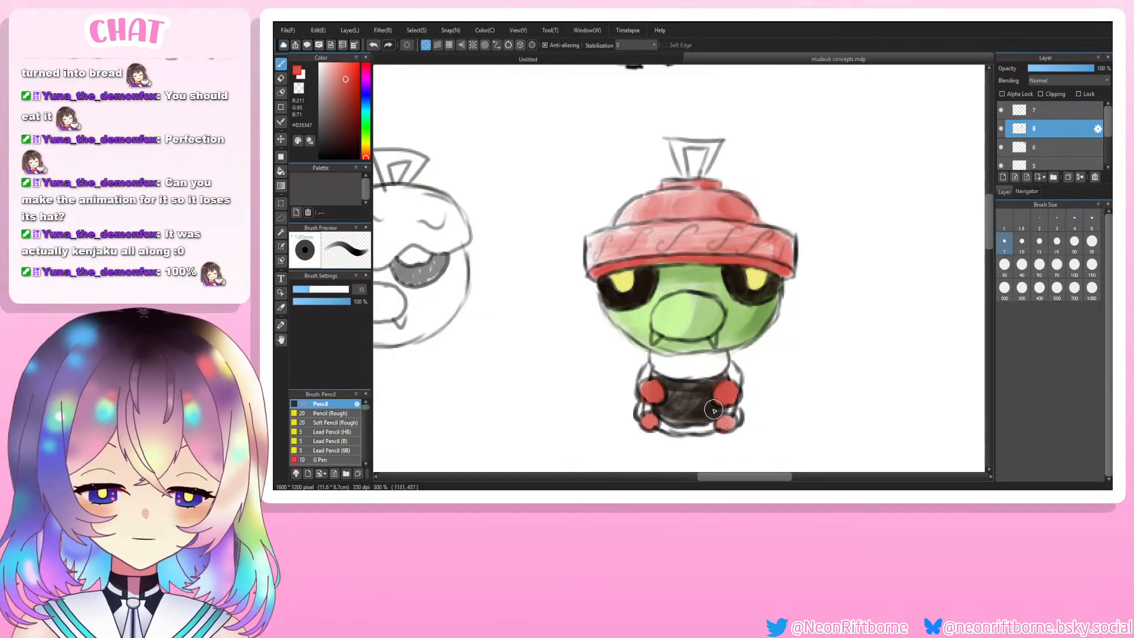
Step: Finish the red on the outer limbs and add pale pink (#F8E1E0) highlights to the round hands and feet
{"action": "scroll", "coordinate": [718, 406], "scroll_direction": "down", "scroll_amount": 1}
{"action": "scroll", "coordinate": [723, 408], "scroll_direction": "up", "scroll_amount": 1}
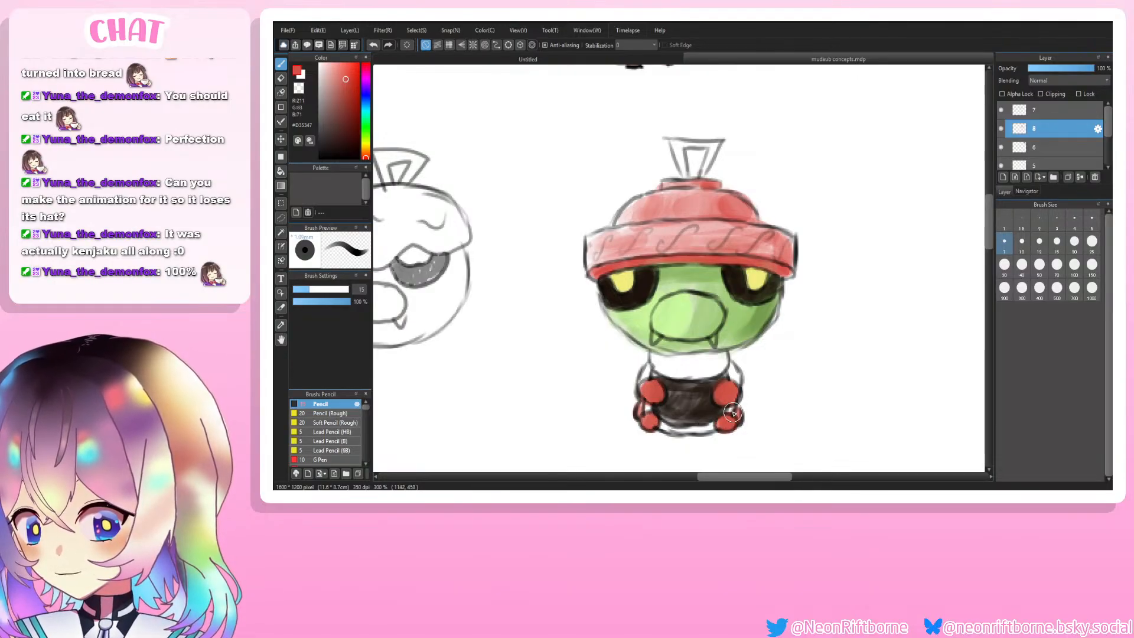
{"action": "key", "text": "alt"}
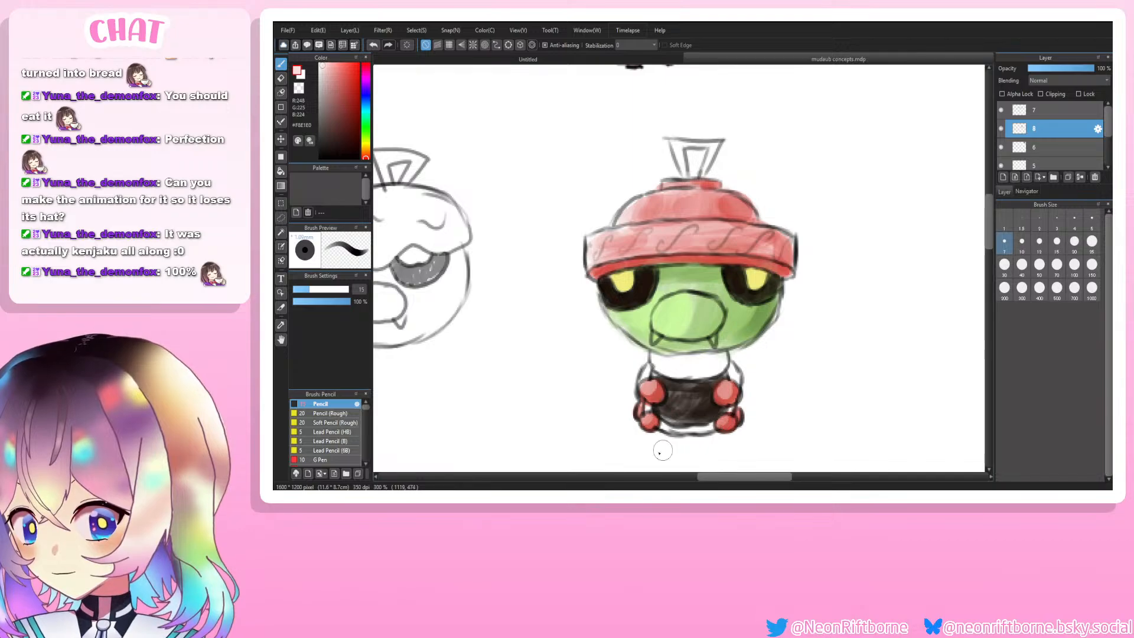
{"action": "scroll", "coordinate": [669, 355], "scroll_direction": "down", "scroll_amount": 1}
{"action": "scroll", "coordinate": [703, 308], "scroll_direction": "down", "scroll_amount": 1}
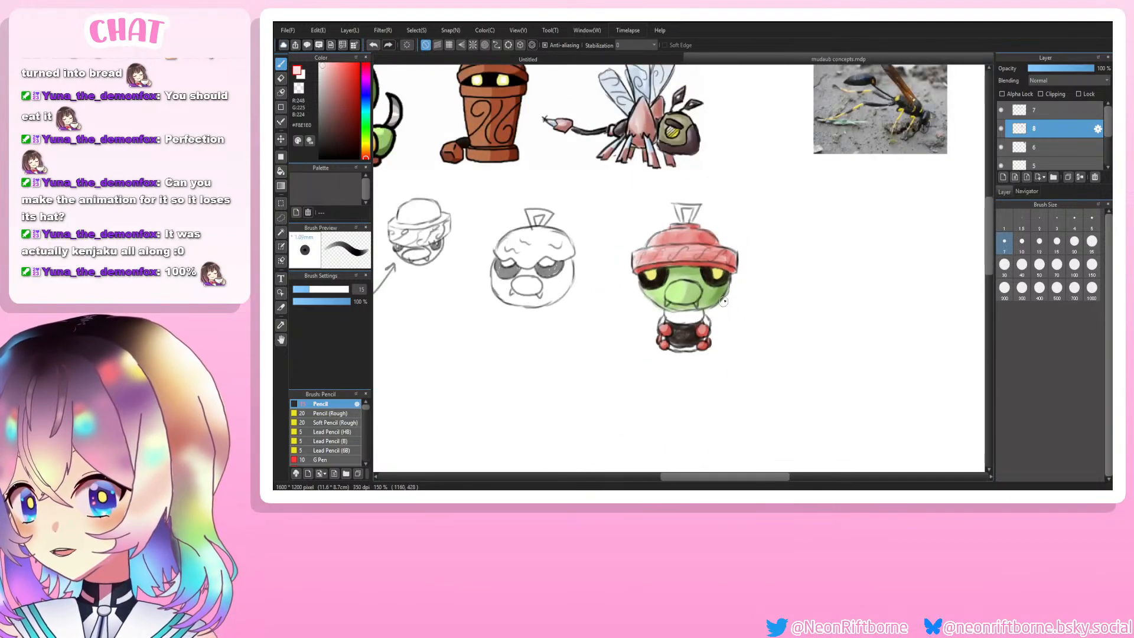
Step: Sample light green (#AAD086) from the creature's face and colour its upper arms with it
{"action": "scroll", "coordinate": [724, 302], "scroll_direction": "up", "scroll_amount": 1}
{"action": "key", "text": "i"}
{"action": "left_click", "coordinate": [698, 299]}
{"action": "scroll", "coordinate": [701, 297], "scroll_direction": "up", "scroll_amount": 1}
{"action": "key", "text": "b"}
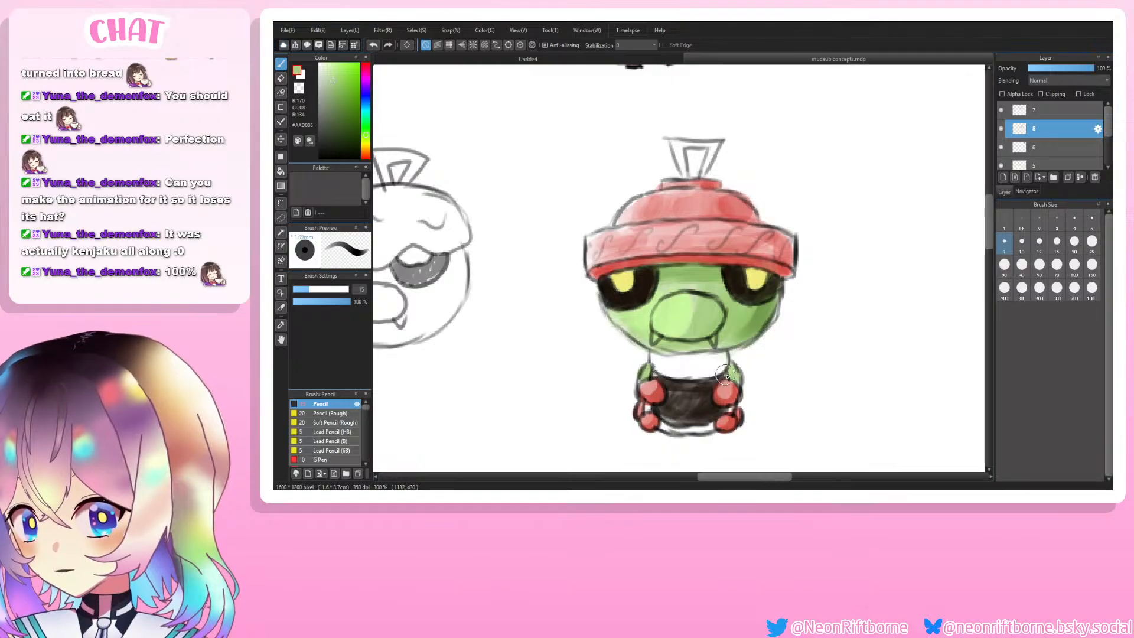
{"action": "scroll", "coordinate": [726, 375], "scroll_direction": "down", "scroll_amount": 3}
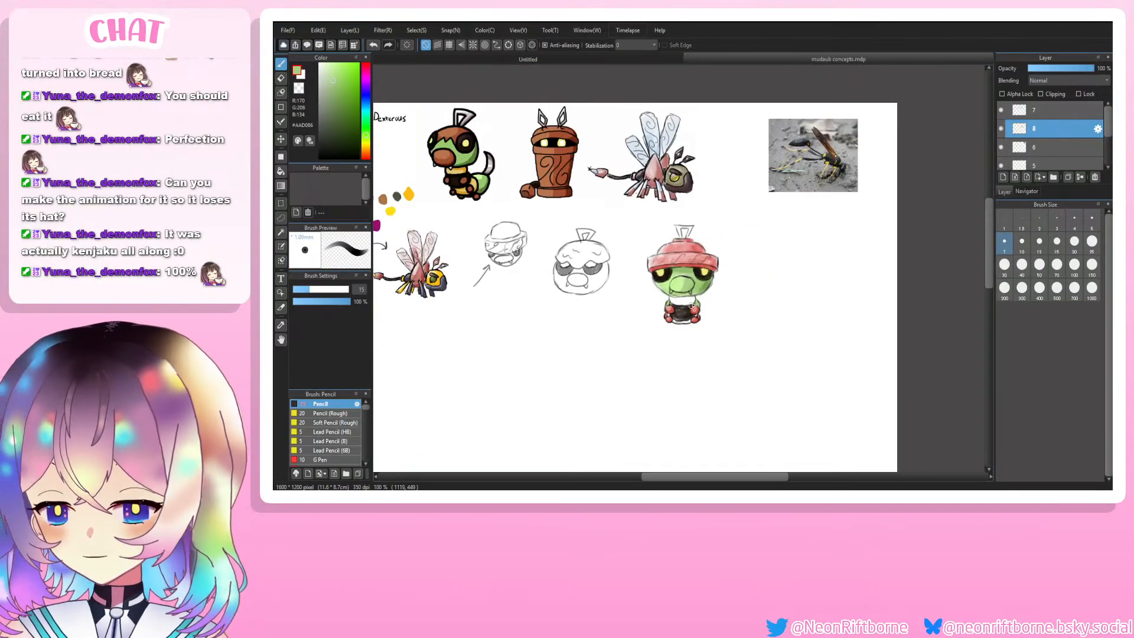
{"action": "scroll", "coordinate": [689, 307], "scroll_direction": "up", "scroll_amount": 3}
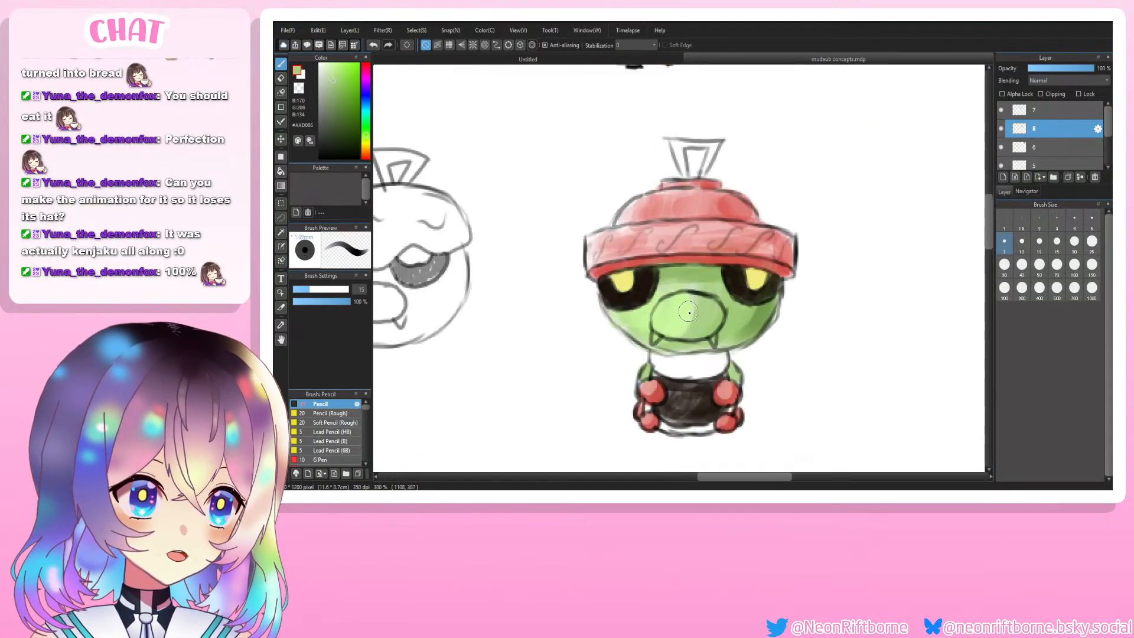
Step: Sample a pale greyish pink (#D2C4BF) from the caterpillar reference for the hat's top handle
{"action": "scroll", "coordinate": [689, 310], "scroll_direction": "down", "scroll_amount": 3}
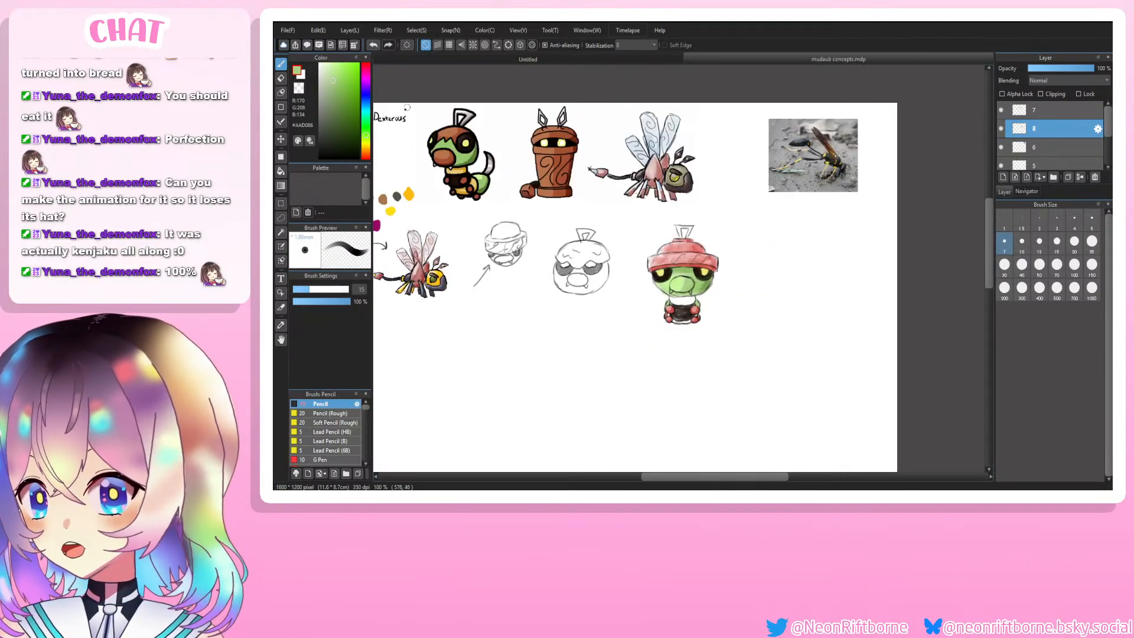
{"action": "key", "text": "alt"}
{"action": "left_click", "coordinate": [431, 121], "text": "alt"}
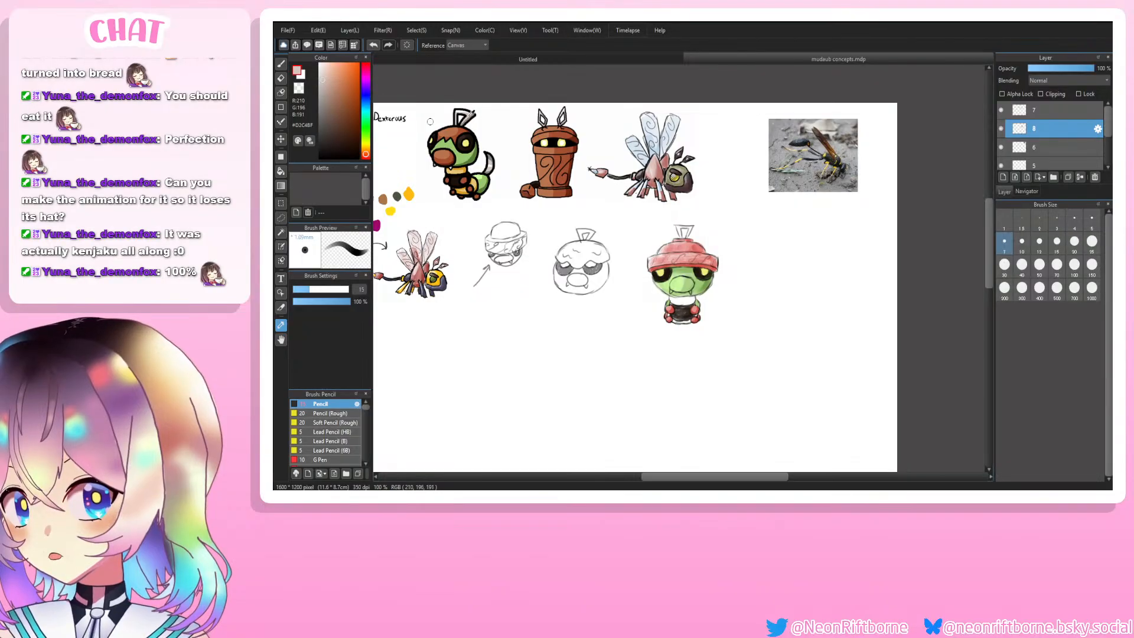
{"action": "scroll", "coordinate": [680, 284], "scroll_direction": "up", "scroll_amount": 3}
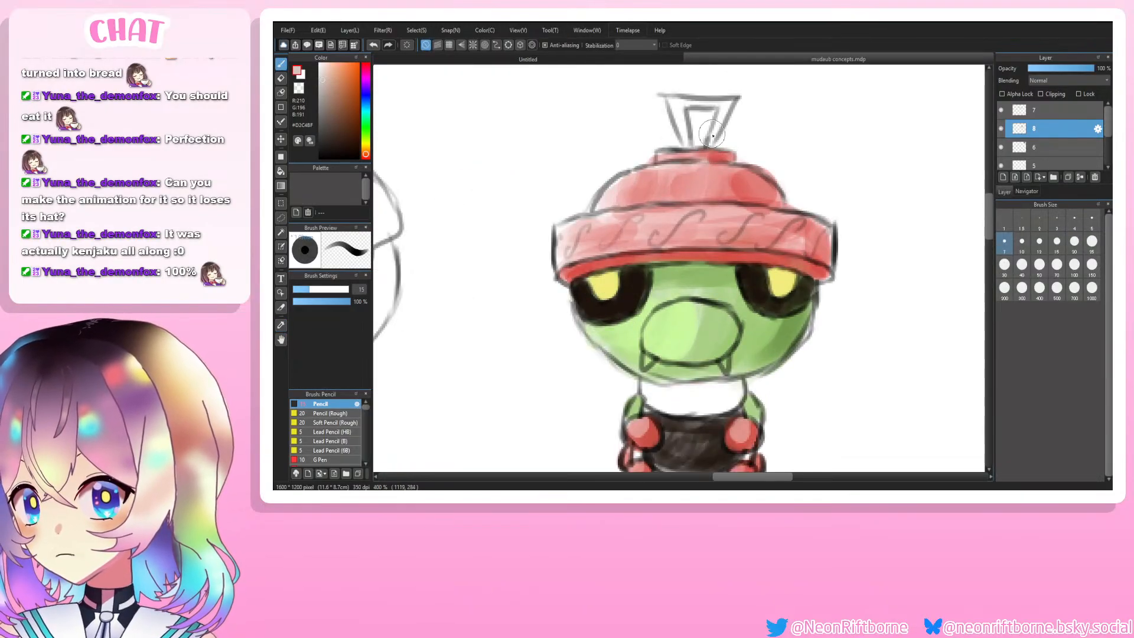
{"action": "mouse_move", "coordinate": [713, 135]}
{"action": "left_mouse_down"}
{"action": "mouse_move", "coordinate": [725, 110]}
{"action": "mouse_move", "coordinate": [714, 138]}
{"action": "mouse_move", "coordinate": [722, 108]}
{"action": "mouse_move", "coordinate": [677, 98]}
{"action": "mouse_move", "coordinate": [681, 138]}
{"action": "left_mouse_up"}
{"action": "key", "text": "ctrl+z"}
{"action": "key", "text": "ctrl+z"}
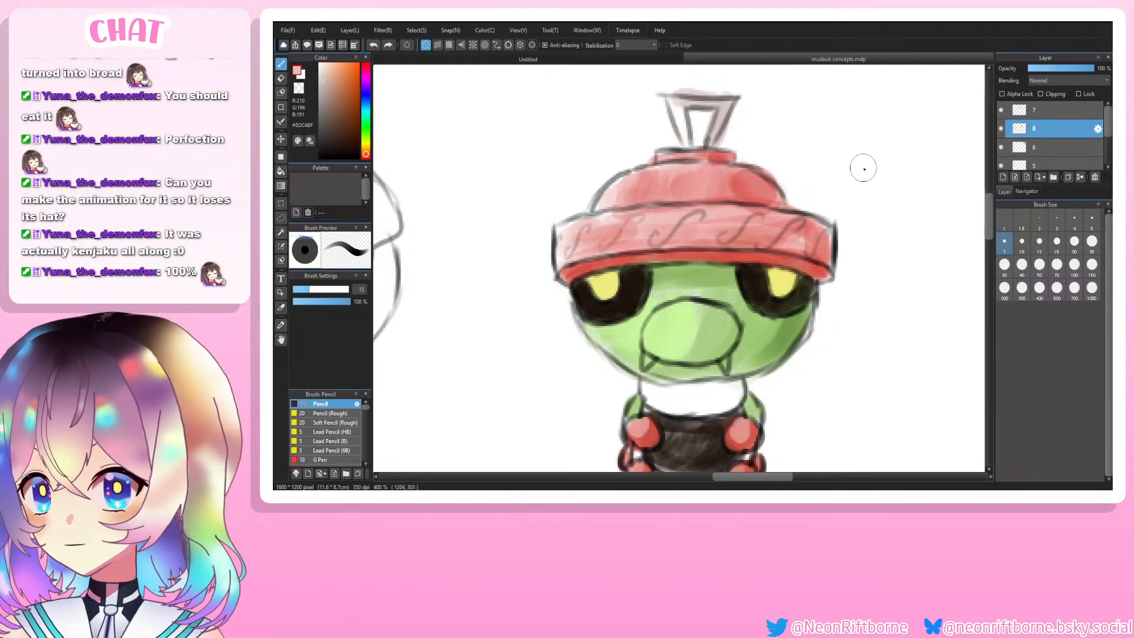
Step: Set the brush size to 12 and colour the frame of the hat's top handle with the pale greyish pink
{"action": "left_click", "coordinate": [1040, 242]}
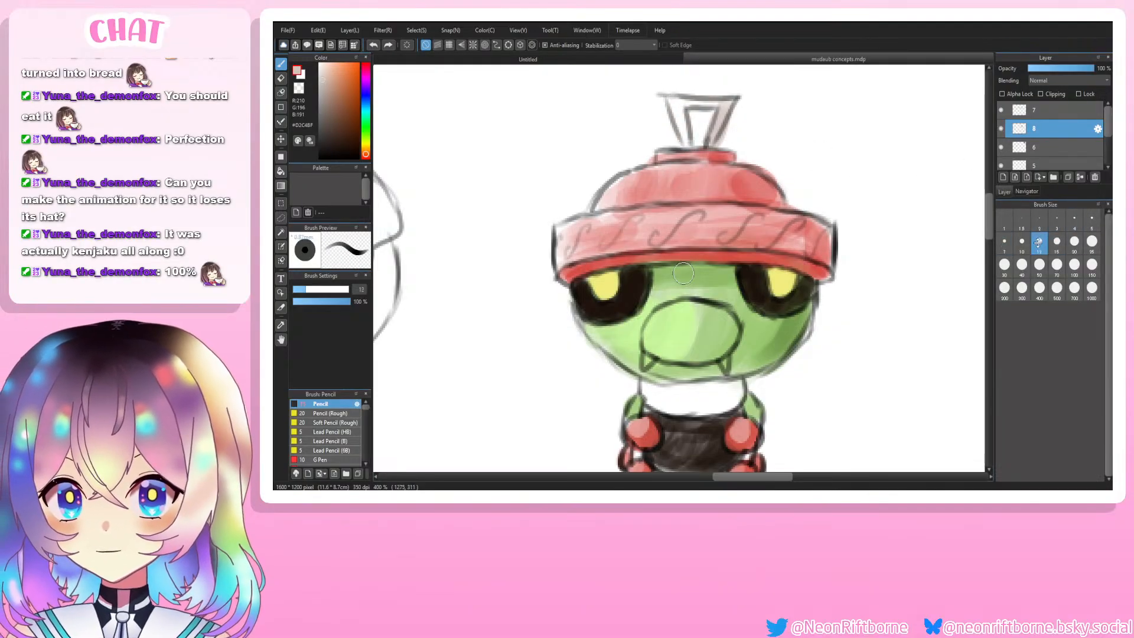
{"action": "left_click", "coordinate": [1005, 242]}
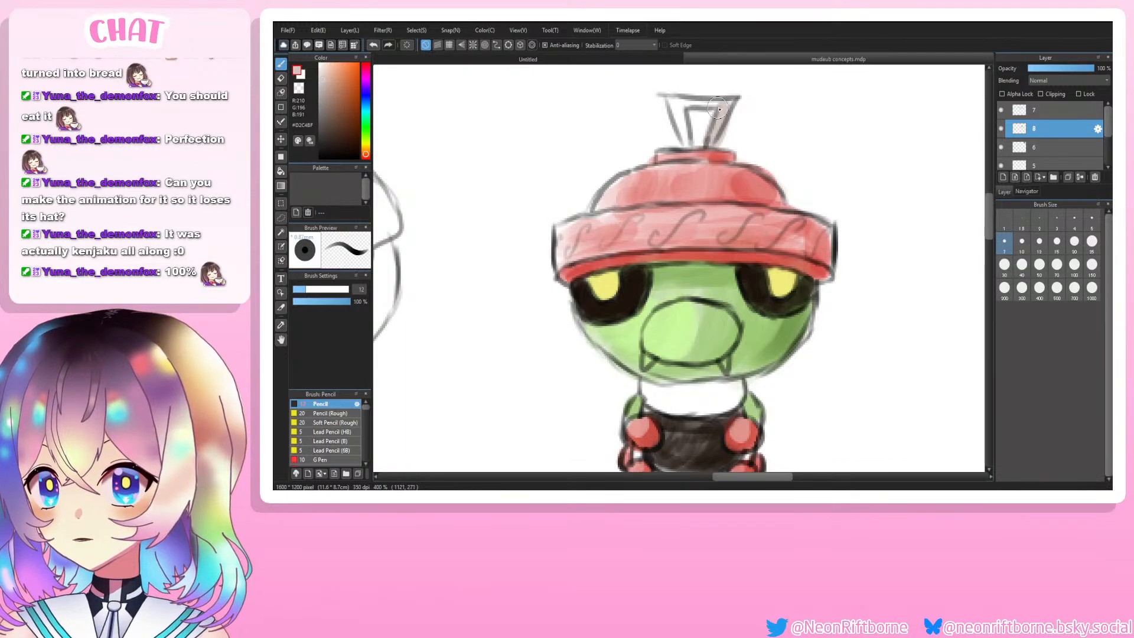
{"action": "mouse_move", "coordinate": [719, 109]}
{"action": "left_mouse_down"}
{"action": "mouse_move", "coordinate": [670, 109]}
{"action": "mouse_move", "coordinate": [680, 136]}
{"action": "mouse_move", "coordinate": [680, 124]}
{"action": "left_mouse_up"}
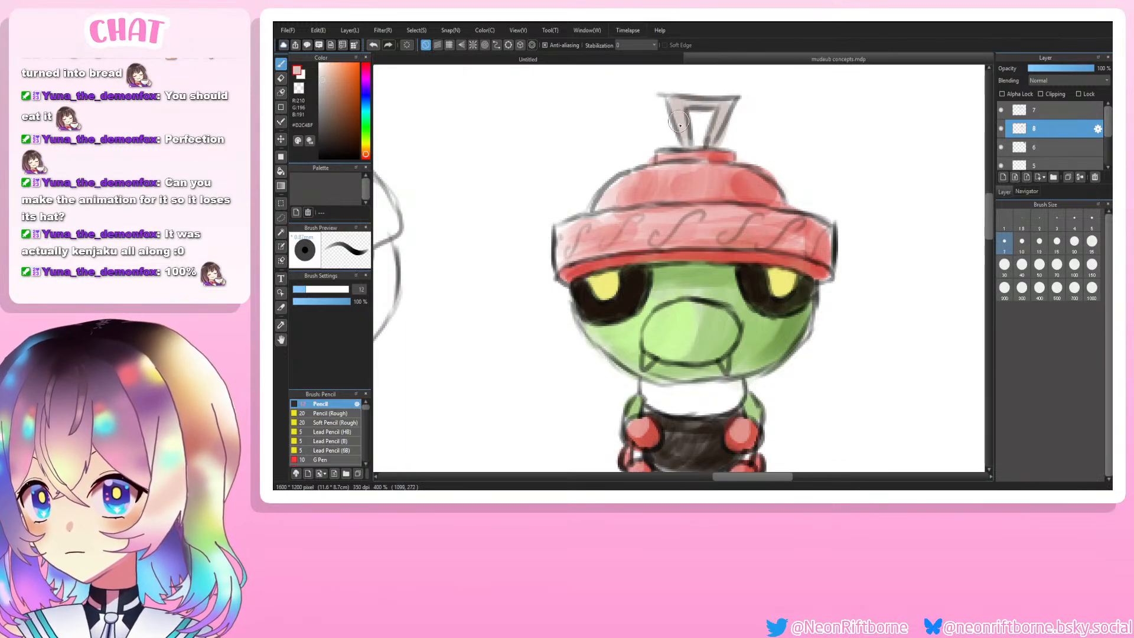
Step: Add a white highlight to the left side of the hat's handle and shade its right side with sampled grey (#928986)
{"action": "left_click", "coordinate": [635, 94], "text": "alt"}
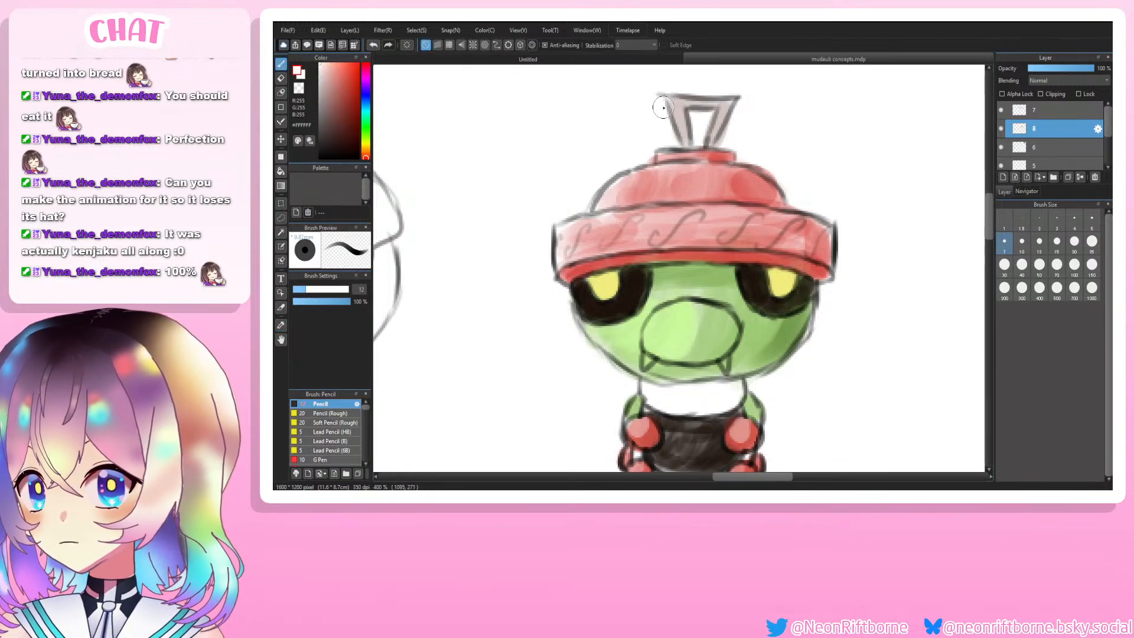
{"action": "mouse_move", "coordinate": [668, 105]}
{"action": "left_mouse_down"}
{"action": "mouse_move", "coordinate": [722, 102]}
{"action": "mouse_move", "coordinate": [682, 103]}
{"action": "mouse_move", "coordinate": [684, 128]}
{"action": "left_mouse_up"}
{"action": "key", "text": "alt"}
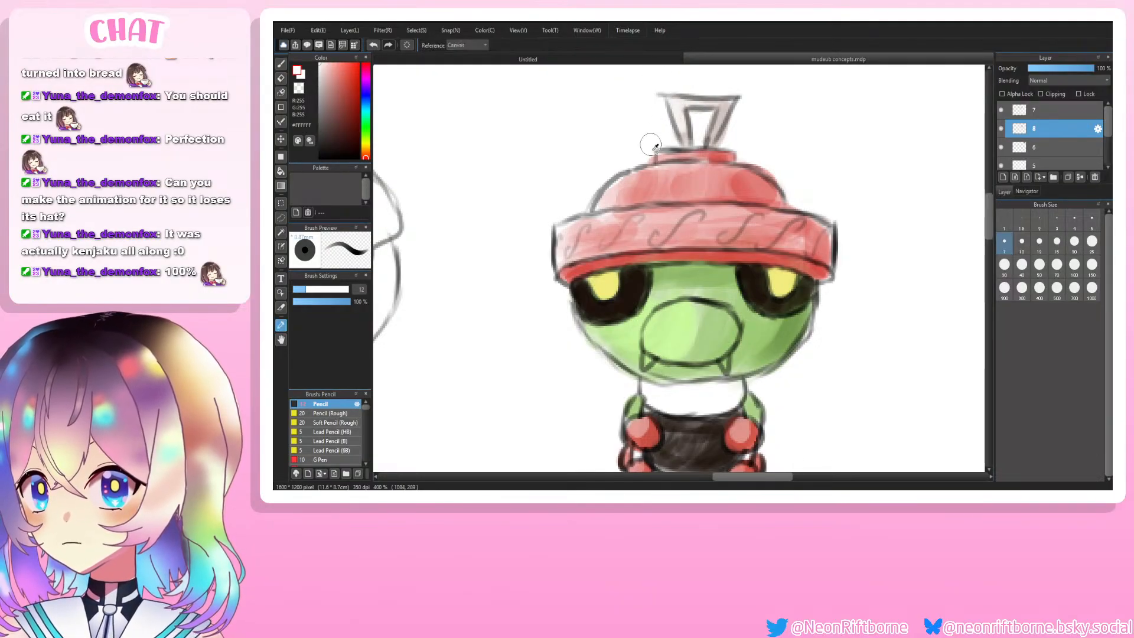
{"action": "left_click", "coordinate": [720, 121]}
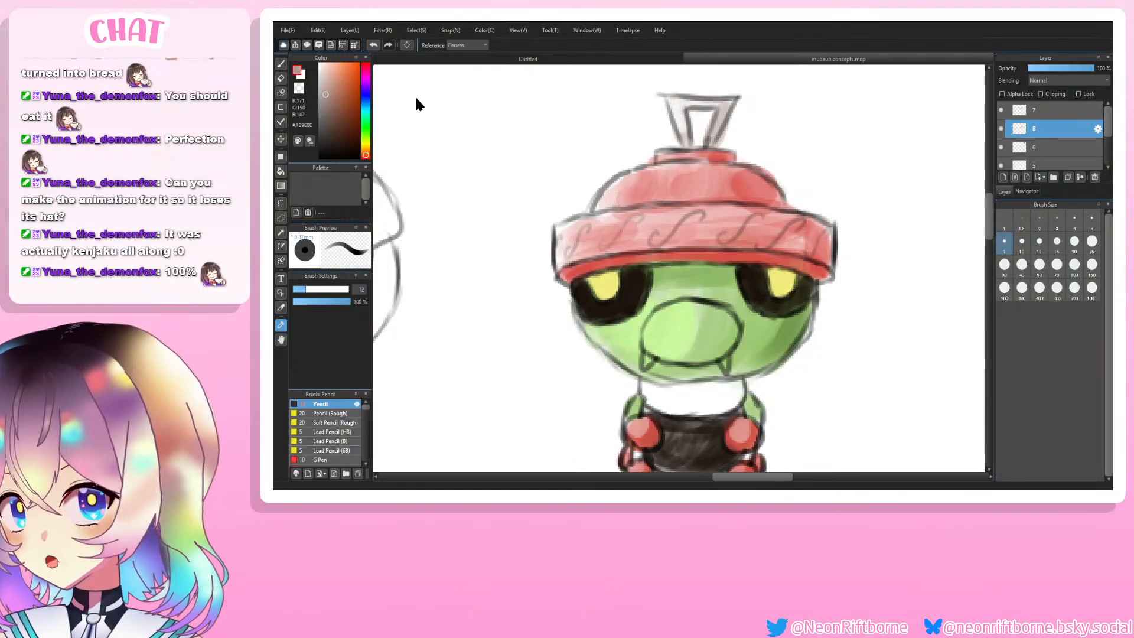
{"action": "left_click", "coordinate": [718, 132]}
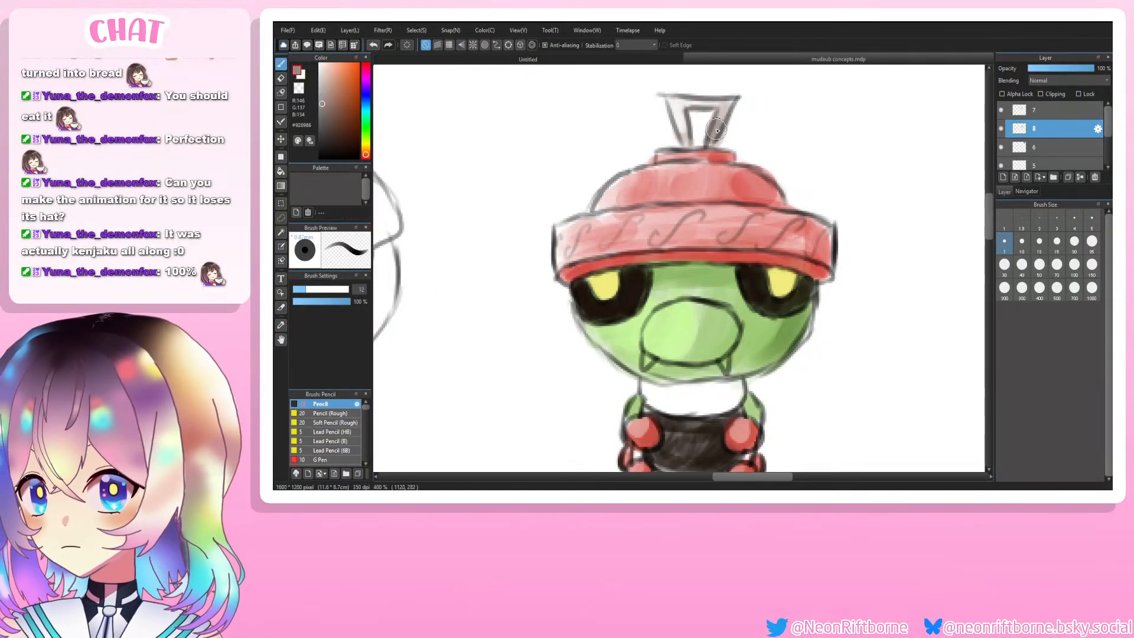
{"action": "key", "text": "ctrl+minus"}
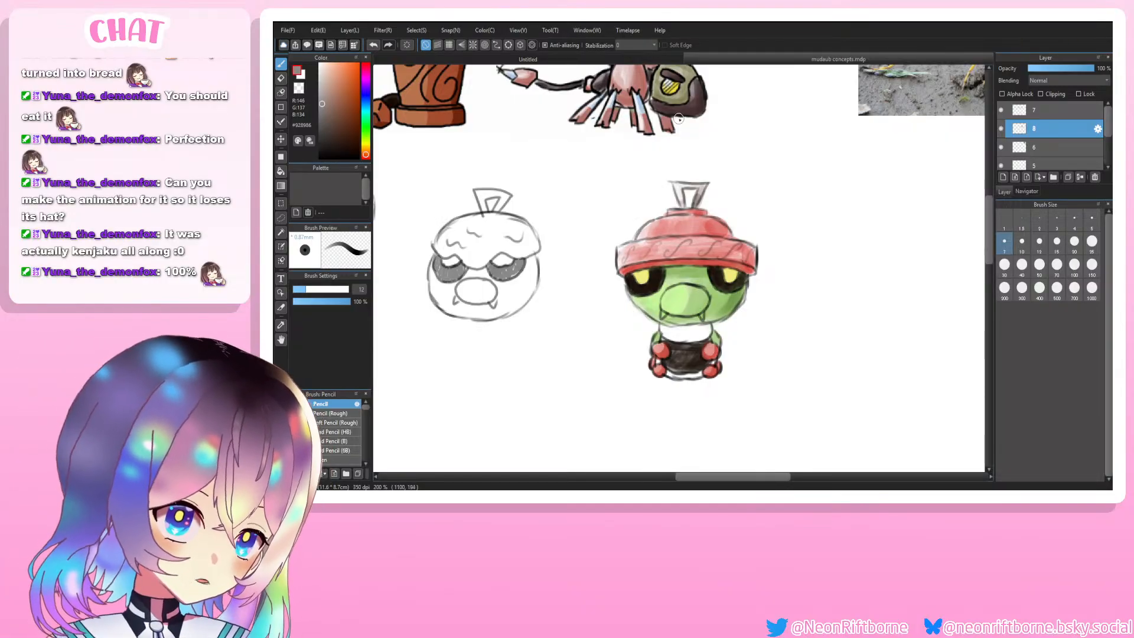
{"action": "key", "text": "ctrl+plus"}
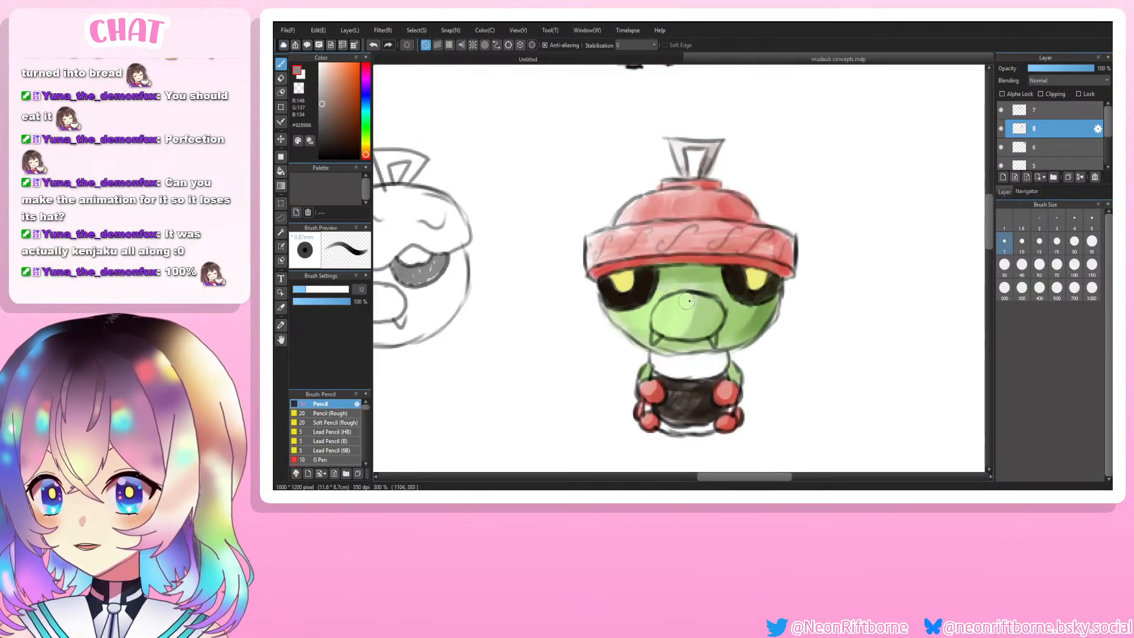
Step: Try recolouring the creature's snout teal (#6DDBB3), then undo the fill
{"action": "scroll", "coordinate": [991, 236], "scroll_direction": "down", "scroll_amount": 3}
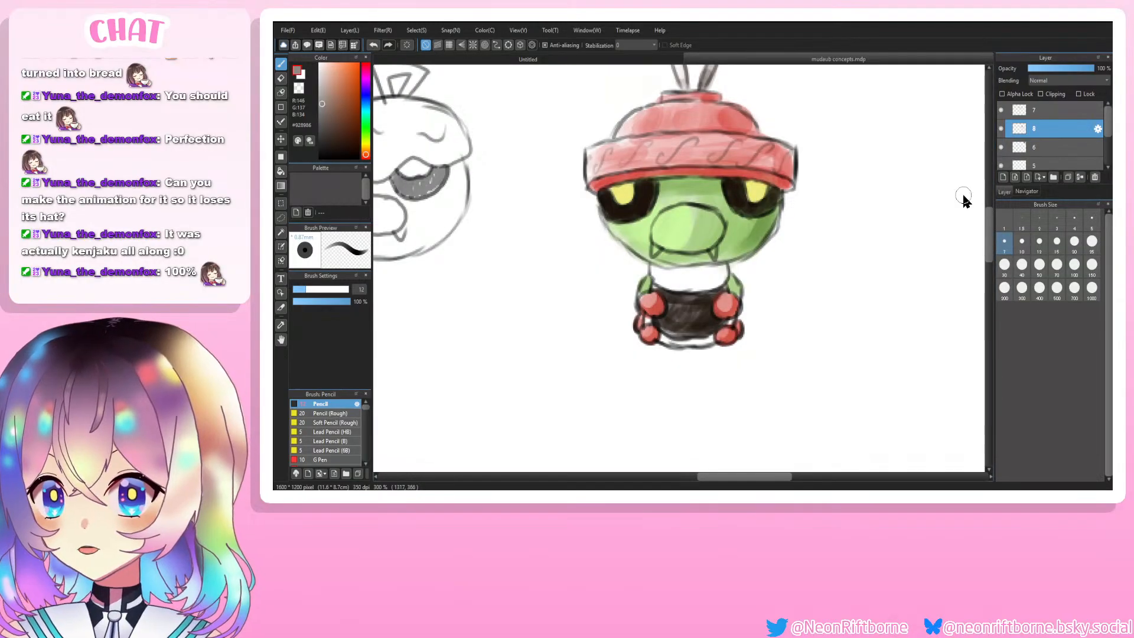
{"action": "left_click_drag", "start_coordinate": [366, 105], "coordinate": [365, 114]}
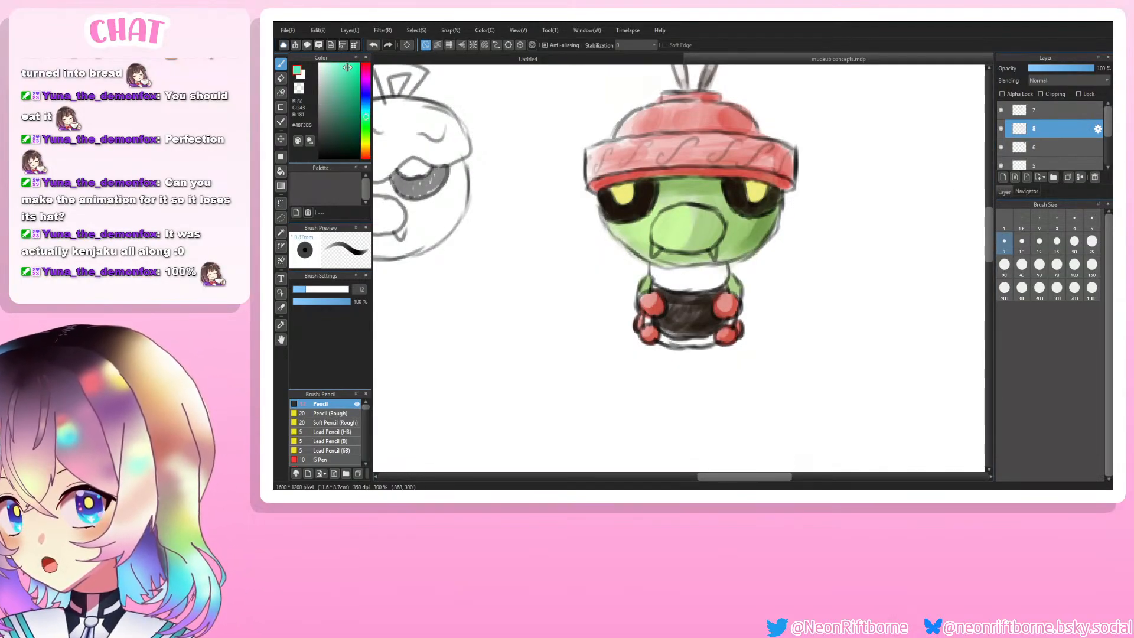
{"action": "left_click_drag", "start_coordinate": [356, 88], "coordinate": [340, 85]}
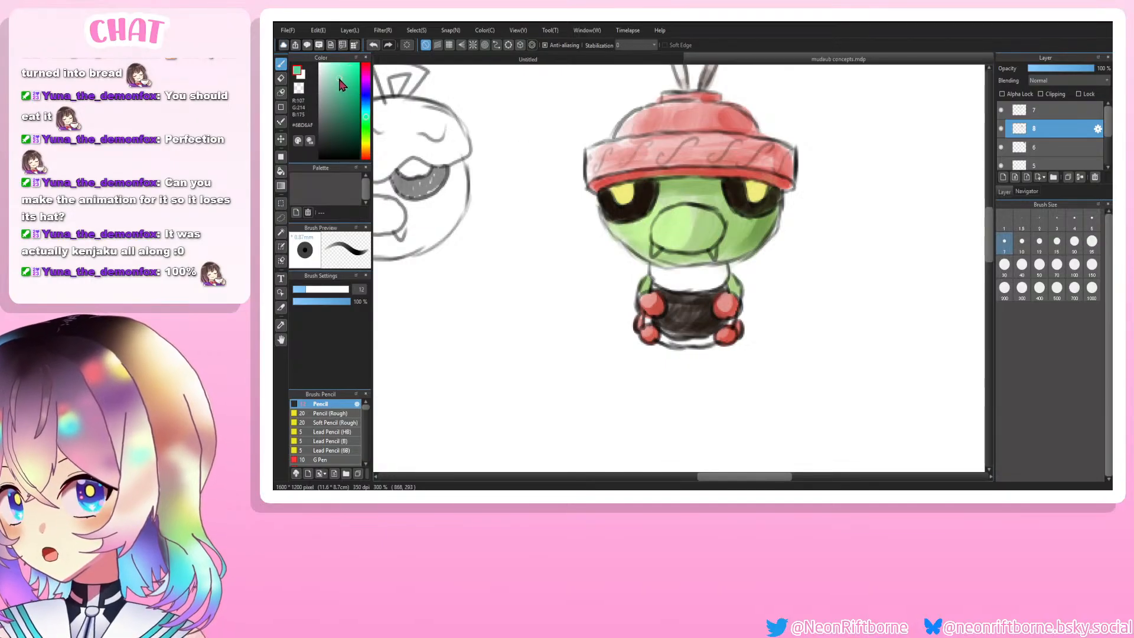
{"action": "mouse_move", "coordinate": [694, 232]}
{"action": "left_mouse_down"}
{"action": "mouse_move", "coordinate": [665, 238]}
{"action": "mouse_move", "coordinate": [695, 223]}
{"action": "mouse_move", "coordinate": [693, 247]}
{"action": "mouse_move", "coordinate": [661, 234]}
{"action": "mouse_move", "coordinate": [696, 211]}
{"action": "mouse_move", "coordinate": [702, 238]}
{"action": "mouse_move", "coordinate": [688, 229]}
{"action": "mouse_move", "coordinate": [711, 222]}
{"action": "left_mouse_up"}
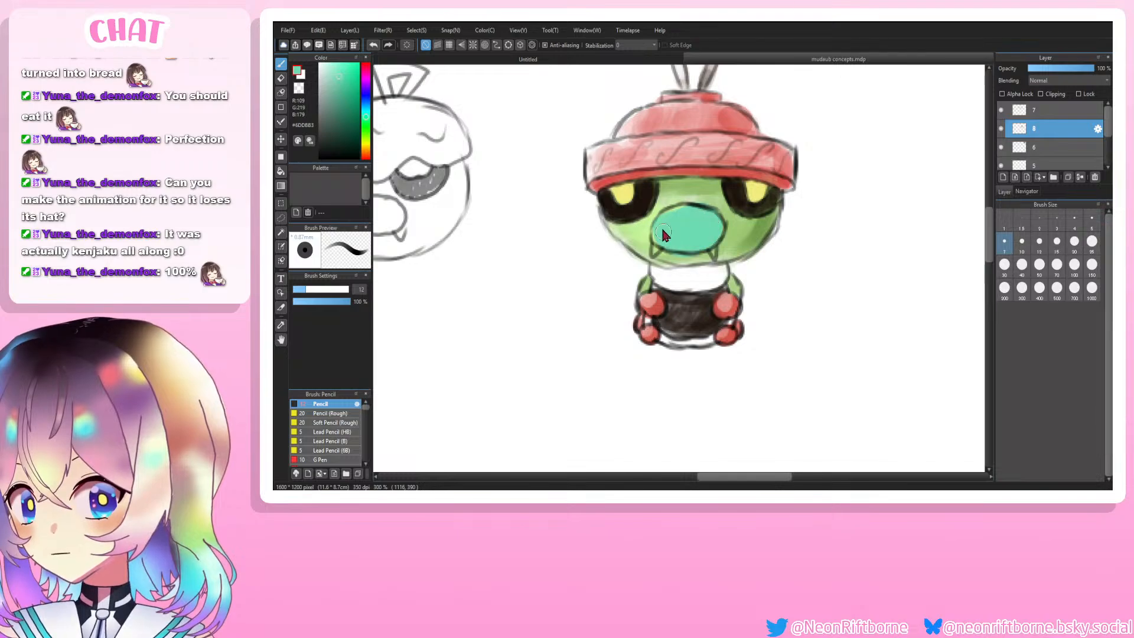
{"action": "scroll", "coordinate": [687, 235], "scroll_direction": "down", "scroll_amount": 4}
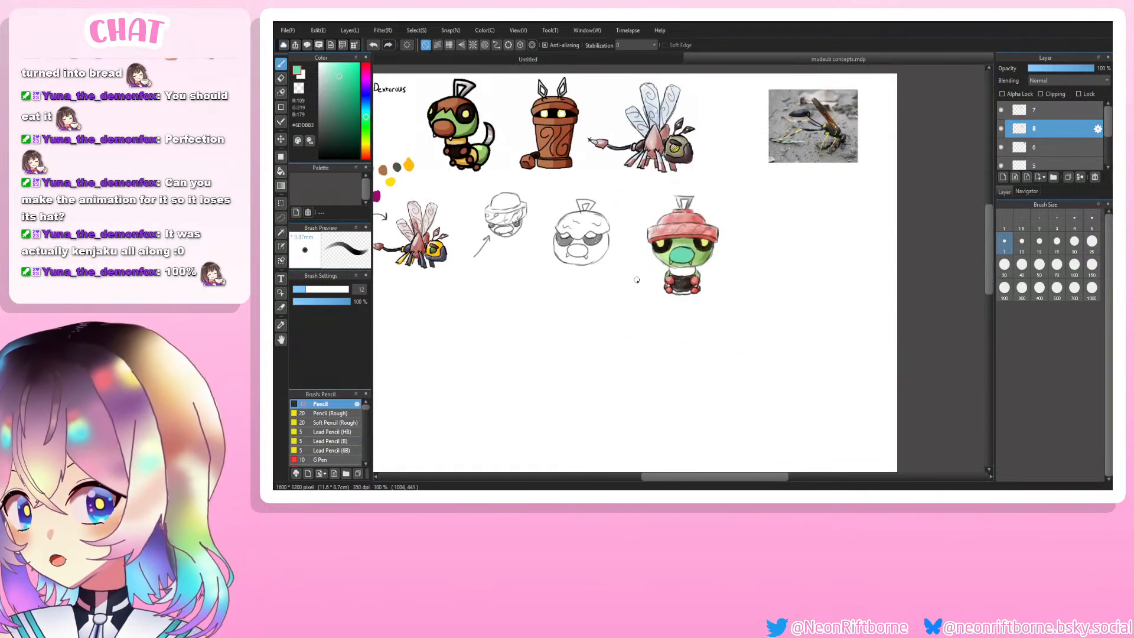
{"action": "scroll", "coordinate": [636, 280], "scroll_direction": "up", "scroll_amount": 2}
{"action": "key", "text": "ctrl+z"}
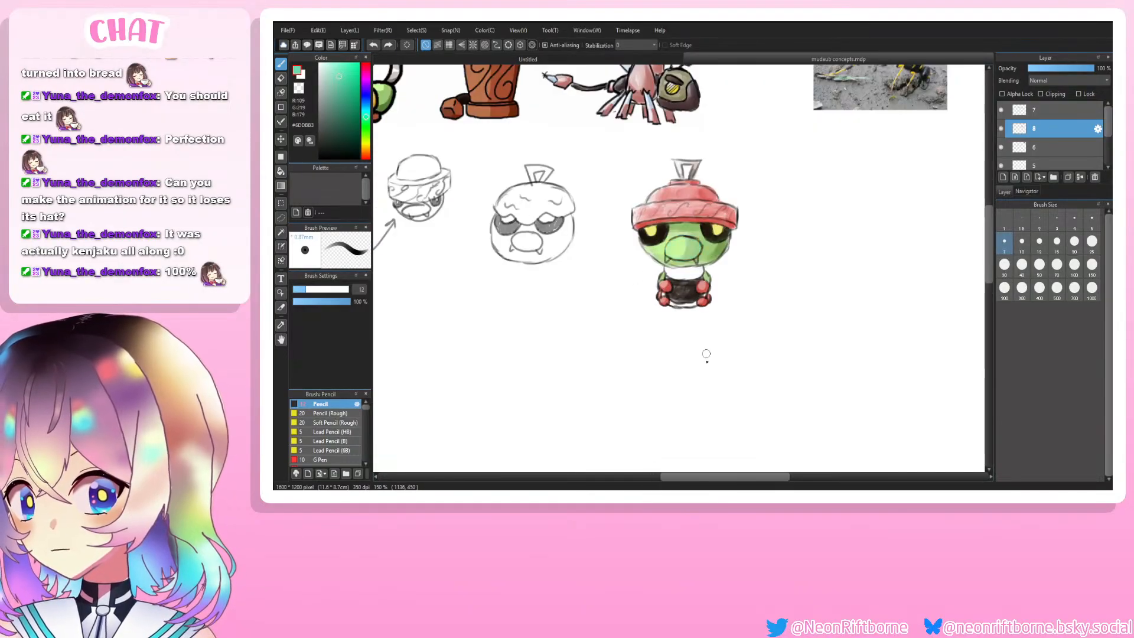
{"action": "left_click_drag", "start_coordinate": [719, 476], "coordinate": [714, 475]}
{"action": "scroll", "coordinate": [683, 266], "scroll_direction": "up", "scroll_amount": 3}
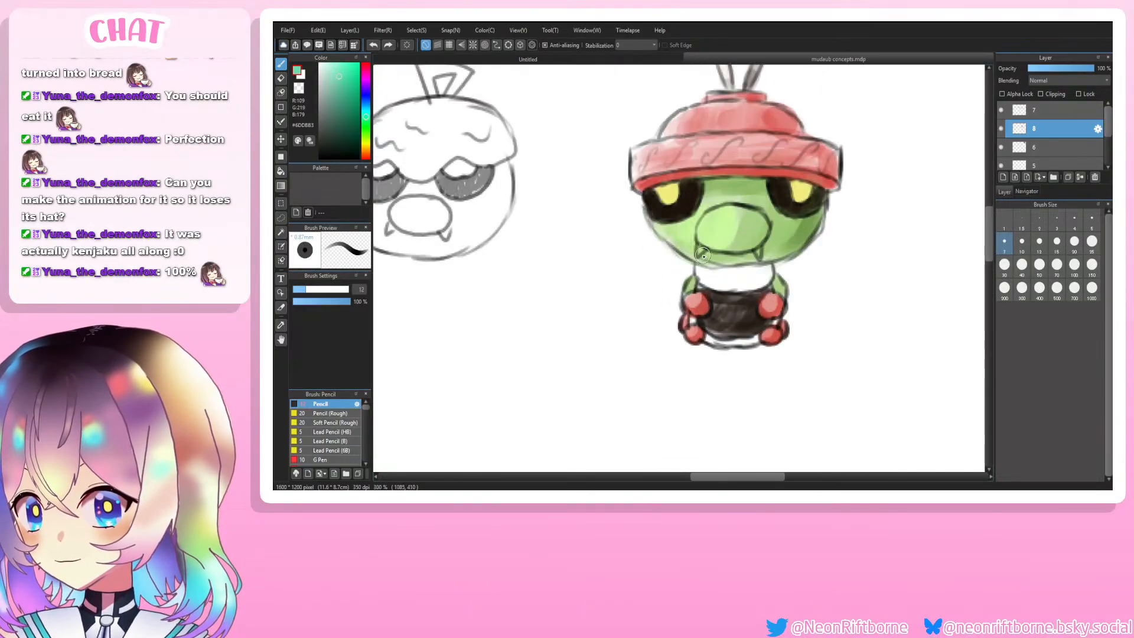
Step: Try painting the white neck section below the green head in orange #FF9362
{"action": "left_click_drag", "start_coordinate": [792, 273], "coordinate": [783, 276]}
{"action": "key", "text": "ctrl+z"}
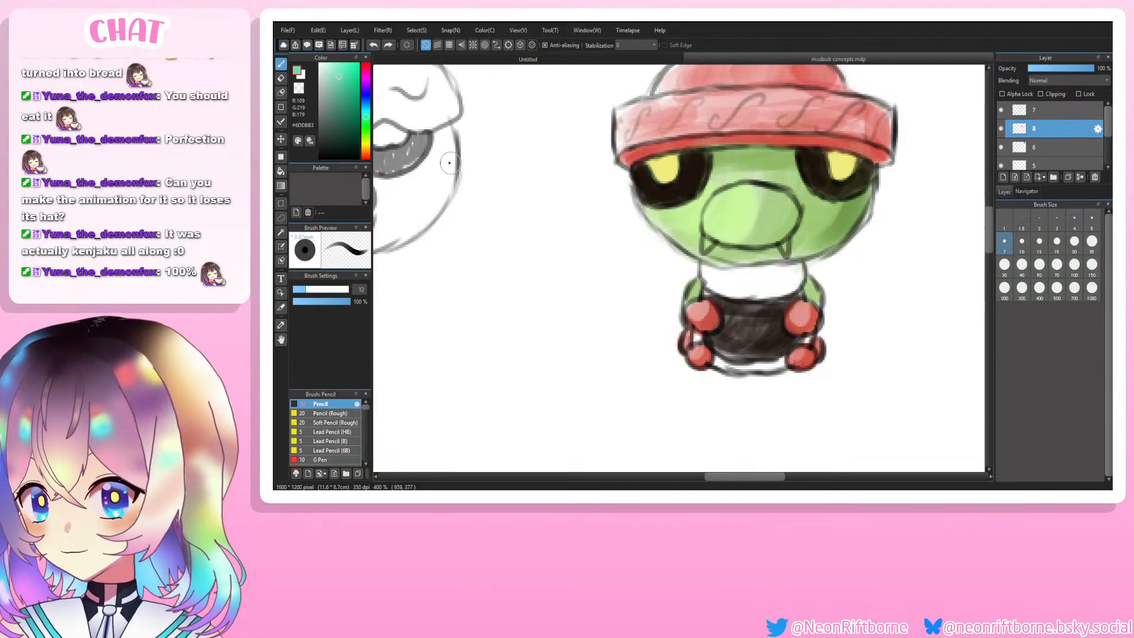
{"action": "left_click_drag", "start_coordinate": [367, 131], "coordinate": [365, 154]}
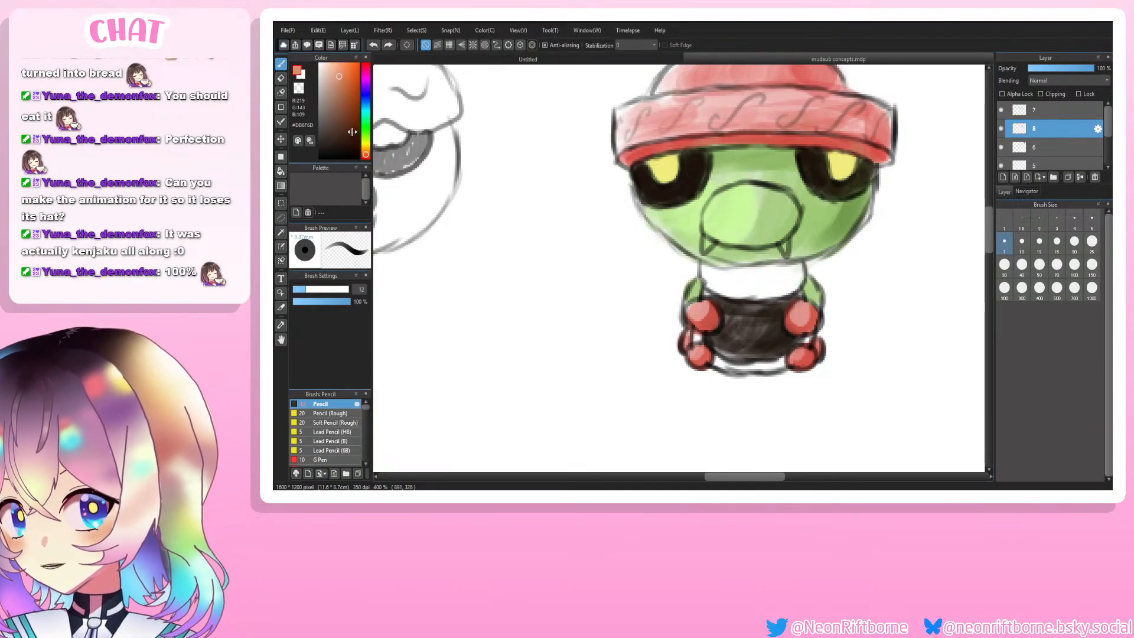
{"action": "left_click", "coordinate": [347, 96]}
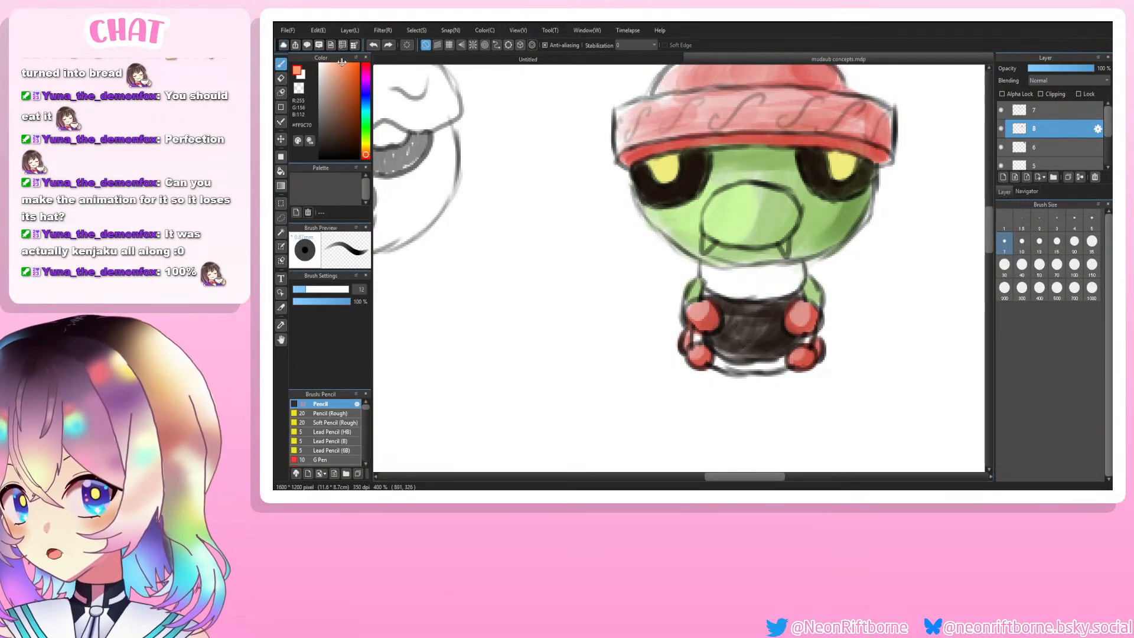
{"action": "left_click_drag", "start_coordinate": [342, 62], "coordinate": [344, 62]}
{"action": "mouse_move", "coordinate": [712, 282]}
{"action": "left_mouse_down"}
{"action": "mouse_move", "coordinate": [796, 278]}
{"action": "mouse_move", "coordinate": [776, 270]}
{"action": "mouse_move", "coordinate": [713, 283]}
{"action": "mouse_move", "coordinate": [761, 295]}
{"action": "mouse_move", "coordinate": [797, 277]}
{"action": "mouse_move", "coordinate": [761, 274]}
{"action": "left_mouse_up"}
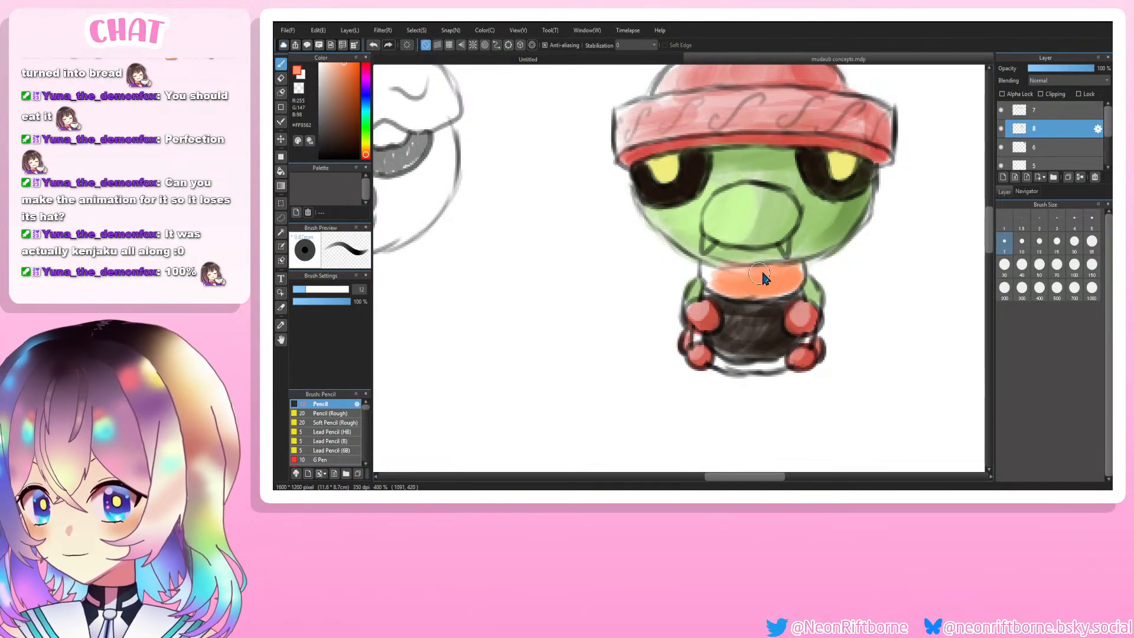
{"action": "scroll", "coordinate": [687, 265], "scroll_direction": "down", "scroll_amount": 4}
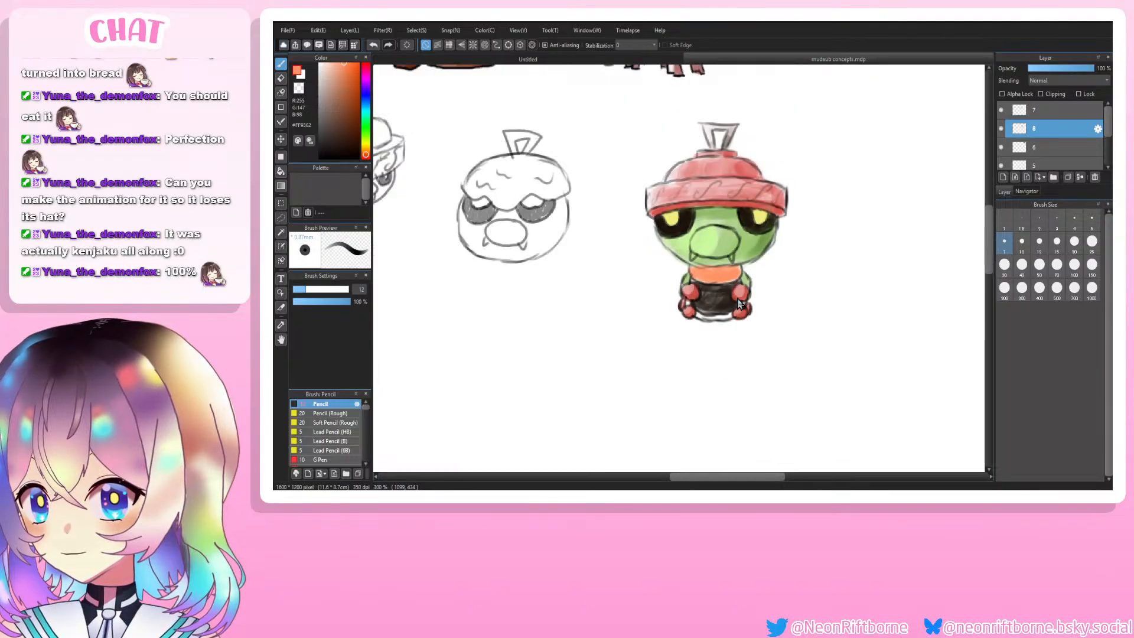
Step: Paint the character's neck section and the strip at the base of its body in brown #9C7947
{"action": "left_click", "coordinate": [347, 107]}
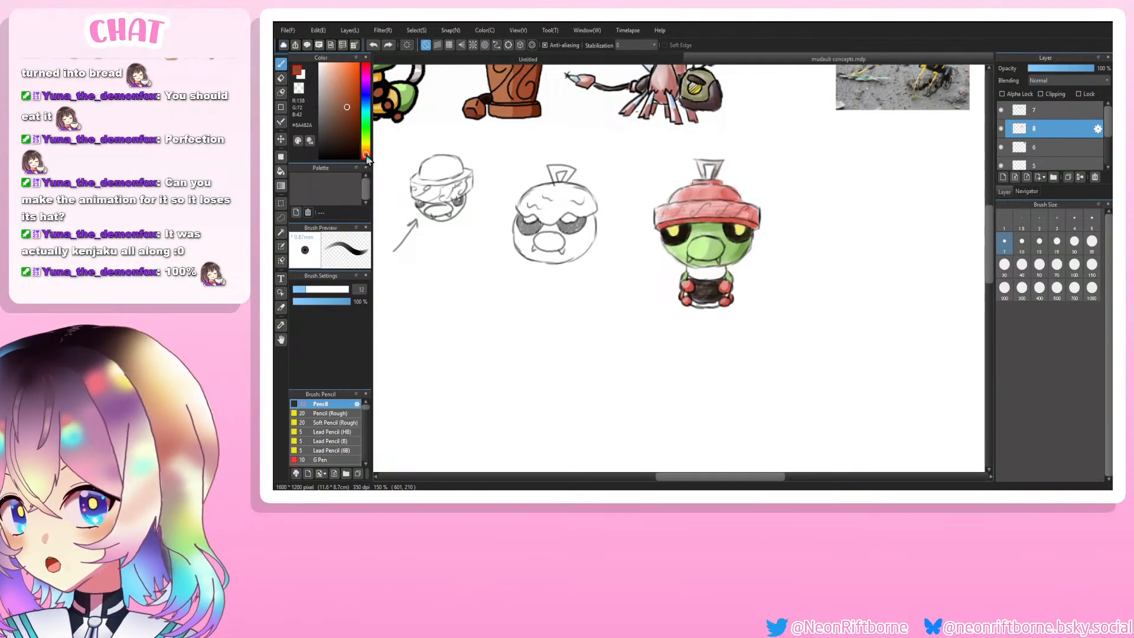
{"action": "left_click_drag", "start_coordinate": [366, 158], "coordinate": [366, 154]}
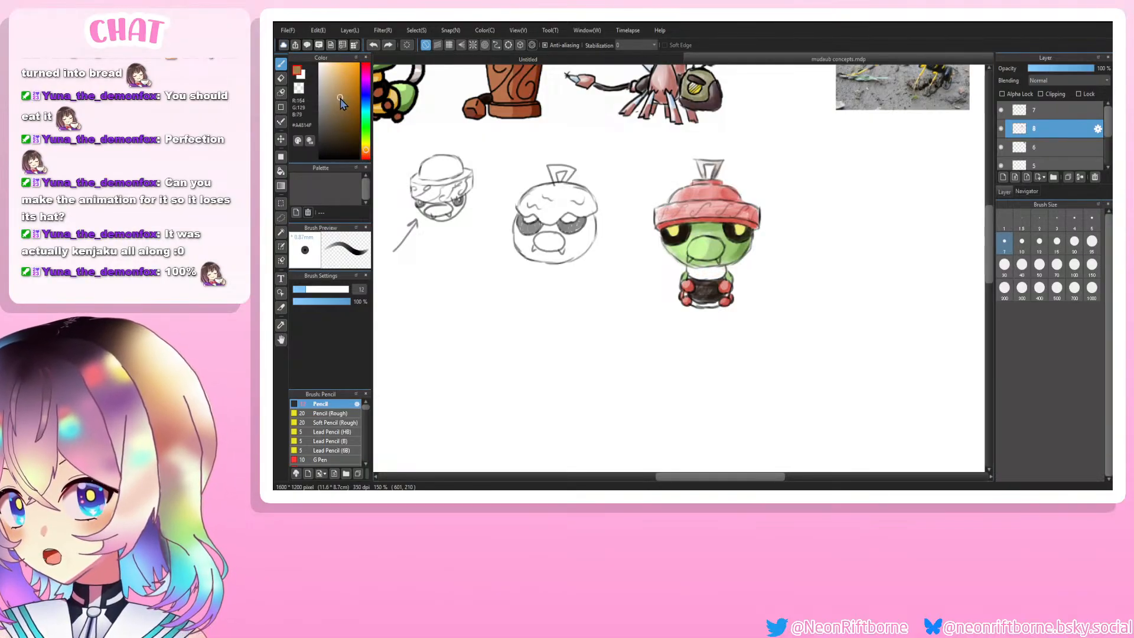
{"action": "key", "text": "ctrl+plus"}
{"action": "key", "text": "ctrl+plus"}
{"action": "key", "text": "ctrl+plus"}
{"action": "mouse_move", "coordinate": [795, 284]}
{"action": "left_mouse_down"}
{"action": "mouse_move", "coordinate": [767, 287]}
{"action": "mouse_move", "coordinate": [779, 292]}
{"action": "mouse_move", "coordinate": [782, 266]}
{"action": "mouse_move", "coordinate": [764, 292]}
{"action": "mouse_move", "coordinate": [716, 290]}
{"action": "mouse_move", "coordinate": [725, 282]}
{"action": "mouse_move", "coordinate": [707, 273]}
{"action": "mouse_move", "coordinate": [748, 274]}
{"action": "mouse_move", "coordinate": [705, 267]}
{"action": "mouse_move", "coordinate": [752, 277]}
{"action": "mouse_move", "coordinate": [739, 269]}
{"action": "mouse_move", "coordinate": [800, 268]}
{"action": "mouse_move", "coordinate": [781, 271]}
{"action": "mouse_move", "coordinate": [777, 291]}
{"action": "mouse_move", "coordinate": [780, 274]}
{"action": "mouse_move", "coordinate": [748, 284]}
{"action": "left_mouse_up"}
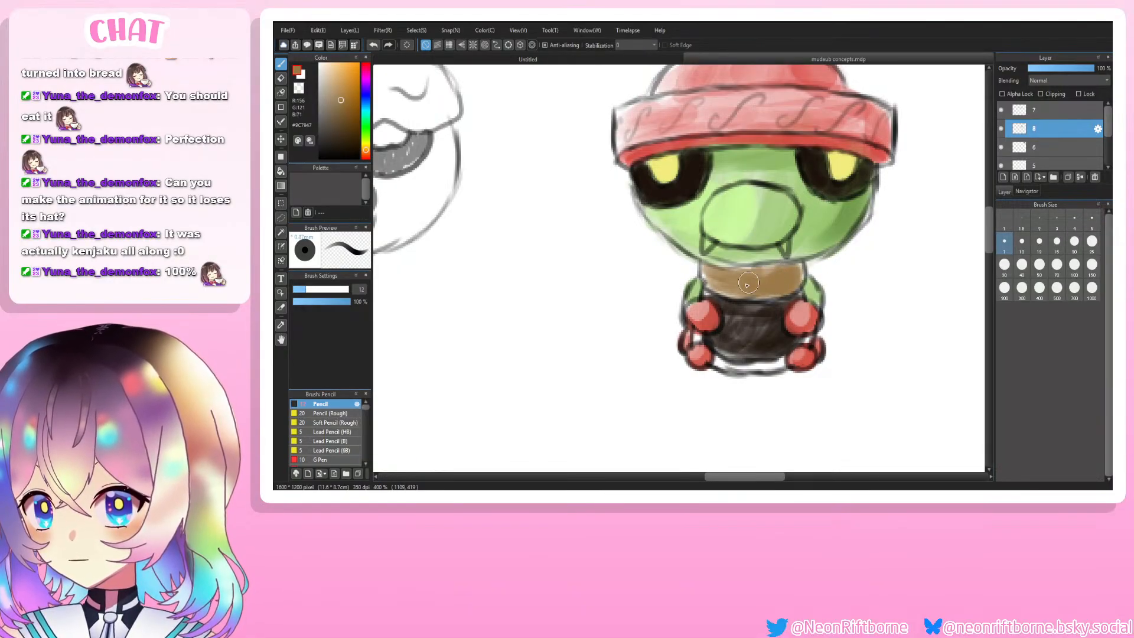
{"action": "mouse_move", "coordinate": [775, 367]}
{"action": "left_mouse_down"}
{"action": "mouse_move", "coordinate": [720, 363]}
{"action": "mouse_move", "coordinate": [747, 370]}
{"action": "mouse_move", "coordinate": [722, 362]}
{"action": "mouse_move", "coordinate": [809, 342]}
{"action": "left_mouse_up"}
{"action": "left_click_drag", "start_coordinate": [699, 336], "coordinate": [696, 340]}
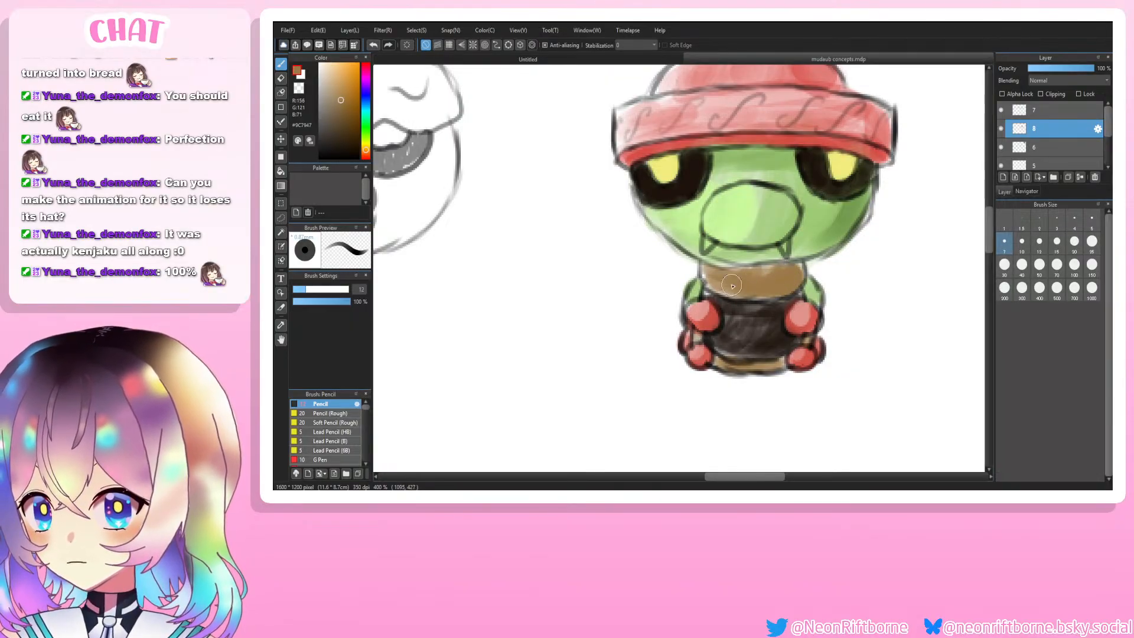
Step: Add lighter tan shading to the brown neck section using #B8996C and #D6B17B
{"action": "left_click", "coordinate": [339, 94]}
{"action": "left_click", "coordinate": [336, 89]}
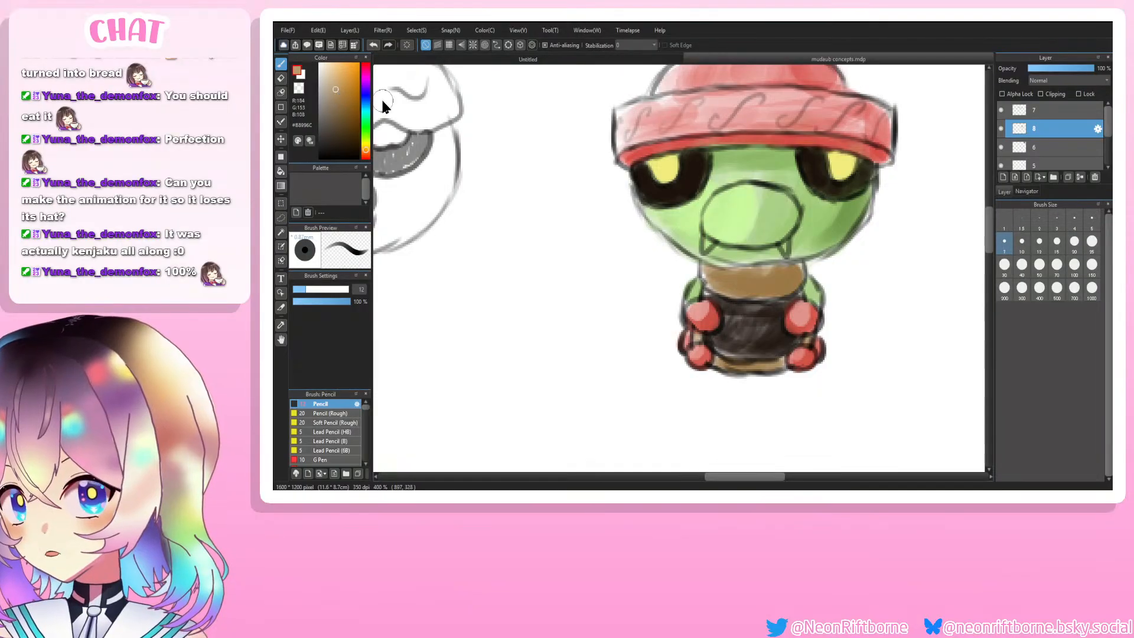
{"action": "mouse_move", "coordinate": [732, 291]}
{"action": "left_mouse_down"}
{"action": "mouse_move", "coordinate": [714, 277]}
{"action": "mouse_move", "coordinate": [751, 280]}
{"action": "mouse_move", "coordinate": [700, 274]}
{"action": "left_mouse_up"}
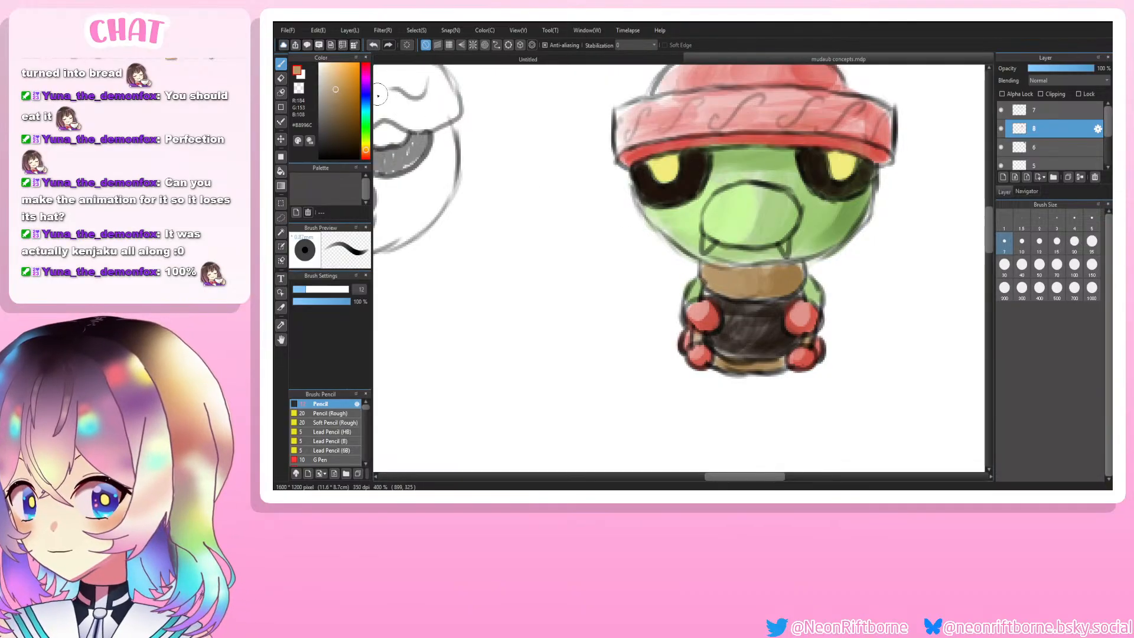
{"action": "left_click", "coordinate": [335, 79]}
{"action": "left_click", "coordinate": [336, 78]}
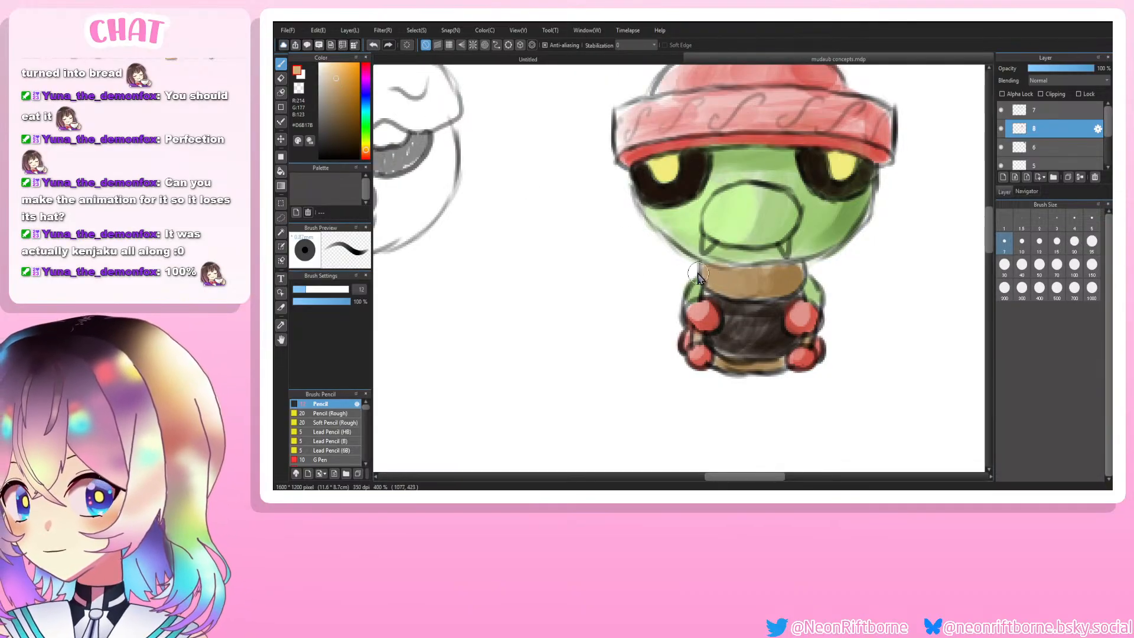
{"action": "left_click_drag", "start_coordinate": [698, 274], "coordinate": [717, 280]}
{"action": "scroll", "coordinate": [717, 284], "scroll_direction": "down", "scroll_amount": 5}
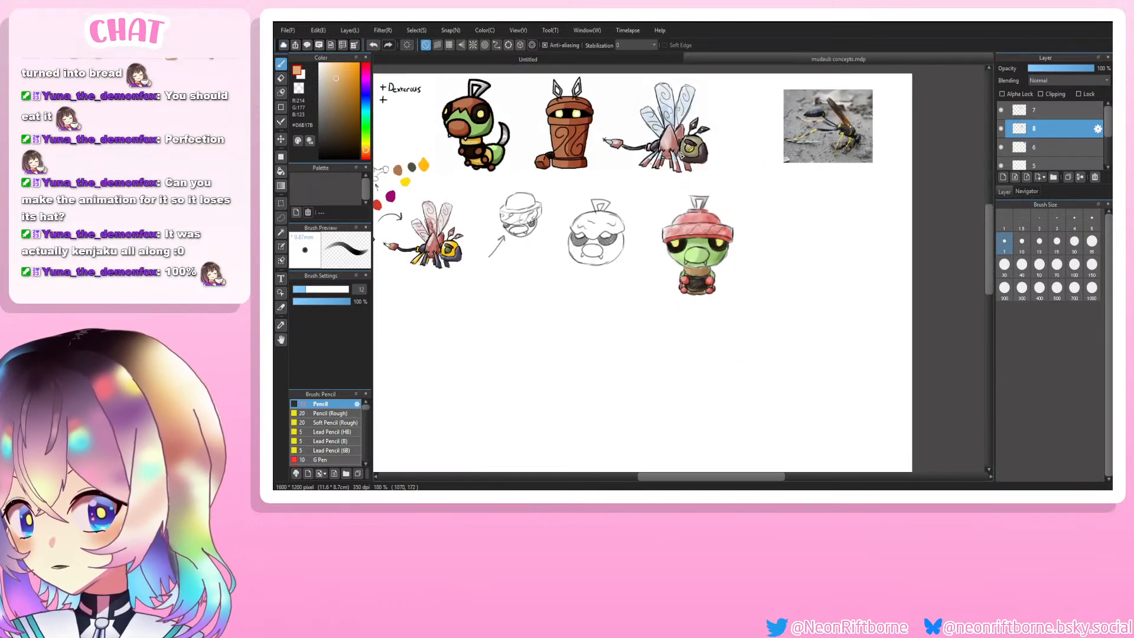
Step: Sample the red from the hat and paint the character's oval nose with it
{"action": "scroll", "coordinate": [689, 260], "scroll_direction": "up", "scroll_amount": 4}
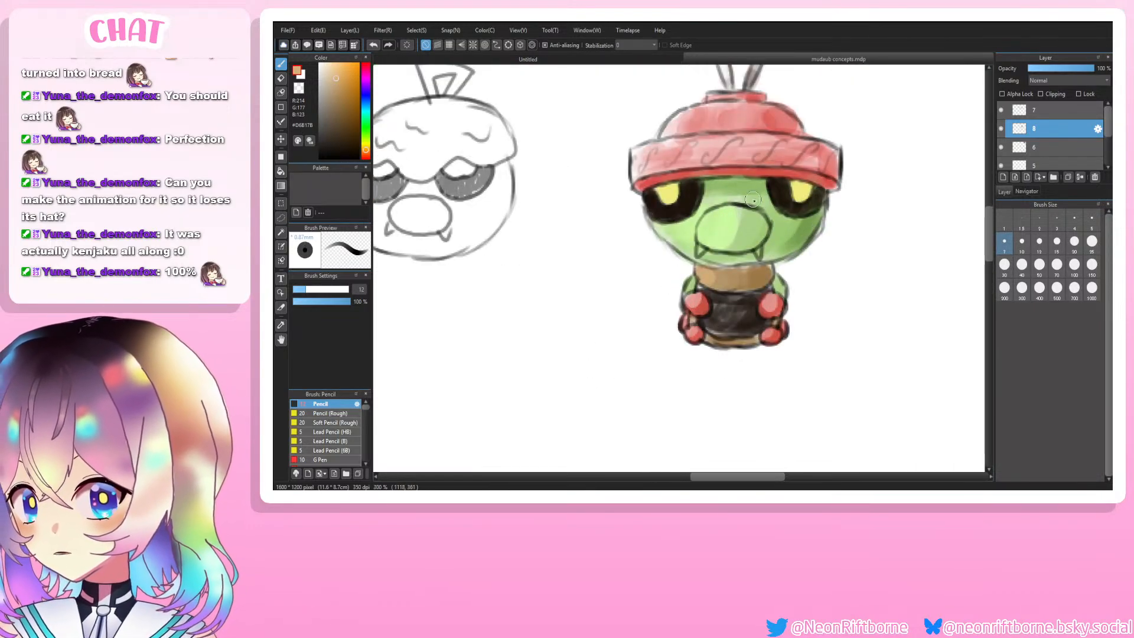
{"action": "key", "text": "alt"}
{"action": "left_click", "coordinate": [782, 174], "text": "alt"}
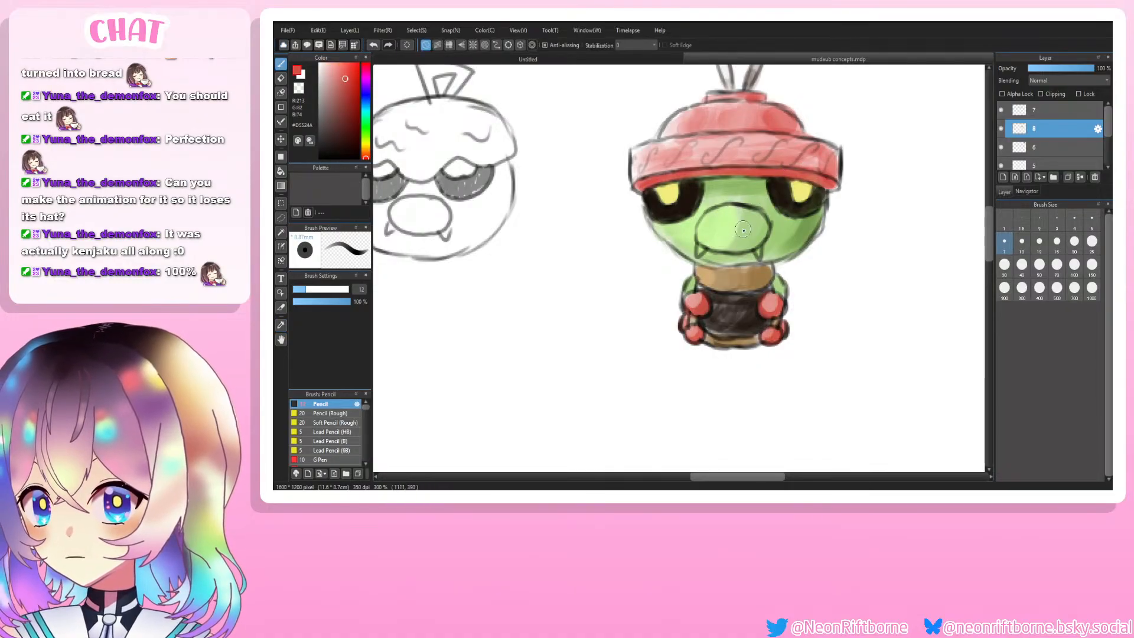
{"action": "mouse_move", "coordinate": [759, 227]}
{"action": "left_mouse_down"}
{"action": "mouse_move", "coordinate": [746, 245]}
{"action": "mouse_move", "coordinate": [738, 232]}
{"action": "mouse_move", "coordinate": [749, 223]}
{"action": "mouse_move", "coordinate": [745, 245]}
{"action": "mouse_move", "coordinate": [730, 227]}
{"action": "mouse_move", "coordinate": [756, 227]}
{"action": "mouse_move", "coordinate": [726, 239]}
{"action": "mouse_move", "coordinate": [727, 215]}
{"action": "mouse_move", "coordinate": [741, 230]}
{"action": "mouse_move", "coordinate": [717, 231]}
{"action": "mouse_move", "coordinate": [728, 217]}
{"action": "mouse_move", "coordinate": [720, 240]}
{"action": "mouse_move", "coordinate": [706, 230]}
{"action": "mouse_move", "coordinate": [721, 230]}
{"action": "mouse_move", "coordinate": [703, 247]}
{"action": "mouse_move", "coordinate": [724, 216]}
{"action": "mouse_move", "coordinate": [740, 218]}
{"action": "mouse_move", "coordinate": [734, 238]}
{"action": "mouse_move", "coordinate": [732, 224]}
{"action": "mouse_move", "coordinate": [757, 229]}
{"action": "mouse_move", "coordinate": [750, 245]}
{"action": "mouse_move", "coordinate": [707, 241]}
{"action": "mouse_move", "coordinate": [723, 216]}
{"action": "mouse_move", "coordinate": [726, 226]}
{"action": "mouse_move", "coordinate": [710, 220]}
{"action": "mouse_move", "coordinate": [755, 216]}
{"action": "mouse_move", "coordinate": [721, 246]}
{"action": "mouse_move", "coordinate": [746, 232]}
{"action": "mouse_move", "coordinate": [693, 242]}
{"action": "mouse_move", "coordinate": [727, 239]}
{"action": "left_mouse_up"}
Step: Sample a pale pink from the hat's edge and paint a highlight on the upper part of the red nose
{"action": "key", "text": "i"}
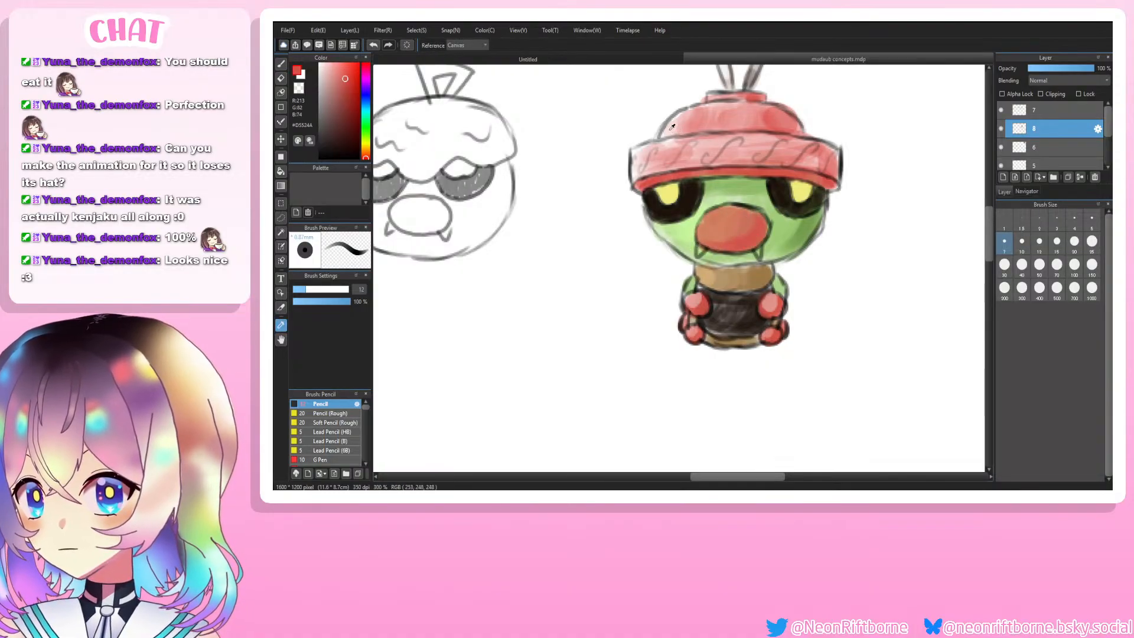
{"action": "left_click", "coordinate": [672, 127]}
{"action": "key", "text": "b"}
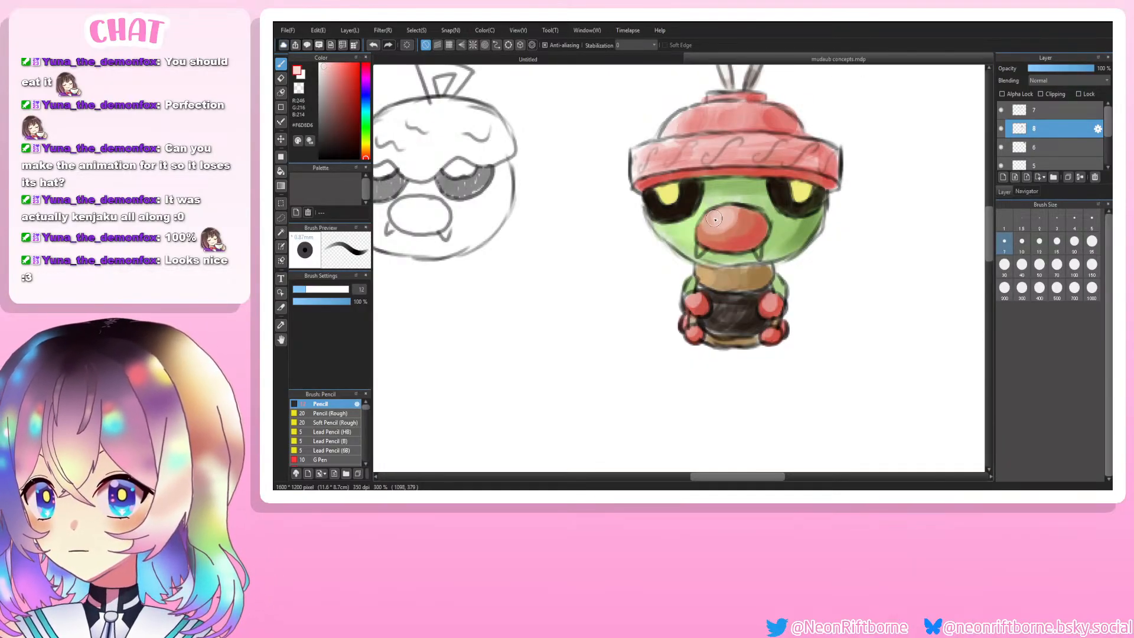
{"action": "scroll", "coordinate": [602, 286], "scroll_direction": "down", "scroll_amount": 4}
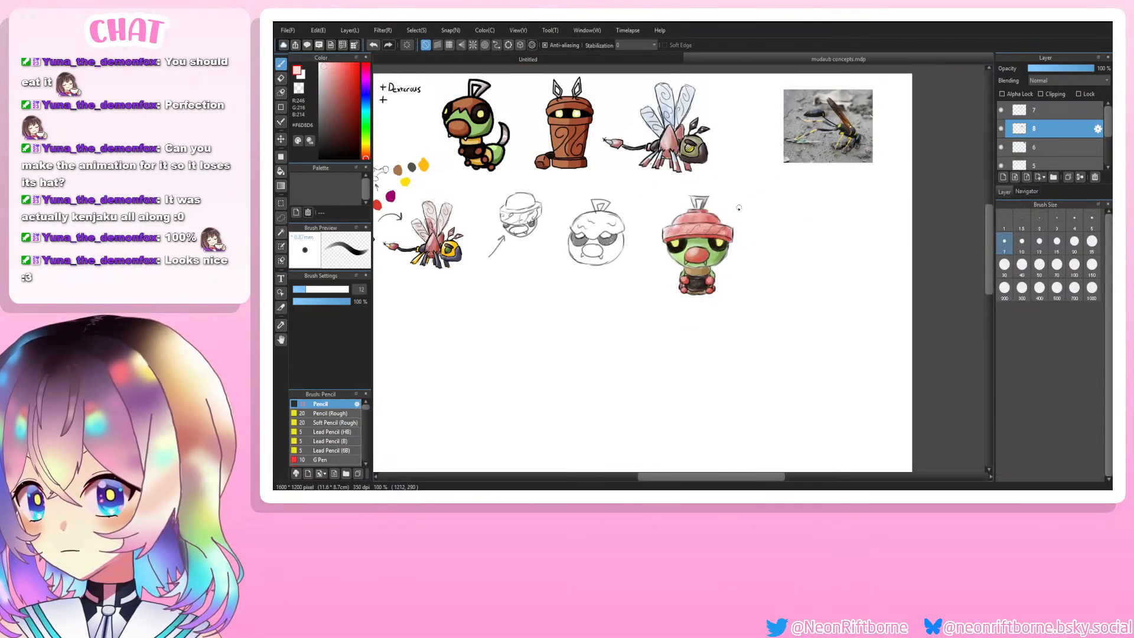
Step: Sample white from the canvas and fill in the two fangs beneath the nose with a size 7 pencil
{"action": "scroll", "coordinate": [739, 208], "scroll_direction": "up", "scroll_amount": 3}
{"action": "key", "text": "i"}
{"action": "left_click", "coordinate": [635, 237]}
{"action": "scroll", "coordinate": [636, 235], "scroll_direction": "up", "scroll_amount": 1}
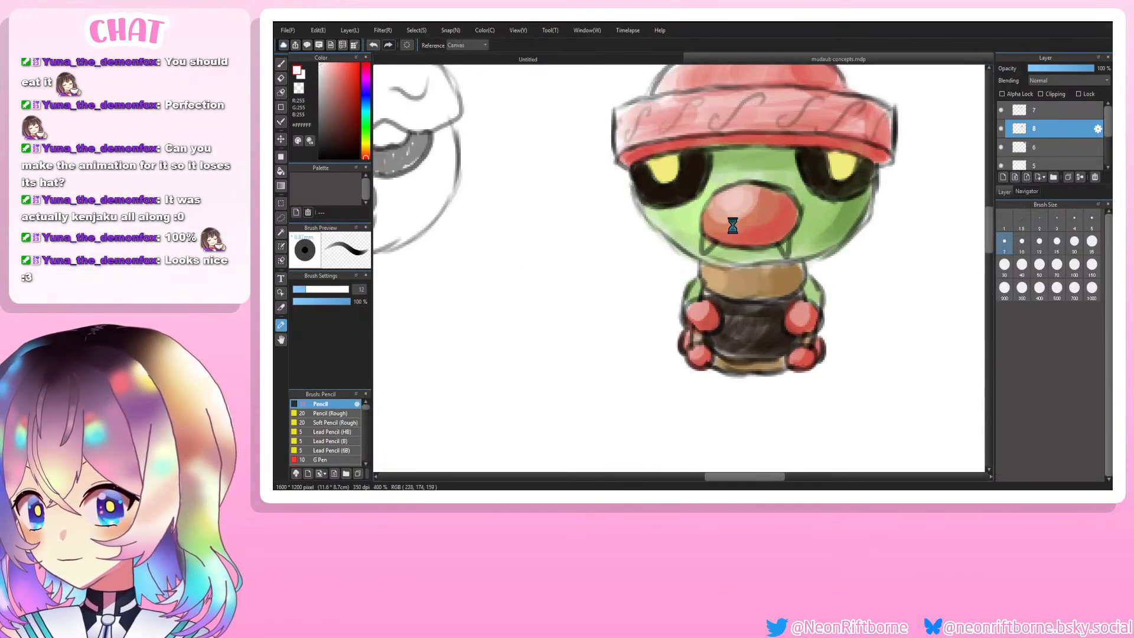
{"action": "scroll", "coordinate": [733, 225], "scroll_direction": "up", "scroll_amount": 1}
{"action": "scroll", "coordinate": [746, 220], "scroll_direction": "down", "scroll_amount": 2}
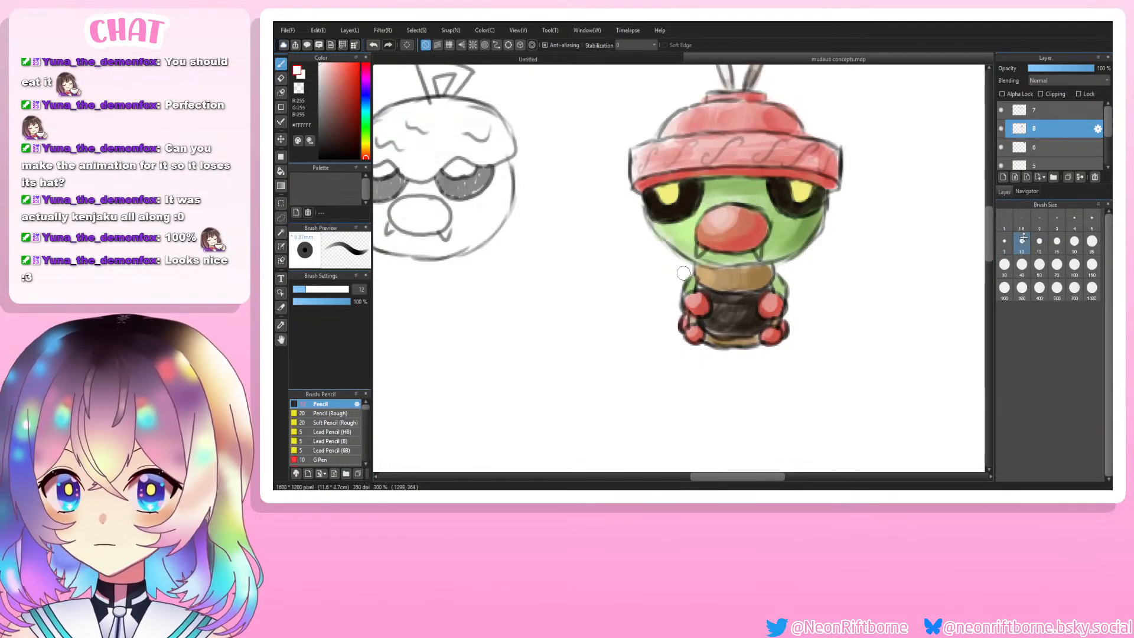
{"action": "scroll", "coordinate": [813, 229], "scroll_direction": "up", "scroll_amount": 2}
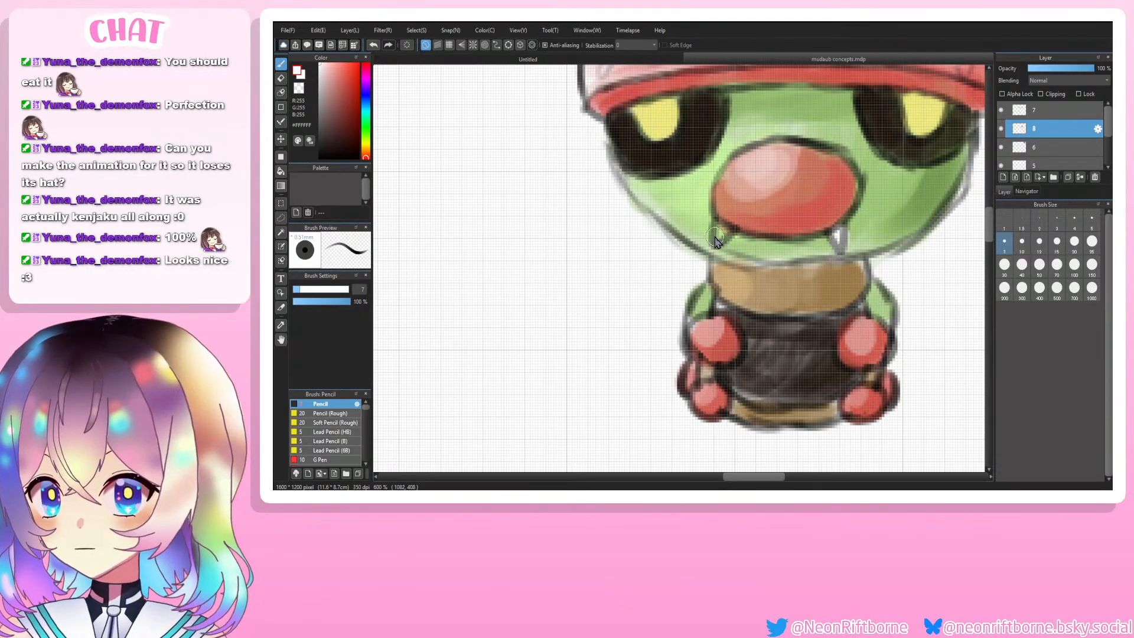
{"action": "scroll", "coordinate": [679, 272], "scroll_direction": "down", "scroll_amount": 6}
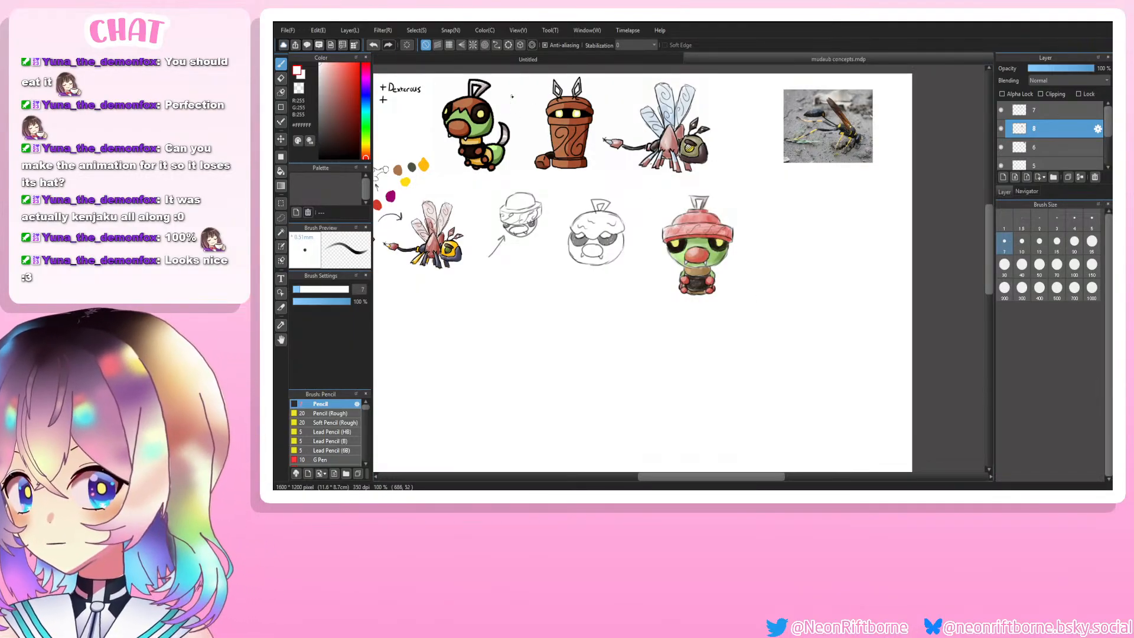
Step: Set the pencil color to black (#000000)
{"action": "left_click", "coordinate": [332, 108]}
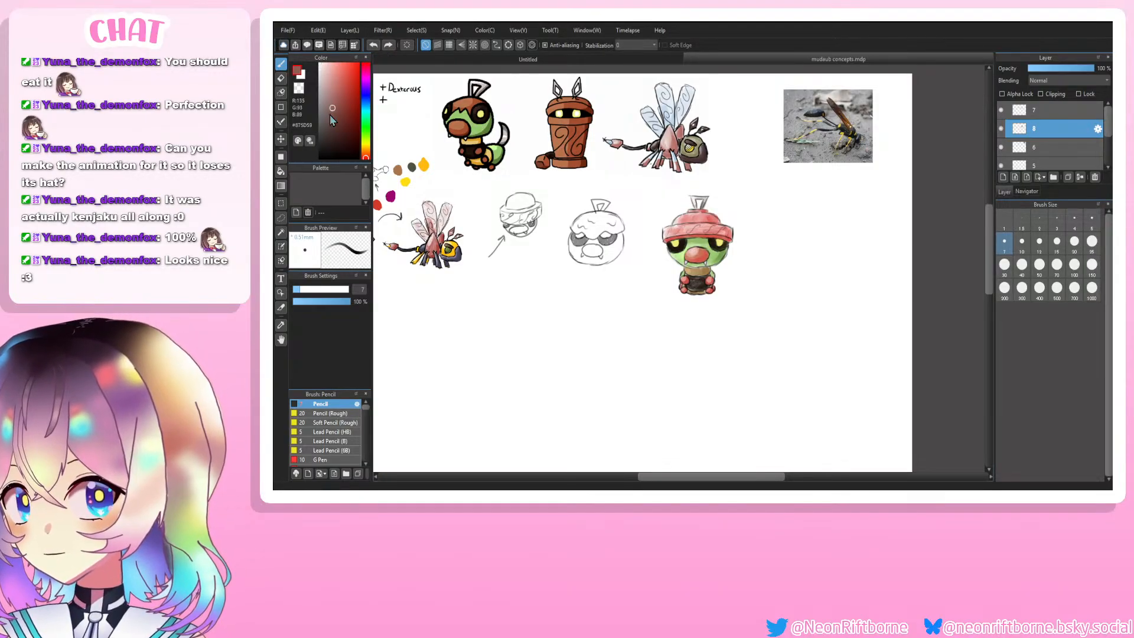
{"action": "left_click_drag", "start_coordinate": [330, 115], "coordinate": [320, 159]}
Step: Try a few black pencil strokes in the gaps around the finished character drawings
{"action": "mouse_move", "coordinate": [649, 191]}
{"action": "left_mouse_down"}
{"action": "mouse_move", "coordinate": [663, 206]}
{"action": "mouse_move", "coordinate": [636, 201]}
{"action": "left_mouse_up"}
{"action": "key", "text": "ctrl+z"}
{"action": "key", "text": "ctrl+z"}
{"action": "left_click_drag", "start_coordinate": [522, 157], "coordinate": [518, 151]}
{"action": "left_click_drag", "start_coordinate": [499, 89], "coordinate": [524, 110]}
{"action": "key", "text": "ctrl+z"}
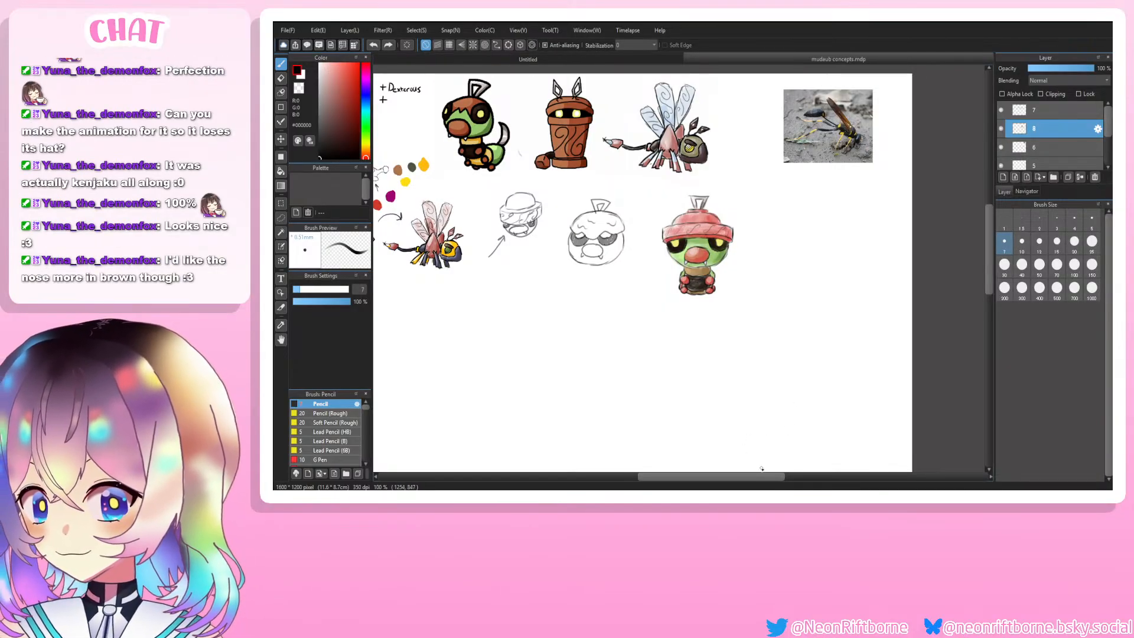
Step: Prepare to sketch beside the red-hatted character by setting the pencil size to 5 and activating layer 7
{"action": "left_click_drag", "start_coordinate": [759, 478], "coordinate": [764, 477]}
{"action": "scroll", "coordinate": [776, 286], "scroll_direction": "up", "scroll_amount": 2}
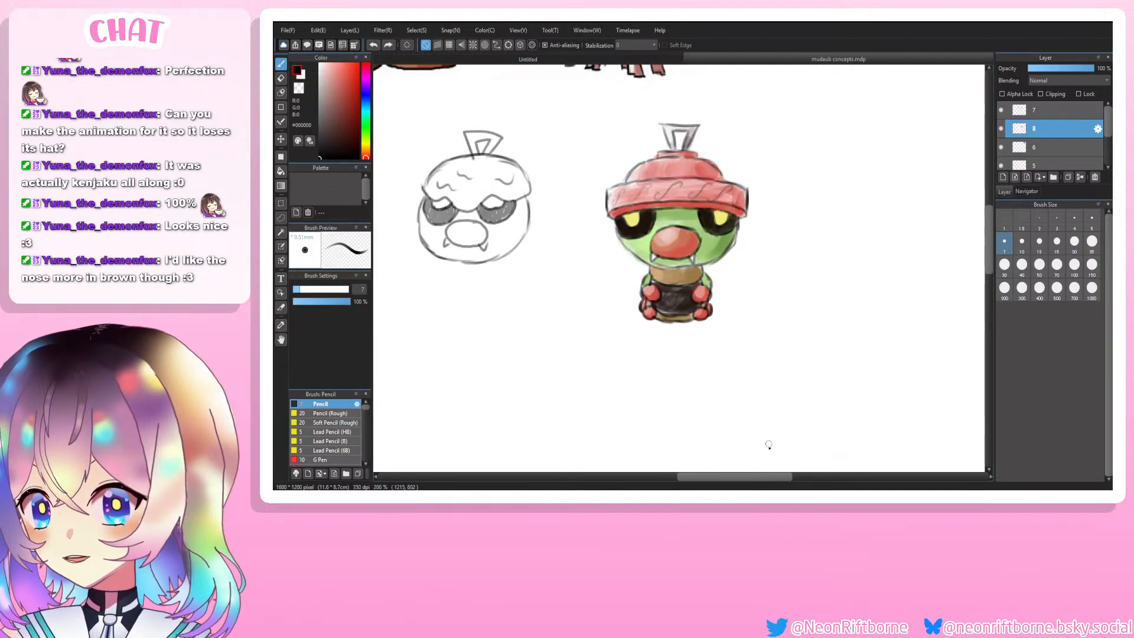
{"action": "left_click_drag", "start_coordinate": [746, 480], "coordinate": [765, 451]}
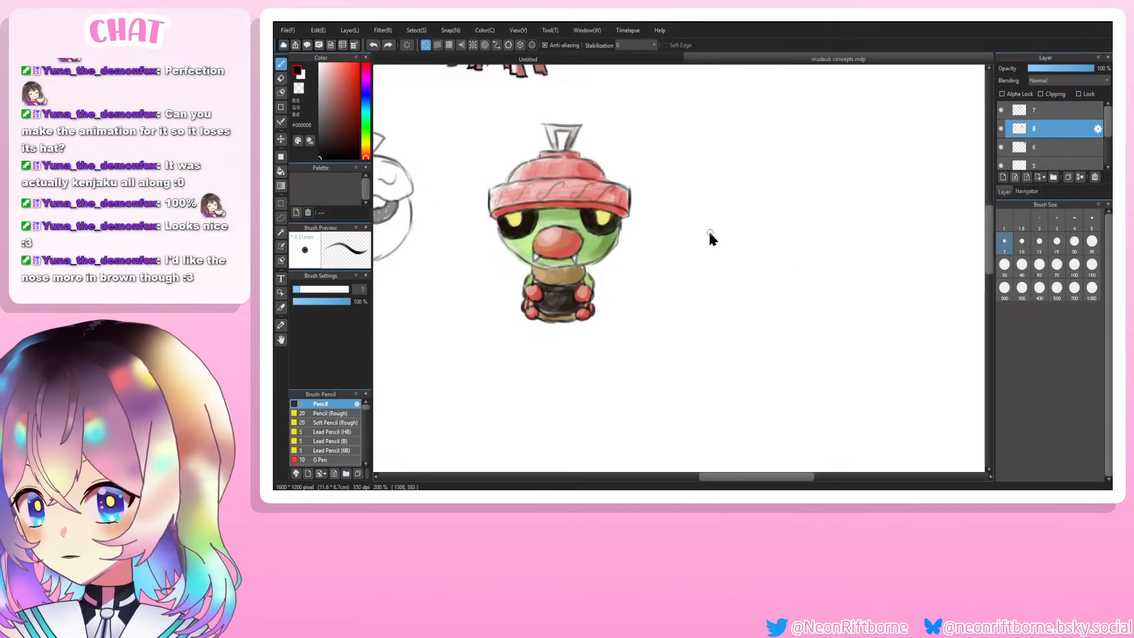
{"action": "left_click", "coordinate": [1090, 224]}
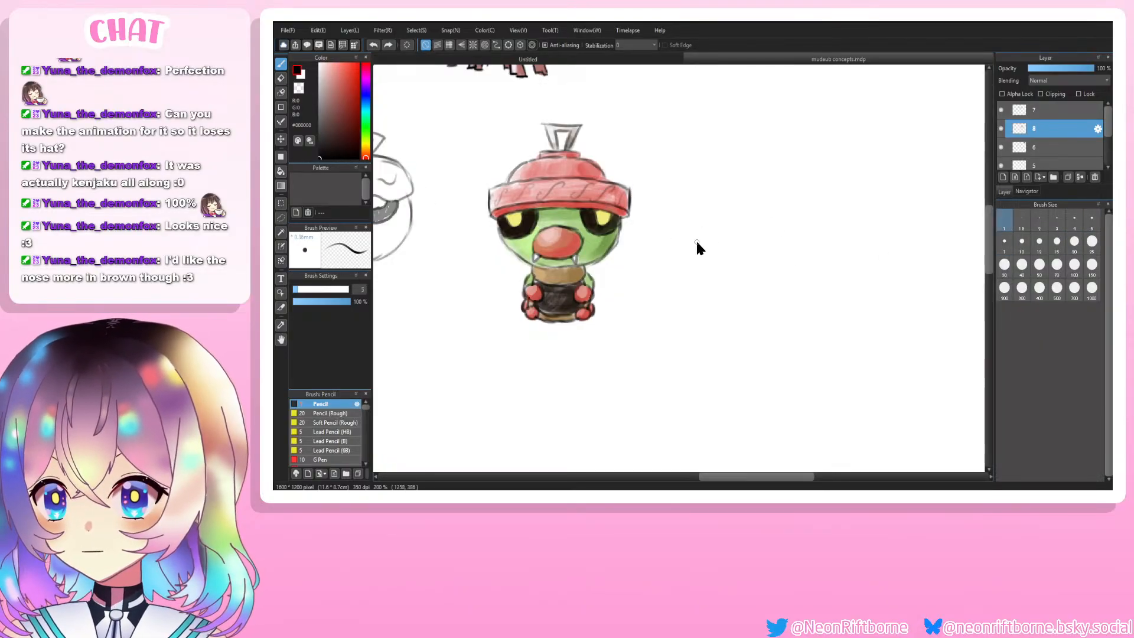
{"action": "left_click", "coordinate": [1038, 115]}
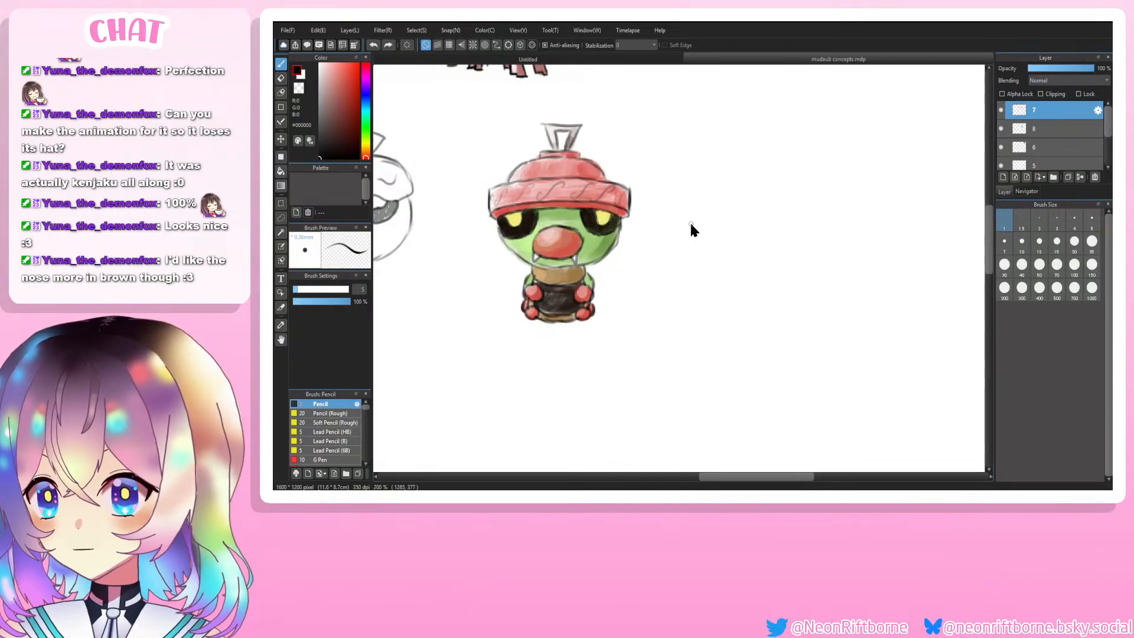
Step: Sketch the outline of a slightly curved, tilted hat band in the empty space beside the red-hatted character
{"action": "left_click_drag", "start_coordinate": [690, 226], "coordinate": [733, 220]}
{"action": "key", "text": "ctrl+z"}
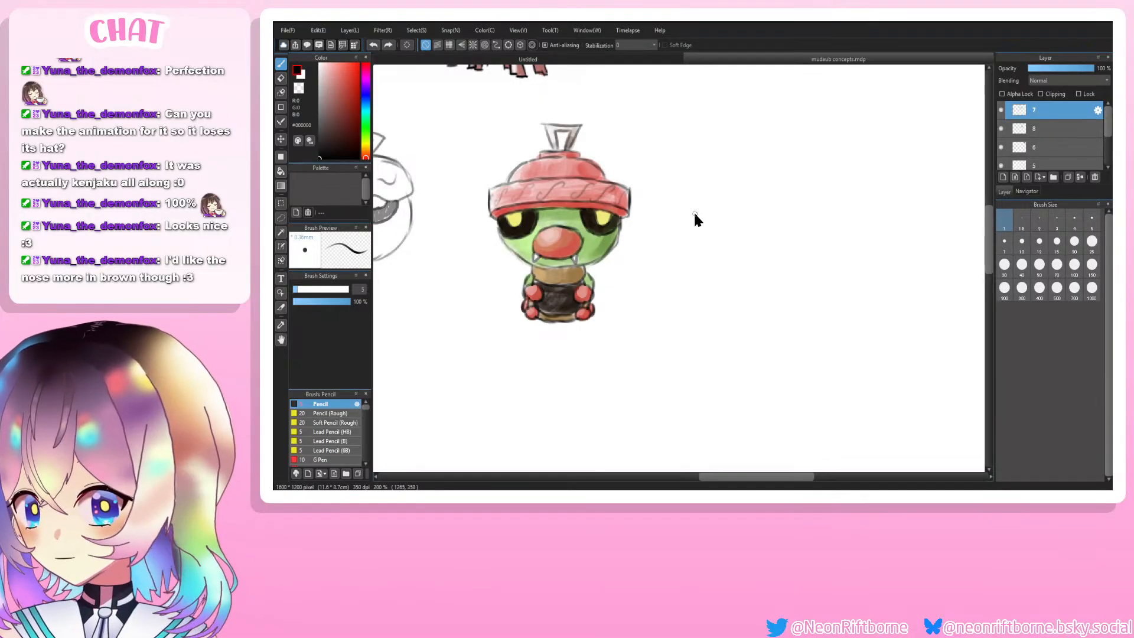
{"action": "left_click_drag", "start_coordinate": [715, 208], "coordinate": [746, 211]}
{"action": "key", "text": "ctrl+z"}
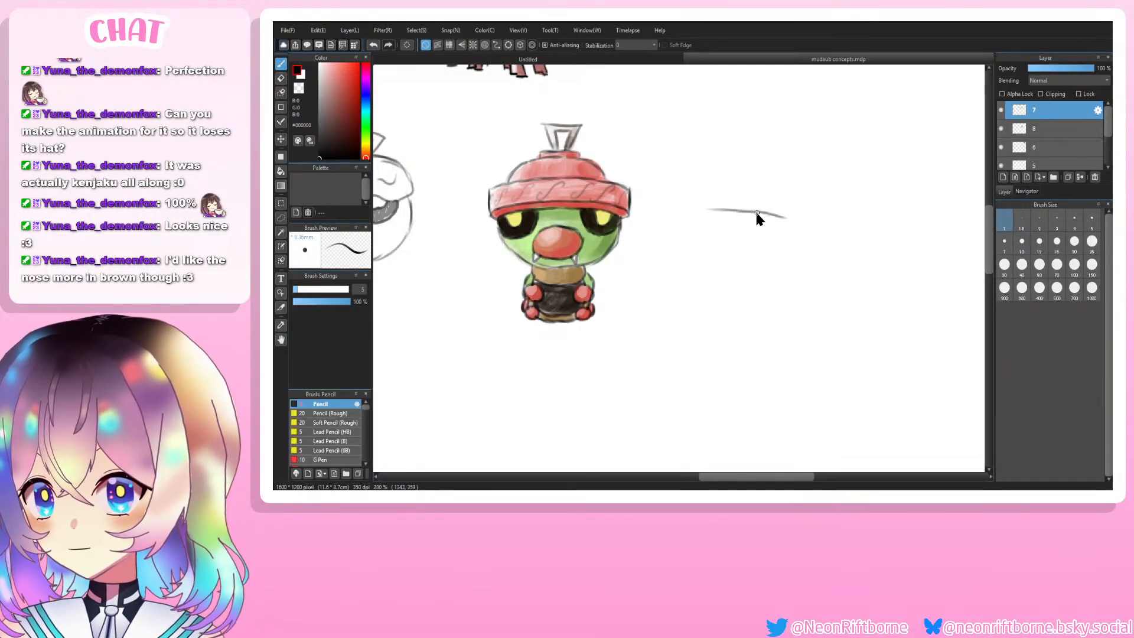
{"action": "mouse_move", "coordinate": [781, 216]}
{"action": "left_mouse_down"}
{"action": "mouse_move", "coordinate": [812, 228]}
{"action": "mouse_move", "coordinate": [823, 211]}
{"action": "left_mouse_up"}
{"action": "key", "text": "ctrl+z"}
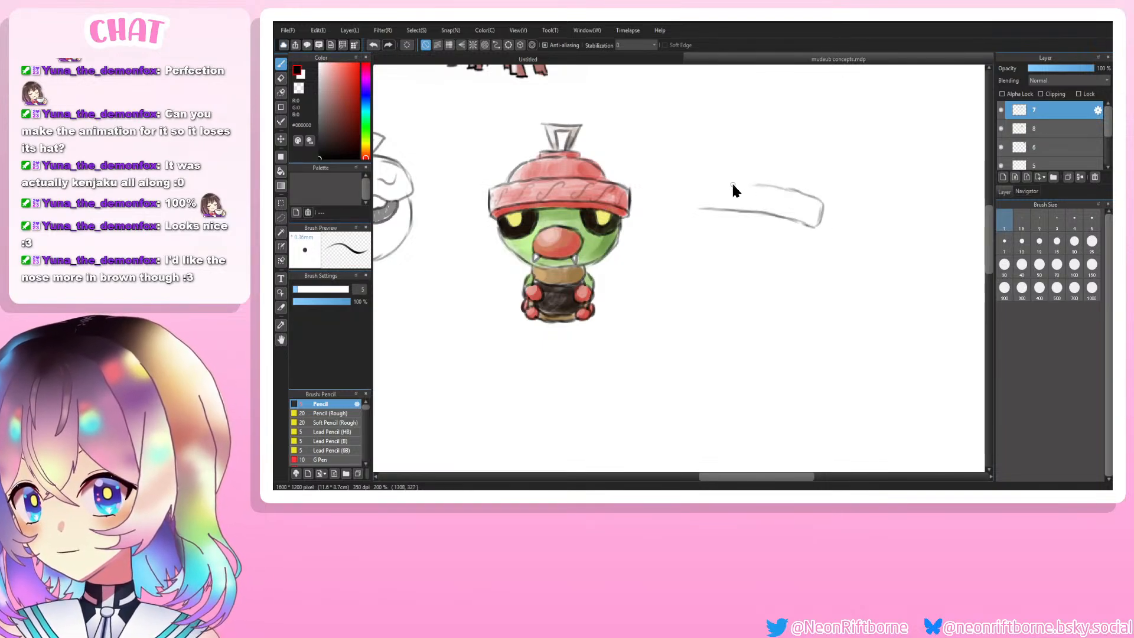
{"action": "left_click_drag", "start_coordinate": [732, 185], "coordinate": [725, 183]}
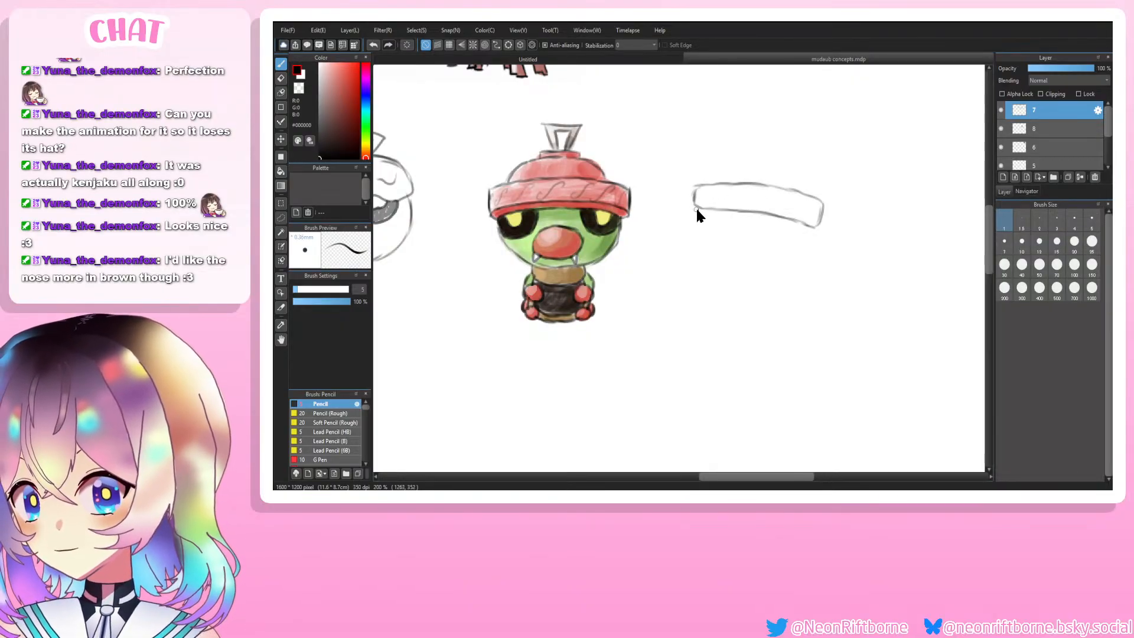
Step: Sketch the near side and underside of a rounded head curving down from the tilted hat band
{"action": "key", "text": "ctrl+plus"}
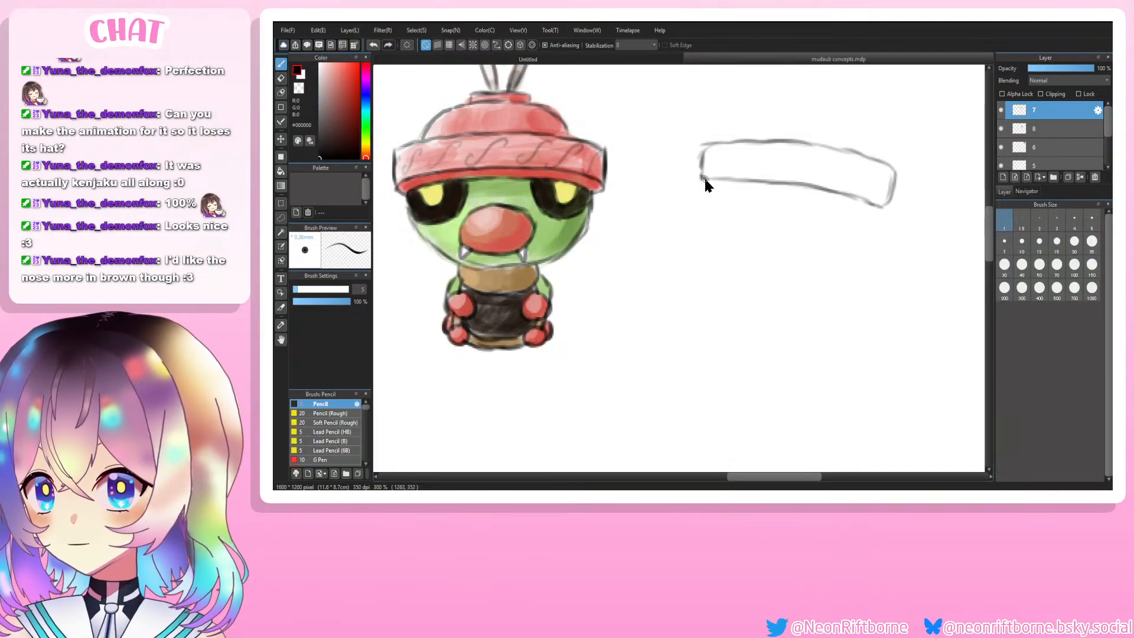
{"action": "mouse_move", "coordinate": [709, 180]}
{"action": "left_mouse_down"}
{"action": "mouse_move", "coordinate": [705, 224]}
{"action": "mouse_move", "coordinate": [707, 179]}
{"action": "mouse_move", "coordinate": [708, 233]}
{"action": "mouse_move", "coordinate": [724, 259]}
{"action": "mouse_move", "coordinate": [706, 239]}
{"action": "mouse_move", "coordinate": [747, 277]}
{"action": "mouse_move", "coordinate": [719, 257]}
{"action": "mouse_move", "coordinate": [796, 268]}
{"action": "mouse_move", "coordinate": [764, 275]}
{"action": "mouse_move", "coordinate": [800, 260]}
{"action": "mouse_move", "coordinate": [826, 268]}
{"action": "mouse_move", "coordinate": [813, 268]}
{"action": "mouse_move", "coordinate": [845, 240]}
{"action": "mouse_move", "coordinate": [830, 263]}
{"action": "mouse_move", "coordinate": [777, 271]}
{"action": "mouse_move", "coordinate": [840, 263]}
{"action": "left_mouse_up"}
{"action": "key", "text": "ctrl+z"}
{"action": "key", "text": "ctrl+z"}
{"action": "key", "text": "ctrl+z"}
{"action": "key", "text": "ctrl+z"}
{"action": "key", "text": "ctrl+z"}
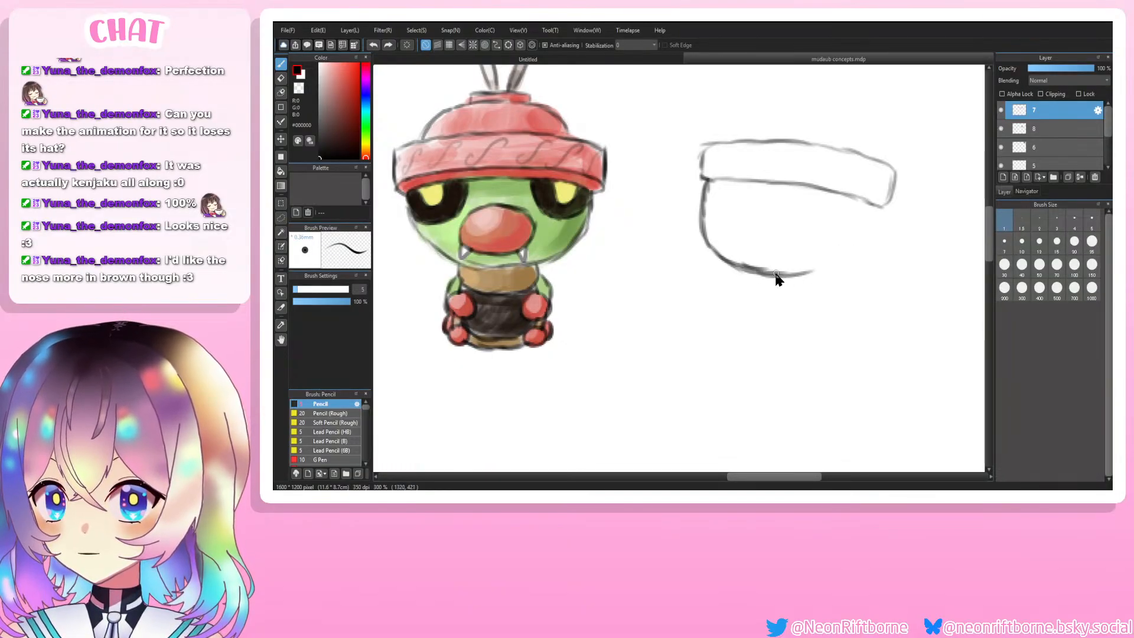
Step: Extend the head's underside curve around and up its far side toward the end of the hat band
{"action": "mouse_move", "coordinate": [775, 275]}
{"action": "left_mouse_down"}
{"action": "mouse_move", "coordinate": [818, 276]}
{"action": "mouse_move", "coordinate": [799, 272]}
{"action": "mouse_move", "coordinate": [859, 255]}
{"action": "left_mouse_up"}
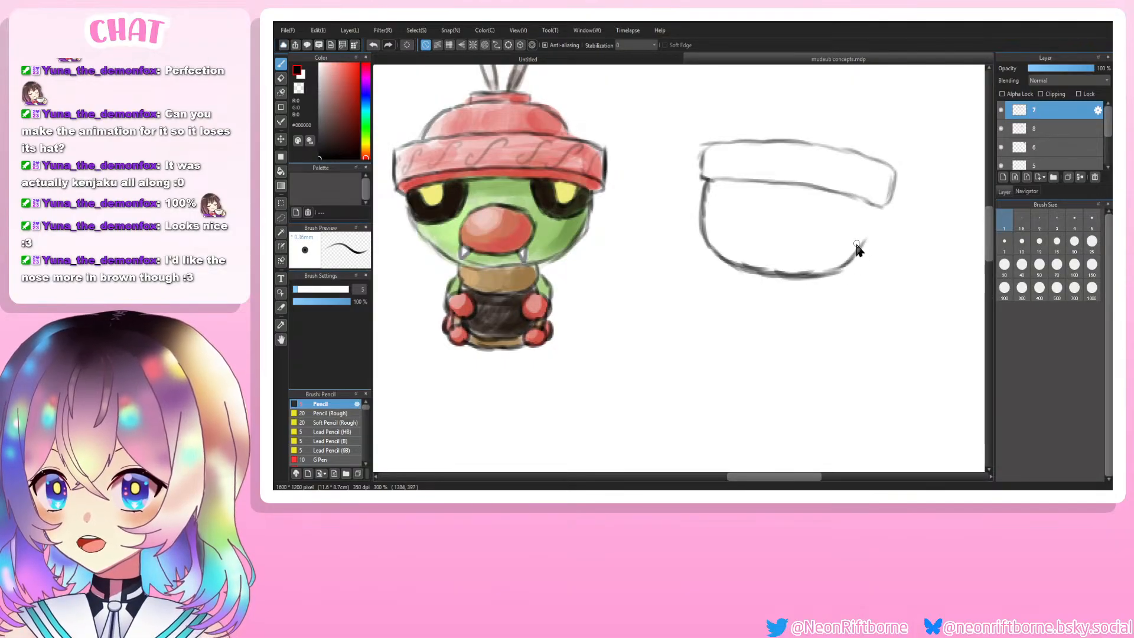
{"action": "left_click_drag", "start_coordinate": [871, 208], "coordinate": [856, 250]}
{"action": "key", "text": "ctrl+z"}
{"action": "key", "text": "ctrl+z"}
{"action": "key", "text": "ctrl+z"}
{"action": "key", "text": "ctrl+z"}
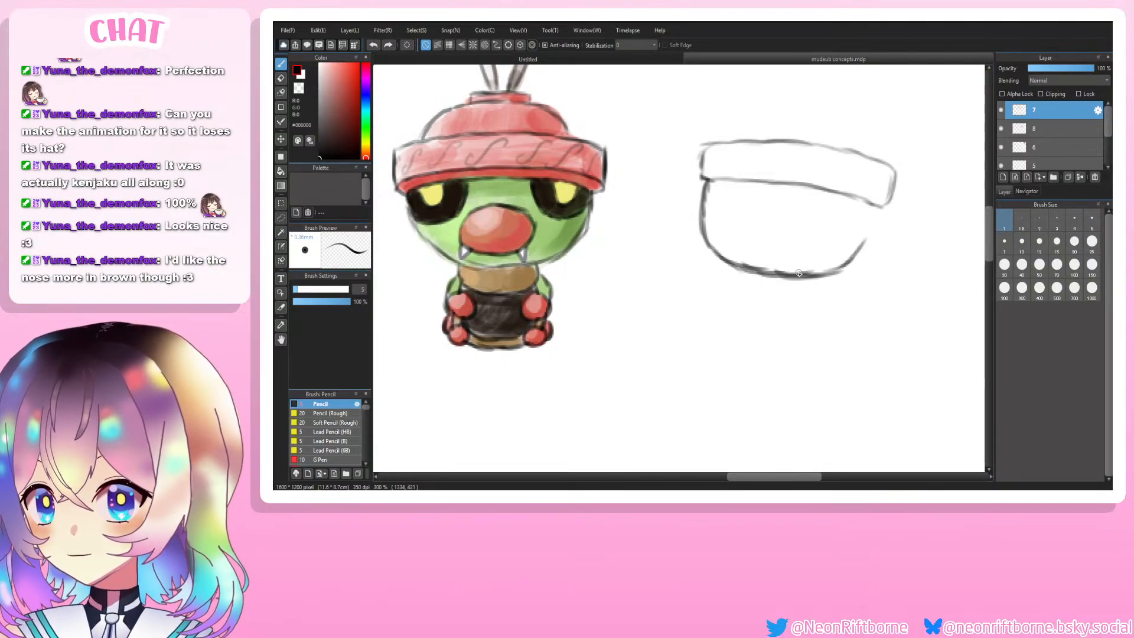
{"action": "mouse_move", "coordinate": [794, 275]}
{"action": "left_mouse_down"}
{"action": "mouse_move", "coordinate": [856, 266]}
{"action": "mouse_move", "coordinate": [876, 243]}
{"action": "mouse_move", "coordinate": [870, 258]}
{"action": "mouse_move", "coordinate": [882, 220]}
{"action": "mouse_move", "coordinate": [868, 210]}
{"action": "mouse_move", "coordinate": [893, 199]}
{"action": "mouse_move", "coordinate": [889, 158]}
{"action": "mouse_move", "coordinate": [887, 208]}
{"action": "mouse_move", "coordinate": [874, 175]}
{"action": "mouse_move", "coordinate": [863, 187]}
{"action": "mouse_move", "coordinate": [862, 167]}
{"action": "mouse_move", "coordinate": [838, 207]}
{"action": "mouse_move", "coordinate": [854, 139]}
{"action": "left_mouse_up"}
Step: Erase the far end of the hat band and most of its lower edge line
{"action": "key", "text": "e"}
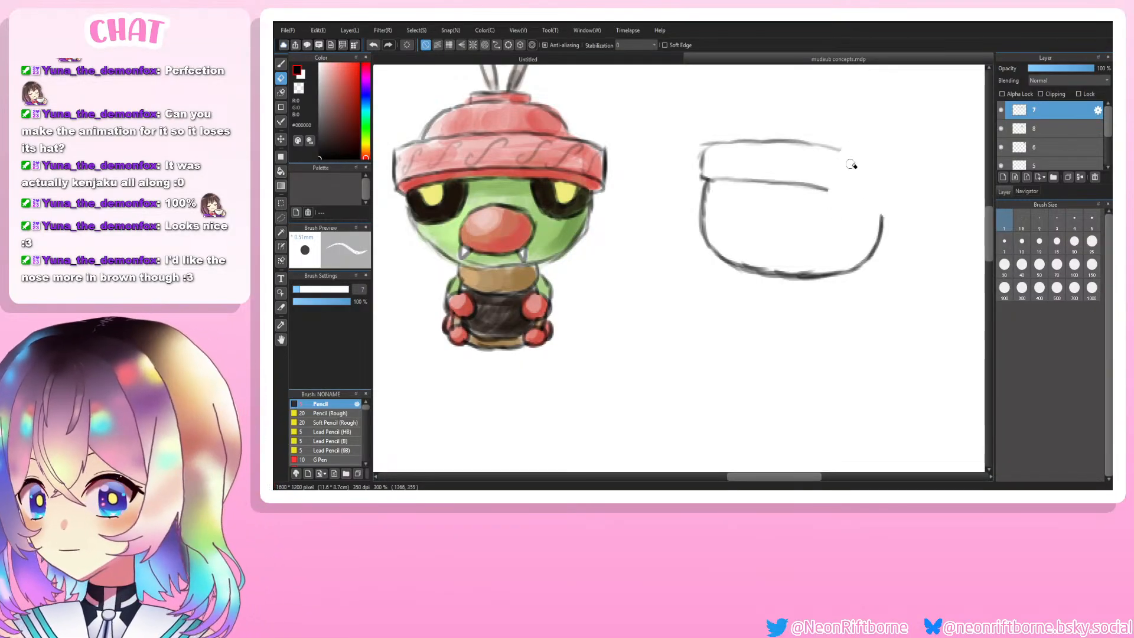
{"action": "key", "text": "b"}
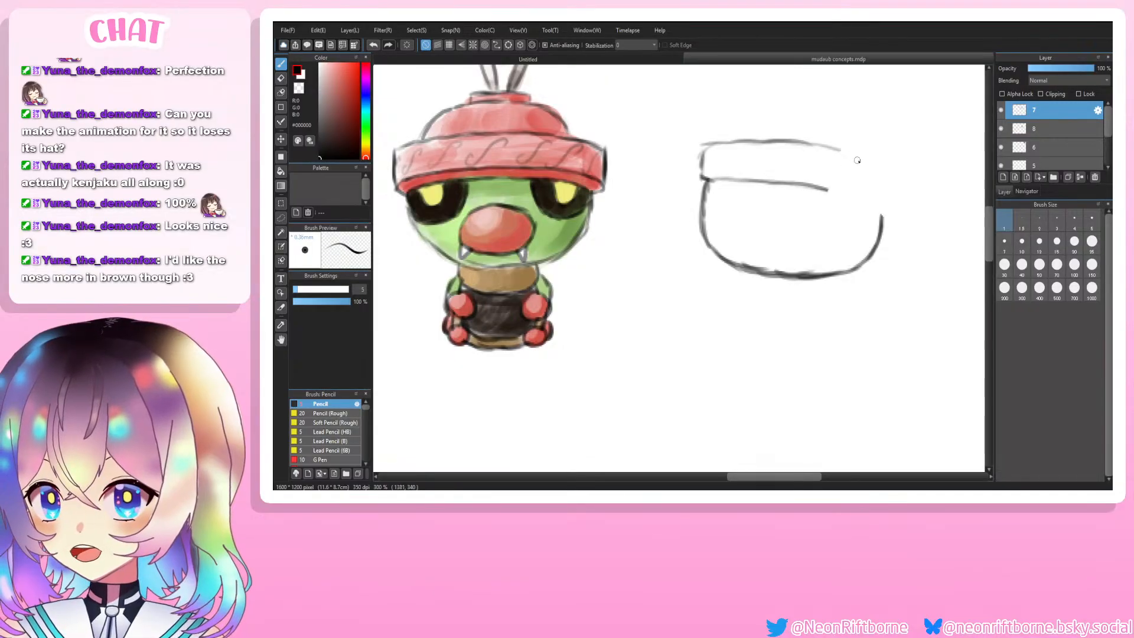
{"action": "key", "text": "e"}
{"action": "left_click_drag", "start_coordinate": [827, 151], "coordinate": [841, 148]}
{"action": "mouse_move", "coordinate": [829, 199]}
{"action": "left_mouse_down"}
{"action": "mouse_move", "coordinate": [838, 134]}
{"action": "mouse_move", "coordinate": [808, 198]}
{"action": "mouse_move", "coordinate": [819, 134]}
{"action": "mouse_move", "coordinate": [801, 187]}
{"action": "mouse_move", "coordinate": [795, 171]}
{"action": "mouse_move", "coordinate": [731, 185]}
{"action": "mouse_move", "coordinate": [787, 175]}
{"action": "mouse_move", "coordinate": [728, 176]}
{"action": "left_mouse_up"}
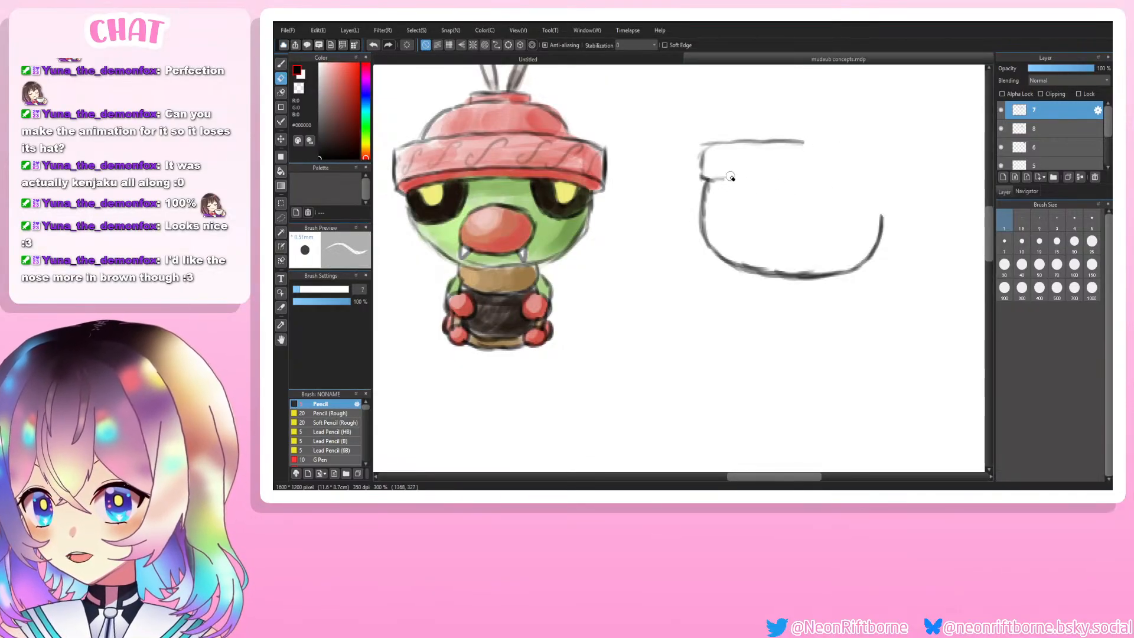
Step: Redraw the hat band's lower edge as a curve sloping down across the head to a small corner past its far side
{"action": "key", "text": "b"}
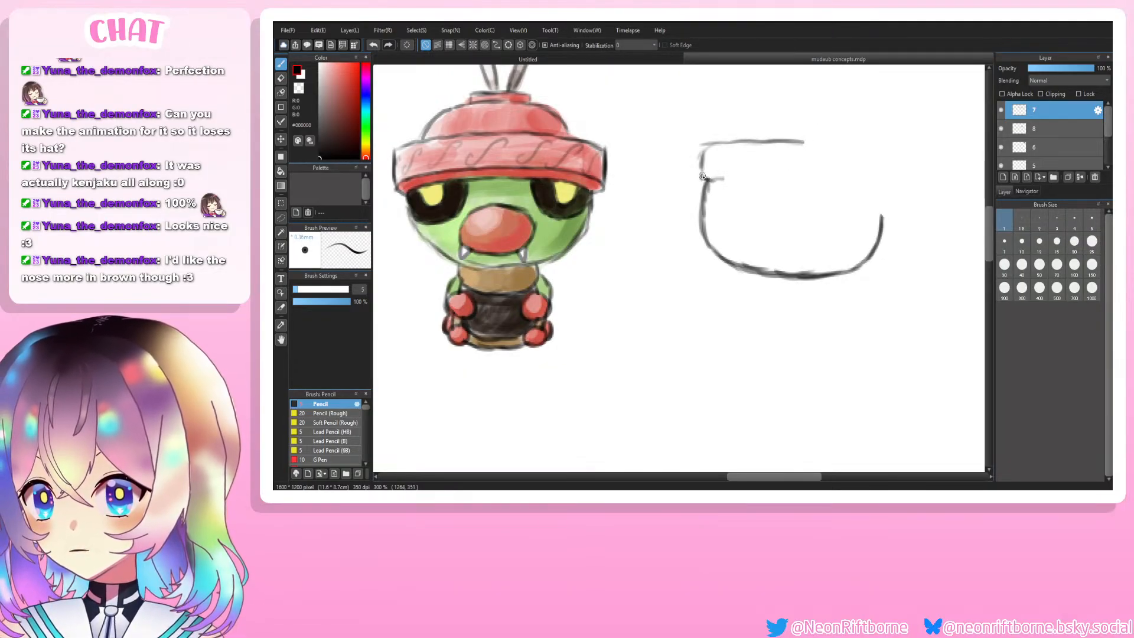
{"action": "mouse_move", "coordinate": [703, 176]}
{"action": "left_mouse_down"}
{"action": "mouse_move", "coordinate": [693, 240]}
{"action": "mouse_move", "coordinate": [704, 226]}
{"action": "mouse_move", "coordinate": [709, 254]}
{"action": "mouse_move", "coordinate": [722, 238]}
{"action": "mouse_move", "coordinate": [722, 269]}
{"action": "mouse_move", "coordinate": [735, 271]}
{"action": "mouse_move", "coordinate": [748, 245]}
{"action": "mouse_move", "coordinate": [751, 273]}
{"action": "mouse_move", "coordinate": [765, 227]}
{"action": "mouse_move", "coordinate": [730, 268]}
{"action": "mouse_move", "coordinate": [739, 273]}
{"action": "mouse_move", "coordinate": [783, 278]}
{"action": "mouse_move", "coordinate": [707, 253]}
{"action": "mouse_move", "coordinate": [728, 264]}
{"action": "mouse_move", "coordinate": [709, 234]}
{"action": "mouse_move", "coordinate": [709, 256]}
{"action": "mouse_move", "coordinate": [708, 206]}
{"action": "mouse_move", "coordinate": [704, 242]}
{"action": "mouse_move", "coordinate": [711, 210]}
{"action": "mouse_move", "coordinate": [702, 231]}
{"action": "mouse_move", "coordinate": [704, 180]}
{"action": "mouse_move", "coordinate": [721, 172]}
{"action": "mouse_move", "coordinate": [795, 179]}
{"action": "mouse_move", "coordinate": [904, 216]}
{"action": "left_mouse_up"}
{"action": "key", "text": "e"}
{"action": "key", "text": "ctrl+z"}
{"action": "key", "text": "b"}
{"action": "key", "text": "ctrl+z"}
{"action": "key", "text": "ctrl+z"}
{"action": "key", "text": "e"}
{"action": "key", "text": "b"}
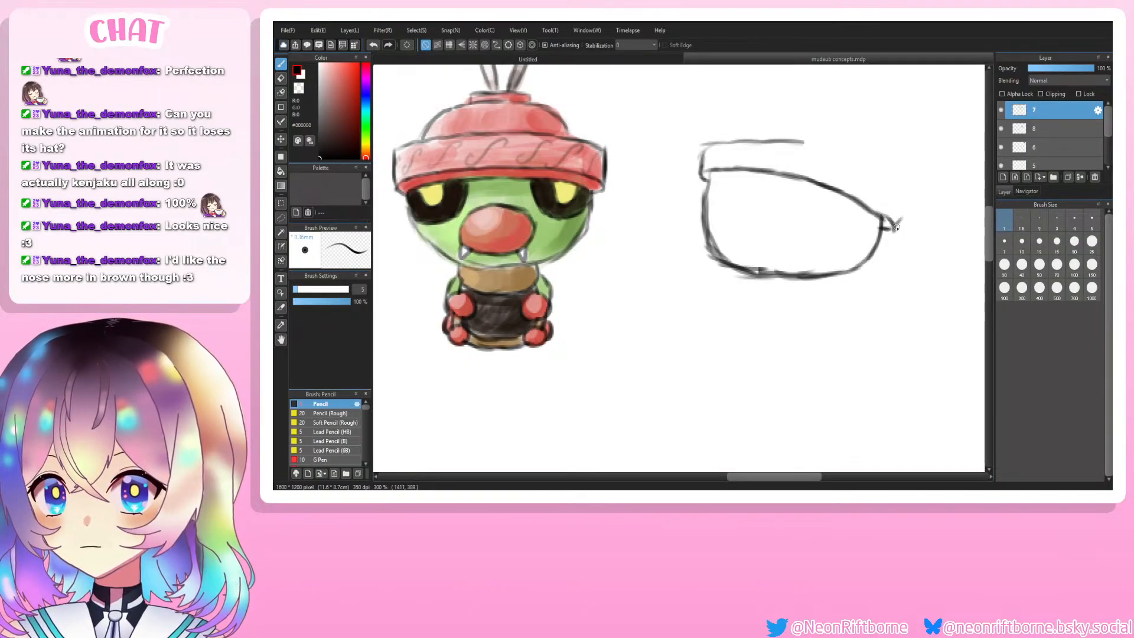
Step: Erase part of the old upper band line and redraw the upper edge as a curve sloping down to the far corner
{"action": "key", "text": "e"}
{"action": "key", "text": "ctrl+z"}
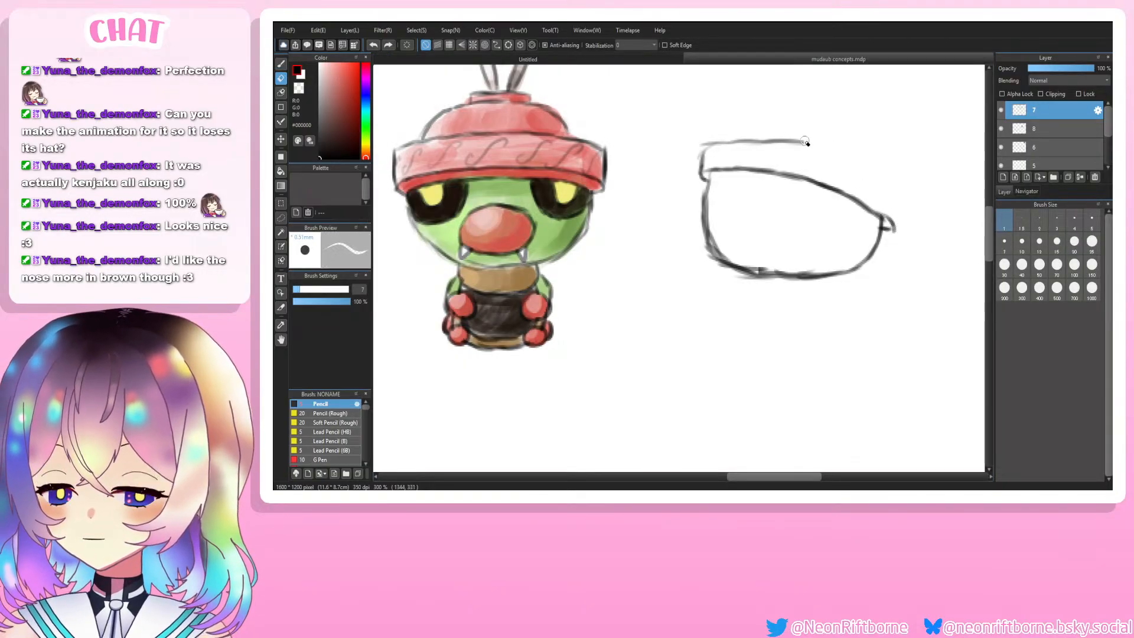
{"action": "mouse_move", "coordinate": [805, 141]}
{"action": "left_mouse_down"}
{"action": "mouse_move", "coordinate": [705, 148]}
{"action": "mouse_move", "coordinate": [755, 147]}
{"action": "left_mouse_up"}
{"action": "key", "text": "b"}
{"action": "key", "text": "ctrl+z"}
{"action": "left_click_drag", "start_coordinate": [747, 145], "coordinate": [819, 164]}
{"action": "key", "text": "ctrl+z"}
{"action": "key", "text": "ctrl+z"}
{"action": "key", "text": "ctrl+z"}
{"action": "mouse_move", "coordinate": [724, 143]}
{"action": "left_mouse_down"}
{"action": "mouse_move", "coordinate": [841, 170]}
{"action": "mouse_move", "coordinate": [817, 157]}
{"action": "mouse_move", "coordinate": [876, 186]}
{"action": "mouse_move", "coordinate": [857, 171]}
{"action": "mouse_move", "coordinate": [899, 204]}
{"action": "mouse_move", "coordinate": [888, 190]}
{"action": "mouse_move", "coordinate": [876, 223]}
{"action": "left_mouse_up"}
{"action": "key", "text": "ctrl+z"}
{"action": "key", "text": "ctrl+z"}
Step: Erase the far end of the band's lower edge and redraw it as a clean line to the corner
{"action": "key", "text": "e"}
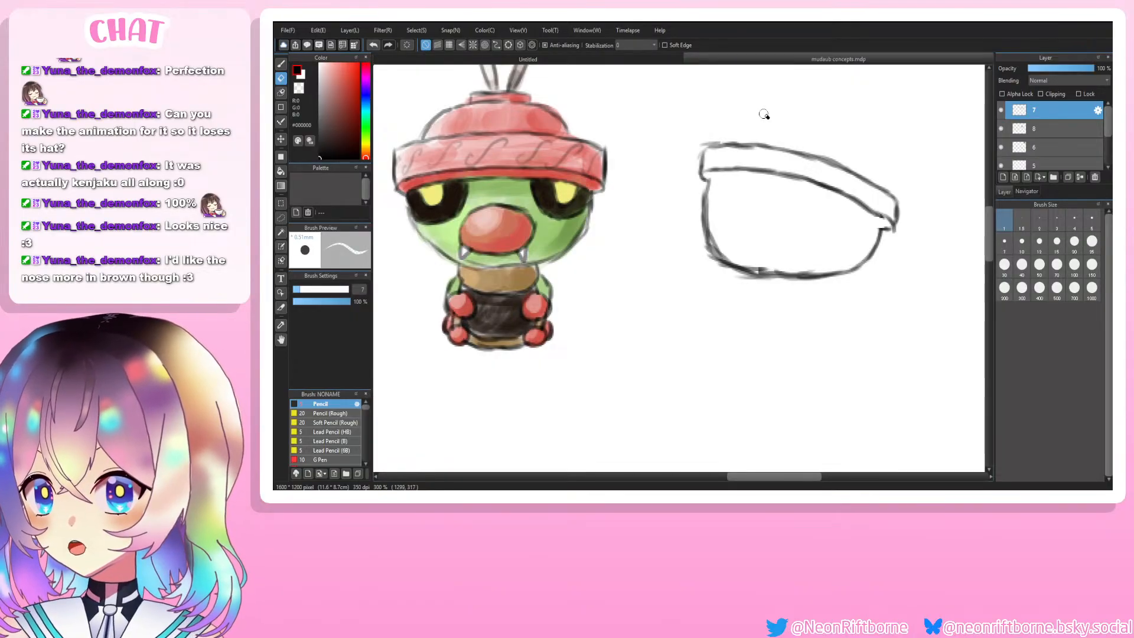
{"action": "left_click_drag", "start_coordinate": [861, 203], "coordinate": [879, 215]}
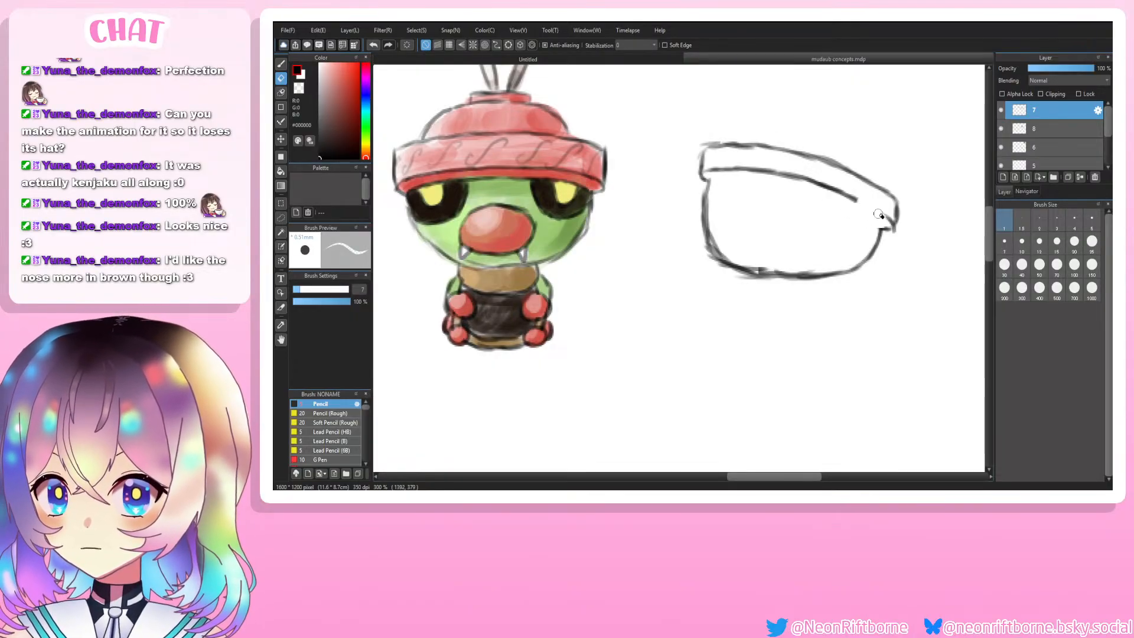
{"action": "key", "text": "b"}
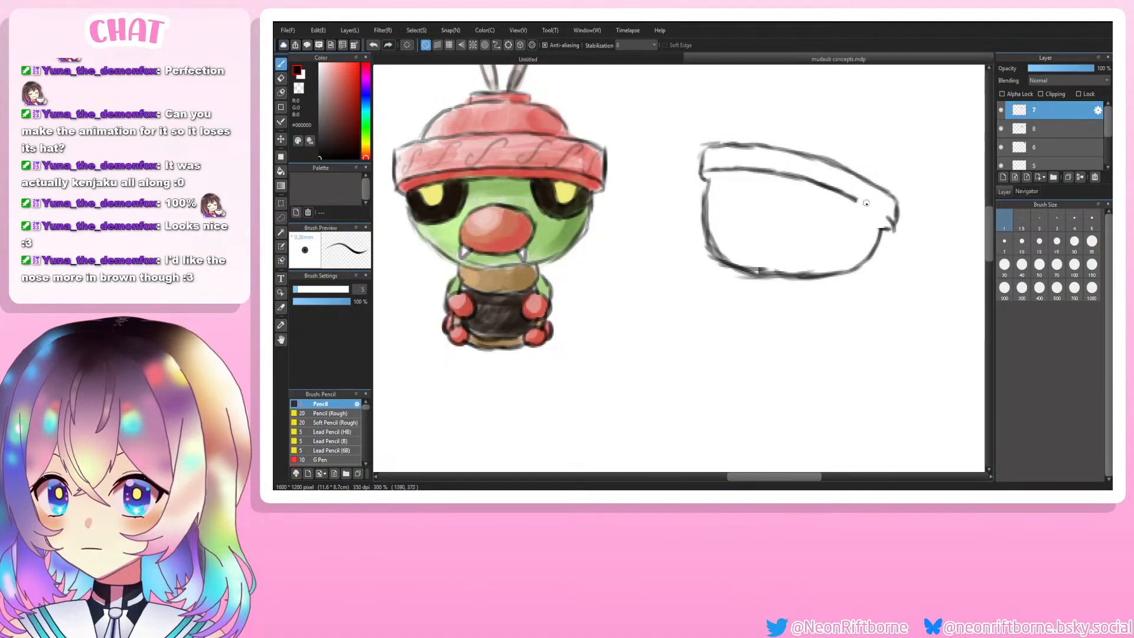
{"action": "mouse_move", "coordinate": [853, 199]}
{"action": "left_mouse_down"}
{"action": "mouse_move", "coordinate": [895, 220]}
{"action": "mouse_move", "coordinate": [894, 204]}
{"action": "mouse_move", "coordinate": [881, 230]}
{"action": "mouse_move", "coordinate": [865, 218]}
{"action": "mouse_move", "coordinate": [886, 234]}
{"action": "mouse_move", "coordinate": [851, 206]}
{"action": "mouse_move", "coordinate": [874, 224]}
{"action": "left_mouse_up"}
{"action": "key", "text": "ctrl+z"}
{"action": "key", "text": "ctrl+z"}
{"action": "key", "text": "ctrl+z"}
{"action": "mouse_move", "coordinate": [880, 229]}
{"action": "left_mouse_down"}
{"action": "mouse_move", "coordinate": [792, 184]}
{"action": "mouse_move", "coordinate": [824, 194]}
{"action": "mouse_move", "coordinate": [704, 178]}
{"action": "left_mouse_up"}
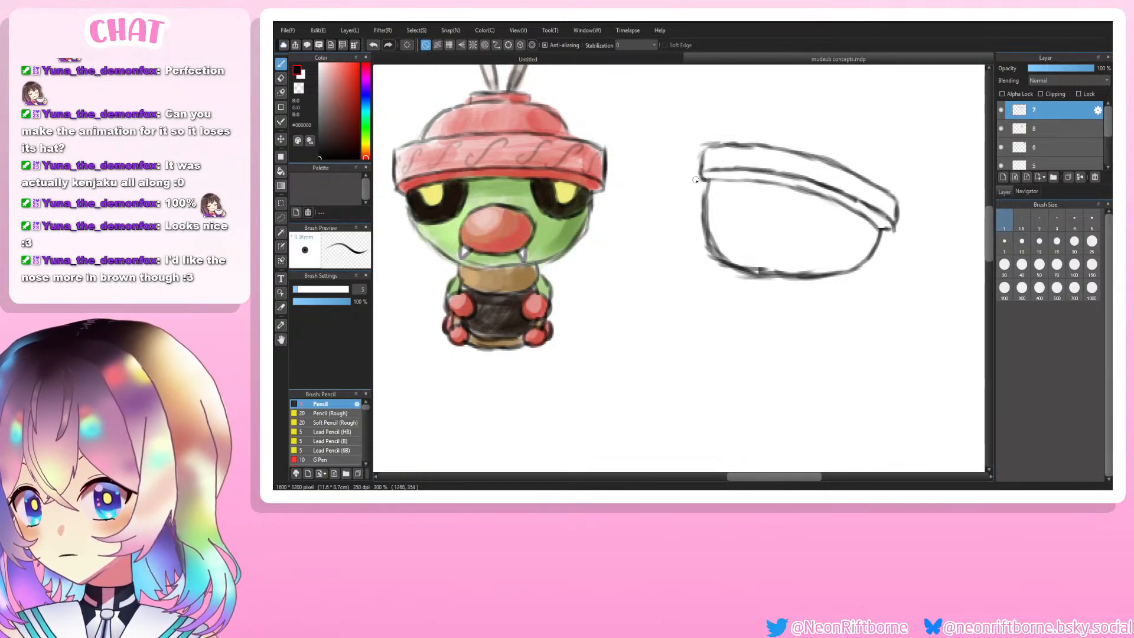
{"action": "left_click_drag", "start_coordinate": [707, 180], "coordinate": [756, 179]}
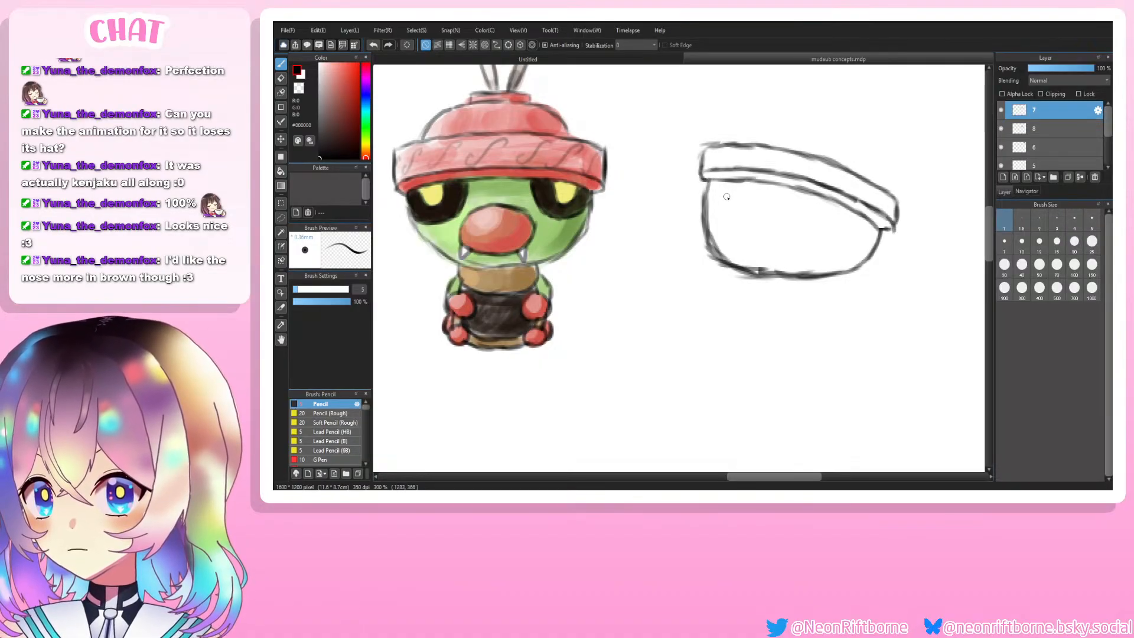
{"action": "key", "text": "ctrl+z"}
{"action": "key", "text": "ctrl+z"}
{"action": "key", "text": "ctrl+z"}
{"action": "key", "text": "ctrl+z"}
{"action": "key", "text": "ctrl+z"}
{"action": "key", "text": "ctrl+z"}
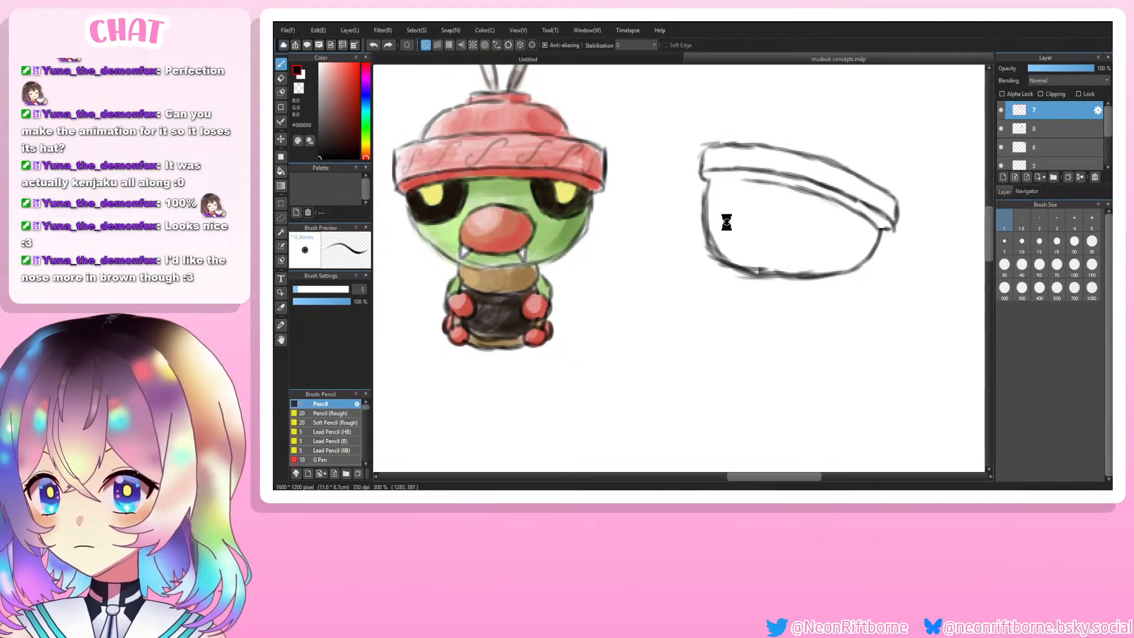
{"action": "key", "text": "ctrl+z"}
{"action": "key", "text": "ctrl+z"}
{"action": "key", "text": "ctrl+z"}
{"action": "key", "text": "ctrl+z"}
{"action": "key", "text": "ctrl+z"}
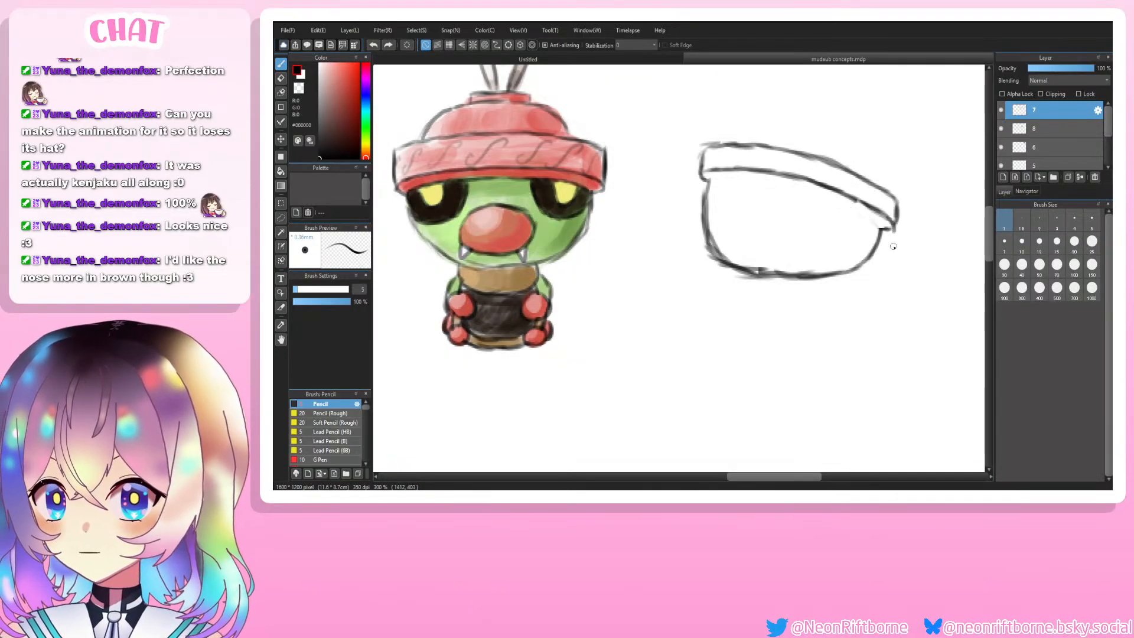
Step: Erase the pointed tip below the band's far end and tidy the lower corners where the band meets the head
{"action": "key", "text": "e"}
{"action": "left_click_drag", "start_coordinate": [885, 233], "coordinate": [894, 237]}
{"action": "key", "text": "ctrl+z"}
{"action": "key", "text": "ctrl+z"}
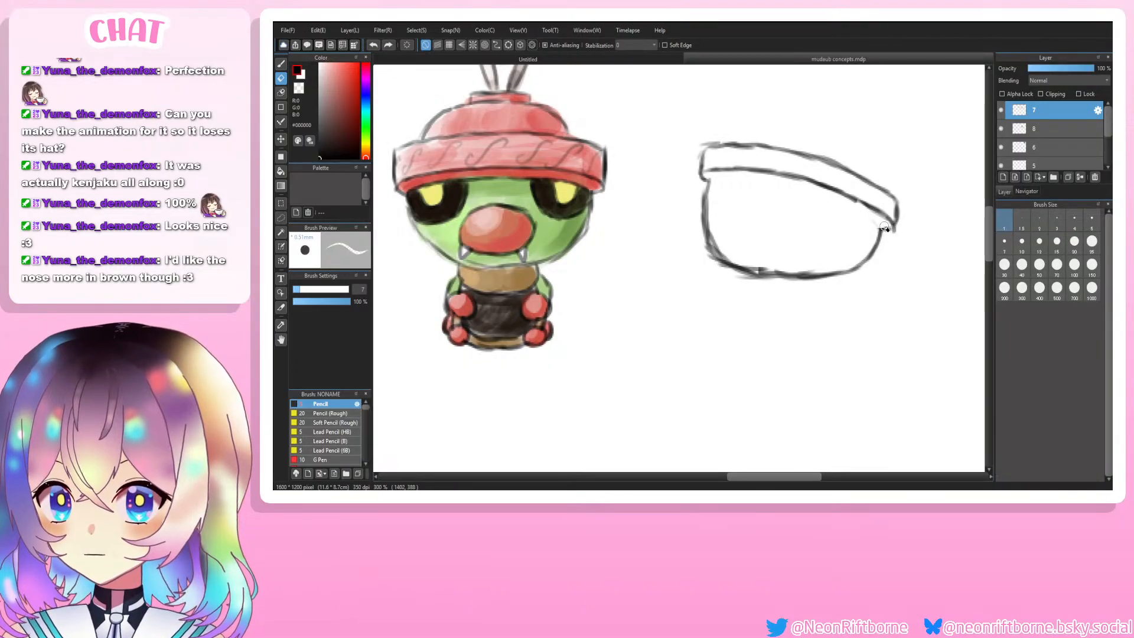
{"action": "key", "text": "b"}
{"action": "key", "text": "e"}
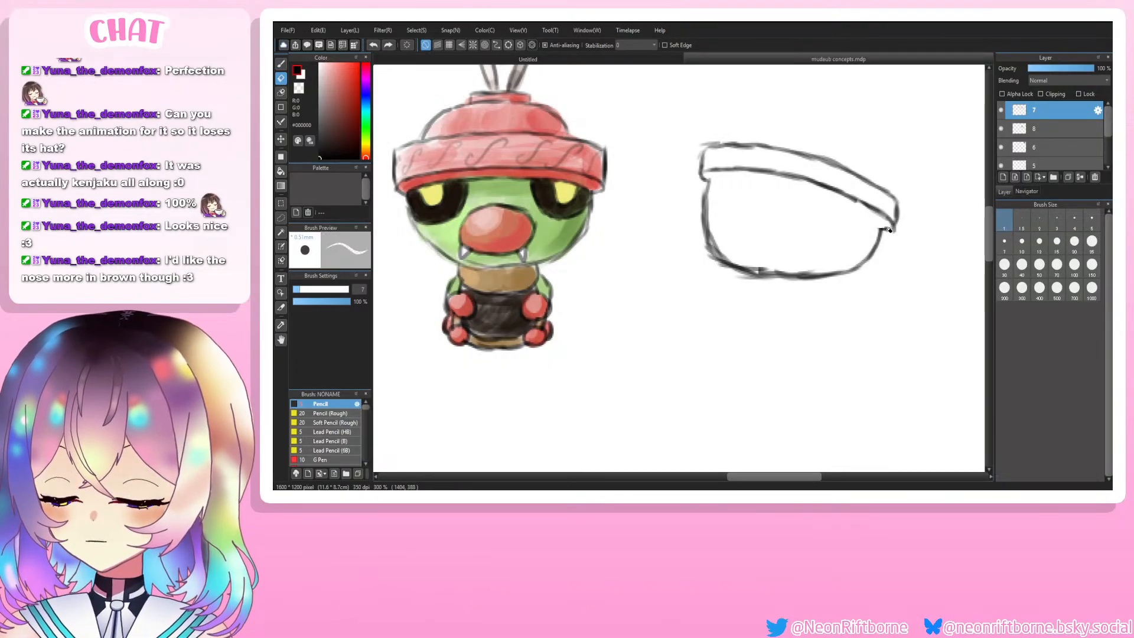
{"action": "key", "text": "ctrl+z"}
{"action": "left_click_drag", "start_coordinate": [889, 230], "coordinate": [883, 227]}
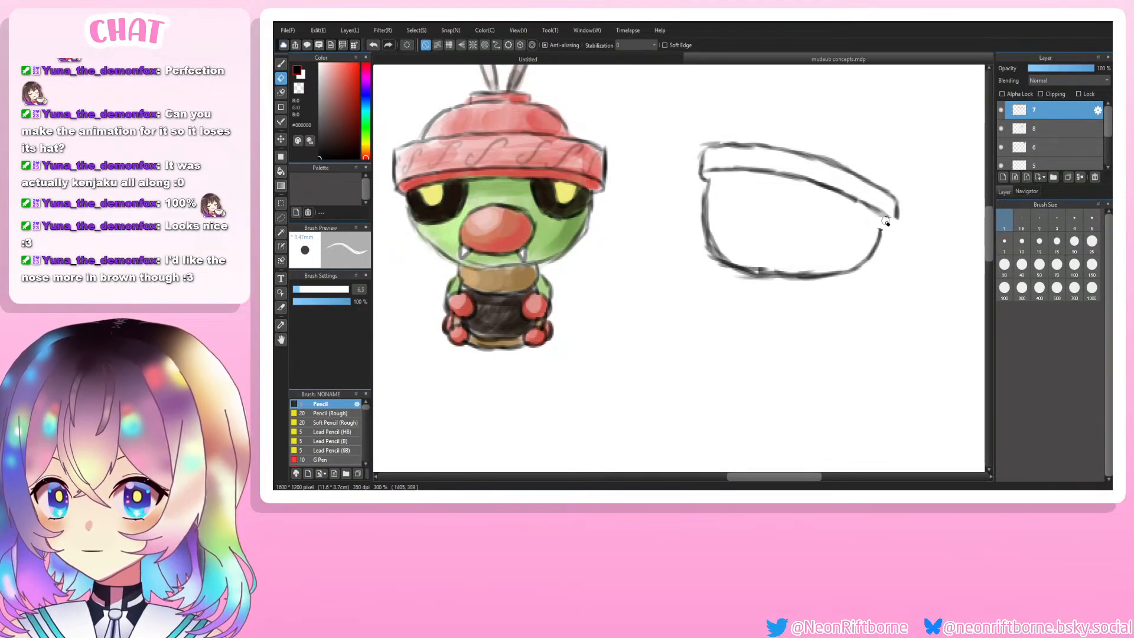
{"action": "key", "text": "b"}
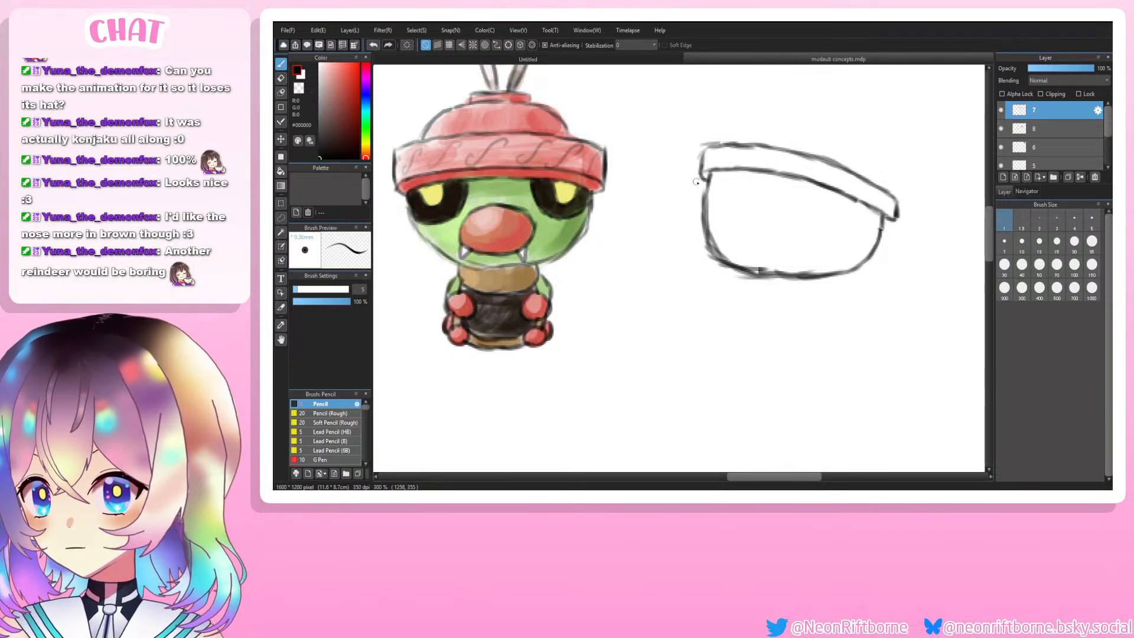
{"action": "key", "text": "e"}
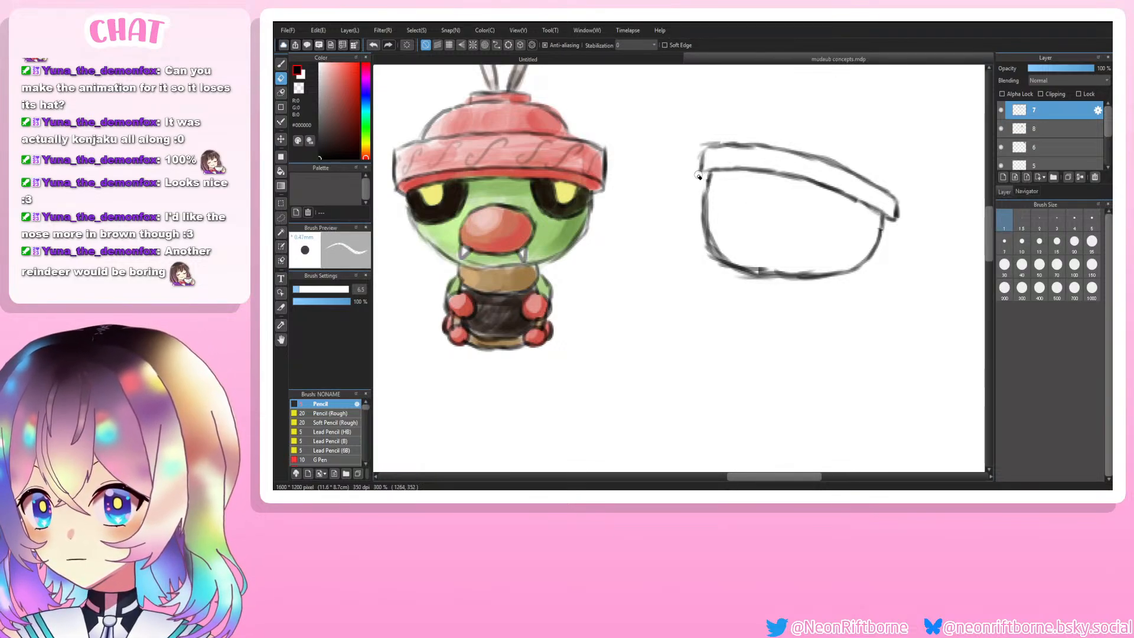
{"action": "key", "text": "b"}
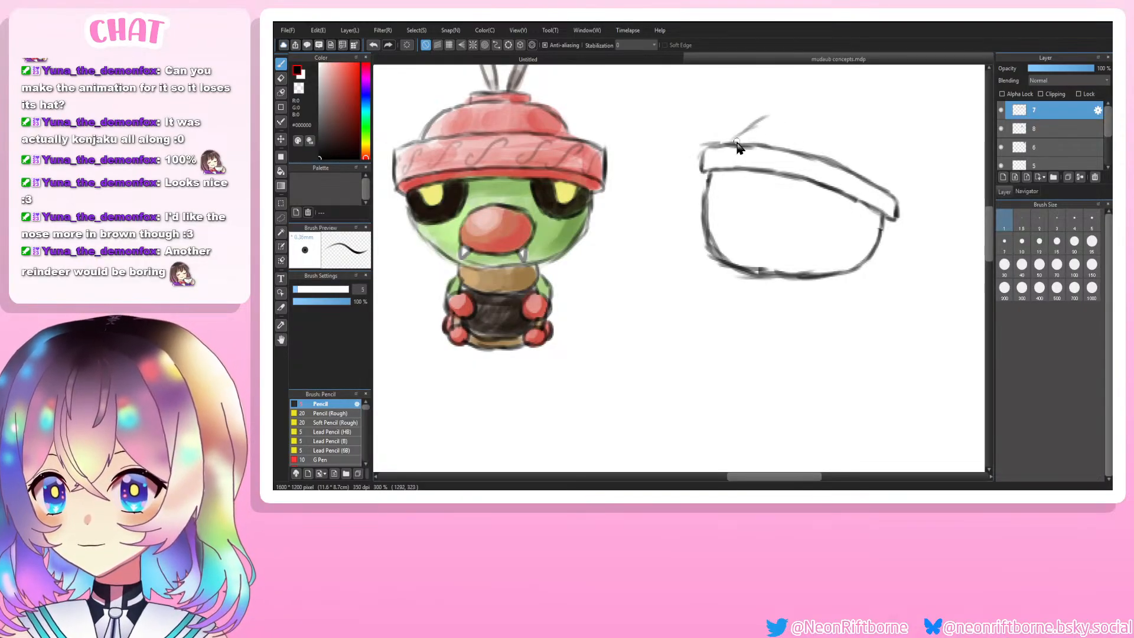
Step: Erase the band's upper edge and redraw it with a longer far end so the band is thicker
{"action": "key", "text": "ctrl+z"}
{"action": "key", "text": "ctrl+z"}
{"action": "key", "text": "e"}
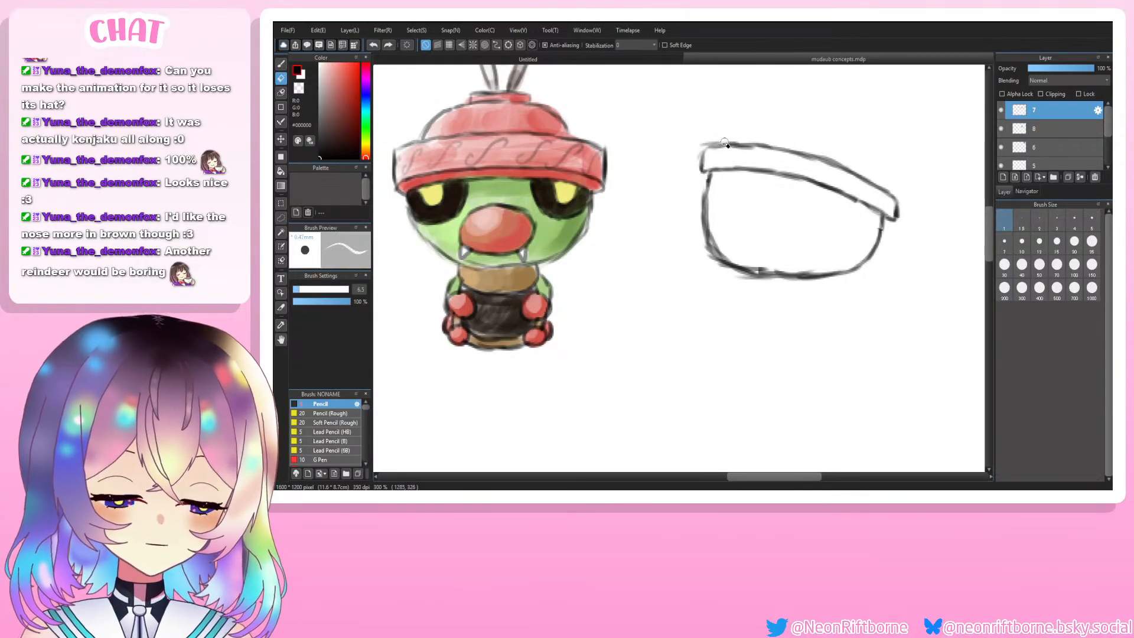
{"action": "mouse_move", "coordinate": [734, 144]}
{"action": "left_mouse_down"}
{"action": "mouse_move", "coordinate": [700, 142]}
{"action": "mouse_move", "coordinate": [751, 139]}
{"action": "mouse_move", "coordinate": [815, 167]}
{"action": "mouse_move", "coordinate": [778, 159]}
{"action": "mouse_move", "coordinate": [808, 155]}
{"action": "mouse_move", "coordinate": [795, 148]}
{"action": "mouse_move", "coordinate": [901, 200]}
{"action": "left_mouse_up"}
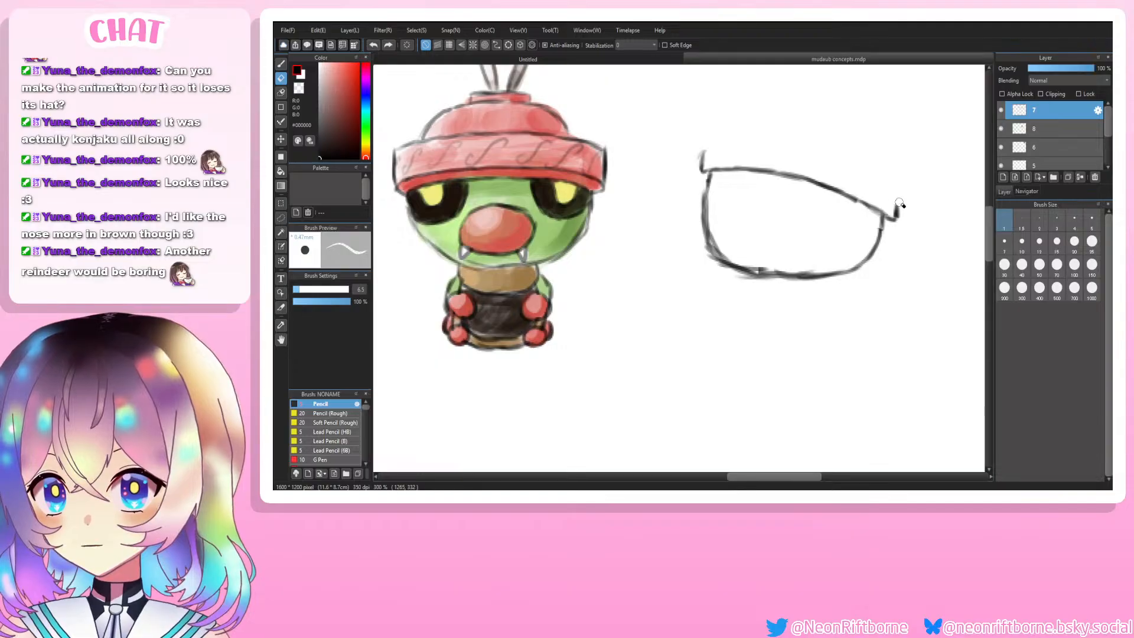
{"action": "key", "text": "b"}
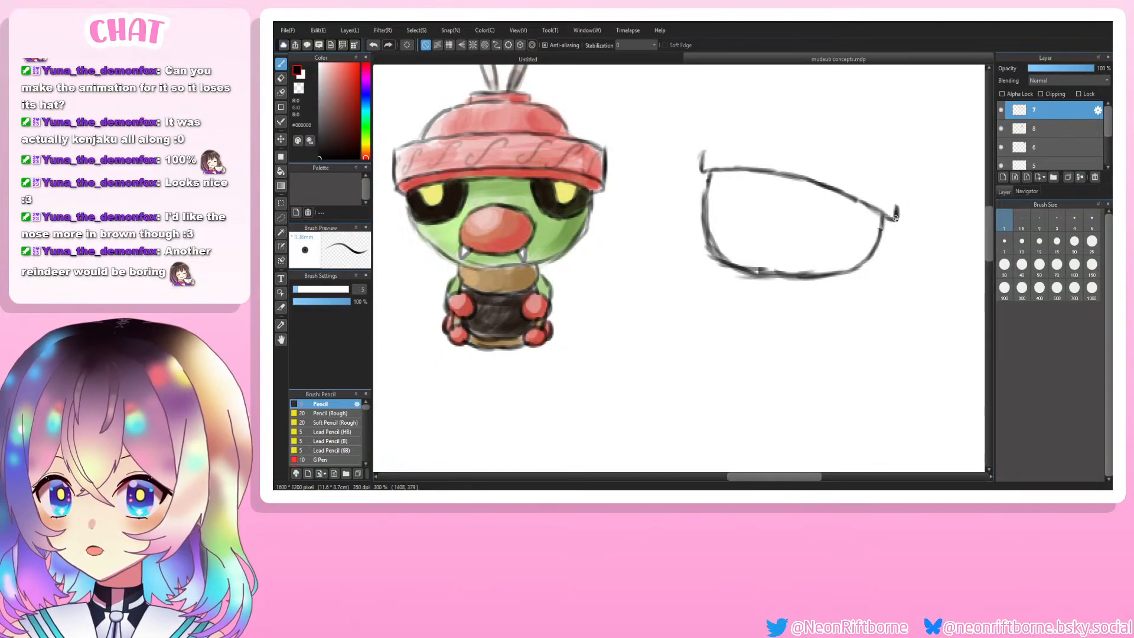
{"action": "mouse_move", "coordinate": [895, 223]}
{"action": "left_mouse_down"}
{"action": "mouse_move", "coordinate": [906, 191]}
{"action": "mouse_move", "coordinate": [891, 208]}
{"action": "mouse_move", "coordinate": [903, 196]}
{"action": "mouse_move", "coordinate": [869, 171]}
{"action": "mouse_move", "coordinate": [906, 194]}
{"action": "mouse_move", "coordinate": [863, 168]}
{"action": "mouse_move", "coordinate": [902, 189]}
{"action": "mouse_move", "coordinate": [821, 153]}
{"action": "mouse_move", "coordinate": [702, 146]}
{"action": "left_mouse_up"}
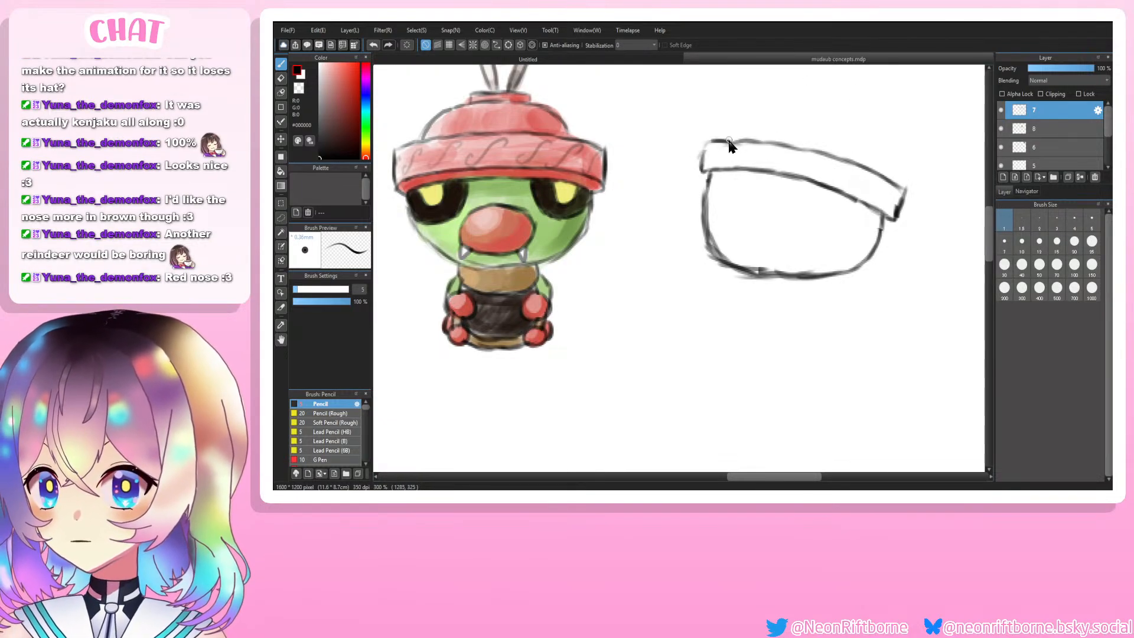
Step: Sketch the tilted, domed crown of the hat above the band
{"action": "left_click_drag", "start_coordinate": [750, 122], "coordinate": [731, 143]}
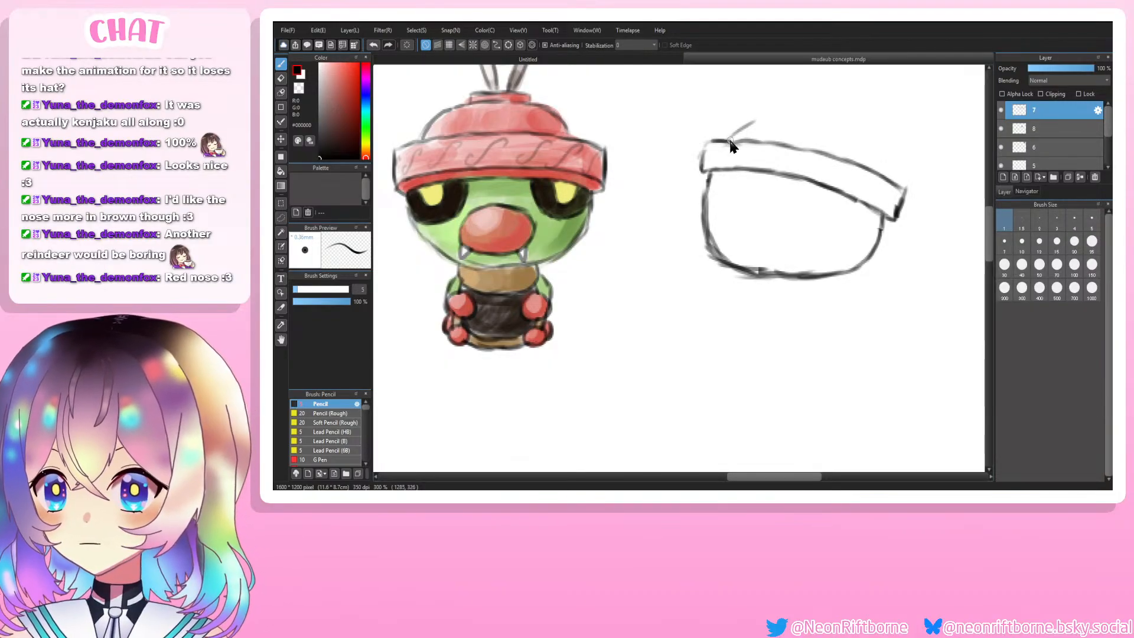
{"action": "key", "text": "ctrl+z"}
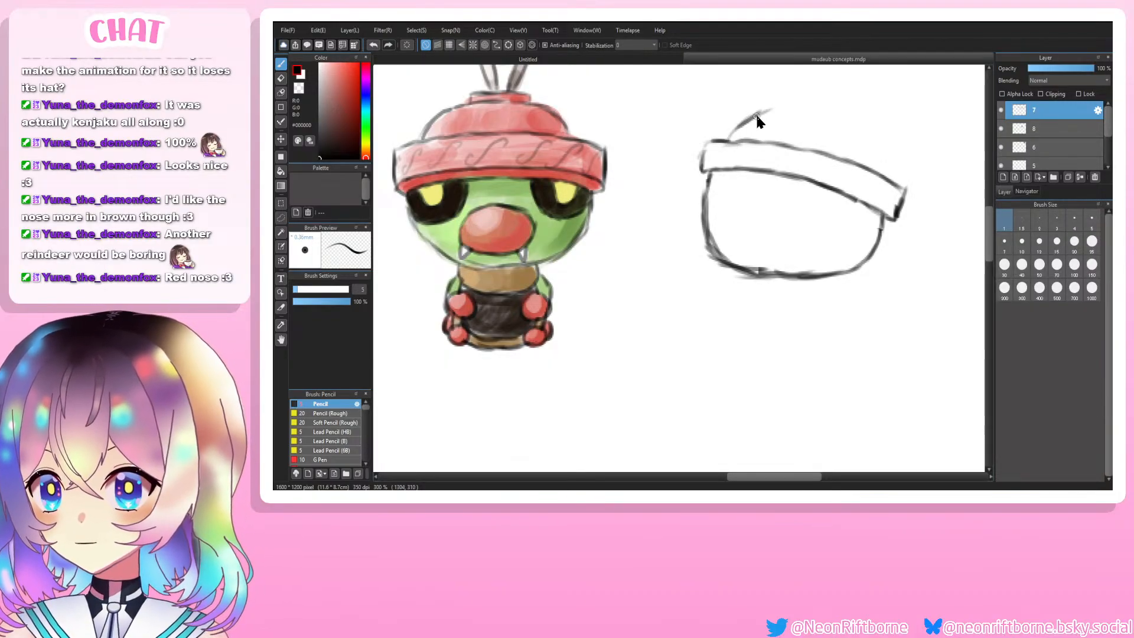
{"action": "left_click_drag", "start_coordinate": [787, 109], "coordinate": [853, 128]}
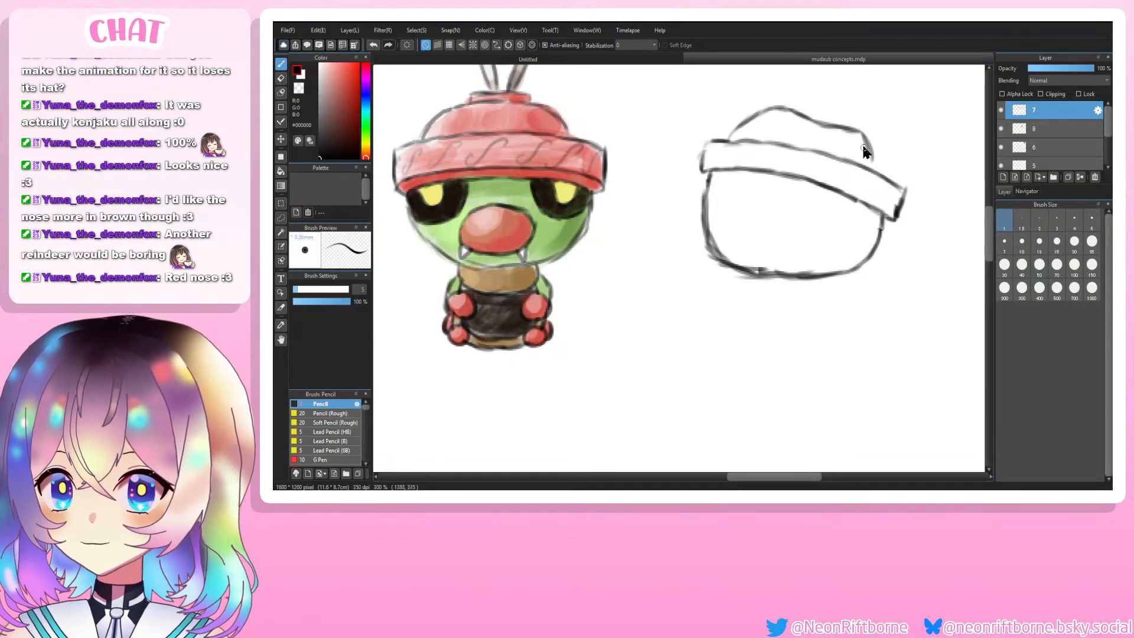
{"action": "left_click_drag", "start_coordinate": [864, 135], "coordinate": [873, 170]}
Step: Sketch a small flat, tilted cap on top of the hat's crown
{"action": "left_click_drag", "start_coordinate": [989, 222], "coordinate": [988, 209]}
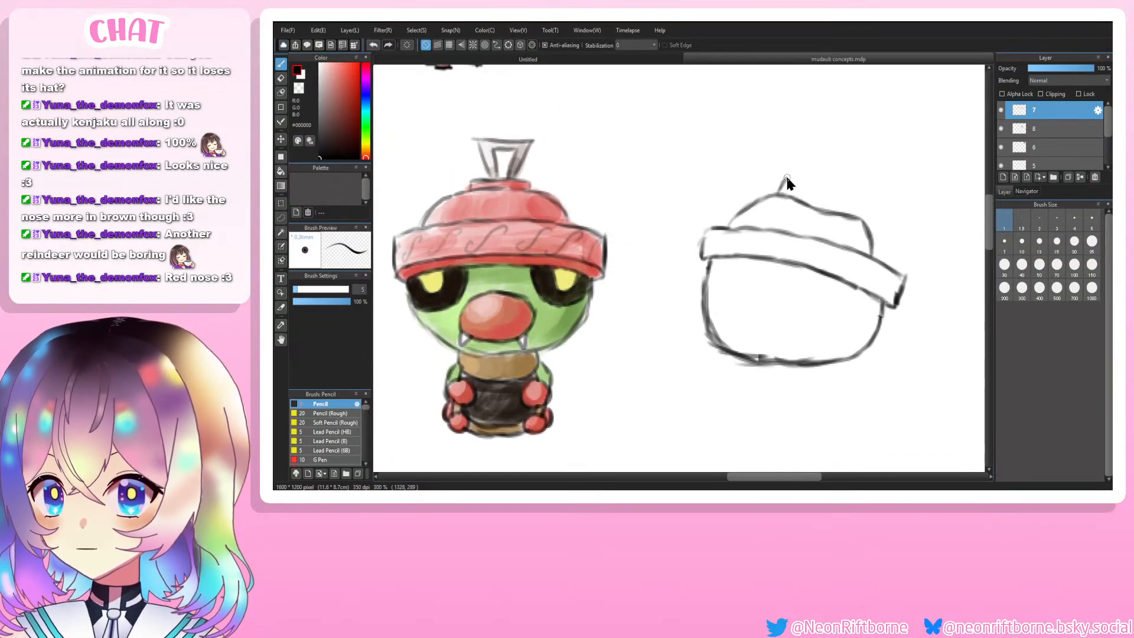
{"action": "key", "text": "ctrl+z"}
{"action": "left_click_drag", "start_coordinate": [788, 177], "coordinate": [809, 189]}
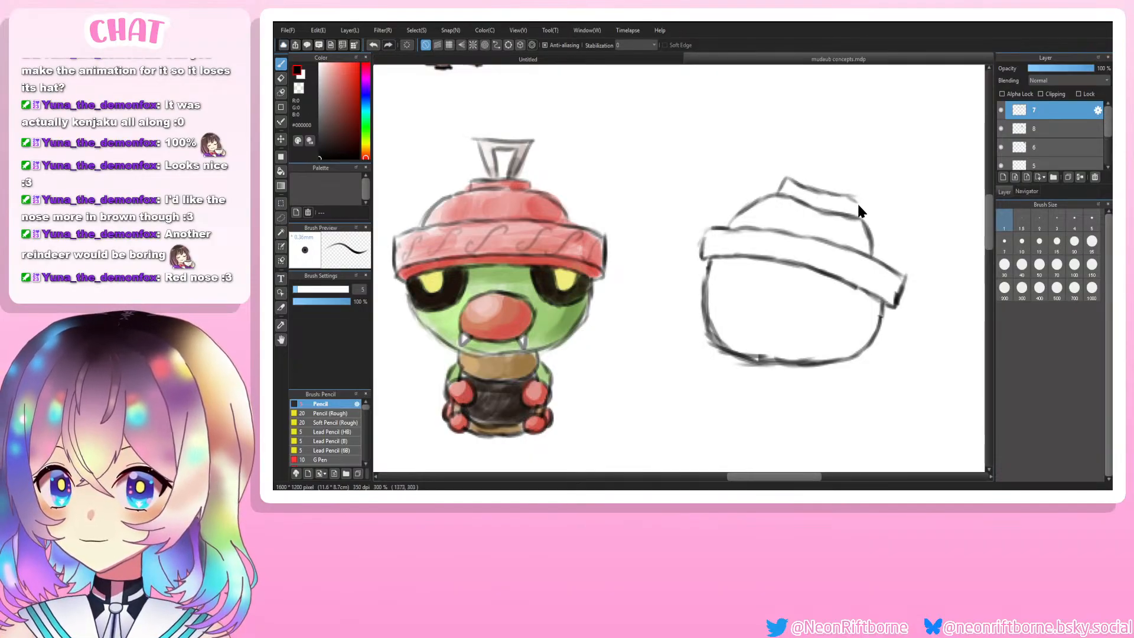
{"action": "key", "text": "ctrl+z"}
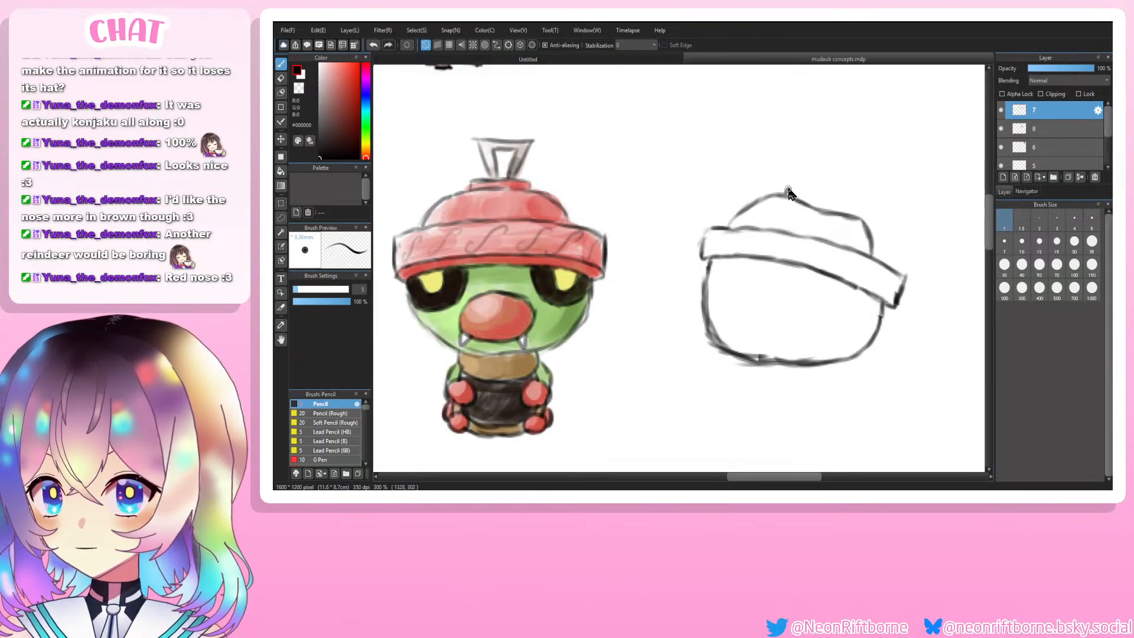
{"action": "mouse_move", "coordinate": [798, 186]}
{"action": "left_mouse_down"}
{"action": "mouse_move", "coordinate": [859, 215]}
{"action": "mouse_move", "coordinate": [794, 198]}
{"action": "mouse_move", "coordinate": [849, 217]}
{"action": "left_mouse_up"}
{"action": "key", "text": "e"}
{"action": "key", "text": "b"}
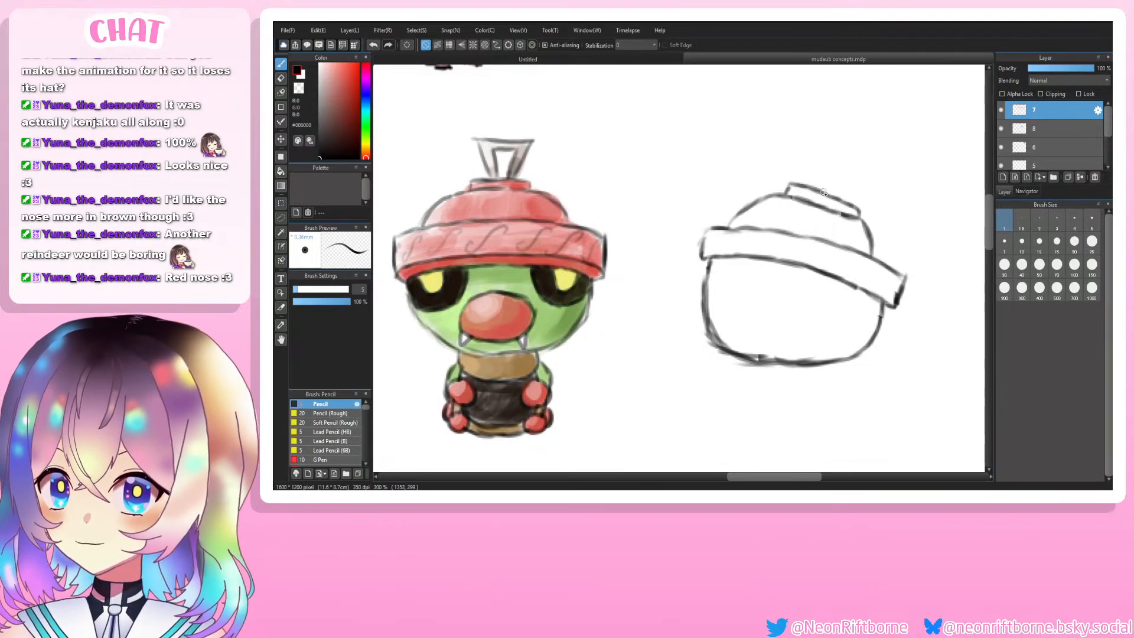
{"action": "left_click_drag", "start_coordinate": [838, 201], "coordinate": [867, 176]}
{"action": "key", "text": "ctrl+z"}
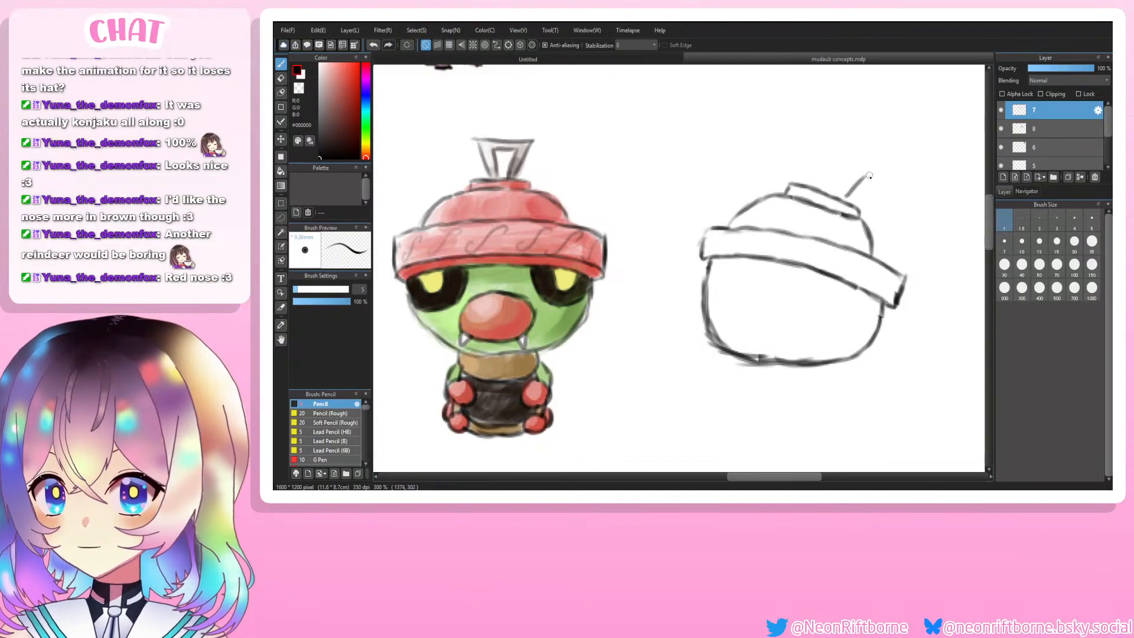
{"action": "key", "text": "ctrl+z"}
Step: Sketch a half-round eye with a smaller arc inside it, just beneath the front of the hat band
{"action": "mouse_move", "coordinate": [733, 261]}
{"action": "left_mouse_down"}
{"action": "mouse_move", "coordinate": [744, 288]}
{"action": "mouse_move", "coordinate": [779, 301]}
{"action": "left_mouse_up"}
{"action": "key", "text": "ctrl+z"}
{"action": "mouse_move", "coordinate": [725, 265]}
{"action": "left_mouse_down"}
{"action": "mouse_move", "coordinate": [753, 293]}
{"action": "mouse_move", "coordinate": [780, 297]}
{"action": "left_mouse_up"}
{"action": "key", "text": "ctrl+z"}
{"action": "mouse_move", "coordinate": [725, 259]}
{"action": "left_mouse_down"}
{"action": "mouse_move", "coordinate": [747, 295]}
{"action": "mouse_move", "coordinate": [783, 289]}
{"action": "mouse_move", "coordinate": [792, 269]}
{"action": "left_mouse_up"}
{"action": "key", "text": "ctrl+z"}
{"action": "mouse_move", "coordinate": [722, 258]}
{"action": "left_mouse_down"}
{"action": "mouse_move", "coordinate": [733, 292]}
{"action": "mouse_move", "coordinate": [760, 293]}
{"action": "mouse_move", "coordinate": [783, 273]}
{"action": "mouse_move", "coordinate": [749, 290]}
{"action": "left_mouse_up"}
{"action": "key", "text": "ctrl+z"}
{"action": "key", "text": "ctrl+z"}
{"action": "mouse_move", "coordinate": [786, 263]}
{"action": "left_mouse_down"}
{"action": "mouse_move", "coordinate": [780, 284]}
{"action": "mouse_move", "coordinate": [742, 289]}
{"action": "mouse_move", "coordinate": [714, 258]}
{"action": "mouse_move", "coordinate": [733, 294]}
{"action": "mouse_move", "coordinate": [765, 291]}
{"action": "left_mouse_up"}
{"action": "key", "text": "ctrl+z"}
{"action": "key", "text": "ctrl+z"}
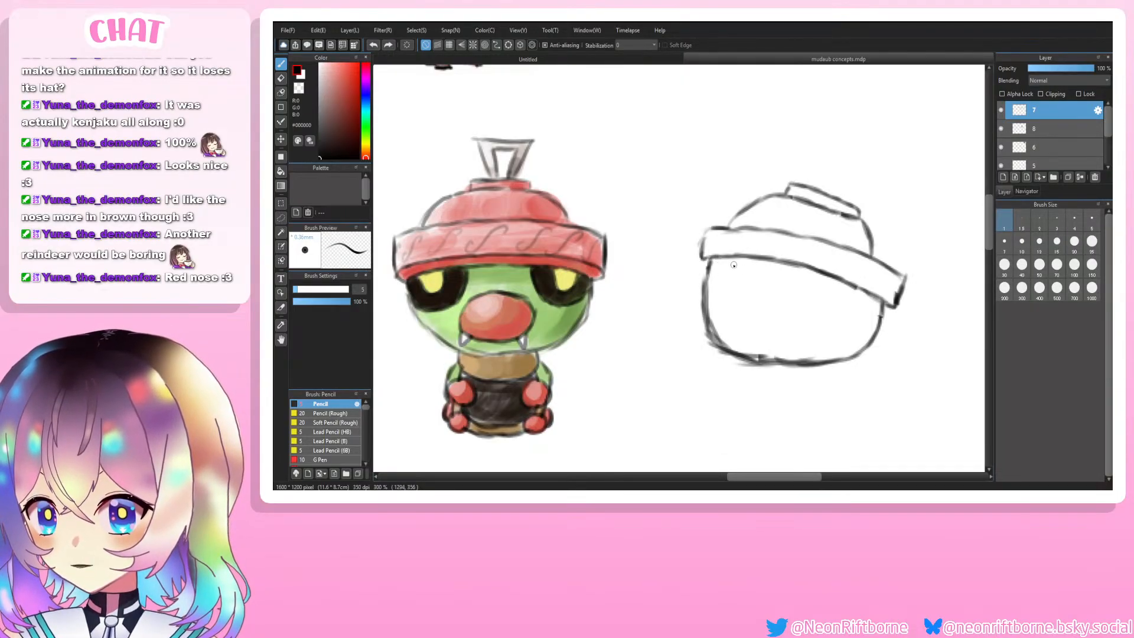
{"action": "mouse_move", "coordinate": [718, 259]}
{"action": "left_mouse_down"}
{"action": "mouse_move", "coordinate": [727, 288]}
{"action": "mouse_move", "coordinate": [747, 296]}
{"action": "mouse_move", "coordinate": [771, 290]}
{"action": "mouse_move", "coordinate": [783, 266]}
{"action": "mouse_move", "coordinate": [734, 264]}
{"action": "mouse_move", "coordinate": [738, 280]}
{"action": "mouse_move", "coordinate": [763, 261]}
{"action": "left_mouse_up"}
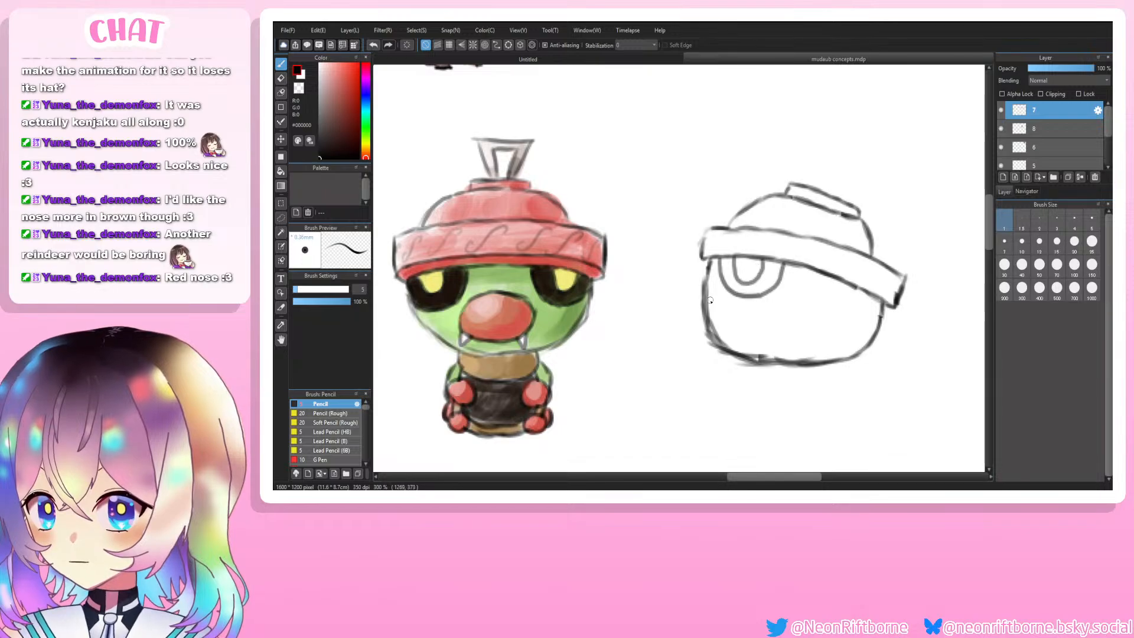
Step: Sketch a rounded nose protruding from the front of the face, with a small pointed fang below it
{"action": "key", "text": "e"}
{"action": "mouse_move", "coordinate": [702, 311]}
{"action": "left_mouse_down"}
{"action": "mouse_move", "coordinate": [703, 322]}
{"action": "mouse_move", "coordinate": [703, 291]}
{"action": "left_mouse_up"}
{"action": "key", "text": "p"}
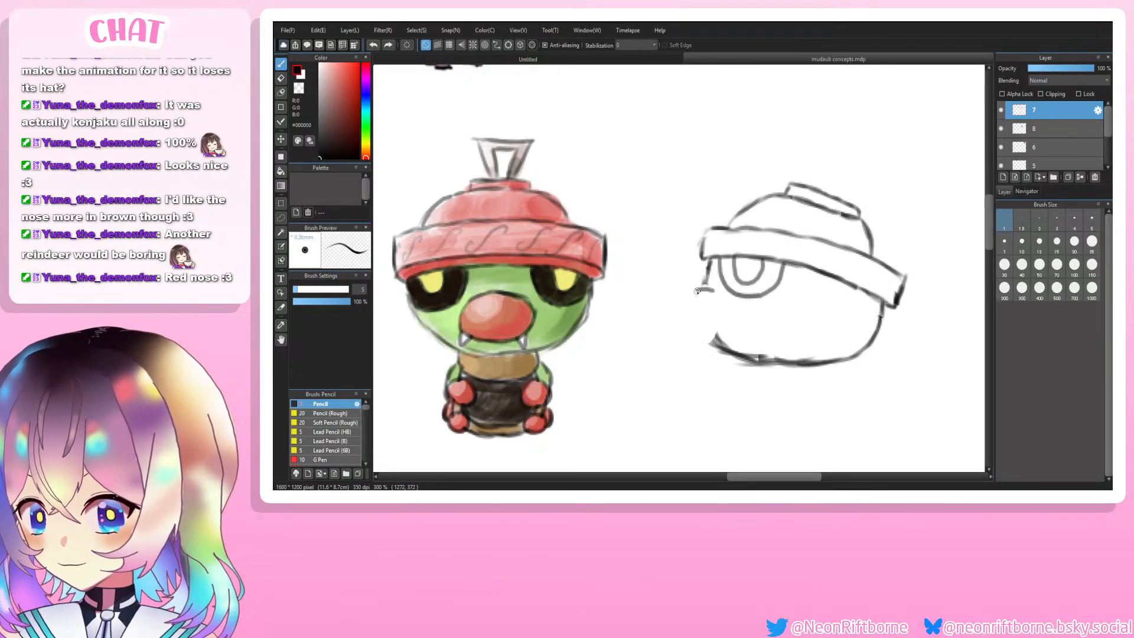
{"action": "mouse_move", "coordinate": [684, 308]}
{"action": "left_mouse_down"}
{"action": "mouse_move", "coordinate": [708, 339]}
{"action": "mouse_move", "coordinate": [730, 321]}
{"action": "mouse_move", "coordinate": [722, 295]}
{"action": "mouse_move", "coordinate": [688, 299]}
{"action": "mouse_move", "coordinate": [689, 323]}
{"action": "mouse_move", "coordinate": [705, 334]}
{"action": "mouse_move", "coordinate": [692, 297]}
{"action": "mouse_move", "coordinate": [711, 342]}
{"action": "left_mouse_up"}
{"action": "key", "text": "ctrl+z"}
{"action": "key", "text": "ctrl+z"}
{"action": "key", "text": "ctrl+z"}
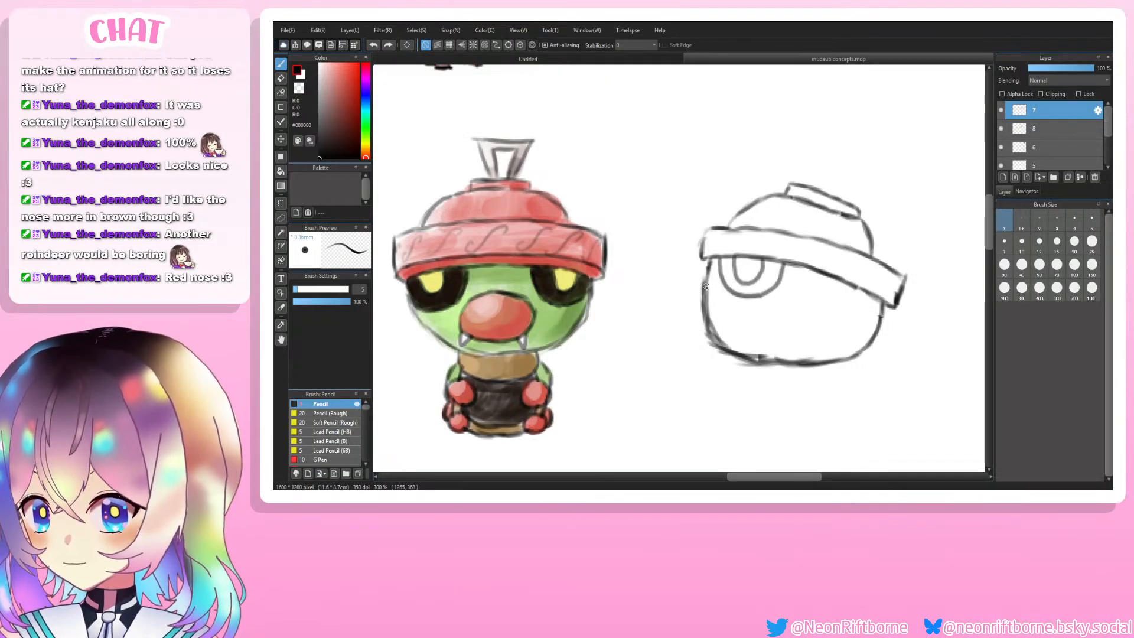
{"action": "mouse_move", "coordinate": [703, 287]}
{"action": "left_mouse_down"}
{"action": "mouse_move", "coordinate": [677, 310]}
{"action": "mouse_move", "coordinate": [687, 339]}
{"action": "mouse_move", "coordinate": [709, 342]}
{"action": "left_mouse_up"}
{"action": "key", "text": "ctrl+z"}
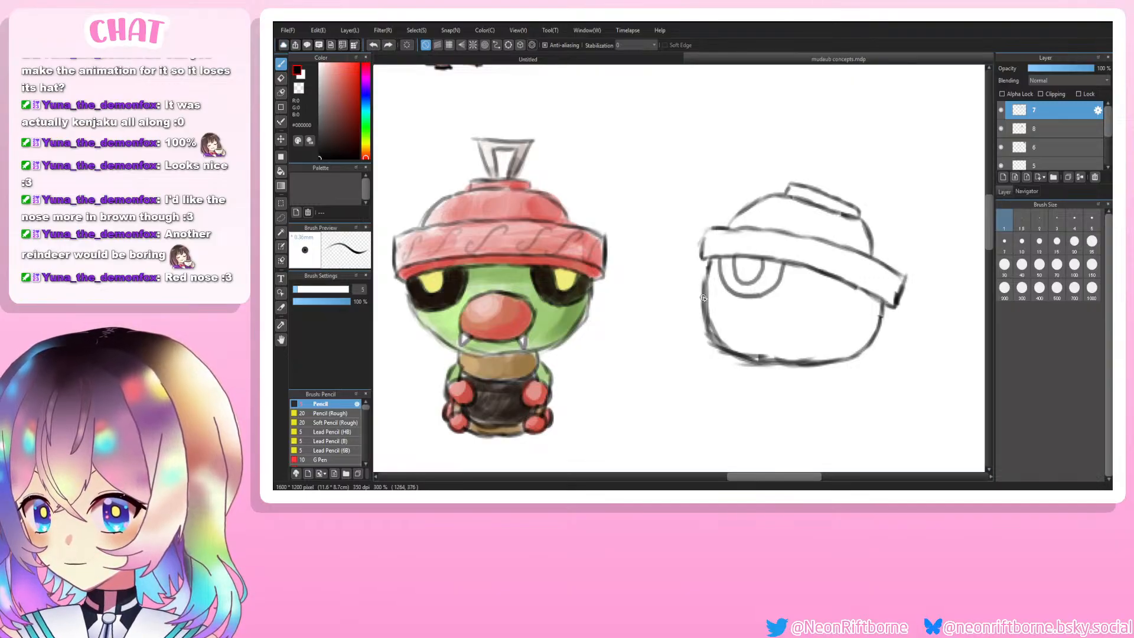
{"action": "mouse_move", "coordinate": [687, 302]}
{"action": "left_mouse_down"}
{"action": "mouse_move", "coordinate": [698, 344]}
{"action": "mouse_move", "coordinate": [709, 341]}
{"action": "left_mouse_up"}
{"action": "key", "text": "ctrl+z"}
{"action": "key", "text": "e"}
{"action": "mouse_move", "coordinate": [711, 297]}
{"action": "left_mouse_down"}
{"action": "mouse_move", "coordinate": [707, 332]}
{"action": "mouse_move", "coordinate": [745, 251]}
{"action": "mouse_move", "coordinate": [704, 352]}
{"action": "left_mouse_up"}
{"action": "key", "text": "p"}
{"action": "key", "text": "ctrl+z"}
{"action": "key", "text": "ctrl+z"}
{"action": "key", "text": "ctrl+z"}
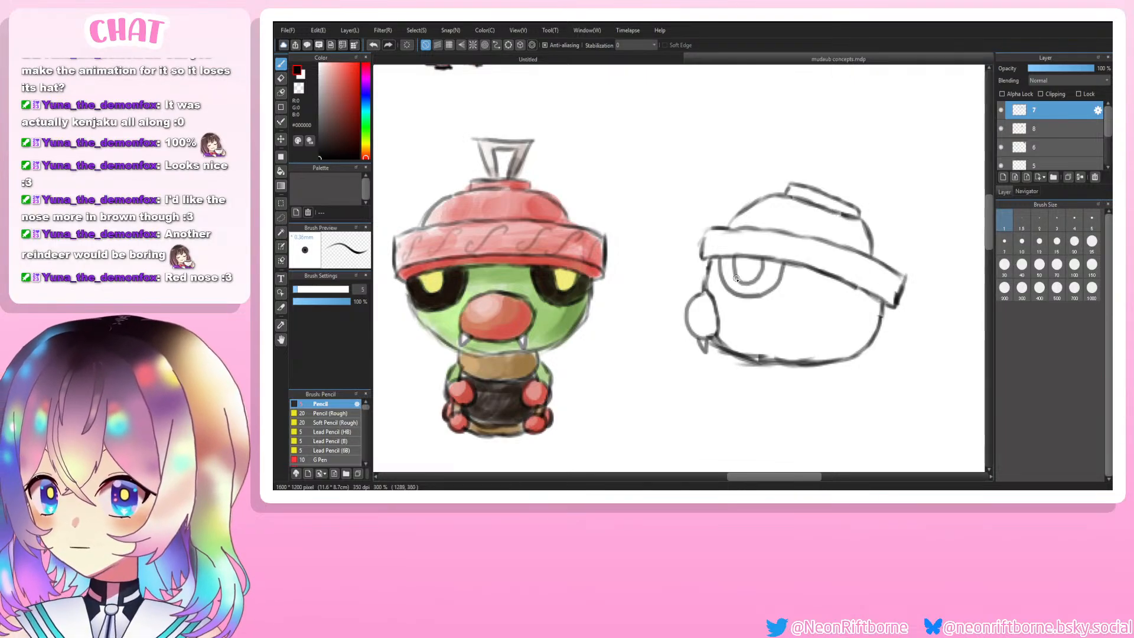
Step: Erase part of the hat band's lower edge and redraw it lower so it cuts across the top of the eye
{"action": "scroll", "coordinate": [818, 310], "scroll_direction": "down", "scroll_amount": 2}
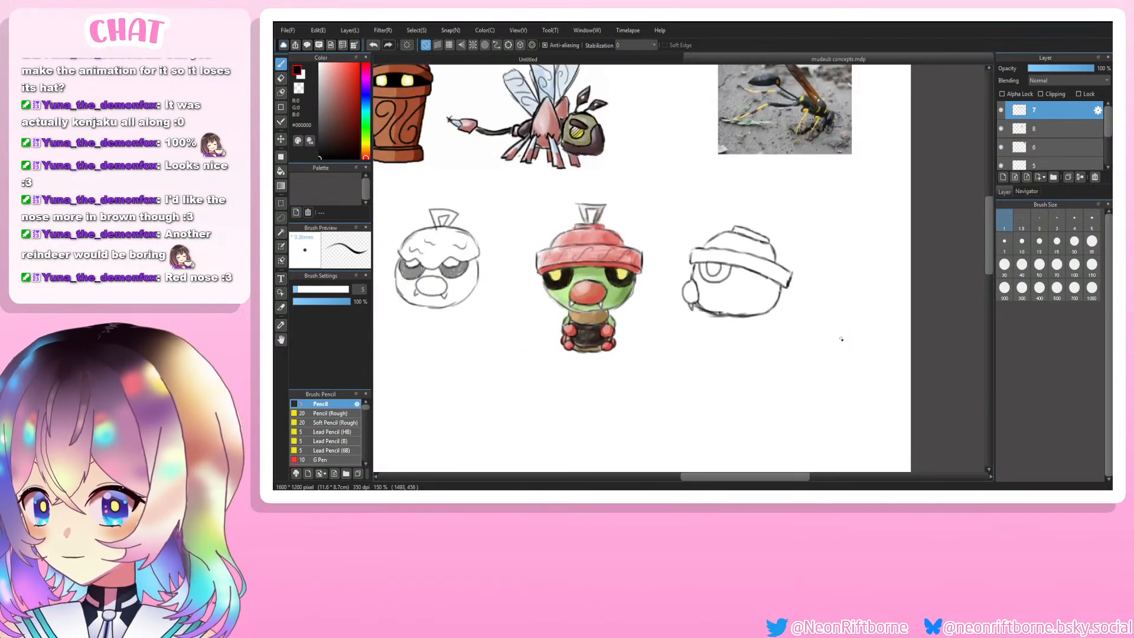
{"action": "scroll", "coordinate": [841, 339], "scroll_direction": "up", "scroll_amount": 2}
{"action": "key", "text": "e"}
{"action": "mouse_move", "coordinate": [809, 267]}
{"action": "left_mouse_down"}
{"action": "mouse_move", "coordinate": [715, 262]}
{"action": "mouse_move", "coordinate": [803, 269]}
{"action": "left_mouse_up"}
{"action": "key", "text": "b"}
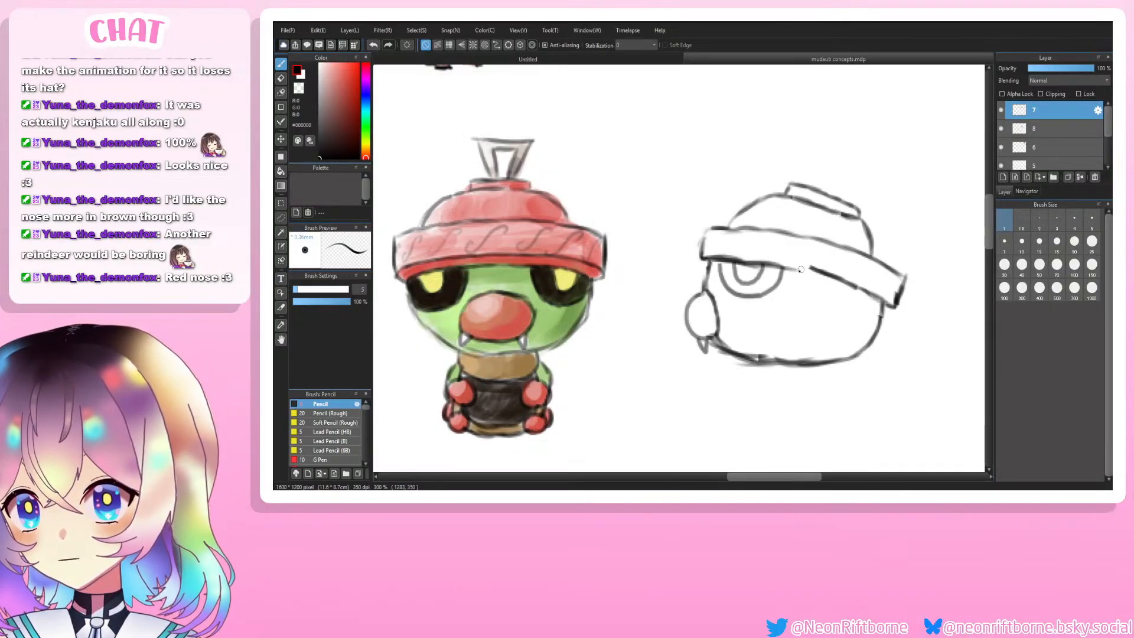
{"action": "left_click_drag", "start_coordinate": [722, 258], "coordinate": [830, 270]}
{"action": "left_click_drag", "start_coordinate": [758, 264], "coordinate": [875, 282]}
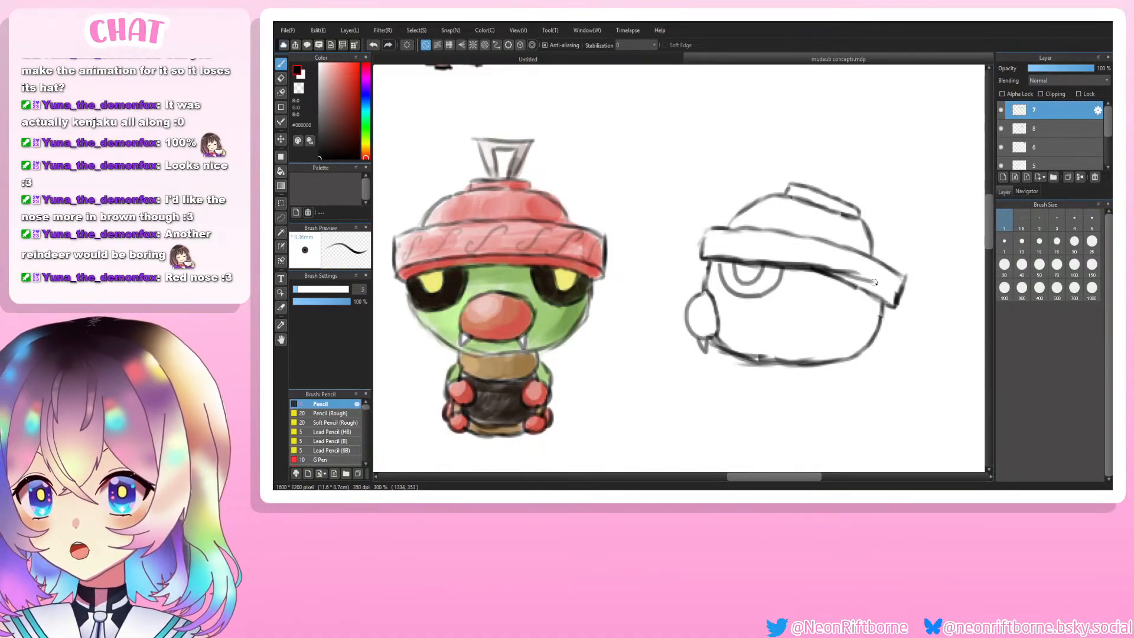
{"action": "left_click_drag", "start_coordinate": [796, 263], "coordinate": [868, 279]}
{"action": "mouse_move", "coordinate": [831, 272]}
{"action": "left_mouse_down"}
{"action": "mouse_move", "coordinate": [878, 278]}
{"action": "mouse_move", "coordinate": [899, 303]}
{"action": "mouse_move", "coordinate": [849, 300]}
{"action": "mouse_move", "coordinate": [814, 272]}
{"action": "mouse_move", "coordinate": [718, 261]}
{"action": "left_mouse_up"}
Step: Erase the band's lower edge and far end with a size 20 eraser, and redraw them with a straighter, gentler tilt
{"action": "key", "text": "e"}
{"action": "left_click", "coordinate": [1075, 243]}
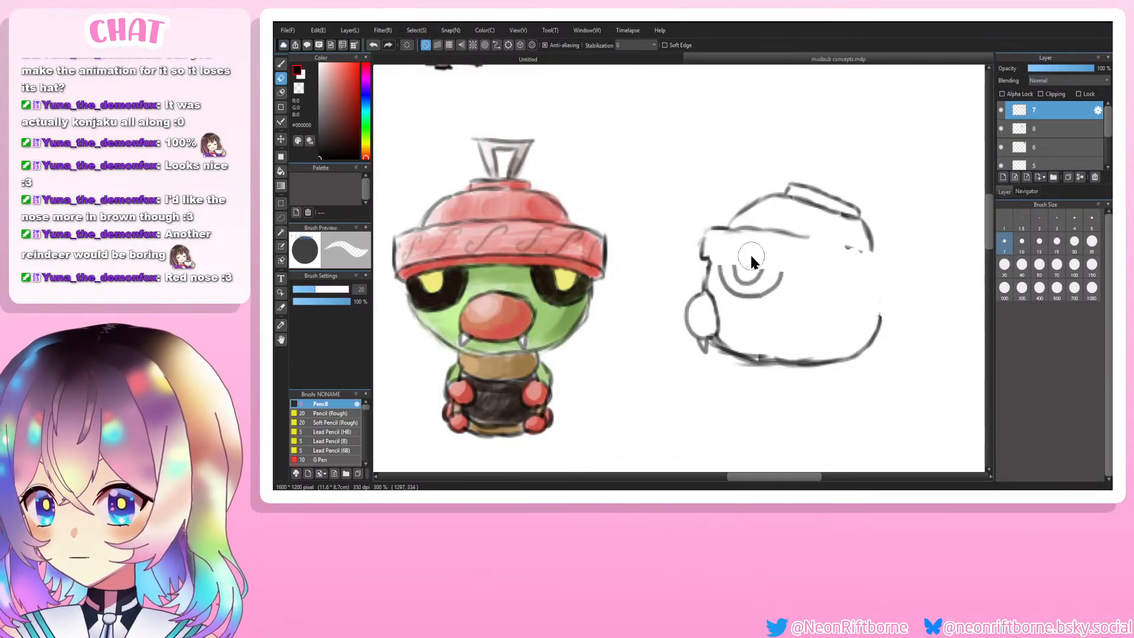
{"action": "key", "text": "b"}
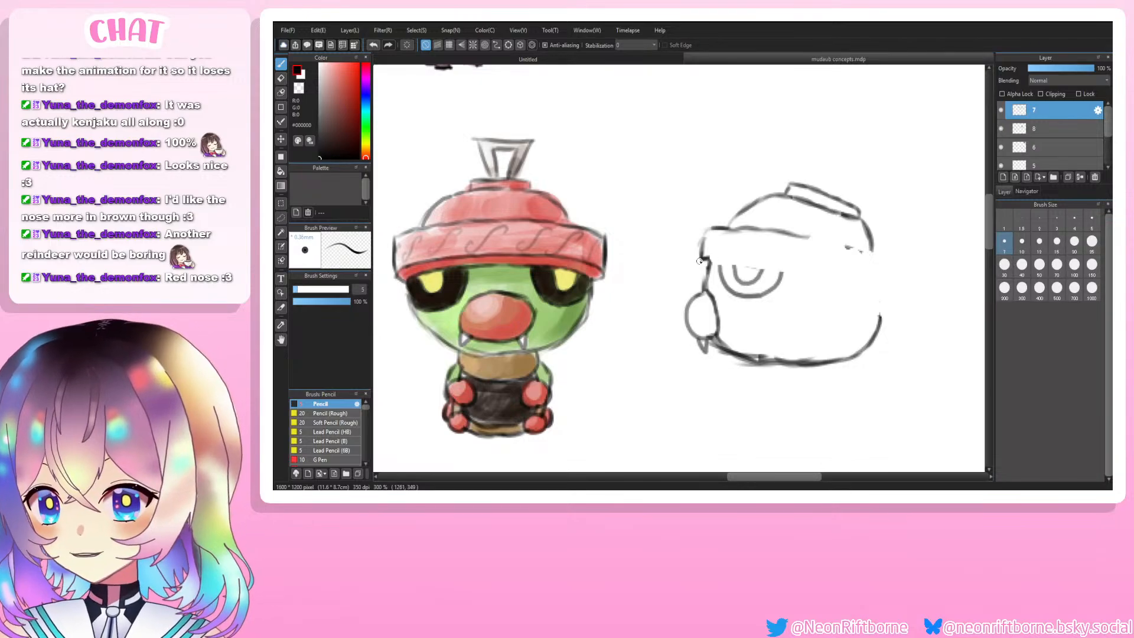
{"action": "left_click_drag", "start_coordinate": [699, 261], "coordinate": [770, 273]}
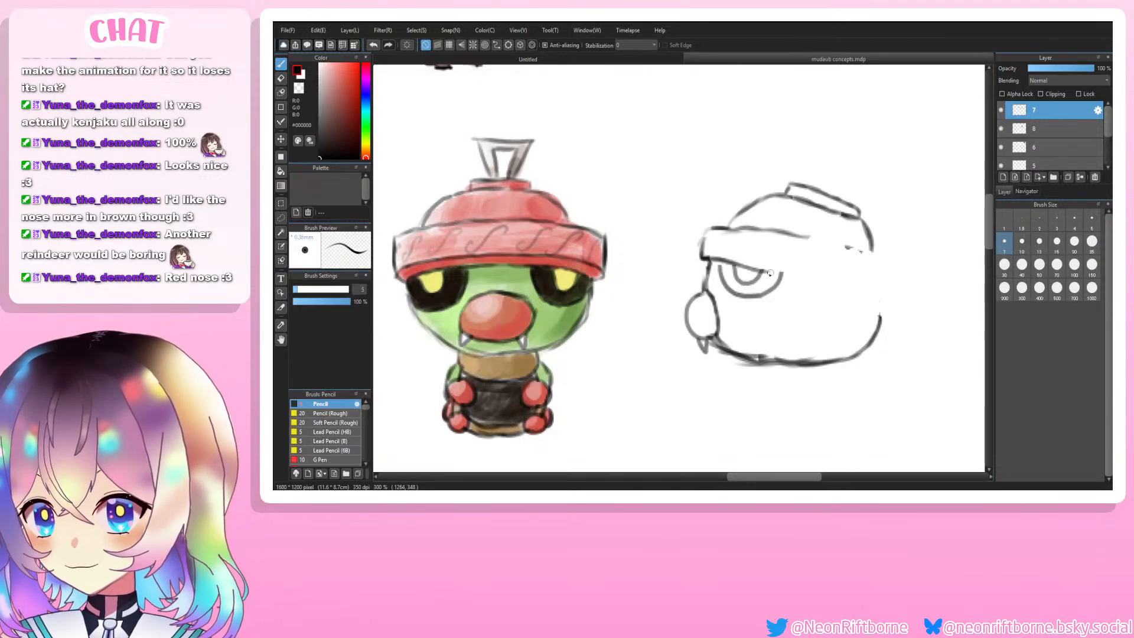
{"action": "key", "text": "ctrl+z"}
{"action": "key", "text": "ctrl+z"}
{"action": "key", "text": "ctrl+z"}
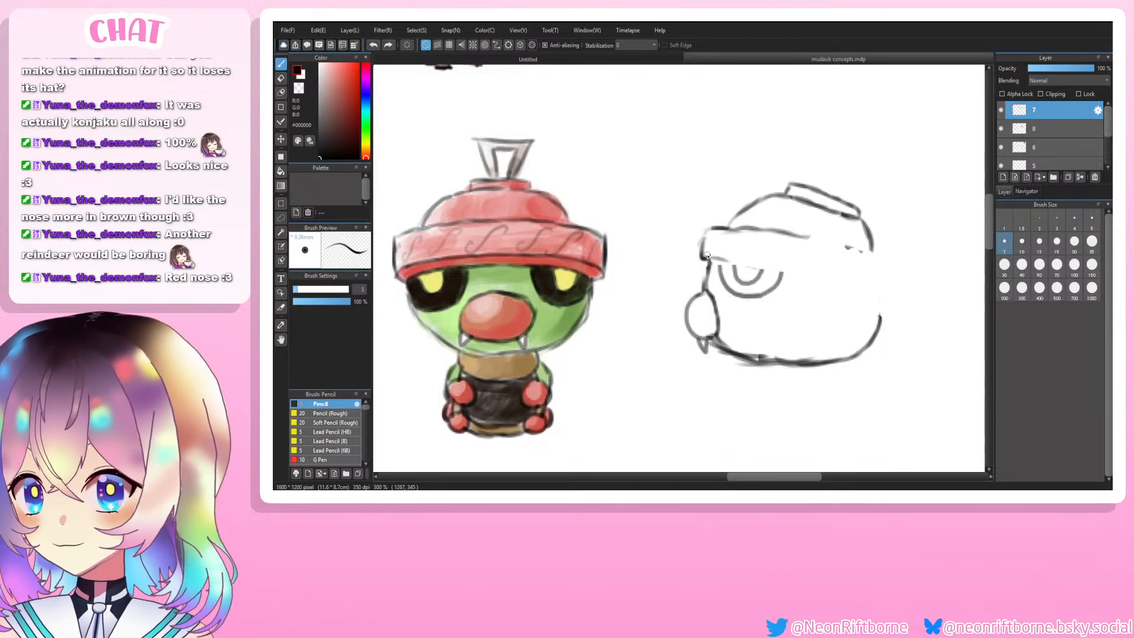
{"action": "left_click_drag", "start_coordinate": [709, 256], "coordinate": [887, 288]}
{"action": "key", "text": "ctrl+z"}
{"action": "key", "text": "ctrl+z"}
{"action": "left_click_drag", "start_coordinate": [820, 274], "coordinate": [873, 287]}
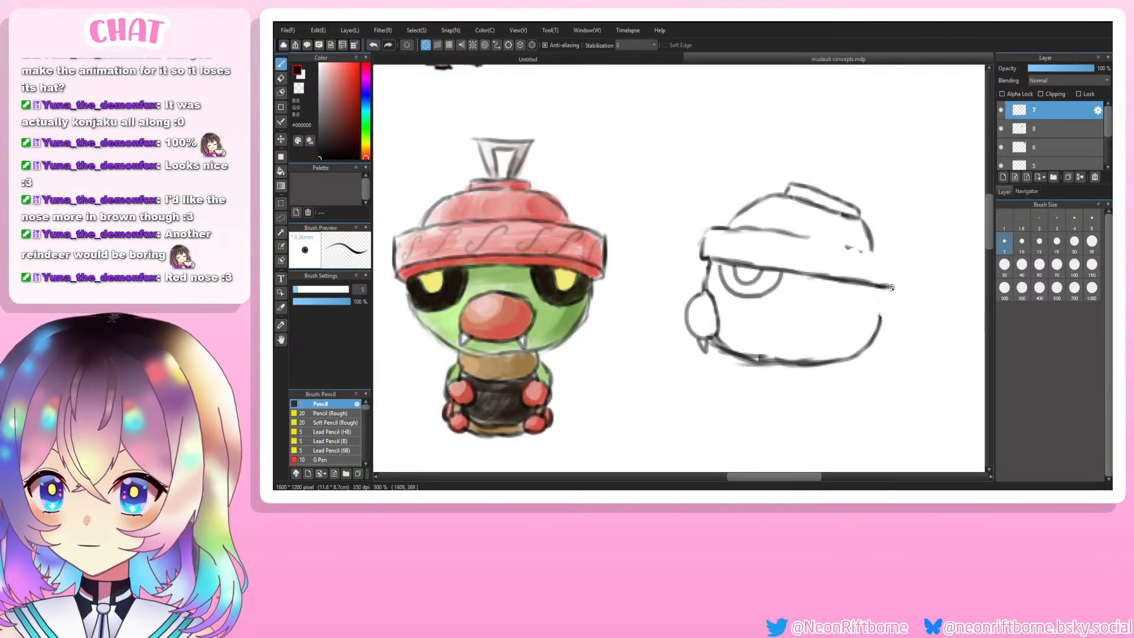
{"action": "mouse_move", "coordinate": [892, 288]}
{"action": "left_mouse_down"}
{"action": "mouse_move", "coordinate": [899, 259]}
{"action": "mouse_move", "coordinate": [894, 283]}
{"action": "mouse_move", "coordinate": [891, 258]}
{"action": "mouse_move", "coordinate": [868, 244]}
{"action": "mouse_move", "coordinate": [863, 254]}
{"action": "mouse_move", "coordinate": [853, 200]}
{"action": "mouse_move", "coordinate": [858, 240]}
{"action": "mouse_move", "coordinate": [822, 199]}
{"action": "mouse_move", "coordinate": [821, 219]}
{"action": "mouse_move", "coordinate": [749, 200]}
{"action": "left_mouse_up"}
Step: Erase the old hat crown, its small cap and the band's old upper edge
{"action": "key", "text": "e"}
{"action": "key", "text": "b"}
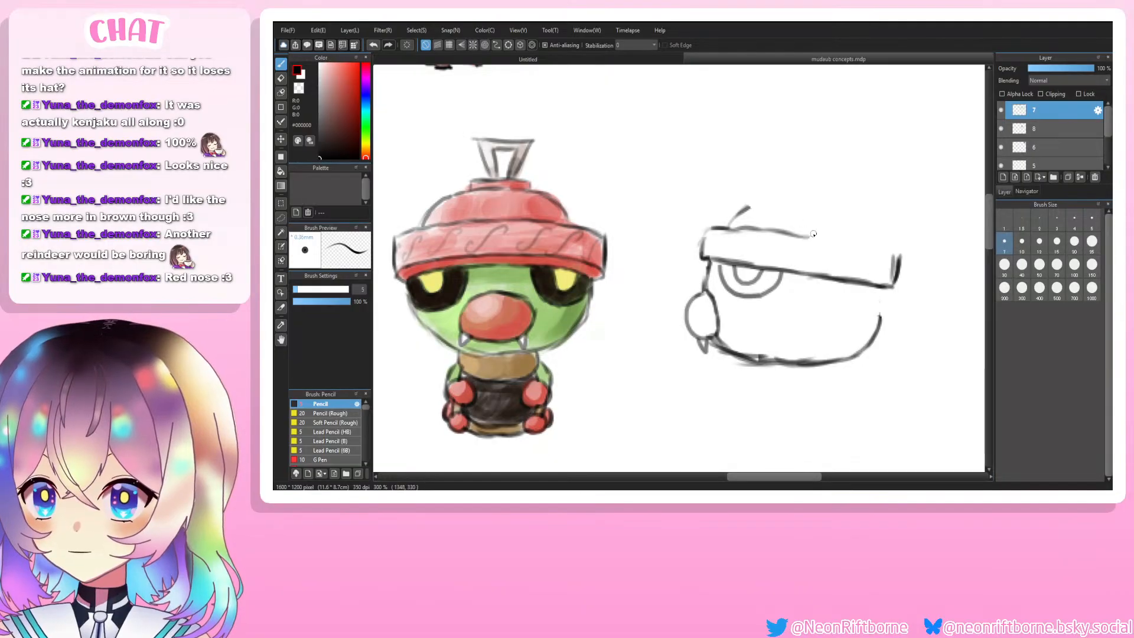
{"action": "key", "text": "e"}
{"action": "mouse_move", "coordinate": [814, 234]}
{"action": "left_mouse_down"}
{"action": "mouse_move", "coordinate": [773, 241]}
{"action": "mouse_move", "coordinate": [736, 227]}
{"action": "mouse_move", "coordinate": [731, 195]}
{"action": "left_mouse_up"}
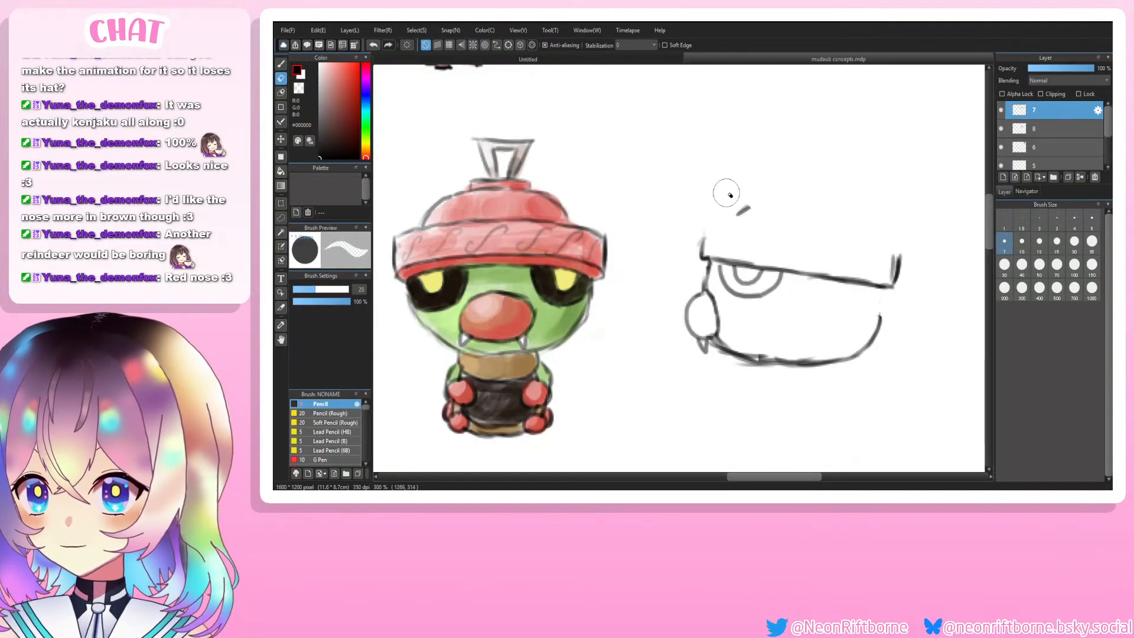
{"action": "key", "text": "b"}
{"action": "key", "text": "e"}
{"action": "mouse_move", "coordinate": [701, 243]}
{"action": "left_mouse_down"}
{"action": "mouse_move", "coordinate": [705, 230]}
{"action": "mouse_move", "coordinate": [743, 224]}
{"action": "mouse_move", "coordinate": [816, 239]}
{"action": "left_mouse_up"}
Step: Redraw the band's front end and straight upper edge, running parallel to the lower edge and meeting the far end
{"action": "key", "text": "b"}
{"action": "key", "text": "ctrl+z"}
{"action": "key", "text": "ctrl+z"}
{"action": "left_click_drag", "start_coordinate": [749, 230], "coordinate": [863, 240]}
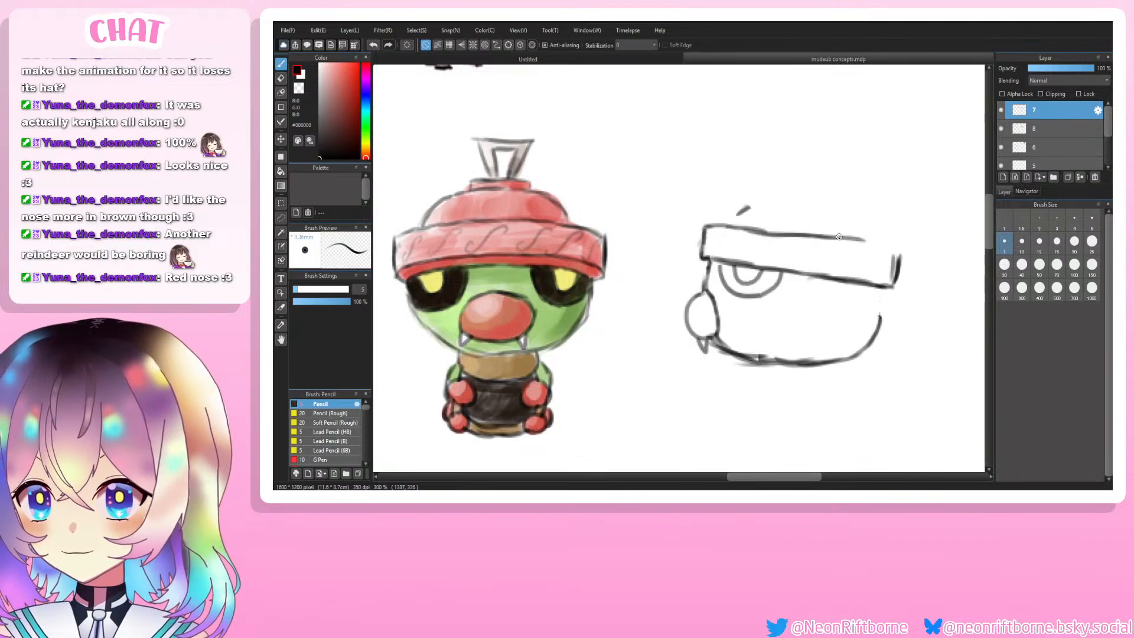
{"action": "key", "text": "ctrl+z"}
{"action": "key", "text": "ctrl+z"}
{"action": "left_click_drag", "start_coordinate": [778, 234], "coordinate": [889, 256]}
{"action": "key", "text": "ctrl+z"}
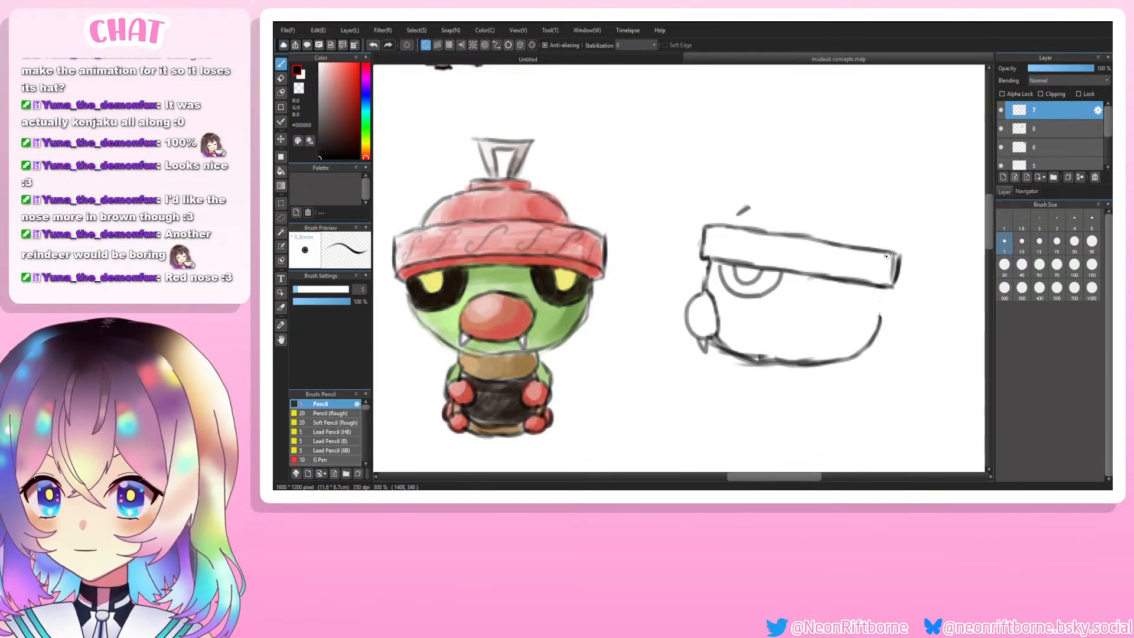
Step: Erase the leftover crown stroke and redraw the domed crown with a small, less tilted cap on top
{"action": "key", "text": "e"}
{"action": "mouse_move", "coordinate": [748, 206]}
{"action": "left_mouse_down"}
{"action": "mouse_move", "coordinate": [736, 210]}
{"action": "mouse_move", "coordinate": [793, 199]}
{"action": "mouse_move", "coordinate": [840, 213]}
{"action": "left_mouse_up"}
{"action": "key", "text": "b"}
{"action": "key", "text": "ctrl+z"}
{"action": "key", "text": "ctrl+z"}
{"action": "key", "text": "ctrl+z"}
{"action": "key", "text": "ctrl+z"}
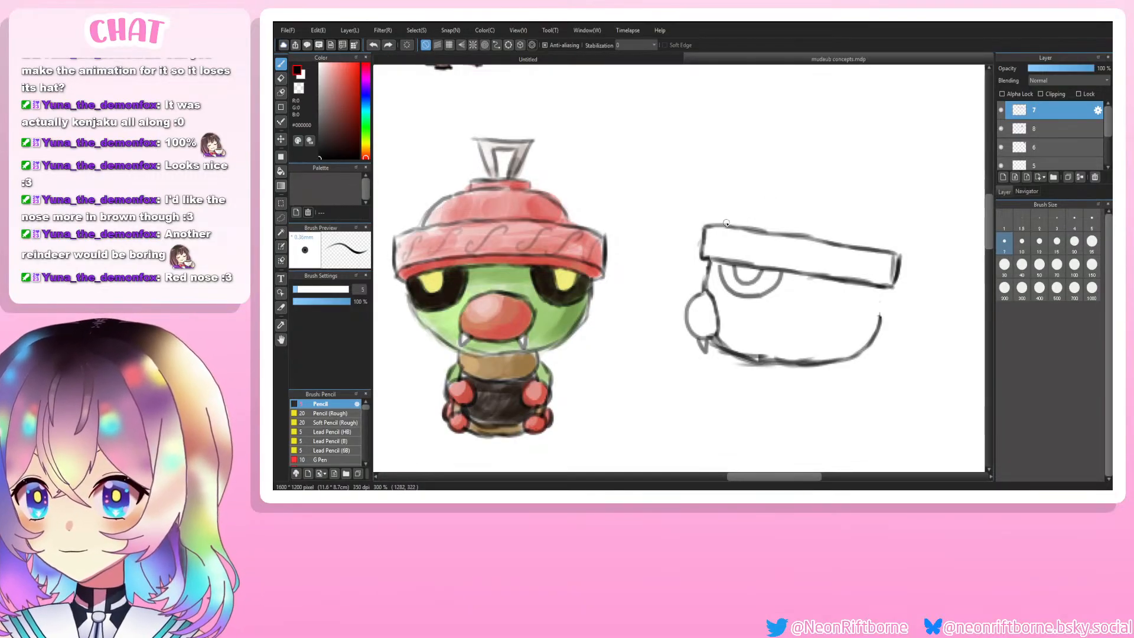
{"action": "mouse_move", "coordinate": [725, 225]}
{"action": "left_mouse_down"}
{"action": "mouse_move", "coordinate": [765, 196]}
{"action": "mouse_move", "coordinate": [755, 198]}
{"action": "mouse_move", "coordinate": [847, 208]}
{"action": "mouse_move", "coordinate": [867, 239]}
{"action": "mouse_move", "coordinate": [850, 193]}
{"action": "mouse_move", "coordinate": [773, 185]}
{"action": "left_mouse_up"}
{"action": "key", "text": "ctrl+z"}
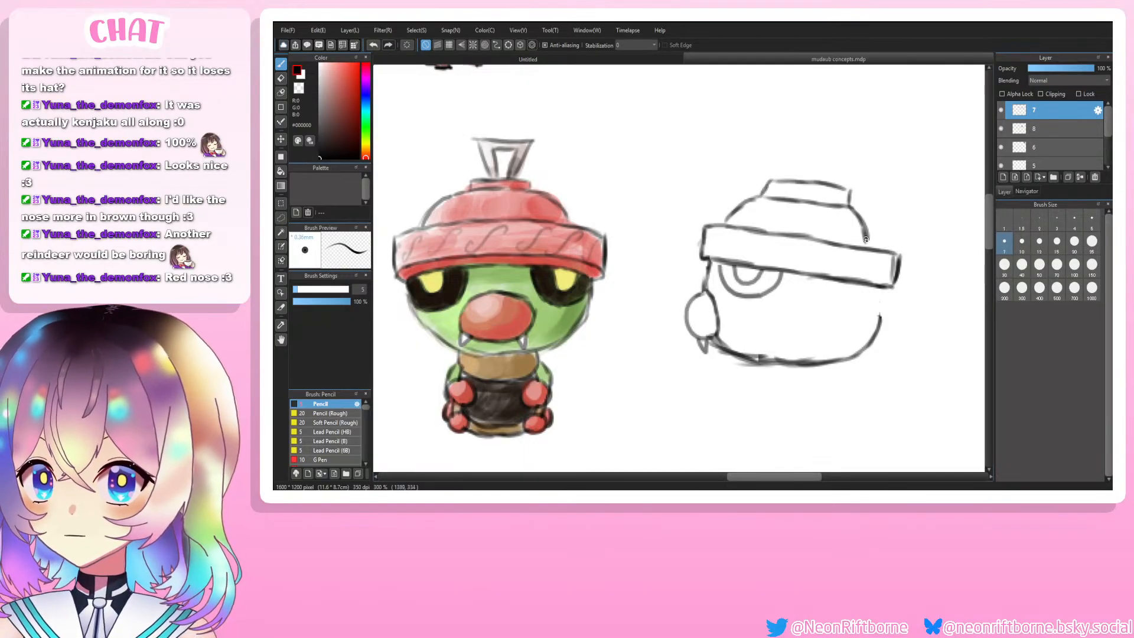
{"action": "left_click_drag", "start_coordinate": [859, 219], "coordinate": [871, 250]}
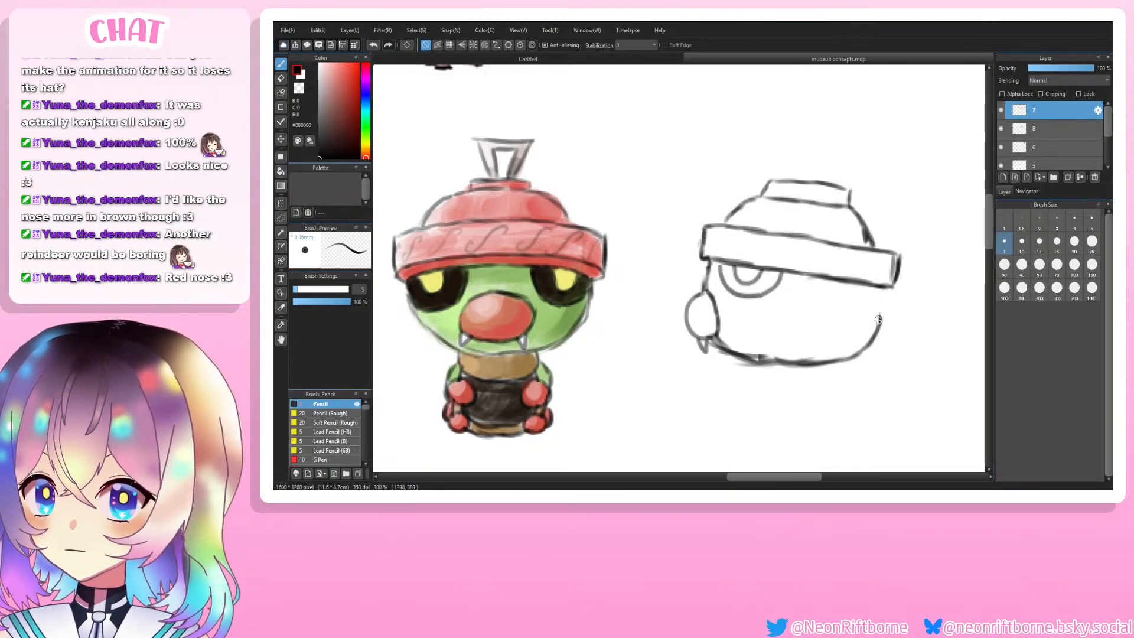
Step: Erase the back of the head and redraw it as a narrower curve rising to the band
{"action": "key", "text": "e"}
{"action": "mouse_move", "coordinate": [881, 327]}
{"action": "left_mouse_down"}
{"action": "mouse_move", "coordinate": [844, 369]}
{"action": "mouse_move", "coordinate": [863, 332]}
{"action": "mouse_move", "coordinate": [829, 362]}
{"action": "mouse_move", "coordinate": [849, 302]}
{"action": "mouse_move", "coordinate": [825, 358]}
{"action": "mouse_move", "coordinate": [846, 347]}
{"action": "mouse_move", "coordinate": [826, 361]}
{"action": "mouse_move", "coordinate": [866, 304]}
{"action": "mouse_move", "coordinate": [865, 323]}
{"action": "mouse_move", "coordinate": [870, 282]}
{"action": "left_mouse_up"}
{"action": "key", "text": "b"}
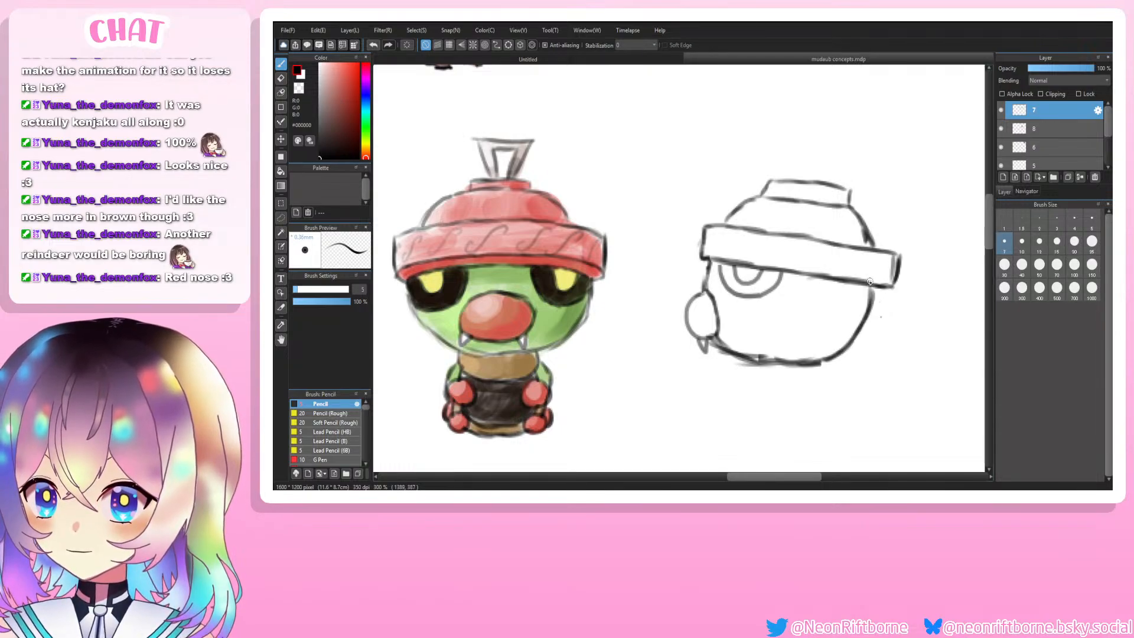
{"action": "mouse_move", "coordinate": [808, 176]}
{"action": "left_mouse_down"}
{"action": "mouse_move", "coordinate": [823, 136]}
{"action": "mouse_move", "coordinate": [817, 144]}
{"action": "mouse_move", "coordinate": [838, 141]}
{"action": "mouse_move", "coordinate": [820, 175]}
{"action": "left_mouse_up"}
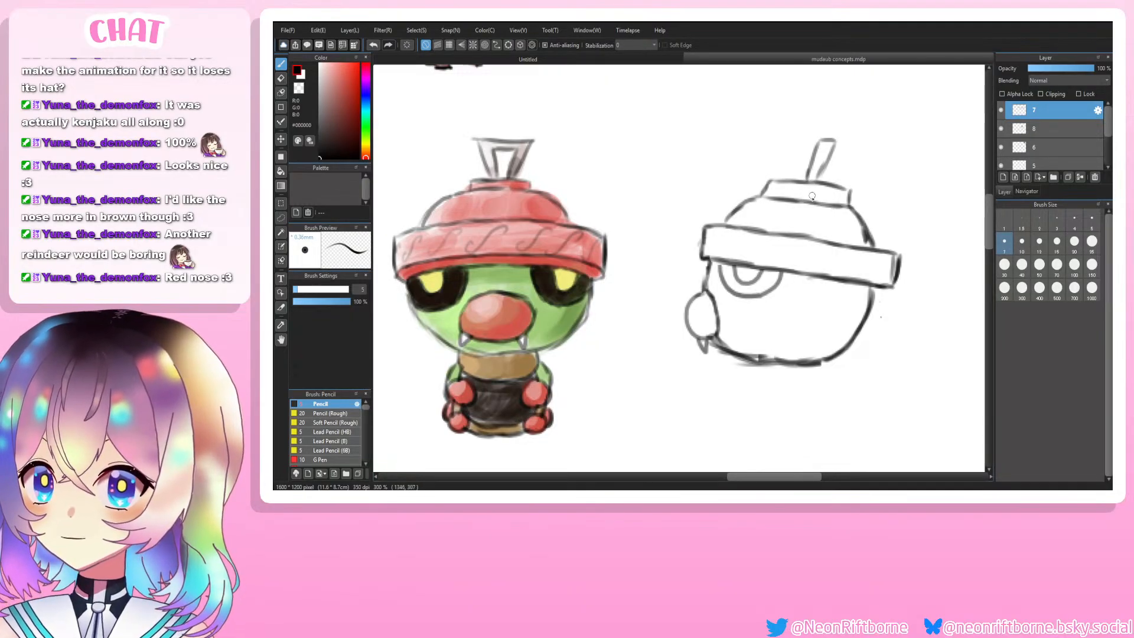
{"action": "key", "text": "ctrl+z"}
{"action": "key", "text": "ctrl+z"}
{"action": "key", "text": "ctrl+z"}
{"action": "key", "text": "ctrl+z"}
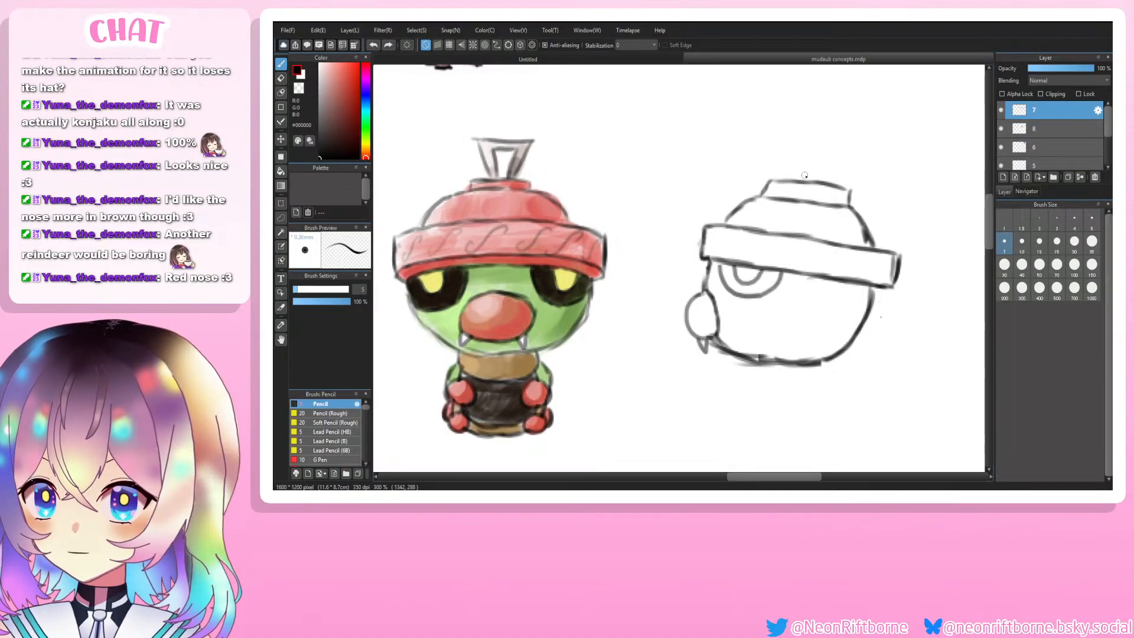
Step: Sketch a slim handle on top of the cap, slanting toward the back of the head
{"action": "left_click_drag", "start_coordinate": [805, 181], "coordinate": [855, 138]}
{"action": "key", "text": "ctrl+z"}
{"action": "mouse_move", "coordinate": [809, 180]}
{"action": "left_mouse_down"}
{"action": "mouse_move", "coordinate": [850, 141]}
{"action": "mouse_move", "coordinate": [842, 154]}
{"action": "mouse_move", "coordinate": [858, 147]}
{"action": "mouse_move", "coordinate": [821, 180]}
{"action": "left_mouse_up"}
{"action": "key", "text": "ctrl+z"}
{"action": "key", "text": "ctrl+z"}
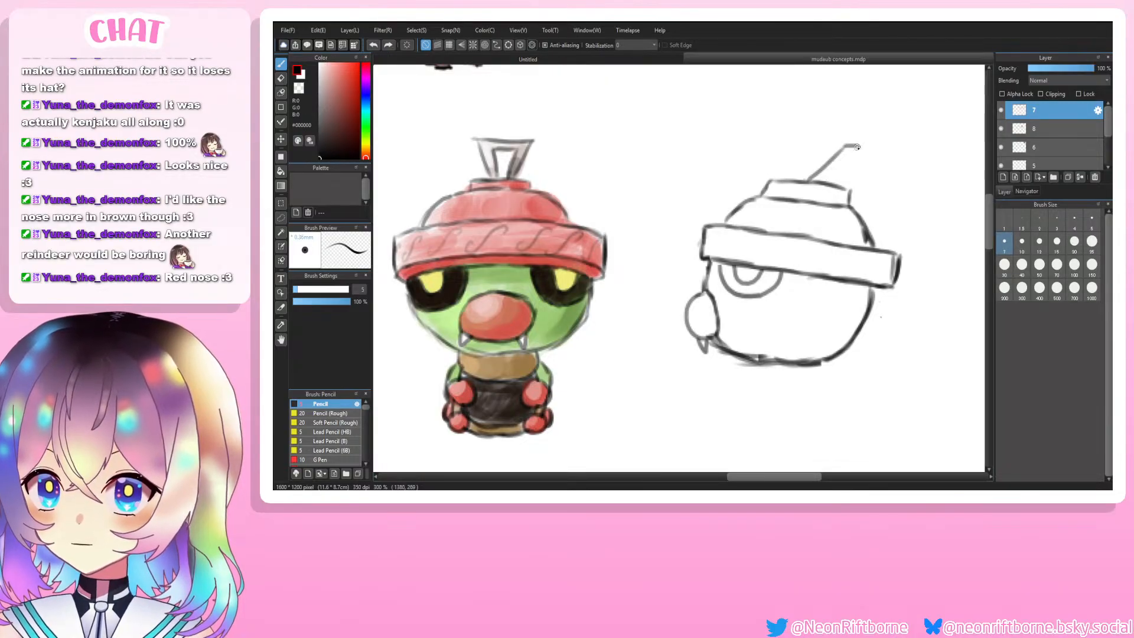
{"action": "left_click_drag", "start_coordinate": [859, 147], "coordinate": [816, 181]}
{"action": "key", "text": "ctrl+z"}
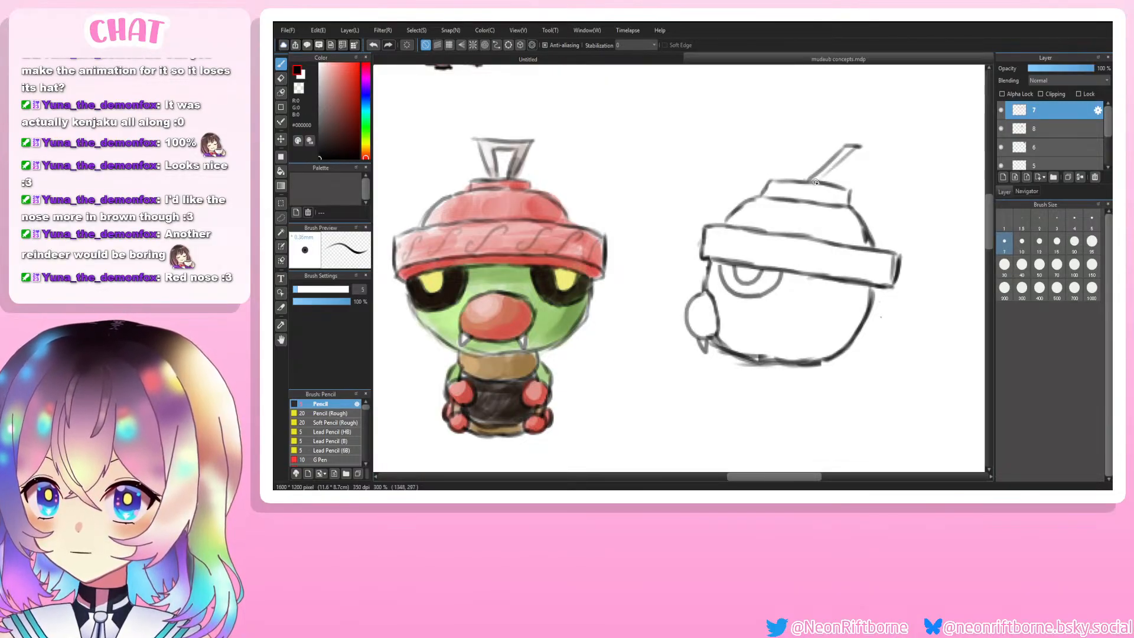
{"action": "key", "text": "ctrl+z"}
{"action": "mouse_move", "coordinate": [860, 147]}
{"action": "left_mouse_down"}
{"action": "mouse_move", "coordinate": [815, 186]}
{"action": "mouse_move", "coordinate": [859, 148]}
{"action": "left_mouse_up"}
{"action": "key", "text": "ctrl+z"}
{"action": "key", "text": "ctrl+z"}
{"action": "left_click_drag", "start_coordinate": [823, 182], "coordinate": [860, 148]}
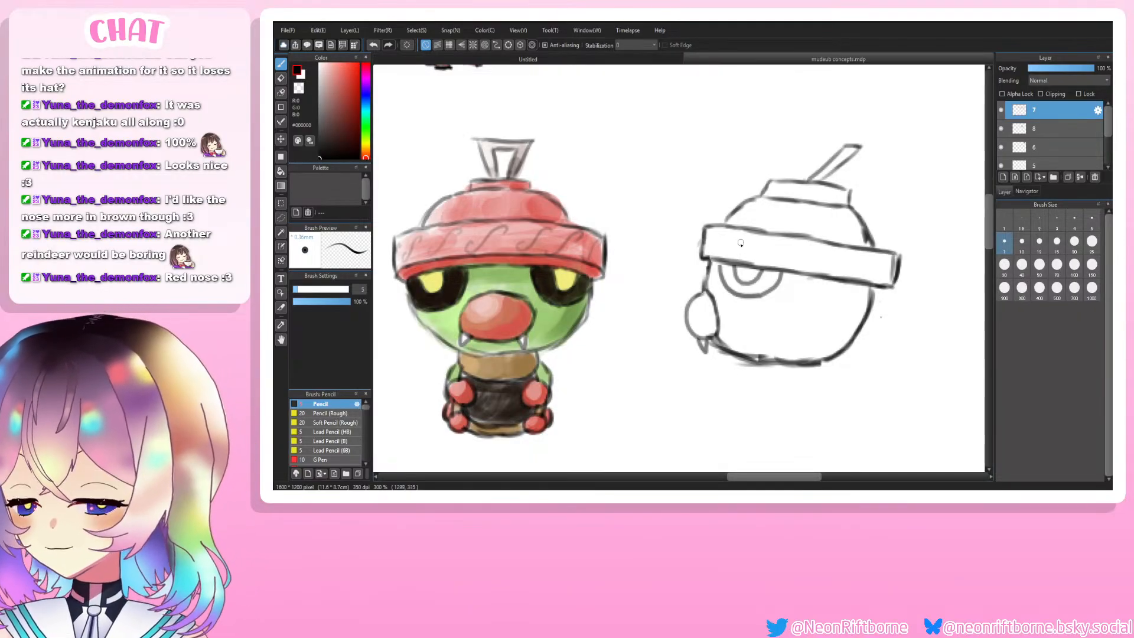
Step: Erase the eye, nose and fang, and redraw the front of the head as one smooth curve
{"action": "key", "text": "e"}
{"action": "mouse_move", "coordinate": [718, 284]}
{"action": "left_mouse_down"}
{"action": "mouse_move", "coordinate": [759, 279]}
{"action": "mouse_move", "coordinate": [733, 288]}
{"action": "mouse_move", "coordinate": [761, 305]}
{"action": "mouse_move", "coordinate": [761, 292]}
{"action": "mouse_move", "coordinate": [707, 342]}
{"action": "mouse_move", "coordinate": [686, 314]}
{"action": "mouse_move", "coordinate": [714, 356]}
{"action": "mouse_move", "coordinate": [712, 316]}
{"action": "mouse_move", "coordinate": [730, 354]}
{"action": "mouse_move", "coordinate": [705, 336]}
{"action": "mouse_move", "coordinate": [717, 345]}
{"action": "mouse_move", "coordinate": [708, 310]}
{"action": "mouse_move", "coordinate": [714, 340]}
{"action": "mouse_move", "coordinate": [707, 313]}
{"action": "left_mouse_up"}
{"action": "key", "text": "b"}
{"action": "key", "text": "e"}
{"action": "key", "text": "b"}
{"action": "key", "text": "ctrl+z"}
{"action": "key", "text": "ctrl+z"}
{"action": "key", "text": "ctrl+z"}
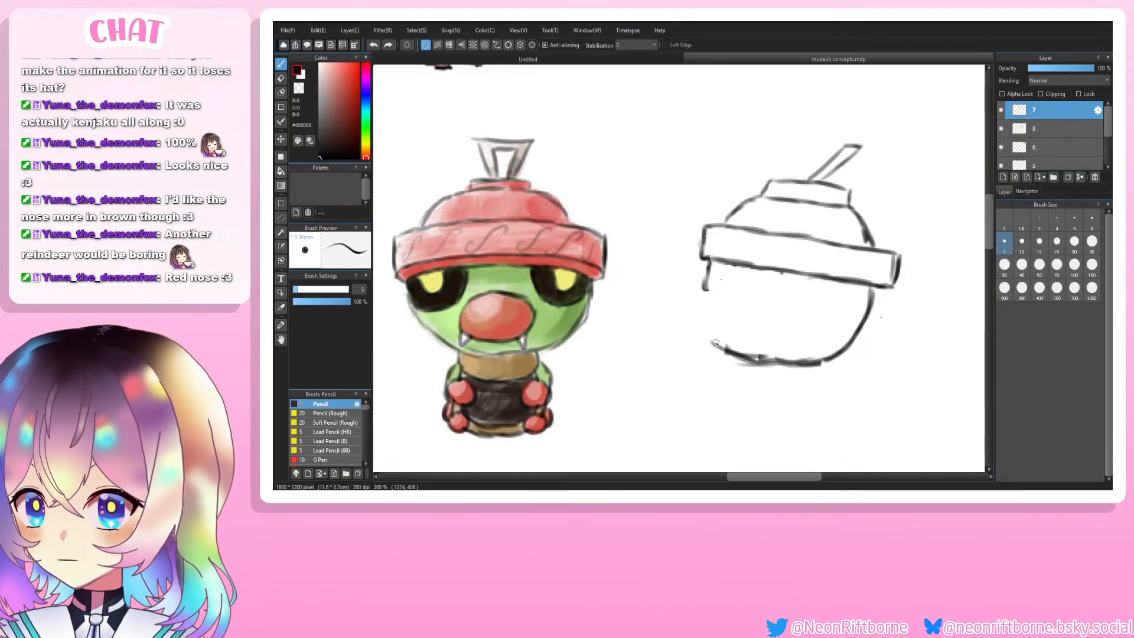
{"action": "key", "text": "ctrl+z"}
{"action": "mouse_move", "coordinate": [729, 352]}
{"action": "left_mouse_down"}
{"action": "mouse_move", "coordinate": [712, 336]}
{"action": "mouse_move", "coordinate": [729, 352]}
{"action": "mouse_move", "coordinate": [709, 286]}
{"action": "left_mouse_up"}
{"action": "key", "text": "ctrl+z"}
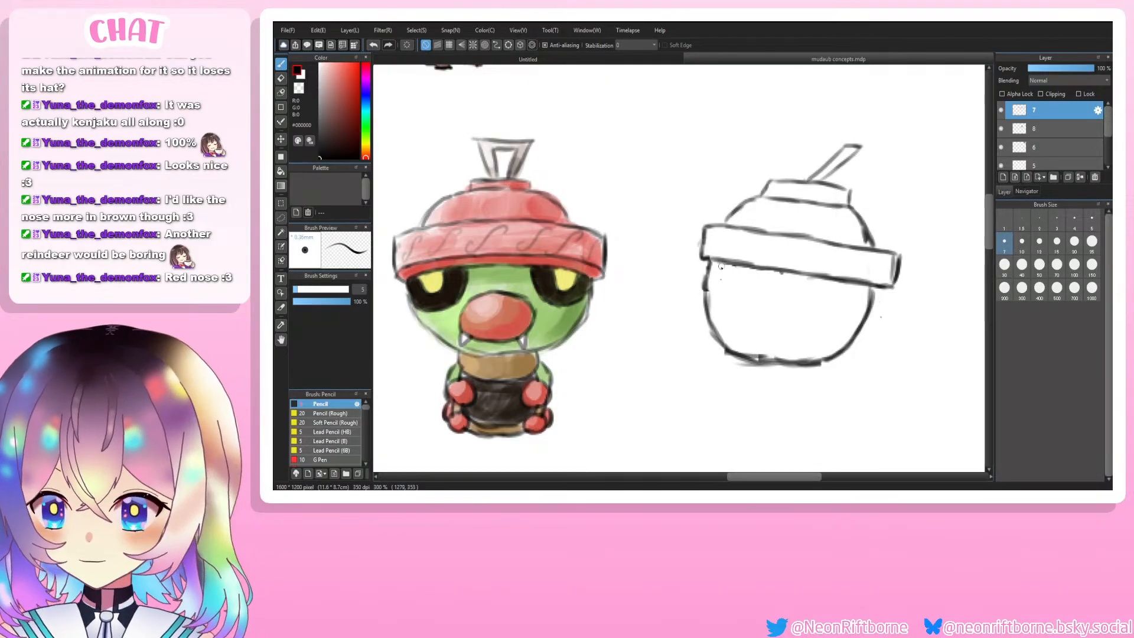
Step: Sketch a narrower half-round eye with a U-shaped inner arc beneath the front of the band
{"action": "mouse_move", "coordinate": [716, 263]}
{"action": "left_mouse_down"}
{"action": "mouse_move", "coordinate": [740, 302]}
{"action": "mouse_move", "coordinate": [766, 302]}
{"action": "mouse_move", "coordinate": [778, 283]}
{"action": "left_mouse_up"}
{"action": "key", "text": "ctrl+z"}
{"action": "mouse_move", "coordinate": [718, 264]}
{"action": "left_mouse_down"}
{"action": "mouse_move", "coordinate": [740, 300]}
{"action": "mouse_move", "coordinate": [765, 287]}
{"action": "mouse_move", "coordinate": [721, 280]}
{"action": "mouse_move", "coordinate": [753, 299]}
{"action": "mouse_move", "coordinate": [774, 278]}
{"action": "mouse_move", "coordinate": [719, 279]}
{"action": "mouse_move", "coordinate": [738, 300]}
{"action": "mouse_move", "coordinate": [757, 299]}
{"action": "mouse_move", "coordinate": [776, 275]}
{"action": "mouse_move", "coordinate": [690, 317]}
{"action": "mouse_move", "coordinate": [698, 338]}
{"action": "mouse_move", "coordinate": [723, 340]}
{"action": "left_mouse_up"}
{"action": "key", "text": "ctrl+z"}
{"action": "key", "text": "ctrl+z"}
{"action": "key", "text": "ctrl+z"}
{"action": "key", "text": "e"}
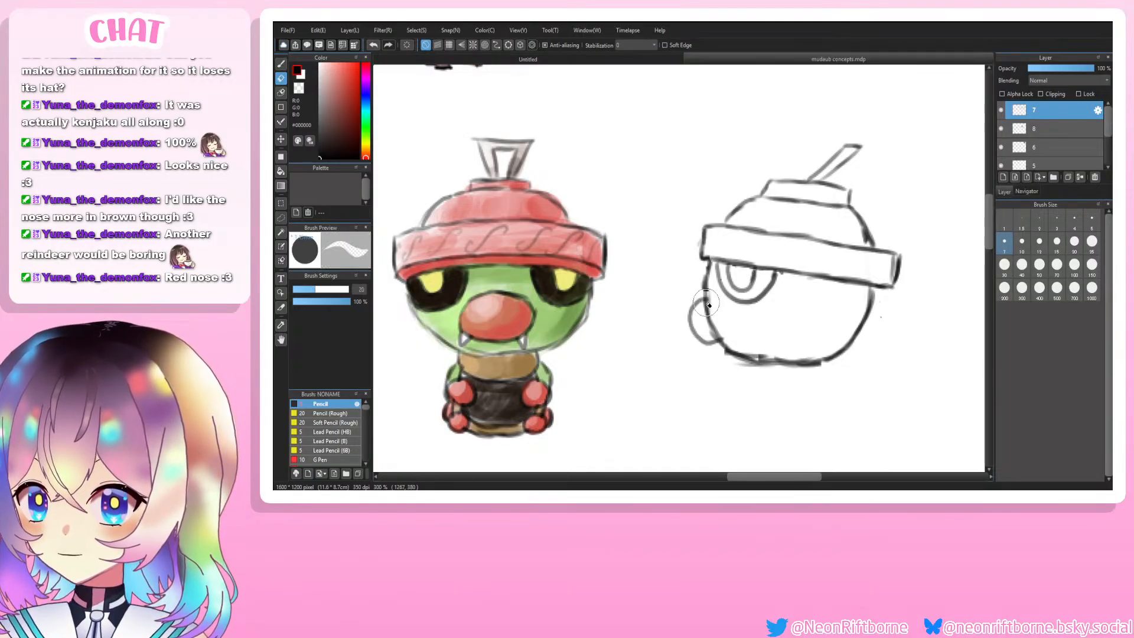
{"action": "key", "text": "ctrl+z"}
{"action": "key", "text": "b"}
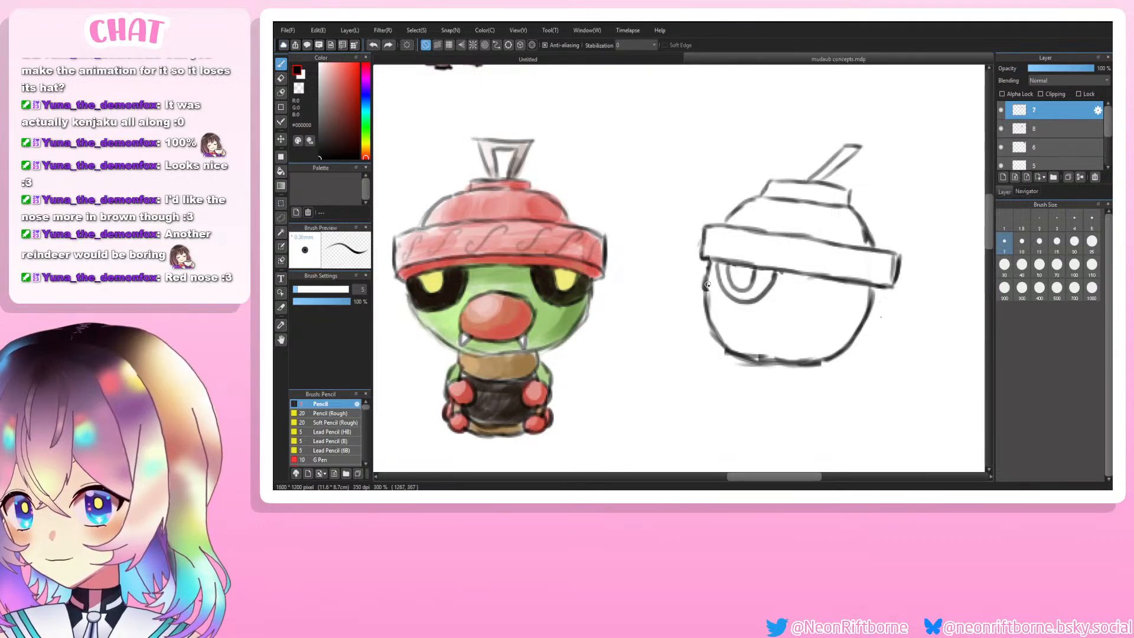
Step: Sketch a rounded nose protruding from the front of the head and clean up the face line where they overlap
{"action": "mouse_move", "coordinate": [707, 284]}
{"action": "left_mouse_down"}
{"action": "mouse_move", "coordinate": [686, 279]}
{"action": "mouse_move", "coordinate": [677, 313]}
{"action": "mouse_move", "coordinate": [718, 330]}
{"action": "mouse_move", "coordinate": [705, 292]}
{"action": "mouse_move", "coordinate": [715, 329]}
{"action": "left_mouse_up"}
{"action": "key", "text": "e"}
{"action": "key", "text": "b"}
{"action": "key", "text": "ctrl+z"}
{"action": "key", "text": "ctrl+z"}
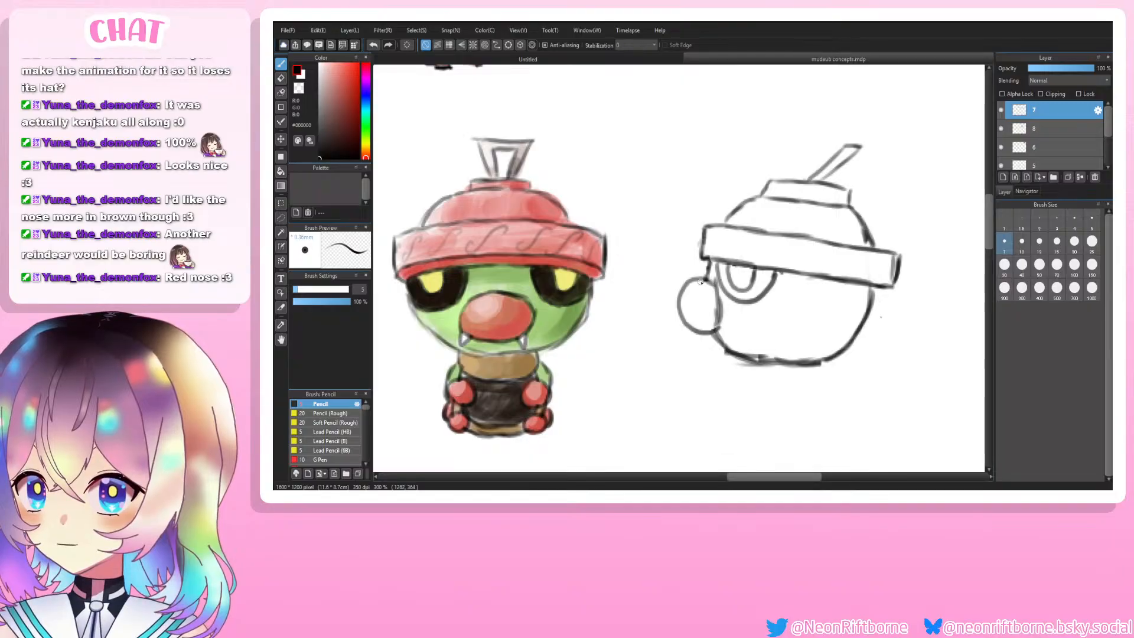
{"action": "key", "text": "e"}
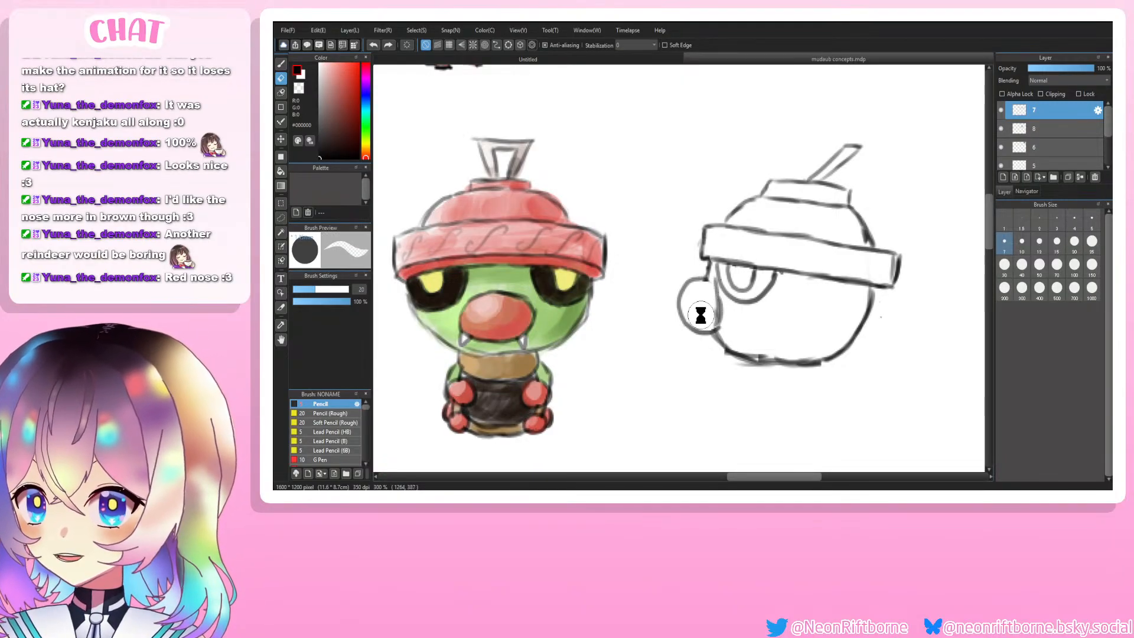
{"action": "key", "text": "ctrl+z"}
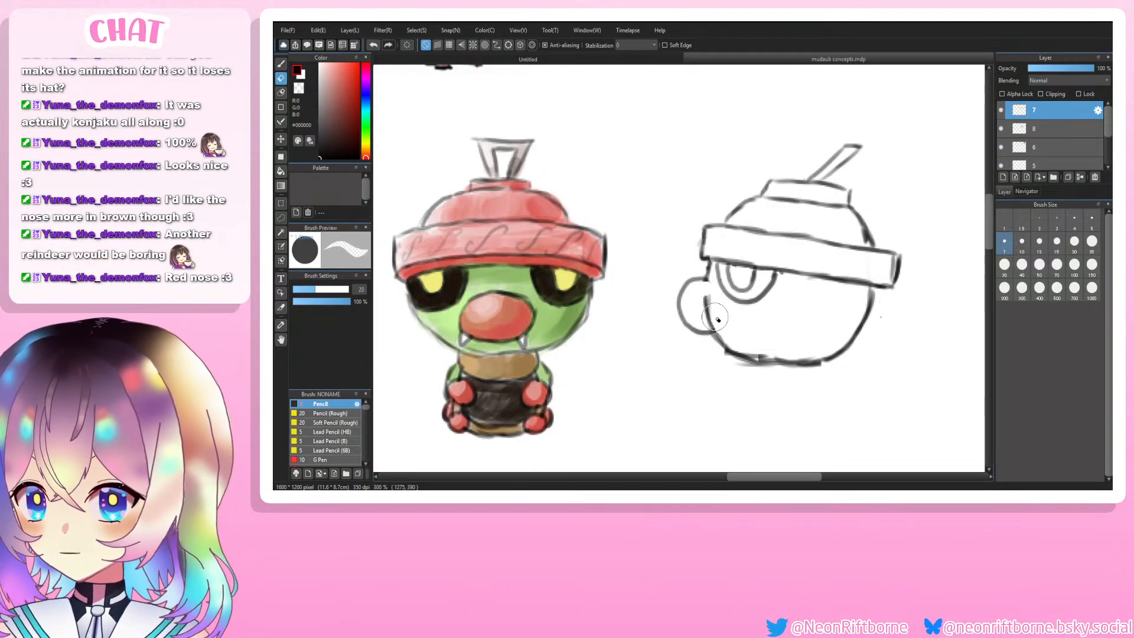
{"action": "key", "text": "b"}
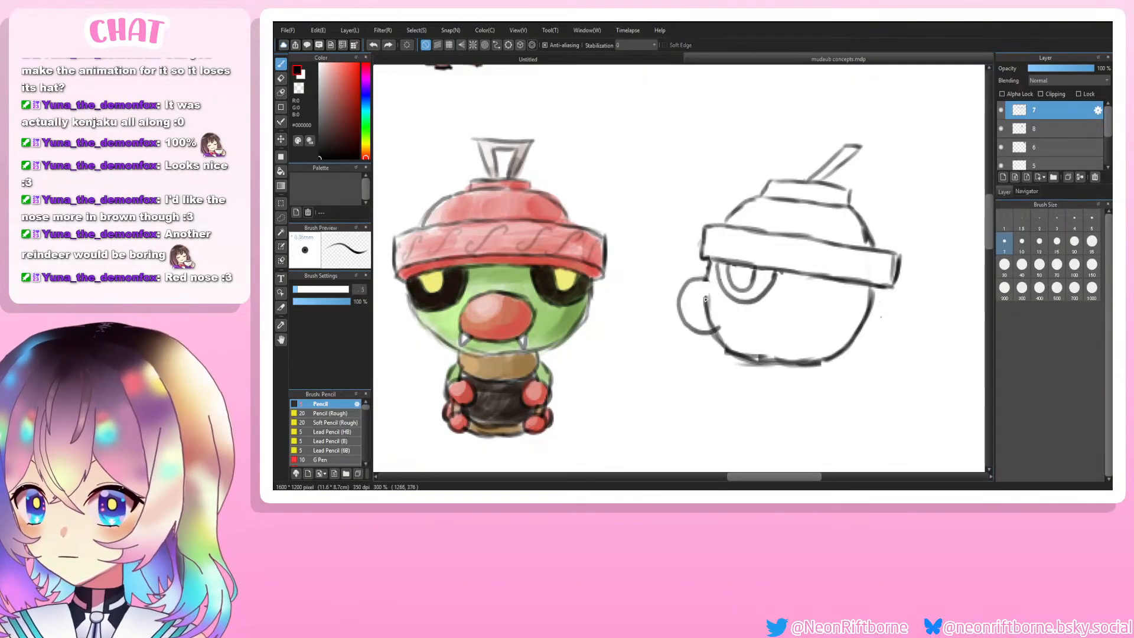
{"action": "left_click_drag", "start_coordinate": [707, 298], "coordinate": [710, 264]}
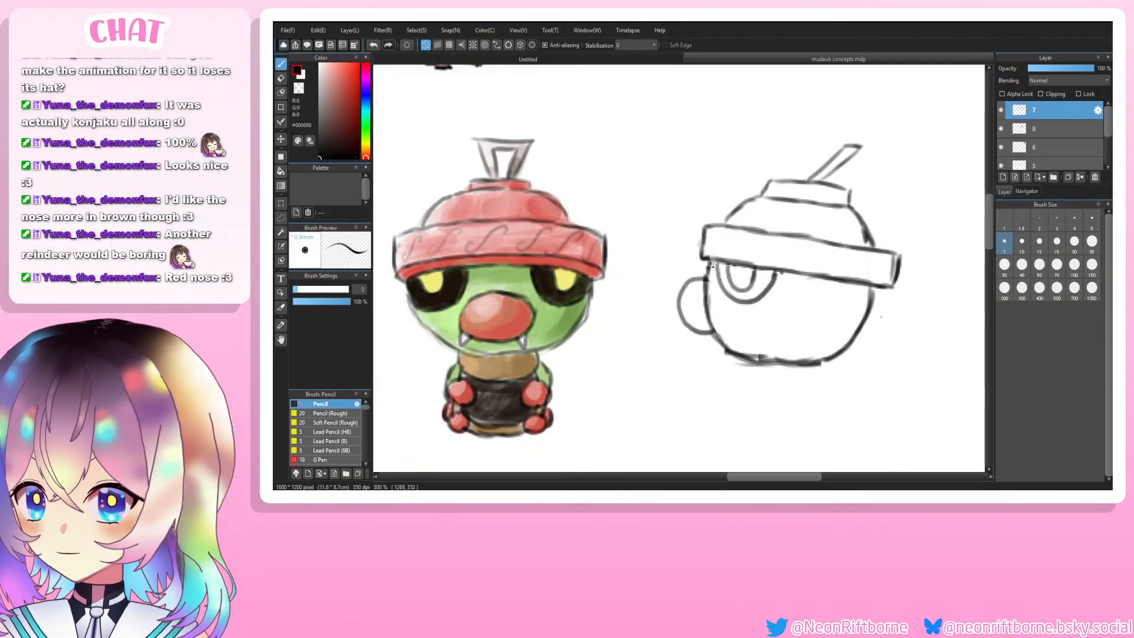
Step: Sketch a small pointed fang under the nose
{"action": "left_click_drag", "start_coordinate": [708, 332], "coordinate": [696, 347]}
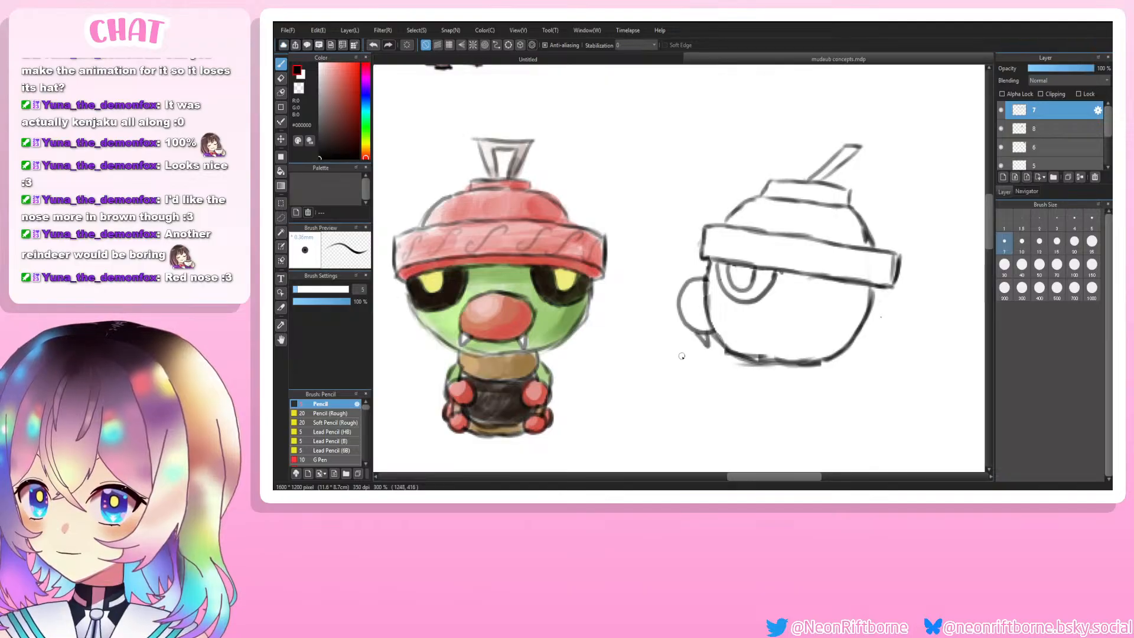
{"action": "key", "text": "ctrl+z"}
{"action": "left_click_drag", "start_coordinate": [710, 333], "coordinate": [699, 346]}
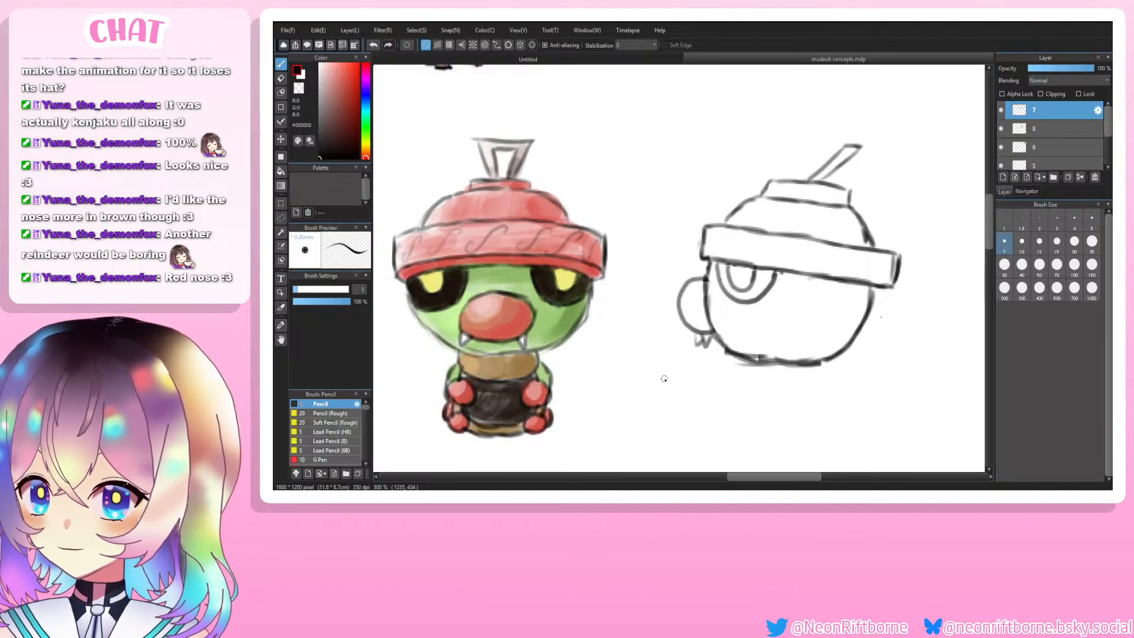
{"action": "key", "text": "ctrl+z"}
{"action": "scroll", "coordinate": [730, 316], "scroll_direction": "down", "scroll_amount": 2}
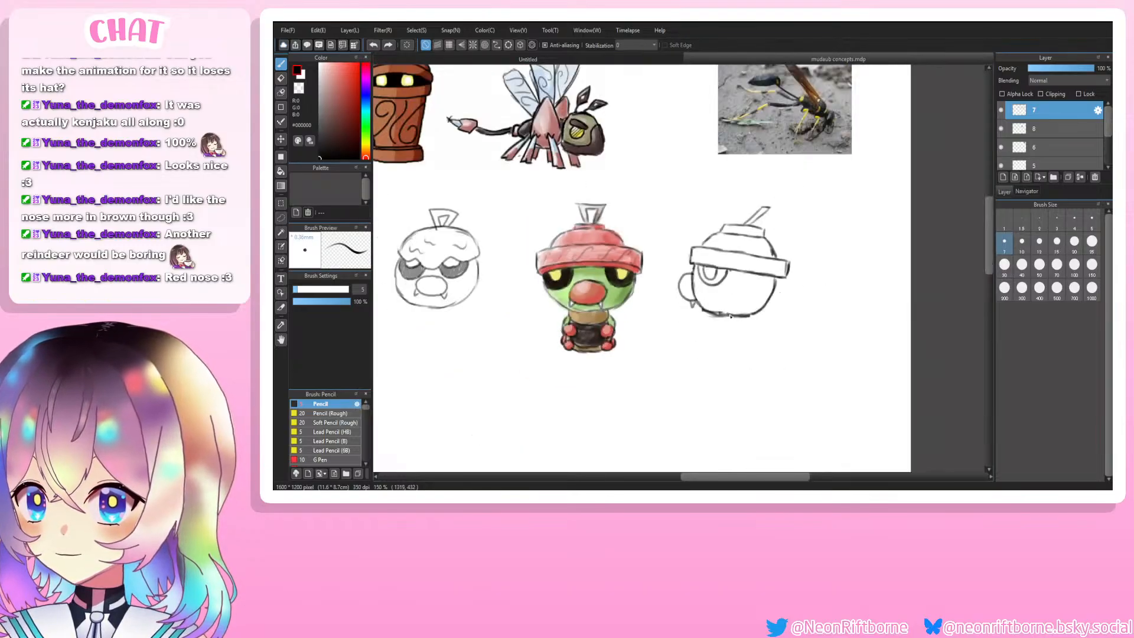
{"action": "scroll", "coordinate": [780, 302], "scroll_direction": "up", "scroll_amount": 2}
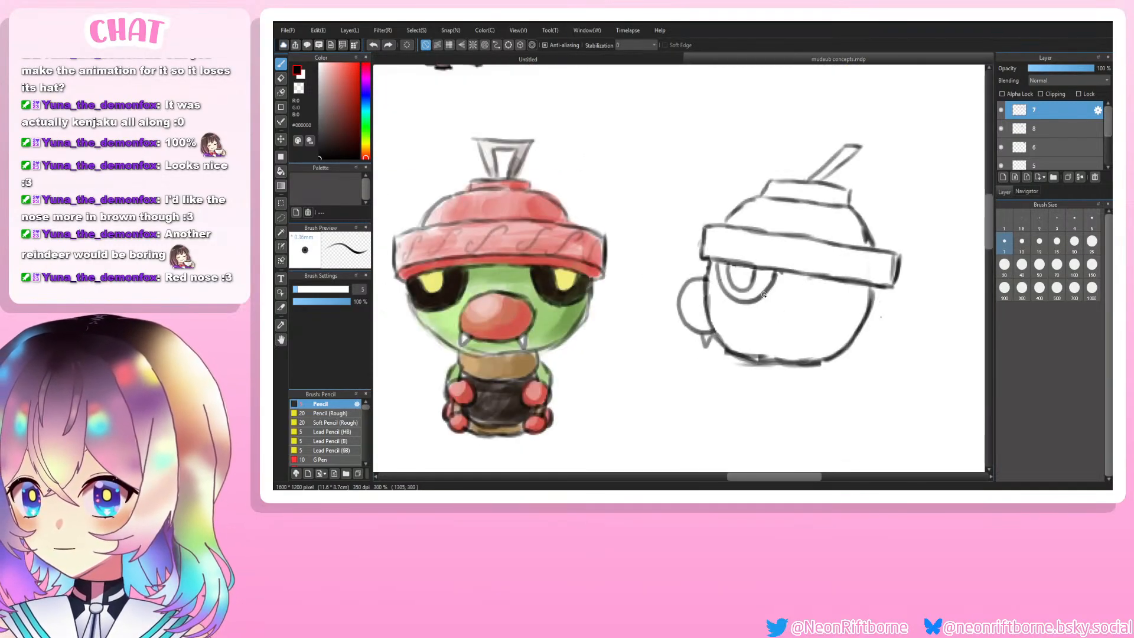
Step: Erase the eye and redraw it as a wider half-round with nested inner arcs hanging from the hat band
{"action": "key", "text": "e"}
{"action": "mouse_move", "coordinate": [764, 294]}
{"action": "left_mouse_down"}
{"action": "mouse_move", "coordinate": [771, 278]}
{"action": "mouse_move", "coordinate": [748, 298]}
{"action": "mouse_move", "coordinate": [723, 285]}
{"action": "mouse_move", "coordinate": [735, 275]}
{"action": "mouse_move", "coordinate": [765, 283]}
{"action": "mouse_move", "coordinate": [734, 284]}
{"action": "left_mouse_up"}
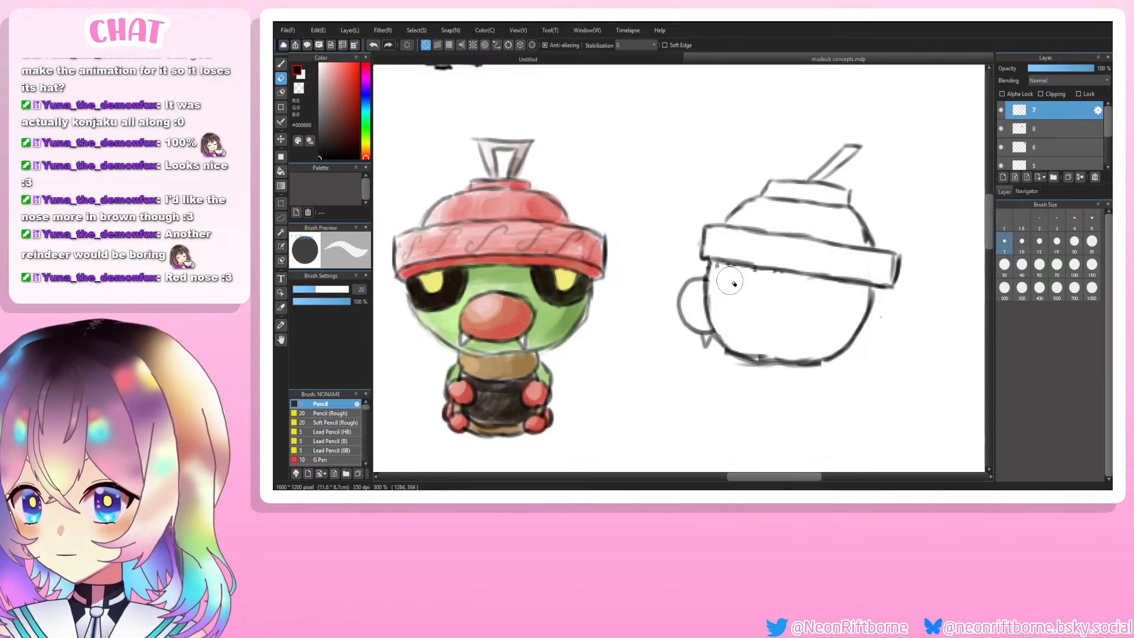
{"action": "key", "text": "b"}
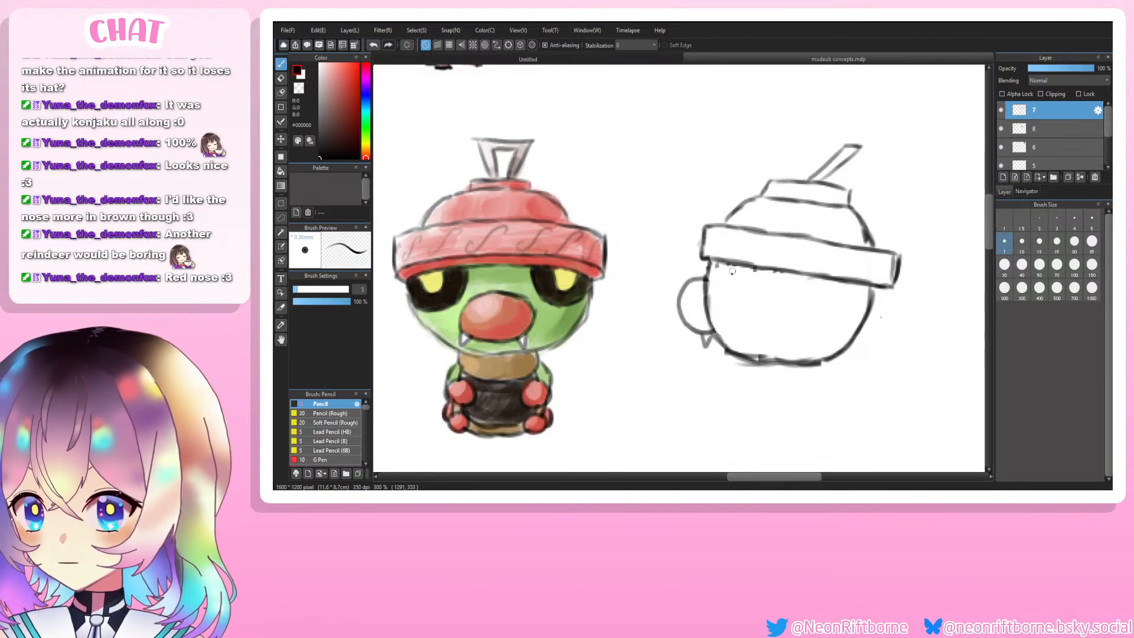
{"action": "mouse_move", "coordinate": [716, 265]}
{"action": "left_mouse_down"}
{"action": "mouse_move", "coordinate": [725, 295]}
{"action": "mouse_move", "coordinate": [751, 308]}
{"action": "mouse_move", "coordinate": [780, 283]}
{"action": "mouse_move", "coordinate": [732, 289]}
{"action": "mouse_move", "coordinate": [753, 293]}
{"action": "mouse_move", "coordinate": [761, 274]}
{"action": "left_mouse_up"}
{"action": "key", "text": "ctrl+z"}
{"action": "key", "text": "ctrl+z"}
{"action": "key", "text": "ctrl+z"}
{"action": "key", "text": "ctrl+z"}
{"action": "key", "text": "ctrl+z"}
{"action": "key", "text": "ctrl+z"}
{"action": "key", "text": "ctrl+z"}
{"action": "scroll", "coordinate": [687, 406], "scroll_direction": "down", "scroll_amount": 3}
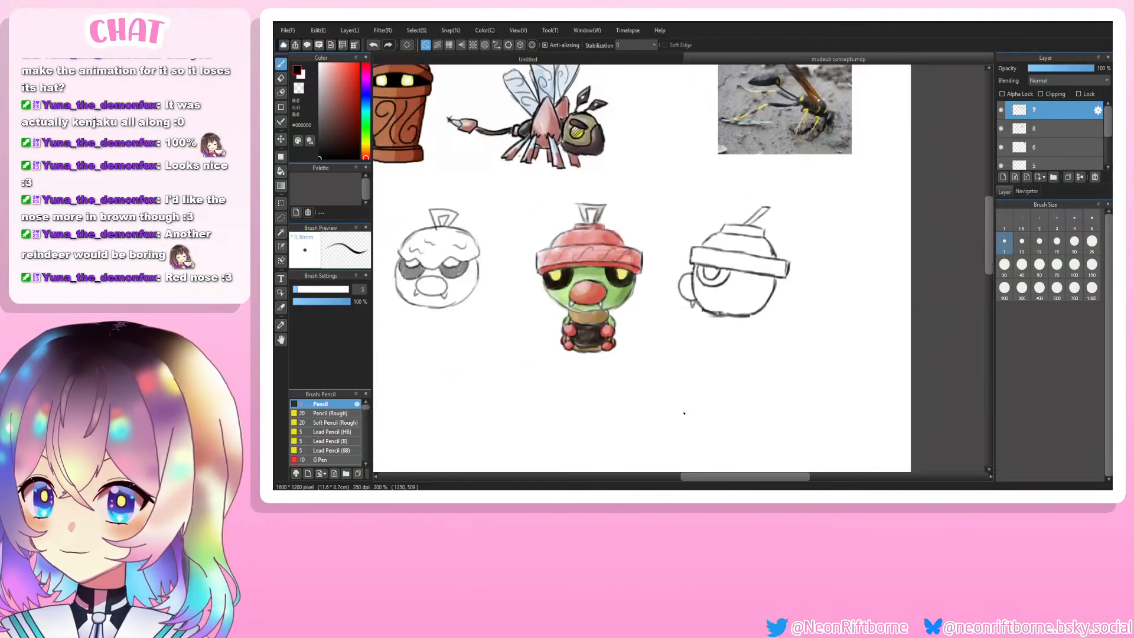
{"action": "scroll", "coordinate": [684, 412], "scroll_direction": "up", "scroll_amount": 3}
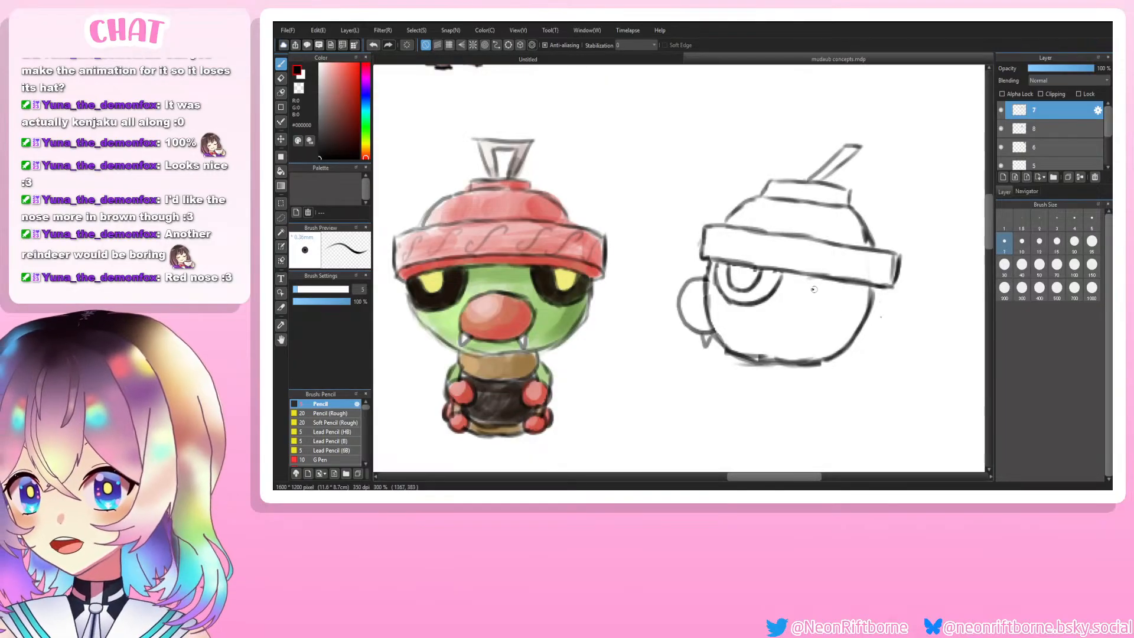
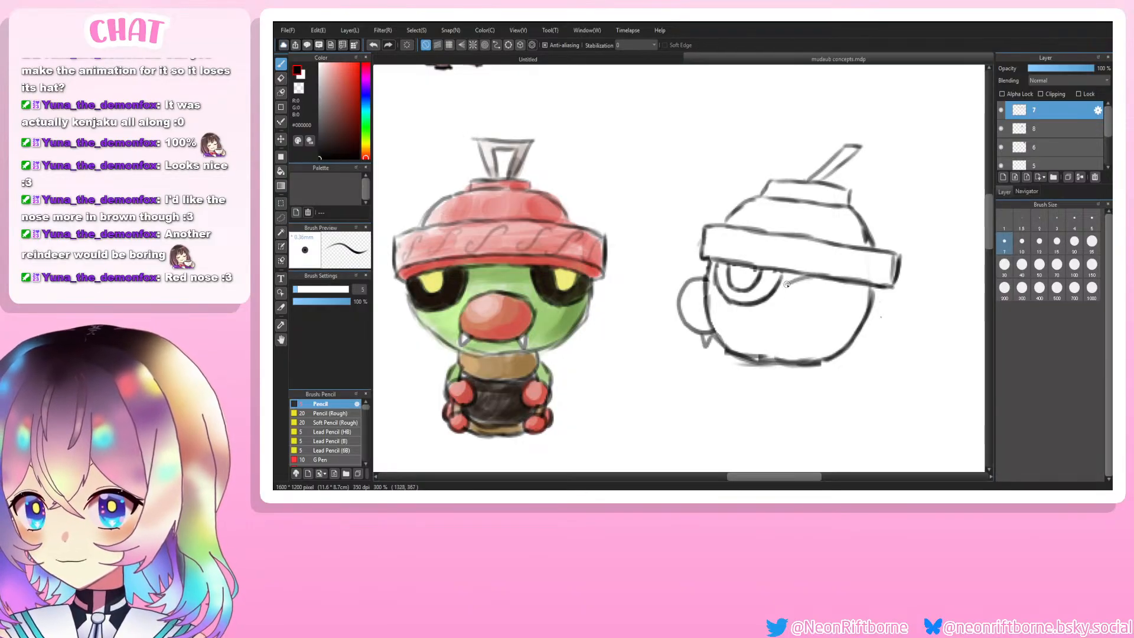
Step: Try a zigzag marking down the side of the head, from the hat band to the jaw
{"action": "mouse_move", "coordinate": [798, 278]}
{"action": "left_mouse_down"}
{"action": "mouse_move", "coordinate": [821, 299]}
{"action": "mouse_move", "coordinate": [787, 315]}
{"action": "mouse_move", "coordinate": [802, 331]}
{"action": "mouse_move", "coordinate": [771, 354]}
{"action": "left_mouse_up"}
{"action": "key", "text": "ctrl+z"}
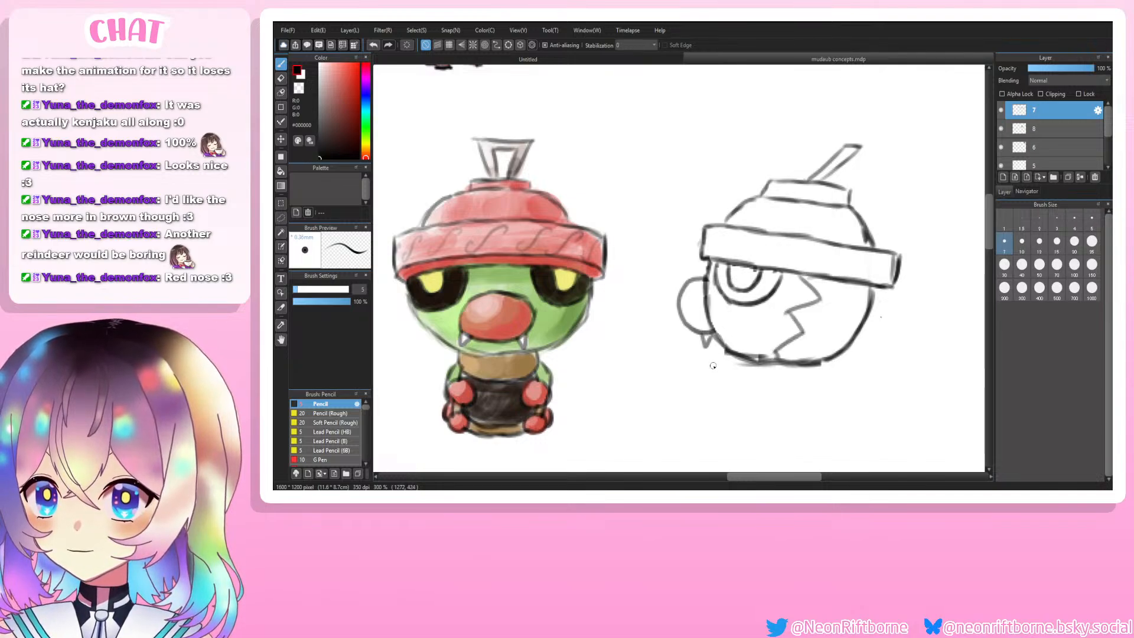
{"action": "key", "text": "ctrl+z"}
{"action": "key", "text": "ctrl+z"}
{"action": "key", "text": "ctrl+z"}
{"action": "key", "text": "ctrl+z"}
{"action": "mouse_move", "coordinate": [798, 275]}
{"action": "left_mouse_down"}
{"action": "mouse_move", "coordinate": [820, 303]}
{"action": "mouse_move", "coordinate": [785, 318]}
{"action": "mouse_move", "coordinate": [806, 342]}
{"action": "mouse_move", "coordinate": [771, 362]}
{"action": "left_mouse_up"}
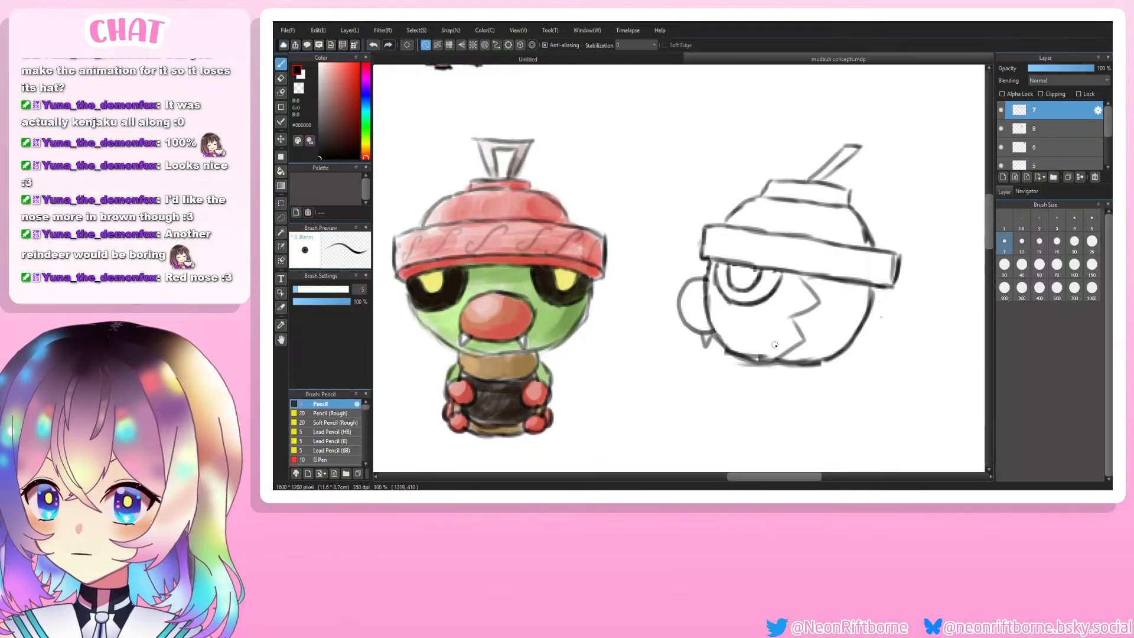
{"action": "key", "text": "ctrl+z"}
{"action": "key", "text": "ctrl+z"}
{"action": "key", "text": "ctrl+z"}
{"action": "key", "text": "ctrl+z"}
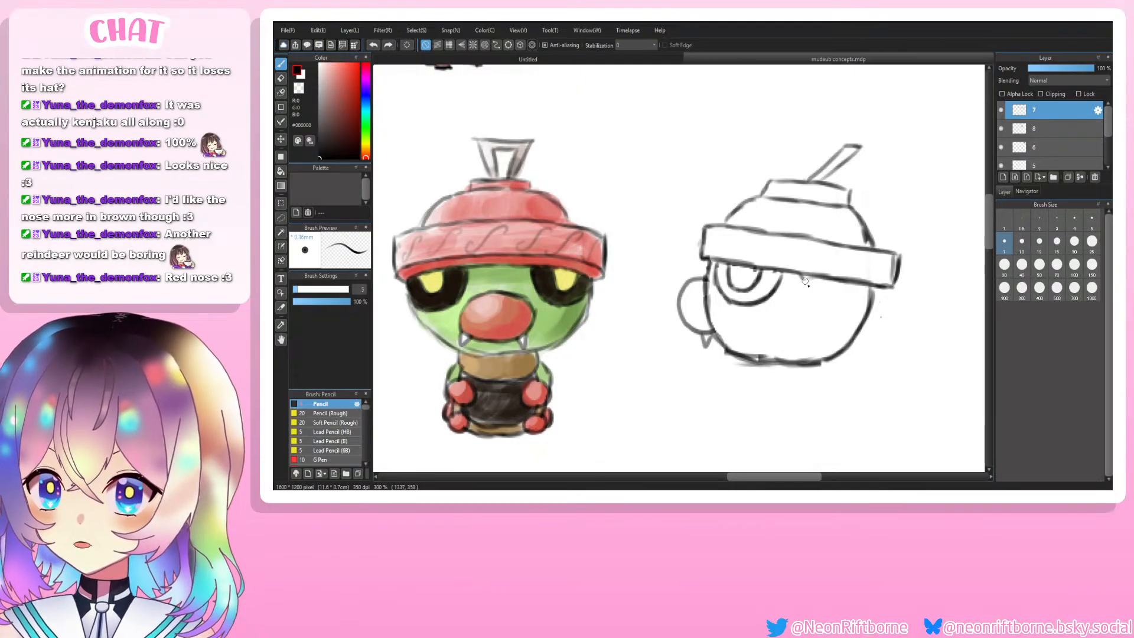
{"action": "mouse_move", "coordinate": [805, 281]}
{"action": "left_mouse_down"}
{"action": "mouse_move", "coordinate": [824, 305]}
{"action": "mouse_move", "coordinate": [776, 320]}
{"action": "left_mouse_up"}
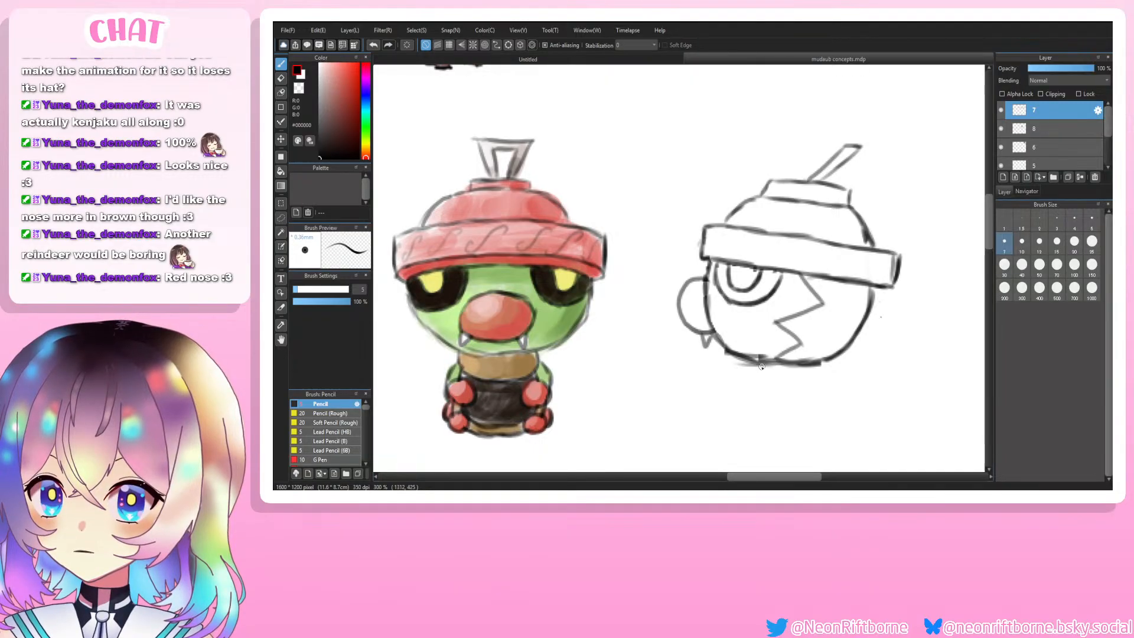
{"action": "key", "text": "ctrl+z"}
{"action": "key", "text": "ctrl+z"}
{"action": "key", "text": "ctrl+z"}
Step: Try wavy marking lines across the back and lower part of the head
{"action": "mouse_move", "coordinate": [800, 277]}
{"action": "left_mouse_down"}
{"action": "mouse_move", "coordinate": [809, 320]}
{"action": "mouse_move", "coordinate": [828, 317]}
{"action": "mouse_move", "coordinate": [847, 334]}
{"action": "left_mouse_up"}
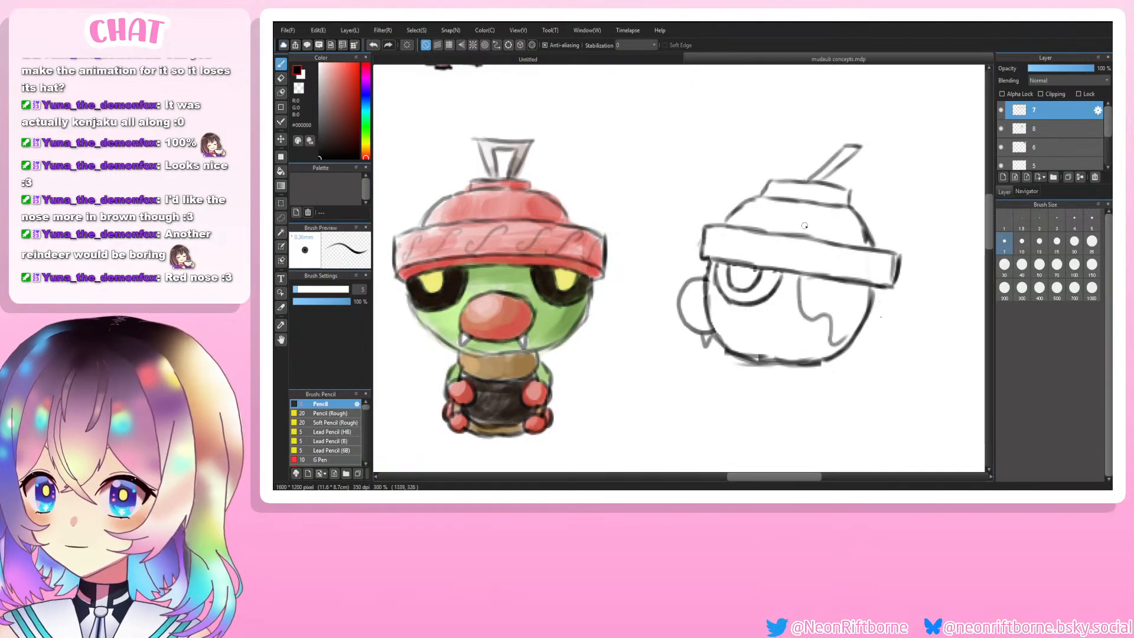
{"action": "key", "text": "ctrl+z"}
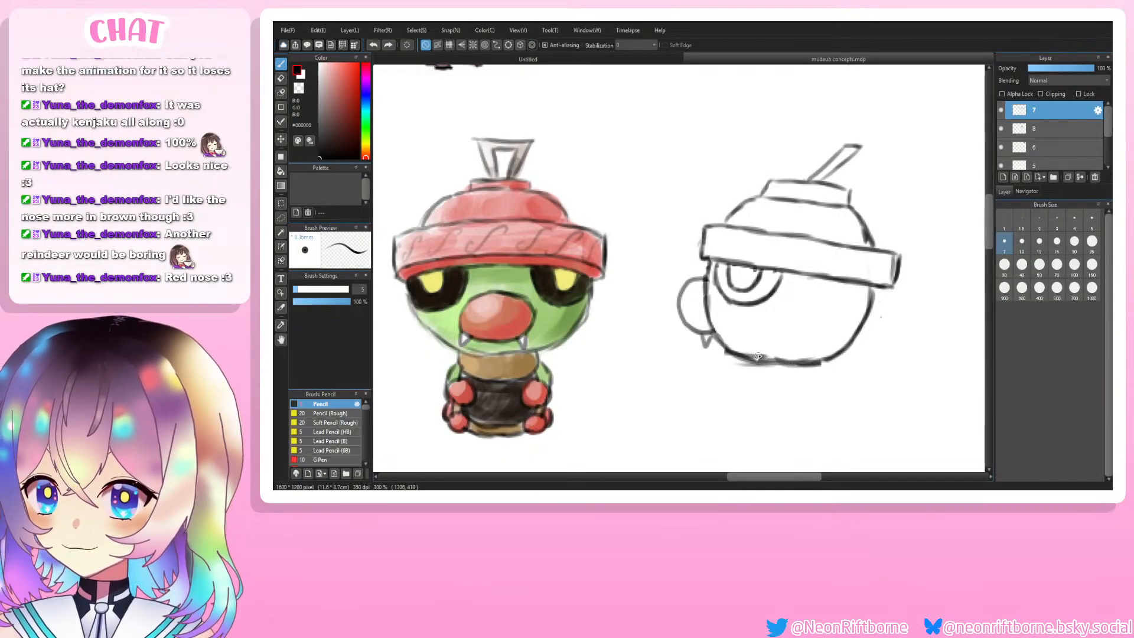
{"action": "mouse_move", "coordinate": [759, 357]}
{"action": "left_mouse_down"}
{"action": "mouse_move", "coordinate": [777, 332]}
{"action": "mouse_move", "coordinate": [866, 320]}
{"action": "left_mouse_up"}
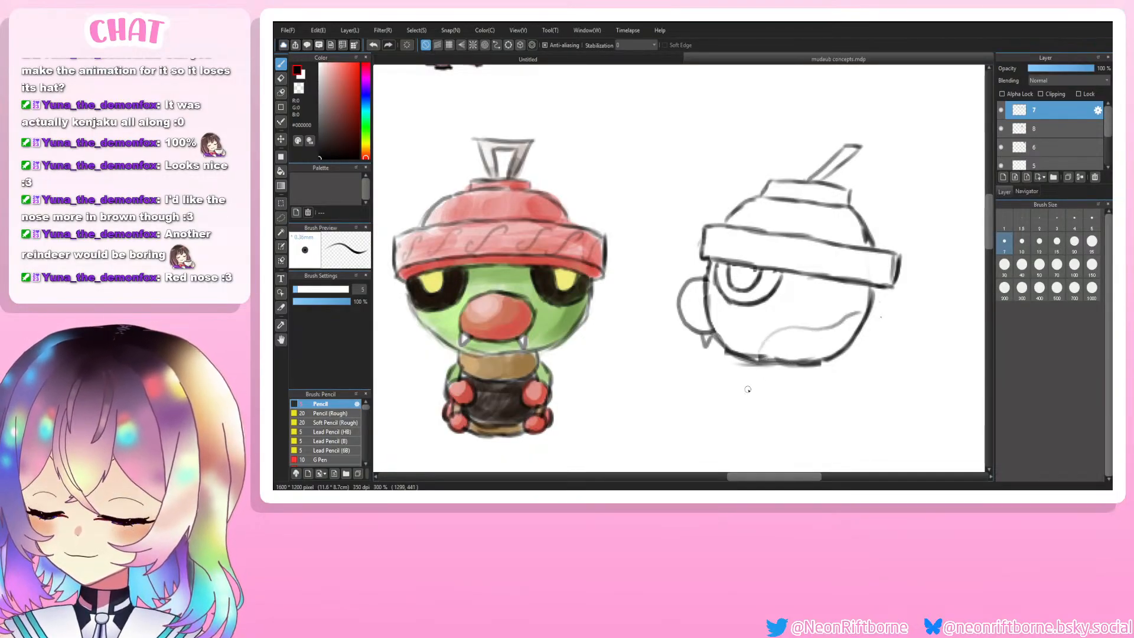
{"action": "key", "text": "ctrl+z"}
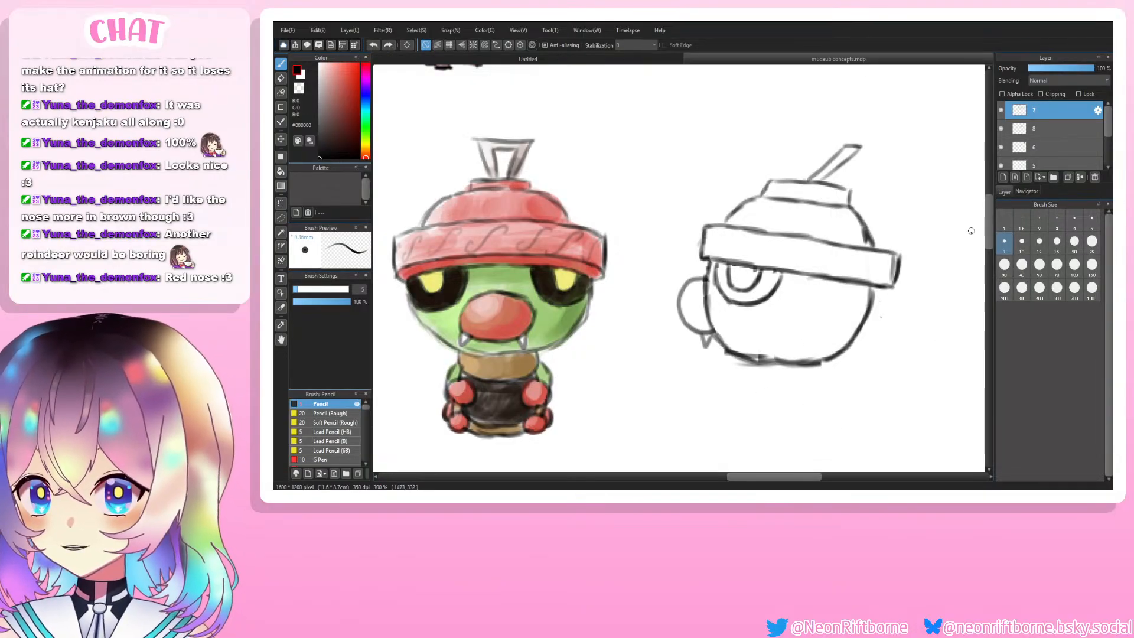
Step: Sketch a neck and two rounded body segments beneath the head, curving toward the back
{"action": "left_click_drag", "start_coordinate": [990, 228], "coordinate": [991, 252]}
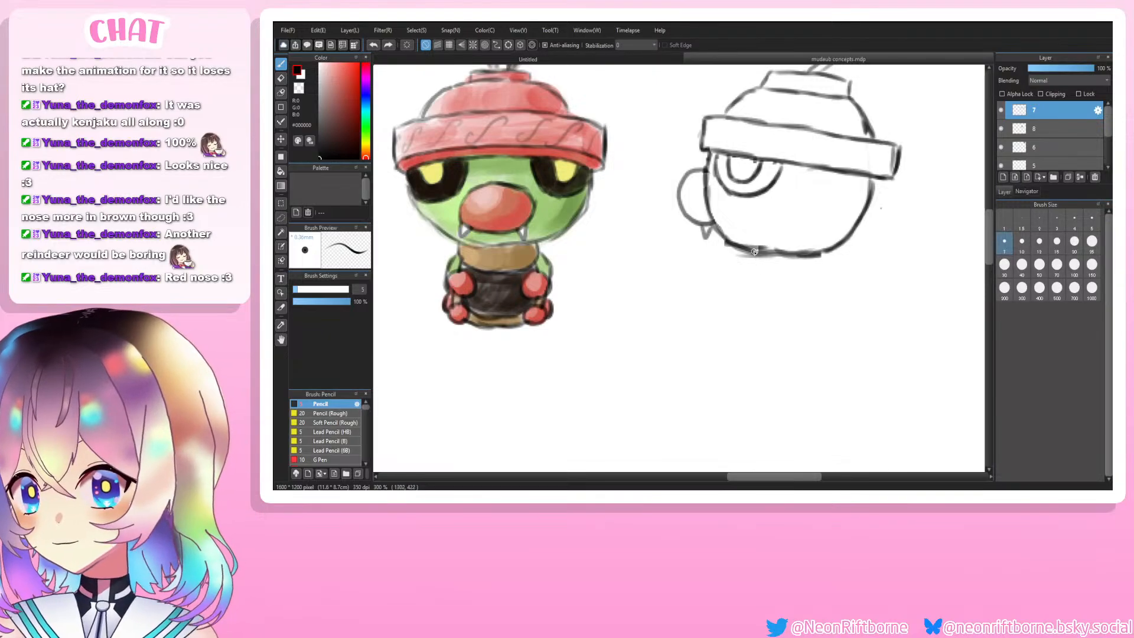
{"action": "mouse_move", "coordinate": [747, 250]}
{"action": "left_mouse_down"}
{"action": "mouse_move", "coordinate": [780, 285]}
{"action": "mouse_move", "coordinate": [760, 278]}
{"action": "mouse_move", "coordinate": [813, 278]}
{"action": "mouse_move", "coordinate": [817, 260]}
{"action": "mouse_move", "coordinate": [754, 281]}
{"action": "mouse_move", "coordinate": [772, 318]}
{"action": "mouse_move", "coordinate": [759, 310]}
{"action": "mouse_move", "coordinate": [814, 318]}
{"action": "mouse_move", "coordinate": [803, 319]}
{"action": "mouse_move", "coordinate": [826, 310]}
{"action": "mouse_move", "coordinate": [819, 272]}
{"action": "left_mouse_up"}
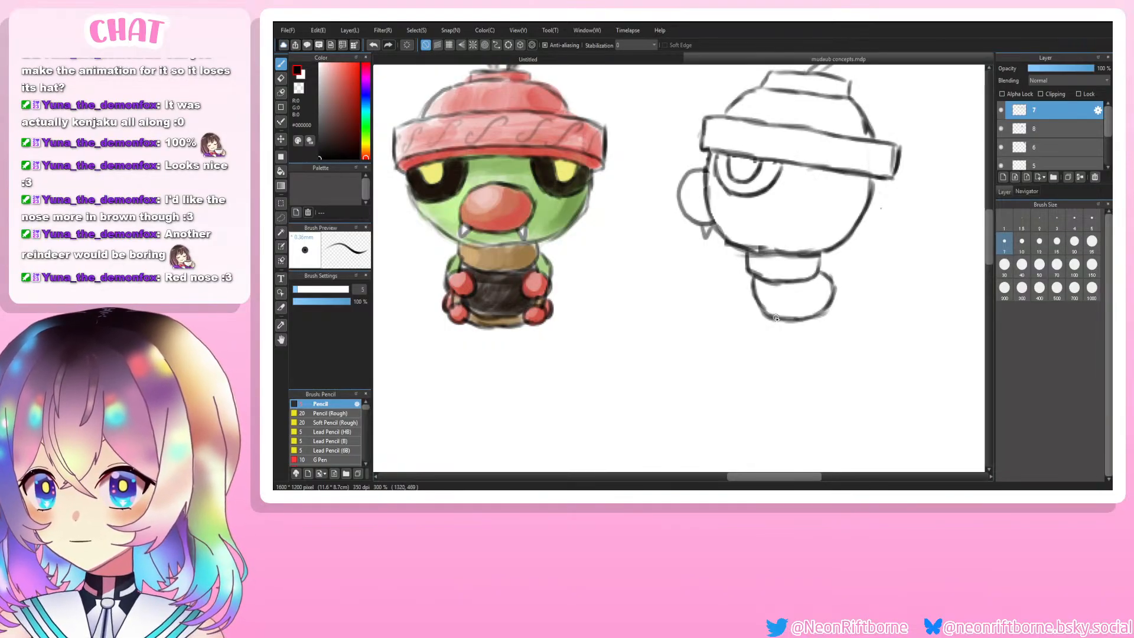
{"action": "mouse_move", "coordinate": [779, 322]}
{"action": "left_mouse_down"}
{"action": "mouse_move", "coordinate": [799, 338]}
{"action": "mouse_move", "coordinate": [844, 338]}
{"action": "mouse_move", "coordinate": [851, 295]}
{"action": "left_mouse_up"}
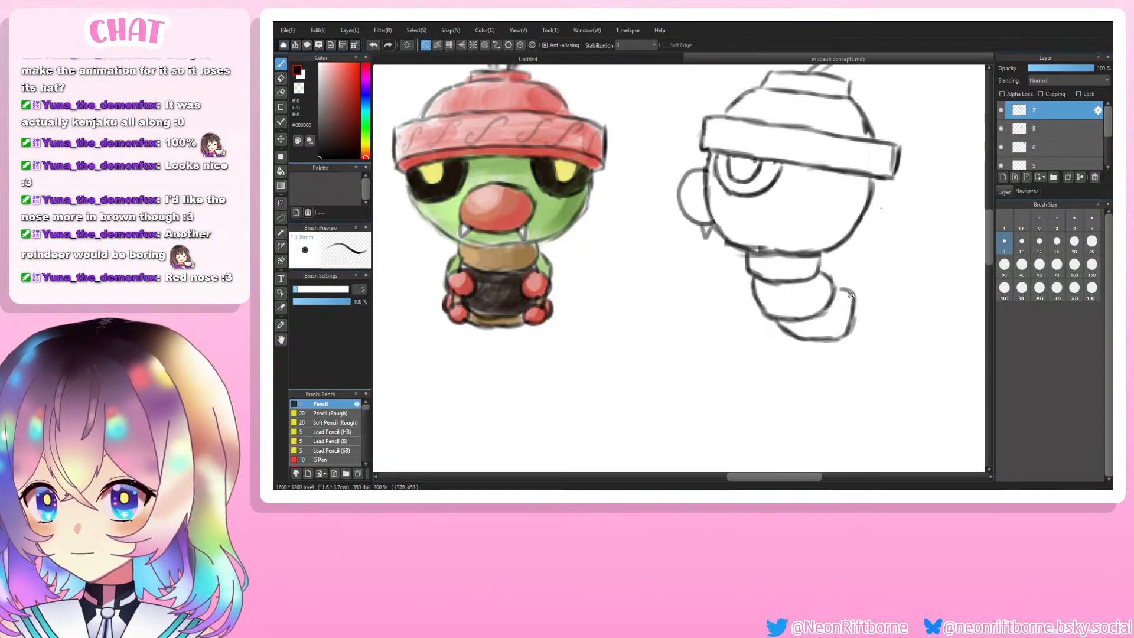
Step: Try a long rounded abdomen extending backward from the last body segment
{"action": "scroll", "coordinate": [850, 295], "scroll_direction": "down", "scroll_amount": 1}
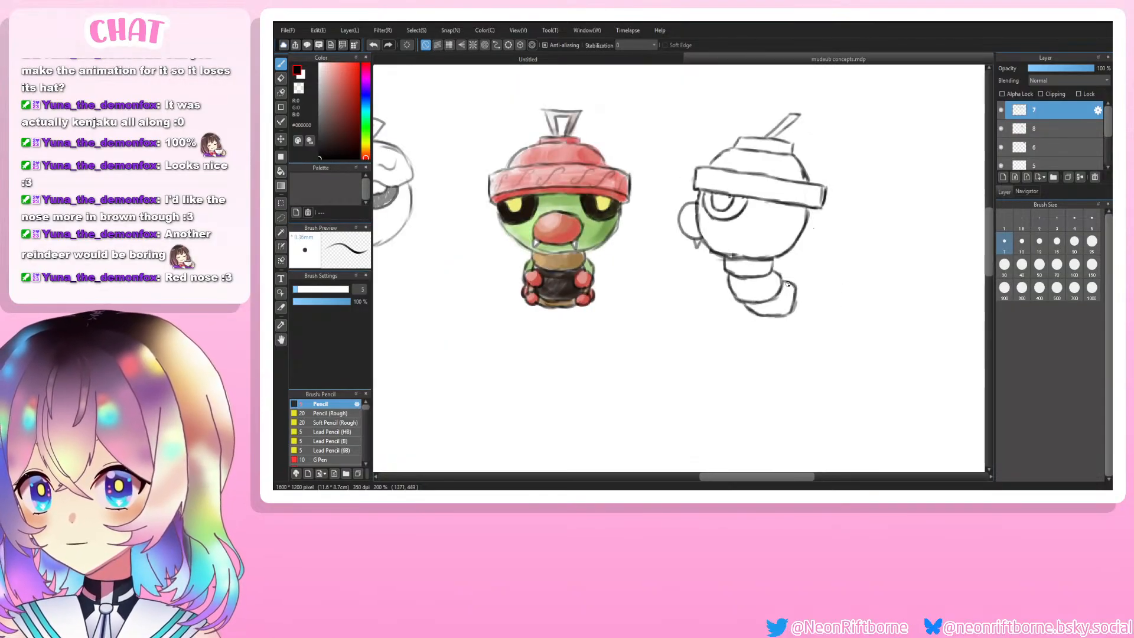
{"action": "left_click_drag", "start_coordinate": [787, 280], "coordinate": [806, 271]}
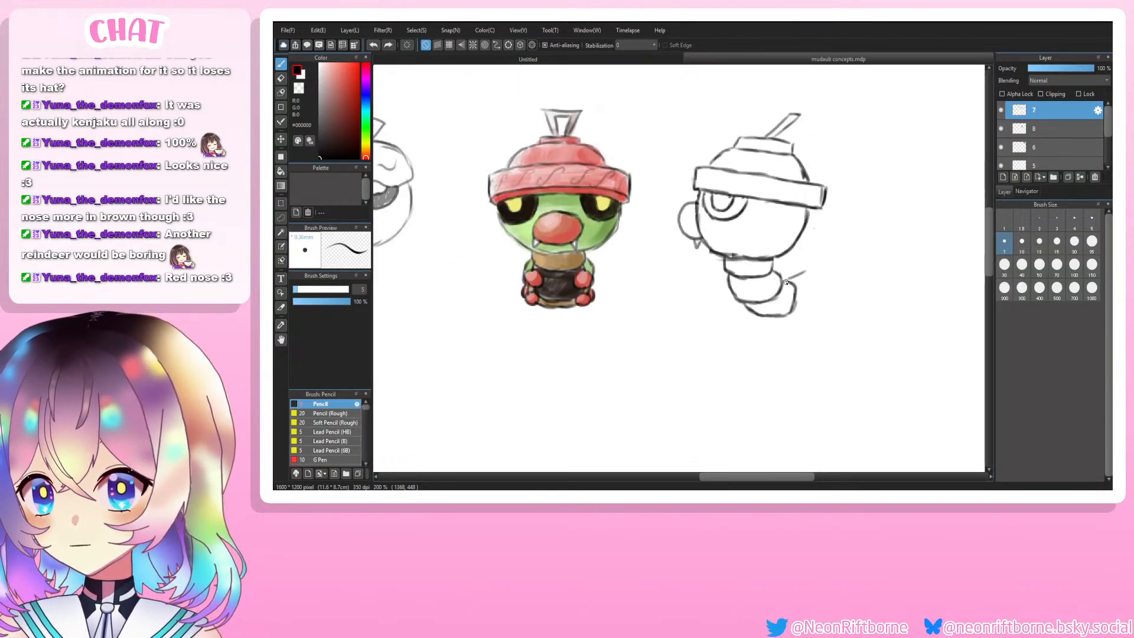
{"action": "key", "text": "ctrl+z"}
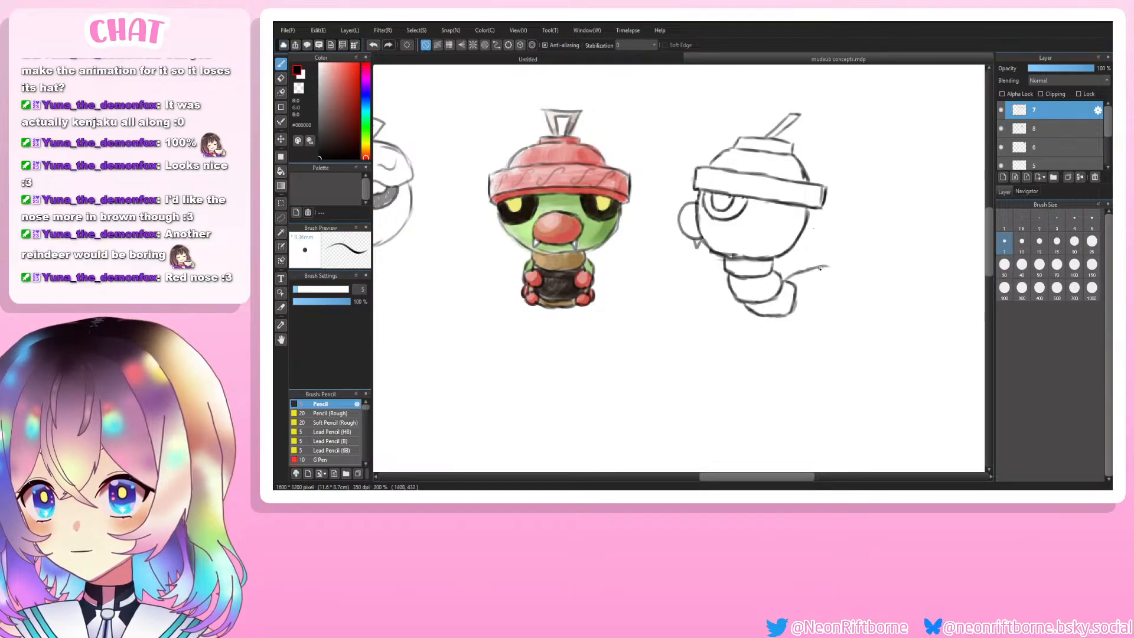
{"action": "mouse_move", "coordinate": [843, 269]}
{"action": "left_mouse_down"}
{"action": "mouse_move", "coordinate": [855, 296]}
{"action": "mouse_move", "coordinate": [853, 286]}
{"action": "mouse_move", "coordinate": [831, 315]}
{"action": "mouse_move", "coordinate": [850, 307]}
{"action": "mouse_move", "coordinate": [791, 317]}
{"action": "mouse_move", "coordinate": [821, 319]}
{"action": "left_mouse_up"}
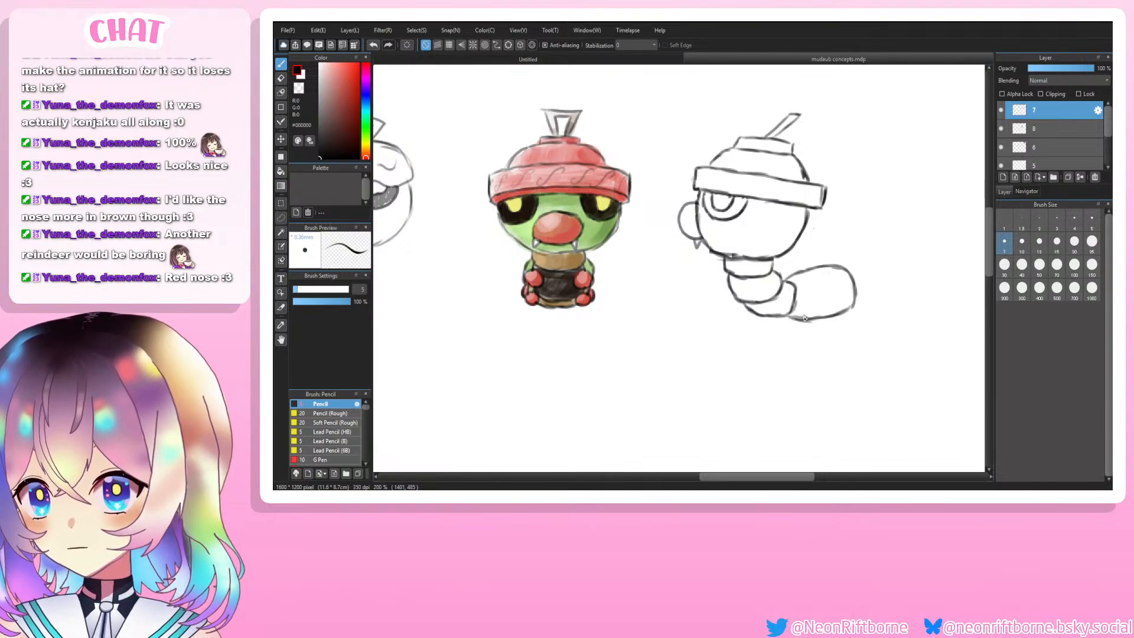
{"action": "key", "text": "ctrl+z"}
{"action": "key", "text": "ctrl+z"}
{"action": "key", "text": "ctrl+z"}
{"action": "key", "text": "ctrl+z"}
{"action": "key", "text": "ctrl+z"}
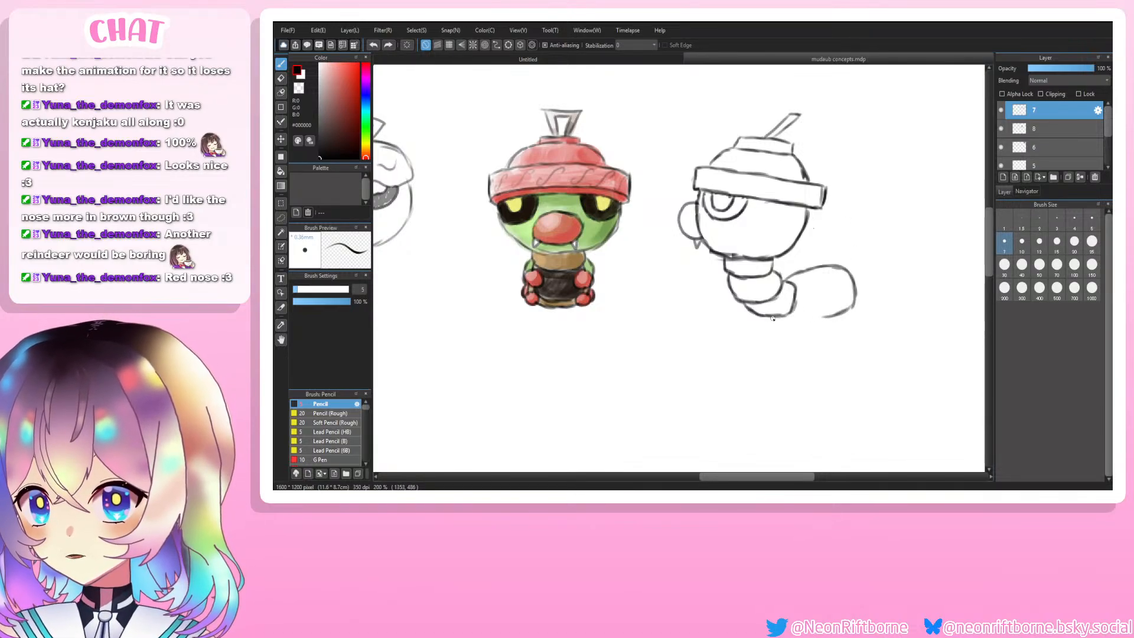
{"action": "key", "text": "ctrl+z"}
{"action": "key", "text": "ctrl+z"}
{"action": "key", "text": "ctrl+z"}
{"action": "key", "text": "ctrl+z"}
{"action": "key", "text": "ctrl+z"}
{"action": "key", "text": "ctrl+z"}
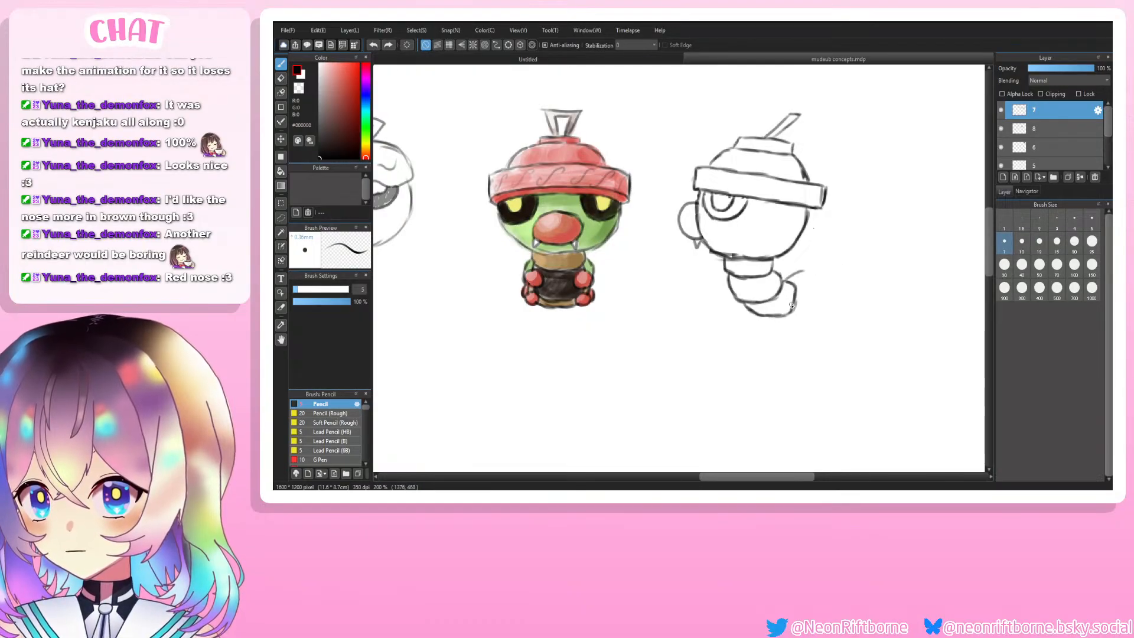
Step: Try a shorter rounded abdomen tilting upward behind the last body segment
{"action": "mouse_move", "coordinate": [777, 318]}
{"action": "left_mouse_down"}
{"action": "mouse_move", "coordinate": [843, 290]}
{"action": "mouse_move", "coordinate": [839, 302]}
{"action": "mouse_move", "coordinate": [846, 275]}
{"action": "mouse_move", "coordinate": [842, 290]}
{"action": "mouse_move", "coordinate": [826, 256]}
{"action": "mouse_move", "coordinate": [835, 258]}
{"action": "mouse_move", "coordinate": [792, 269]}
{"action": "left_mouse_up"}
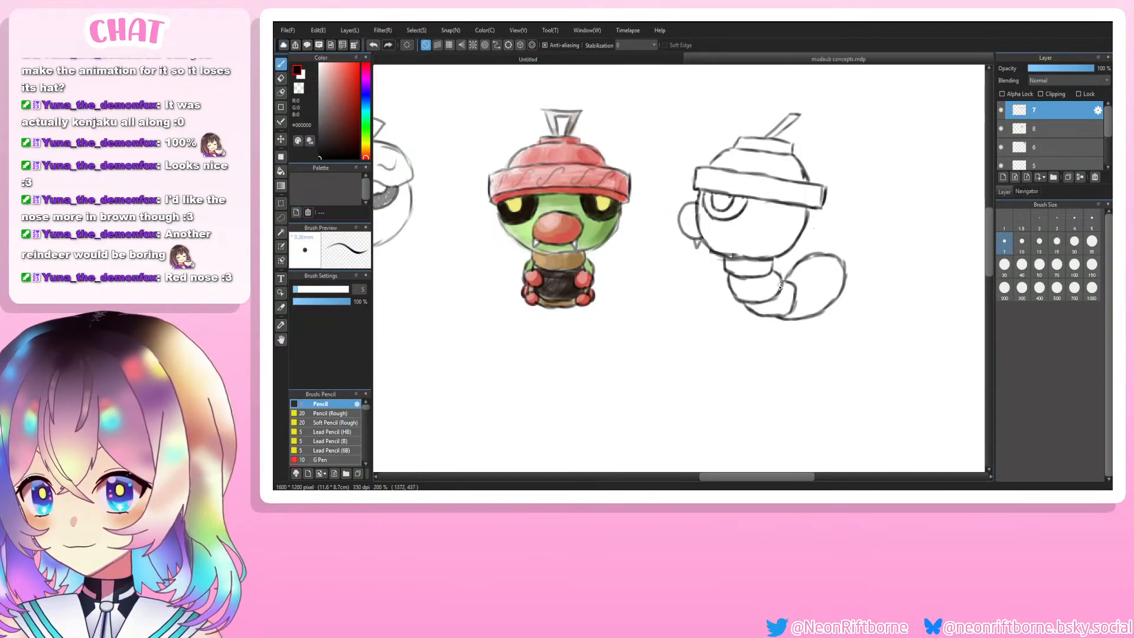
{"action": "key", "text": "ctrl+z"}
{"action": "key", "text": "ctrl+z"}
{"action": "key", "text": "ctrl+z"}
{"action": "key", "text": "ctrl+z"}
{"action": "key", "text": "ctrl+z"}
{"action": "key", "text": "ctrl+z"}
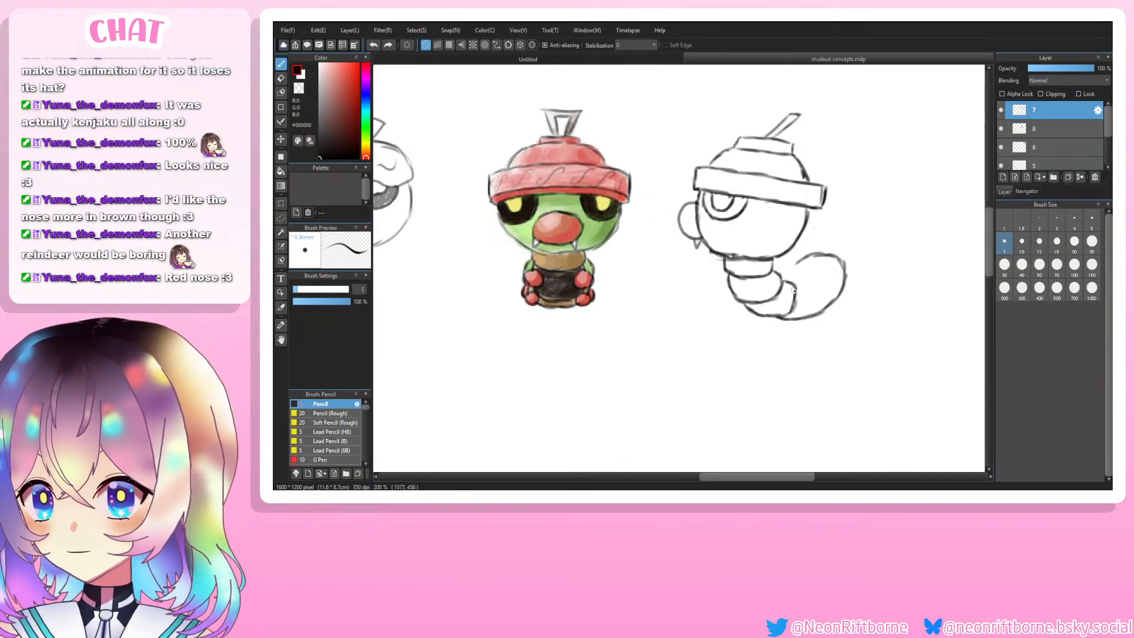
{"action": "key", "text": "ctrl+z"}
{"action": "key", "text": "ctrl+z"}
{"action": "key", "text": "ctrl+z"}
{"action": "key", "text": "ctrl+z"}
{"action": "key", "text": "ctrl+z"}
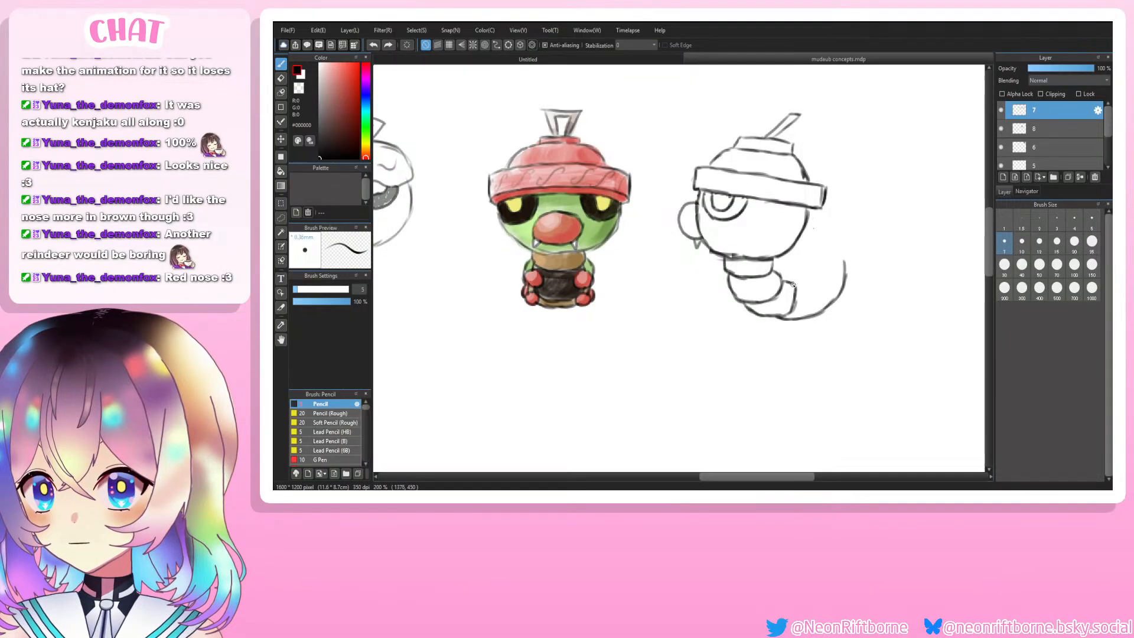
{"action": "key", "text": "ctrl+z"}
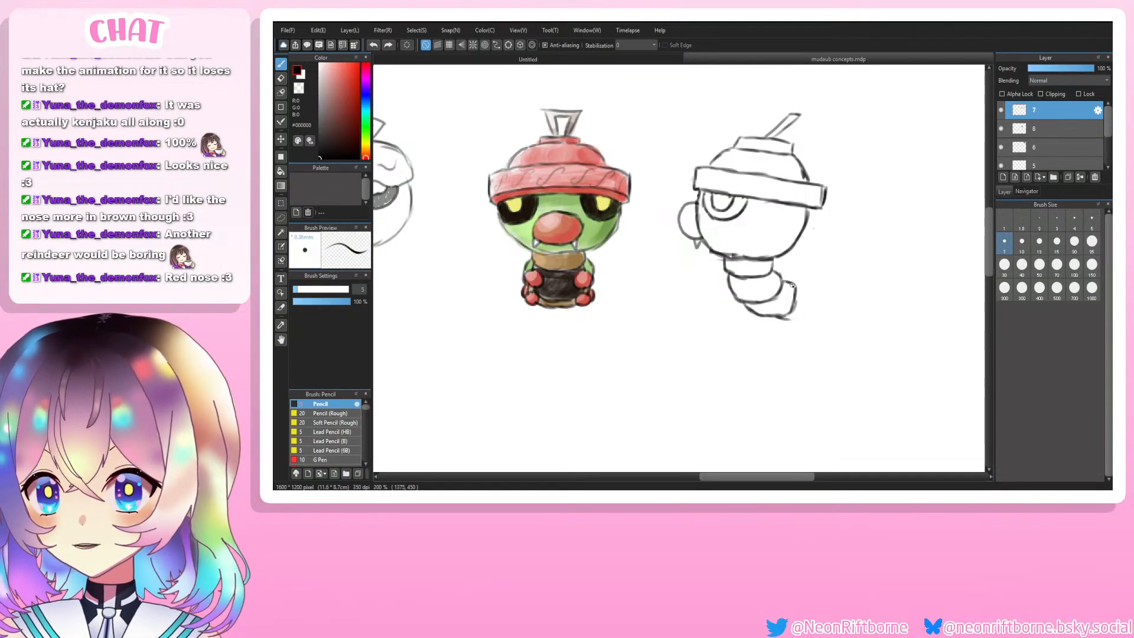
Step: Sketch a longer, nearly horizontal rounded abdomen behind the last body segment in place of the shorter trial outline
{"action": "mouse_move", "coordinate": [812, 280]}
{"action": "left_mouse_down"}
{"action": "mouse_move", "coordinate": [796, 284]}
{"action": "mouse_move", "coordinate": [842, 304]}
{"action": "left_mouse_up"}
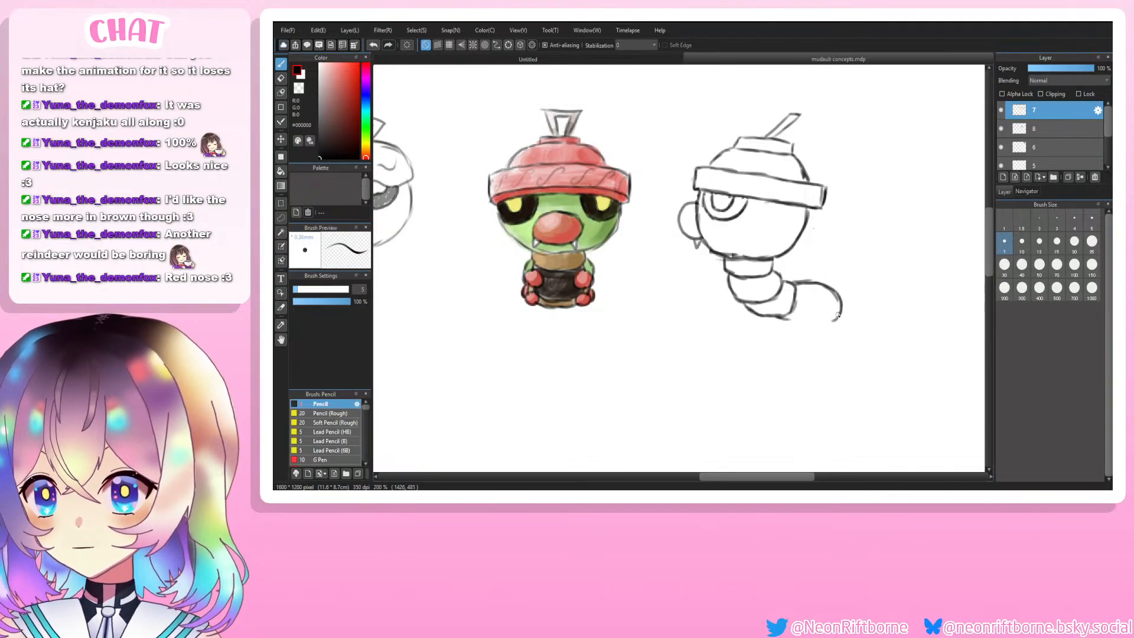
{"action": "key", "text": "ctrl+z"}
{"action": "key", "text": "ctrl+z"}
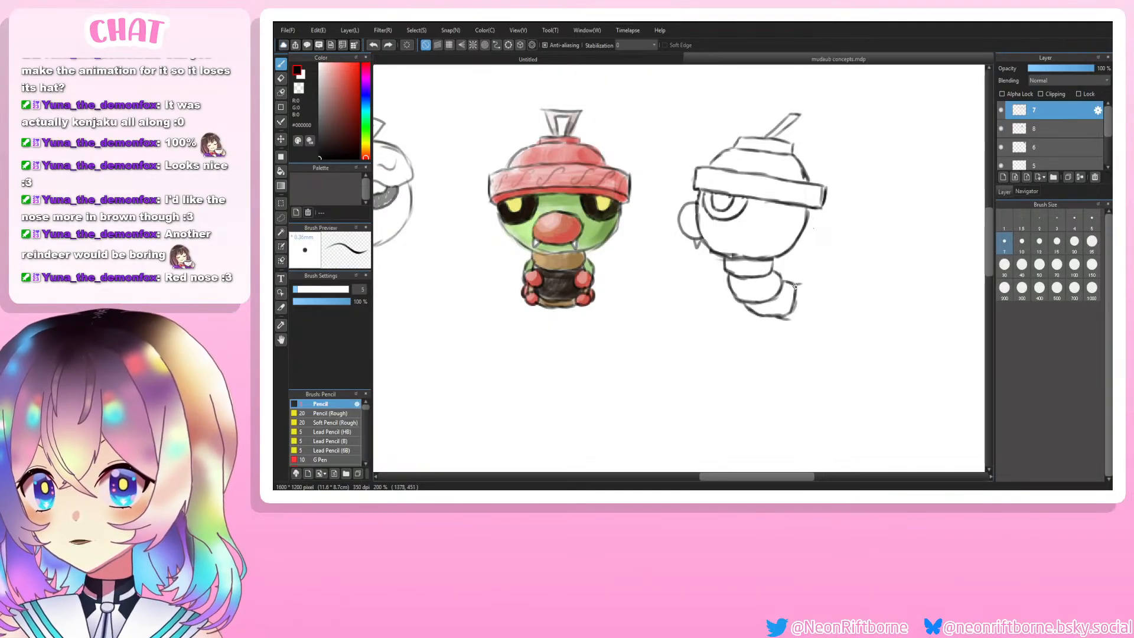
{"action": "mouse_move", "coordinate": [805, 280]}
{"action": "left_mouse_down"}
{"action": "mouse_move", "coordinate": [825, 277]}
{"action": "mouse_move", "coordinate": [853, 294]}
{"action": "mouse_move", "coordinate": [818, 324]}
{"action": "mouse_move", "coordinate": [792, 324]}
{"action": "mouse_move", "coordinate": [807, 323]}
{"action": "left_mouse_up"}
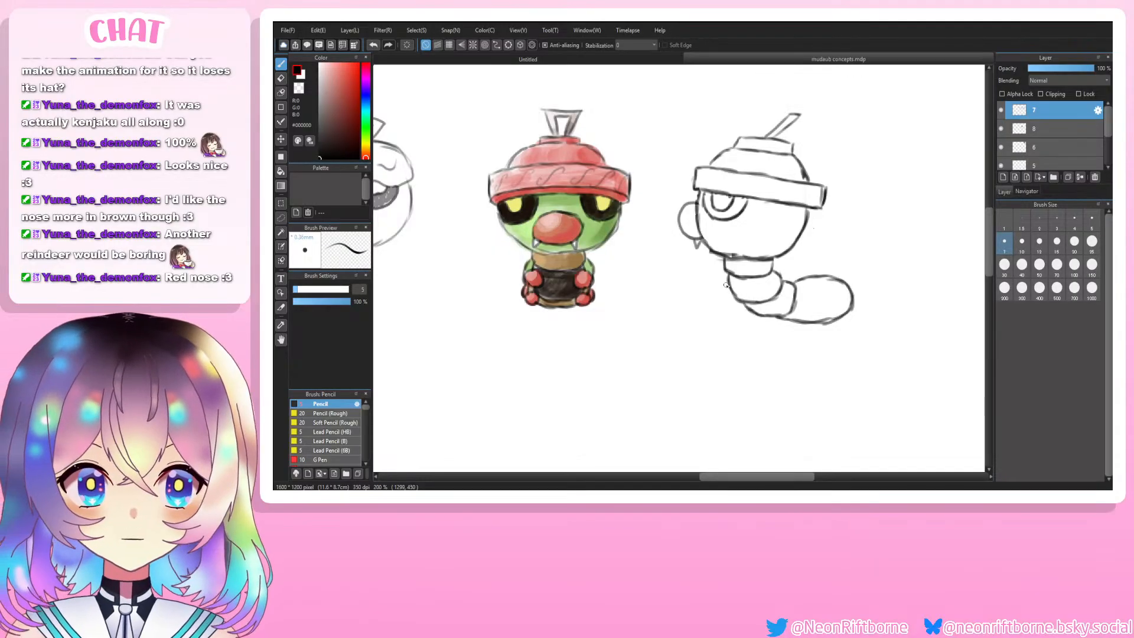
Step: Clear the front line of the upper body segment and draw a small round foot there
{"action": "scroll", "coordinate": [726, 286], "scroll_direction": "up", "scroll_amount": 1}
{"action": "key", "text": "e"}
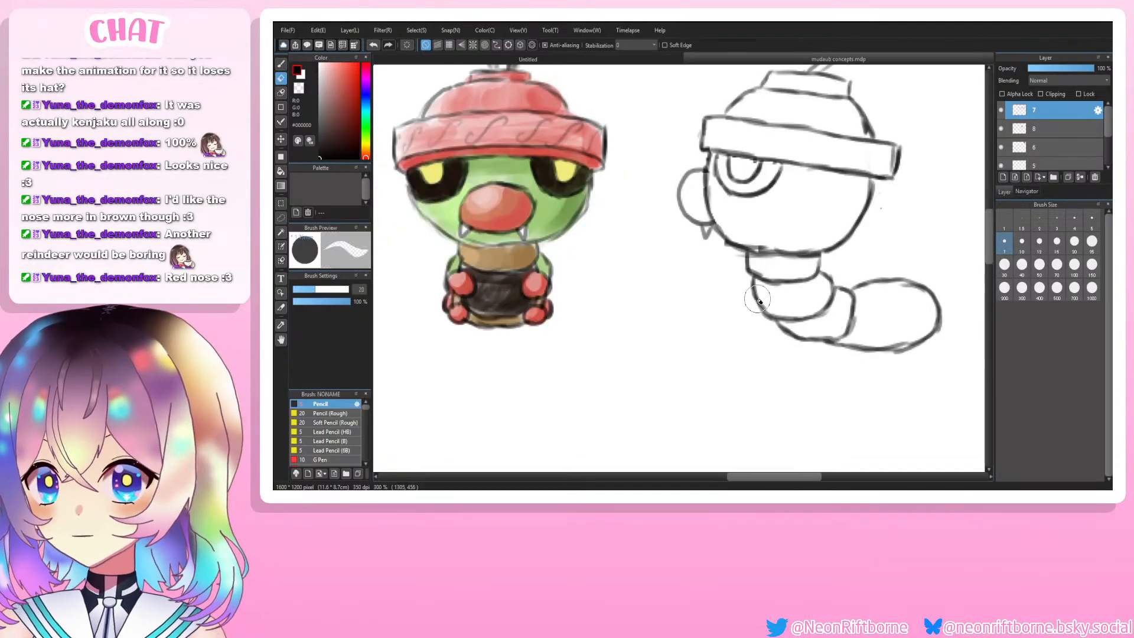
{"action": "mouse_move", "coordinate": [759, 306]}
{"action": "left_mouse_down"}
{"action": "mouse_move", "coordinate": [770, 315]}
{"action": "mouse_move", "coordinate": [746, 301]}
{"action": "mouse_move", "coordinate": [752, 290]}
{"action": "left_mouse_up"}
{"action": "key", "text": "b"}
{"action": "key", "text": "ctrl+z"}
{"action": "key", "text": "e"}
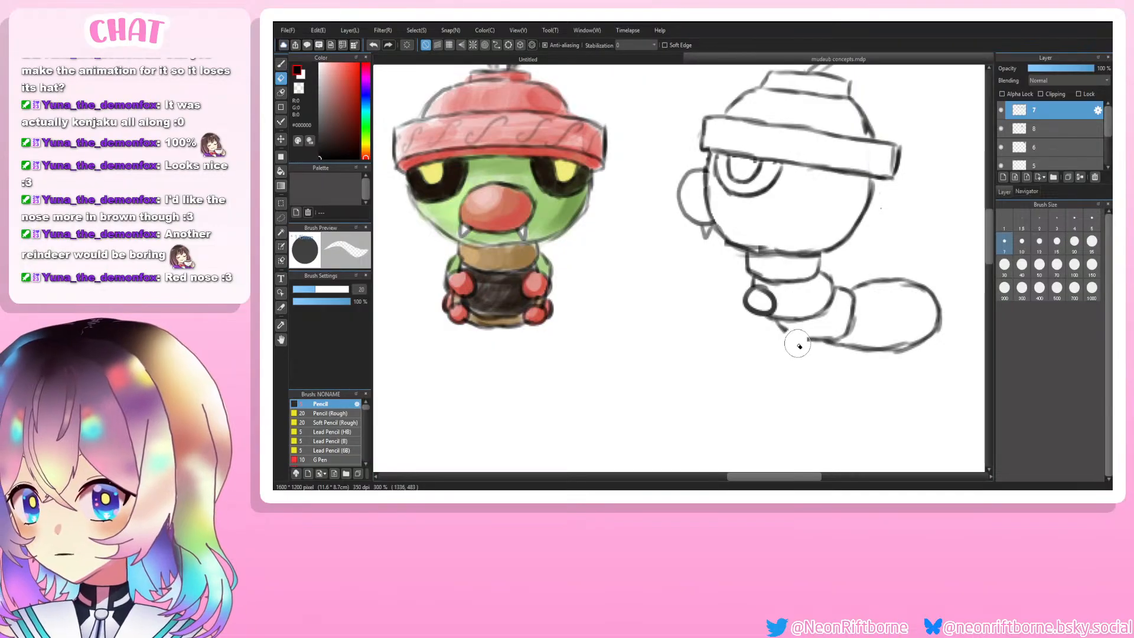
Step: Clear gaps in the lower body outline and draw two small round feet under the rear segments
{"action": "scroll", "coordinate": [744, 358], "scroll_direction": "down", "scroll_amount": 3}
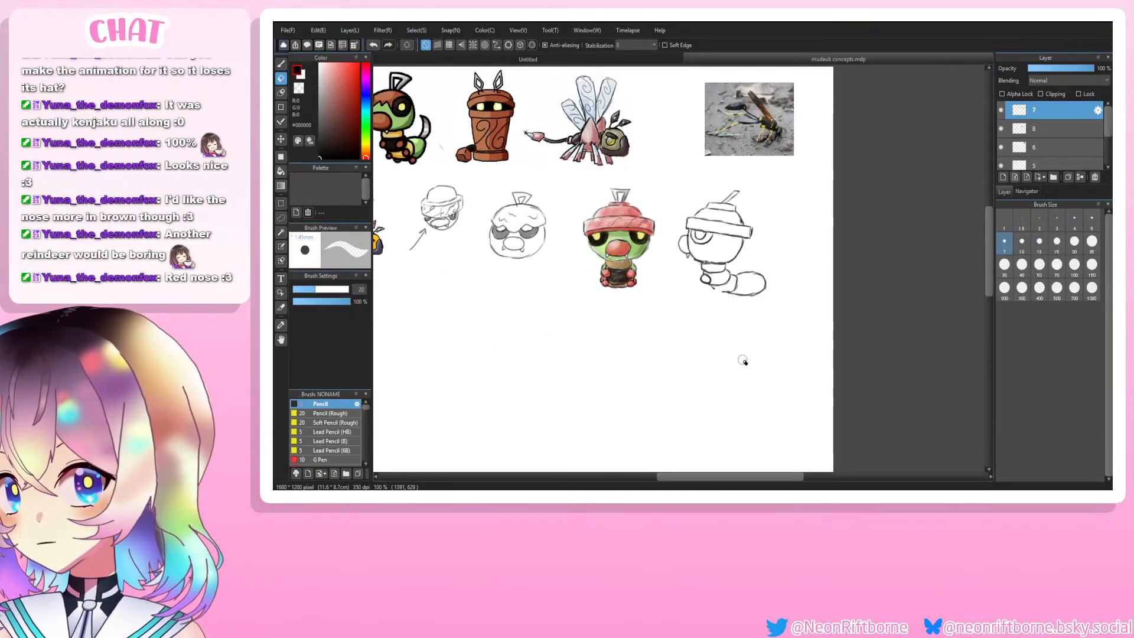
{"action": "key", "text": "b"}
{"action": "scroll", "coordinate": [816, 334], "scroll_direction": "up", "scroll_amount": 3}
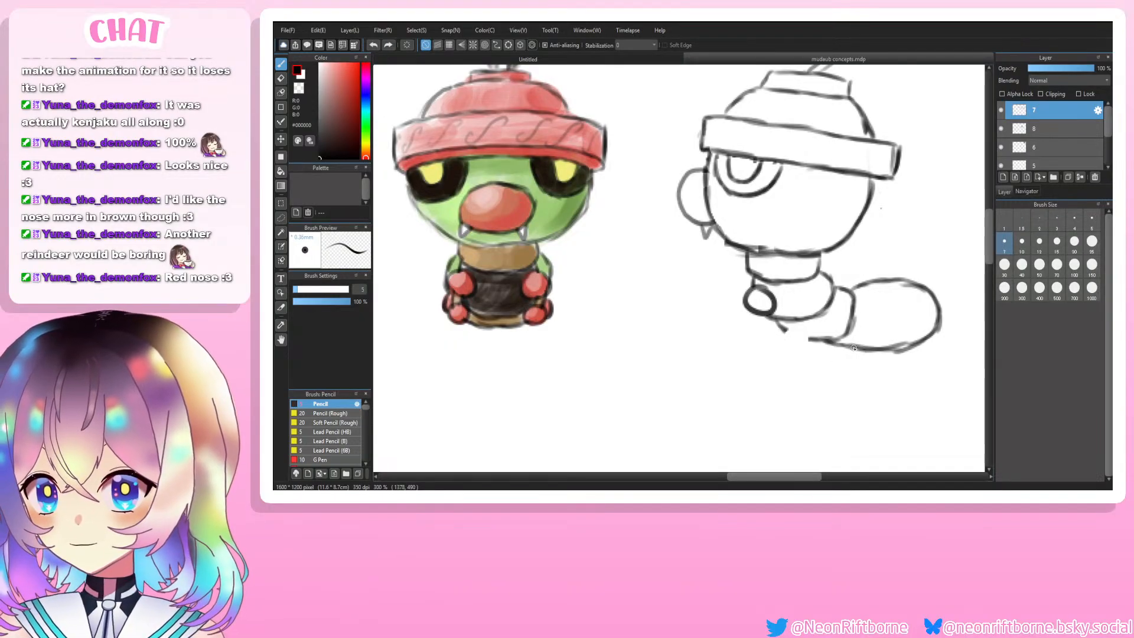
{"action": "left_click_drag", "start_coordinate": [802, 326], "coordinate": [787, 327]}
{"action": "key", "text": "e"}
{"action": "mouse_move", "coordinate": [862, 349]}
{"action": "left_mouse_down"}
{"action": "mouse_move", "coordinate": [852, 349]}
{"action": "mouse_move", "coordinate": [870, 346]}
{"action": "mouse_move", "coordinate": [854, 334]}
{"action": "mouse_move", "coordinate": [775, 337]}
{"action": "left_mouse_up"}
{"action": "key", "text": "b"}
{"action": "key", "text": "ctrl+z"}
{"action": "scroll", "coordinate": [767, 369], "scroll_direction": "down", "scroll_amount": 4}
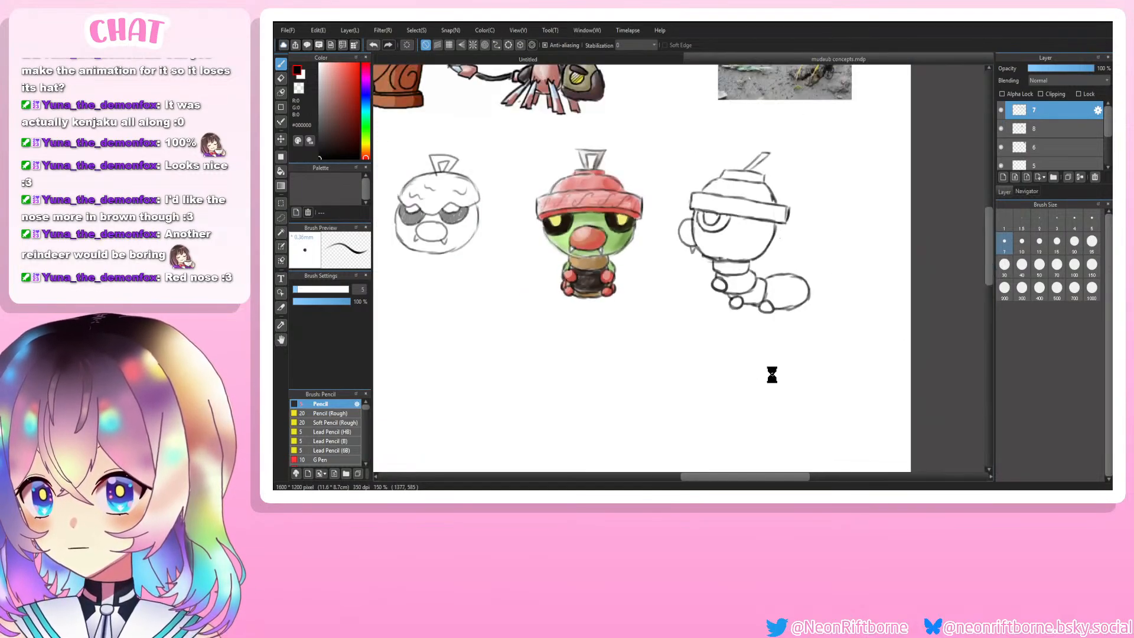
Step: Draw a curved, pointed stinger rising from the back end of the abdomen
{"action": "scroll", "coordinate": [869, 272], "scroll_direction": "up", "scroll_amount": 3}
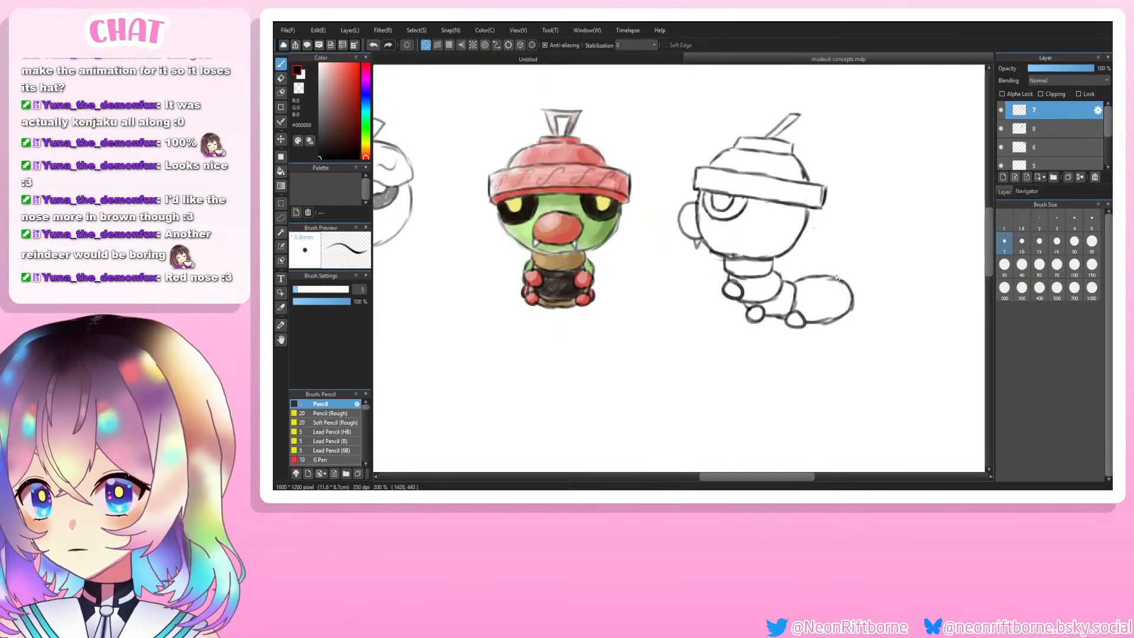
{"action": "mouse_move", "coordinate": [845, 266]}
{"action": "left_mouse_down"}
{"action": "mouse_move", "coordinate": [839, 234]}
{"action": "mouse_move", "coordinate": [848, 276]}
{"action": "mouse_move", "coordinate": [850, 239]}
{"action": "mouse_move", "coordinate": [868, 256]}
{"action": "mouse_move", "coordinate": [837, 286]}
{"action": "left_mouse_up"}
{"action": "key", "text": "ctrl+z"}
{"action": "key", "text": "ctrl+z"}
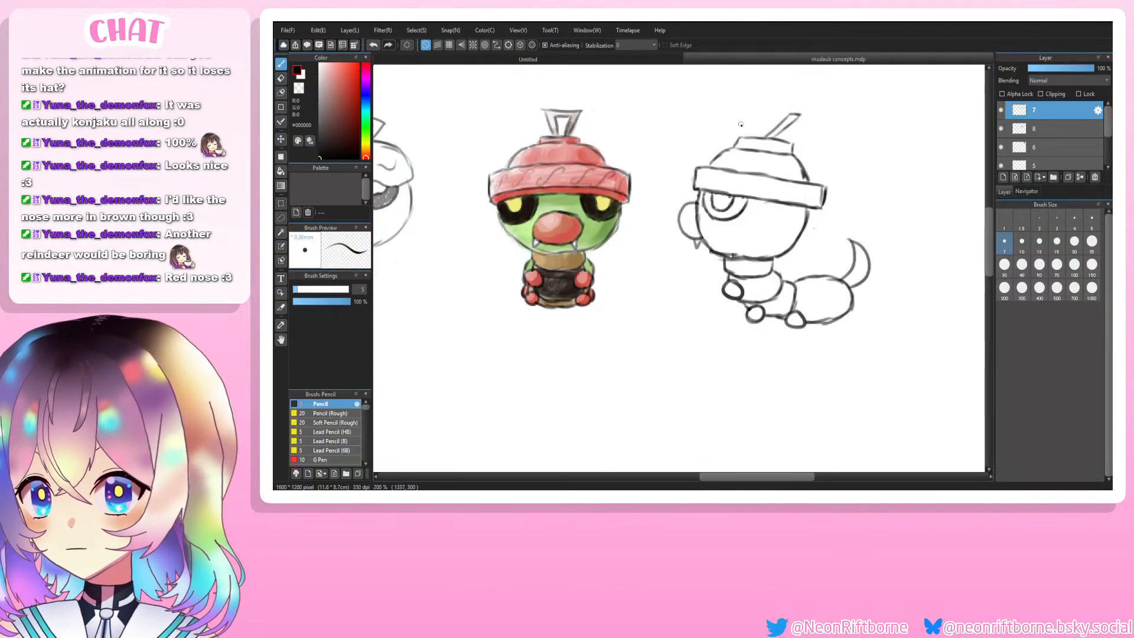
{"action": "key", "text": "ctrl+minus"}
{"action": "key", "text": "ctrl+minus"}
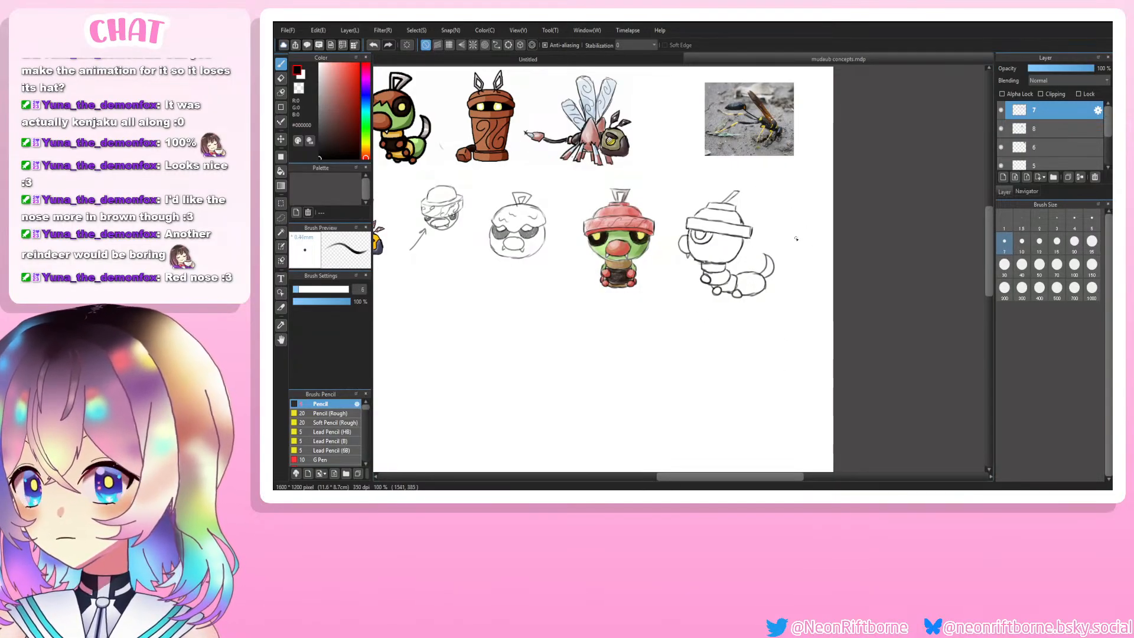
Step: Sketch a row of S-shaped swirl marks along the side-view hat's brim, matching the colored concept
{"action": "key", "text": "ctrl+plus"}
{"action": "key", "text": "ctrl+plus"}
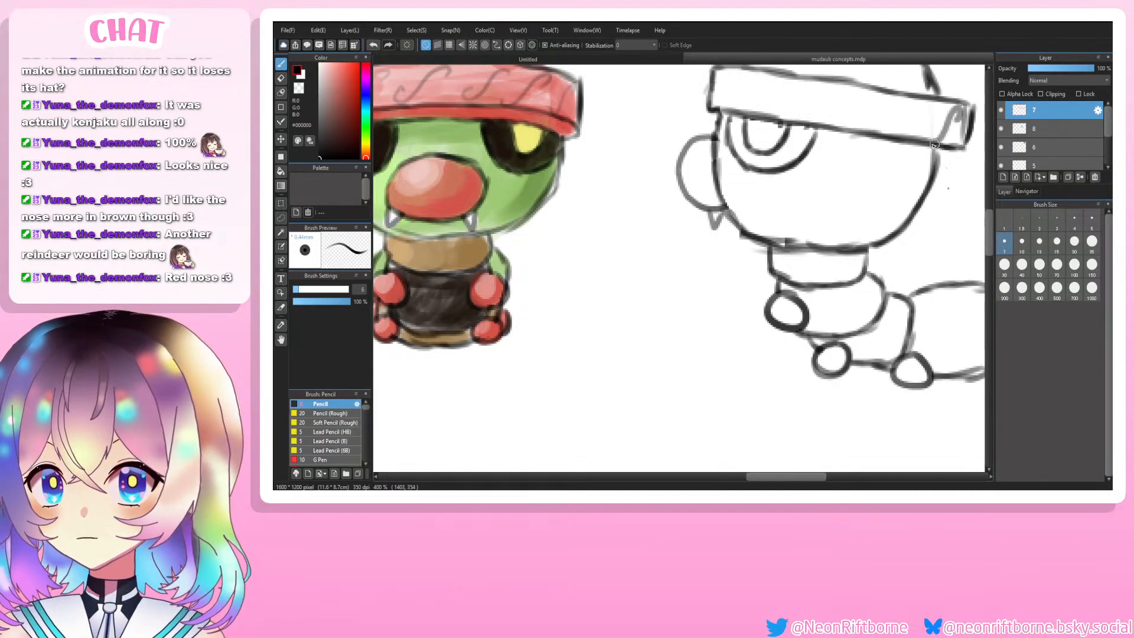
{"action": "key", "text": "ctrl+z"}
{"action": "mouse_move", "coordinate": [958, 111]}
{"action": "left_mouse_down"}
{"action": "mouse_move", "coordinate": [939, 137]}
{"action": "mouse_move", "coordinate": [871, 106]}
{"action": "mouse_move", "coordinate": [883, 101]}
{"action": "mouse_move", "coordinate": [831, 116]}
{"action": "mouse_move", "coordinate": [882, 105]}
{"action": "mouse_move", "coordinate": [845, 109]}
{"action": "left_mouse_up"}
{"action": "key", "text": "ctrl+z"}
{"action": "key", "text": "ctrl+z"}
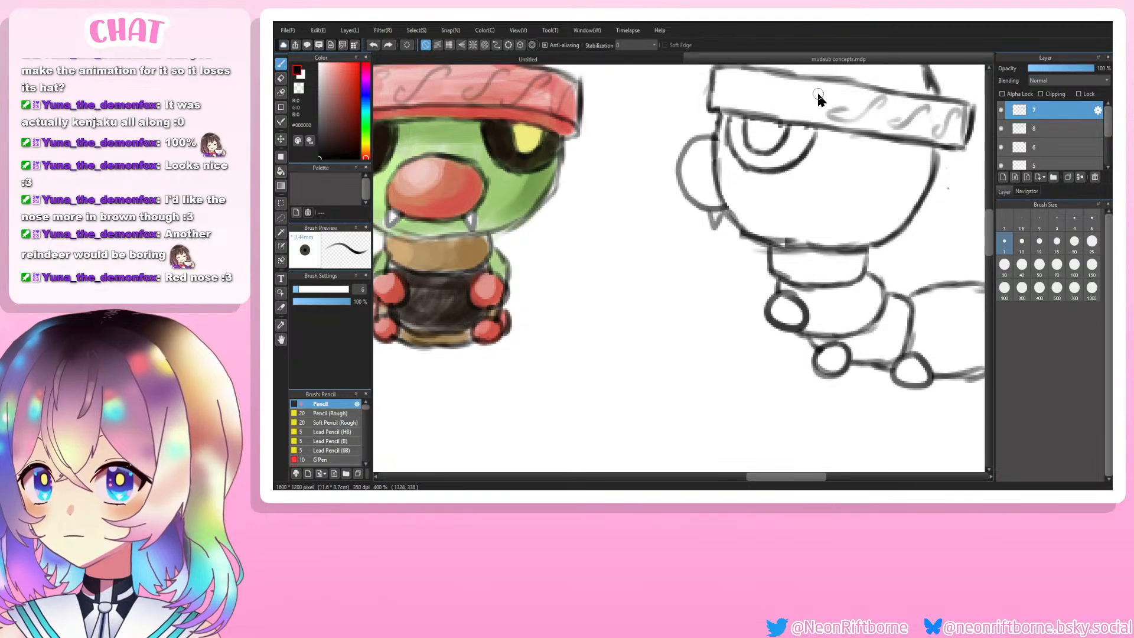
{"action": "left_click_drag", "start_coordinate": [823, 89], "coordinate": [739, 98]}
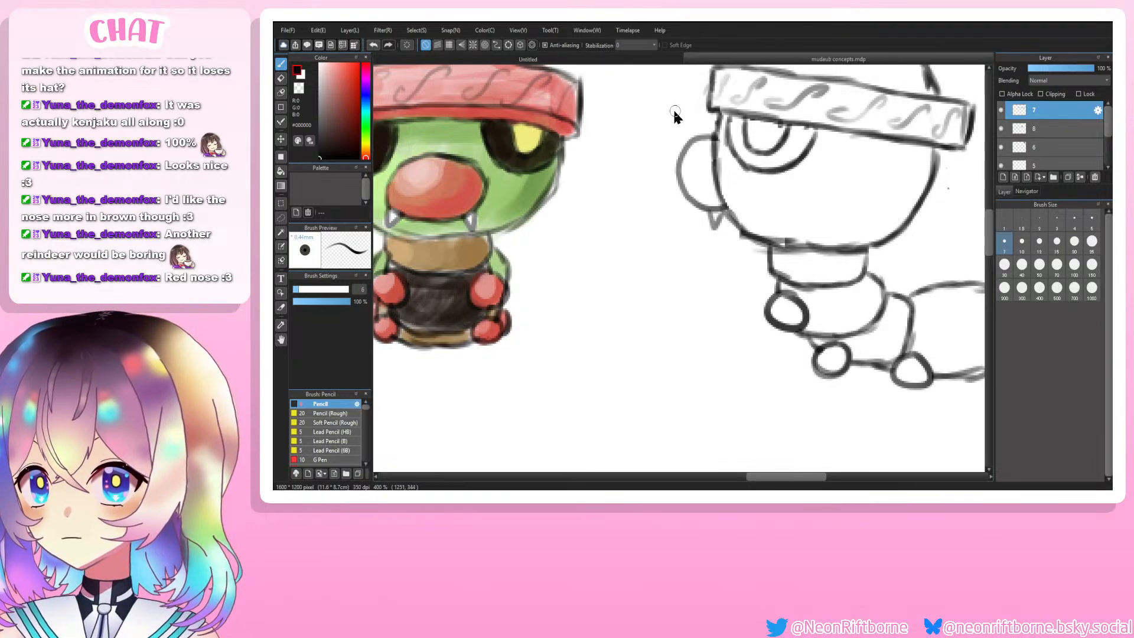
{"action": "scroll", "coordinate": [674, 112], "scroll_direction": "down", "scroll_amount": 4}
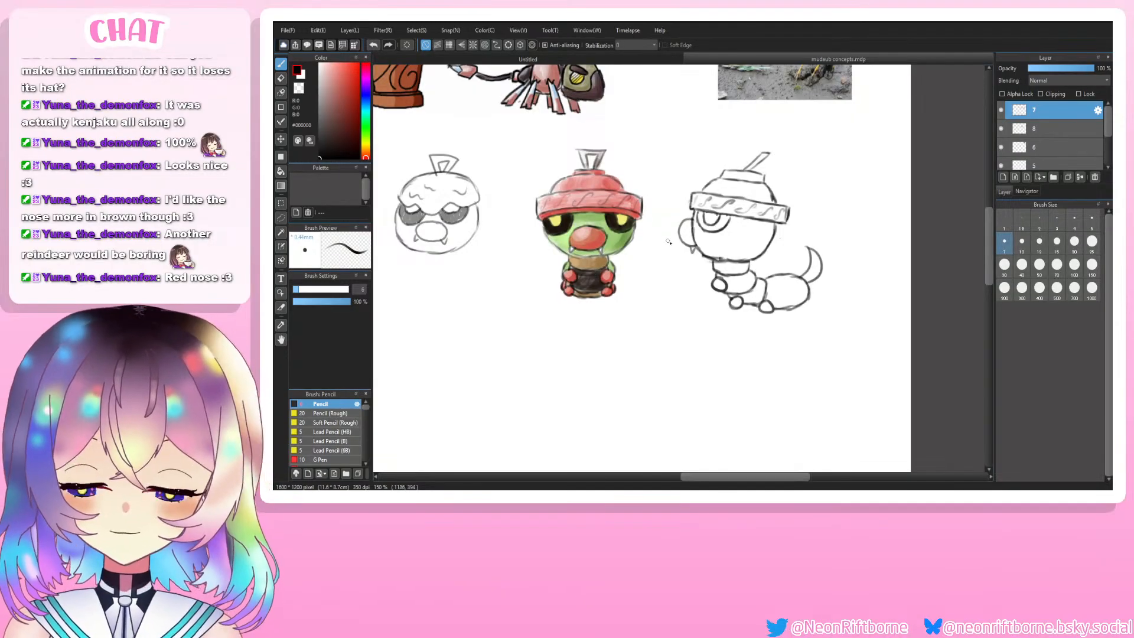
Step: Sample a muted green from the colored concept's face and set the pencil brush size to 25
{"action": "left_click_drag", "start_coordinate": [739, 476], "coordinate": [732, 475]}
{"action": "key", "text": "i"}
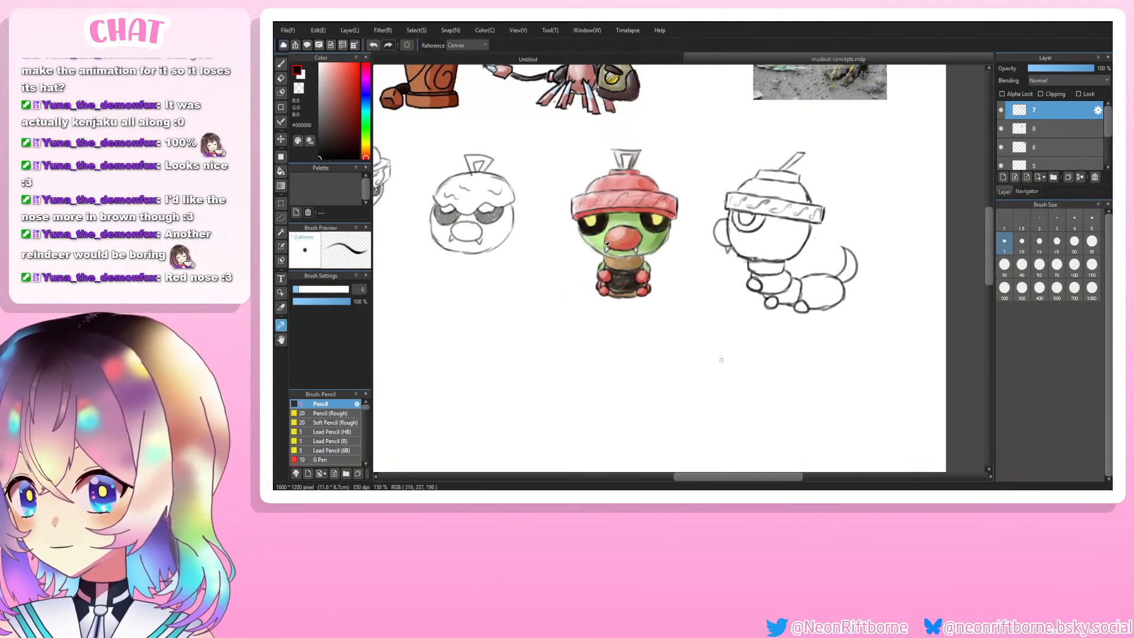
{"action": "left_click", "coordinate": [637, 225]}
{"action": "key", "text": "ctrl+plus"}
{"action": "key", "text": "b"}
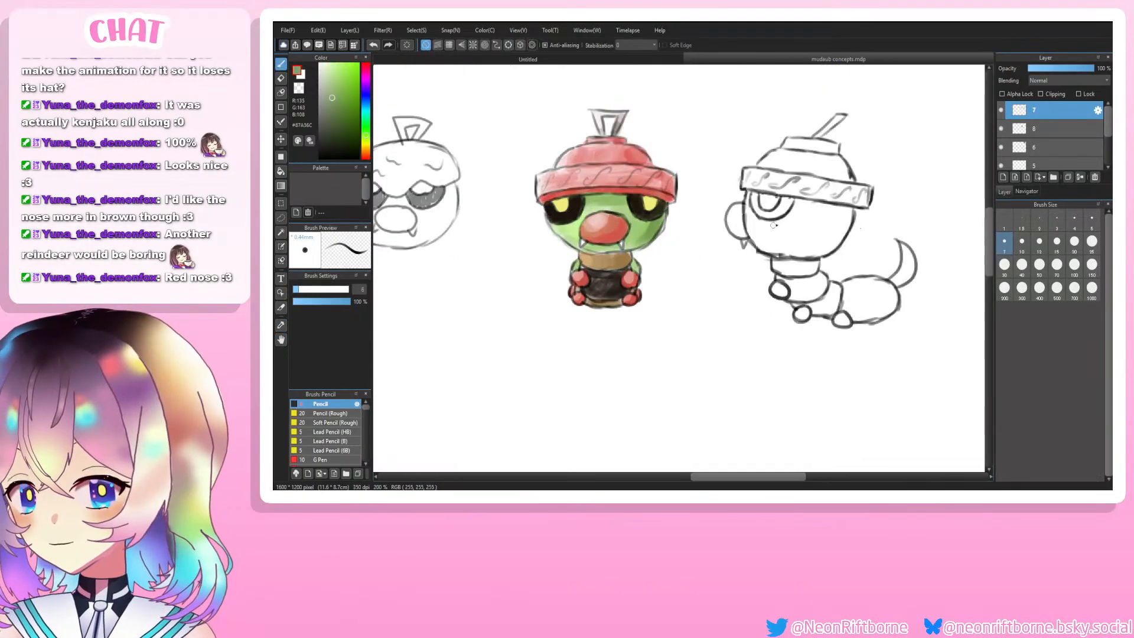
{"action": "left_click", "coordinate": [1074, 265]}
{"action": "left_click", "coordinate": [1092, 242]}
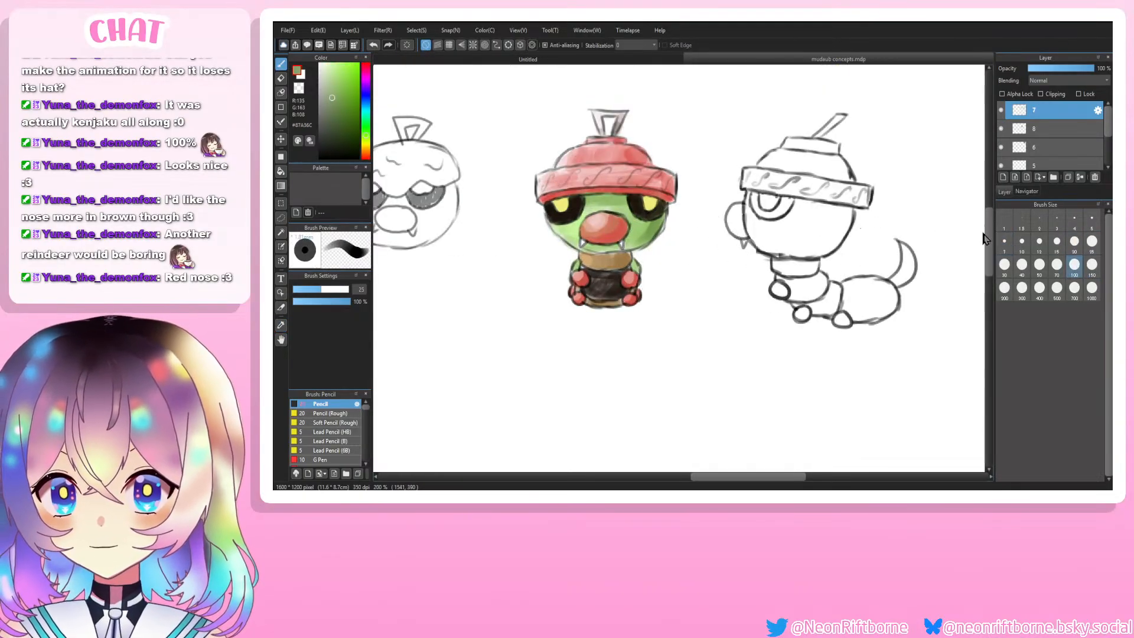
Step: Try shading the side-view head in green on layer 7, and undo all the green strokes
{"action": "mouse_move", "coordinate": [844, 220]}
{"action": "left_mouse_down"}
{"action": "mouse_move", "coordinate": [815, 236]}
{"action": "mouse_move", "coordinate": [836, 206]}
{"action": "mouse_move", "coordinate": [813, 241]}
{"action": "mouse_move", "coordinate": [810, 208]}
{"action": "mouse_move", "coordinate": [788, 232]}
{"action": "left_mouse_up"}
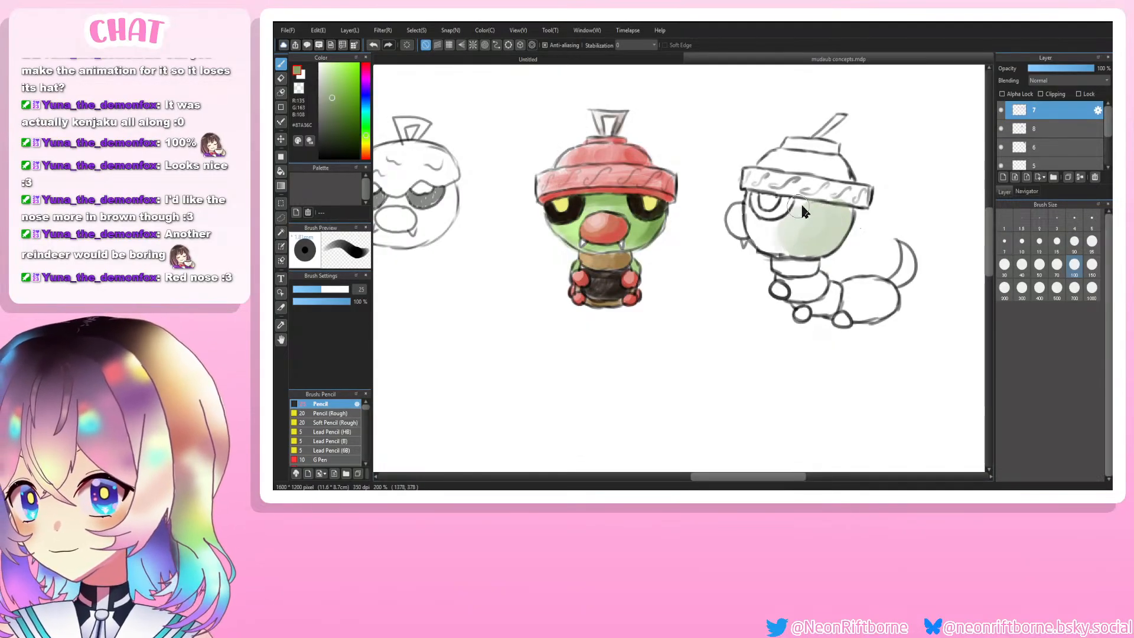
{"action": "left_click_drag", "start_coordinate": [756, 241], "coordinate": [747, 207]}
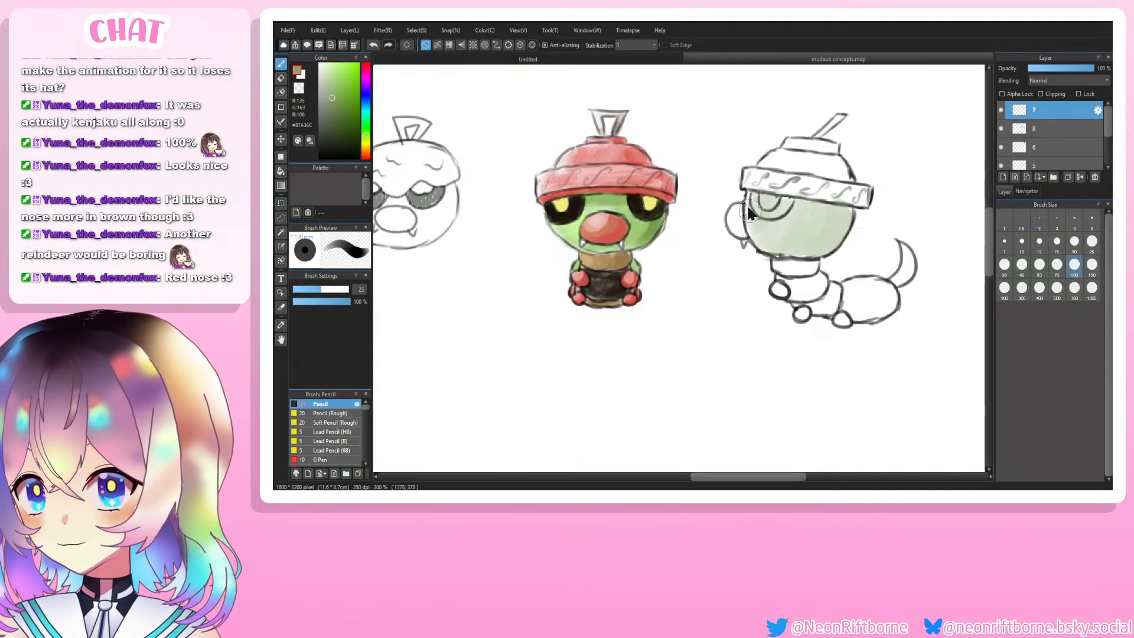
{"action": "mouse_move", "coordinate": [850, 213]}
{"action": "left_mouse_down"}
{"action": "mouse_move", "coordinate": [815, 225]}
{"action": "mouse_move", "coordinate": [836, 233]}
{"action": "mouse_move", "coordinate": [824, 218]}
{"action": "mouse_move", "coordinate": [811, 257]}
{"action": "mouse_move", "coordinate": [836, 212]}
{"action": "mouse_move", "coordinate": [796, 224]}
{"action": "mouse_move", "coordinate": [807, 246]}
{"action": "mouse_move", "coordinate": [830, 203]}
{"action": "mouse_move", "coordinate": [798, 247]}
{"action": "mouse_move", "coordinate": [777, 239]}
{"action": "mouse_move", "coordinate": [797, 198]}
{"action": "mouse_move", "coordinate": [787, 241]}
{"action": "mouse_move", "coordinate": [767, 250]}
{"action": "mouse_move", "coordinate": [765, 233]}
{"action": "mouse_move", "coordinate": [796, 213]}
{"action": "mouse_move", "coordinate": [771, 242]}
{"action": "mouse_move", "coordinate": [754, 196]}
{"action": "mouse_move", "coordinate": [802, 205]}
{"action": "mouse_move", "coordinate": [777, 207]}
{"action": "left_mouse_up"}
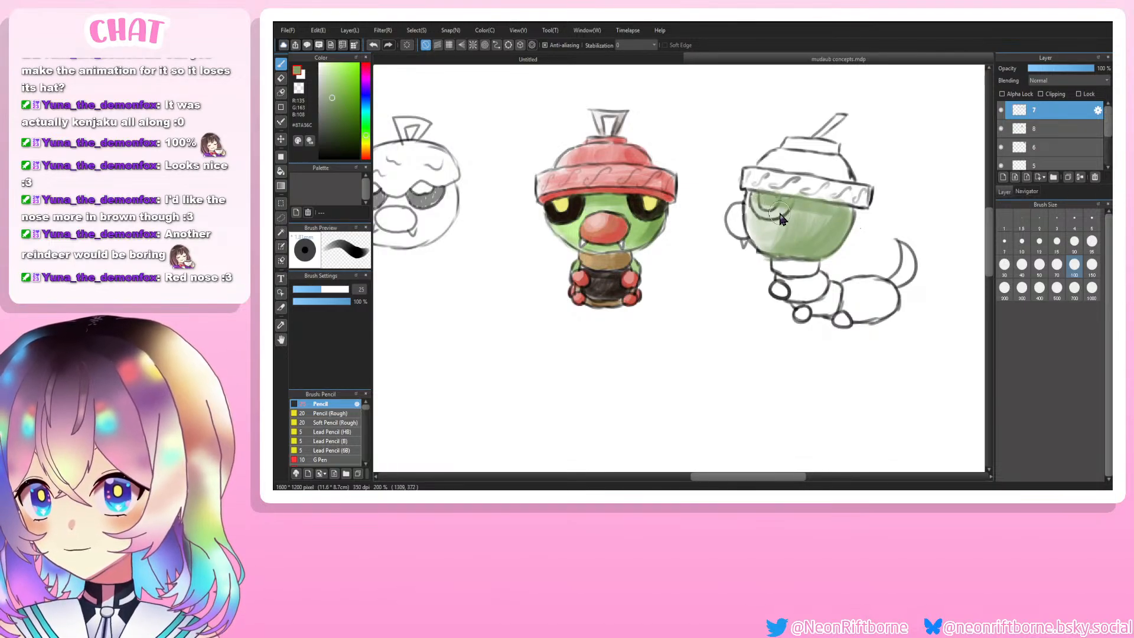
{"action": "key", "text": "ctrl+z"}
{"action": "key", "text": "ctrl+z"}
{"action": "key", "text": "ctrl+z"}
{"action": "key", "text": "ctrl+z"}
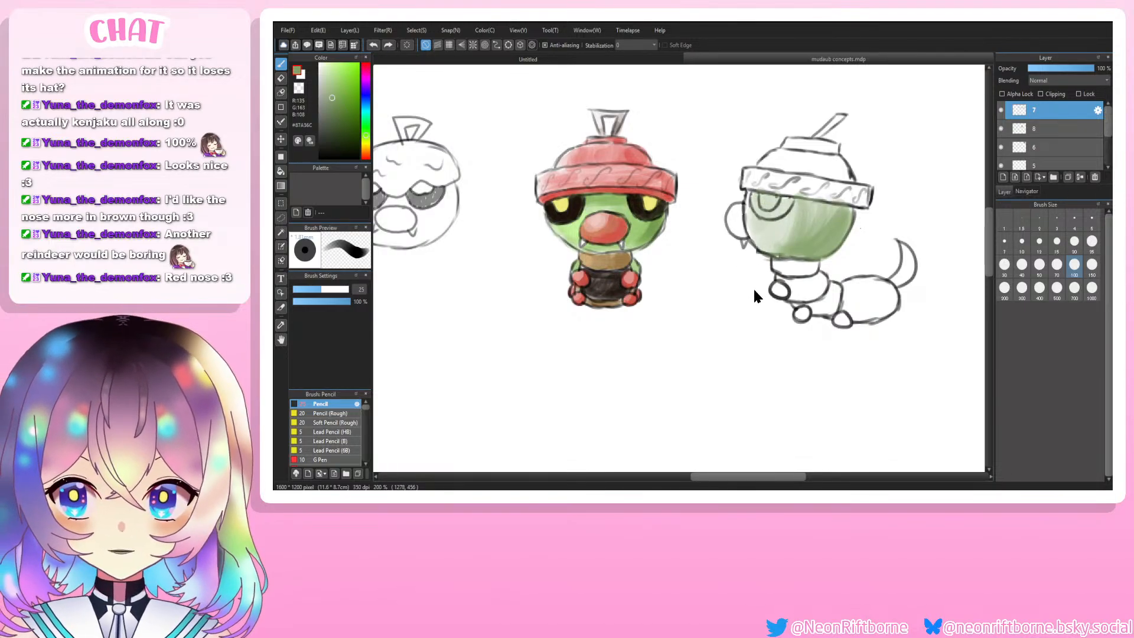
{"action": "key", "text": "ctrl+z"}
{"action": "key", "text": "ctrl+z"}
{"action": "key", "text": "ctrl+z"}
{"action": "key", "text": "ctrl+z"}
{"action": "key", "text": "ctrl+z"}
{"action": "key", "text": "ctrl+z"}
{"action": "key", "text": "ctrl+z"}
{"action": "key", "text": "ctrl+z"}
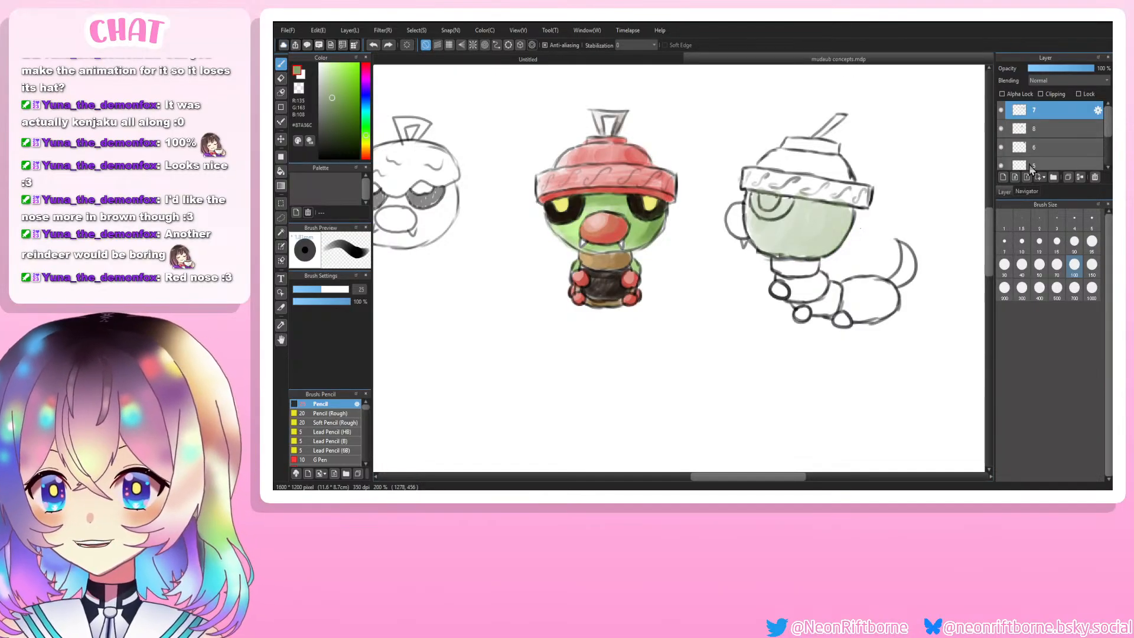
{"action": "key", "text": "ctrl+z"}
Step: Switch to layer 8 and paint a pale green base over the side-view head below the hat
{"action": "left_click", "coordinate": [1047, 134]}
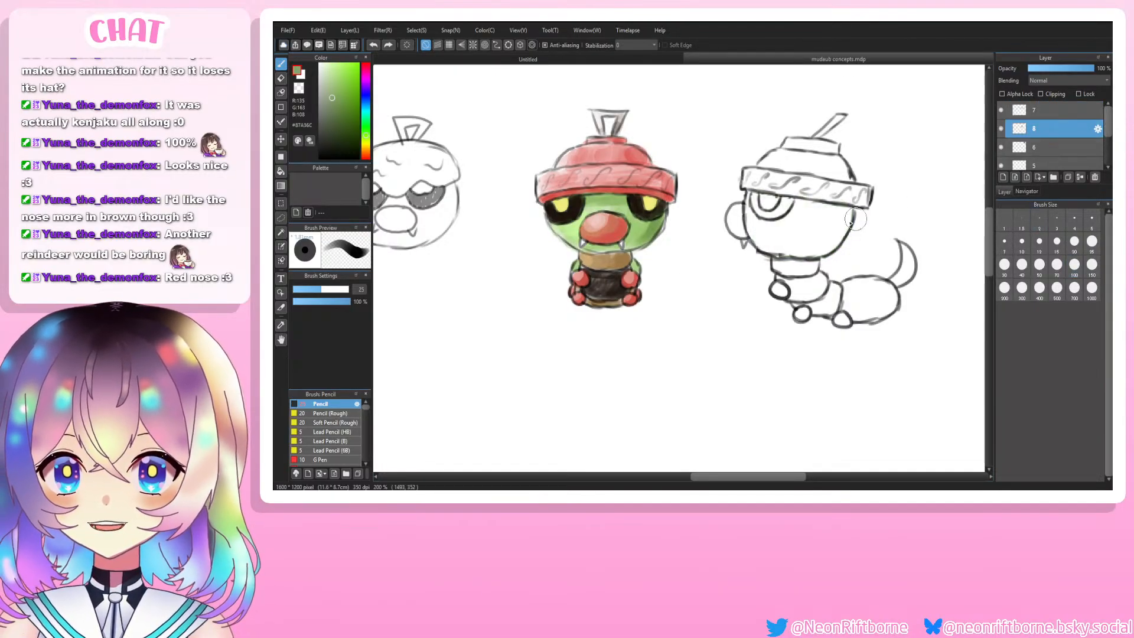
{"action": "mouse_move", "coordinate": [840, 208]}
{"action": "left_mouse_down"}
{"action": "mouse_move", "coordinate": [783, 230]}
{"action": "mouse_move", "coordinate": [829, 206]}
{"action": "mouse_move", "coordinate": [817, 213]}
{"action": "mouse_move", "coordinate": [824, 224]}
{"action": "mouse_move", "coordinate": [846, 219]}
{"action": "mouse_move", "coordinate": [753, 200]}
{"action": "mouse_move", "coordinate": [770, 248]}
{"action": "mouse_move", "coordinate": [757, 210]}
{"action": "left_mouse_up"}
{"action": "key", "text": "ctrl+z"}
{"action": "key", "text": "ctrl+z"}
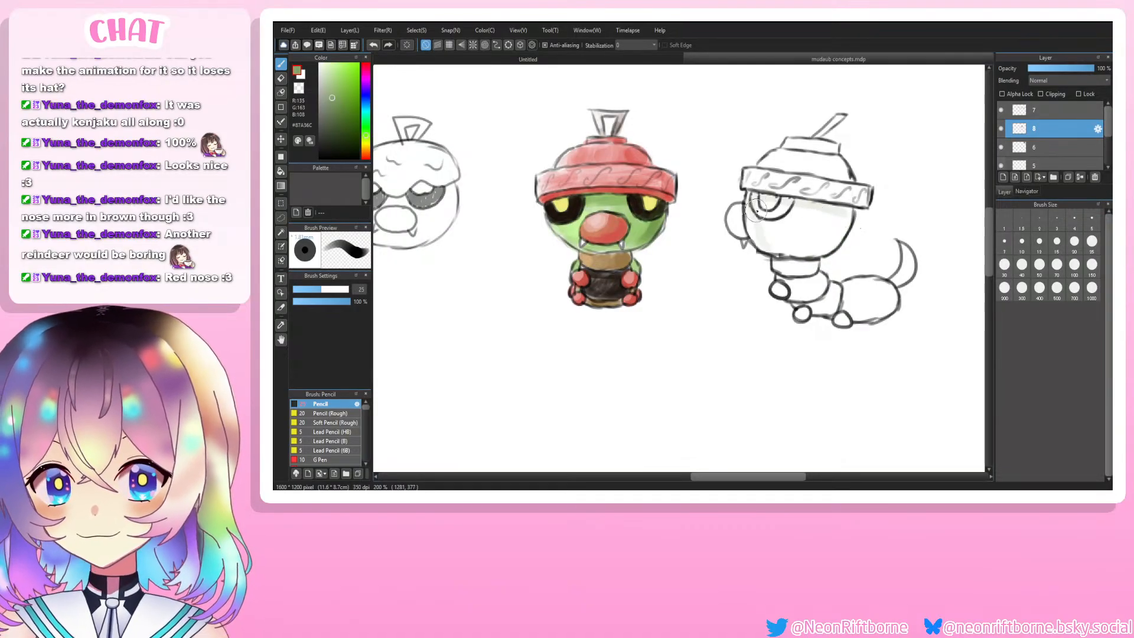
{"action": "key", "text": "ctrl+z"}
{"action": "mouse_move", "coordinate": [839, 214]}
{"action": "left_mouse_down"}
{"action": "mouse_move", "coordinate": [811, 231]}
{"action": "mouse_move", "coordinate": [834, 216]}
{"action": "mouse_move", "coordinate": [826, 242]}
{"action": "mouse_move", "coordinate": [805, 242]}
{"action": "mouse_move", "coordinate": [813, 214]}
{"action": "mouse_move", "coordinate": [821, 229]}
{"action": "mouse_move", "coordinate": [800, 250]}
{"action": "mouse_move", "coordinate": [786, 223]}
{"action": "mouse_move", "coordinate": [811, 210]}
{"action": "mouse_move", "coordinate": [790, 248]}
{"action": "mouse_move", "coordinate": [770, 225]}
{"action": "mouse_move", "coordinate": [784, 203]}
{"action": "mouse_move", "coordinate": [769, 235]}
{"action": "mouse_move", "coordinate": [758, 191]}
{"action": "mouse_move", "coordinate": [776, 219]}
{"action": "mouse_move", "coordinate": [815, 226]}
{"action": "mouse_move", "coordinate": [845, 210]}
{"action": "mouse_move", "coordinate": [830, 247]}
{"action": "mouse_move", "coordinate": [819, 248]}
{"action": "mouse_move", "coordinate": [836, 210]}
{"action": "mouse_move", "coordinate": [788, 243]}
{"action": "mouse_move", "coordinate": [842, 211]}
{"action": "mouse_move", "coordinate": [776, 237]}
{"action": "mouse_move", "coordinate": [841, 224]}
{"action": "mouse_move", "coordinate": [764, 246]}
{"action": "mouse_move", "coordinate": [834, 236]}
{"action": "mouse_move", "coordinate": [762, 250]}
{"action": "mouse_move", "coordinate": [831, 245]}
{"action": "mouse_move", "coordinate": [780, 234]}
{"action": "mouse_move", "coordinate": [844, 208]}
{"action": "mouse_move", "coordinate": [796, 205]}
{"action": "mouse_move", "coordinate": [846, 209]}
{"action": "mouse_move", "coordinate": [776, 195]}
{"action": "mouse_move", "coordinate": [845, 211]}
{"action": "mouse_move", "coordinate": [745, 209]}
{"action": "left_mouse_up"}
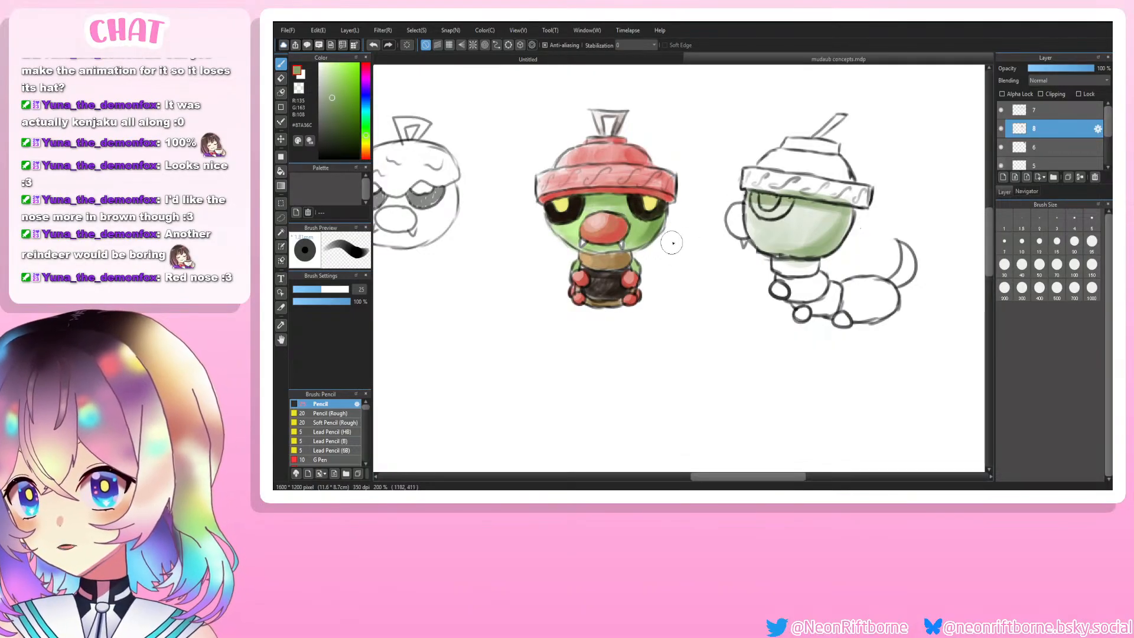
Step: Sample a darker green from the concept's cheek and shade the back, underside and hat-brim edge of the side-view head
{"action": "left_click", "coordinate": [641, 221], "text": "alt"}
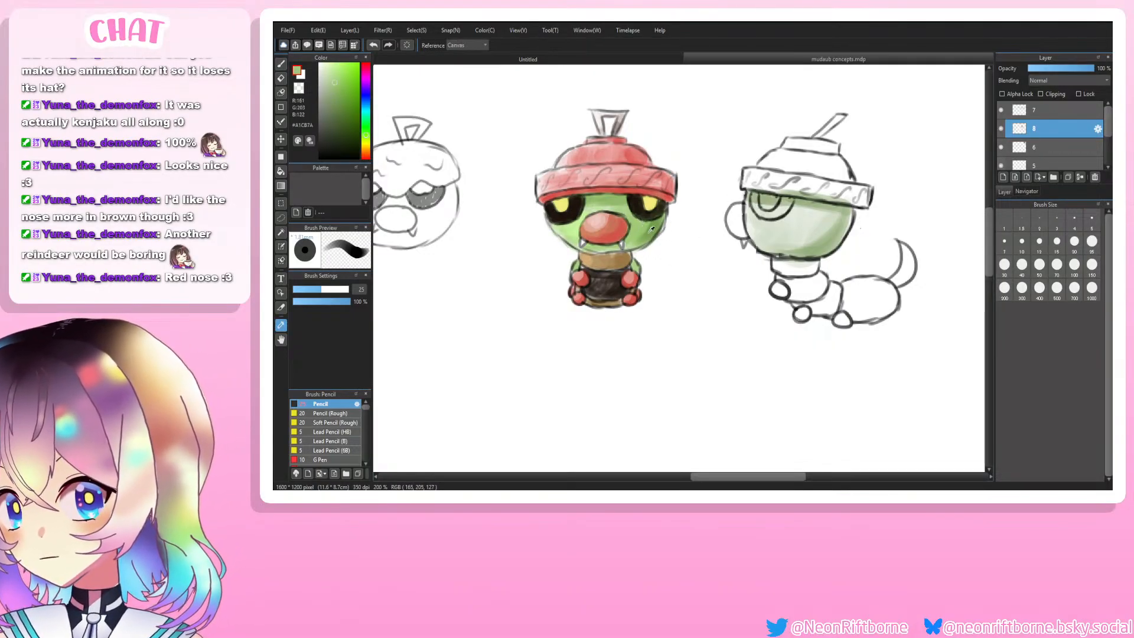
{"action": "left_click", "coordinate": [657, 232], "text": "alt"}
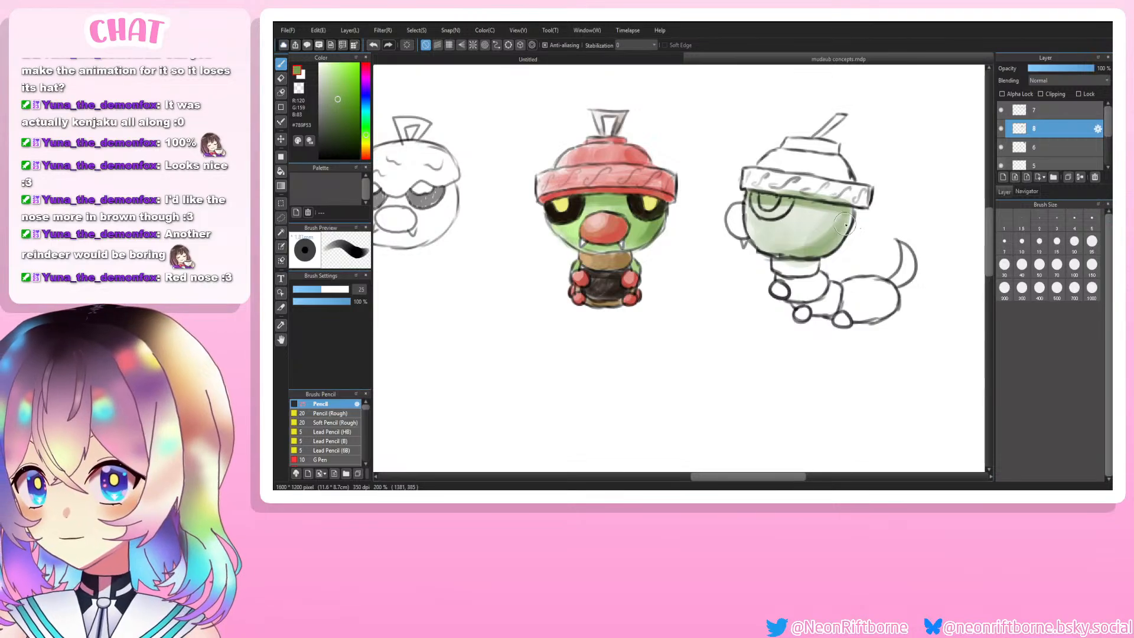
{"action": "left_click_drag", "start_coordinate": [846, 217], "coordinate": [850, 214]}
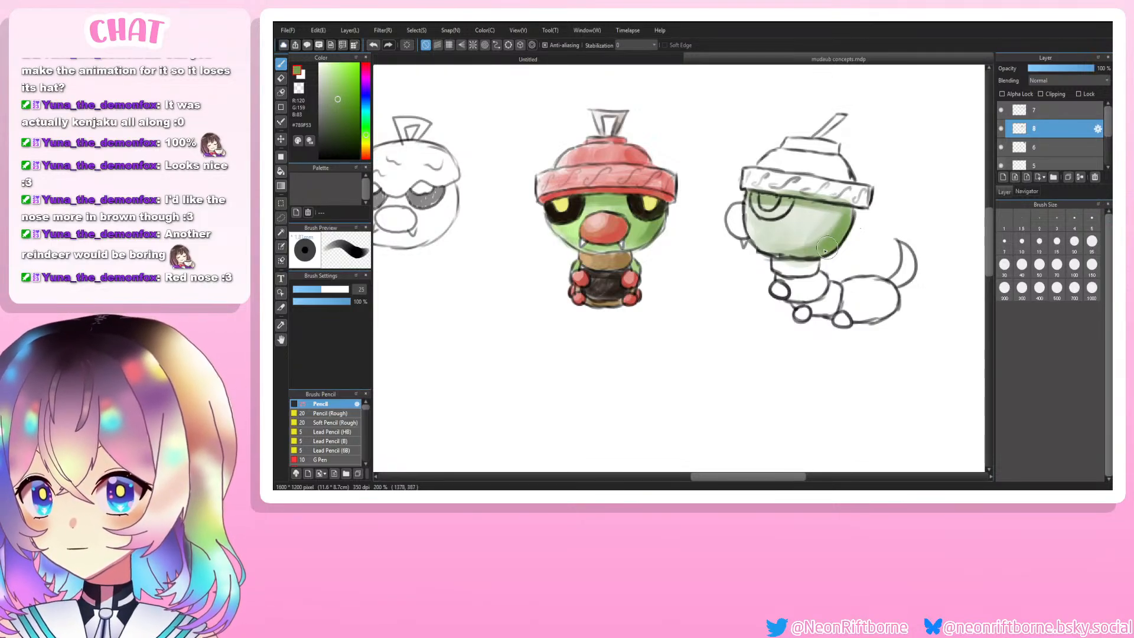
{"action": "left_click_drag", "start_coordinate": [826, 250], "coordinate": [781, 252]}
{"action": "mouse_move", "coordinate": [848, 218]}
{"action": "left_mouse_down"}
{"action": "mouse_move", "coordinate": [788, 202]}
{"action": "mouse_move", "coordinate": [827, 204]}
{"action": "mouse_move", "coordinate": [757, 205]}
{"action": "mouse_move", "coordinate": [792, 197]}
{"action": "left_mouse_up"}
Step: Sample a lighter green from the concept's forehead and fill the middle and front of the side-view head with it
{"action": "key", "text": "alt"}
{"action": "left_click", "coordinate": [620, 206]}
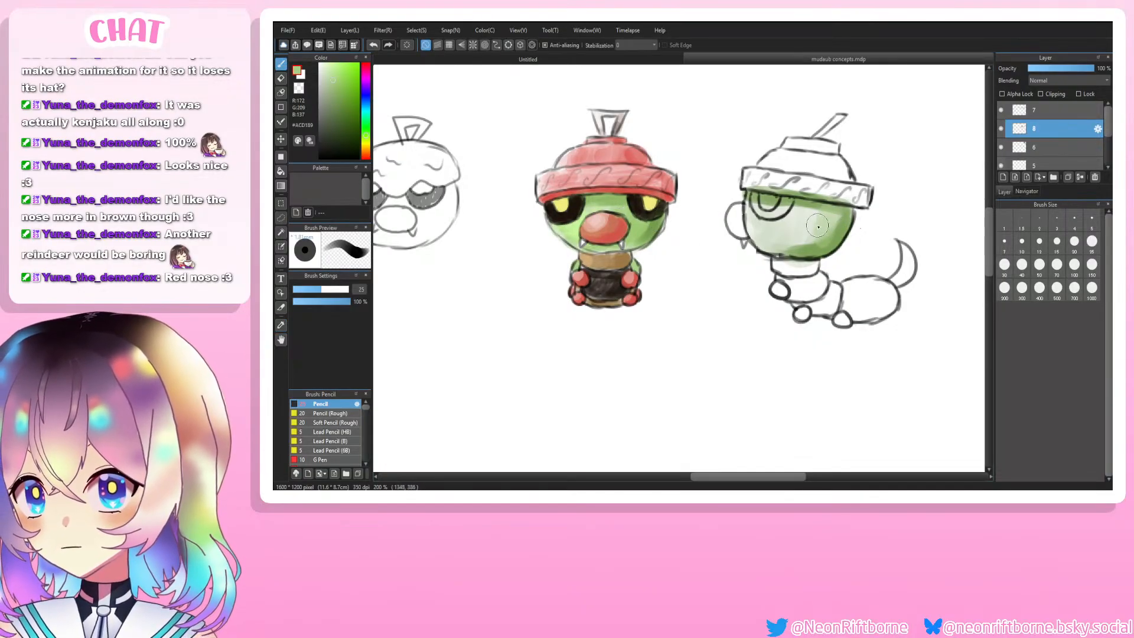
{"action": "mouse_move", "coordinate": [819, 226]}
{"action": "left_mouse_down"}
{"action": "mouse_move", "coordinate": [810, 215]}
{"action": "mouse_move", "coordinate": [807, 237]}
{"action": "mouse_move", "coordinate": [774, 241]}
{"action": "mouse_move", "coordinate": [789, 215]}
{"action": "mouse_move", "coordinate": [781, 239]}
{"action": "mouse_move", "coordinate": [757, 223]}
{"action": "mouse_move", "coordinate": [771, 230]}
{"action": "mouse_move", "coordinate": [749, 231]}
{"action": "mouse_move", "coordinate": [768, 214]}
{"action": "mouse_move", "coordinate": [782, 223]}
{"action": "mouse_move", "coordinate": [764, 211]}
{"action": "mouse_move", "coordinate": [808, 221]}
{"action": "left_mouse_up"}
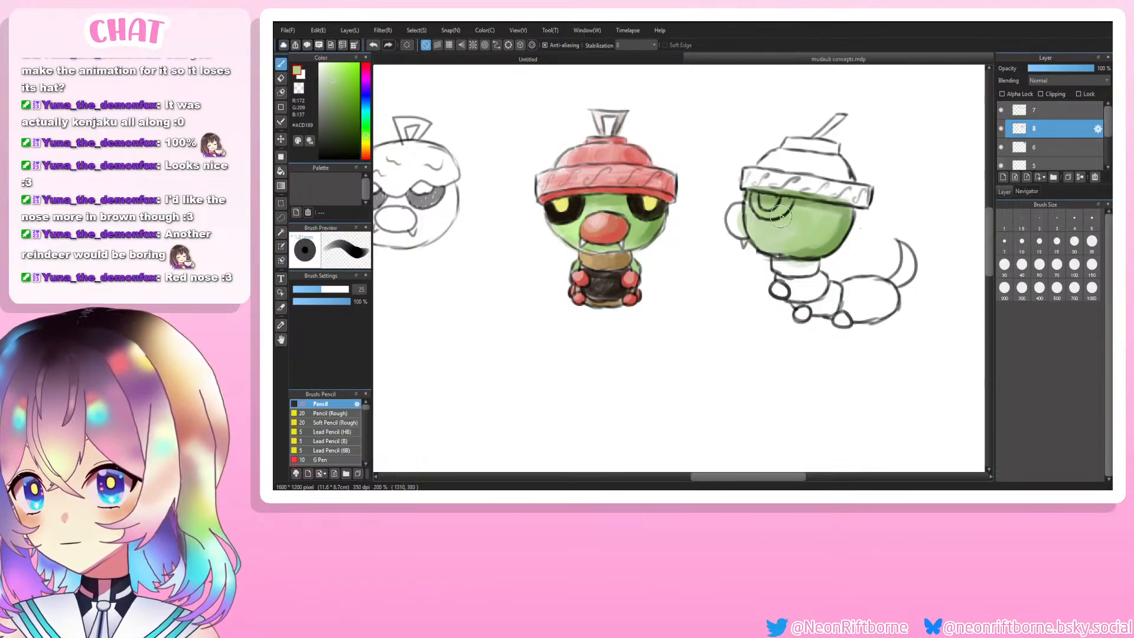
Step: Sample light and darker greens and refine the bright front and the shaded back and underside of the side-view head
{"action": "key", "text": "alt"}
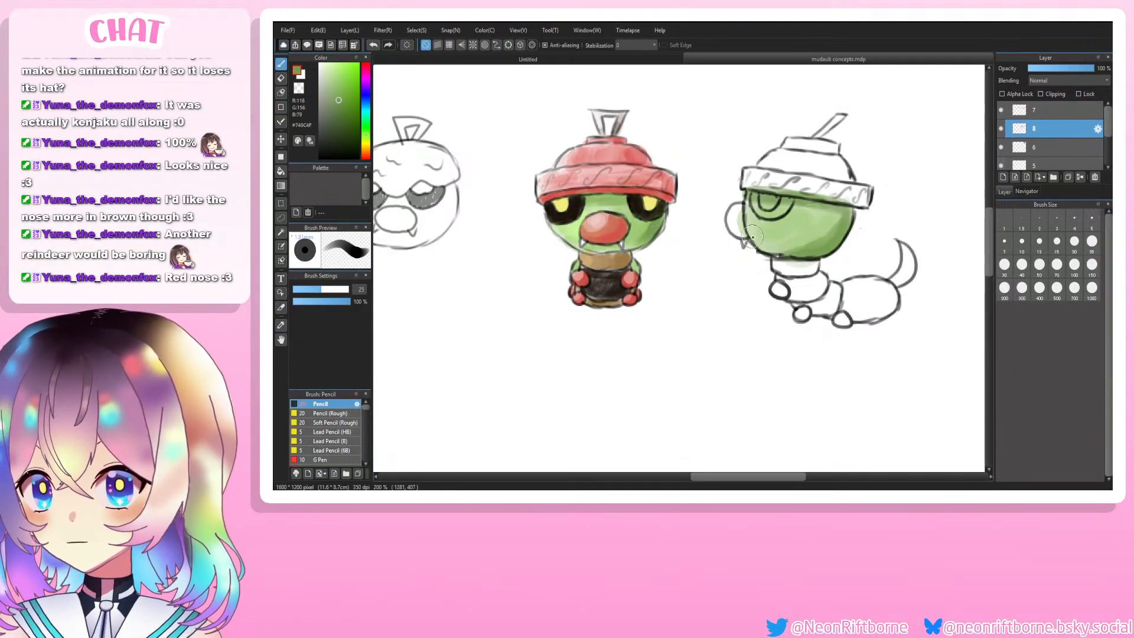
{"action": "left_click", "coordinate": [573, 224]}
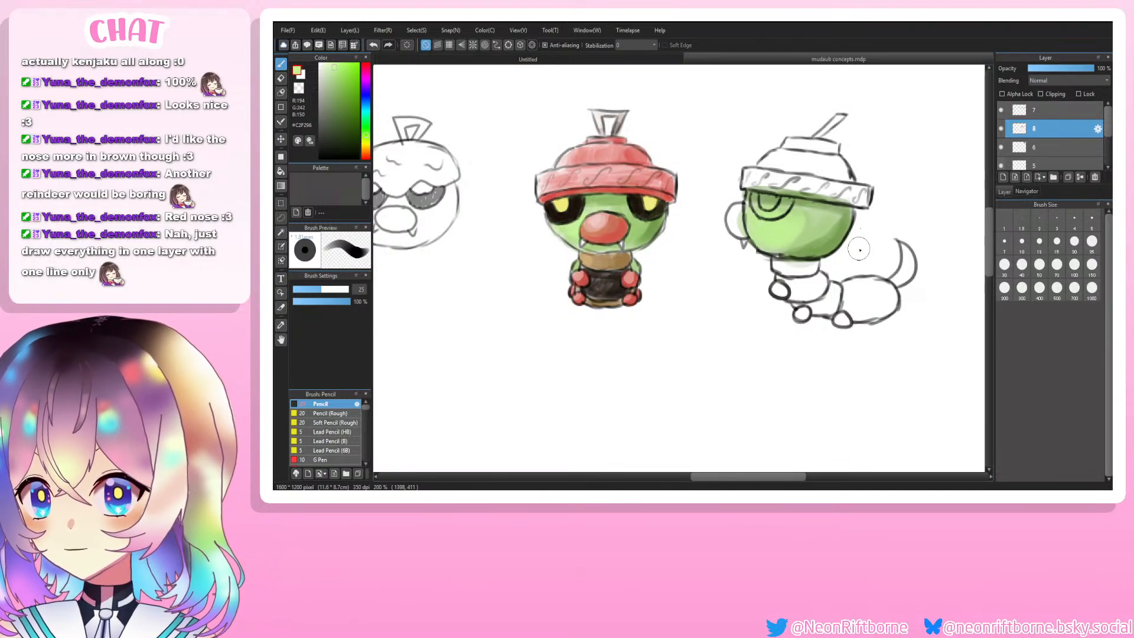
{"action": "key", "text": "i"}
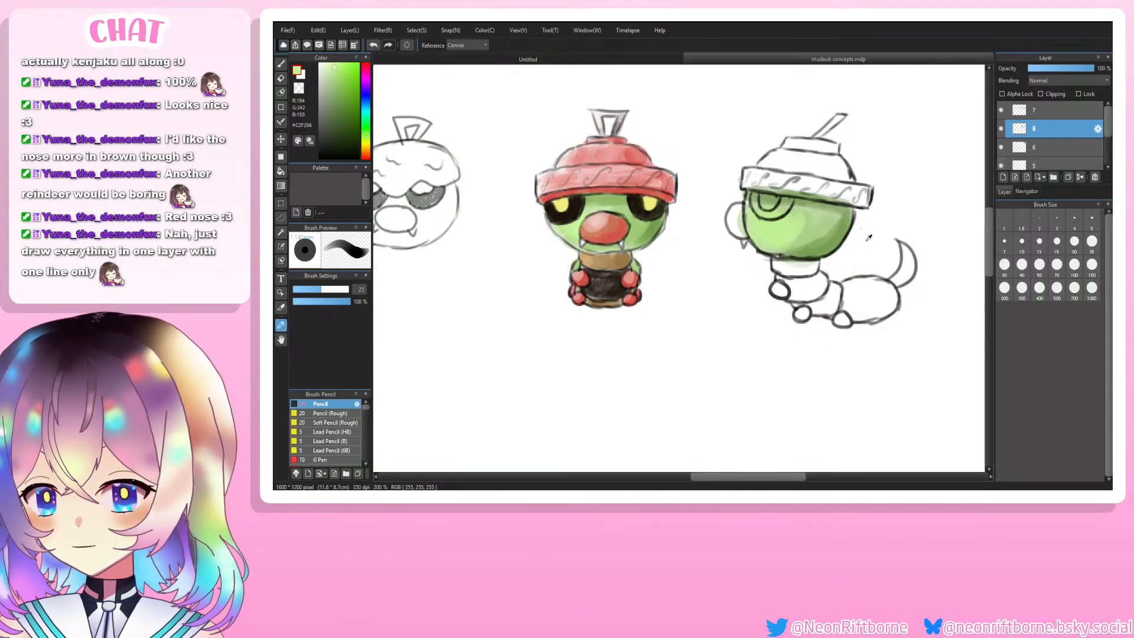
{"action": "key", "text": "b"}
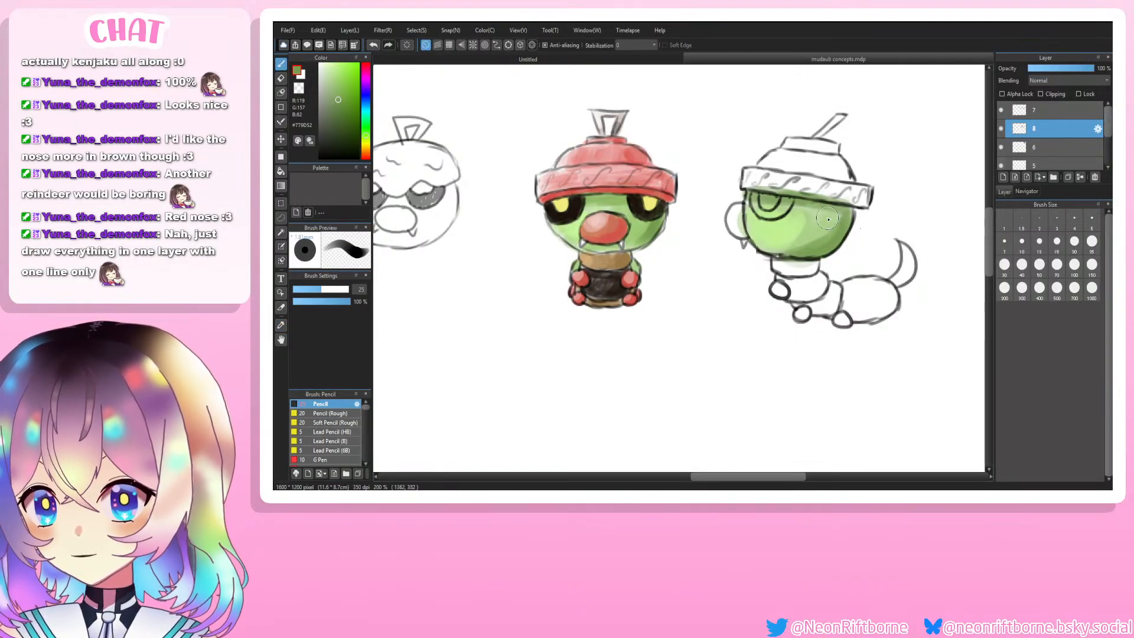
{"action": "left_click_drag", "start_coordinate": [835, 208], "coordinate": [814, 261]}
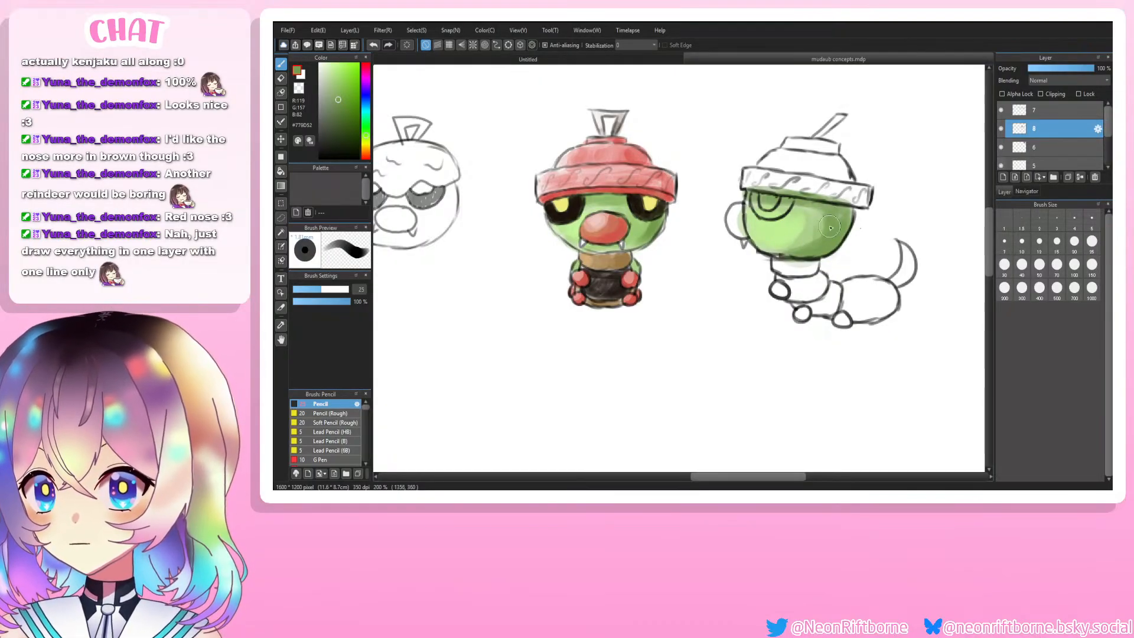
Step: Sample the light green from the side-view head and blend it across the middle and front of the face
{"action": "key", "text": "i"}
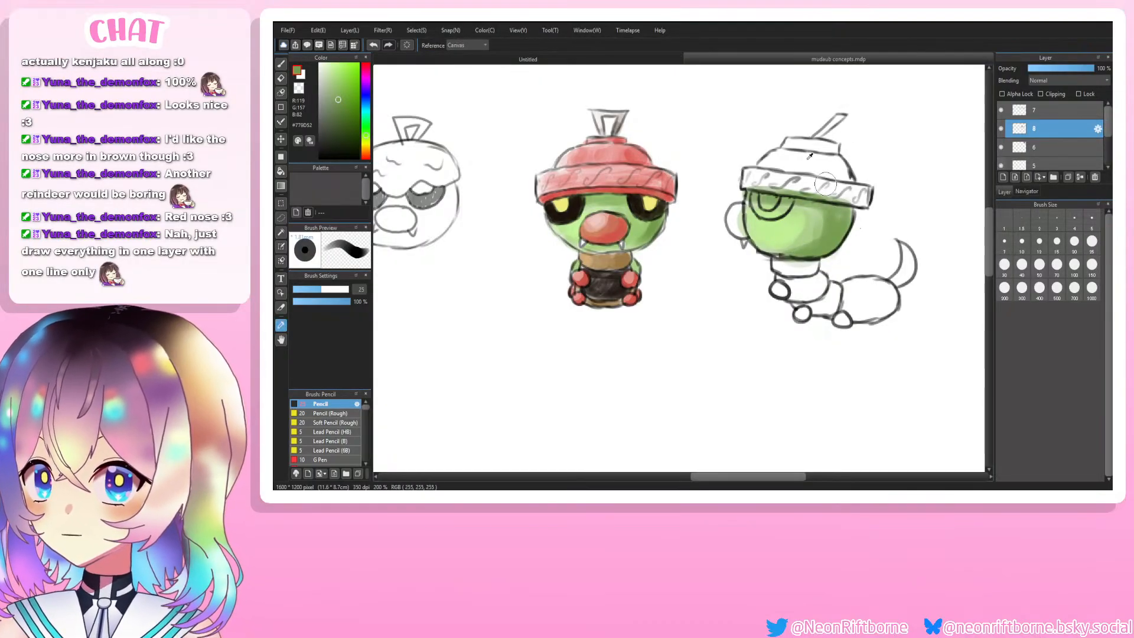
{"action": "left_click", "coordinate": [810, 229]}
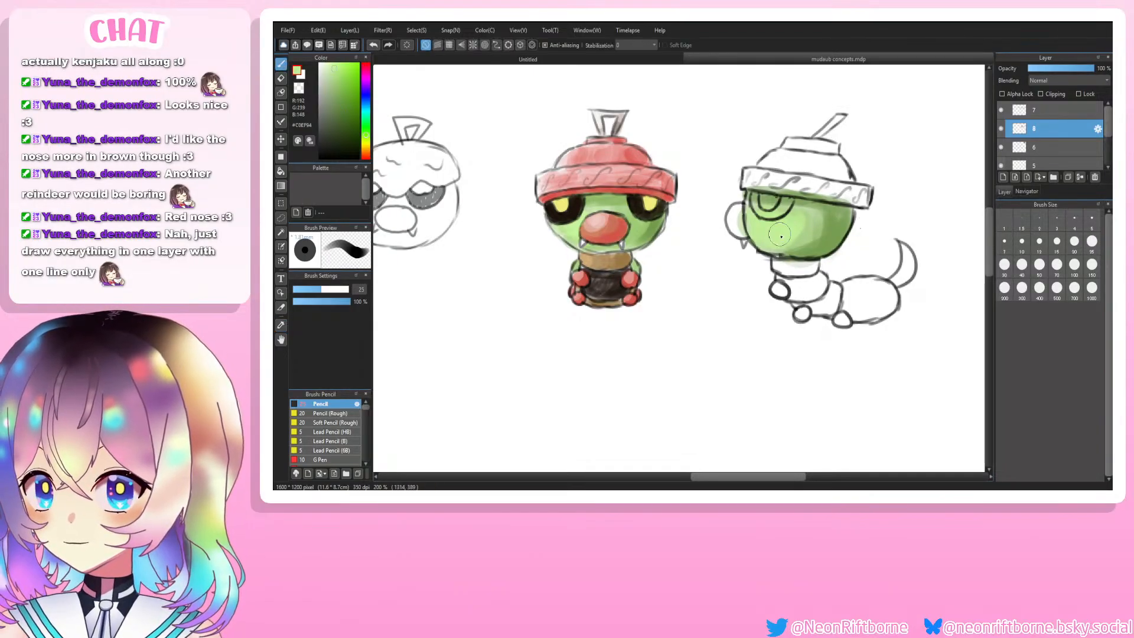
{"action": "key", "text": "b"}
{"action": "mouse_move", "coordinate": [811, 218]}
{"action": "left_mouse_down"}
{"action": "mouse_move", "coordinate": [783, 228]}
{"action": "mouse_move", "coordinate": [769, 214]}
{"action": "mouse_move", "coordinate": [792, 230]}
{"action": "mouse_move", "coordinate": [807, 212]}
{"action": "mouse_move", "coordinate": [757, 224]}
{"action": "mouse_move", "coordinate": [754, 205]}
{"action": "mouse_move", "coordinate": [769, 228]}
{"action": "mouse_move", "coordinate": [745, 202]}
{"action": "mouse_move", "coordinate": [769, 232]}
{"action": "mouse_move", "coordinate": [751, 211]}
{"action": "left_mouse_up"}
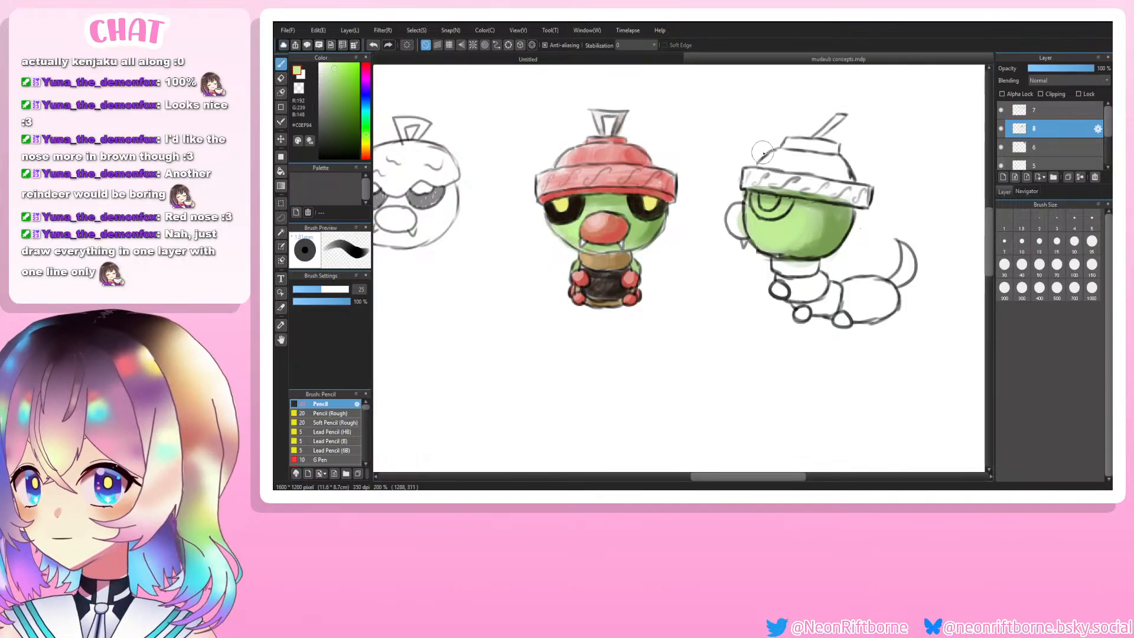
{"action": "key", "text": "ctrl+plus"}
{"action": "key", "text": "ctrl+minus"}
{"action": "key", "text": "ctrl+minus"}
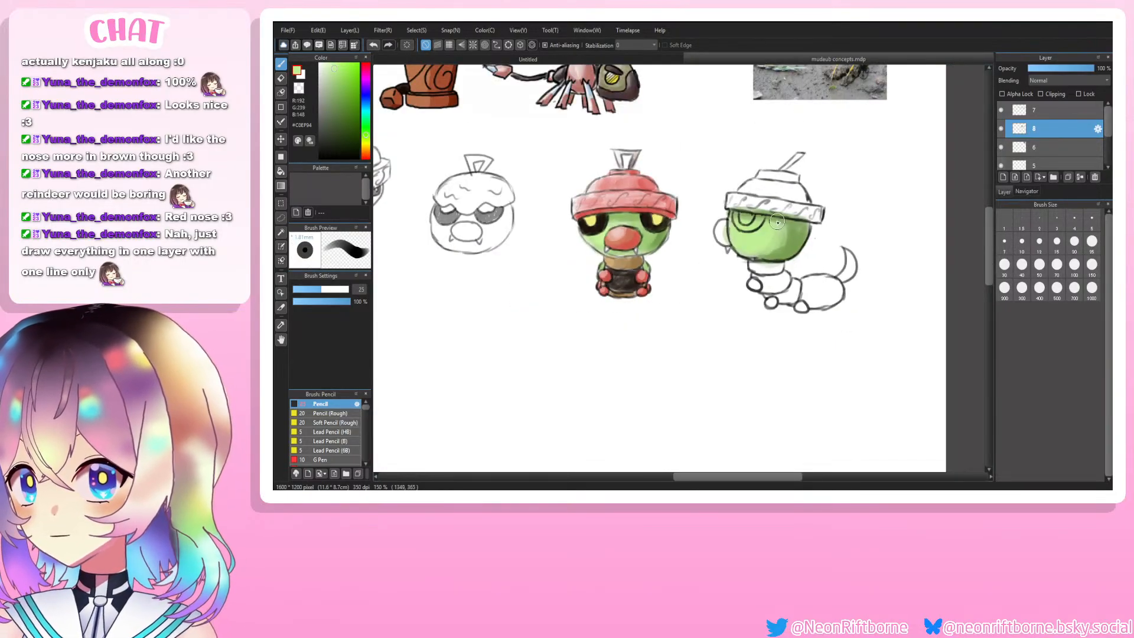
Step: Fill the rear body segment with the head's light green and shade its edges with the head's darker green
{"action": "key", "text": "alt"}
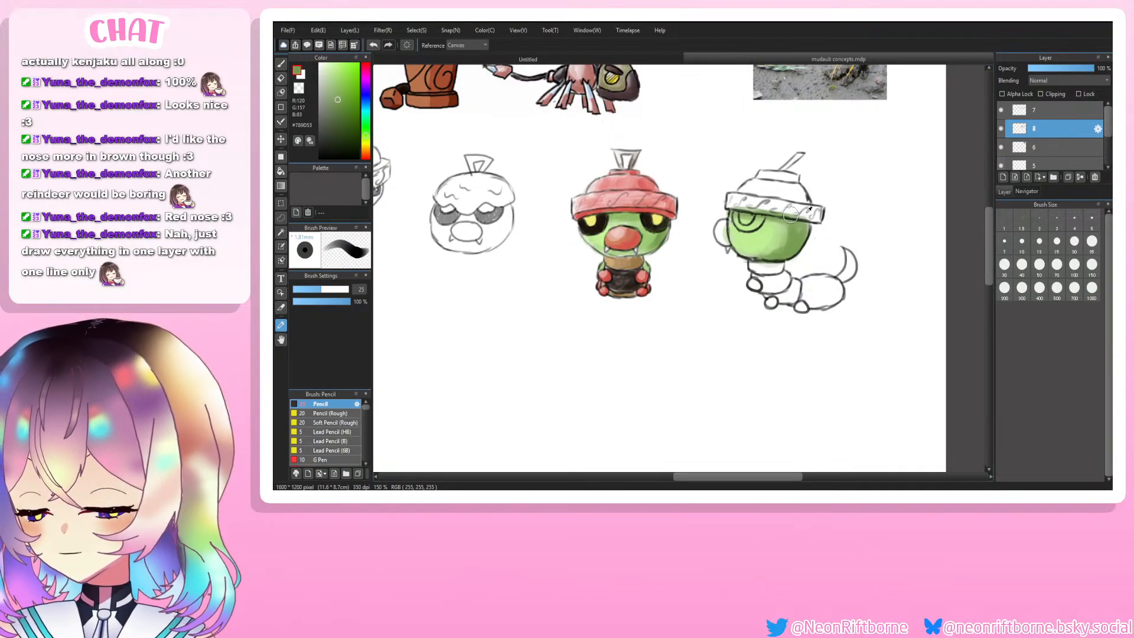
{"action": "key", "text": "ctrl+plus"}
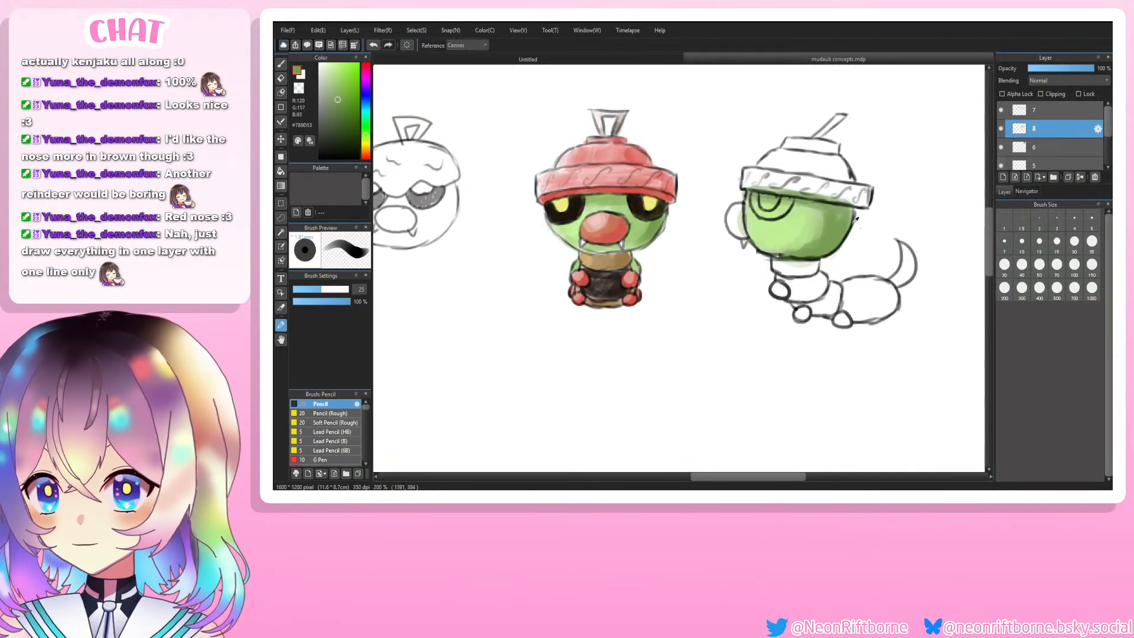
{"action": "left_click", "coordinate": [785, 226], "text": "alt"}
{"action": "mouse_move", "coordinate": [861, 290]}
{"action": "left_mouse_down"}
{"action": "mouse_move", "coordinate": [857, 307]}
{"action": "mouse_move", "coordinate": [879, 292]}
{"action": "mouse_move", "coordinate": [851, 304]}
{"action": "mouse_move", "coordinate": [845, 289]}
{"action": "mouse_move", "coordinate": [878, 301]}
{"action": "left_mouse_up"}
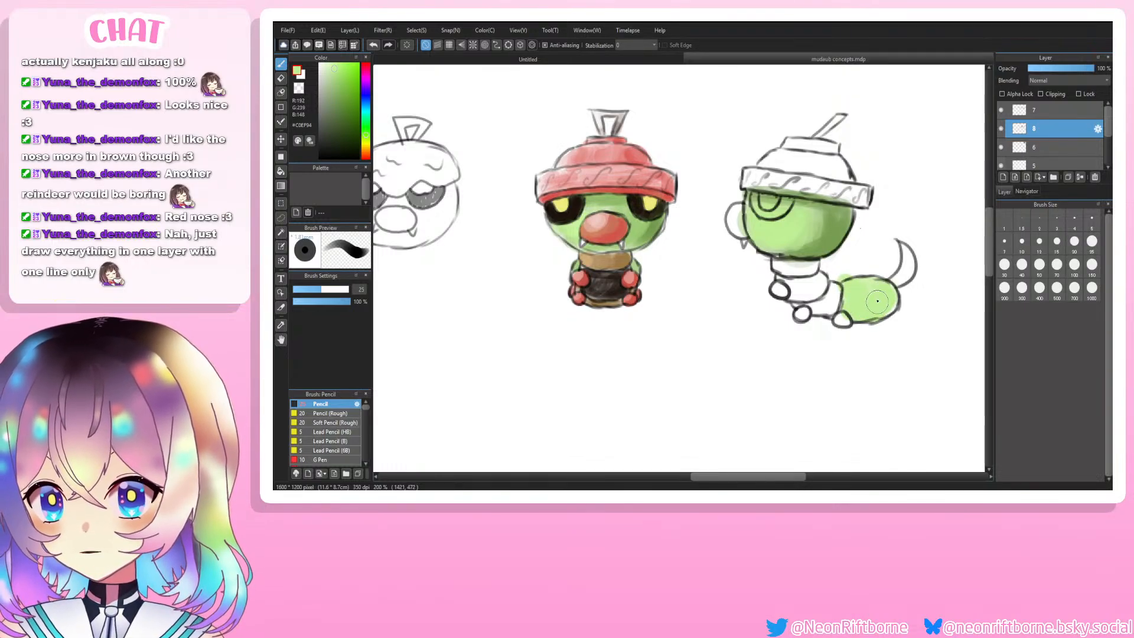
{"action": "key", "text": "alt"}
{"action": "left_click", "coordinate": [855, 243]}
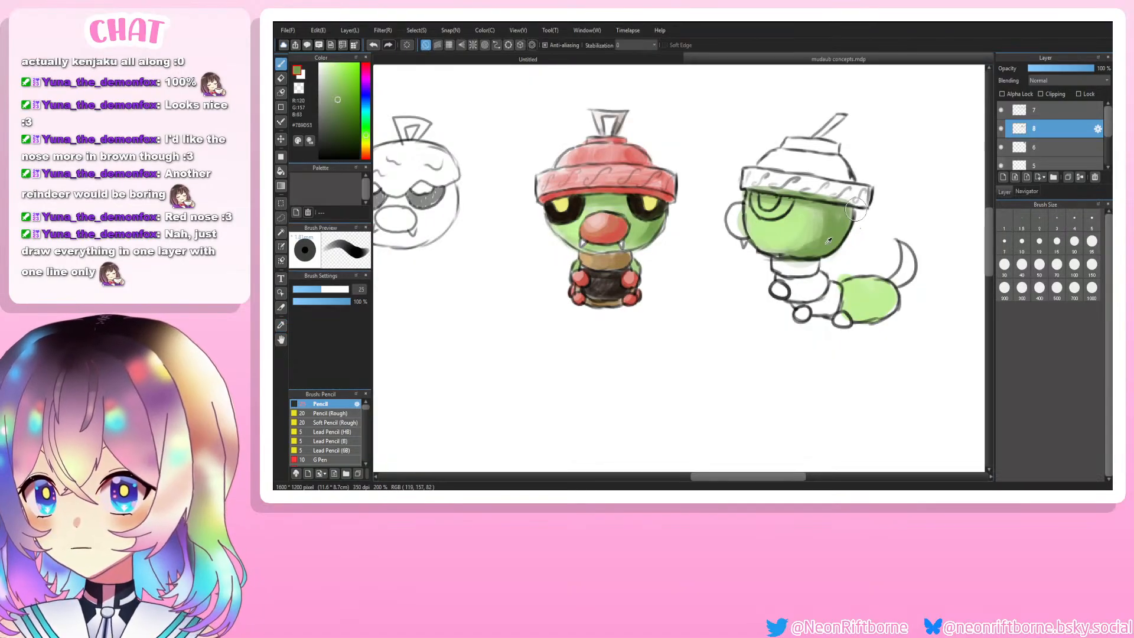
{"action": "mouse_move", "coordinate": [878, 297]}
{"action": "left_mouse_down"}
{"action": "mouse_move", "coordinate": [848, 317]}
{"action": "mouse_move", "coordinate": [896, 297]}
{"action": "mouse_move", "coordinate": [863, 285]}
{"action": "mouse_move", "coordinate": [892, 293]}
{"action": "mouse_move", "coordinate": [882, 314]}
{"action": "mouse_move", "coordinate": [851, 319]}
{"action": "mouse_move", "coordinate": [882, 286]}
{"action": "mouse_move", "coordinate": [864, 308]}
{"action": "mouse_move", "coordinate": [854, 288]}
{"action": "left_mouse_up"}
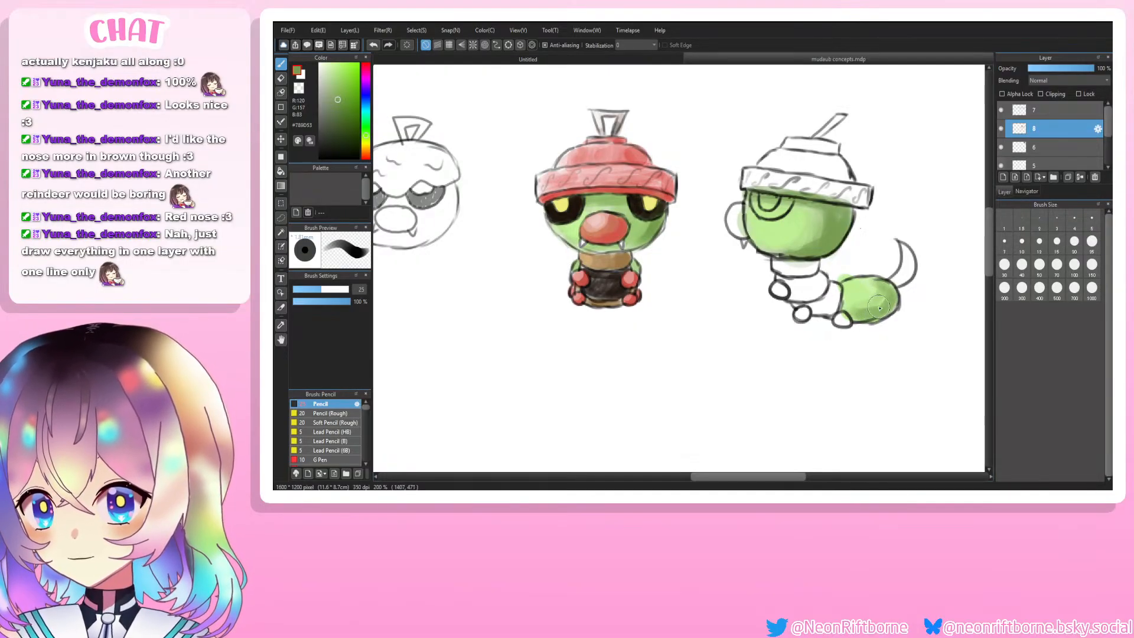
Step: Sample the near-black from the concept's eye and fill the side view's eye patch and dark middle body segment with it
{"action": "key", "text": "i"}
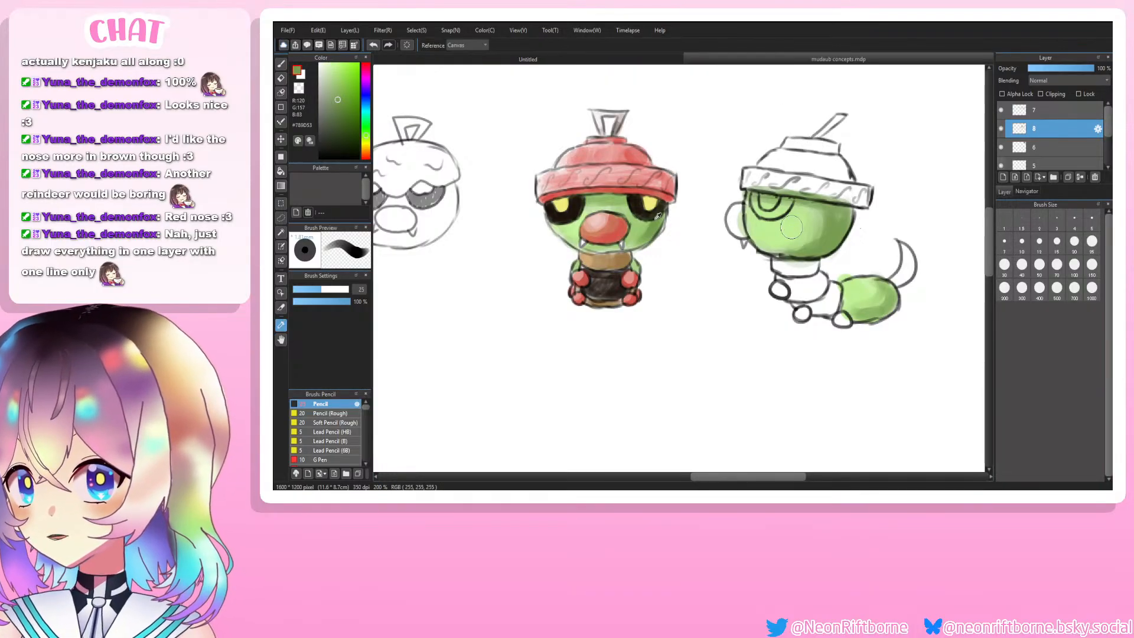
{"action": "left_click", "coordinate": [613, 293]}
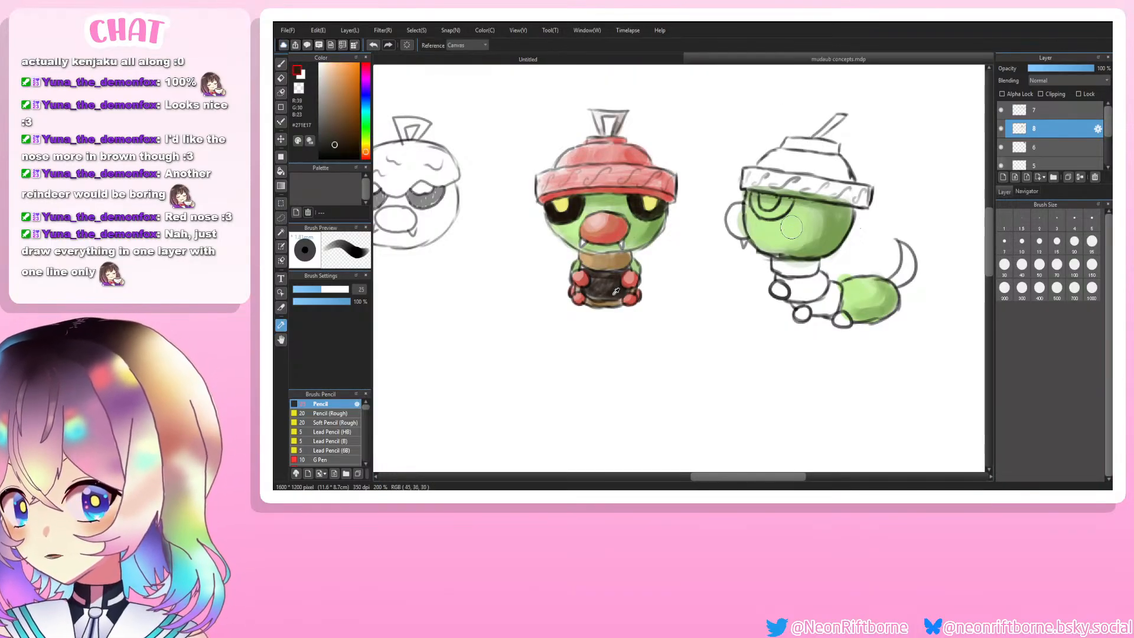
{"action": "left_click", "coordinate": [636, 204]}
{"action": "key", "text": "b"}
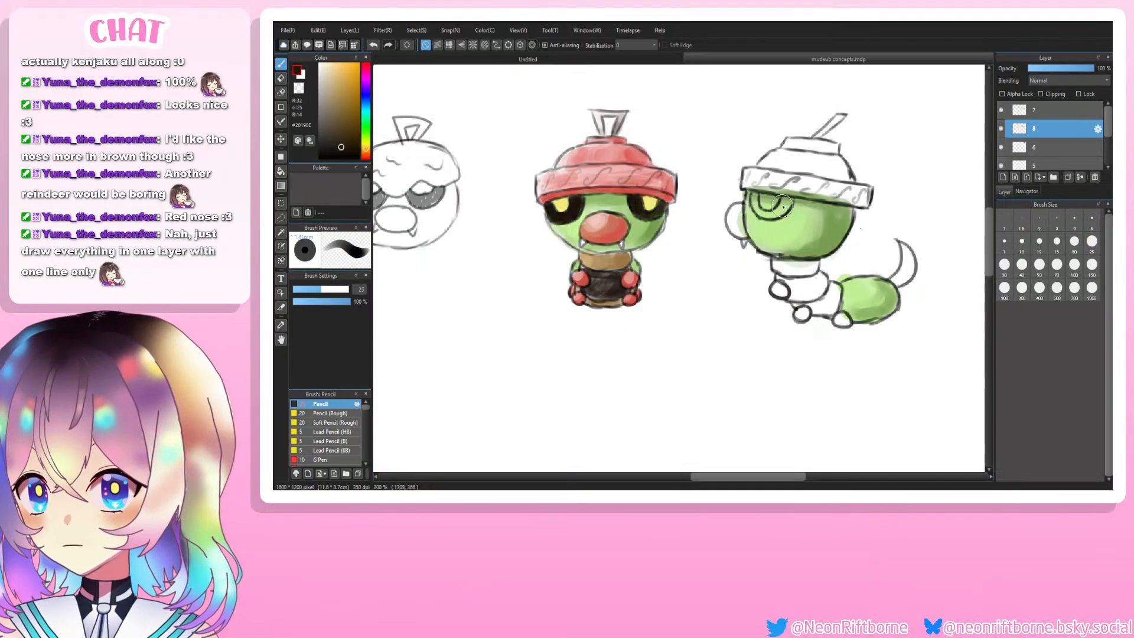
{"action": "left_click_drag", "start_coordinate": [783, 207], "coordinate": [758, 202]}
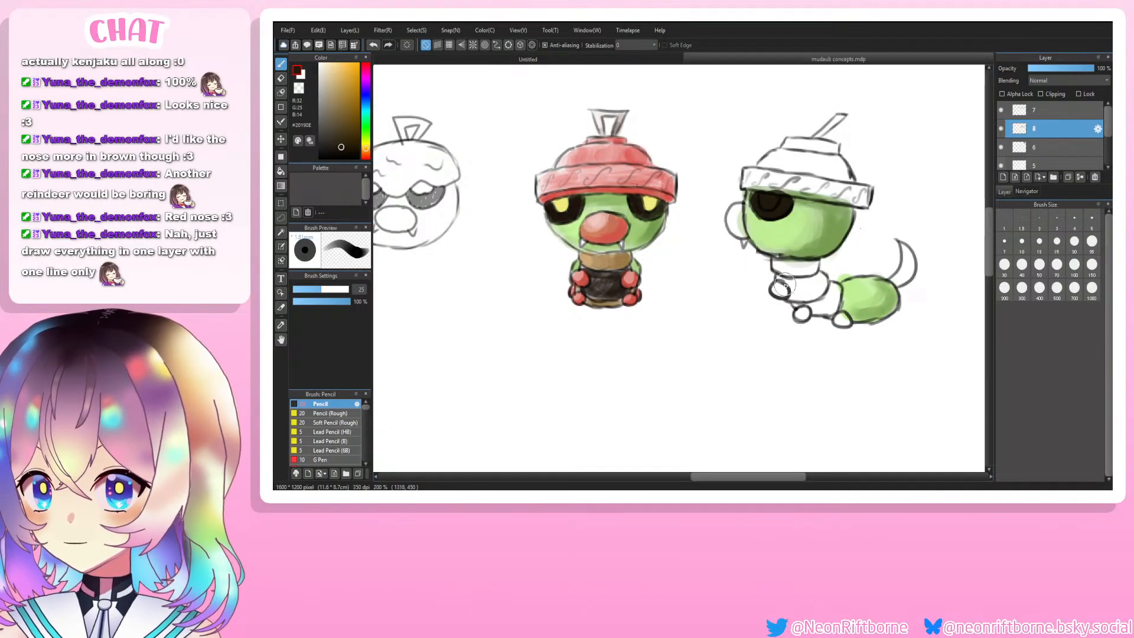
{"action": "mouse_move", "coordinate": [796, 288]}
{"action": "left_mouse_down"}
{"action": "mouse_move", "coordinate": [821, 283]}
{"action": "mouse_move", "coordinate": [812, 297]}
{"action": "mouse_move", "coordinate": [779, 285]}
{"action": "mouse_move", "coordinate": [807, 290]}
{"action": "mouse_move", "coordinate": [816, 275]}
{"action": "mouse_move", "coordinate": [796, 297]}
{"action": "mouse_move", "coordinate": [816, 288]}
{"action": "mouse_move", "coordinate": [777, 289]}
{"action": "mouse_move", "coordinate": [819, 280]}
{"action": "mouse_move", "coordinate": [819, 293]}
{"action": "mouse_move", "coordinate": [815, 283]}
{"action": "mouse_move", "coordinate": [812, 295]}
{"action": "mouse_move", "coordinate": [788, 294]}
{"action": "mouse_move", "coordinate": [807, 296]}
{"action": "mouse_move", "coordinate": [819, 272]}
{"action": "mouse_move", "coordinate": [804, 284]}
{"action": "mouse_move", "coordinate": [816, 284]}
{"action": "mouse_move", "coordinate": [769, 284]}
{"action": "left_mouse_up"}
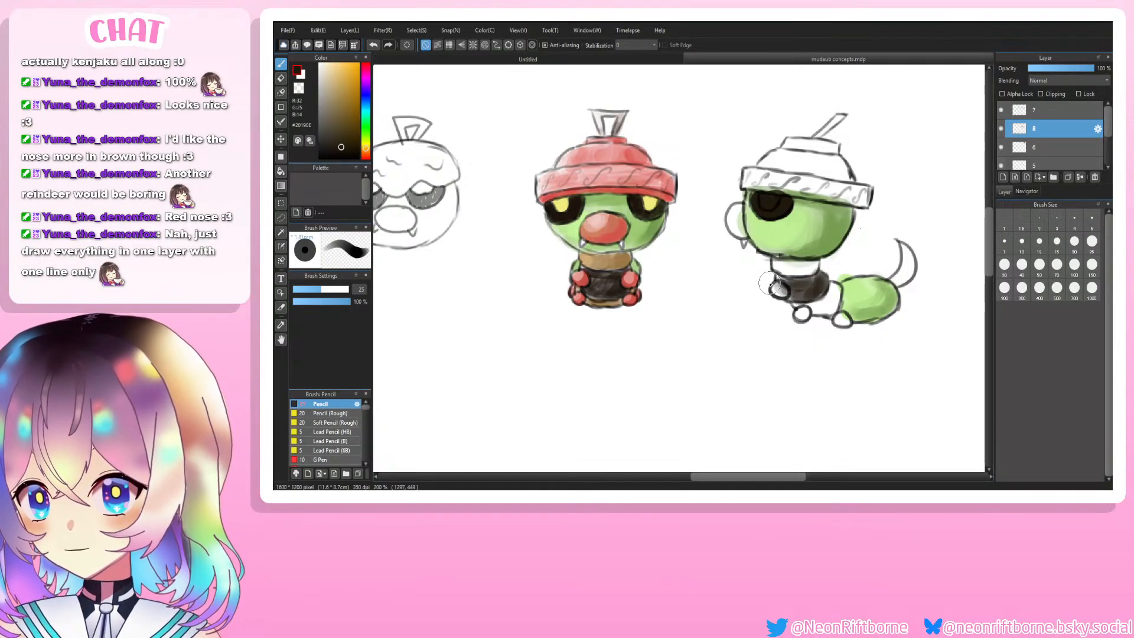
Step: Sample the brown from the concept's neck band and paint the side view's neck, the segment before the green tail, and the nose
{"action": "left_click", "coordinate": [628, 260], "text": "alt"}
{"action": "key", "text": "ctrl+plus"}
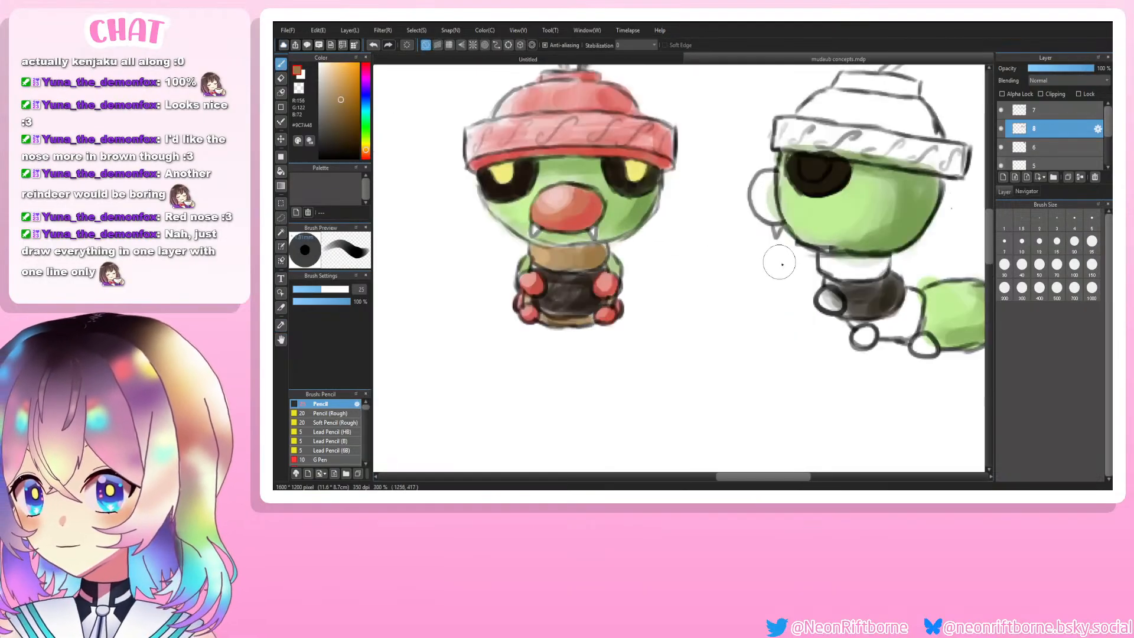
{"action": "mouse_move", "coordinate": [879, 260]}
{"action": "left_mouse_down"}
{"action": "mouse_move", "coordinate": [824, 266]}
{"action": "mouse_move", "coordinate": [880, 261]}
{"action": "mouse_move", "coordinate": [872, 273]}
{"action": "mouse_move", "coordinate": [886, 263]}
{"action": "mouse_move", "coordinate": [832, 265]}
{"action": "mouse_move", "coordinate": [893, 312]}
{"action": "mouse_move", "coordinate": [914, 311]}
{"action": "mouse_move", "coordinate": [908, 293]}
{"action": "mouse_move", "coordinate": [907, 318]}
{"action": "mouse_move", "coordinate": [866, 326]}
{"action": "mouse_move", "coordinate": [900, 332]}
{"action": "mouse_move", "coordinate": [910, 308]}
{"action": "mouse_move", "coordinate": [902, 331]}
{"action": "mouse_move", "coordinate": [879, 301]}
{"action": "mouse_move", "coordinate": [843, 326]}
{"action": "left_mouse_up"}
{"action": "scroll", "coordinate": [880, 195], "scroll_direction": "down", "scroll_amount": 2}
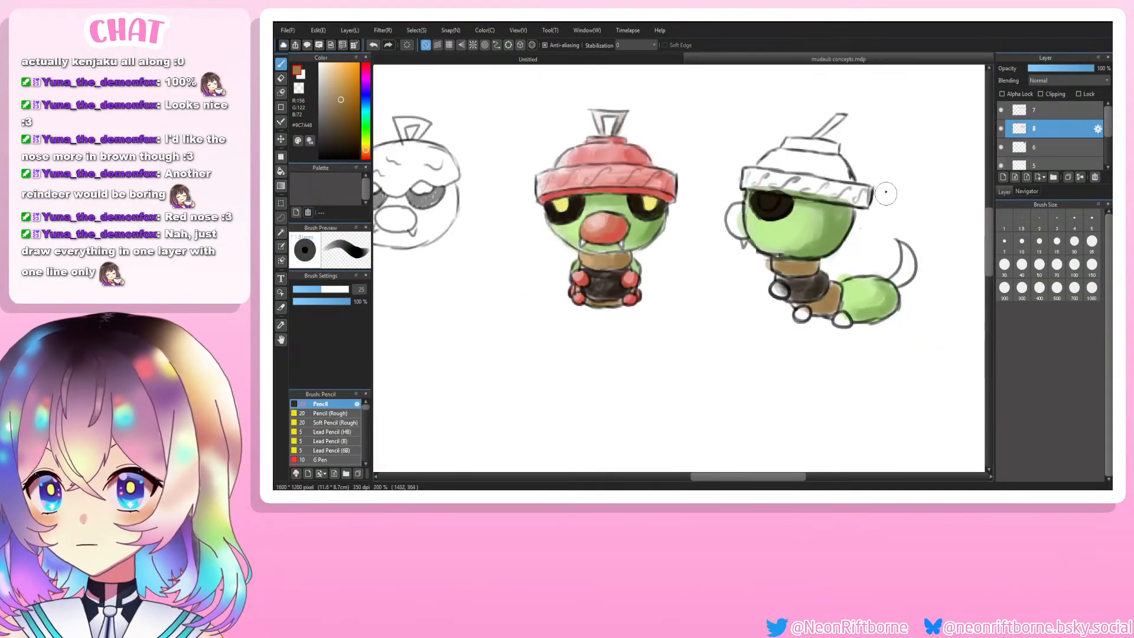
{"action": "scroll", "coordinate": [839, 277], "scroll_direction": "up", "scroll_amount": 1}
{"action": "mouse_move", "coordinate": [739, 215]}
{"action": "left_mouse_down"}
{"action": "mouse_move", "coordinate": [742, 229]}
{"action": "mouse_move", "coordinate": [733, 225]}
{"action": "left_mouse_up"}
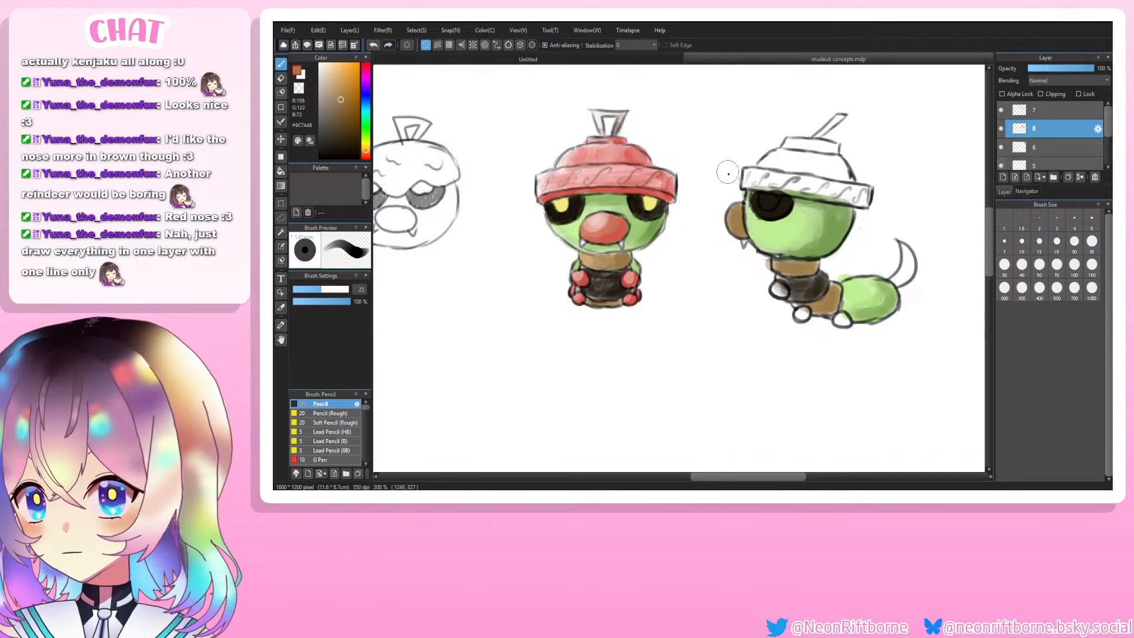
Step: Sample a lighter brown and touch up the side view's brown areas with the brush size set to 10
{"action": "key", "text": "i"}
{"action": "key", "text": "b"}
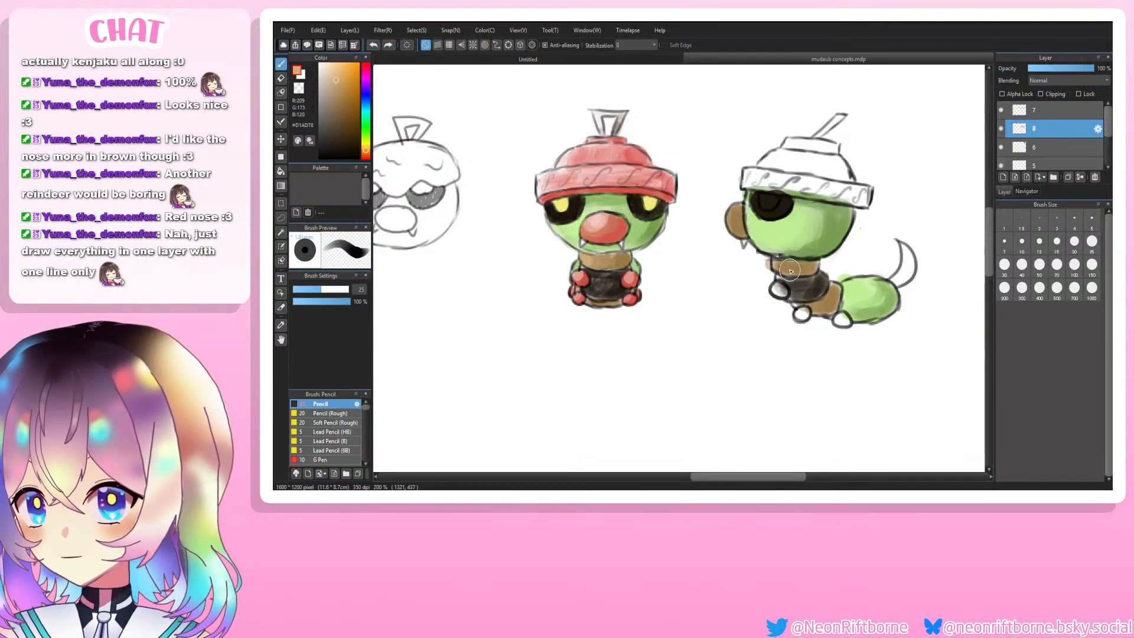
{"action": "left_click", "coordinate": [1022, 241]}
{"action": "scroll", "coordinate": [917, 254], "scroll_direction": "up", "scroll_amount": 1}
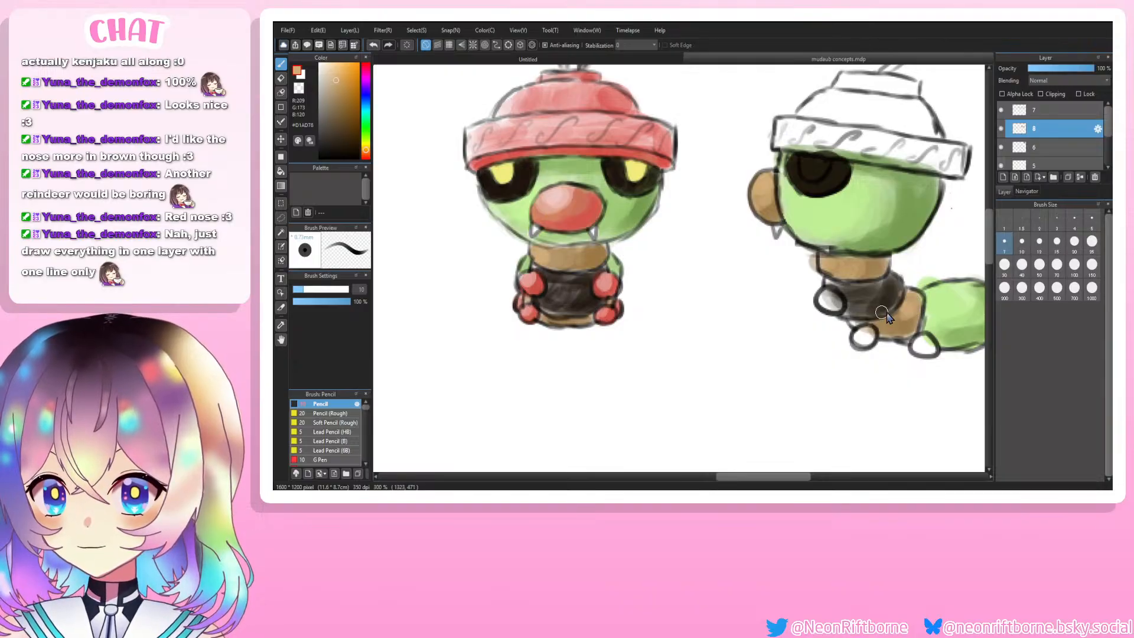
{"action": "scroll", "coordinate": [852, 330], "scroll_direction": "down", "scroll_amount": 3}
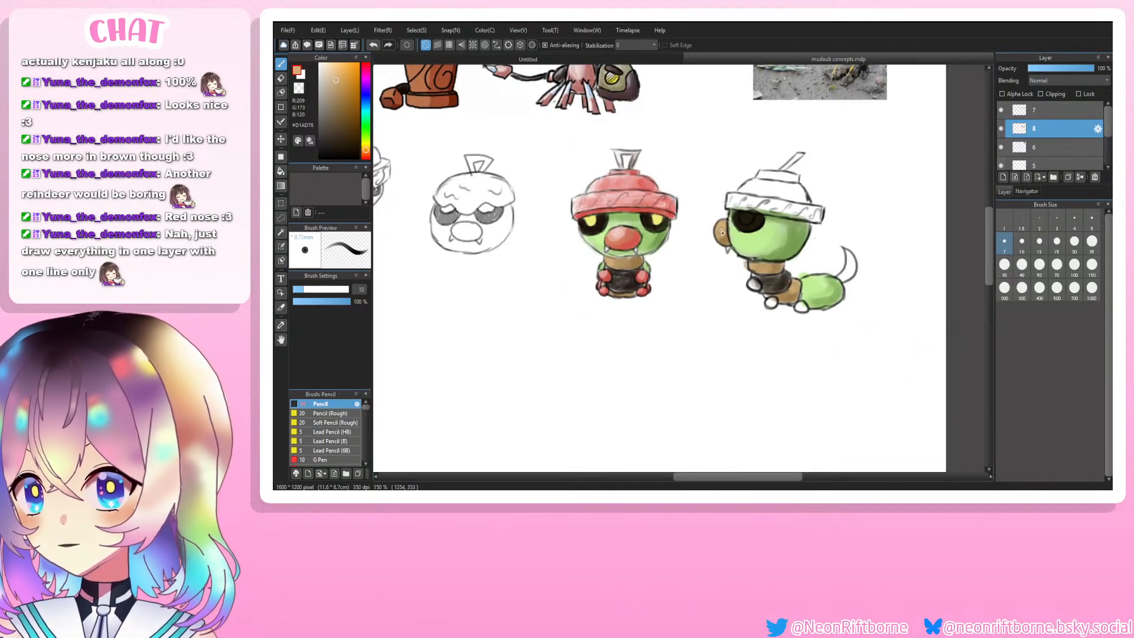
Step: Sample the red from the concept's hat, fill the side view's three feet, and paint its hat with a size 20 brush
{"action": "key", "text": "i"}
{"action": "scroll", "coordinate": [675, 278], "scroll_direction": "up", "scroll_amount": 1}
{"action": "left_click", "coordinate": [634, 161]}
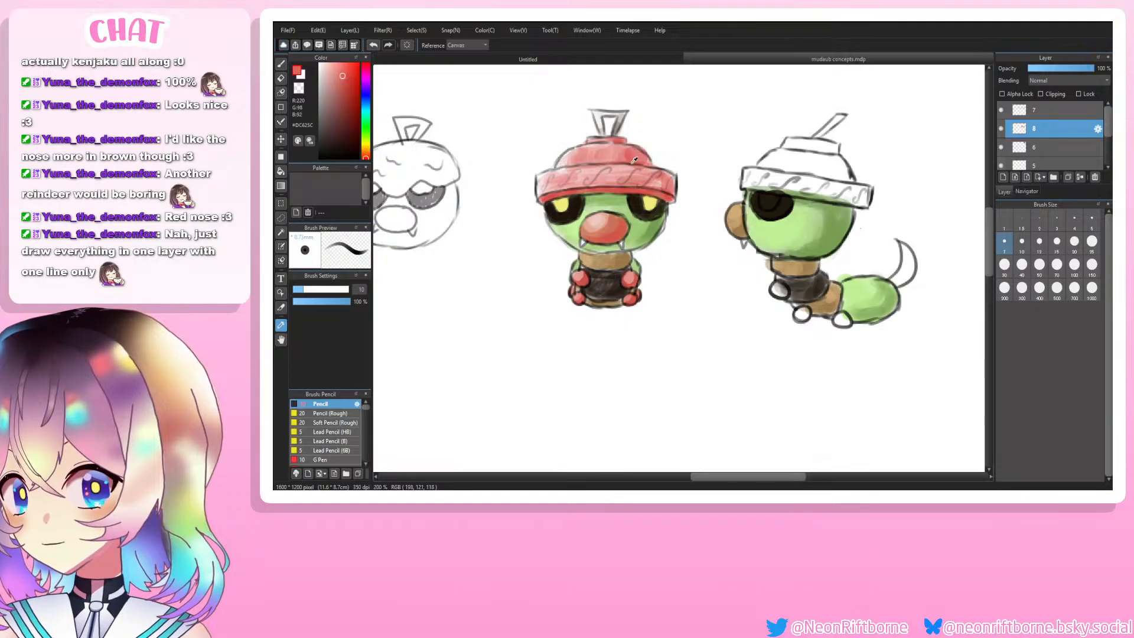
{"action": "key", "text": "b"}
{"action": "mouse_move", "coordinate": [781, 293]}
{"action": "left_mouse_down"}
{"action": "mouse_move", "coordinate": [804, 315]}
{"action": "mouse_move", "coordinate": [843, 321]}
{"action": "left_mouse_up"}
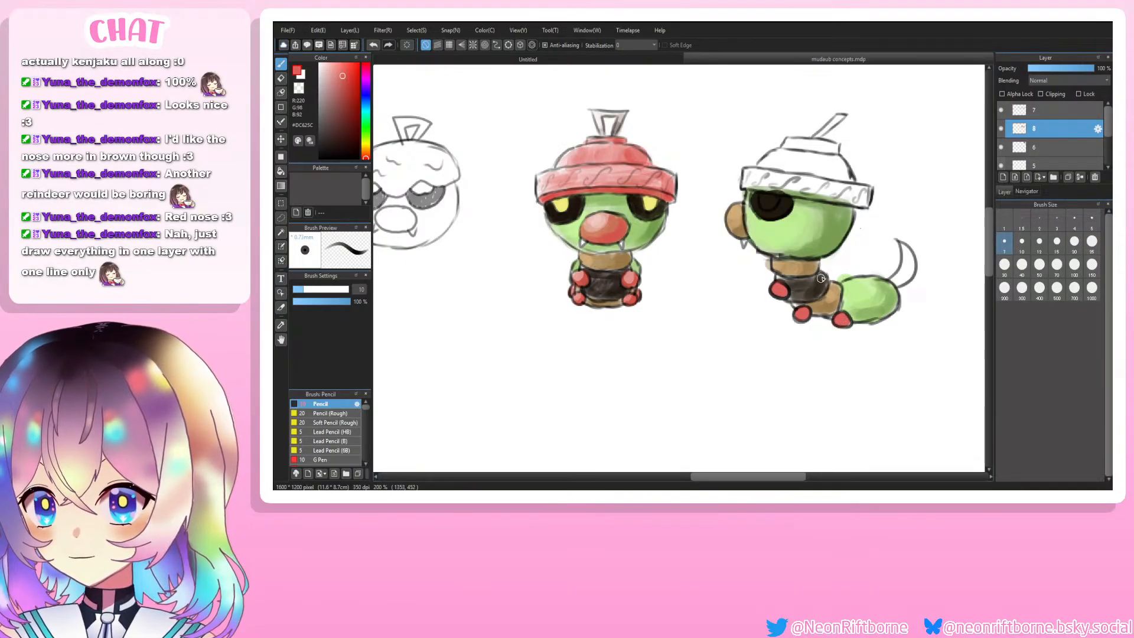
{"action": "left_click", "coordinate": [1075, 241]}
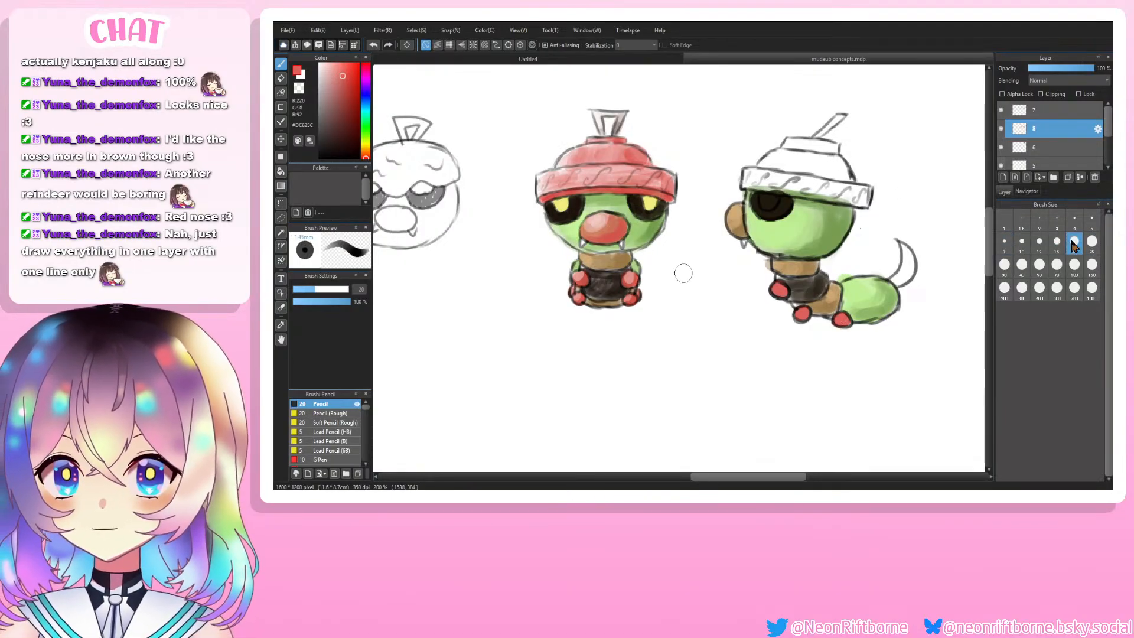
{"action": "mouse_move", "coordinate": [860, 203]}
{"action": "left_mouse_down"}
{"action": "mouse_move", "coordinate": [822, 190]}
{"action": "mouse_move", "coordinate": [866, 199]}
{"action": "mouse_move", "coordinate": [751, 181]}
{"action": "mouse_move", "coordinate": [863, 192]}
{"action": "mouse_move", "coordinate": [835, 155]}
{"action": "mouse_move", "coordinate": [829, 161]}
{"action": "mouse_move", "coordinate": [836, 155]}
{"action": "mouse_move", "coordinate": [827, 175]}
{"action": "mouse_move", "coordinate": [822, 150]}
{"action": "mouse_move", "coordinate": [810, 172]}
{"action": "mouse_move", "coordinate": [807, 152]}
{"action": "mouse_move", "coordinate": [809, 166]}
{"action": "mouse_move", "coordinate": [791, 162]}
{"action": "mouse_move", "coordinate": [803, 144]}
{"action": "mouse_move", "coordinate": [789, 166]}
{"action": "mouse_move", "coordinate": [787, 151]}
{"action": "mouse_move", "coordinate": [759, 166]}
{"action": "mouse_move", "coordinate": [797, 148]}
{"action": "left_mouse_up"}
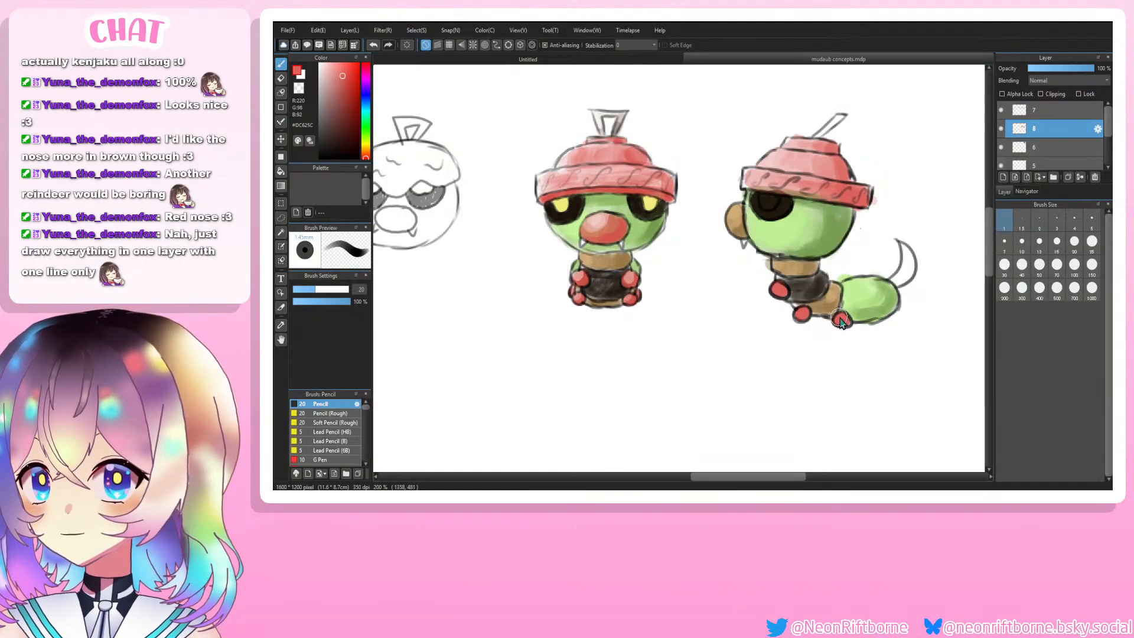
Step: Sample the yellow from the concept's eye and paint the iris in the side view's dark eye patch with a size 12 brush
{"action": "key", "text": "i"}
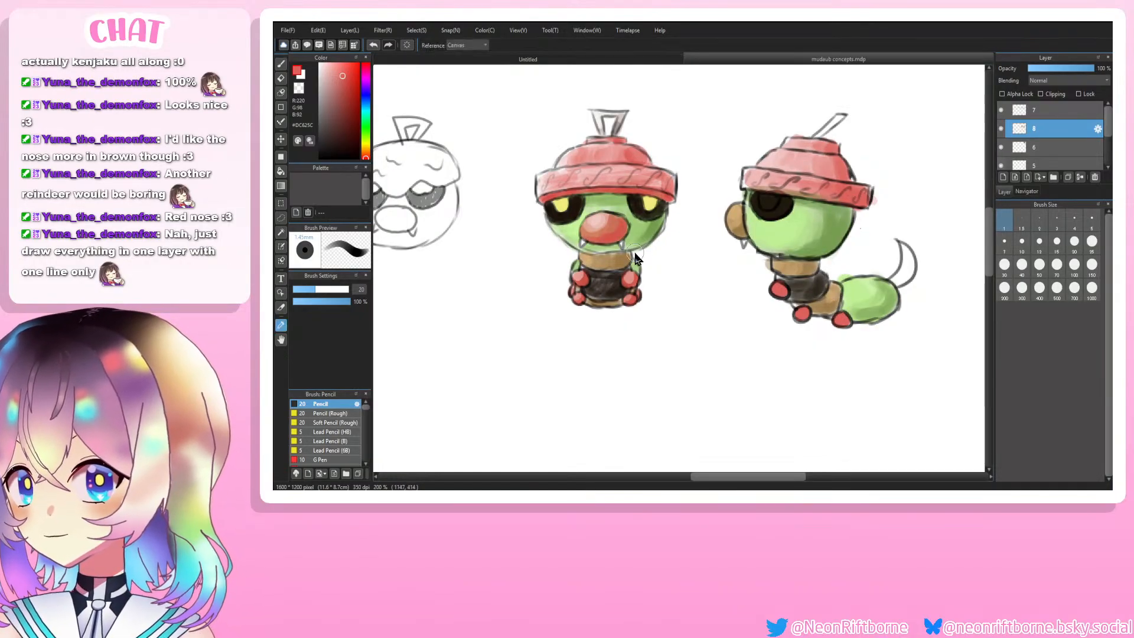
{"action": "left_click", "coordinate": [650, 207]}
{"action": "key", "text": "b"}
{"action": "key", "text": "ctrl+plus"}
{"action": "key", "text": "ctrl+plus"}
{"action": "mouse_move", "coordinate": [851, 137]}
{"action": "left_mouse_down"}
{"action": "mouse_move", "coordinate": [881, 130]}
{"action": "mouse_move", "coordinate": [850, 131]}
{"action": "left_mouse_up"}
{"action": "key", "text": "ctrl+z"}
{"action": "key", "text": "ctrl+z"}
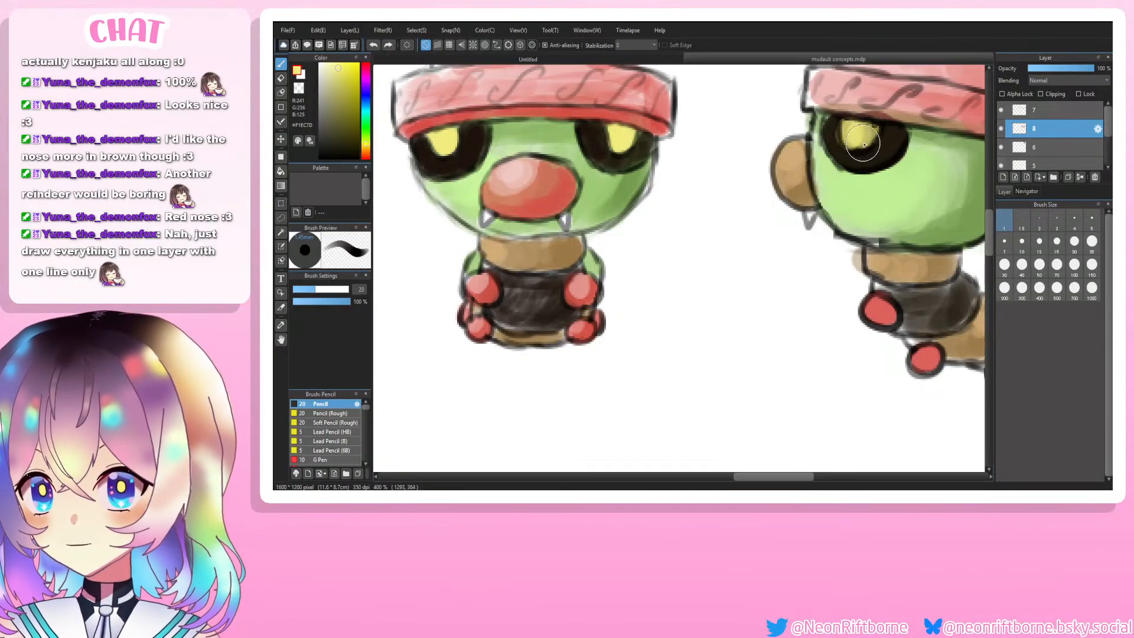
{"action": "left_click", "coordinate": [1040, 242]}
{"action": "mouse_move", "coordinate": [874, 129]}
{"action": "left_mouse_down"}
{"action": "mouse_move", "coordinate": [852, 139]}
{"action": "mouse_move", "coordinate": [858, 147]}
{"action": "mouse_move", "coordinate": [849, 134]}
{"action": "mouse_move", "coordinate": [846, 155]}
{"action": "left_mouse_up"}
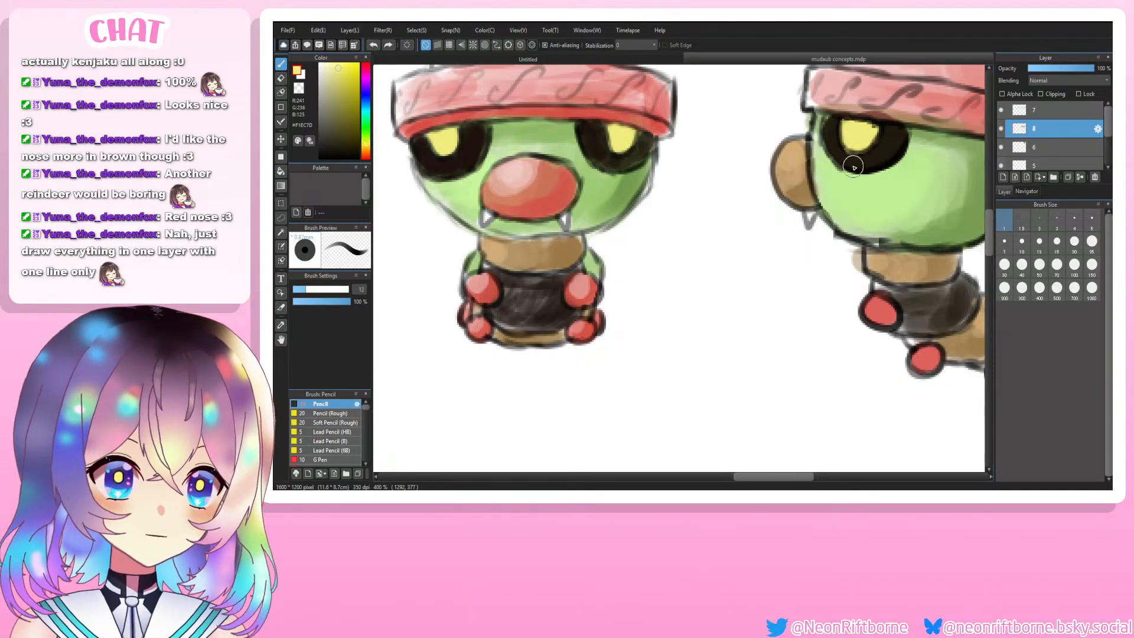
{"action": "scroll", "coordinate": [847, 151], "scroll_direction": "down", "scroll_amount": 1}
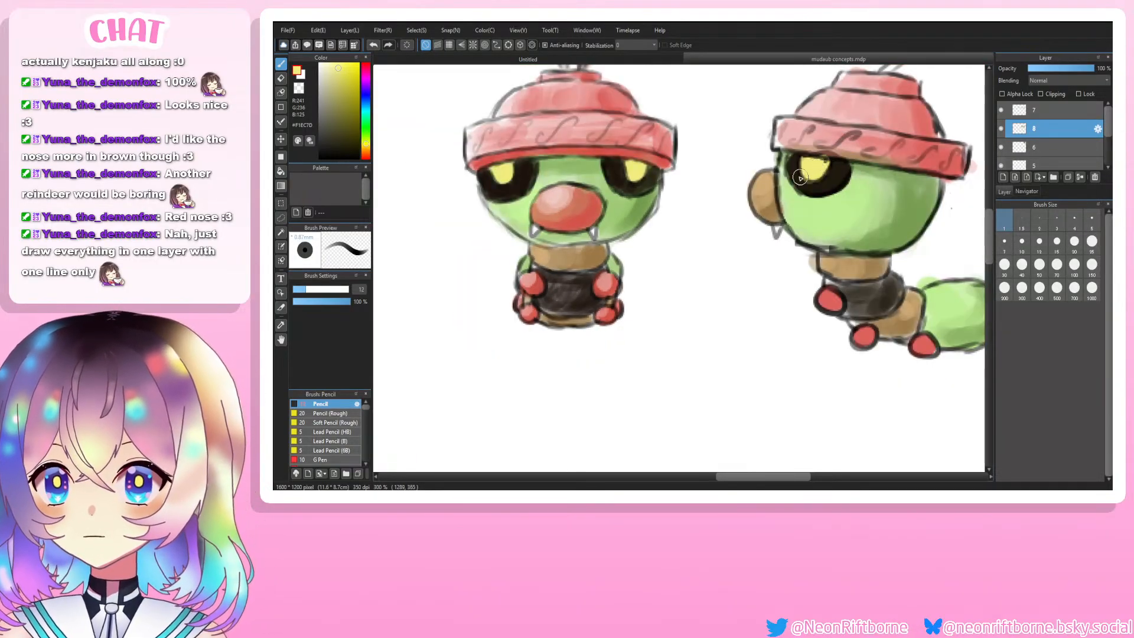
{"action": "scroll", "coordinate": [750, 168], "scroll_direction": "down", "scroll_amount": 2}
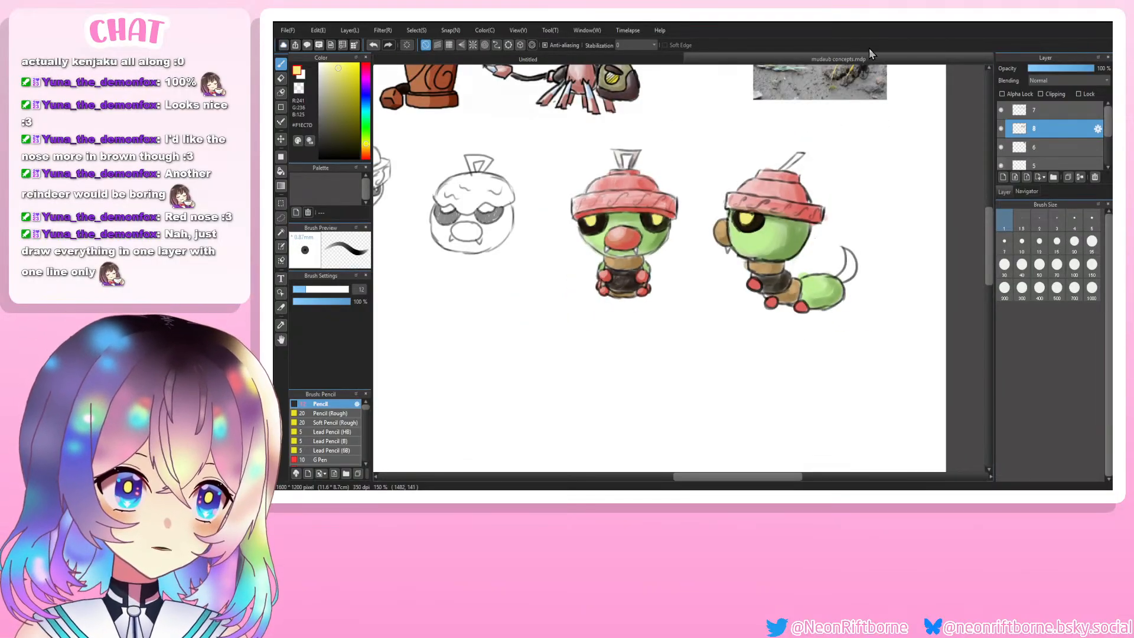
Step: Sample the pale pinkish gray from the front concept's hat loop and fill the side view's hat loop and tail stinger
{"action": "key", "text": "ctrl+Up"}
{"action": "key", "text": "i"}
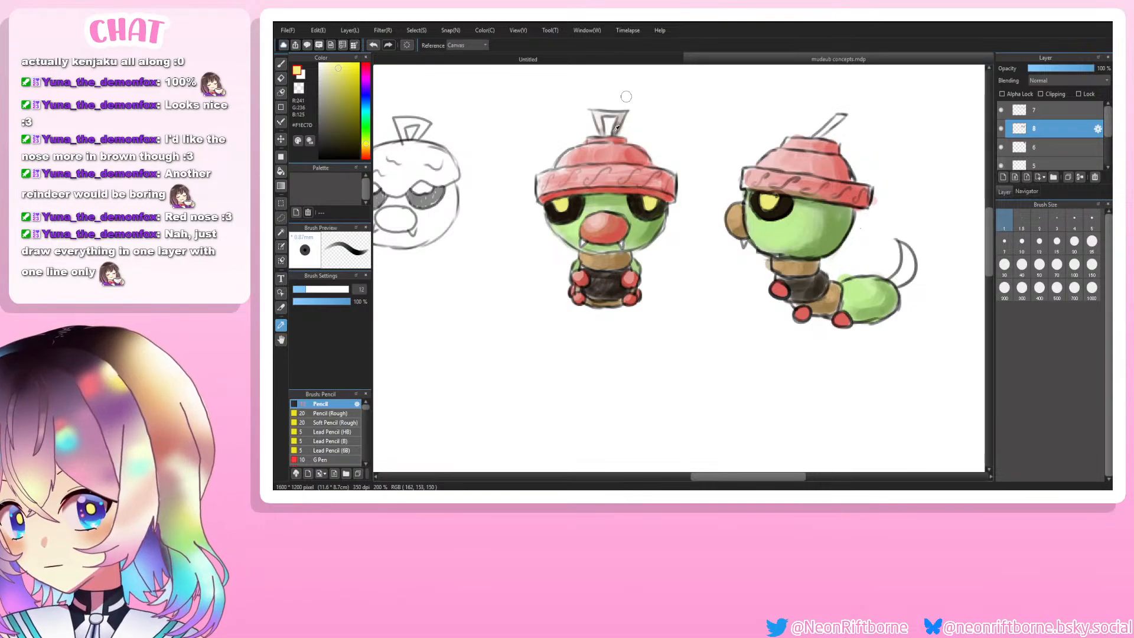
{"action": "left_click", "coordinate": [623, 117]}
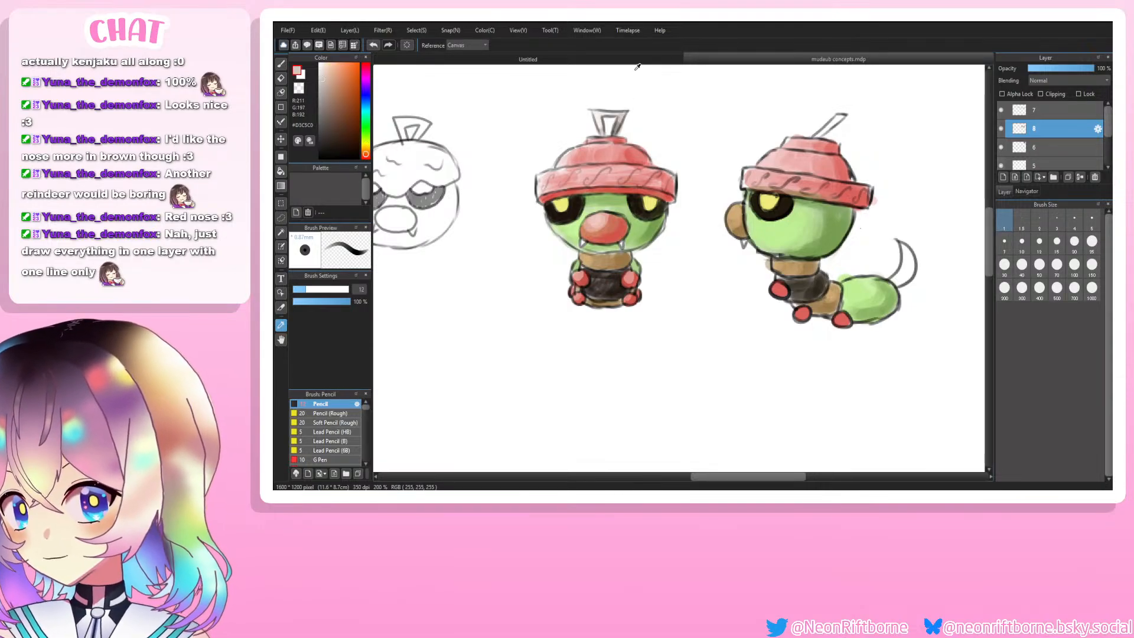
{"action": "key", "text": "b"}
{"action": "mouse_move", "coordinate": [819, 136]}
{"action": "left_mouse_down"}
{"action": "mouse_move", "coordinate": [844, 118]}
{"action": "mouse_move", "coordinate": [823, 141]}
{"action": "left_mouse_up"}
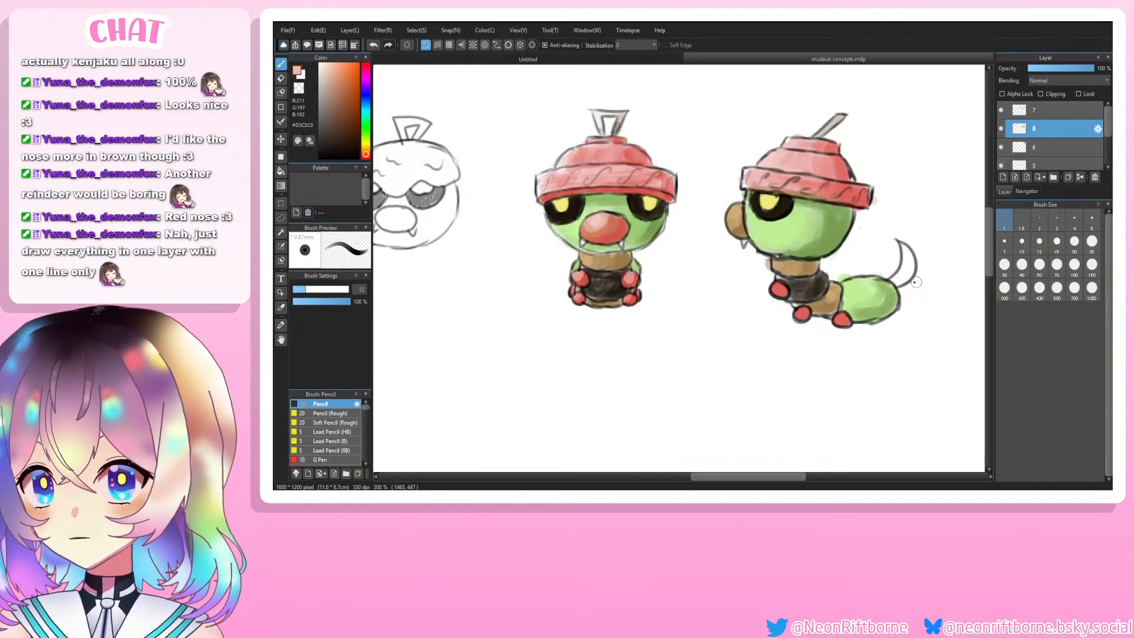
{"action": "mouse_move", "coordinate": [902, 247]}
{"action": "left_mouse_down"}
{"action": "mouse_move", "coordinate": [901, 282]}
{"action": "mouse_move", "coordinate": [906, 247]}
{"action": "left_mouse_up"}
Step: Sample the near-white from the front concept's hat loop and lighten the side view's hat loop and stinger
{"action": "key", "text": "i"}
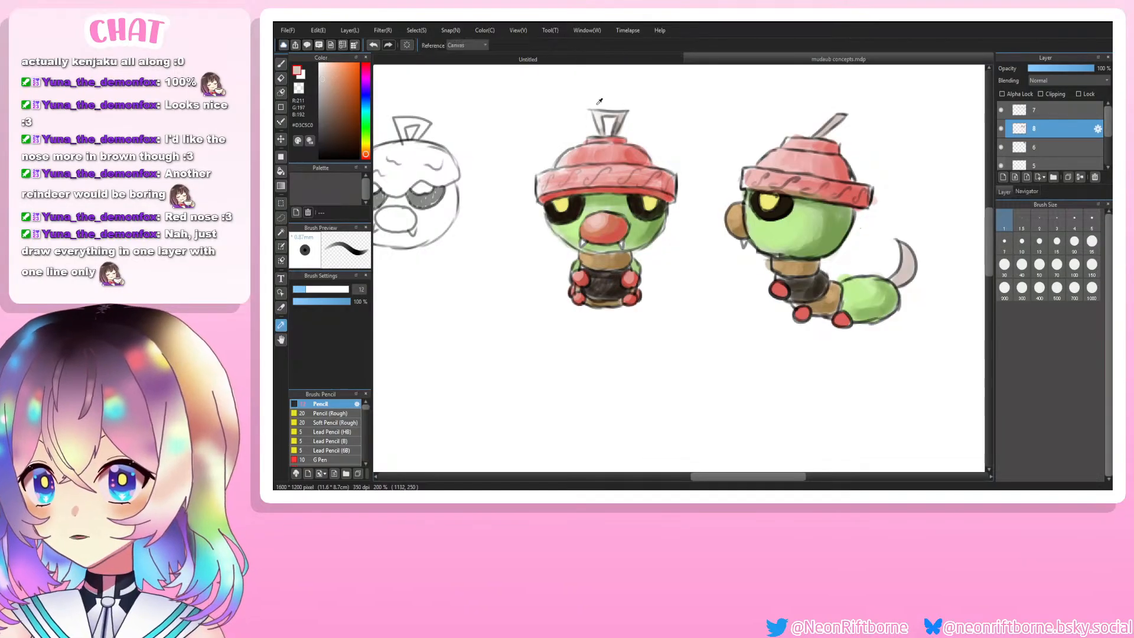
{"action": "left_click", "coordinate": [600, 120]}
{"action": "key", "text": "b"}
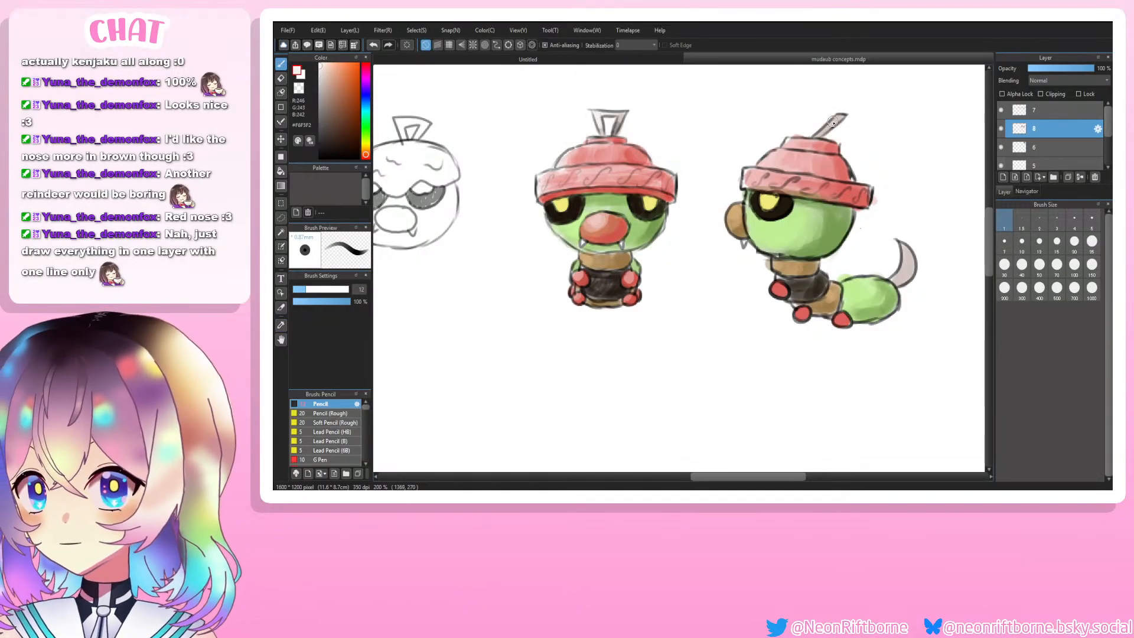
{"action": "mouse_move", "coordinate": [844, 113]}
{"action": "left_mouse_down"}
{"action": "mouse_move", "coordinate": [823, 137]}
{"action": "mouse_move", "coordinate": [834, 122]}
{"action": "left_mouse_up"}
{"action": "key", "text": "i"}
{"action": "key", "text": "b"}
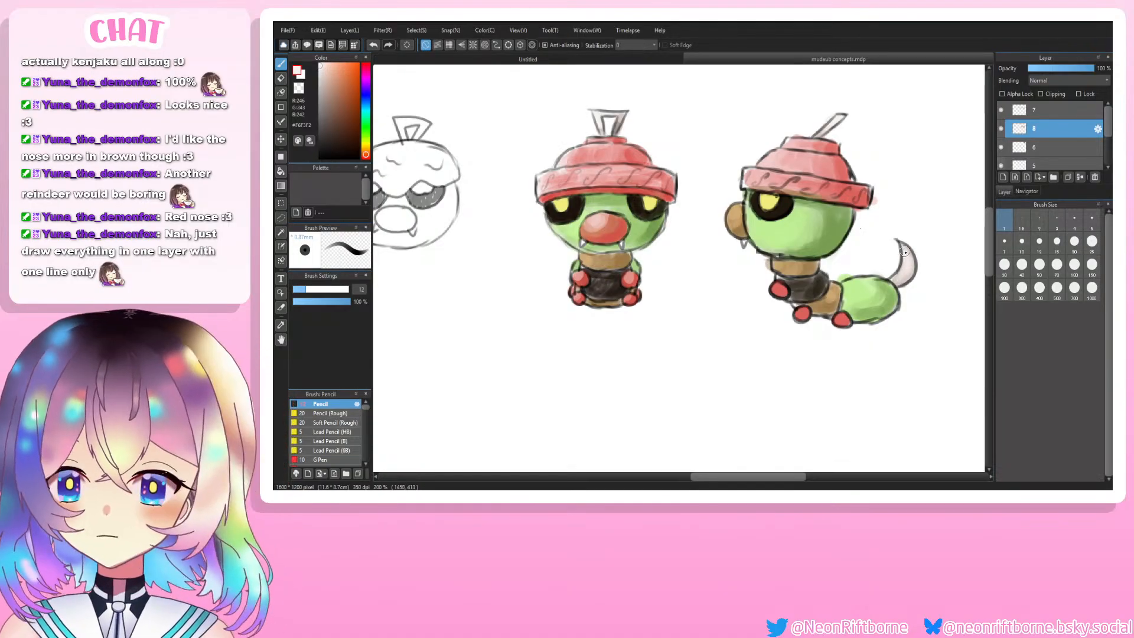
Step: Sample the darker gray from the front concept's hat loop and shade the side view's stinger
{"action": "key", "text": "i"}
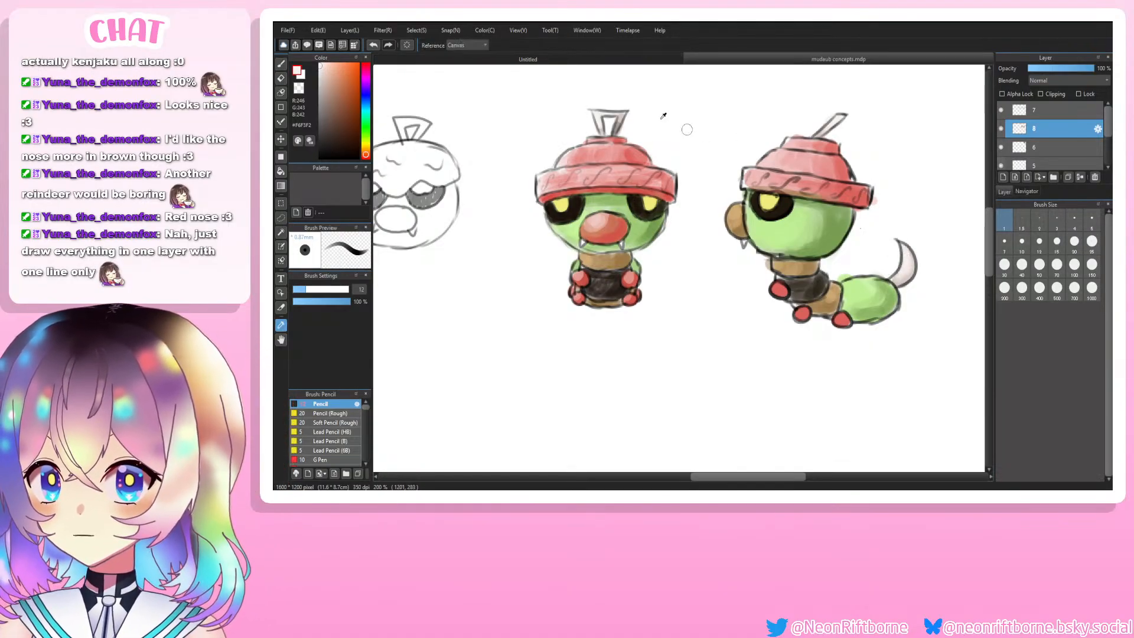
{"action": "left_click", "coordinate": [621, 126]}
{"action": "key", "text": "b"}
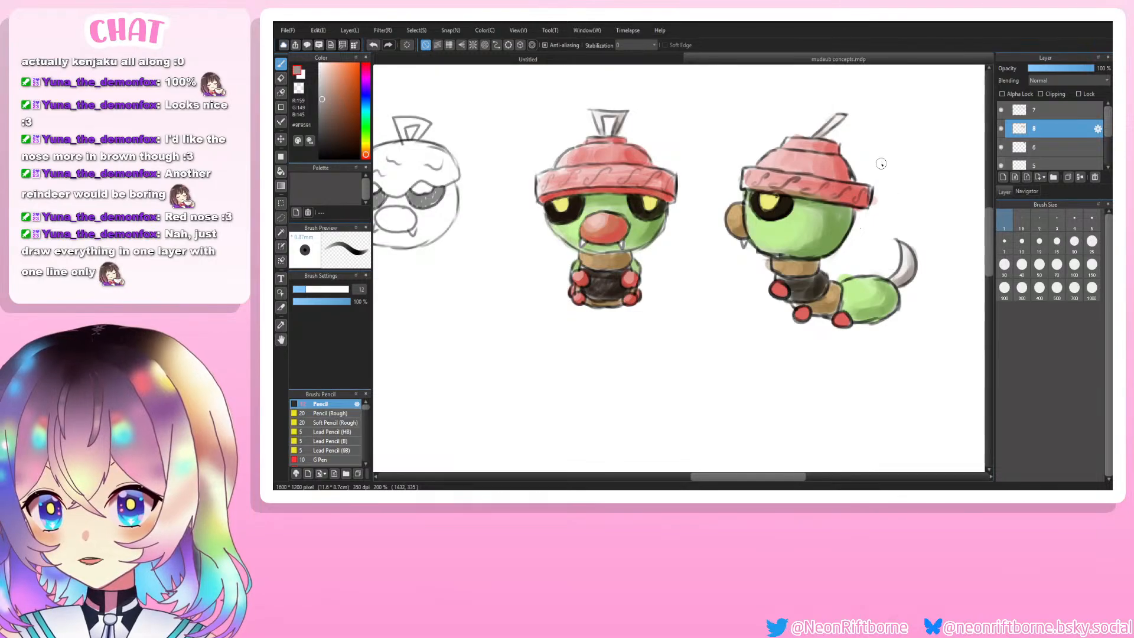
{"action": "scroll", "coordinate": [831, 106], "scroll_direction": "down", "scroll_amount": 3}
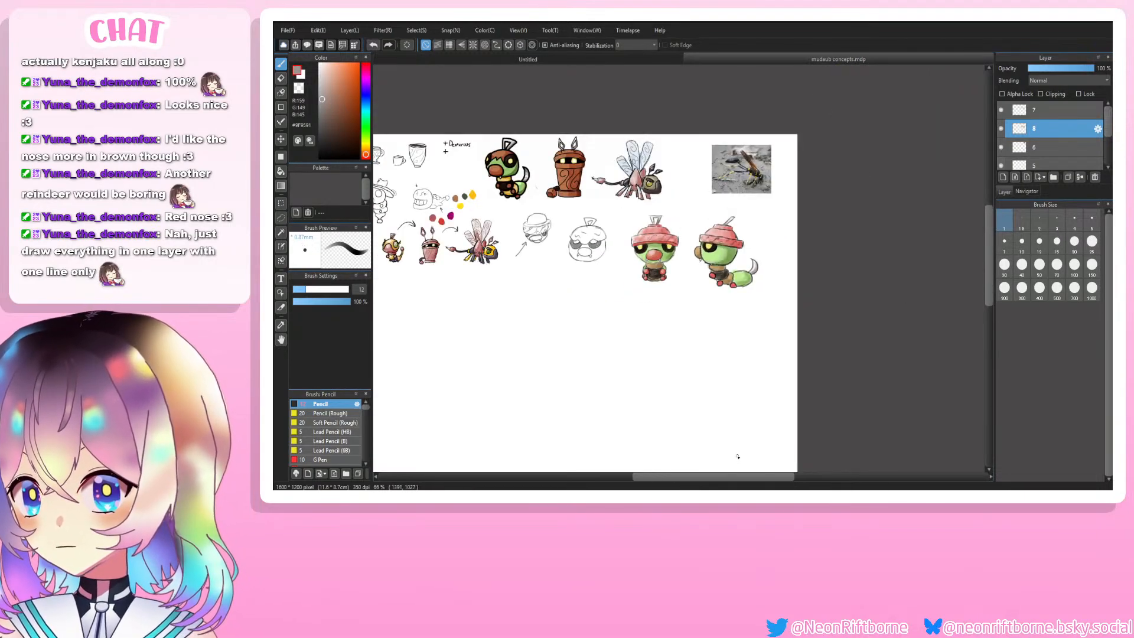
{"action": "scroll", "coordinate": [679, 260], "scroll_direction": "up", "scroll_amount": 3}
Step: Sample the light pink from the top of the front concept's hat and add highlights to the side view's three red feet
{"action": "key", "text": "alt"}
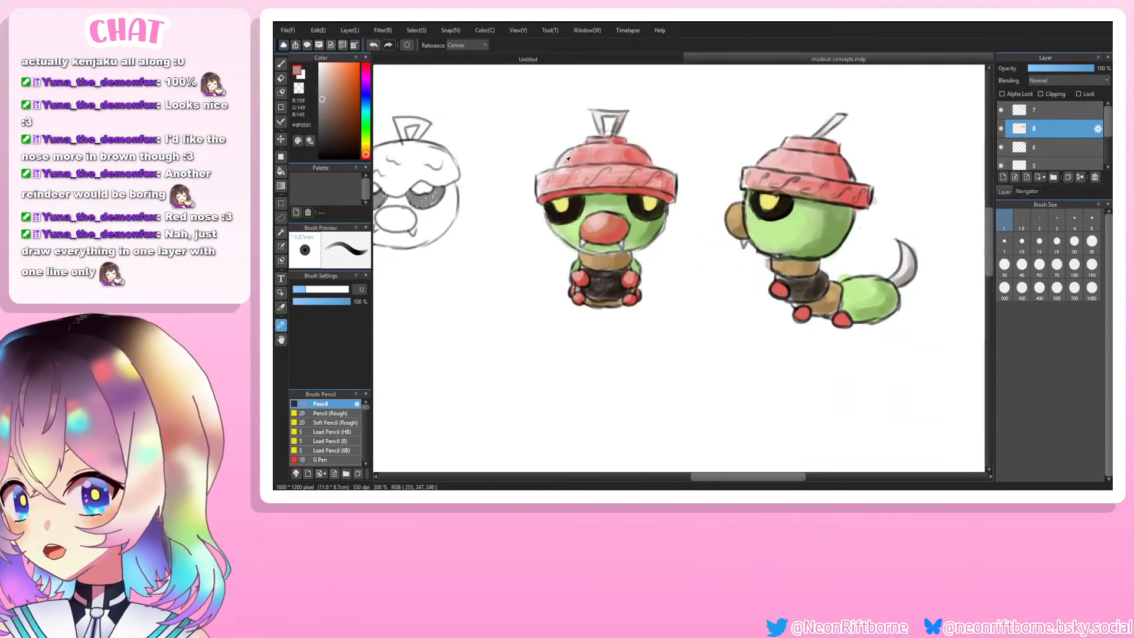
{"action": "left_click", "coordinate": [608, 136], "text": "alt"}
{"action": "scroll", "coordinate": [824, 298], "scroll_direction": "up", "scroll_amount": 1}
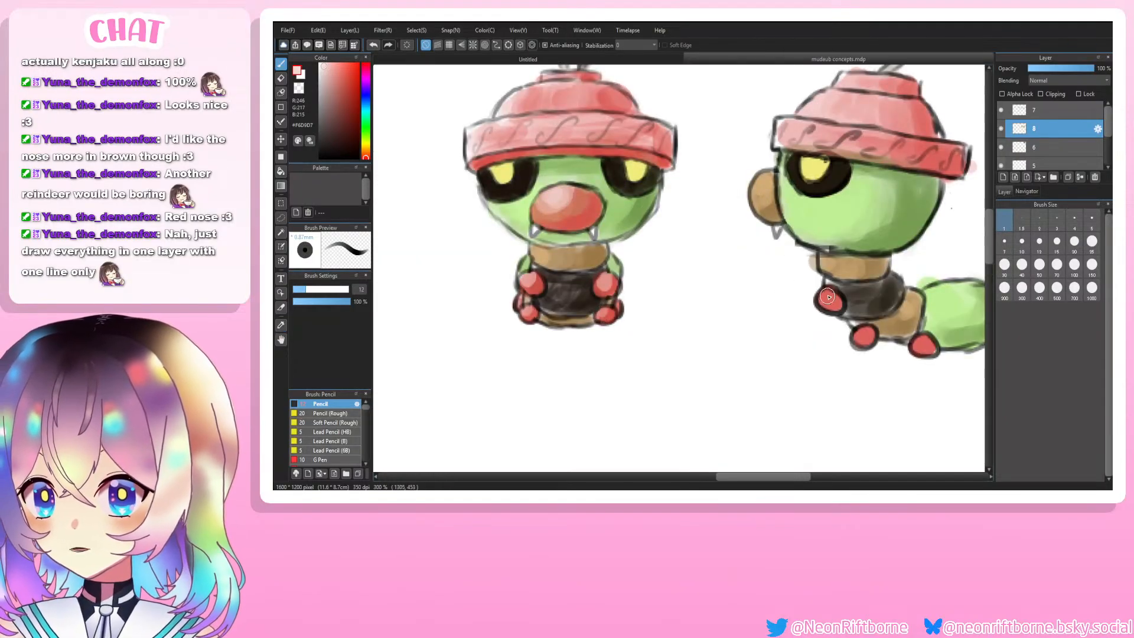
{"action": "mouse_move", "coordinate": [828, 296]}
{"action": "left_mouse_down"}
{"action": "mouse_move", "coordinate": [862, 336]}
{"action": "mouse_move", "coordinate": [860, 322]}
{"action": "left_mouse_up"}
{"action": "left_click_drag", "start_coordinate": [927, 343], "coordinate": [920, 347]}
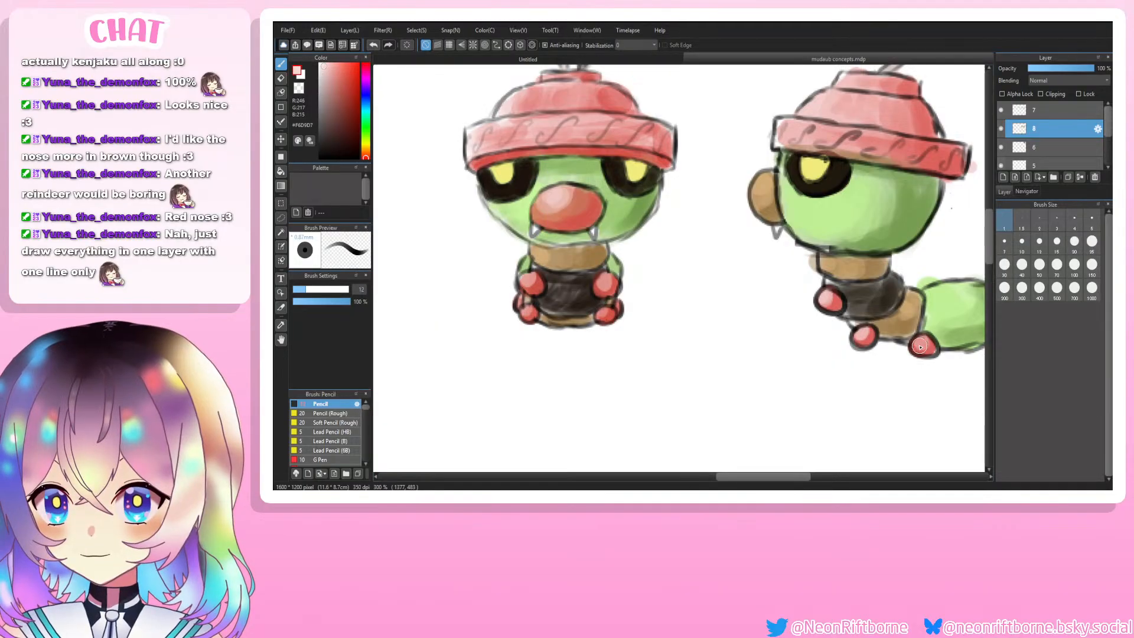
{"action": "scroll", "coordinate": [910, 344], "scroll_direction": "down", "scroll_amount": 2}
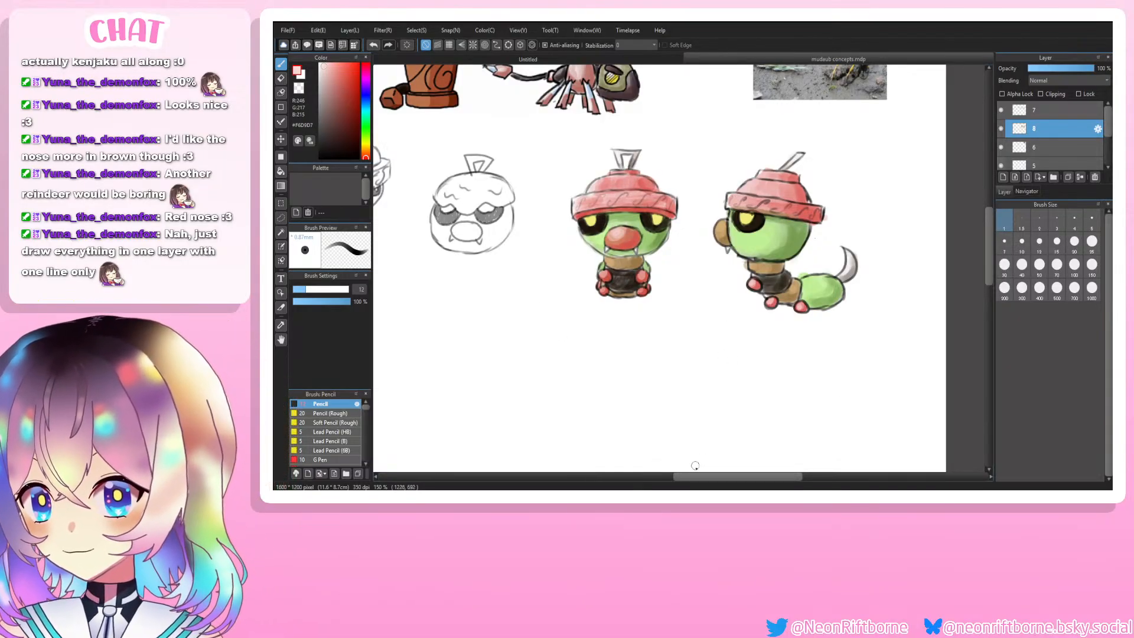
Step: Temporarily circle the front view and the side view in turn, undoing each circle before drawing another
{"action": "mouse_move", "coordinate": [715, 478]}
{"action": "left_mouse_down"}
{"action": "mouse_move", "coordinate": [700, 474]}
{"action": "mouse_move", "coordinate": [720, 475]}
{"action": "mouse_move", "coordinate": [709, 473]}
{"action": "mouse_move", "coordinate": [710, 454]}
{"action": "mouse_move", "coordinate": [685, 449]}
{"action": "left_mouse_up"}
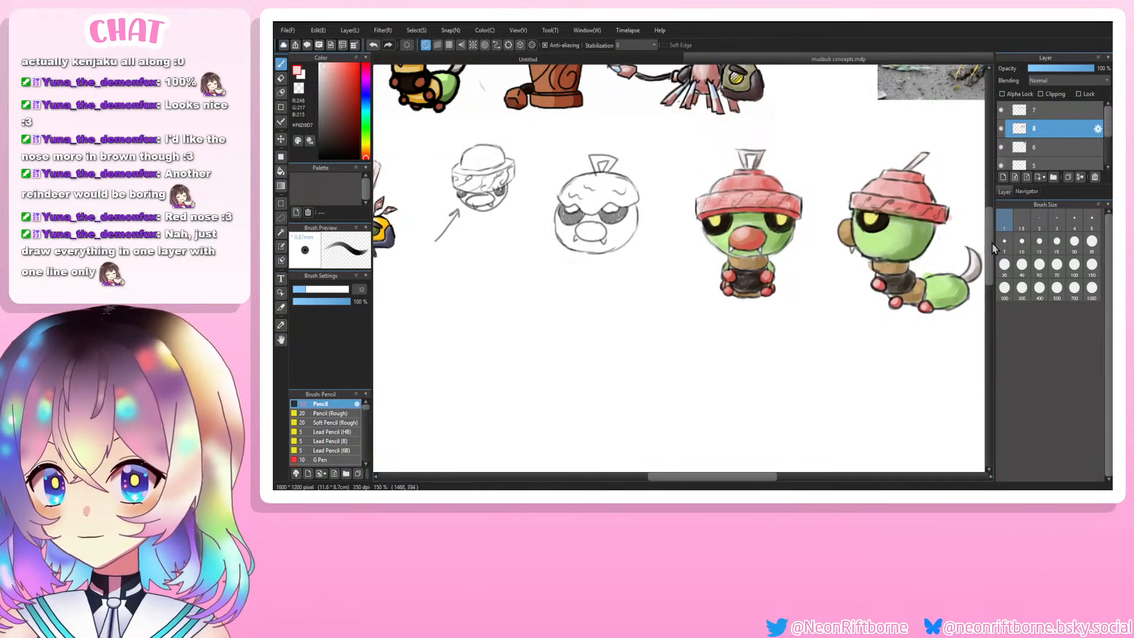
{"action": "left_click_drag", "start_coordinate": [992, 243], "coordinate": [995, 220]}
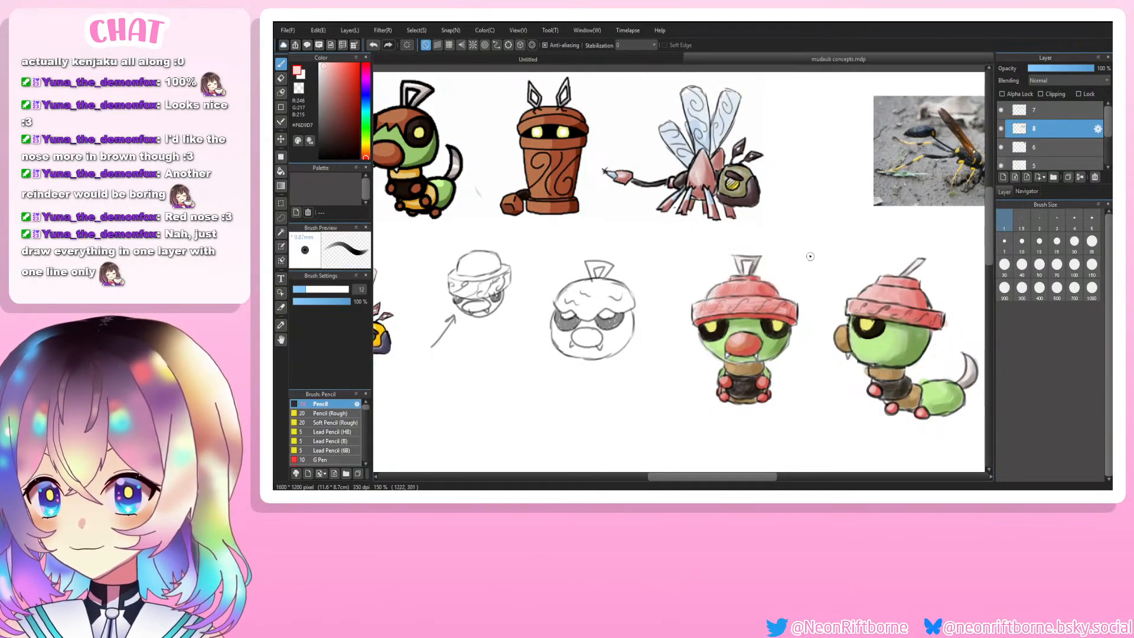
{"action": "mouse_move", "coordinate": [811, 269]}
{"action": "left_mouse_down"}
{"action": "mouse_move", "coordinate": [767, 261]}
{"action": "mouse_move", "coordinate": [692, 296]}
{"action": "left_mouse_up"}
{"action": "key", "text": "ctrl+z"}
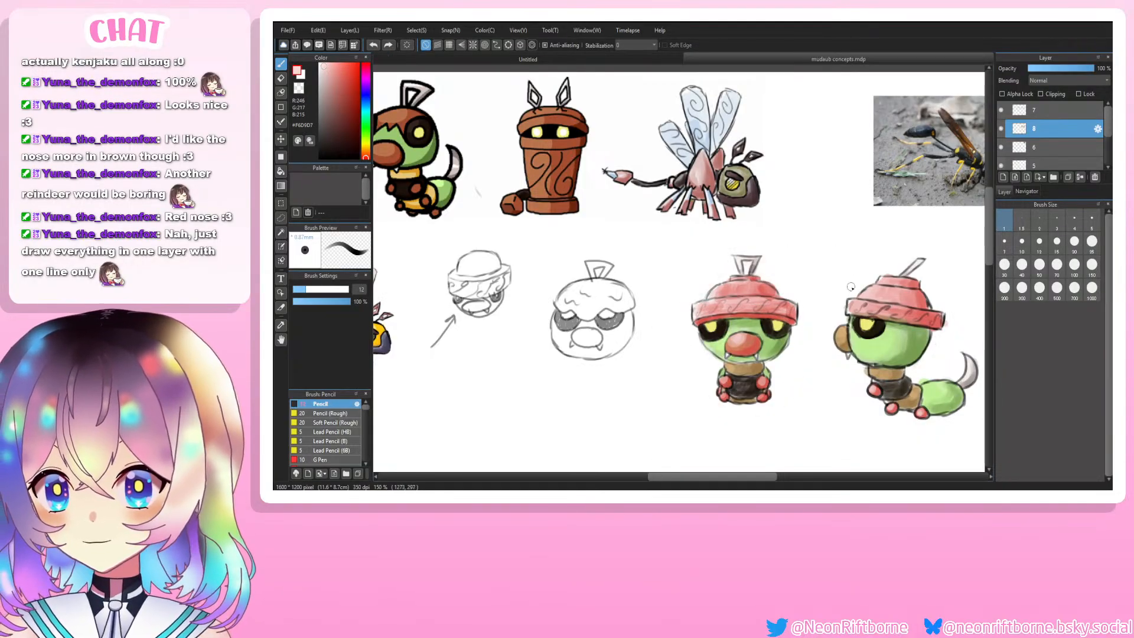
{"action": "left_click_drag", "start_coordinate": [944, 283], "coordinate": [913, 269]}
{"action": "key", "text": "ctrl+z"}
{"action": "left_click_drag", "start_coordinate": [803, 259], "coordinate": [823, 319]}
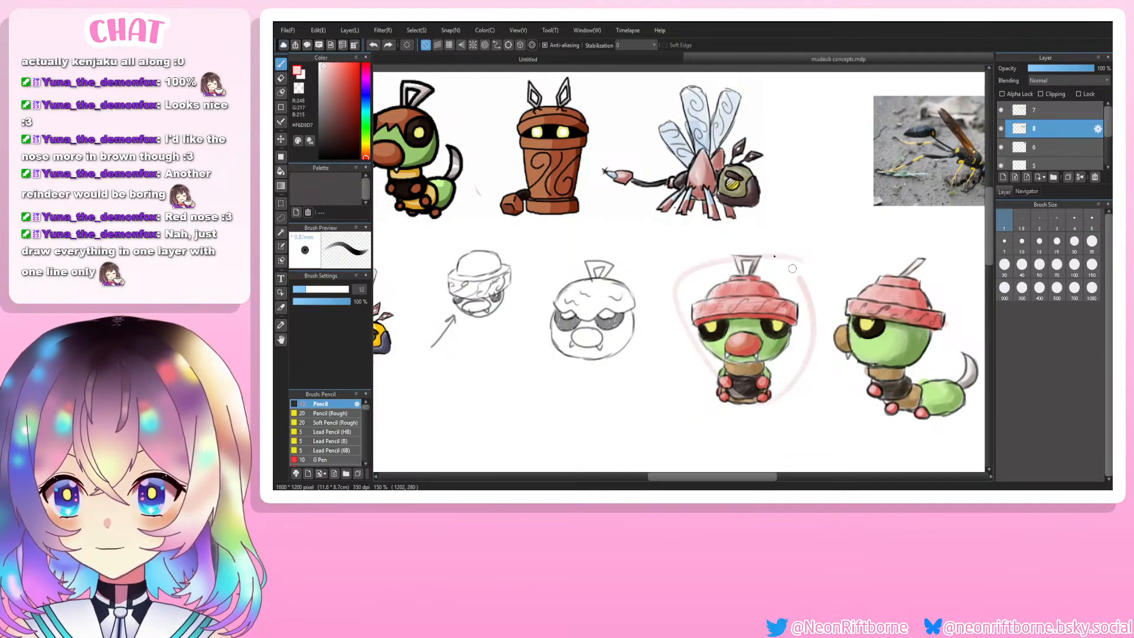
{"action": "key", "text": "ctrl+z"}
{"action": "left_click_drag", "start_coordinate": [920, 283], "coordinate": [913, 269]}
{"action": "key", "text": "ctrl+z"}
{"action": "mouse_move", "coordinate": [810, 259]}
{"action": "left_mouse_down"}
{"action": "mouse_move", "coordinate": [674, 331]}
{"action": "mouse_move", "coordinate": [744, 251]}
{"action": "left_mouse_up"}
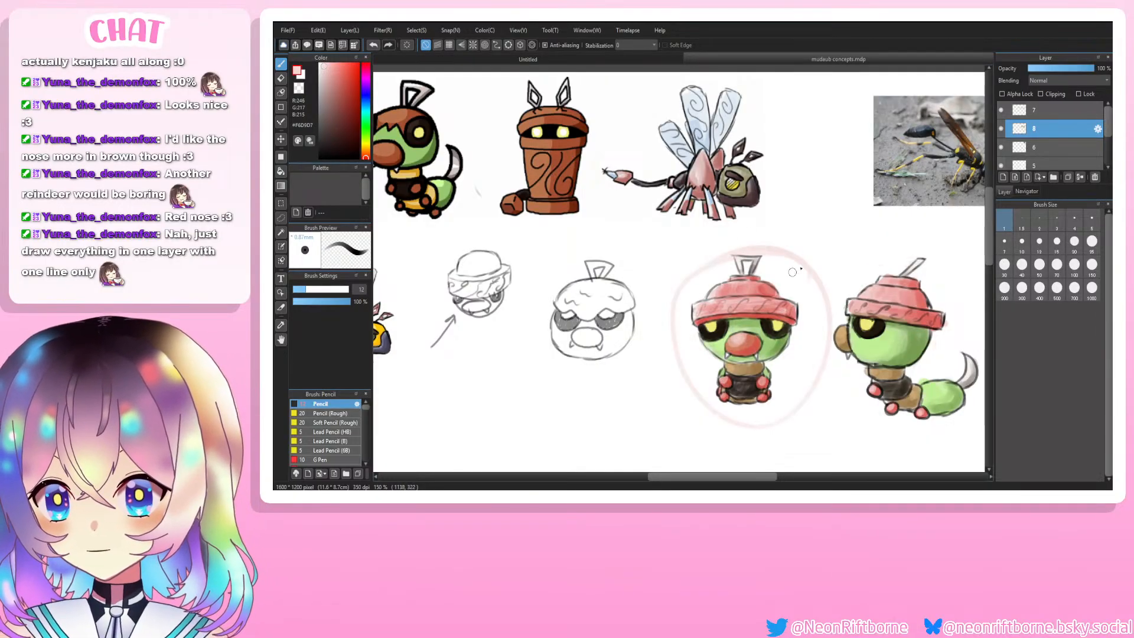
{"action": "key", "text": "ctrl+z"}
{"action": "mouse_move", "coordinate": [956, 292]}
{"action": "left_mouse_down"}
{"action": "mouse_move", "coordinate": [942, 422]}
{"action": "mouse_move", "coordinate": [877, 236]}
{"action": "left_mouse_up"}
{"action": "key", "text": "ctrl+z"}
{"action": "left_click_drag", "start_coordinate": [798, 259], "coordinate": [765, 240]}
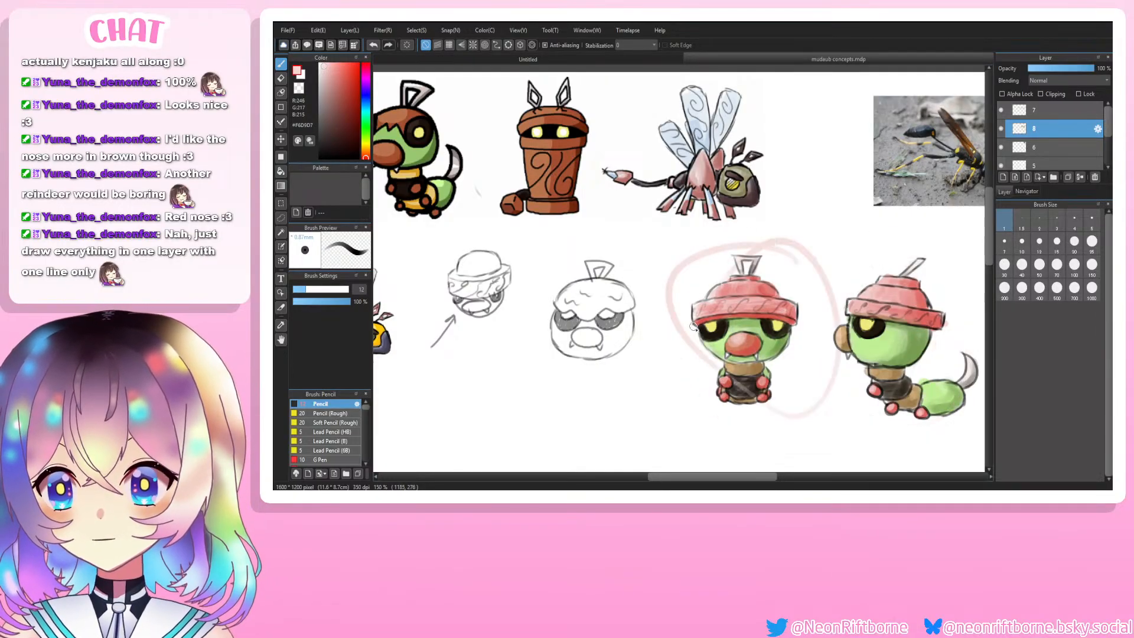
{"action": "key", "text": "ctrl+z"}
{"action": "mouse_move", "coordinate": [957, 290]}
{"action": "left_mouse_down"}
{"action": "mouse_move", "coordinate": [870, 258]}
{"action": "mouse_move", "coordinate": [951, 378]}
{"action": "left_mouse_up"}
{"action": "key", "text": "ctrl+z"}
{"action": "mouse_move", "coordinate": [798, 259]}
{"action": "left_mouse_down"}
{"action": "mouse_move", "coordinate": [787, 426]}
{"action": "mouse_move", "coordinate": [709, 266]}
{"action": "left_mouse_up"}
{"action": "key", "text": "ctrl+z"}
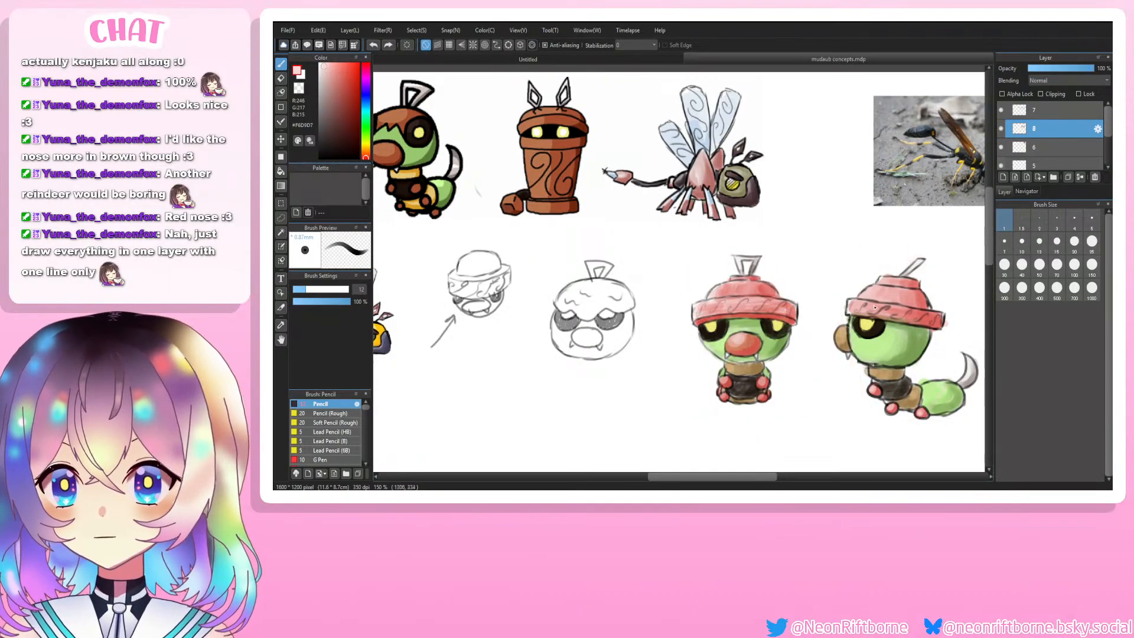
{"action": "mouse_move", "coordinate": [925, 299]}
{"action": "left_mouse_down"}
{"action": "mouse_move", "coordinate": [822, 366]}
{"action": "mouse_move", "coordinate": [921, 274]}
{"action": "left_mouse_up"}
{"action": "key", "text": "ctrl+z"}
{"action": "left_click_drag", "start_coordinate": [820, 283], "coordinate": [811, 260]}
{"action": "key", "text": "ctrl+z"}
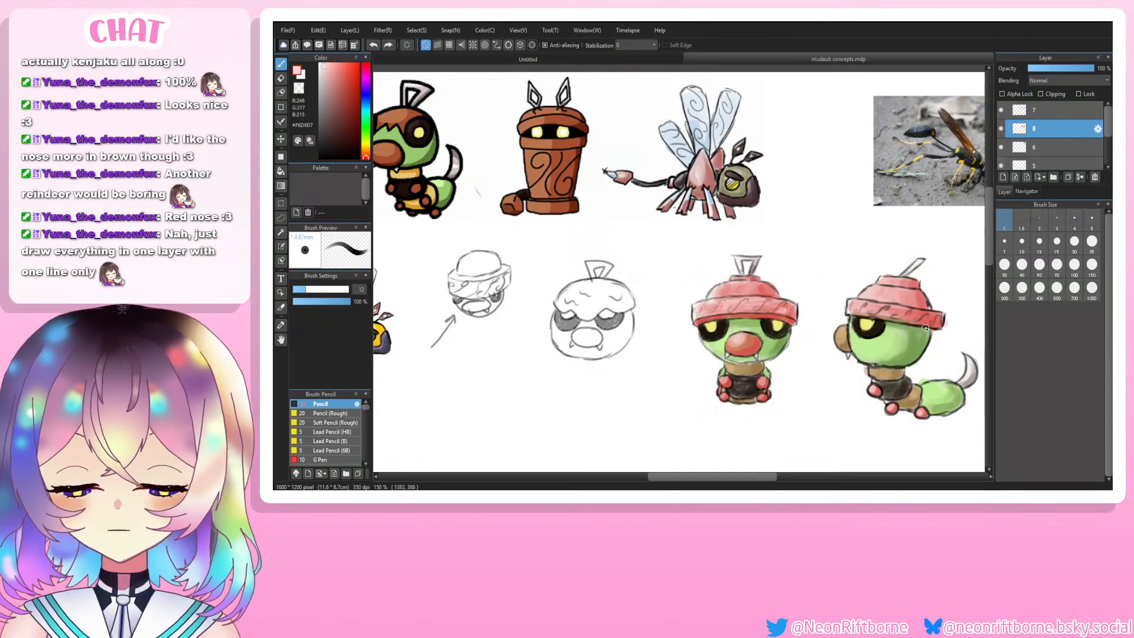
{"action": "left_click_drag", "start_coordinate": [918, 286], "coordinate": [935, 304]}
{"action": "key", "text": "ctrl+z"}
{"action": "left_click_drag", "start_coordinate": [768, 231], "coordinate": [771, 241]}
{"action": "key", "text": "ctrl+z"}
{"action": "mouse_move", "coordinate": [925, 272]}
{"action": "left_mouse_down"}
{"action": "mouse_move", "coordinate": [824, 311]}
{"action": "mouse_move", "coordinate": [923, 281]}
{"action": "left_mouse_up"}
{"action": "key", "text": "ctrl+z"}
{"action": "left_click_drag", "start_coordinate": [748, 259], "coordinate": [759, 243]}
{"action": "key", "text": "ctrl+z"}
{"action": "left_click_drag", "start_coordinate": [922, 275], "coordinate": [929, 278]}
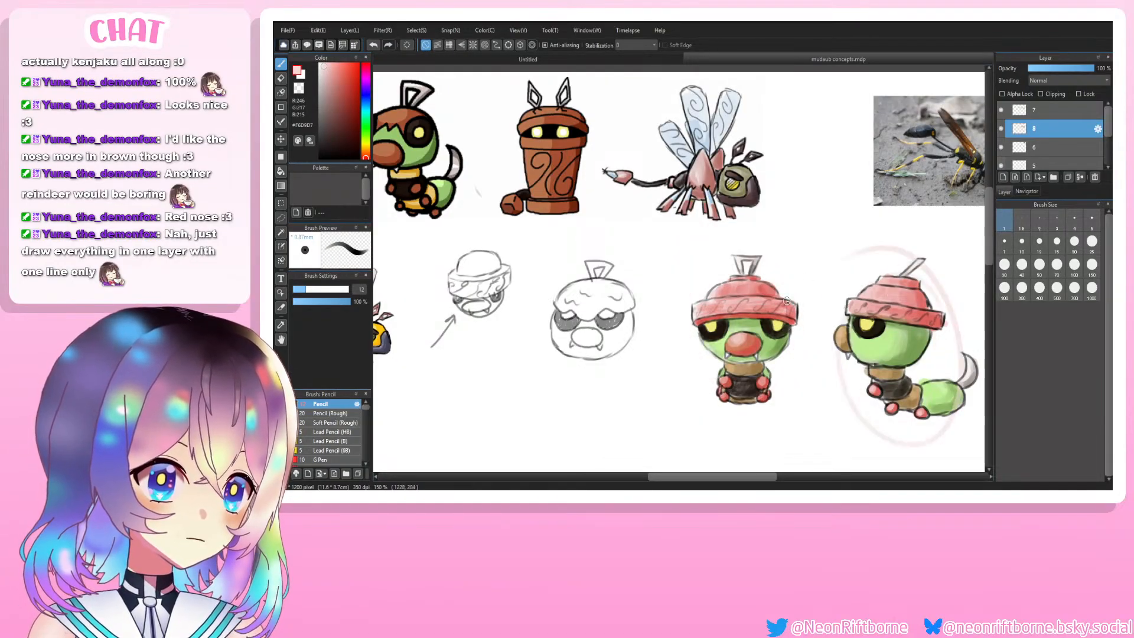
{"action": "key", "text": "ctrl+z"}
{"action": "mouse_move", "coordinate": [761, 242]}
{"action": "left_mouse_down"}
{"action": "mouse_move", "coordinate": [778, 414]}
{"action": "mouse_move", "coordinate": [768, 254]}
{"action": "left_mouse_up"}
{"action": "key", "text": "ctrl+z"}
{"action": "left_click_drag", "start_coordinate": [708, 477], "coordinate": [722, 476]}
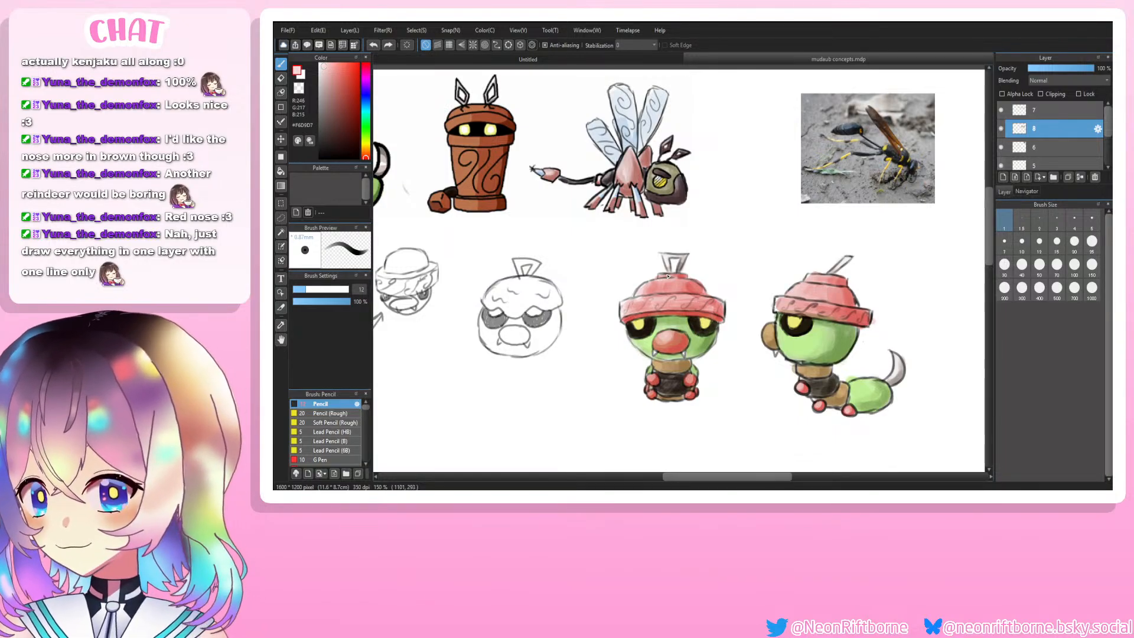
{"action": "left_click_drag", "start_coordinate": [721, 481], "coordinate": [712, 482]}
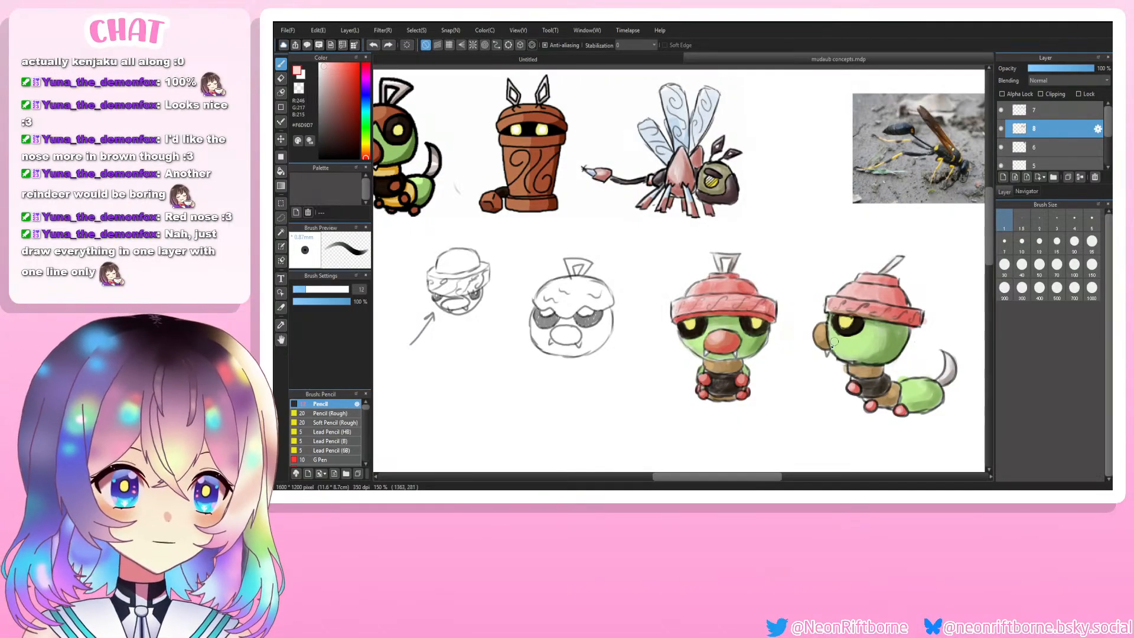
{"action": "scroll", "coordinate": [722, 353], "scroll_direction": "down", "scroll_amount": 2}
{"action": "scroll", "coordinate": [722, 353], "scroll_direction": "up", "scroll_amount": 2}
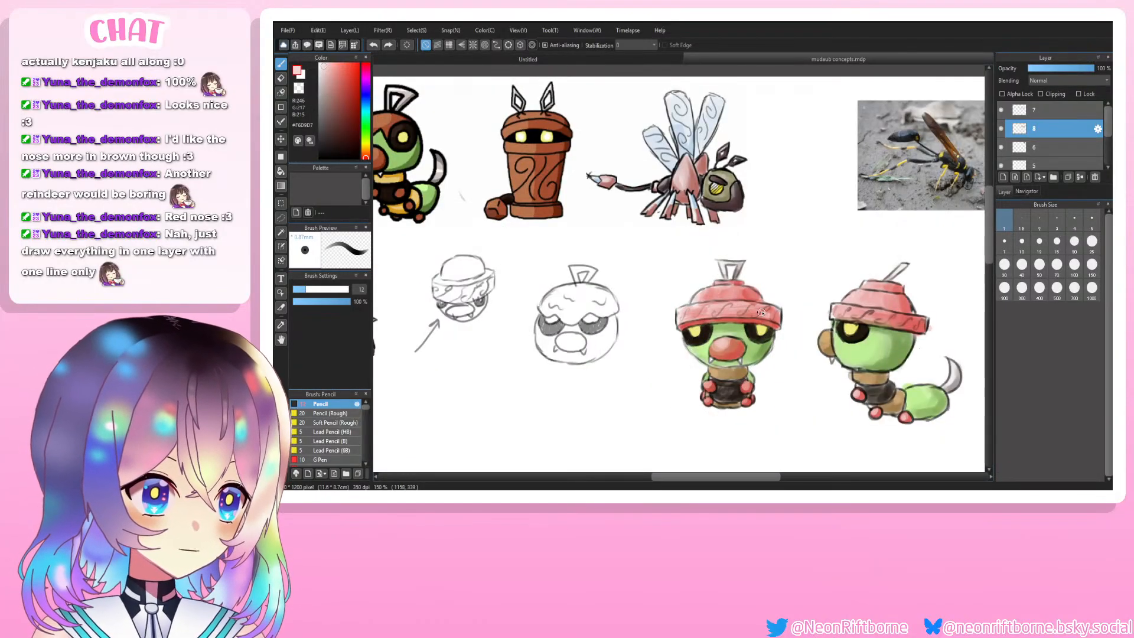
{"action": "mouse_move", "coordinate": [752, 280]}
{"action": "left_mouse_down"}
{"action": "mouse_move", "coordinate": [715, 430]}
{"action": "mouse_move", "coordinate": [794, 331]}
{"action": "mouse_move", "coordinate": [680, 266]}
{"action": "left_mouse_up"}
{"action": "key", "text": "ctrl+z"}
{"action": "key", "text": "ctrl+z"}
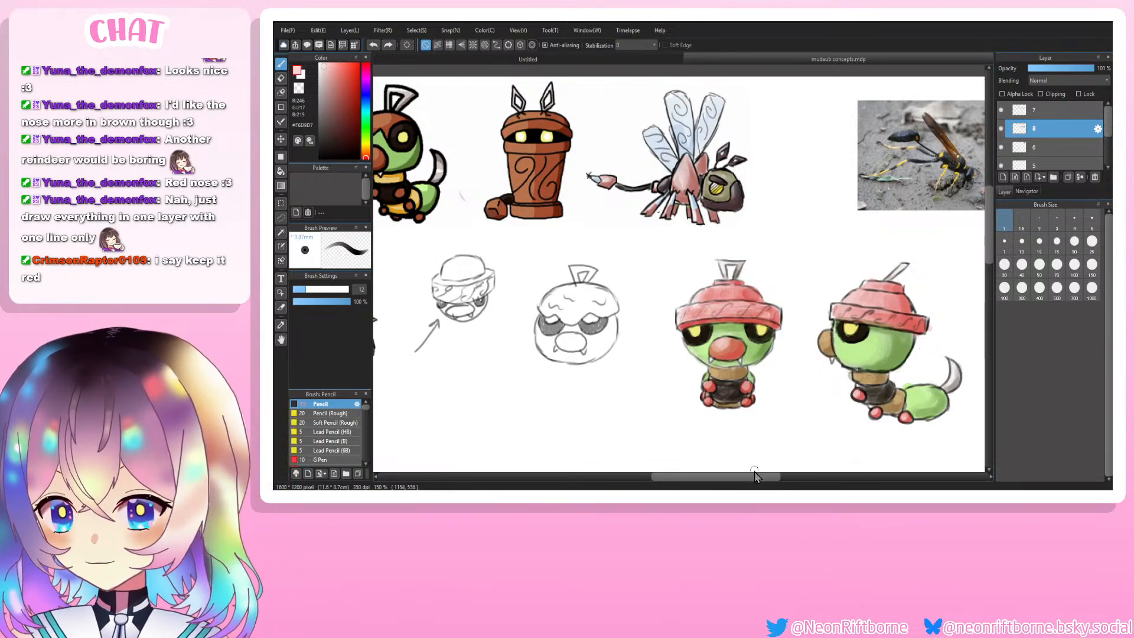
{"action": "scroll", "coordinate": [751, 475], "scroll_direction": "right", "scroll_amount": 2}
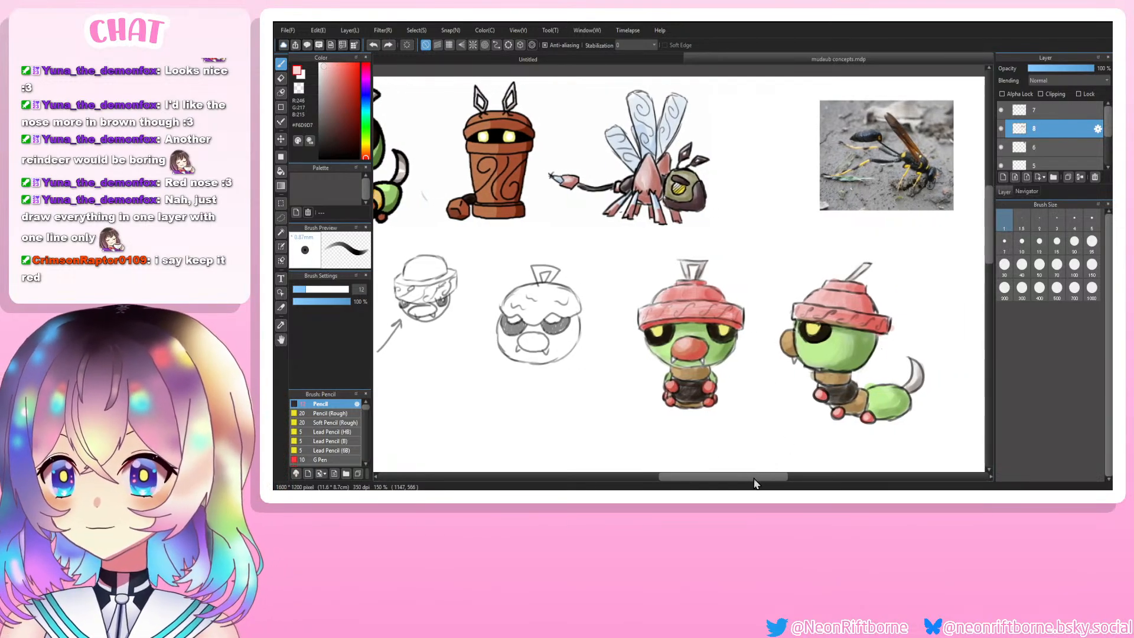
{"action": "left_click_drag", "start_coordinate": [754, 478], "coordinate": [758, 482]}
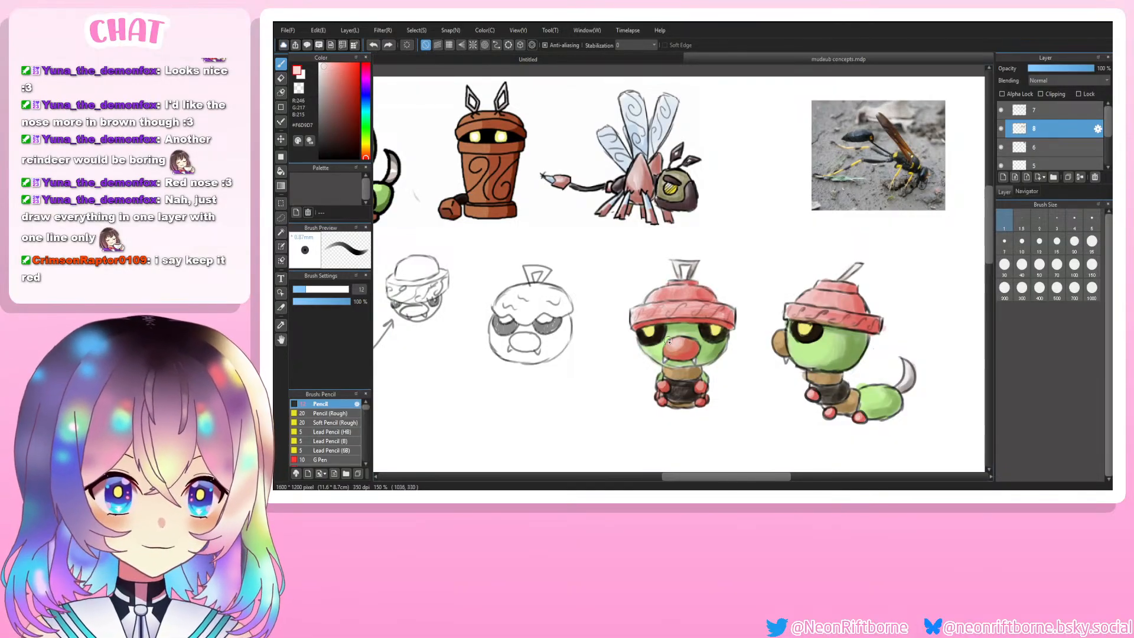
{"action": "scroll", "coordinate": [834, 350], "scroll_direction": "down", "scroll_amount": 1}
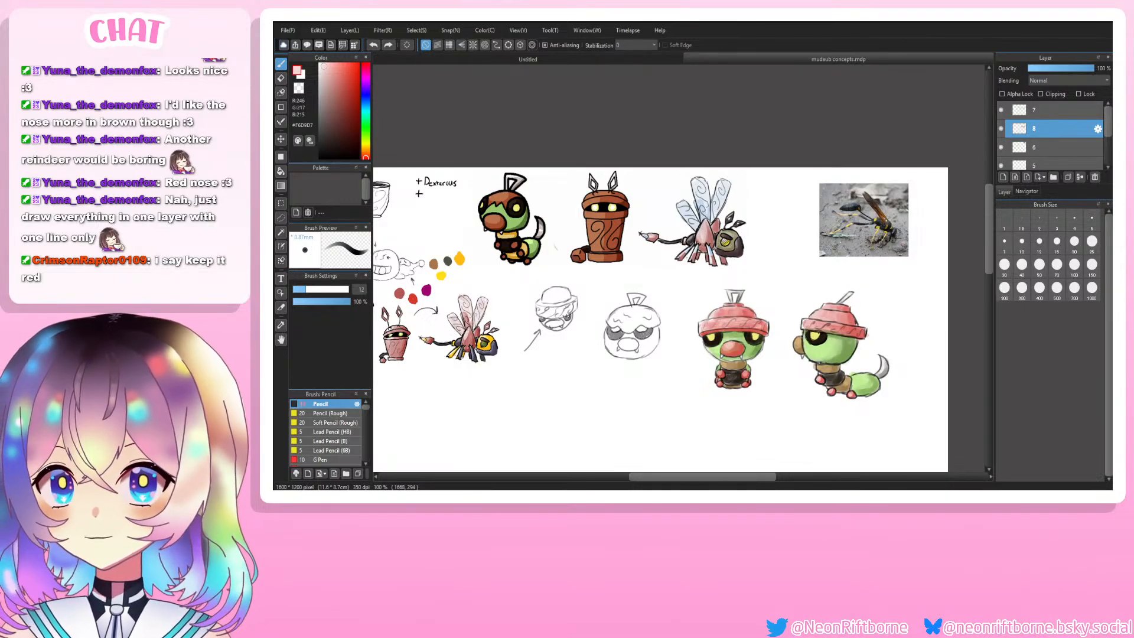
{"action": "scroll", "coordinate": [562, 172], "scroll_direction": "down", "scroll_amount": 2}
{"action": "scroll", "coordinate": [721, 188], "scroll_direction": "up", "scroll_amount": 1}
{"action": "scroll", "coordinate": [549, 265], "scroll_direction": "down", "scroll_amount": 1}
{"action": "scroll", "coordinate": [549, 263], "scroll_direction": "up", "scroll_amount": 2}
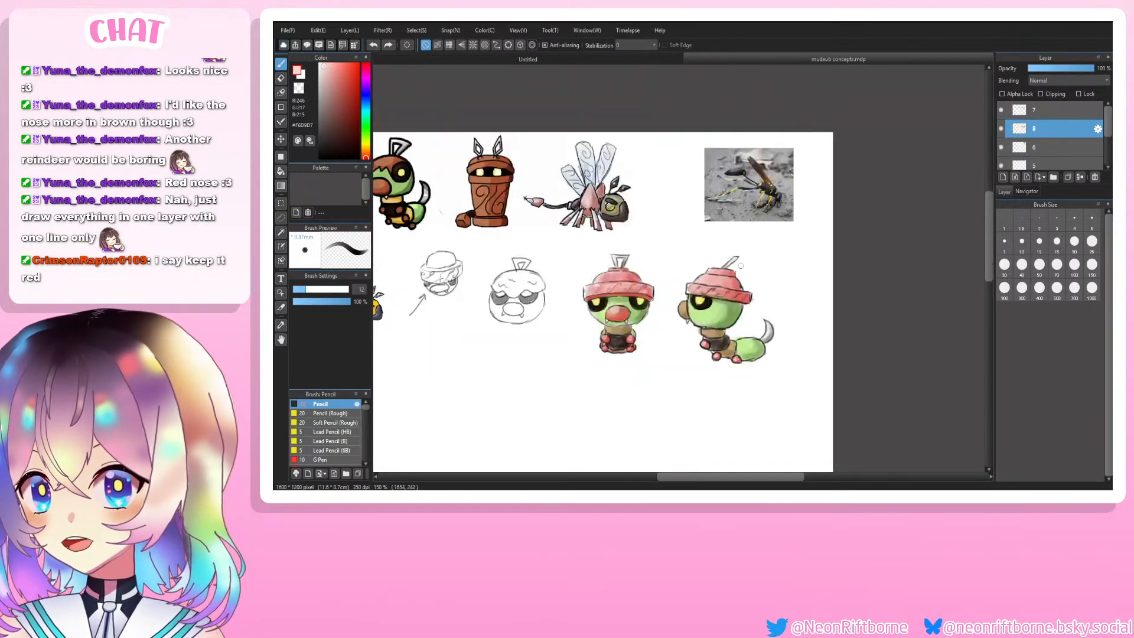
Step: Add a new layer above layer 7
{"action": "scroll", "coordinate": [613, 299], "scroll_direction": "down", "scroll_amount": 3}
{"action": "left_click", "coordinate": [1064, 112]}
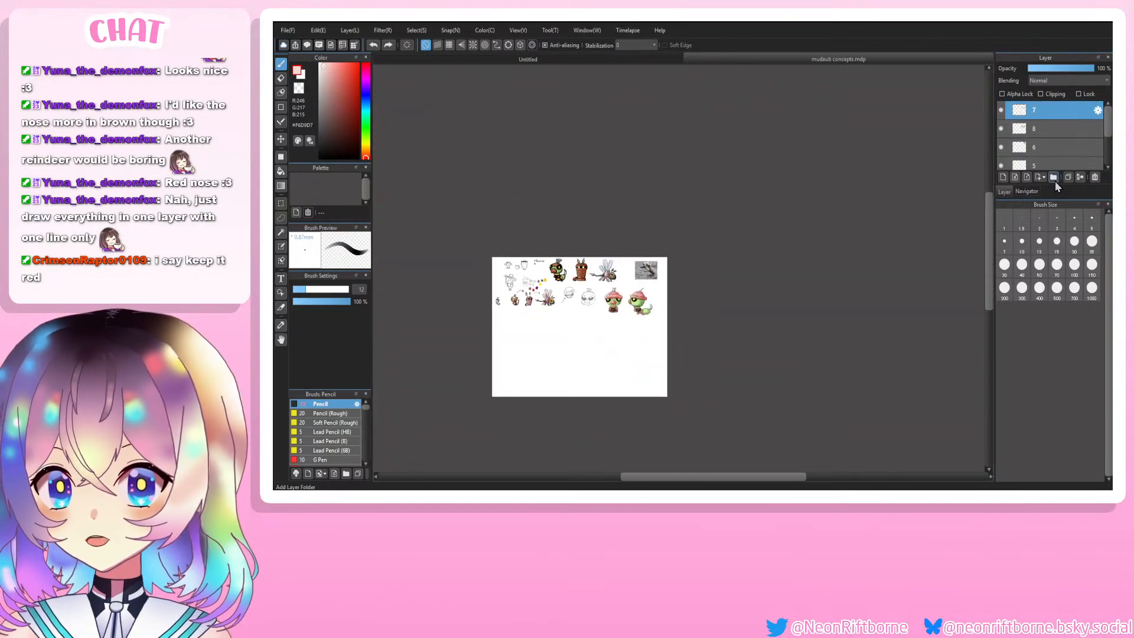
{"action": "left_click", "coordinate": [1003, 177]}
{"action": "scroll", "coordinate": [443, 307], "scroll_direction": "up", "scroll_amount": 3}
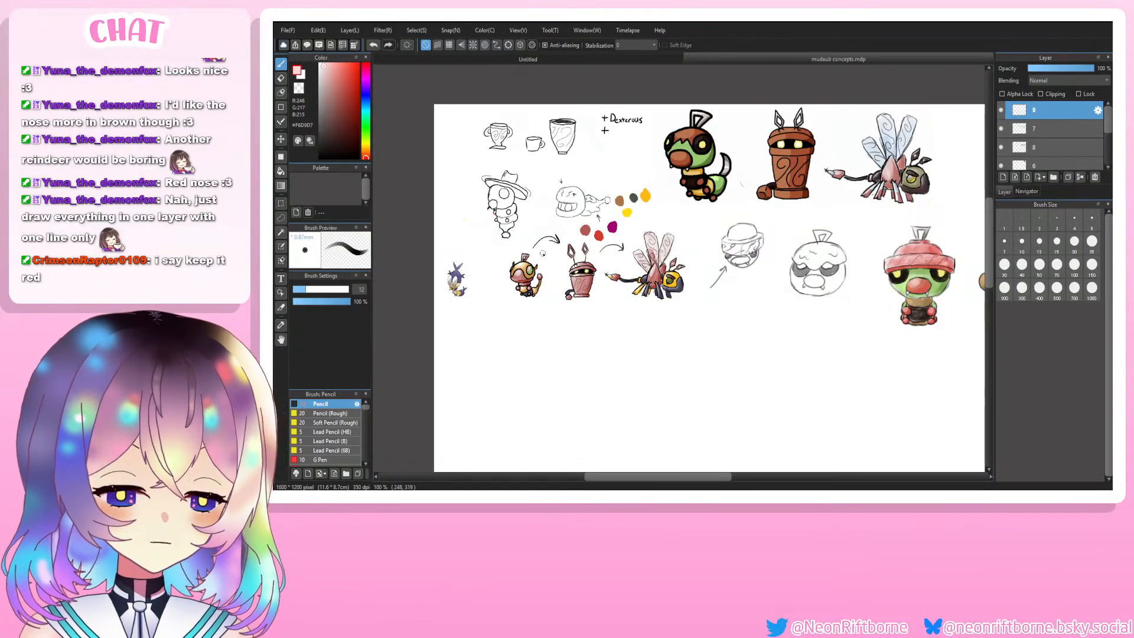
Step: Paste the copied gray-and-yellow creature image and move it to the blank area below the second row of concepts
{"action": "key", "text": "ctrl+v"}
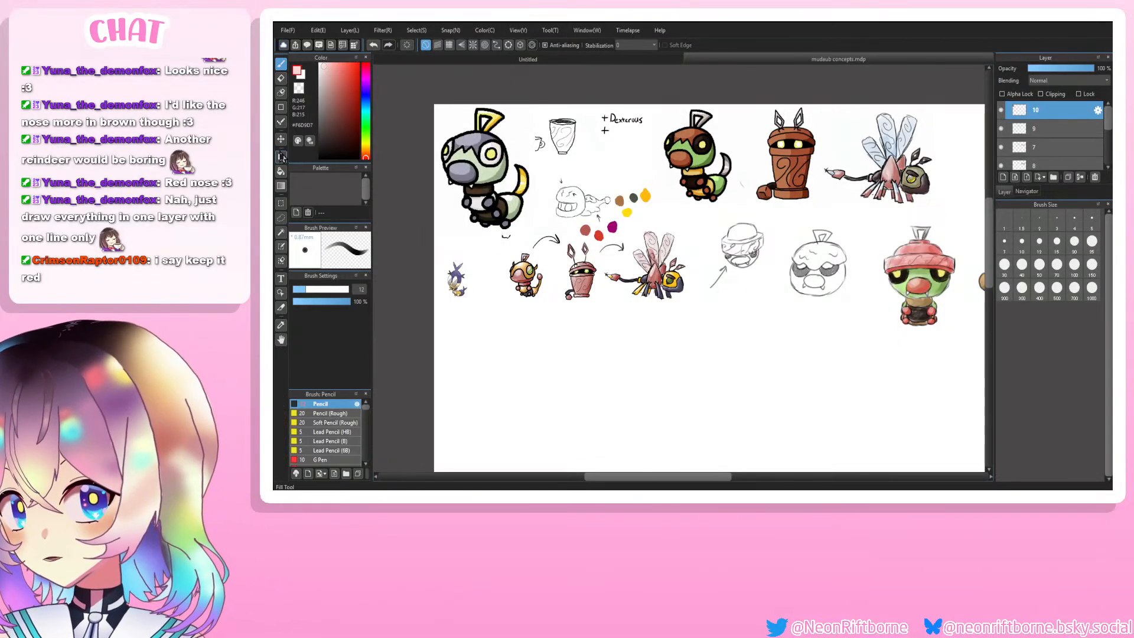
{"action": "left_click", "coordinate": [281, 139]}
{"action": "left_click_drag", "start_coordinate": [449, 183], "coordinate": [648, 393]}
Step: Scale down the pasted gray-and-yellow creature and position it just beneath the second row of concepts
{"action": "key", "text": "ctrl+t"}
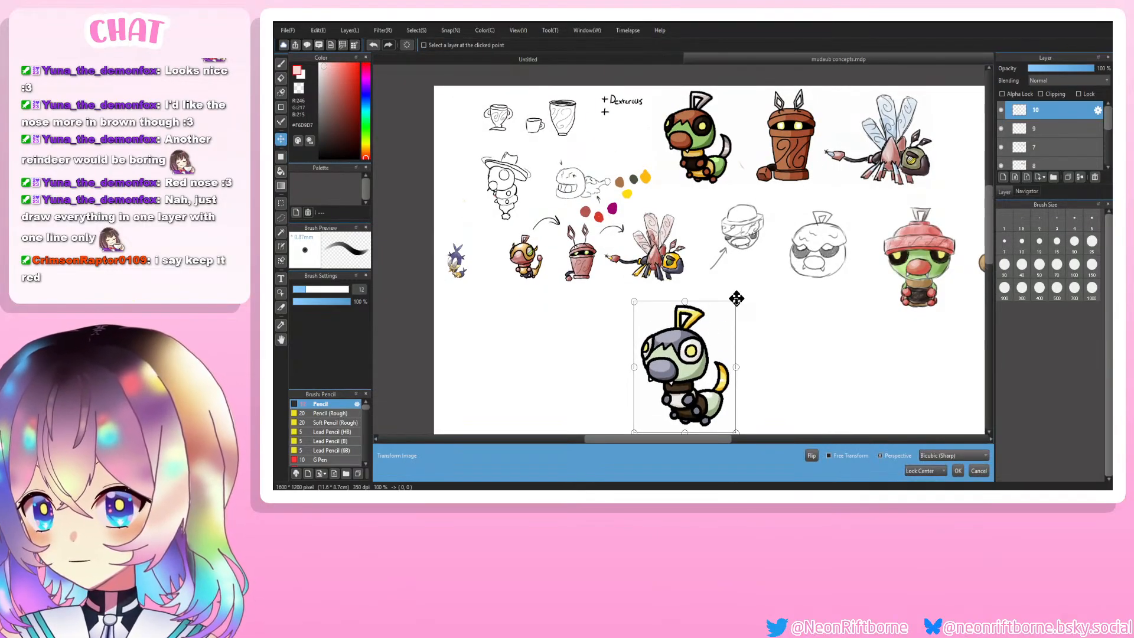
{"action": "left_click_drag", "start_coordinate": [735, 301], "coordinate": [717, 321]}
{"action": "left_click_drag", "start_coordinate": [684, 357], "coordinate": [703, 320]}
{"action": "left_click", "coordinate": [959, 471]}
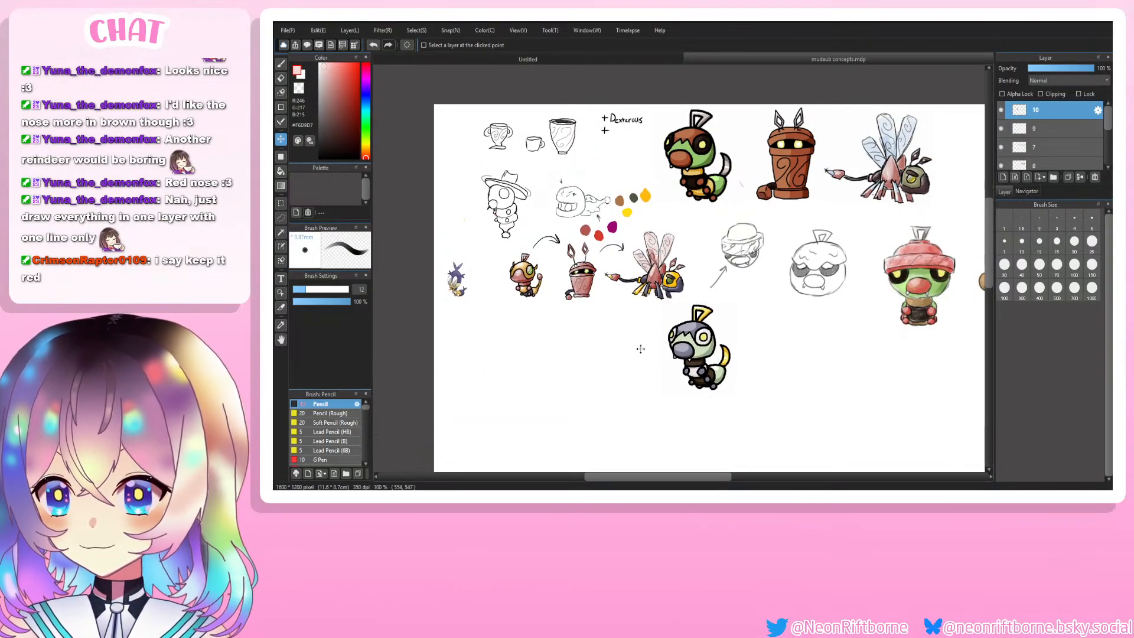
Step: Compare the gray-and-yellow creature with the other concepts on the sheet, both up close and at full-sheet view
{"action": "scroll", "coordinate": [582, 332], "scroll_direction": "up", "scroll_amount": 2}
{"action": "scroll", "coordinate": [506, 298], "scroll_direction": "down", "scroll_amount": 3}
{"action": "scroll", "coordinate": [671, 329], "scroll_direction": "up", "scroll_amount": 1}
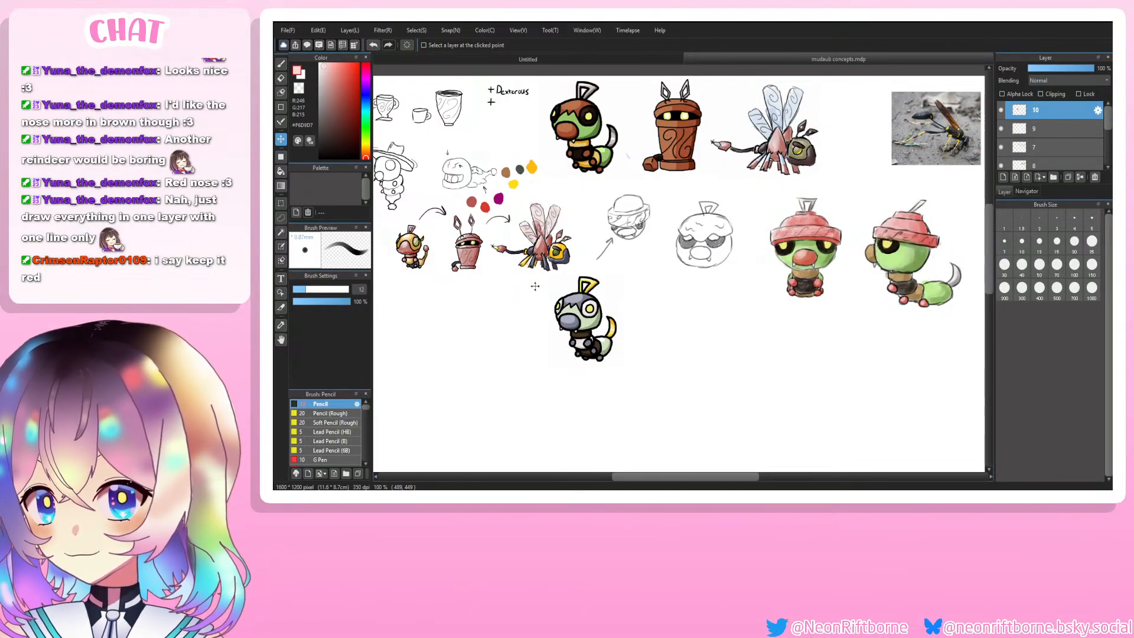
{"action": "scroll", "coordinate": [549, 355], "scroll_direction": "down", "scroll_amount": 2}
{"action": "scroll", "coordinate": [516, 328], "scroll_direction": "up", "scroll_amount": 3}
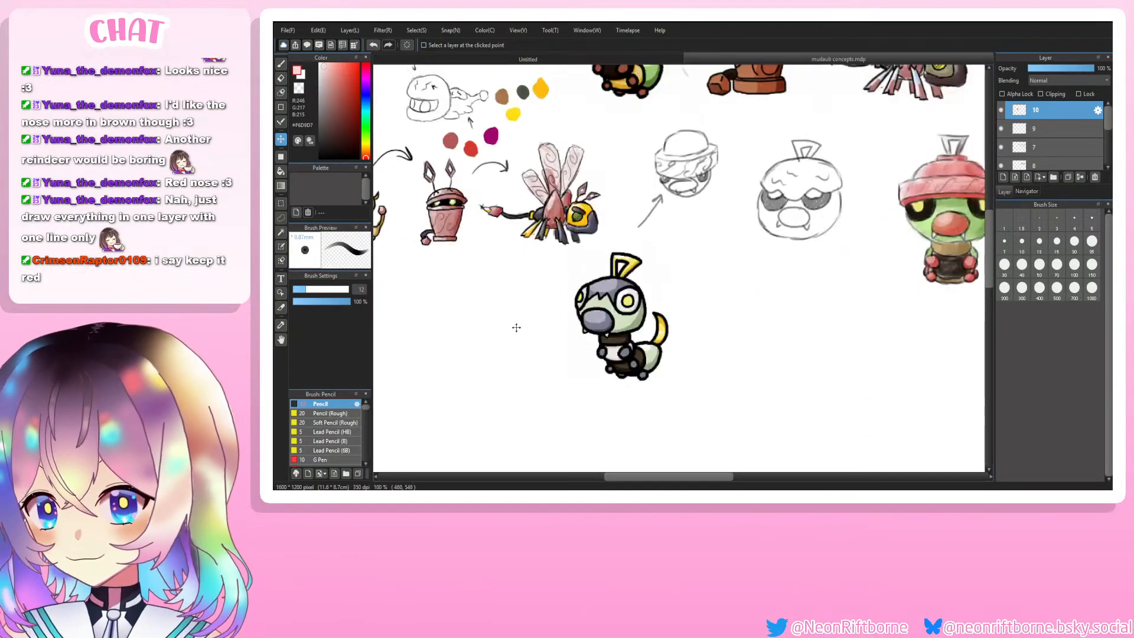
{"action": "scroll", "coordinate": [517, 327], "scroll_direction": "down", "scroll_amount": 2}
{"action": "scroll", "coordinate": [513, 293], "scroll_direction": "down", "scroll_amount": 2}
{"action": "scroll", "coordinate": [512, 292], "scroll_direction": "down", "scroll_amount": 1}
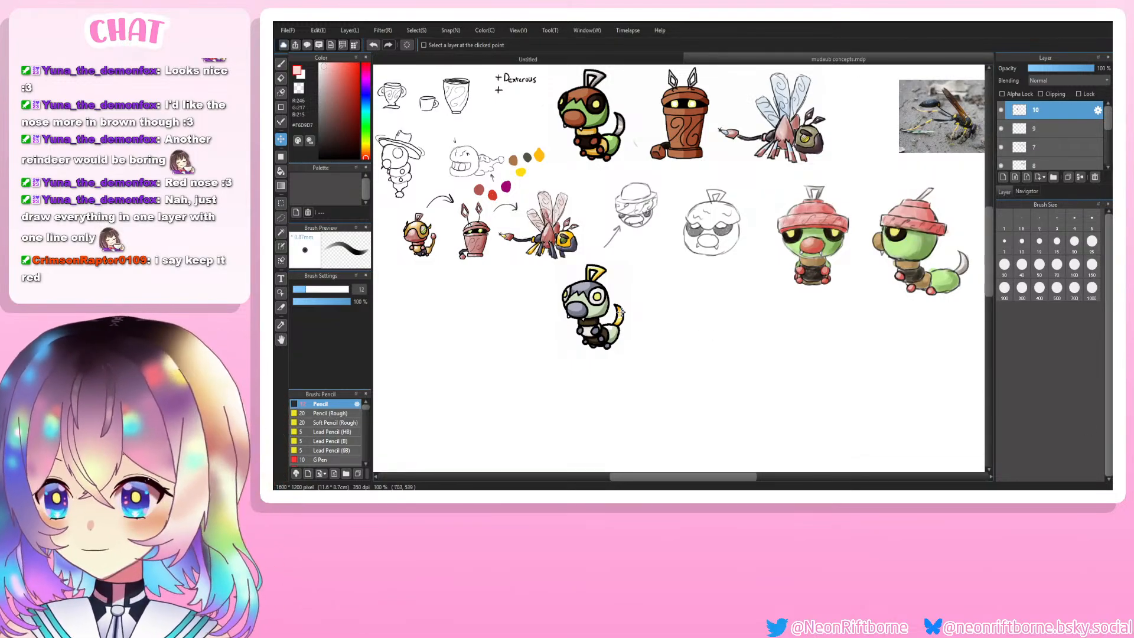
{"action": "scroll", "coordinate": [614, 310], "scroll_direction": "down", "scroll_amount": 3}
{"action": "scroll", "coordinate": [687, 317], "scroll_direction": "down", "scroll_amount": 1}
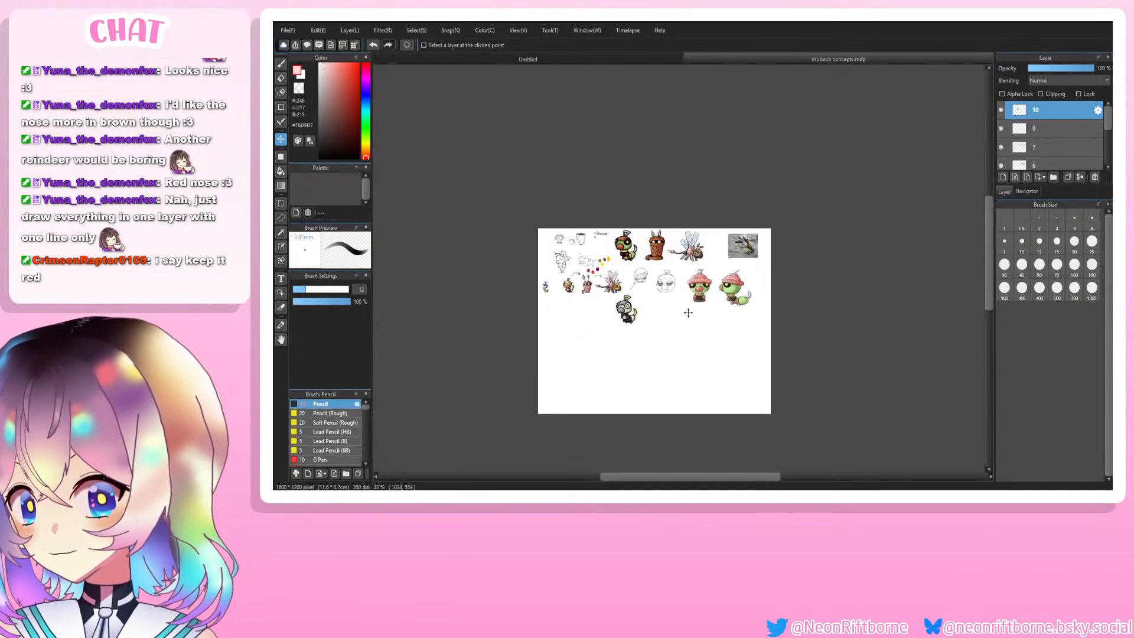
Step: Move the gray-and-yellow creature to the canvas's right edge just below the wasp photo, and delete the unused layer directly above layer 7
{"action": "scroll", "coordinate": [687, 317], "scroll_direction": "up", "scroll_amount": 2}
{"action": "mouse_move", "coordinate": [561, 310]}
{"action": "left_mouse_down"}
{"action": "mouse_move", "coordinate": [811, 257]}
{"action": "mouse_move", "coordinate": [827, 230]}
{"action": "mouse_move", "coordinate": [836, 239]}
{"action": "mouse_move", "coordinate": [824, 232]}
{"action": "left_mouse_up"}
{"action": "left_click", "coordinate": [1049, 129]}
{"action": "left_click", "coordinate": [1052, 147]}
{"action": "left_click", "coordinate": [1040, 165]}
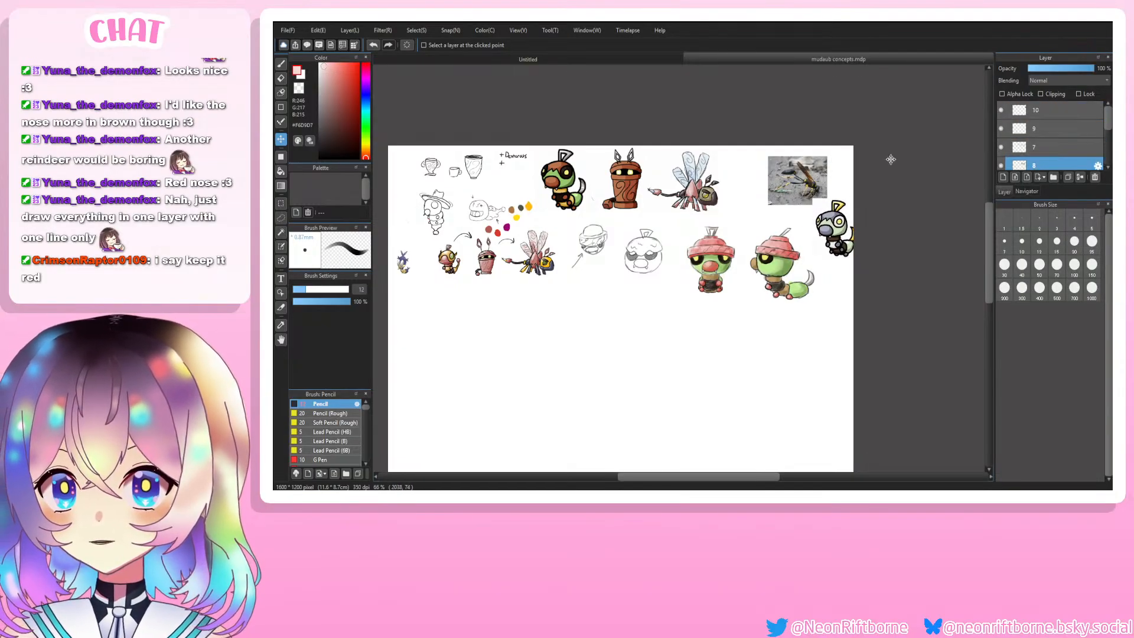
{"action": "mouse_move", "coordinate": [791, 177]}
{"action": "left_mouse_down"}
{"action": "mouse_move", "coordinate": [753, 173]}
{"action": "mouse_move", "coordinate": [790, 176]}
{"action": "left_mouse_up"}
{"action": "left_click", "coordinate": [1049, 128]}
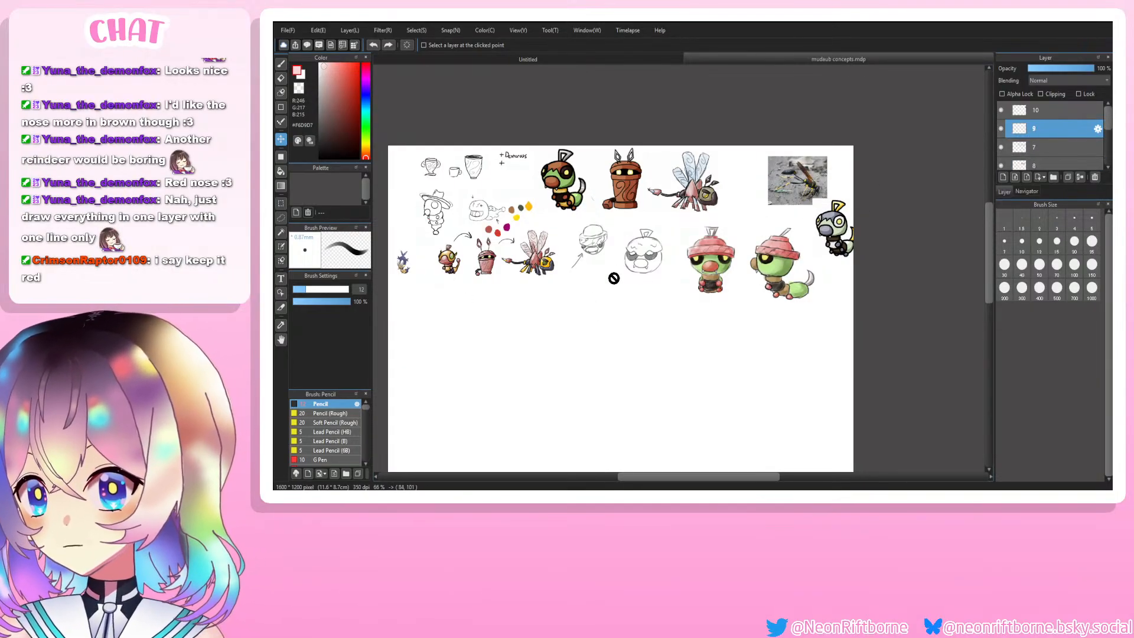
{"action": "left_click", "coordinate": [1093, 179]}
Step: Shift the wasp photo toward the canvas's right edge and place the gray-and-yellow creature between the winged creature and the photo
{"action": "left_click", "coordinate": [1040, 165]}
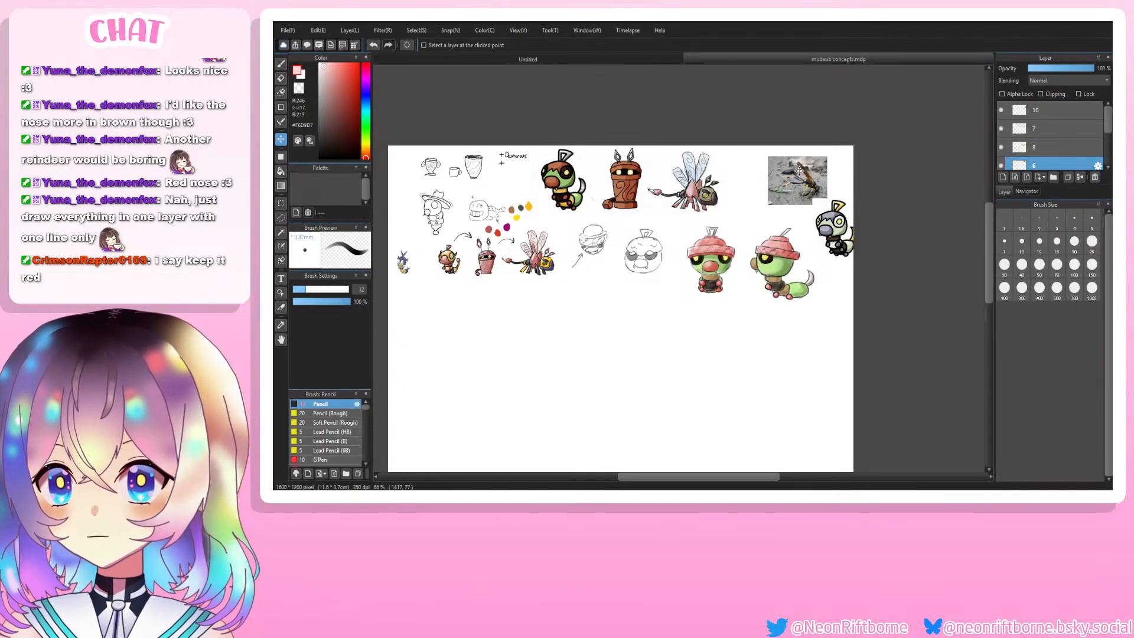
{"action": "mouse_move", "coordinate": [800, 171]}
{"action": "left_mouse_down"}
{"action": "mouse_move", "coordinate": [764, 170]}
{"action": "mouse_move", "coordinate": [816, 179]}
{"action": "left_mouse_up"}
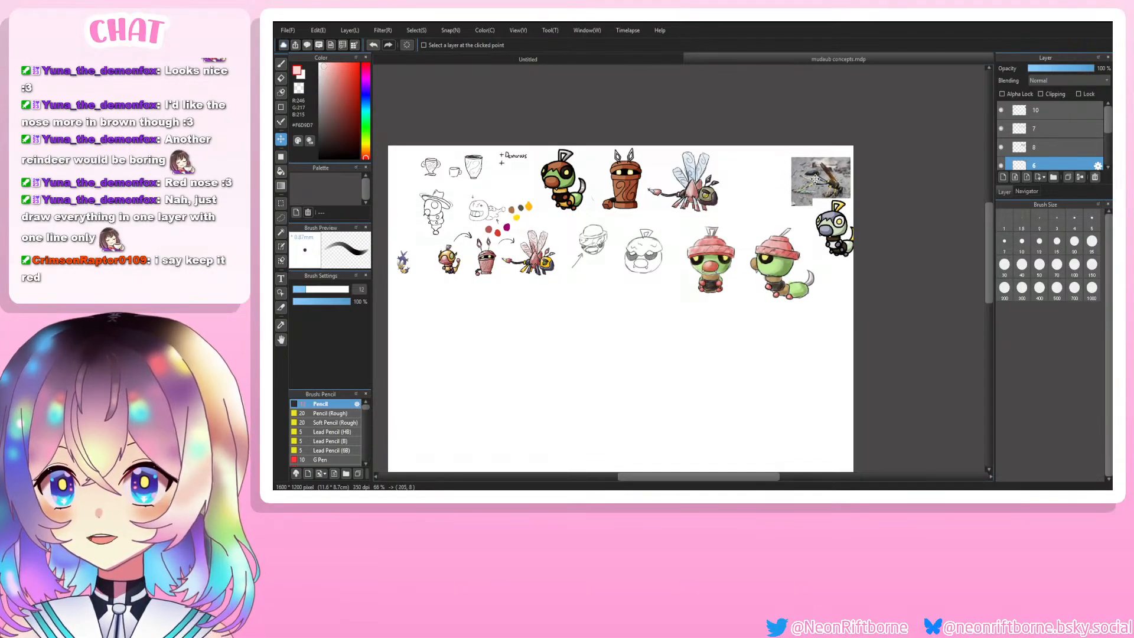
{"action": "left_click", "coordinate": [1043, 110]}
{"action": "left_click_drag", "start_coordinate": [836, 227], "coordinate": [757, 182]}
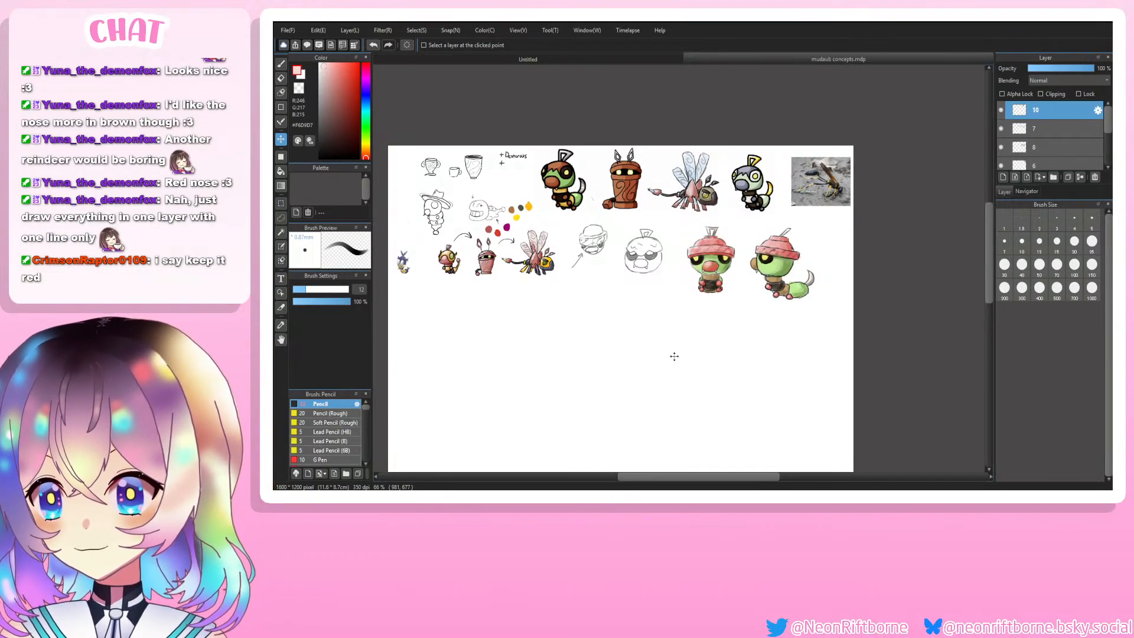
Step: Examine the brown pot creature in the first row and the red-hatted creature's front and side views up close
{"action": "scroll", "coordinate": [675, 356], "scroll_direction": "up", "scroll_amount": 5}
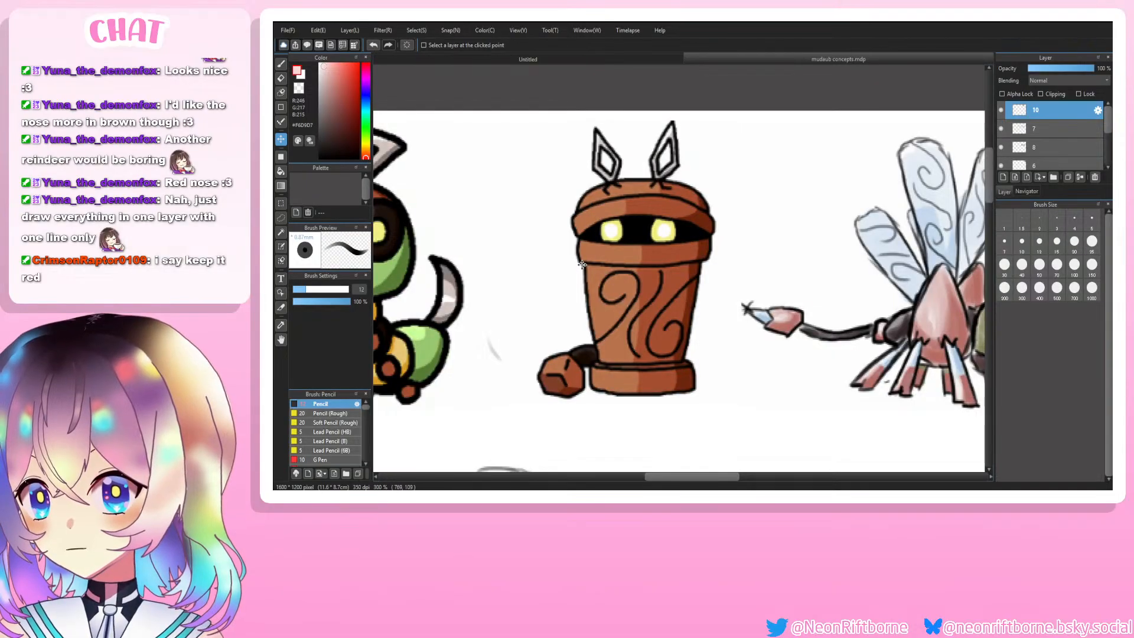
{"action": "scroll", "coordinate": [666, 275], "scroll_direction": "up", "scroll_amount": 2}
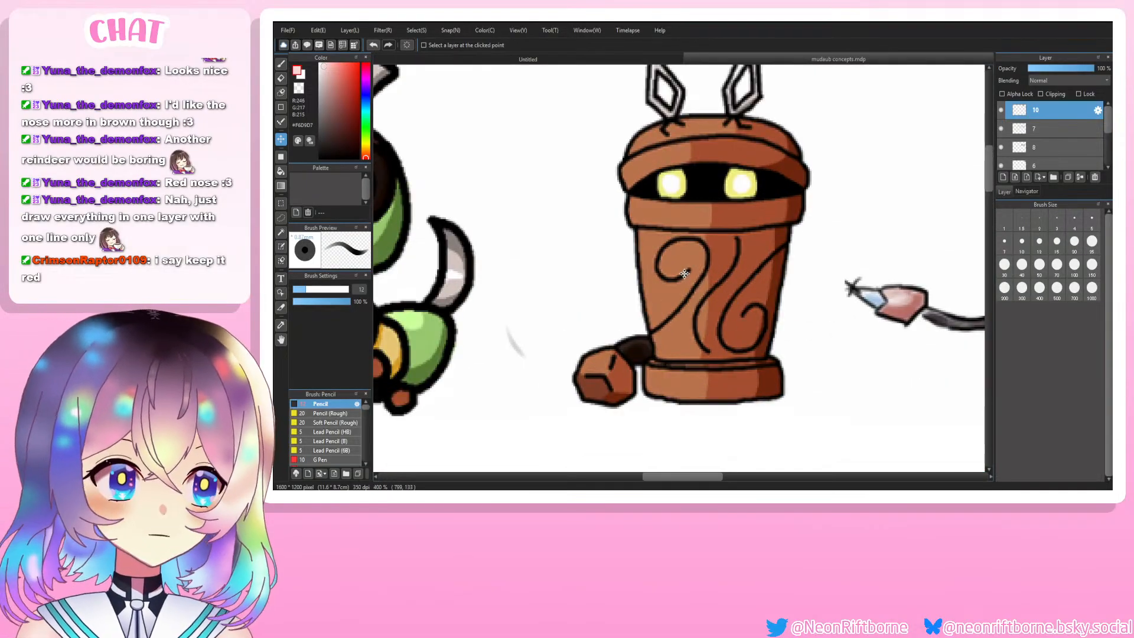
{"action": "scroll", "coordinate": [677, 270], "scroll_direction": "up", "scroll_amount": 1}
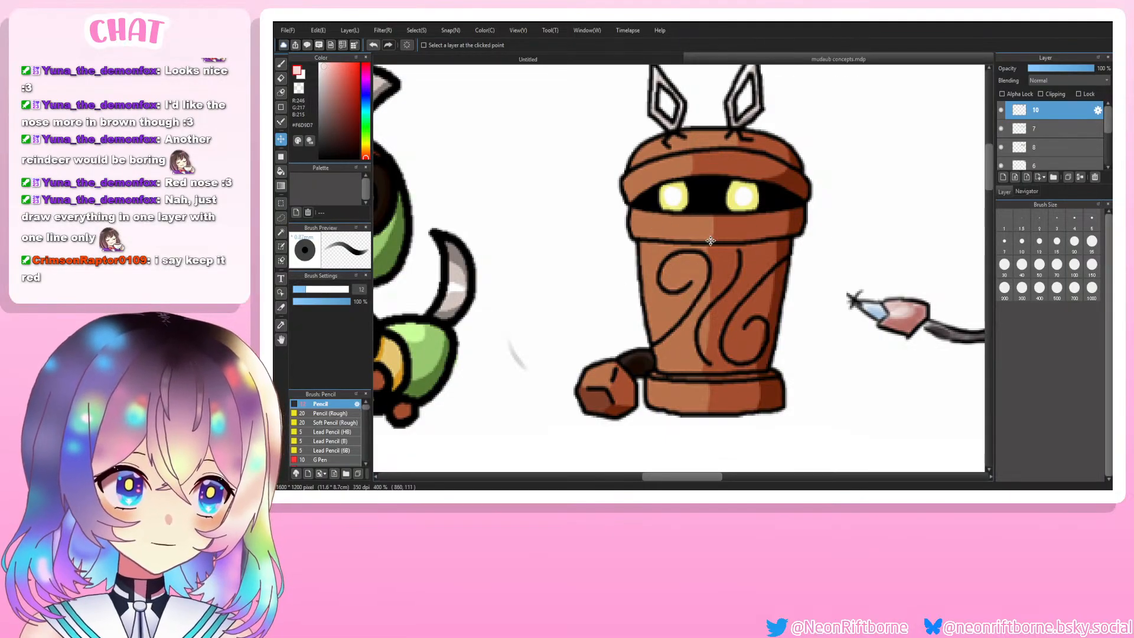
{"action": "scroll", "coordinate": [665, 208], "scroll_direction": "down", "scroll_amount": 5}
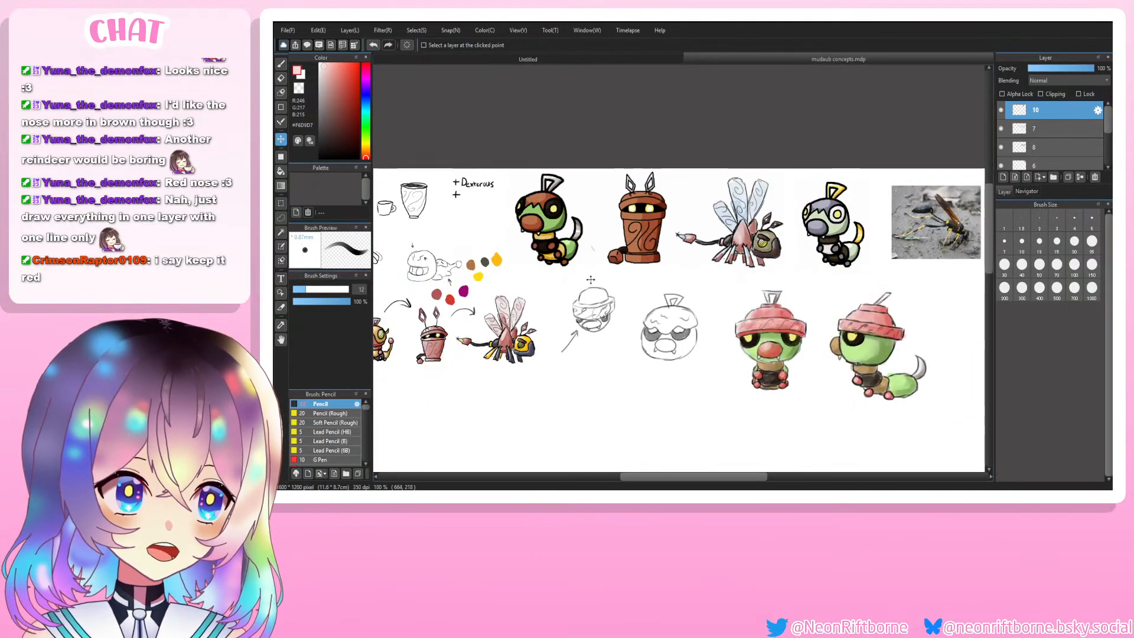
{"action": "scroll", "coordinate": [748, 329], "scroll_direction": "up", "scroll_amount": 3}
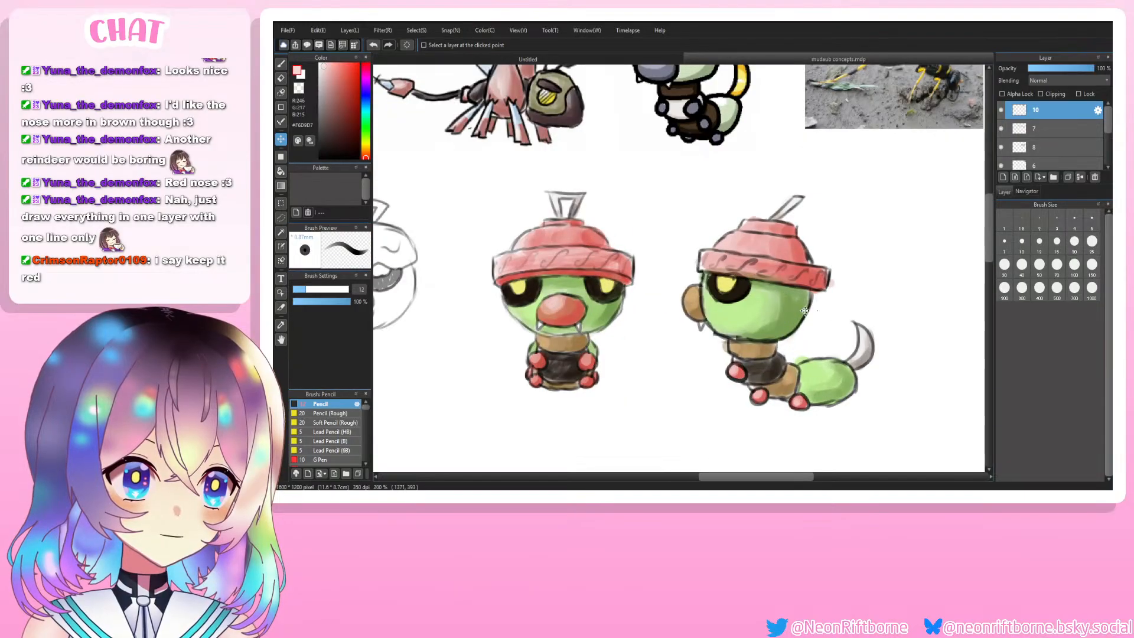
{"action": "scroll", "coordinate": [706, 329], "scroll_direction": "up", "scroll_amount": 2}
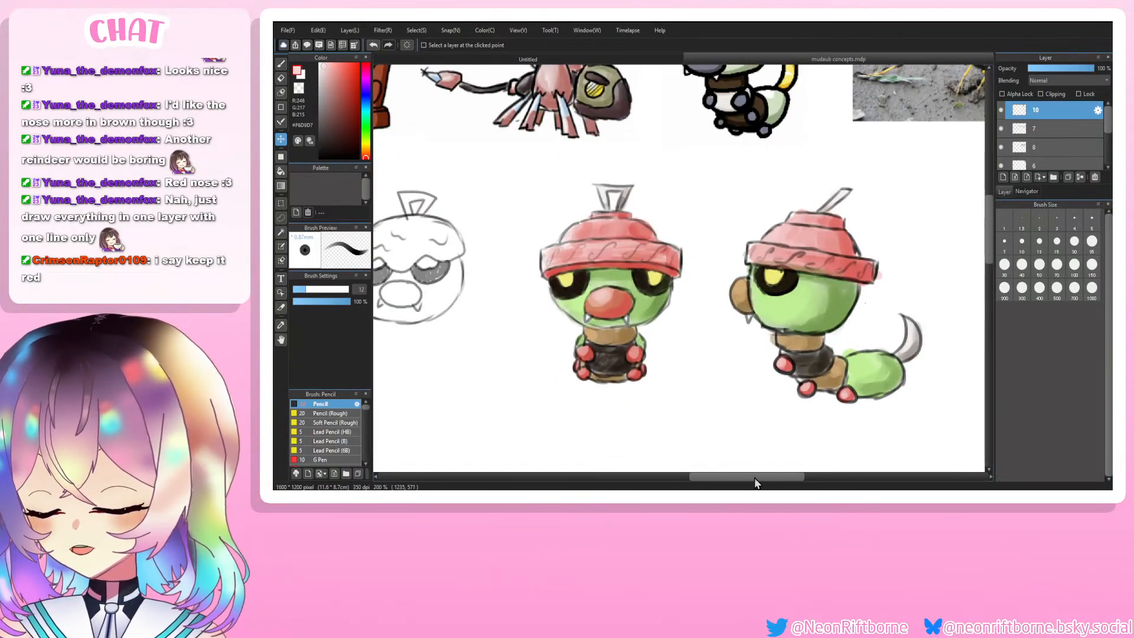
{"action": "left_click_drag", "start_coordinate": [756, 478], "coordinate": [742, 478]}
Step: Move the wasp photo from the first row to the blank area below the red-hatted side view, undoing any accidental shift of layer 7
{"action": "scroll", "coordinate": [703, 304], "scroll_direction": "down", "scroll_amount": 2}
{"action": "mouse_move", "coordinate": [873, 189]}
{"action": "left_mouse_down"}
{"action": "mouse_move", "coordinate": [864, 206]}
{"action": "mouse_move", "coordinate": [880, 184]}
{"action": "left_mouse_up"}
{"action": "left_click", "coordinate": [1075, 136]}
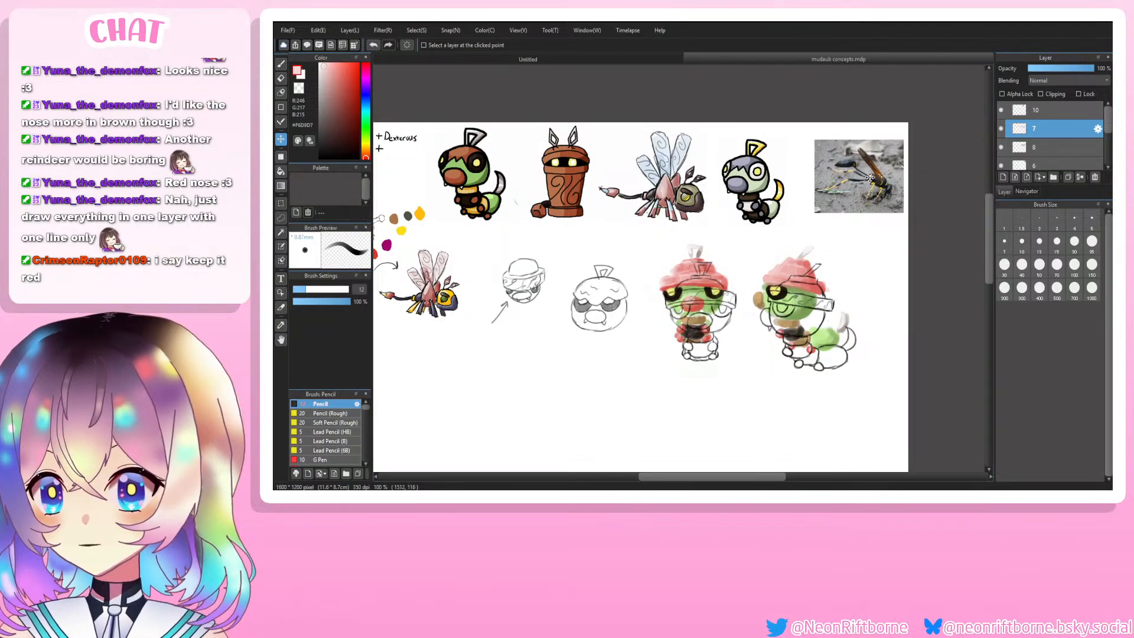
{"action": "key", "text": "ctrl+z"}
{"action": "left_click", "coordinate": [1045, 151]}
{"action": "left_click", "coordinate": [1043, 165]}
{"action": "left_click_drag", "start_coordinate": [889, 161], "coordinate": [801, 402]}
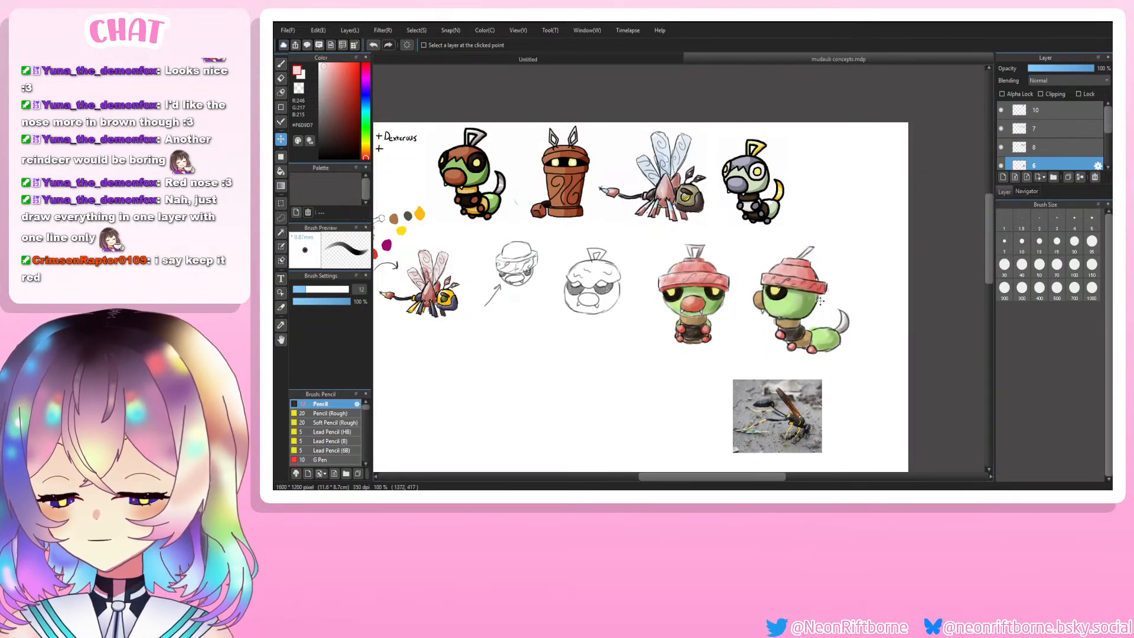
Step: Set the Pencil to black at size 5 for sketching in the blank area beside the wasp photo
{"action": "scroll", "coordinate": [770, 284], "scroll_direction": "up", "scroll_amount": 2}
{"action": "scroll", "coordinate": [770, 289], "scroll_direction": "down", "scroll_amount": 3}
{"action": "scroll", "coordinate": [706, 422], "scroll_direction": "up", "scroll_amount": 2}
{"action": "scroll", "coordinate": [726, 419], "scroll_direction": "up", "scroll_amount": 1}
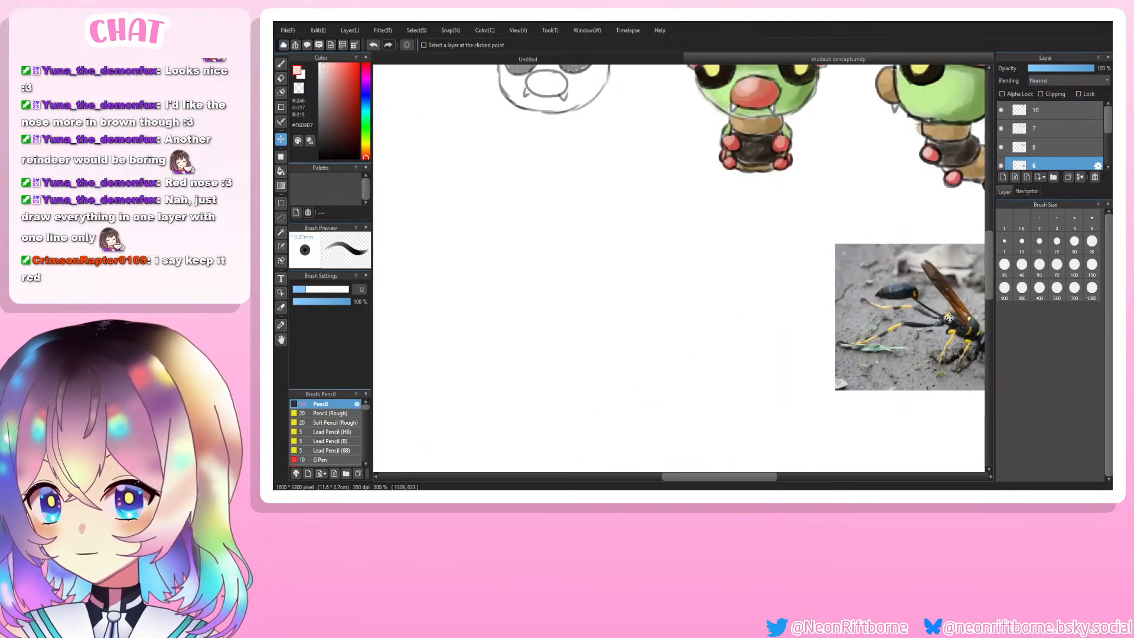
{"action": "mouse_move", "coordinate": [989, 272]}
{"action": "left_mouse_down"}
{"action": "mouse_move", "coordinate": [991, 215]}
{"action": "mouse_move", "coordinate": [1017, 283]}
{"action": "mouse_move", "coordinate": [1008, 225]}
{"action": "mouse_move", "coordinate": [993, 241]}
{"action": "mouse_move", "coordinate": [997, 259]}
{"action": "left_mouse_up"}
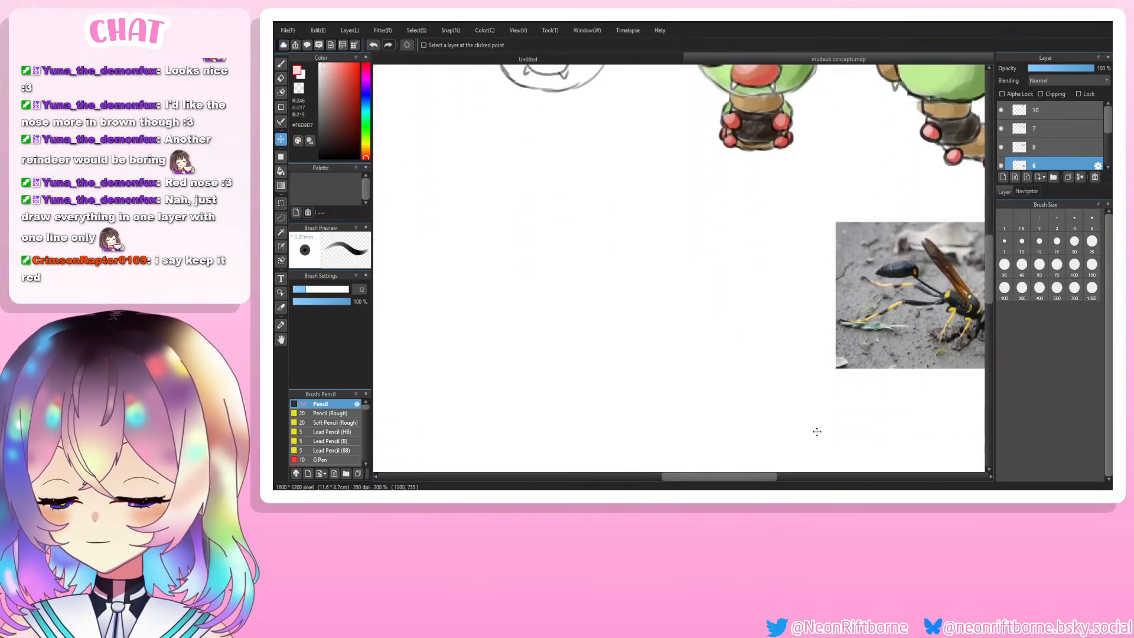
{"action": "left_click_drag", "start_coordinate": [756, 480], "coordinate": [768, 479]}
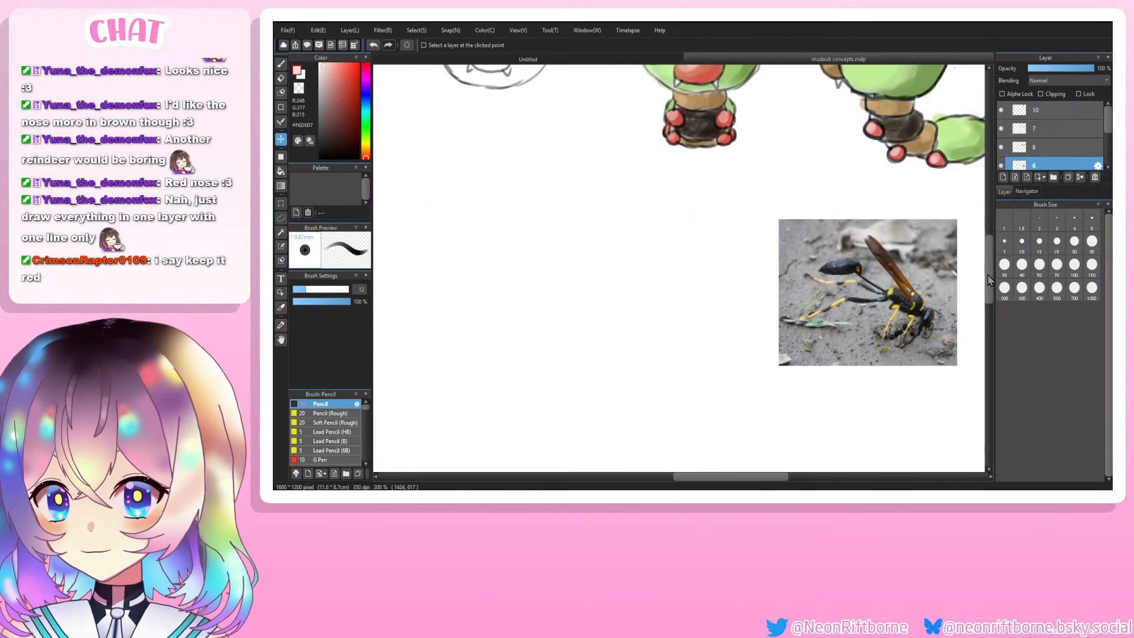
{"action": "scroll", "coordinate": [990, 282], "scroll_direction": "down", "scroll_amount": 1}
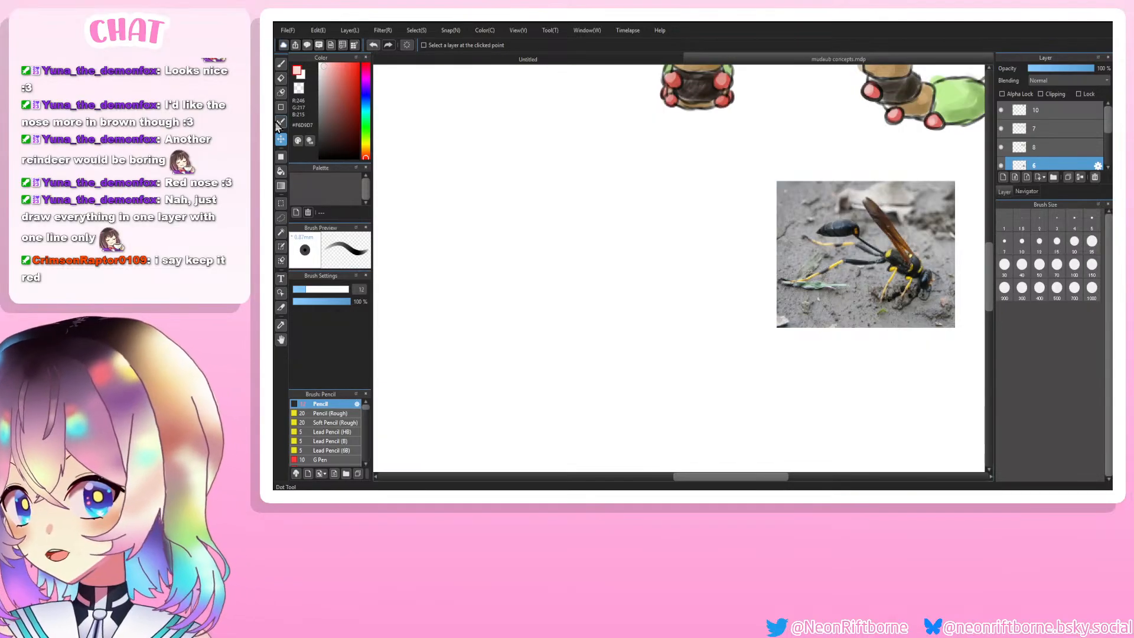
{"action": "left_click", "coordinate": [281, 64]}
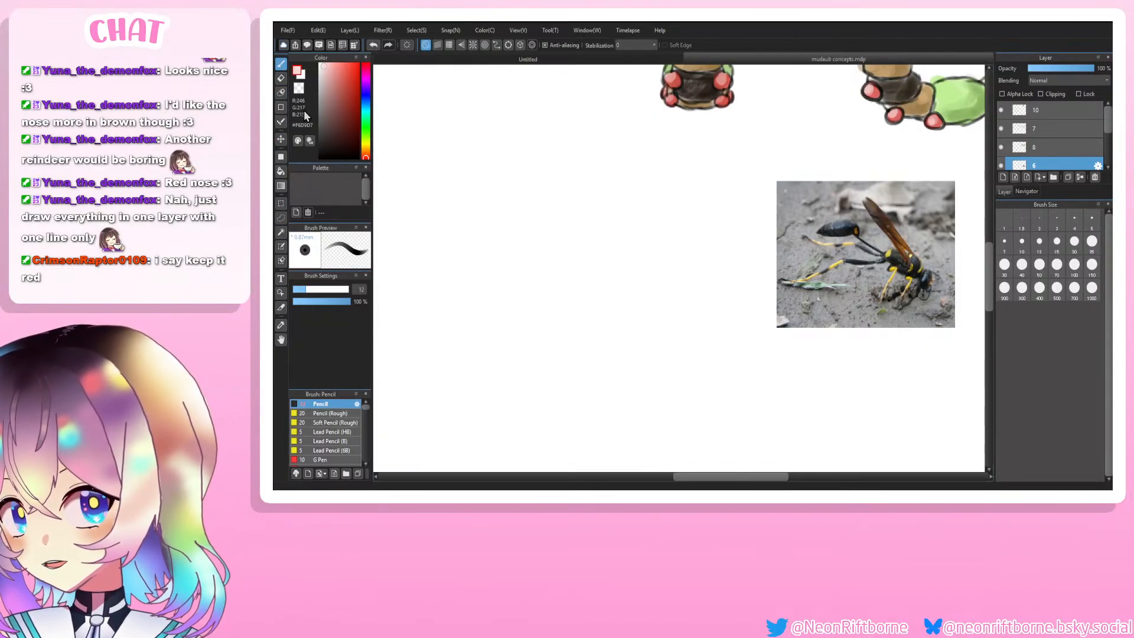
{"action": "left_click", "coordinate": [319, 158]}
{"action": "left_click", "coordinate": [1092, 218]}
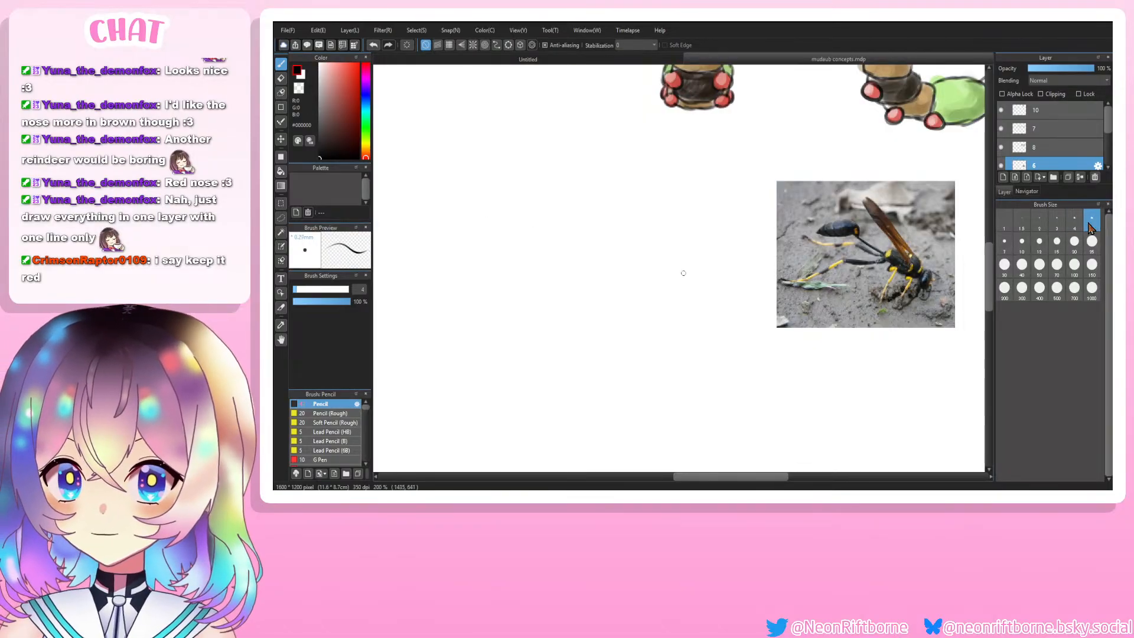
Step: Make layer 7 the active layer for the new sketch, checking its contents by toggling its visibility
{"action": "left_click", "coordinate": [1040, 147]}
{"action": "left_click", "coordinate": [1001, 128]}
{"action": "left_click", "coordinate": [1002, 129]}
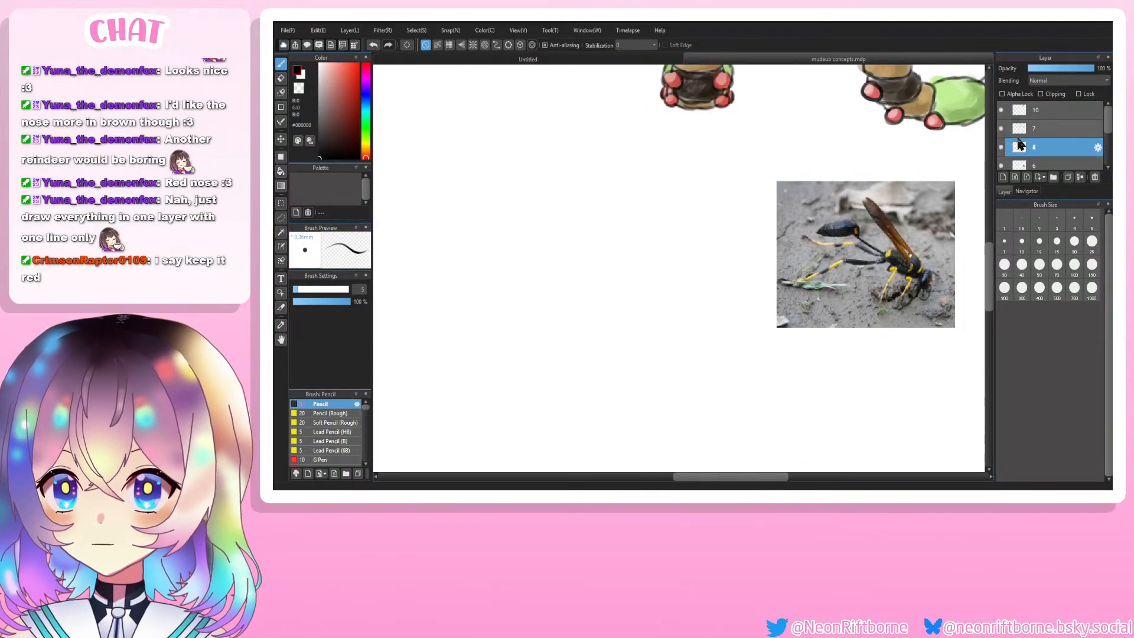
{"action": "left_click", "coordinate": [1045, 129]}
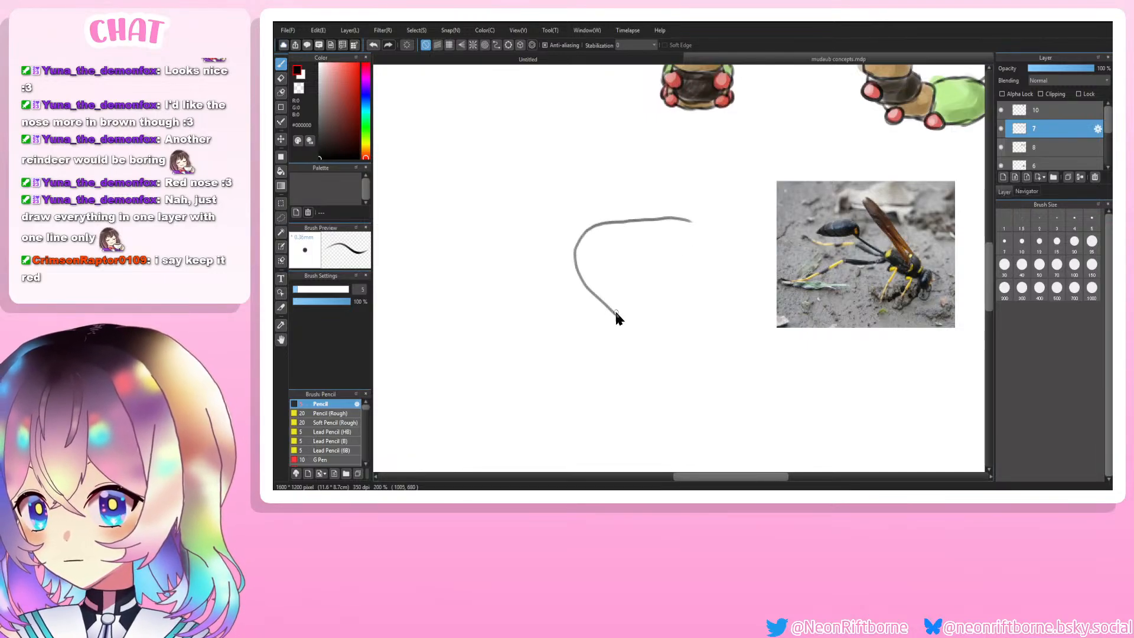
Step: Sketch a shield-like outline with a nearly flat upper edge and a pointed lower end in the blank area beside the wasp photo
{"action": "key", "text": "ctrl+z"}
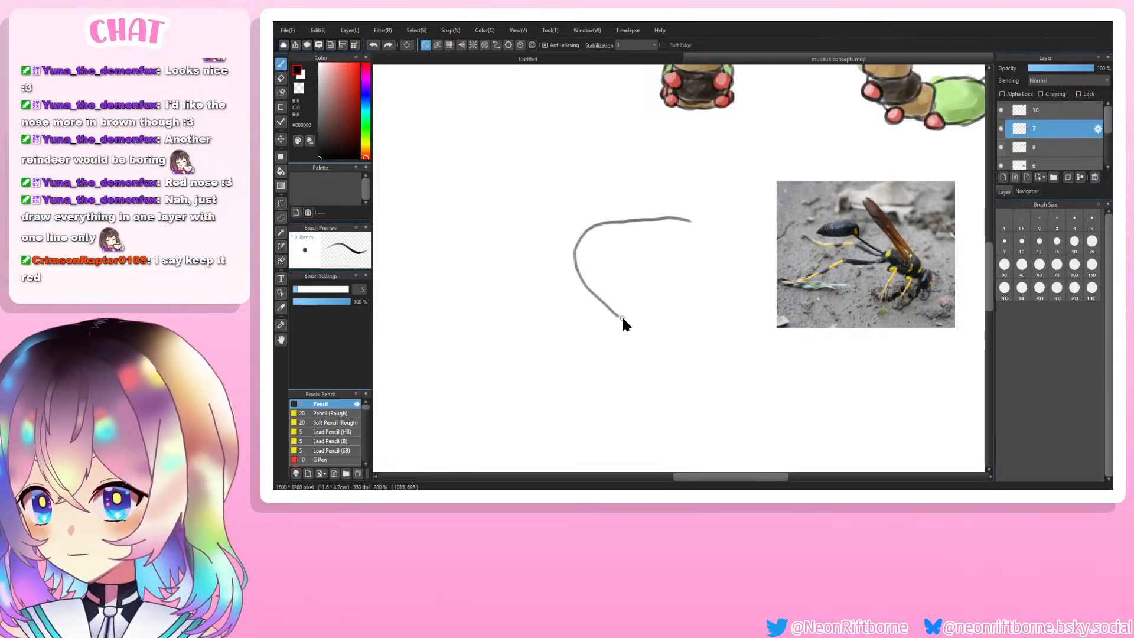
{"action": "left_click_drag", "start_coordinate": [623, 319], "coordinate": [615, 313]}
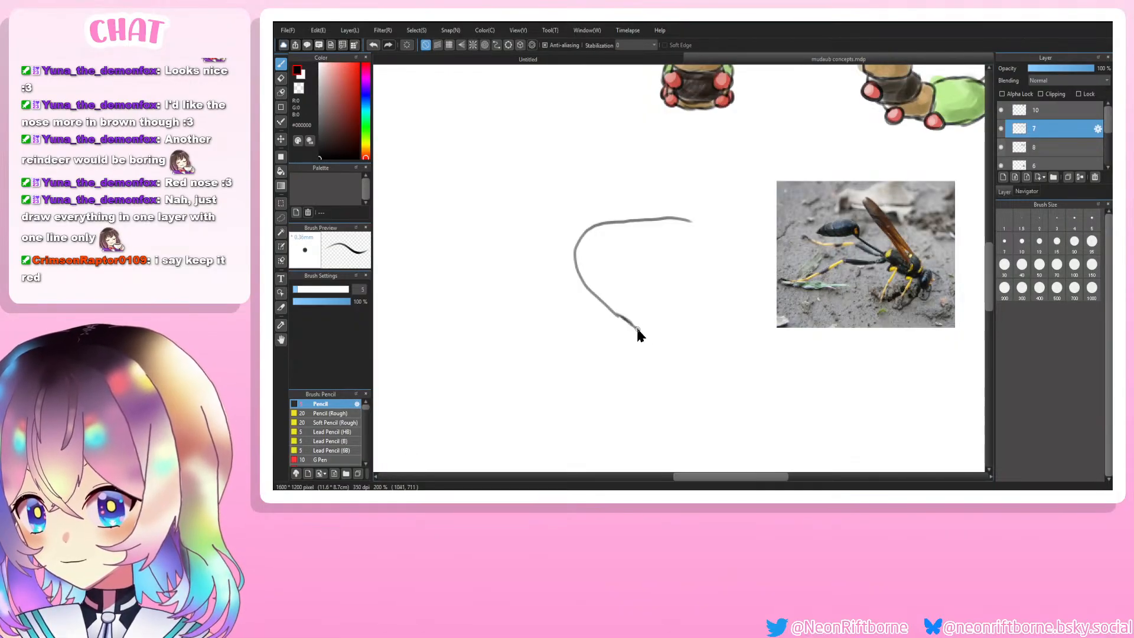
{"action": "left_click_drag", "start_coordinate": [648, 323], "coordinate": [676, 289]}
{"action": "left_click_drag", "start_coordinate": [639, 330], "coordinate": [650, 322]}
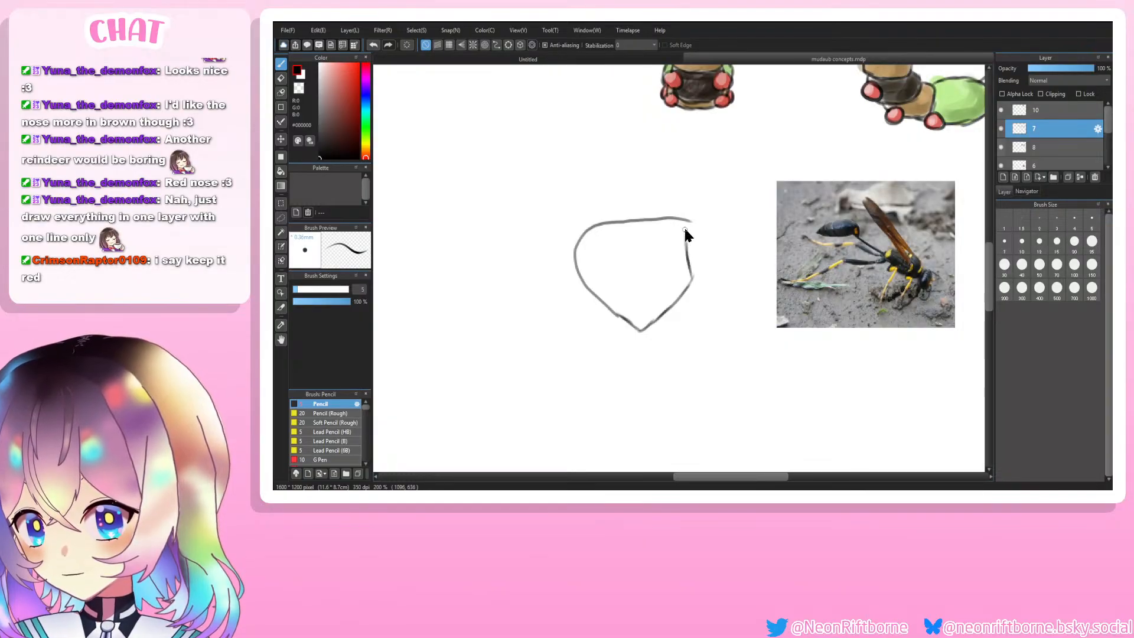
{"action": "left_click_drag", "start_coordinate": [685, 225], "coordinate": [689, 245]}
Step: Erase the outline's bulging left side and redraw it curving inward to mirror the right side
{"action": "key", "text": "e"}
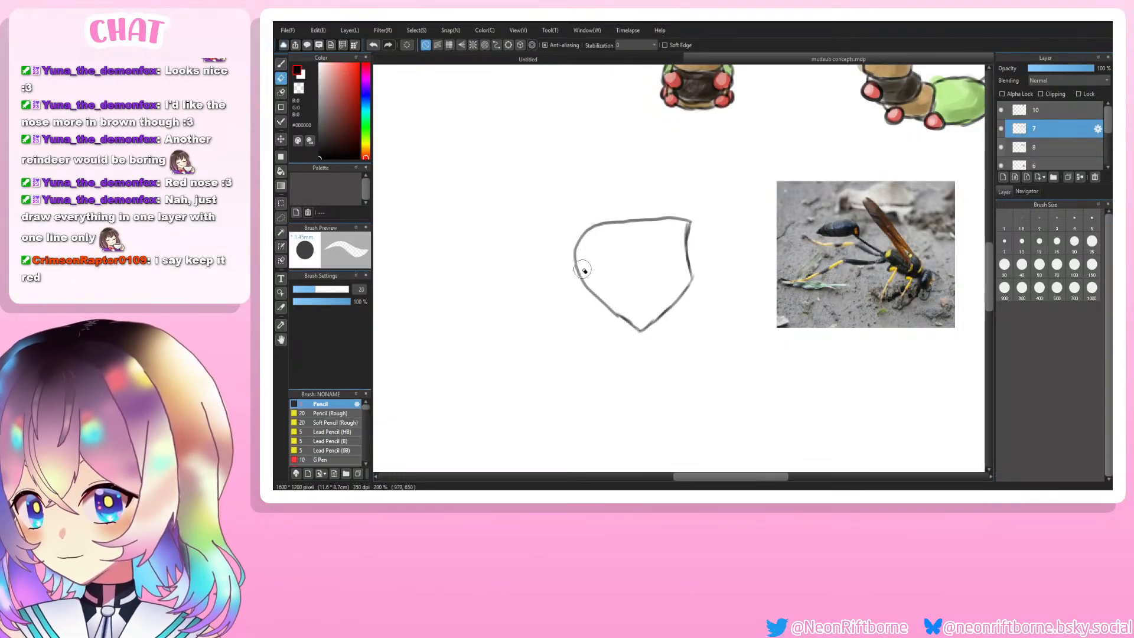
{"action": "mouse_move", "coordinate": [582, 266]}
{"action": "left_mouse_down"}
{"action": "mouse_move", "coordinate": [589, 297]}
{"action": "mouse_move", "coordinate": [581, 254]}
{"action": "left_mouse_up"}
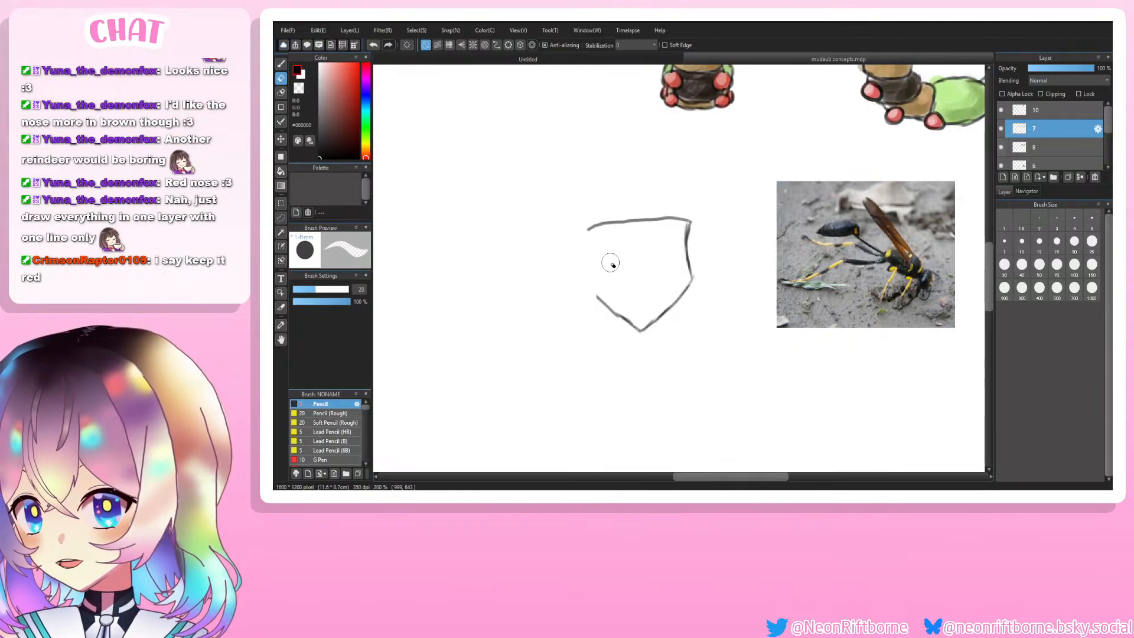
{"action": "key", "text": "b"}
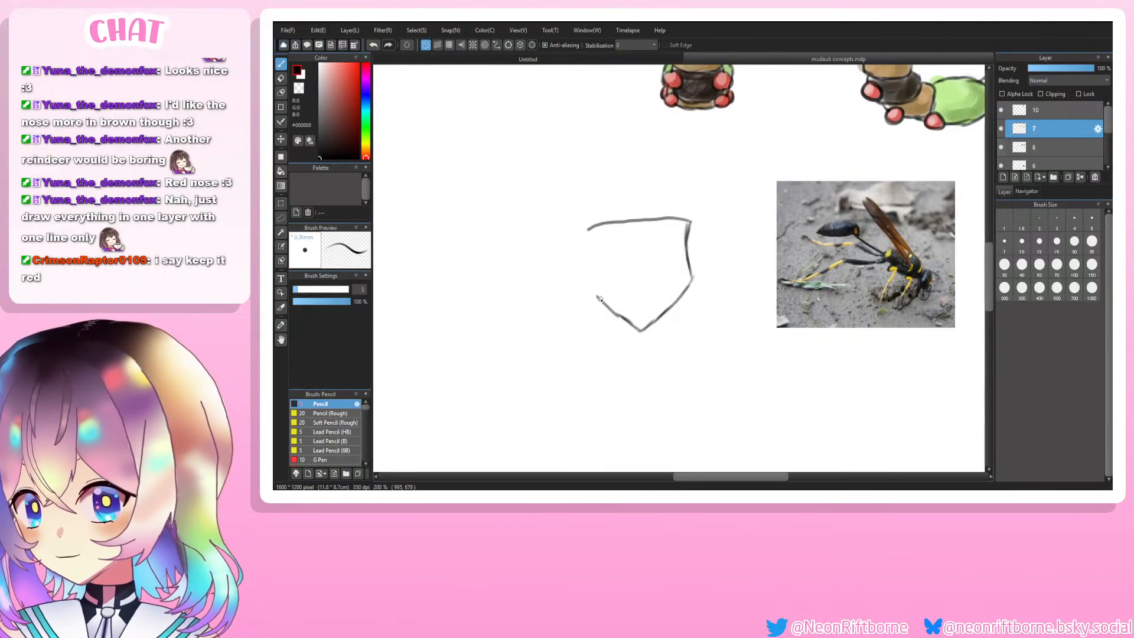
{"action": "left_click_drag", "start_coordinate": [593, 291], "coordinate": [586, 229]}
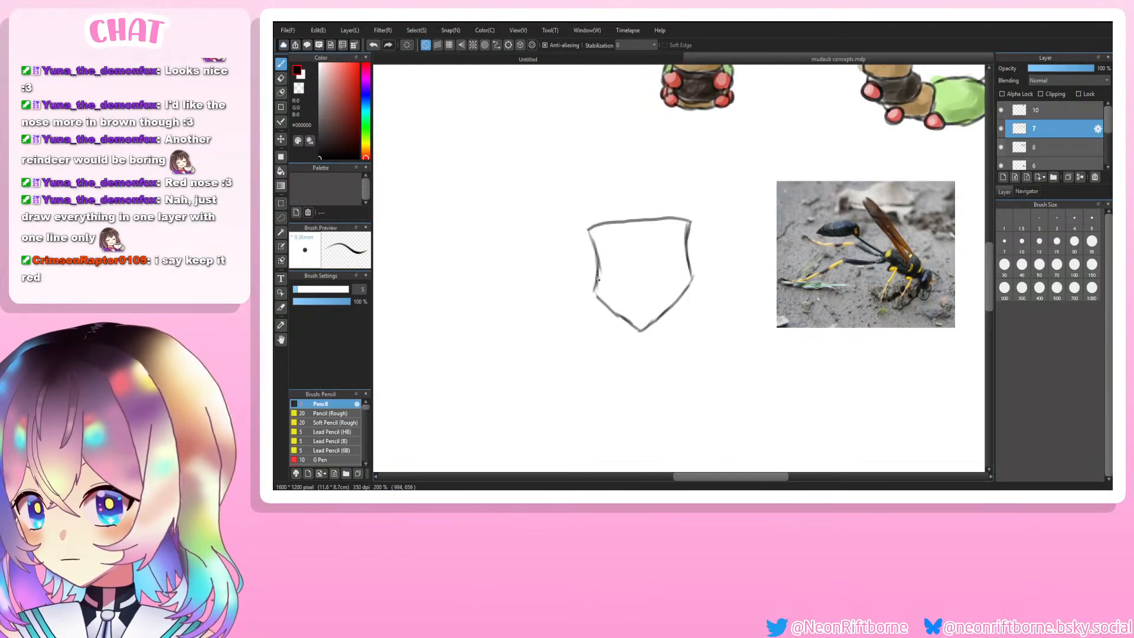
{"action": "left_click_drag", "start_coordinate": [598, 279], "coordinate": [594, 293]}
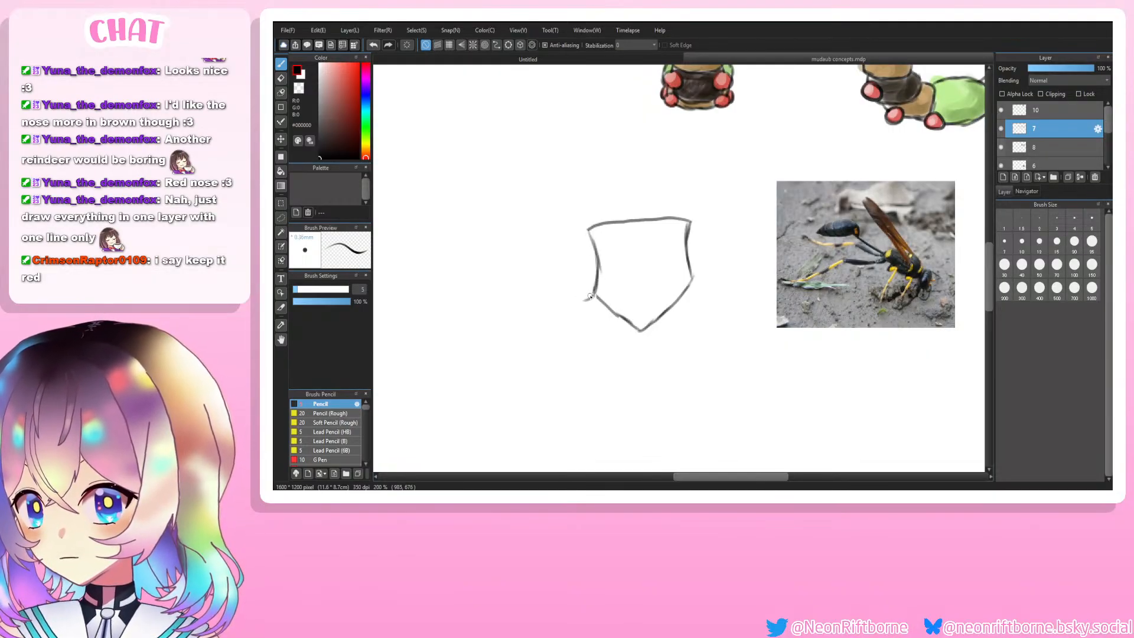
Step: Sketch a tall oval against the outline's left side, and undo the stray stroke at its upper right corner
{"action": "mouse_move", "coordinate": [569, 300]}
{"action": "left_mouse_down"}
{"action": "mouse_move", "coordinate": [559, 243]}
{"action": "mouse_move", "coordinate": [589, 229]}
{"action": "left_mouse_up"}
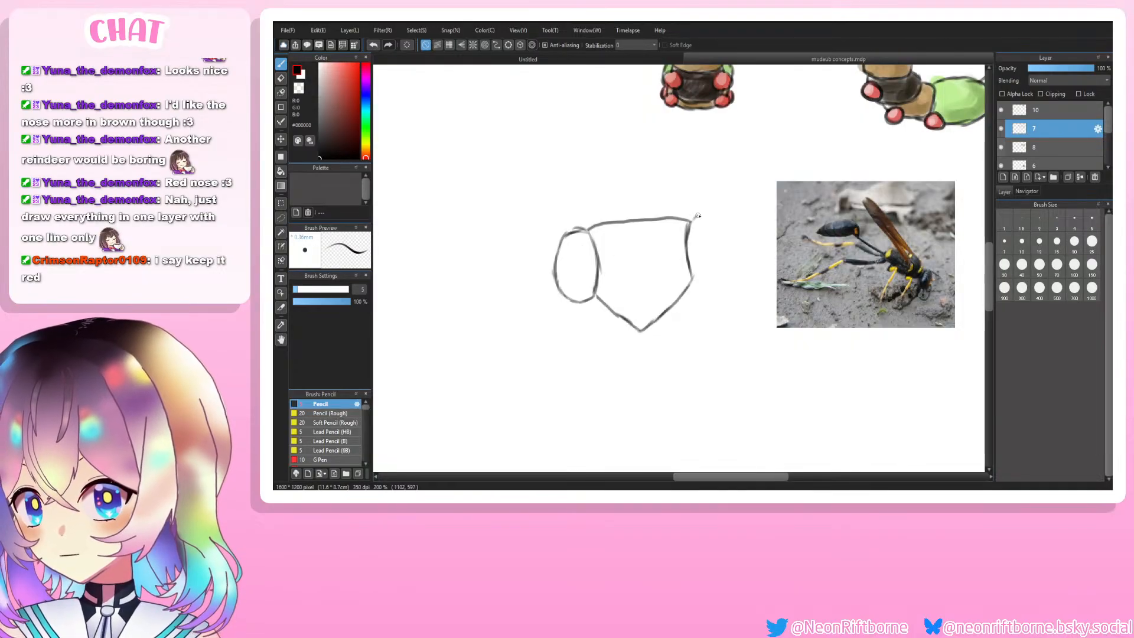
{"action": "key", "text": "ctrl+z"}
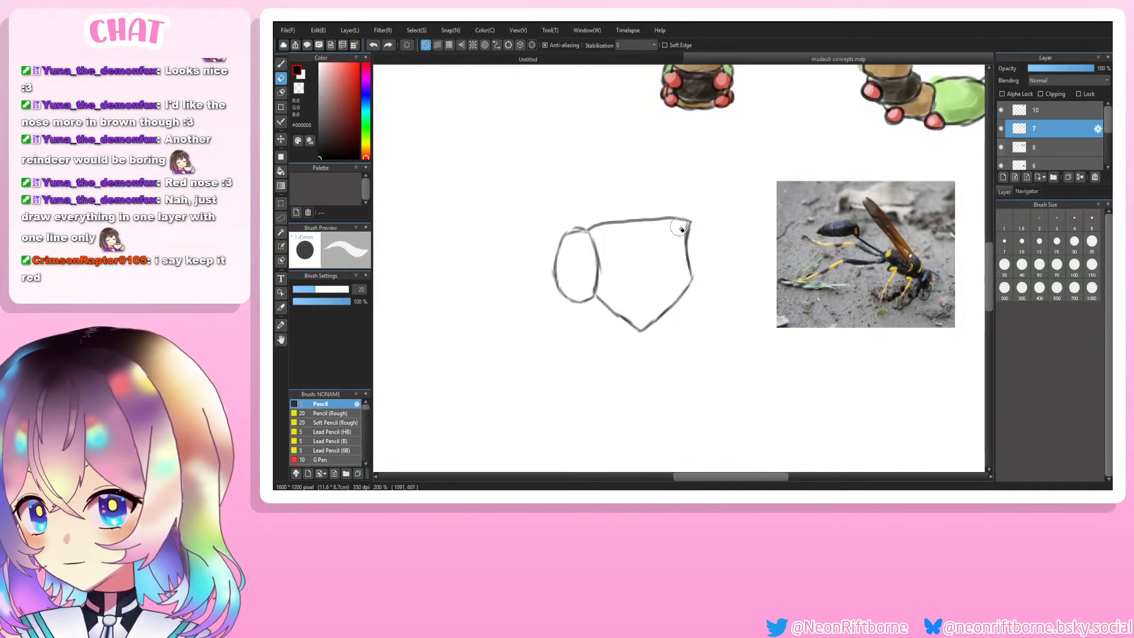
Step: Sketch an eye lobe against the head outline's right side, reshaping it from an oval into a rounded D shape
{"action": "mouse_move", "coordinate": [689, 224]}
{"action": "left_mouse_down"}
{"action": "mouse_move", "coordinate": [717, 232]}
{"action": "mouse_move", "coordinate": [727, 251]}
{"action": "mouse_move", "coordinate": [722, 242]}
{"action": "mouse_move", "coordinate": [717, 276]}
{"action": "mouse_move", "coordinate": [692, 274]}
{"action": "left_mouse_up"}
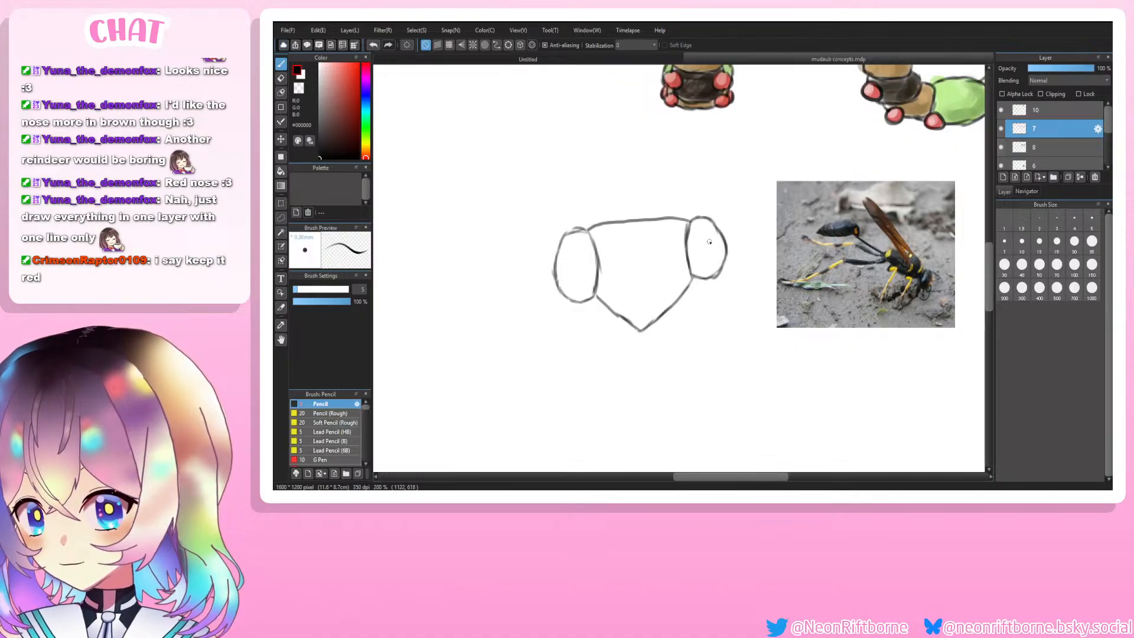
{"action": "left_click_drag", "start_coordinate": [702, 236], "coordinate": [701, 237]}
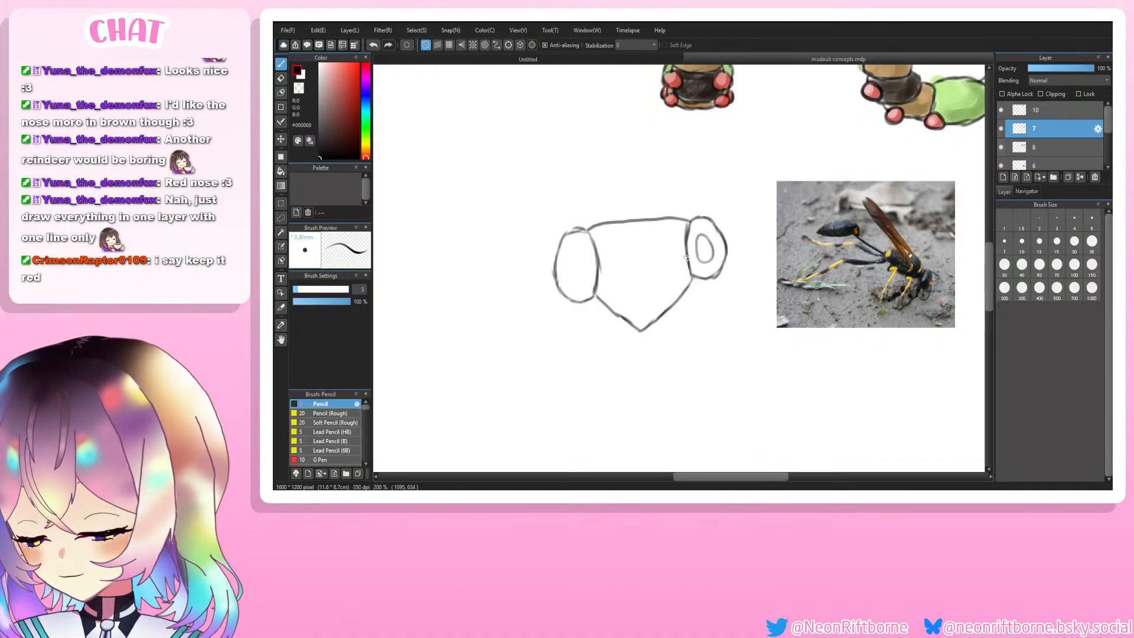
{"action": "key", "text": "ctrl+z"}
{"action": "key", "text": "e"}
{"action": "mouse_move", "coordinate": [700, 223]}
{"action": "left_mouse_down"}
{"action": "mouse_move", "coordinate": [723, 275]}
{"action": "mouse_move", "coordinate": [711, 266]}
{"action": "mouse_move", "coordinate": [705, 280]}
{"action": "mouse_move", "coordinate": [724, 242]}
{"action": "mouse_move", "coordinate": [701, 224]}
{"action": "left_mouse_up"}
{"action": "key", "text": "b"}
{"action": "key", "text": "e"}
{"action": "key", "text": "b"}
{"action": "key", "text": "ctrl+z"}
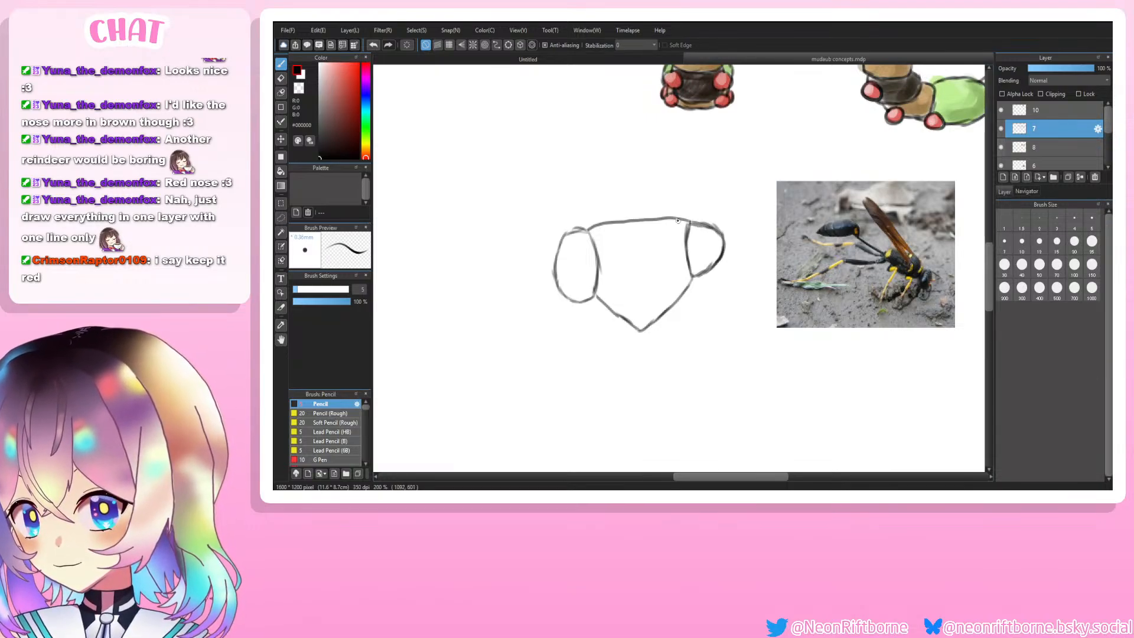
Step: Erase the left oval and most of the head's upper edge, extending the lower left edge slightly upward
{"action": "key", "text": "e"}
{"action": "mouse_move", "coordinate": [596, 241]}
{"action": "left_mouse_down"}
{"action": "mouse_move", "coordinate": [601, 277]}
{"action": "mouse_move", "coordinate": [592, 254]}
{"action": "mouse_move", "coordinate": [577, 306]}
{"action": "mouse_move", "coordinate": [558, 251]}
{"action": "mouse_move", "coordinate": [563, 267]}
{"action": "mouse_move", "coordinate": [585, 236]}
{"action": "left_mouse_up"}
{"action": "key", "text": "b"}
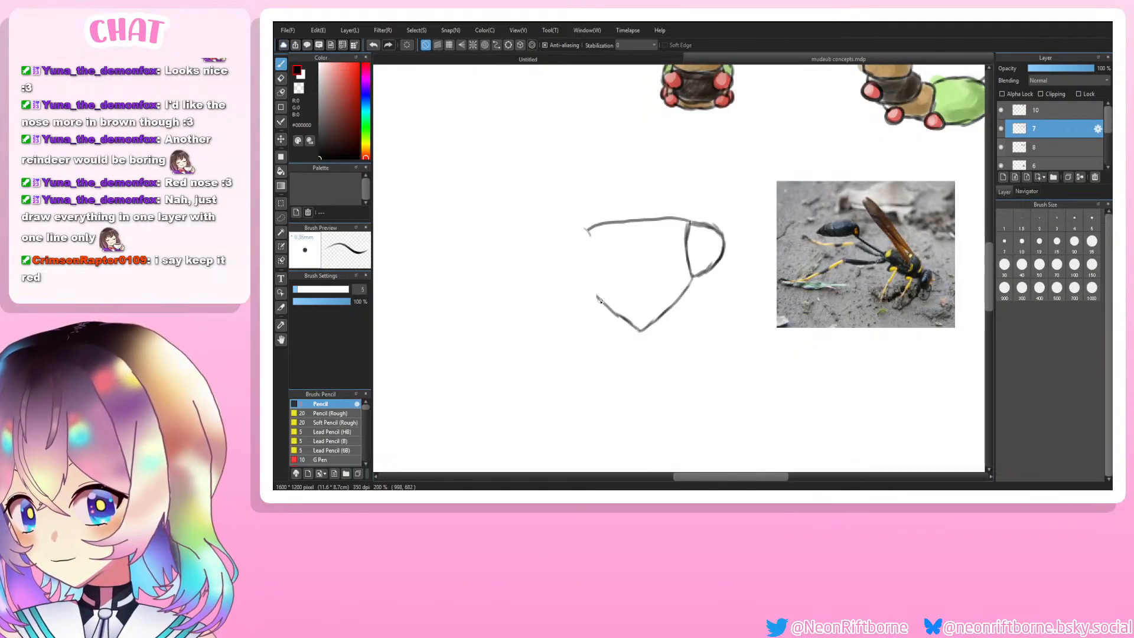
{"action": "key", "text": "e"}
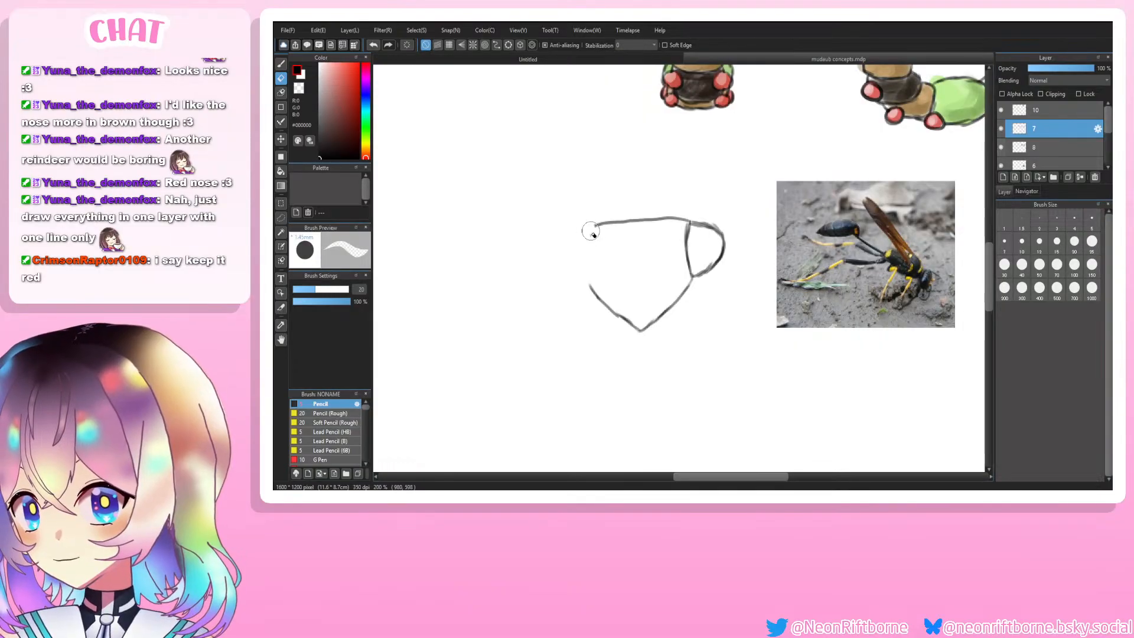
{"action": "mouse_move", "coordinate": [590, 225]}
{"action": "left_mouse_down"}
{"action": "mouse_move", "coordinate": [629, 210]}
{"action": "mouse_move", "coordinate": [660, 222]}
{"action": "left_mouse_up"}
{"action": "key", "text": "ctrl+plus"}
{"action": "key", "text": "ctrl+minus"}
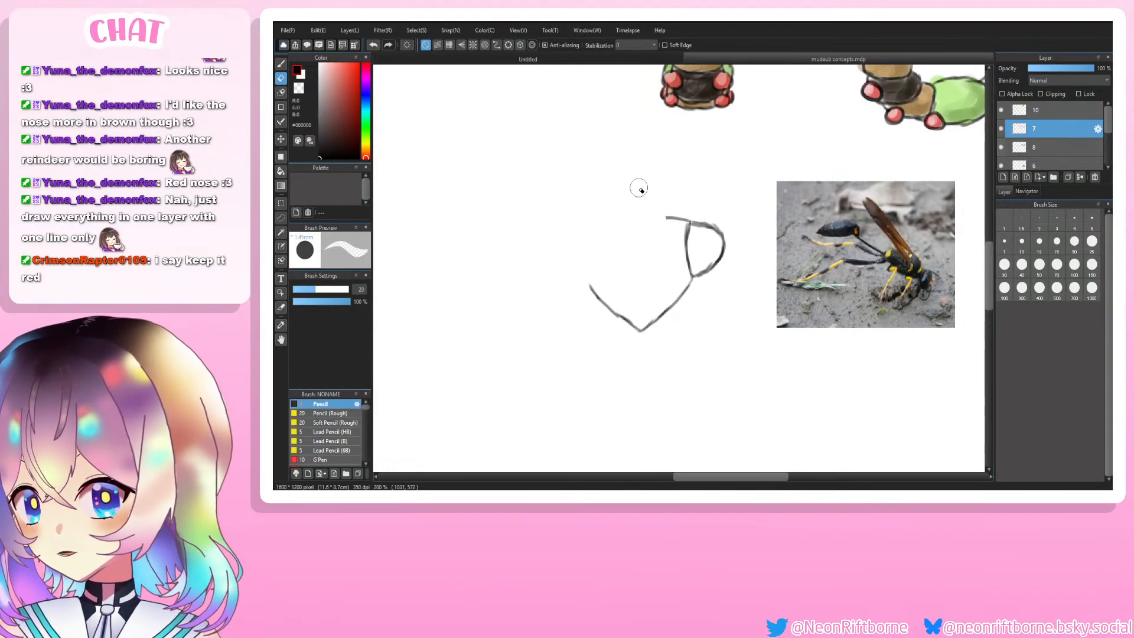
Step: Redraw the head's upper edge as a shallow arch and add a rounded left eye lobe mirroring the right one
{"action": "left_click_drag", "start_coordinate": [724, 477], "coordinate": [718, 474]}
{"action": "key", "text": "ctrl+plus"}
{"action": "key", "text": "b"}
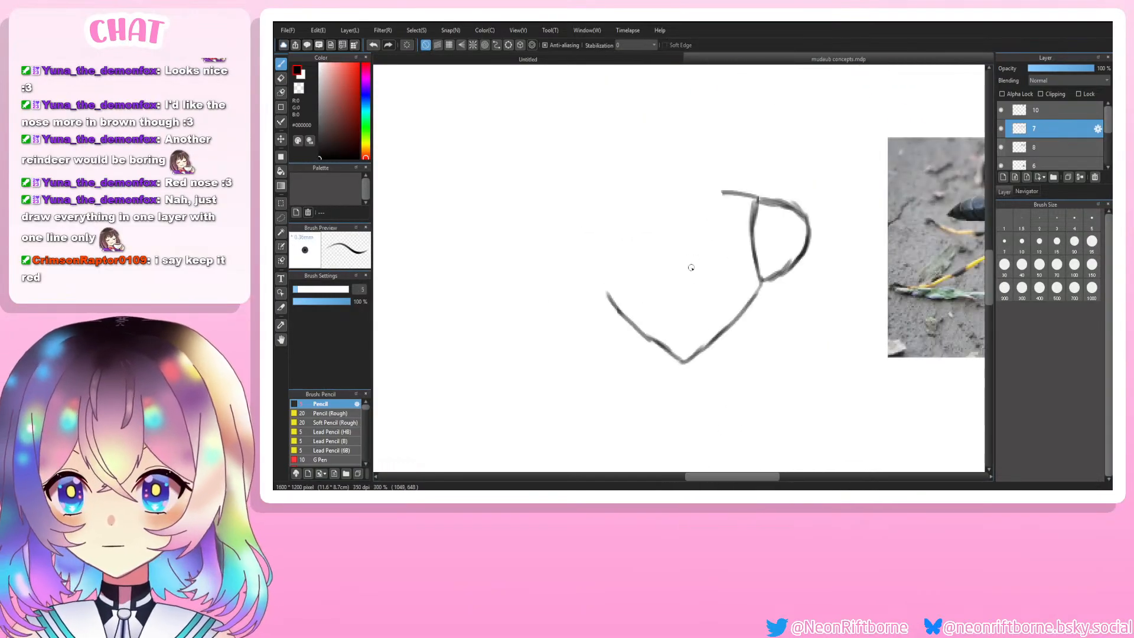
{"action": "mouse_move", "coordinate": [731, 200]}
{"action": "left_mouse_down"}
{"action": "mouse_move", "coordinate": [699, 199]}
{"action": "mouse_move", "coordinate": [707, 190]}
{"action": "left_mouse_up"}
{"action": "key", "text": "e"}
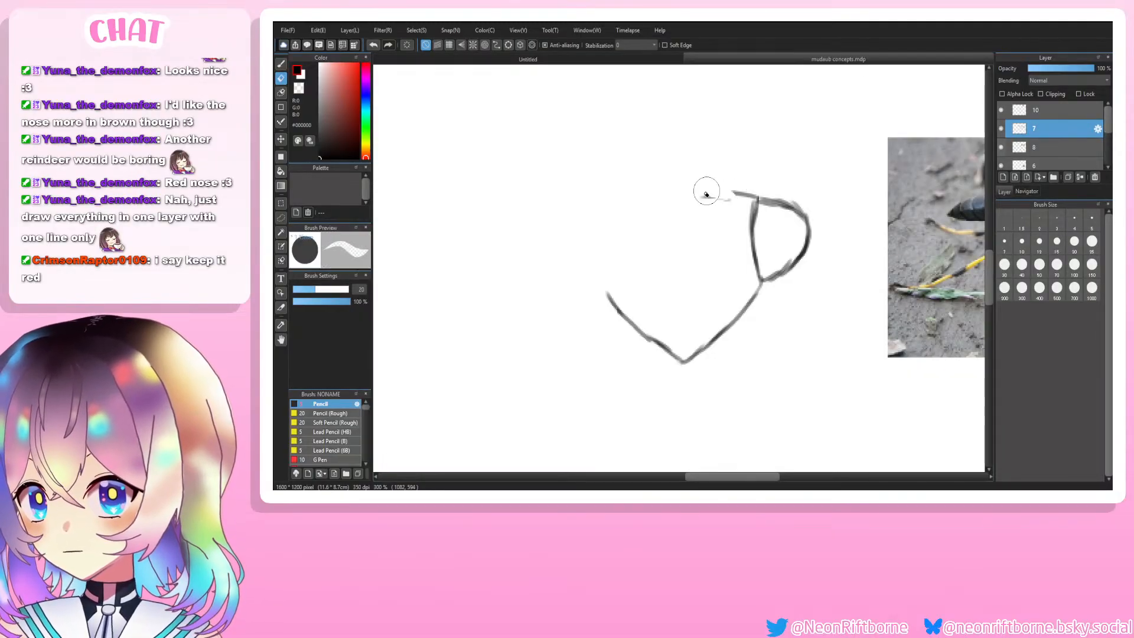
{"action": "key", "text": "b"}
{"action": "key", "text": "ctrl+z"}
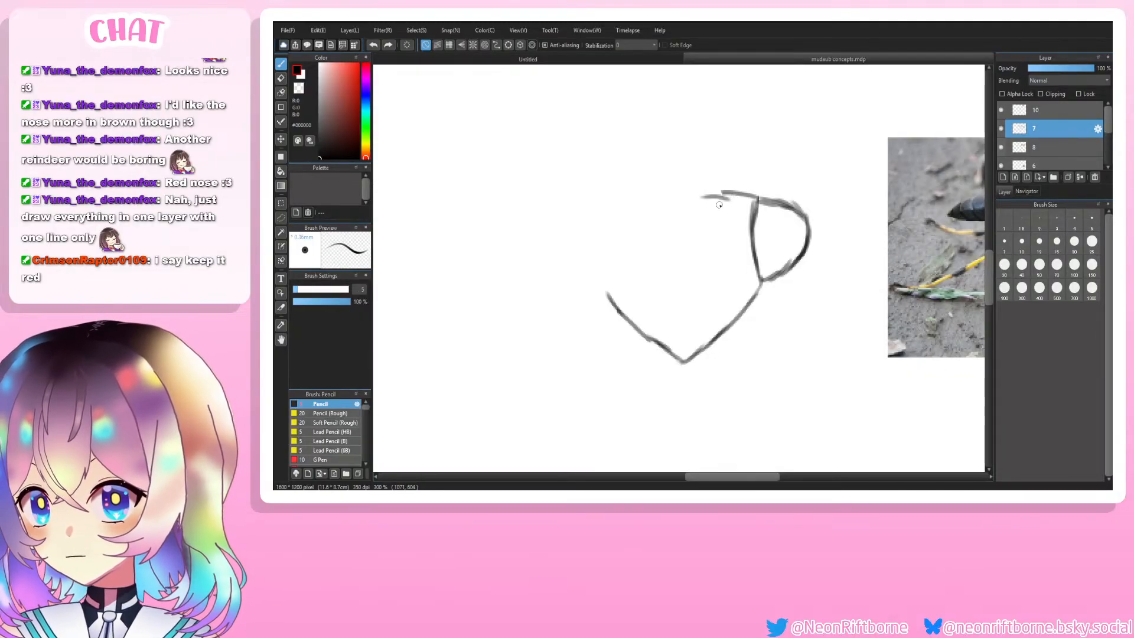
{"action": "mouse_move", "coordinate": [731, 194]}
{"action": "left_mouse_down"}
{"action": "mouse_move", "coordinate": [608, 205]}
{"action": "mouse_move", "coordinate": [626, 201]}
{"action": "mouse_move", "coordinate": [608, 218]}
{"action": "mouse_move", "coordinate": [610, 208]}
{"action": "mouse_move", "coordinate": [616, 260]}
{"action": "mouse_move", "coordinate": [617, 242]}
{"action": "mouse_move", "coordinate": [606, 293]}
{"action": "mouse_move", "coordinate": [582, 287]}
{"action": "mouse_move", "coordinate": [560, 257]}
{"action": "mouse_move", "coordinate": [566, 269]}
{"action": "mouse_move", "coordinate": [561, 236]}
{"action": "mouse_move", "coordinate": [560, 252]}
{"action": "mouse_move", "coordinate": [578, 213]}
{"action": "mouse_move", "coordinate": [568, 227]}
{"action": "mouse_move", "coordinate": [608, 204]}
{"action": "left_mouse_up"}
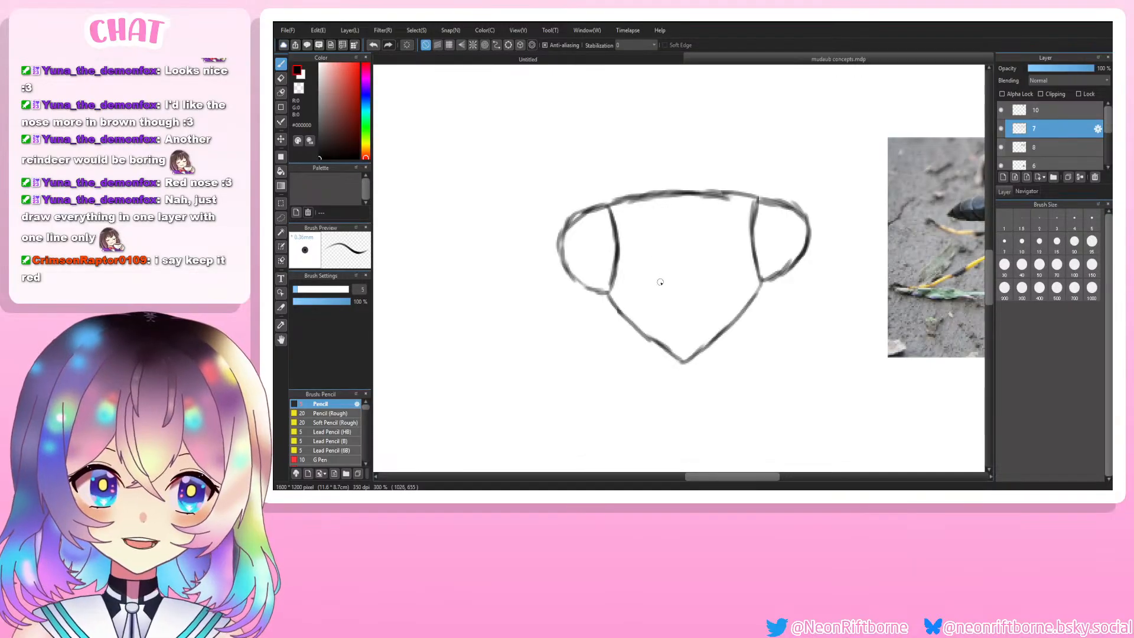
Step: Draw two short slanted lines converging above the chin and round off the head's pointed lower tip
{"action": "mouse_move", "coordinate": [655, 315]}
{"action": "left_mouse_down"}
{"action": "mouse_move", "coordinate": [675, 332]}
{"action": "mouse_move", "coordinate": [693, 332]}
{"action": "mouse_move", "coordinate": [669, 324]}
{"action": "mouse_move", "coordinate": [696, 321]}
{"action": "mouse_move", "coordinate": [670, 365]}
{"action": "mouse_move", "coordinate": [707, 343]}
{"action": "left_mouse_up"}
{"action": "key", "text": "ctrl+z"}
{"action": "key", "text": "ctrl+z"}
{"action": "key", "text": "ctrl+z"}
{"action": "key", "text": "ctrl+y"}
{"action": "key", "text": "e"}
{"action": "key", "text": "b"}
Step: Draw a small upright oval inside each eye lobe, redoing them until the pair matches
{"action": "left_click_drag", "start_coordinate": [784, 227], "coordinate": [786, 229]}
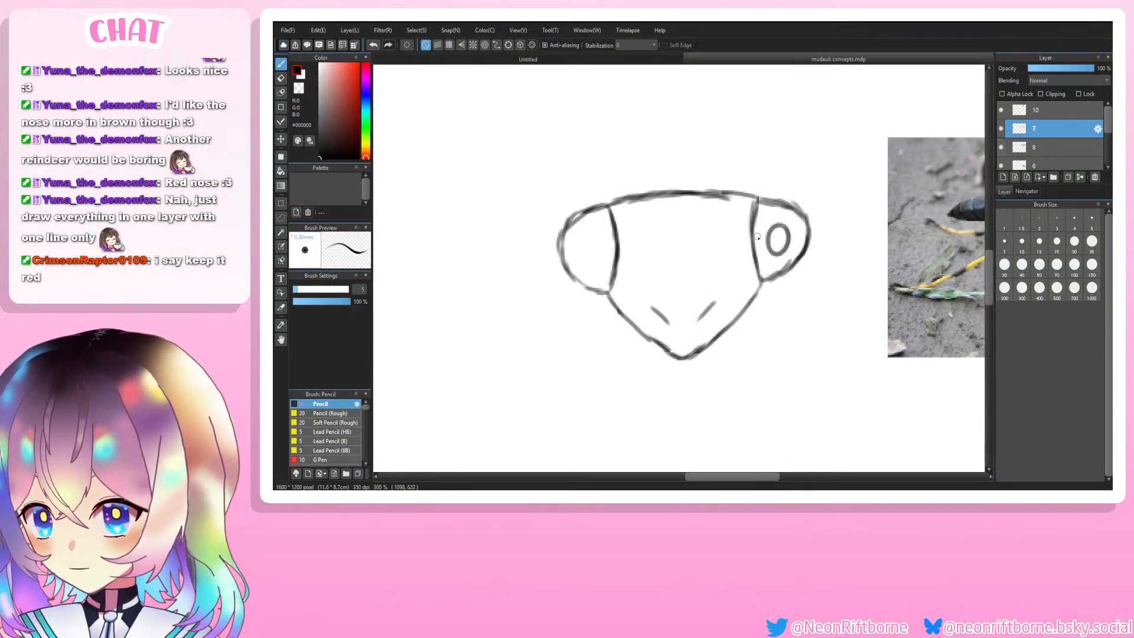
{"action": "left_click_drag", "start_coordinate": [593, 233], "coordinate": [589, 233]}
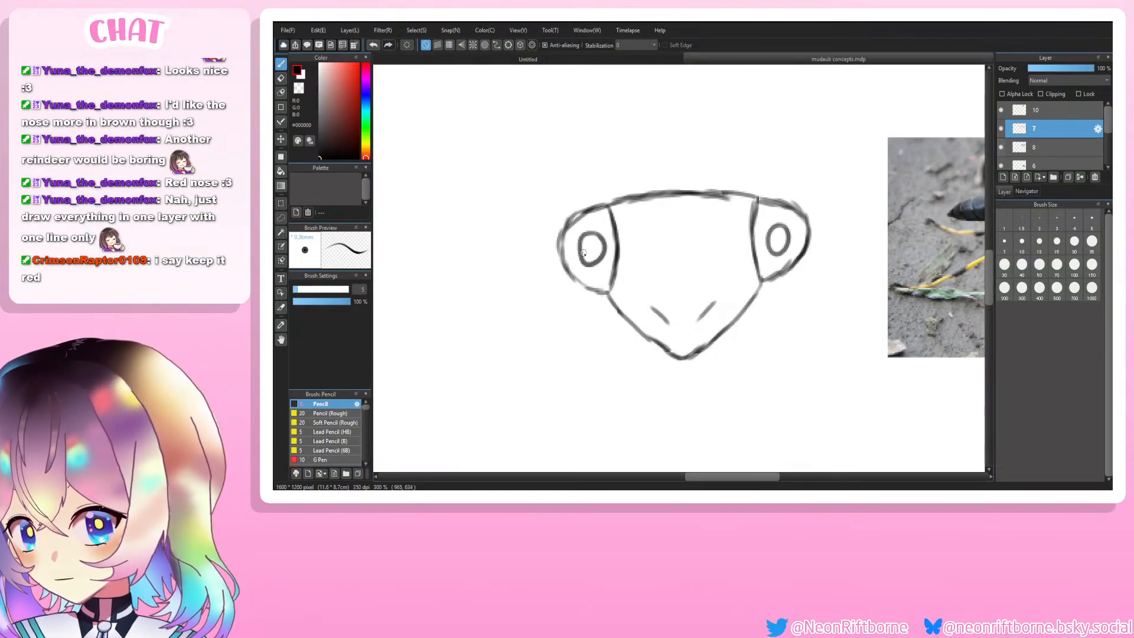
{"action": "key", "text": "ctrl+z"}
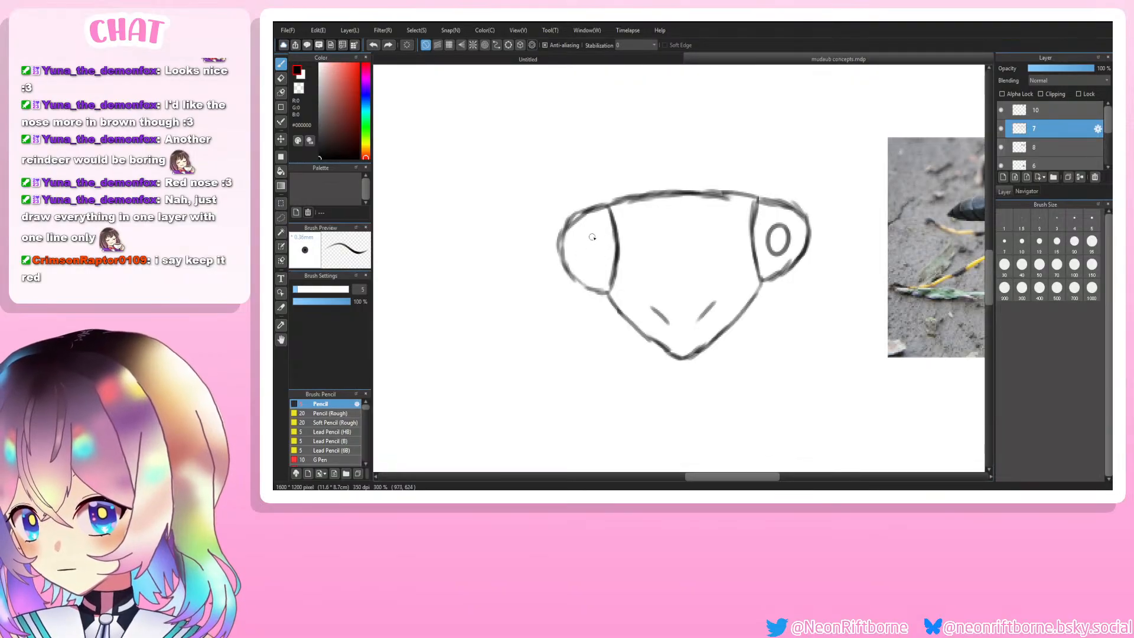
{"action": "mouse_move", "coordinate": [603, 232]}
{"action": "left_mouse_down"}
{"action": "mouse_move", "coordinate": [579, 265]}
{"action": "mouse_move", "coordinate": [606, 244]}
{"action": "mouse_move", "coordinate": [588, 229]}
{"action": "mouse_move", "coordinate": [577, 257]}
{"action": "mouse_move", "coordinate": [598, 269]}
{"action": "mouse_move", "coordinate": [589, 231]}
{"action": "left_mouse_up"}
{"action": "key", "text": "ctrl+z"}
{"action": "key", "text": "ctrl+z"}
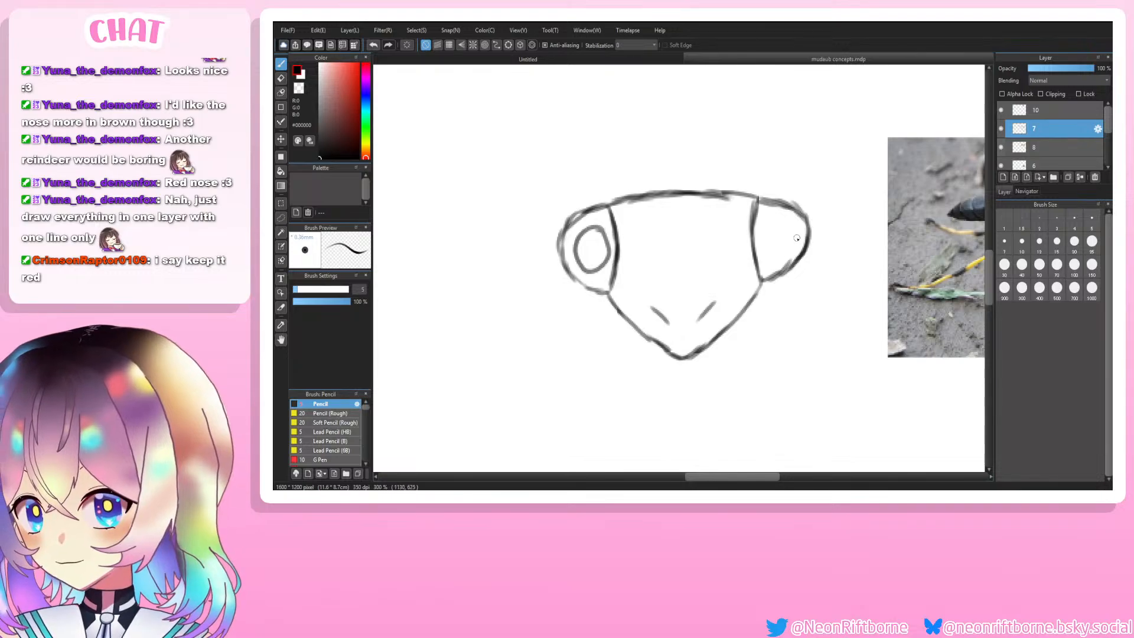
{"action": "mouse_move", "coordinate": [792, 222]}
{"action": "left_mouse_down"}
{"action": "mouse_move", "coordinate": [766, 230]}
{"action": "mouse_move", "coordinate": [772, 258]}
{"action": "mouse_move", "coordinate": [790, 227]}
{"action": "left_mouse_up"}
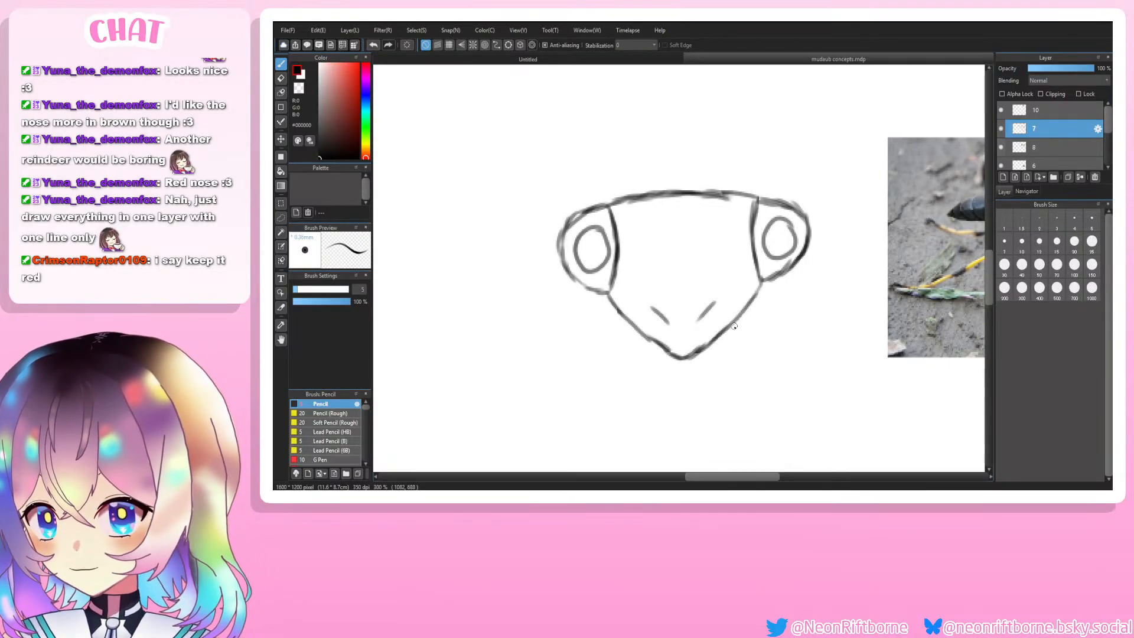
{"action": "mouse_move", "coordinate": [735, 327]}
{"action": "left_mouse_down"}
{"action": "mouse_move", "coordinate": [708, 369]}
{"action": "mouse_move", "coordinate": [755, 342]}
{"action": "mouse_move", "coordinate": [751, 328]}
{"action": "mouse_move", "coordinate": [738, 338]}
{"action": "left_mouse_up"}
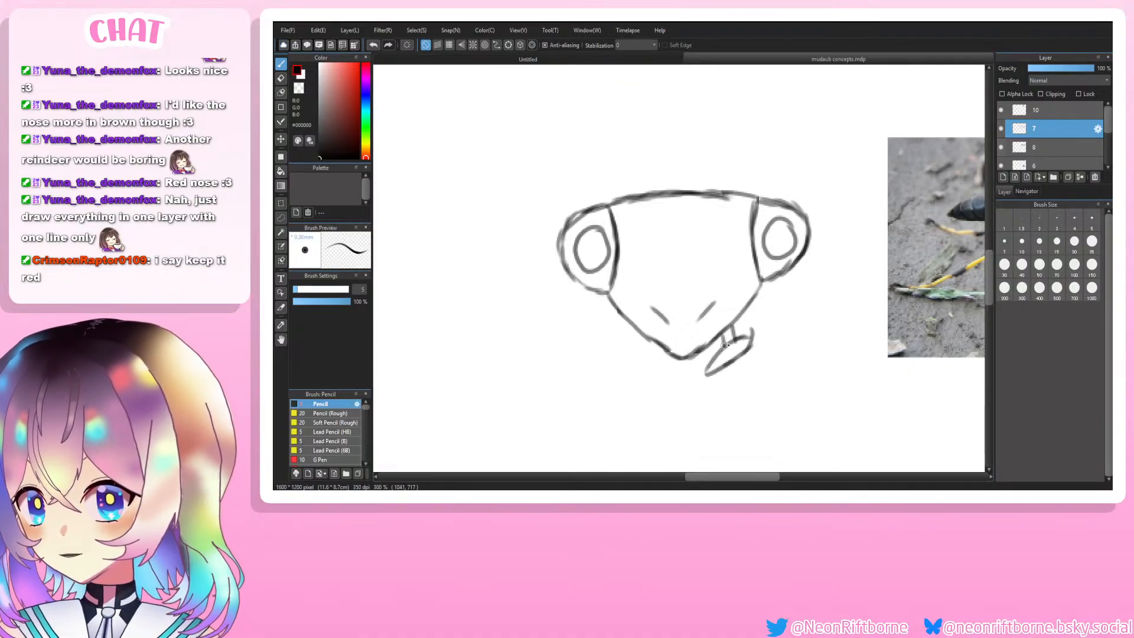
{"action": "key", "text": "ctrl+z"}
{"action": "key", "text": "ctrl+z"}
{"action": "key", "text": "ctrl+z"}
{"action": "key", "text": "ctrl+z"}
{"action": "key", "text": "ctrl+z"}
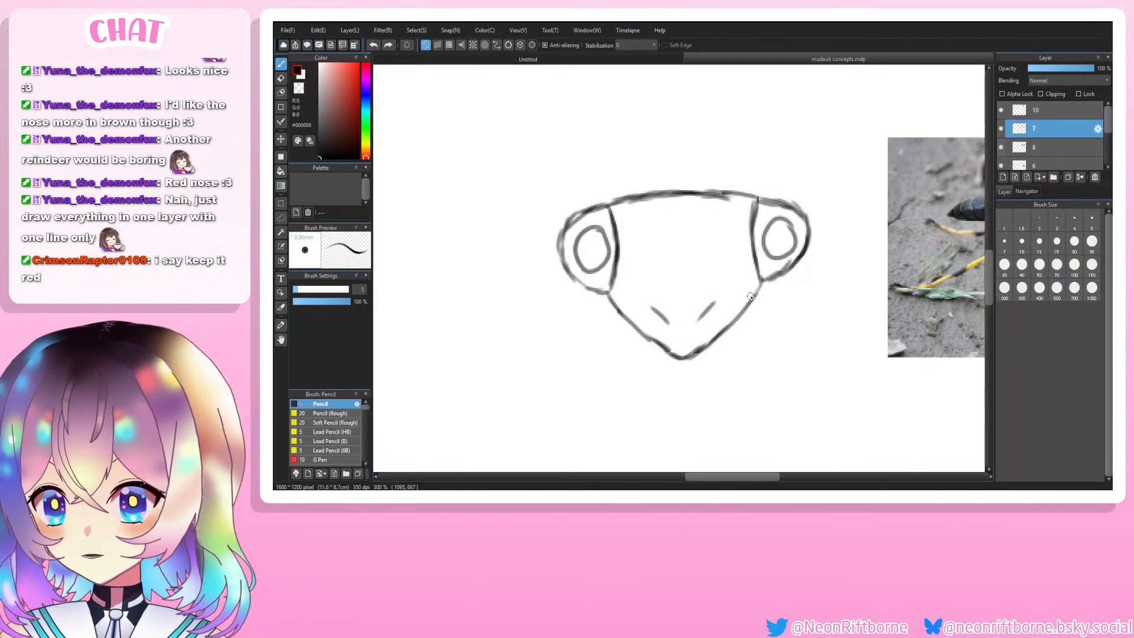
Step: Erase a gap in each of the head's slanted lower edges beneath the eye lobes
{"action": "key", "text": "e"}
{"action": "left_click", "coordinate": [748, 304]}
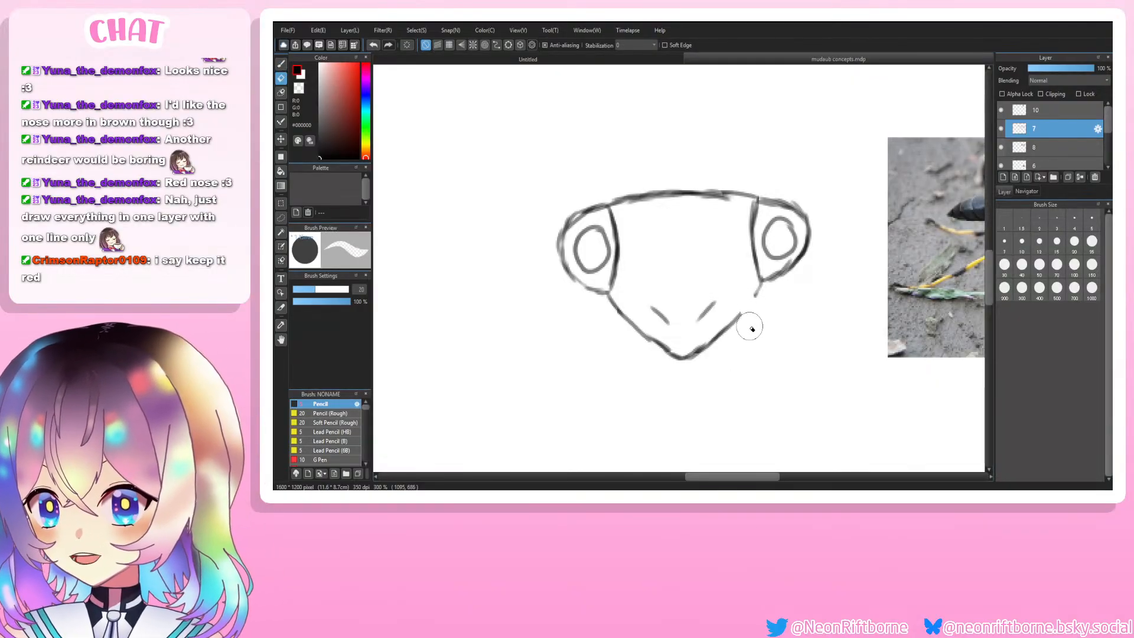
{"action": "left_click_drag", "start_coordinate": [624, 320], "coordinate": [615, 309]}
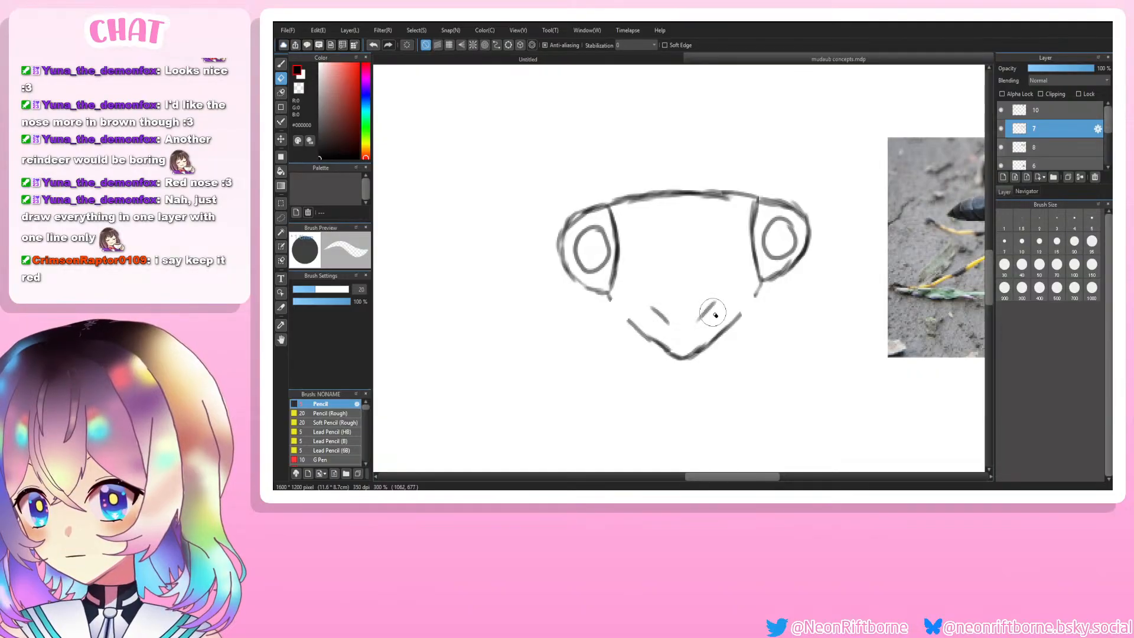
{"action": "key", "text": "b"}
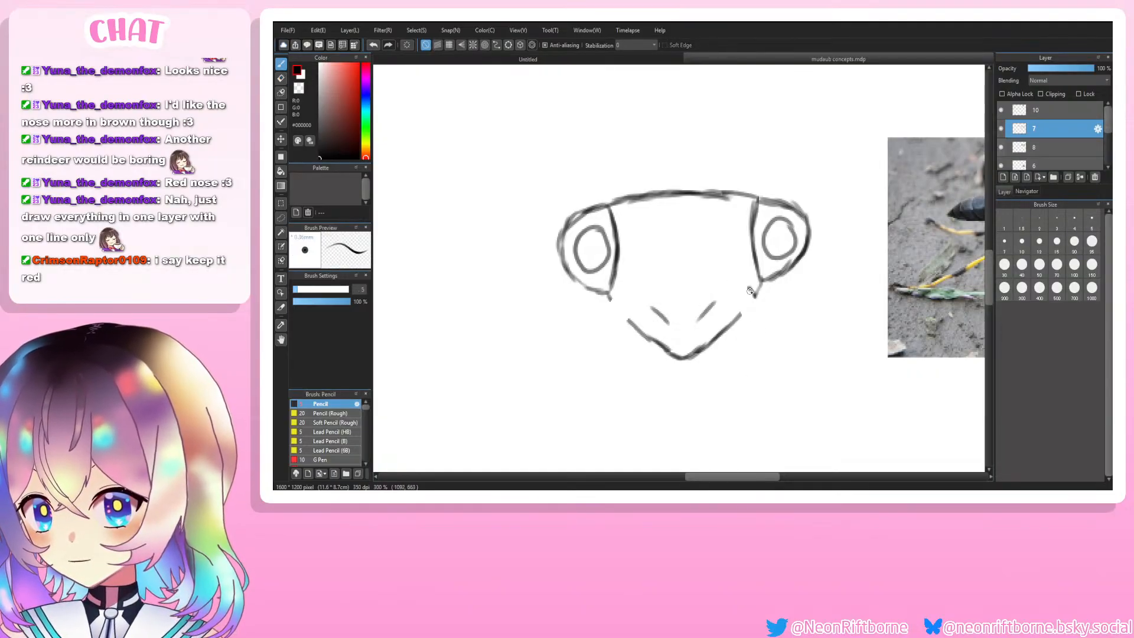
Step: Sketch a mandible with a short joint segment and a forked tip at the gap in the head's lower right edge
{"action": "left_click_drag", "start_coordinate": [737, 301], "coordinate": [745, 317]}
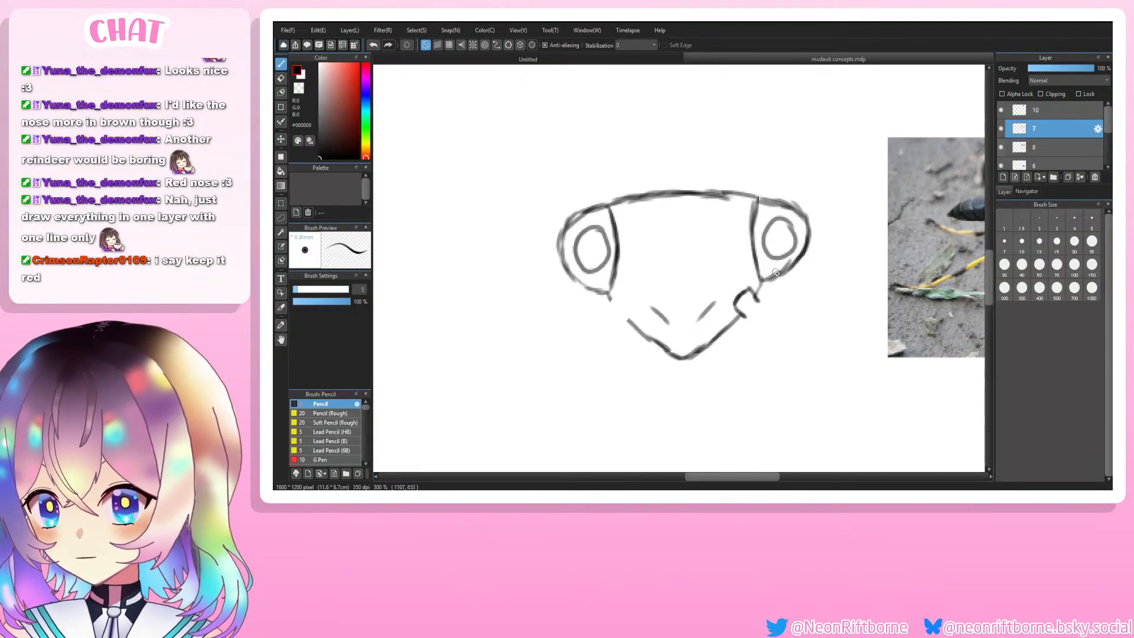
{"action": "left_click_drag", "start_coordinate": [754, 311], "coordinate": [719, 356]}
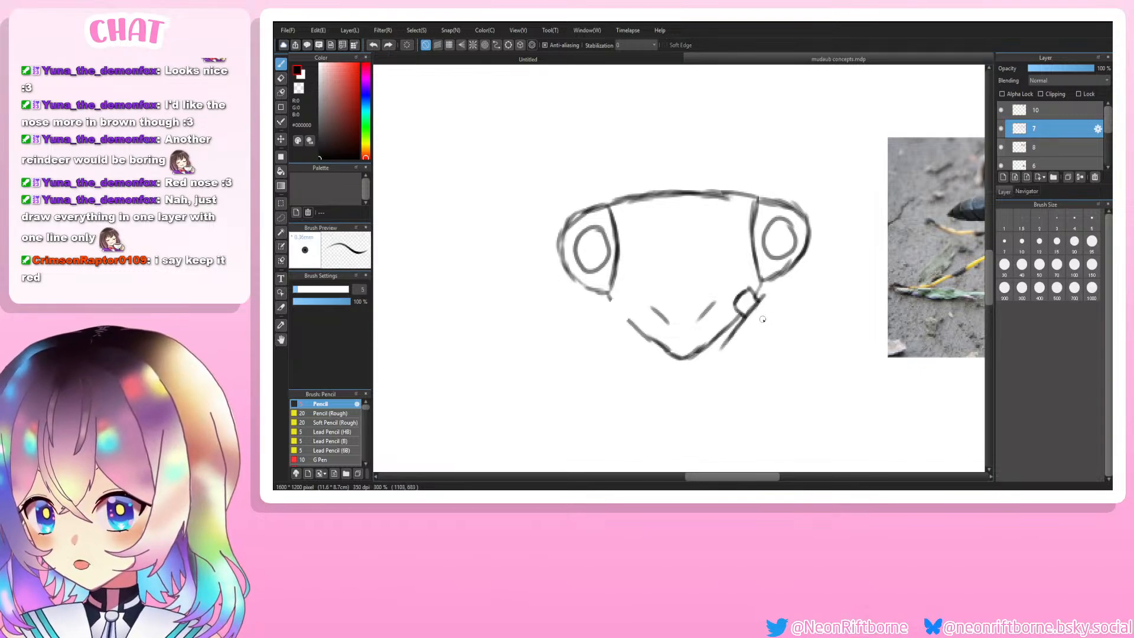
{"action": "key", "text": "ctrl+z"}
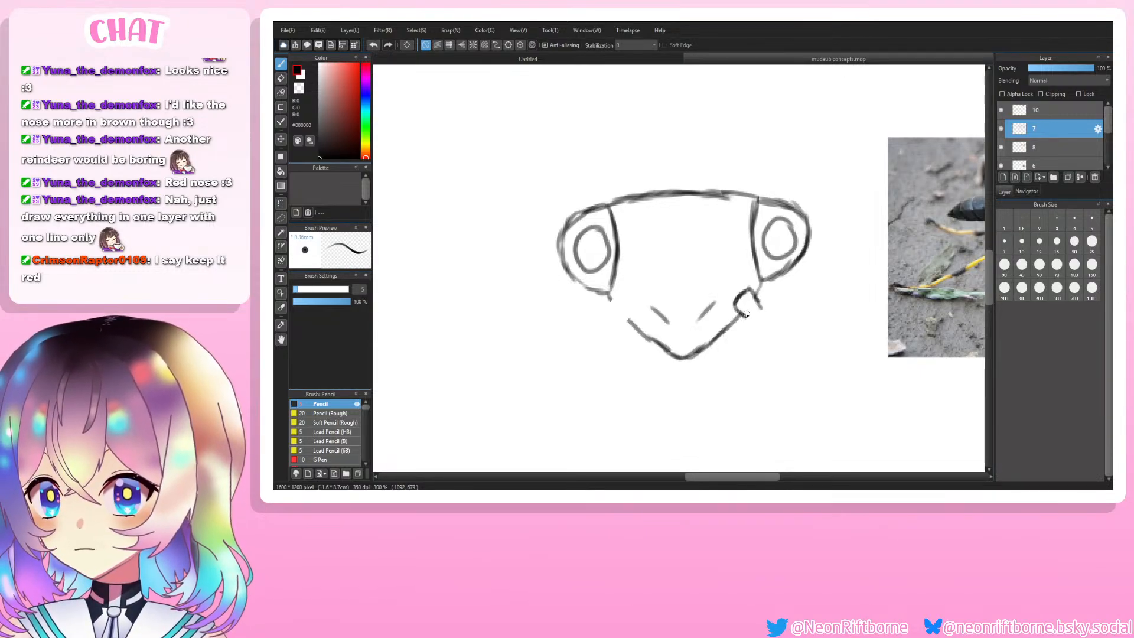
{"action": "mouse_move", "coordinate": [769, 300]}
{"action": "left_mouse_down"}
{"action": "mouse_move", "coordinate": [721, 361]}
{"action": "mouse_move", "coordinate": [758, 350]}
{"action": "mouse_move", "coordinate": [779, 318]}
{"action": "mouse_move", "coordinate": [775, 327]}
{"action": "mouse_move", "coordinate": [772, 303]}
{"action": "mouse_move", "coordinate": [782, 311]}
{"action": "mouse_move", "coordinate": [739, 308]}
{"action": "left_mouse_up"}
{"action": "key", "text": "e"}
{"action": "key", "text": "b"}
{"action": "key", "text": "ctrl+z"}
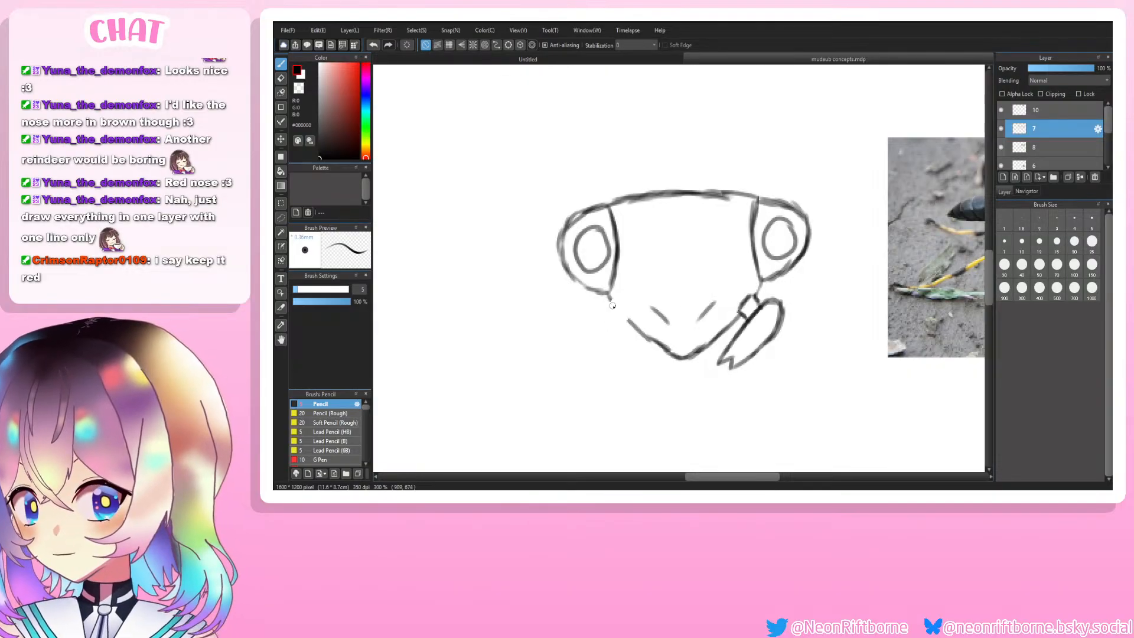
Step: Sketch a mirrored mandible with a joint segment and forked tip on the head's lower left edge
{"action": "mouse_move", "coordinate": [613, 306]}
{"action": "left_mouse_down"}
{"action": "mouse_move", "coordinate": [651, 357]}
{"action": "mouse_move", "coordinate": [639, 349]}
{"action": "mouse_move", "coordinate": [650, 360]}
{"action": "mouse_move", "coordinate": [640, 370]}
{"action": "mouse_move", "coordinate": [595, 339]}
{"action": "mouse_move", "coordinate": [591, 314]}
{"action": "left_mouse_up"}
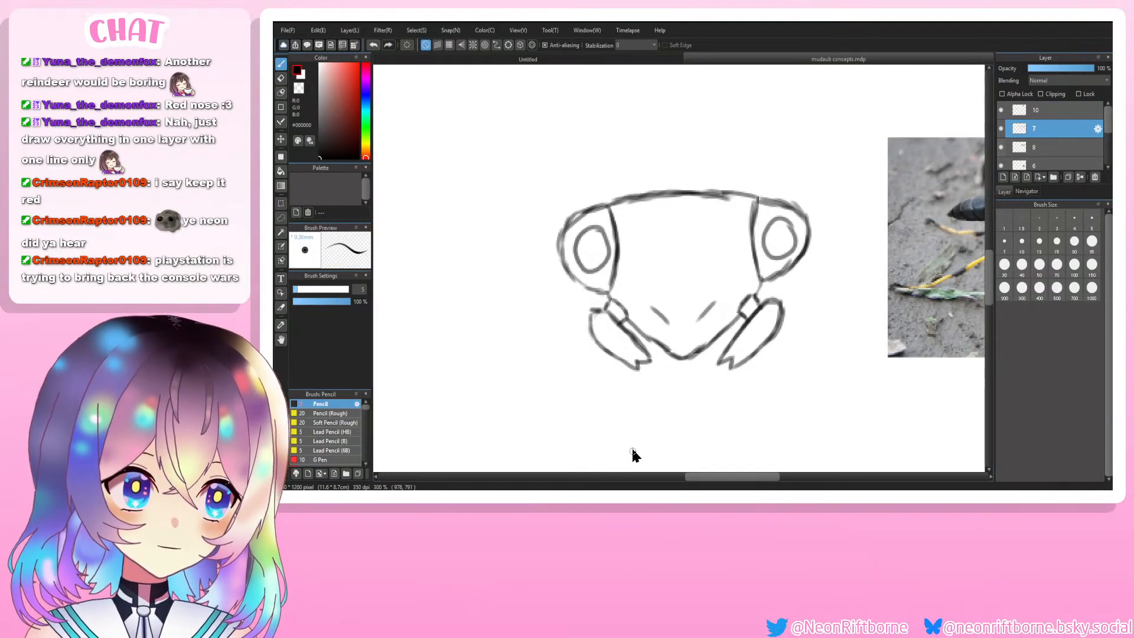
{"action": "scroll", "coordinate": [668, 214], "scroll_direction": "down", "scroll_amount": 2}
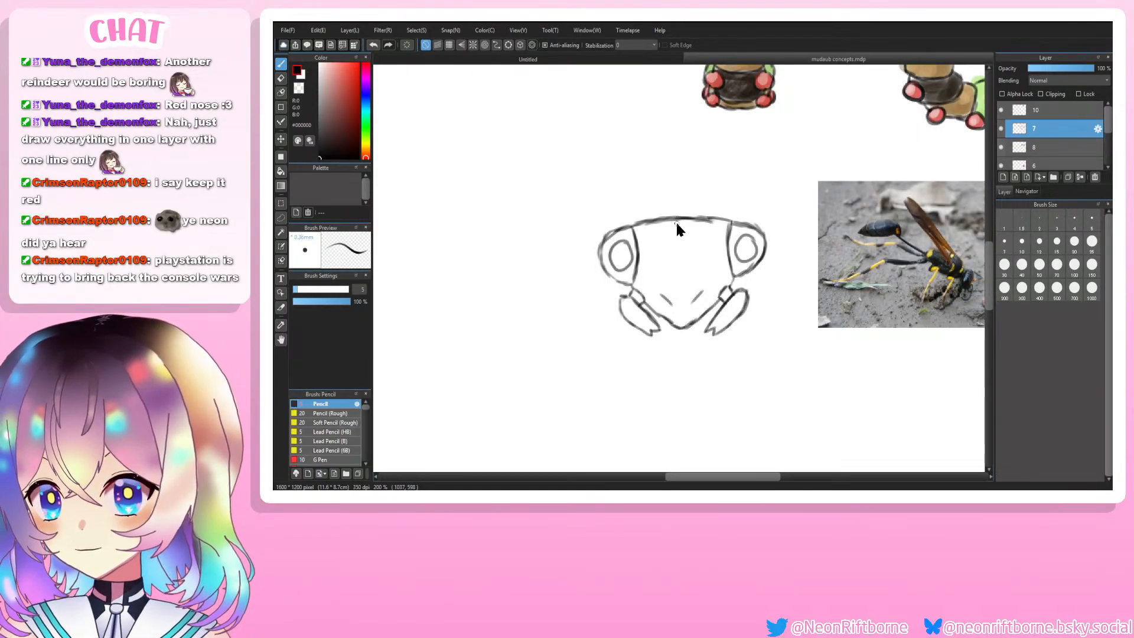
{"action": "scroll", "coordinate": [675, 221], "scroll_direction": "down", "scroll_amount": 1}
{"action": "scroll", "coordinate": [676, 221], "scroll_direction": "up", "scroll_amount": 3}
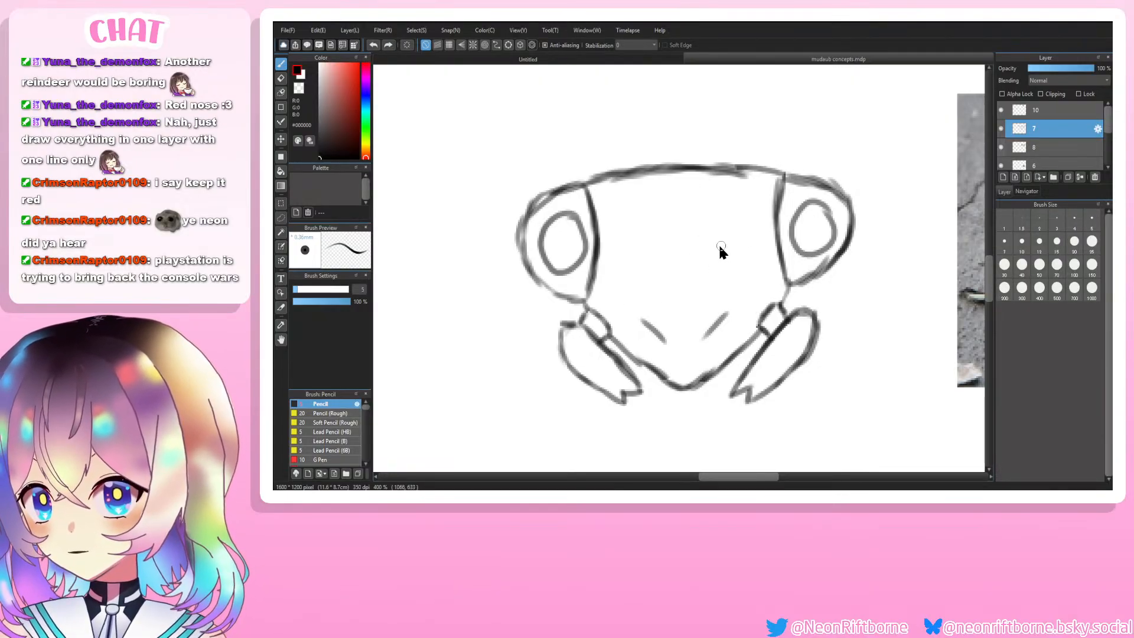
{"action": "scroll", "coordinate": [718, 243], "scroll_direction": "down", "scroll_amount": 3}
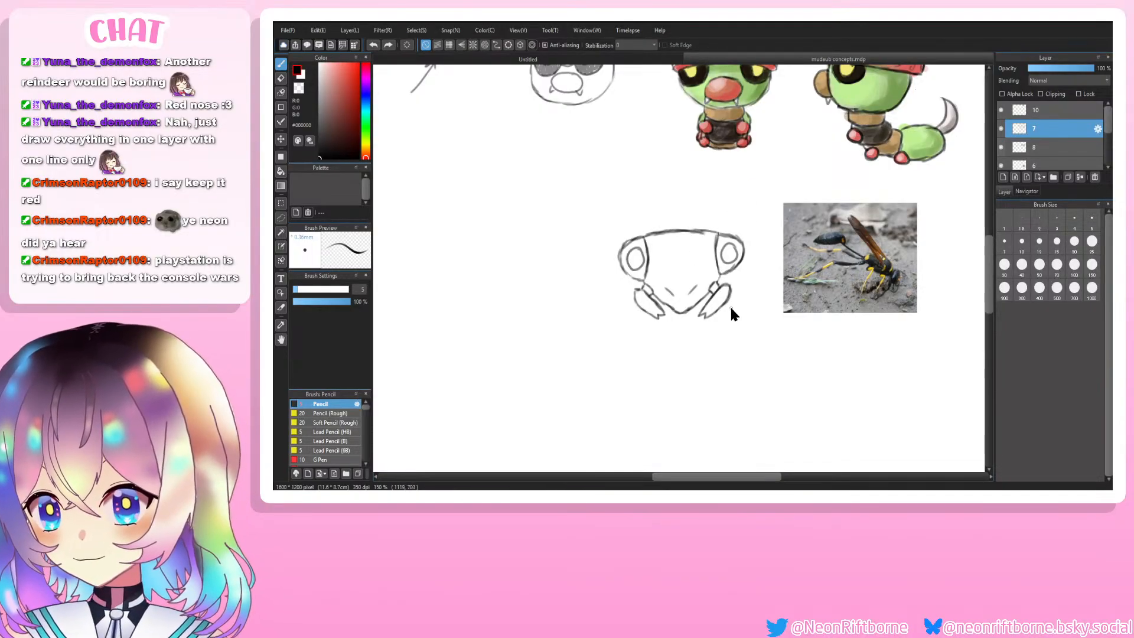
Step: Try erasing the right mandible, then undo back to the plain head outline without either mandible
{"action": "key", "text": "e"}
{"action": "mouse_move", "coordinate": [736, 277]}
{"action": "left_mouse_down"}
{"action": "mouse_move", "coordinate": [711, 320]}
{"action": "mouse_move", "coordinate": [724, 292]}
{"action": "left_mouse_up"}
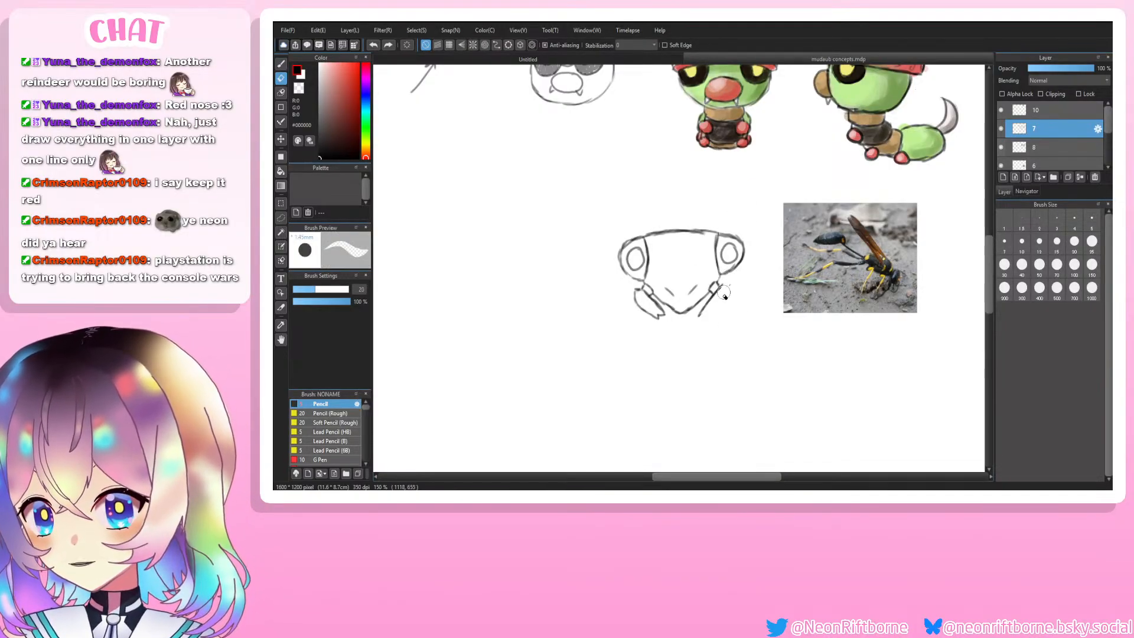
{"action": "scroll", "coordinate": [724, 293], "scroll_direction": "down", "scroll_amount": 1}
{"action": "key", "text": "ctrl+z"}
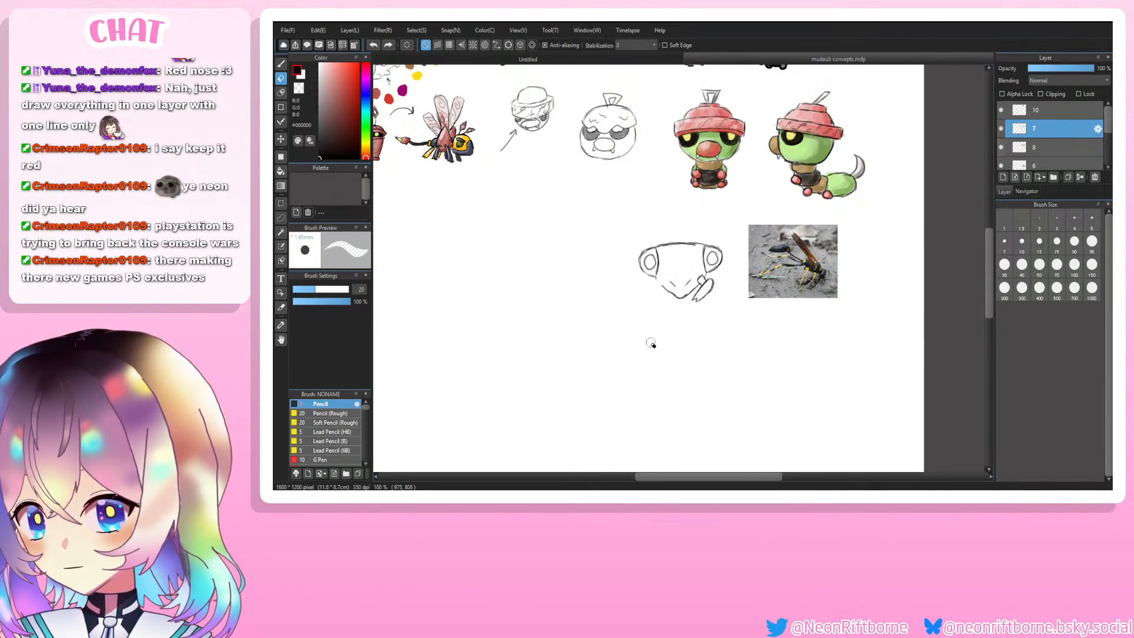
{"action": "key", "text": "ctrl+y"}
{"action": "key", "text": "ctrl+y"}
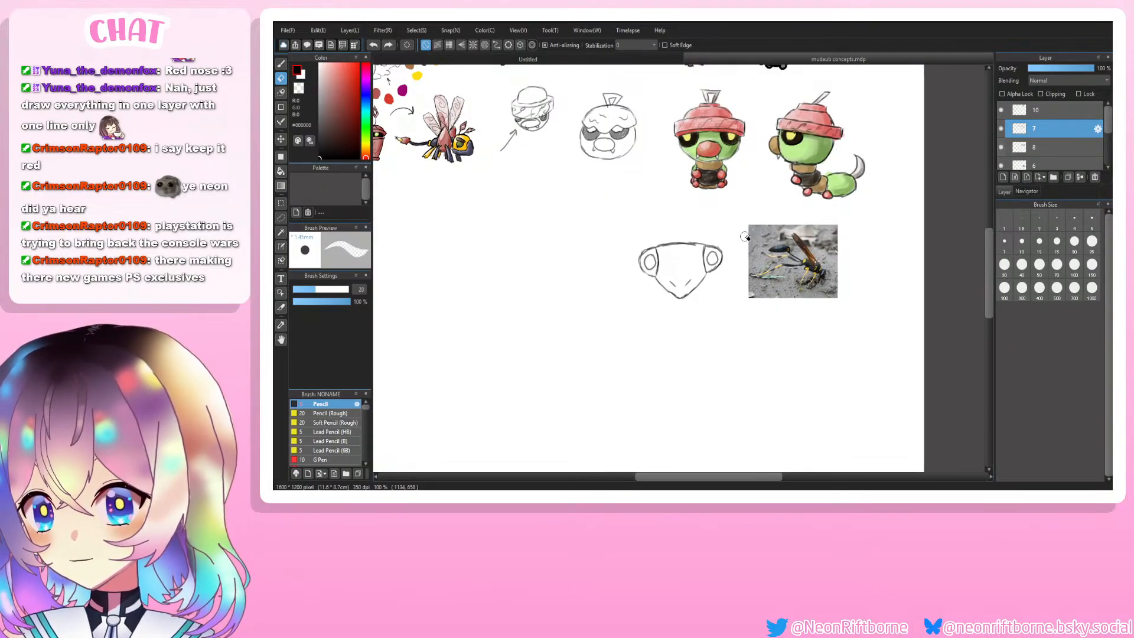
Step: Draw a slanted lid line and a narrow pupil inside the inner oval of each eye
{"action": "scroll", "coordinate": [739, 183], "scroll_direction": "up", "scroll_amount": 2}
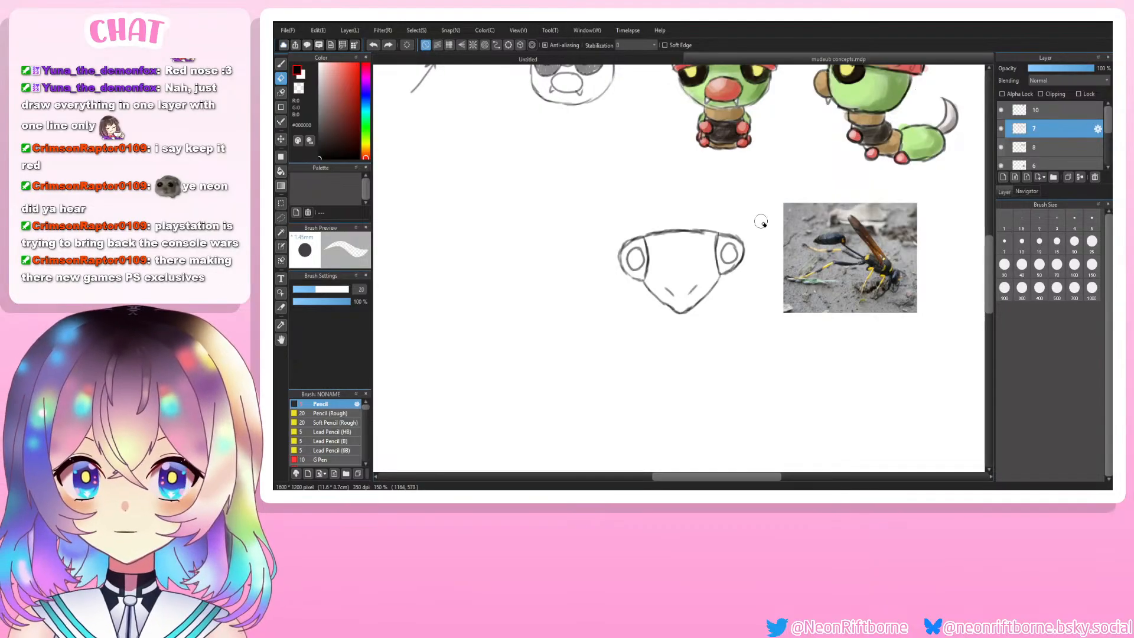
{"action": "scroll", "coordinate": [748, 239], "scroll_direction": "up", "scroll_amount": 2}
{"action": "key", "text": "b"}
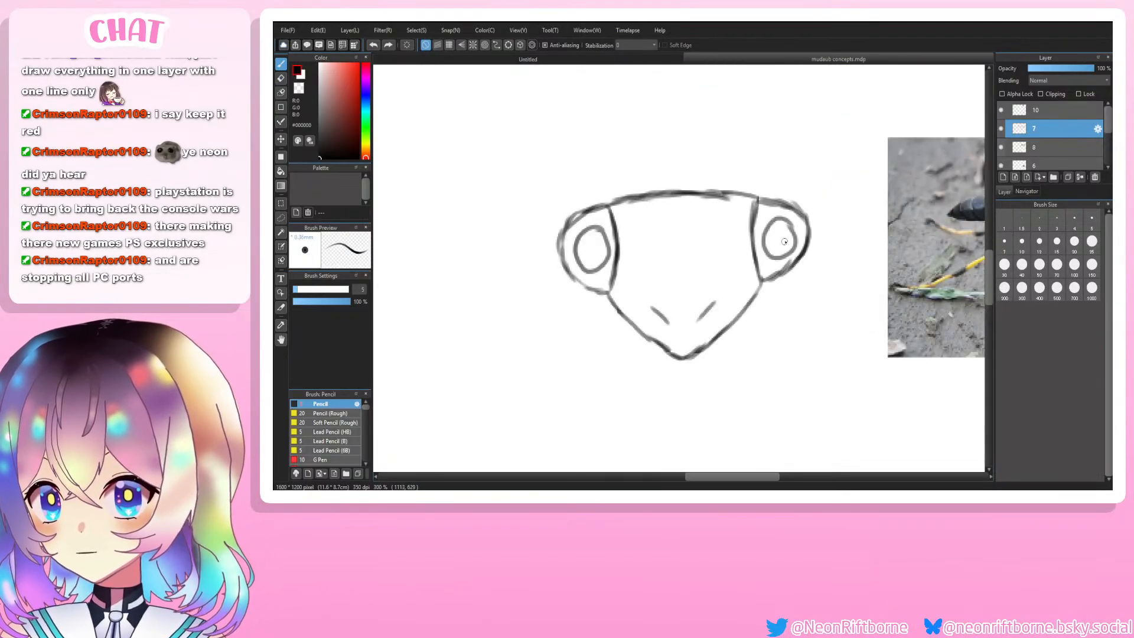
{"action": "mouse_move", "coordinate": [792, 230]}
{"action": "left_mouse_down"}
{"action": "mouse_move", "coordinate": [755, 253]}
{"action": "mouse_move", "coordinate": [780, 230]}
{"action": "left_mouse_up"}
{"action": "key", "text": "ctrl+z"}
{"action": "key", "text": "ctrl+z"}
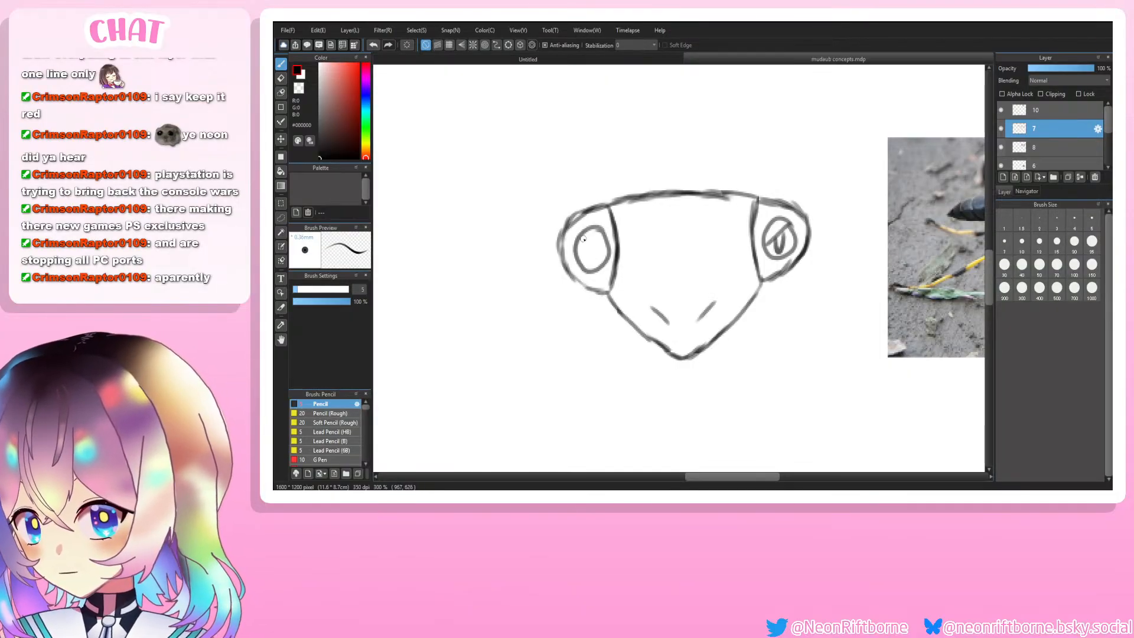
{"action": "left_click_drag", "start_coordinate": [583, 238], "coordinate": [595, 255]}
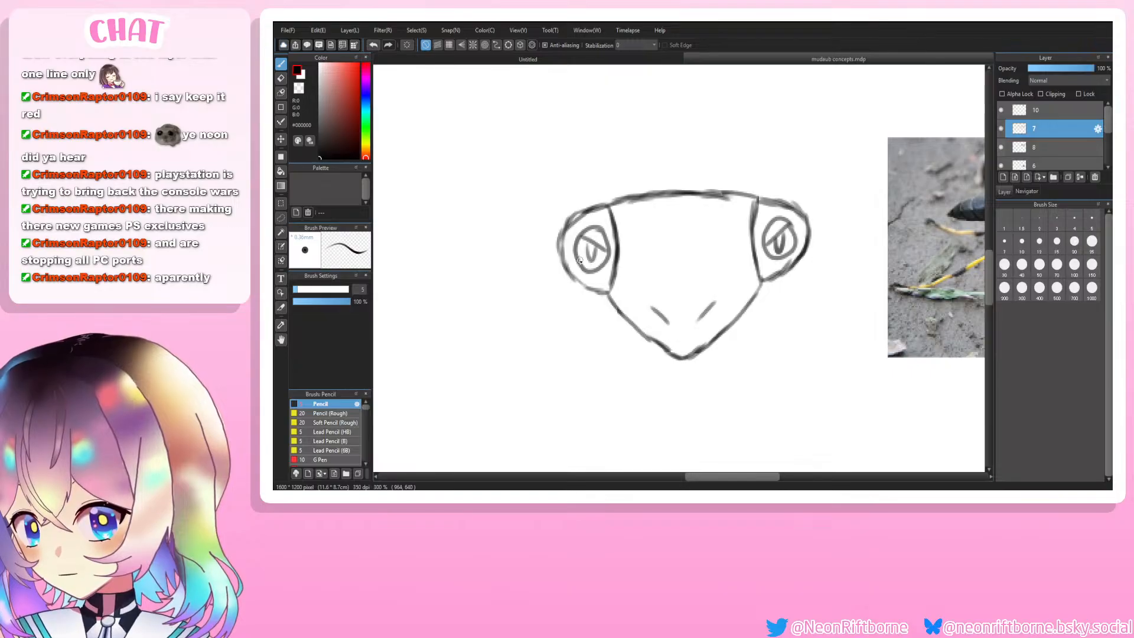
Step: Try a lower lid line and a new pupil in each eye, then undo back to only the right eye's slanted lid line
{"action": "key", "text": "ctrl+z"}
{"action": "left_click_drag", "start_coordinate": [607, 255], "coordinate": [581, 263]}
{"action": "key", "text": "ctrl+z"}
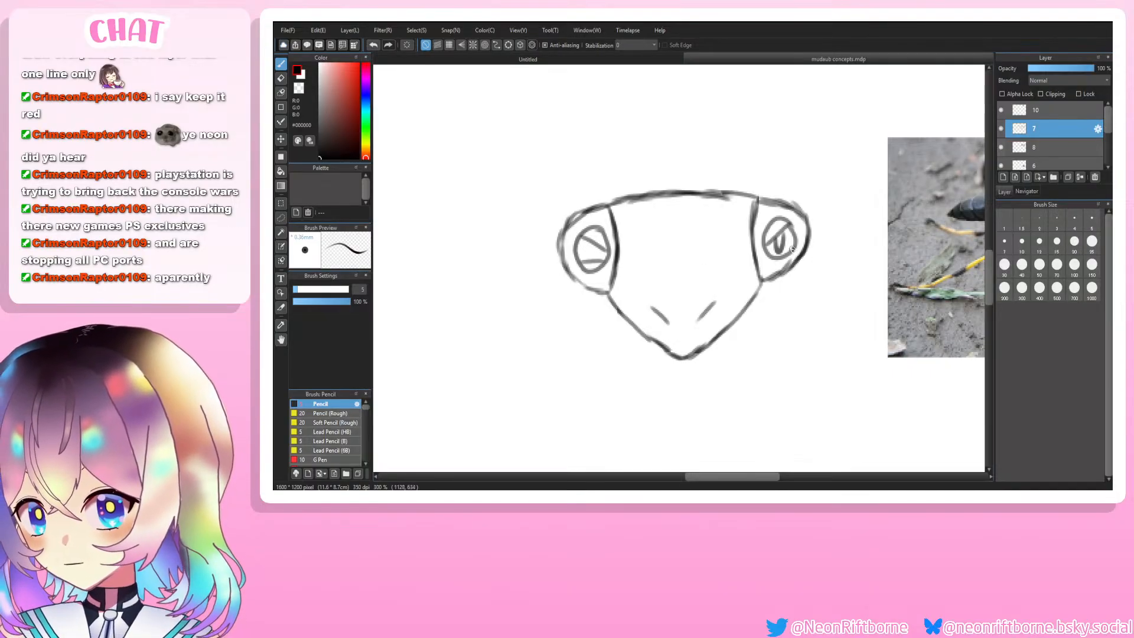
{"action": "left_click_drag", "start_coordinate": [793, 249], "coordinate": [772, 254]}
{"action": "left_click_drag", "start_coordinate": [589, 243], "coordinate": [589, 262]}
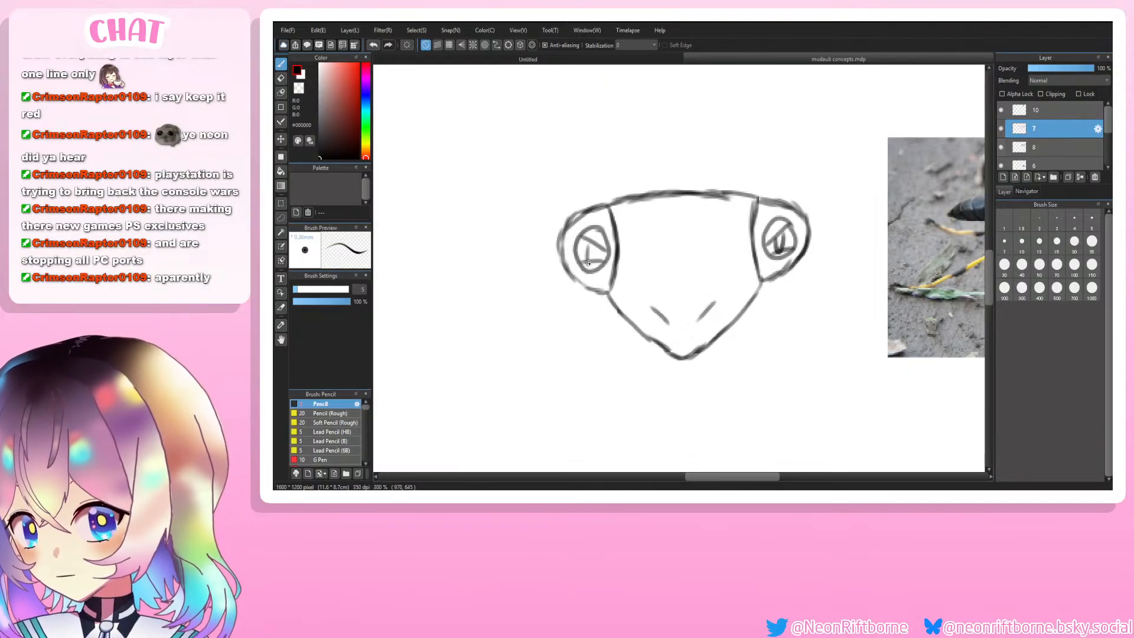
{"action": "key", "text": "ctrl+z"}
{"action": "key", "text": "ctrl+z"}
{"action": "key", "text": "ctrl+z"}
{"action": "key", "text": "ctrl+z"}
{"action": "key", "text": "ctrl+z"}
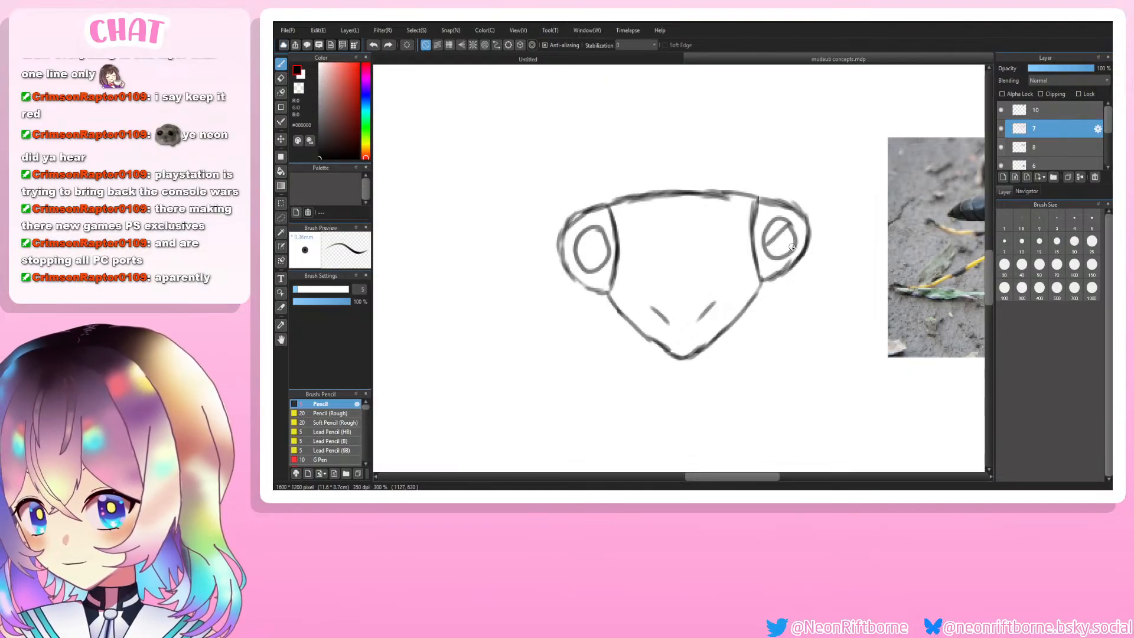
Step: Redraw the eye details inside both inner ovals with a slanted upper lid line, a lower lid line and a narrow pupil
{"action": "mouse_move", "coordinate": [792, 248]}
{"action": "left_mouse_down"}
{"action": "mouse_move", "coordinate": [765, 255]}
{"action": "mouse_move", "coordinate": [779, 252]}
{"action": "left_mouse_up"}
{"action": "key", "text": "ctrl+z"}
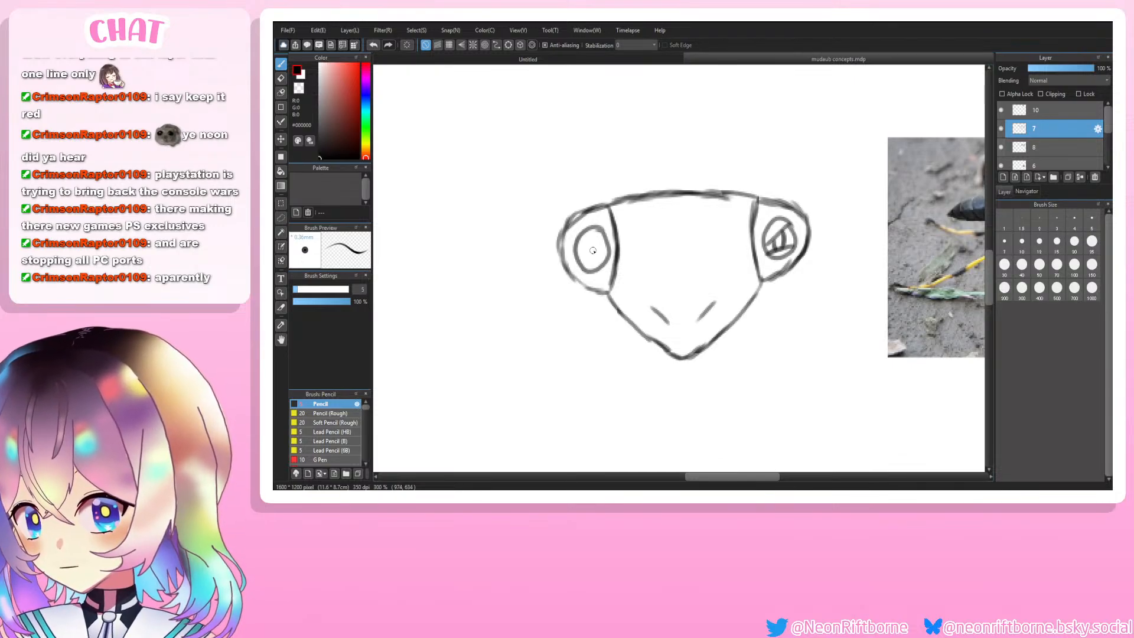
{"action": "mouse_move", "coordinate": [604, 242]}
{"action": "left_mouse_down"}
{"action": "mouse_move", "coordinate": [580, 241]}
{"action": "mouse_move", "coordinate": [609, 254]}
{"action": "mouse_move", "coordinate": [582, 262]}
{"action": "left_mouse_up"}
{"action": "key", "text": "ctrl+z"}
{"action": "key", "text": "ctrl+z"}
{"action": "key", "text": "ctrl+z"}
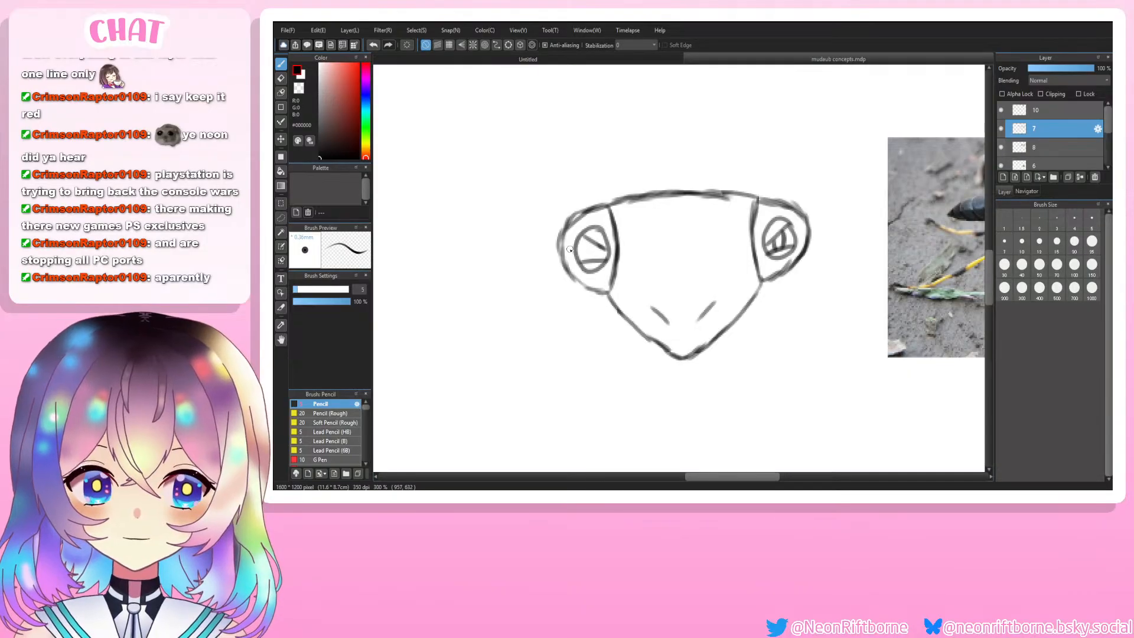
{"action": "key", "text": "ctrl+z"}
{"action": "mouse_move", "coordinate": [591, 241]}
{"action": "left_mouse_down"}
{"action": "mouse_move", "coordinate": [598, 260]}
{"action": "mouse_move", "coordinate": [587, 261]}
{"action": "left_mouse_up"}
Step: Try two small fangs along the head's lower right edge, then undo them
{"action": "scroll", "coordinate": [550, 239], "scroll_direction": "down", "scroll_amount": 5}
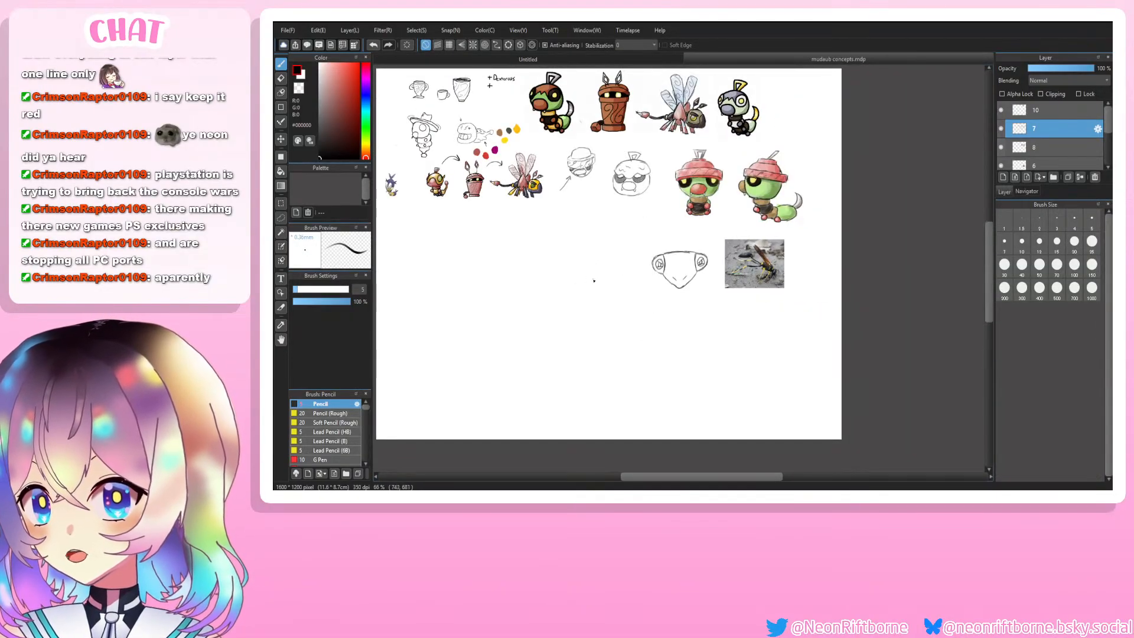
{"action": "scroll", "coordinate": [596, 277], "scroll_direction": "up", "scroll_amount": 1}
{"action": "scroll", "coordinate": [679, 269], "scroll_direction": "up", "scroll_amount": 3}
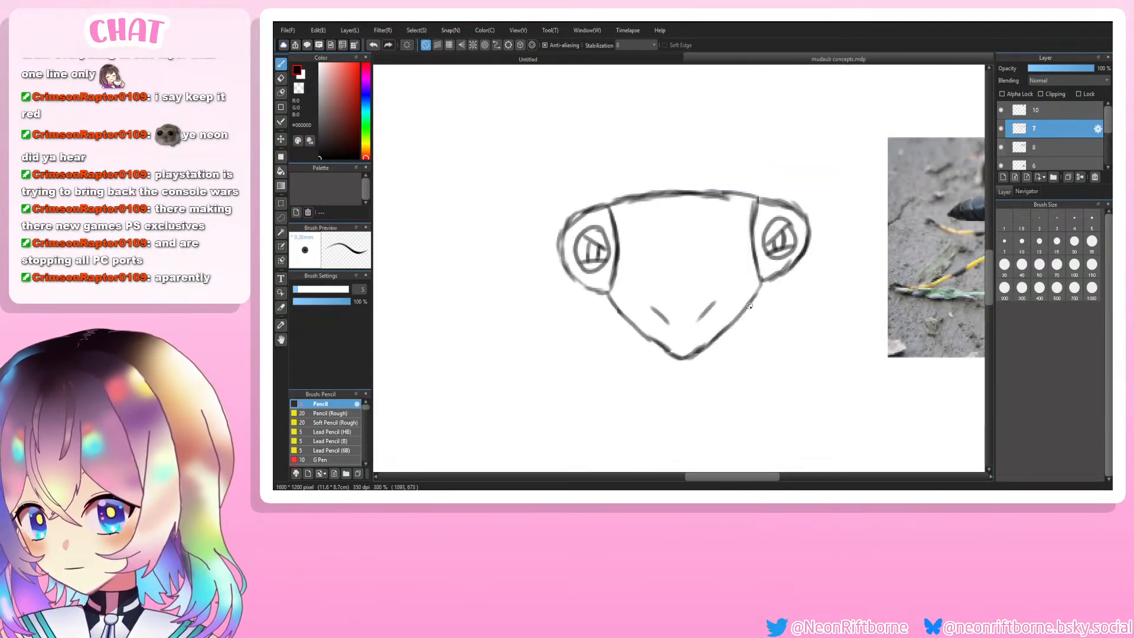
{"action": "left_click_drag", "start_coordinate": [749, 305], "coordinate": [703, 341]}
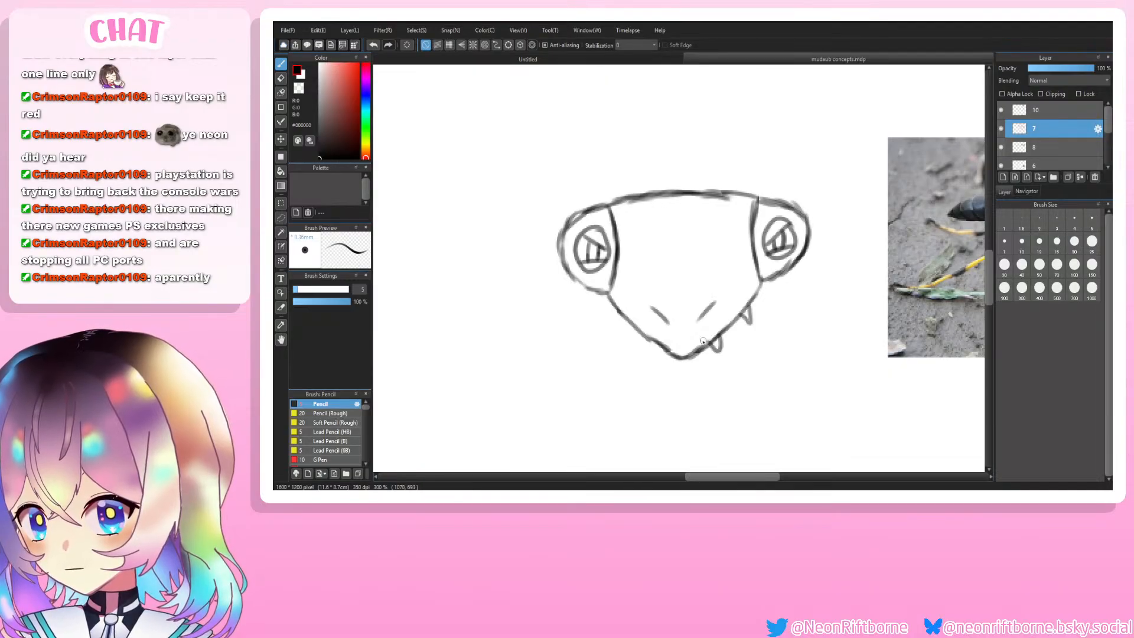
{"action": "key", "text": "ctrl+z"}
{"action": "key", "text": "ctrl+z"}
Step: Open a gap in the head's lower right edge just below the eye and draw a small pointed mandible there
{"action": "mouse_move", "coordinate": [748, 301]}
{"action": "left_mouse_down"}
{"action": "mouse_move", "coordinate": [762, 310]}
{"action": "mouse_move", "coordinate": [731, 316]}
{"action": "mouse_move", "coordinate": [770, 306]}
{"action": "mouse_move", "coordinate": [736, 314]}
{"action": "mouse_move", "coordinate": [758, 299]}
{"action": "mouse_move", "coordinate": [743, 308]}
{"action": "mouse_move", "coordinate": [757, 316]}
{"action": "mouse_move", "coordinate": [760, 304]}
{"action": "mouse_move", "coordinate": [760, 314]}
{"action": "left_mouse_up"}
{"action": "key", "text": "ctrl+z"}
{"action": "key", "text": "ctrl+z"}
{"action": "key", "text": "e"}
{"action": "key", "text": "ctrl+z"}
{"action": "key", "text": "b"}
{"action": "key", "text": "e"}
{"action": "key", "text": "b"}
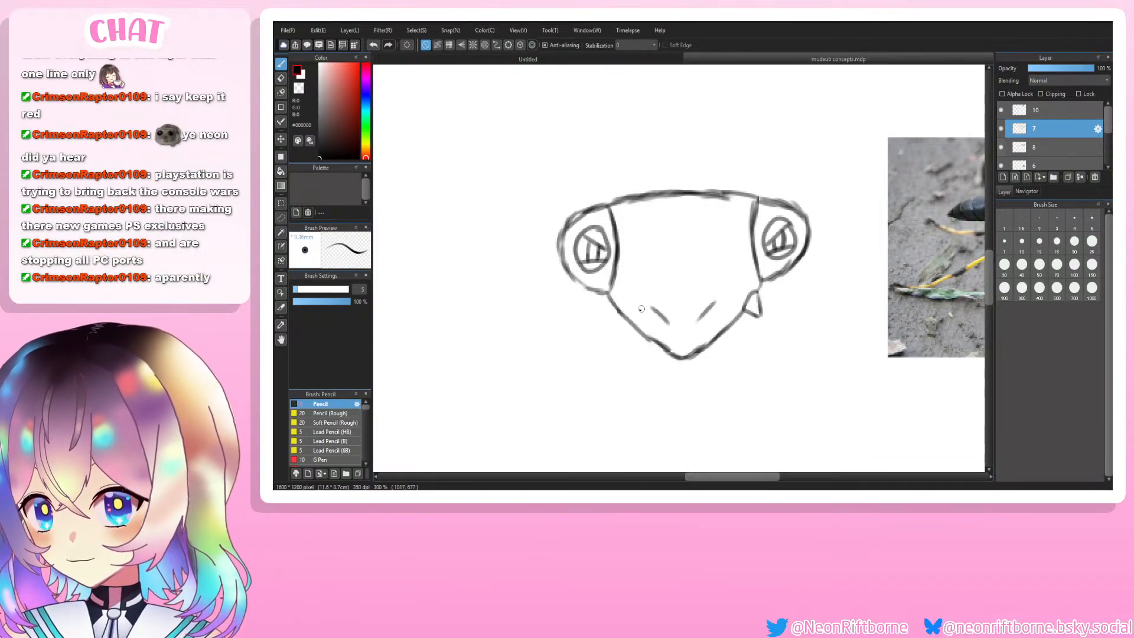
Step: Erase a gap in the head's lower left edge below the eye and draw a matching small pointed mandible
{"action": "key", "text": "e"}
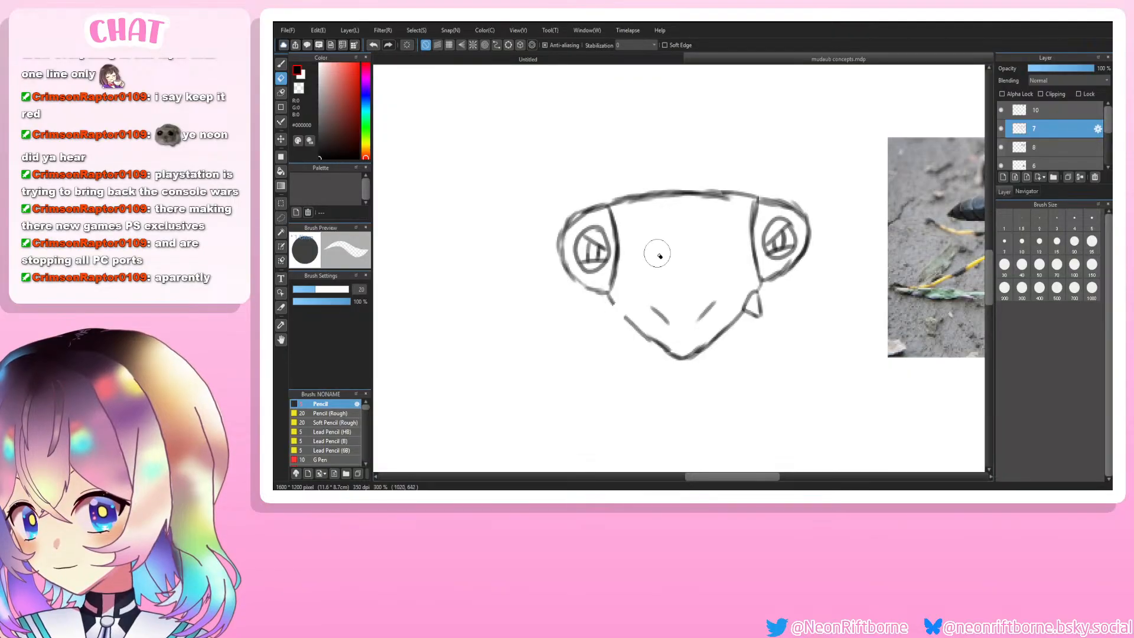
{"action": "mouse_move", "coordinate": [625, 313]}
{"action": "left_mouse_down"}
{"action": "mouse_move", "coordinate": [617, 302]}
{"action": "mouse_move", "coordinate": [607, 324]}
{"action": "mouse_move", "coordinate": [629, 322]}
{"action": "left_mouse_up"}
{"action": "key", "text": "p"}
{"action": "key", "text": "ctrl+minus"}
{"action": "key", "text": "ctrl+minus"}
{"action": "key", "text": "ctrl+minus"}
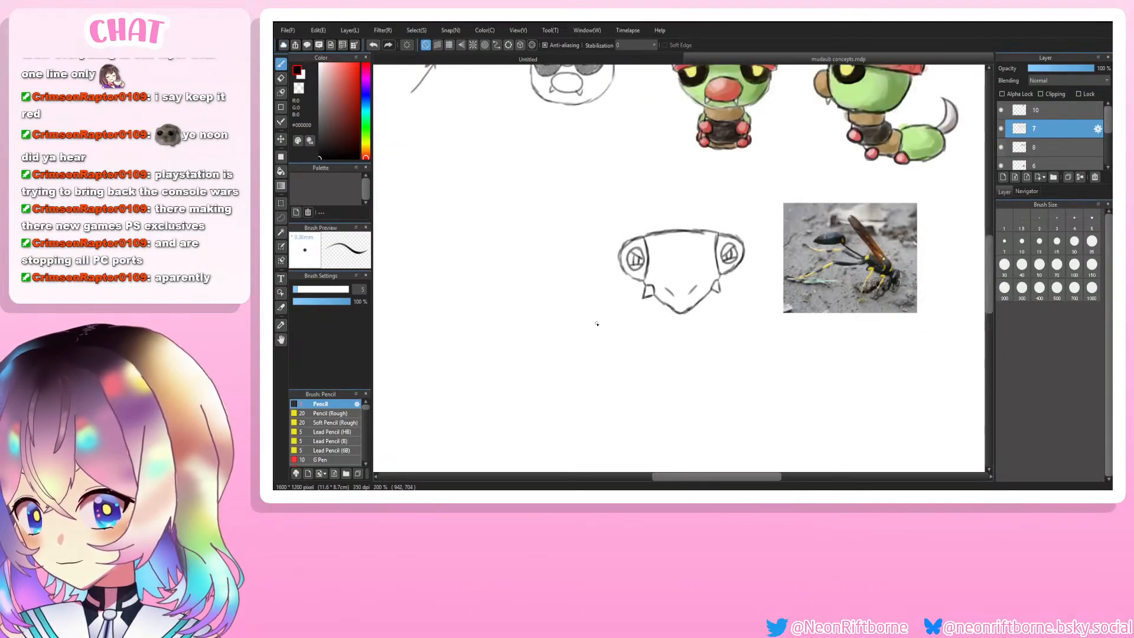
{"action": "key", "text": "ctrl+plus"}
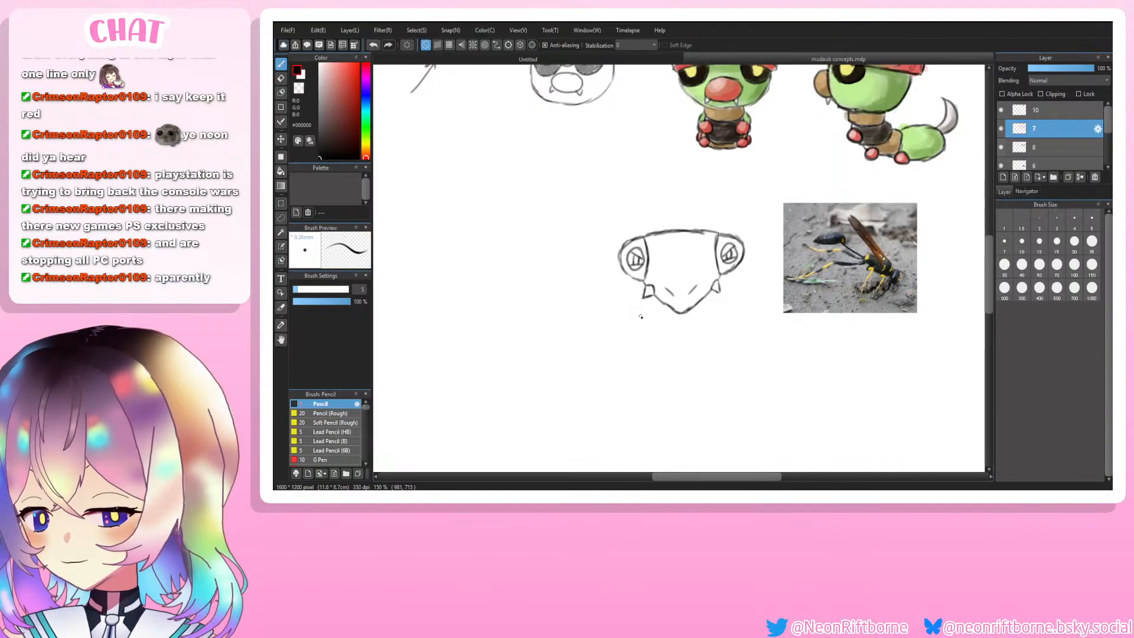
{"action": "key", "text": "ctrl+plus"}
{"action": "key", "text": "ctrl+plus"}
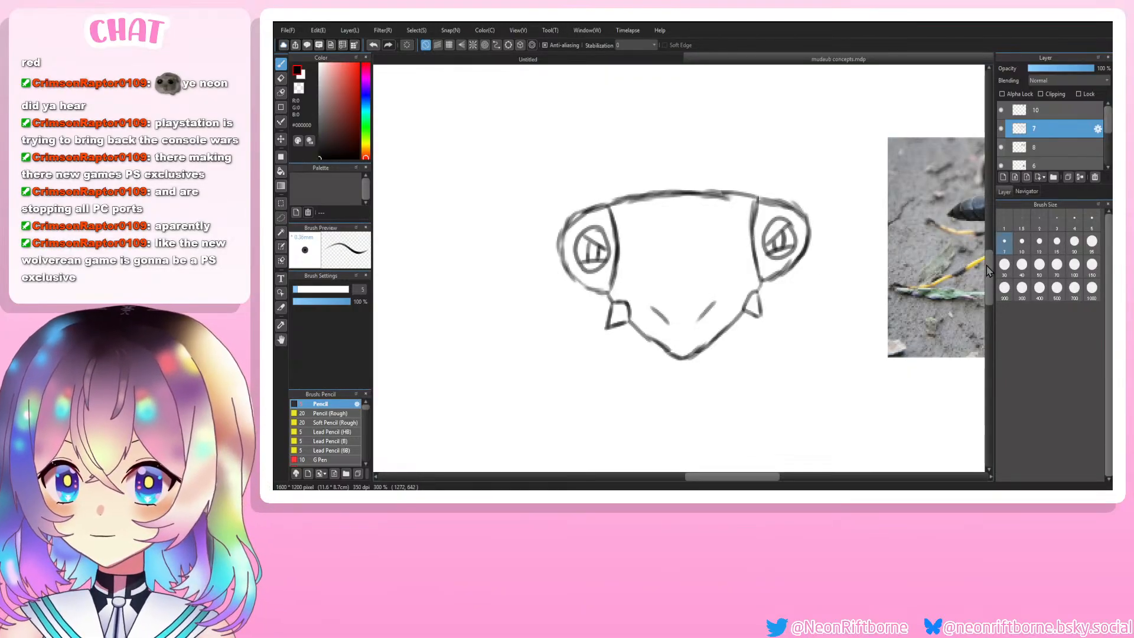
Step: Erase two gaps in the head's top outline, one on each side of the centre, for the antennae
{"action": "scroll", "coordinate": [987, 270], "scroll_direction": "up", "scroll_amount": 3}
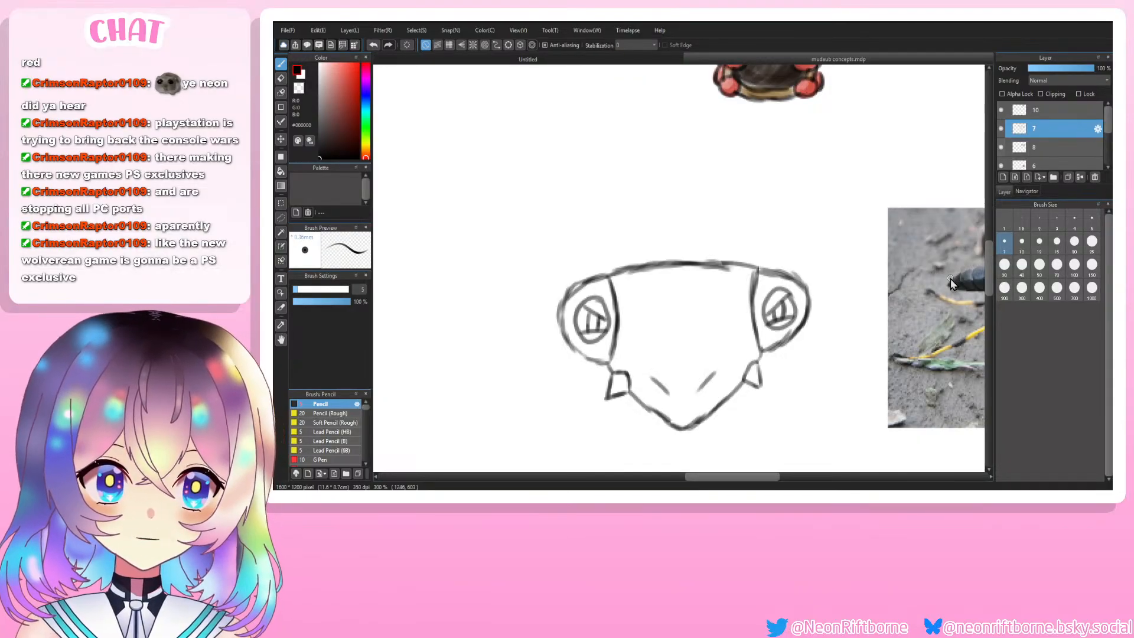
{"action": "key", "text": "e"}
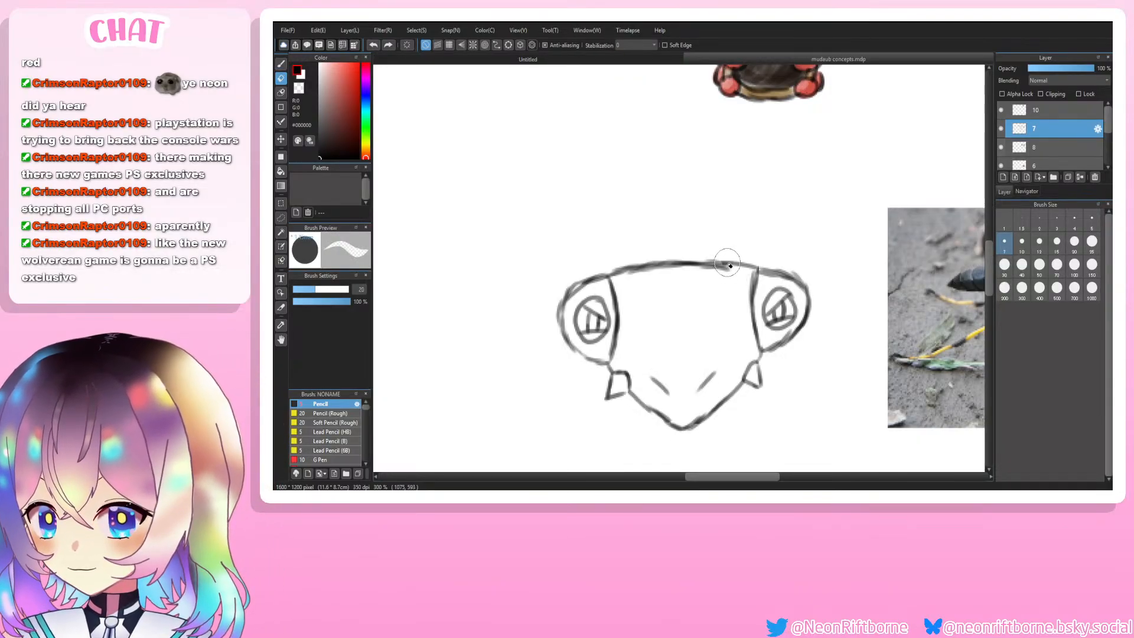
{"action": "left_click_drag", "start_coordinate": [729, 277], "coordinate": [712, 253]}
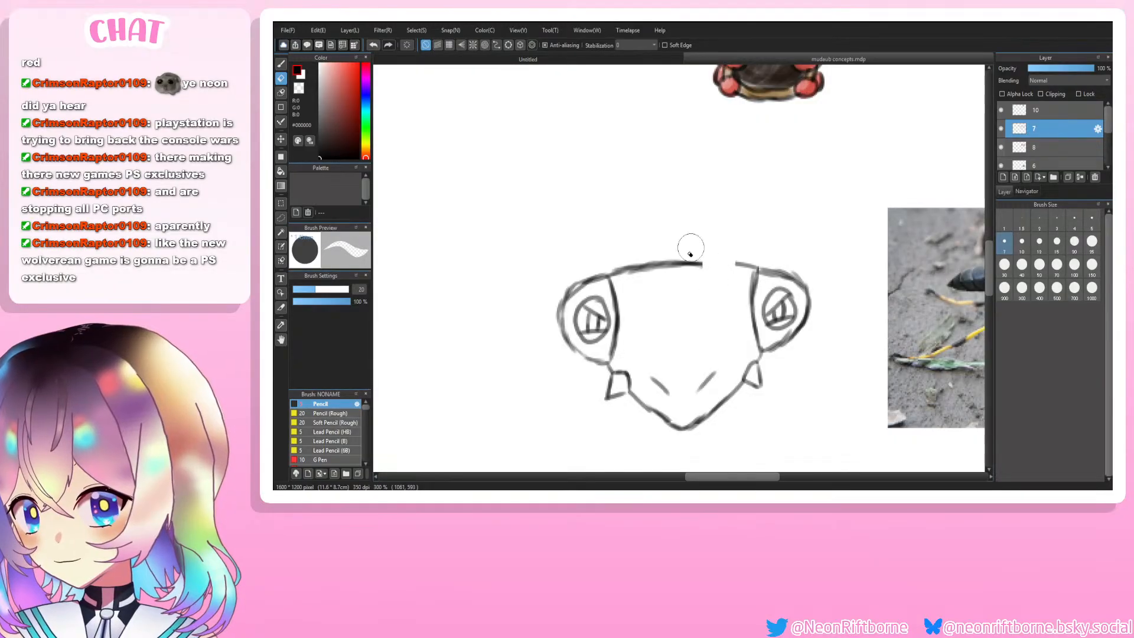
{"action": "left_click_drag", "start_coordinate": [631, 263], "coordinate": [660, 264]}
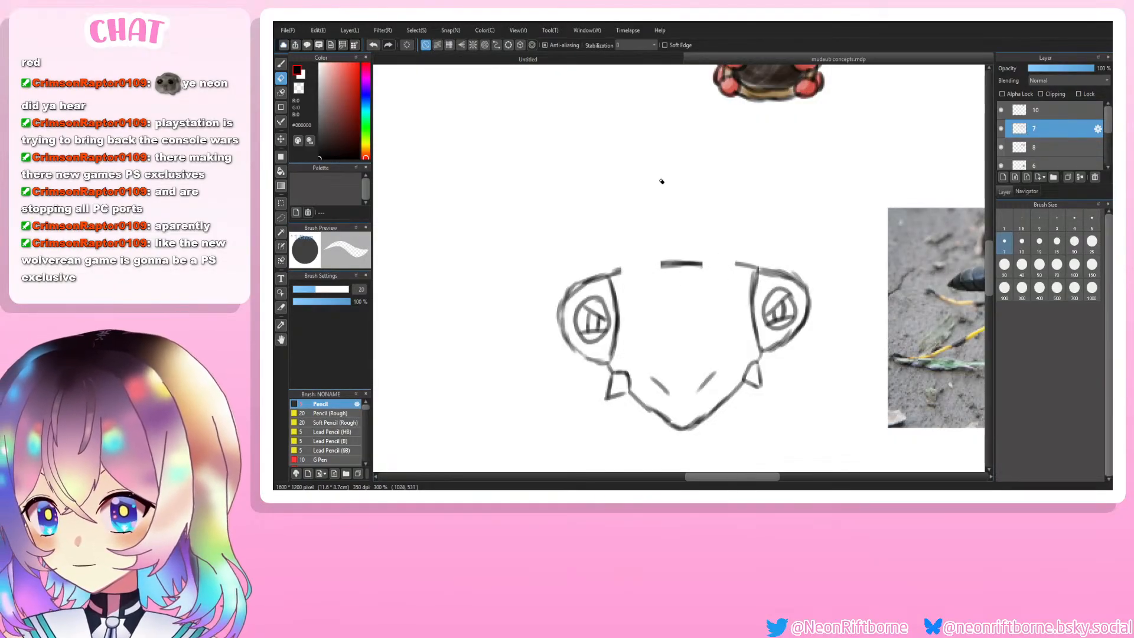
Step: Draw two slightly curved antenna stalks rising from the forehead through the gaps in the top outline
{"action": "key", "text": "b"}
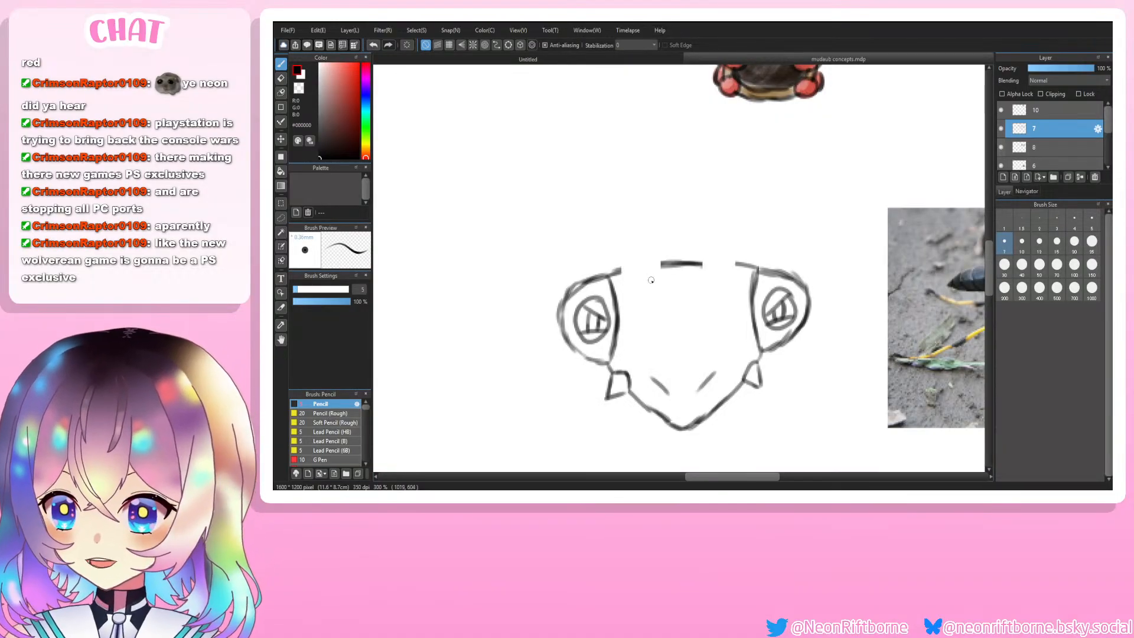
{"action": "mouse_move", "coordinate": [652, 279]}
{"action": "left_mouse_down"}
{"action": "mouse_move", "coordinate": [653, 289]}
{"action": "mouse_move", "coordinate": [642, 281]}
{"action": "mouse_move", "coordinate": [629, 219]}
{"action": "left_mouse_up"}
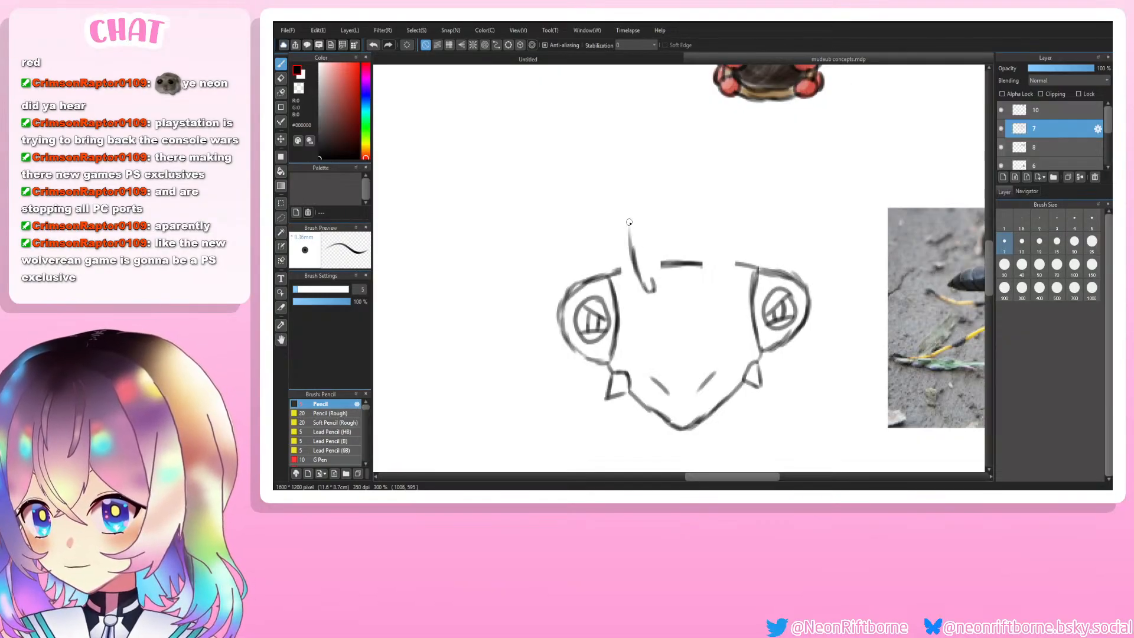
{"action": "left_click_drag", "start_coordinate": [631, 260], "coordinate": [634, 195]}
{"action": "left_click_drag", "start_coordinate": [647, 286], "coordinate": [645, 207]}
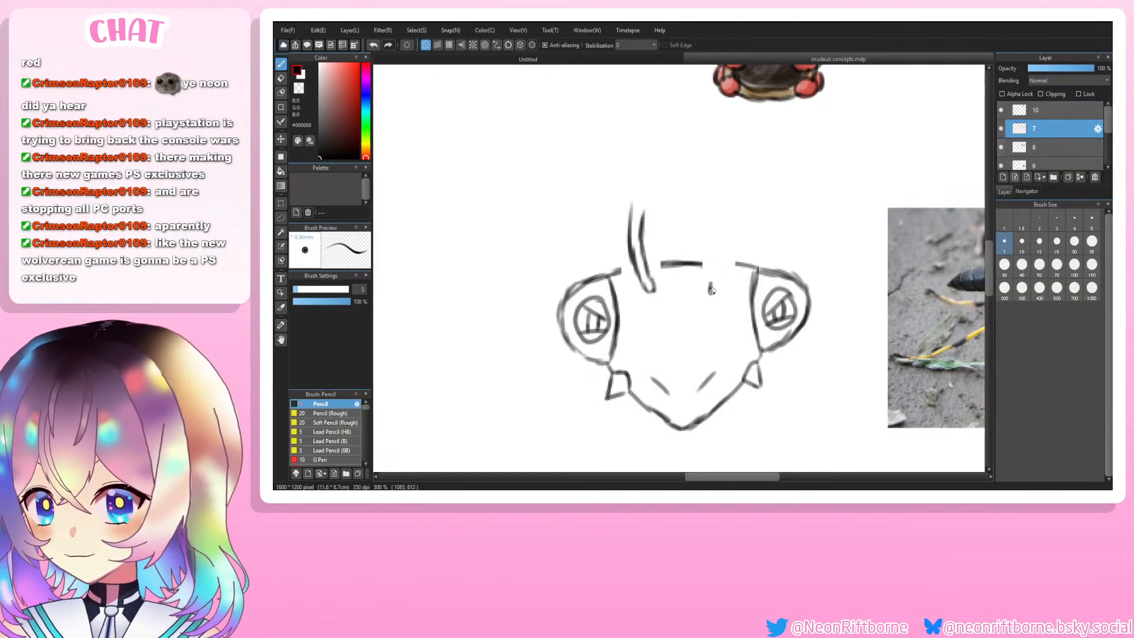
{"action": "mouse_move", "coordinate": [711, 294]}
{"action": "left_mouse_down"}
{"action": "mouse_move", "coordinate": [738, 249]}
{"action": "mouse_move", "coordinate": [732, 219]}
{"action": "left_mouse_up"}
{"action": "left_click_drag", "start_coordinate": [735, 258], "coordinate": [733, 205]}
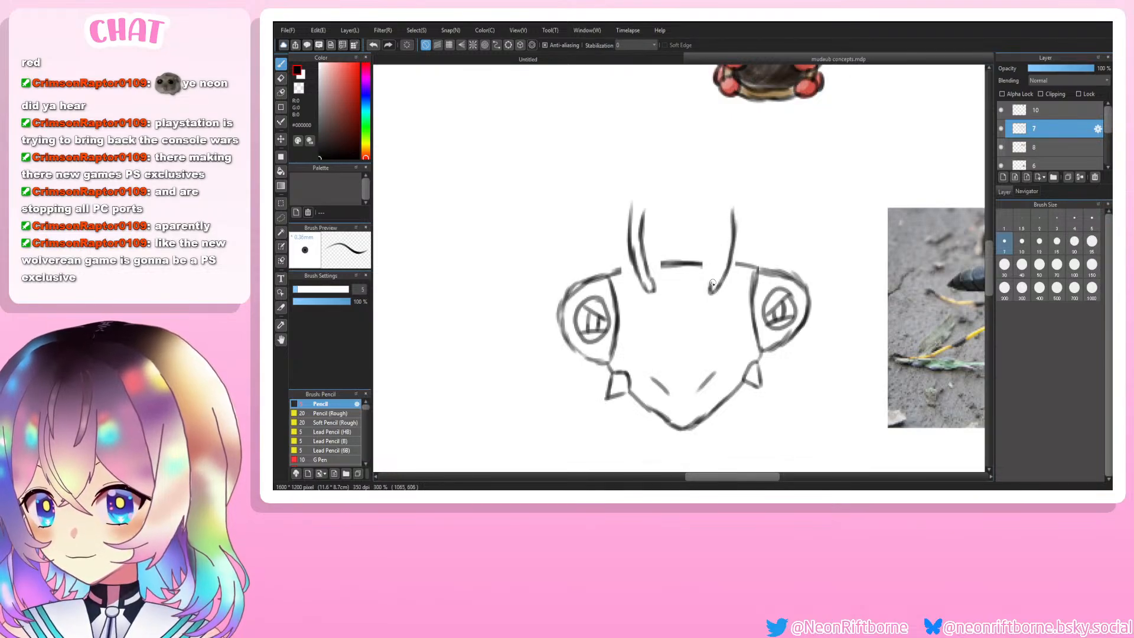
{"action": "left_click_drag", "start_coordinate": [713, 284], "coordinate": [718, 219]}
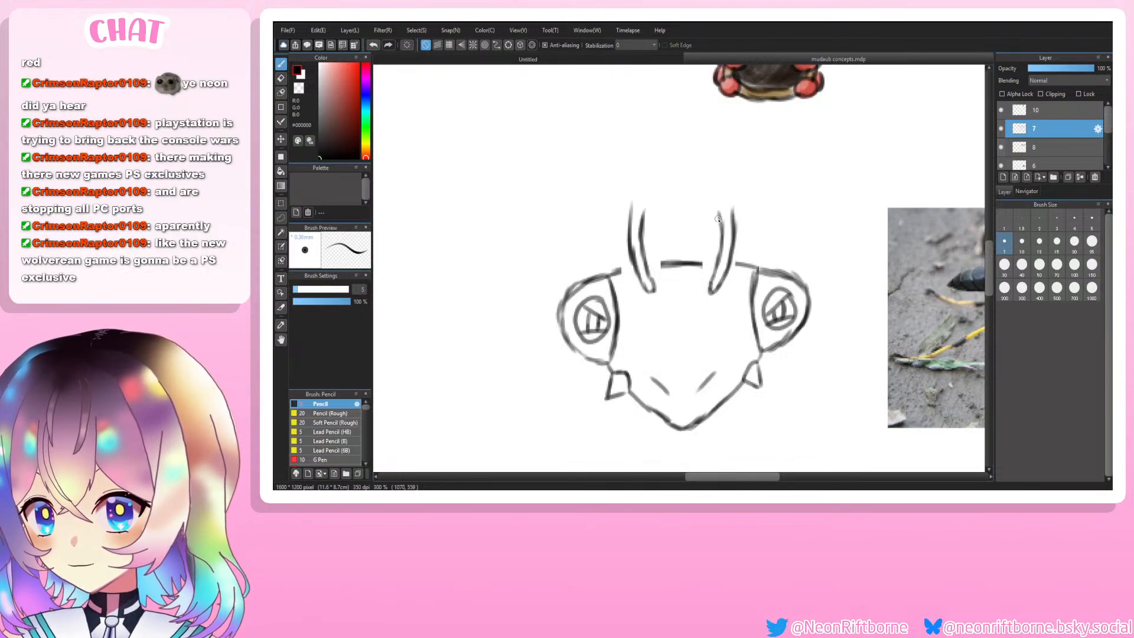
Step: Redraw the missing parts of the head's top outline up to both antenna stalks
{"action": "mouse_move", "coordinate": [695, 266]}
{"action": "left_mouse_down"}
{"action": "mouse_move", "coordinate": [725, 264]}
{"action": "mouse_move", "coordinate": [614, 268]}
{"action": "mouse_move", "coordinate": [636, 268]}
{"action": "left_mouse_up"}
{"action": "key", "text": "ctrl+z"}
{"action": "key", "text": "ctrl+z"}
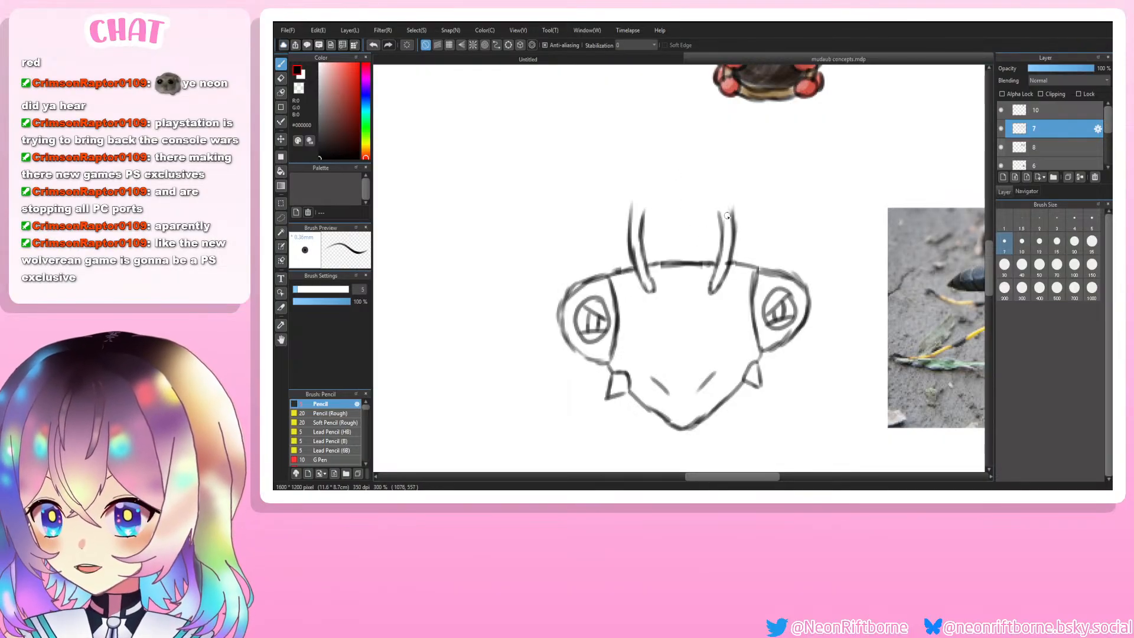
Step: Draw a tall diamond-shaped tip with a smaller diamond inside it on the right antenna stalk
{"action": "mouse_move", "coordinate": [727, 215]}
{"action": "left_mouse_down"}
{"action": "mouse_move", "coordinate": [695, 190]}
{"action": "mouse_move", "coordinate": [708, 143]}
{"action": "left_mouse_up"}
{"action": "key", "text": "ctrl+z"}
{"action": "key", "text": "ctrl+z"}
{"action": "mouse_move", "coordinate": [698, 192]}
{"action": "left_mouse_down"}
{"action": "mouse_move", "coordinate": [702, 128]}
{"action": "mouse_move", "coordinate": [737, 177]}
{"action": "mouse_move", "coordinate": [727, 214]}
{"action": "mouse_move", "coordinate": [727, 177]}
{"action": "mouse_move", "coordinate": [706, 155]}
{"action": "mouse_move", "coordinate": [722, 171]}
{"action": "mouse_move", "coordinate": [712, 158]}
{"action": "mouse_move", "coordinate": [706, 188]}
{"action": "mouse_move", "coordinate": [722, 199]}
{"action": "left_mouse_up"}
{"action": "key", "text": "ctrl+z"}
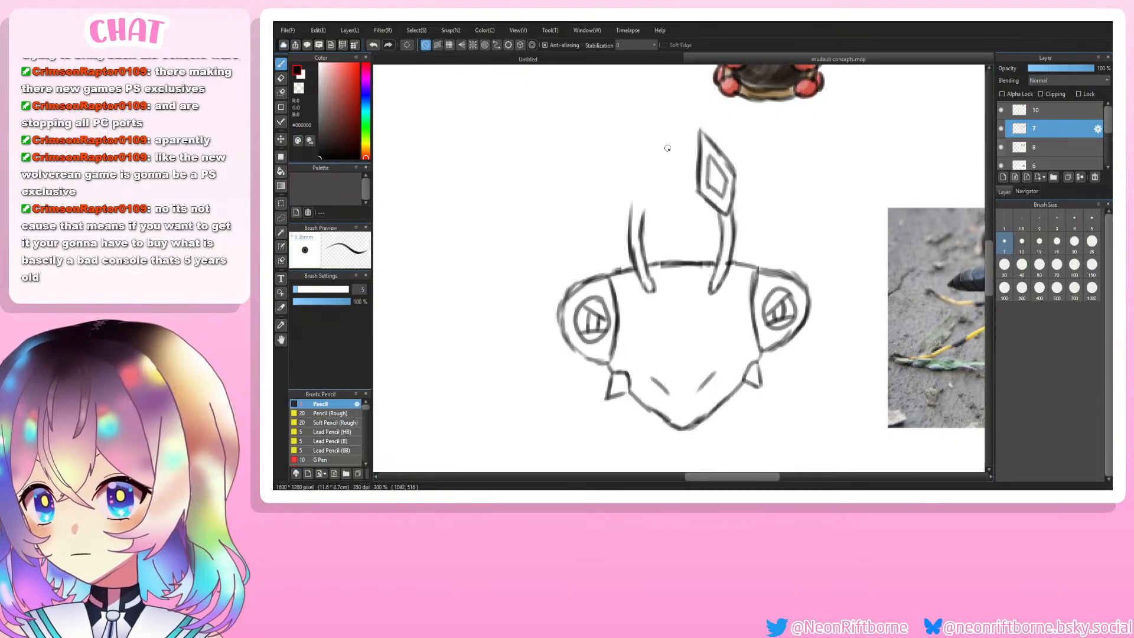
Step: Draw a mirrored diamond-shaped tip with an inner shape on the left antenna stalk
{"action": "mouse_move", "coordinate": [640, 218]}
{"action": "left_mouse_down"}
{"action": "mouse_move", "coordinate": [667, 195]}
{"action": "mouse_move", "coordinate": [672, 139]}
{"action": "left_mouse_up"}
{"action": "left_click_drag", "start_coordinate": [667, 187], "coordinate": [671, 139]}
{"action": "key", "text": "ctrl+z"}
{"action": "key", "text": "ctrl+z"}
{"action": "key", "text": "ctrl+z"}
{"action": "left_click_drag", "start_coordinate": [665, 197], "coordinate": [665, 125]}
{"action": "key", "text": "ctrl+z"}
{"action": "key", "text": "ctrl+z"}
{"action": "key", "text": "ctrl+z"}
{"action": "key", "text": "ctrl+z"}
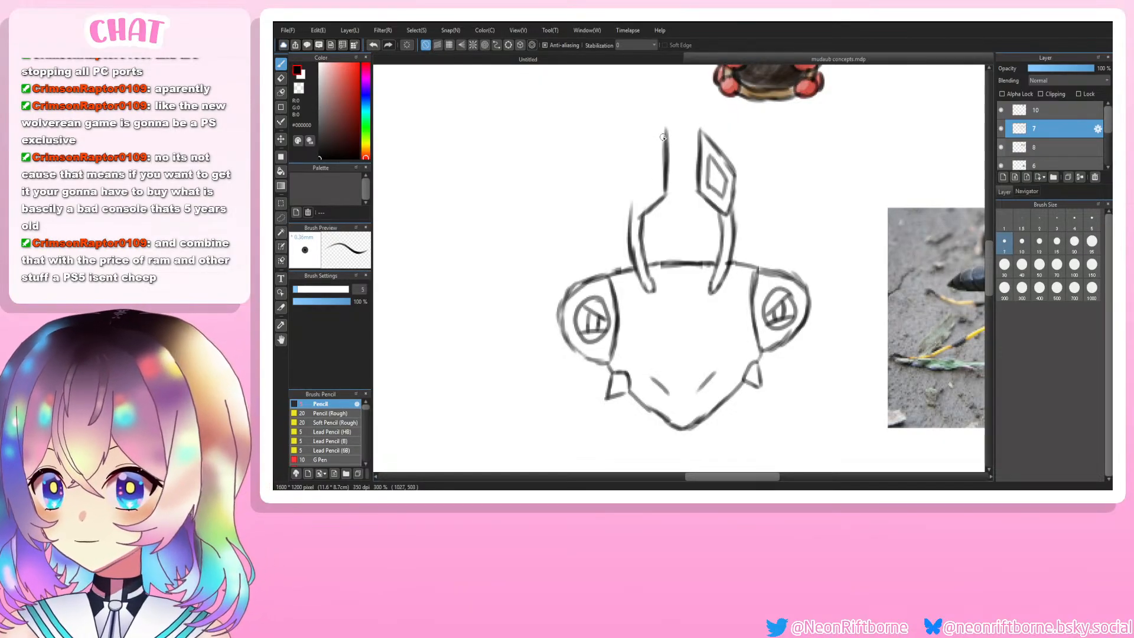
{"action": "mouse_move", "coordinate": [663, 137]}
{"action": "left_mouse_down"}
{"action": "mouse_move", "coordinate": [627, 180]}
{"action": "mouse_move", "coordinate": [632, 205]}
{"action": "mouse_move", "coordinate": [655, 192]}
{"action": "mouse_move", "coordinate": [659, 155]}
{"action": "mouse_move", "coordinate": [656, 181]}
{"action": "mouse_move", "coordinate": [653, 154]}
{"action": "mouse_move", "coordinate": [636, 196]}
{"action": "left_mouse_up"}
Step: Select the whole wasp head sketch, including its antennae, with a rectangular selection
{"action": "scroll", "coordinate": [593, 190], "scroll_direction": "down", "scroll_amount": 5}
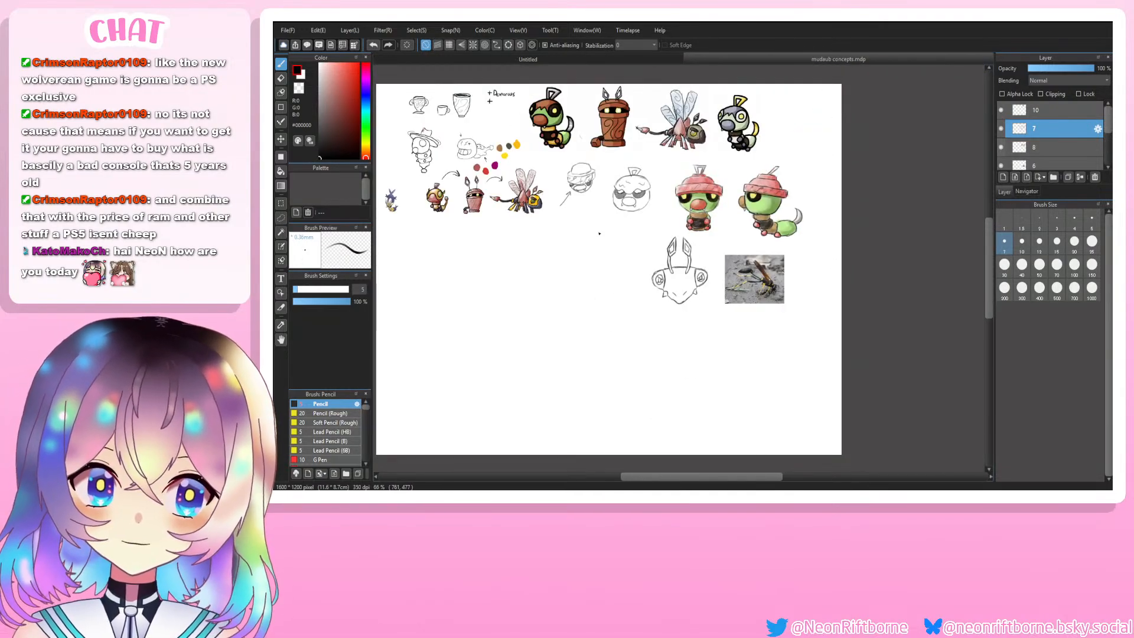
{"action": "left_click", "coordinate": [281, 204]}
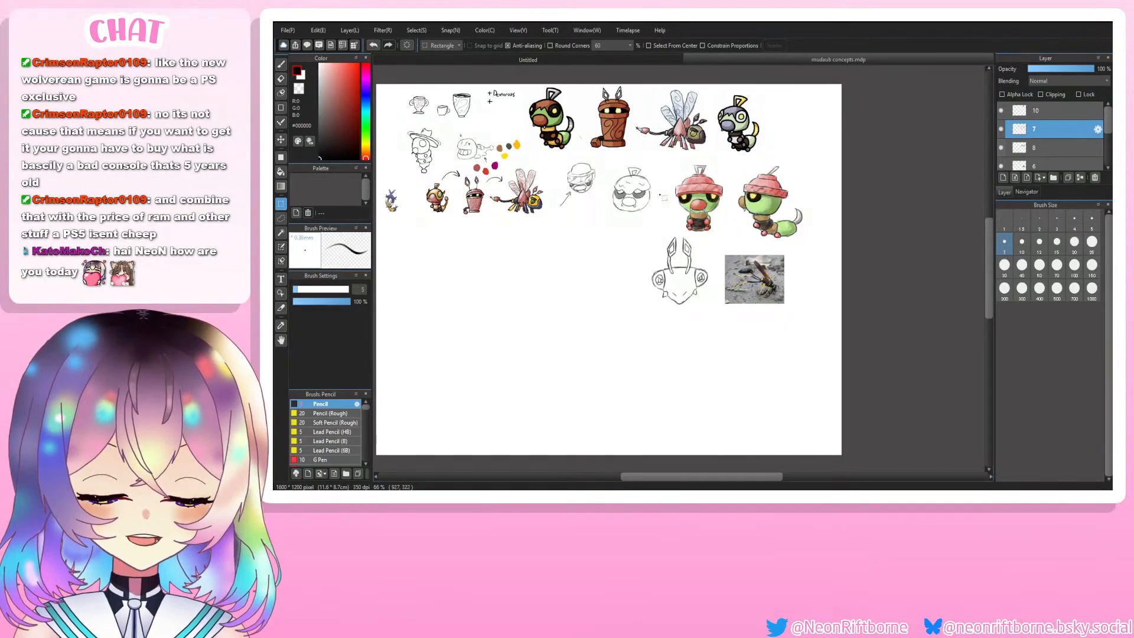
{"action": "left_click_drag", "start_coordinate": [649, 235], "coordinate": [715, 311]}
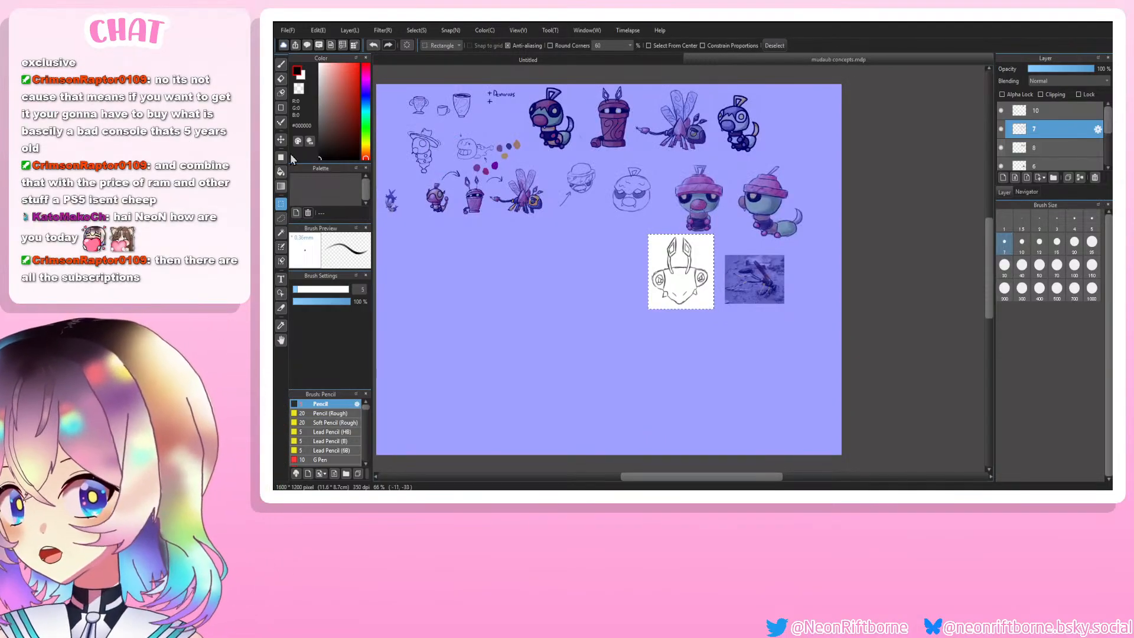
Step: Move the selected insect head sketch away from the wasp photo and slightly lower on the canvas, and clear the selection
{"action": "left_click", "coordinate": [281, 140]}
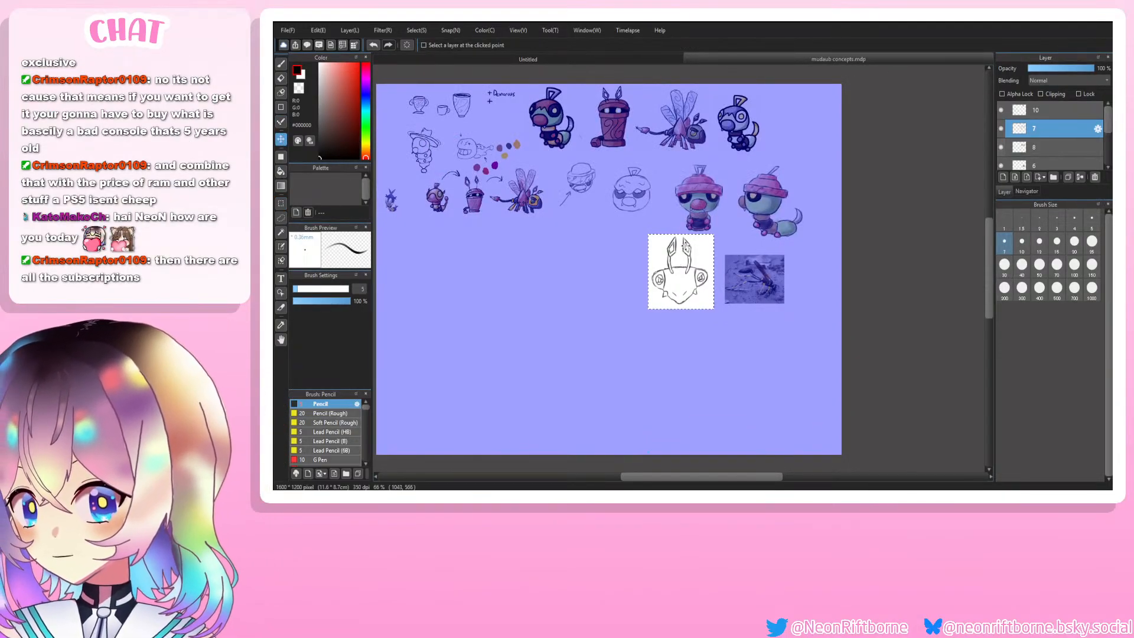
{"action": "left_click_drag", "start_coordinate": [687, 252], "coordinate": [663, 253]}
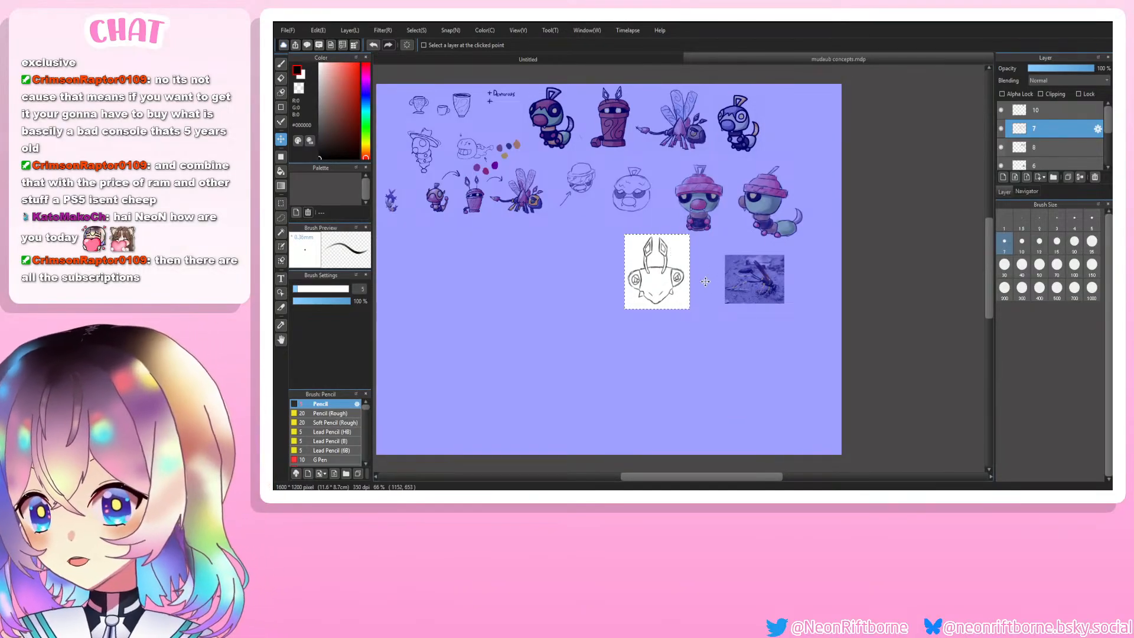
{"action": "left_click_drag", "start_coordinate": [662, 256], "coordinate": [652, 255]}
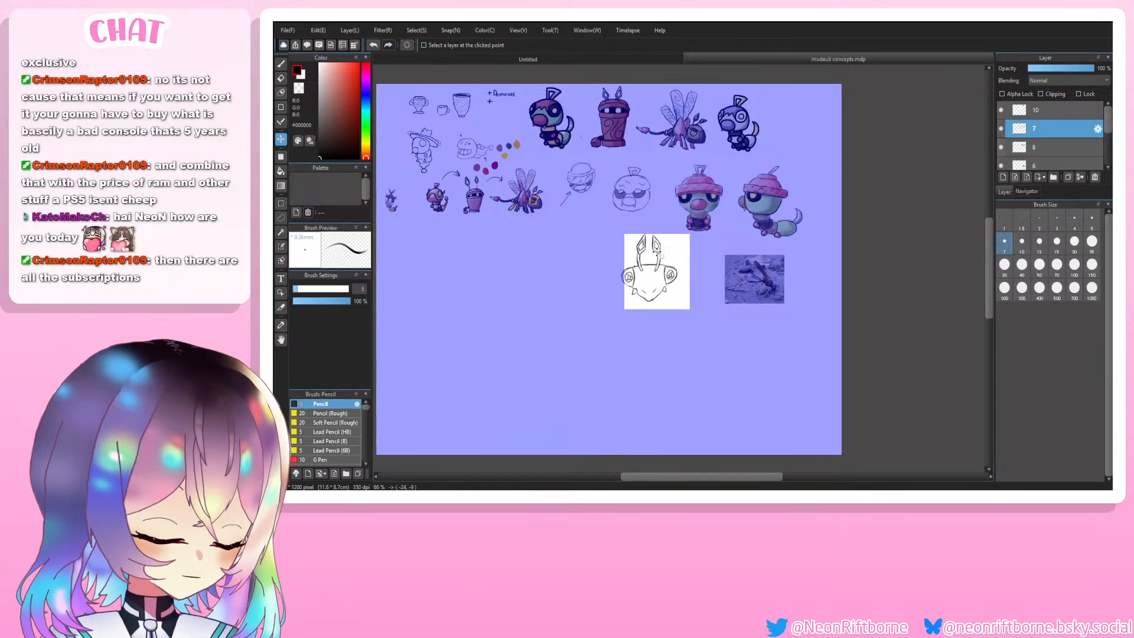
{"action": "left_click_drag", "start_coordinate": [657, 252], "coordinate": [657, 256]}
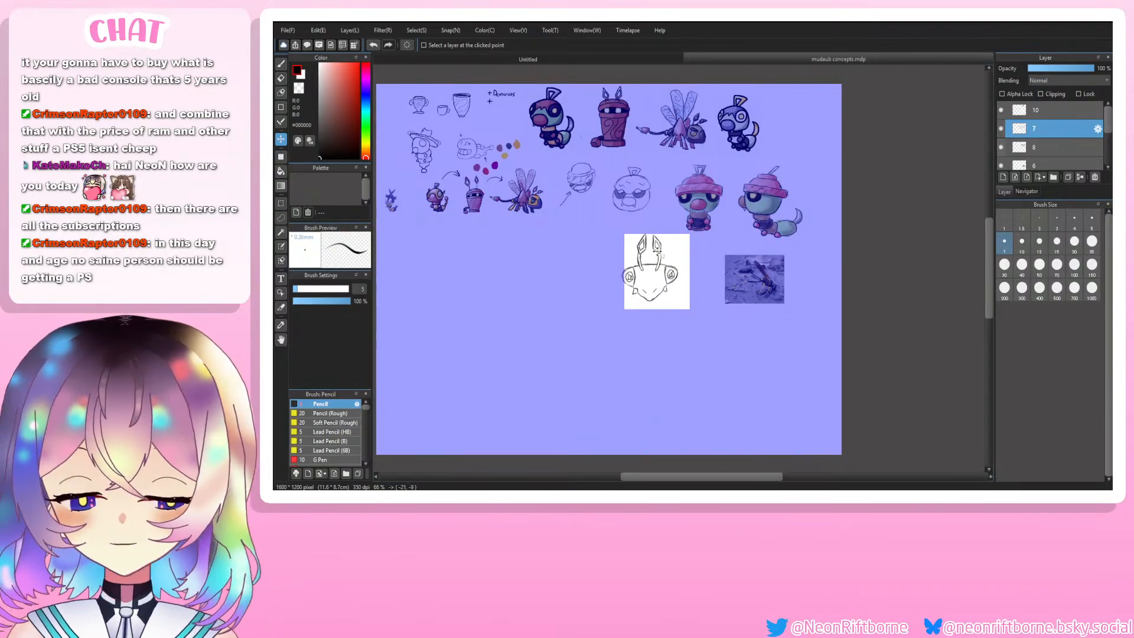
{"action": "left_click_drag", "start_coordinate": [657, 253], "coordinate": [655, 259]}
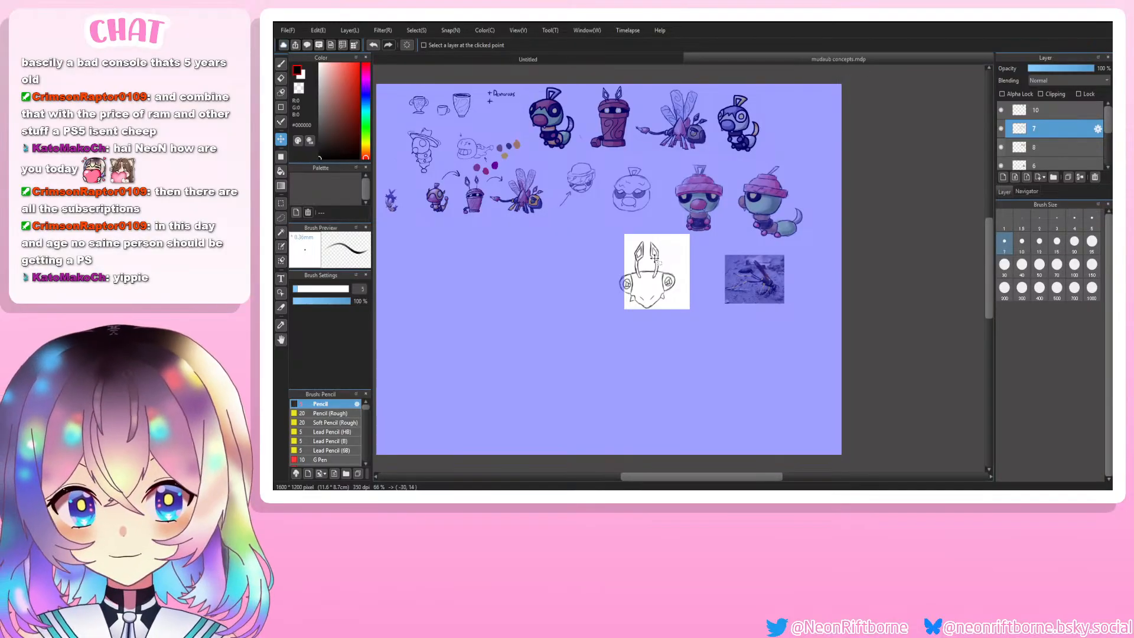
{"action": "left_click_drag", "start_coordinate": [655, 258], "coordinate": [655, 268]}
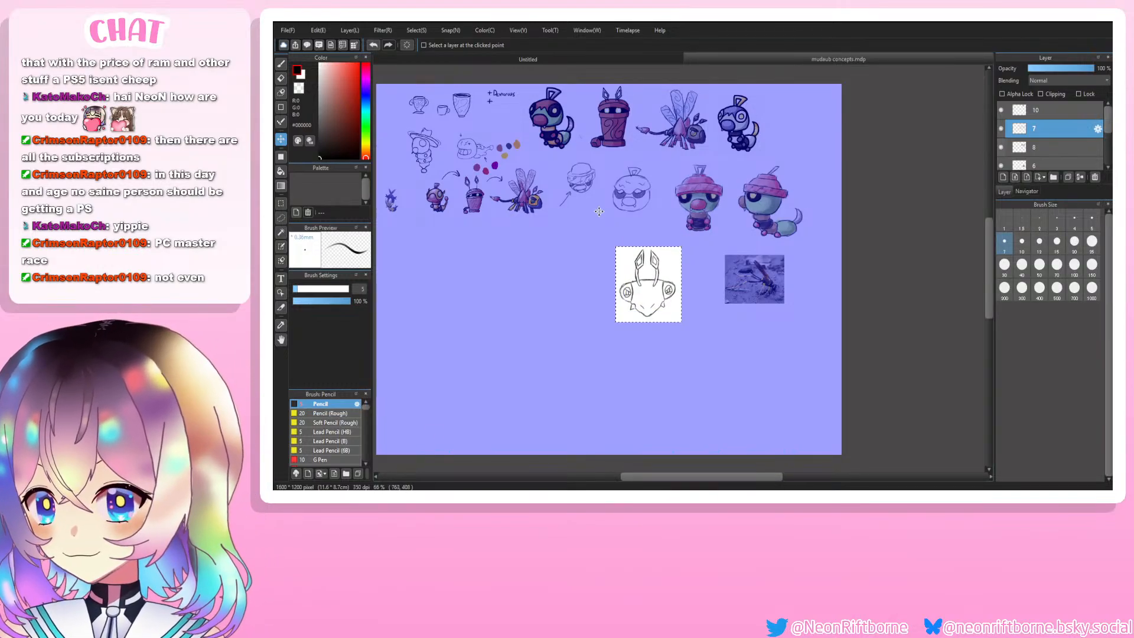
{"action": "key", "text": "ctrl+d"}
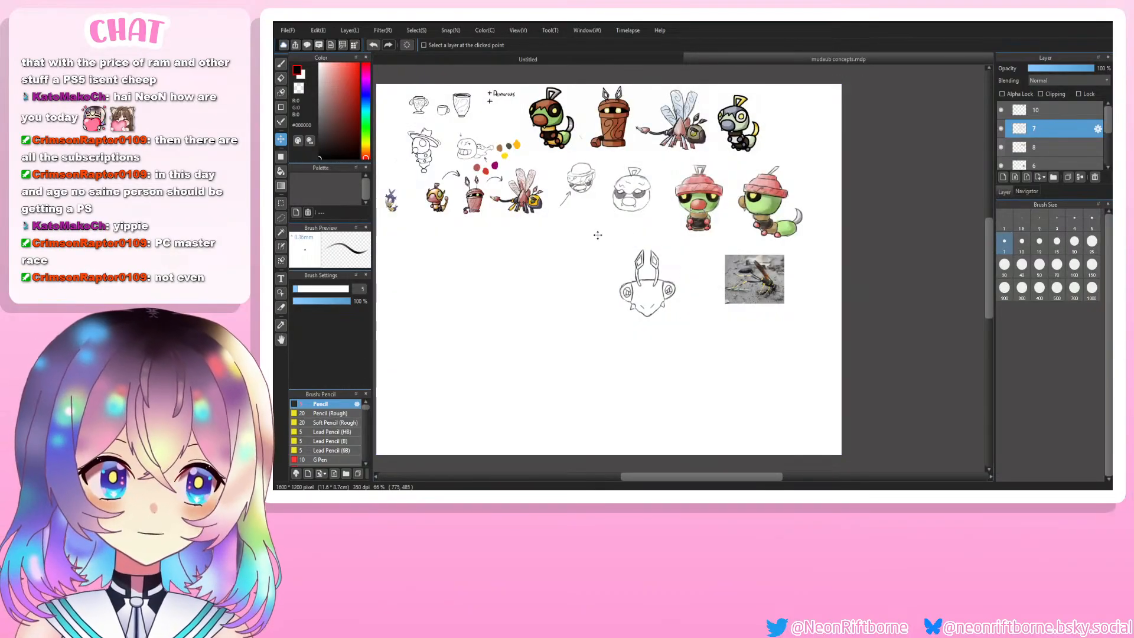
Step: Draw a curved U-shaped marking on the insect head's forehead with the Pencil brush, spanning the bases of the two antennae
{"action": "key", "text": "b"}
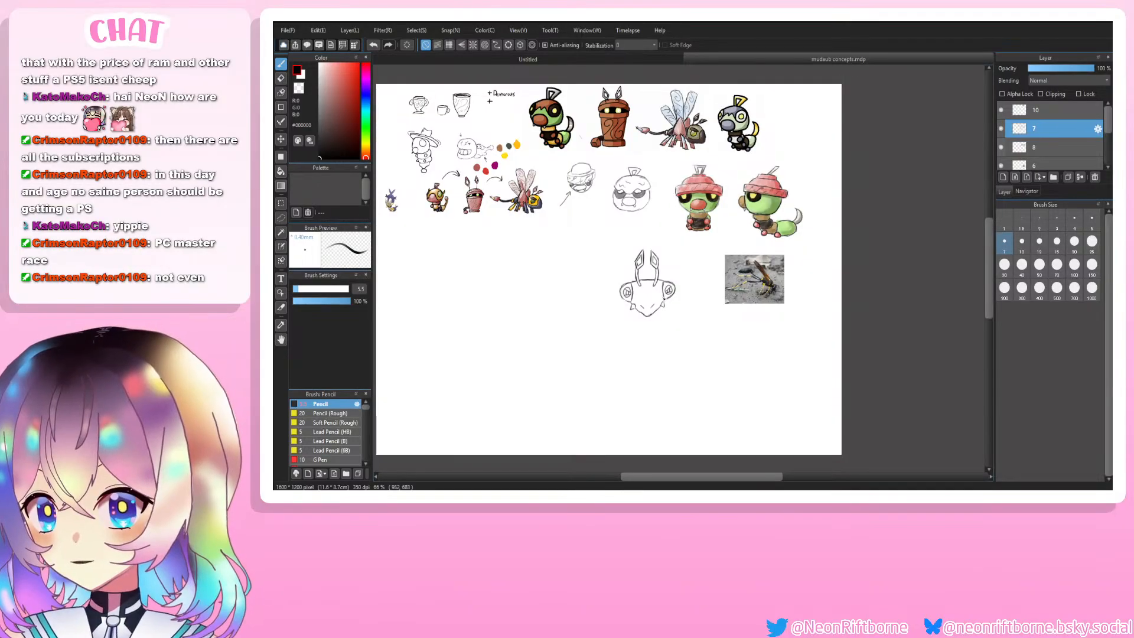
{"action": "scroll", "coordinate": [665, 300], "scroll_direction": "up", "scroll_amount": 4}
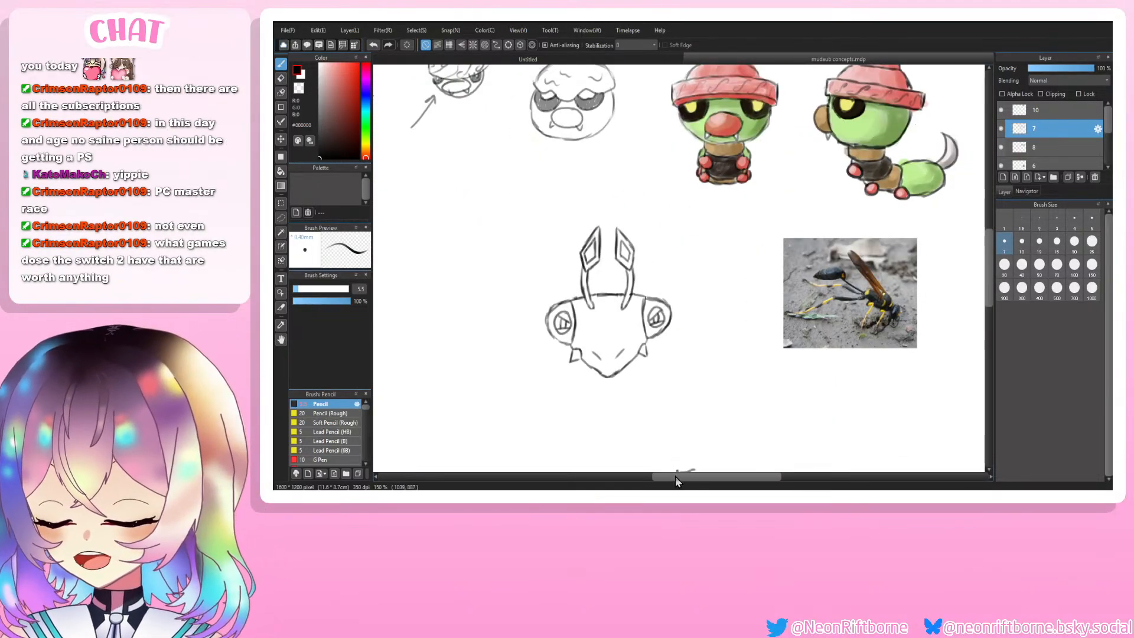
{"action": "left_click_drag", "start_coordinate": [683, 478], "coordinate": [670, 486]}
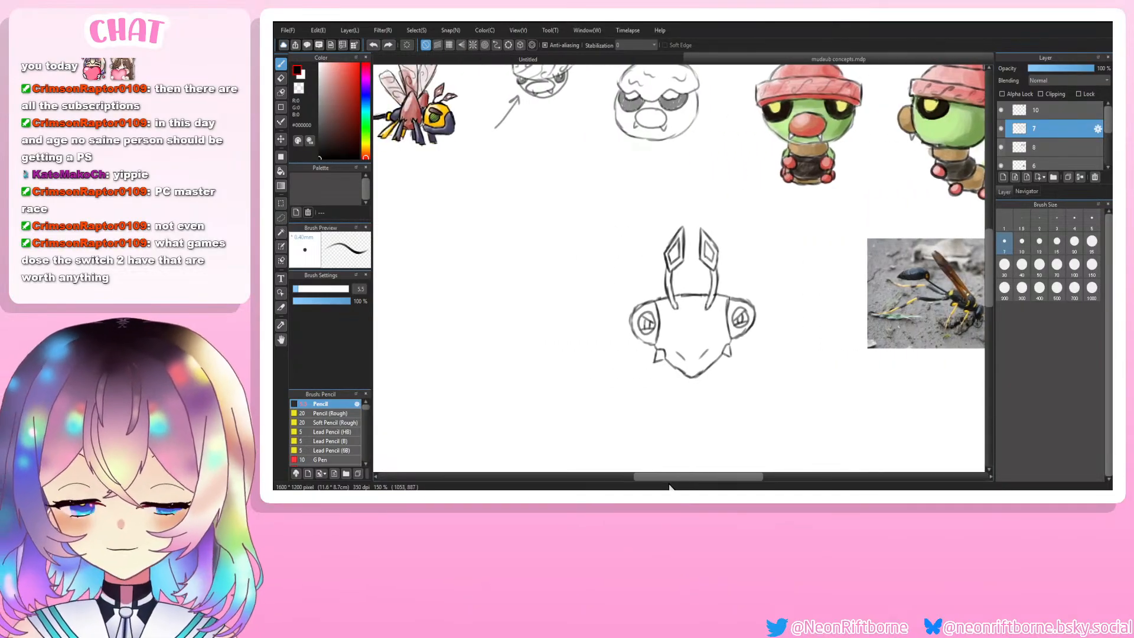
{"action": "scroll", "coordinate": [675, 311], "scroll_direction": "up", "scroll_amount": 1}
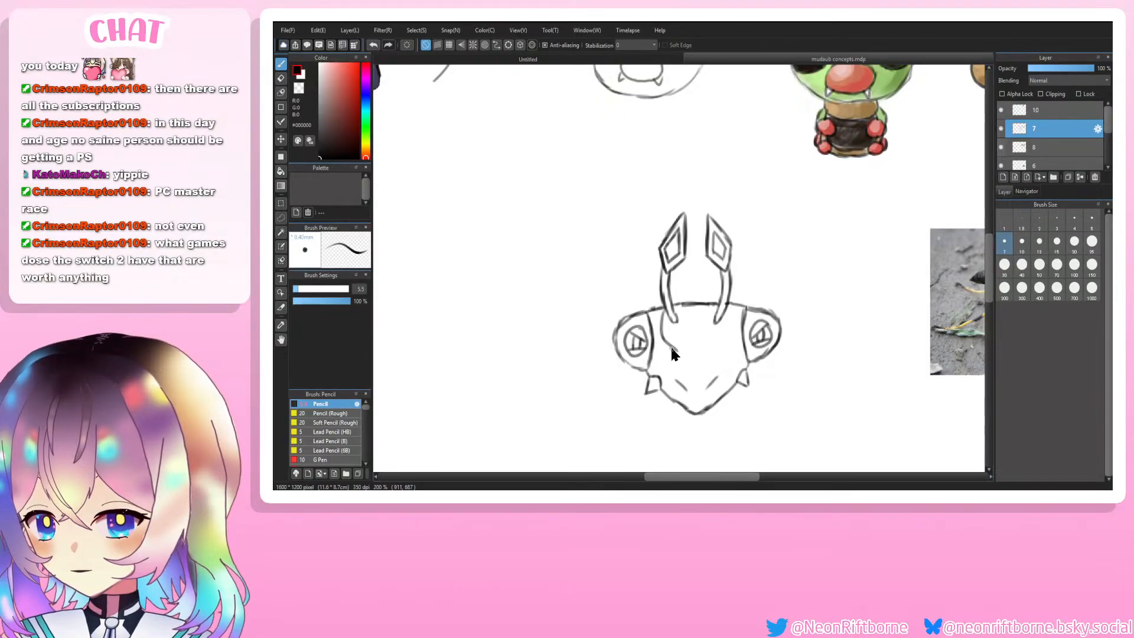
{"action": "mouse_move", "coordinate": [685, 342]}
{"action": "left_mouse_down"}
{"action": "mouse_move", "coordinate": [693, 351]}
{"action": "mouse_move", "coordinate": [725, 328]}
{"action": "mouse_move", "coordinate": [723, 308]}
{"action": "left_mouse_up"}
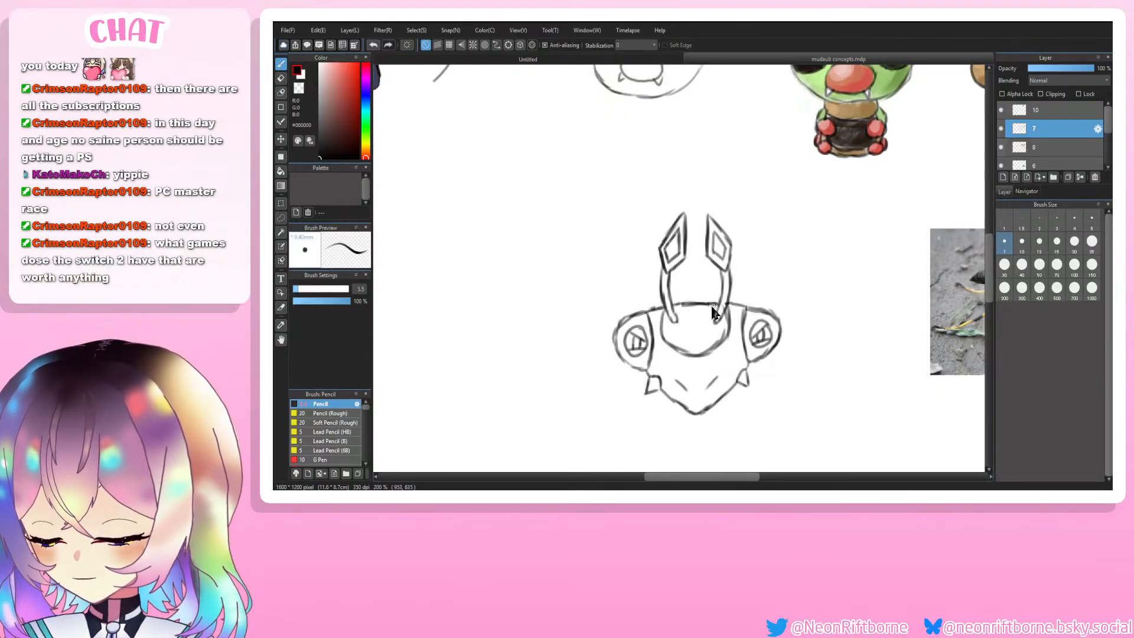
Step: Examine the insect head sketch at overview size among the other concept drawings and again up close
{"action": "key", "text": "ctrl+minus"}
{"action": "key", "text": "ctrl+minus"}
{"action": "key", "text": "ctrl+minus"}
{"action": "key", "text": "ctrl+plus"}
{"action": "key", "text": "ctrl+plus"}
{"action": "key", "text": "ctrl+plus"}
{"action": "key", "text": "ctrl+plus"}
{"action": "key", "text": "ctrl+plus"}
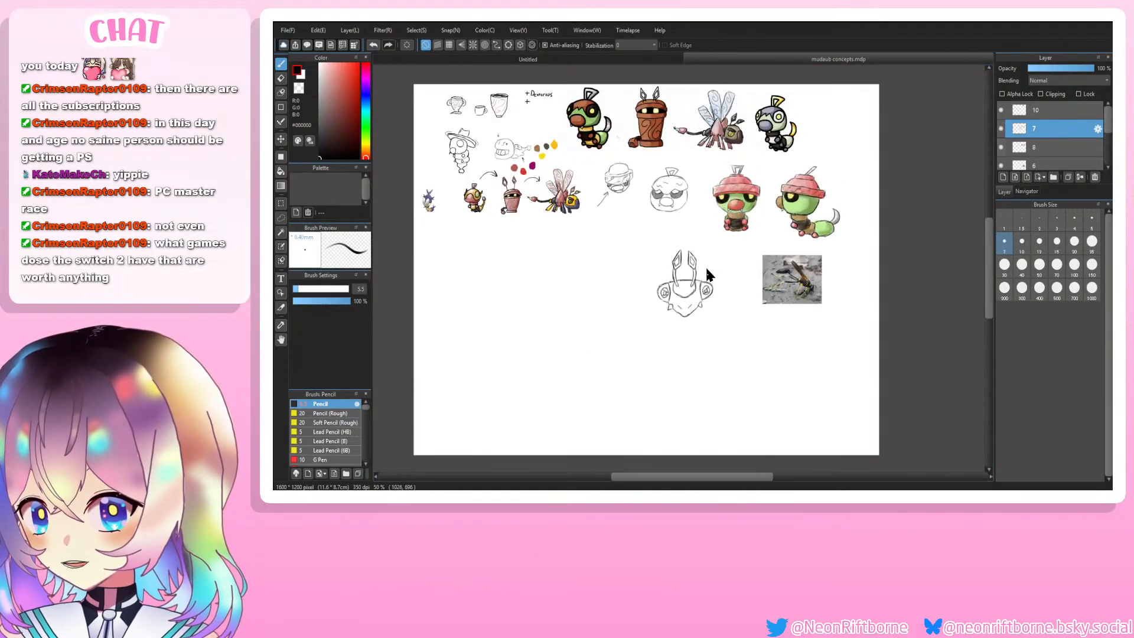
{"action": "key", "text": "ctrl+minus"}
{"action": "key", "text": "ctrl+minus"}
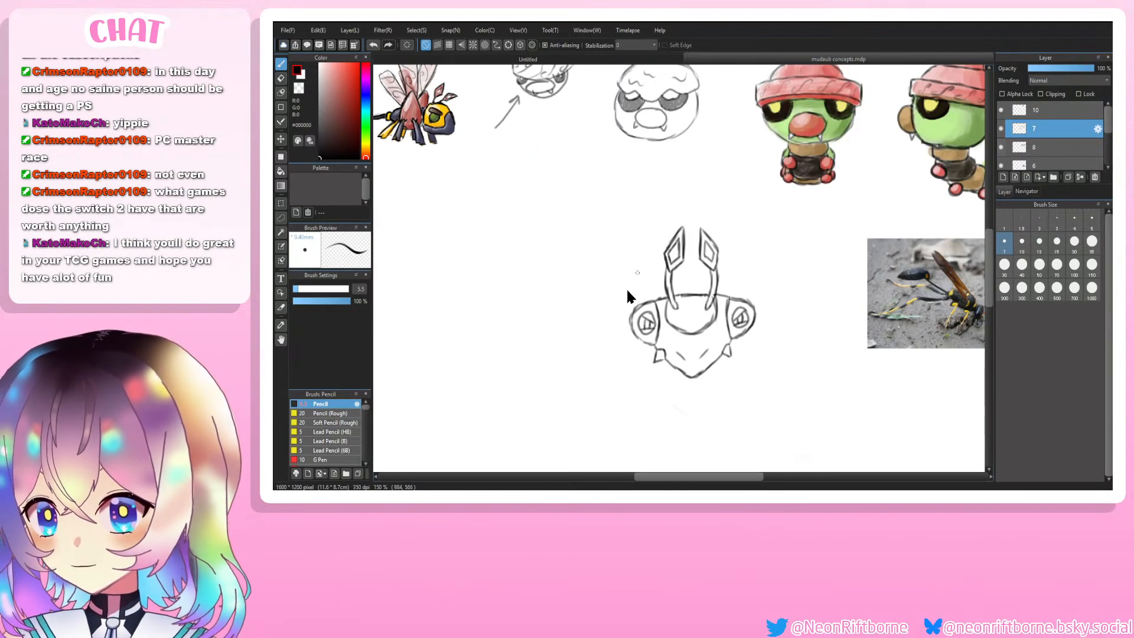
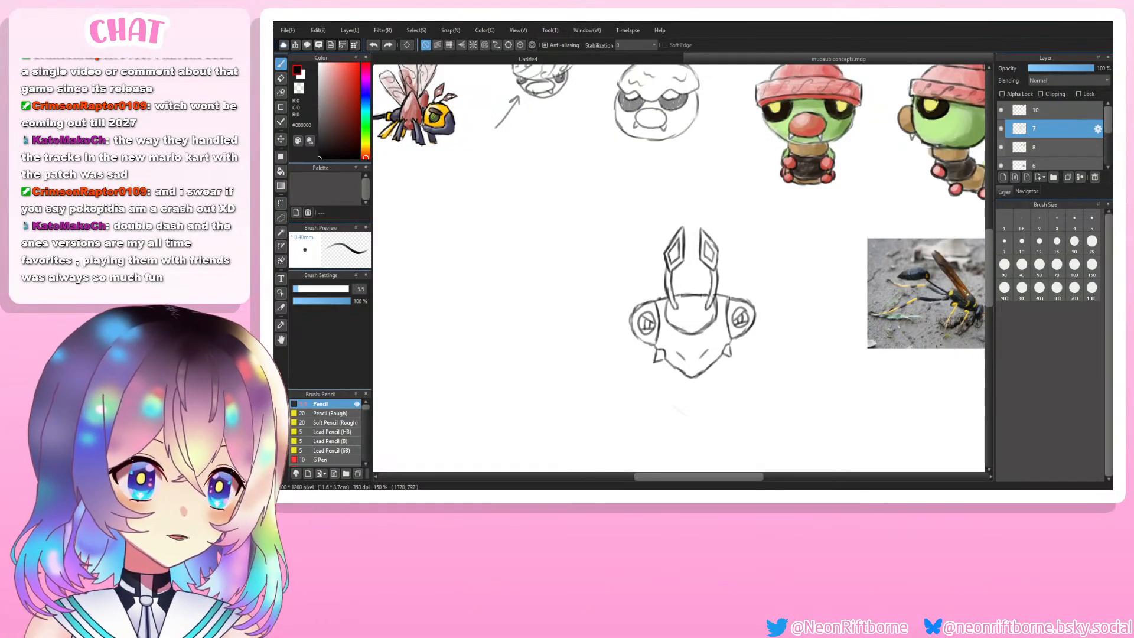
Step: Switch to the online card deck builder and compare the Psychic deck's Mega Latias ex with its Prism, Fire and Water Energy cards
{"action": "key", "text": "alt+Tab"}
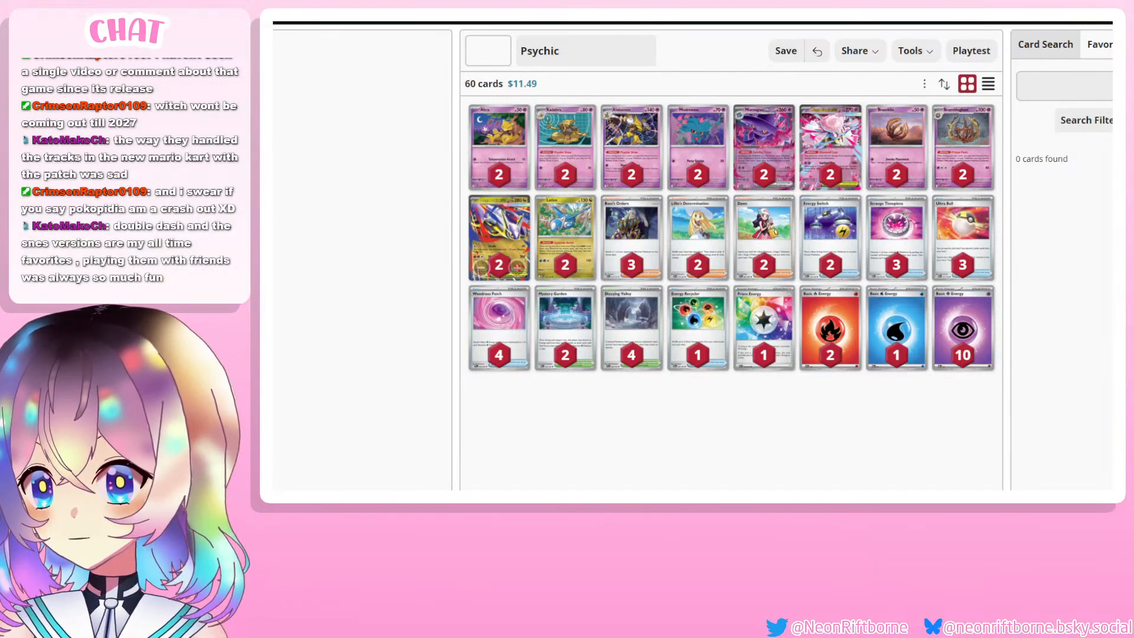
{"action": "left_click", "coordinate": [501, 240]}
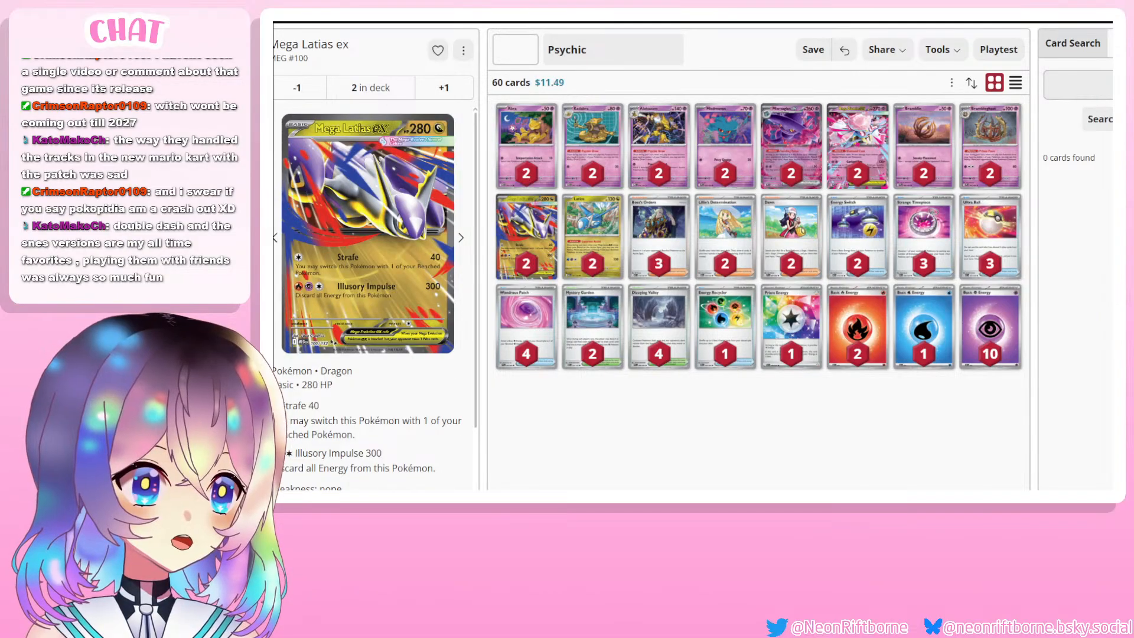
{"action": "left_click", "coordinate": [792, 322]}
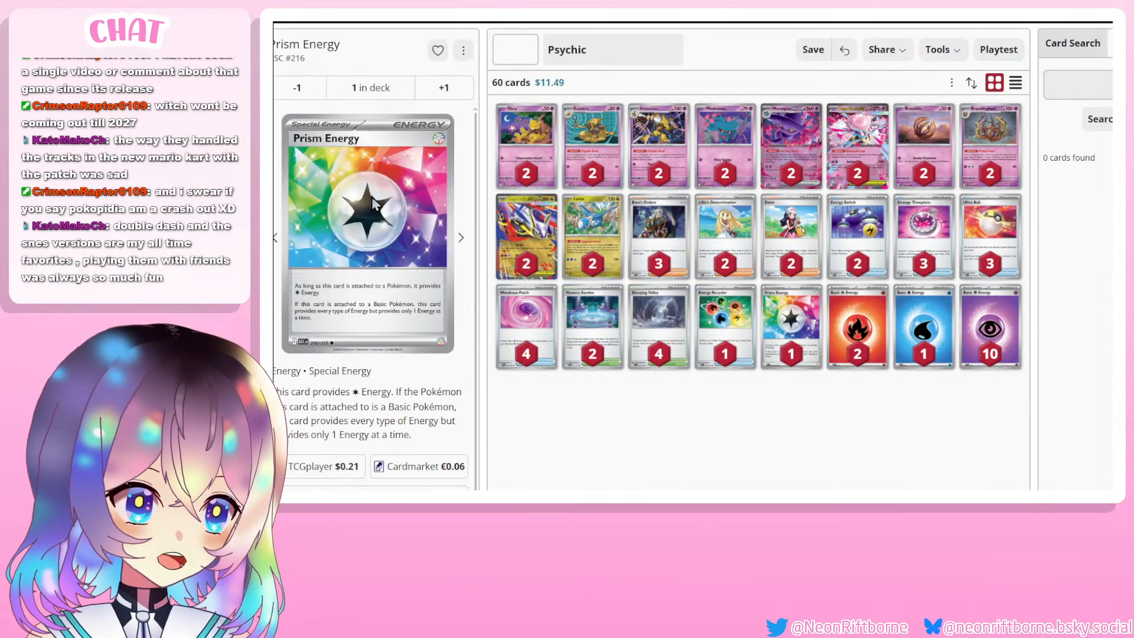
{"action": "left_click", "coordinate": [857, 328]}
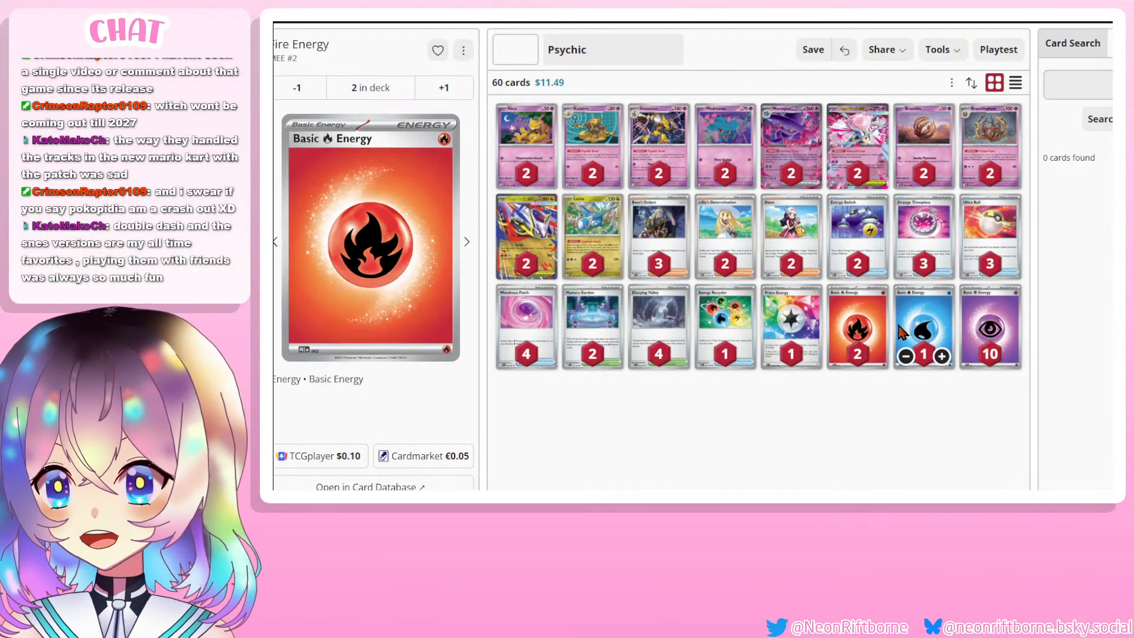
{"action": "left_click", "coordinate": [902, 331]}
{"action": "left_click", "coordinate": [857, 328]}
{"action": "left_click", "coordinate": [913, 328]}
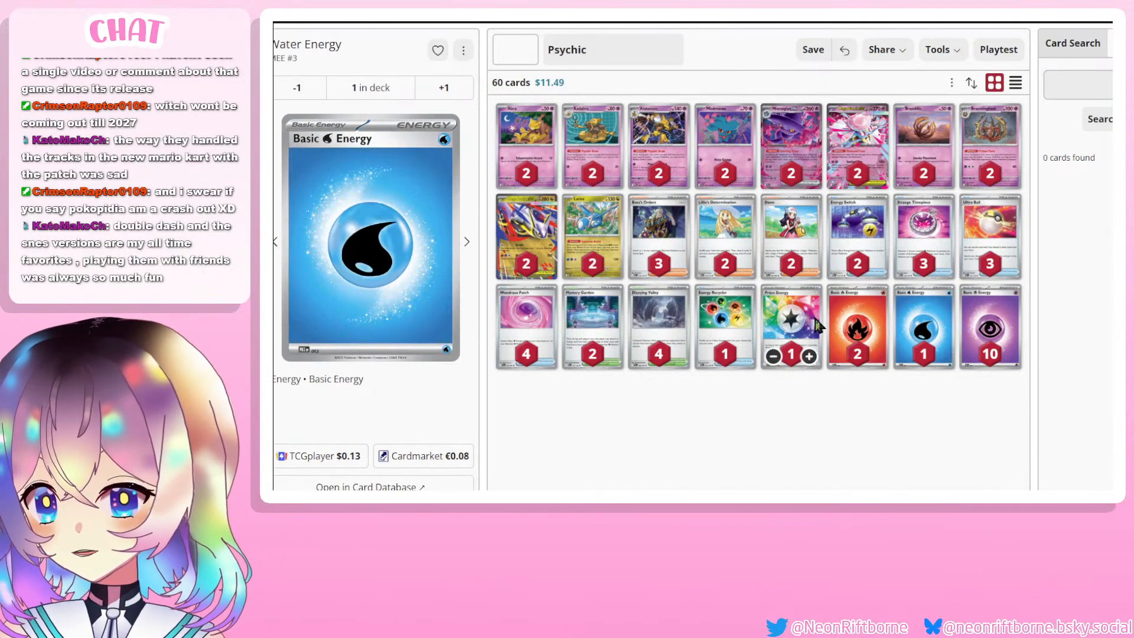
{"action": "left_click", "coordinate": [819, 324]}
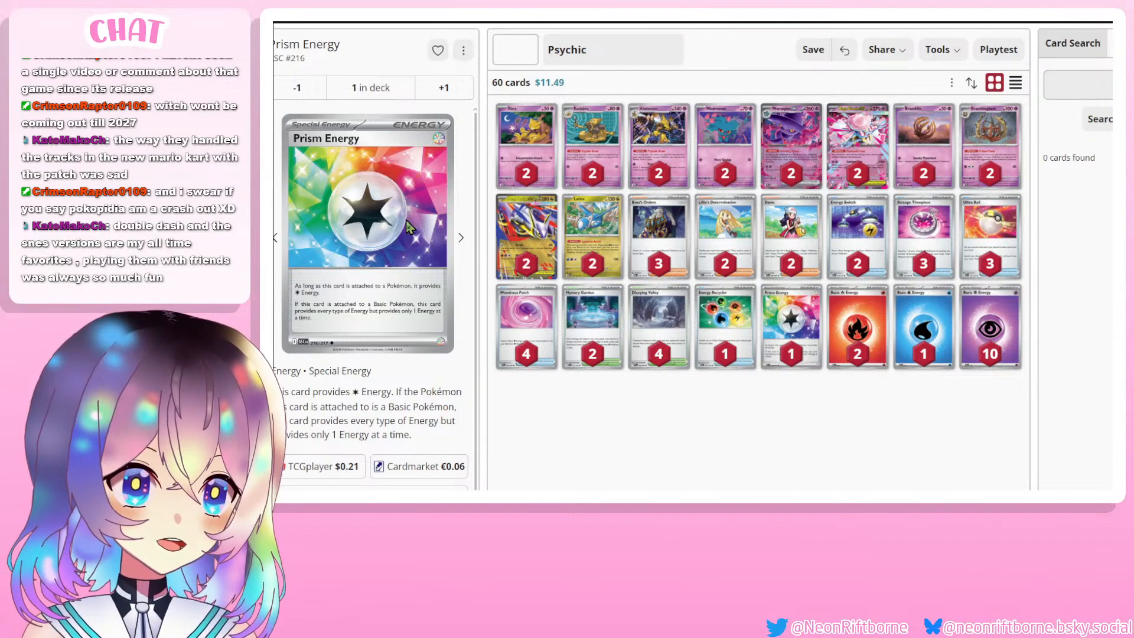
{"action": "left_click", "coordinate": [526, 240]}
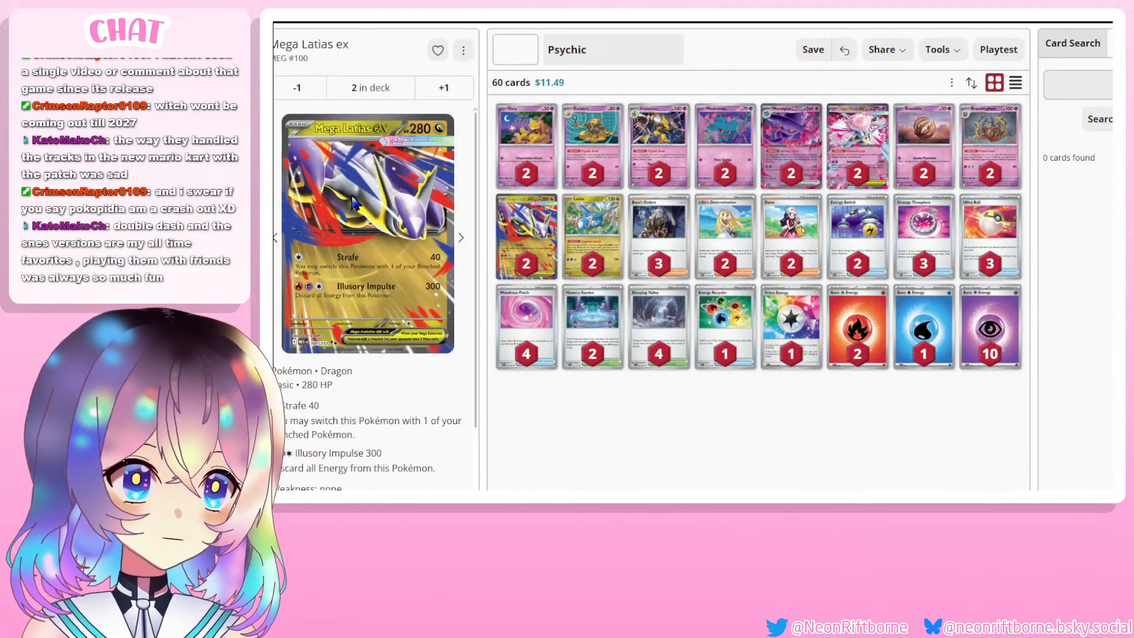
{"action": "left_click", "coordinate": [768, 314]}
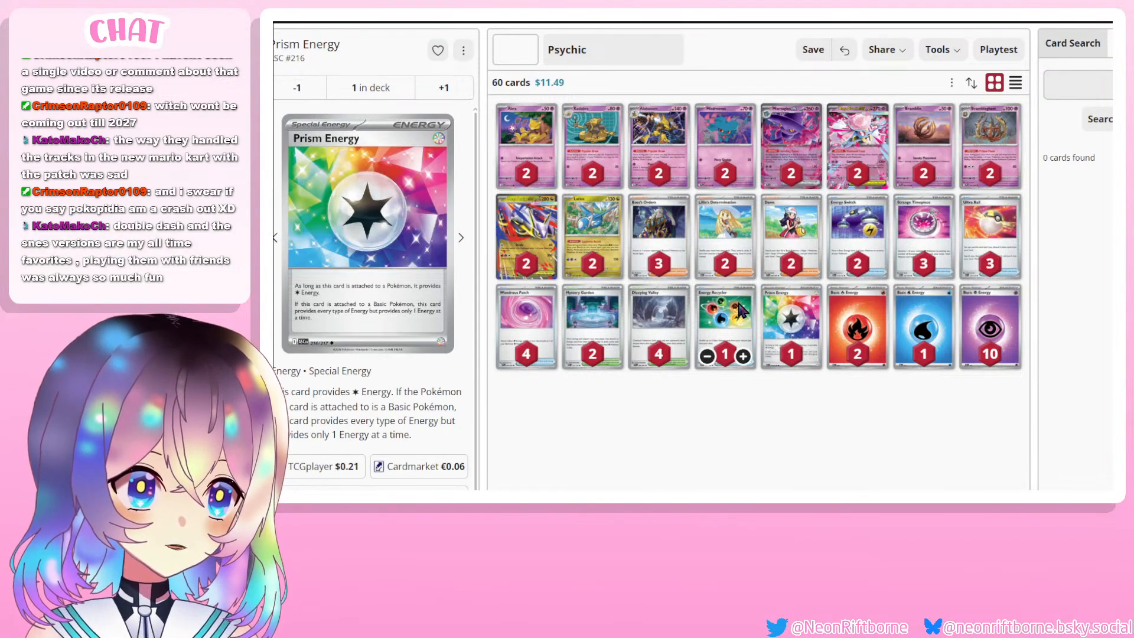
Step: Read the details of the Kadabra, Alakazam, Mega Diancie ex and Mega Latias ex cards in the Psychic deck
{"action": "left_click", "coordinate": [600, 159]}
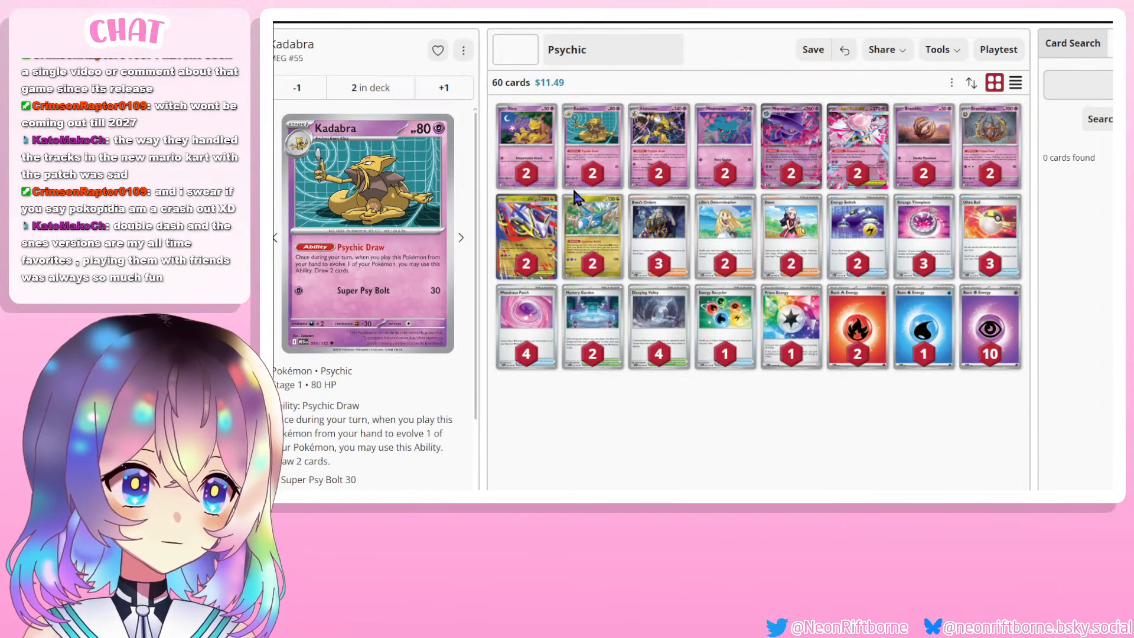
{"action": "left_click", "coordinate": [641, 176]}
{"action": "left_click", "coordinate": [677, 176]}
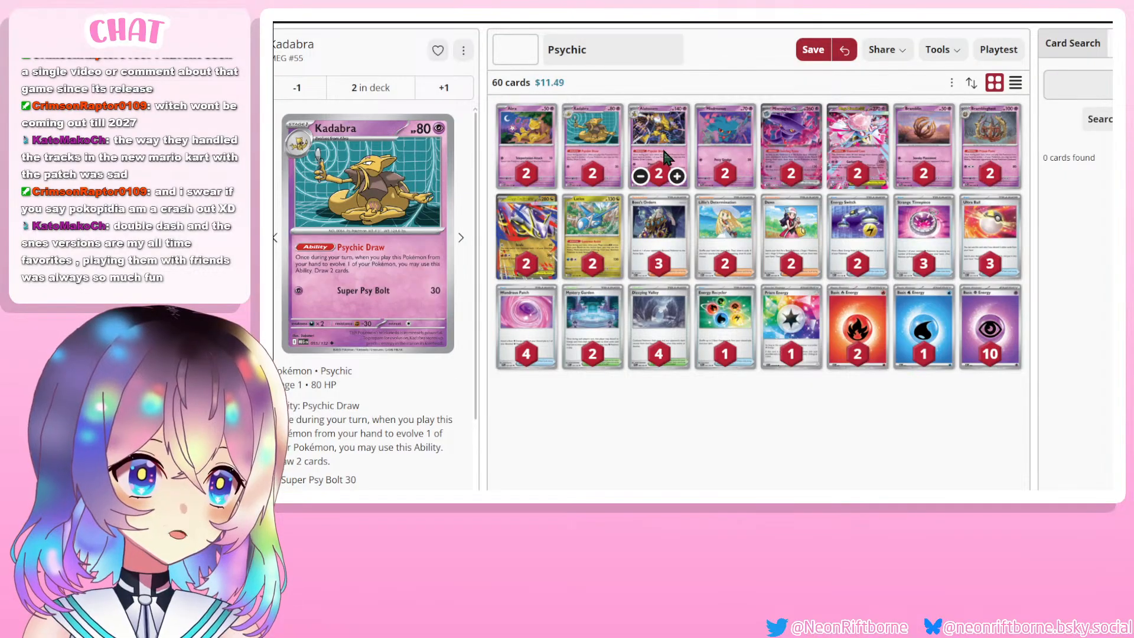
{"action": "left_click", "coordinate": [655, 151]}
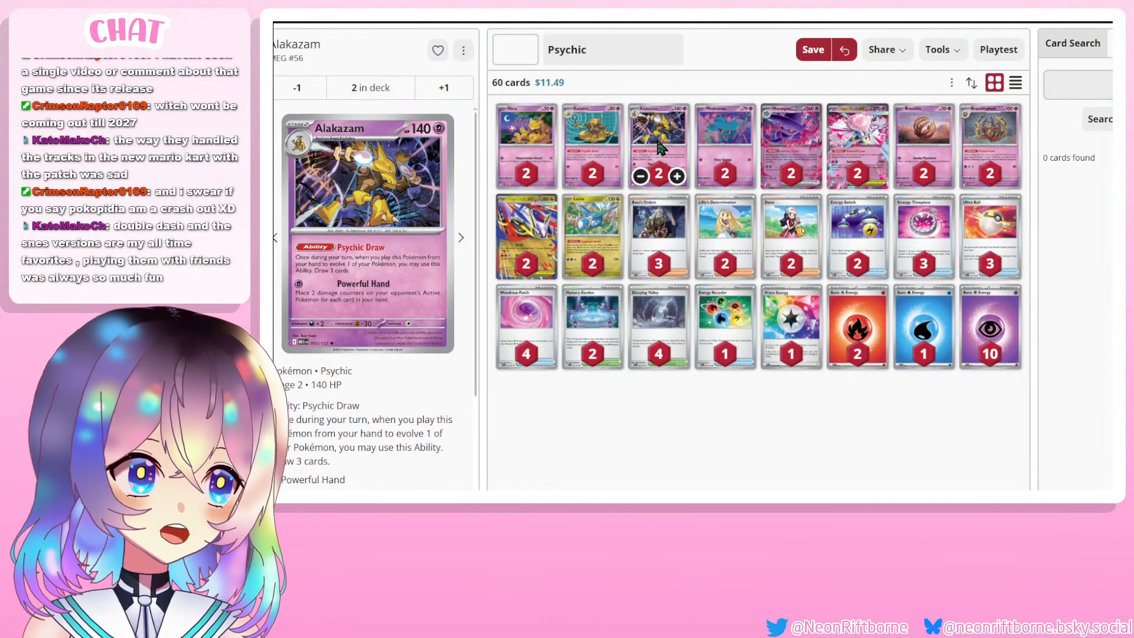
{"action": "left_click", "coordinate": [860, 142]}
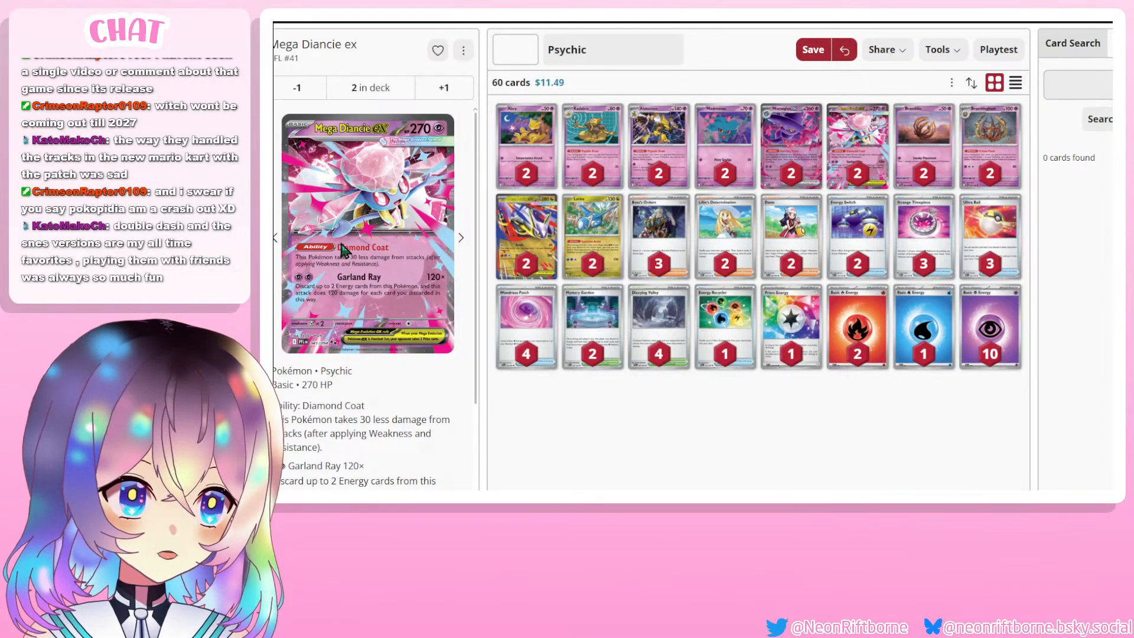
{"action": "left_click", "coordinate": [596, 248]}
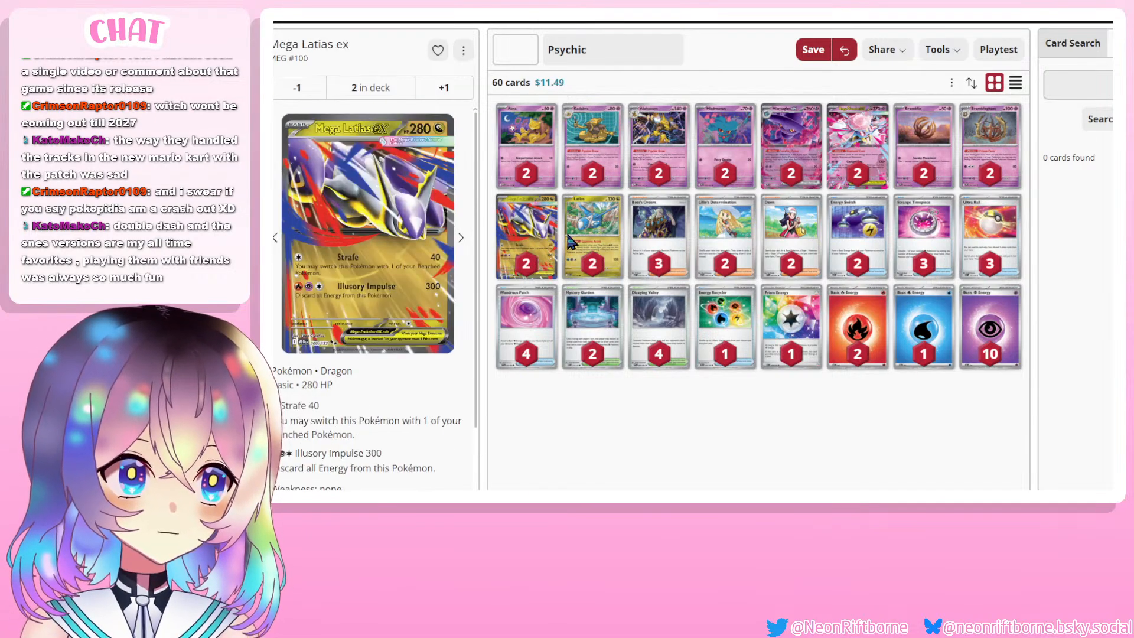
{"action": "left_click", "coordinate": [527, 243]}
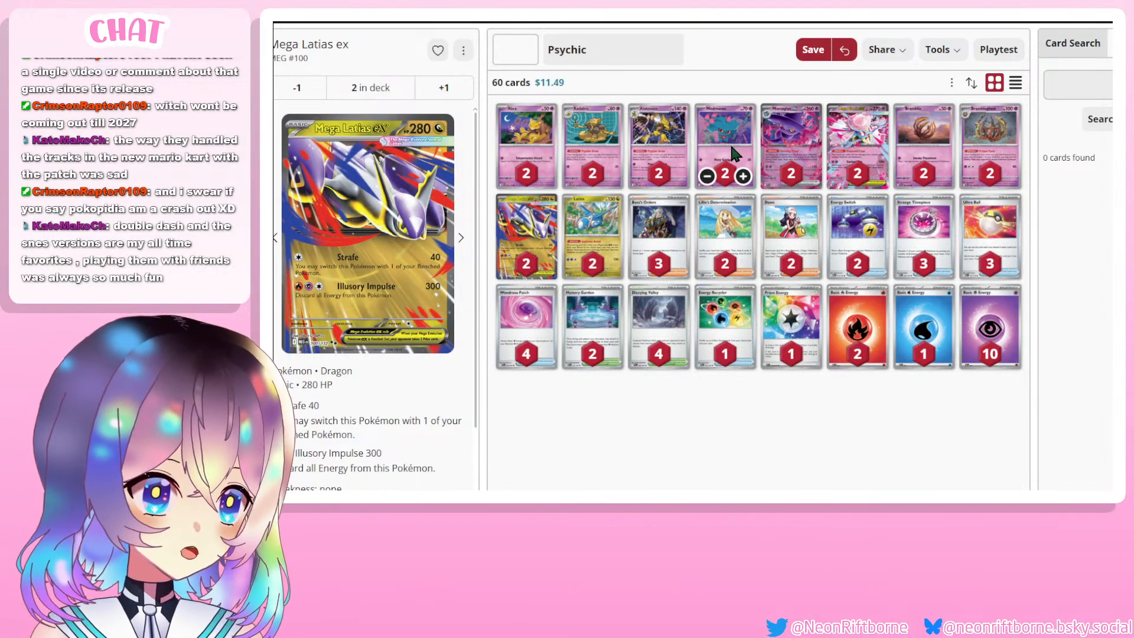
Step: Examine the deck's confusion-related cards: Mismagius ex, Brambleghast, Dizzying Valley and Strange Timepiece
{"action": "left_click", "coordinate": [805, 153]}
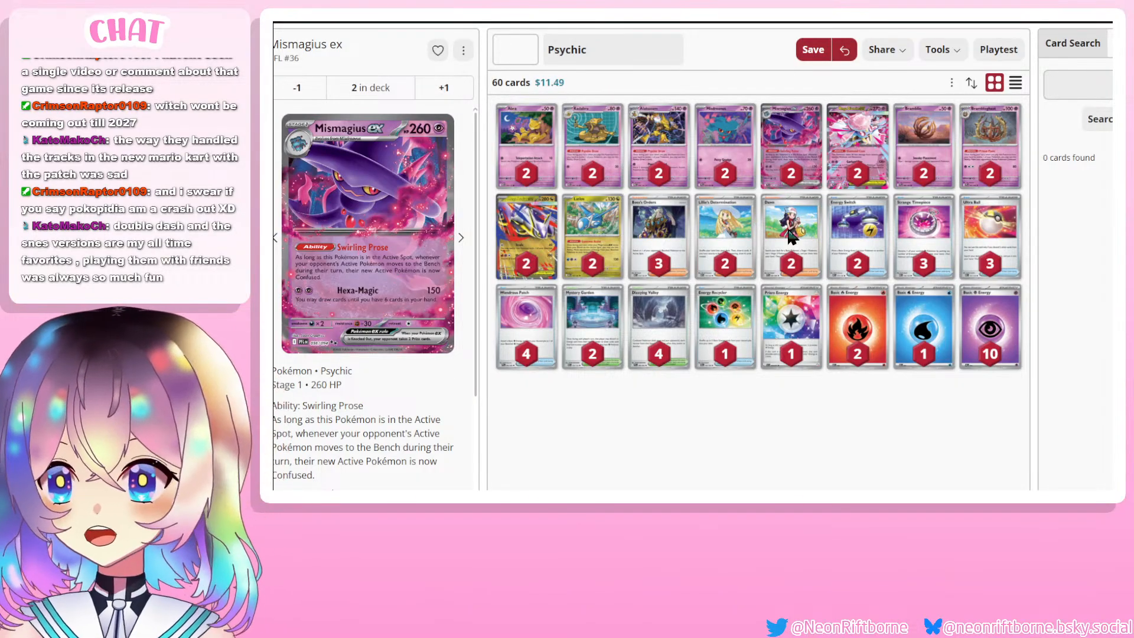
{"action": "left_click", "coordinate": [991, 132]}
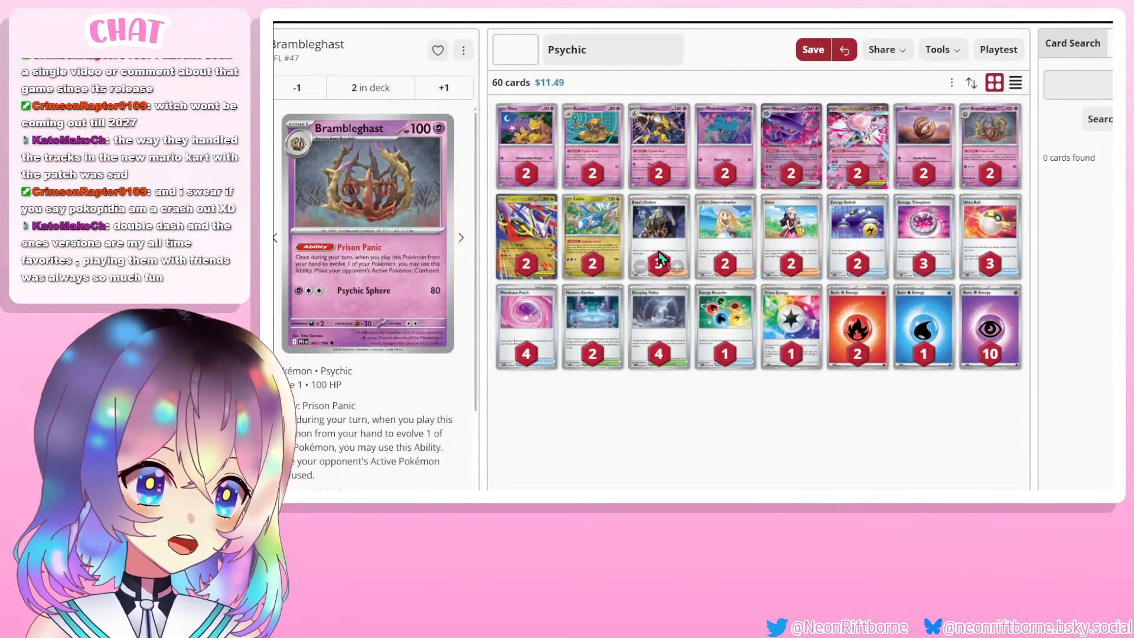
{"action": "left_click", "coordinate": [649, 328]}
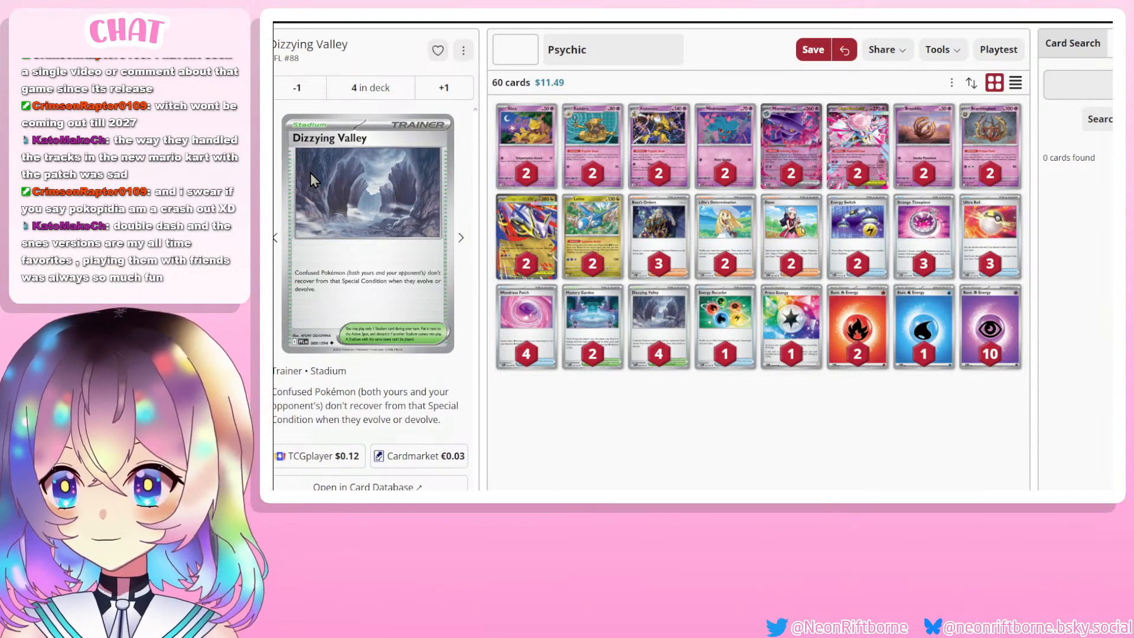
{"action": "mouse_move", "coordinate": [607, 328]}
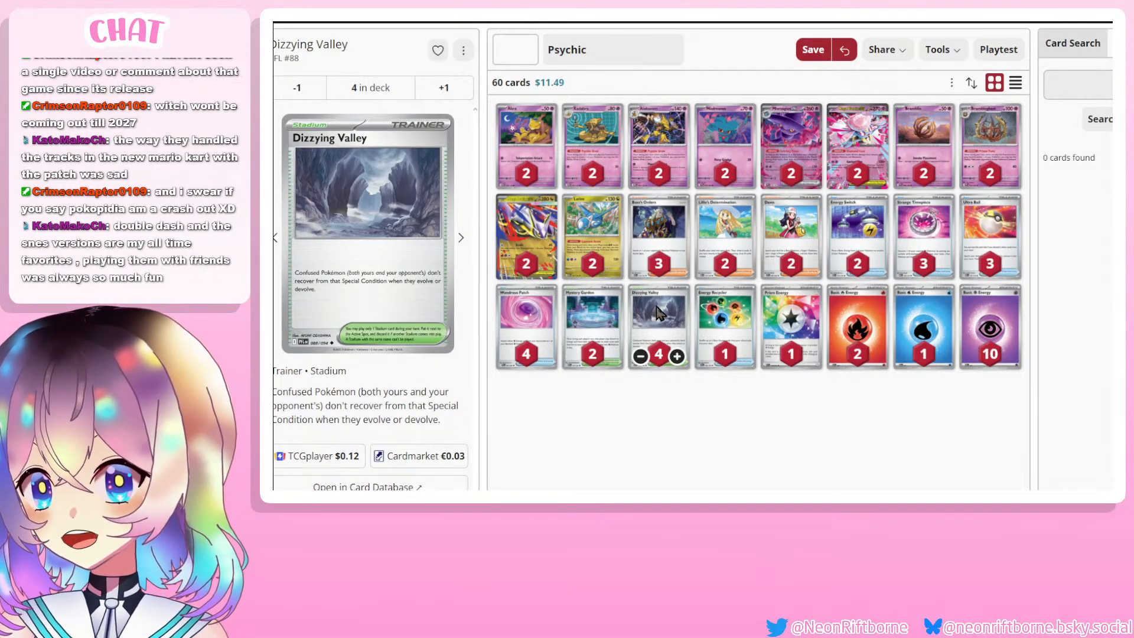
{"action": "left_click", "coordinate": [923, 234]}
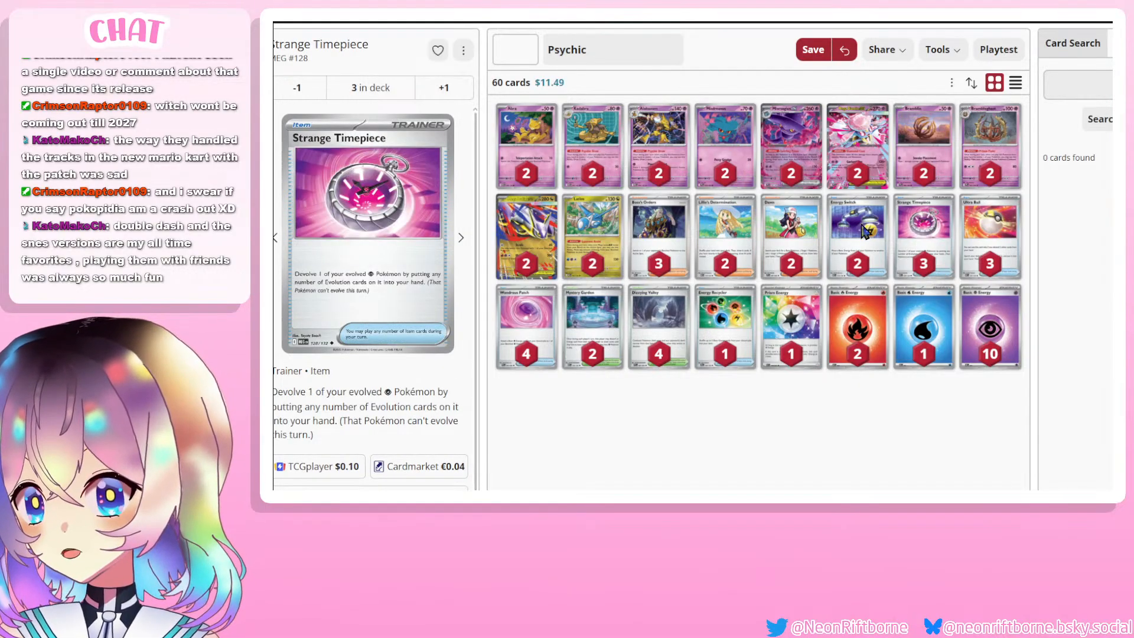
{"action": "left_click", "coordinate": [989, 133]}
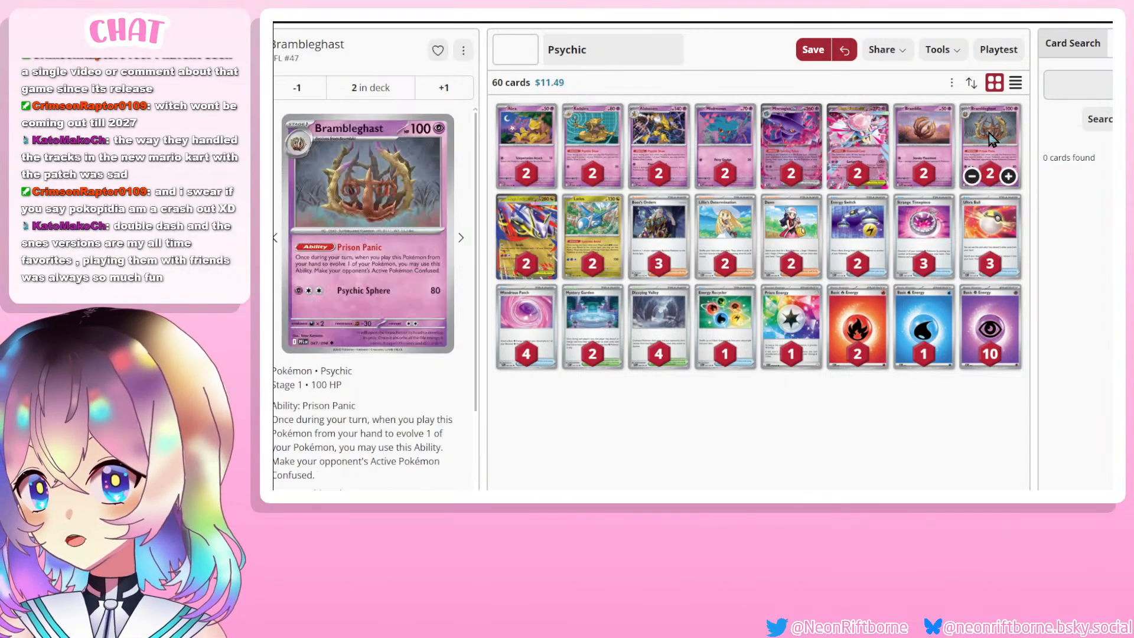
Step: Read the details of the Bramblin, Brambleghast, Wondrous Patch and Energy Recycler cards in the Psychic deck
{"action": "left_click", "coordinate": [934, 135]}
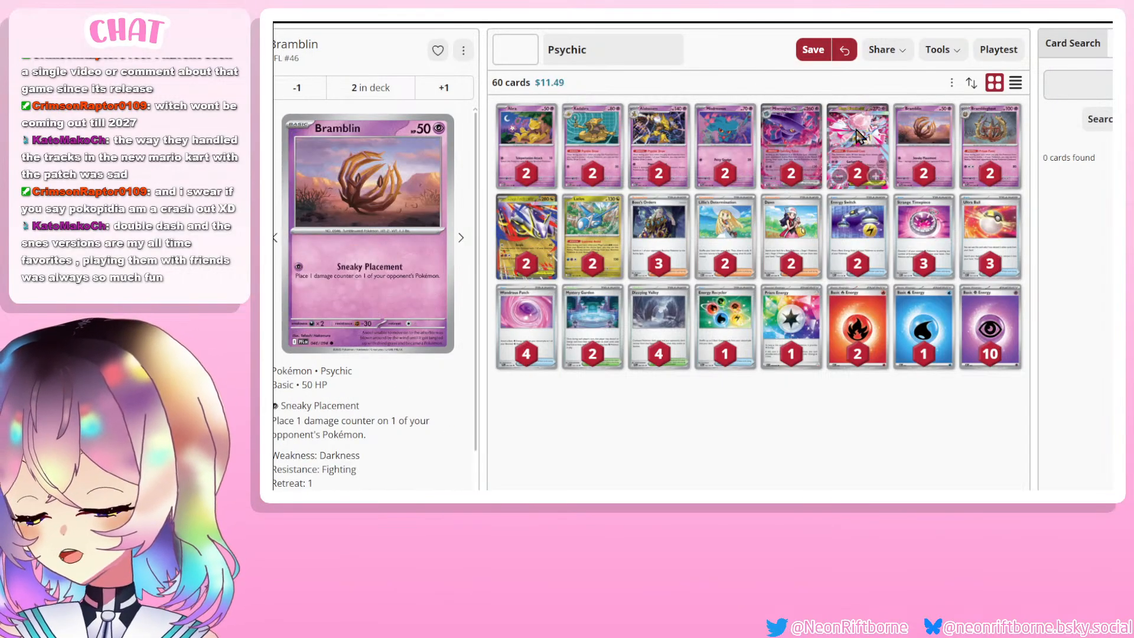
{"action": "left_click", "coordinate": [992, 152]}
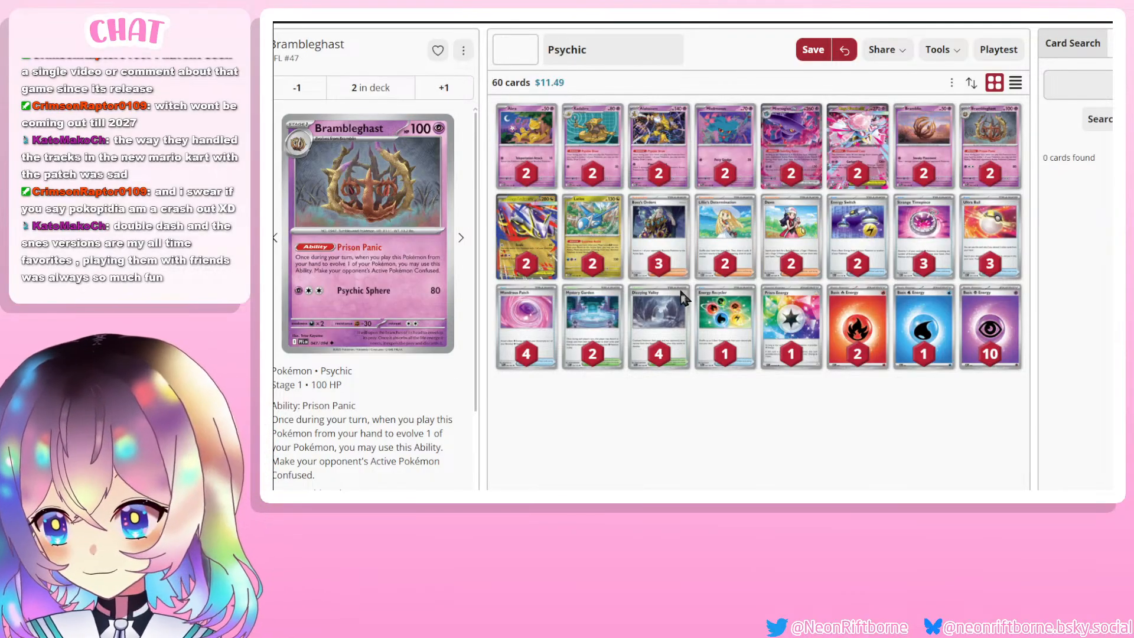
{"action": "left_click", "coordinate": [527, 319]}
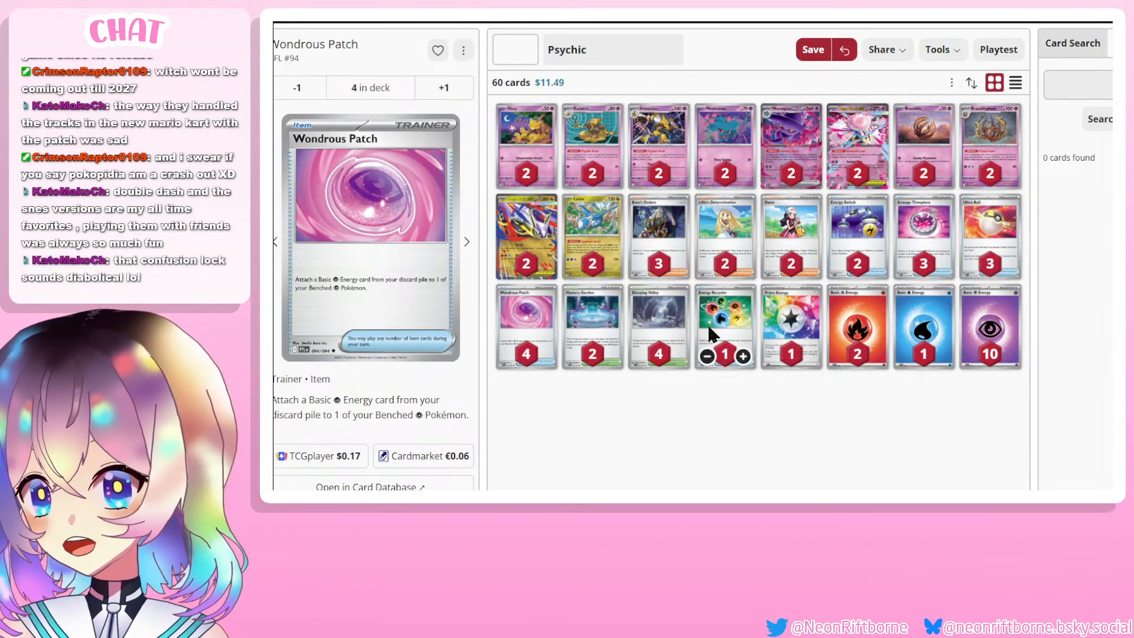
{"action": "left_click", "coordinate": [720, 322]}
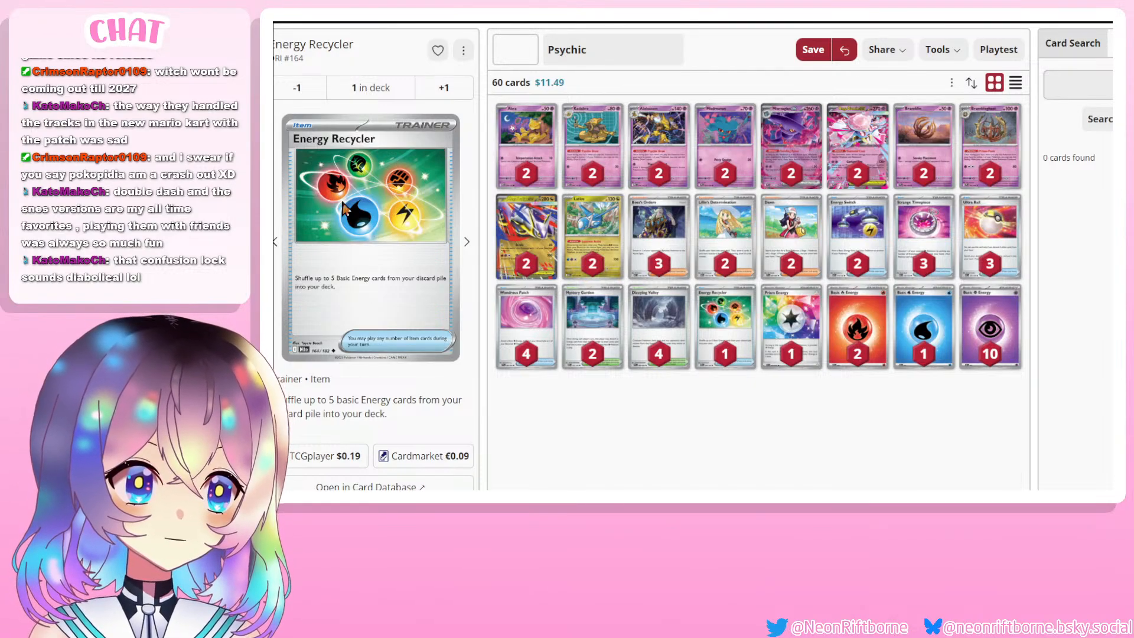
{"action": "mouse_move", "coordinate": [716, 329]}
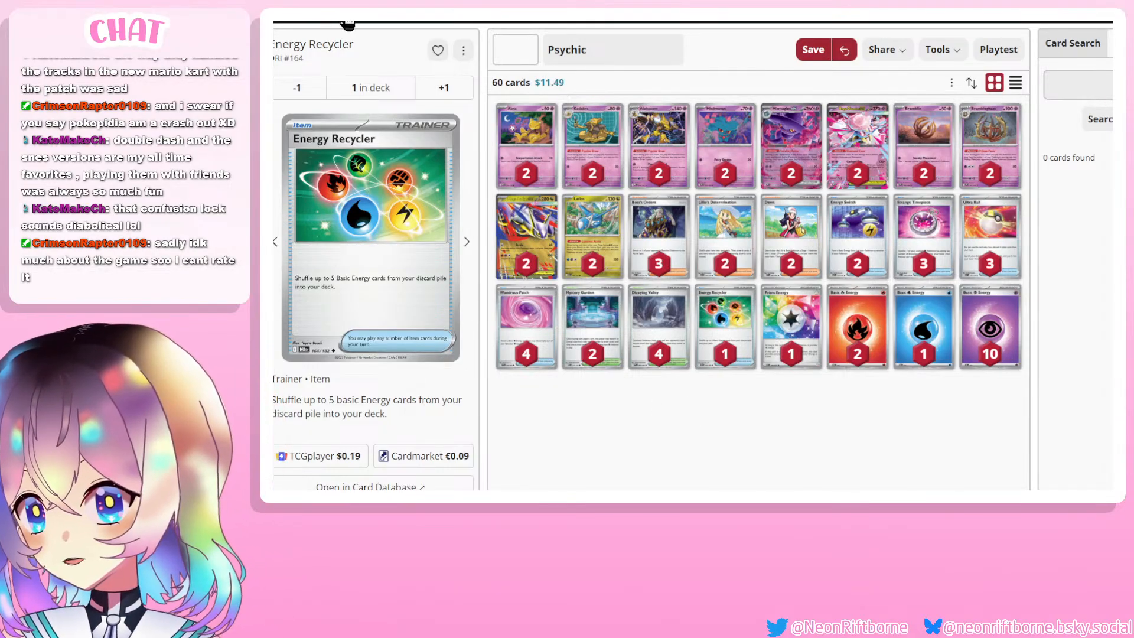
Step: Open the Pokémon database's metagame deck ranking and go to the Mega Absol Box deck
{"action": "left_click", "coordinate": [348, 25]}
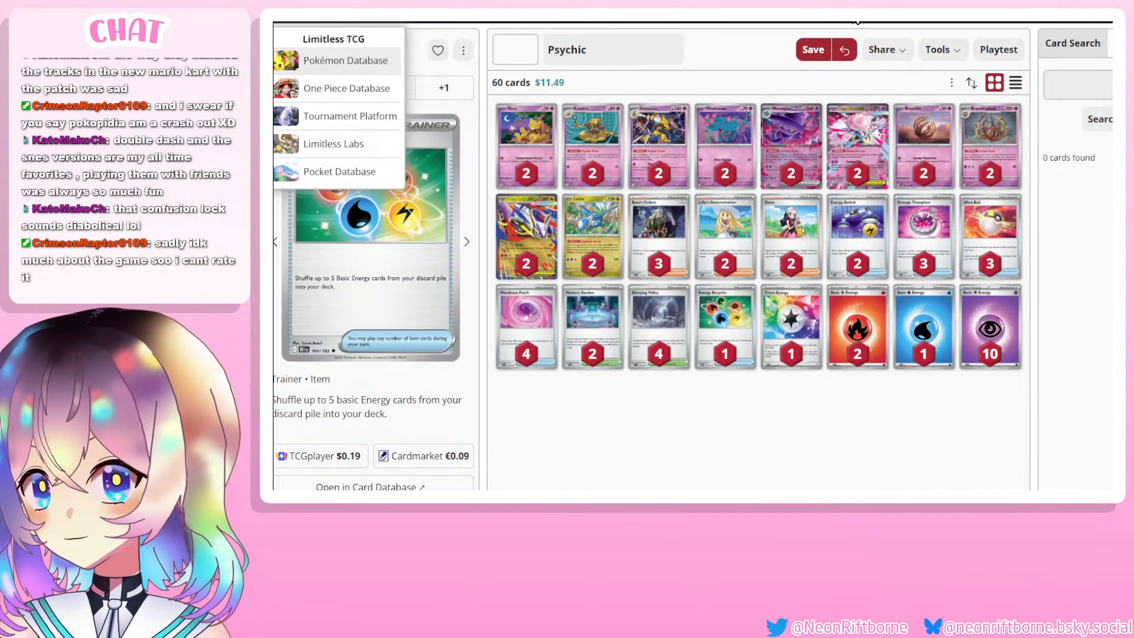
{"action": "left_click", "coordinate": [859, 19]}
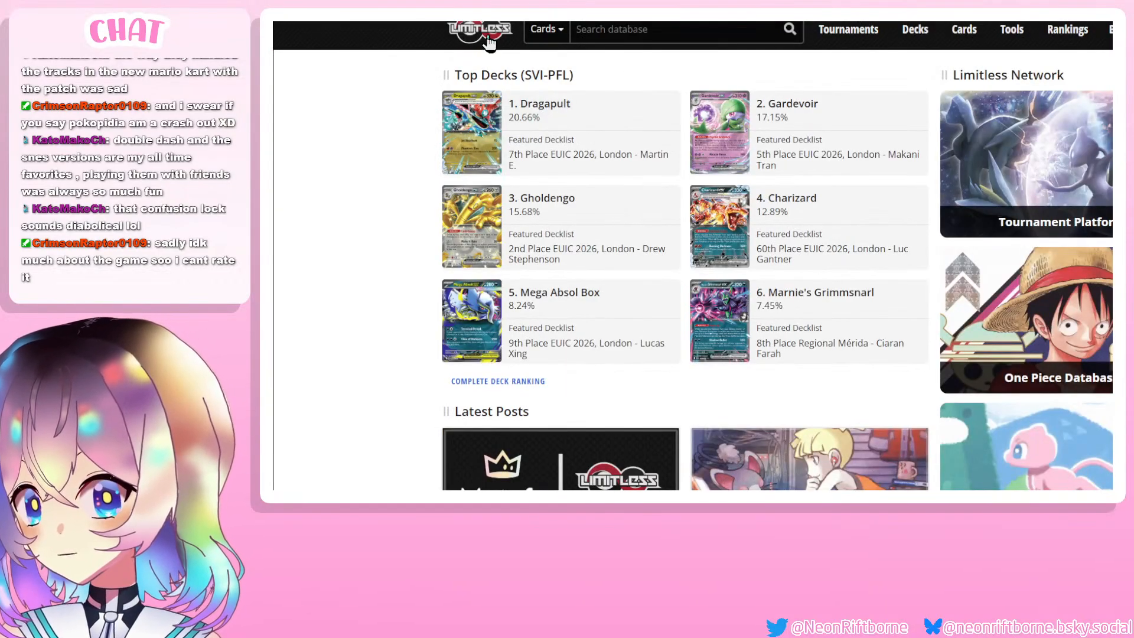
{"action": "left_click", "coordinate": [915, 33]}
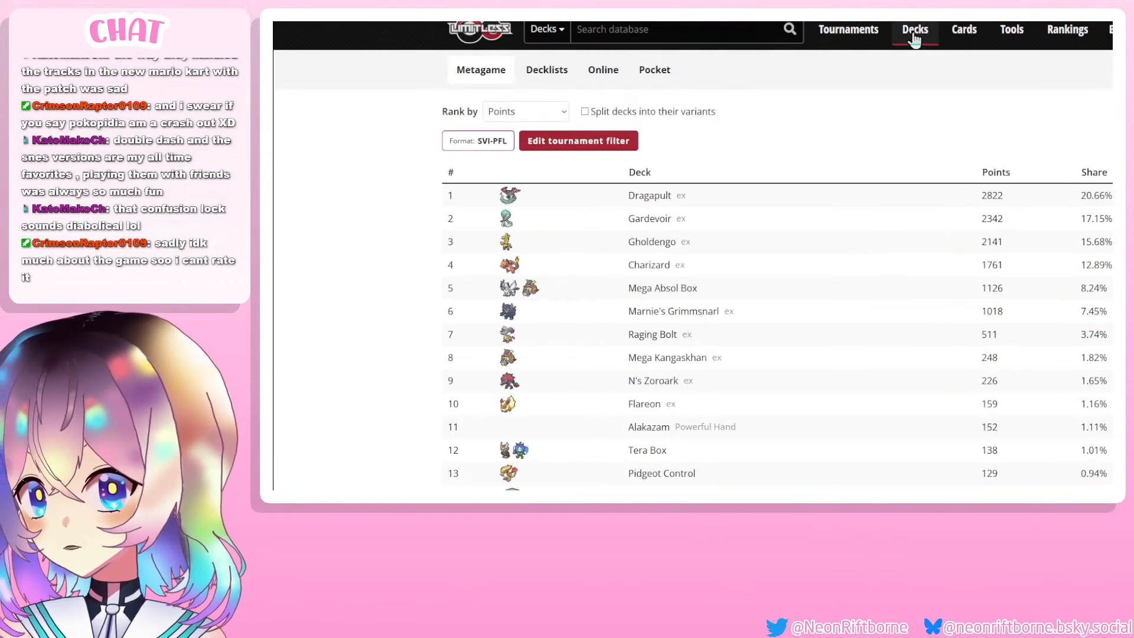
{"action": "left_click", "coordinate": [650, 289]}
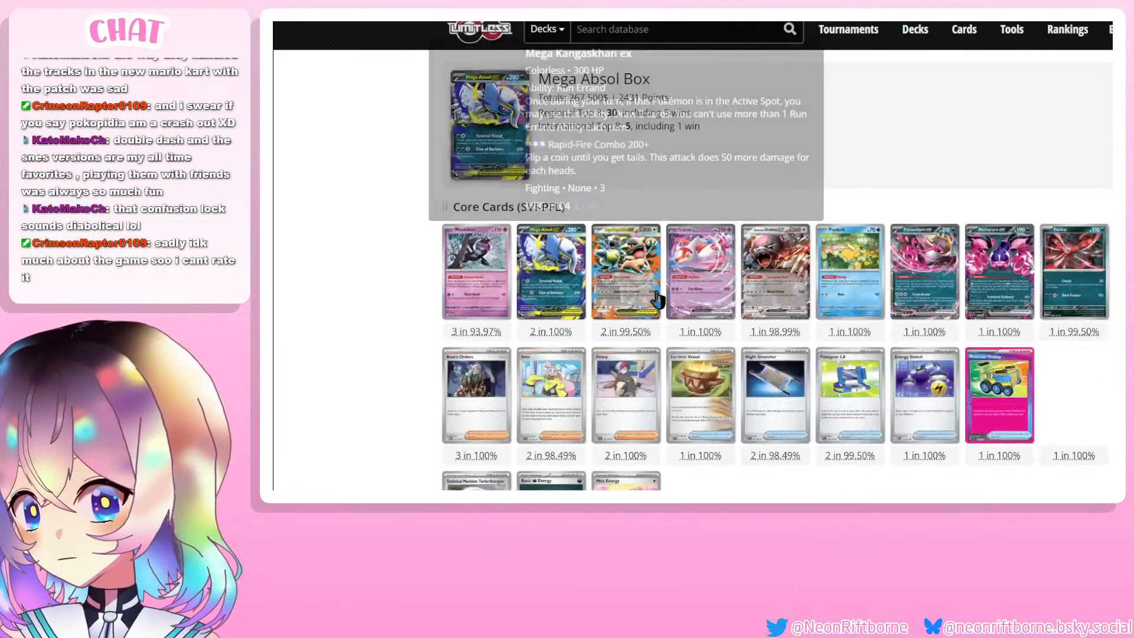
Step: Examine the Mega Absol Box core cards and the detailed breakdown of its average card counts
{"action": "scroll", "coordinate": [371, 211], "scroll_direction": "down", "scroll_amount": 1}
{"action": "scroll", "coordinate": [370, 219], "scroll_direction": "down", "scroll_amount": 3}
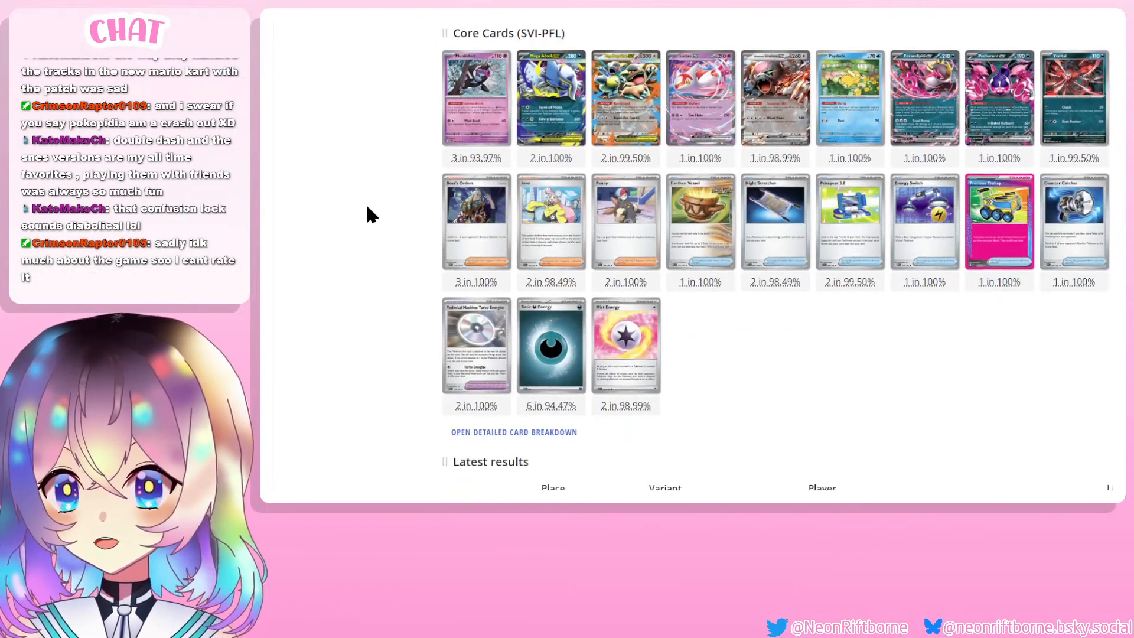
{"action": "scroll", "coordinate": [372, 222], "scroll_direction": "down", "scroll_amount": 1}
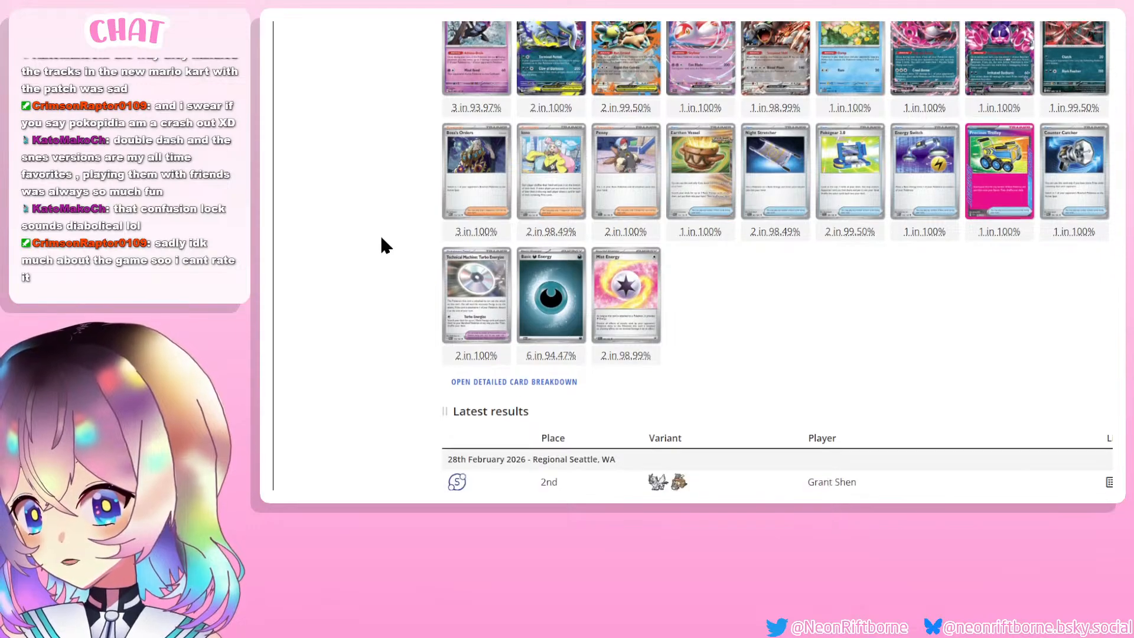
{"action": "left_click", "coordinate": [497, 382]}
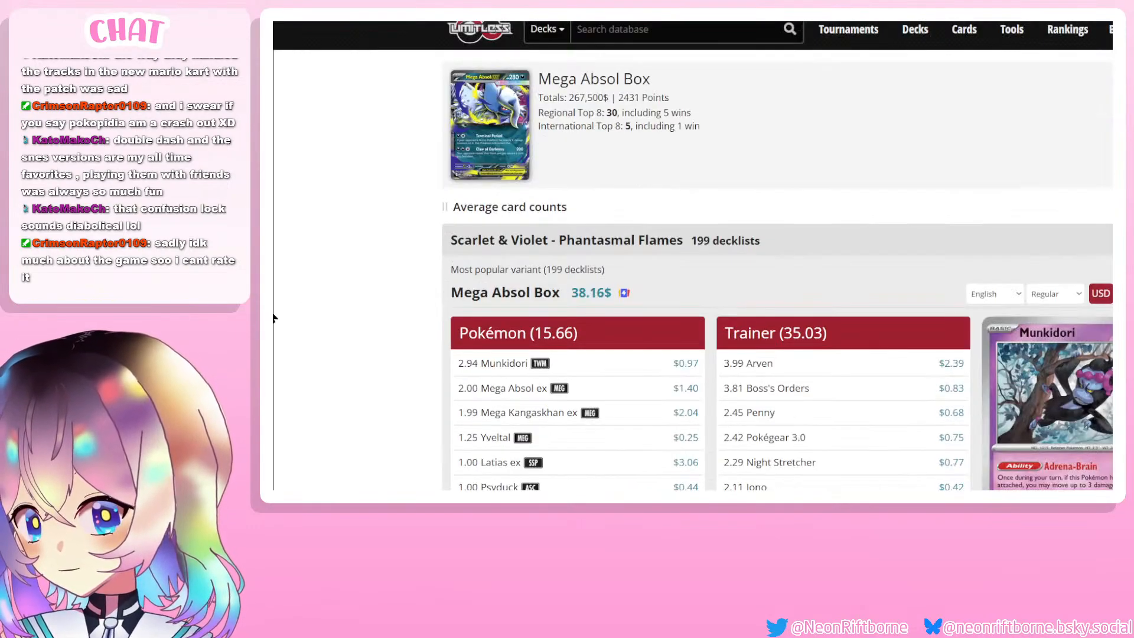
{"action": "scroll", "coordinate": [315, 322], "scroll_direction": "down", "scroll_amount": 5}
{"action": "key", "text": "alt+Left"}
{"action": "scroll", "coordinate": [317, 323], "scroll_direction": "up", "scroll_amount": 2}
{"action": "scroll", "coordinate": [318, 324], "scroll_direction": "up", "scroll_amount": 1}
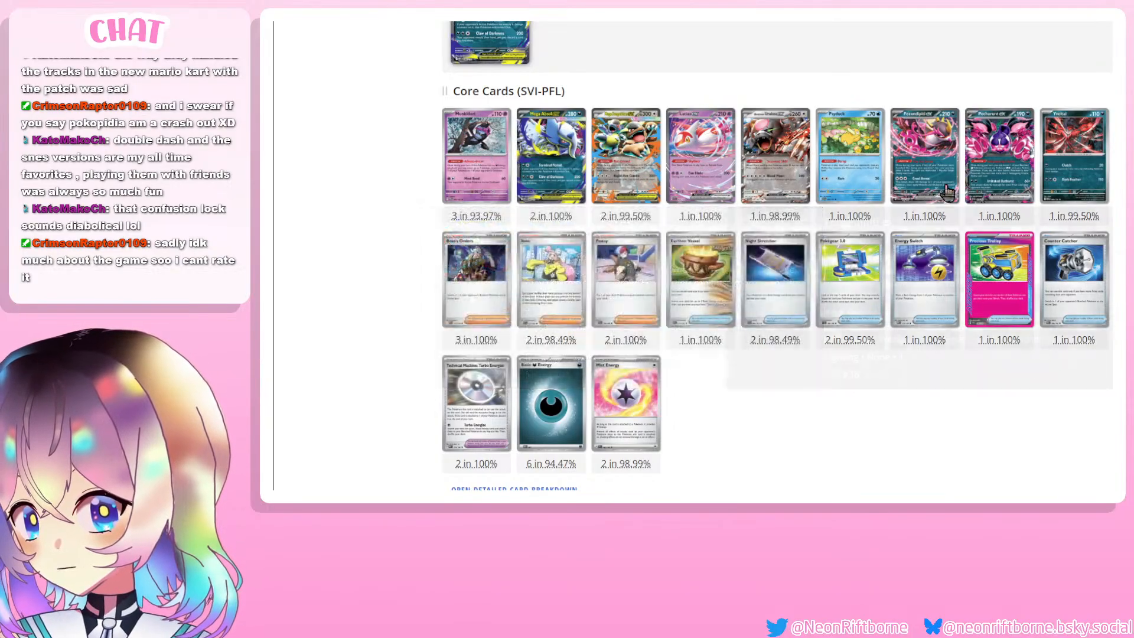
Step: Read the card pages of Fezandipiti ex, Mist Energy and Pecharunt ex from the Mega Absol Box core cards
{"action": "left_click", "coordinate": [905, 148]}
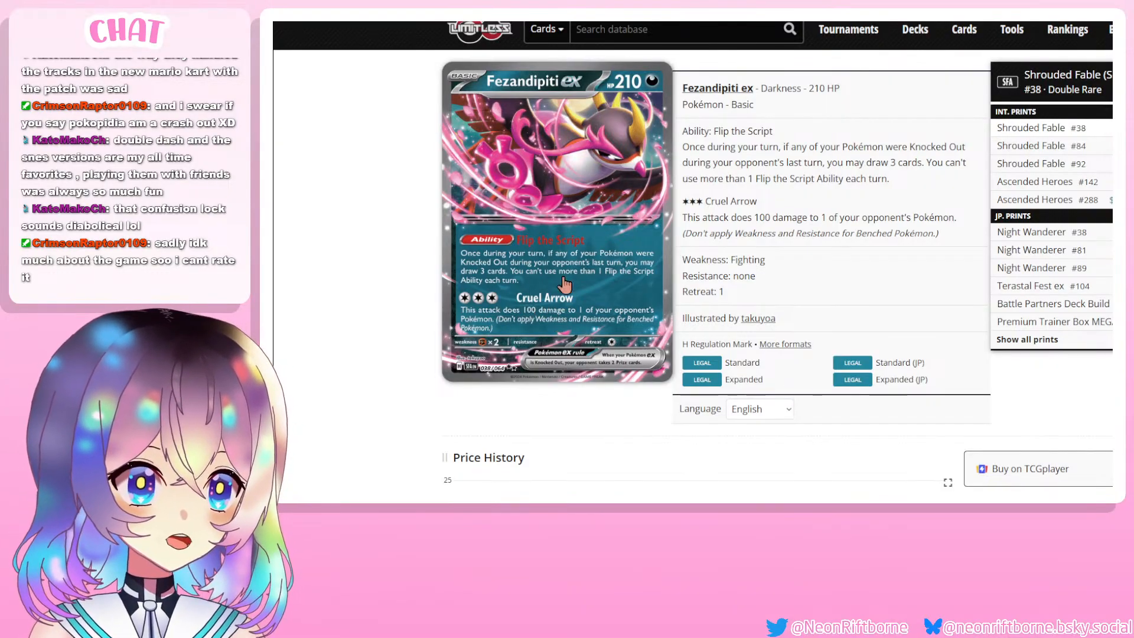
{"action": "key", "text": "alt+Left"}
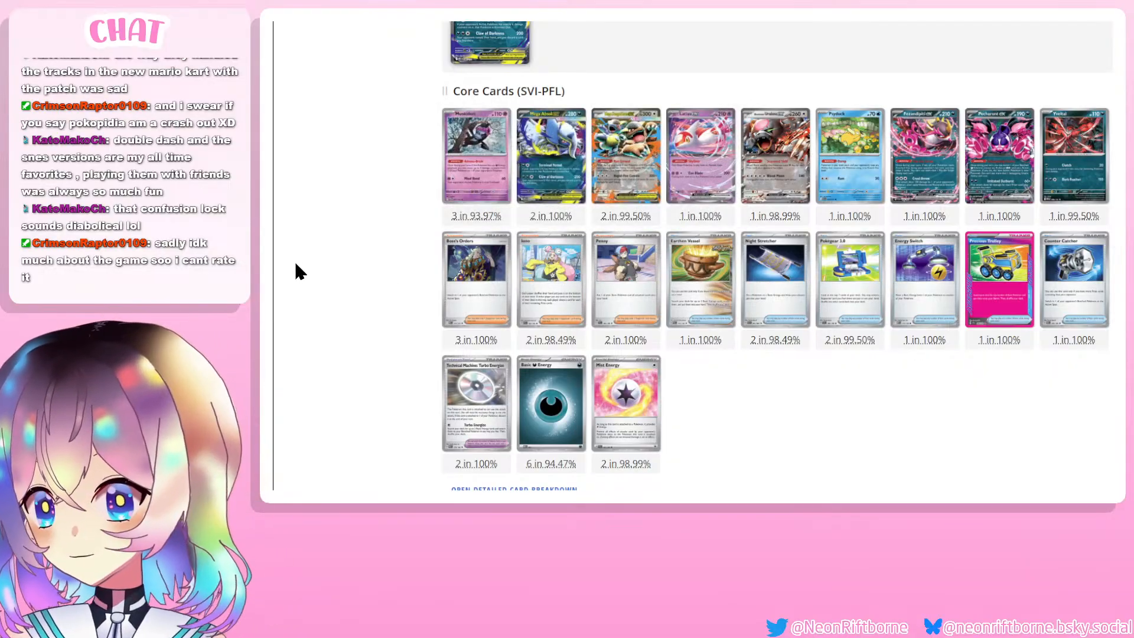
{"action": "left_click", "coordinate": [626, 404]}
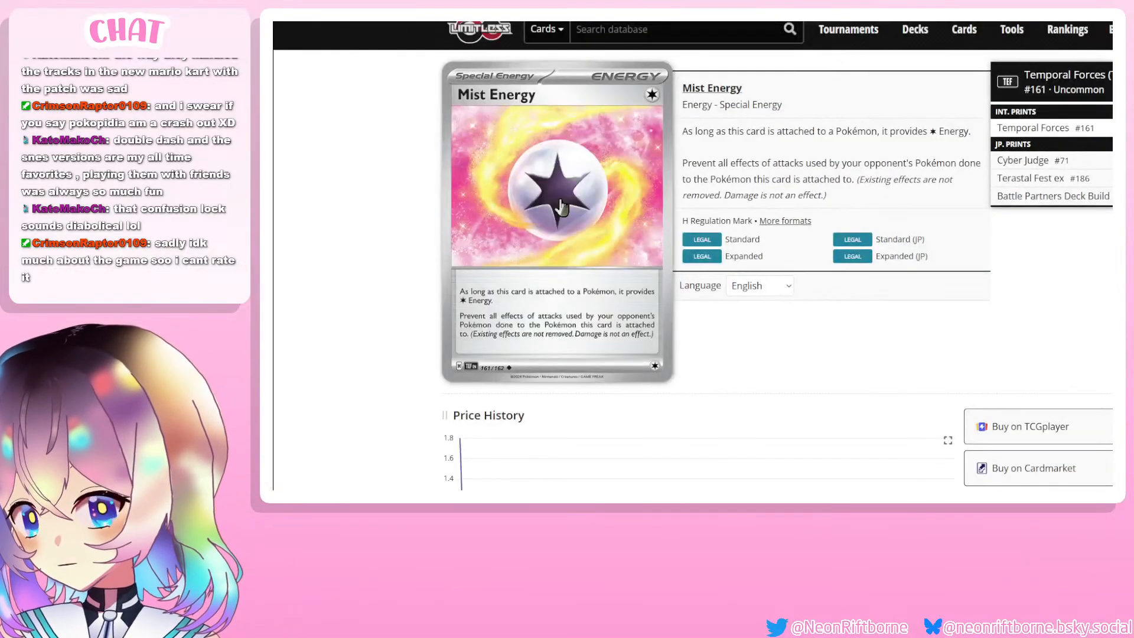
{"action": "key", "text": "alt+Left"}
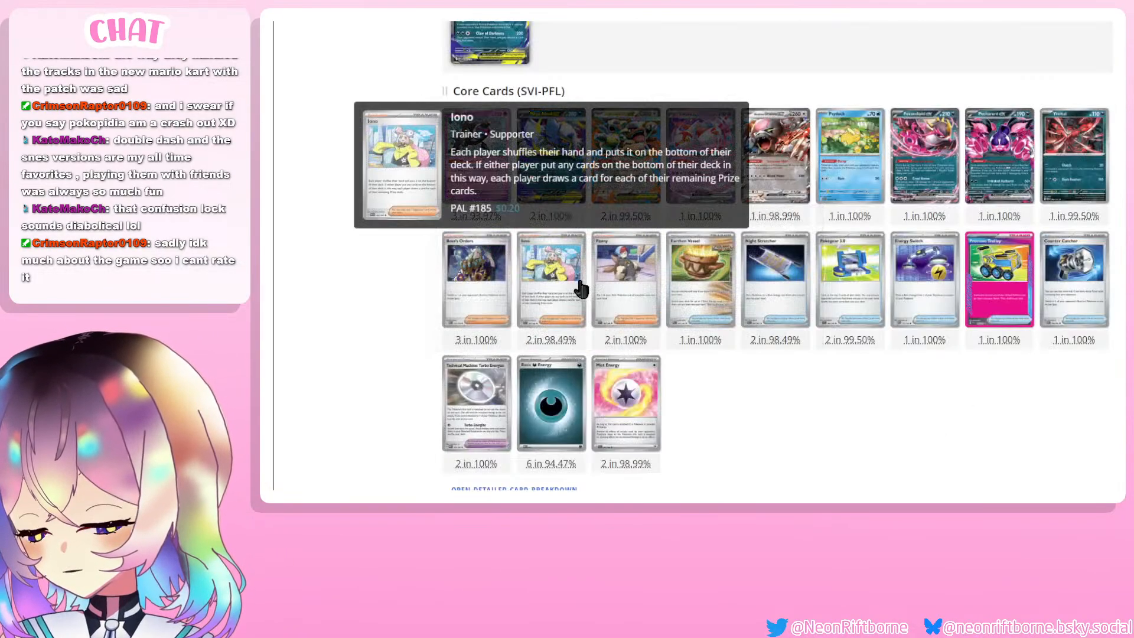
{"action": "left_click", "coordinate": [1004, 152]}
{"action": "key", "text": "alt+Left"}
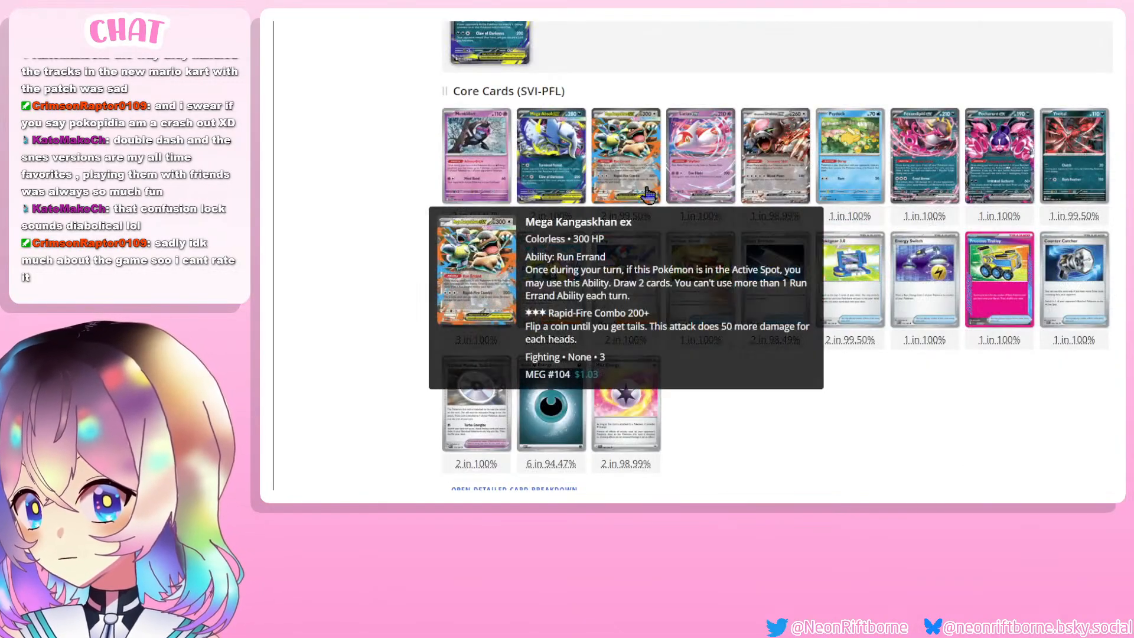
Step: Read the card pages of Mega Kangaskhan ex and Mega Absol ex from the deck's core cards
{"action": "left_click", "coordinate": [613, 184]}
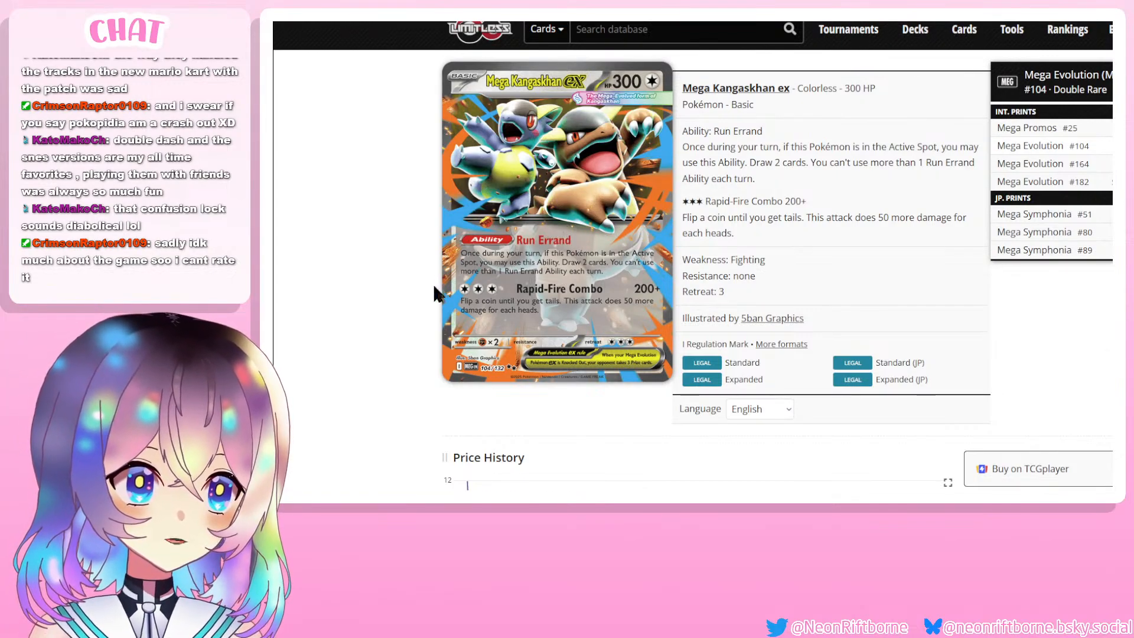
{"action": "key", "text": "alt+Left"}
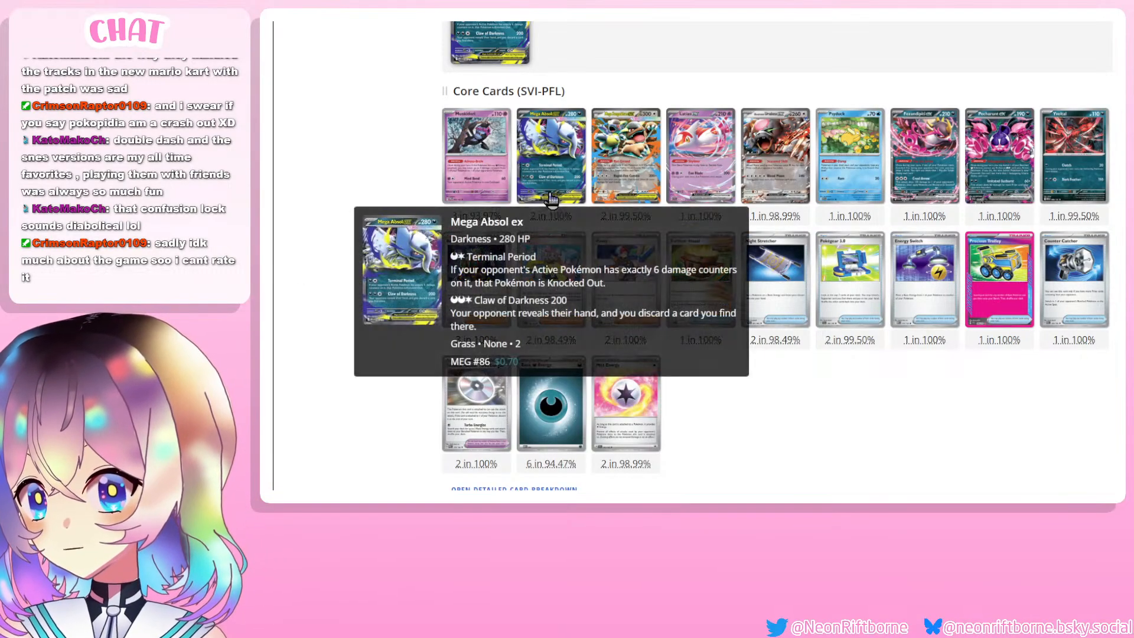
{"action": "left_click", "coordinate": [549, 176]}
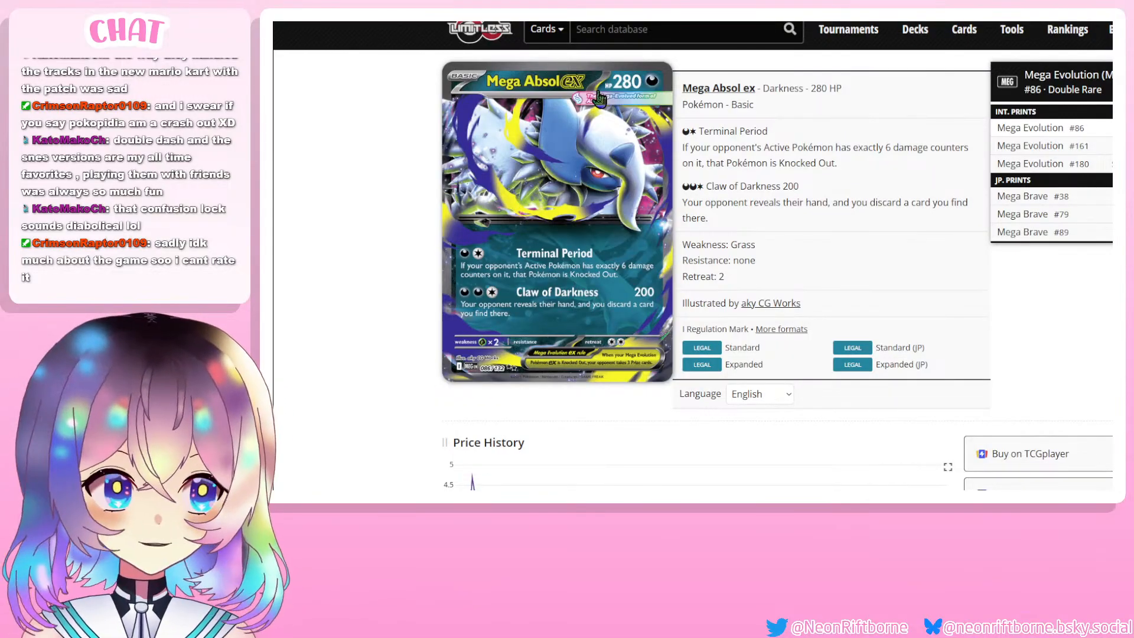
{"action": "scroll", "coordinate": [600, 97], "scroll_direction": "down", "scroll_amount": 10}
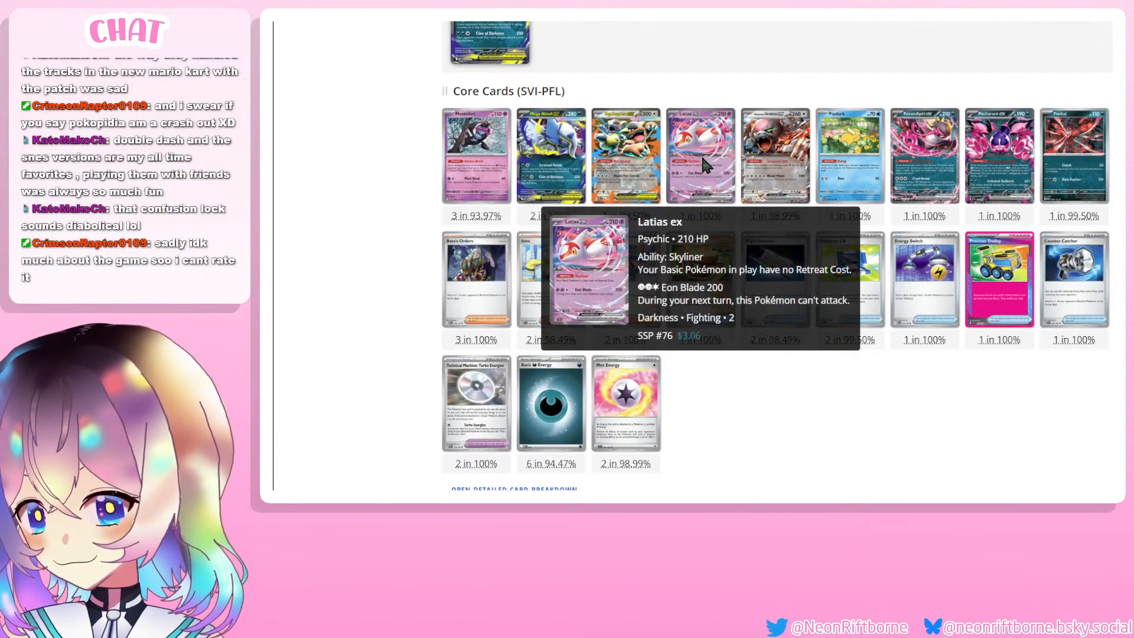
Step: Read the Latias ex card and Bloodmoon Ursaluna ex's Seasoned Skill ability and Blood Moon attack
{"action": "left_click", "coordinate": [703, 166]}
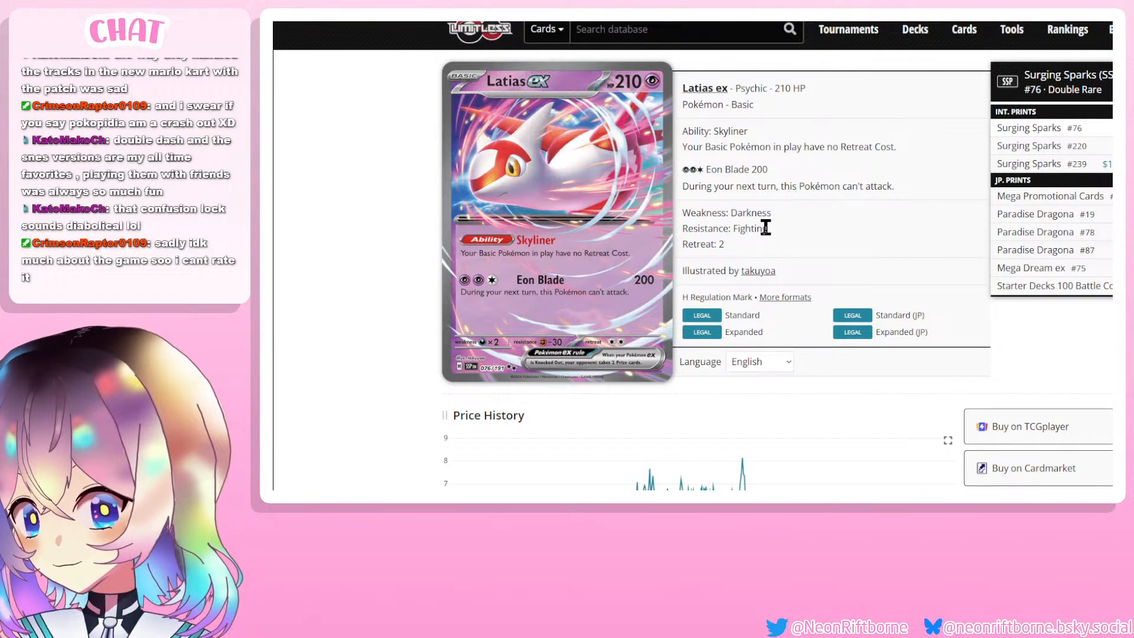
{"action": "key", "text": "alt+Left"}
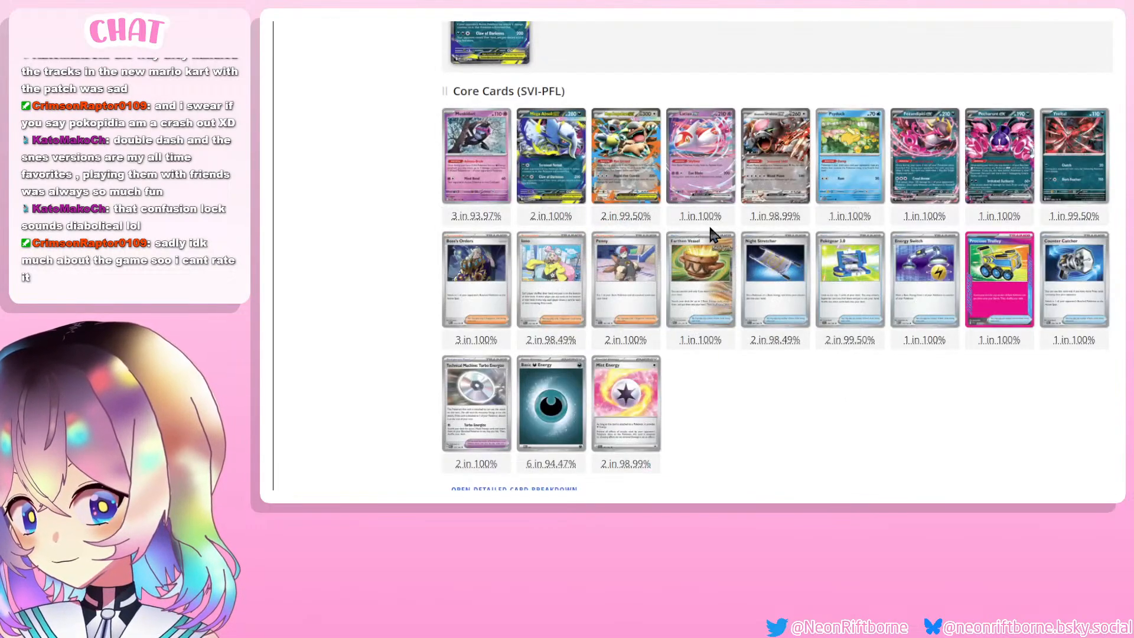
{"action": "left_click", "coordinate": [747, 171]}
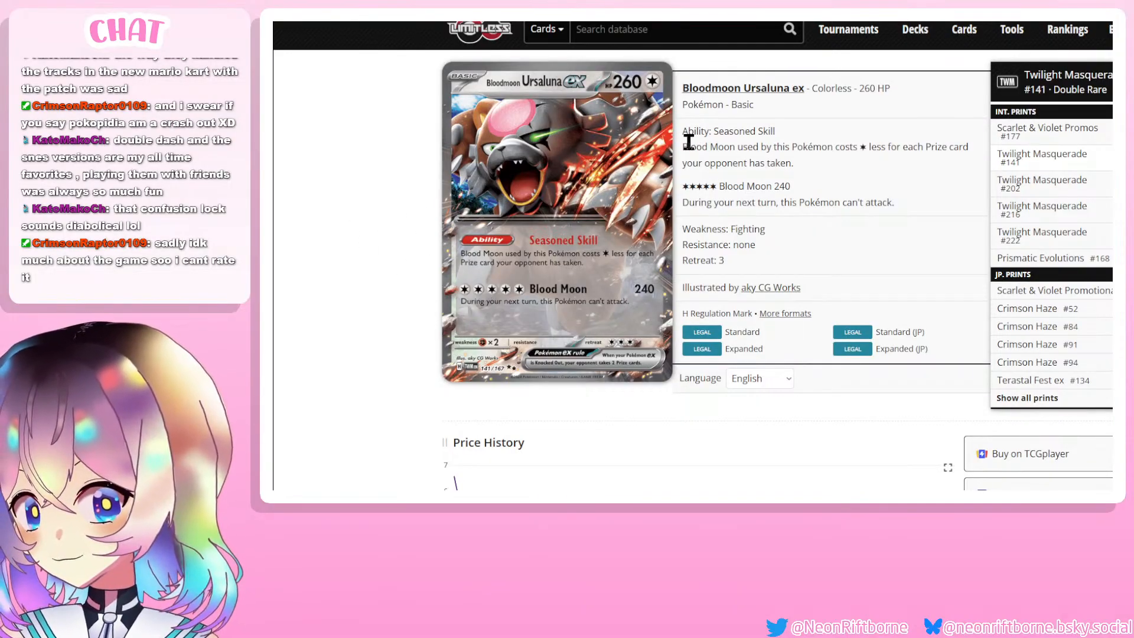
{"action": "left_click_drag", "start_coordinate": [687, 146], "coordinate": [898, 160]}
{"action": "left_click_drag", "start_coordinate": [701, 203], "coordinate": [901, 190]}
{"action": "left_click", "coordinate": [902, 182]}
{"action": "key", "text": "alt+Left"}
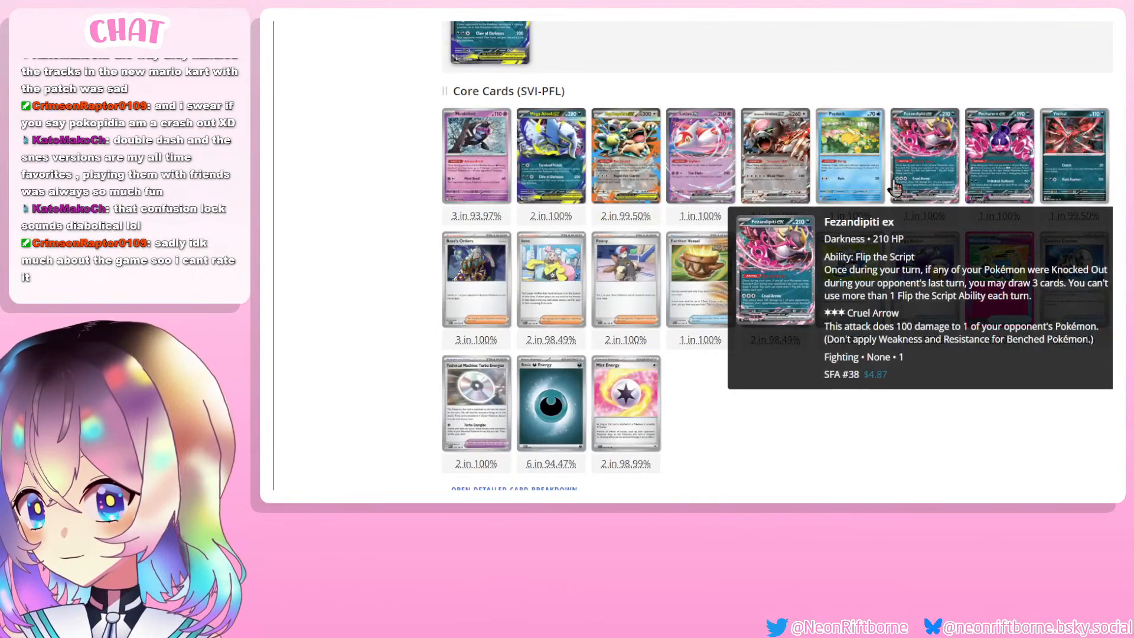
Step: Check the Yveltal and Earthen Vessel cards, then return to the Mega Absol Box deck overview
{"action": "left_click", "coordinate": [1068, 162]}
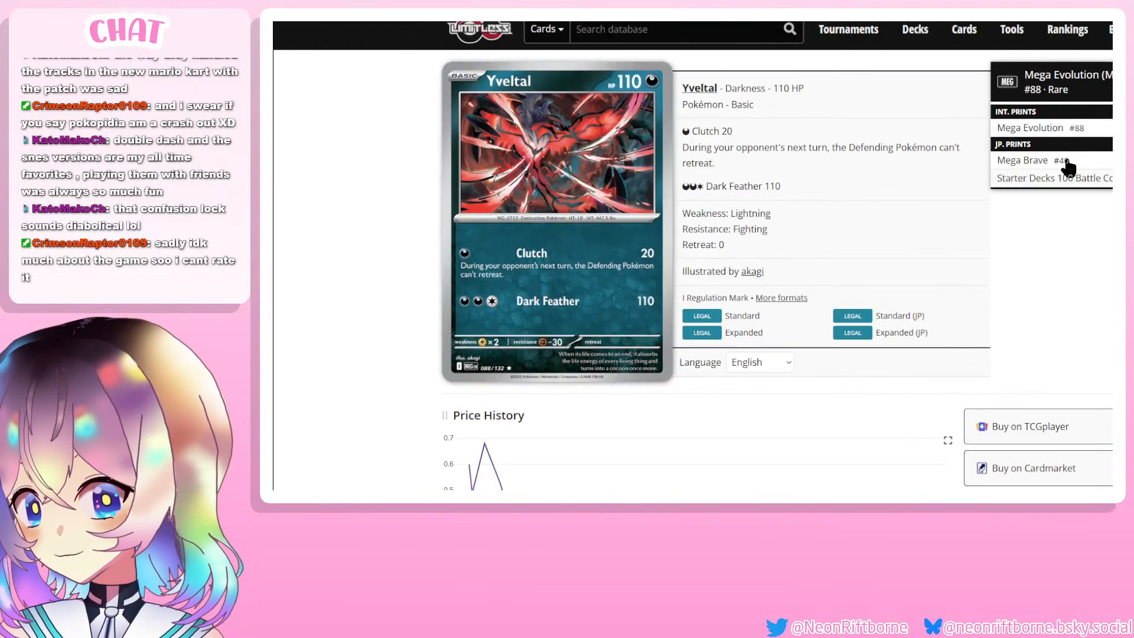
{"action": "key", "text": "alt+Left"}
{"action": "scroll", "coordinate": [702, 266], "scroll_direction": "down", "scroll_amount": 2}
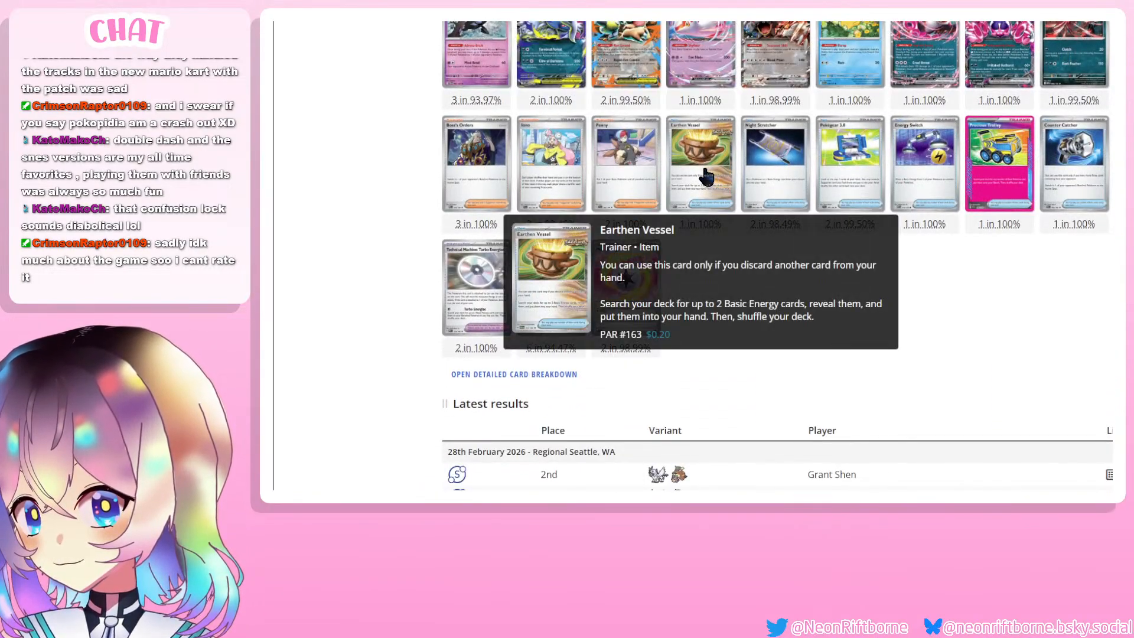
{"action": "left_click", "coordinate": [707, 176]}
{"action": "key", "text": "alt+Left"}
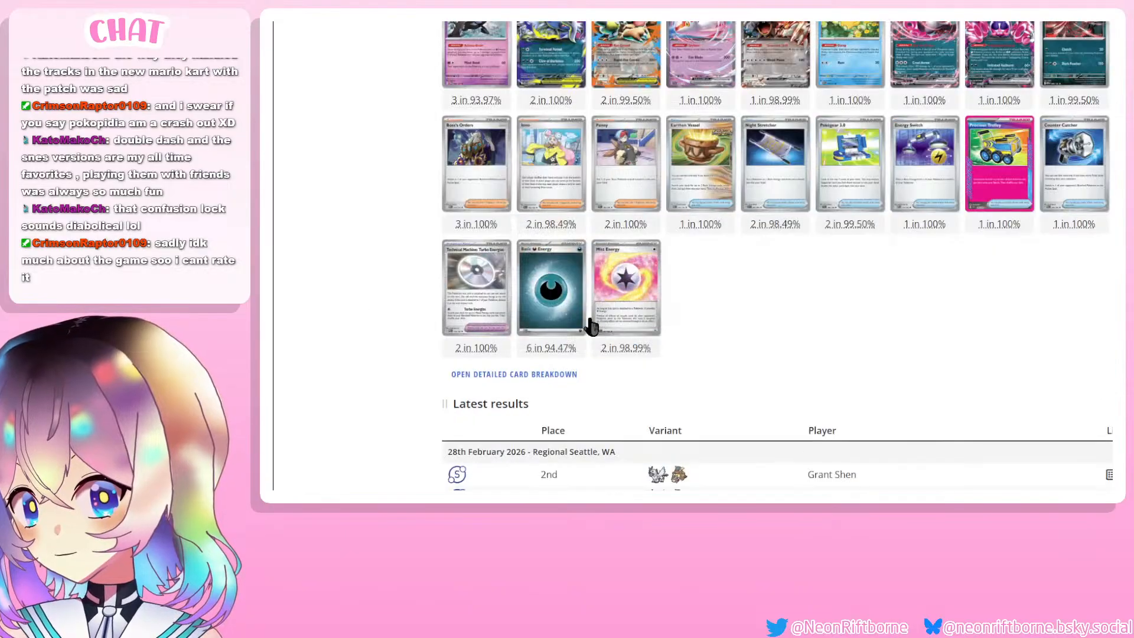
{"action": "scroll", "coordinate": [1076, 294], "scroll_direction": "up", "scroll_amount": 3}
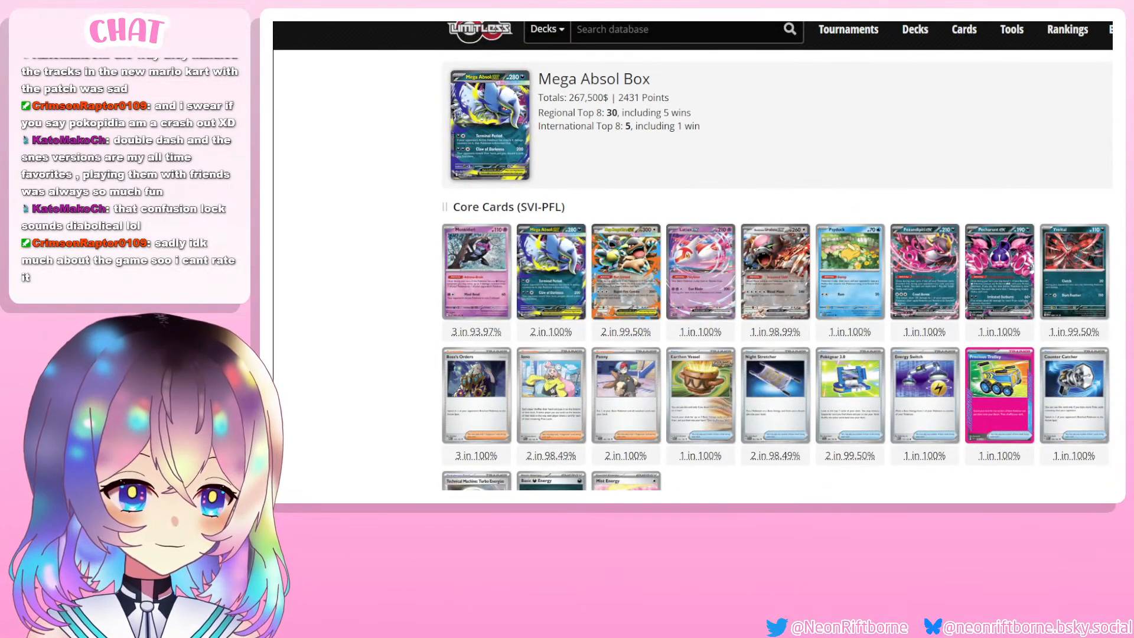
Step: Switch to the drawing program and examine the insect head sketch up close and among the other creature concepts
{"action": "key", "text": "alt+Tab"}
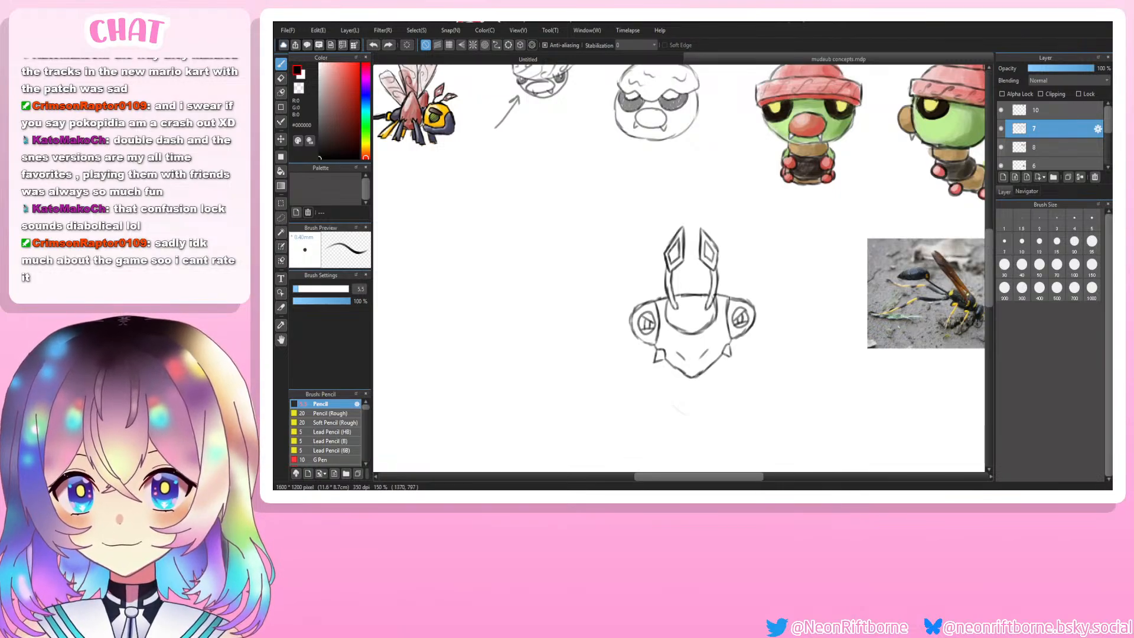
{"action": "scroll", "coordinate": [735, 272], "scroll_direction": "up", "scroll_amount": 1}
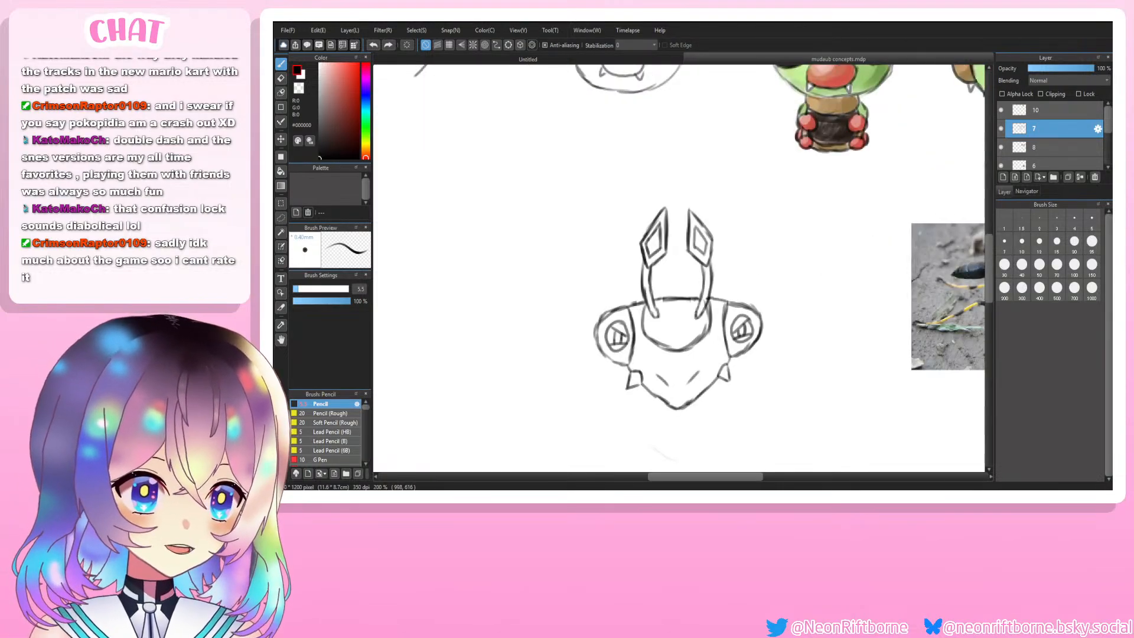
{"action": "scroll", "coordinate": [693, 326], "scroll_direction": "down", "scroll_amount": 1}
{"action": "scroll", "coordinate": [693, 327], "scroll_direction": "up", "scroll_amount": 3}
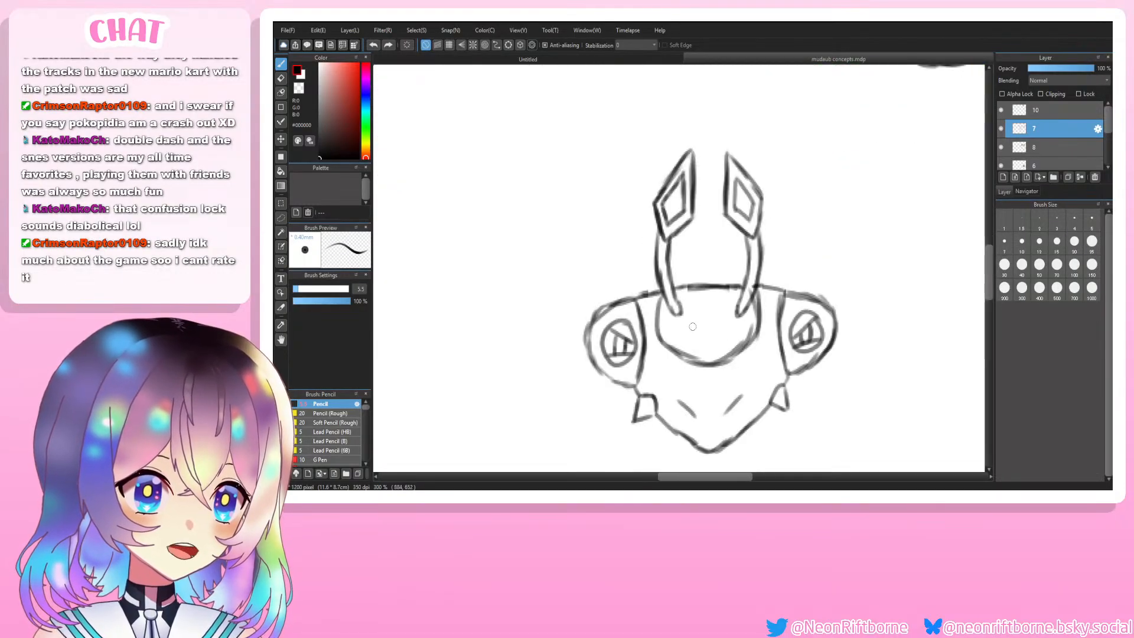
{"action": "scroll", "coordinate": [693, 326], "scroll_direction": "down", "scroll_amount": 3}
{"action": "scroll", "coordinate": [622, 270], "scroll_direction": "up", "scroll_amount": 2}
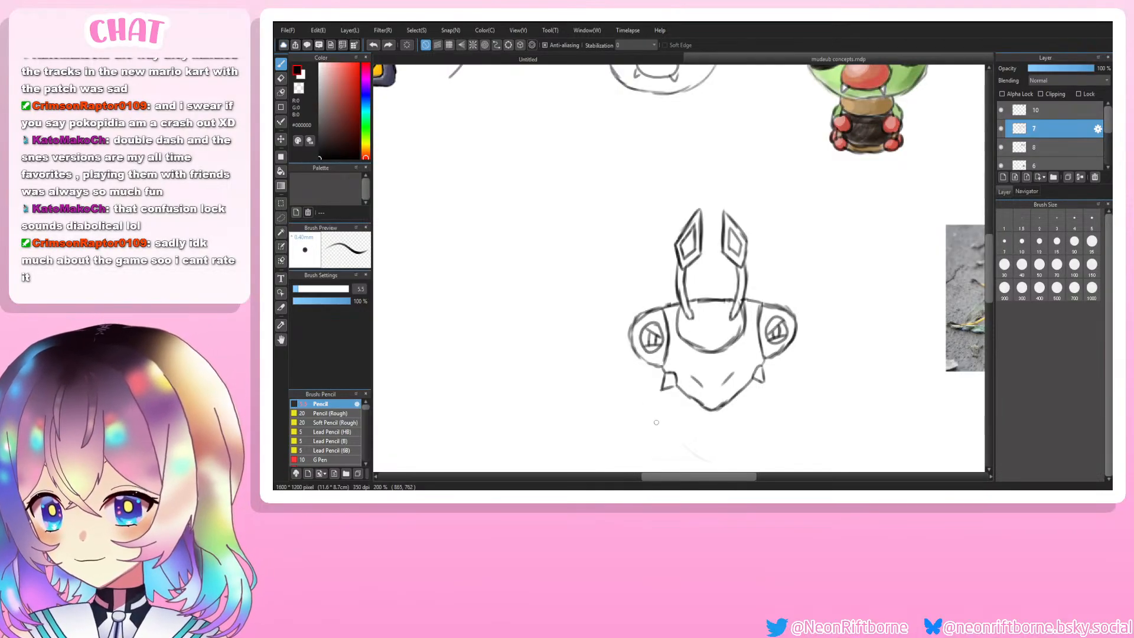
{"action": "left_click_drag", "start_coordinate": [680, 476], "coordinate": [682, 459]}
{"action": "scroll", "coordinate": [742, 310], "scroll_direction": "down", "scroll_amount": 4}
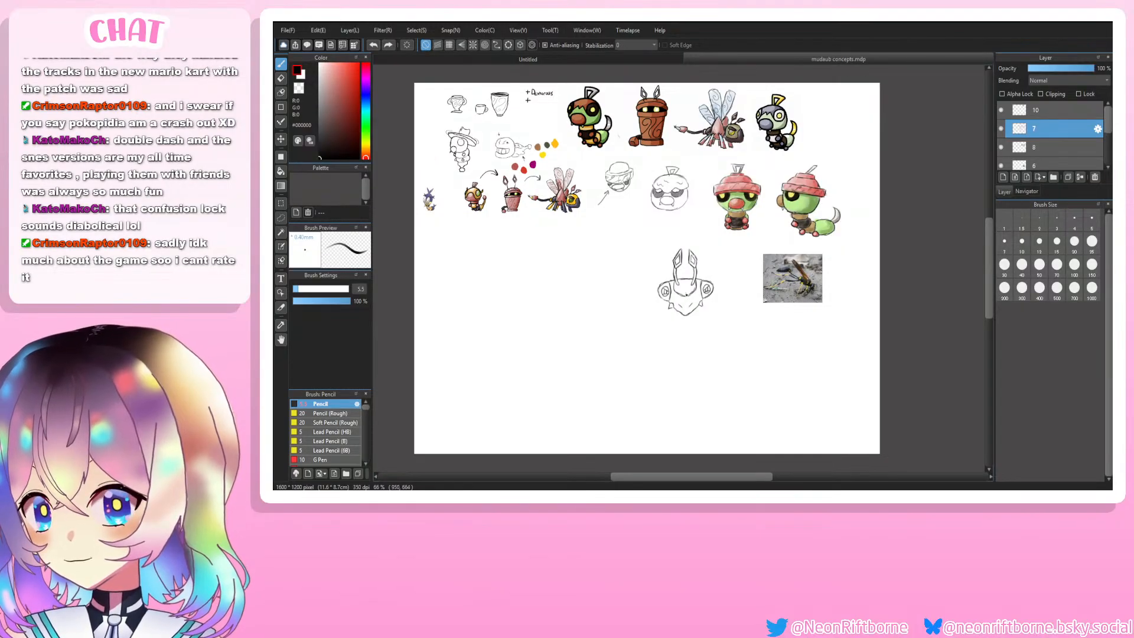
Step: Try to sketch a tall pointed outline beside the left antenna, sloping outward and down past the left eye
{"action": "scroll", "coordinate": [653, 298], "scroll_direction": "up", "scroll_amount": 3}
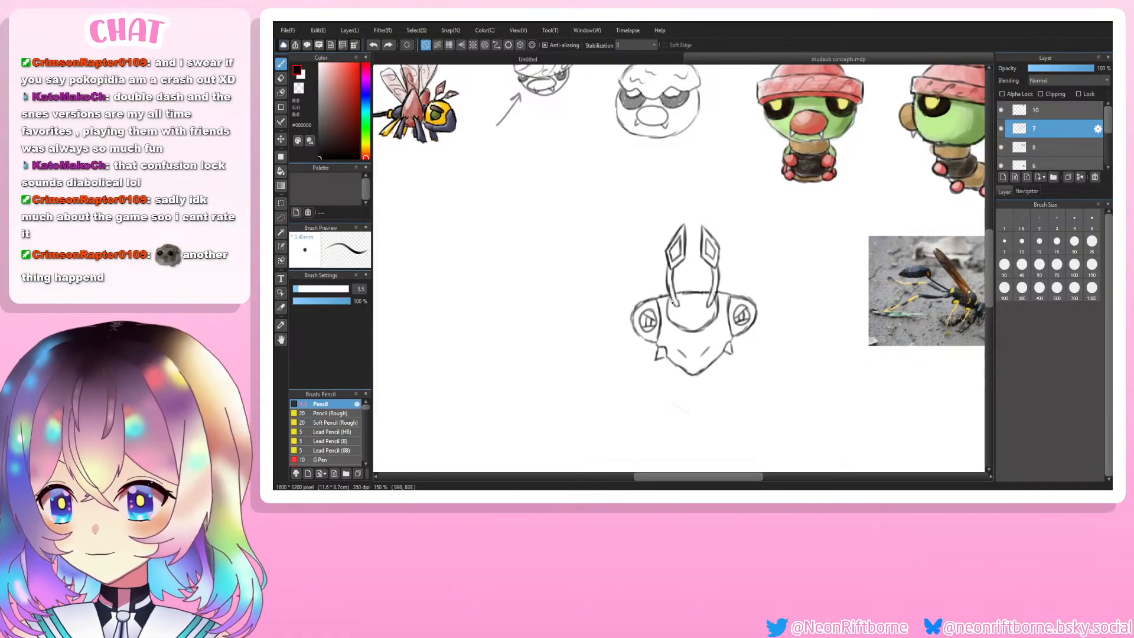
{"action": "left_click_drag", "start_coordinate": [660, 296], "coordinate": [663, 240]}
{"action": "key", "text": "ctrl+z"}
{"action": "key", "text": "ctrl+z"}
{"action": "key", "text": "ctrl+z"}
{"action": "key", "text": "ctrl+z"}
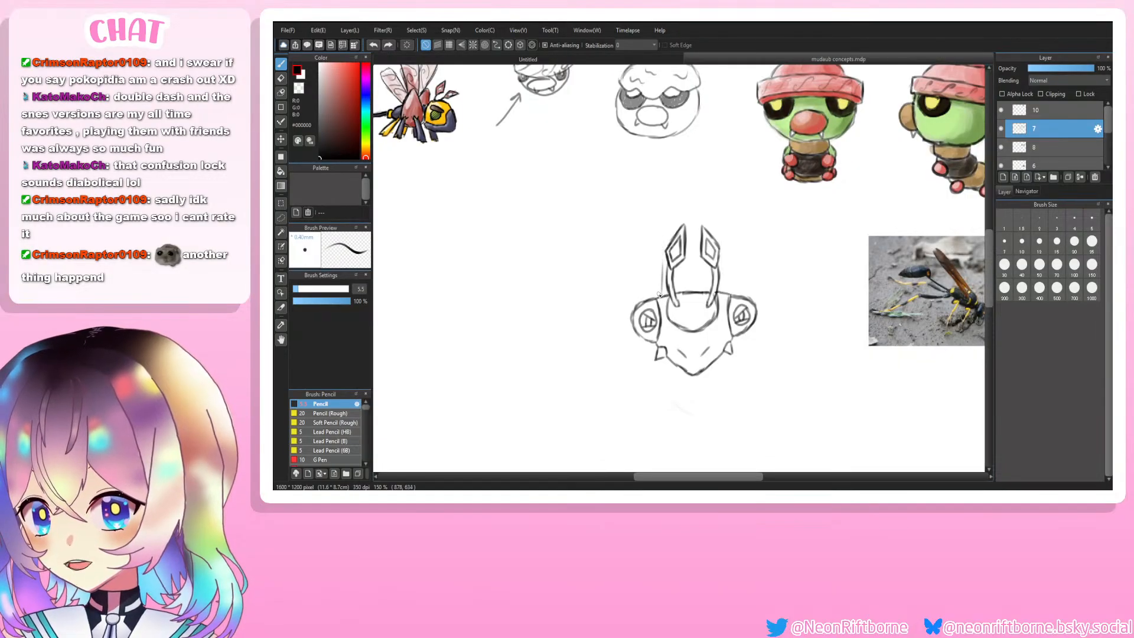
{"action": "left_click_drag", "start_coordinate": [661, 296], "coordinate": [666, 248]}
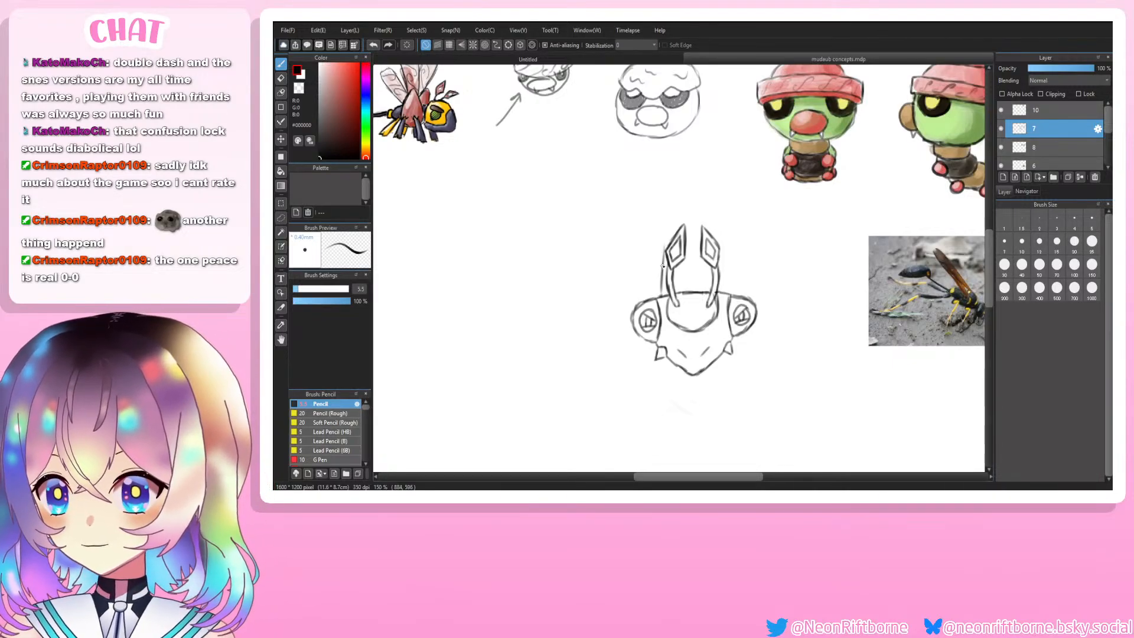
{"action": "left_click_drag", "start_coordinate": [664, 245], "coordinate": [663, 225]}
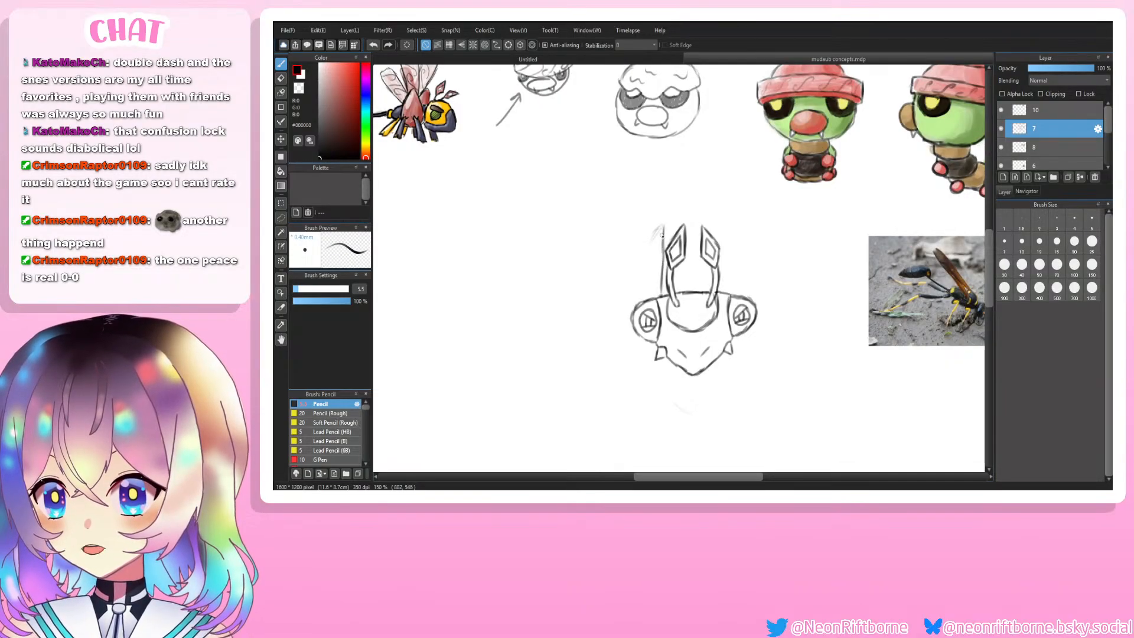
{"action": "mouse_move", "coordinate": [636, 264]}
{"action": "left_mouse_down"}
{"action": "mouse_move", "coordinate": [648, 245]}
{"action": "mouse_move", "coordinate": [612, 314]}
{"action": "left_mouse_up"}
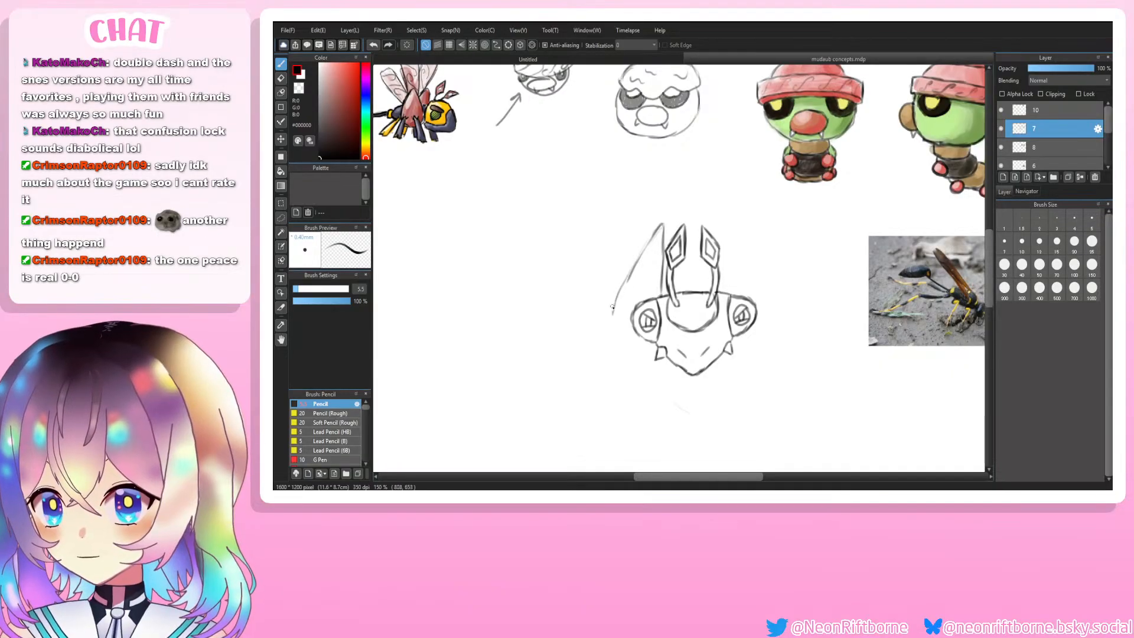
{"action": "key", "text": "ctrl+z"}
{"action": "key", "text": "ctrl+z"}
{"action": "key", "text": "ctrl+z"}
{"action": "key", "text": "ctrl+z"}
{"action": "key", "text": "ctrl+z"}
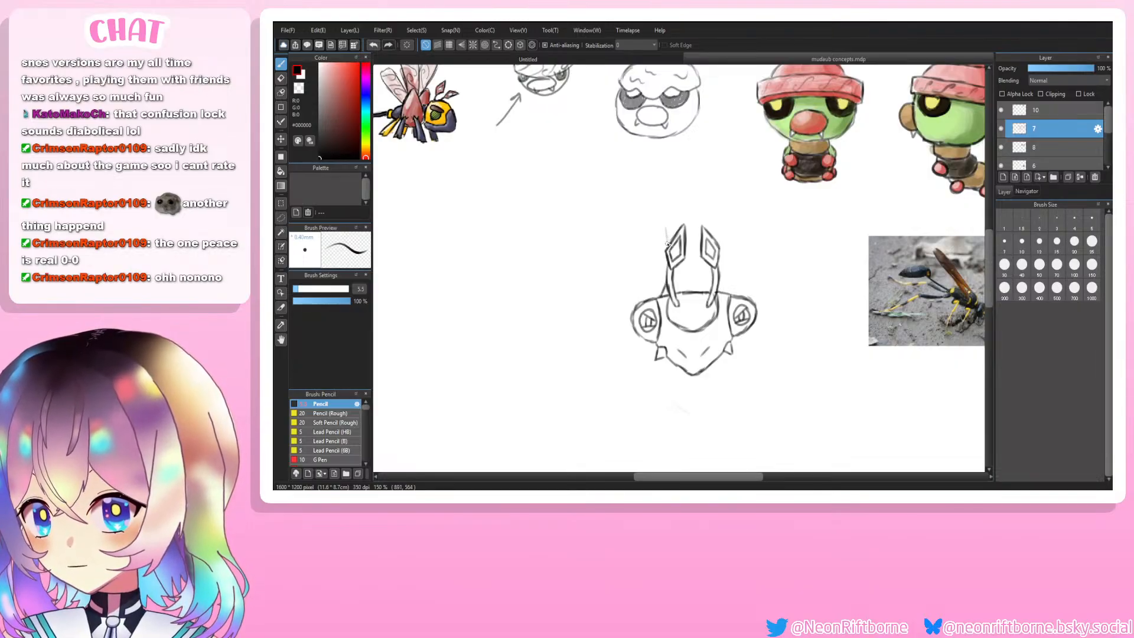
{"action": "key", "text": "ctrl+z"}
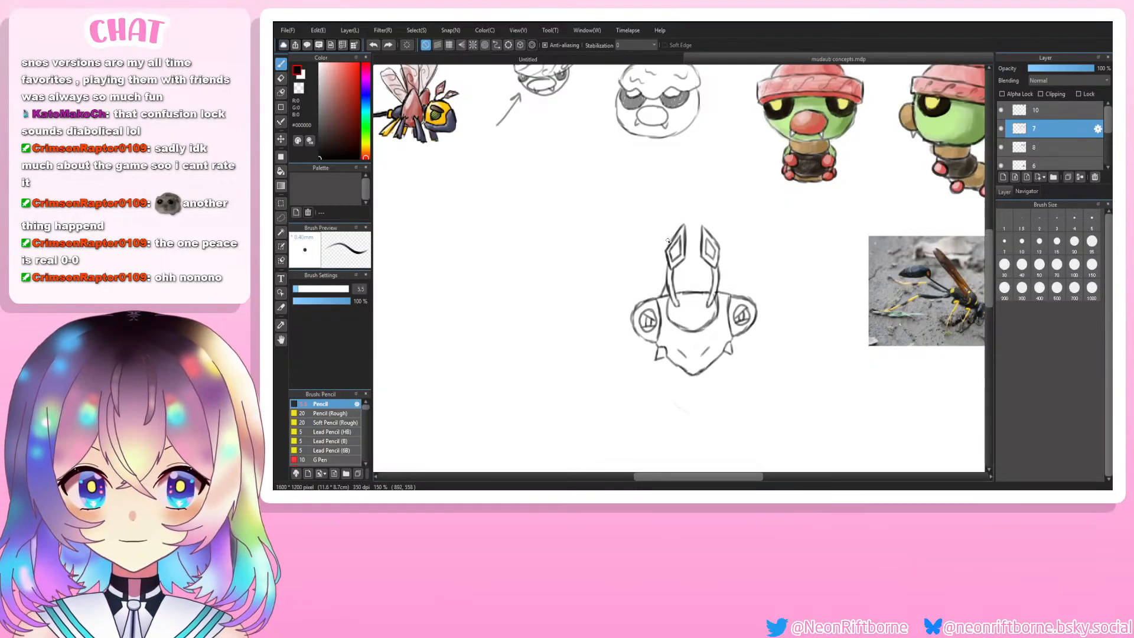
{"action": "key", "text": "ctrl+y"}
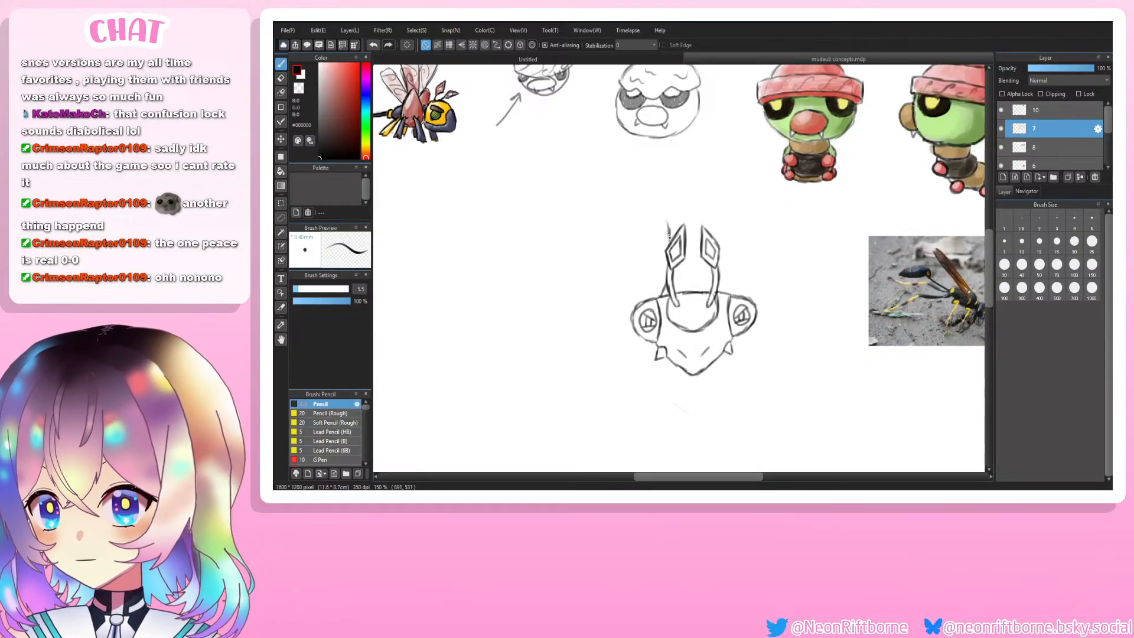
{"action": "key", "text": "ctrl+z"}
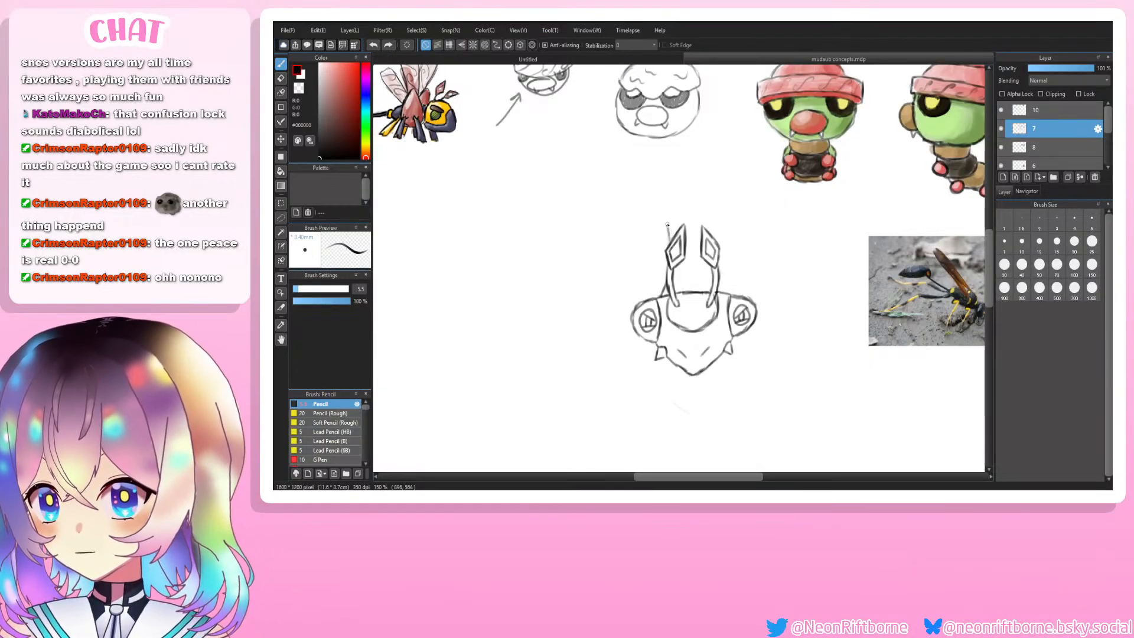
{"action": "key", "text": "ctrl+y"}
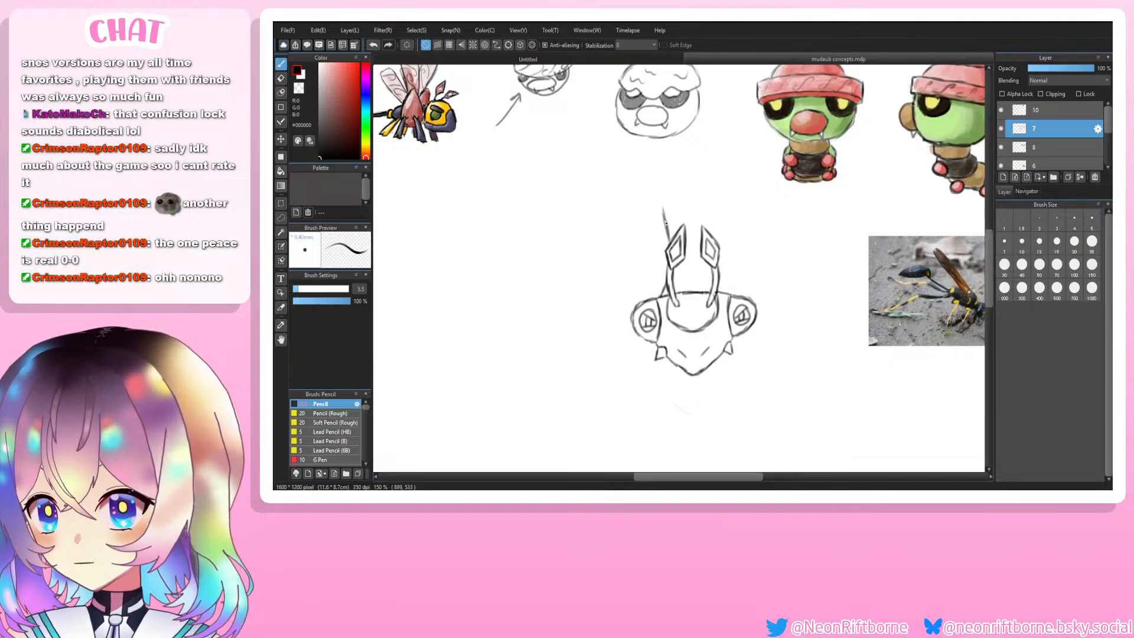
{"action": "key", "text": "ctrl+z"}
{"action": "key", "text": "ctrl+y"}
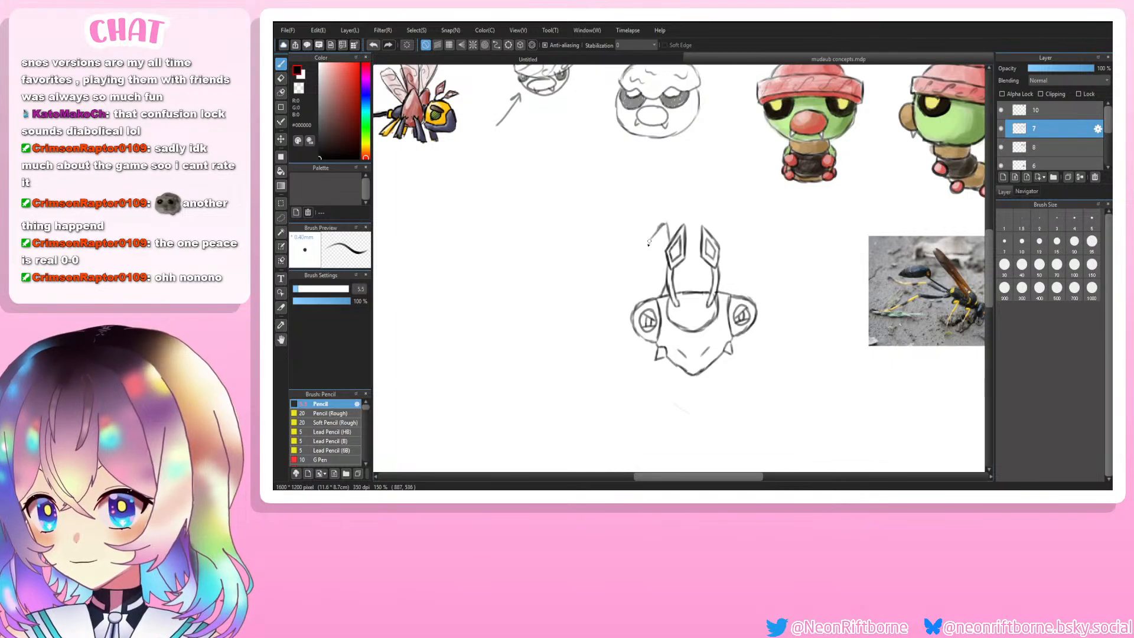
{"action": "left_click_drag", "start_coordinate": [666, 224], "coordinate": [622, 277]}
{"action": "key", "text": "ctrl+z"}
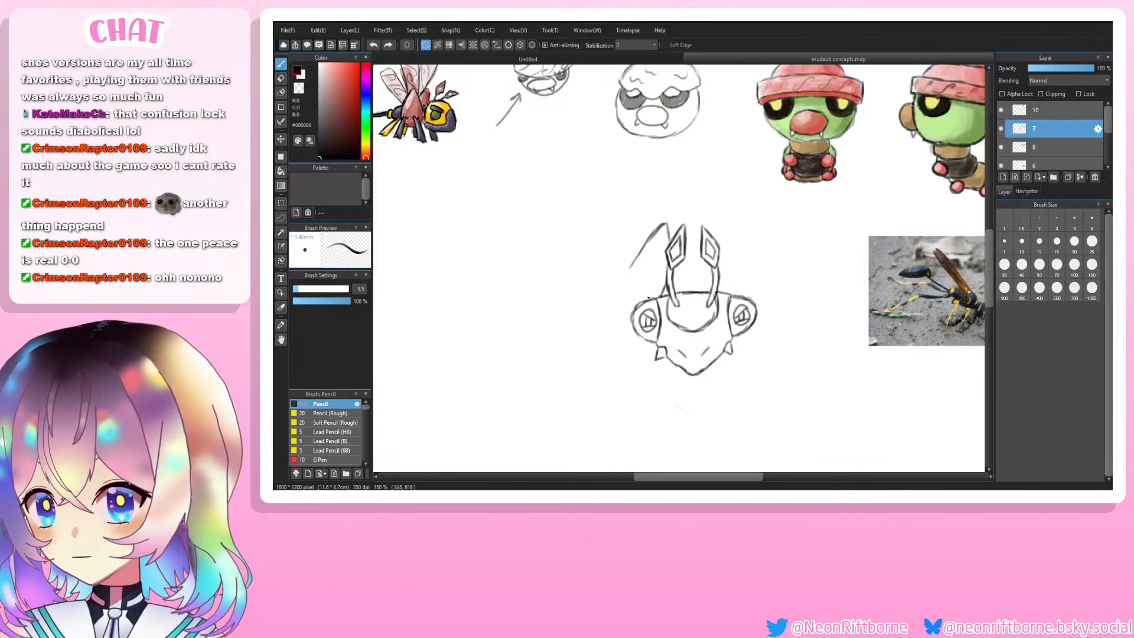
{"action": "key", "text": "ctrl+z"}
{"action": "key", "text": "ctrl+z"}
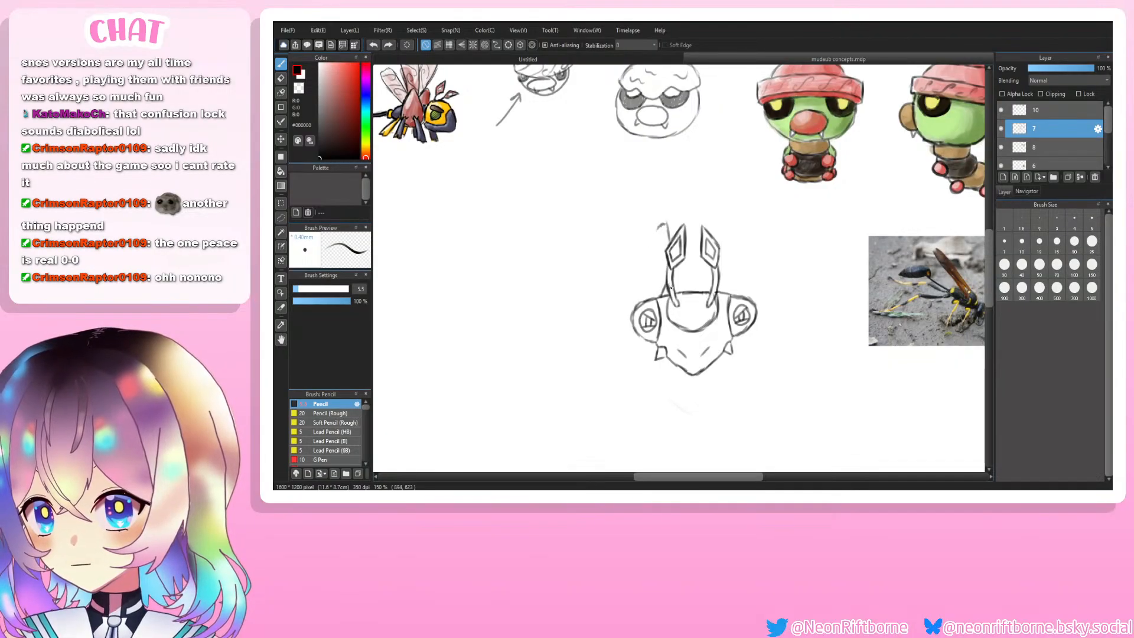
{"action": "key", "text": "ctrl+z"}
{"action": "key", "text": "ctrl+z"}
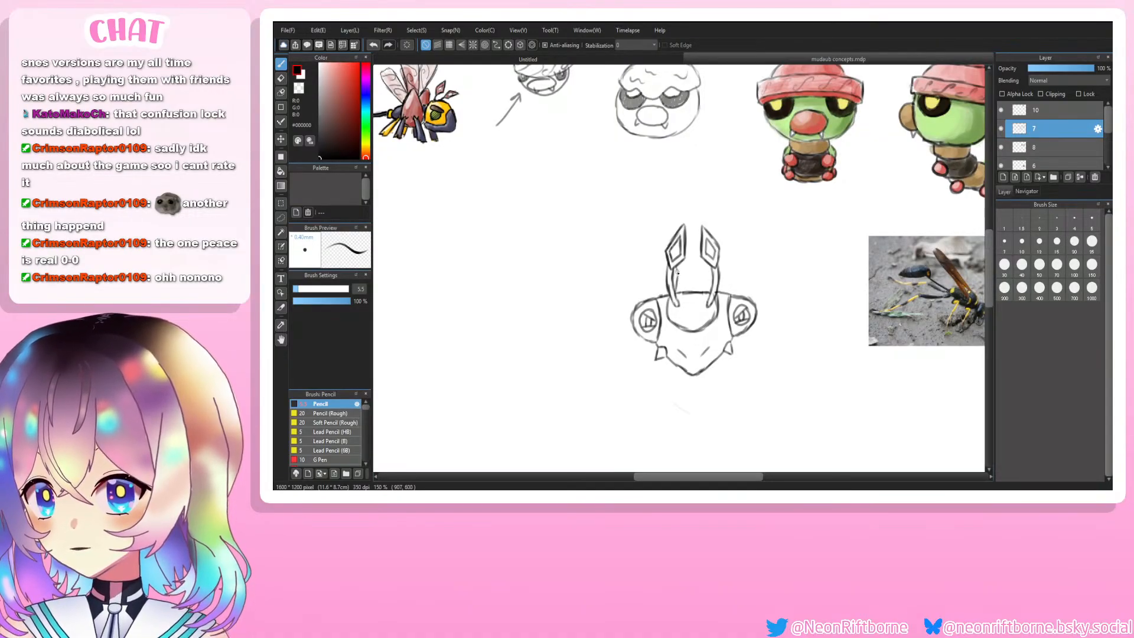
Step: Draw a pointed tip just outside the left antenna, with a straight edge slanting outward from it
{"action": "left_click_drag", "start_coordinate": [664, 215], "coordinate": [670, 235]}
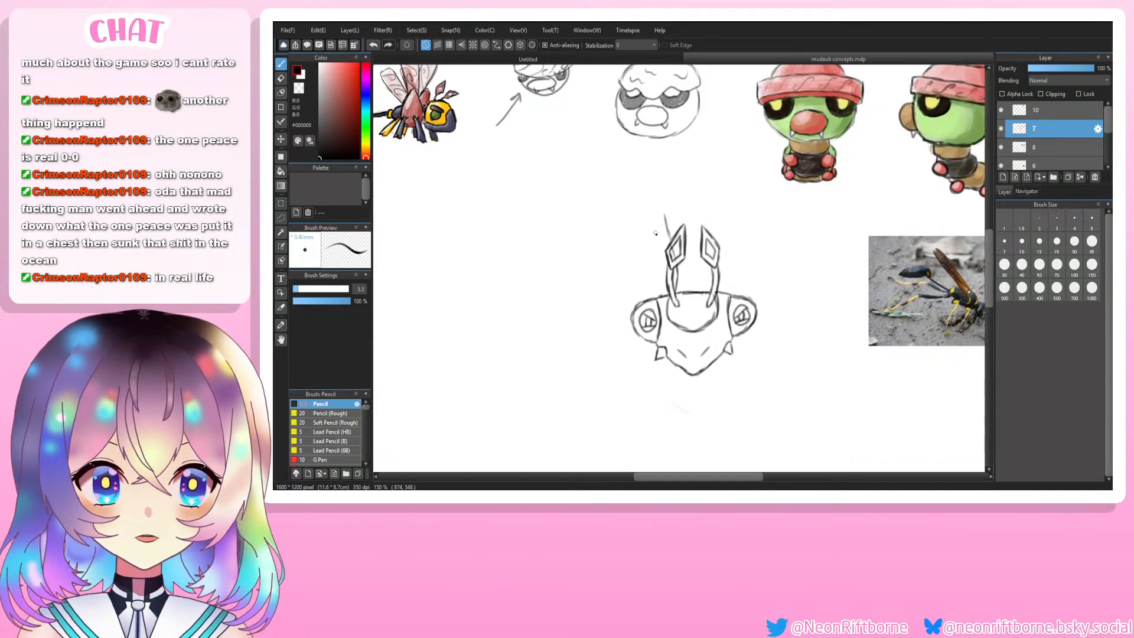
{"action": "key", "text": "ctrl+z"}
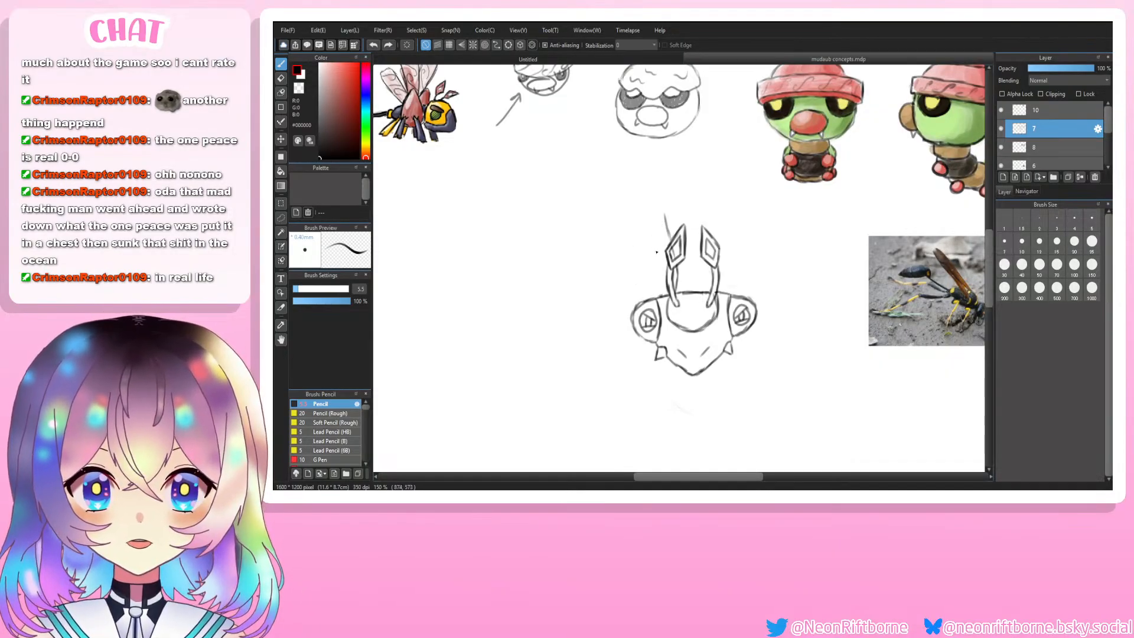
{"action": "left_click_drag", "start_coordinate": [676, 260], "coordinate": [674, 251]}
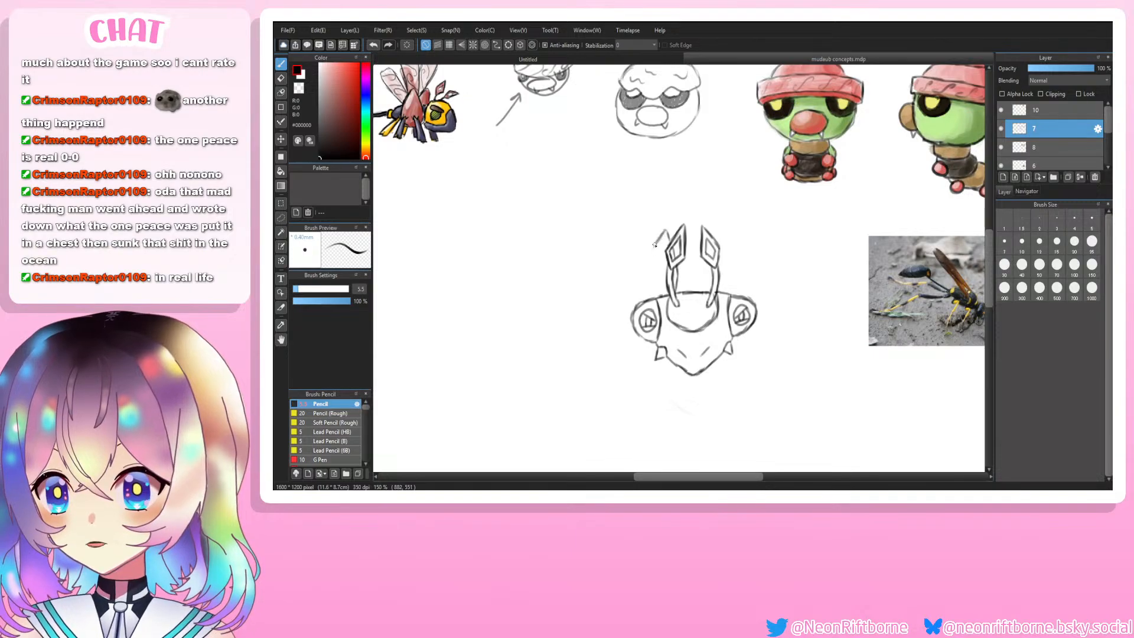
{"action": "left_click_drag", "start_coordinate": [661, 239], "coordinate": [638, 273]}
{"action": "key", "text": "ctrl+z"}
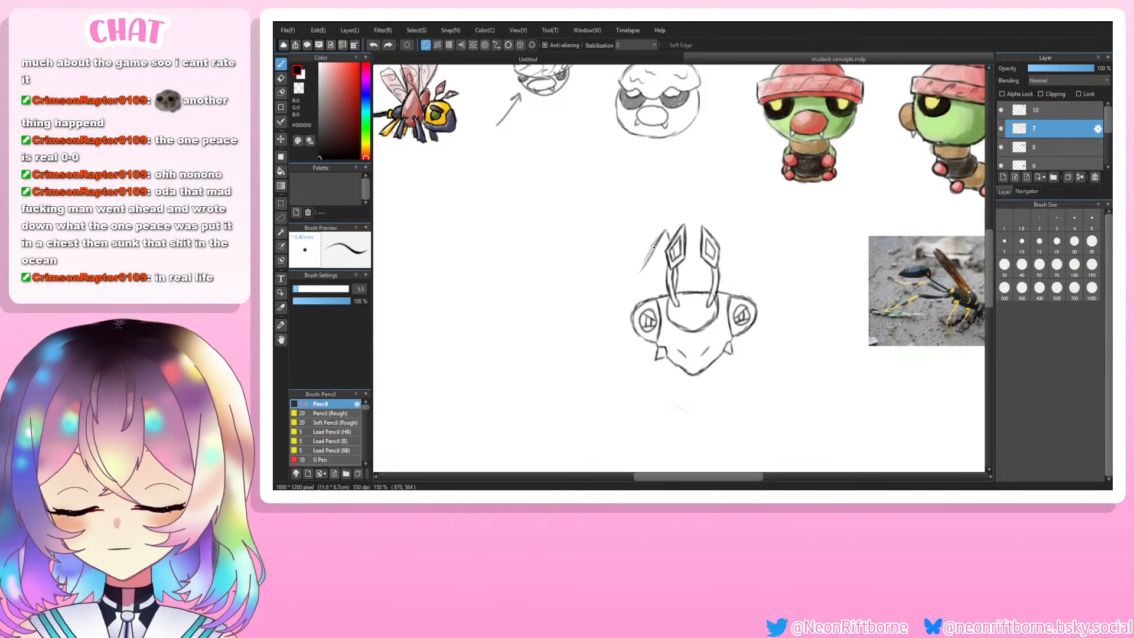
{"action": "key", "text": "ctrl+z"}
{"action": "key", "text": "ctrl+z"}
{"action": "left_click_drag", "start_coordinate": [664, 233], "coordinate": [635, 277]}
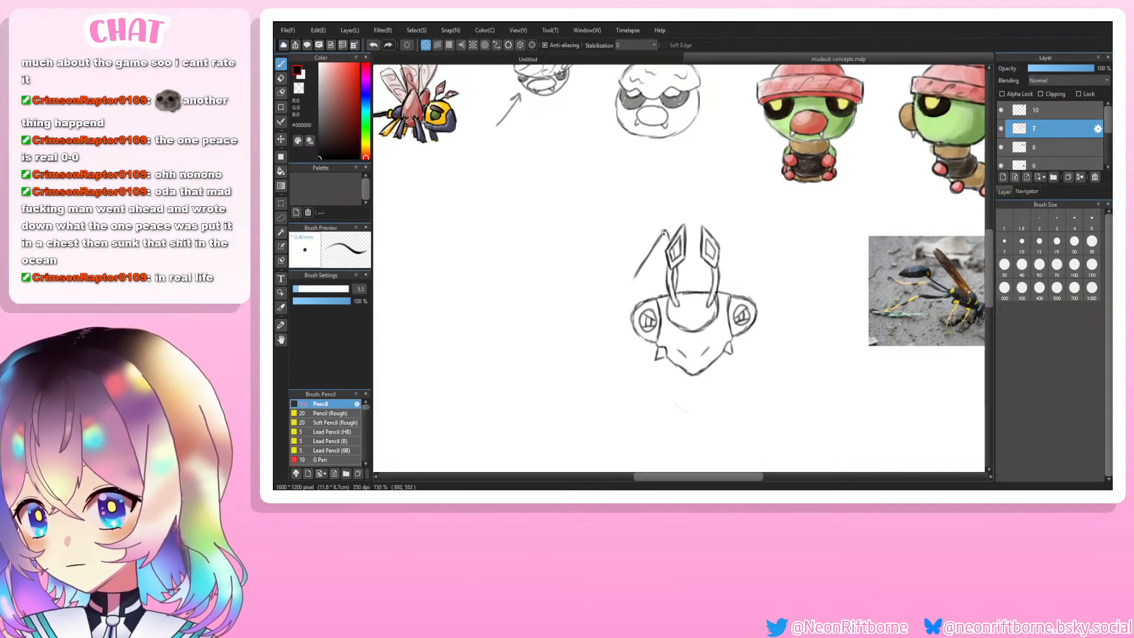
Step: Extend the left outer outline down around the left eye and curve it in to the small spike at the jaw
{"action": "mouse_move", "coordinate": [663, 235]}
{"action": "left_mouse_down"}
{"action": "mouse_move", "coordinate": [626, 300]}
{"action": "mouse_move", "coordinate": [623, 335]}
{"action": "left_mouse_up"}
{"action": "left_click_drag", "start_coordinate": [622, 329], "coordinate": [647, 353]}
{"action": "key", "text": "ctrl+z"}
{"action": "key", "text": "ctrl+z"}
{"action": "key", "text": "ctrl+z"}
{"action": "key", "text": "ctrl+z"}
{"action": "key", "text": "ctrl+z"}
{"action": "mouse_move", "coordinate": [632, 348]}
{"action": "left_mouse_down"}
{"action": "mouse_move", "coordinate": [655, 348]}
{"action": "mouse_move", "coordinate": [619, 337]}
{"action": "mouse_move", "coordinate": [607, 297]}
{"action": "mouse_move", "coordinate": [623, 268]}
{"action": "mouse_move", "coordinate": [606, 232]}
{"action": "mouse_move", "coordinate": [617, 325]}
{"action": "mouse_move", "coordinate": [652, 356]}
{"action": "left_mouse_up"}
{"action": "key", "text": "ctrl+z"}
{"action": "key", "text": "ctrl+z"}
{"action": "key", "text": "ctrl+z"}
{"action": "key", "text": "ctrl+z"}
{"action": "key", "text": "ctrl+z"}
{"action": "key", "text": "ctrl+z"}
{"action": "key", "text": "ctrl+z"}
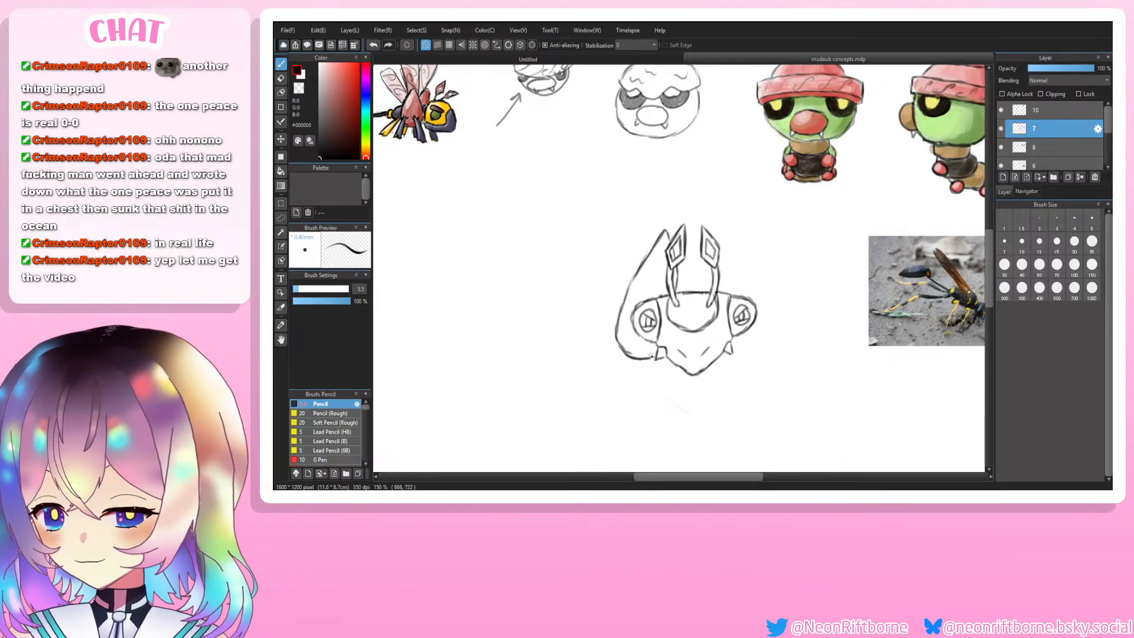
Step: Clean up the antenna stalks with the eraser and give both stalks a clear inner edge
{"action": "key", "text": "e"}
{"action": "scroll", "coordinate": [673, 284], "scroll_direction": "up", "scroll_amount": 2}
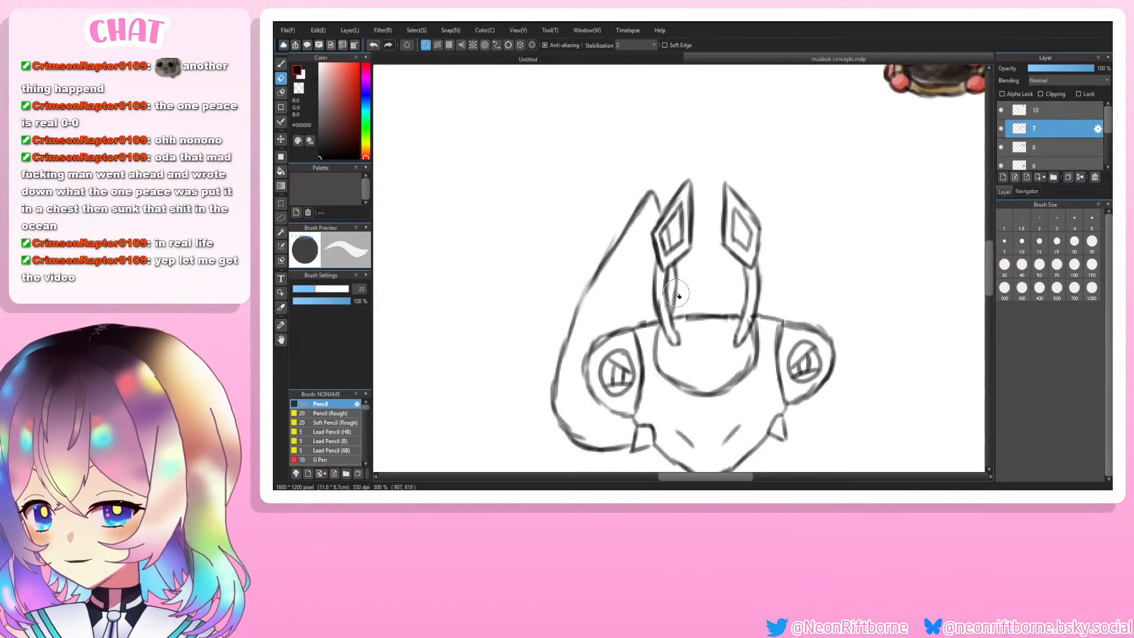
{"action": "mouse_move", "coordinate": [678, 297]}
{"action": "left_mouse_down"}
{"action": "mouse_move", "coordinate": [667, 277]}
{"action": "mouse_move", "coordinate": [677, 314]}
{"action": "mouse_move", "coordinate": [731, 315]}
{"action": "mouse_move", "coordinate": [737, 256]}
{"action": "left_mouse_up"}
{"action": "key", "text": "b"}
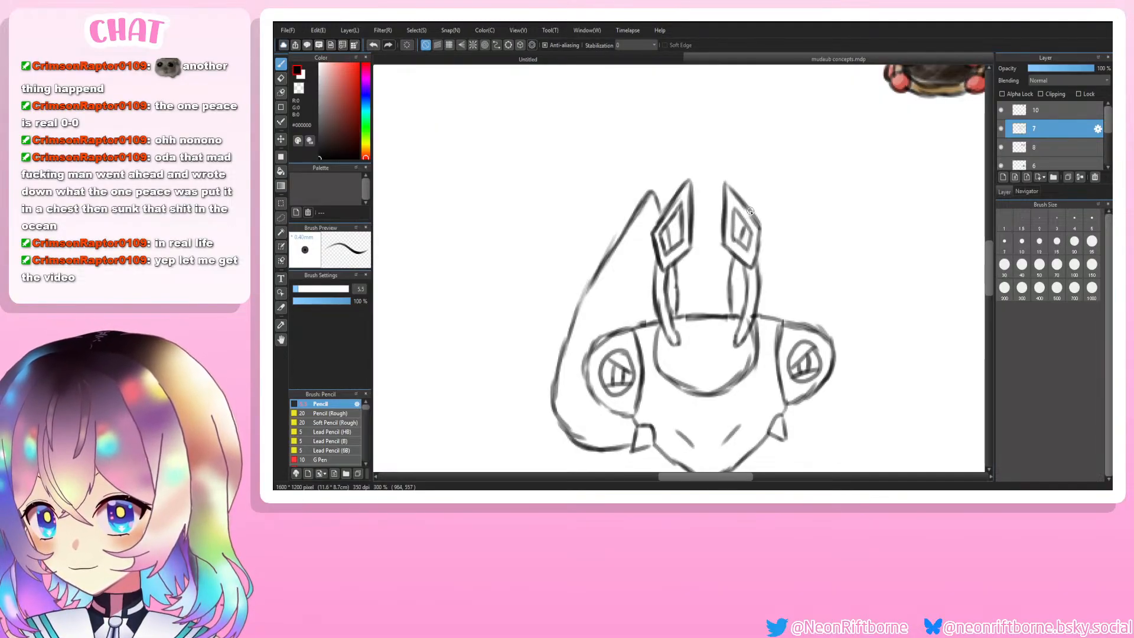
Step: Draw a matching pointed tip beside the right antenna, with its edge sloping outward toward the right eye
{"action": "mouse_move", "coordinate": [751, 205]}
{"action": "left_mouse_down"}
{"action": "mouse_move", "coordinate": [763, 191]}
{"action": "mouse_move", "coordinate": [798, 252]}
{"action": "left_mouse_up"}
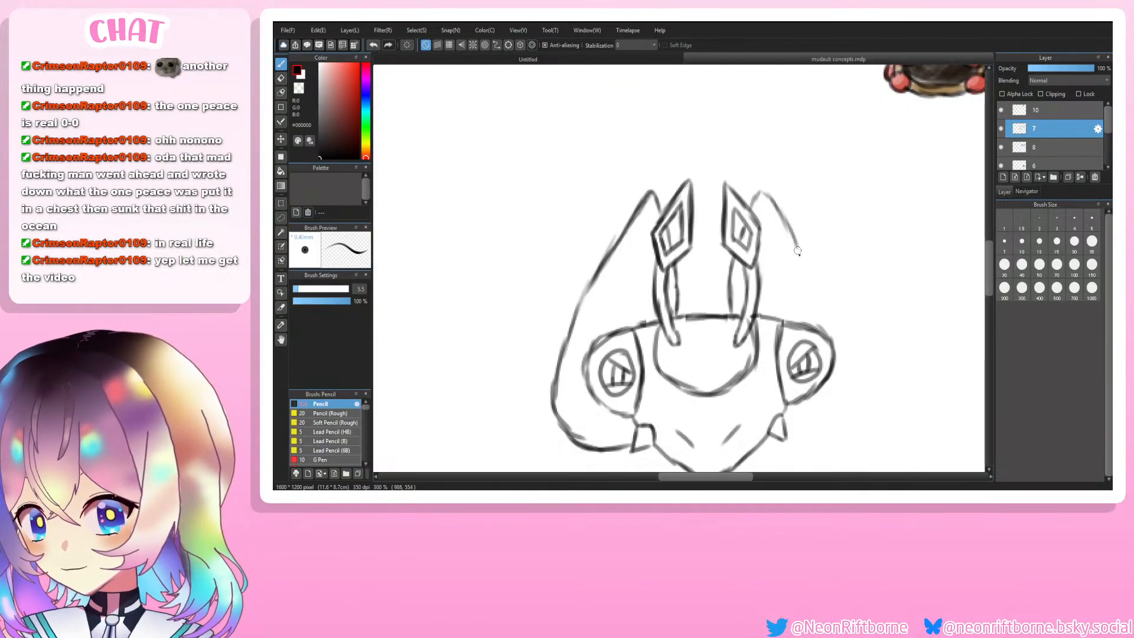
{"action": "left_click_drag", "start_coordinate": [761, 190], "coordinate": [802, 274]}
{"action": "key", "text": "ctrl+z"}
{"action": "key", "text": "ctrl+z"}
{"action": "left_click_drag", "start_coordinate": [782, 222], "coordinate": [800, 259]}
{"action": "mouse_move", "coordinate": [785, 229]}
{"action": "left_mouse_down"}
{"action": "mouse_move", "coordinate": [810, 287]}
{"action": "mouse_move", "coordinate": [805, 275]}
{"action": "left_mouse_up"}
{"action": "key", "text": "ctrl+z"}
{"action": "key", "text": "ctrl+z"}
{"action": "key", "text": "ctrl+z"}
{"action": "key", "text": "ctrl+z"}
{"action": "key", "text": "ctrl+z"}
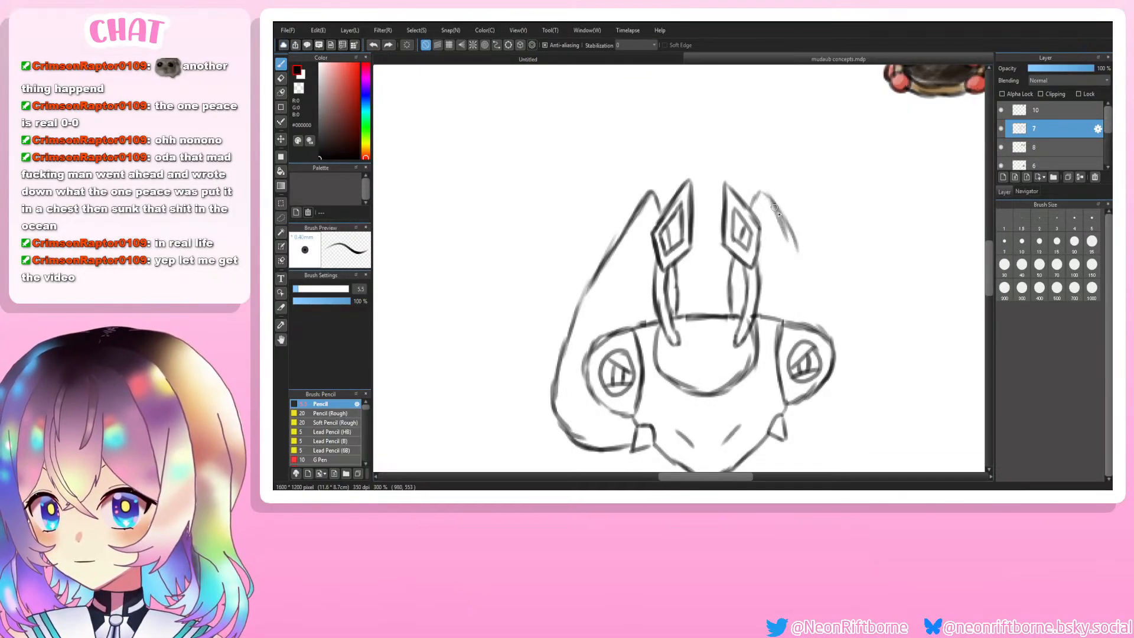
{"action": "left_click_drag", "start_coordinate": [783, 227], "coordinate": [821, 291]}
{"action": "left_click_drag", "start_coordinate": [800, 251], "coordinate": [842, 347]}
Step: Refine the right outer edge and extend it as a smooth curve down past the right eye
{"action": "key", "text": "e"}
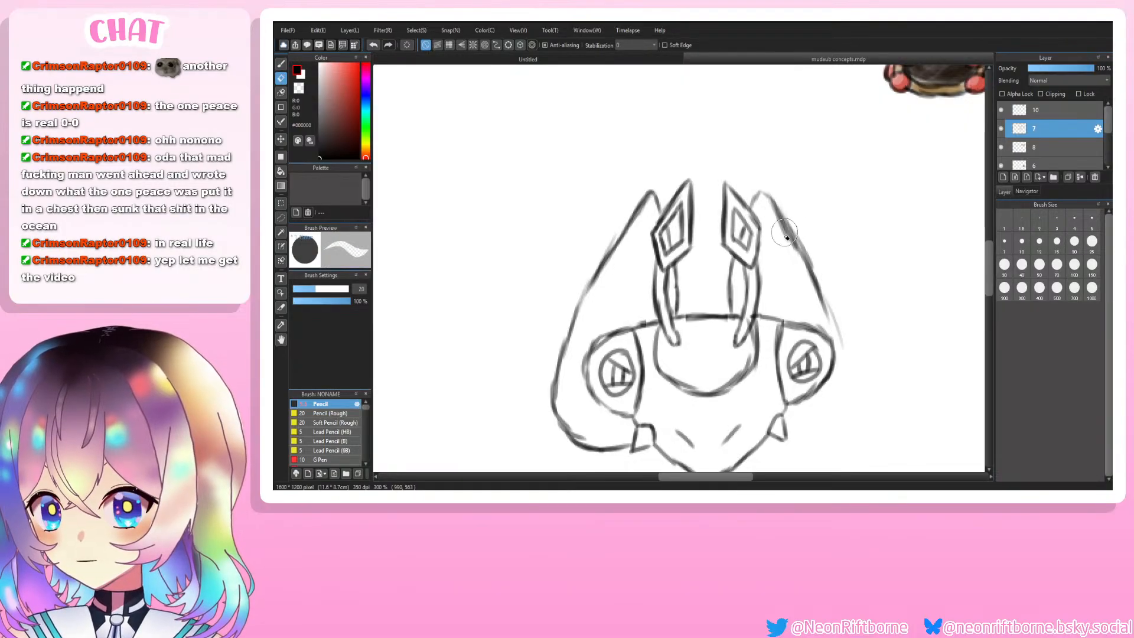
{"action": "left_click_drag", "start_coordinate": [787, 228], "coordinate": [843, 334]}
{"action": "key", "text": "b"}
{"action": "mouse_move", "coordinate": [761, 193]}
{"action": "left_mouse_down"}
{"action": "mouse_move", "coordinate": [792, 219]}
{"action": "mouse_move", "coordinate": [846, 339]}
{"action": "left_mouse_up"}
{"action": "key", "text": "e"}
{"action": "key", "text": "ctrl+z"}
{"action": "key", "text": "b"}
{"action": "key", "text": "ctrl+z"}
{"action": "mouse_move", "coordinate": [829, 294]}
{"action": "left_mouse_down"}
{"action": "mouse_move", "coordinate": [847, 382]}
{"action": "mouse_move", "coordinate": [843, 355]}
{"action": "mouse_move", "coordinate": [829, 421]}
{"action": "left_mouse_up"}
Step: Erase and redraw the inner edge of the right antenna stalk
{"action": "key", "text": "e"}
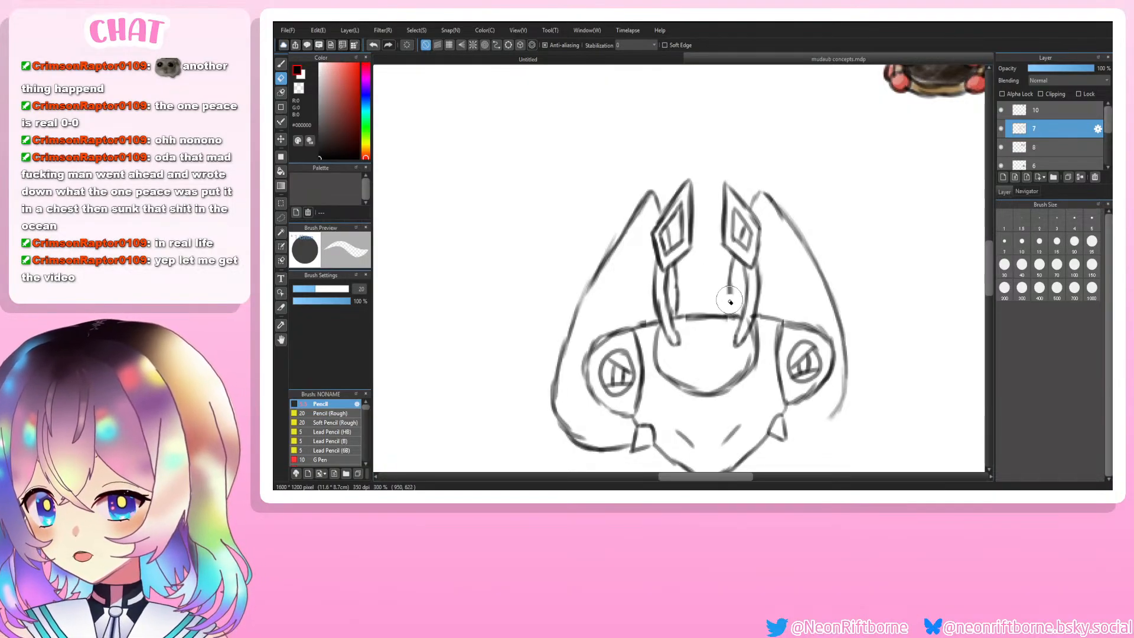
{"action": "key", "text": "b"}
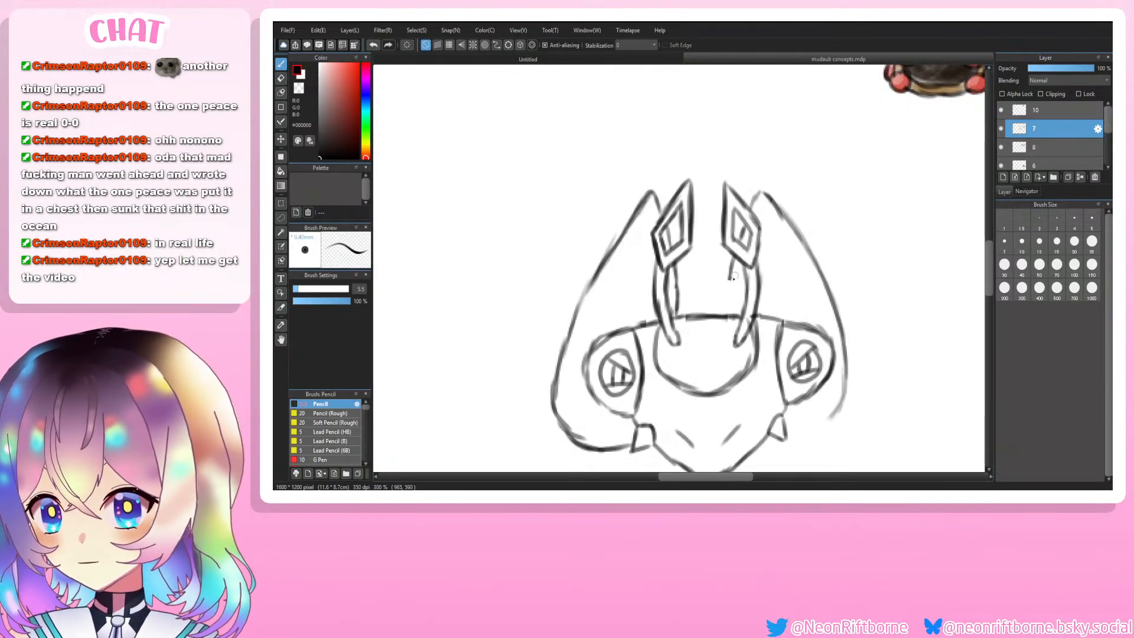
{"action": "left_click_drag", "start_coordinate": [730, 278], "coordinate": [731, 319]}
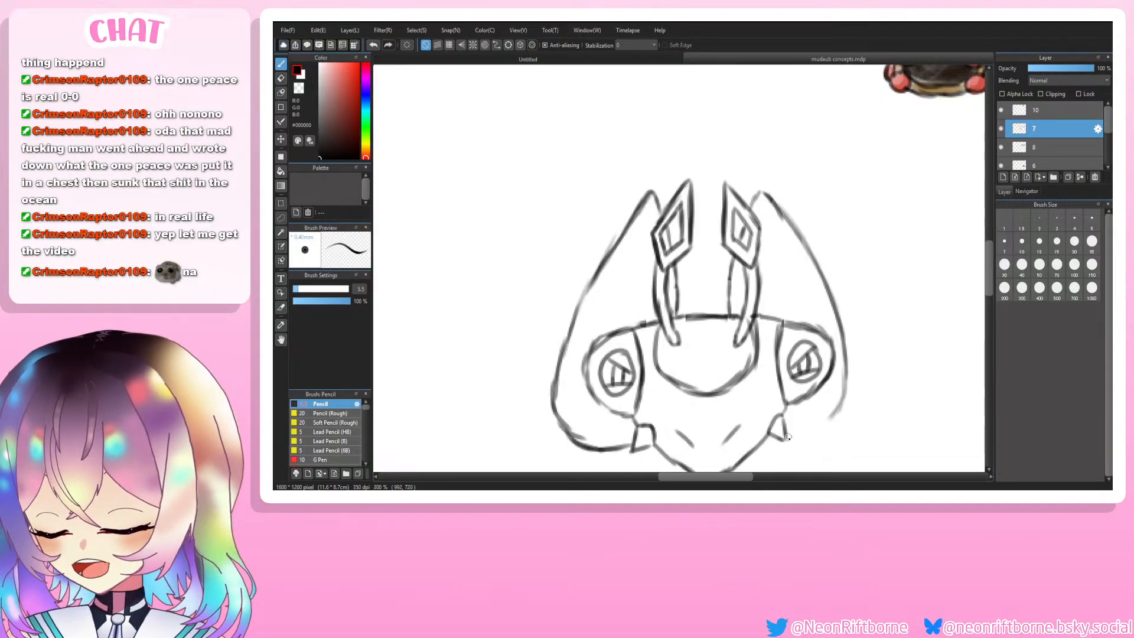
Step: Close the right outer outline with a rounded lower curve from the jaw spike, erasing and redrawing the rough part beside the eye
{"action": "left_click_drag", "start_coordinate": [787, 437], "coordinate": [829, 430]}
{"action": "key", "text": "e"}
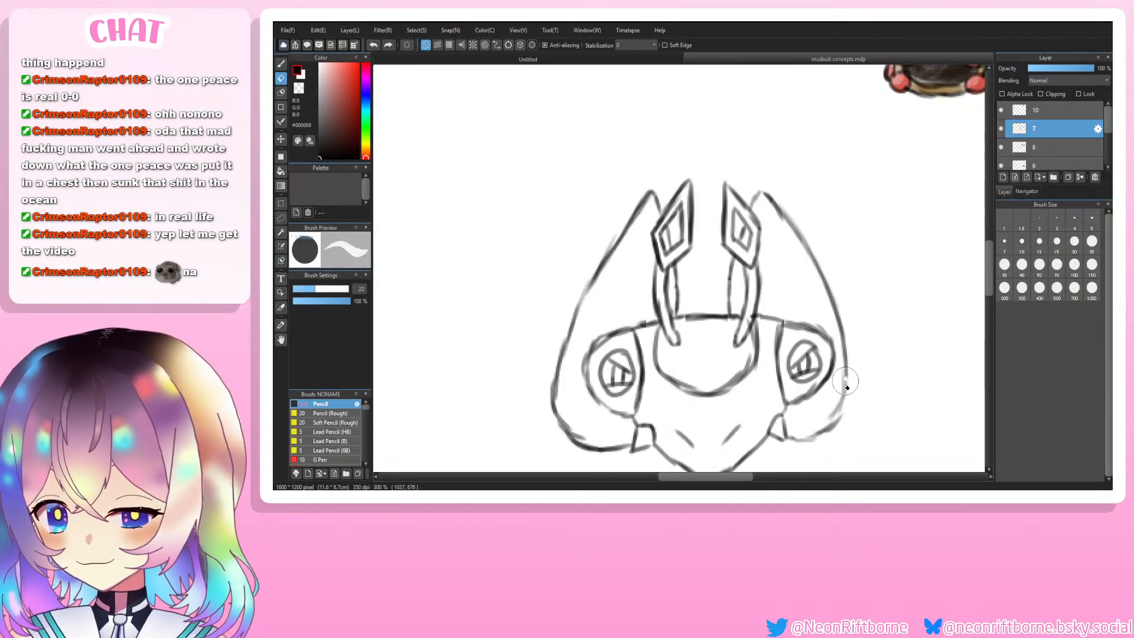
{"action": "left_click_drag", "start_coordinate": [843, 384], "coordinate": [833, 410]}
{"action": "key", "text": "b"}
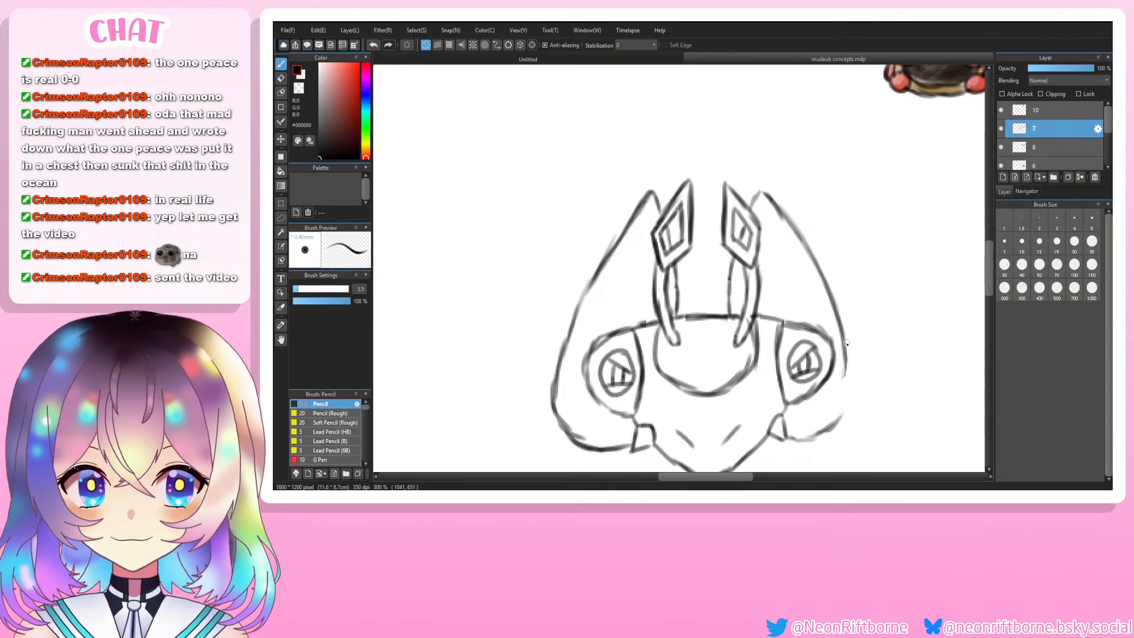
{"action": "key", "text": "e"}
{"action": "mouse_move", "coordinate": [846, 380]}
{"action": "left_mouse_down"}
{"action": "mouse_move", "coordinate": [853, 347]}
{"action": "mouse_move", "coordinate": [849, 358]}
{"action": "left_mouse_up"}
{"action": "key", "text": "b"}
{"action": "mouse_move", "coordinate": [842, 329]}
{"action": "left_mouse_down"}
{"action": "mouse_move", "coordinate": [853, 383]}
{"action": "mouse_move", "coordinate": [833, 423]}
{"action": "left_mouse_up"}
{"action": "key", "text": "ctrl+minus"}
{"action": "key", "text": "ctrl+minus"}
{"action": "key", "text": "ctrl+minus"}
{"action": "key", "text": "ctrl+minus"}
{"action": "key", "text": "ctrl+minus"}
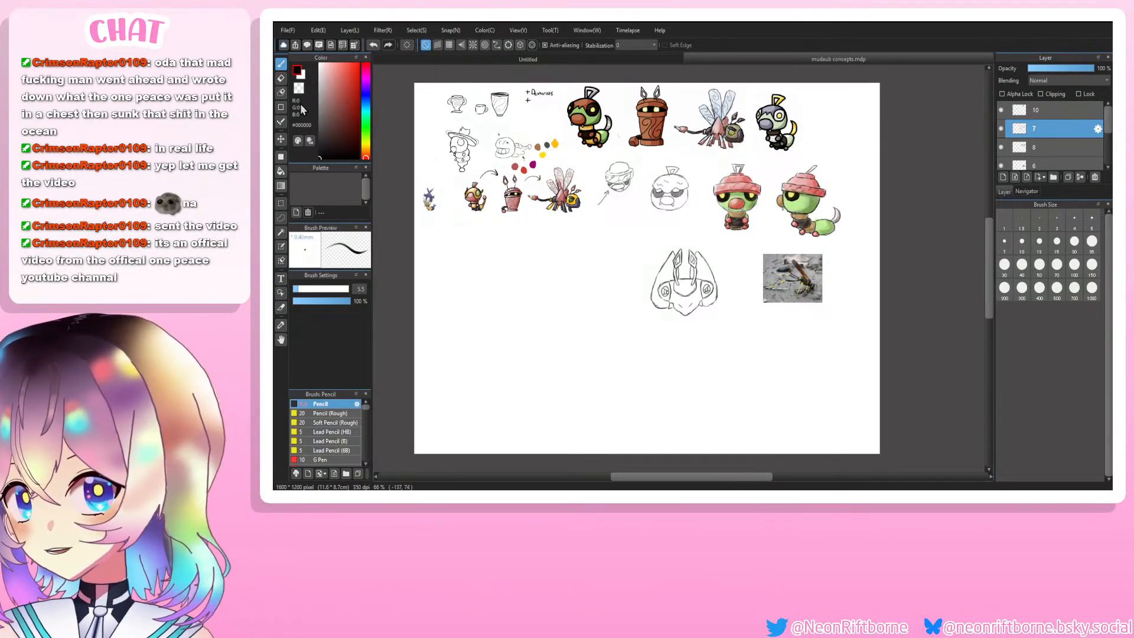
{"action": "left_click", "coordinate": [282, 107]}
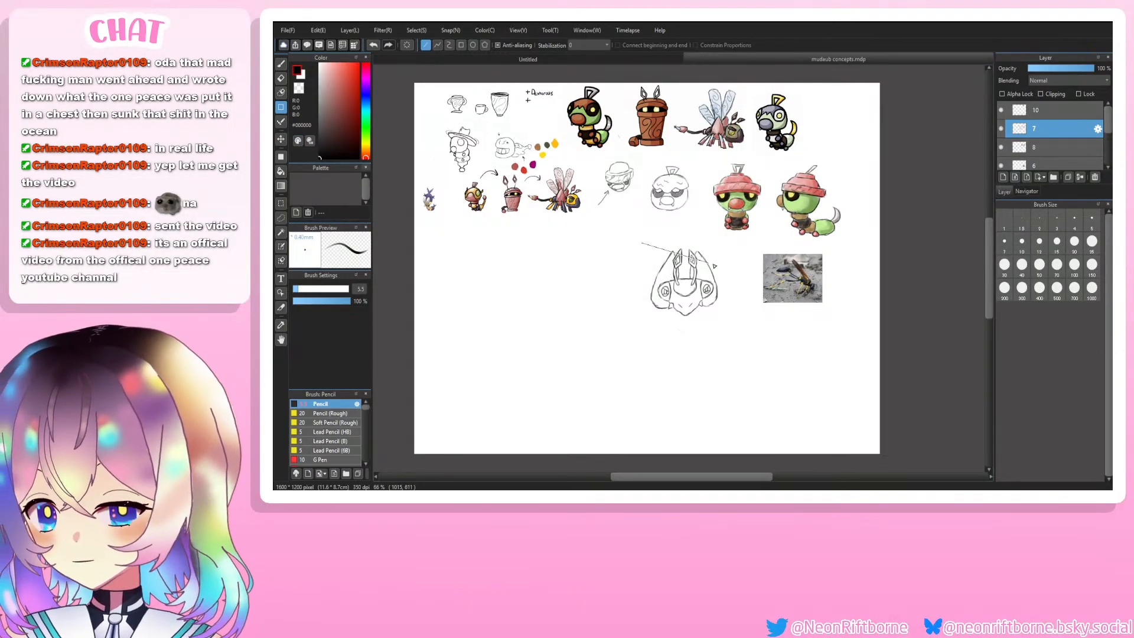
{"action": "left_click_drag", "start_coordinate": [642, 243], "coordinate": [720, 250]}
{"action": "key", "text": "ctrl+z"}
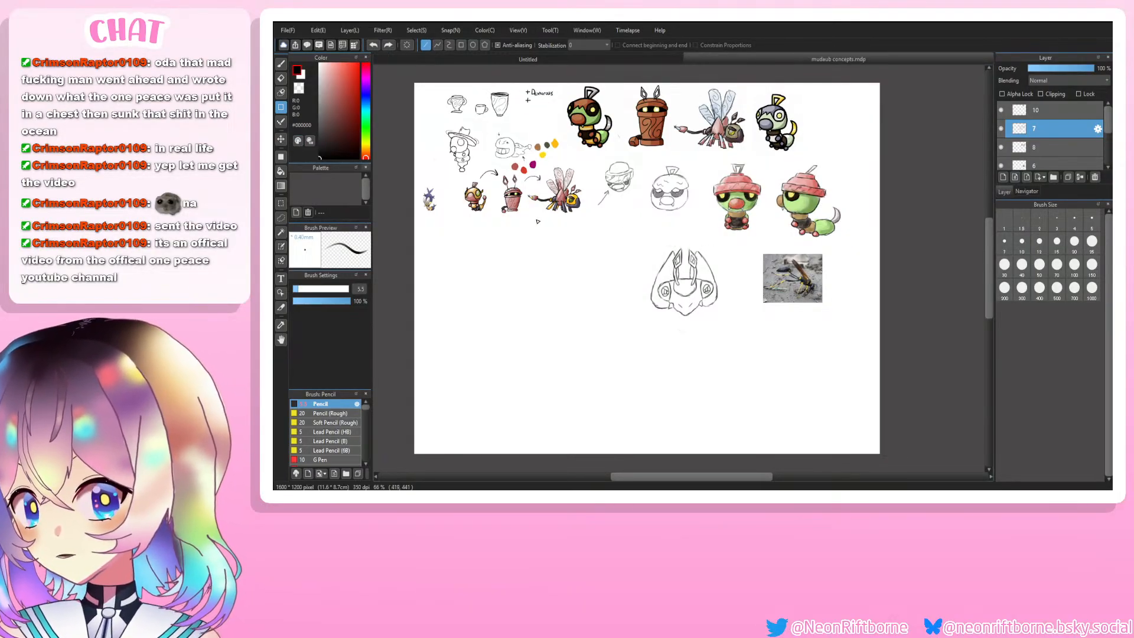
Step: Make a rectangular selection around the whole insect head sketch, and return to the brush tool
{"action": "left_click", "coordinate": [281, 203]}
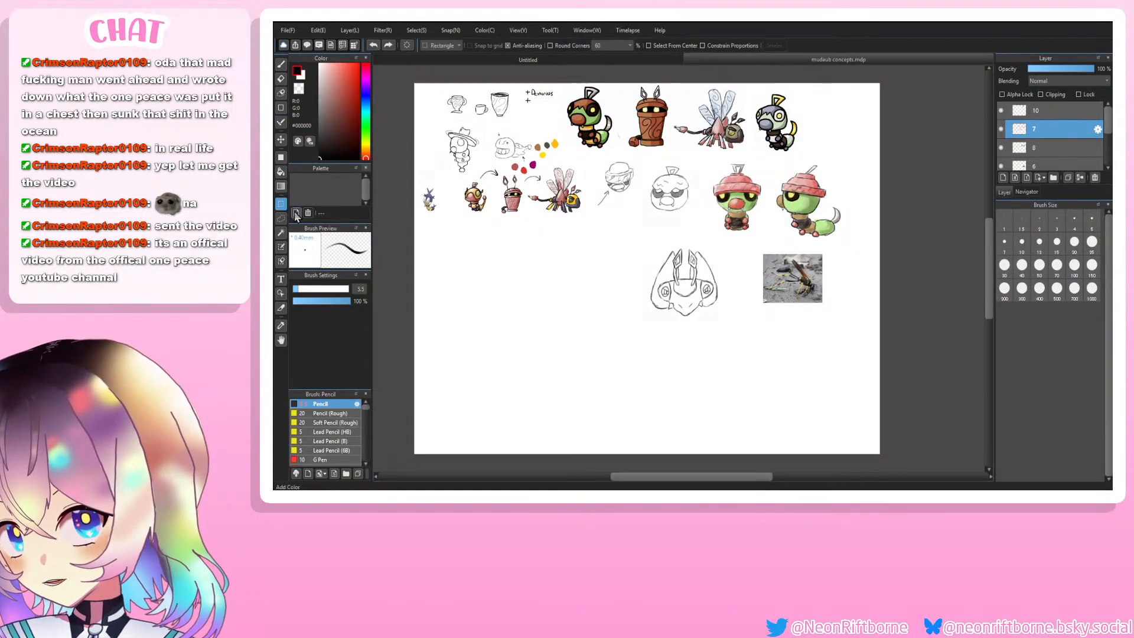
{"action": "mouse_move", "coordinate": [641, 244]}
{"action": "left_mouse_down"}
{"action": "mouse_move", "coordinate": [715, 317]}
{"action": "mouse_move", "coordinate": [730, 318]}
{"action": "left_mouse_up"}
{"action": "left_click", "coordinate": [282, 63]}
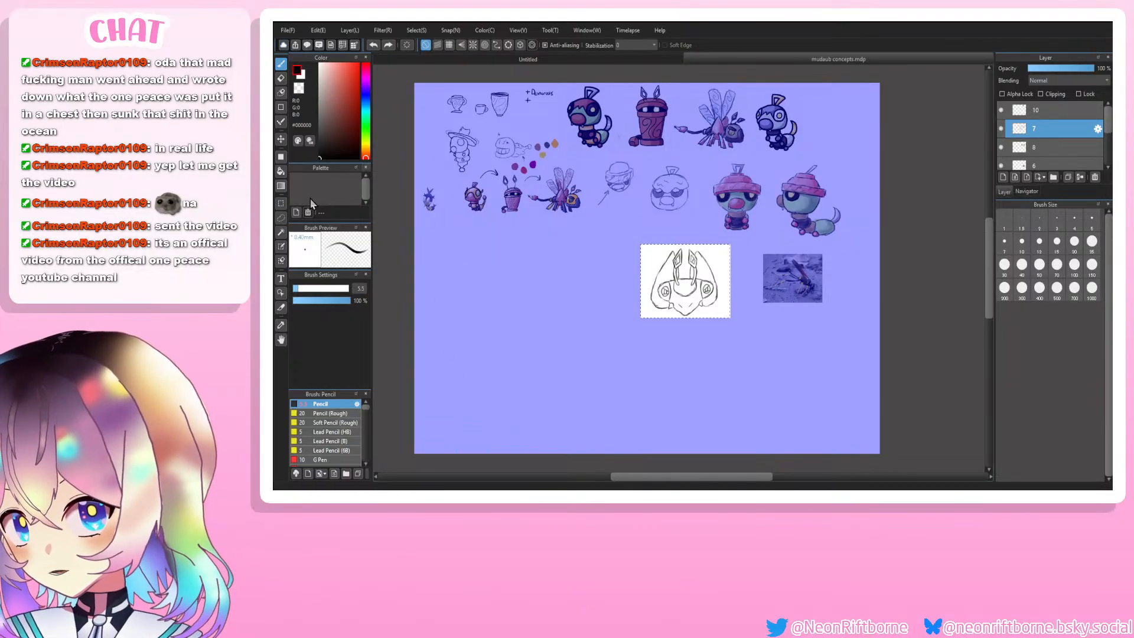
Step: Move the selected insect head sketch down and to the left on the sheet, clear the selection and return to the brush
{"action": "left_click", "coordinate": [281, 141]}
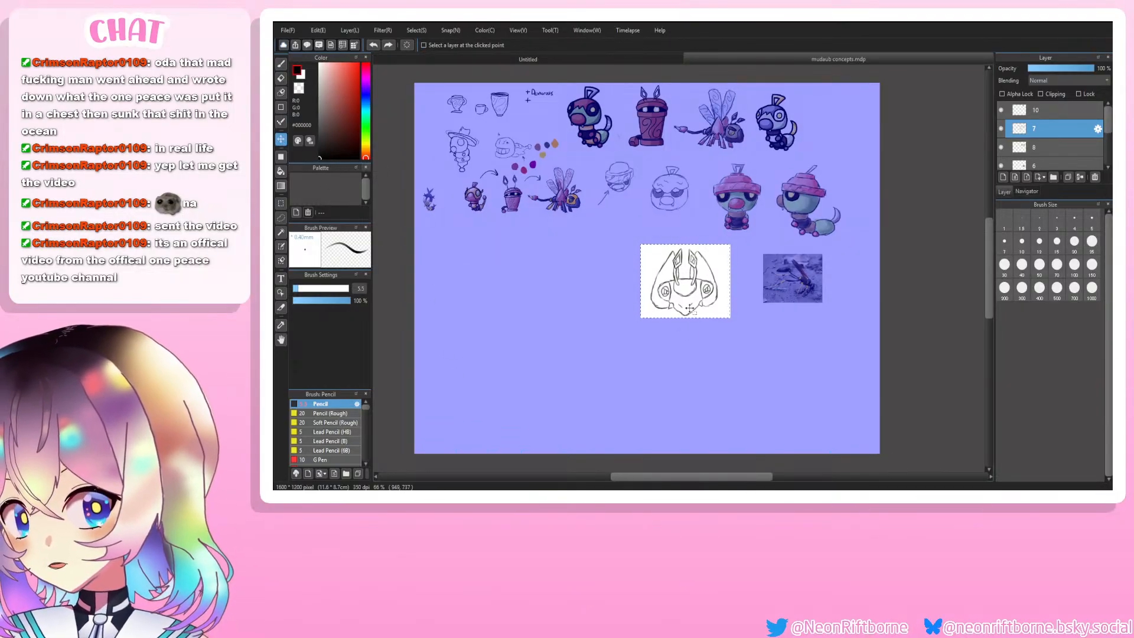
{"action": "mouse_move", "coordinate": [685, 295]}
{"action": "left_mouse_down"}
{"action": "mouse_move", "coordinate": [659, 325]}
{"action": "mouse_move", "coordinate": [636, 302]}
{"action": "left_mouse_up"}
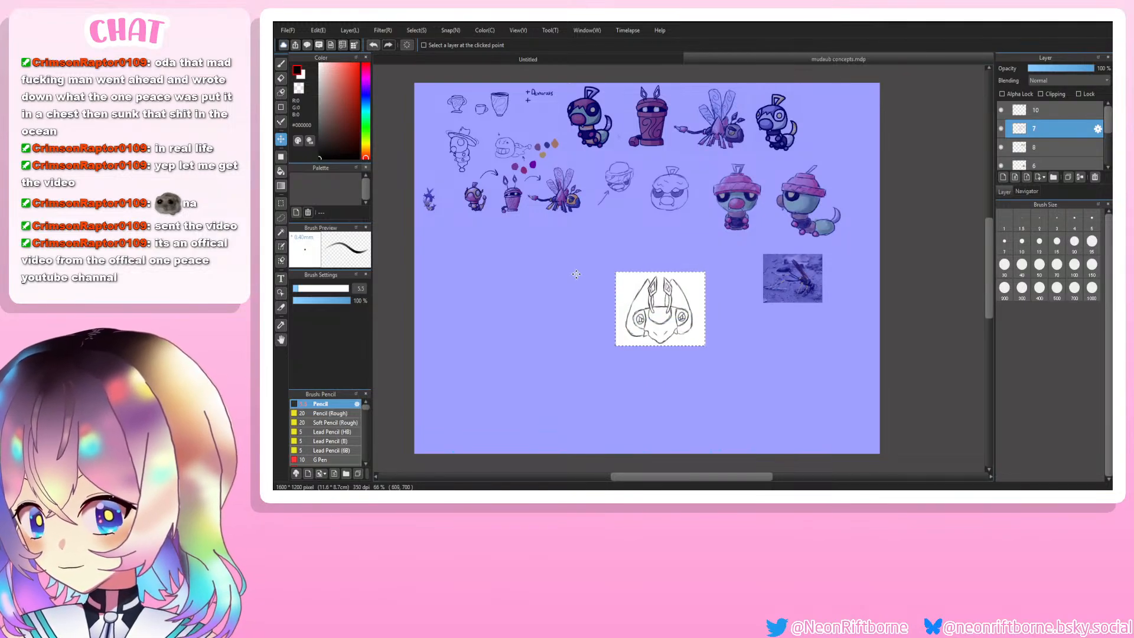
{"action": "left_click", "coordinate": [282, 64]}
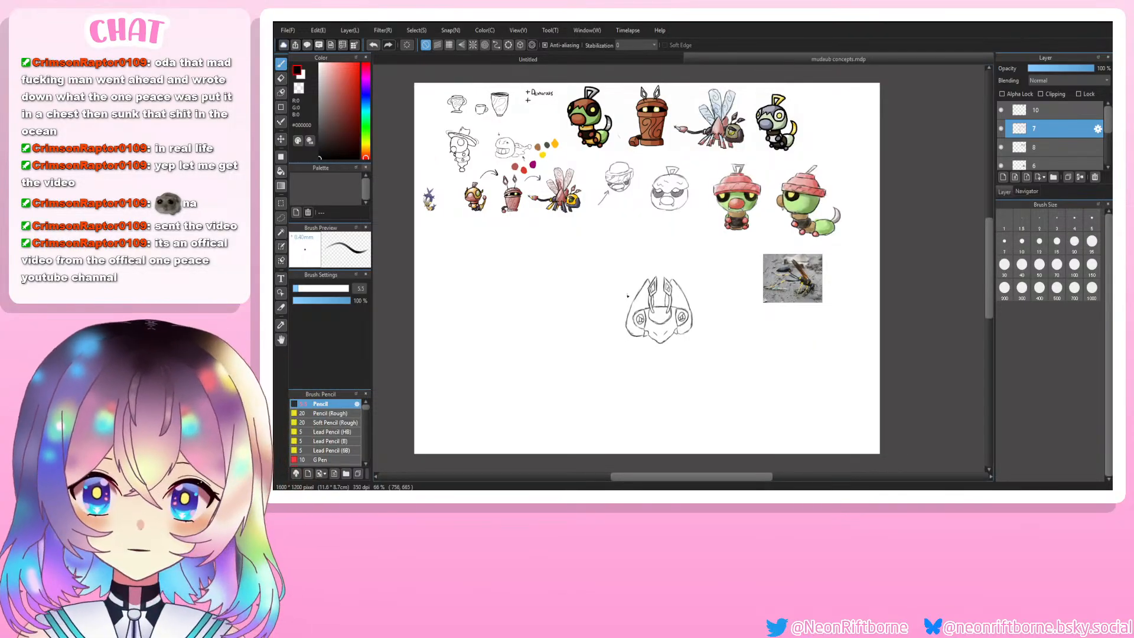
{"action": "scroll", "coordinate": [660, 409], "scroll_direction": "up", "scroll_amount": 1}
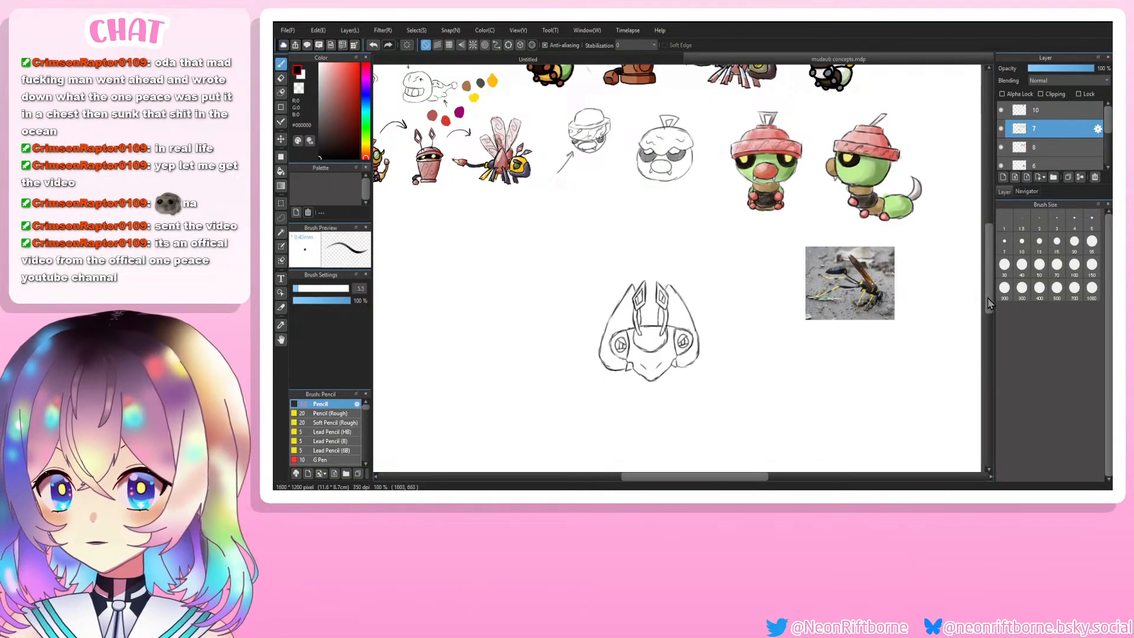
{"action": "scroll", "coordinate": [679, 451], "scroll_direction": "up", "scroll_amount": 1}
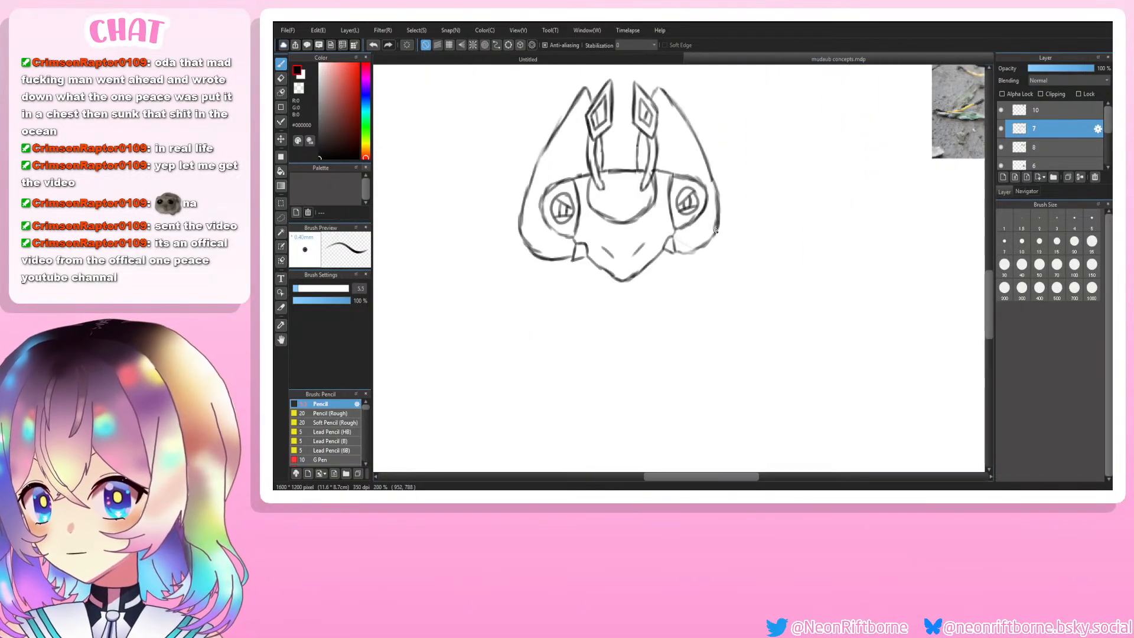
{"action": "left_click_drag", "start_coordinate": [705, 236], "coordinate": [727, 251]}
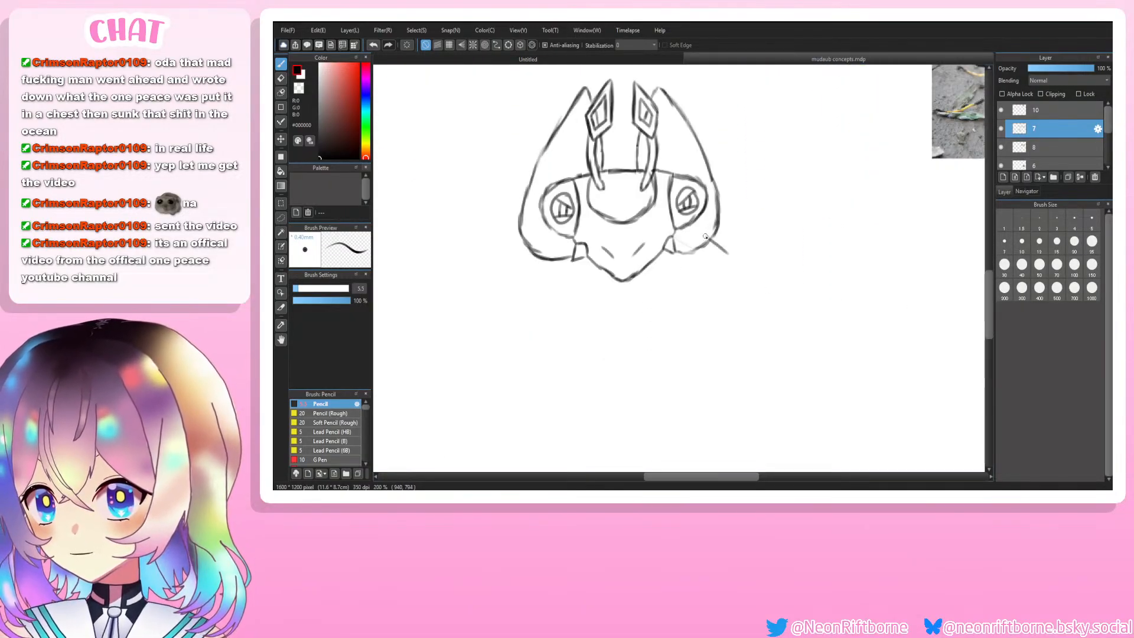
{"action": "key", "text": "ctrl+z"}
{"action": "key", "text": "ctrl+z"}
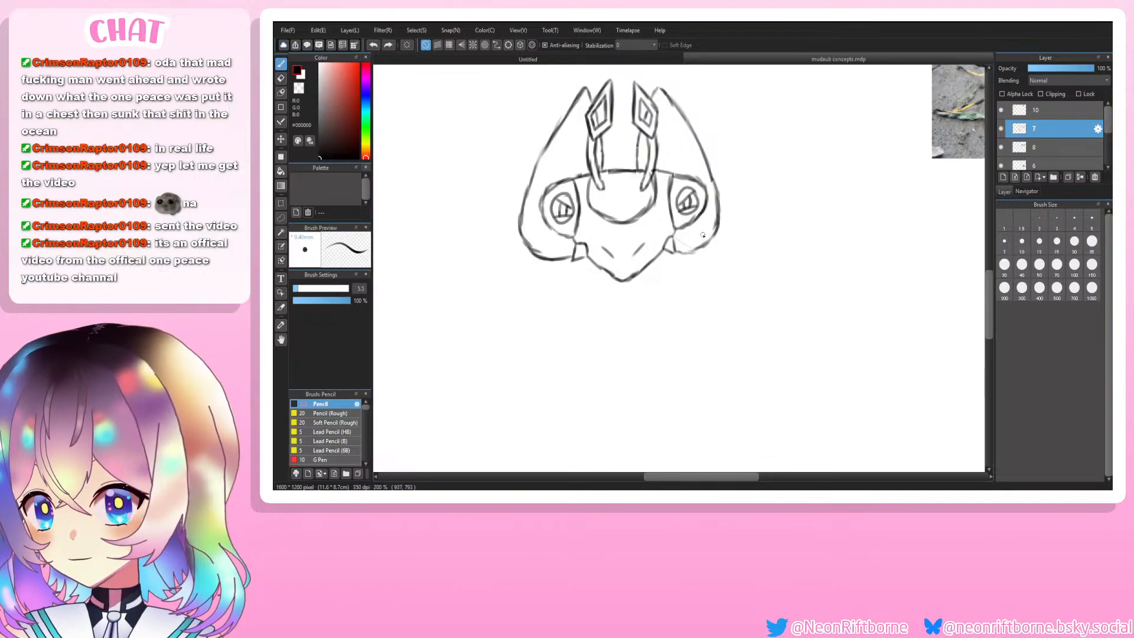
{"action": "left_click_drag", "start_coordinate": [705, 240], "coordinate": [728, 299]}
{"action": "key", "text": "ctrl+z"}
{"action": "key", "text": "ctrl+z"}
{"action": "key", "text": "ctrl+z"}
{"action": "key", "text": "ctrl+z"}
{"action": "key", "text": "ctrl+z"}
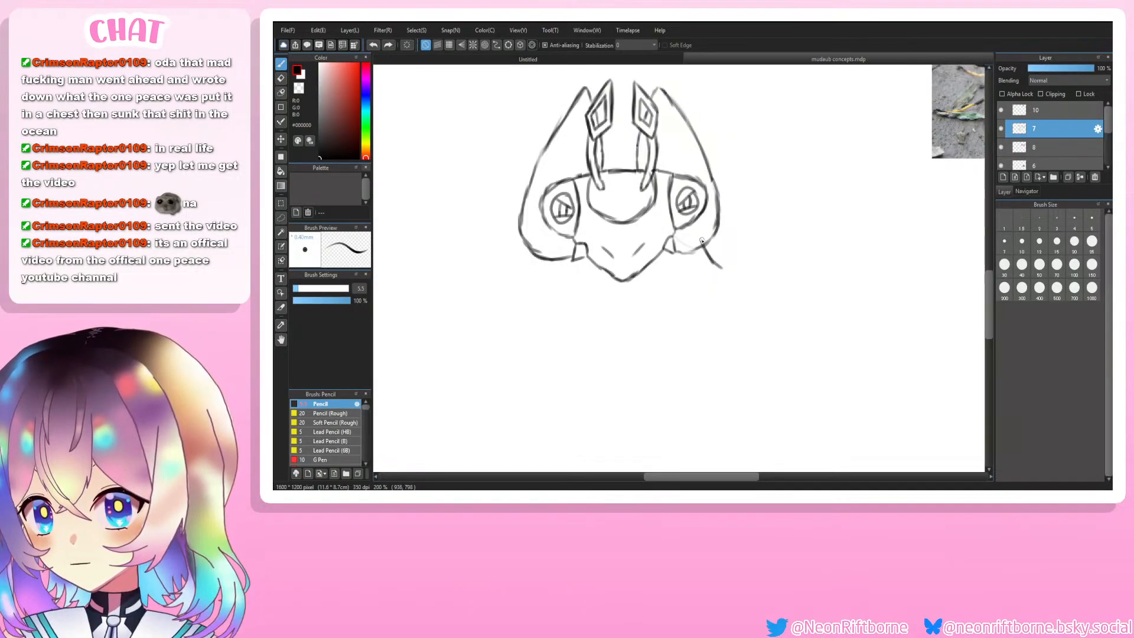
Step: Try to draw a thin bent leg below the right eye, sketching its outer and inner edges down to a small foot
{"action": "mouse_move", "coordinate": [702, 239]}
{"action": "left_mouse_down"}
{"action": "mouse_move", "coordinate": [726, 257]}
{"action": "mouse_move", "coordinate": [741, 303]}
{"action": "left_mouse_up"}
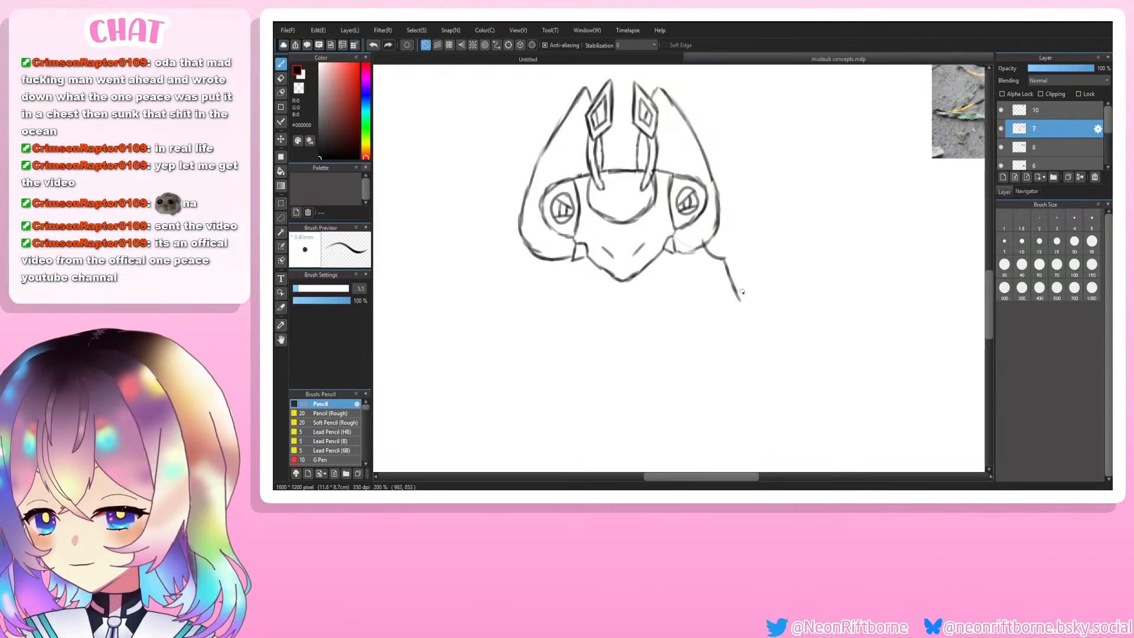
{"action": "key", "text": "ctrl+plus"}
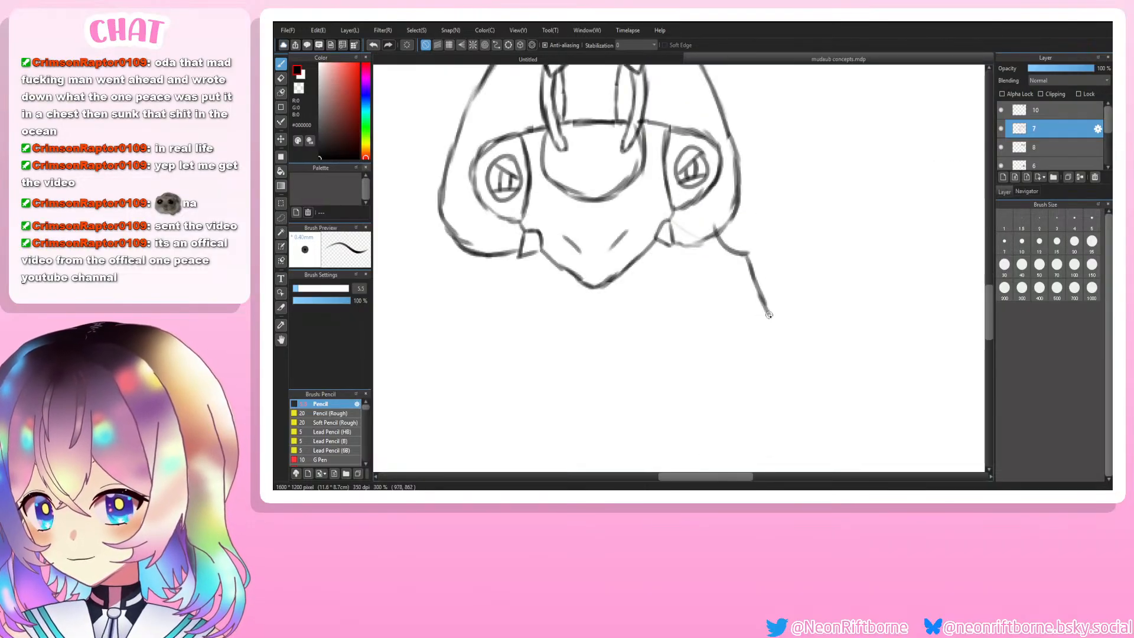
{"action": "left_click_drag", "start_coordinate": [769, 315], "coordinate": [767, 323]}
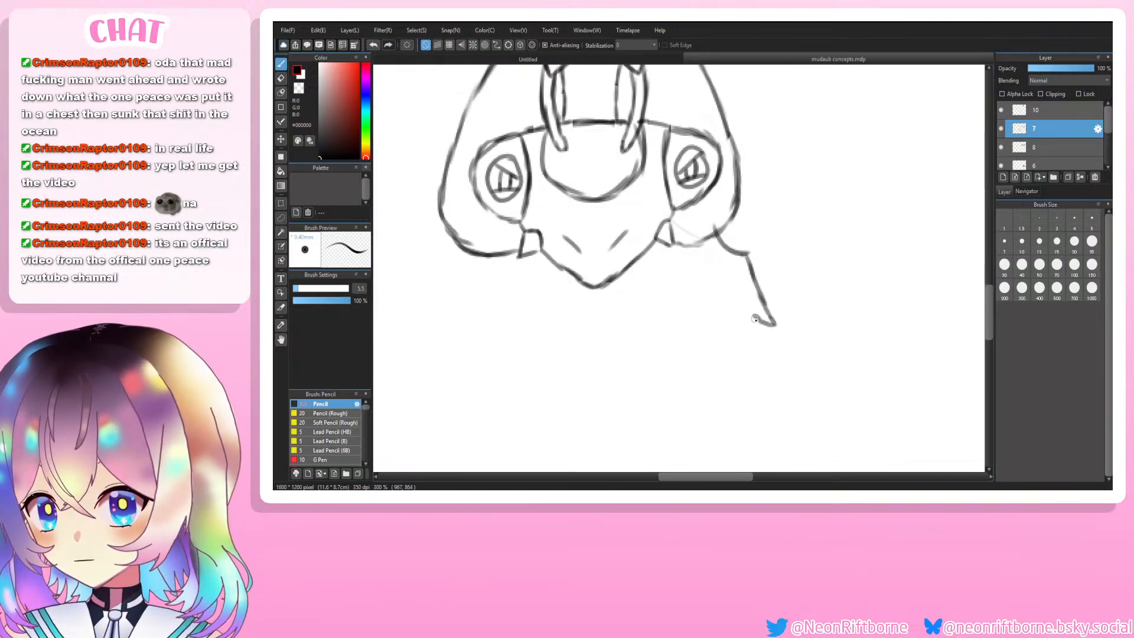
{"action": "left_click_drag", "start_coordinate": [762, 320], "coordinate": [743, 325]}
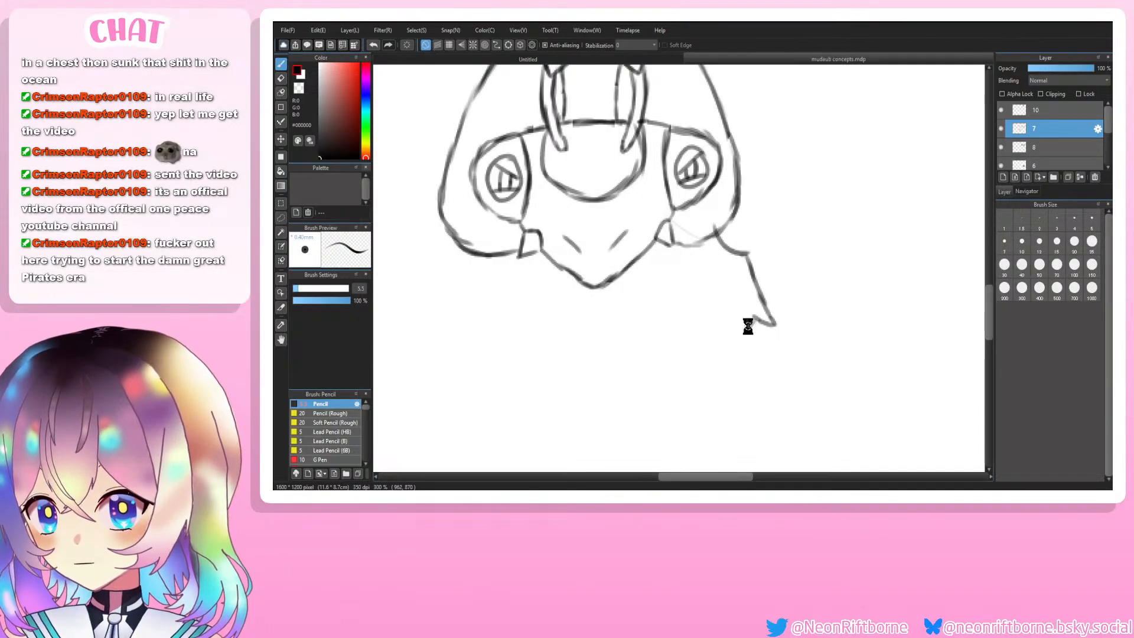
{"action": "key", "text": "ctrl+z"}
{"action": "mouse_move", "coordinate": [757, 319]}
{"action": "left_mouse_down"}
{"action": "mouse_move", "coordinate": [745, 325]}
{"action": "mouse_move", "coordinate": [731, 256]}
{"action": "mouse_move", "coordinate": [707, 249]}
{"action": "mouse_move", "coordinate": [721, 260]}
{"action": "mouse_move", "coordinate": [711, 215]}
{"action": "mouse_move", "coordinate": [706, 229]}
{"action": "left_mouse_up"}
{"action": "key", "text": "ctrl+z"}
{"action": "key", "text": "ctrl+z"}
{"action": "key", "text": "ctrl+z"}
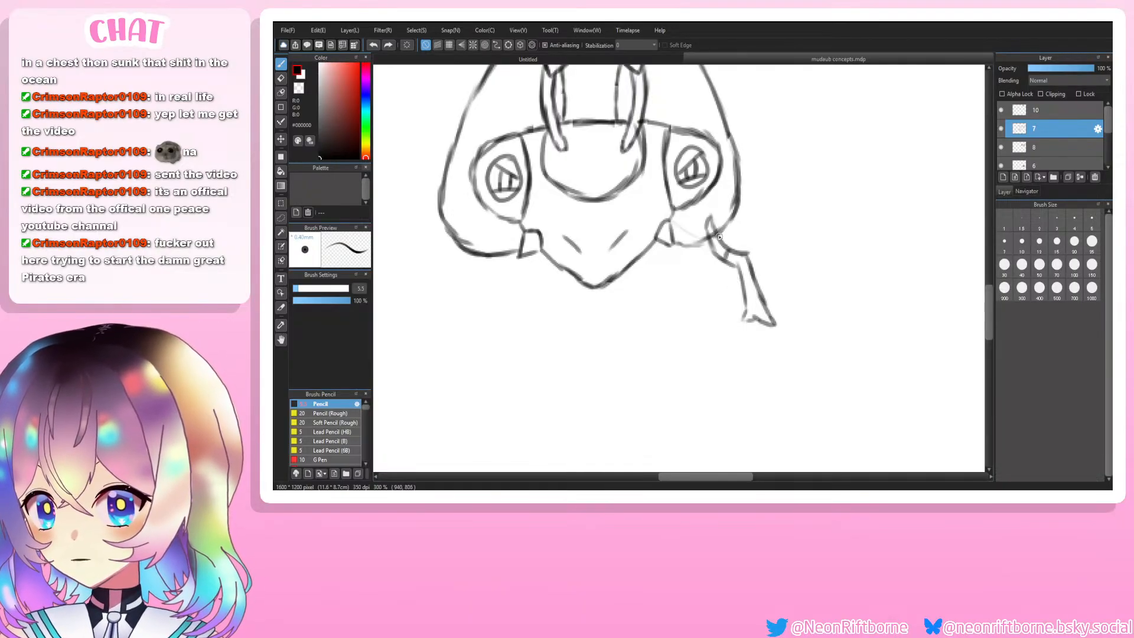
Step: Try to refine the bent right leg with reworked inner edges, a joint line and small toes
{"action": "key", "text": "ctrl+z"}
{"action": "left_click_drag", "start_coordinate": [739, 254], "coordinate": [743, 290]}
{"action": "key", "text": "ctrl+z"}
{"action": "key", "text": "ctrl+z"}
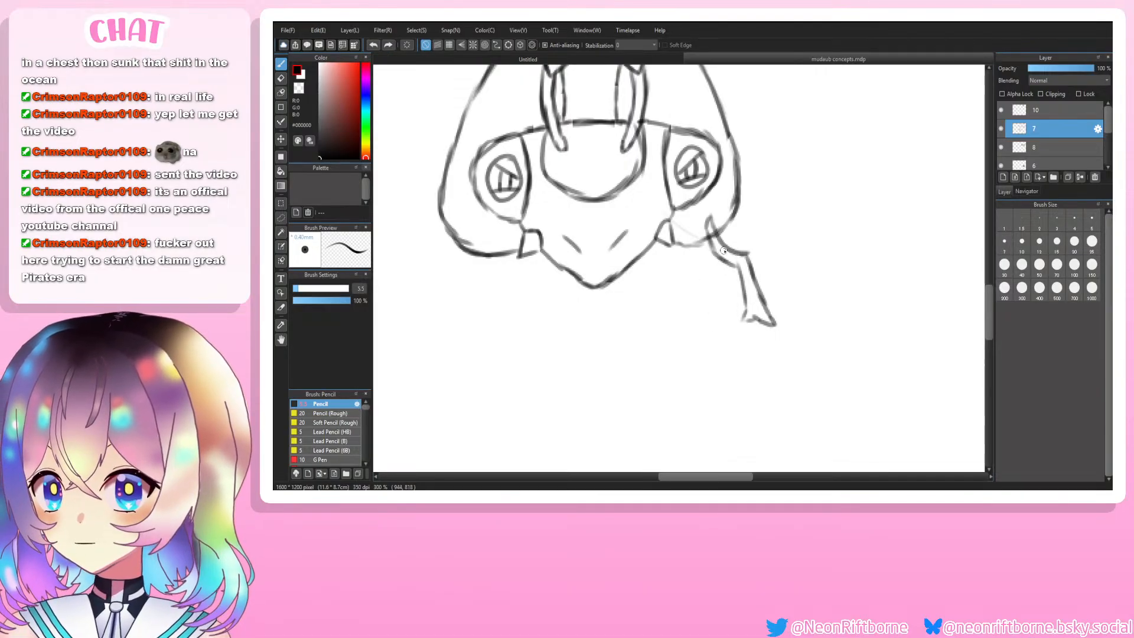
{"action": "mouse_move", "coordinate": [724, 246]}
{"action": "left_mouse_down"}
{"action": "mouse_move", "coordinate": [714, 252]}
{"action": "mouse_move", "coordinate": [747, 287]}
{"action": "mouse_move", "coordinate": [754, 319]}
{"action": "mouse_move", "coordinate": [774, 312]}
{"action": "left_mouse_up"}
{"action": "key", "text": "ctrl+z"}
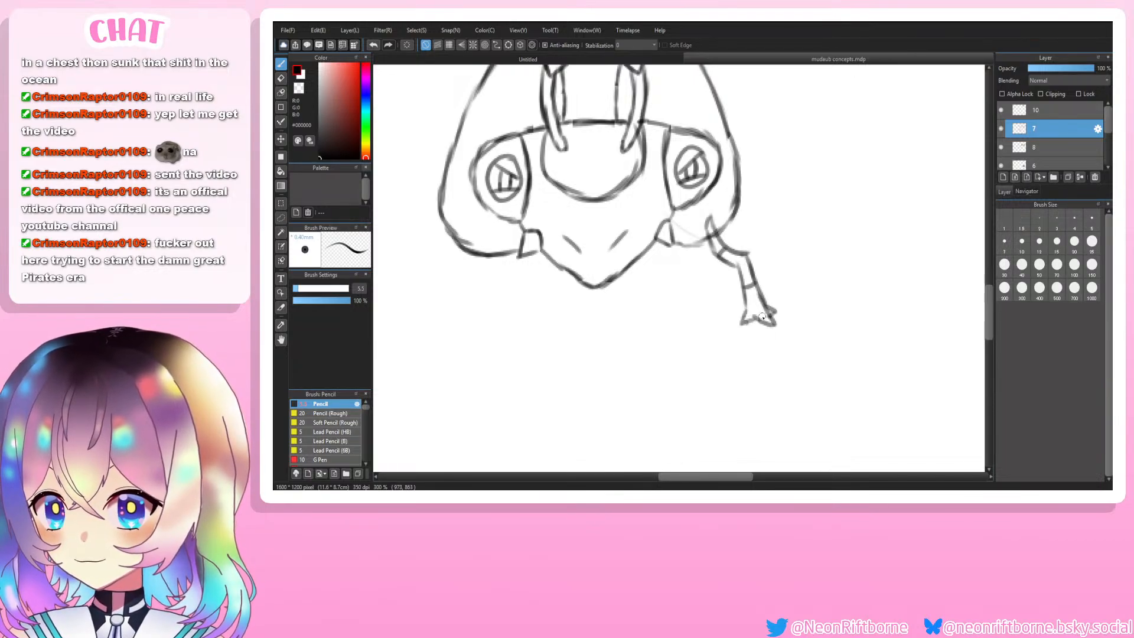
Step: Undo all strokes of the bent right leg
{"action": "key", "text": "ctrl+minus"}
{"action": "key", "text": "ctrl+minus"}
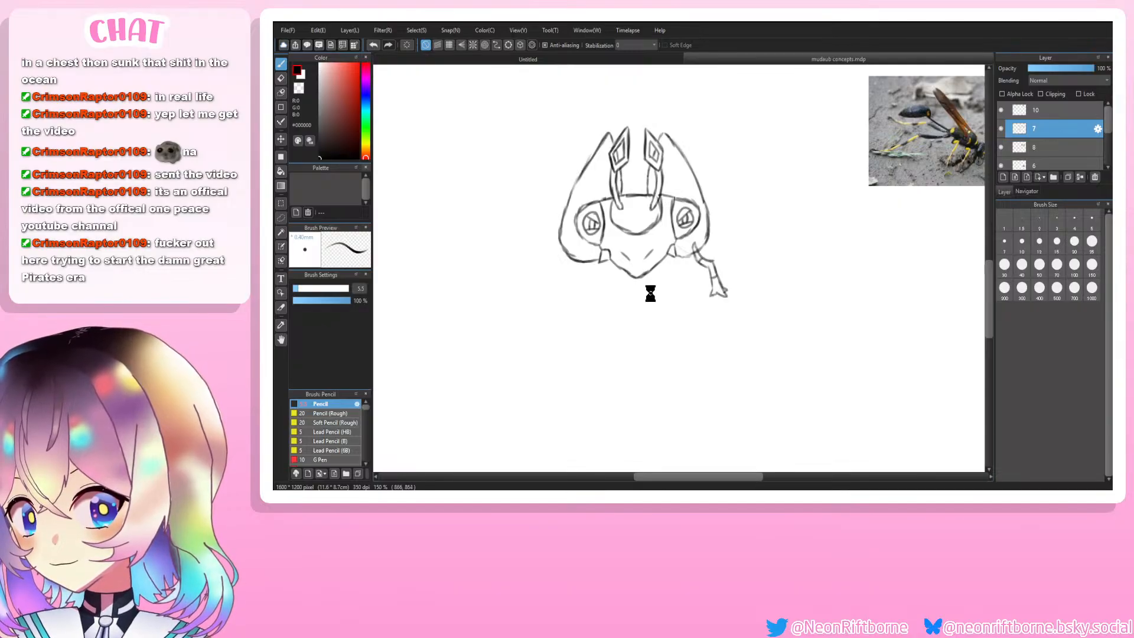
{"action": "key", "text": "ctrl+plus"}
{"action": "key", "text": "ctrl+z"}
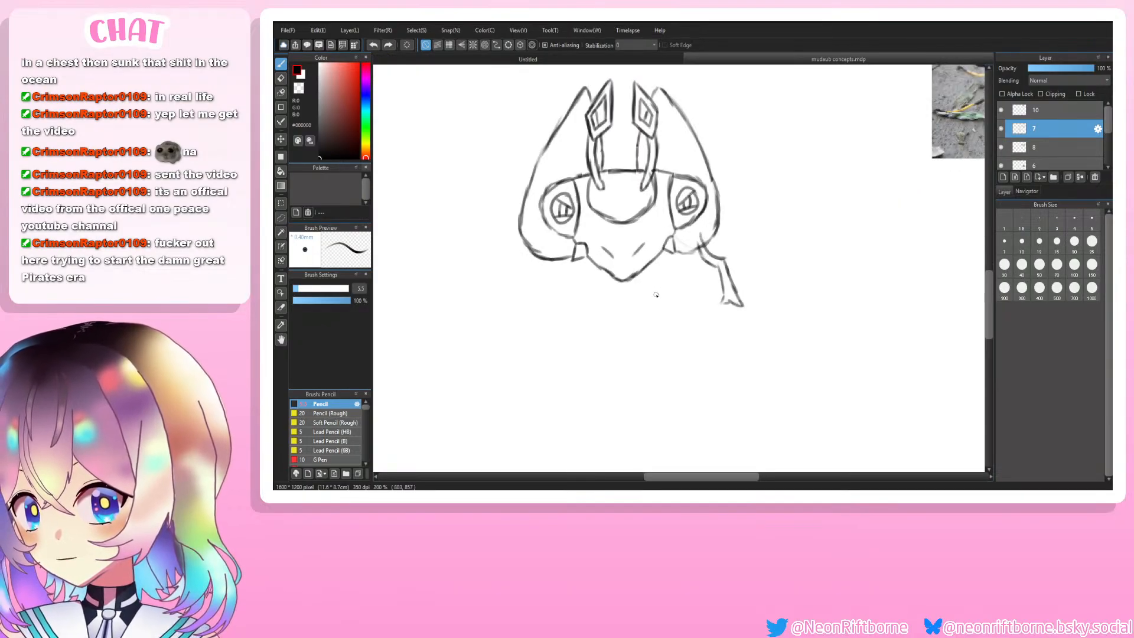
{"action": "key", "text": "ctrl+z"}
{"action": "key", "text": "ctrl+z"}
{"action": "key", "text": "ctrl+z"}
{"action": "key", "text": "ctrl+z"}
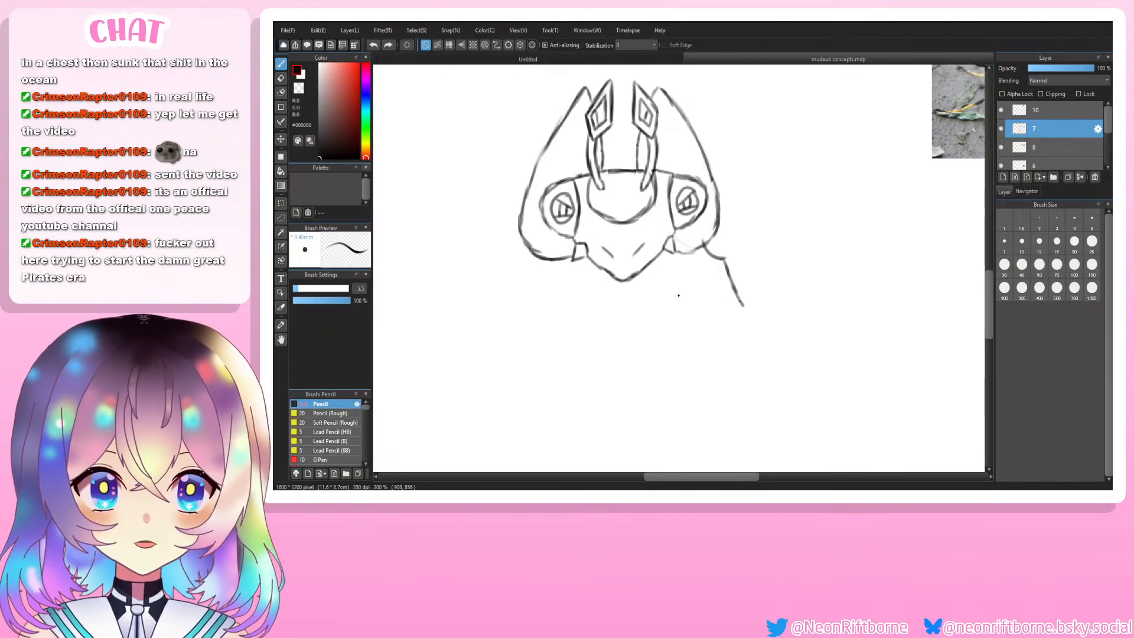
{"action": "key", "text": "ctrl+z"}
{"action": "key", "text": "ctrl+z"}
{"action": "key", "text": "ctrl+z"}
{"action": "key", "text": "ctrl+z"}
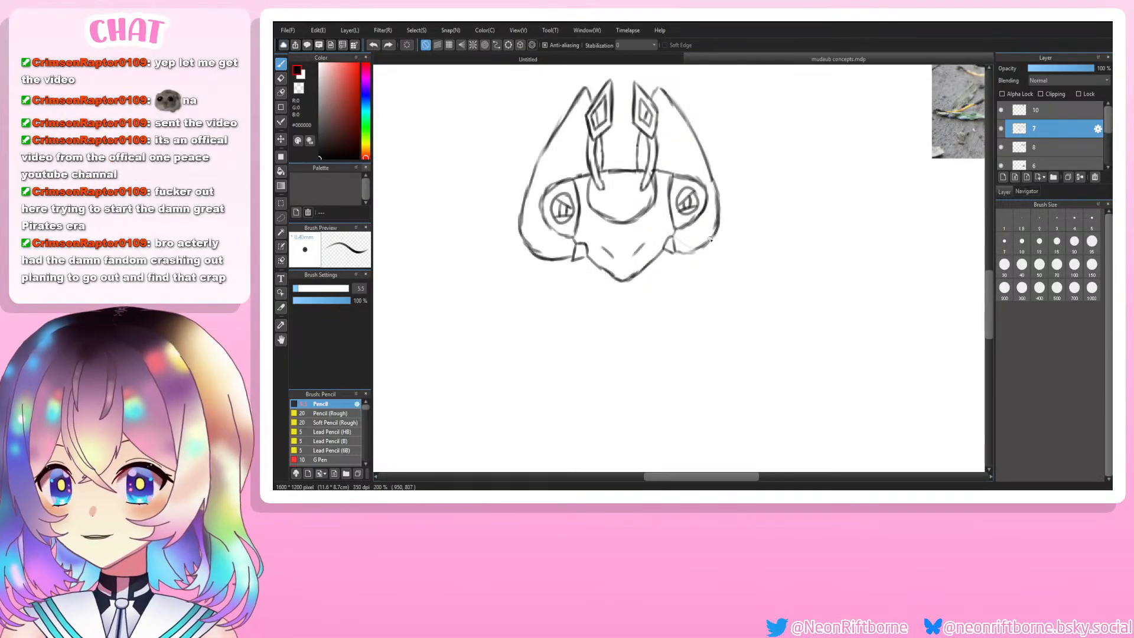
Step: Erase the lower part of the right outer outline and redraw it as a rounded curve from the jaw spike up beside the eye
{"action": "left_click_drag", "start_coordinate": [698, 251], "coordinate": [676, 253]}
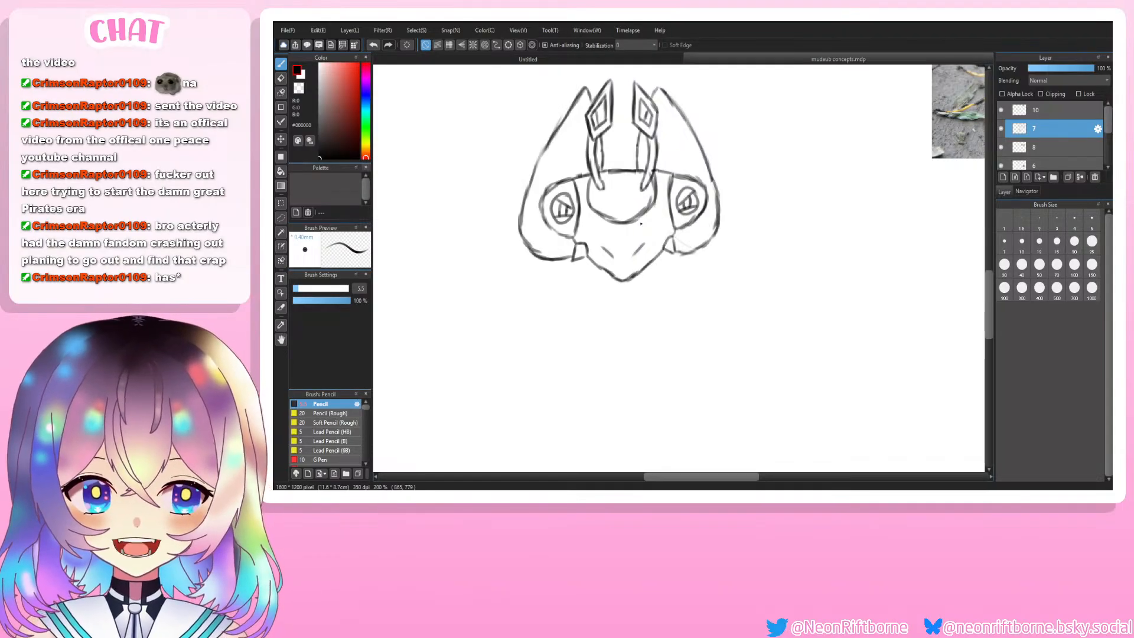
{"action": "left_click_drag", "start_coordinate": [755, 477], "coordinate": [739, 477]}
{"action": "left_click_drag", "start_coordinate": [989, 295], "coordinate": [989, 288]}
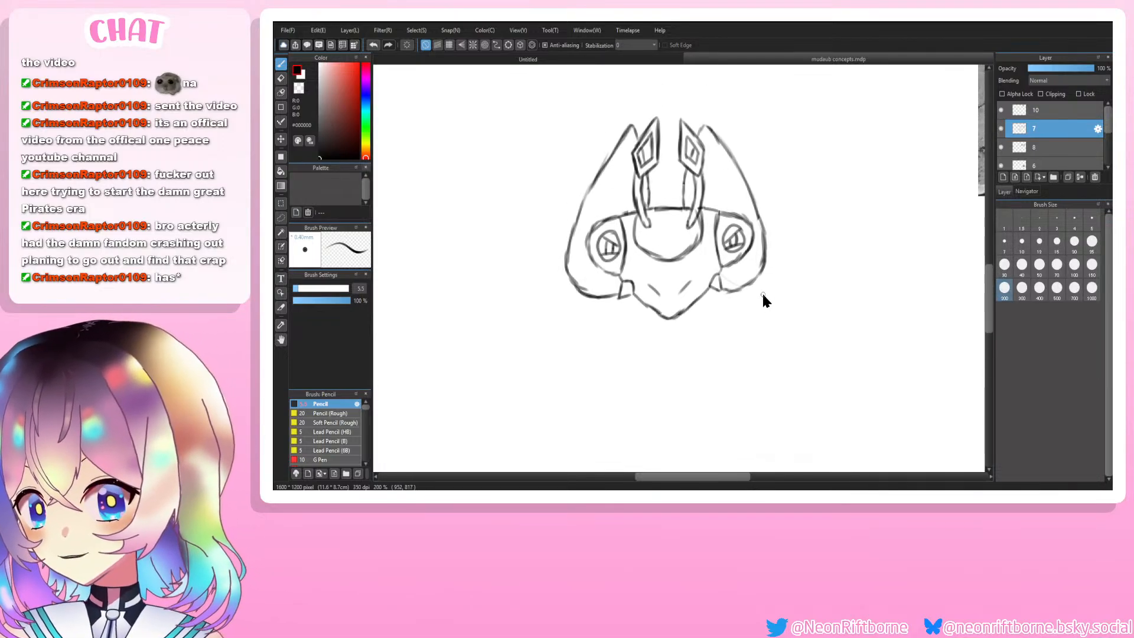
{"action": "scroll", "coordinate": [762, 291], "scroll_direction": "up", "scroll_amount": 1}
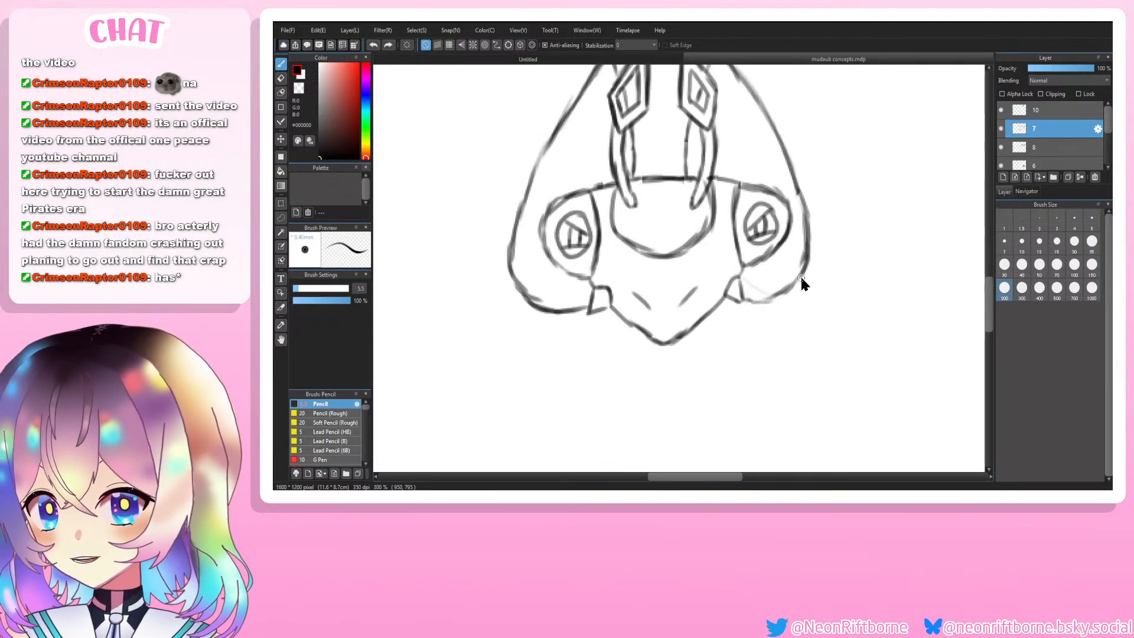
{"action": "key", "text": "e"}
{"action": "mouse_move", "coordinate": [792, 298]}
{"action": "left_mouse_down"}
{"action": "mouse_move", "coordinate": [799, 267]}
{"action": "mouse_move", "coordinate": [816, 286]}
{"action": "mouse_move", "coordinate": [780, 283]}
{"action": "mouse_move", "coordinate": [770, 310]}
{"action": "mouse_move", "coordinate": [761, 298]}
{"action": "mouse_move", "coordinate": [819, 254]}
{"action": "left_mouse_up"}
{"action": "key", "text": "b"}
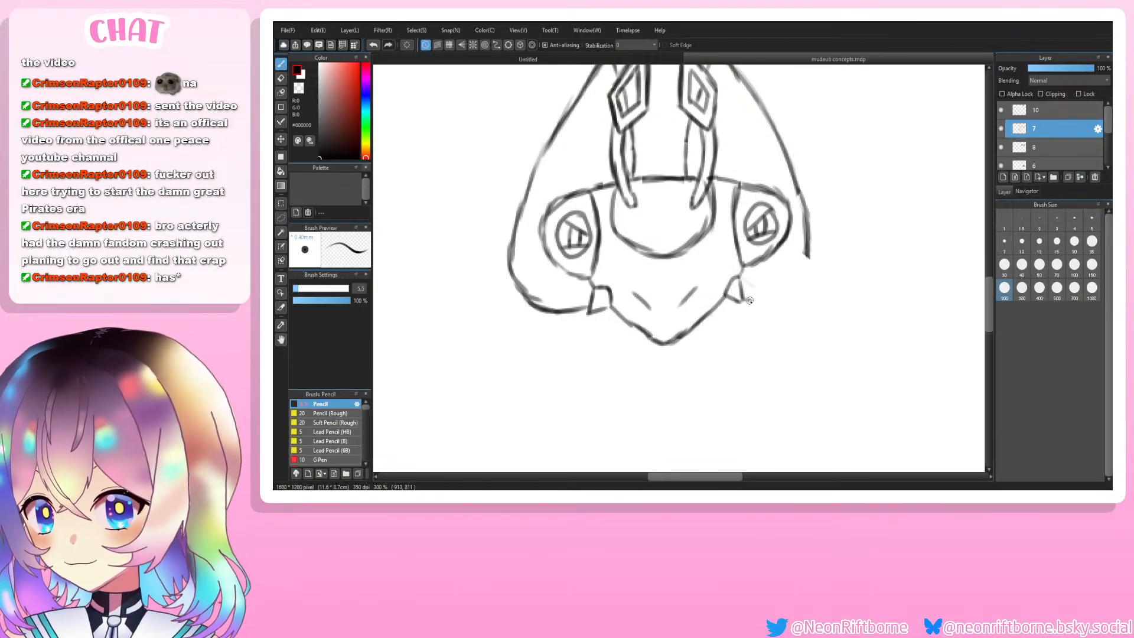
{"action": "mouse_move", "coordinate": [749, 301]}
{"action": "left_mouse_down"}
{"action": "mouse_move", "coordinate": [777, 303]}
{"action": "mouse_move", "coordinate": [802, 287]}
{"action": "mouse_move", "coordinate": [811, 247]}
{"action": "mouse_move", "coordinate": [799, 214]}
{"action": "left_mouse_up"}
{"action": "key", "text": "ctrl+minus"}
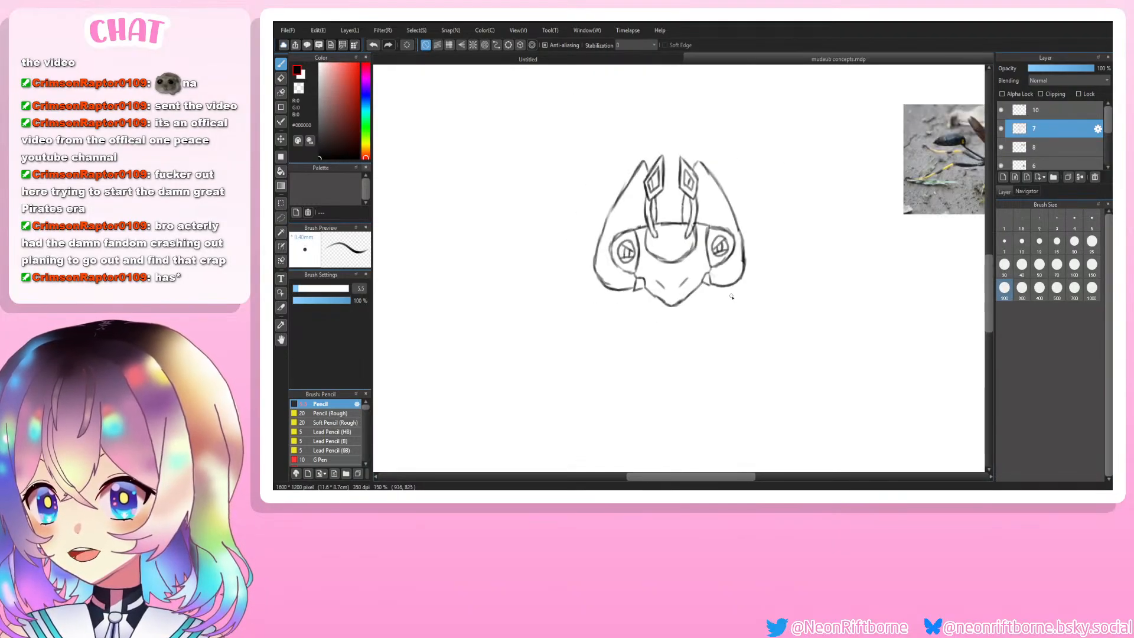
{"action": "key", "text": "ctrl+minus"}
{"action": "key", "text": "ctrl+plus"}
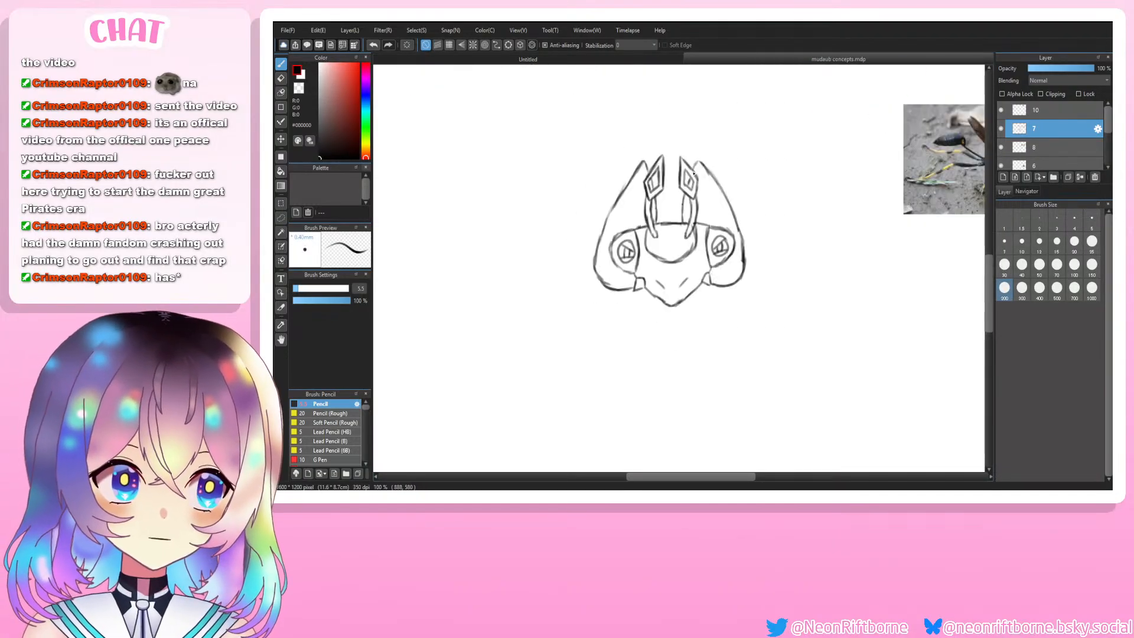
Step: Erase a gap in the lower right curve and sketch both sides of a straight leg hanging down from beneath the right eye
{"action": "key", "text": "ctrl+plus"}
{"action": "key", "text": "e"}
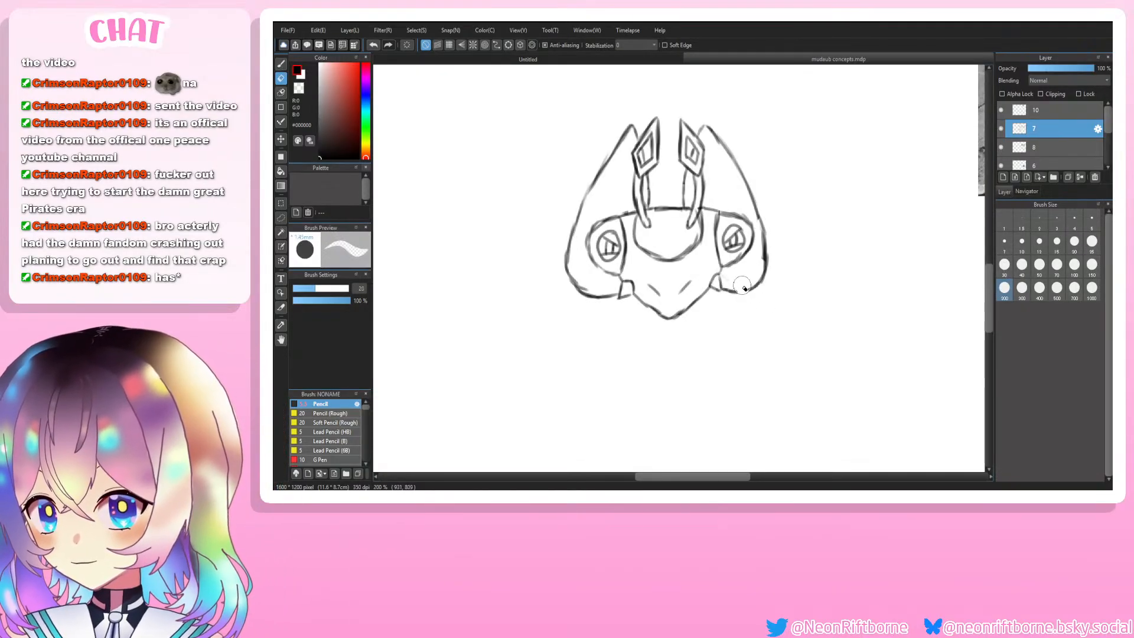
{"action": "key", "text": "b"}
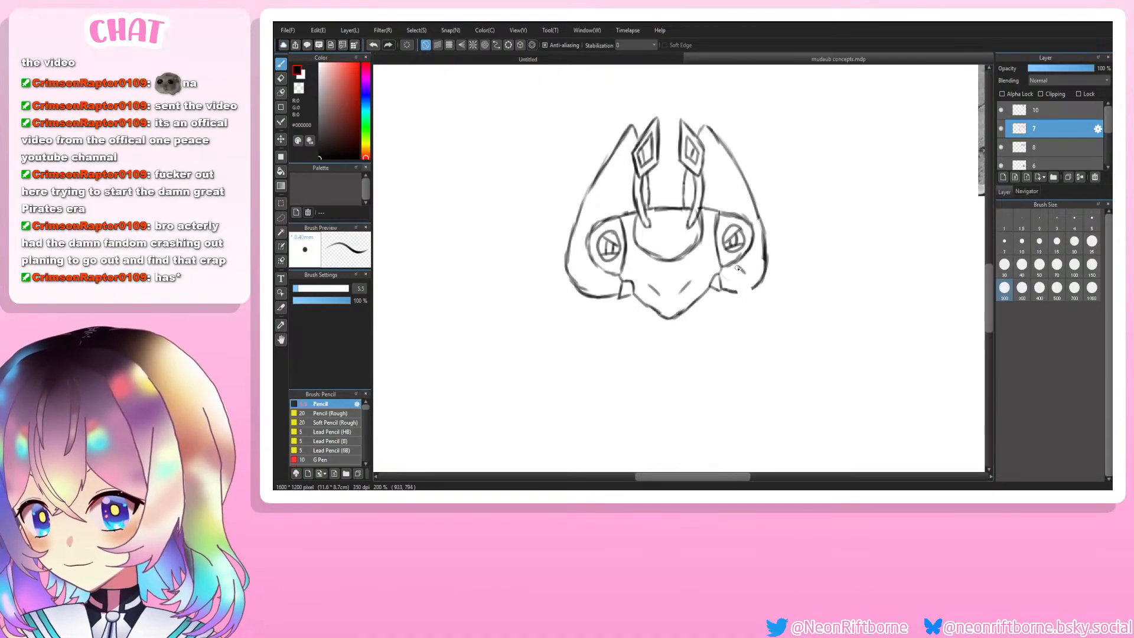
{"action": "mouse_move", "coordinate": [740, 275]}
{"action": "left_mouse_down"}
{"action": "mouse_move", "coordinate": [738, 309]}
{"action": "mouse_move", "coordinate": [749, 286]}
{"action": "mouse_move", "coordinate": [756, 321]}
{"action": "mouse_move", "coordinate": [754, 311]}
{"action": "mouse_move", "coordinate": [752, 352]}
{"action": "mouse_move", "coordinate": [738, 322]}
{"action": "mouse_move", "coordinate": [742, 350]}
{"action": "mouse_move", "coordinate": [794, 366]}
{"action": "mouse_move", "coordinate": [788, 355]}
{"action": "mouse_move", "coordinate": [791, 379]}
{"action": "mouse_move", "coordinate": [773, 382]}
{"action": "mouse_move", "coordinate": [760, 412]}
{"action": "mouse_move", "coordinate": [771, 414]}
{"action": "mouse_move", "coordinate": [751, 417]}
{"action": "mouse_move", "coordinate": [780, 392]}
{"action": "left_mouse_up"}
{"action": "key", "text": "ctrl+z"}
{"action": "key", "text": "e"}
{"action": "key", "text": "b"}
{"action": "scroll", "coordinate": [762, 348], "scroll_direction": "up", "scroll_amount": 1}
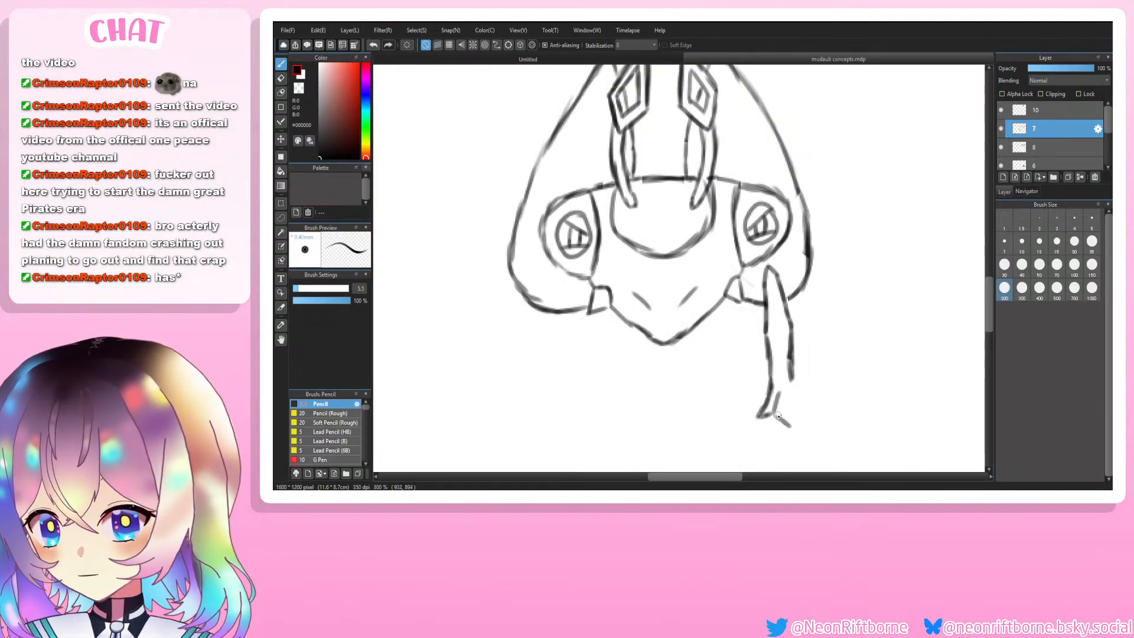
Step: Finish the lower end of the right leg with a small pointed-toed foot
{"action": "mouse_move", "coordinate": [787, 423]}
{"action": "left_mouse_down"}
{"action": "mouse_move", "coordinate": [787, 390]}
{"action": "mouse_move", "coordinate": [801, 415]}
{"action": "mouse_move", "coordinate": [792, 383]}
{"action": "left_mouse_up"}
{"action": "key", "text": "ctrl+z"}
{"action": "key", "text": "ctrl+z"}
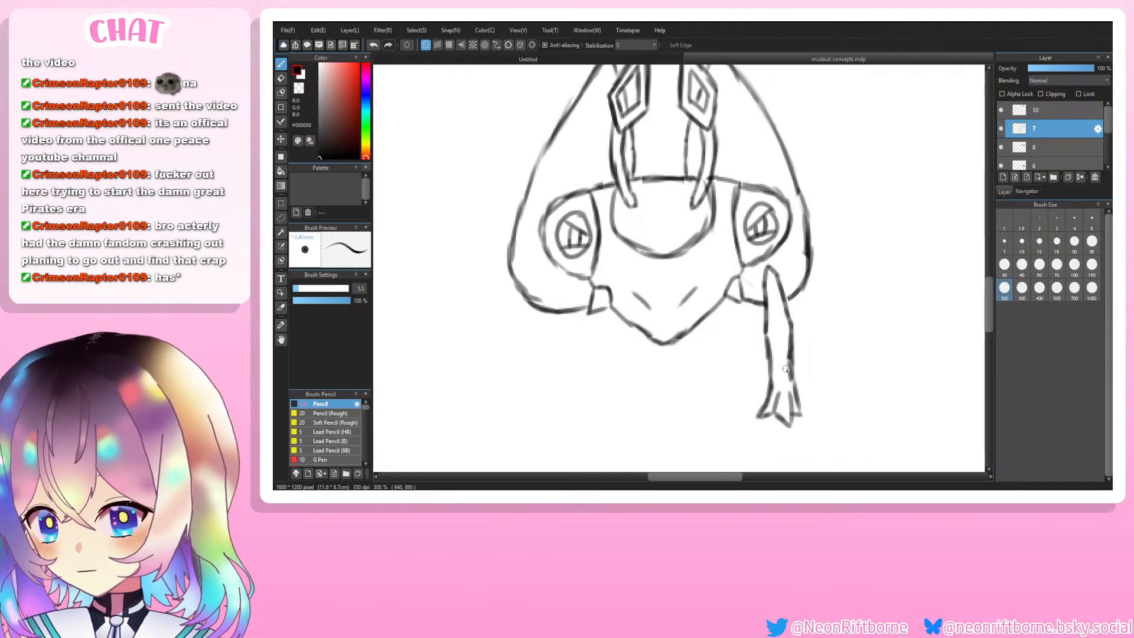
{"action": "key", "text": "ctrl+z"}
{"action": "key", "text": "ctrl+plus"}
{"action": "key", "text": "ctrl+minus"}
{"action": "key", "text": "ctrl+minus"}
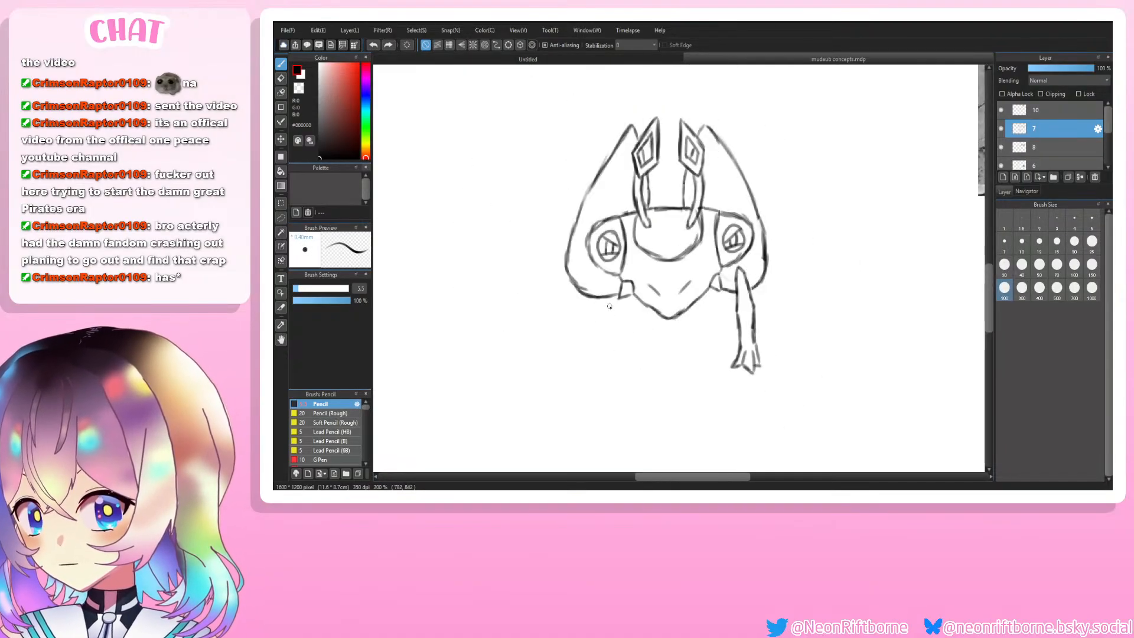
Step: Erase a gap in the lower curve of the left outer outline, beside the left jaw spike
{"action": "key", "text": "e"}
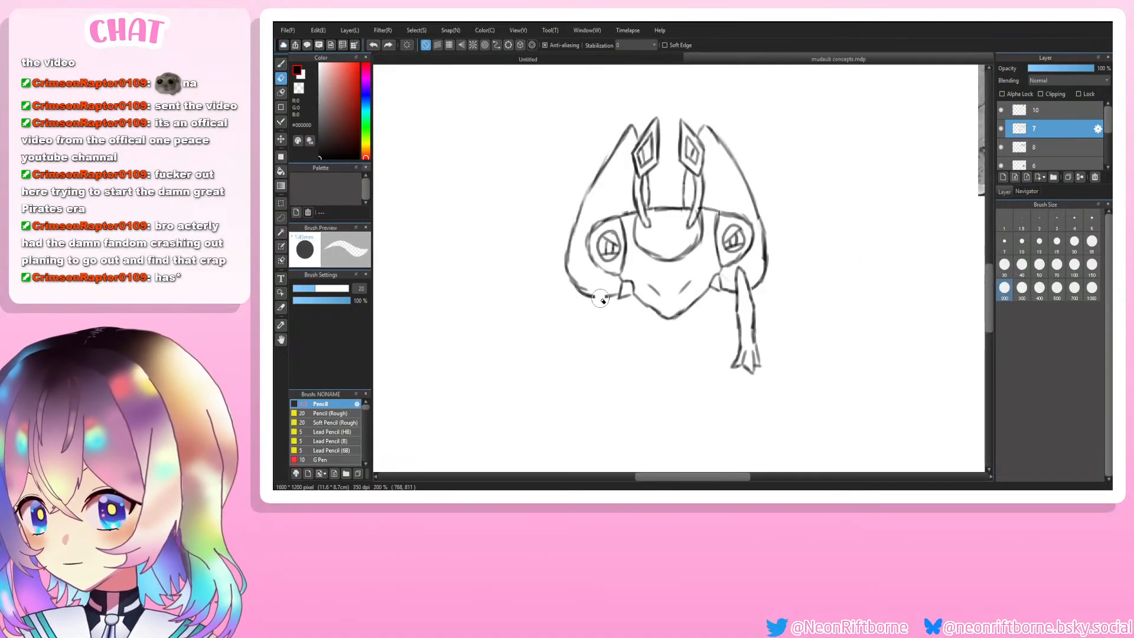
{"action": "left_click_drag", "start_coordinate": [596, 306], "coordinate": [594, 299]}
{"action": "key", "text": "b"}
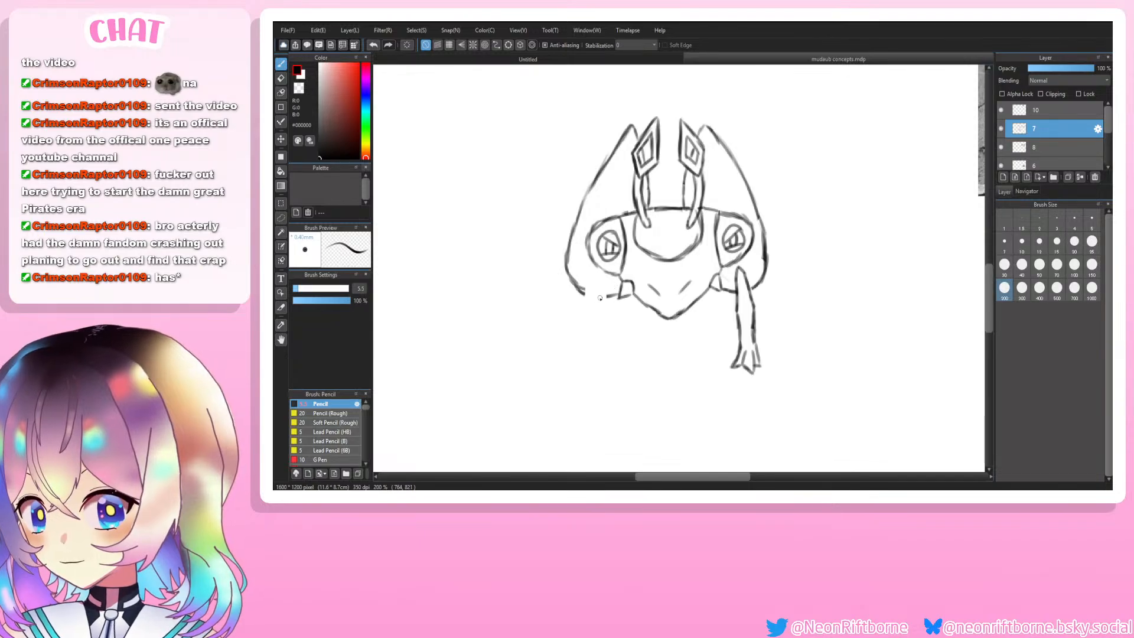
{"action": "key", "text": "e"}
{"action": "key", "text": "b"}
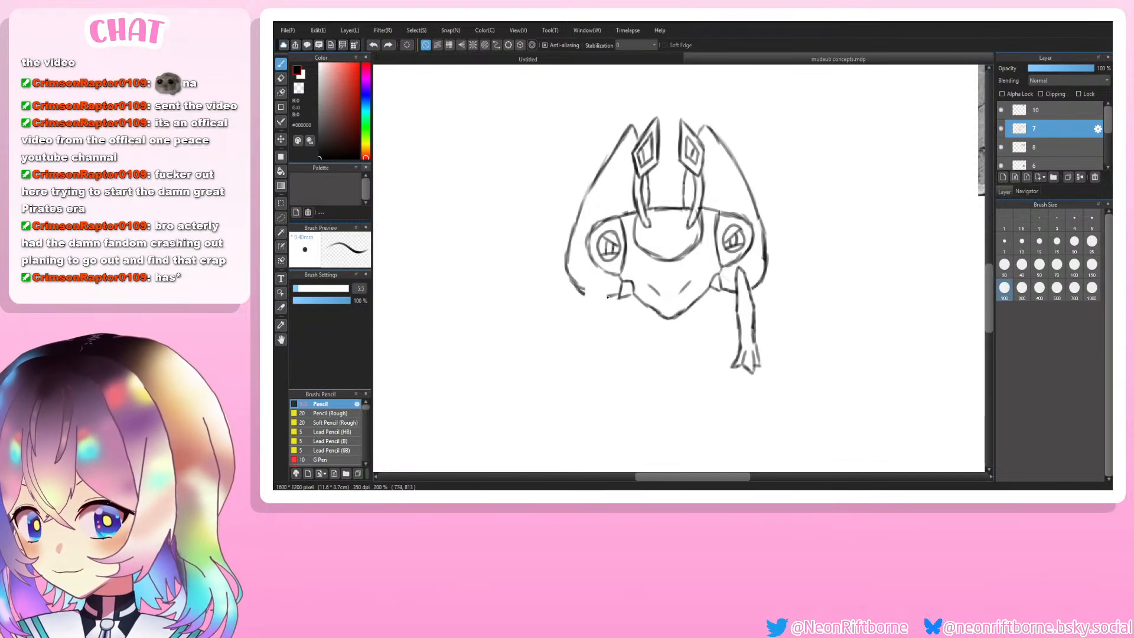
Step: Sketch a straight left front leg beneath the left eye, ending in a small pointed-toed foot that mirrors the right leg
{"action": "mouse_move", "coordinate": [602, 305]}
{"action": "left_mouse_down"}
{"action": "mouse_move", "coordinate": [603, 275]}
{"action": "mouse_move", "coordinate": [593, 284]}
{"action": "mouse_move", "coordinate": [584, 327]}
{"action": "mouse_move", "coordinate": [602, 303]}
{"action": "mouse_move", "coordinate": [583, 319]}
{"action": "left_mouse_up"}
{"action": "key", "text": "e"}
{"action": "key", "text": "b"}
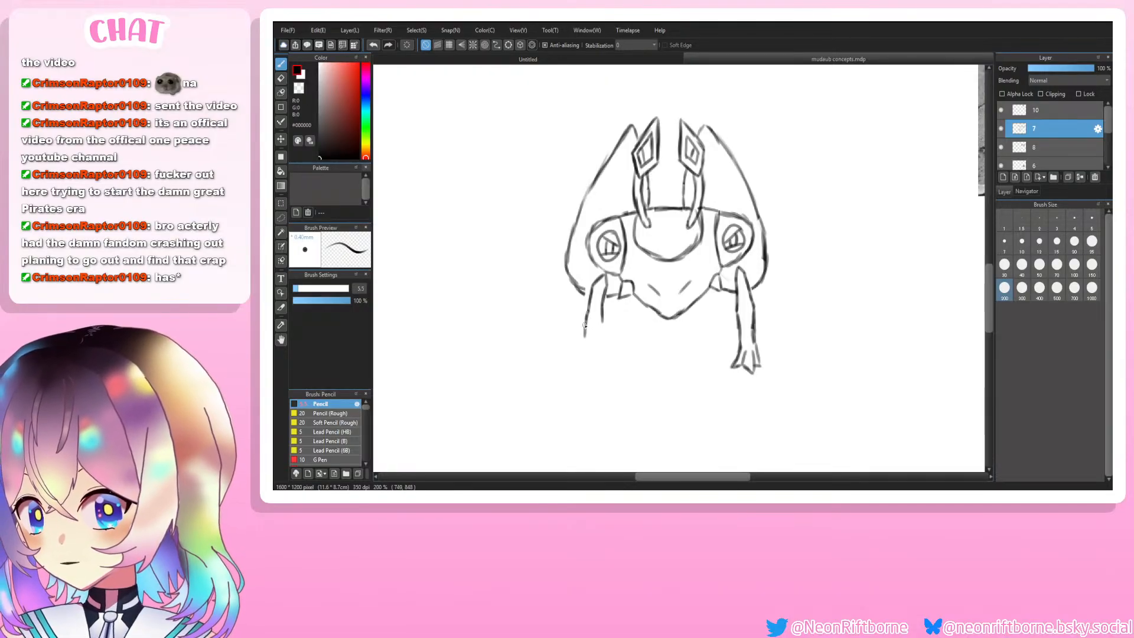
{"action": "left_click_drag", "start_coordinate": [584, 326], "coordinate": [600, 358]}
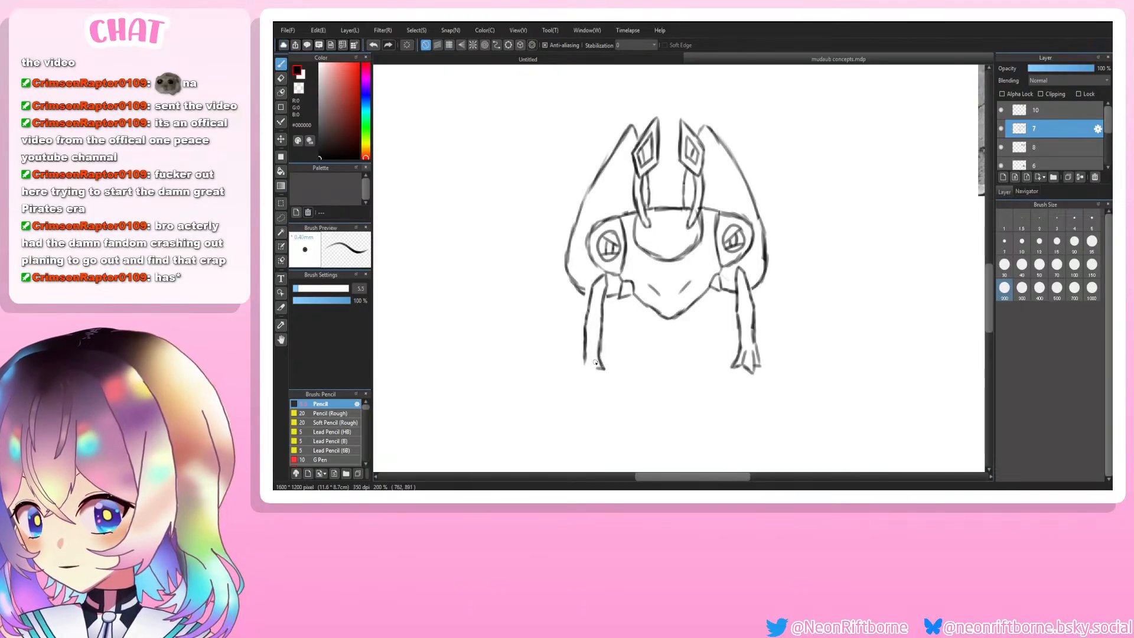
{"action": "mouse_move", "coordinate": [593, 369]}
{"action": "left_mouse_down"}
{"action": "mouse_move", "coordinate": [578, 376]}
{"action": "mouse_move", "coordinate": [583, 353]}
{"action": "mouse_move", "coordinate": [584, 370]}
{"action": "left_mouse_up"}
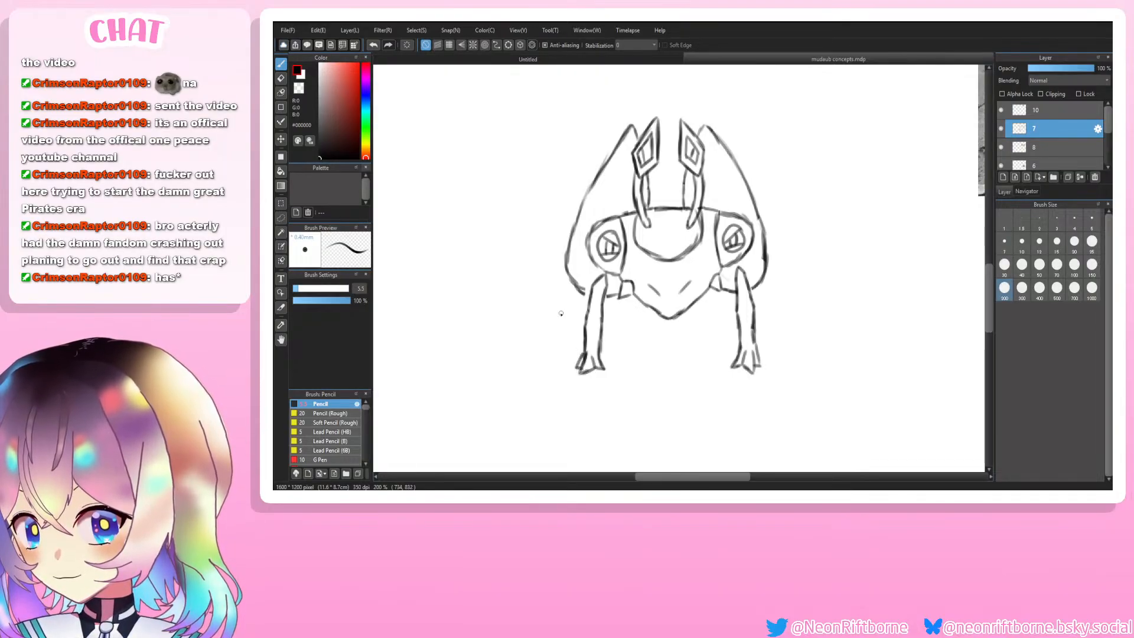
Step: Sketch the long slanted edge of a second leg angling outward beside the left front leg, with a short parallel stroke
{"action": "left_click_drag", "start_coordinate": [580, 287], "coordinate": [561, 305]}
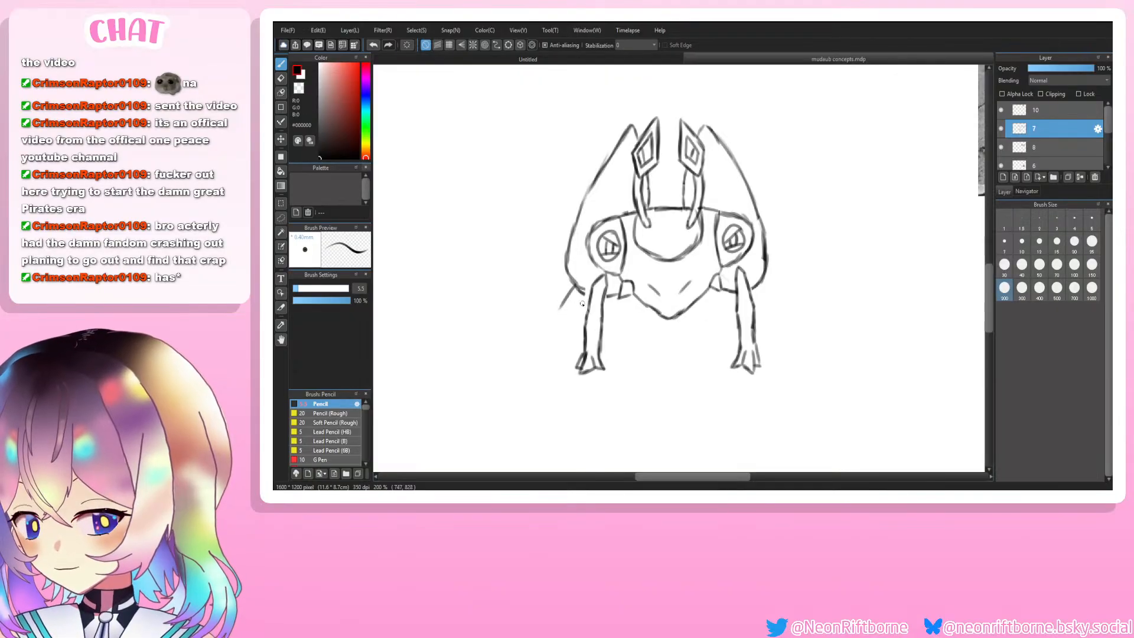
{"action": "key", "text": "e"}
{"action": "key", "text": "b"}
{"action": "key", "text": "ctrl+z"}
{"action": "left_click_drag", "start_coordinate": [590, 295], "coordinate": [557, 364]}
{"action": "key", "text": "ctrl+z"}
{"action": "left_click_drag", "start_coordinate": [571, 315], "coordinate": [555, 355]}
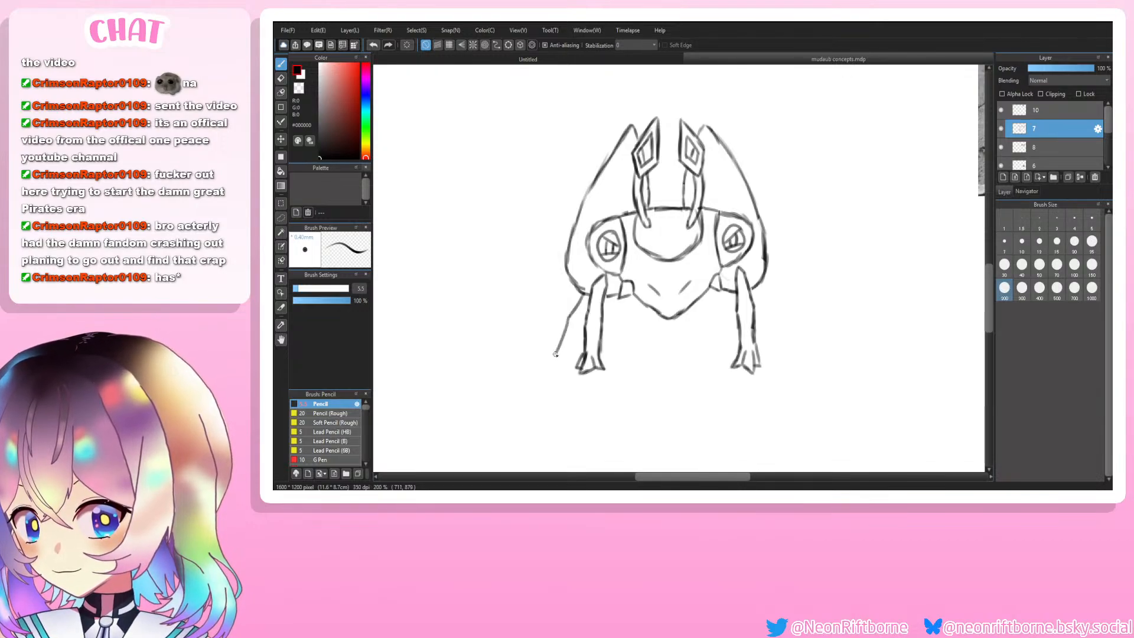
{"action": "left_click_drag", "start_coordinate": [579, 289], "coordinate": [563, 313]}
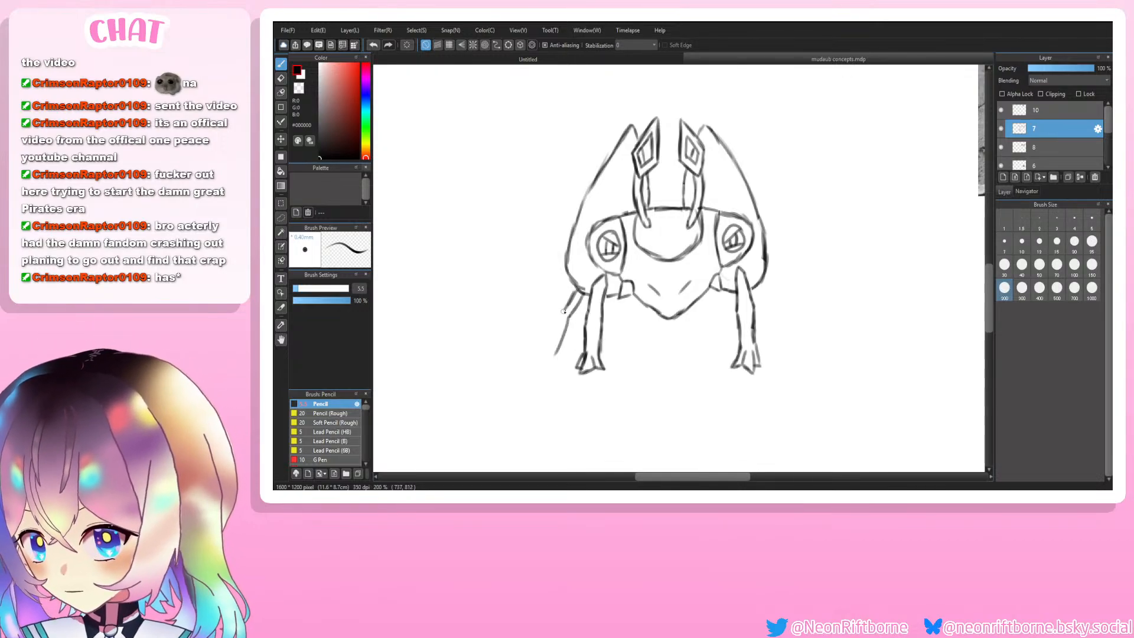
Step: Reduce the pencil's brush size to 3.5
{"action": "key", "text": "bracketleft"}
{"action": "key", "text": "bracketleft"}
{"action": "key", "text": "bracketleft"}
{"action": "key", "text": "bracketleft"}
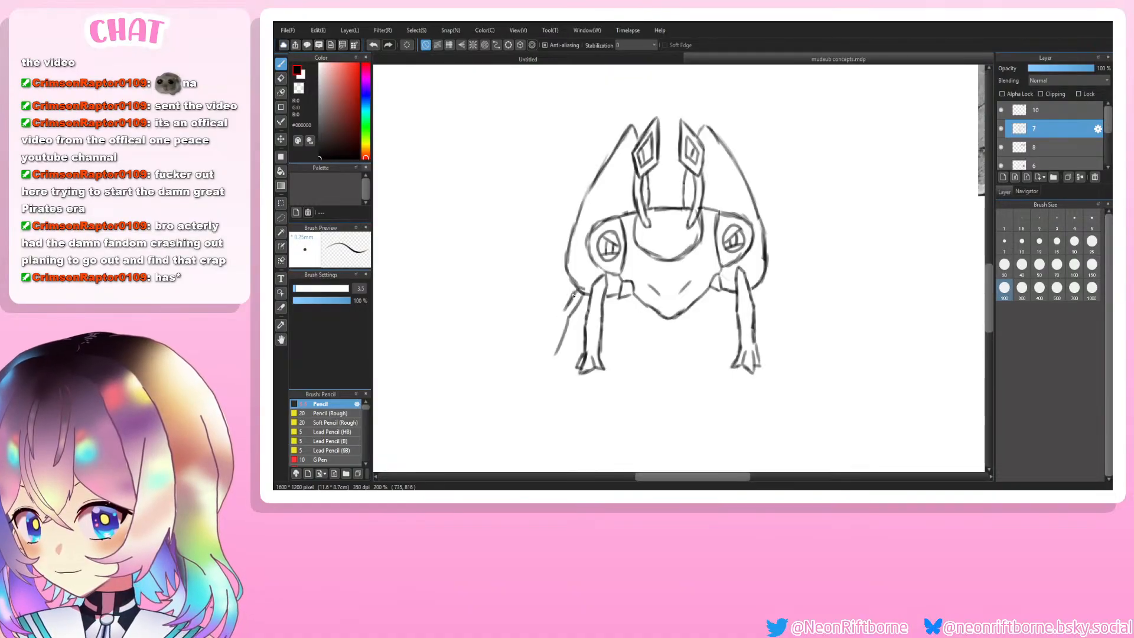
Step: Redraw the outer edge of the slanted second left leg with thinner lines and close its lower end
{"action": "key", "text": "ctrl+z"}
{"action": "left_click_drag", "start_coordinate": [582, 290], "coordinate": [556, 320]}
{"action": "mouse_move", "coordinate": [558, 312]}
{"action": "left_mouse_down"}
{"action": "mouse_move", "coordinate": [538, 359]}
{"action": "mouse_move", "coordinate": [557, 354]}
{"action": "left_mouse_up"}
{"action": "key", "text": "ctrl+z"}
{"action": "key", "text": "ctrl+z"}
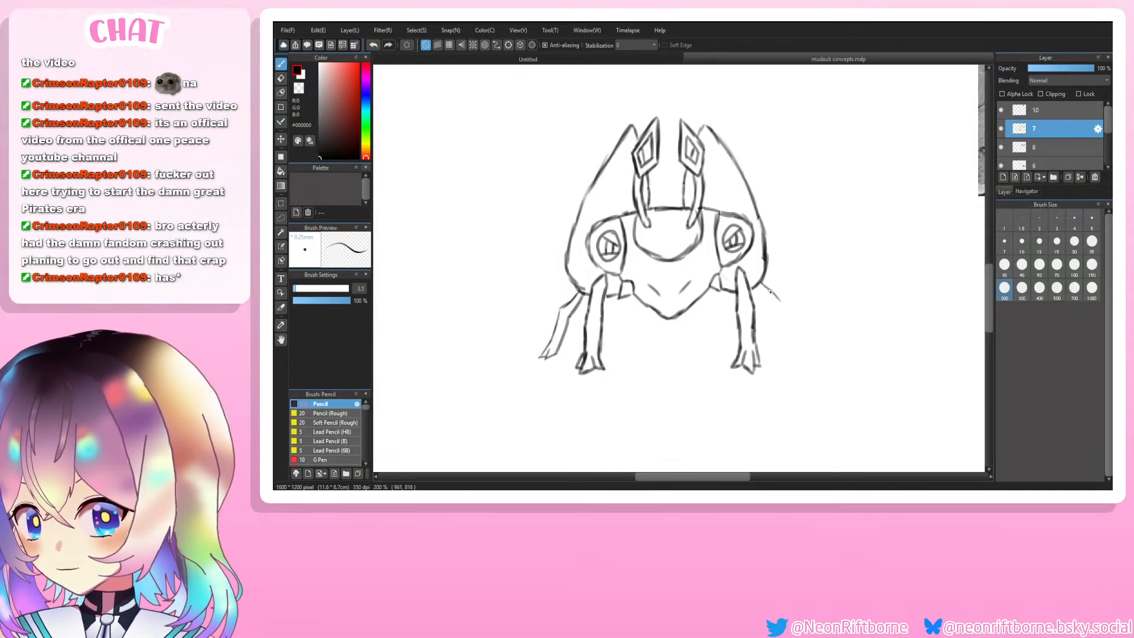
Step: Undo the strokes of the slanted second leg outside the left front leg
{"action": "key", "text": "ctrl+z"}
{"action": "key", "text": "ctrl+z"}
{"action": "key", "text": "ctrl+z"}
{"action": "key", "text": "ctrl+z"}
{"action": "key", "text": "ctrl+z"}
{"action": "key", "text": "ctrl+z"}
{"action": "key", "text": "ctrl+z"}
{"action": "key", "text": "ctrl+z"}
{"action": "key", "text": "ctrl+z"}
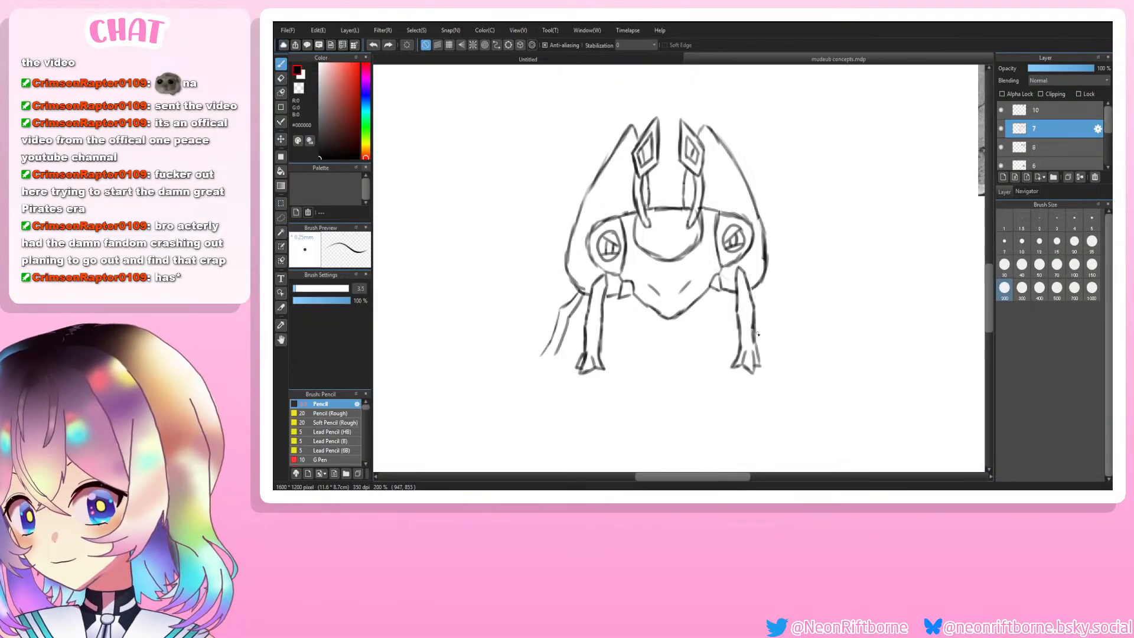
{"action": "key", "text": "ctrl+z"}
{"action": "key", "text": "ctrl+z"}
{"action": "key", "text": "ctrl+z"}
{"action": "key", "text": "ctrl+z"}
{"action": "key", "text": "ctrl+z"}
{"action": "key", "text": "ctrl+z"}
{"action": "key", "text": "ctrl+z"}
{"action": "key", "text": "ctrl+z"}
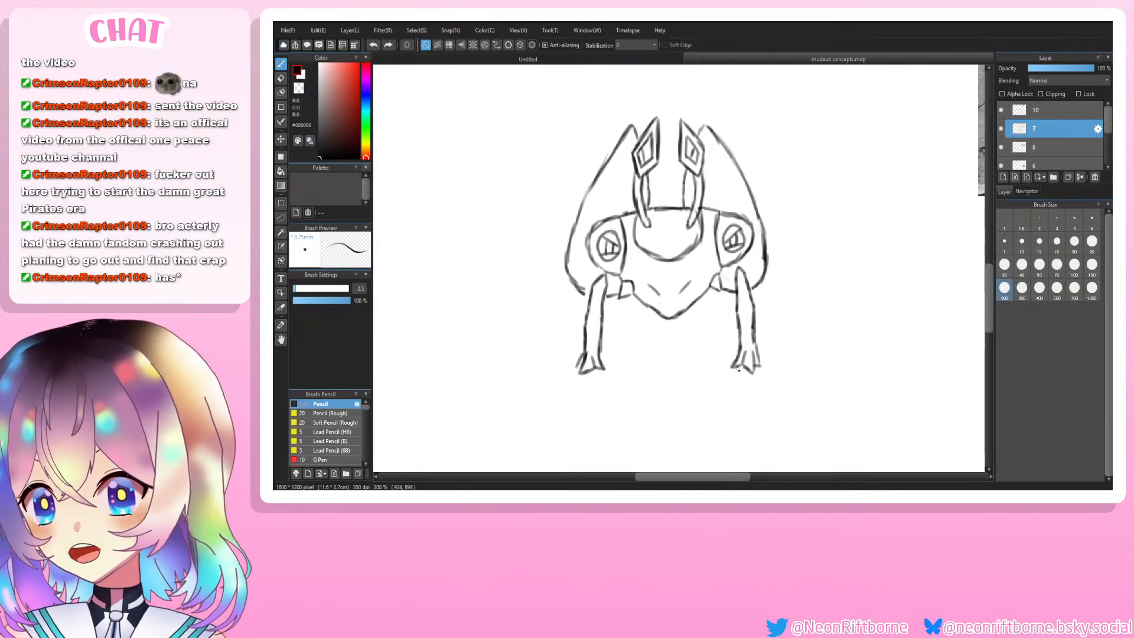
Step: Undo the left front leg and the gap erased in the left outer outline
{"action": "key", "text": "ctrl+z"}
{"action": "key", "text": "ctrl+z"}
{"action": "key", "text": "ctrl+z"}
{"action": "key", "text": "ctrl+z"}
{"action": "key", "text": "ctrl+z"}
{"action": "key", "text": "ctrl+z"}
{"action": "key", "text": "ctrl+z"}
{"action": "key", "text": "ctrl+z"}
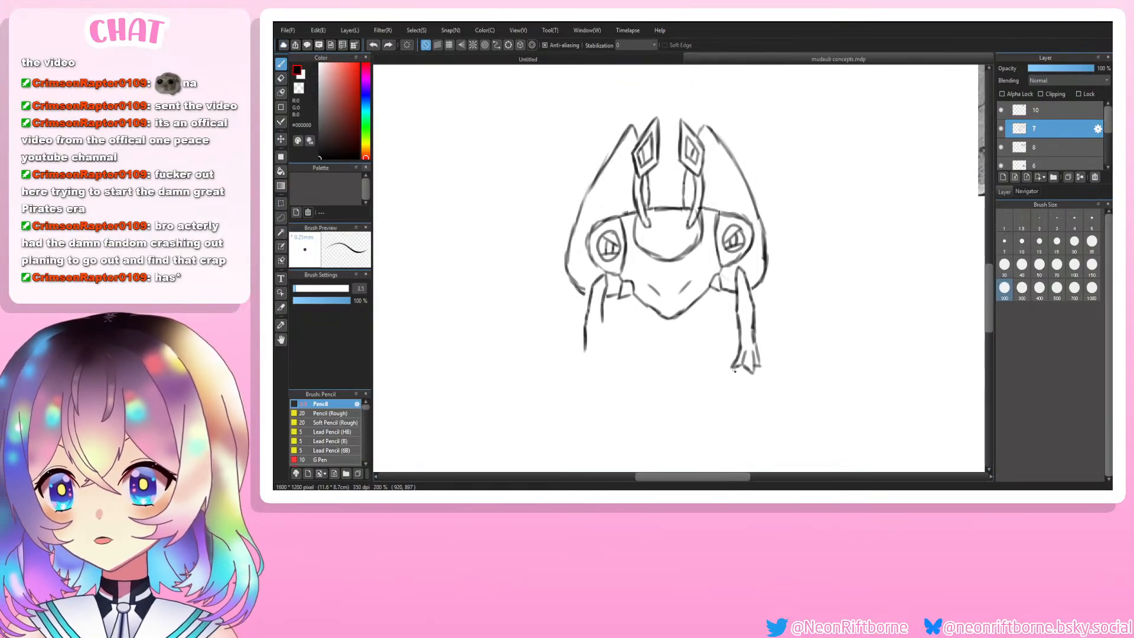
{"action": "key", "text": "ctrl+z"}
{"action": "key", "text": "ctrl+z"}
{"action": "key", "text": "ctrl+z"}
{"action": "key", "text": "ctrl+z"}
{"action": "key", "text": "ctrl+z"}
{"action": "key", "text": "ctrl+z"}
{"action": "key", "text": "ctrl+z"}
{"action": "key", "text": "ctrl+z"}
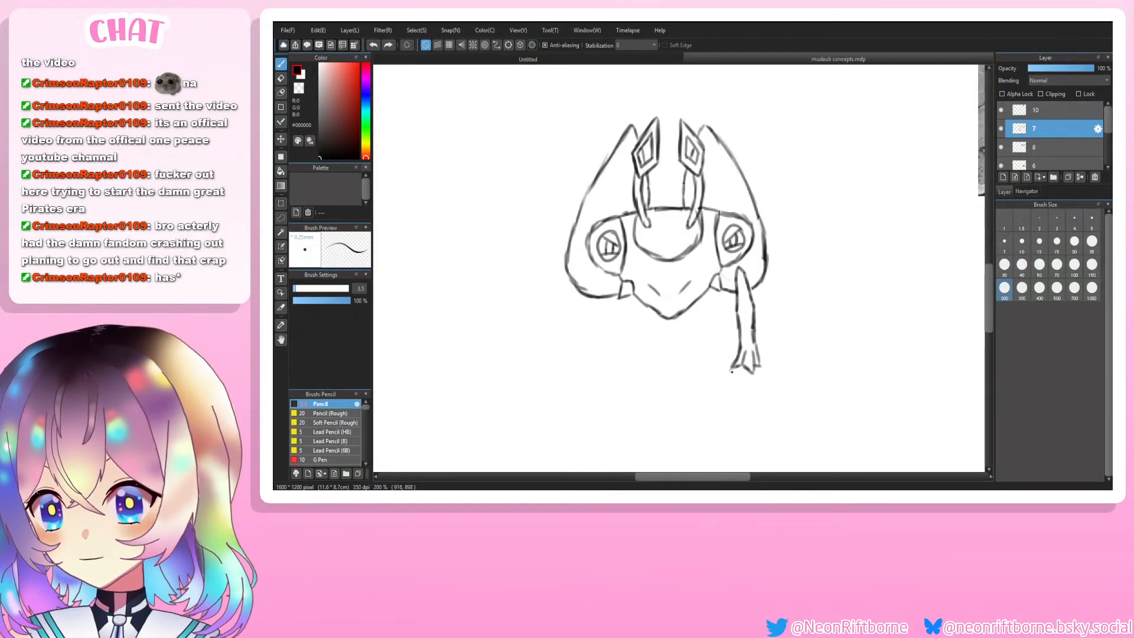
Step: Undo the foot and both sides of the right front leg
{"action": "key", "text": "ctrl+z"}
{"action": "key", "text": "ctrl+z"}
{"action": "key", "text": "ctrl+z"}
{"action": "key", "text": "ctrl+z"}
{"action": "key", "text": "ctrl+z"}
{"action": "key", "text": "ctrl+z"}
{"action": "key", "text": "ctrl+z"}
{"action": "key", "text": "ctrl+z"}
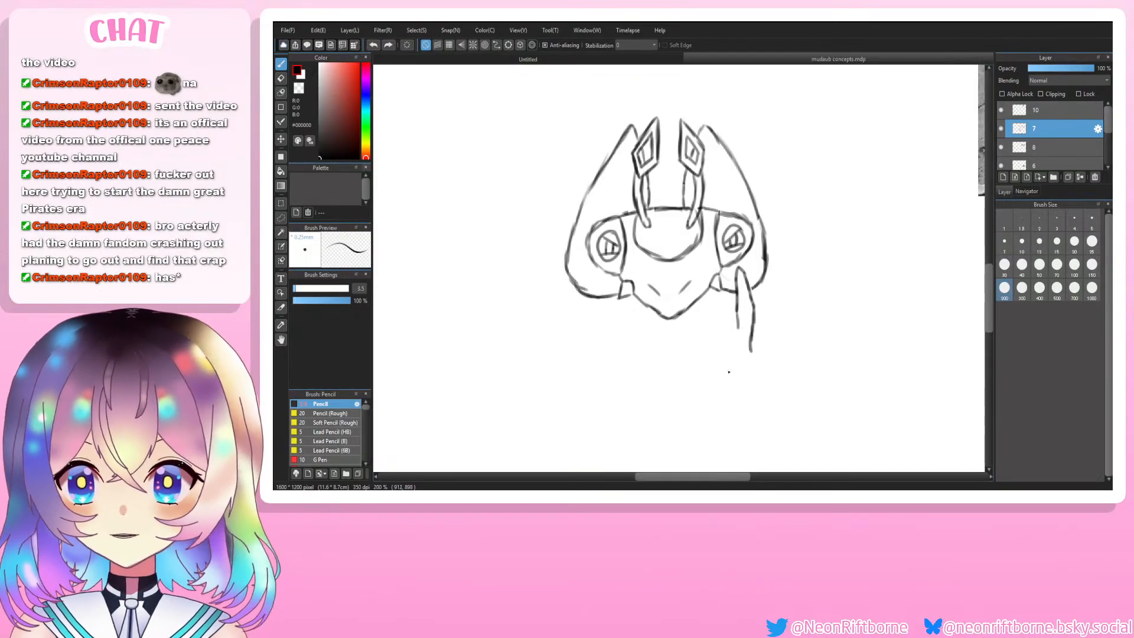
{"action": "key", "text": "ctrl+z"}
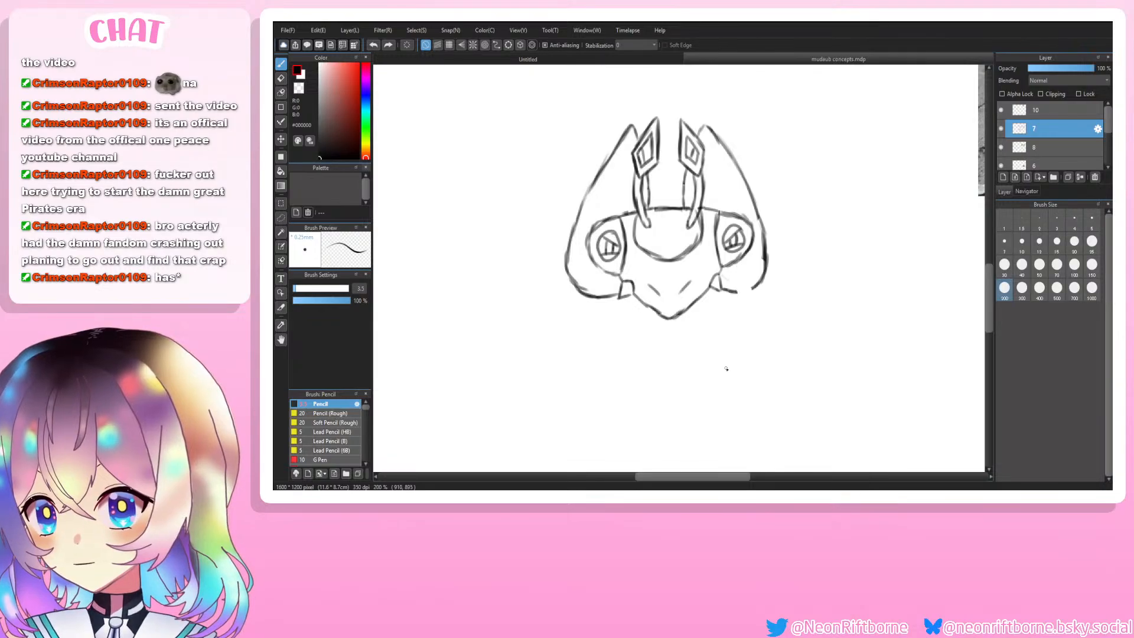
Step: Erase the entire right outer outline, from beside the right antenna's tip down to the jaw spike
{"action": "key", "text": "e"}
{"action": "mouse_move", "coordinate": [800, 271]}
{"action": "left_mouse_down"}
{"action": "mouse_move", "coordinate": [773, 283]}
{"action": "mouse_move", "coordinate": [767, 263]}
{"action": "mouse_move", "coordinate": [759, 295]}
{"action": "mouse_move", "coordinate": [770, 246]}
{"action": "mouse_move", "coordinate": [742, 181]}
{"action": "mouse_move", "coordinate": [762, 222]}
{"action": "mouse_move", "coordinate": [743, 291]}
{"action": "mouse_move", "coordinate": [732, 285]}
{"action": "left_mouse_up"}
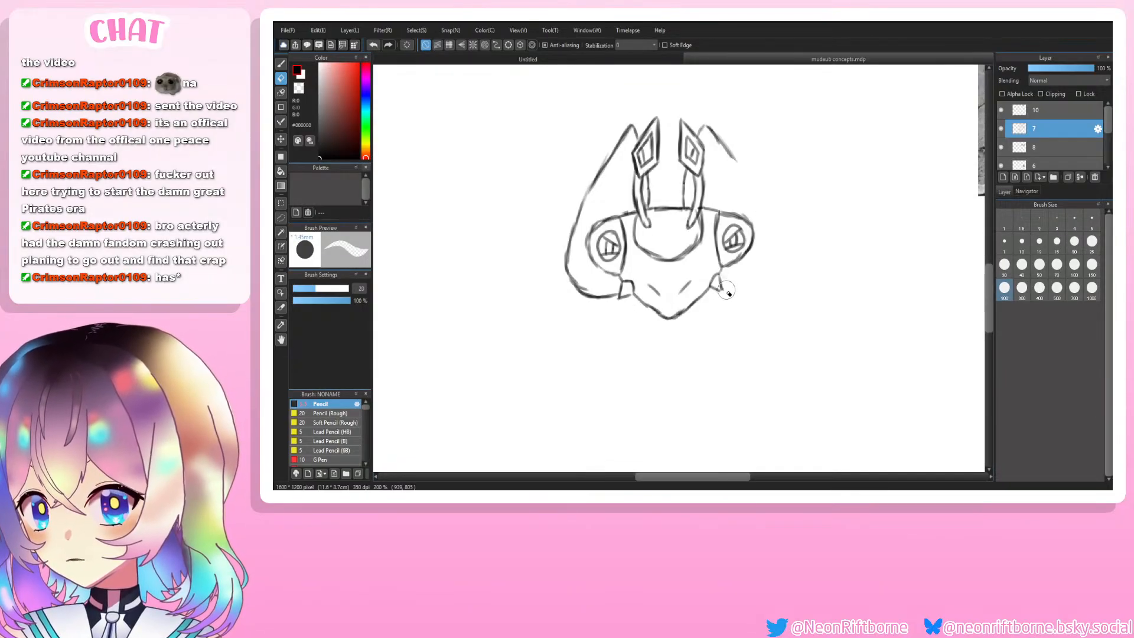
{"action": "left_click_drag", "start_coordinate": [739, 168], "coordinate": [705, 125]}
Step: Redraw the right outer outline as a tighter curve from the antenna to the eye, and add a small angular flap beneath the eye
{"action": "key", "text": "b"}
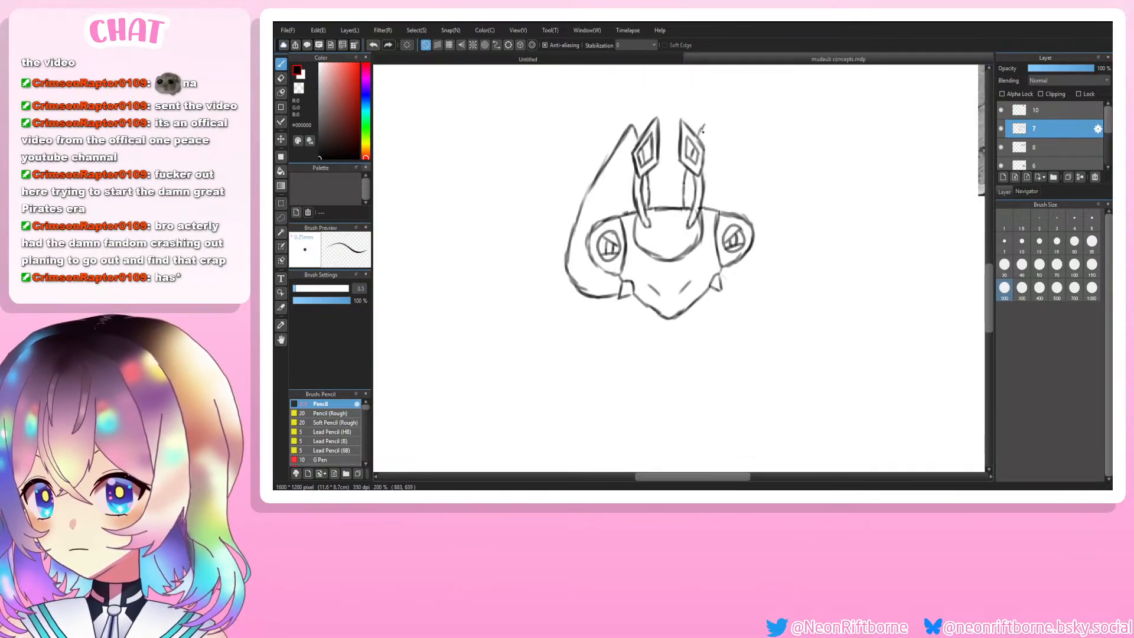
{"action": "left_click_drag", "start_coordinate": [708, 126], "coordinate": [745, 213]}
{"action": "key", "text": "e"}
{"action": "key", "text": "b"}
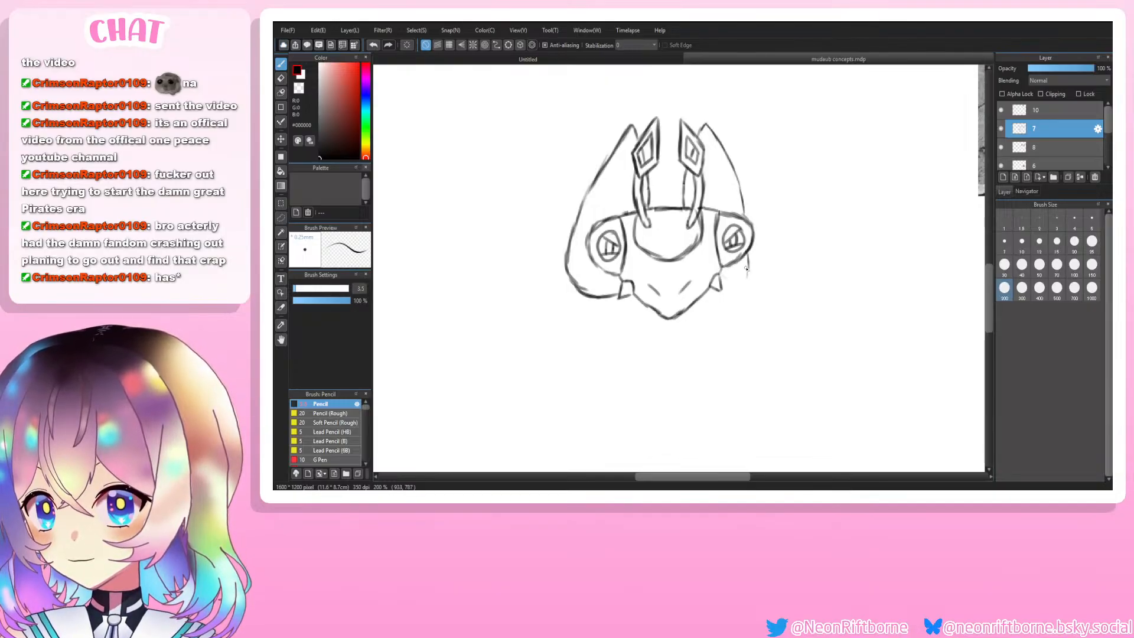
{"action": "key", "text": "ctrl+z"}
{"action": "mouse_move", "coordinate": [747, 254]}
{"action": "left_mouse_down"}
{"action": "mouse_move", "coordinate": [737, 283]}
{"action": "mouse_move", "coordinate": [719, 281]}
{"action": "mouse_move", "coordinate": [730, 283]}
{"action": "left_mouse_up"}
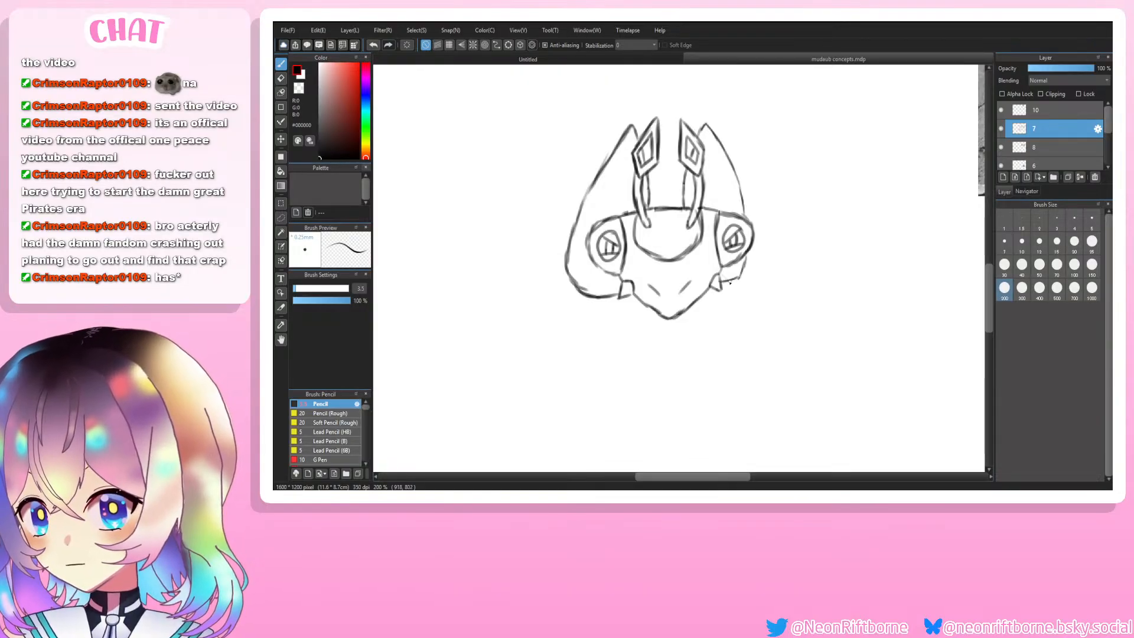
Step: Erase the left outer outline and redraw its upper part as a tighter curve running down to the left eye
{"action": "key", "text": "e"}
{"action": "mouse_move", "coordinate": [606, 296]}
{"action": "left_mouse_down"}
{"action": "mouse_move", "coordinate": [574, 289]}
{"action": "mouse_move", "coordinate": [568, 233]}
{"action": "mouse_move", "coordinate": [580, 229]}
{"action": "mouse_move", "coordinate": [569, 224]}
{"action": "mouse_move", "coordinate": [607, 163]}
{"action": "mouse_move", "coordinate": [594, 219]}
{"action": "left_mouse_up"}
{"action": "key", "text": "b"}
{"action": "key", "text": "e"}
{"action": "key", "text": "b"}
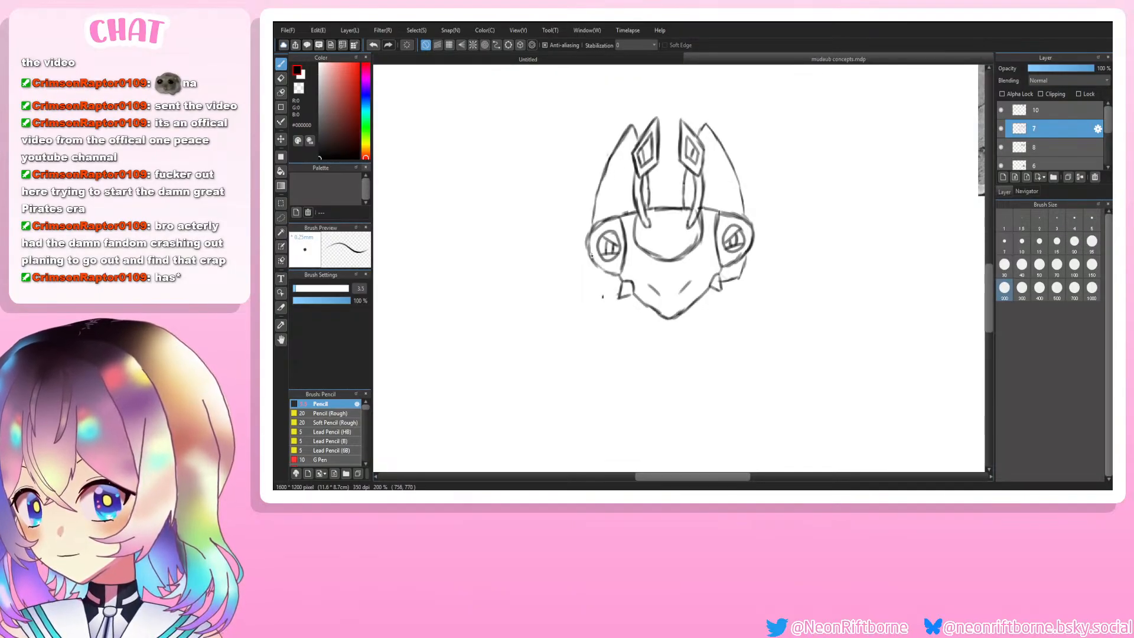
Step: Add a small angular flap beneath the left eye, reaching to the left jaw spike
{"action": "mouse_move", "coordinate": [589, 261]}
{"action": "left_mouse_down"}
{"action": "mouse_move", "coordinate": [605, 292]}
{"action": "mouse_move", "coordinate": [620, 288]}
{"action": "left_mouse_up"}
{"action": "key", "text": "ctrl+z"}
{"action": "key", "text": "ctrl+z"}
{"action": "key", "text": "e"}
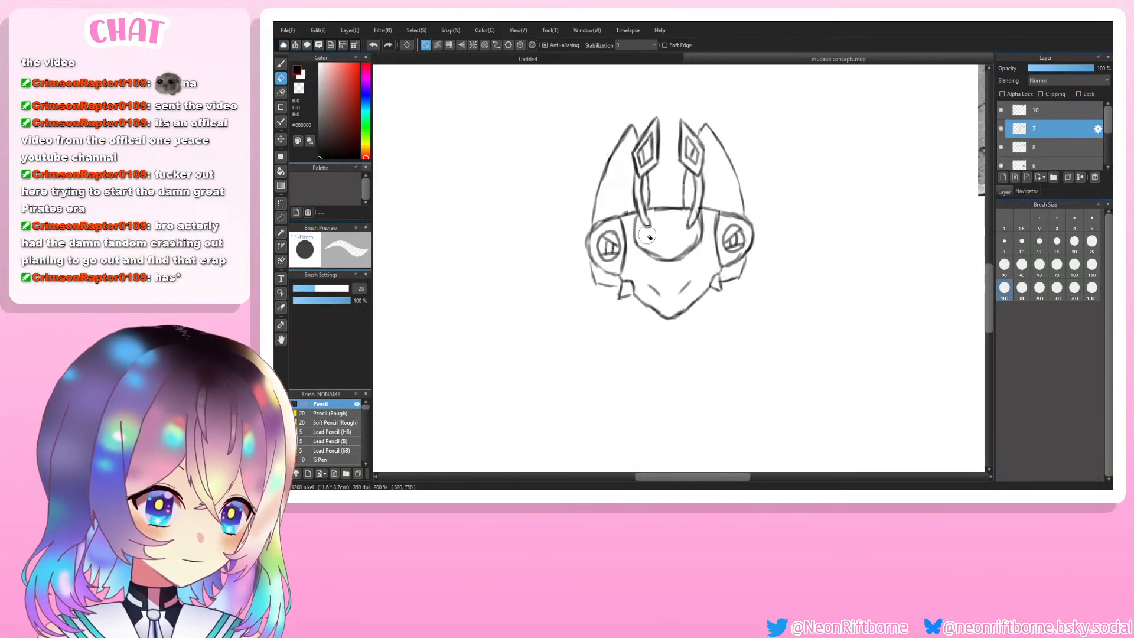
{"action": "key", "text": "ctrl+plus"}
{"action": "key", "text": "b"}
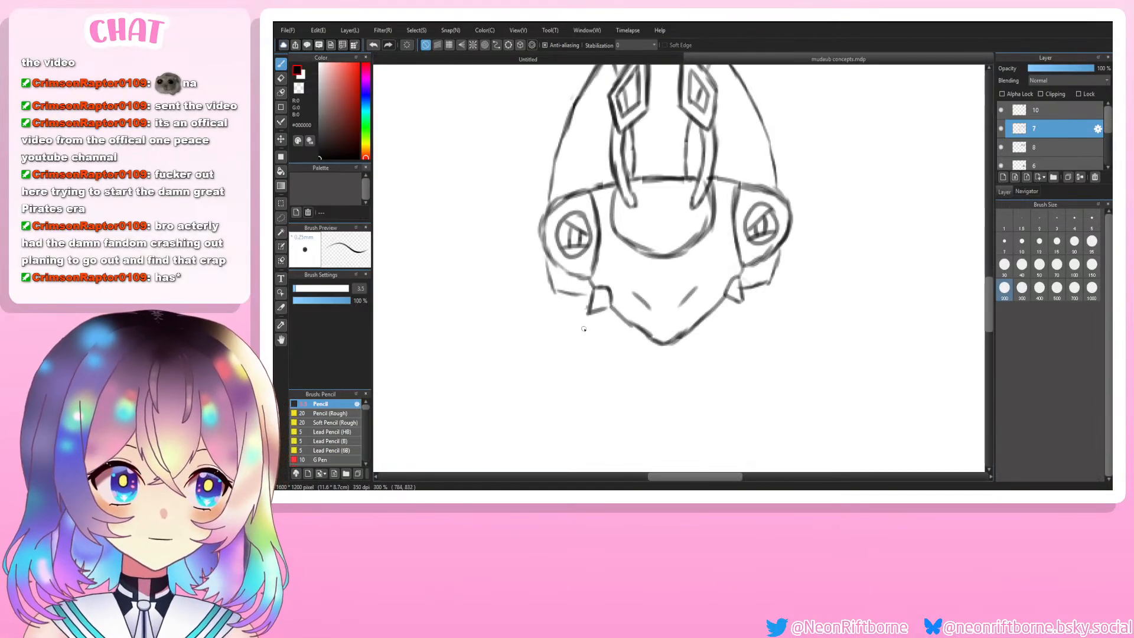
{"action": "left_click_drag", "start_coordinate": [577, 298], "coordinate": [535, 378]}
{"action": "key", "text": "ctrl+minus"}
{"action": "key", "text": "ctrl+minus"}
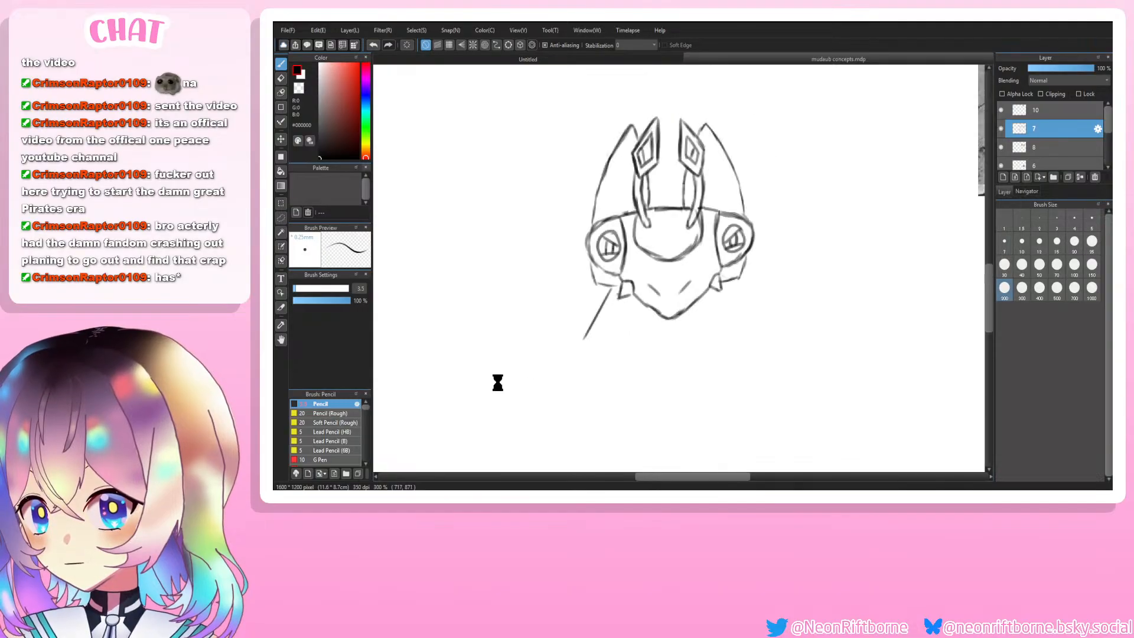
{"action": "key", "text": "ctrl+plus"}
{"action": "key", "text": "ctrl+z"}
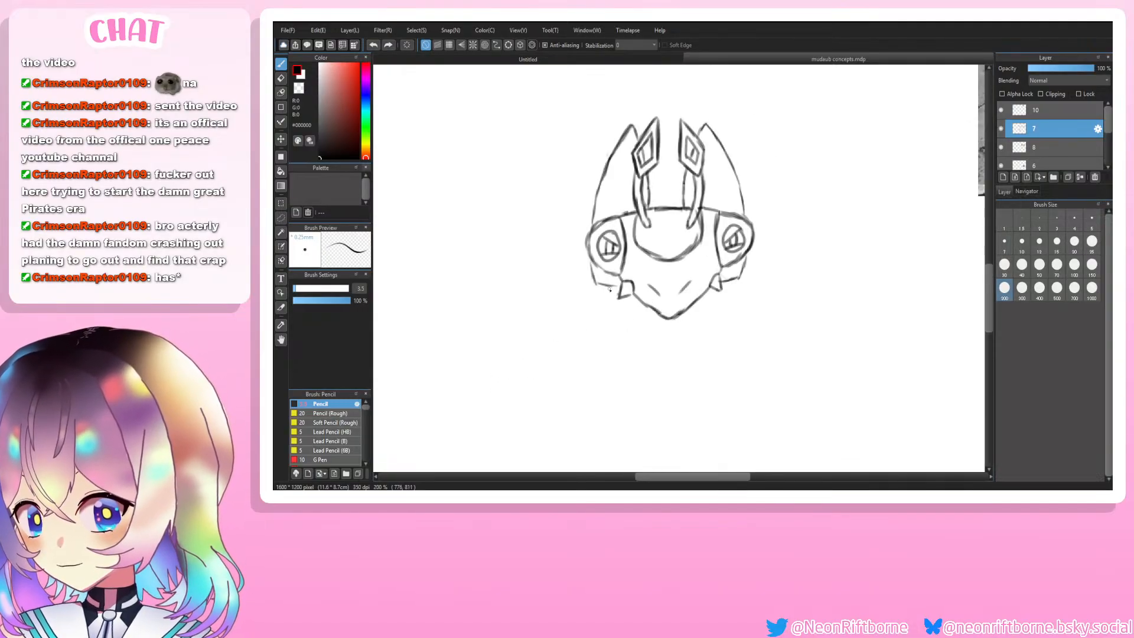
Step: Sketch a short bent front leg with a pointed-toed foot beside the left jaw spike
{"action": "mouse_move", "coordinate": [613, 285]}
{"action": "left_mouse_down"}
{"action": "mouse_move", "coordinate": [590, 309]}
{"action": "mouse_move", "coordinate": [604, 297]}
{"action": "mouse_move", "coordinate": [587, 343]}
{"action": "mouse_move", "coordinate": [596, 338]}
{"action": "left_mouse_up"}
{"action": "key", "text": "ctrl+z"}
{"action": "key", "text": "ctrl+z"}
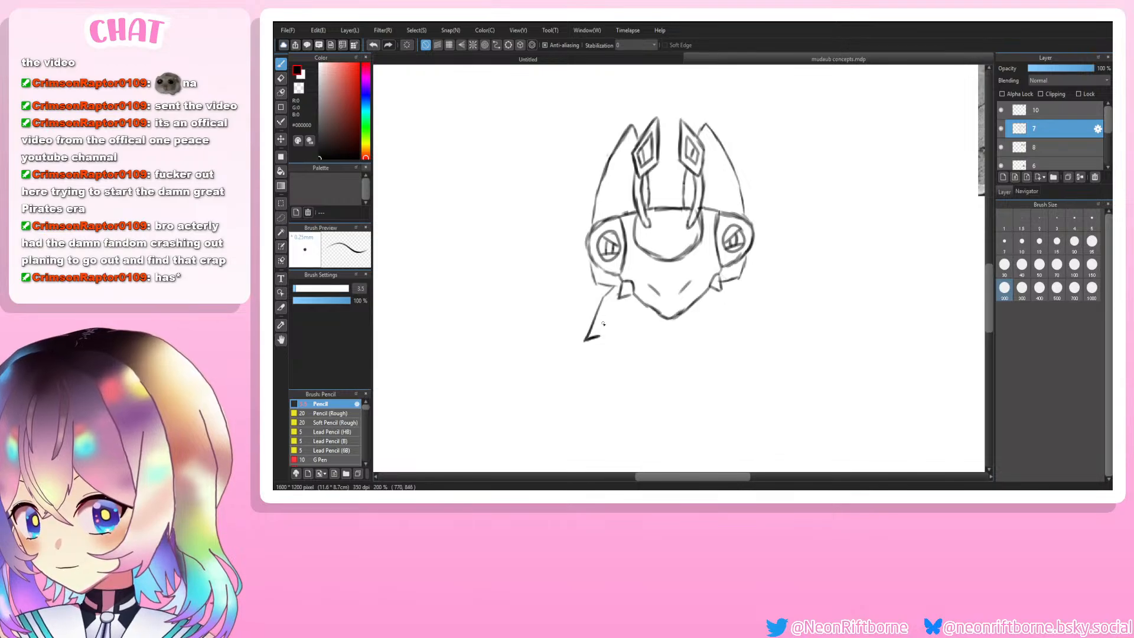
{"action": "mouse_move", "coordinate": [602, 325]}
{"action": "left_mouse_down"}
{"action": "mouse_move", "coordinate": [598, 345]}
{"action": "mouse_move", "coordinate": [612, 341]}
{"action": "mouse_move", "coordinate": [599, 346]}
{"action": "mouse_move", "coordinate": [620, 301]}
{"action": "left_mouse_up"}
{"action": "key", "text": "ctrl+z"}
{"action": "key", "text": "ctrl+z"}
{"action": "key", "text": "ctrl+z"}
{"action": "key", "text": "ctrl+z"}
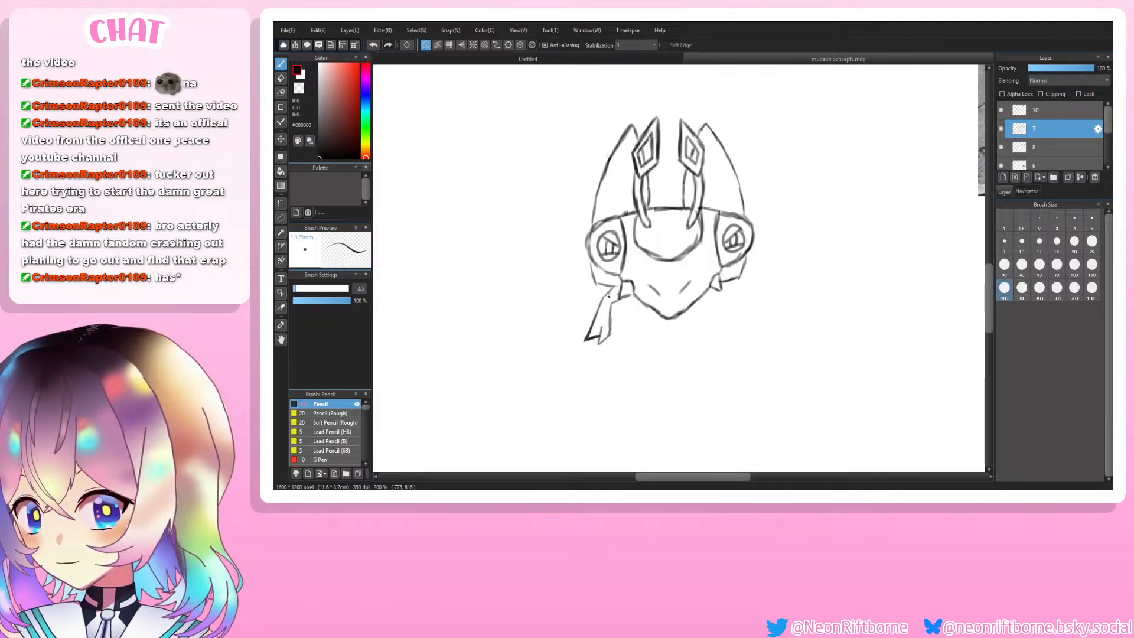
{"action": "key", "text": "ctrl+z"}
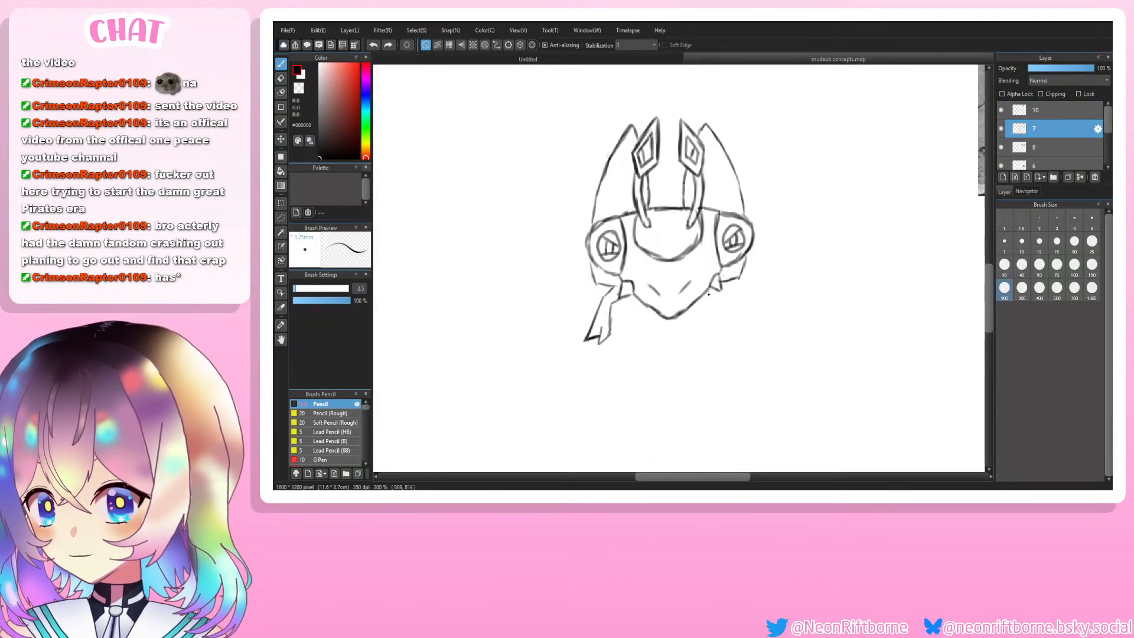
Step: Sketch a matching short bent front leg with a pointed-toed foot beside the right jaw spike
{"action": "mouse_move", "coordinate": [713, 290]}
{"action": "left_mouse_down"}
{"action": "mouse_move", "coordinate": [727, 333]}
{"action": "mouse_move", "coordinate": [734, 322]}
{"action": "mouse_move", "coordinate": [746, 337]}
{"action": "left_mouse_up"}
{"action": "left_click_drag", "start_coordinate": [746, 337], "coordinate": [737, 291]}
{"action": "key", "text": "ctrl+z"}
{"action": "key", "text": "ctrl+z"}
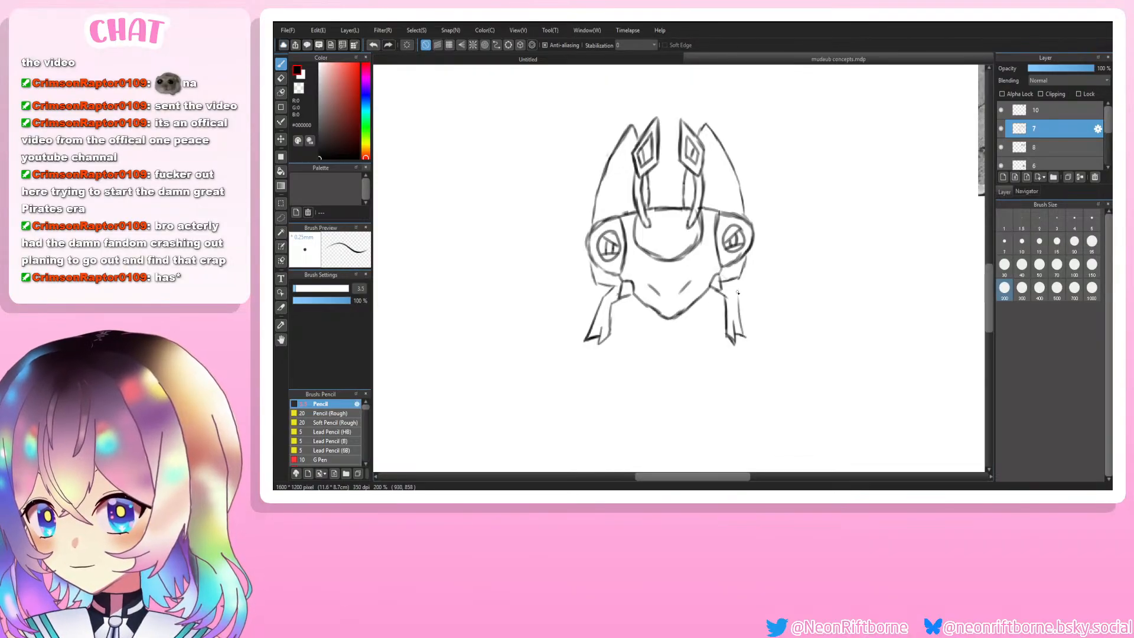
{"action": "key", "text": "ctrl+z"}
{"action": "left_click_drag", "start_coordinate": [745, 339], "coordinate": [735, 300]}
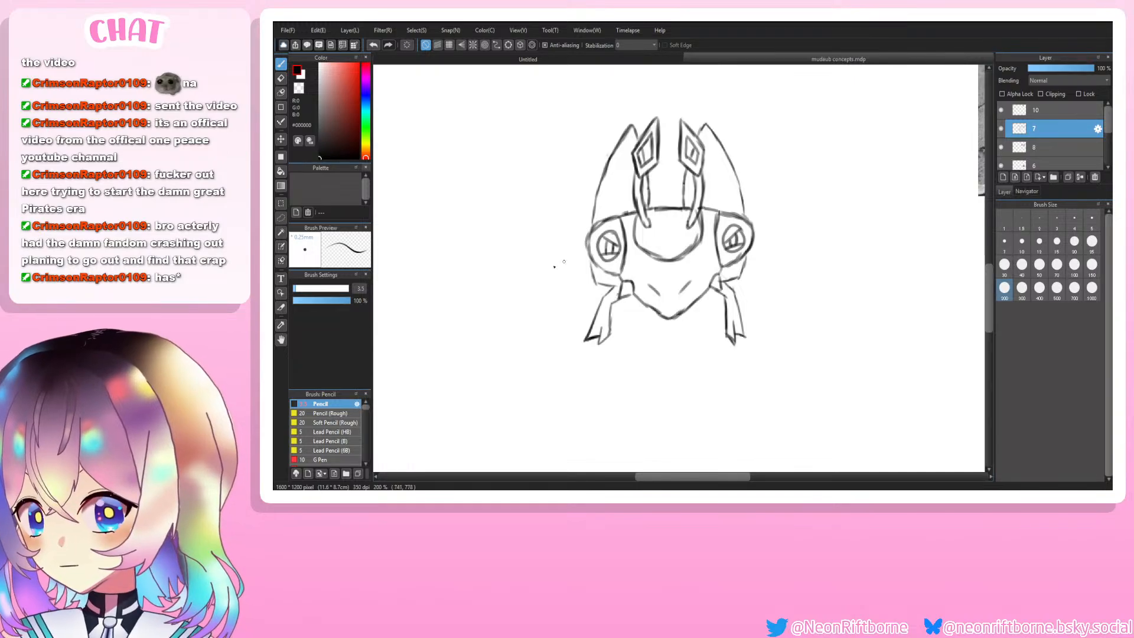
Step: Check the whole concept sheet, and undo the strokes of both short front legs
{"action": "scroll", "coordinate": [398, 430], "scroll_direction": "down", "scroll_amount": 3}
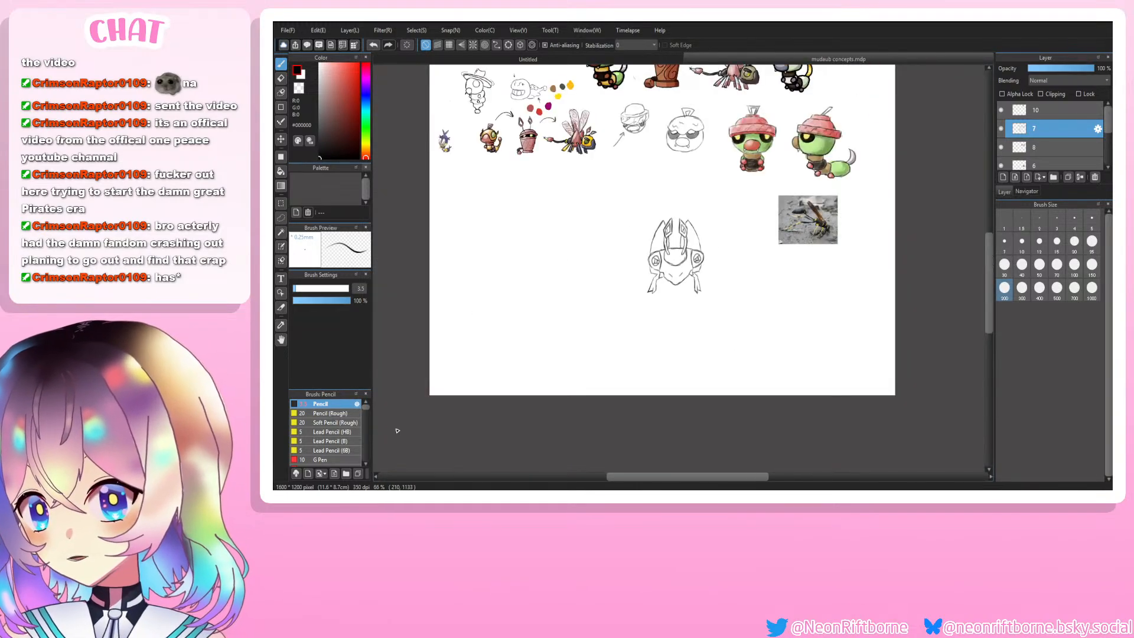
{"action": "scroll", "coordinate": [398, 431], "scroll_direction": "up", "scroll_amount": 3}
{"action": "key", "text": "ctrl+z"}
{"action": "key", "text": "ctrl+z"}
{"action": "key", "text": "ctrl+z"}
{"action": "key", "text": "ctrl+z"}
{"action": "key", "text": "ctrl+z"}
{"action": "key", "text": "ctrl+z"}
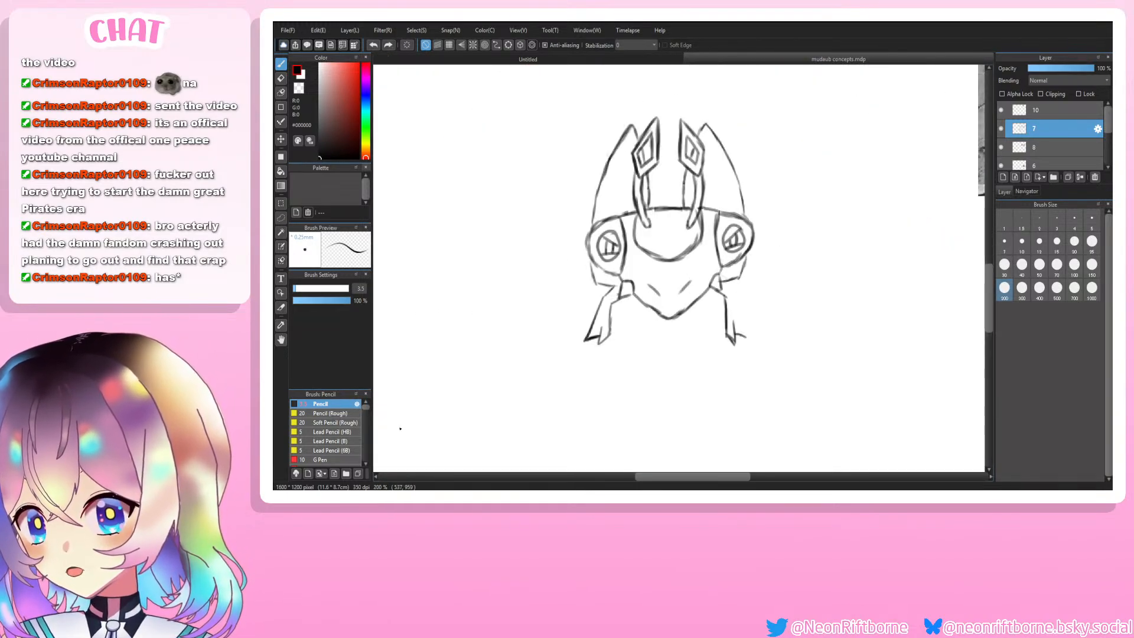
{"action": "key", "text": "ctrl+z"}
{"action": "key", "text": "ctrl+z"}
{"action": "key", "text": "ctrl+z"}
{"action": "key", "text": "ctrl+z"}
{"action": "key", "text": "ctrl+z"}
{"action": "key", "text": "ctrl+z"}
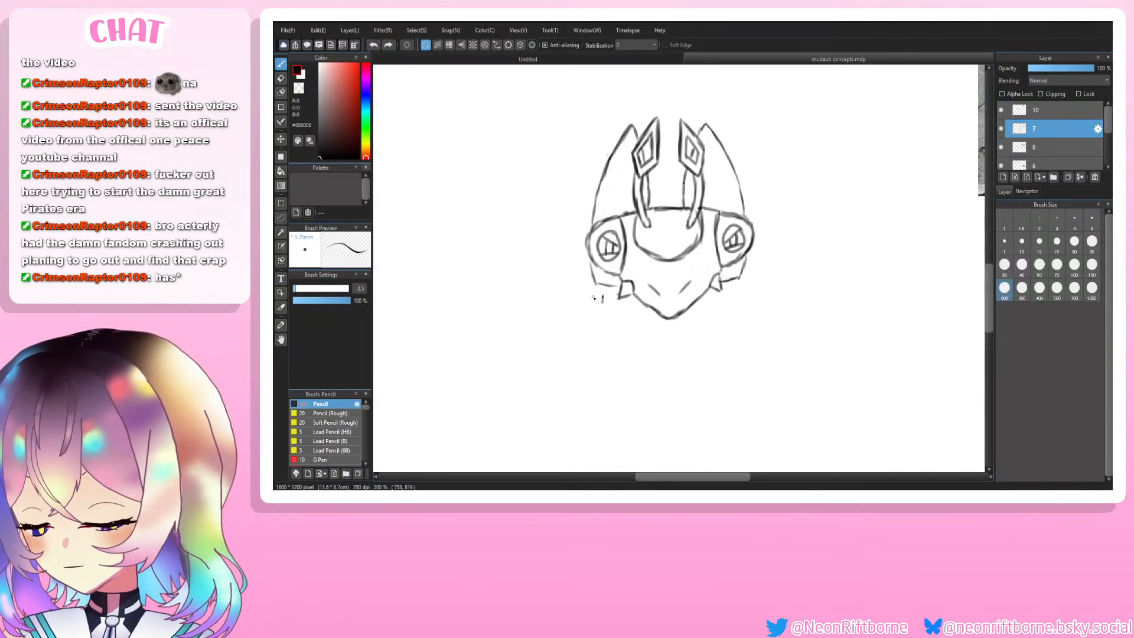
Step: Erase the stray marks beneath the left cheek flap
{"action": "key", "text": "e"}
{"action": "left_click_drag", "start_coordinate": [603, 296], "coordinate": [566, 332]}
{"action": "key", "text": "b"}
{"action": "key", "text": "ctrl+z"}
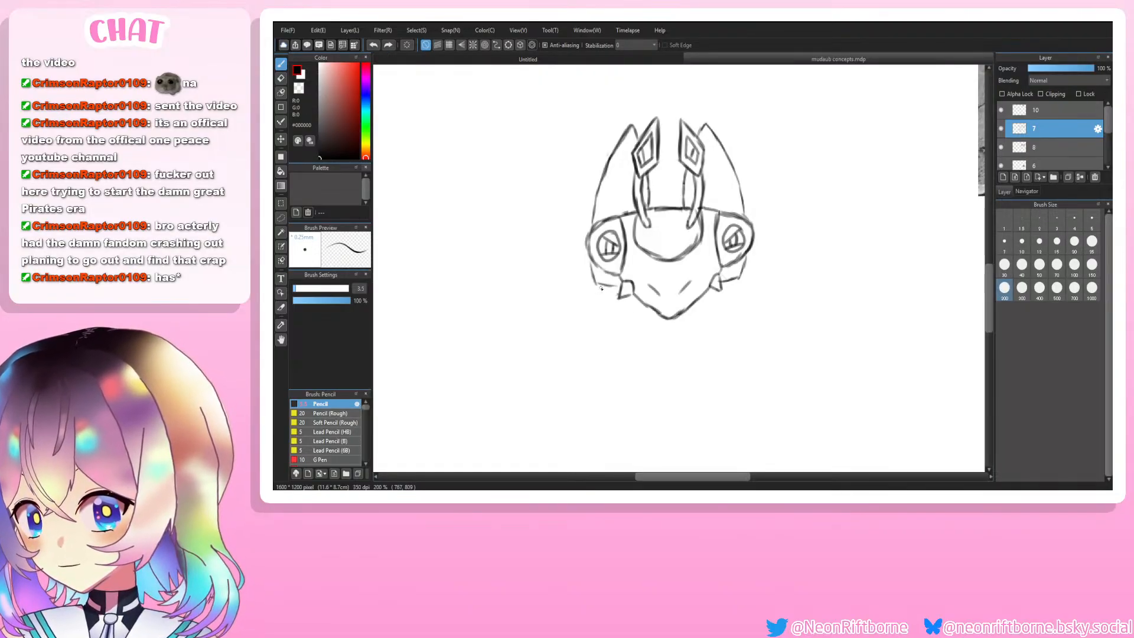
Step: Sketch a slanted front leg with a jagged pointed-toed foot extending down and outward from beneath the left cheek flap
{"action": "left_click_drag", "start_coordinate": [601, 288], "coordinate": [551, 362]}
{"action": "key", "text": "ctrl+z"}
{"action": "mouse_move", "coordinate": [606, 285]}
{"action": "left_mouse_down"}
{"action": "mouse_move", "coordinate": [568, 345]}
{"action": "mouse_move", "coordinate": [584, 344]}
{"action": "mouse_move", "coordinate": [586, 327]}
{"action": "mouse_move", "coordinate": [579, 347]}
{"action": "mouse_move", "coordinate": [593, 343]}
{"action": "mouse_move", "coordinate": [619, 291]}
{"action": "left_mouse_up"}
{"action": "key", "text": "ctrl+z"}
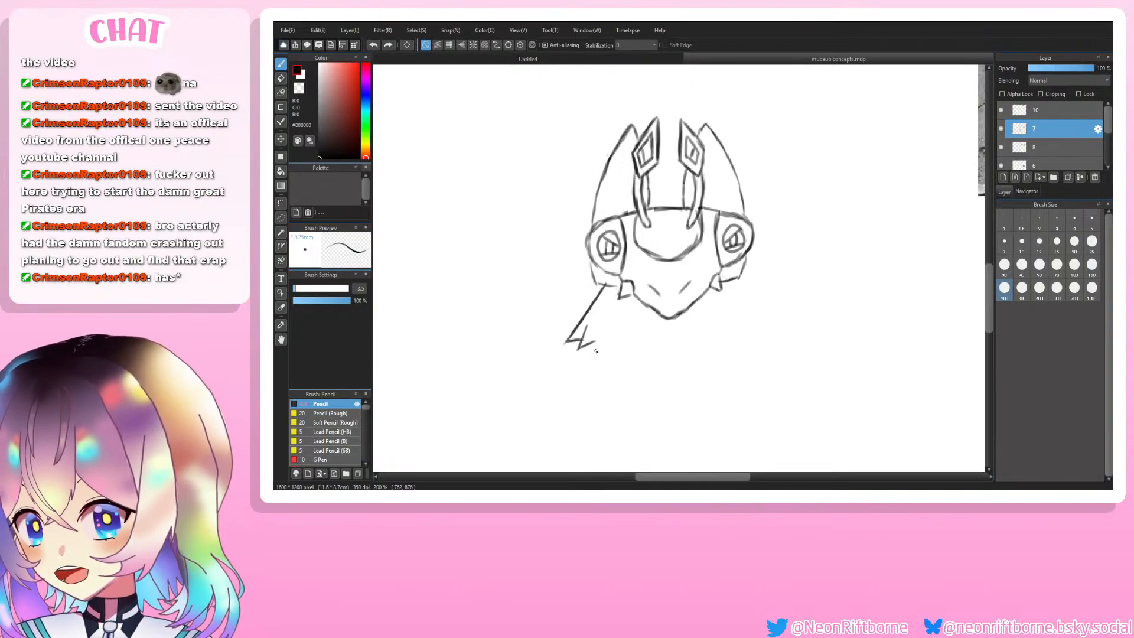
{"action": "left_click_drag", "start_coordinate": [595, 349], "coordinate": [614, 293]}
Step: Sketch a second slanted leg with pointed toes along the outer side of the new left front leg
{"action": "mouse_move", "coordinate": [599, 333]}
{"action": "left_mouse_down"}
{"action": "mouse_move", "coordinate": [612, 288]}
{"action": "mouse_move", "coordinate": [553, 333]}
{"action": "left_mouse_up"}
{"action": "key", "text": "ctrl+z"}
{"action": "mouse_move", "coordinate": [589, 283]}
{"action": "left_mouse_down"}
{"action": "mouse_move", "coordinate": [534, 343]}
{"action": "mouse_move", "coordinate": [559, 322]}
{"action": "mouse_move", "coordinate": [550, 339]}
{"action": "mouse_move", "coordinate": [567, 331]}
{"action": "mouse_move", "coordinate": [552, 338]}
{"action": "mouse_move", "coordinate": [596, 293]}
{"action": "left_mouse_up"}
{"action": "key", "text": "ctrl+z"}
{"action": "key", "text": "ctrl+z"}
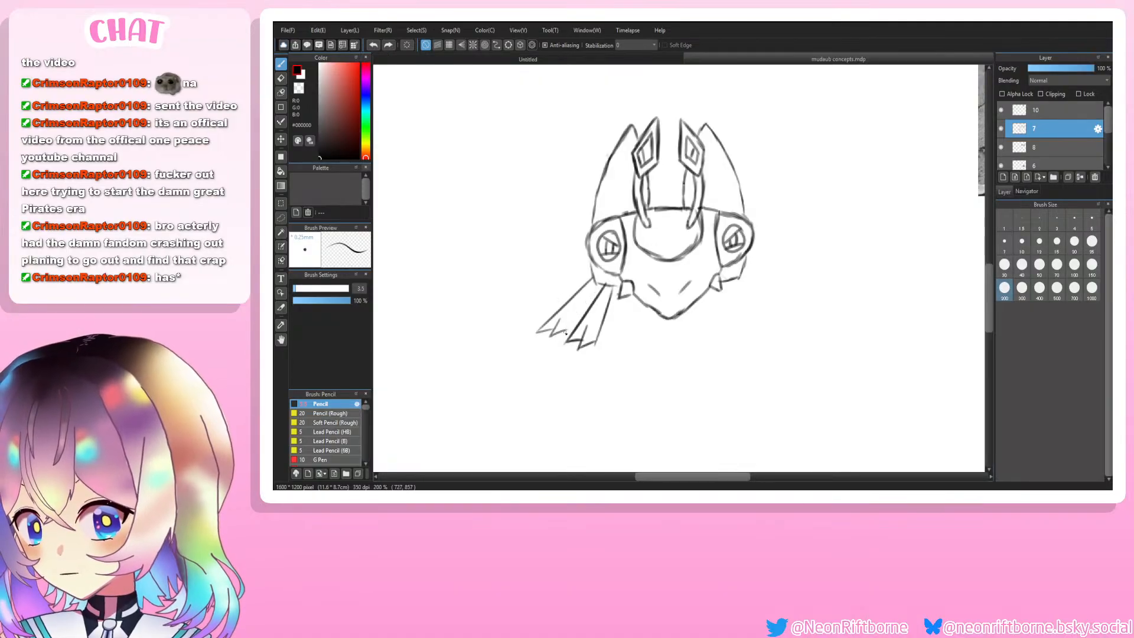
{"action": "left_click_drag", "start_coordinate": [566, 331], "coordinate": [598, 284]}
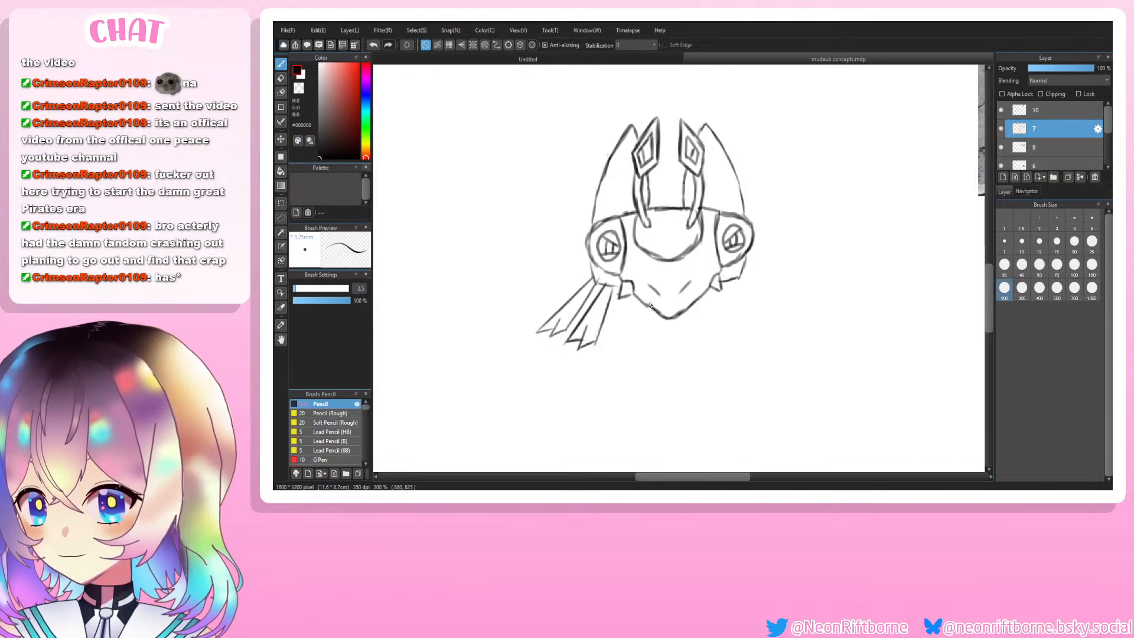
Step: Redraw the inner left leg more upright beneath the left cheek flap, with a jagged pointed-toed foot
{"action": "key", "text": "e"}
{"action": "mouse_move", "coordinate": [604, 303]}
{"action": "left_mouse_down"}
{"action": "mouse_move", "coordinate": [610, 293]}
{"action": "mouse_move", "coordinate": [598, 353]}
{"action": "mouse_move", "coordinate": [594, 304]}
{"action": "mouse_move", "coordinate": [582, 340]}
{"action": "mouse_move", "coordinate": [569, 343]}
{"action": "mouse_move", "coordinate": [585, 319]}
{"action": "mouse_move", "coordinate": [619, 342]}
{"action": "left_mouse_up"}
{"action": "key", "text": "b"}
{"action": "key", "text": "ctrl+z"}
{"action": "mouse_move", "coordinate": [614, 286]}
{"action": "left_mouse_down"}
{"action": "mouse_move", "coordinate": [619, 357]}
{"action": "mouse_move", "coordinate": [616, 319]}
{"action": "mouse_move", "coordinate": [617, 355]}
{"action": "left_mouse_up"}
{"action": "key", "text": "ctrl+z"}
{"action": "key", "text": "ctrl+z"}
{"action": "mouse_move", "coordinate": [613, 287]}
{"action": "left_mouse_down"}
{"action": "mouse_move", "coordinate": [613, 352]}
{"action": "mouse_move", "coordinate": [583, 378]}
{"action": "mouse_move", "coordinate": [594, 315]}
{"action": "left_mouse_up"}
{"action": "key", "text": "ctrl+z"}
{"action": "key", "text": "ctrl+z"}
{"action": "key", "text": "ctrl+z"}
{"action": "mouse_move", "coordinate": [588, 342]}
{"action": "left_mouse_down"}
{"action": "mouse_move", "coordinate": [601, 282]}
{"action": "mouse_move", "coordinate": [592, 318]}
{"action": "mouse_move", "coordinate": [601, 288]}
{"action": "left_mouse_up"}
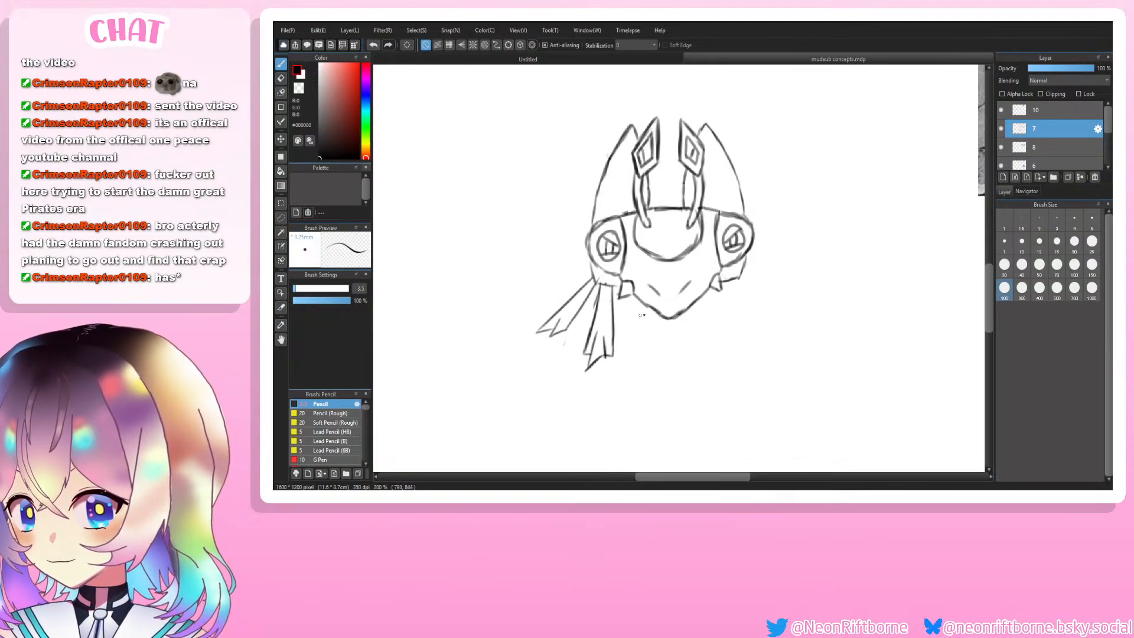
Step: Try a downward leg line beneath the right cheek flap, and undo it
{"action": "scroll", "coordinate": [721, 319], "scroll_direction": "down", "scroll_amount": 4}
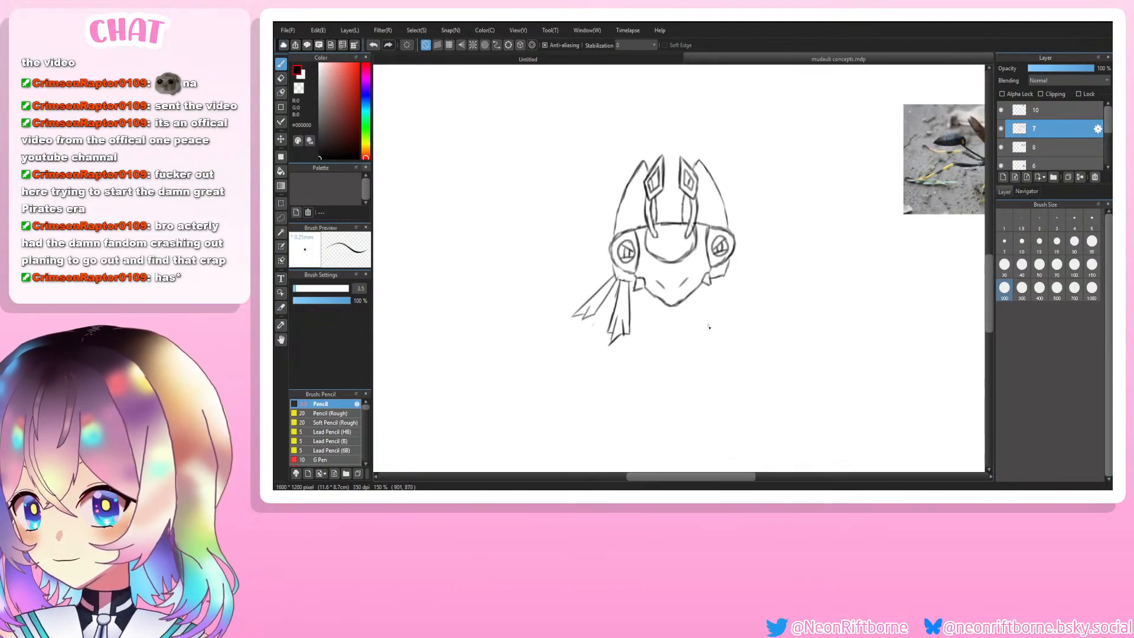
{"action": "scroll", "coordinate": [712, 347], "scroll_direction": "up", "scroll_amount": 4}
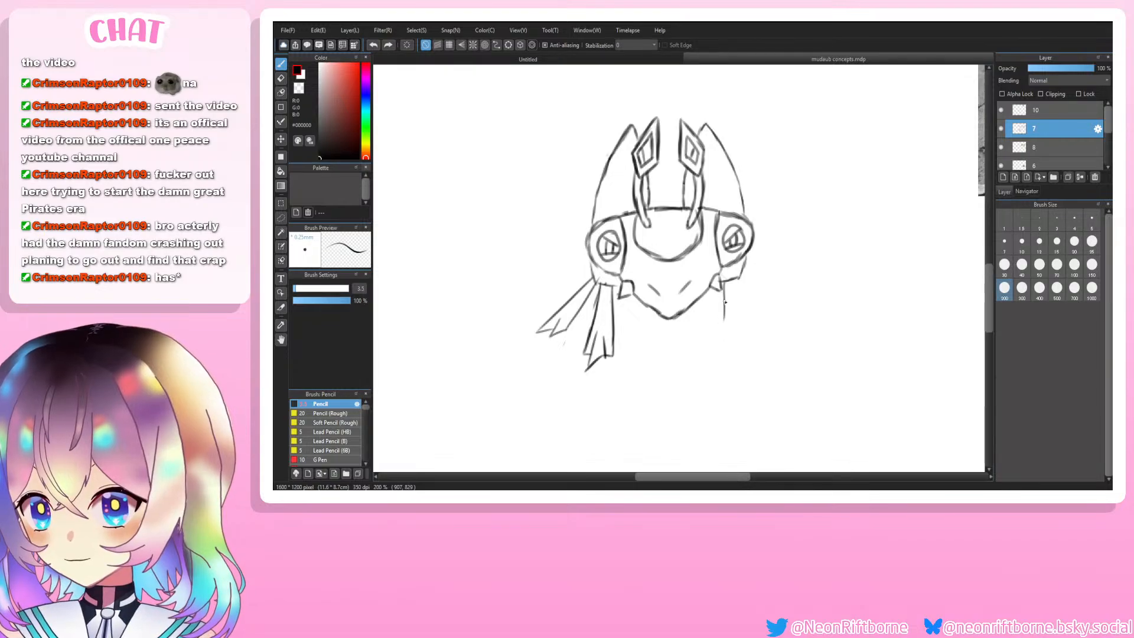
{"action": "left_click_drag", "start_coordinate": [724, 284], "coordinate": [722, 347]}
{"action": "key", "text": "ctrl+z"}
{"action": "key", "text": "ctrl+z"}
{"action": "key", "text": "ctrl+z"}
{"action": "key", "text": "ctrl+z"}
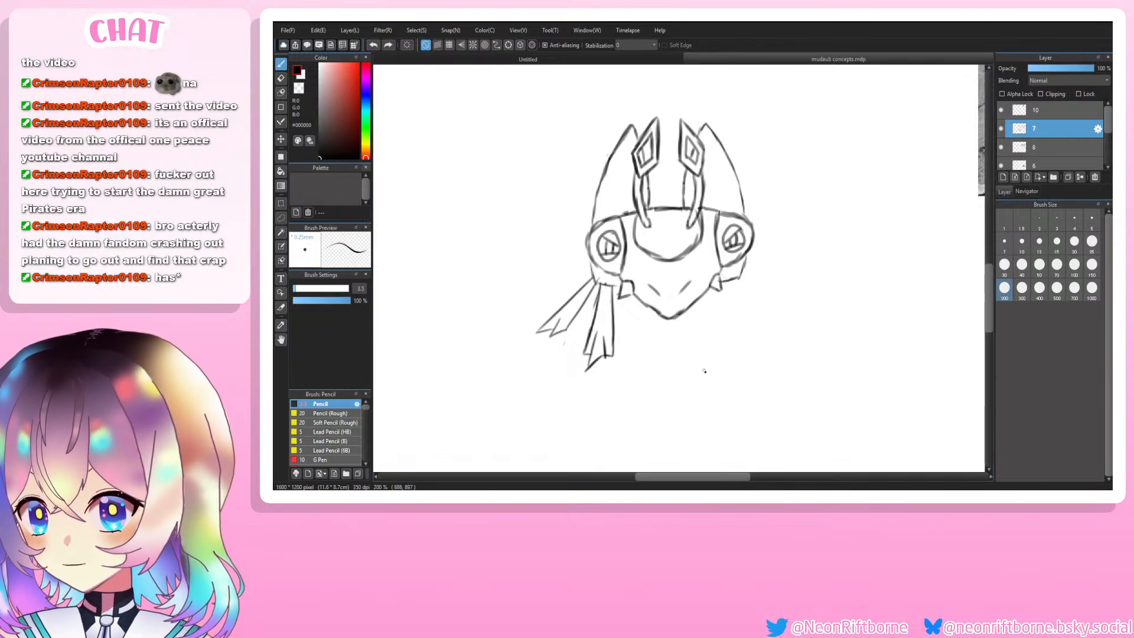
{"action": "key", "text": "ctrl+z"}
Step: Undo the strokes of both slanted legs beneath the left cheek flap
{"action": "scroll", "coordinate": [697, 381], "scroll_direction": "down", "scroll_amount": 4}
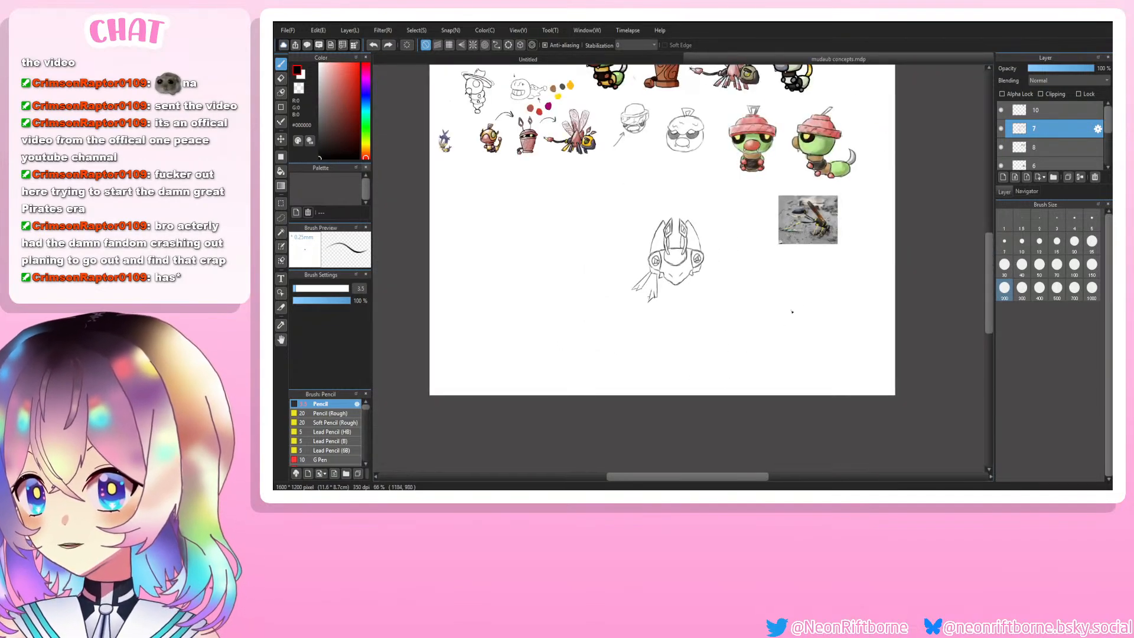
{"action": "mouse_move", "coordinate": [993, 286]}
{"action": "left_mouse_down"}
{"action": "mouse_move", "coordinate": [991, 260]}
{"action": "mouse_move", "coordinate": [987, 276]}
{"action": "left_mouse_up"}
{"action": "key", "text": "ctrl+plus"}
{"action": "key", "text": "ctrl+z"}
{"action": "key", "text": "ctrl+z"}
{"action": "key", "text": "ctrl+z"}
{"action": "key", "text": "ctrl+z"}
{"action": "key", "text": "ctrl+z"}
{"action": "key", "text": "ctrl+z"}
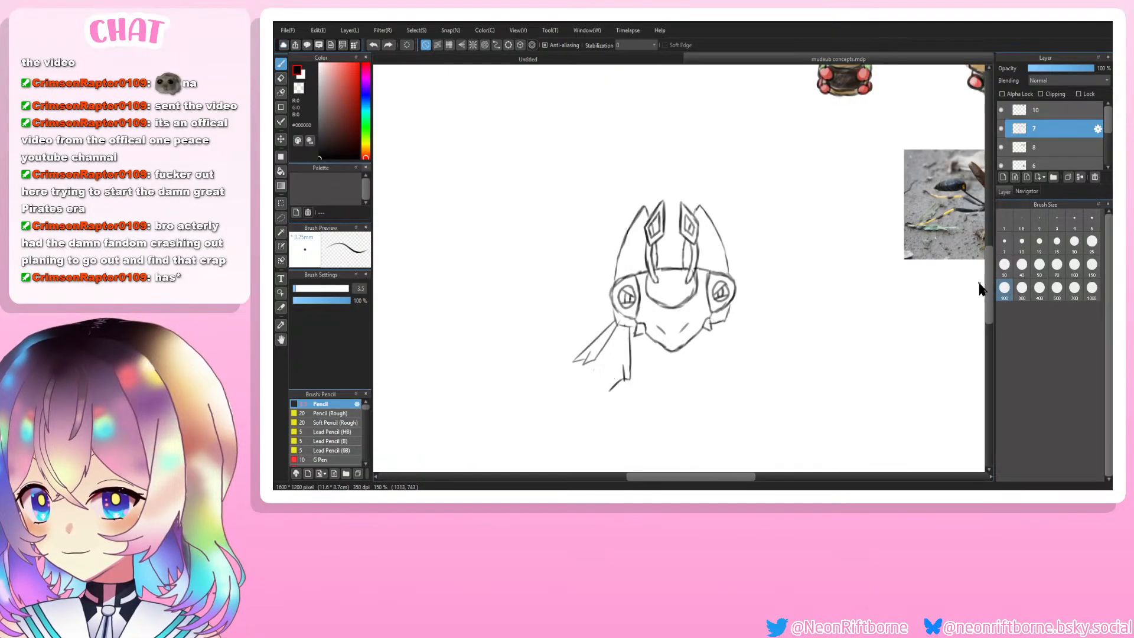
{"action": "key", "text": "ctrl+z"}
{"action": "key", "text": "ctrl+z"}
{"action": "key", "text": "ctrl+z"}
{"action": "key", "text": "ctrl+z"}
{"action": "key", "text": "ctrl+z"}
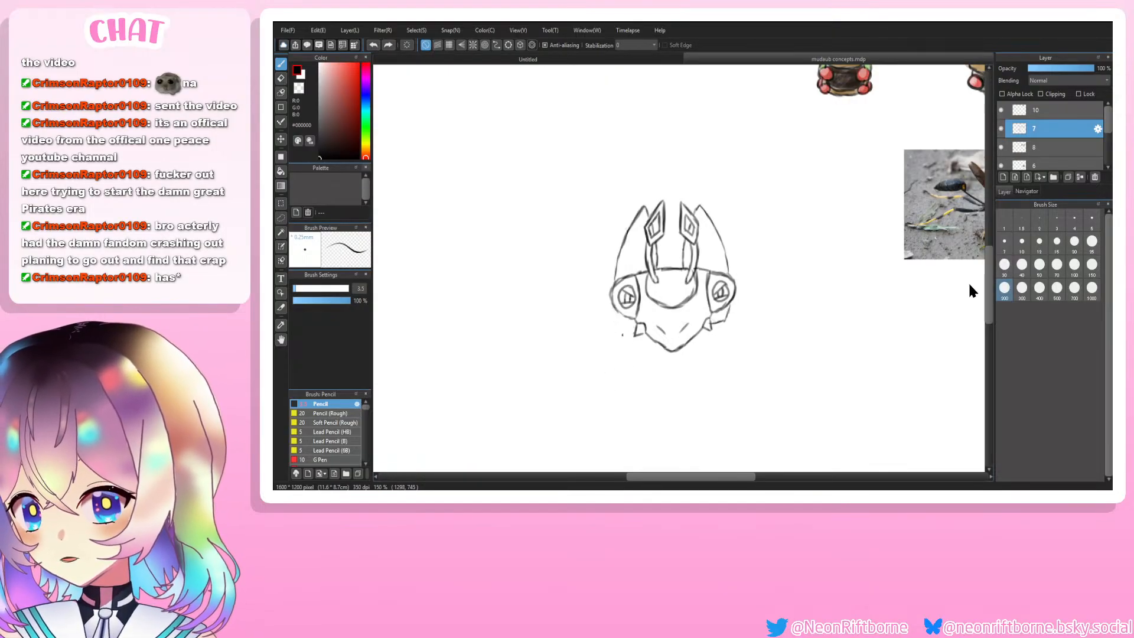
Step: Step back through the head's outline edits to the wide left contour, with the right outer contour removed
{"action": "key", "text": "ctrl+y"}
{"action": "key", "text": "ctrl+y"}
{"action": "key", "text": "ctrl+y"}
{"action": "key", "text": "ctrl+y"}
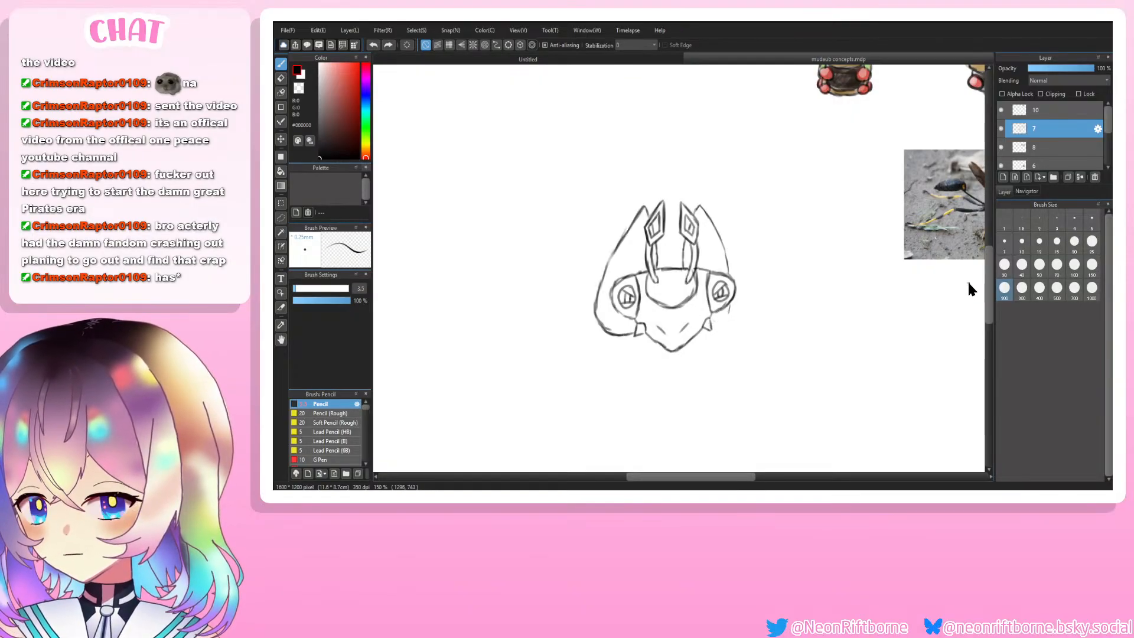
{"action": "key", "text": "ctrl+z"}
{"action": "key", "text": "ctrl+z"}
{"action": "key", "text": "ctrl+z"}
{"action": "key", "text": "ctrl+z"}
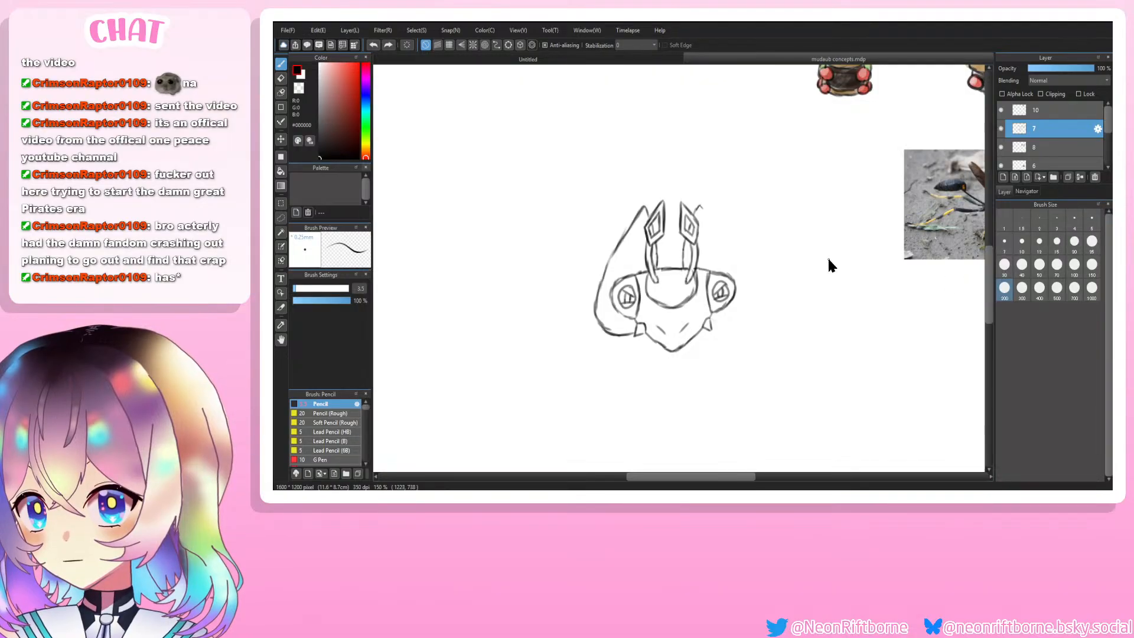
Step: Draw a close right outer contour curving from the right antenna to the eye, then rounding the cheek down to the chin
{"action": "key", "text": "ctrl+plus"}
{"action": "key", "text": "e"}
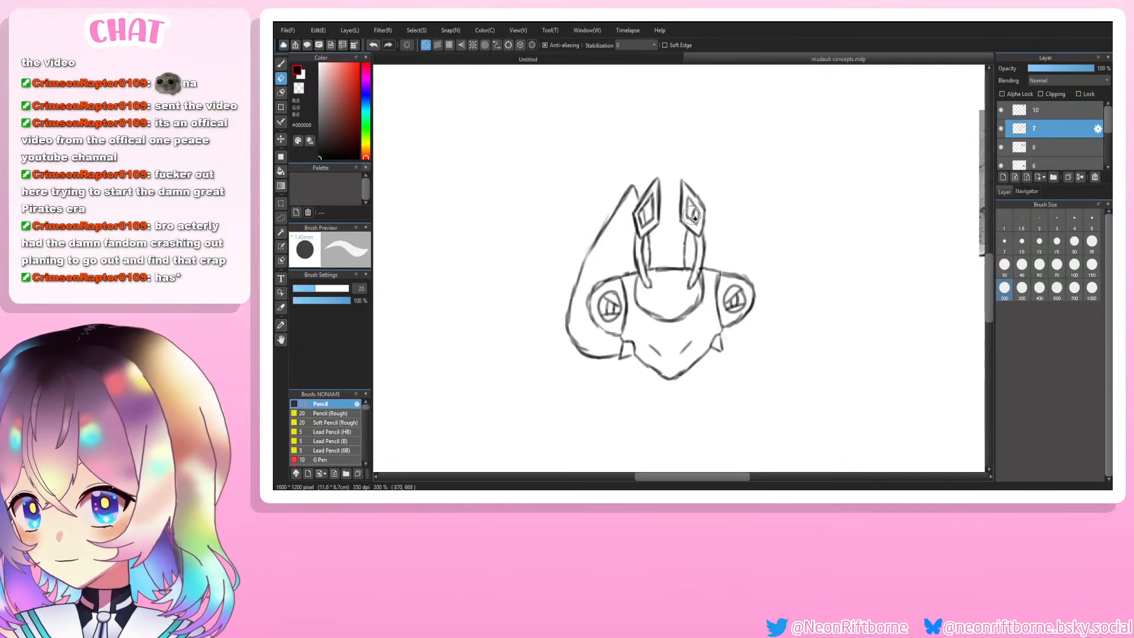
{"action": "key", "text": "b"}
{"action": "key", "text": "ctrl+plus"}
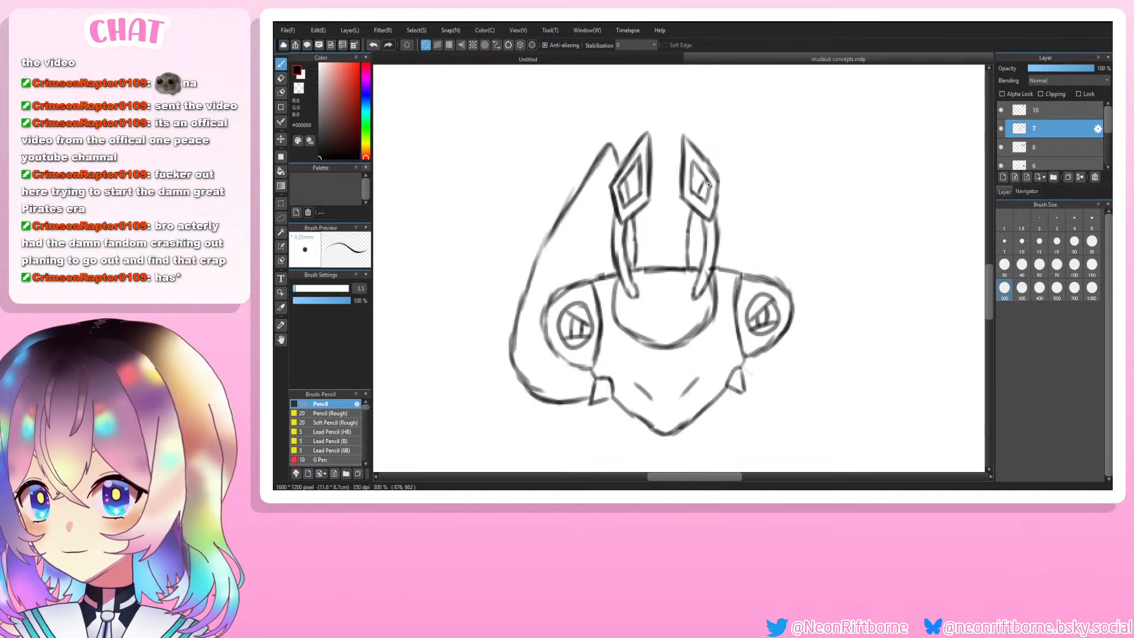
{"action": "left_click_drag", "start_coordinate": [722, 185], "coordinate": [776, 267]}
{"action": "left_click_drag", "start_coordinate": [752, 223], "coordinate": [777, 280]}
{"action": "mouse_move", "coordinate": [780, 337]}
{"action": "left_mouse_down"}
{"action": "mouse_move", "coordinate": [770, 391]}
{"action": "mouse_move", "coordinate": [772, 366]}
{"action": "mouse_move", "coordinate": [753, 407]}
{"action": "mouse_move", "coordinate": [714, 409]}
{"action": "left_mouse_up"}
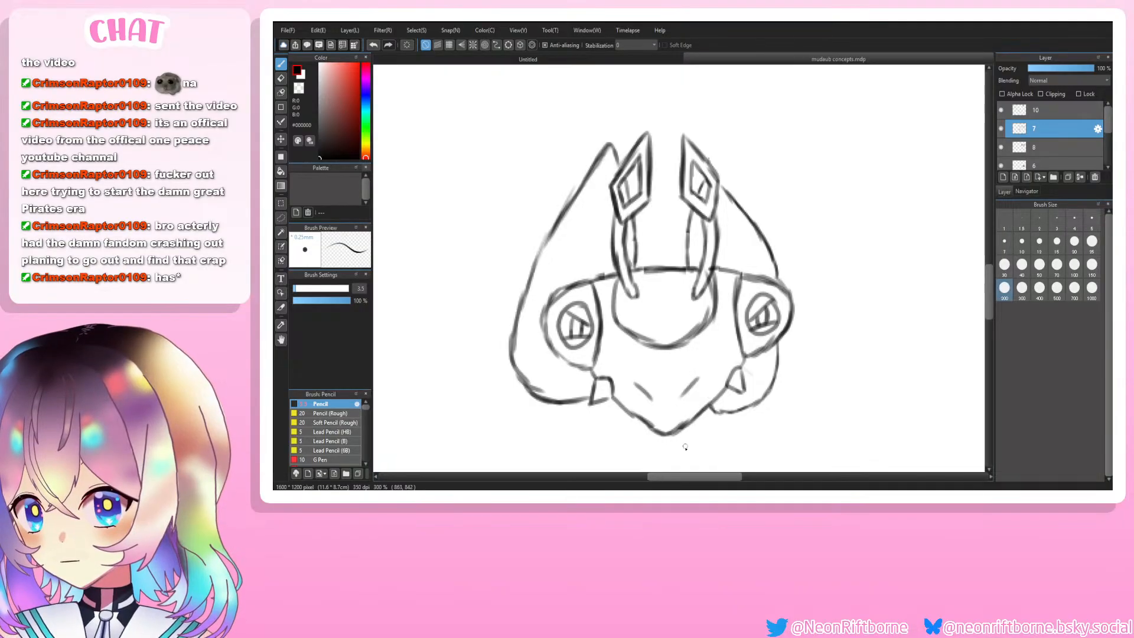
Step: Erase the wide left outer contour and redraw it close to the head, from the left antenna down around the cheek
{"action": "scroll", "coordinate": [683, 455], "scroll_direction": "down", "scroll_amount": 2}
{"action": "scroll", "coordinate": [678, 460], "scroll_direction": "up", "scroll_amount": 1}
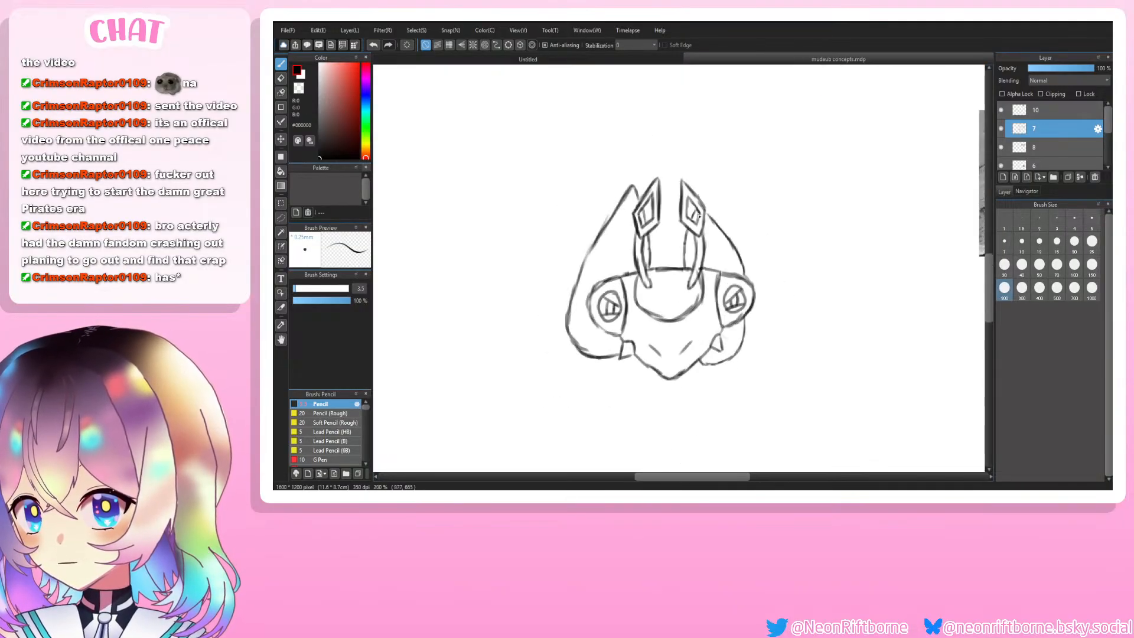
{"action": "key", "text": "e"}
{"action": "mouse_move", "coordinate": [637, 180]}
{"action": "left_mouse_down"}
{"action": "mouse_move", "coordinate": [617, 215]}
{"action": "mouse_move", "coordinate": [602, 215]}
{"action": "mouse_move", "coordinate": [565, 323]}
{"action": "mouse_move", "coordinate": [582, 355]}
{"action": "mouse_move", "coordinate": [611, 353]}
{"action": "left_mouse_up"}
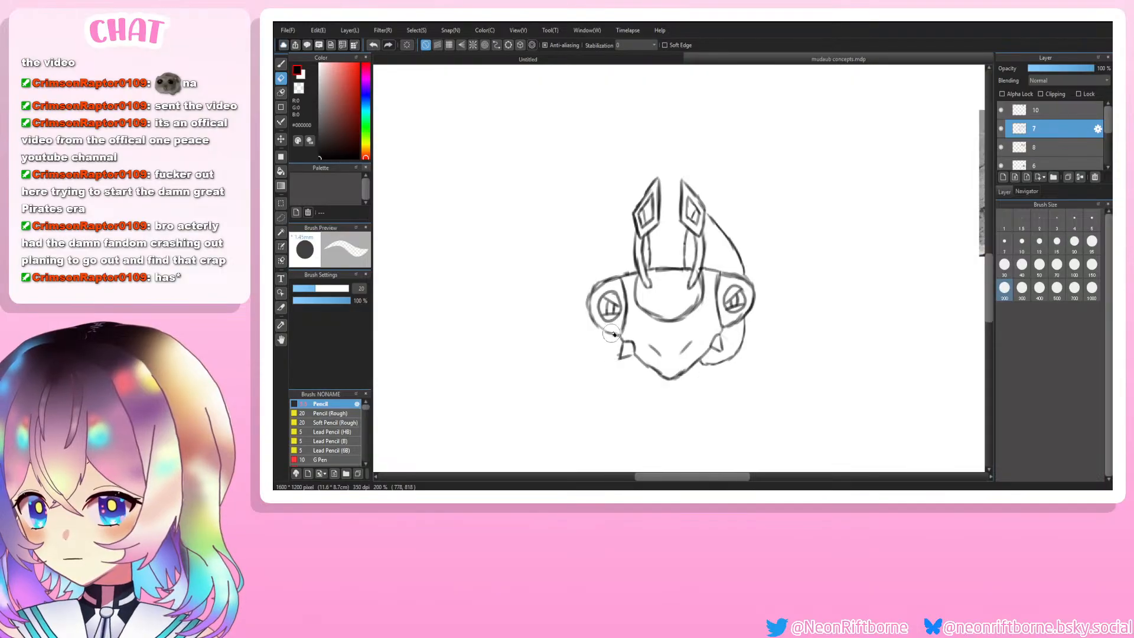
{"action": "scroll", "coordinate": [647, 208], "scroll_direction": "up", "scroll_amount": 2}
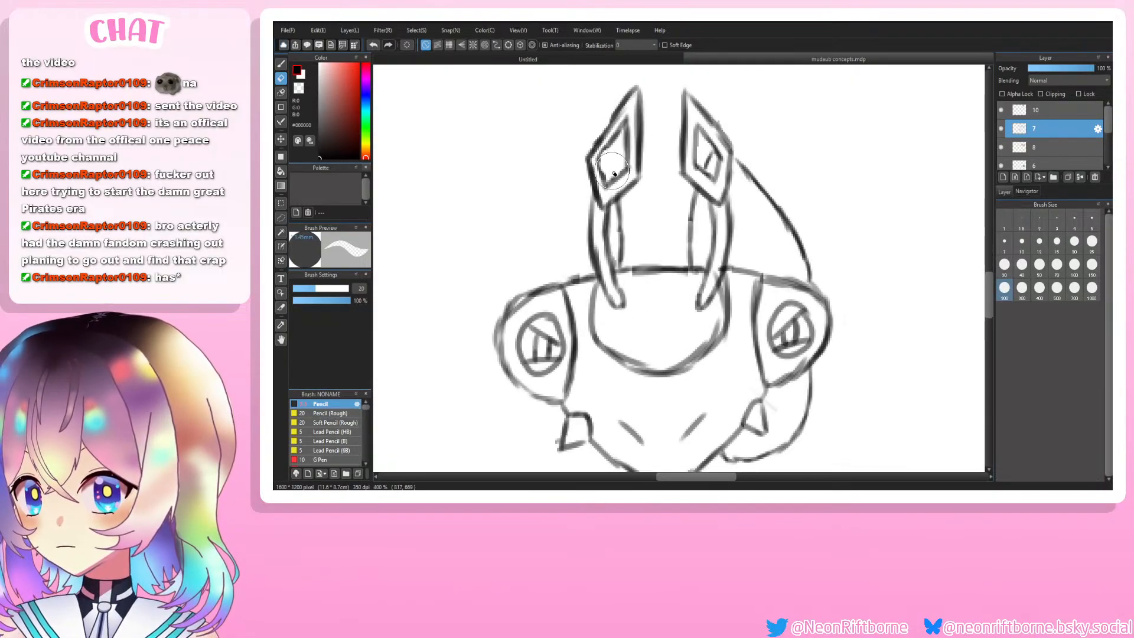
{"action": "key", "text": "b"}
{"action": "mouse_move", "coordinate": [610, 146]}
{"action": "left_mouse_down"}
{"action": "mouse_move", "coordinate": [598, 163]}
{"action": "mouse_move", "coordinate": [608, 186]}
{"action": "mouse_move", "coordinate": [605, 164]}
{"action": "mouse_move", "coordinate": [612, 177]}
{"action": "mouse_move", "coordinate": [574, 169]}
{"action": "mouse_move", "coordinate": [534, 217]}
{"action": "mouse_move", "coordinate": [495, 326]}
{"action": "mouse_move", "coordinate": [545, 363]}
{"action": "mouse_move", "coordinate": [562, 406]}
{"action": "mouse_move", "coordinate": [591, 412]}
{"action": "mouse_move", "coordinate": [606, 403]}
{"action": "mouse_move", "coordinate": [605, 384]}
{"action": "left_mouse_up"}
{"action": "key", "text": "ctrl+minus"}
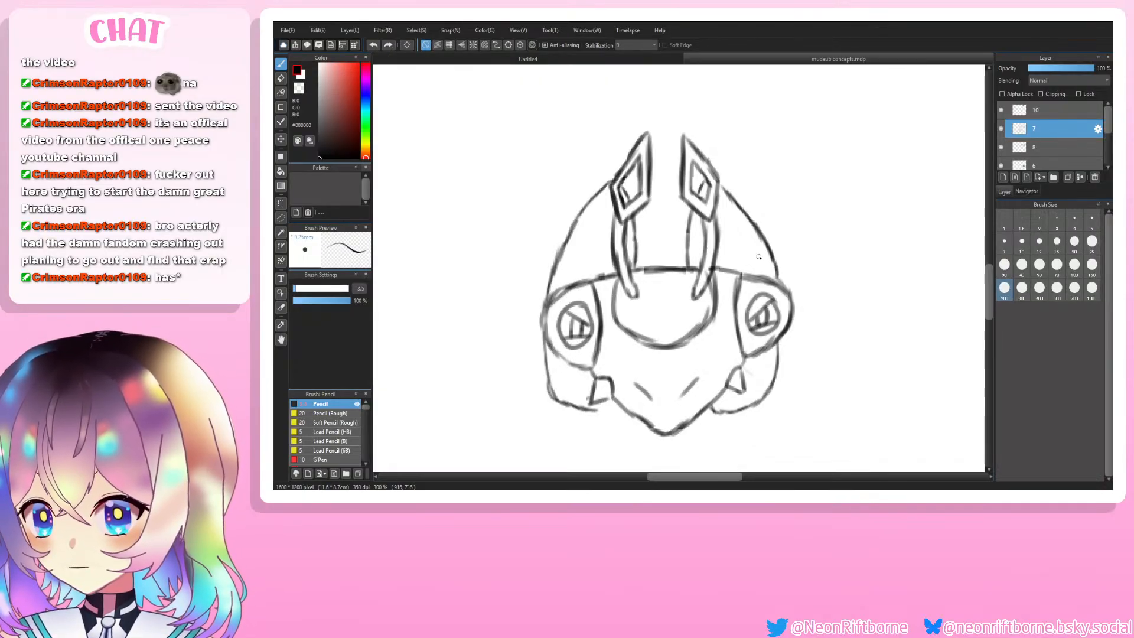
Step: Erase and redraw parts of the right outer contour above and below the eye to smooth its curve
{"action": "key", "text": "e"}
{"action": "mouse_move", "coordinate": [778, 258]}
{"action": "left_mouse_down"}
{"action": "mouse_move", "coordinate": [770, 247]}
{"action": "mouse_move", "coordinate": [780, 279]}
{"action": "left_mouse_up"}
{"action": "key", "text": "b"}
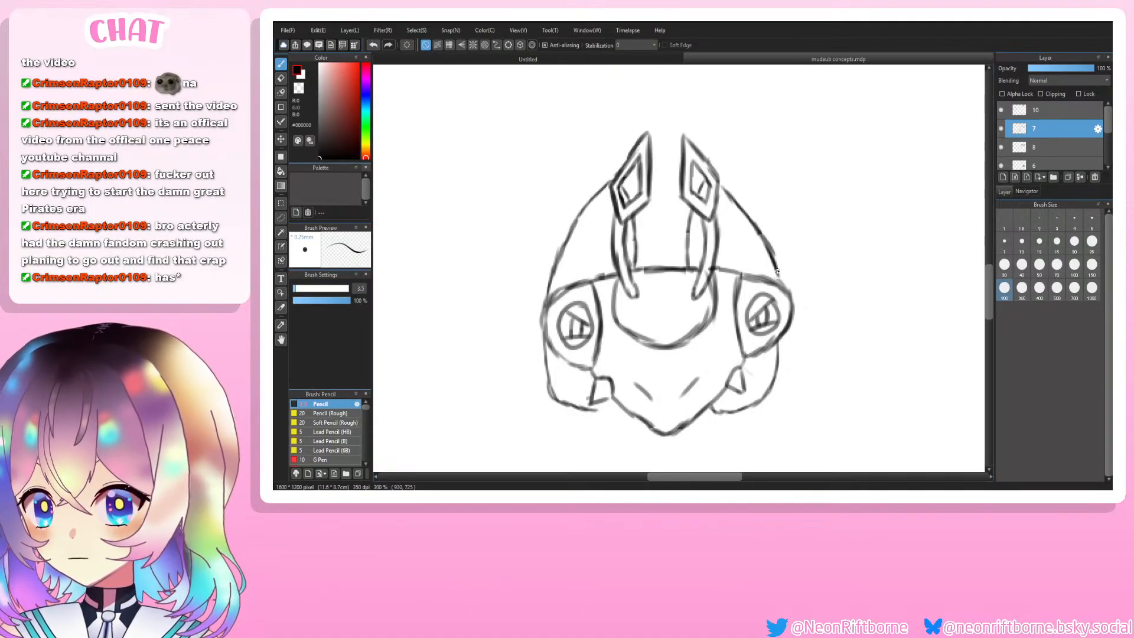
{"action": "key", "text": "e"}
{"action": "mouse_move", "coordinate": [743, 203]}
{"action": "left_mouse_down"}
{"action": "mouse_move", "coordinate": [729, 183]}
{"action": "mouse_move", "coordinate": [776, 265]}
{"action": "left_mouse_up"}
{"action": "key", "text": "b"}
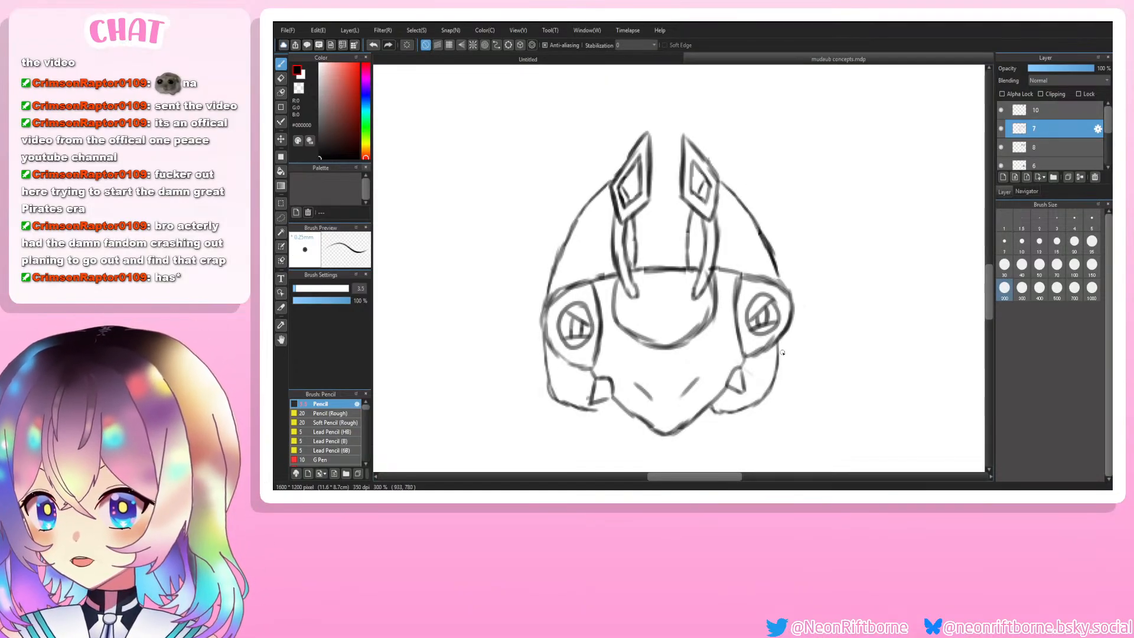
{"action": "key", "text": "e"}
{"action": "key", "text": "b"}
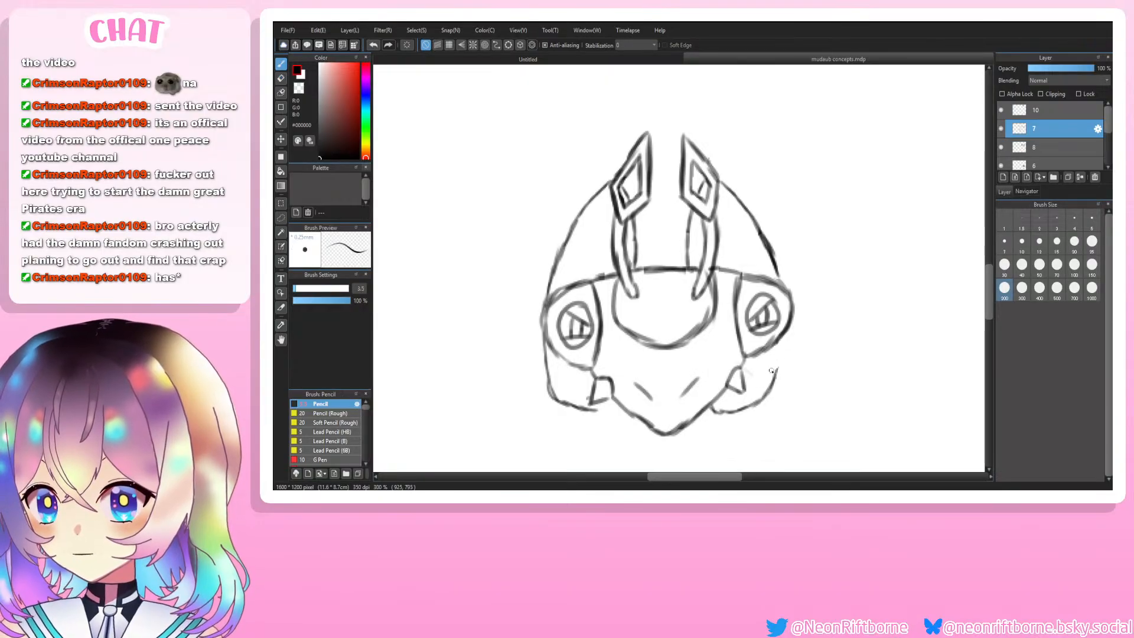
{"action": "left_click_drag", "start_coordinate": [774, 376], "coordinate": [782, 342]}
Step: Examine the reshaped head's silhouette alongside the other concepts and the wasp reference photo
{"action": "key", "text": "ctrl+minus"}
{"action": "key", "text": "ctrl+minus"}
{"action": "key", "text": "ctrl+minus"}
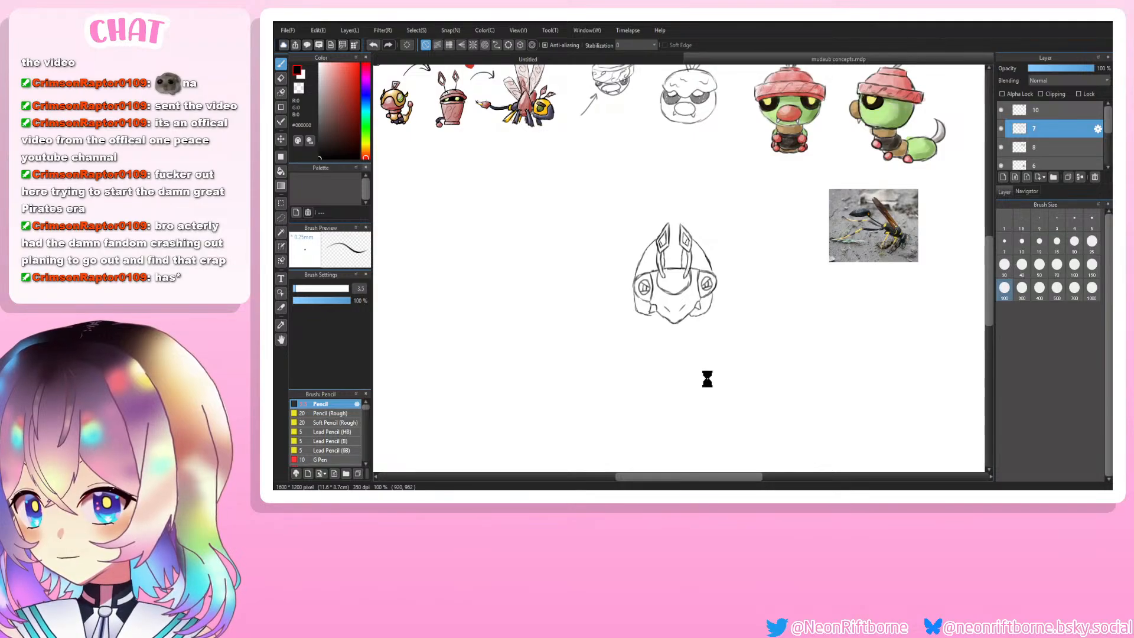
{"action": "key", "text": "ctrl+plus"}
{"action": "key", "text": "ctrl+plus"}
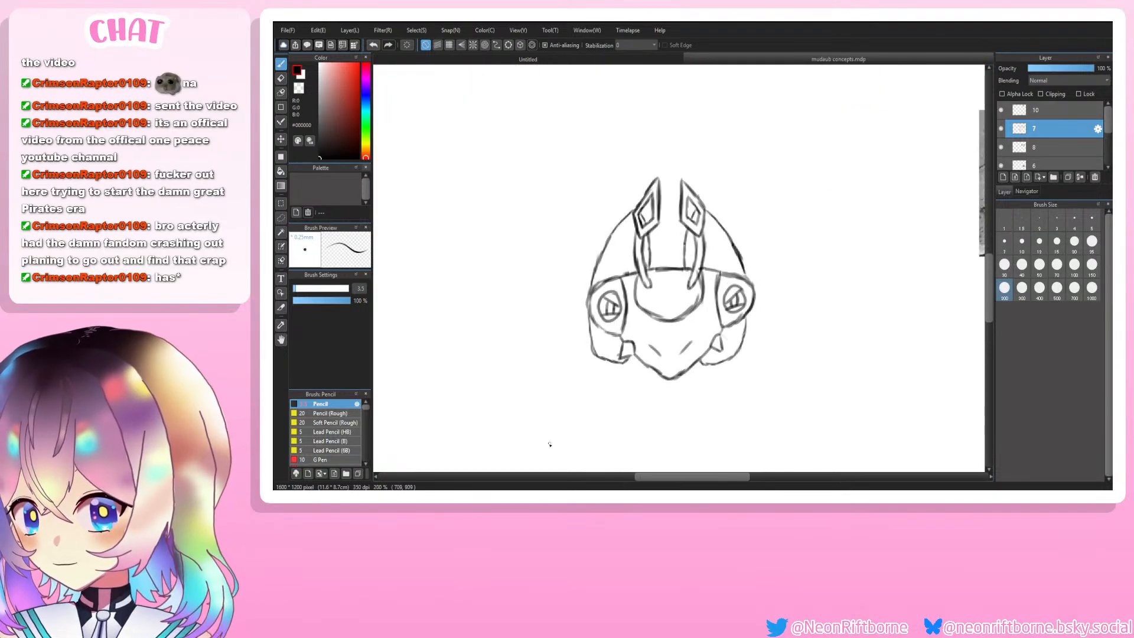
{"action": "key", "text": "ctrl+minus"}
{"action": "key", "text": "ctrl+minus"}
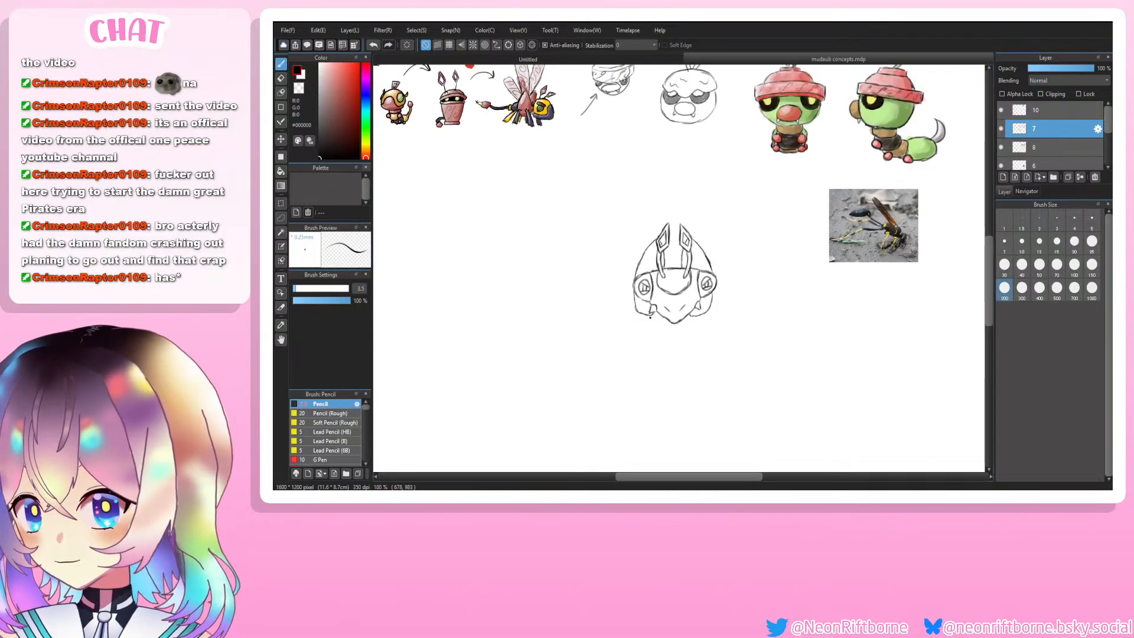
{"action": "key", "text": "ctrl+plus"}
{"action": "key", "text": "ctrl+plus"}
{"action": "key", "text": "ctrl+plus"}
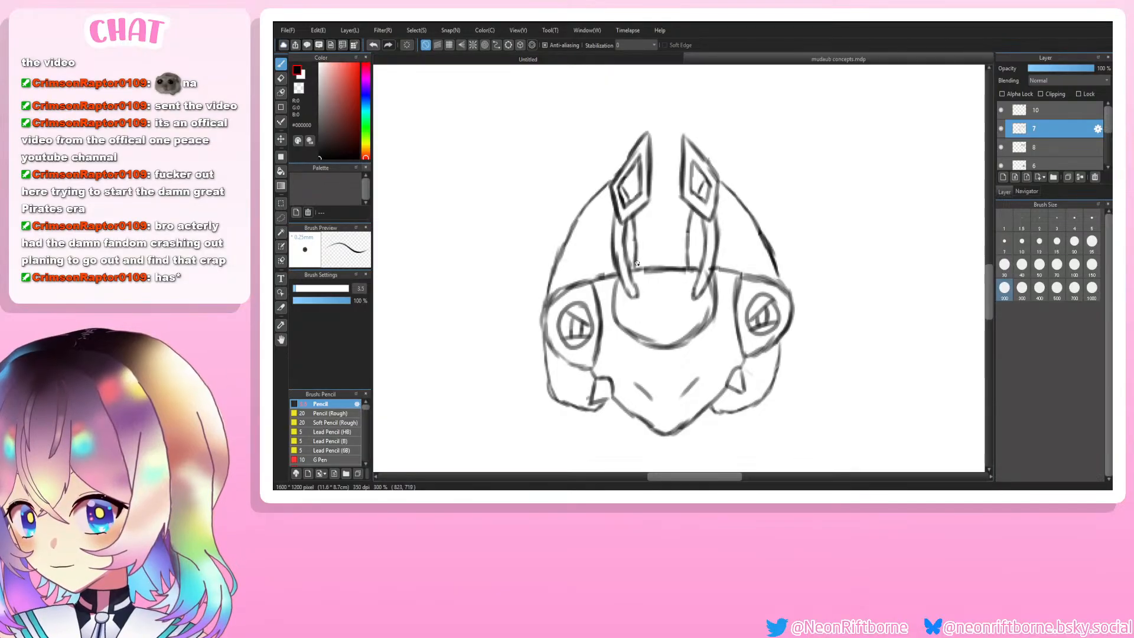
Step: Sketch a curved mound between the antennae with a short wick and a teardrop-shaped flame above it
{"action": "mouse_move", "coordinate": [637, 263]}
{"action": "left_mouse_down"}
{"action": "mouse_move", "coordinate": [656, 254]}
{"action": "mouse_move", "coordinate": [689, 264]}
{"action": "left_mouse_up"}
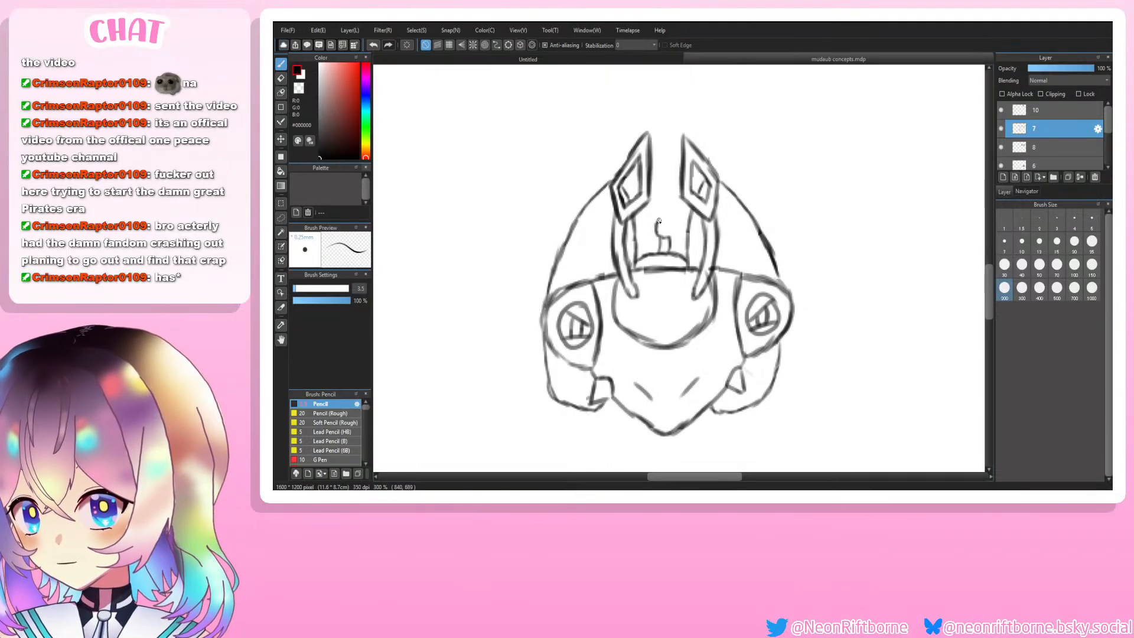
{"action": "mouse_move", "coordinate": [660, 221]}
{"action": "left_mouse_down"}
{"action": "mouse_move", "coordinate": [664, 208]}
{"action": "mouse_move", "coordinate": [668, 226]}
{"action": "left_mouse_up"}
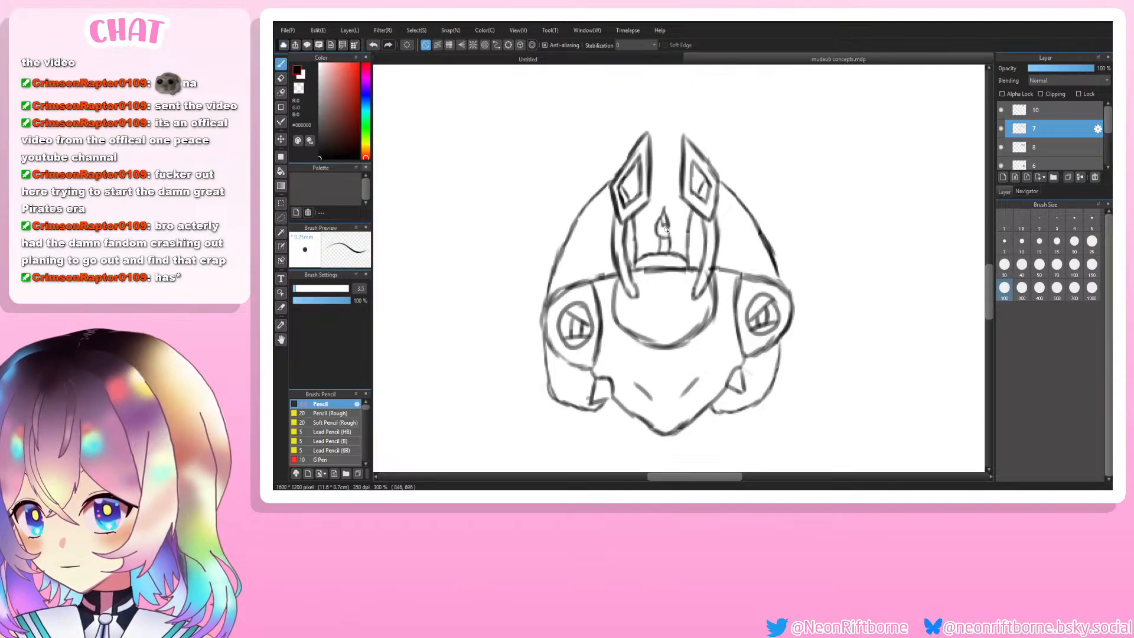
{"action": "key", "text": "ctrl+z"}
{"action": "left_click_drag", "start_coordinate": [665, 211], "coordinate": [666, 249]}
{"action": "key", "text": "e"}
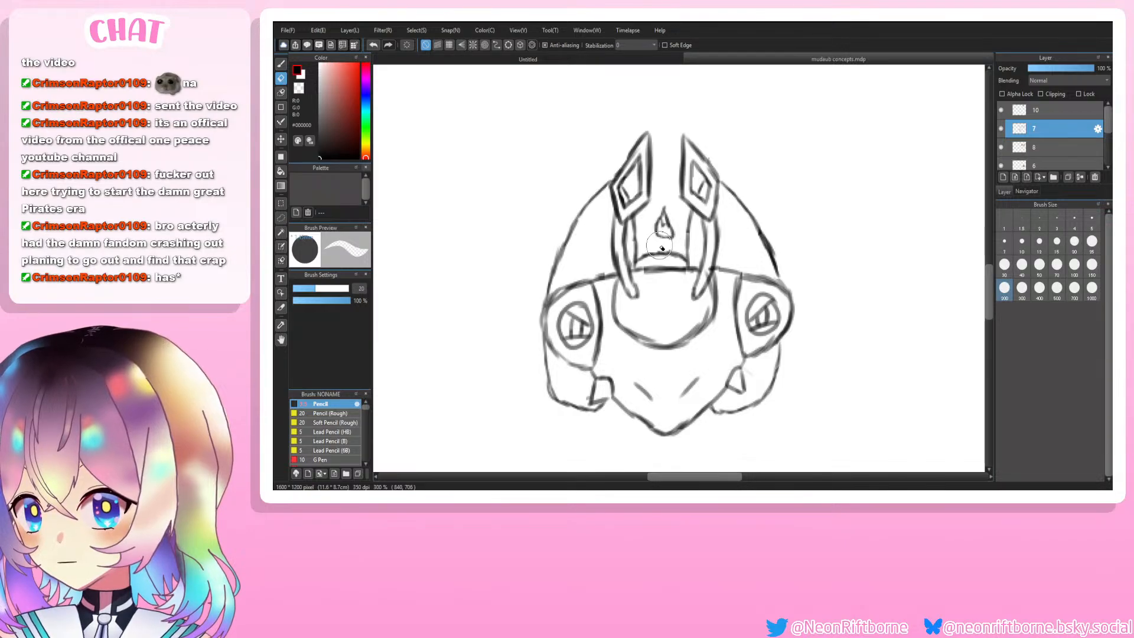
{"action": "key", "text": "b"}
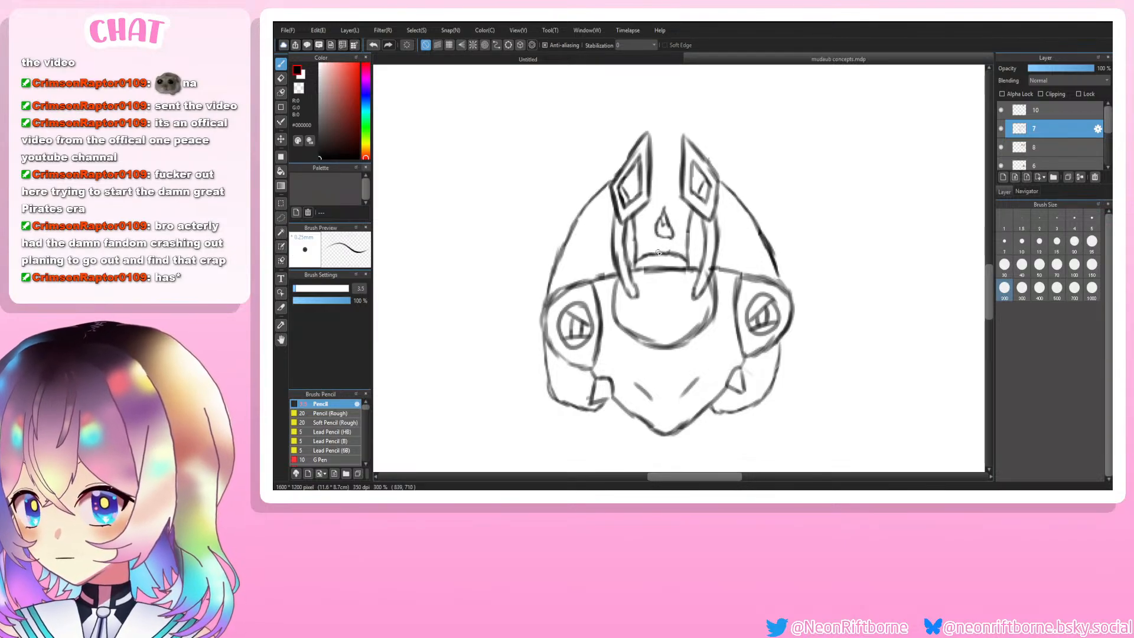
{"action": "left_click_drag", "start_coordinate": [661, 249], "coordinate": [666, 253]}
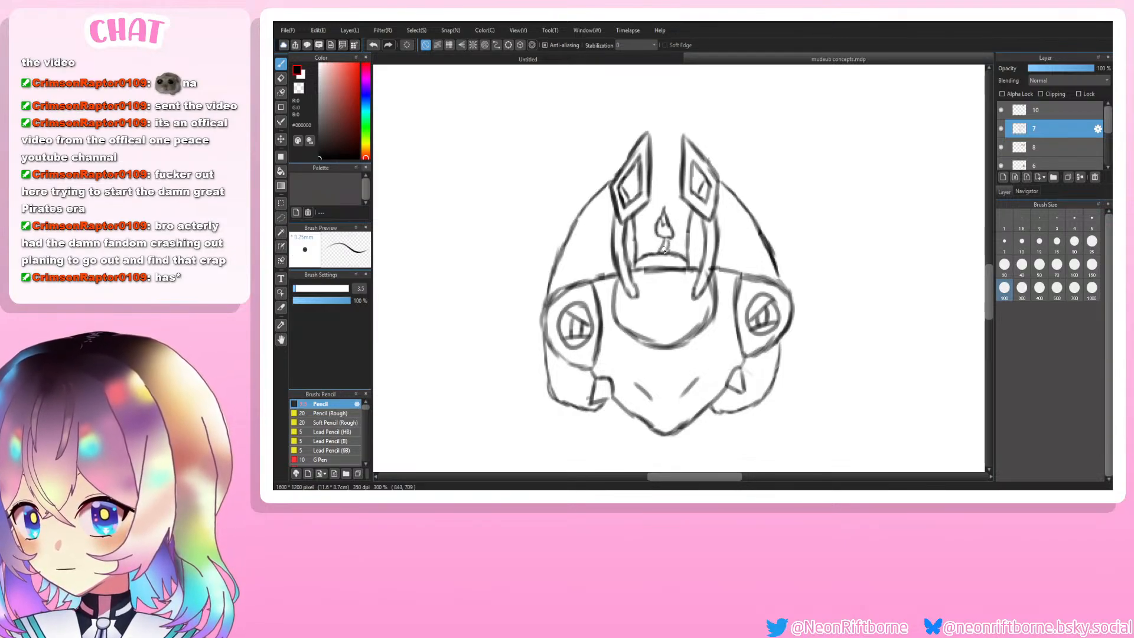
Step: Examine the head with its new flame detail at sheet scale and up close
{"action": "key", "text": "ctrl+minus"}
{"action": "key", "text": "ctrl+minus"}
{"action": "key", "text": "ctrl+minus"}
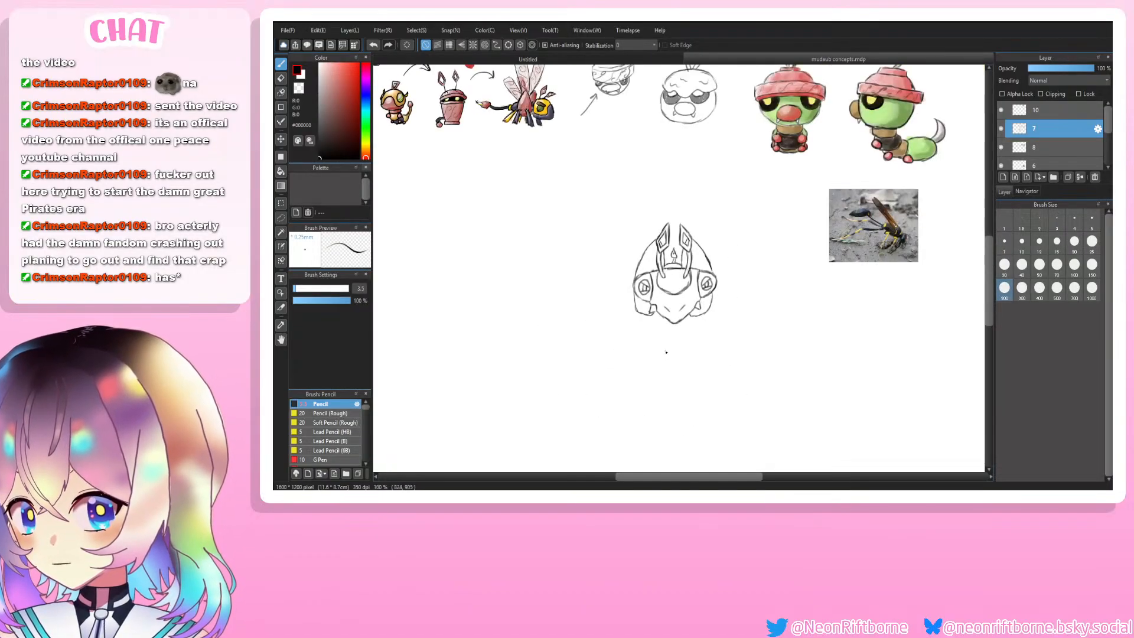
{"action": "key", "text": "ctrl+plus"}
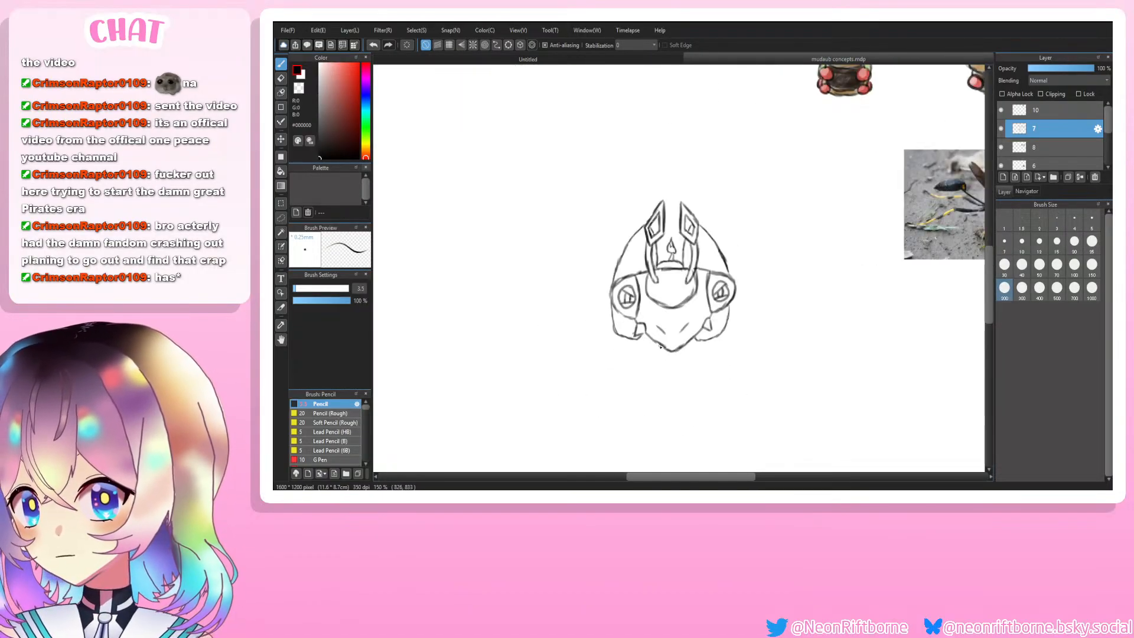
{"action": "key", "text": "ctrl+minus"}
{"action": "key", "text": "ctrl+minus"}
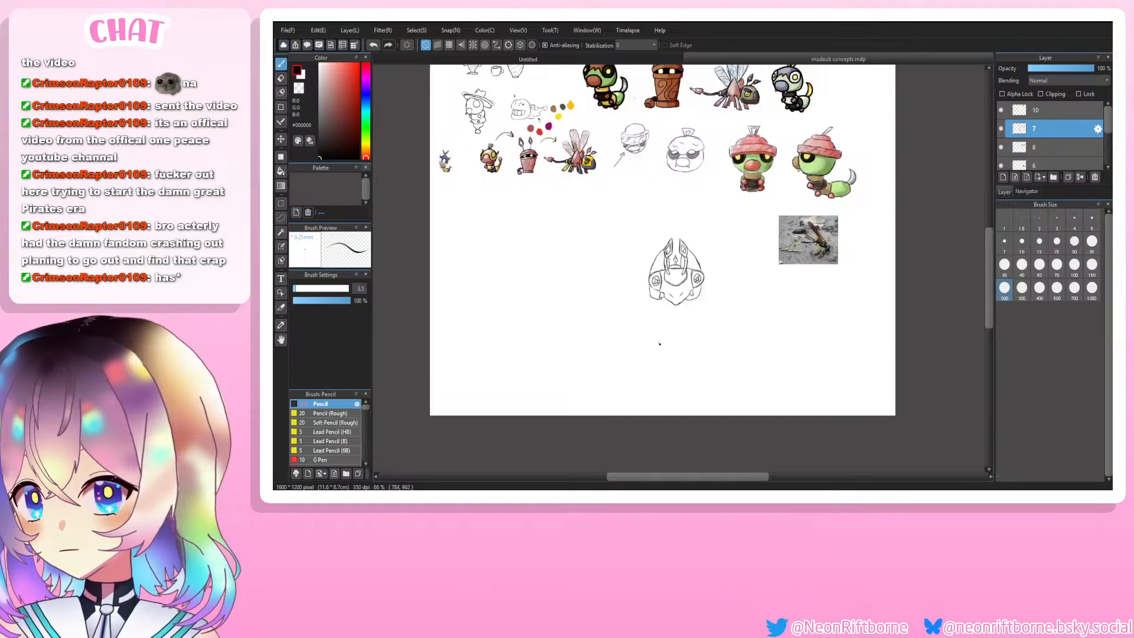
{"action": "key", "text": "ctrl+plus"}
{"action": "key", "text": "ctrl+plus"}
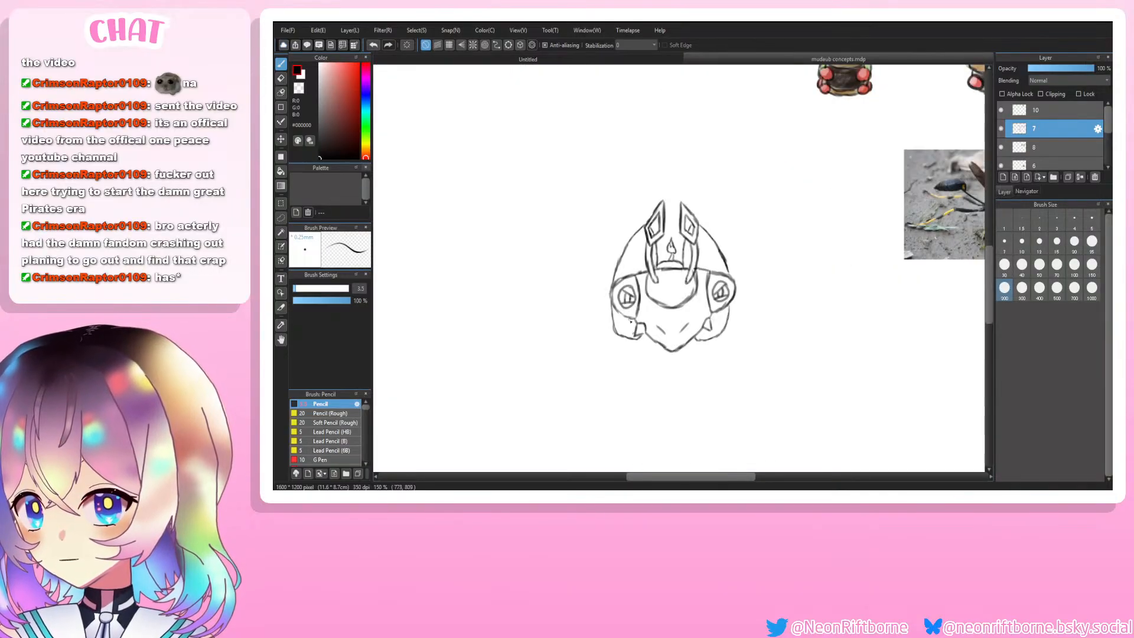
Step: Sketch the two long side lines of a front leg descending from below the left eye, the outer one slanting outward
{"action": "left_click_drag", "start_coordinate": [626, 325], "coordinate": [605, 382]}
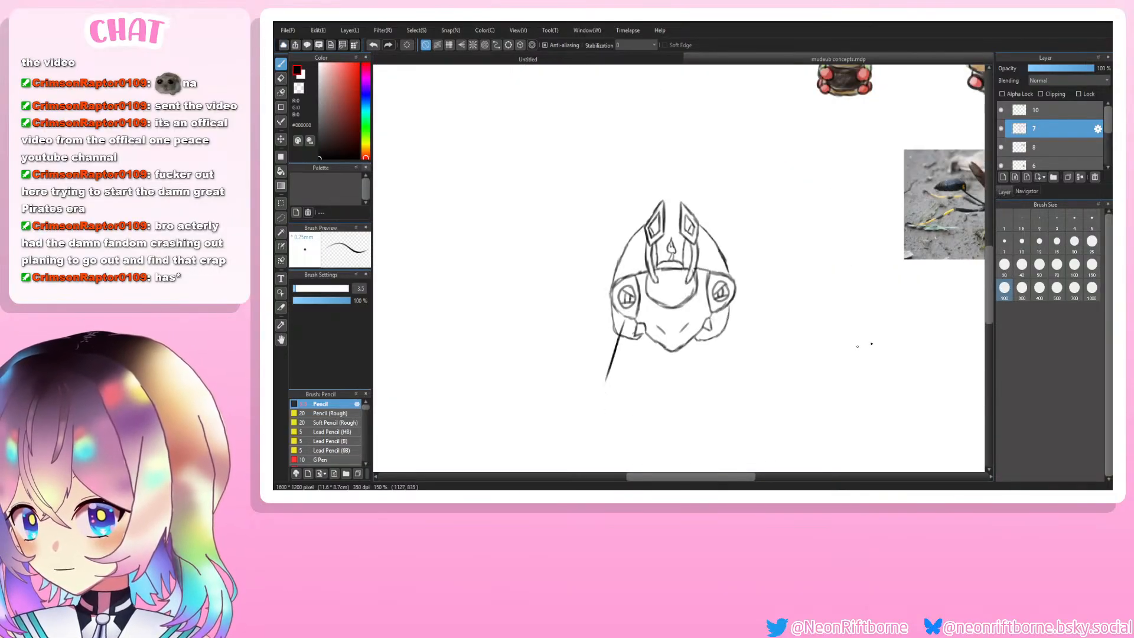
{"action": "left_click_drag", "start_coordinate": [990, 290], "coordinate": [990, 306]}
{"action": "key", "text": "ctrl+plus"}
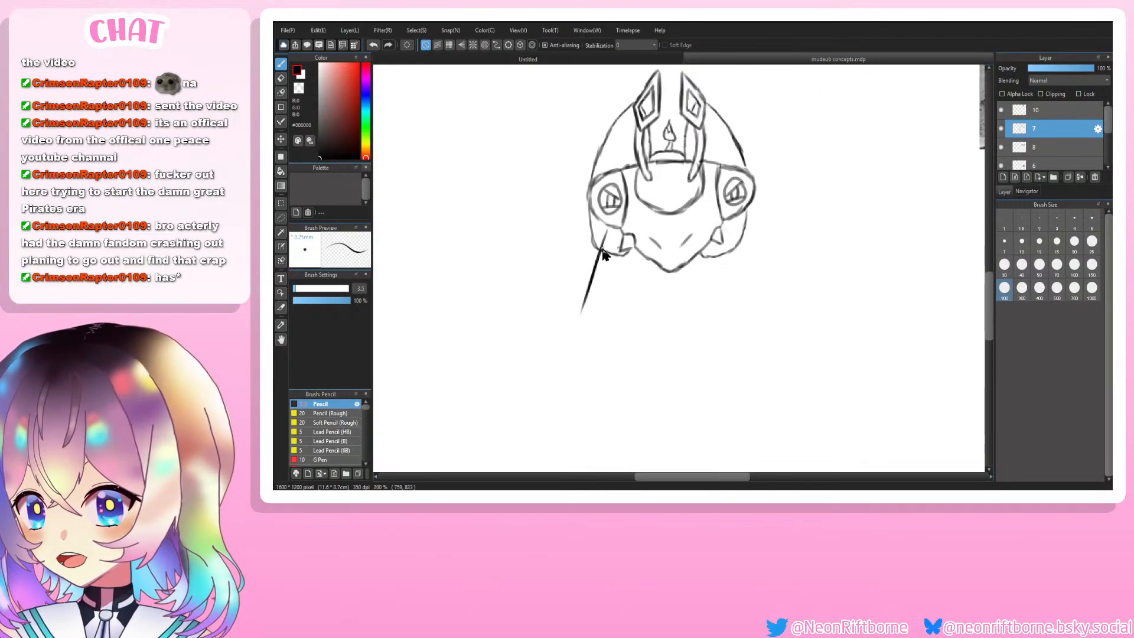
{"action": "left_click_drag", "start_coordinate": [608, 232], "coordinate": [609, 291]}
{"action": "key", "text": "ctrl+z"}
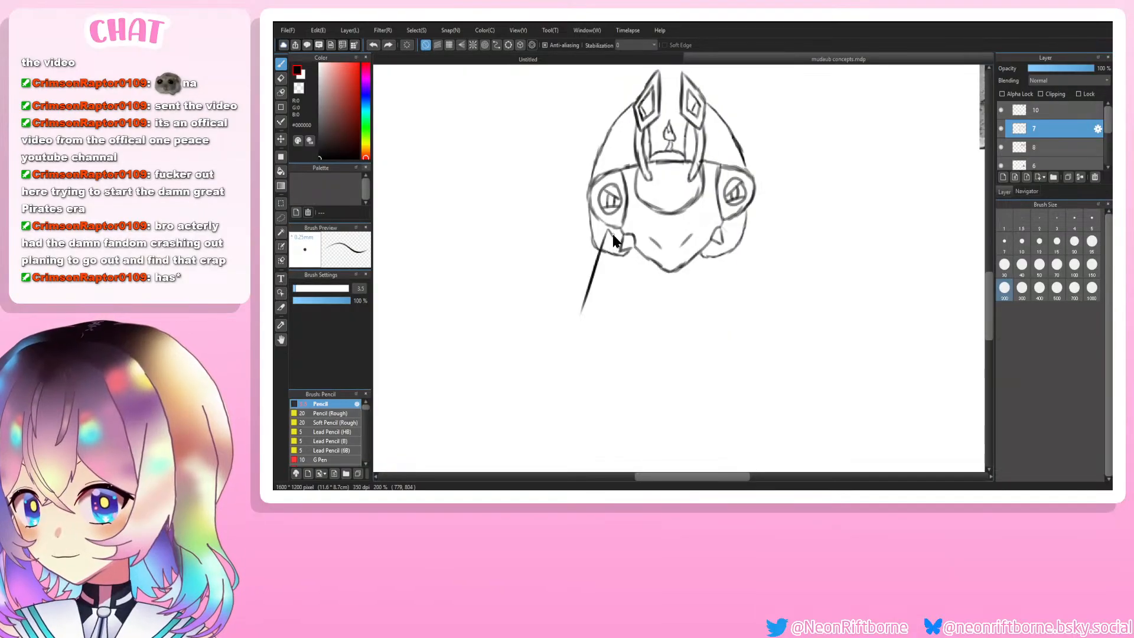
{"action": "left_click_drag", "start_coordinate": [612, 234], "coordinate": [609, 289]}
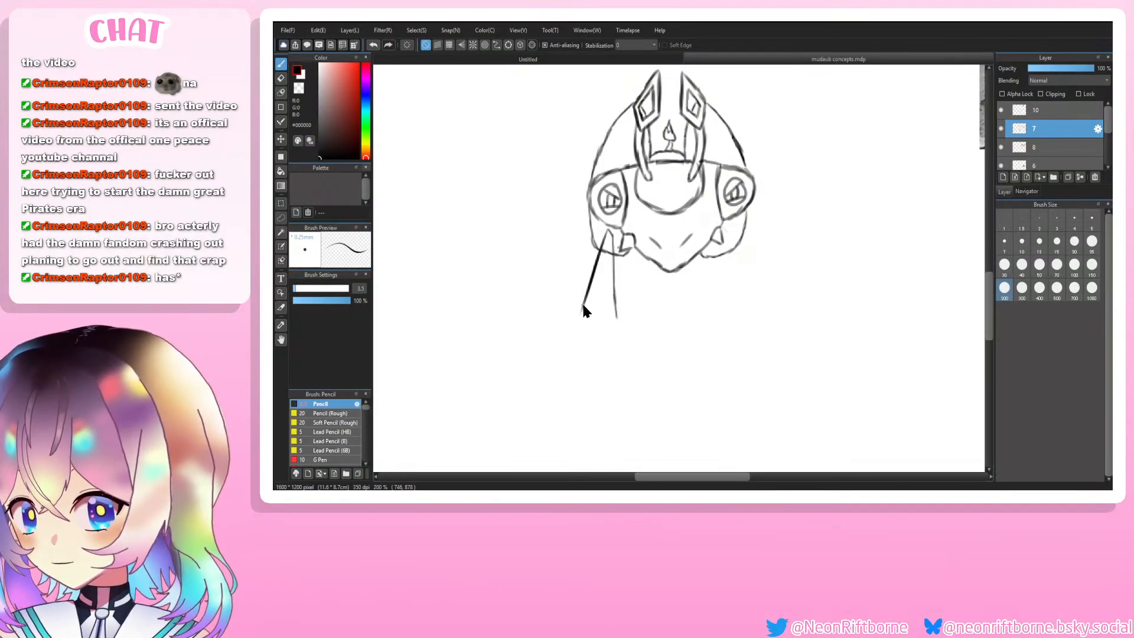
Step: Sketch a flared, pointed foot with a notch at the lower end of the left front leg
{"action": "mouse_move", "coordinate": [577, 327]}
{"action": "left_mouse_down"}
{"action": "mouse_move", "coordinate": [584, 304]}
{"action": "mouse_move", "coordinate": [575, 331]}
{"action": "left_mouse_up"}
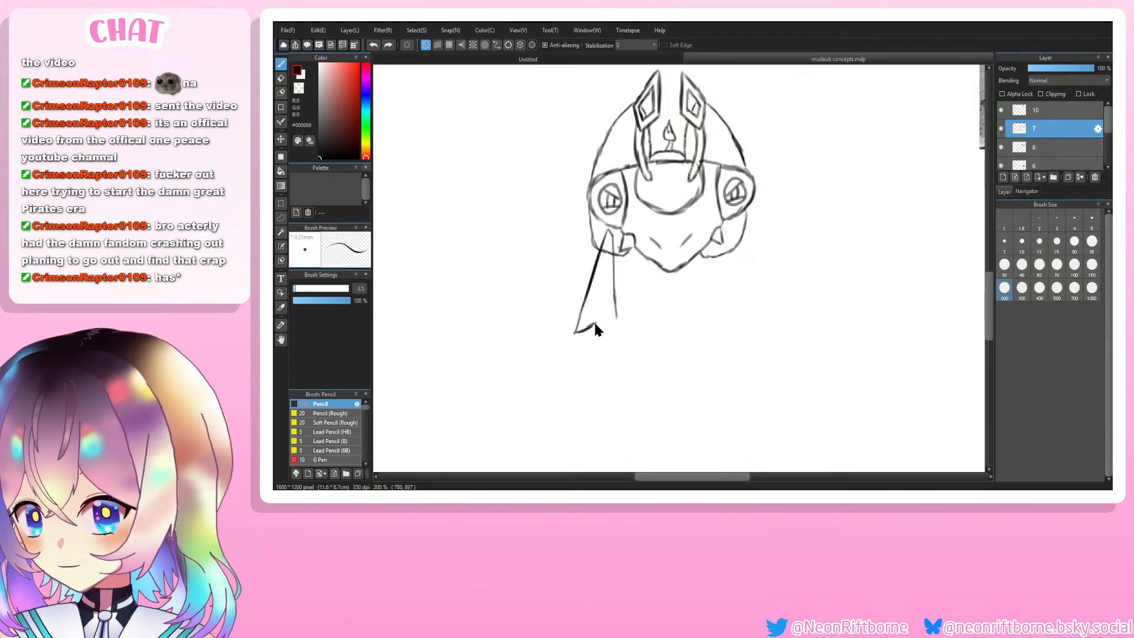
{"action": "left_click_drag", "start_coordinate": [574, 333], "coordinate": [595, 330]}
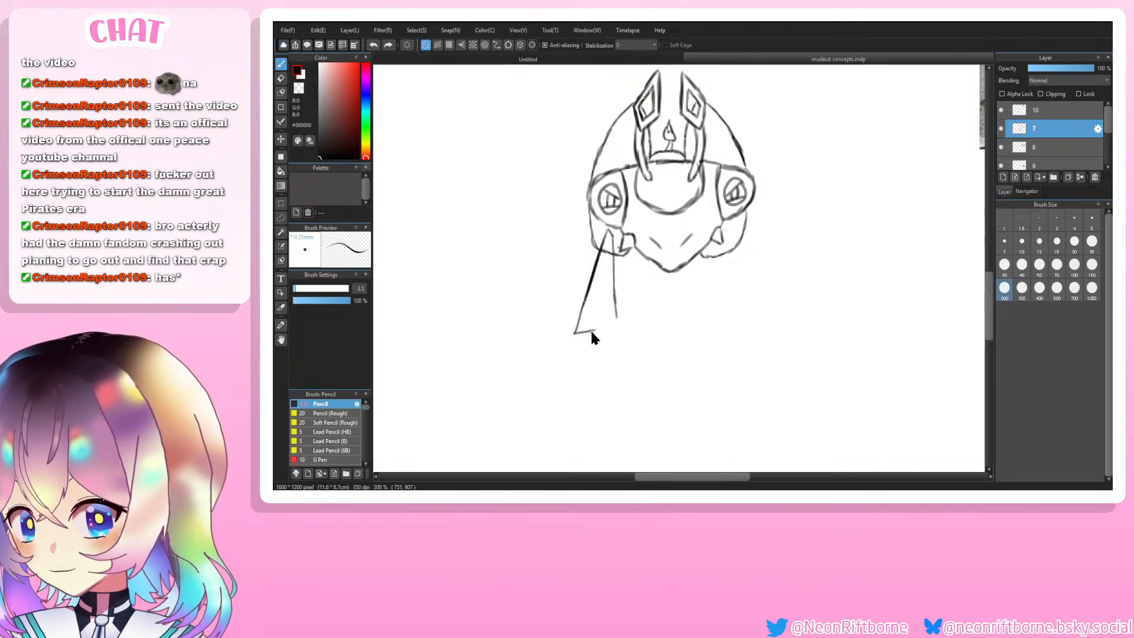
{"action": "left_click_drag", "start_coordinate": [594, 330], "coordinate": [604, 310]}
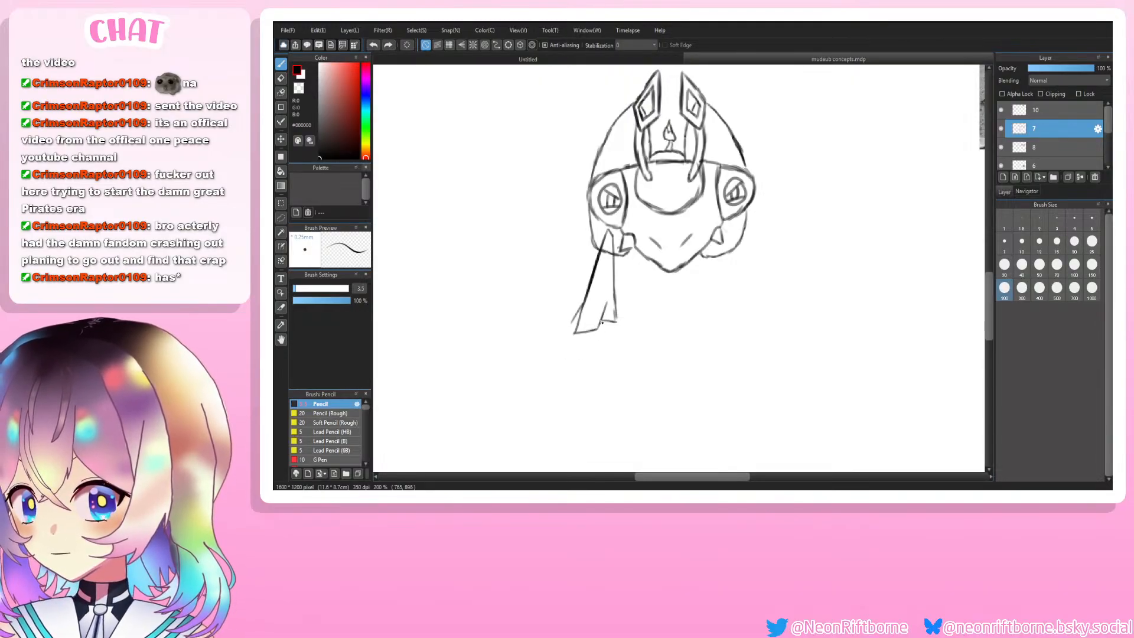
Step: Refine the left foot's notched edge and erase the head contour crossing the top of the leg
{"action": "key", "text": "e"}
{"action": "mouse_move", "coordinate": [601, 323]}
{"action": "left_mouse_down"}
{"action": "mouse_move", "coordinate": [581, 330]}
{"action": "mouse_move", "coordinate": [604, 319]}
{"action": "left_mouse_up"}
{"action": "key", "text": "b"}
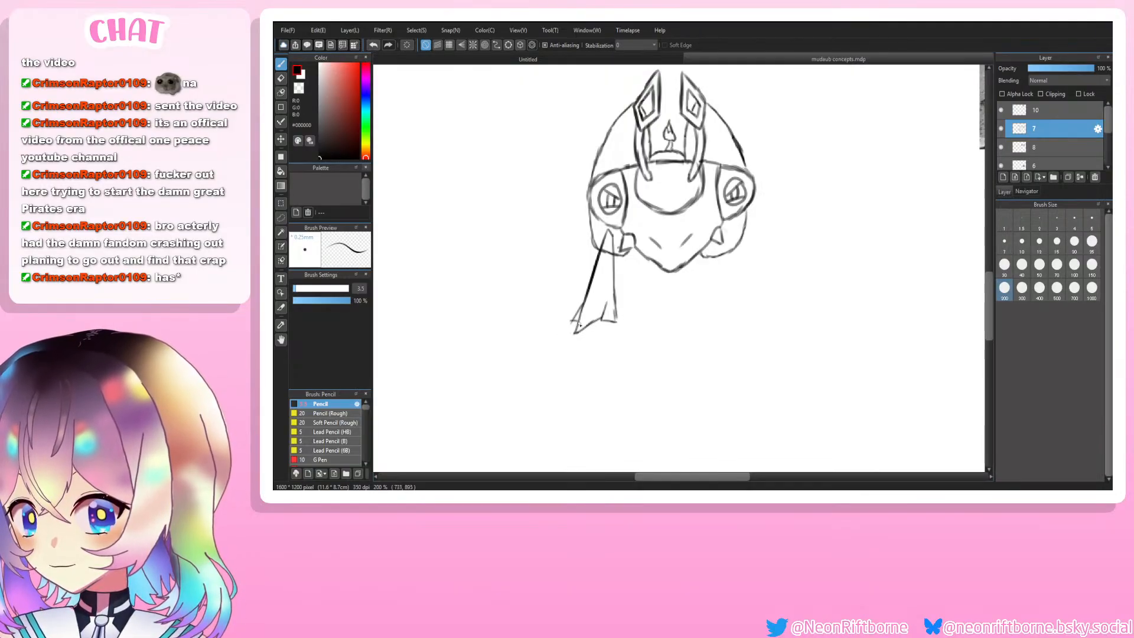
{"action": "key", "text": "e"}
{"action": "left_click_drag", "start_coordinate": [607, 307], "coordinate": [604, 314]}
{"action": "key", "text": "b"}
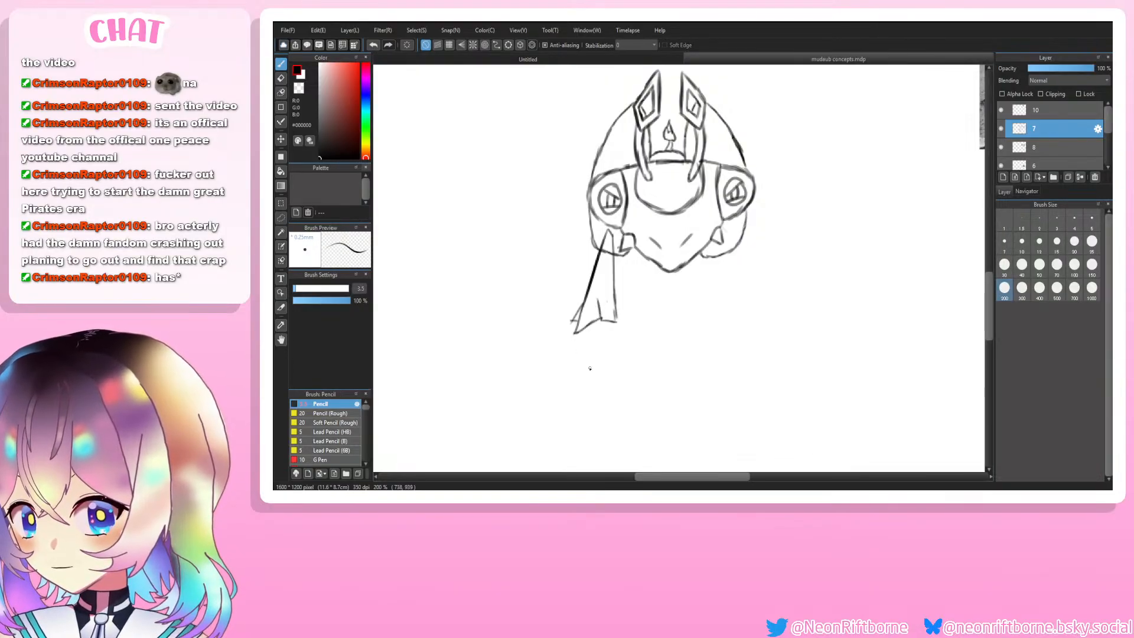
{"action": "key", "text": "e"}
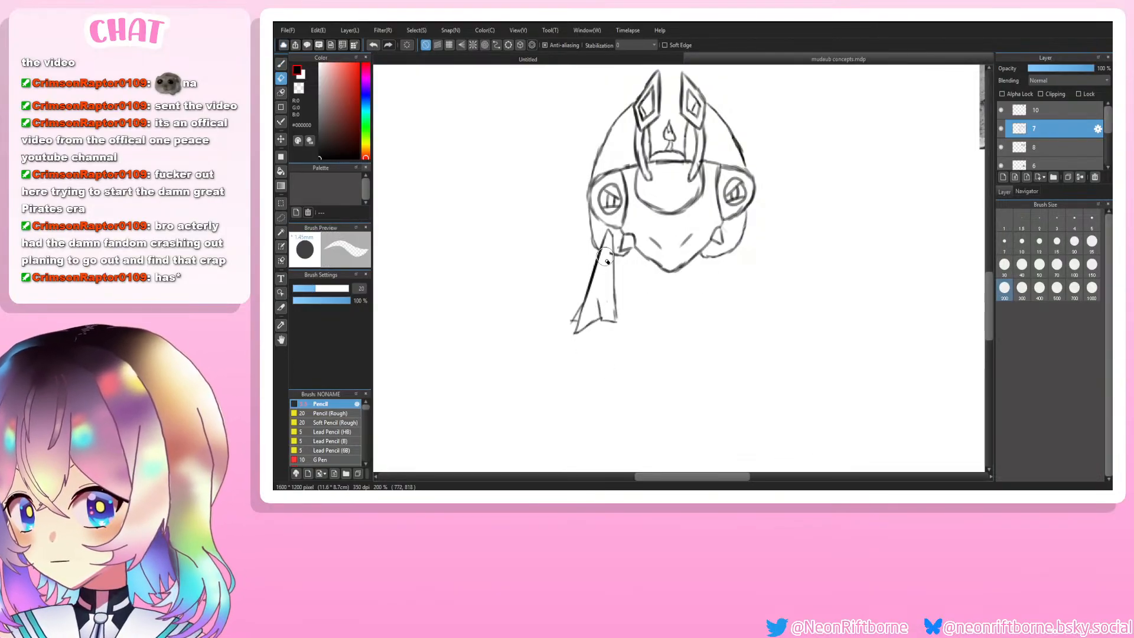
{"action": "key", "text": "b"}
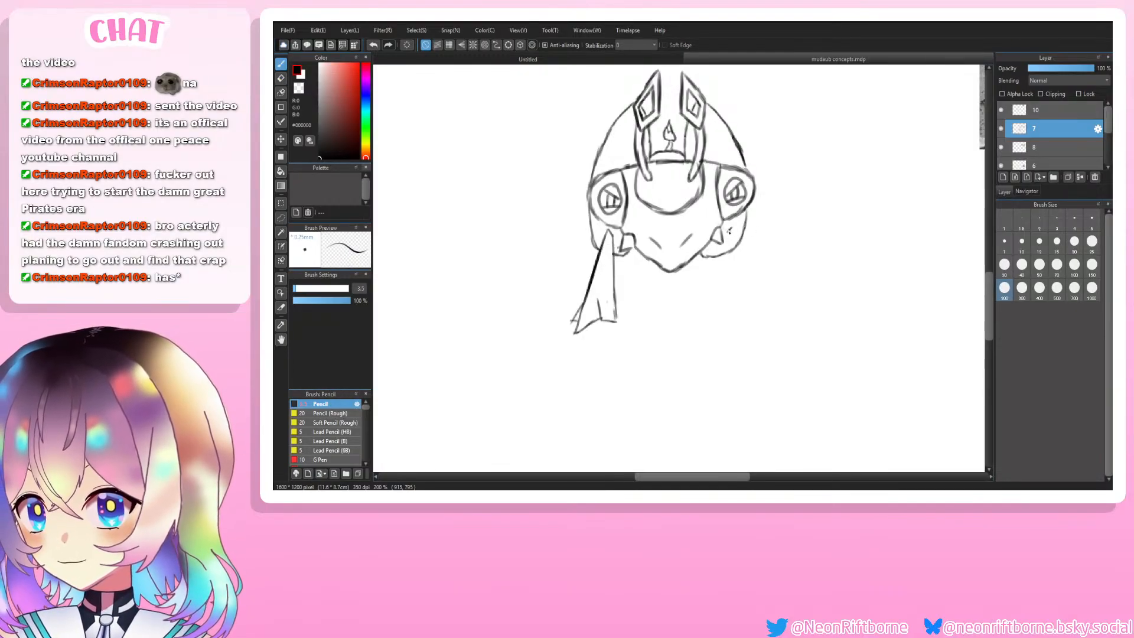
Step: Sketch the inner side line of the matching right front leg, redoing the stroke until it curves down from the cheek
{"action": "left_click_drag", "start_coordinate": [724, 231], "coordinate": [719, 294]}
{"action": "key", "text": "ctrl+z"}
{"action": "key", "text": "ctrl+z"}
{"action": "key", "text": "ctrl+z"}
{"action": "left_click_drag", "start_coordinate": [725, 233], "coordinate": [721, 283]}
{"action": "key", "text": "ctrl+z"}
{"action": "left_click_drag", "start_coordinate": [728, 237], "coordinate": [724, 288]}
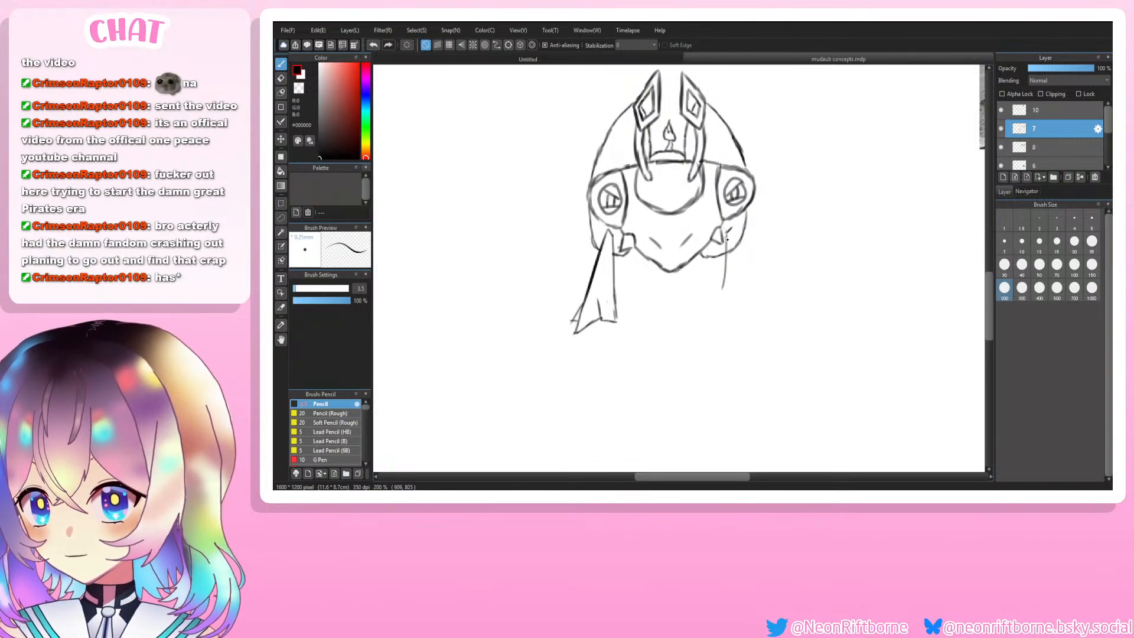
{"action": "key", "text": "ctrl+z"}
{"action": "left_click_drag", "start_coordinate": [727, 235], "coordinate": [718, 323]}
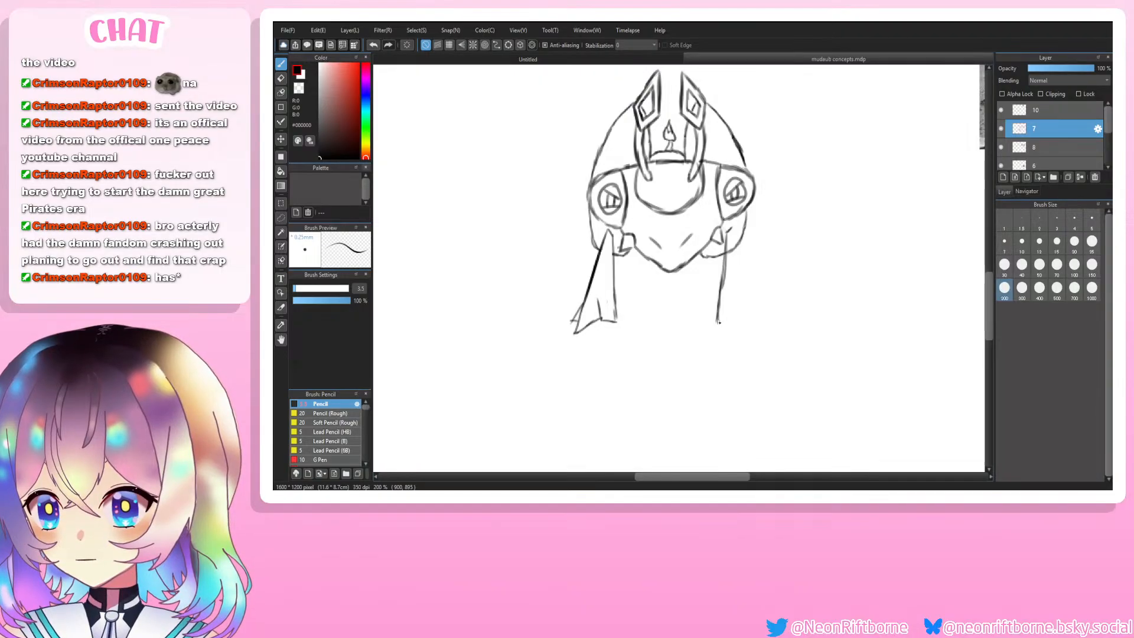
{"action": "key", "text": "ctrl+z"}
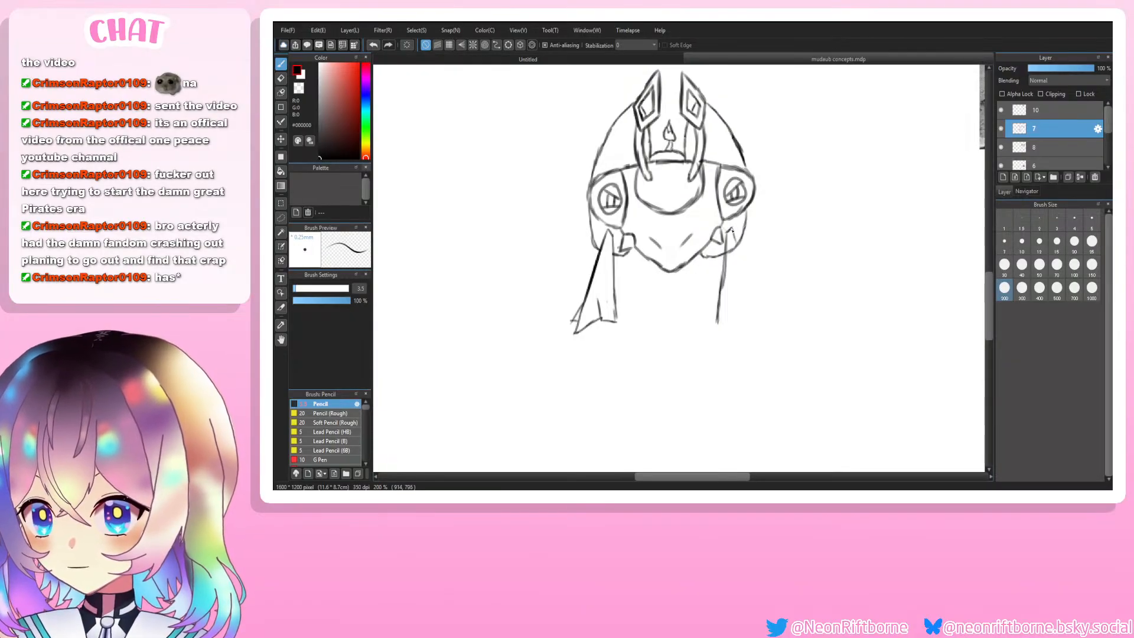
Step: Sketch the right front leg's slanted outer side and the first lines of its pointed foot
{"action": "left_click_drag", "start_coordinate": [733, 230], "coordinate": [755, 317]}
{"action": "key", "text": "ctrl+z"}
{"action": "key", "text": "ctrl+z"}
{"action": "key", "text": "ctrl+z"}
{"action": "mouse_move", "coordinate": [741, 255]}
{"action": "left_mouse_down"}
{"action": "mouse_move", "coordinate": [768, 342]}
{"action": "mouse_move", "coordinate": [740, 322]}
{"action": "left_mouse_up"}
{"action": "key", "text": "ctrl+z"}
{"action": "key", "text": "ctrl+z"}
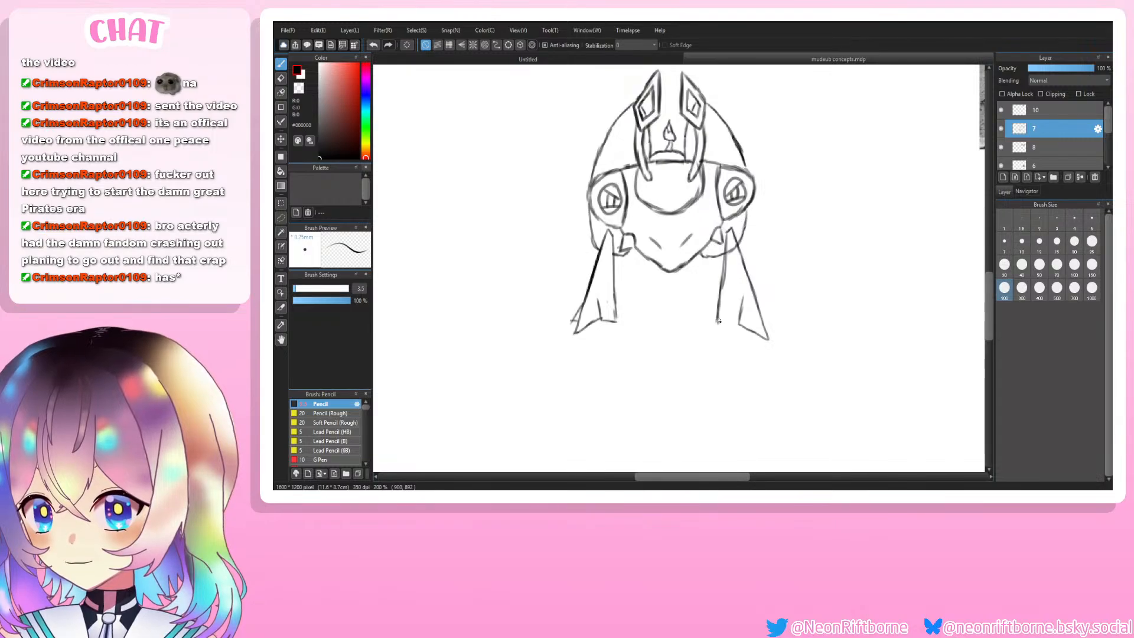
Step: Erase the right foot's outer lines and redraw the leg's outer edge and pointed toe slightly closer in
{"action": "key", "text": "e"}
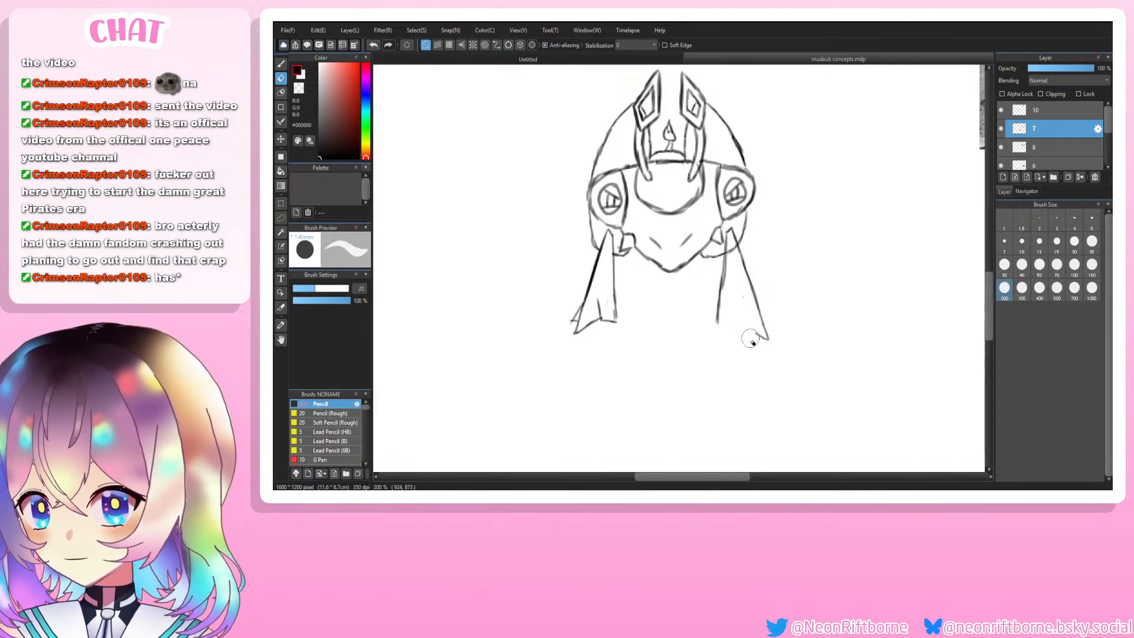
{"action": "mouse_move", "coordinate": [758, 332]}
{"action": "left_mouse_down"}
{"action": "mouse_move", "coordinate": [749, 258]}
{"action": "mouse_move", "coordinate": [766, 238]}
{"action": "mouse_move", "coordinate": [746, 274]}
{"action": "mouse_move", "coordinate": [759, 335]}
{"action": "left_mouse_up"}
{"action": "key", "text": "p"}
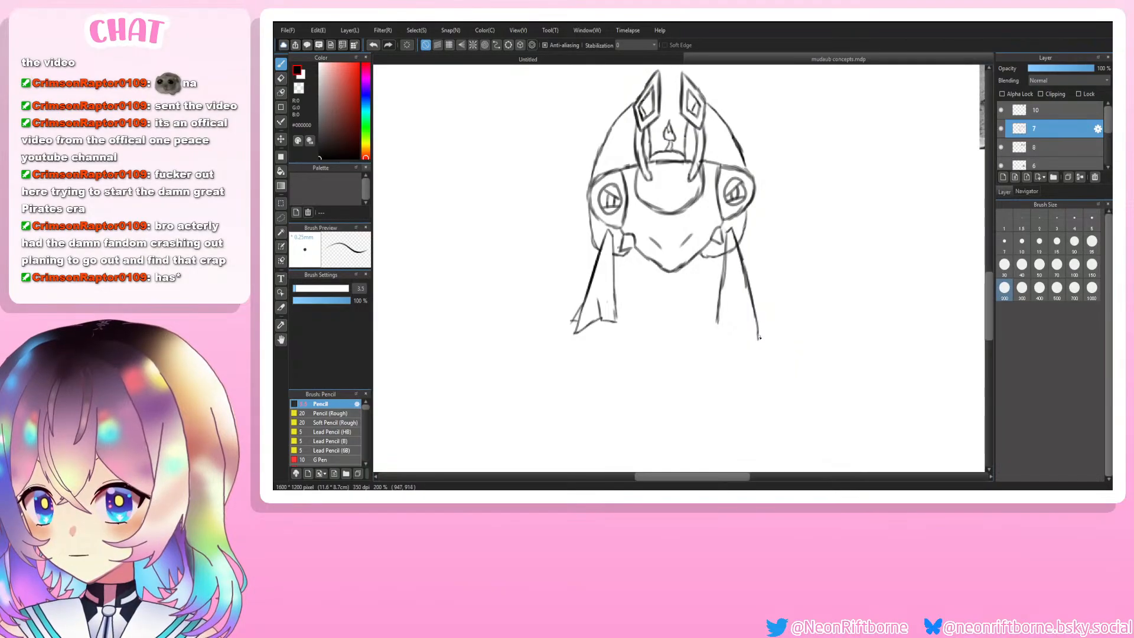
{"action": "key", "text": "e"}
{"action": "key", "text": "p"}
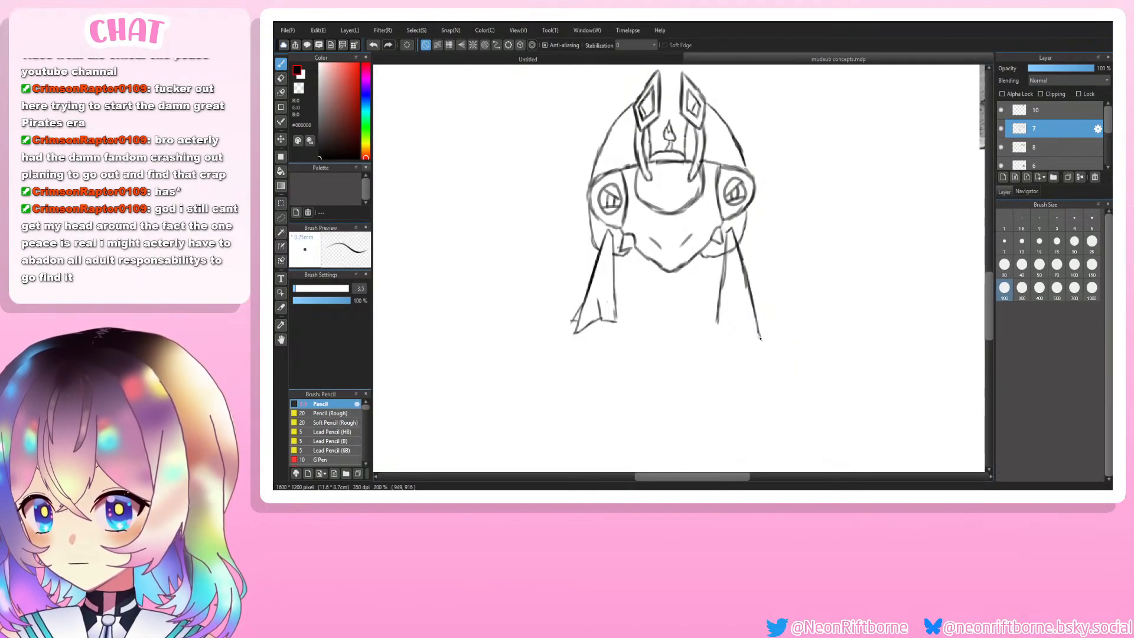
{"action": "mouse_move", "coordinate": [762, 340]}
{"action": "left_mouse_down"}
{"action": "mouse_move", "coordinate": [738, 332]}
{"action": "mouse_move", "coordinate": [735, 304]}
{"action": "mouse_move", "coordinate": [733, 315]}
{"action": "left_mouse_up"}
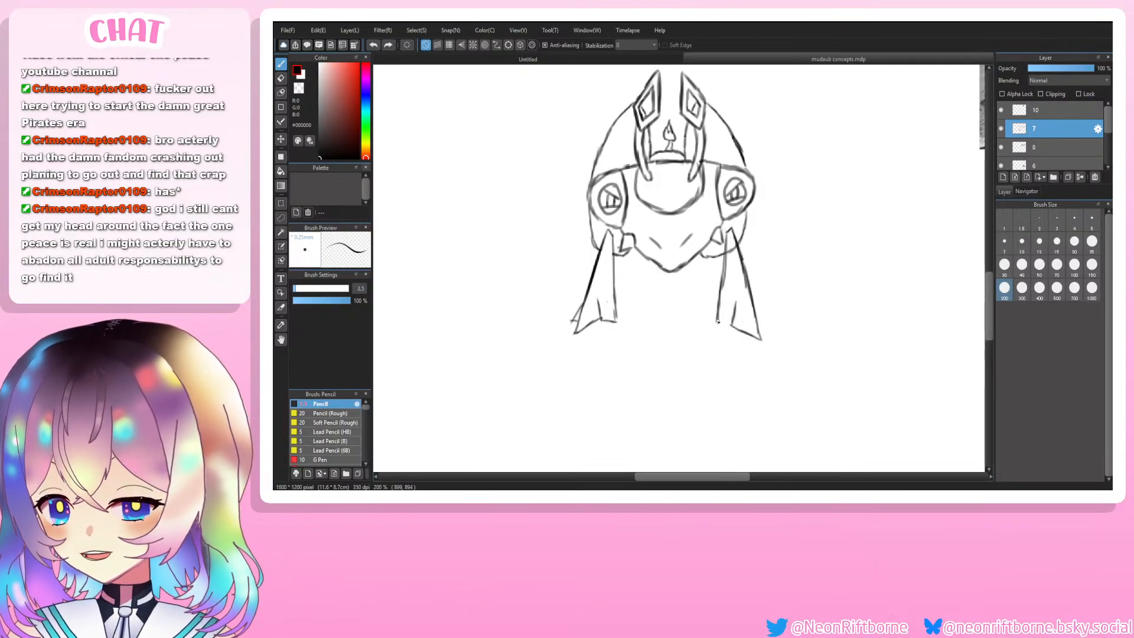
Step: Close the right foot's notched edge and erase the head contour running through the upper leg
{"action": "mouse_move", "coordinate": [718, 321]}
{"action": "left_mouse_down"}
{"action": "mouse_move", "coordinate": [757, 314]}
{"action": "mouse_move", "coordinate": [750, 298]}
{"action": "mouse_move", "coordinate": [762, 323]}
{"action": "left_mouse_up"}
{"action": "key", "text": "ctrl+z"}
{"action": "key", "text": "ctrl+z"}
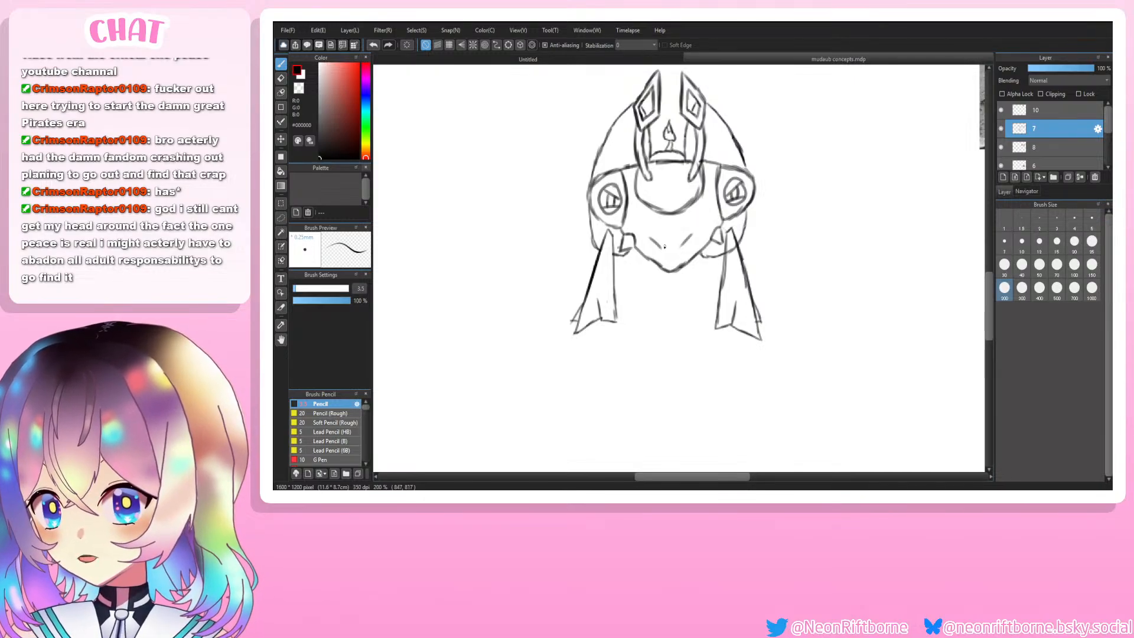
{"action": "key", "text": "e"}
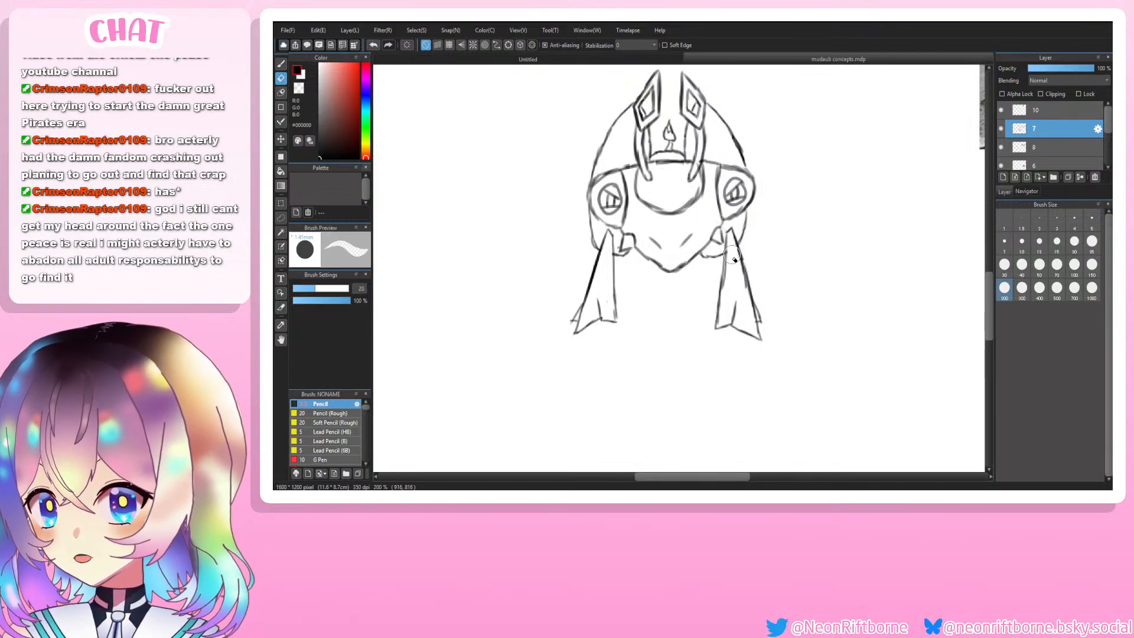
{"action": "key", "text": "b"}
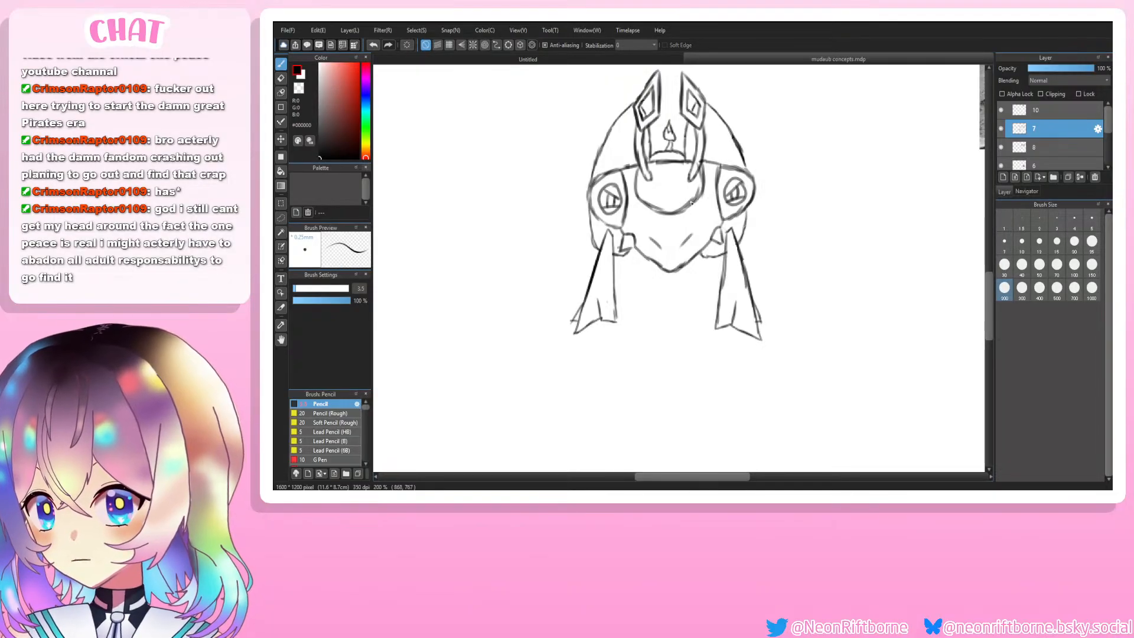
Step: Sketch a shorter, narrower rear leg with a notched foot slanting outward behind the left front leg
{"action": "left_click_drag", "start_coordinate": [593, 240], "coordinate": [556, 292]}
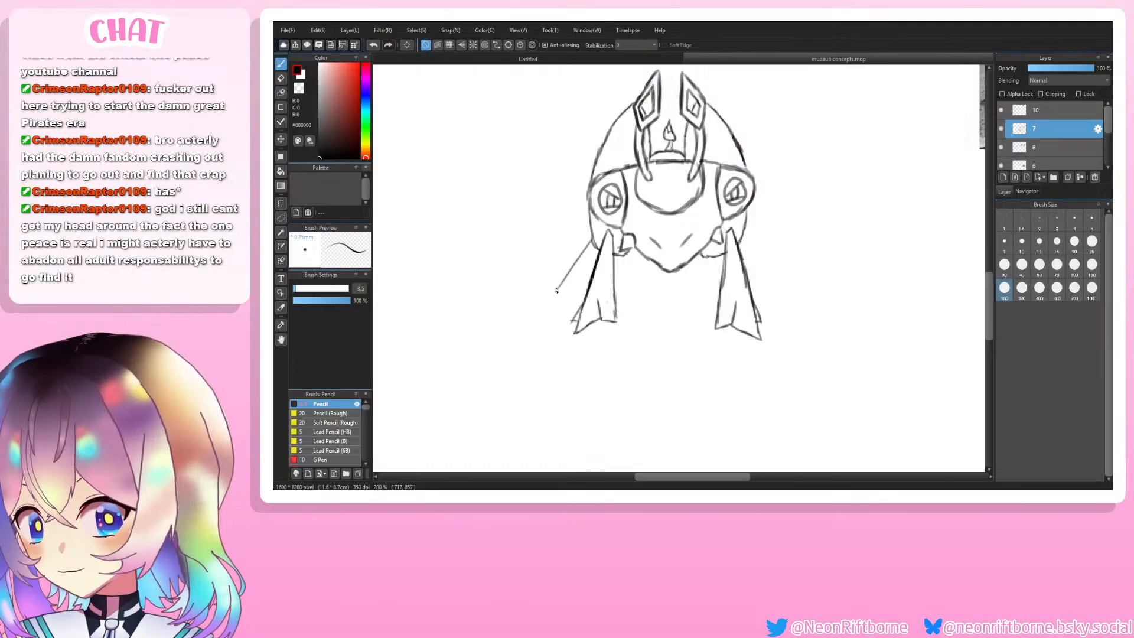
{"action": "mouse_move", "coordinate": [556, 290]}
{"action": "left_mouse_down"}
{"action": "mouse_move", "coordinate": [550, 299]}
{"action": "mouse_move", "coordinate": [569, 302]}
{"action": "left_mouse_up"}
{"action": "key", "text": "ctrl+z"}
{"action": "key", "text": "ctrl+z"}
{"action": "key", "text": "ctrl+z"}
{"action": "left_click_drag", "start_coordinate": [569, 301], "coordinate": [592, 248]}
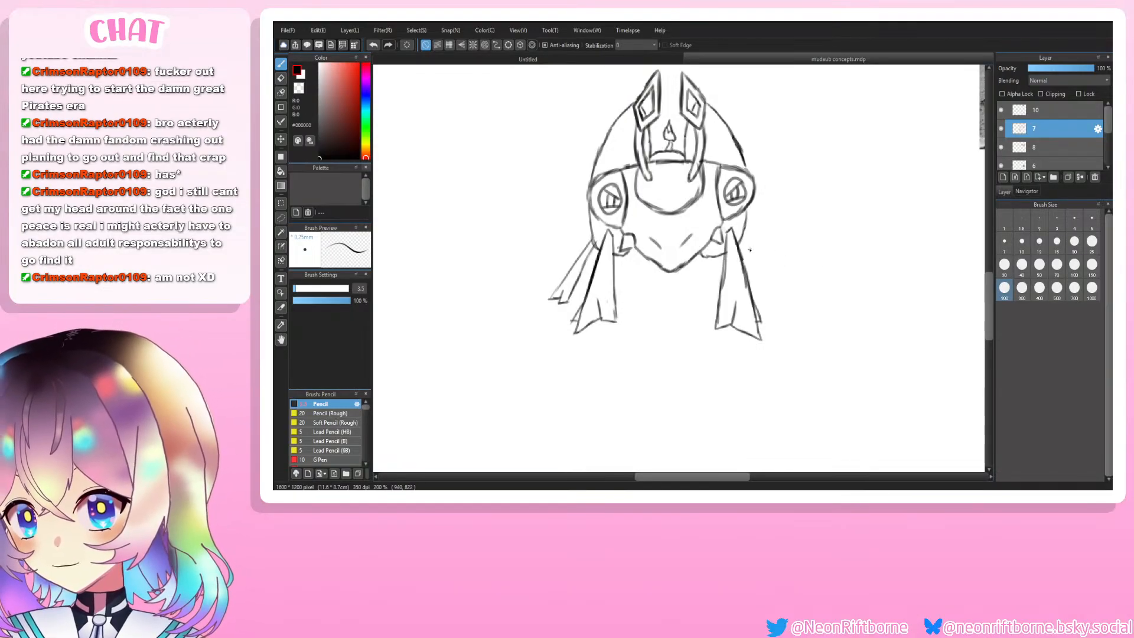
Step: Sketch a matching short rear leg behind the right front leg and a curved band across the front leg
{"action": "mouse_move", "coordinate": [740, 241]}
{"action": "left_mouse_down"}
{"action": "mouse_move", "coordinate": [775, 305]}
{"action": "mouse_move", "coordinate": [763, 286]}
{"action": "mouse_move", "coordinate": [784, 299]}
{"action": "mouse_move", "coordinate": [762, 259]}
{"action": "left_mouse_up"}
{"action": "left_click_drag", "start_coordinate": [770, 273], "coordinate": [754, 244]}
{"action": "key", "text": "ctrl+z"}
{"action": "key", "text": "ctrl+z"}
{"action": "key", "text": "ctrl+z"}
{"action": "left_click_drag", "start_coordinate": [781, 298], "coordinate": [768, 272]}
{"action": "mouse_move", "coordinate": [781, 289]}
{"action": "left_mouse_down"}
{"action": "mouse_move", "coordinate": [747, 237]}
{"action": "mouse_move", "coordinate": [756, 258]}
{"action": "left_mouse_up"}
{"action": "key", "text": "ctrl+z"}
{"action": "key", "text": "ctrl+z"}
{"action": "key", "text": "ctrl+z"}
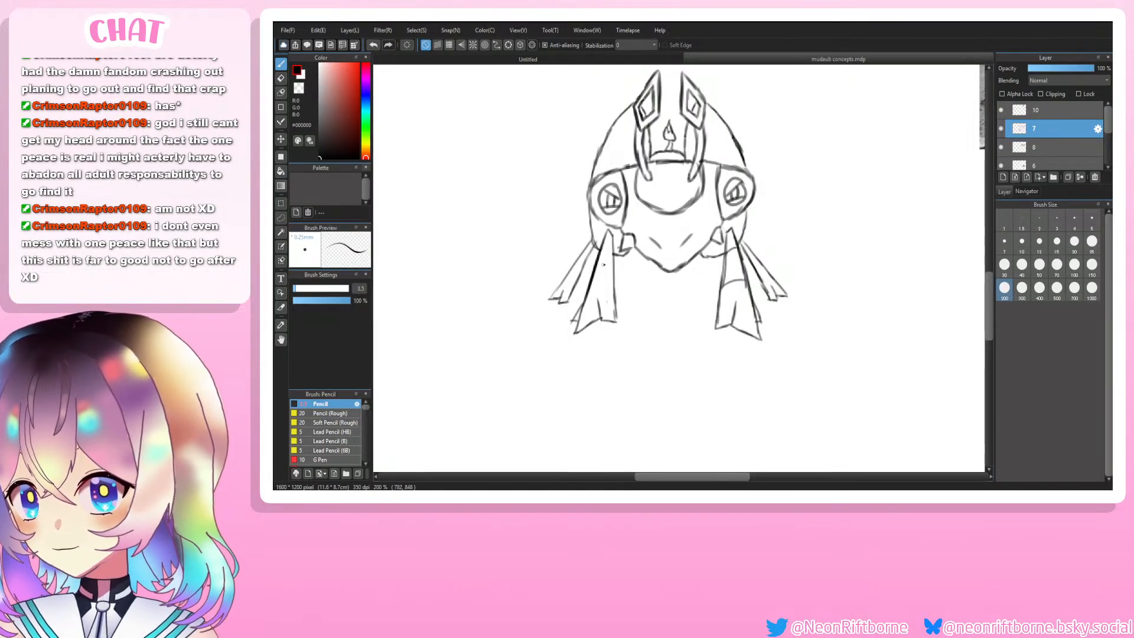
Step: Add curved segment bands across the front and rear legs with a thinner pencil of size 3
{"action": "mouse_move", "coordinate": [615, 256]}
{"action": "left_mouse_down"}
{"action": "mouse_move", "coordinate": [599, 256]}
{"action": "mouse_move", "coordinate": [613, 285]}
{"action": "left_mouse_up"}
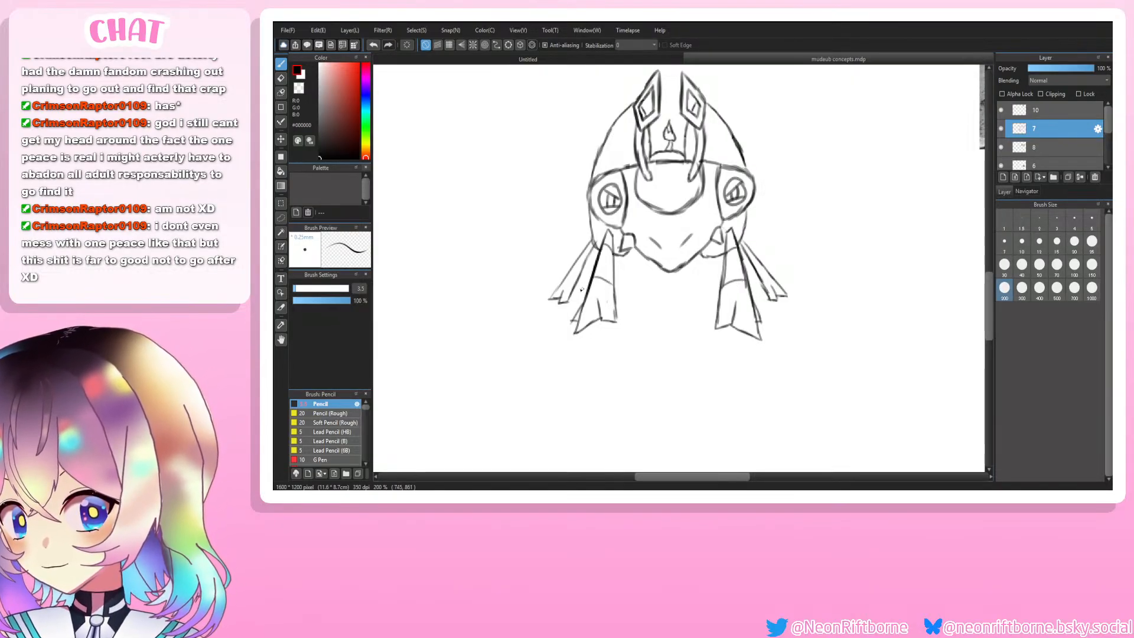
{"action": "key", "text": "ctrl+z"}
{"action": "key", "text": "ctrl+z"}
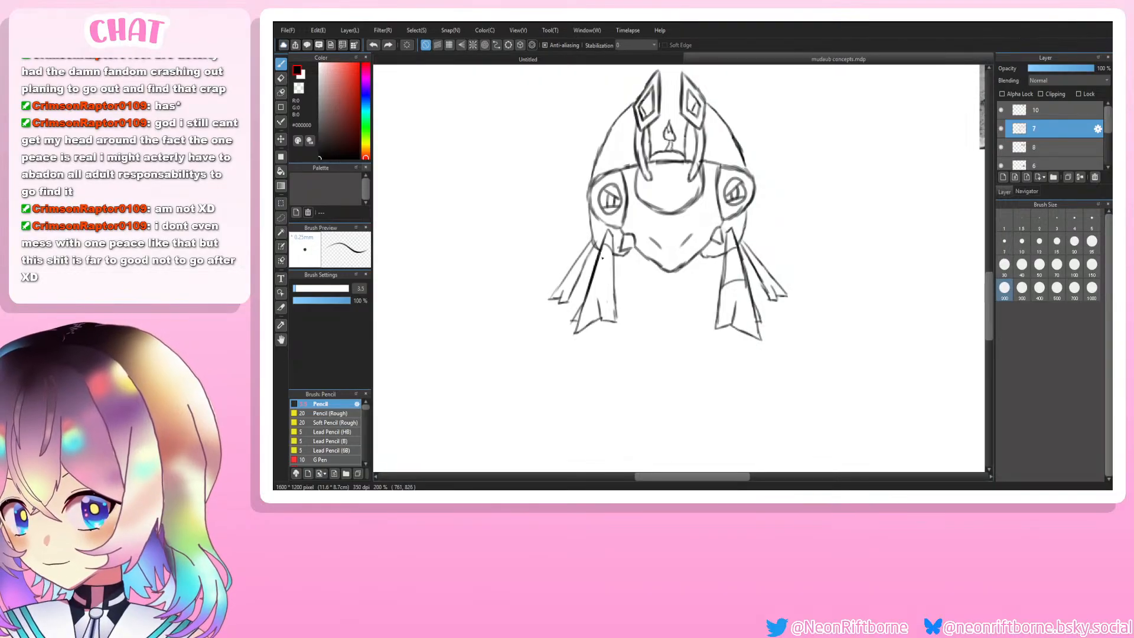
{"action": "mouse_move", "coordinate": [600, 251]}
{"action": "left_mouse_down"}
{"action": "mouse_move", "coordinate": [615, 249]}
{"action": "mouse_move", "coordinate": [613, 276]}
{"action": "left_mouse_up"}
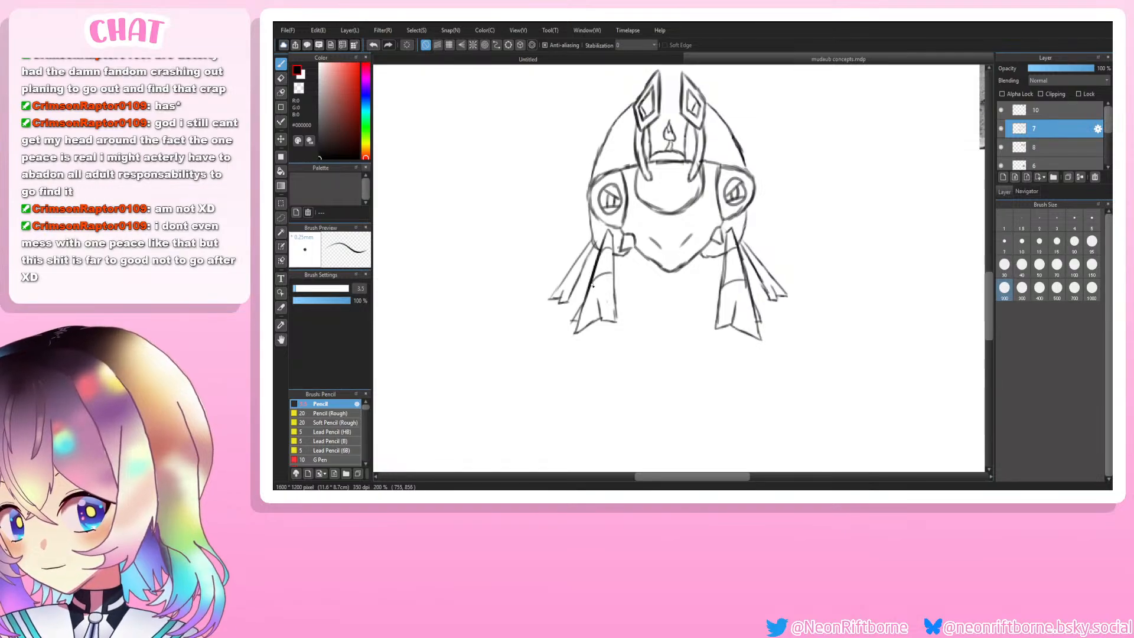
{"action": "key", "text": "bracketleft"}
{"action": "key", "text": "ctrl+z"}
{"action": "mouse_move", "coordinate": [592, 285]}
{"action": "left_mouse_down"}
{"action": "mouse_move", "coordinate": [604, 274]}
{"action": "mouse_move", "coordinate": [612, 282]}
{"action": "left_mouse_up"}
{"action": "key", "text": "ctrl+z"}
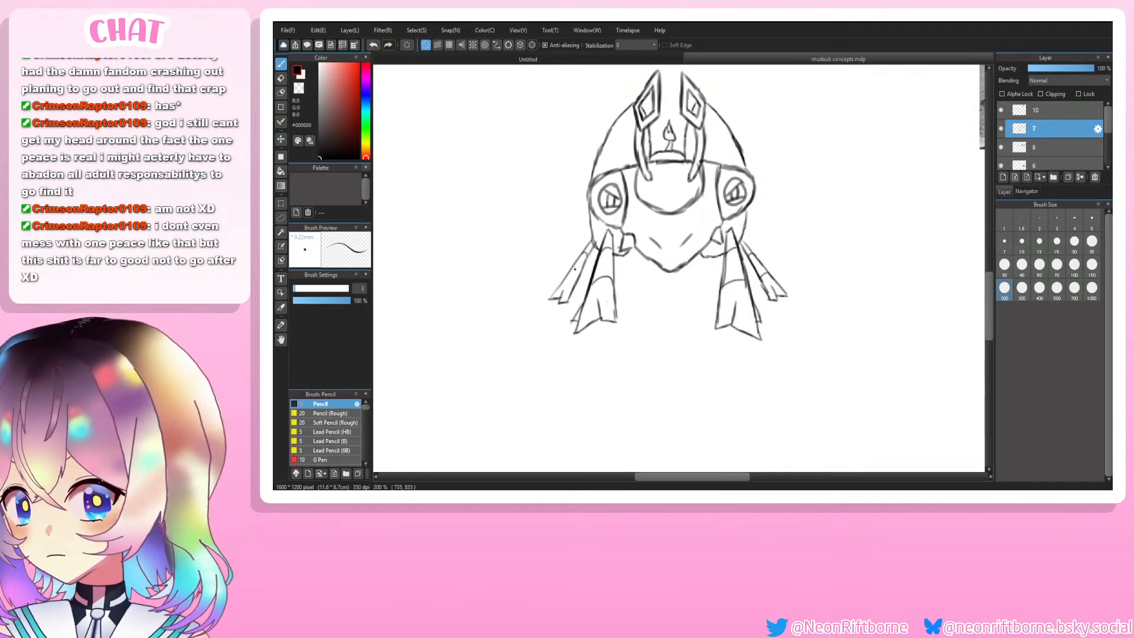
{"action": "left_click_drag", "start_coordinate": [568, 275], "coordinate": [581, 271]}
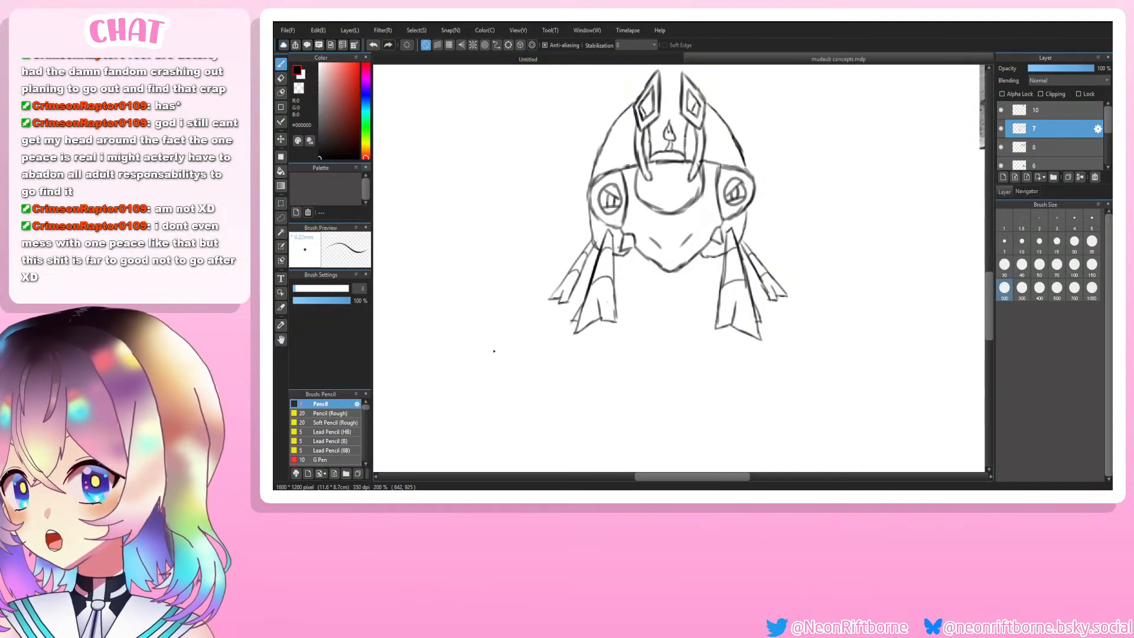
Step: Sketch a tiny split-ended limb hanging beneath each side of the jaw, and save the drawing
{"action": "scroll", "coordinate": [518, 306], "scroll_direction": "down", "scroll_amount": 3}
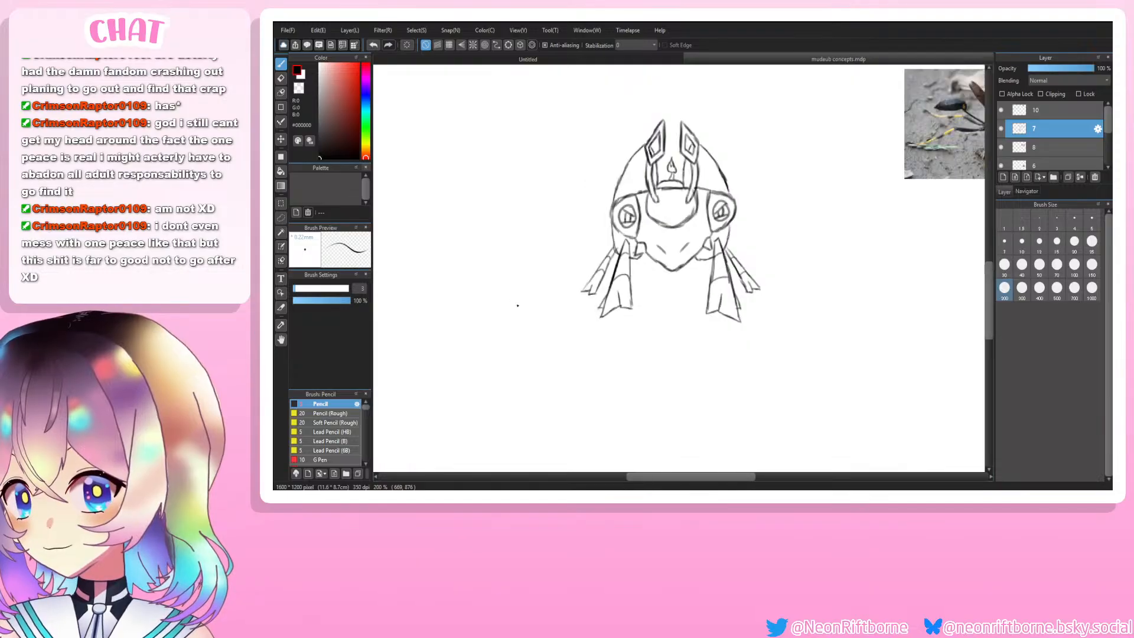
{"action": "scroll", "coordinate": [518, 305], "scroll_direction": "up", "scroll_amount": 3}
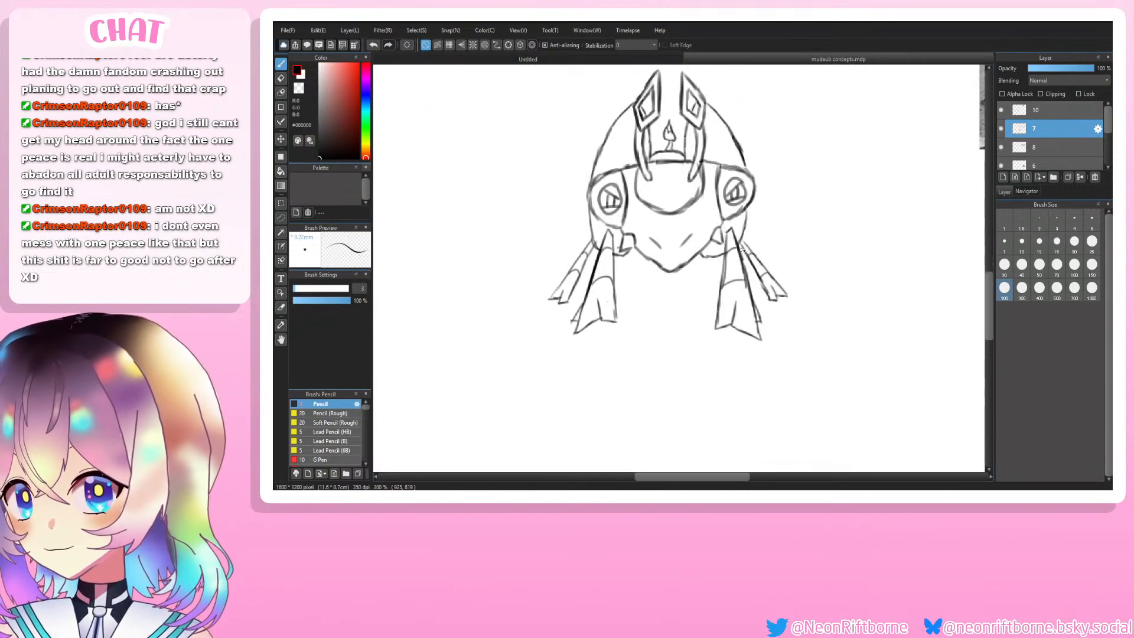
{"action": "left_click_drag", "start_coordinate": [707, 259], "coordinate": [703, 276]}
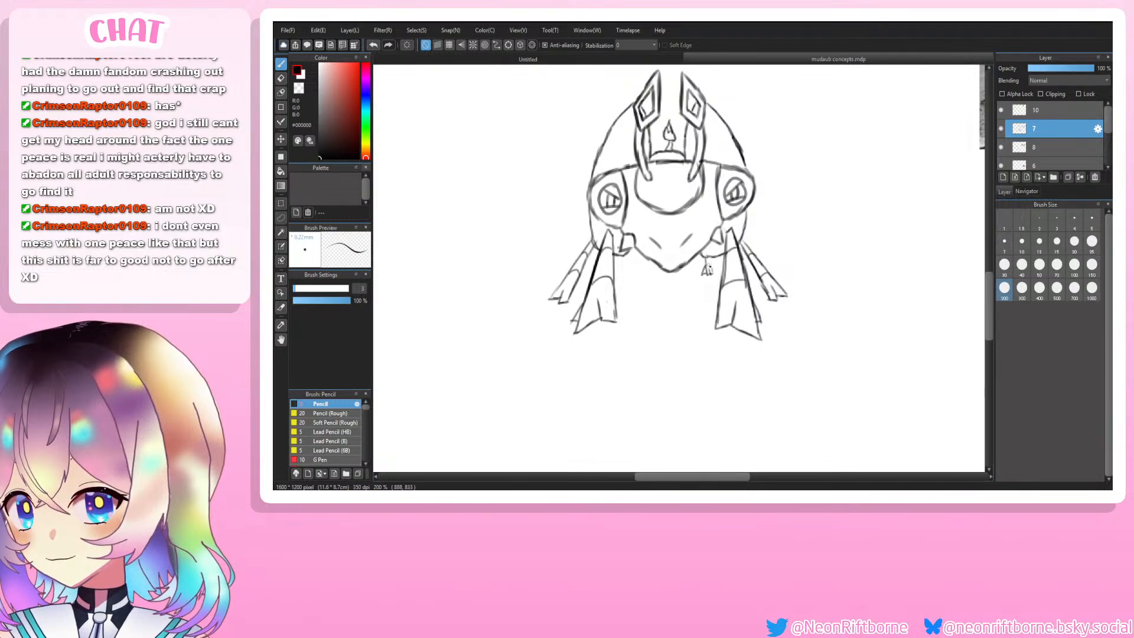
{"action": "left_click_drag", "start_coordinate": [709, 256], "coordinate": [711, 270]}
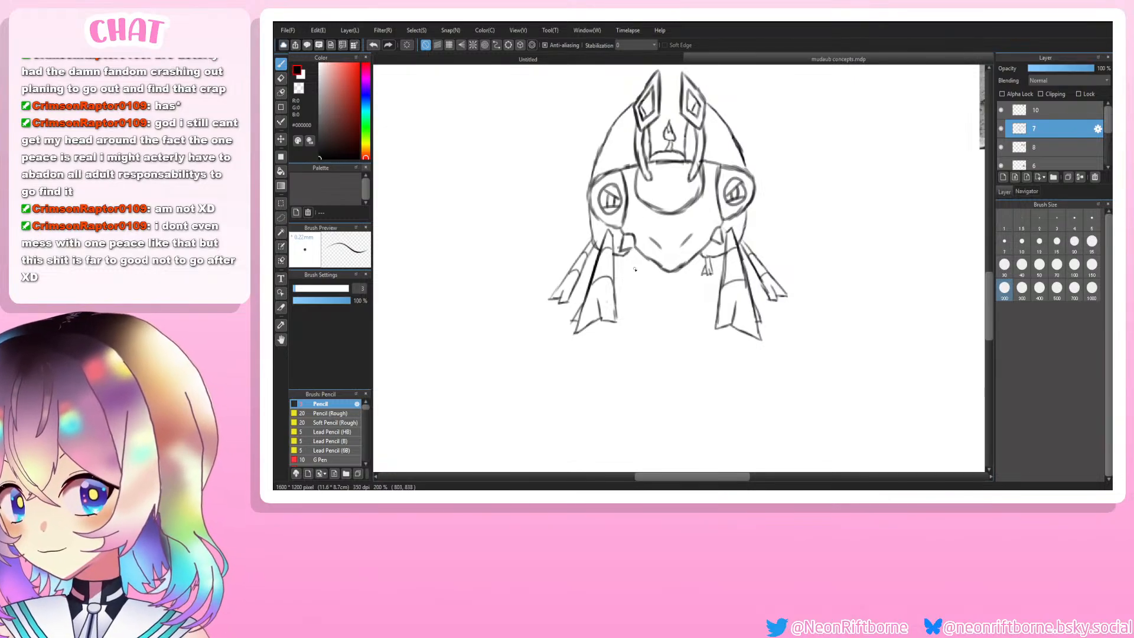
{"action": "mouse_move", "coordinate": [624, 257]}
{"action": "left_mouse_down"}
{"action": "mouse_move", "coordinate": [622, 276]}
{"action": "mouse_move", "coordinate": [629, 250]}
{"action": "mouse_move", "coordinate": [625, 273]}
{"action": "left_mouse_up"}
{"action": "key", "text": "ctrl+z"}
{"action": "key", "text": "ctrl+s"}
{"action": "scroll", "coordinate": [579, 275], "scroll_direction": "down", "scroll_amount": 2}
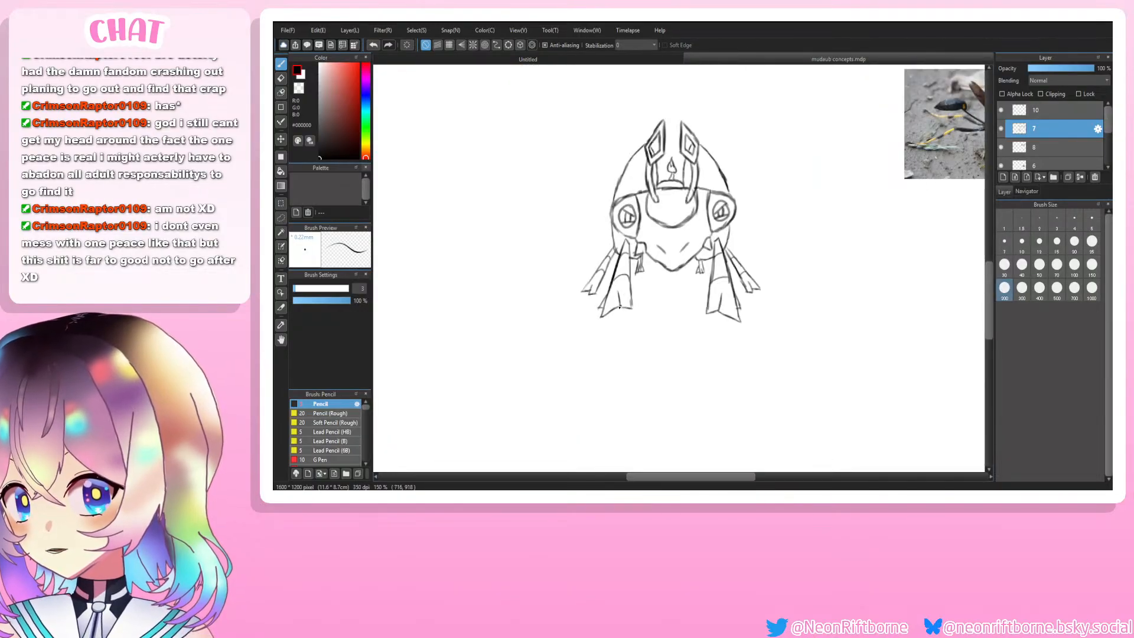
{"action": "scroll", "coordinate": [620, 307], "scroll_direction": "down", "scroll_amount": 1}
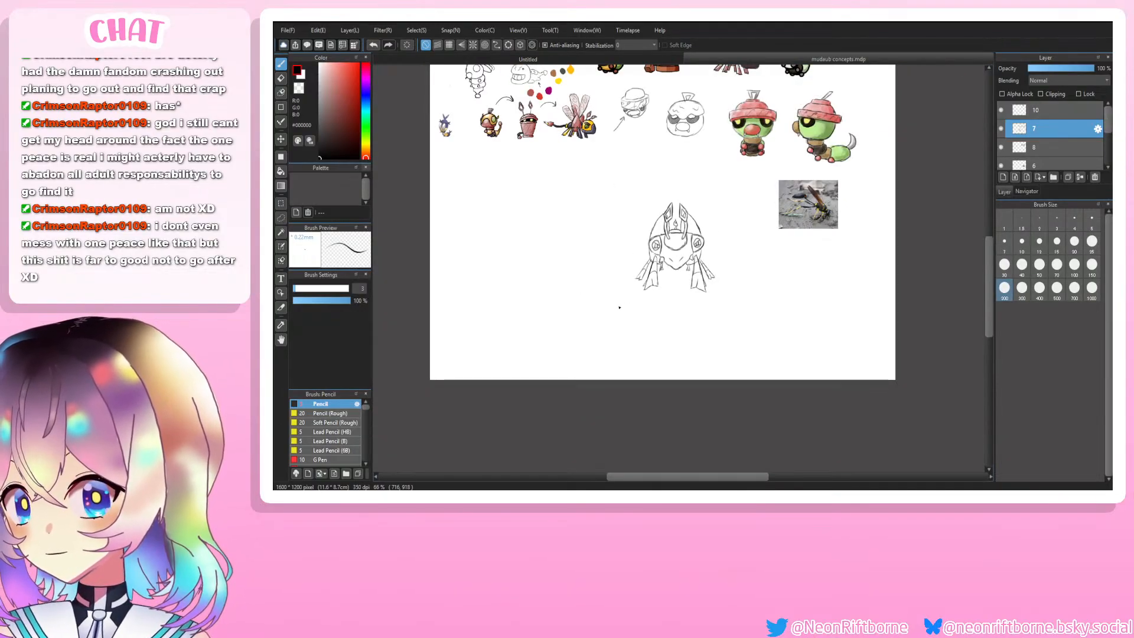
{"action": "scroll", "coordinate": [619, 307], "scroll_direction": "down", "scroll_amount": 1}
{"action": "scroll", "coordinate": [619, 307], "scroll_direction": "up", "scroll_amount": 2}
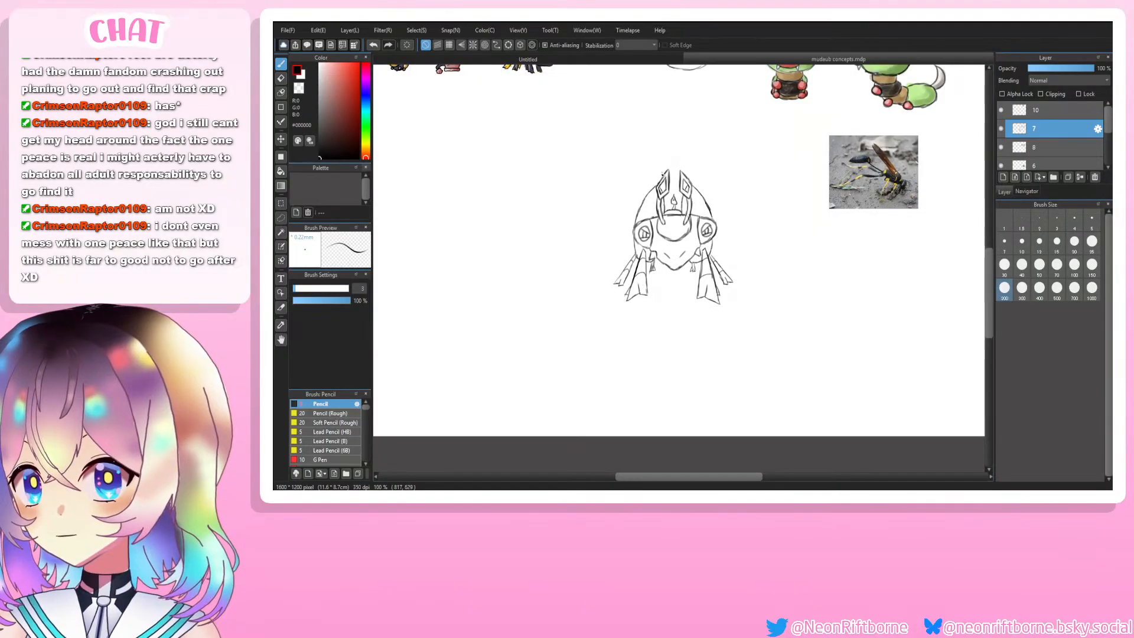
{"action": "left_click_drag", "start_coordinate": [644, 196], "coordinate": [578, 90]}
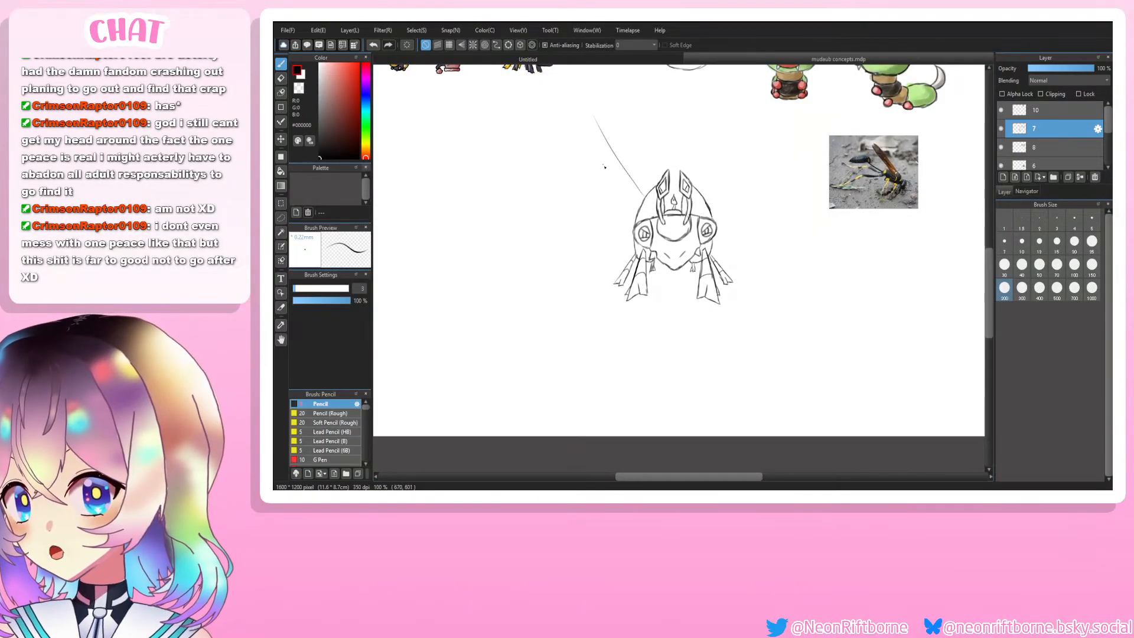
{"action": "key", "text": "ctrl+z"}
{"action": "key", "text": "ctrl+y"}
{"action": "key", "text": "ctrl+z"}
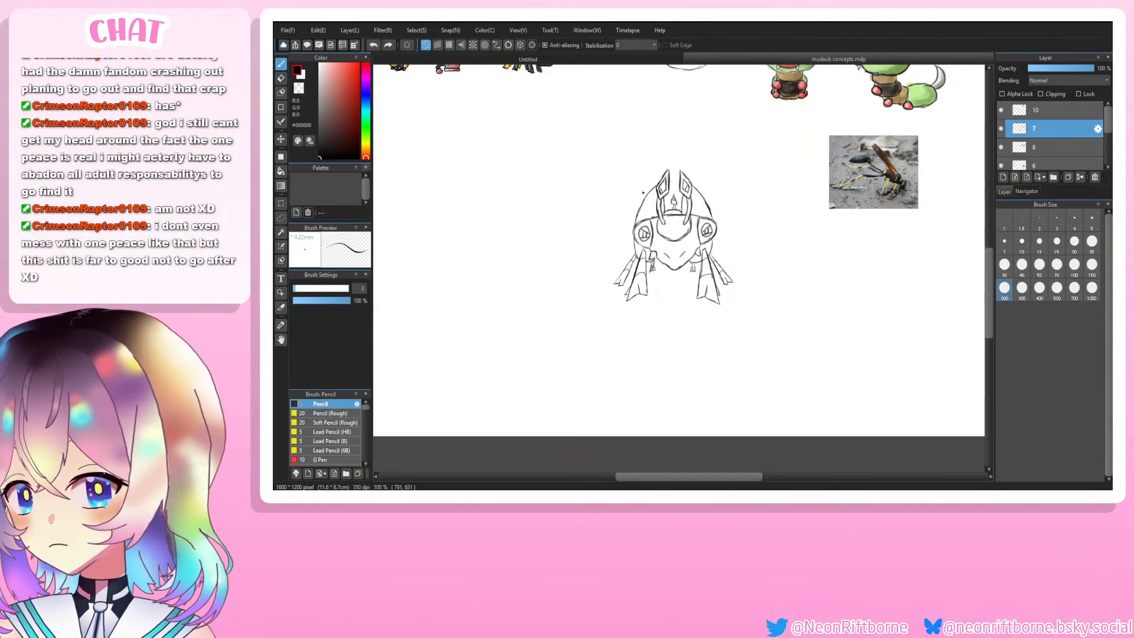
{"action": "left_click_drag", "start_coordinate": [643, 192], "coordinate": [580, 126]}
{"action": "key", "text": "ctrl+z"}
Step: Sketch a long, round-tipped upper wing rising outward from the left side of the creature's body
{"action": "mouse_move", "coordinate": [645, 190]}
{"action": "left_mouse_down"}
{"action": "mouse_move", "coordinate": [587, 123]}
{"action": "mouse_move", "coordinate": [559, 110]}
{"action": "mouse_move", "coordinate": [541, 120]}
{"action": "mouse_move", "coordinate": [539, 110]}
{"action": "mouse_move", "coordinate": [534, 141]}
{"action": "left_mouse_up"}
{"action": "key", "text": "ctrl+z"}
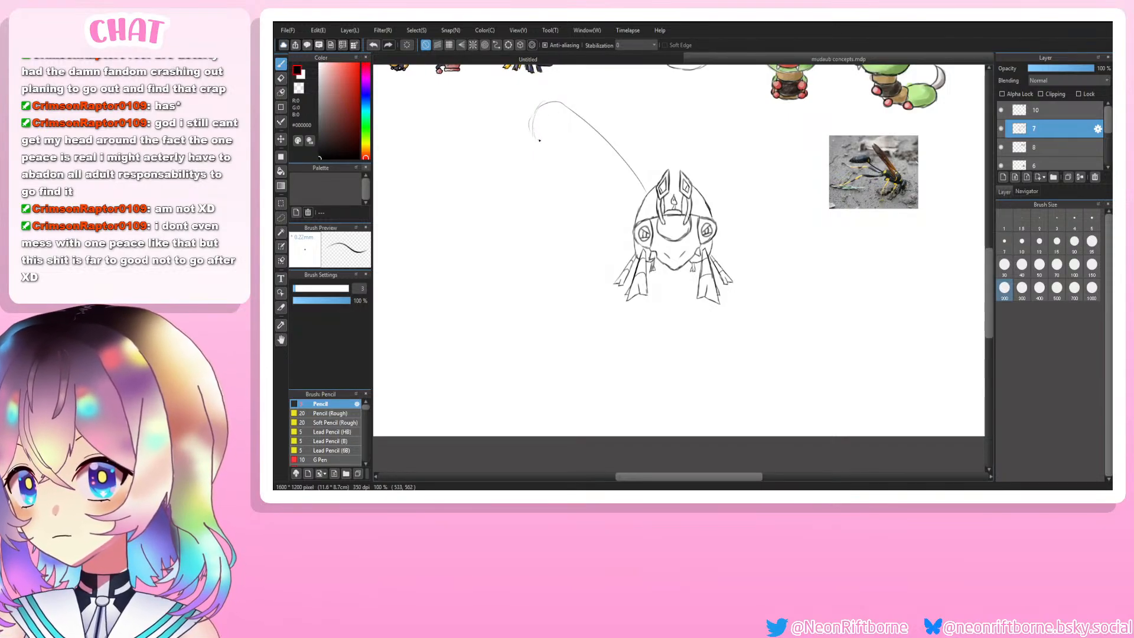
{"action": "left_click_drag", "start_coordinate": [535, 124], "coordinate": [540, 147]}
{"action": "key", "text": "ctrl+z"}
{"action": "mouse_move", "coordinate": [537, 107]}
{"action": "left_mouse_down"}
{"action": "mouse_move", "coordinate": [541, 147]}
{"action": "mouse_move", "coordinate": [638, 207]}
{"action": "left_mouse_up"}
{"action": "key", "text": "ctrl+z"}
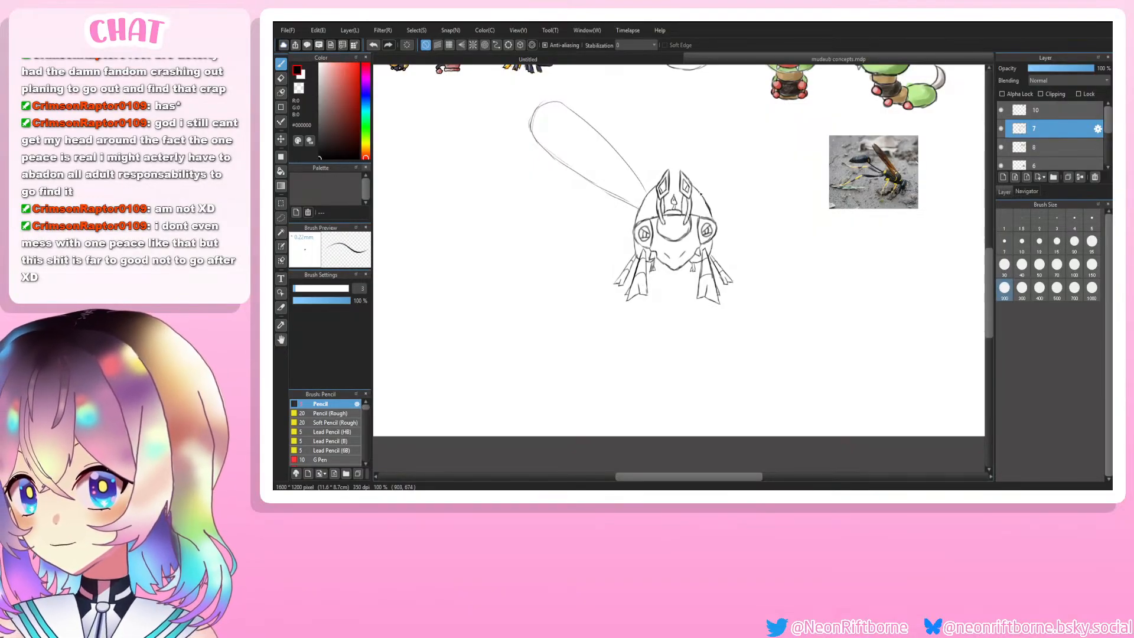
Step: Sketch a matching long, rounded upper wing on the right side of the creature's body
{"action": "mouse_move", "coordinate": [704, 189]}
{"action": "left_mouse_down"}
{"action": "mouse_move", "coordinate": [735, 143]}
{"action": "mouse_move", "coordinate": [774, 118]}
{"action": "left_mouse_up"}
{"action": "key", "text": "ctrl+z"}
{"action": "key", "text": "ctrl+z"}
{"action": "key", "text": "ctrl+z"}
{"action": "key", "text": "ctrl+z"}
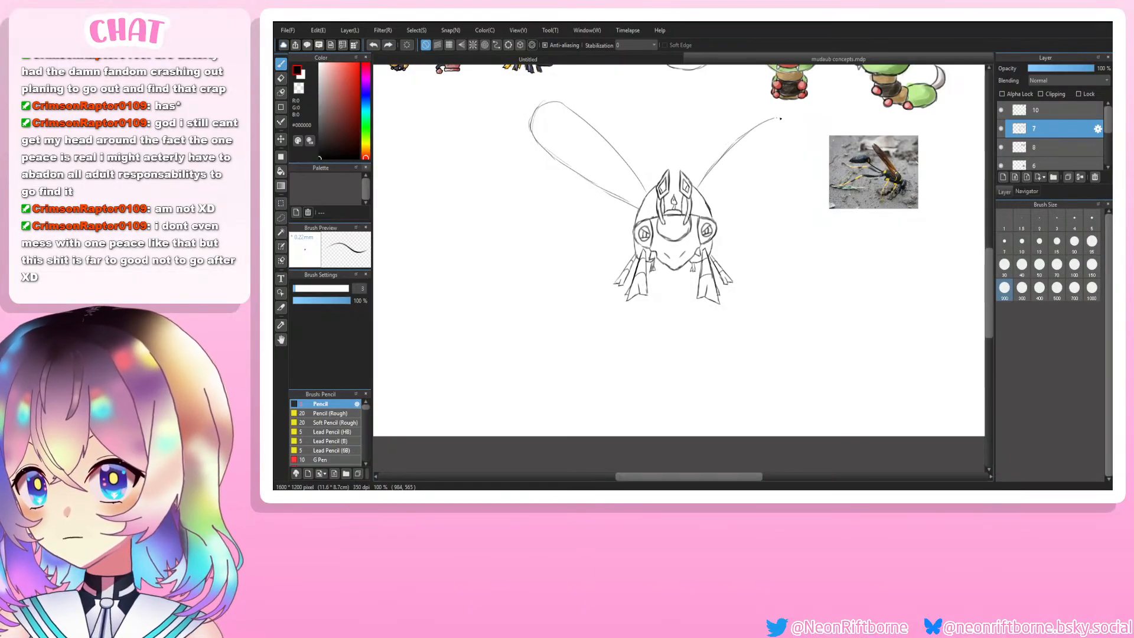
{"action": "key", "text": "ctrl+z"}
{"action": "key", "text": "ctrl+z"}
{"action": "key", "text": "ctrl+z"}
{"action": "key", "text": "ctrl+z"}
{"action": "mouse_move", "coordinate": [697, 188]}
{"action": "left_mouse_down"}
{"action": "mouse_move", "coordinate": [734, 136]}
{"action": "mouse_move", "coordinate": [775, 107]}
{"action": "mouse_move", "coordinate": [801, 117]}
{"action": "mouse_move", "coordinate": [786, 169]}
{"action": "mouse_move", "coordinate": [711, 192]}
{"action": "mouse_move", "coordinate": [778, 161]}
{"action": "left_mouse_up"}
{"action": "key", "text": "ctrl+z"}
{"action": "key", "text": "ctrl+z"}
{"action": "key", "text": "ctrl+z"}
{"action": "key", "text": "ctrl+minus"}
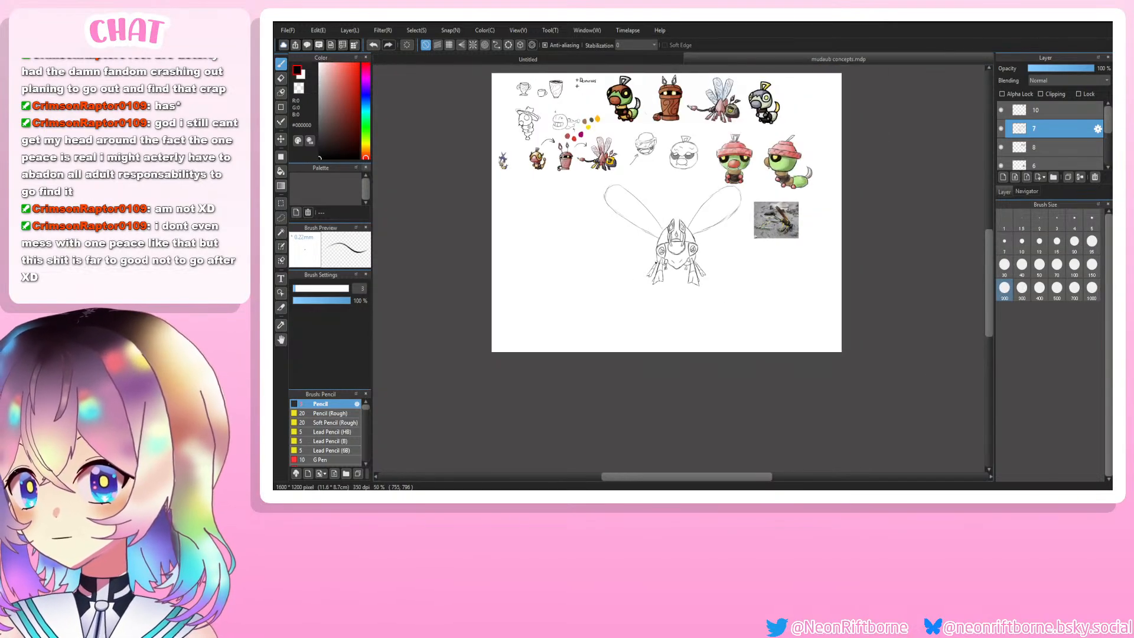
Step: Sketch a shorter rounded lower wing beneath the left upper wing
{"action": "key", "text": "ctrl+plus"}
{"action": "key", "text": "ctrl+plus"}
{"action": "key", "text": "ctrl+plus"}
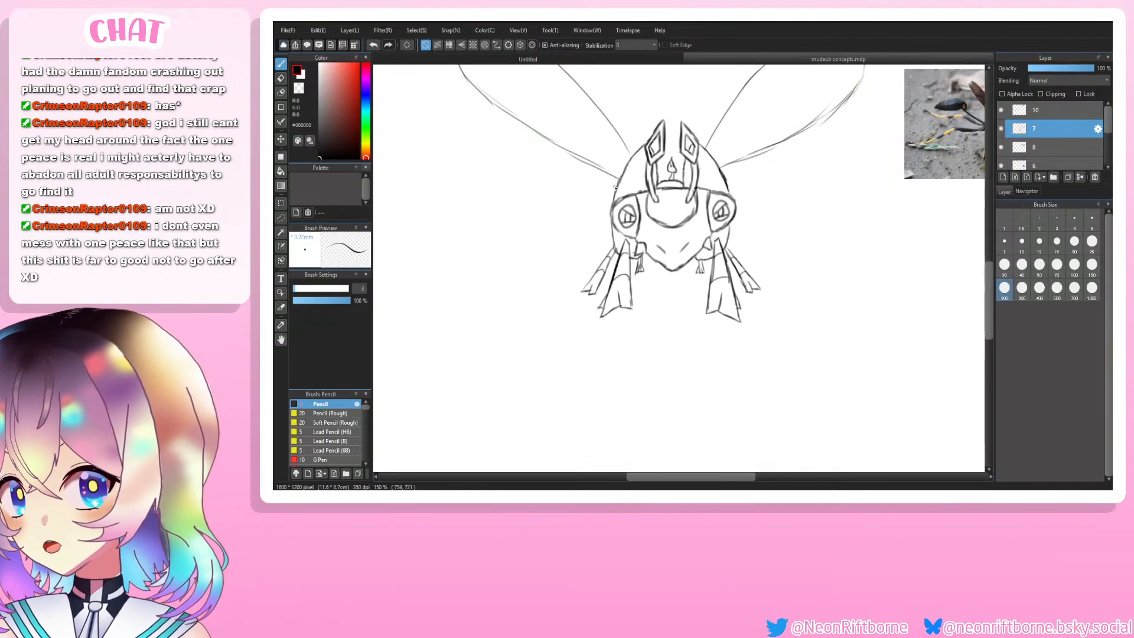
{"action": "left_click_drag", "start_coordinate": [615, 188], "coordinate": [544, 180]}
{"action": "key", "text": "ctrl+z"}
{"action": "mouse_move", "coordinate": [614, 186]}
{"action": "left_mouse_down"}
{"action": "mouse_move", "coordinate": [523, 170]}
{"action": "mouse_move", "coordinate": [508, 149]}
{"action": "mouse_move", "coordinate": [519, 125]}
{"action": "left_mouse_up"}
{"action": "key", "text": "ctrl+z"}
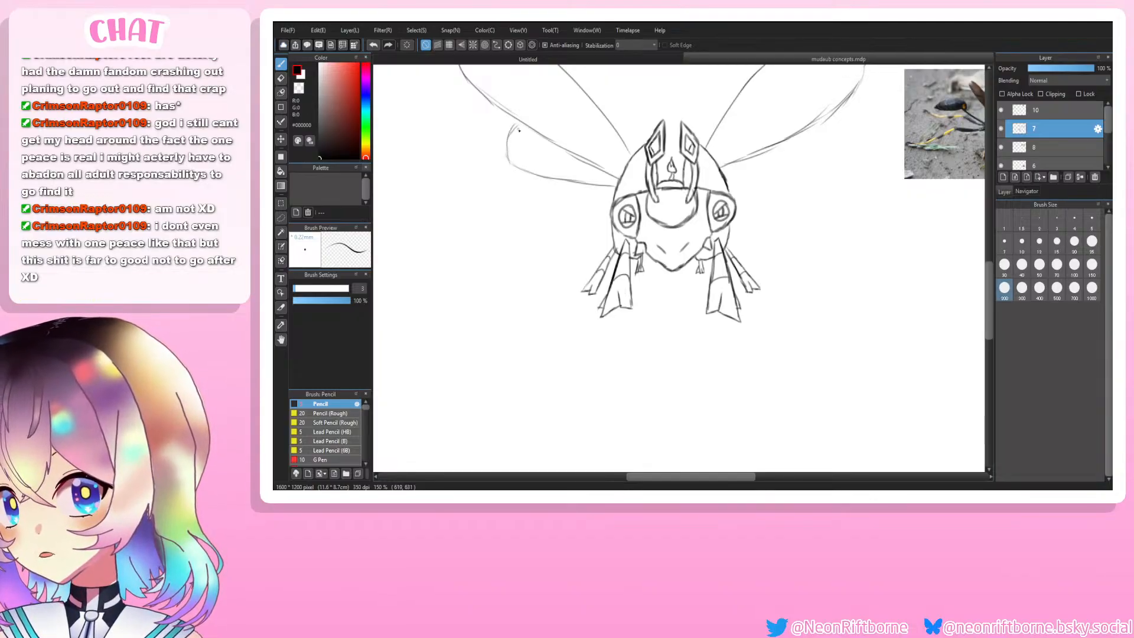
Step: Sketch a matching shorter lower wing beneath the right upper wing
{"action": "key", "text": "ctrl+minus"}
{"action": "key", "text": "ctrl+minus"}
{"action": "key", "text": "ctrl+plus"}
{"action": "key", "text": "ctrl+plus"}
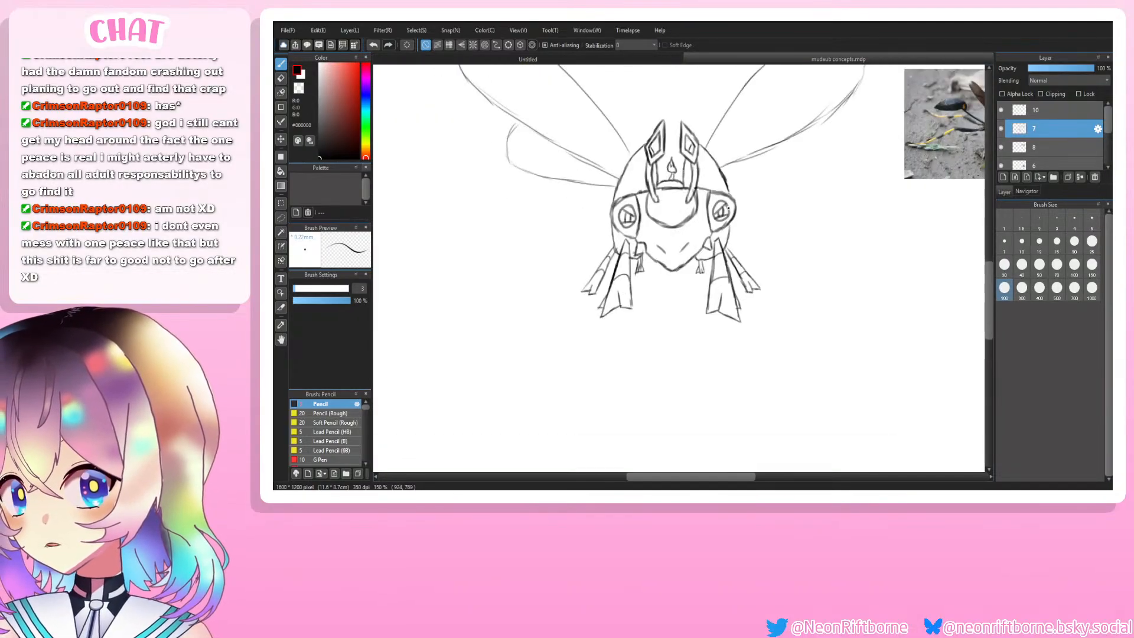
{"action": "mouse_move", "coordinate": [728, 185]}
{"action": "left_mouse_down"}
{"action": "mouse_move", "coordinate": [821, 165]}
{"action": "mouse_move", "coordinate": [834, 144]}
{"action": "left_mouse_up"}
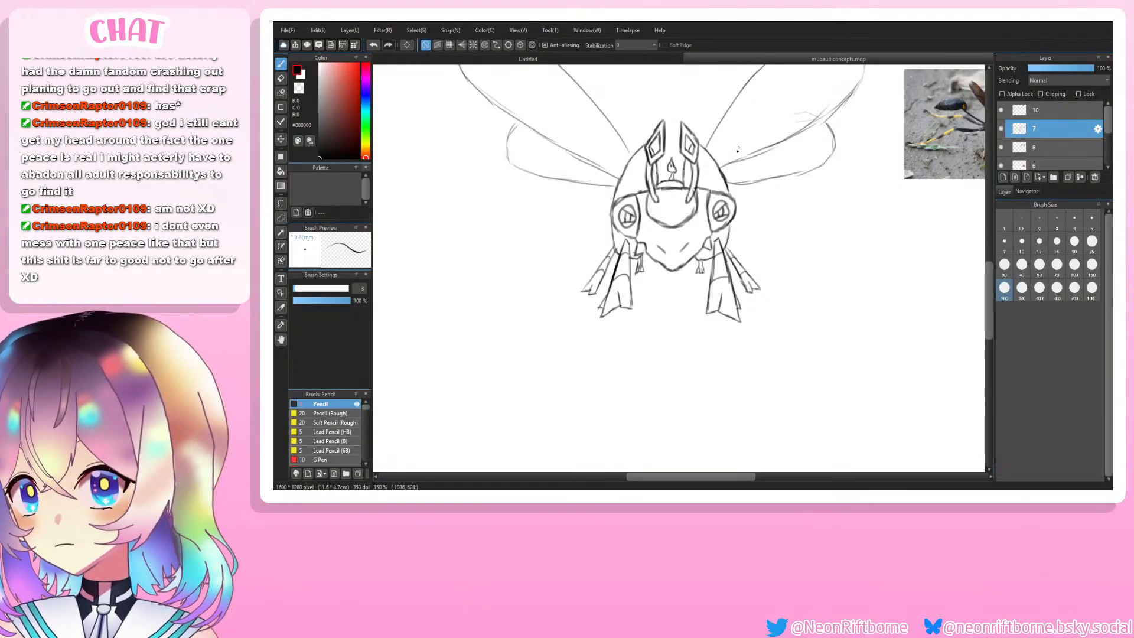
Step: Draw a curved inner line curling into a spiral near the tip inside each upper wing
{"action": "mouse_move", "coordinate": [721, 153]}
{"action": "left_mouse_down"}
{"action": "mouse_move", "coordinate": [799, 117]}
{"action": "mouse_move", "coordinate": [710, 170]}
{"action": "mouse_move", "coordinate": [823, 121]}
{"action": "mouse_move", "coordinate": [745, 146]}
{"action": "left_mouse_up"}
{"action": "key", "text": "ctrl+z"}
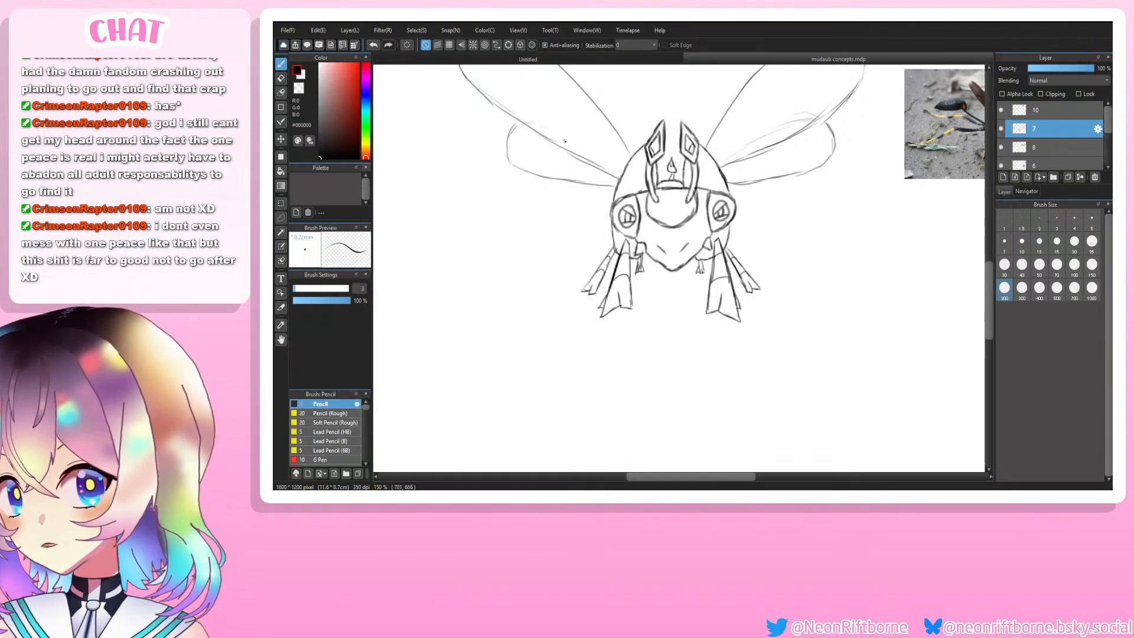
{"action": "scroll", "coordinate": [547, 225], "scroll_direction": "down", "scroll_amount": 2}
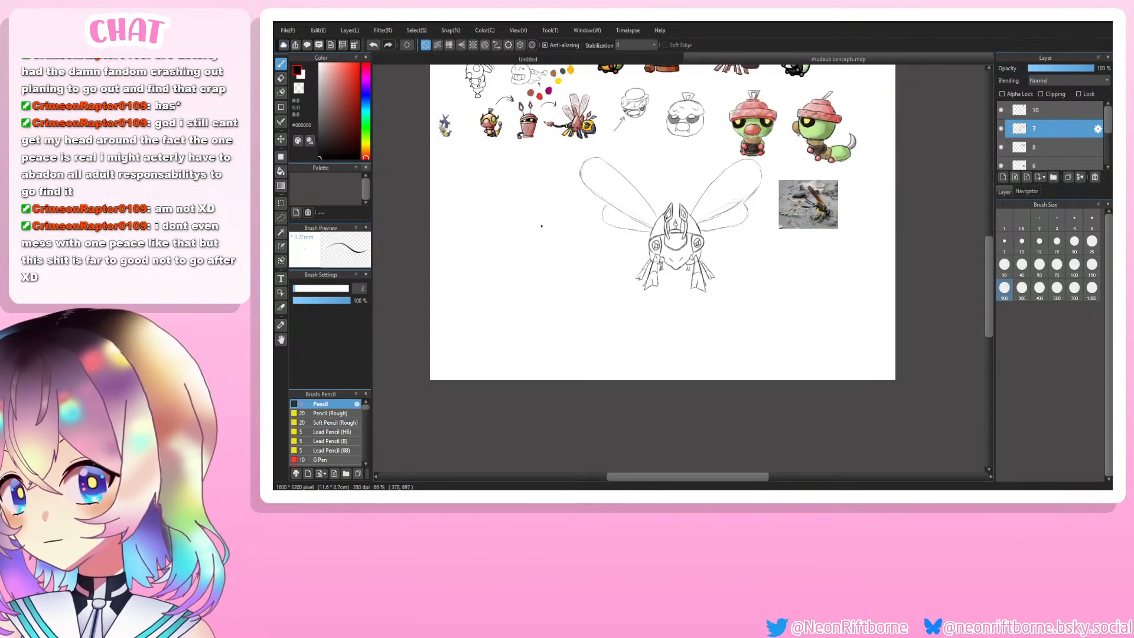
{"action": "scroll", "coordinate": [541, 225], "scroll_direction": "up", "scroll_amount": 2}
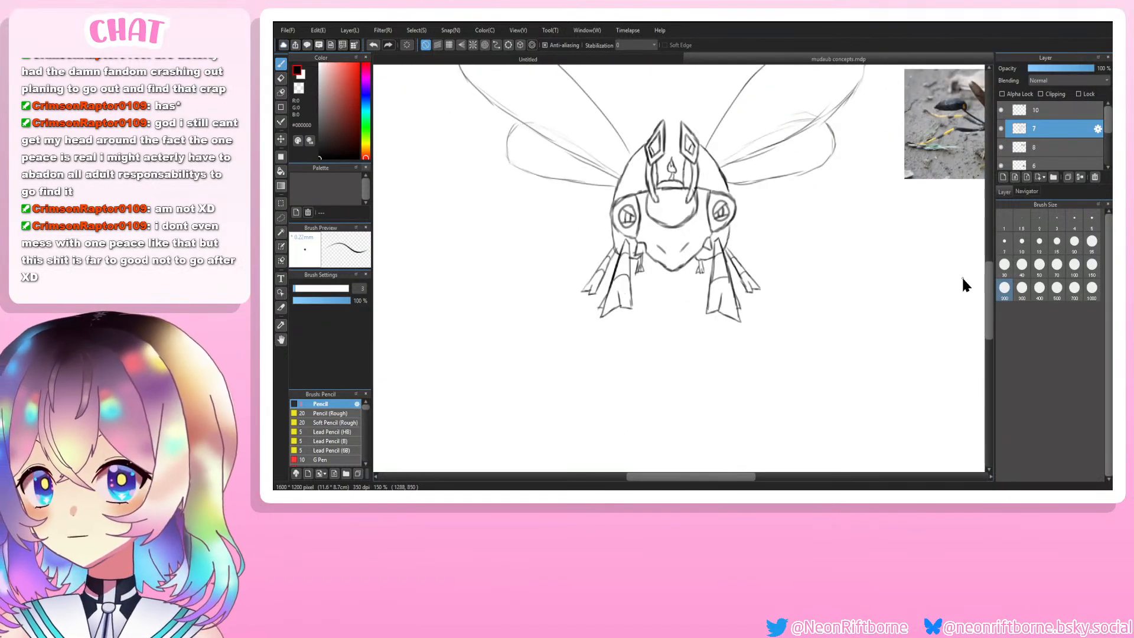
{"action": "left_click_drag", "start_coordinate": [989, 290], "coordinate": [989, 271]}
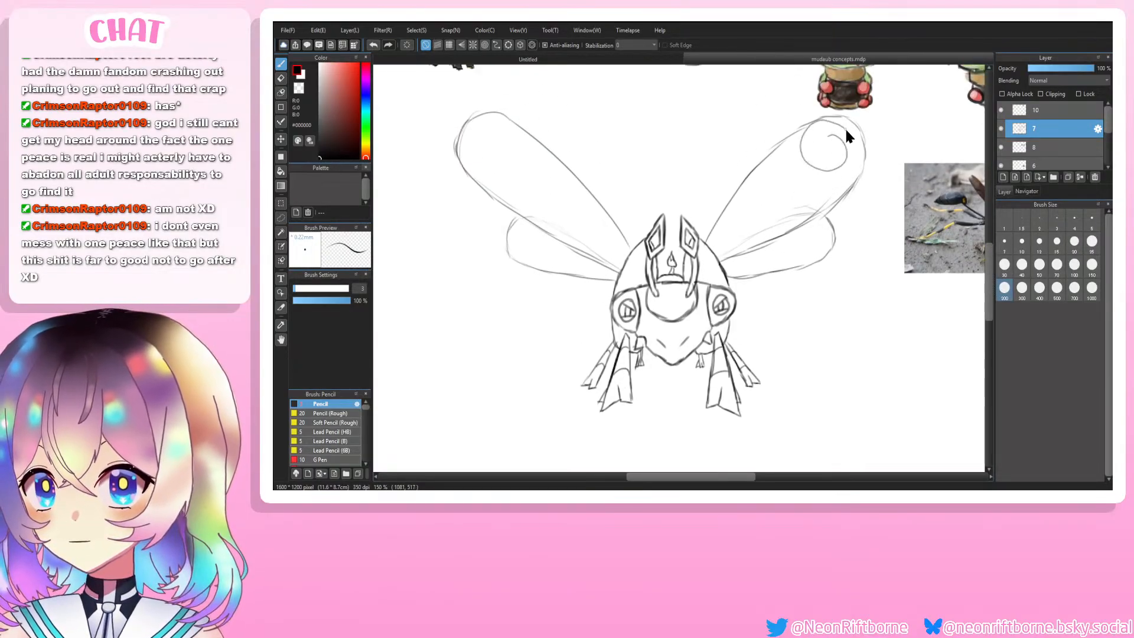
{"action": "key", "text": "ctrl+z"}
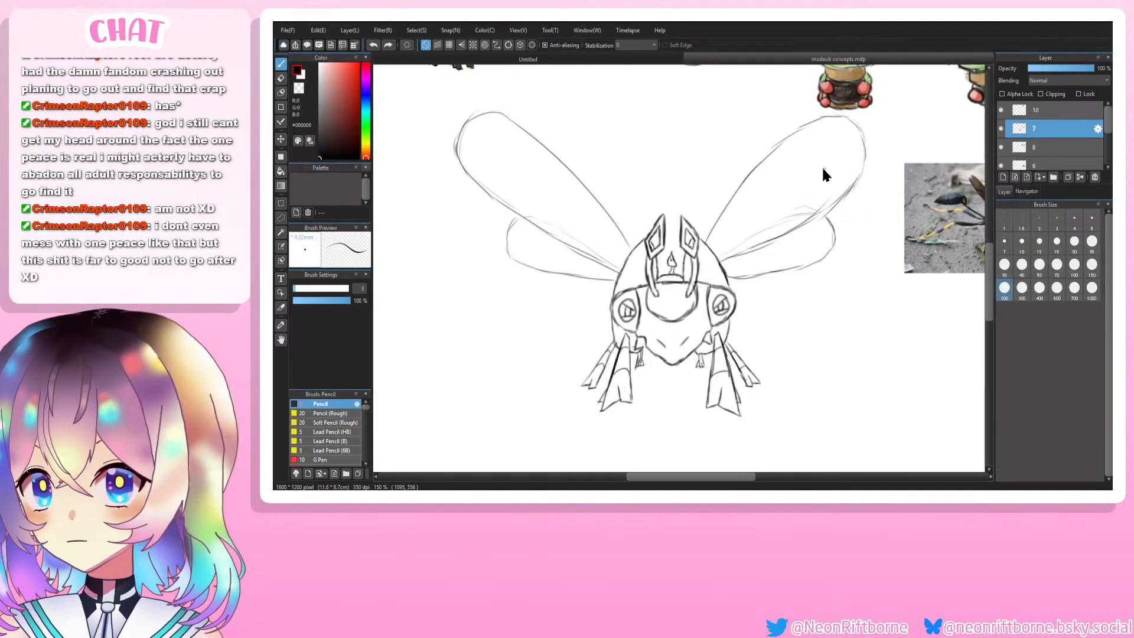
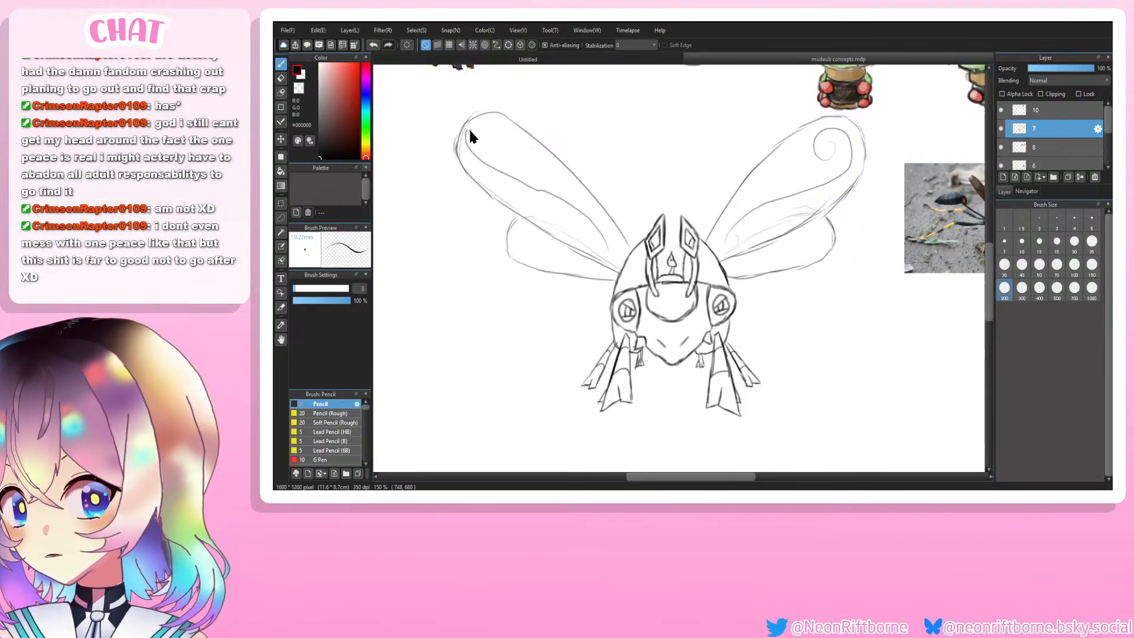
{"action": "key", "text": "ctrl+z"}
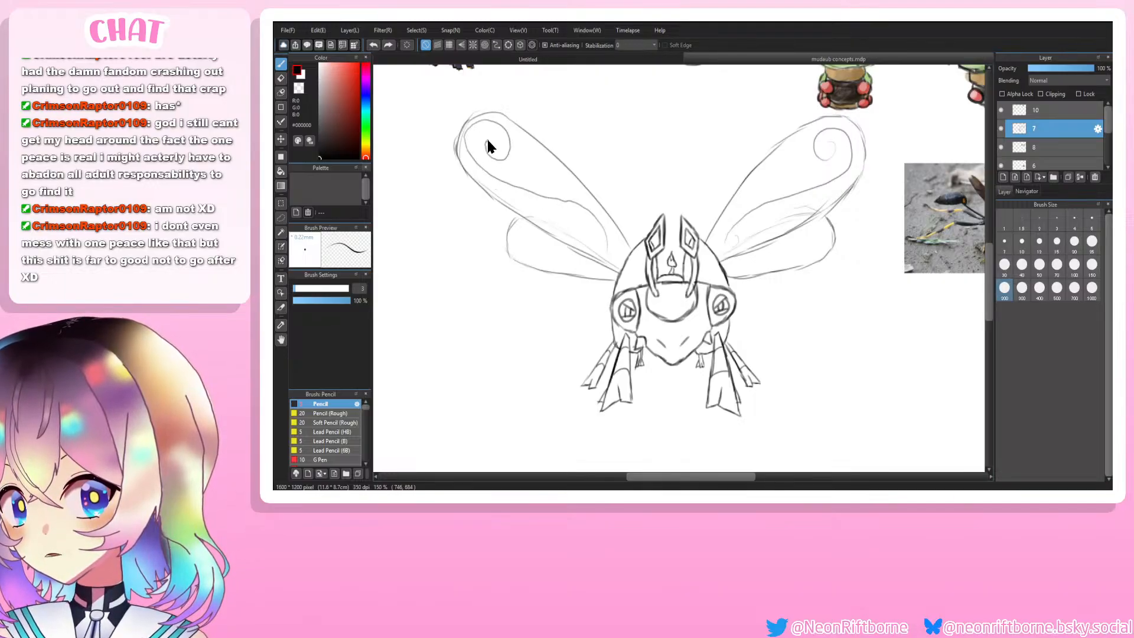
{"action": "left_click_drag", "start_coordinate": [488, 141], "coordinate": [492, 142]}
{"action": "key", "text": "ctrl+minus"}
{"action": "key", "text": "ctrl+minus"}
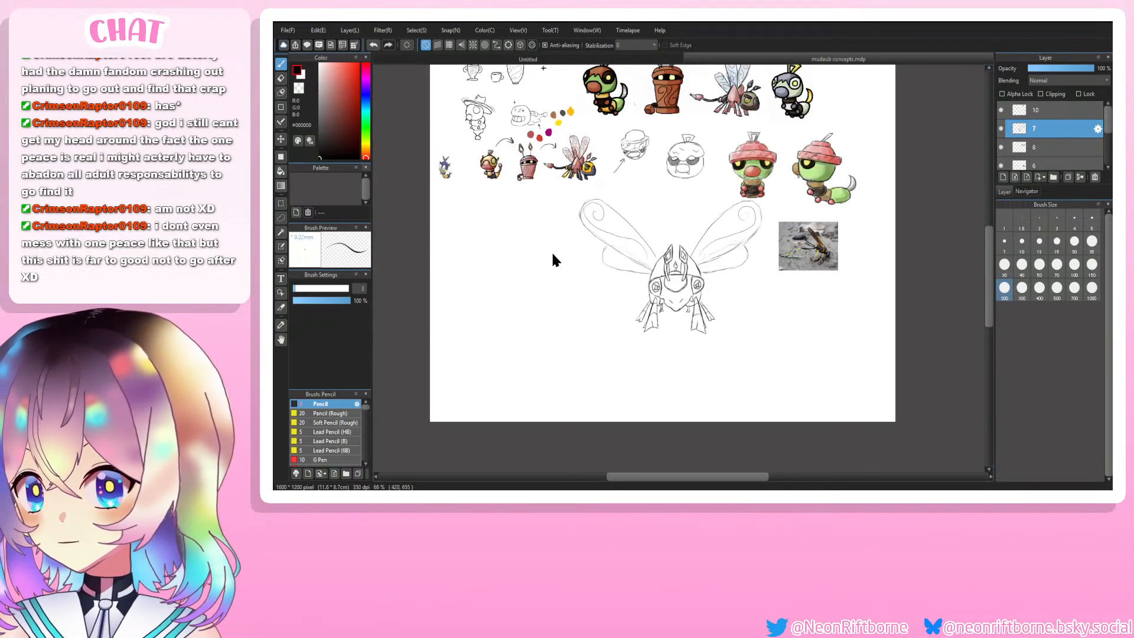
Step: Add a wavy marking along the upper edge inside each upper wing
{"action": "key", "text": "ctrl+plus"}
{"action": "key", "text": "ctrl+plus"}
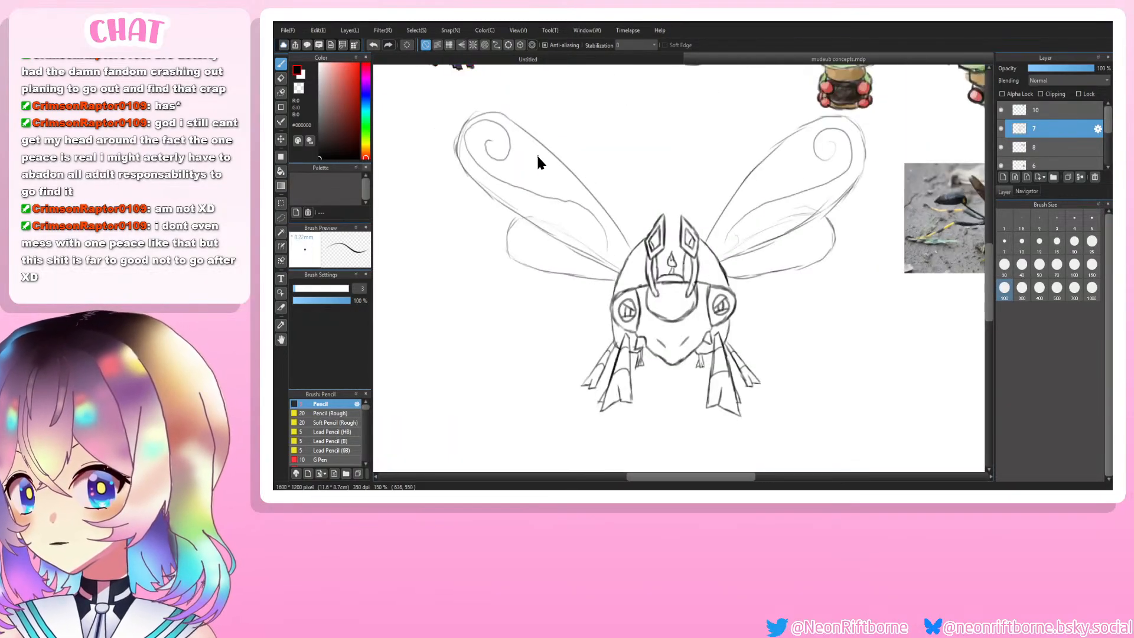
{"action": "key", "text": "ctrl+z"}
{"action": "left_click_drag", "start_coordinate": [528, 154], "coordinate": [573, 179]}
{"action": "key", "text": "ctrl+z"}
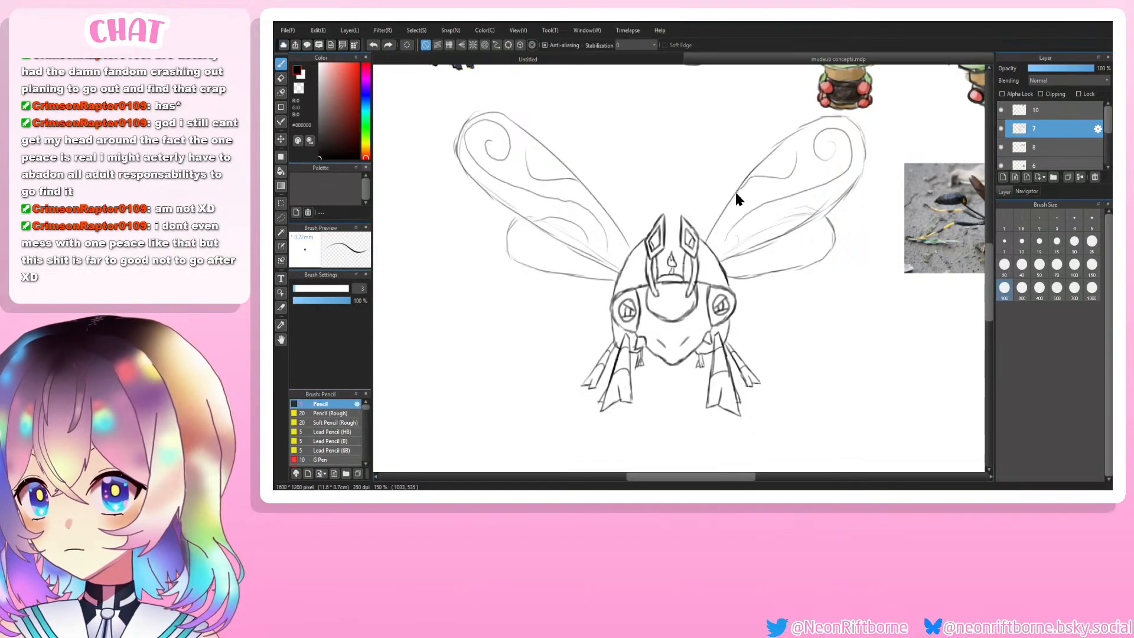
{"action": "key", "text": "ctrl+z"}
{"action": "left_click_drag", "start_coordinate": [788, 173], "coordinate": [743, 177]}
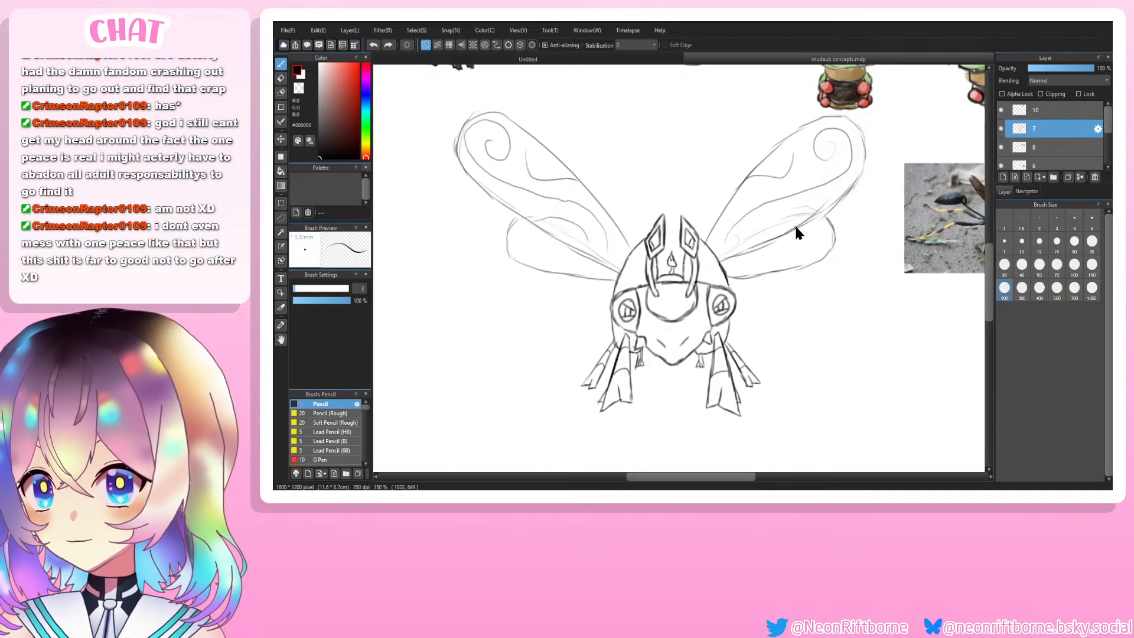
Step: Draw looping inner contour markings inside the right and left lower wings
{"action": "left_click_drag", "start_coordinate": [802, 223], "coordinate": [743, 235]}
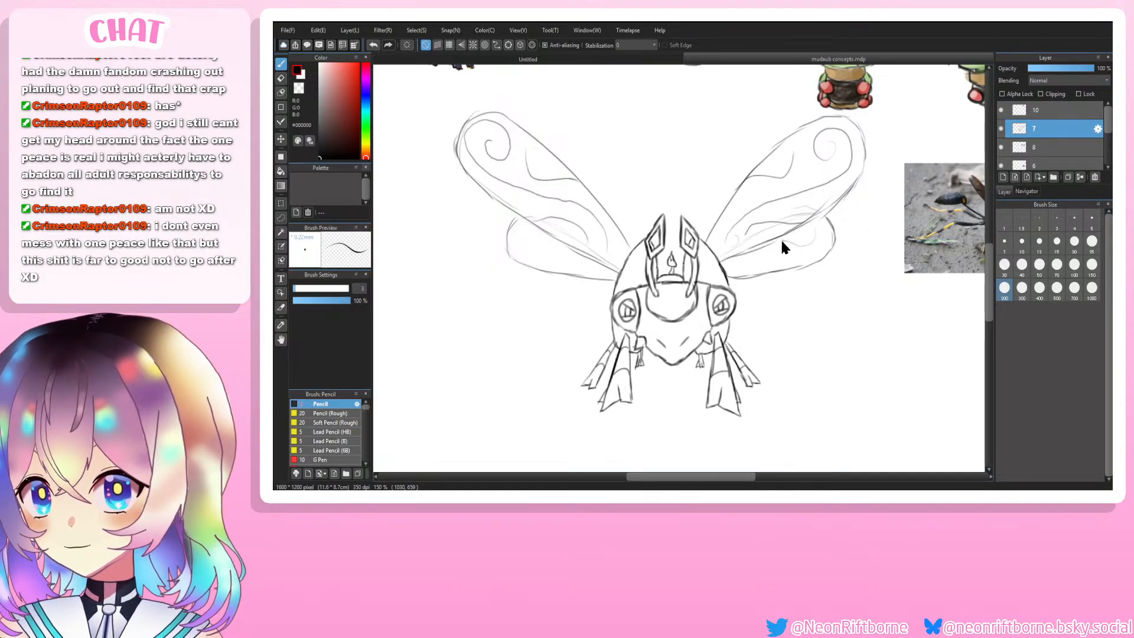
{"action": "key", "text": "ctrl+z"}
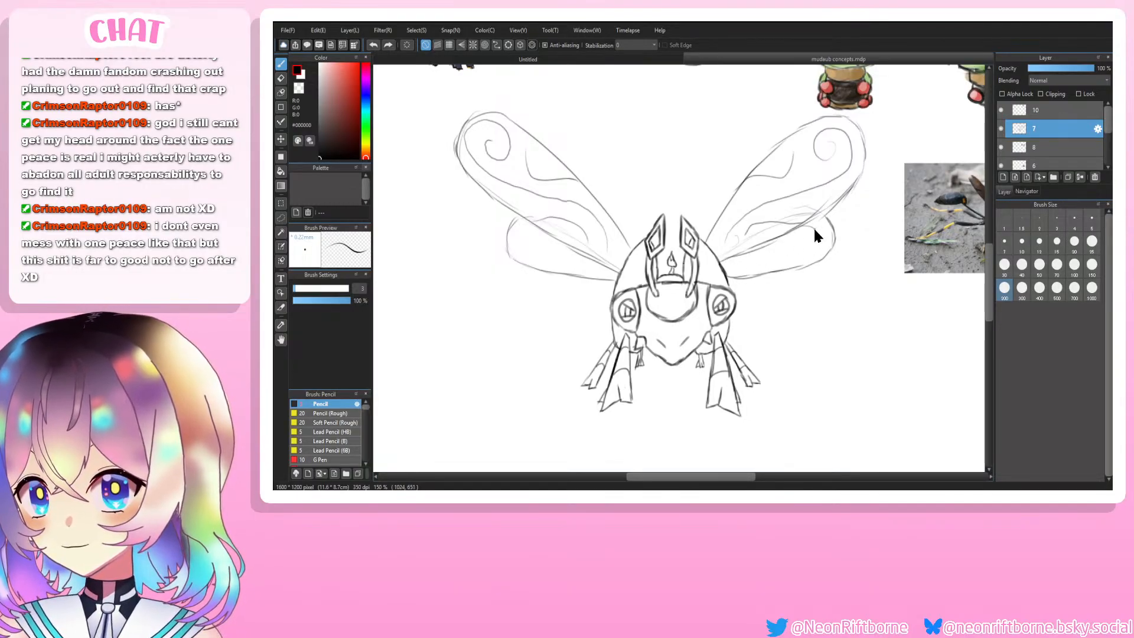
{"action": "left_click_drag", "start_coordinate": [746, 270], "coordinate": [748, 271]}
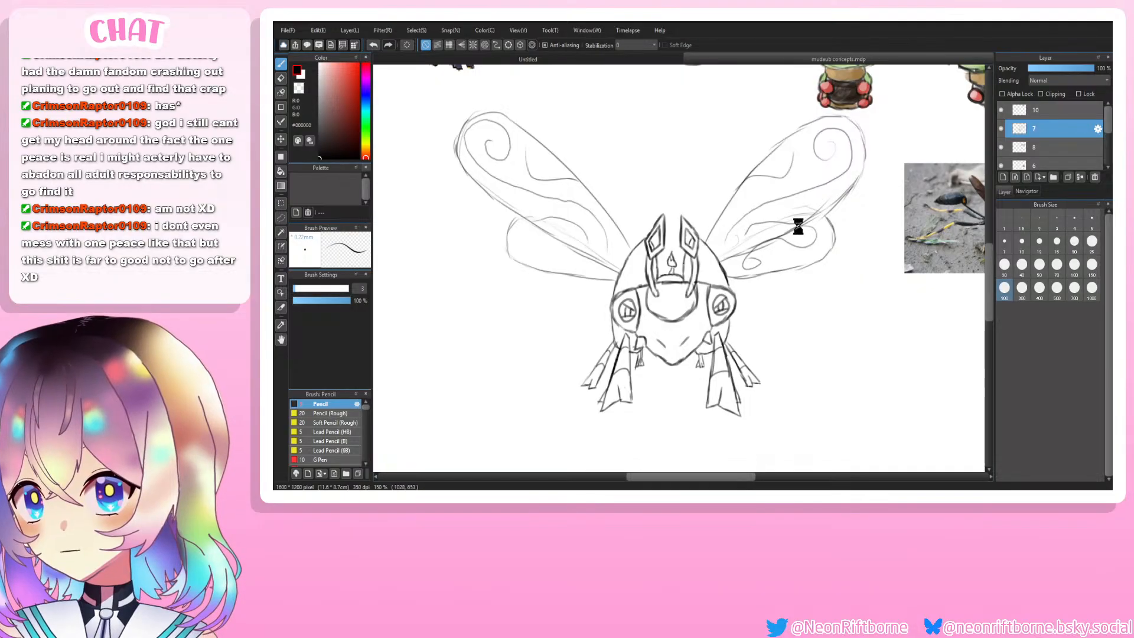
{"action": "key", "text": "ctrl+z"}
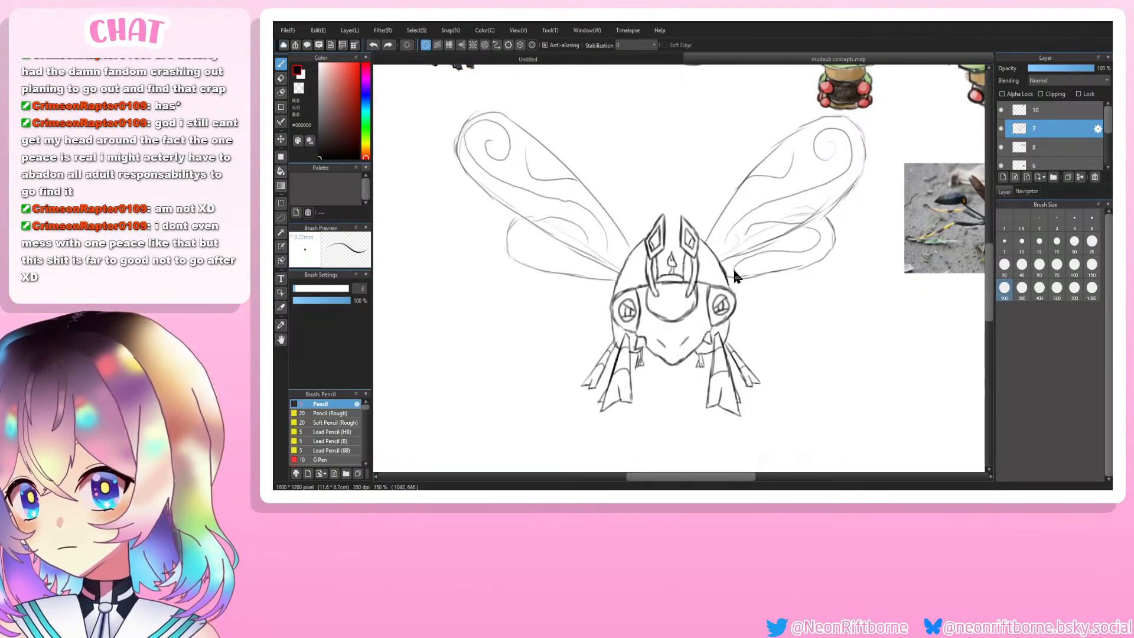
{"action": "key", "text": "ctrl+z"}
{"action": "mouse_move", "coordinate": [734, 271]}
{"action": "left_mouse_down"}
{"action": "mouse_move", "coordinate": [814, 243]}
{"action": "mouse_move", "coordinate": [806, 229]}
{"action": "mouse_move", "coordinate": [740, 257]}
{"action": "left_mouse_up"}
{"action": "mouse_move", "coordinate": [518, 257]}
{"action": "left_mouse_down"}
{"action": "mouse_move", "coordinate": [521, 234]}
{"action": "mouse_move", "coordinate": [592, 264]}
{"action": "left_mouse_up"}
{"action": "scroll", "coordinate": [506, 342], "scroll_direction": "down", "scroll_amount": 2}
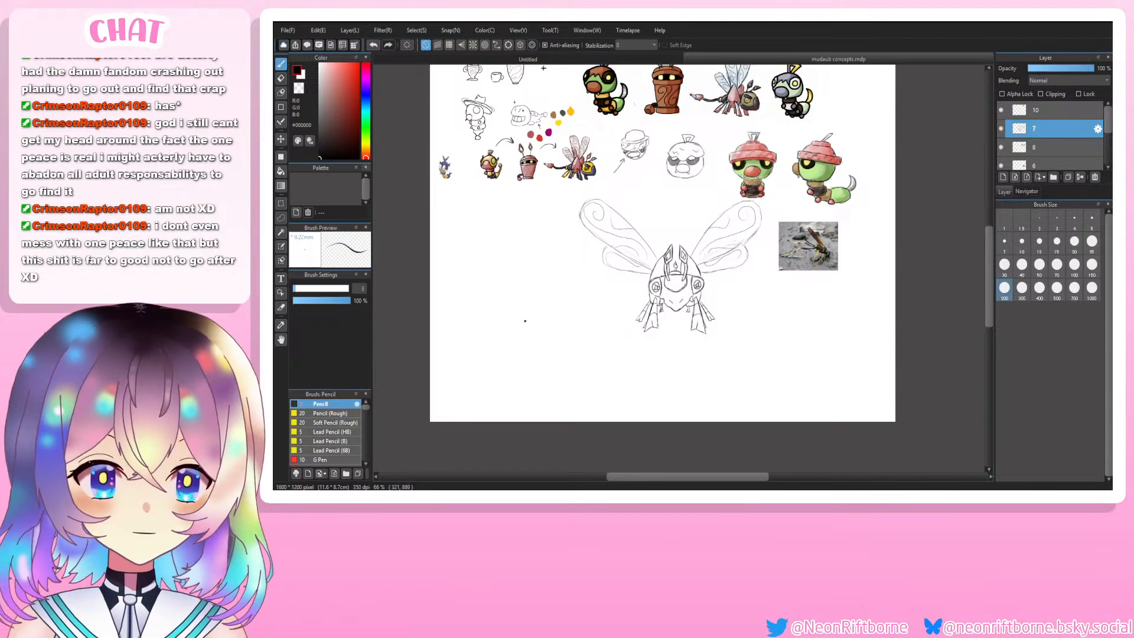
Step: Try replacing the rounded curve below the creature's face with a notched, jagged edge using the eraser and a thicker pencil
{"action": "key", "text": "]"}
{"action": "scroll", "coordinate": [528, 317], "scroll_direction": "up", "scroll_amount": 2}
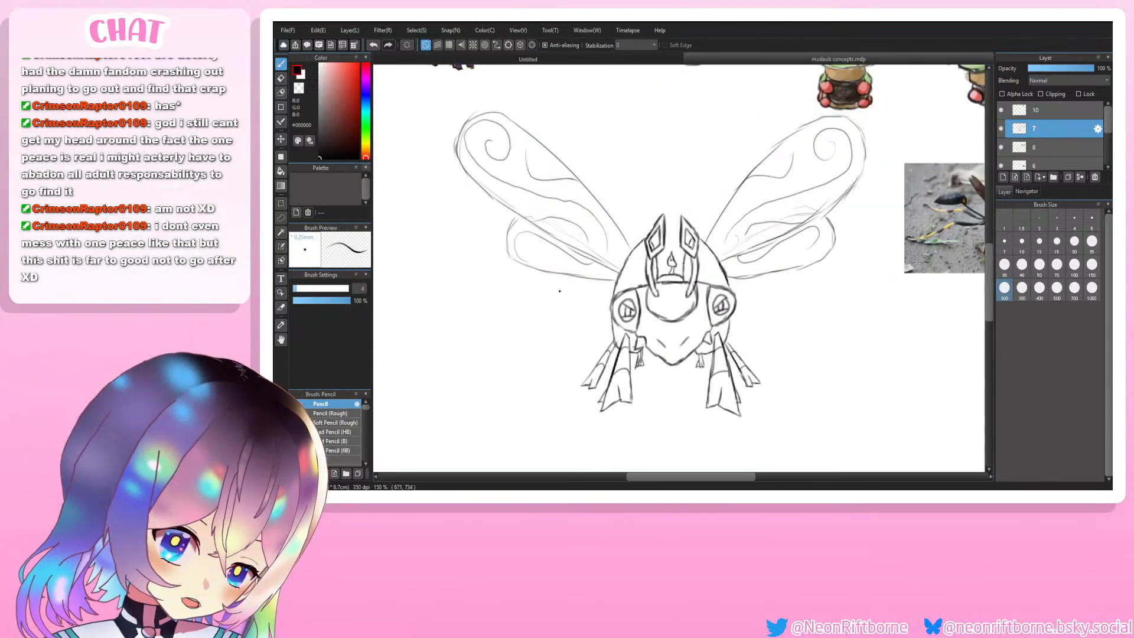
{"action": "scroll", "coordinate": [559, 291], "scroll_direction": "up", "scroll_amount": 1}
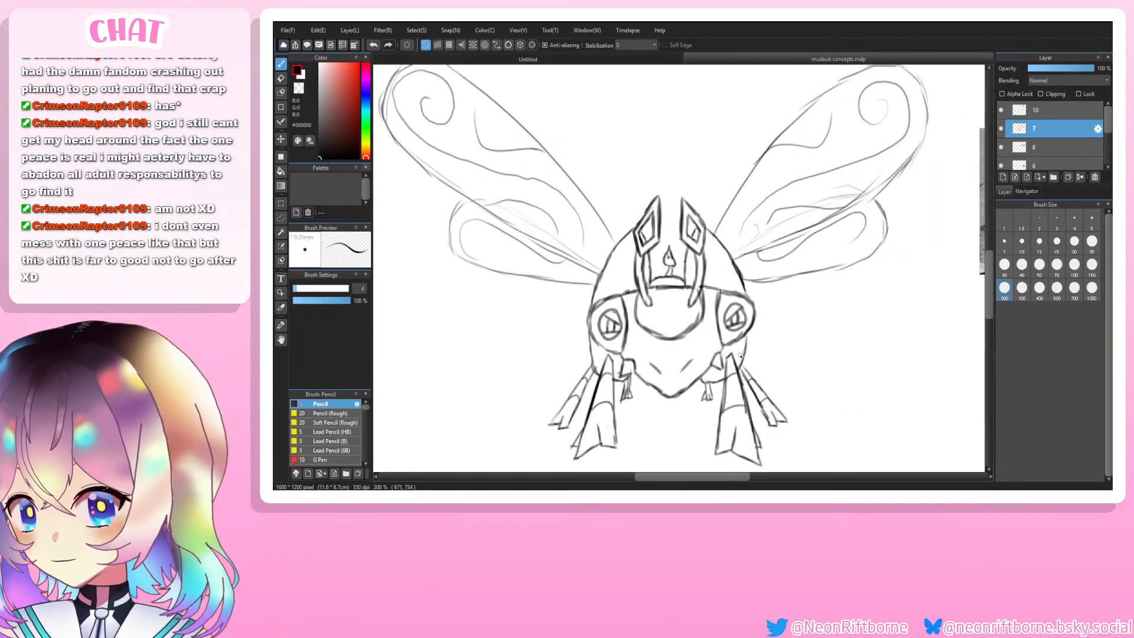
{"action": "key", "text": "e"}
{"action": "mouse_move", "coordinate": [672, 335]}
{"action": "left_mouse_down"}
{"action": "mouse_move", "coordinate": [650, 331]}
{"action": "mouse_move", "coordinate": [667, 305]}
{"action": "left_mouse_up"}
{"action": "key", "text": "b"}
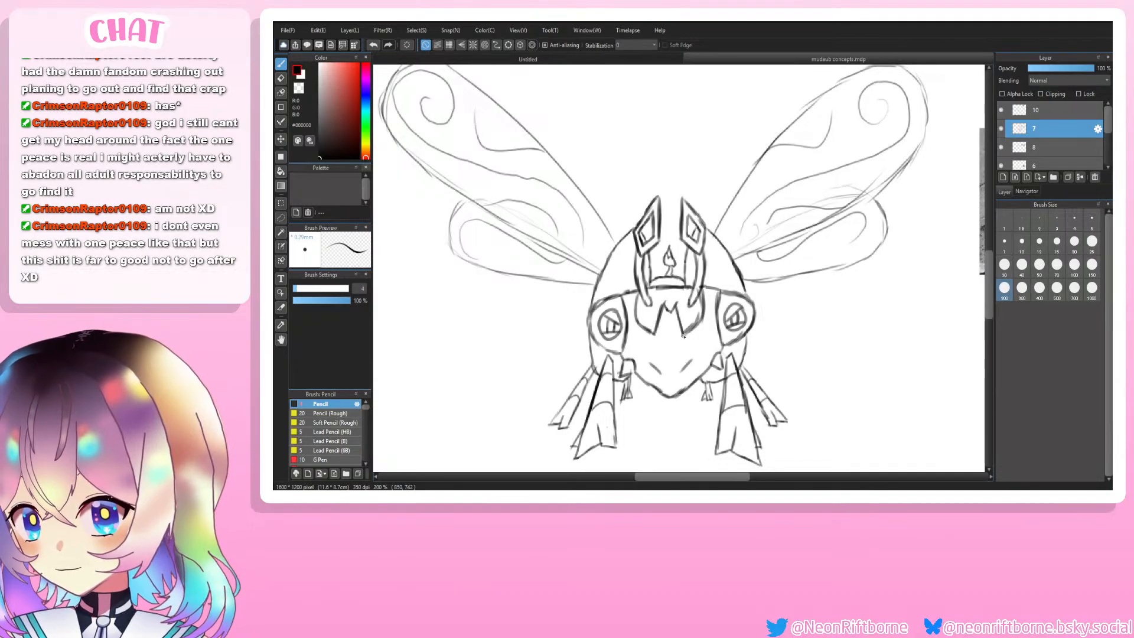
{"action": "scroll", "coordinate": [677, 304], "scroll_direction": "down", "scroll_amount": 4}
{"action": "scroll", "coordinate": [635, 407], "scroll_direction": "up", "scroll_amount": 4}
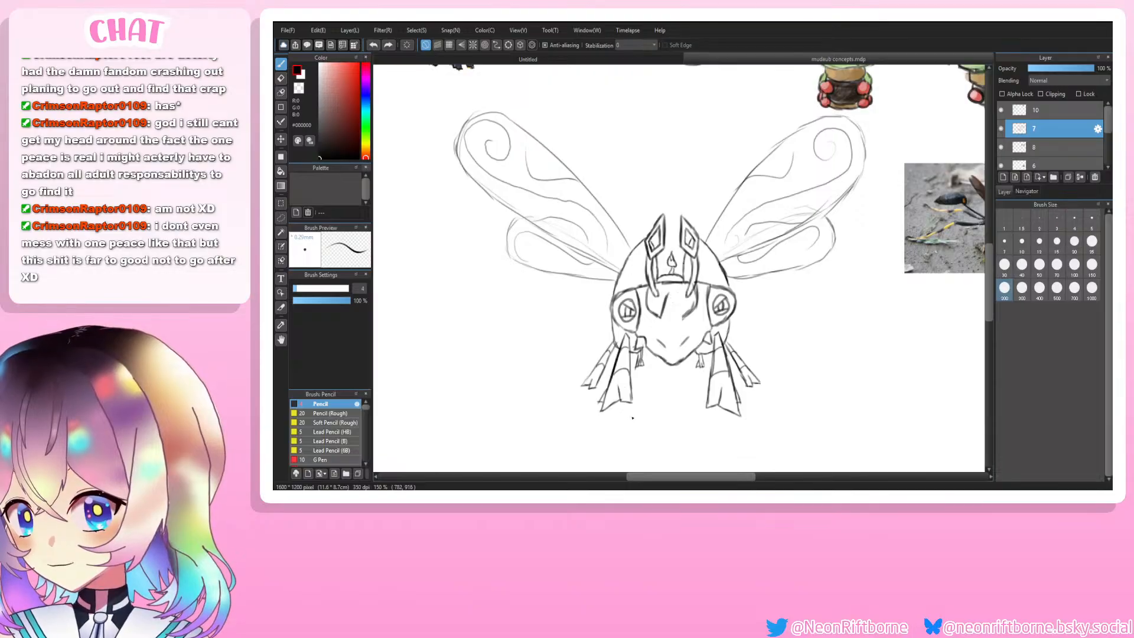
{"action": "key", "text": "ctrl+z"}
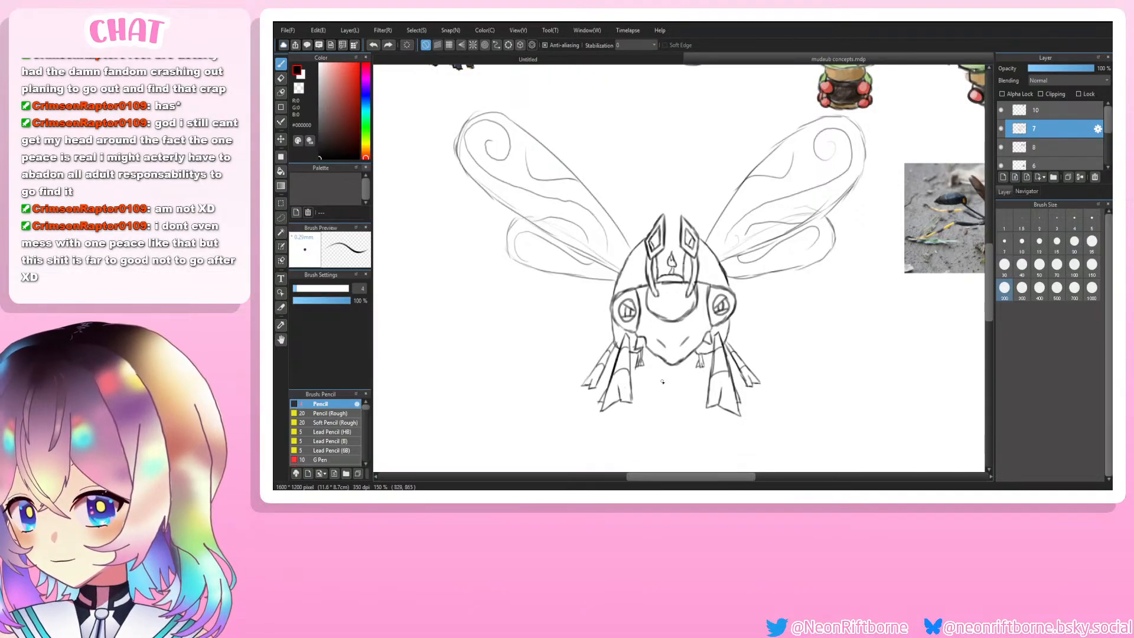
{"action": "scroll", "coordinate": [711, 283], "scroll_direction": "down", "scroll_amount": 4}
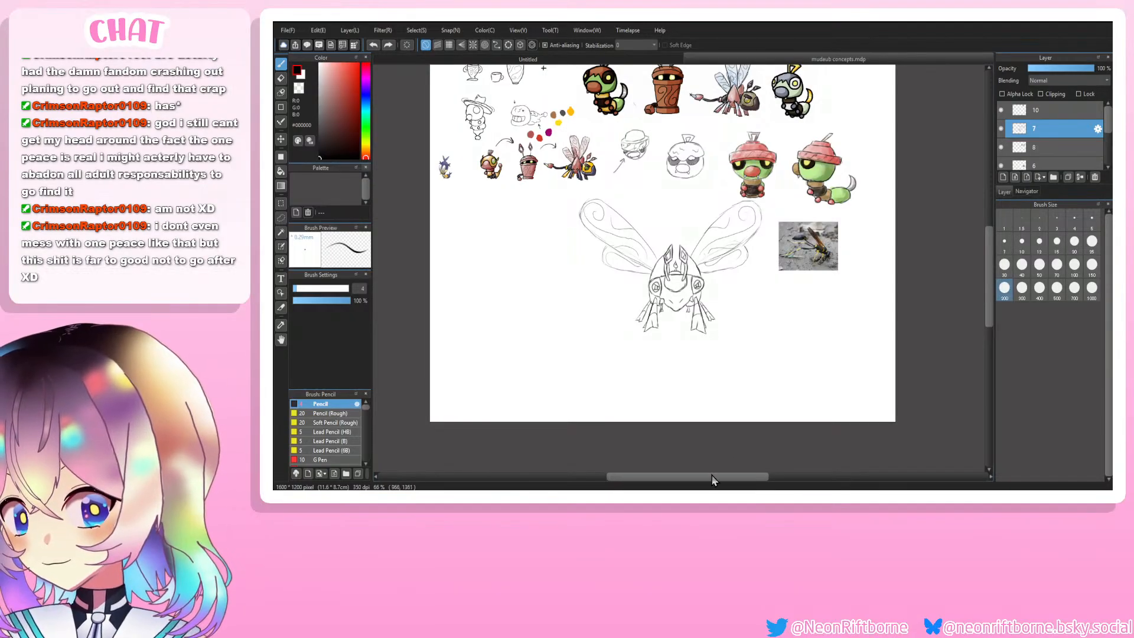
{"action": "left_click_drag", "start_coordinate": [712, 480], "coordinate": [695, 480]}
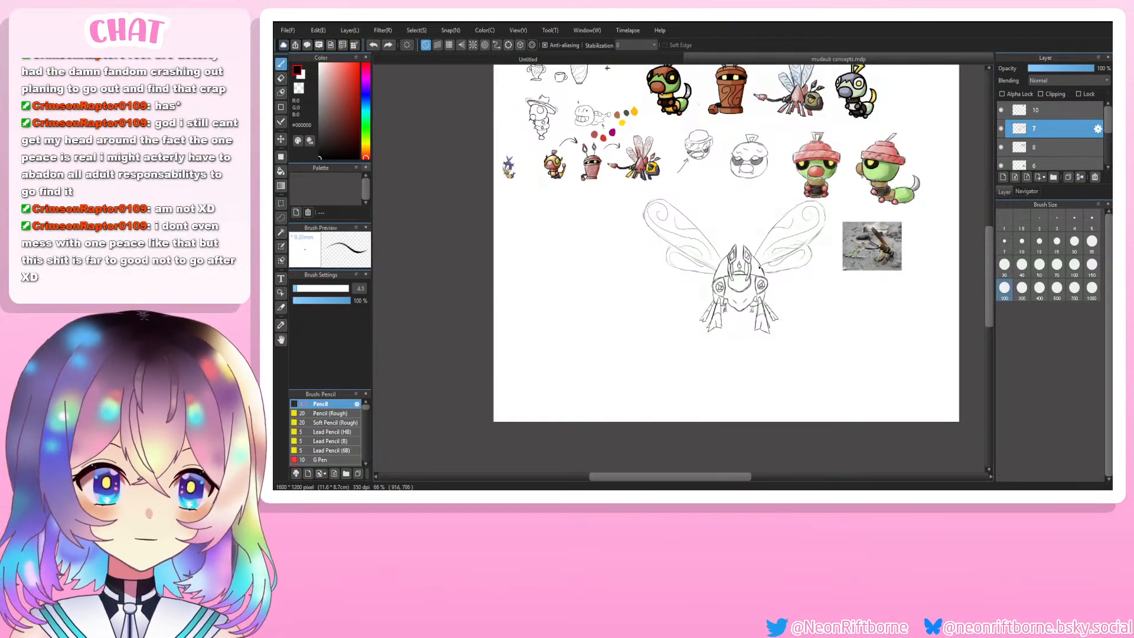
Step: Sample the red of the caterpillar's hat and colour both helmet sides and both lower cheeks of the insect on layer 8 with a larger pencil
{"action": "scroll", "coordinate": [751, 341], "scroll_direction": "up", "scroll_amount": 2}
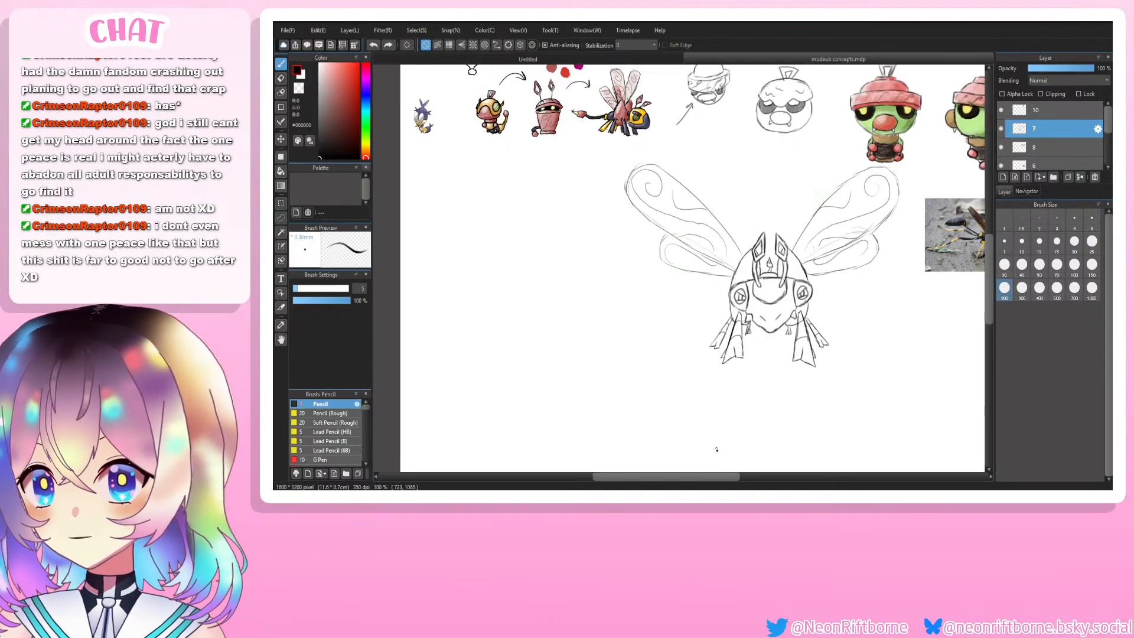
{"action": "left_click_drag", "start_coordinate": [717, 475], "coordinate": [745, 458]}
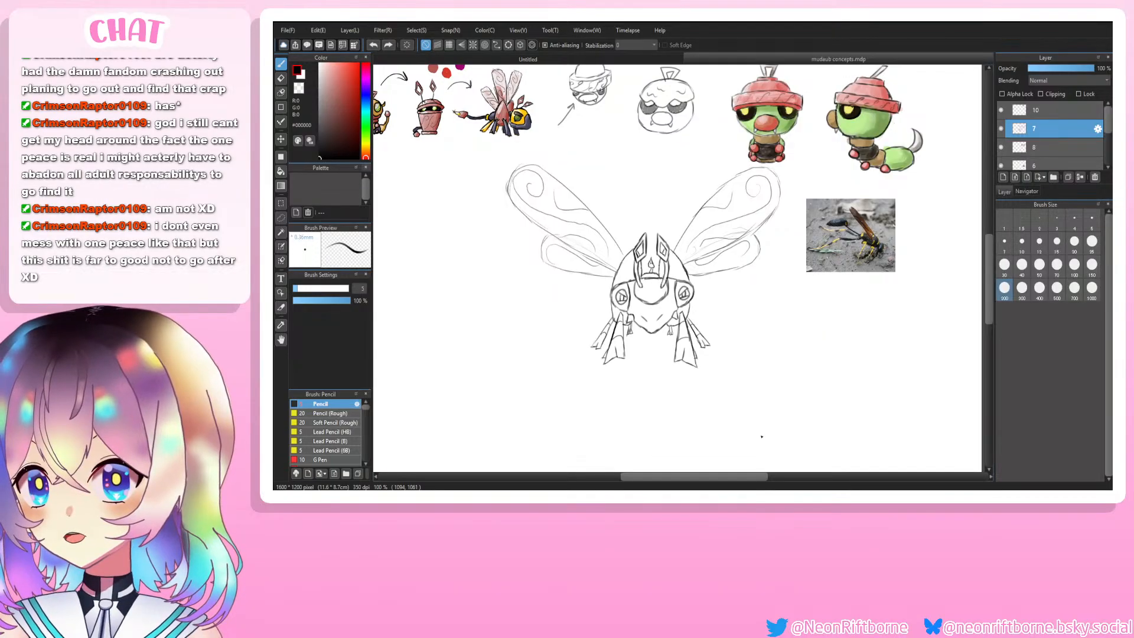
{"action": "key", "text": "i"}
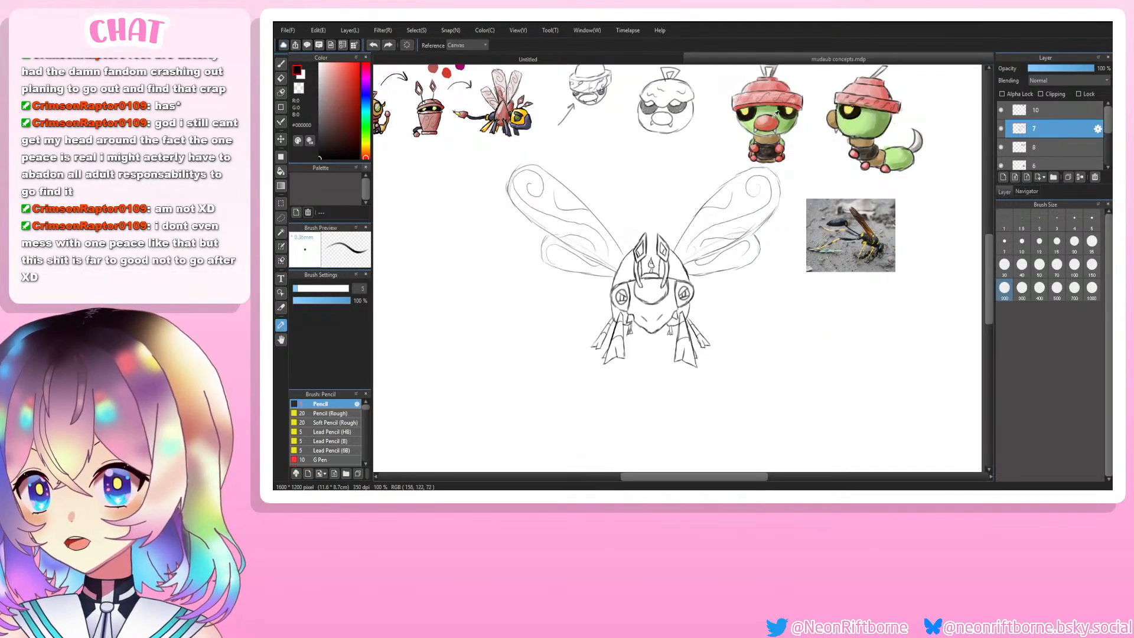
{"action": "left_click", "coordinate": [780, 86]}
{"action": "key", "text": "b"}
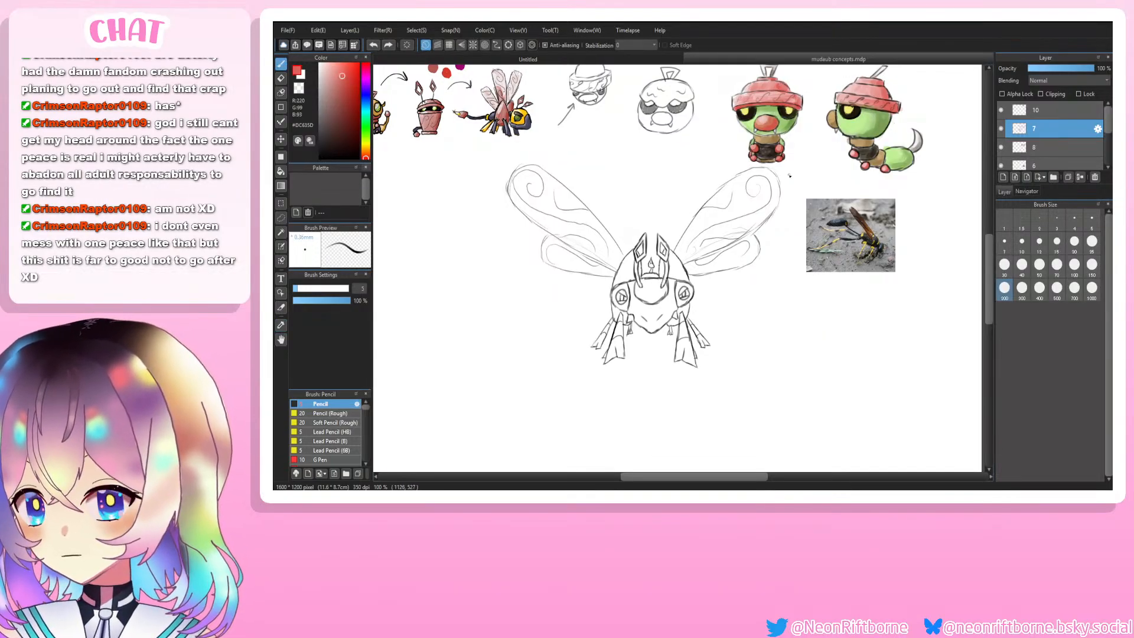
{"action": "scroll", "coordinate": [690, 302], "scroll_direction": "up", "scroll_amount": 2}
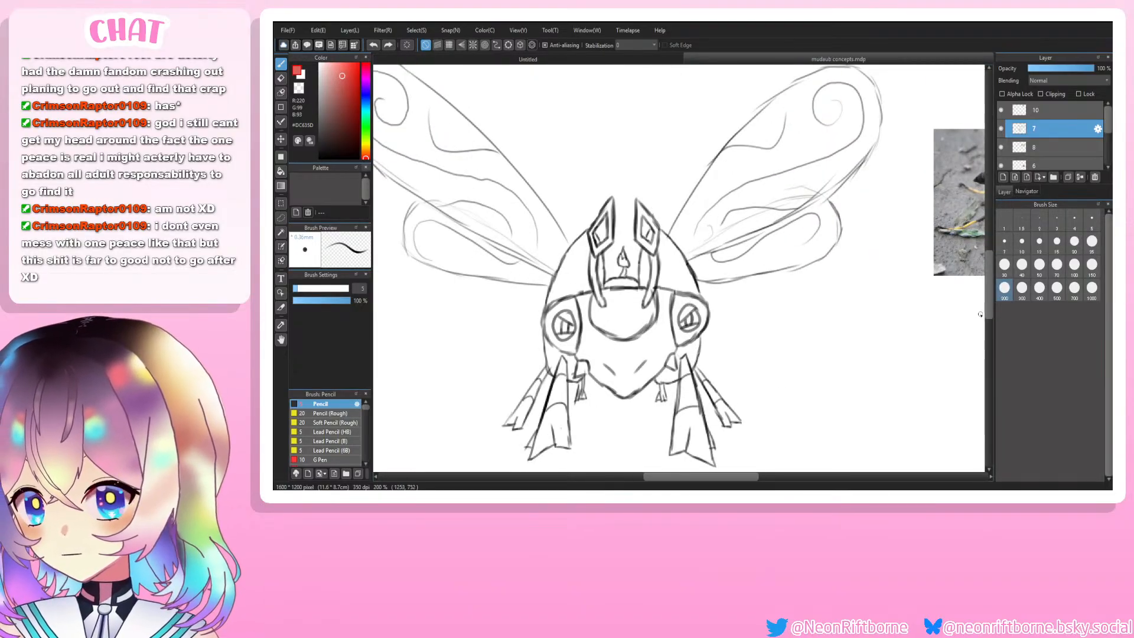
{"action": "scroll", "coordinate": [990, 319], "scroll_direction": "down", "scroll_amount": 3}
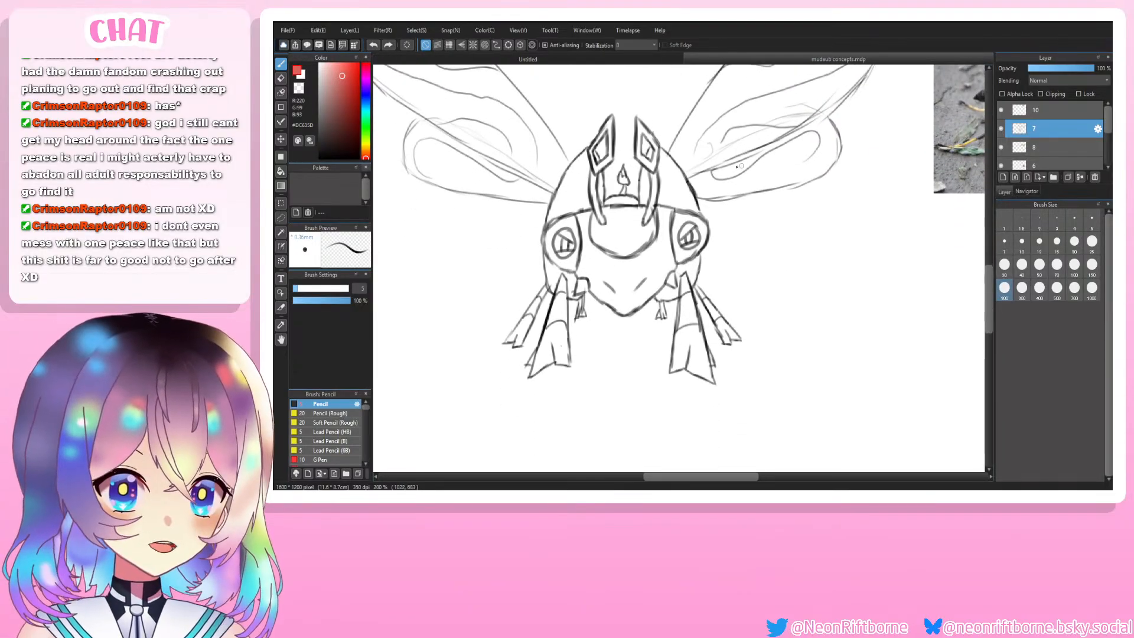
{"action": "left_click", "coordinate": [1091, 241]}
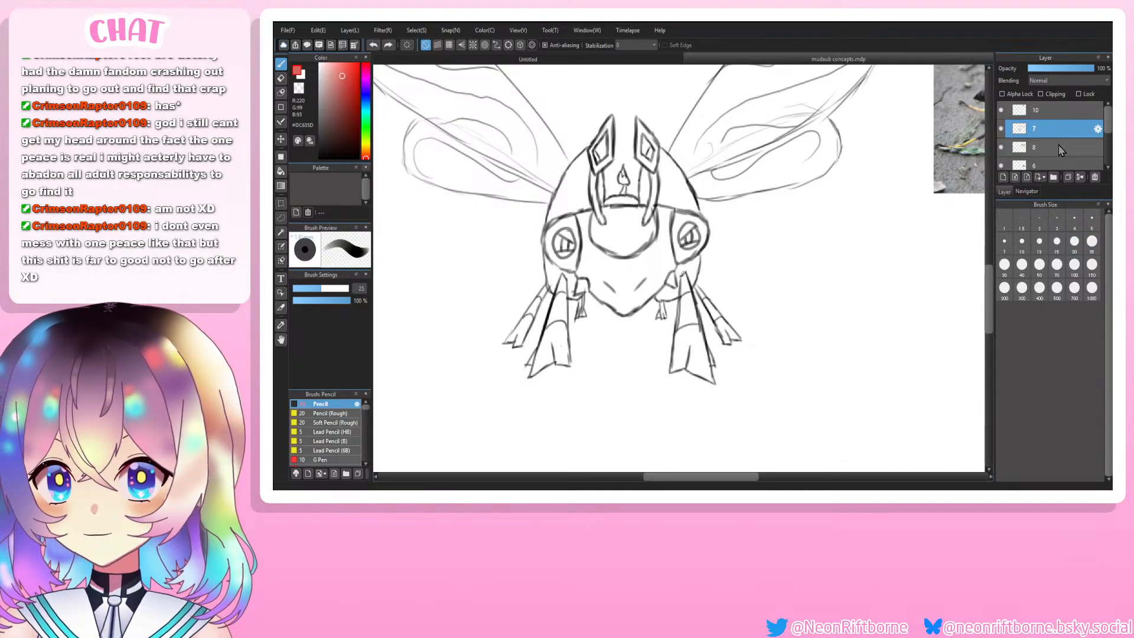
{"action": "left_click", "coordinate": [1007, 148]}
{"action": "mouse_move", "coordinate": [654, 204]}
{"action": "left_mouse_down"}
{"action": "mouse_move", "coordinate": [645, 183]}
{"action": "mouse_move", "coordinate": [648, 197]}
{"action": "mouse_move", "coordinate": [657, 155]}
{"action": "mouse_move", "coordinate": [673, 183]}
{"action": "mouse_move", "coordinate": [650, 195]}
{"action": "mouse_move", "coordinate": [653, 170]}
{"action": "mouse_move", "coordinate": [690, 213]}
{"action": "mouse_move", "coordinate": [694, 278]}
{"action": "mouse_move", "coordinate": [657, 304]}
{"action": "mouse_move", "coordinate": [686, 272]}
{"action": "mouse_move", "coordinate": [691, 285]}
{"action": "mouse_move", "coordinate": [679, 277]}
{"action": "left_mouse_up"}
{"action": "left_click_drag", "start_coordinate": [685, 217], "coordinate": [654, 155]}
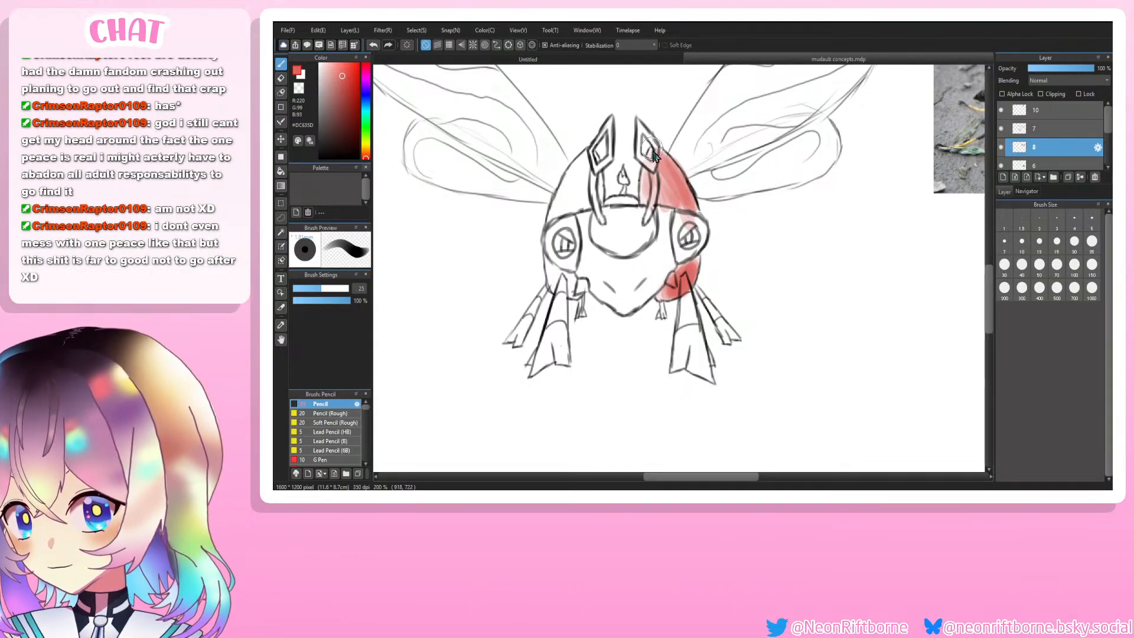
{"action": "mouse_move", "coordinate": [679, 209]}
{"action": "left_mouse_down"}
{"action": "mouse_move", "coordinate": [661, 178]}
{"action": "mouse_move", "coordinate": [649, 193]}
{"action": "mouse_move", "coordinate": [678, 185]}
{"action": "mouse_move", "coordinate": [686, 199]}
{"action": "mouse_move", "coordinate": [667, 187]}
{"action": "mouse_move", "coordinate": [660, 202]}
{"action": "mouse_move", "coordinate": [648, 183]}
{"action": "mouse_move", "coordinate": [638, 203]}
{"action": "mouse_move", "coordinate": [586, 200]}
{"action": "mouse_move", "coordinate": [593, 159]}
{"action": "mouse_move", "coordinate": [581, 167]}
{"action": "mouse_move", "coordinate": [576, 209]}
{"action": "mouse_move", "coordinate": [585, 200]}
{"action": "mouse_move", "coordinate": [568, 212]}
{"action": "mouse_move", "coordinate": [580, 168]}
{"action": "mouse_move", "coordinate": [550, 221]}
{"action": "mouse_move", "coordinate": [580, 164]}
{"action": "mouse_move", "coordinate": [547, 249]}
{"action": "mouse_move", "coordinate": [551, 290]}
{"action": "mouse_move", "coordinate": [546, 266]}
{"action": "mouse_move", "coordinate": [565, 290]}
{"action": "mouse_move", "coordinate": [557, 265]}
{"action": "mouse_move", "coordinate": [568, 290]}
{"action": "left_mouse_up"}
{"action": "mouse_move", "coordinate": [598, 183]}
{"action": "left_mouse_down"}
{"action": "mouse_move", "coordinate": [584, 155]}
{"action": "mouse_move", "coordinate": [581, 217]}
{"action": "mouse_move", "coordinate": [588, 172]}
{"action": "mouse_move", "coordinate": [538, 241]}
{"action": "mouse_move", "coordinate": [560, 207]}
{"action": "left_mouse_up"}
Step: Sample a dark brown from the front-facing caterpillar and fill the small oval beneath the flame on the insect's head
{"action": "scroll", "coordinate": [519, 246], "scroll_direction": "down", "scroll_amount": 2}
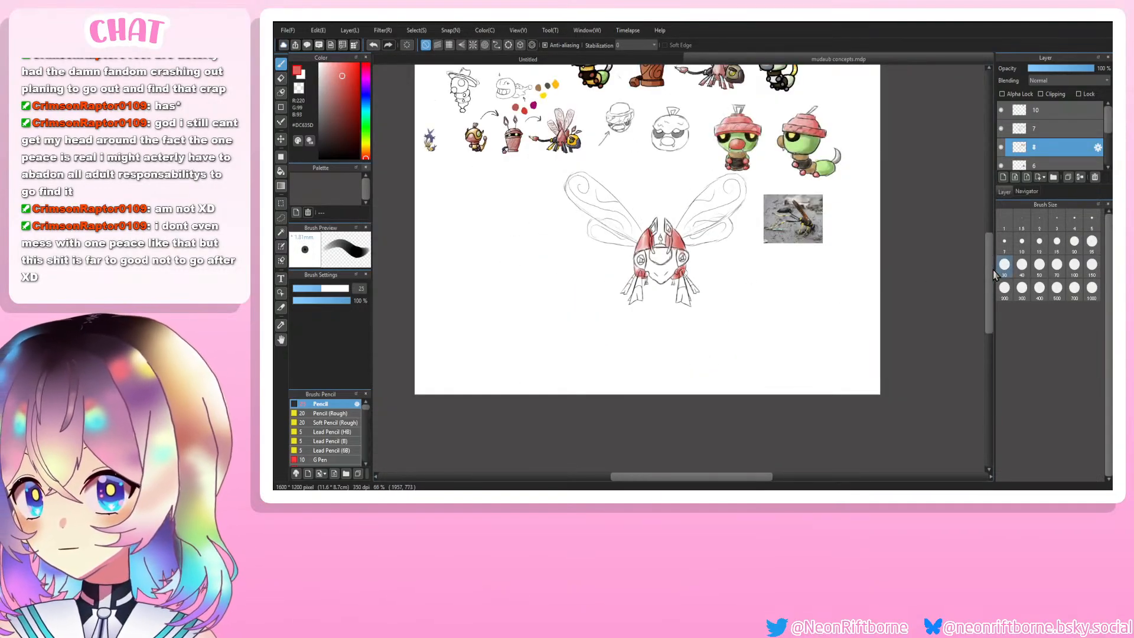
{"action": "left_click_drag", "start_coordinate": [988, 271], "coordinate": [988, 264]}
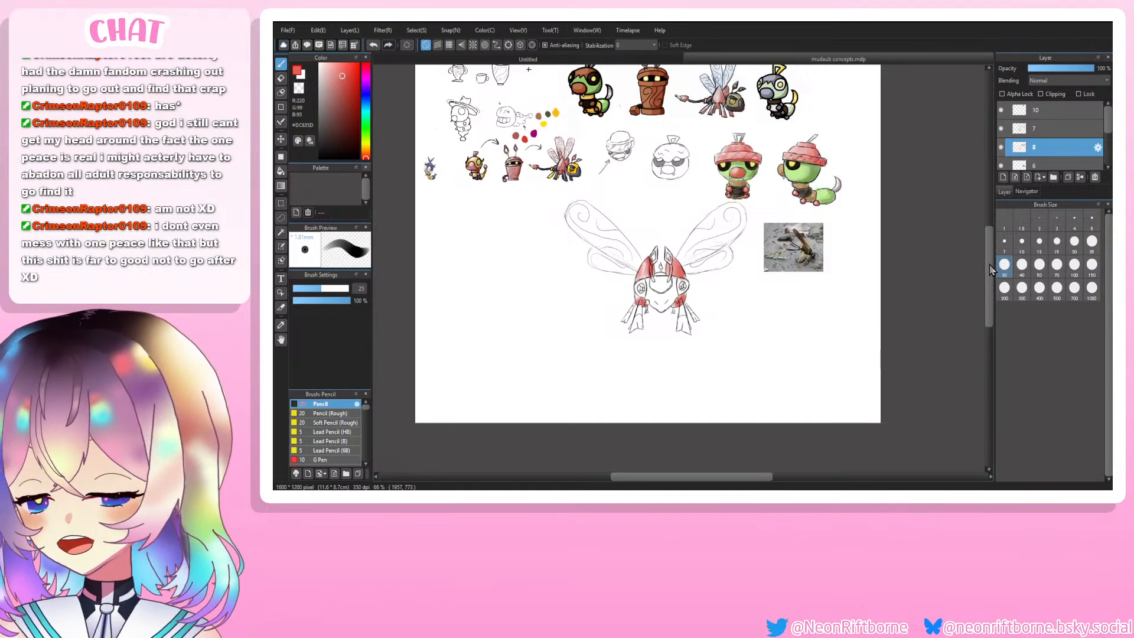
{"action": "key", "text": "ctrl+plus"}
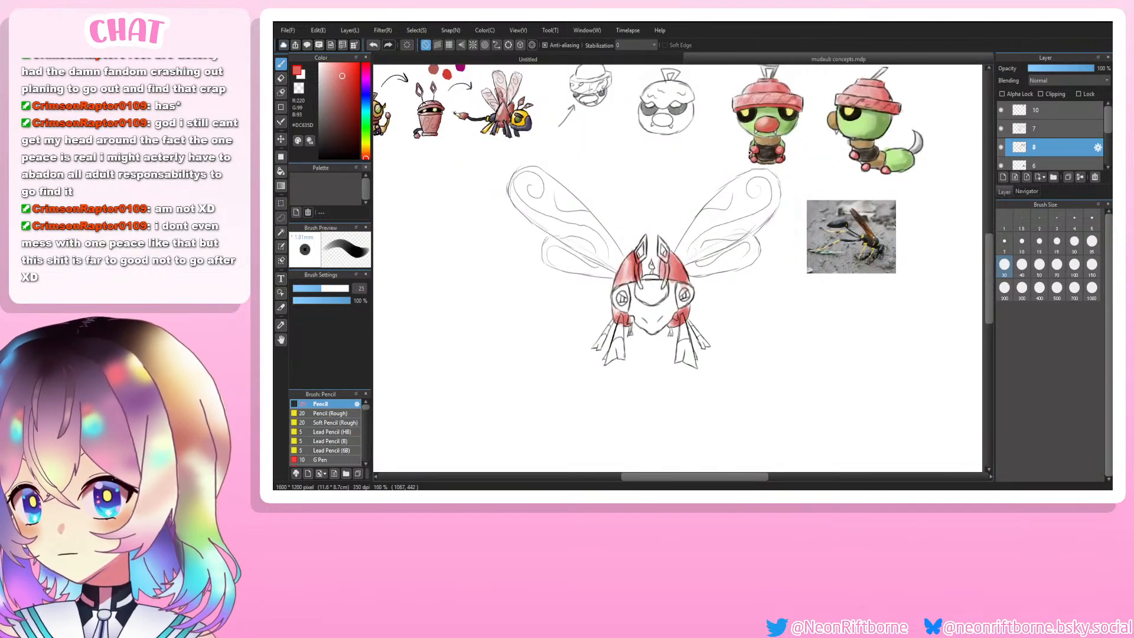
{"action": "left_click", "coordinate": [774, 152], "text": "alt"}
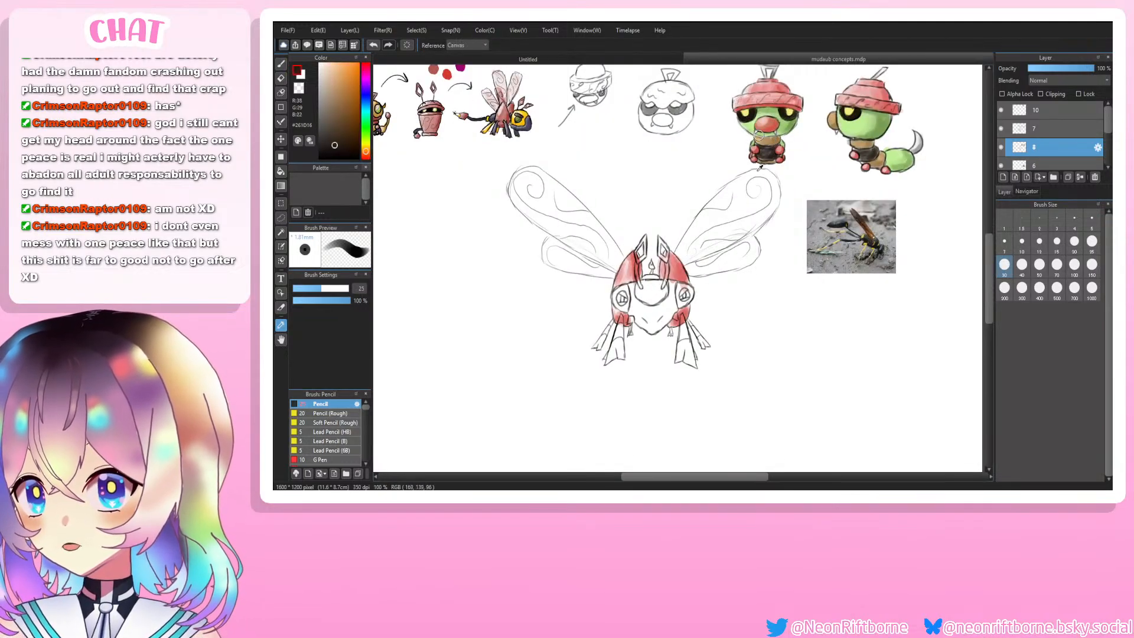
{"action": "key", "text": "ctrl+minus"}
{"action": "key", "text": "ctrl+plus"}
{"action": "key", "text": "ctrl+plus"}
{"action": "mouse_move", "coordinate": [618, 288]}
{"action": "left_mouse_down"}
{"action": "mouse_move", "coordinate": [643, 288]}
{"action": "mouse_move", "coordinate": [605, 291]}
{"action": "left_mouse_up"}
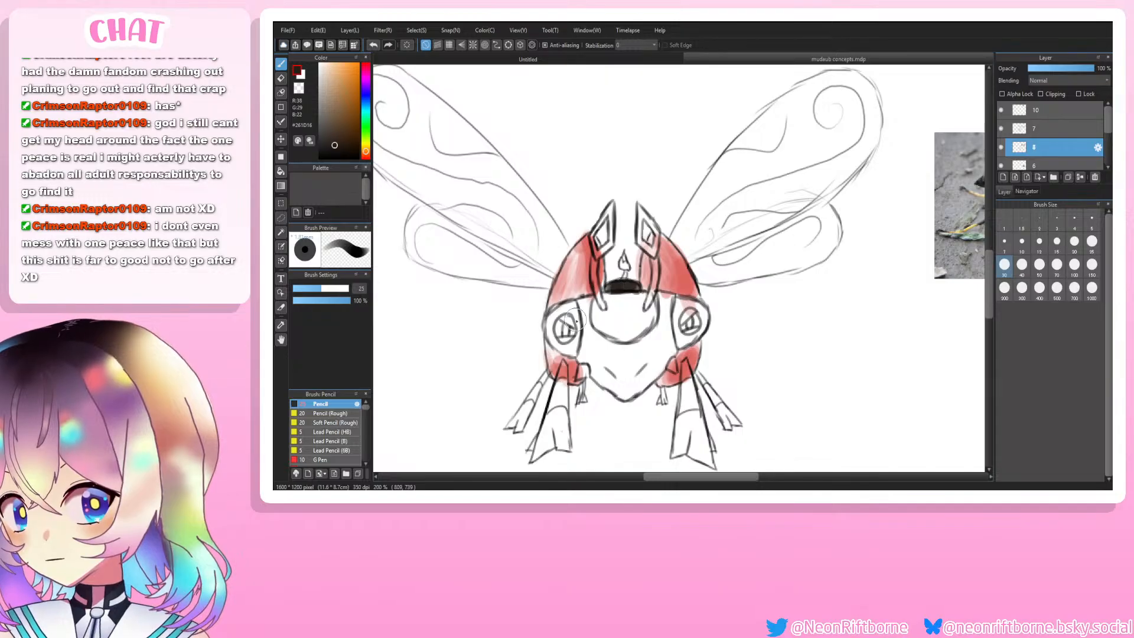
Step: Sample the caterpillar's green, darken it, and fill the pointed lower face around the rounded central shape
{"action": "key", "text": "ctrl+minus"}
{"action": "key", "text": "ctrl+minus"}
{"action": "key", "text": "i"}
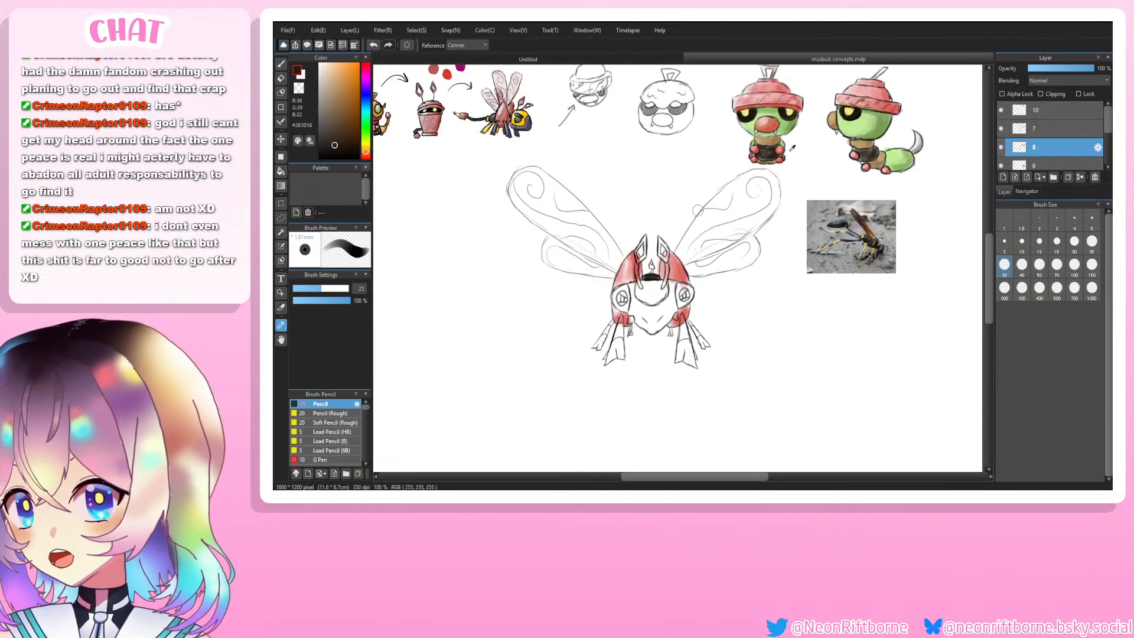
{"action": "left_click", "coordinate": [872, 129]}
{"action": "key", "text": "b"}
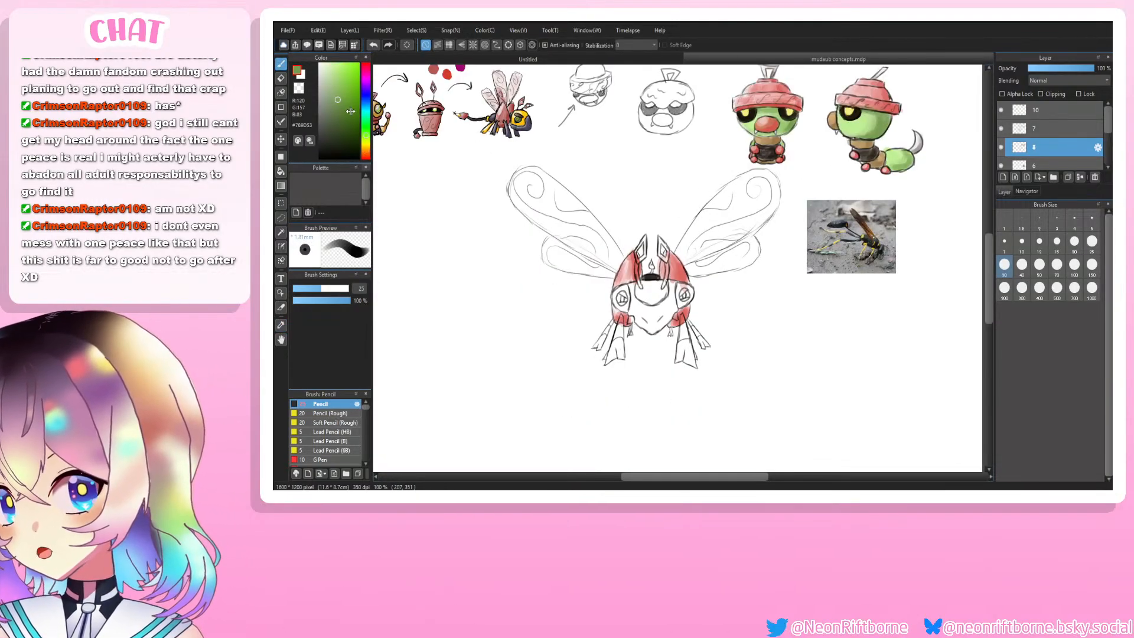
{"action": "left_click_drag", "start_coordinate": [350, 111], "coordinate": [348, 129]}
{"action": "key", "text": "ctrl+plus"}
{"action": "key", "text": "ctrl+plus"}
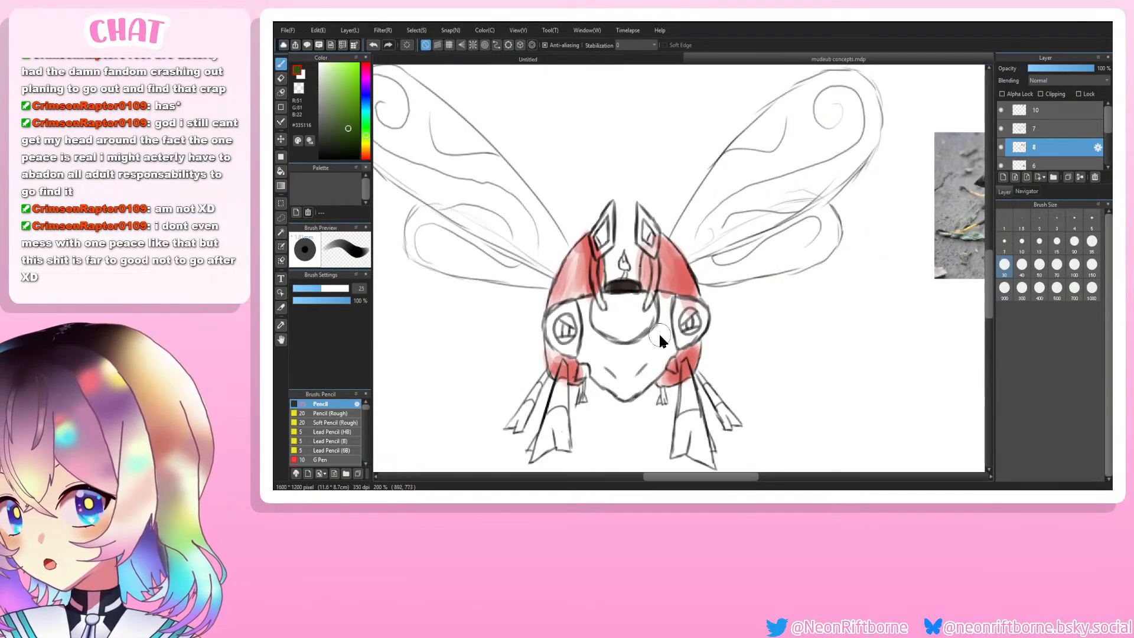
{"action": "mouse_move", "coordinate": [665, 300]}
{"action": "left_mouse_down"}
{"action": "mouse_move", "coordinate": [671, 331]}
{"action": "mouse_move", "coordinate": [665, 309]}
{"action": "mouse_move", "coordinate": [652, 379]}
{"action": "mouse_move", "coordinate": [664, 363]}
{"action": "mouse_move", "coordinate": [629, 391]}
{"action": "mouse_move", "coordinate": [613, 390]}
{"action": "mouse_move", "coordinate": [623, 390]}
{"action": "mouse_move", "coordinate": [599, 367]}
{"action": "mouse_move", "coordinate": [602, 382]}
{"action": "mouse_move", "coordinate": [585, 349]}
{"action": "mouse_move", "coordinate": [581, 358]}
{"action": "mouse_move", "coordinate": [584, 300]}
{"action": "mouse_move", "coordinate": [611, 344]}
{"action": "mouse_move", "coordinate": [594, 341]}
{"action": "mouse_move", "coordinate": [641, 353]}
{"action": "mouse_move", "coordinate": [593, 339]}
{"action": "mouse_move", "coordinate": [649, 333]}
{"action": "mouse_move", "coordinate": [644, 370]}
{"action": "mouse_move", "coordinate": [632, 375]}
{"action": "mouse_move", "coordinate": [640, 349]}
{"action": "mouse_move", "coordinate": [619, 383]}
{"action": "mouse_move", "coordinate": [629, 360]}
{"action": "mouse_move", "coordinate": [610, 372]}
{"action": "mouse_move", "coordinate": [626, 343]}
{"action": "mouse_move", "coordinate": [610, 364]}
{"action": "mouse_move", "coordinate": [588, 344]}
{"action": "mouse_move", "coordinate": [591, 359]}
{"action": "mouse_move", "coordinate": [586, 312]}
{"action": "left_mouse_up"}
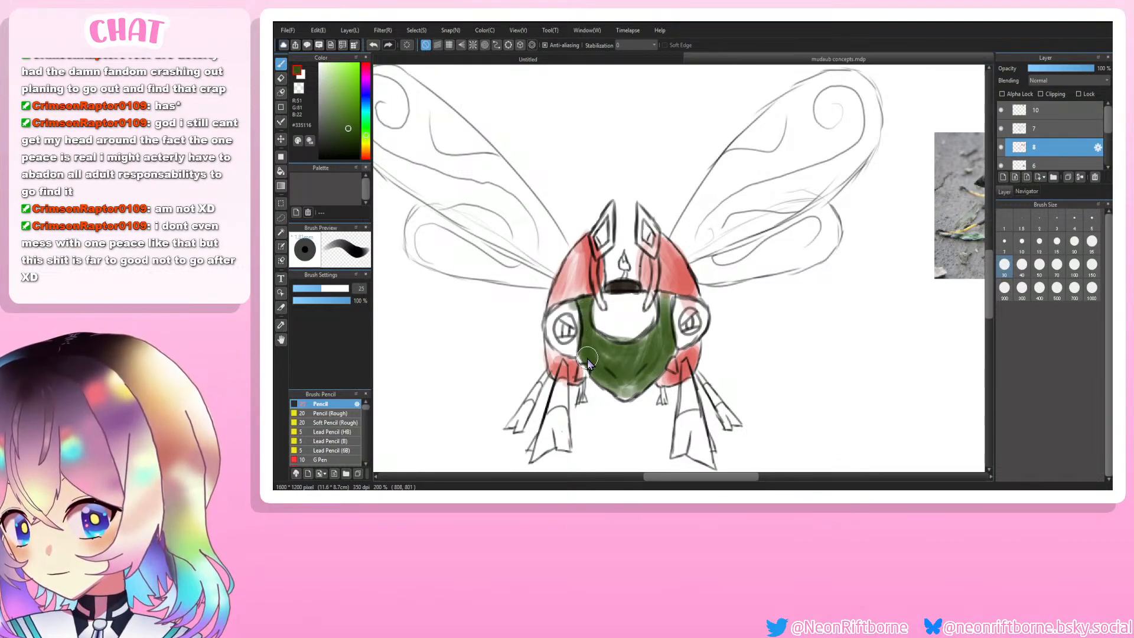
{"action": "mouse_move", "coordinate": [587, 359]}
{"action": "left_mouse_down"}
{"action": "mouse_move", "coordinate": [623, 395]}
{"action": "mouse_move", "coordinate": [668, 348]}
{"action": "mouse_move", "coordinate": [630, 381]}
{"action": "mouse_move", "coordinate": [668, 316]}
{"action": "left_mouse_up"}
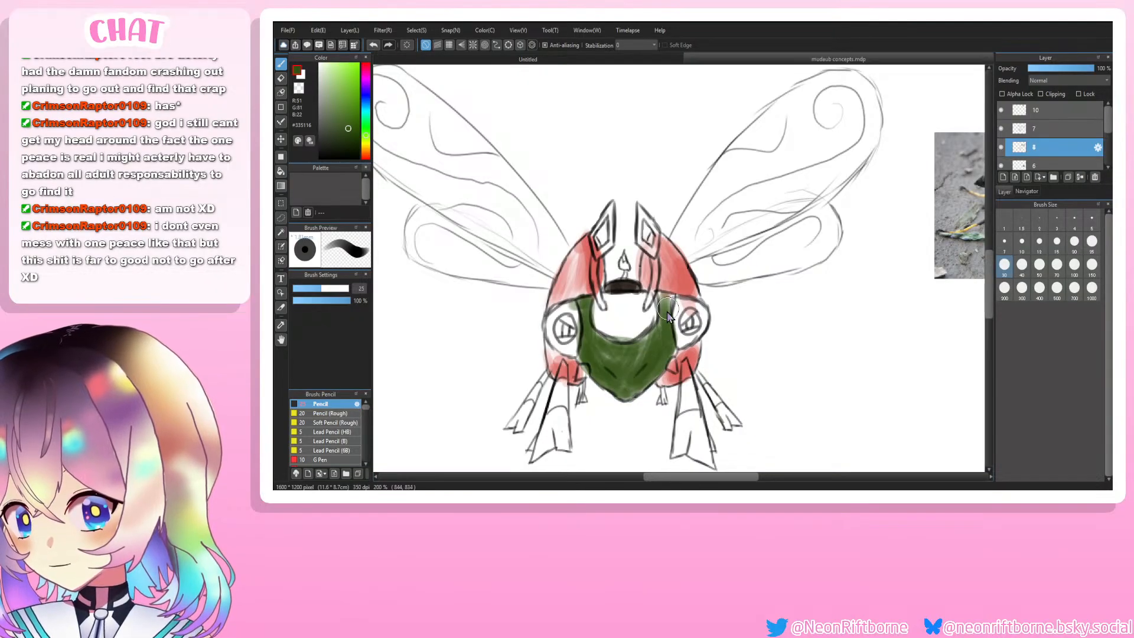
Step: Sample the tan of the caterpillar's collar and fill the rounded shape in the middle of the insect's face
{"action": "scroll", "coordinate": [643, 406], "scroll_direction": "down", "scroll_amount": 2}
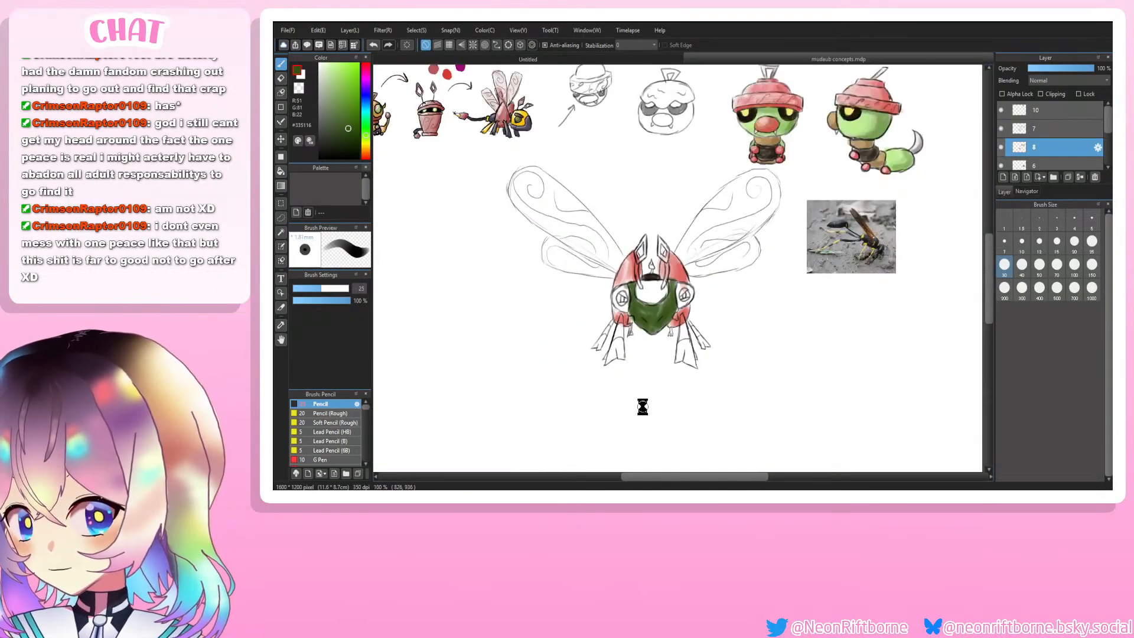
{"action": "scroll", "coordinate": [630, 275], "scroll_direction": "up", "scroll_amount": 2}
{"action": "scroll", "coordinate": [673, 255], "scroll_direction": "down", "scroll_amount": 2}
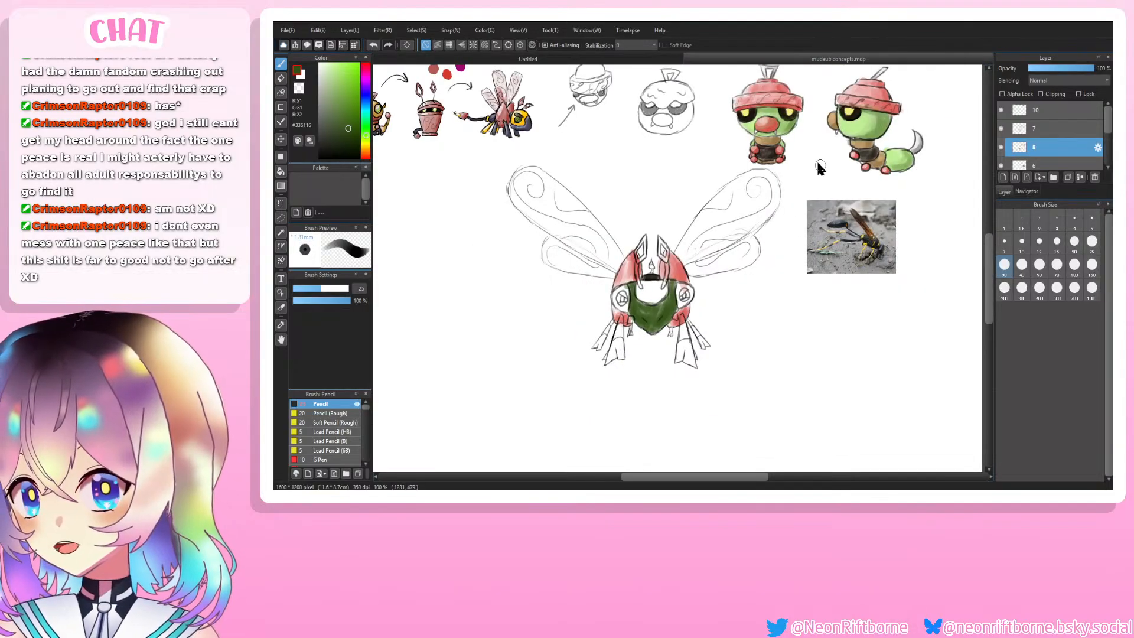
{"action": "key", "text": "alt"}
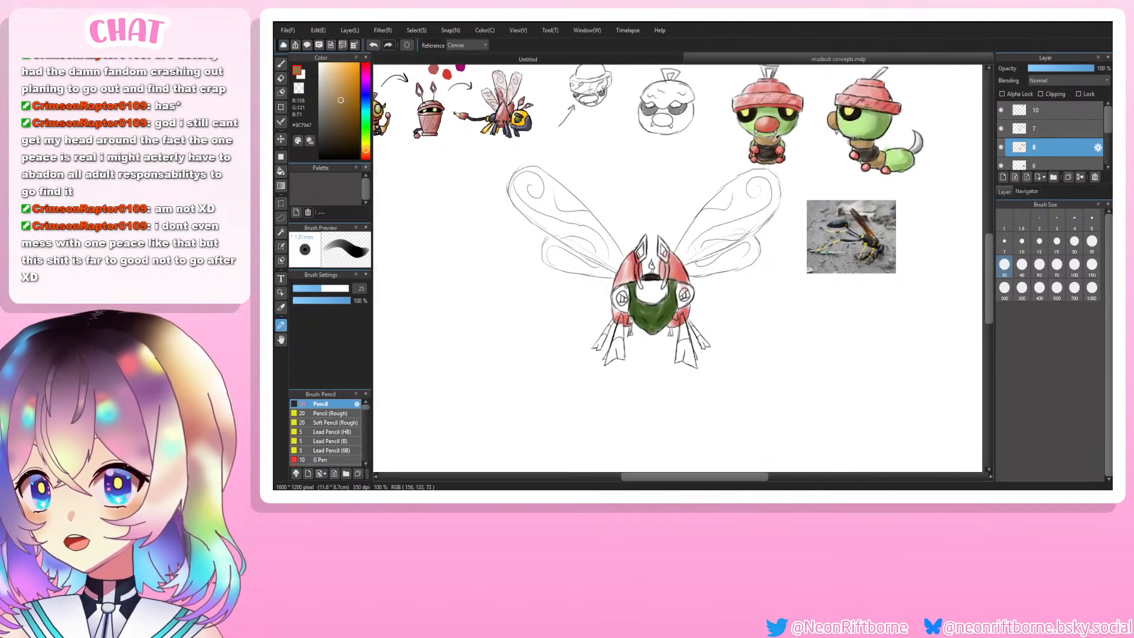
{"action": "left_click", "coordinate": [775, 145], "text": "alt"}
{"action": "scroll", "coordinate": [680, 302], "scroll_direction": "down", "scroll_amount": 1}
{"action": "scroll", "coordinate": [659, 304], "scroll_direction": "up", "scroll_amount": 2}
{"action": "scroll", "coordinate": [659, 305], "scroll_direction": "up", "scroll_amount": 3}
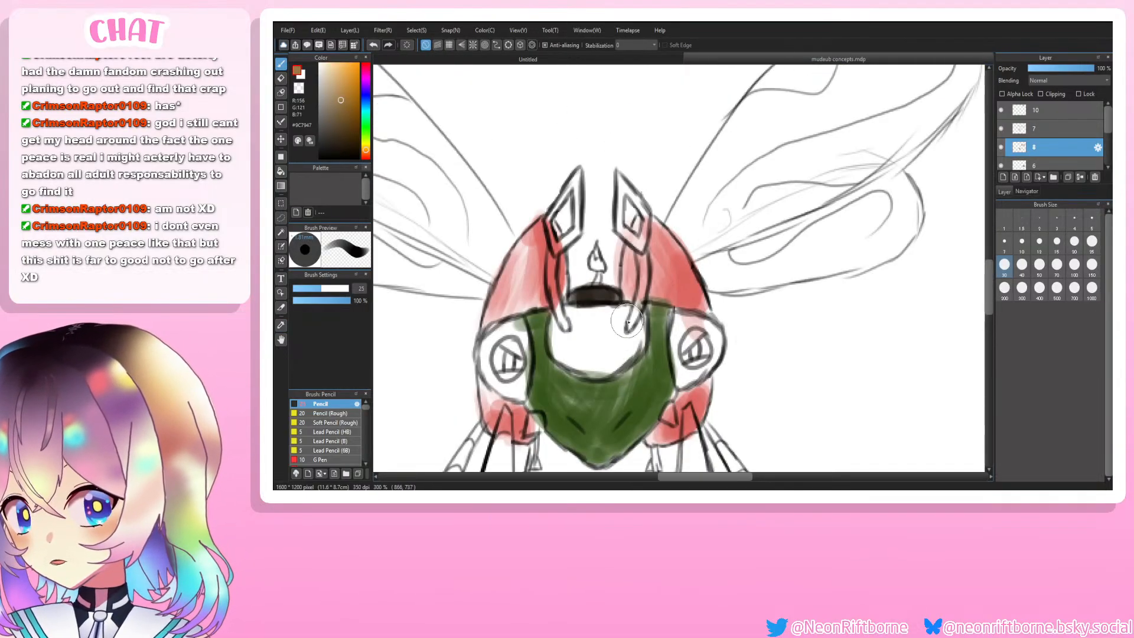
{"action": "mouse_move", "coordinate": [632, 310]}
{"action": "left_mouse_down"}
{"action": "mouse_move", "coordinate": [624, 352]}
{"action": "mouse_move", "coordinate": [625, 320]}
{"action": "mouse_move", "coordinate": [610, 354]}
{"action": "mouse_move", "coordinate": [631, 319]}
{"action": "mouse_move", "coordinate": [599, 337]}
{"action": "mouse_move", "coordinate": [627, 320]}
{"action": "mouse_move", "coordinate": [610, 348]}
{"action": "mouse_move", "coordinate": [585, 355]}
{"action": "mouse_move", "coordinate": [596, 324]}
{"action": "mouse_move", "coordinate": [606, 333]}
{"action": "mouse_move", "coordinate": [566, 350]}
{"action": "mouse_move", "coordinate": [580, 323]}
{"action": "mouse_move", "coordinate": [562, 351]}
{"action": "mouse_move", "coordinate": [566, 320]}
{"action": "mouse_move", "coordinate": [585, 335]}
{"action": "mouse_move", "coordinate": [596, 318]}
{"action": "mouse_move", "coordinate": [581, 324]}
{"action": "mouse_move", "coordinate": [584, 342]}
{"action": "mouse_move", "coordinate": [621, 340]}
{"action": "left_mouse_up"}
Step: Sample the caterpillar's near-black brown and shade both side eye sections of the insect in a light grey tone
{"action": "scroll", "coordinate": [583, 422], "scroll_direction": "down", "scroll_amount": 2}
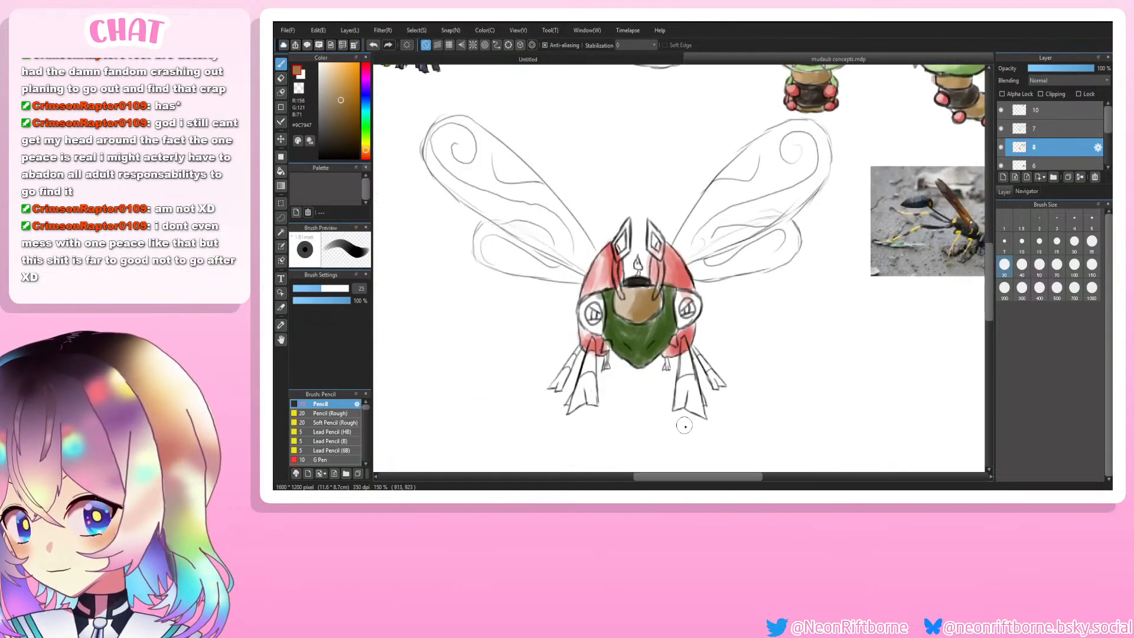
{"action": "scroll", "coordinate": [684, 425], "scroll_direction": "down", "scroll_amount": 4}
{"action": "key", "text": "alt"}
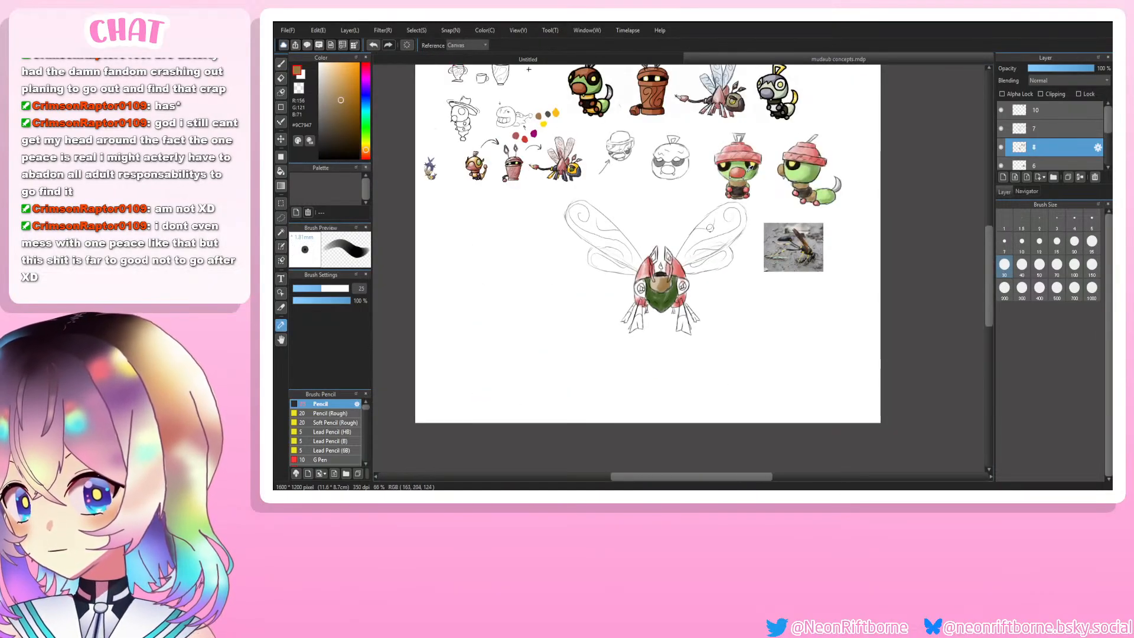
{"action": "left_click", "coordinate": [751, 166], "text": "alt"}
{"action": "scroll", "coordinate": [693, 328], "scroll_direction": "up", "scroll_amount": 4}
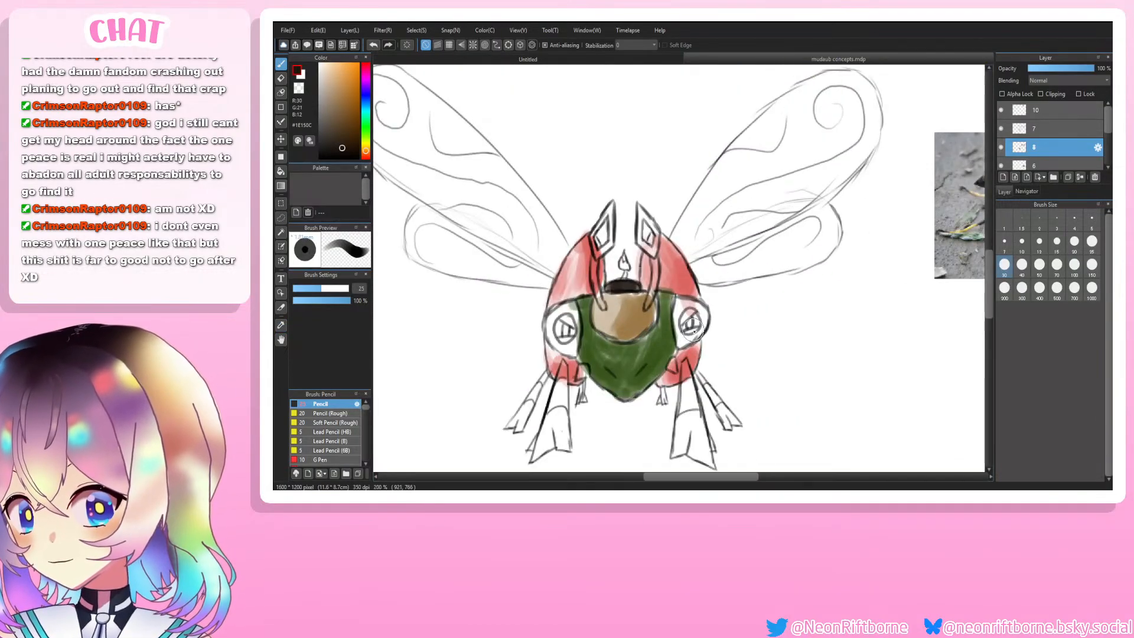
{"action": "scroll", "coordinate": [690, 329], "scroll_direction": "up", "scroll_amount": 1}
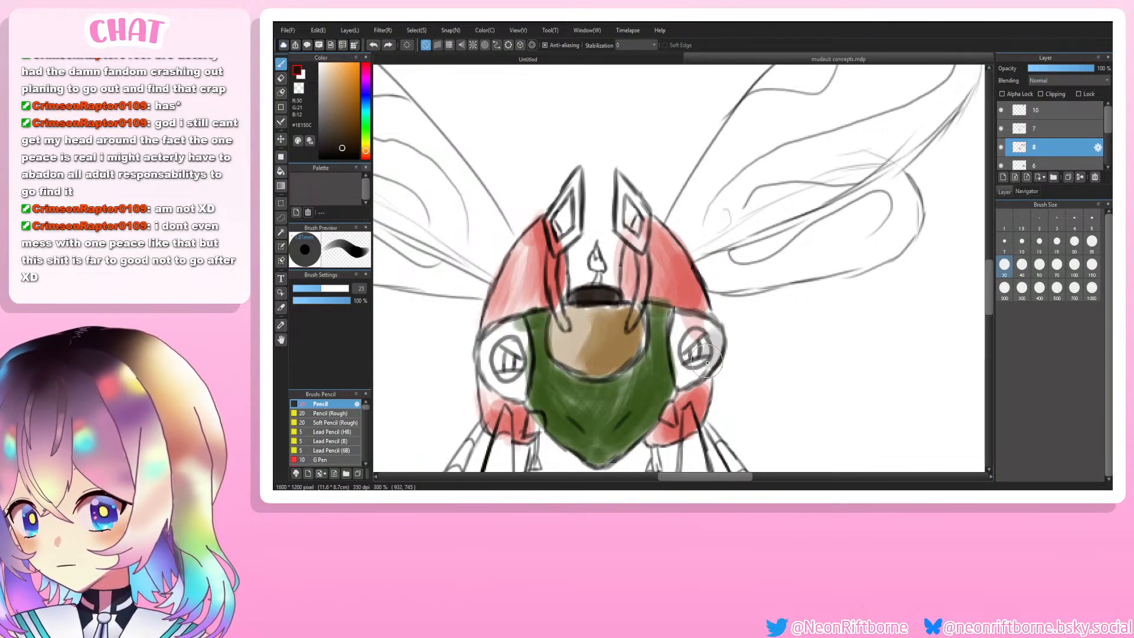
{"action": "mouse_move", "coordinate": [707, 329]}
{"action": "left_mouse_down"}
{"action": "mouse_move", "coordinate": [702, 361]}
{"action": "mouse_move", "coordinate": [688, 357]}
{"action": "mouse_move", "coordinate": [699, 332]}
{"action": "mouse_move", "coordinate": [696, 377]}
{"action": "mouse_move", "coordinate": [679, 365]}
{"action": "mouse_move", "coordinate": [686, 324]}
{"action": "mouse_move", "coordinate": [702, 355]}
{"action": "mouse_move", "coordinate": [691, 362]}
{"action": "mouse_move", "coordinate": [713, 349]}
{"action": "mouse_move", "coordinate": [685, 319]}
{"action": "mouse_move", "coordinate": [686, 371]}
{"action": "mouse_move", "coordinate": [715, 349]}
{"action": "mouse_move", "coordinate": [679, 323]}
{"action": "mouse_move", "coordinate": [679, 348]}
{"action": "left_mouse_up"}
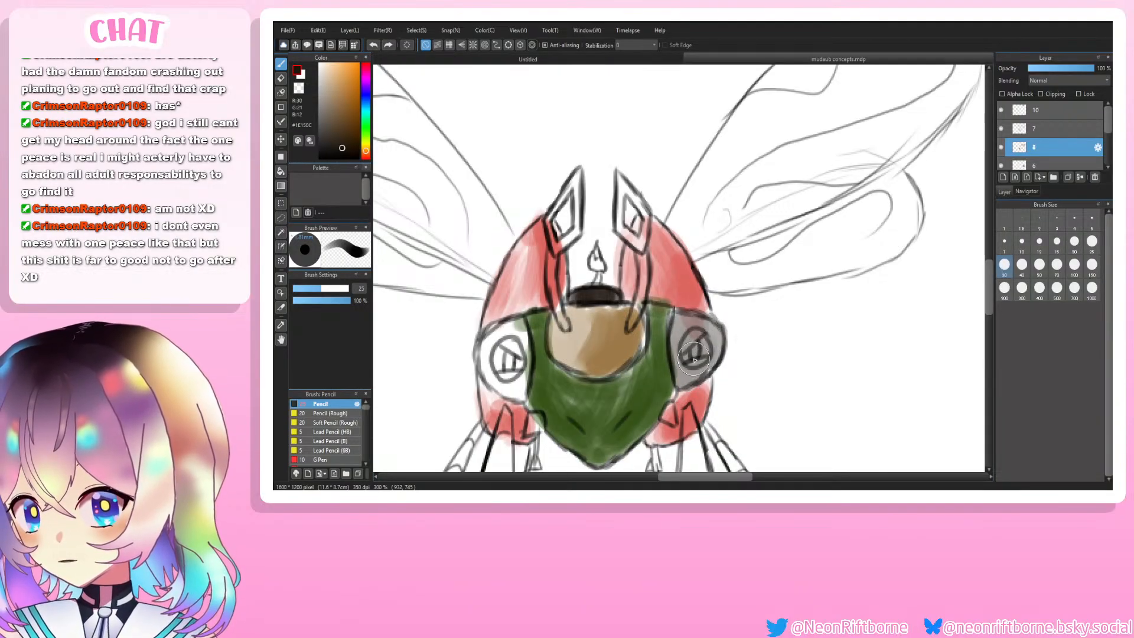
{"action": "mouse_move", "coordinate": [518, 349]}
{"action": "left_mouse_down"}
{"action": "mouse_move", "coordinate": [531, 334]}
{"action": "mouse_move", "coordinate": [508, 325]}
{"action": "mouse_move", "coordinate": [520, 384]}
{"action": "mouse_move", "coordinate": [493, 363]}
{"action": "mouse_move", "coordinate": [517, 337]}
{"action": "mouse_move", "coordinate": [518, 393]}
{"action": "mouse_move", "coordinate": [499, 369]}
{"action": "mouse_move", "coordinate": [505, 345]}
{"action": "mouse_move", "coordinate": [520, 355]}
{"action": "mouse_move", "coordinate": [514, 374]}
{"action": "left_mouse_up"}
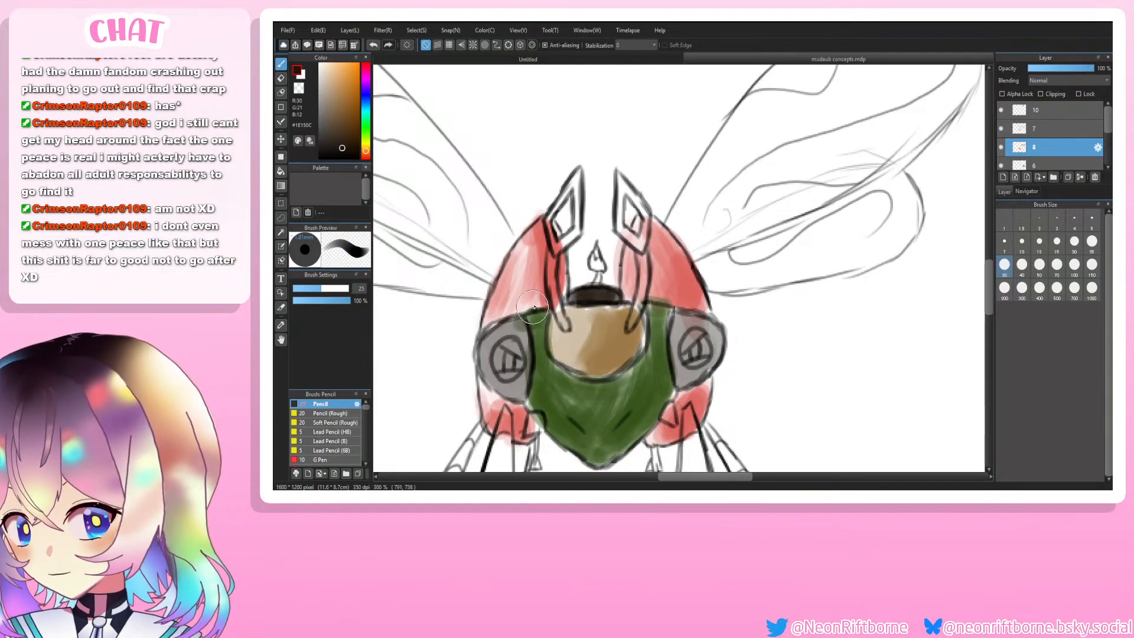
Step: Set the pencil size to 5 and darken the inner sections of both circular eyes
{"action": "key", "text": "ctrl+minus"}
{"action": "key", "text": "ctrl+minus"}
{"action": "key", "text": "ctrl+minus"}
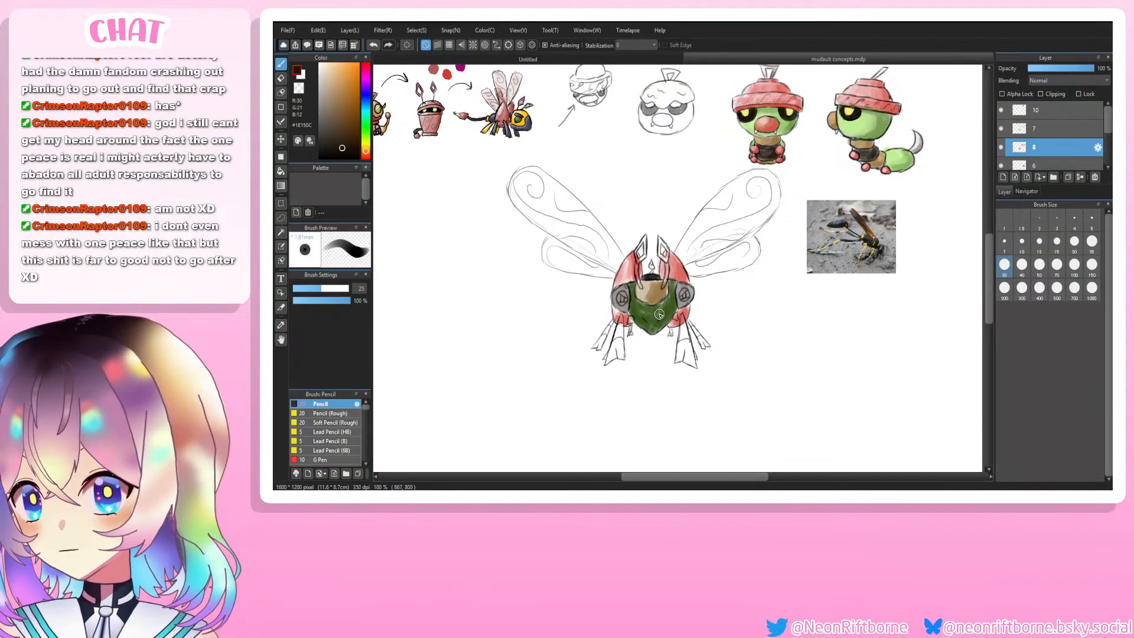
{"action": "key", "text": "ctrl+plus"}
{"action": "key", "text": "ctrl+plus"}
{"action": "key", "text": "ctrl+plus"}
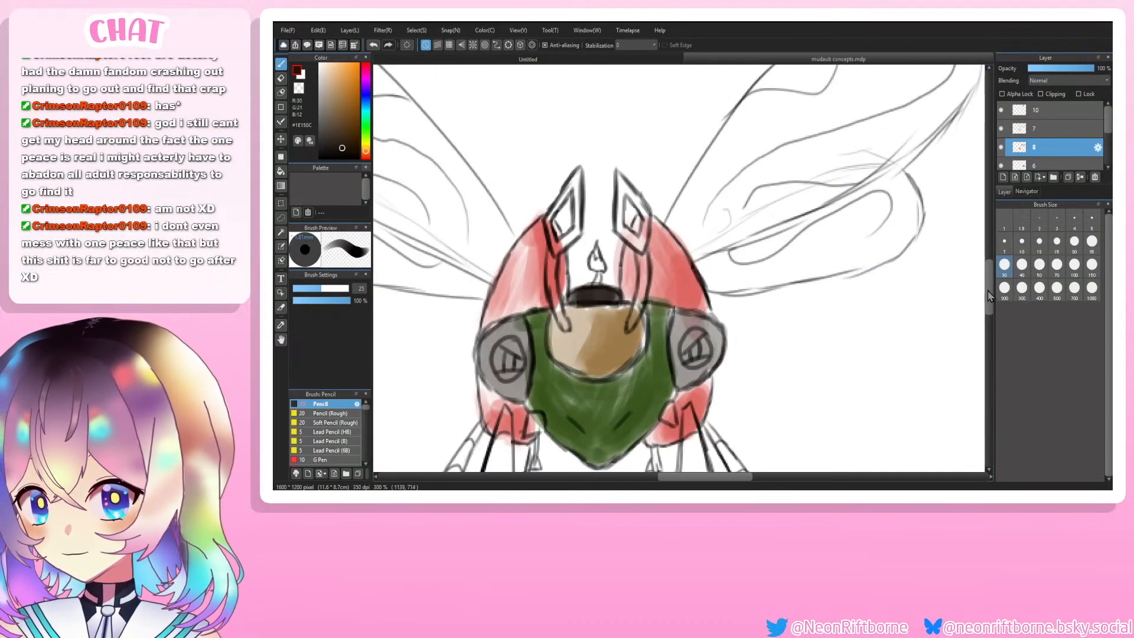
{"action": "left_click_drag", "start_coordinate": [988, 290], "coordinate": [988, 303]}
{"action": "key", "text": "ctrl+plus"}
{"action": "key", "text": "ctrl+plus"}
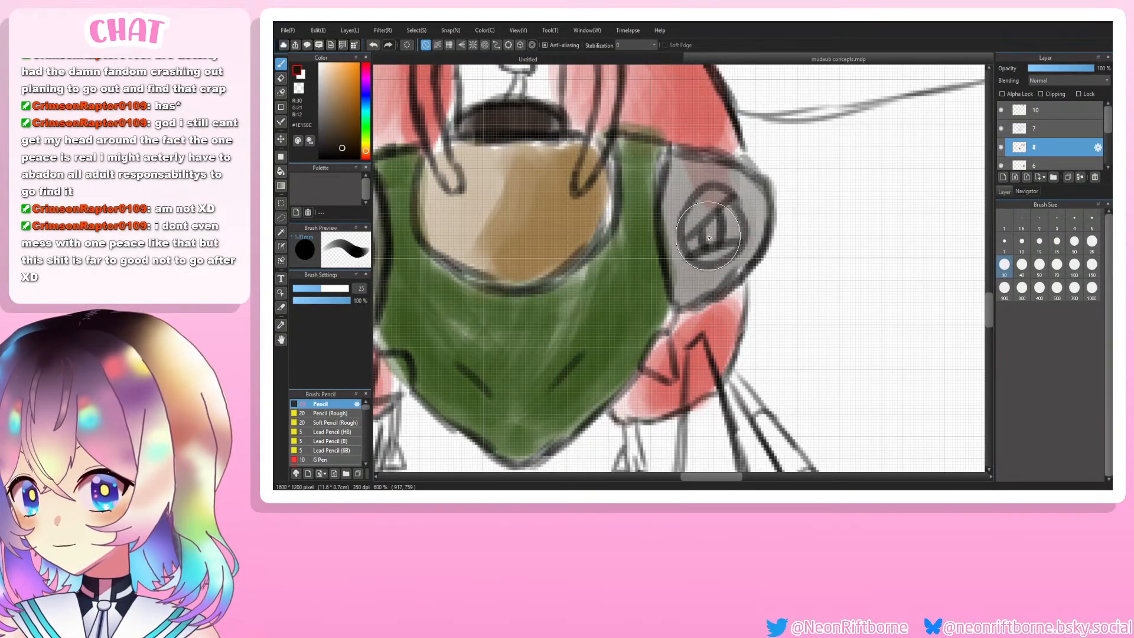
{"action": "left_click", "coordinate": [1057, 248]}
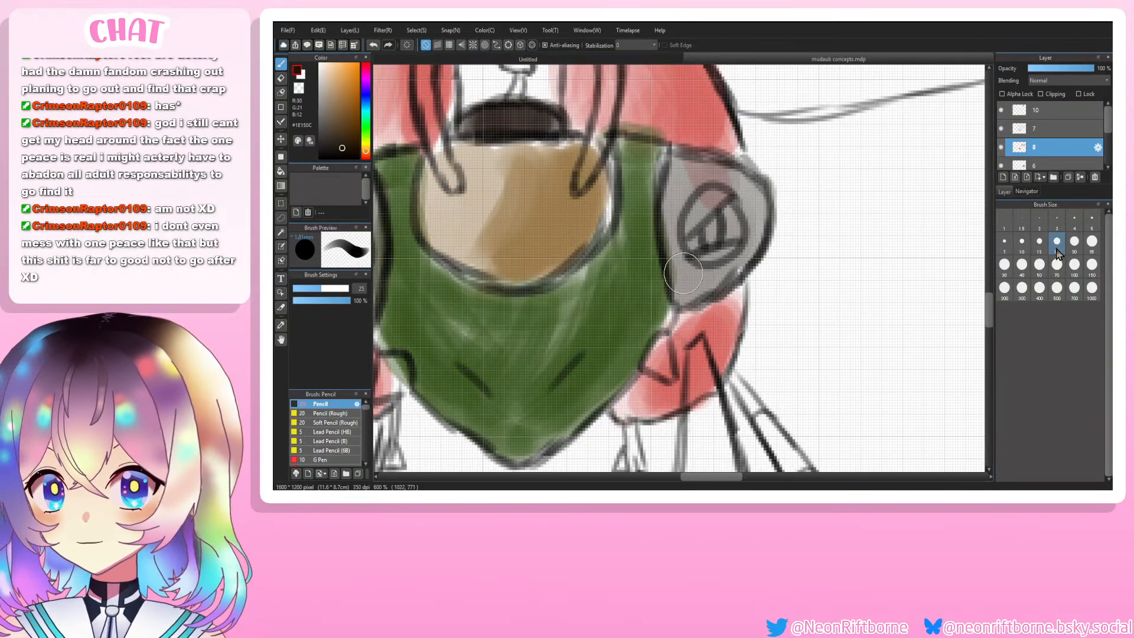
{"action": "left_click", "coordinate": [1057, 249]}
{"action": "left_click", "coordinate": [1092, 221]}
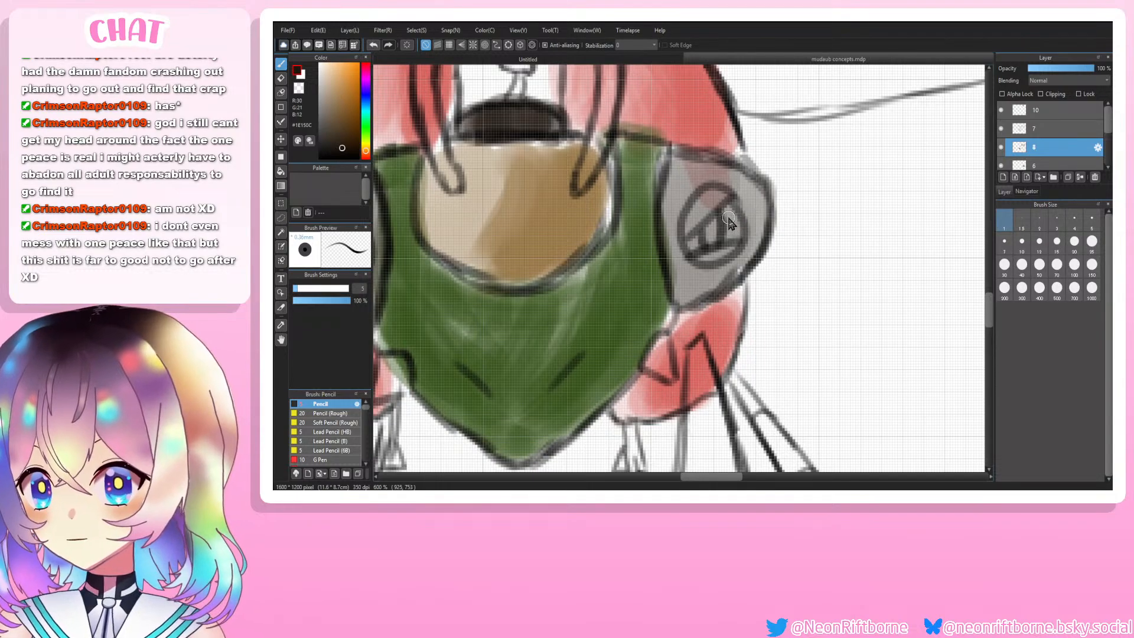
{"action": "left_click_drag", "start_coordinate": [734, 233], "coordinate": [691, 247]}
{"action": "scroll", "coordinate": [618, 222], "scroll_direction": "down", "scroll_amount": 2}
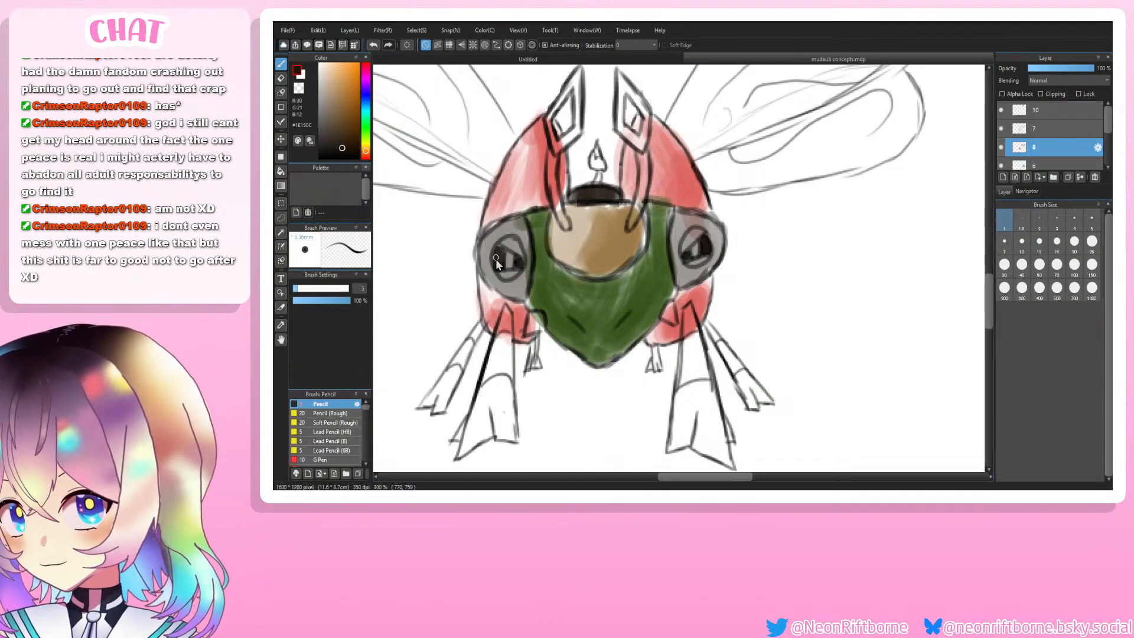
{"action": "key", "text": "i"}
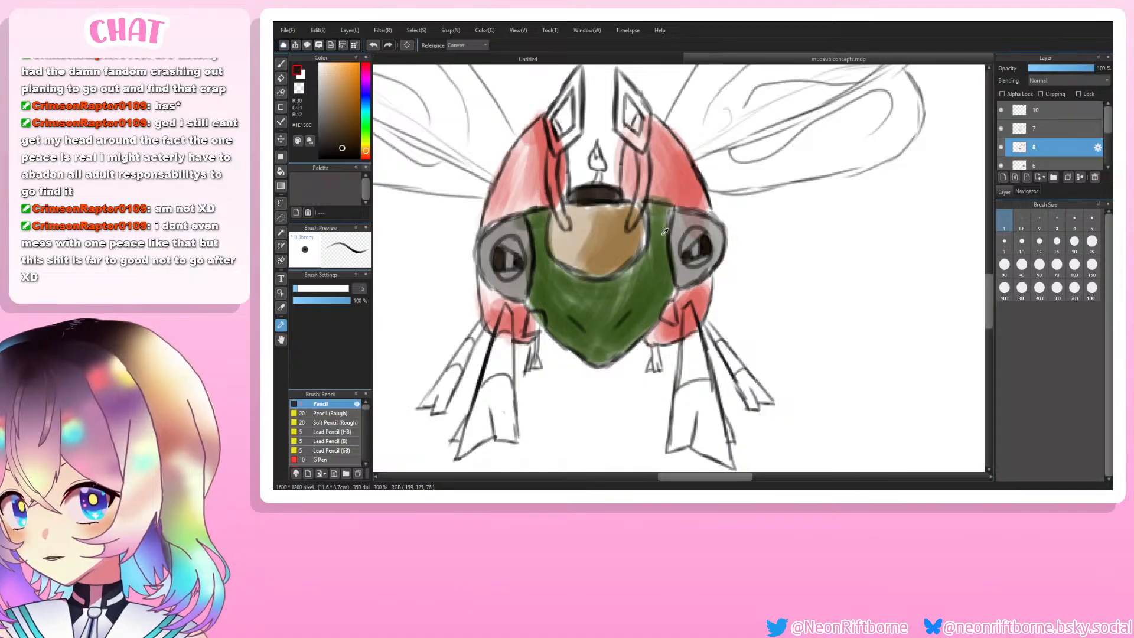
Step: Colour the inner eyes with red sampled from the insect's shell and add narrow pupils in yellow sampled from the caterpillar's eye
{"action": "left_click", "coordinate": [696, 184], "text": "alt"}
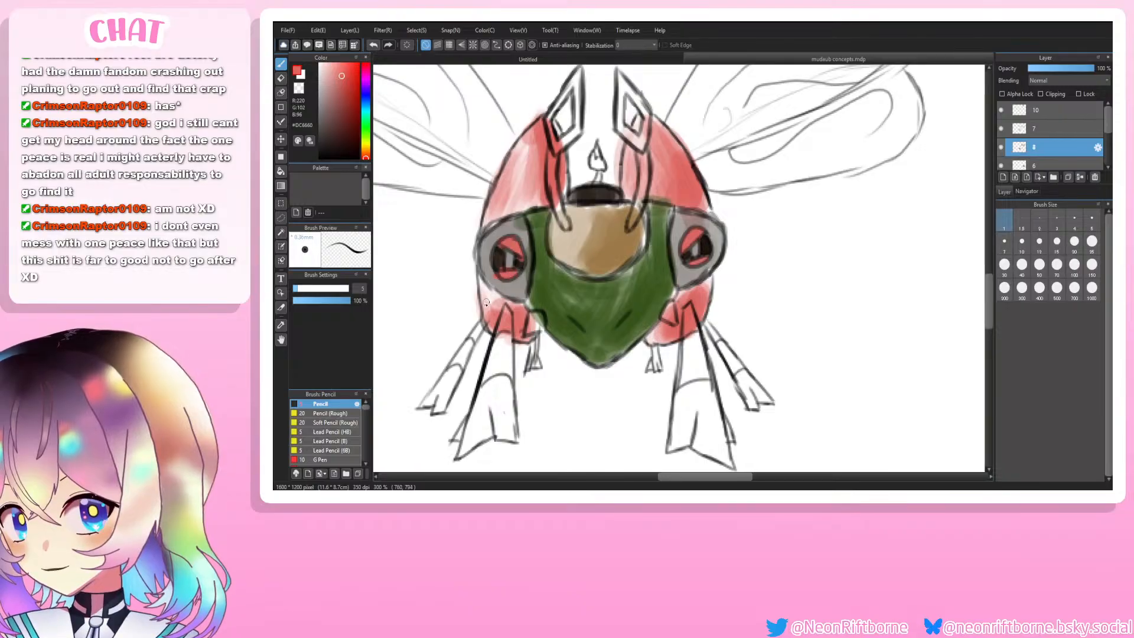
{"action": "scroll", "coordinate": [485, 303], "scroll_direction": "down", "scroll_amount": 3}
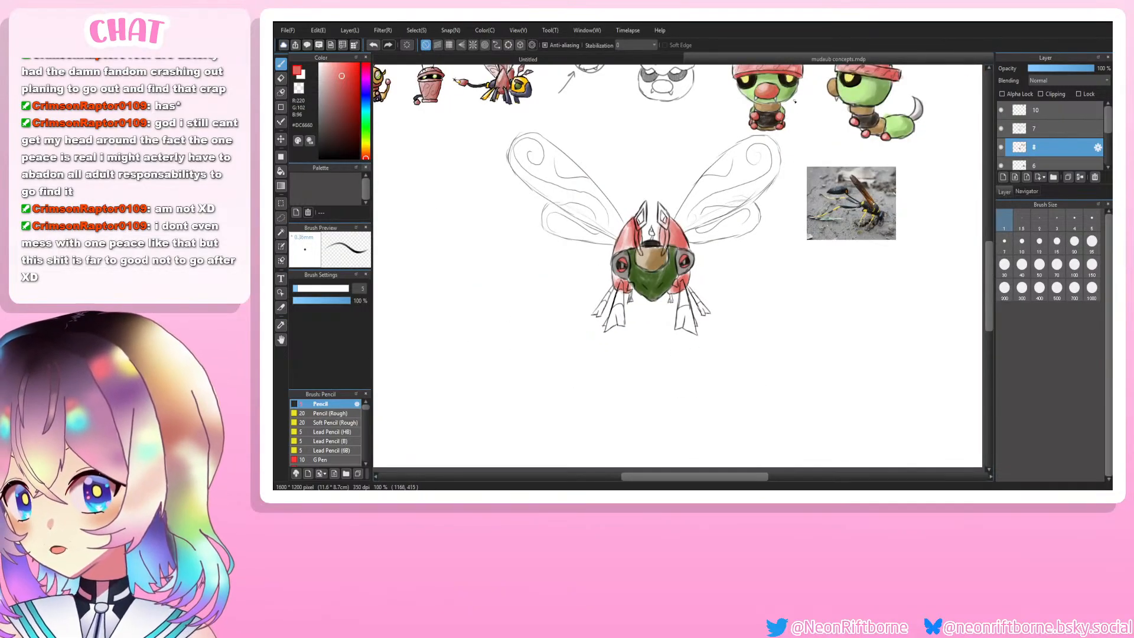
{"action": "key", "text": "alt"}
{"action": "left_click", "coordinate": [793, 78]}
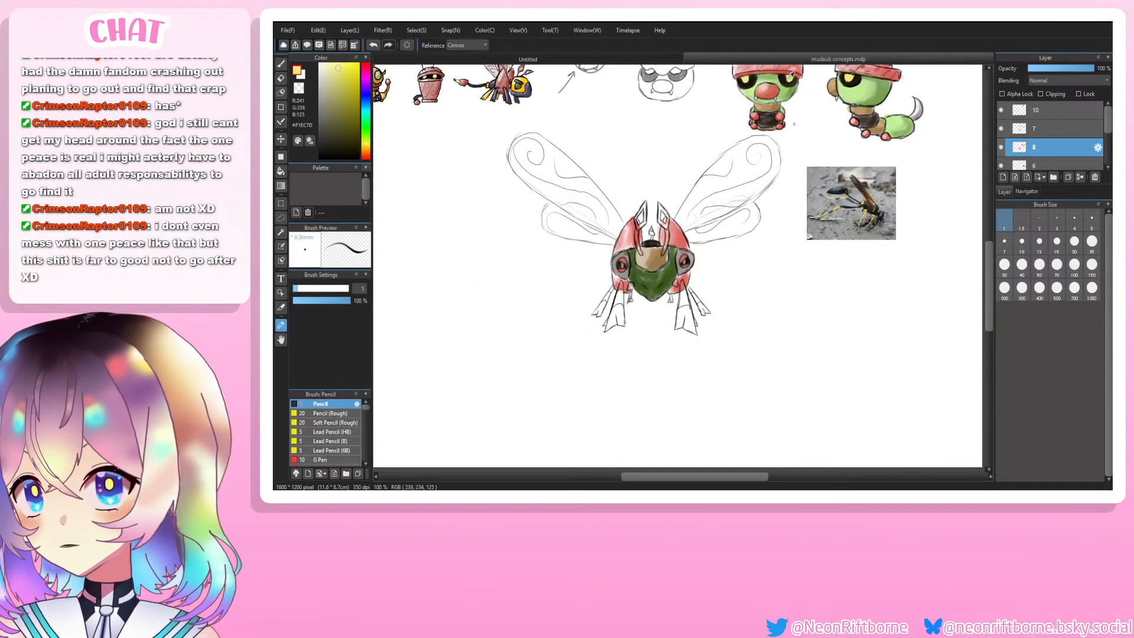
{"action": "scroll", "coordinate": [701, 246], "scroll_direction": "up", "scroll_amount": 4}
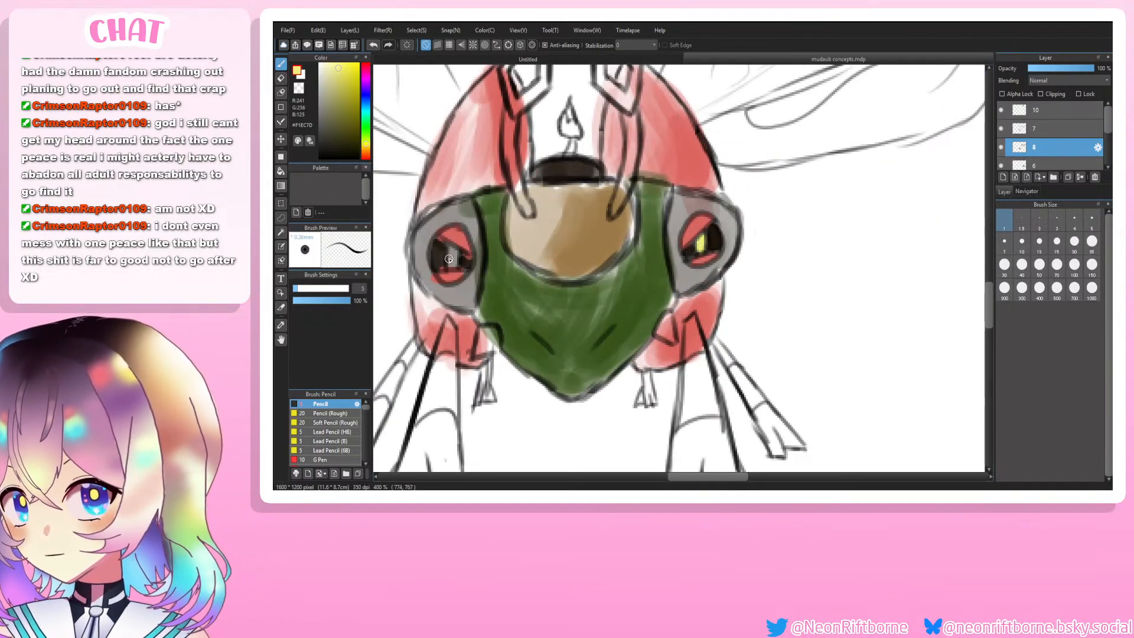
Step: Sample the dark green of the insect's face and fill the uppermost segments of its large legs on both sides
{"action": "scroll", "coordinate": [435, 282], "scroll_direction": "down", "scroll_amount": 2}
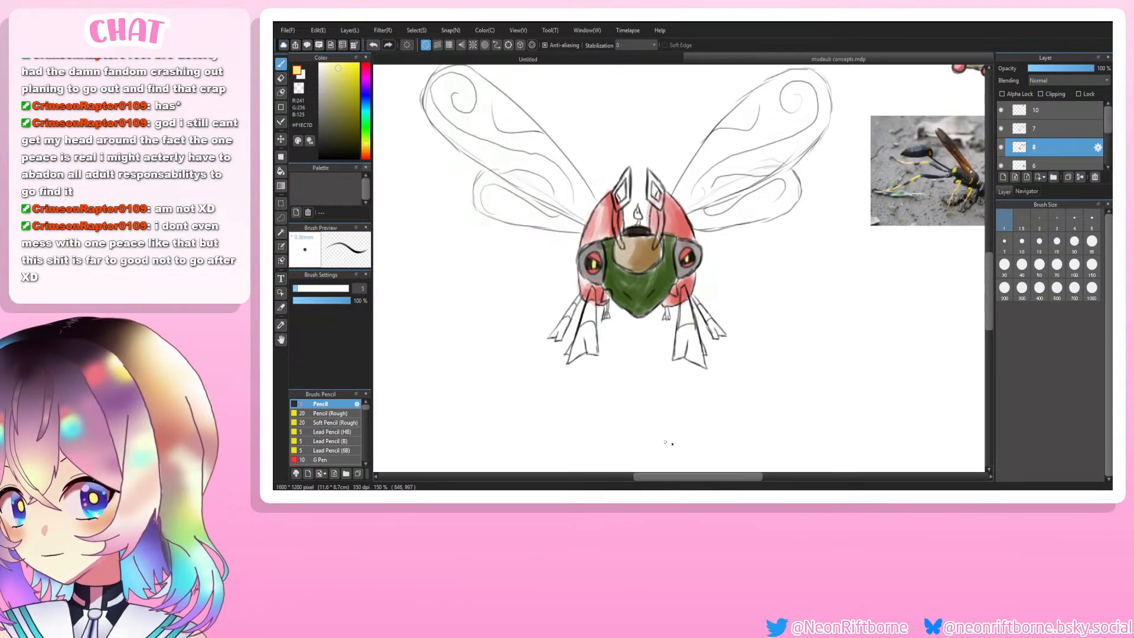
{"action": "left_click_drag", "start_coordinate": [693, 477], "coordinate": [683, 478]}
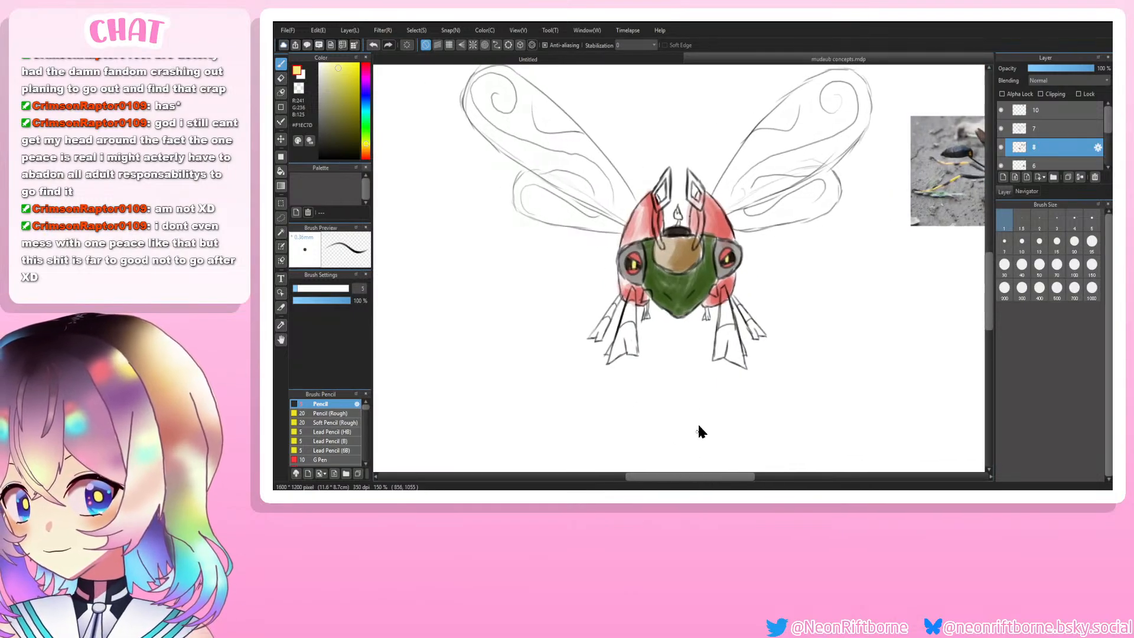
{"action": "scroll", "coordinate": [702, 367], "scroll_direction": "up", "scroll_amount": 2}
{"action": "key", "text": "i"}
{"action": "left_click", "coordinate": [711, 311]}
{"action": "key", "text": "b"}
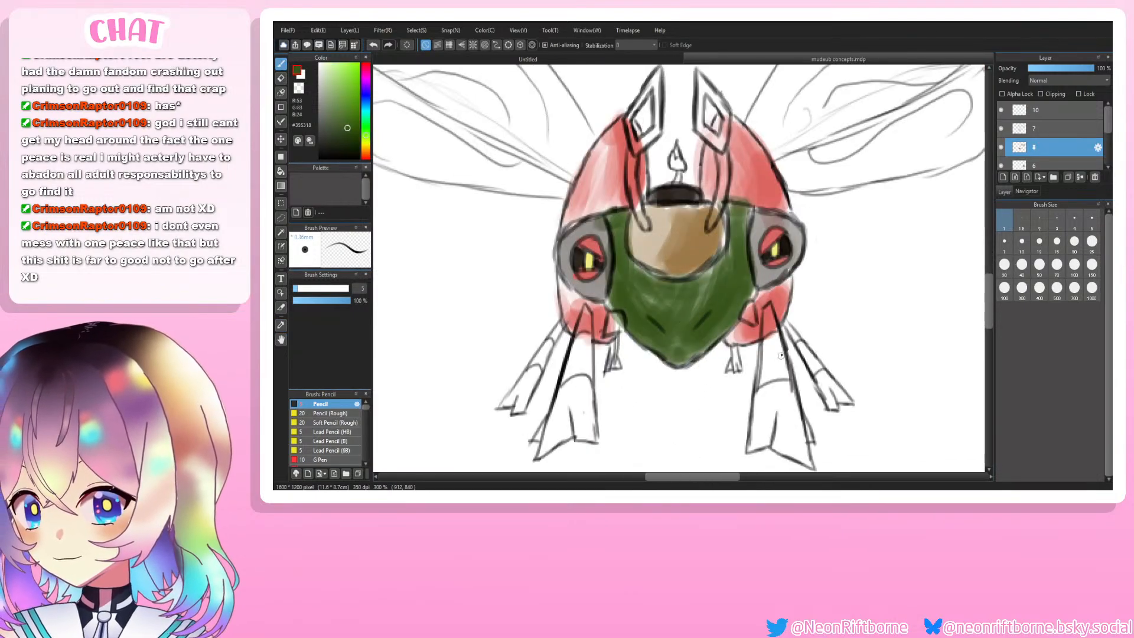
{"action": "left_click_drag", "start_coordinate": [764, 333], "coordinate": [769, 331]}
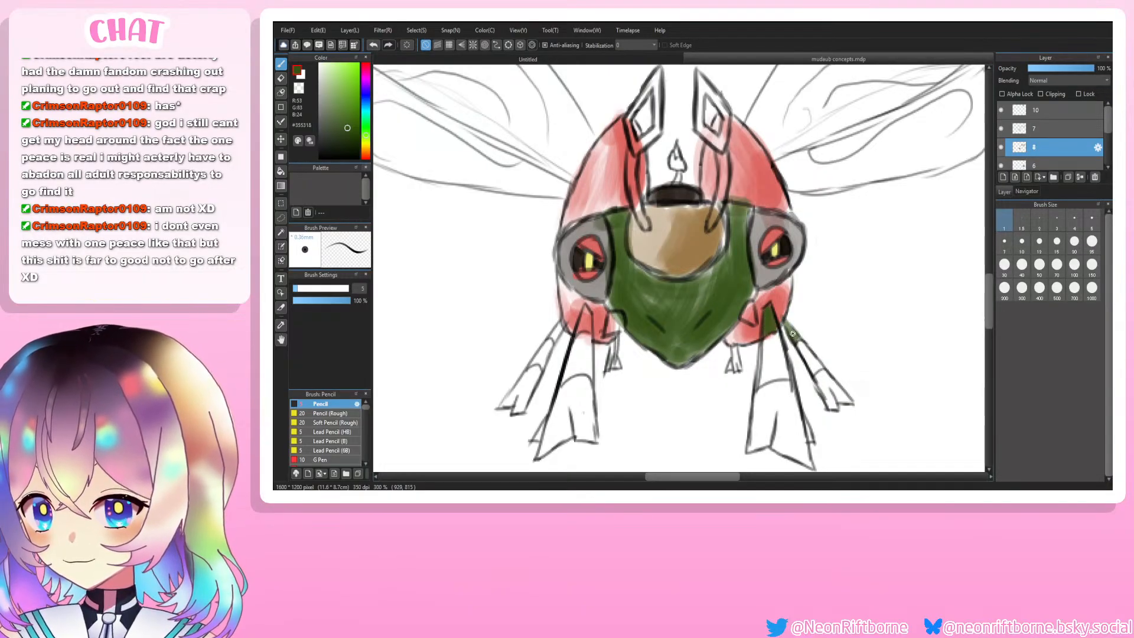
{"action": "left_click_drag", "start_coordinate": [590, 320], "coordinate": [589, 317]}
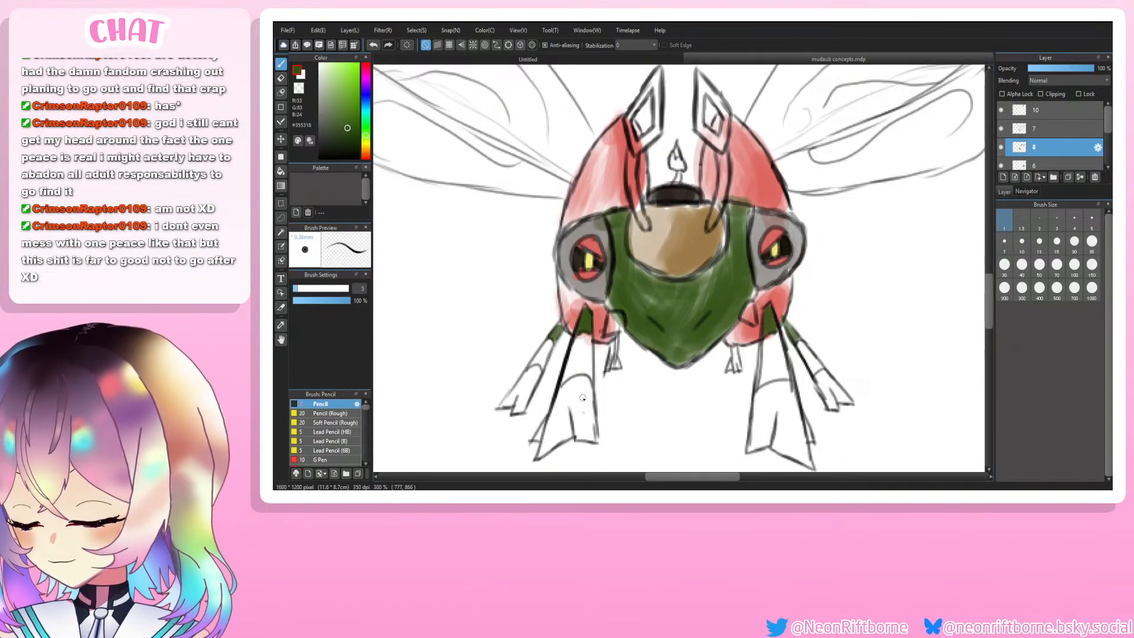
Step: Set the pencil size to 20 and fill the flared lower segments of the four large legs with dark green
{"action": "left_click", "coordinate": [1075, 241]}
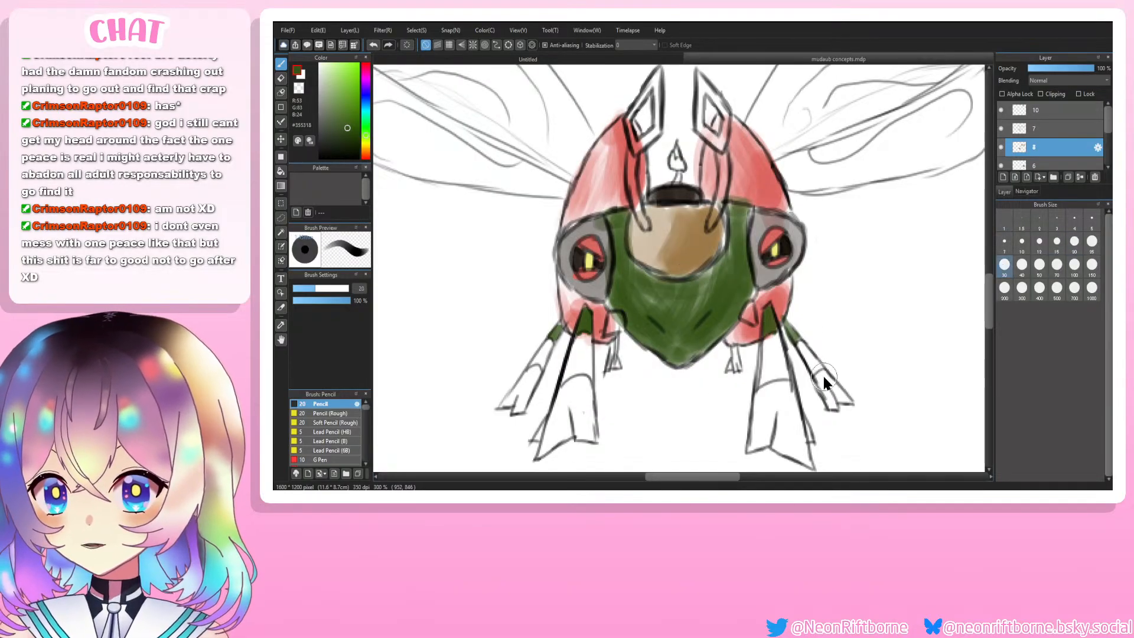
{"action": "mouse_move", "coordinate": [824, 381]}
{"action": "left_mouse_down"}
{"action": "mouse_move", "coordinate": [845, 406]}
{"action": "mouse_move", "coordinate": [824, 381]}
{"action": "left_mouse_up"}
{"action": "mouse_move", "coordinate": [761, 397]}
{"action": "left_mouse_down"}
{"action": "mouse_move", "coordinate": [762, 449]}
{"action": "mouse_move", "coordinate": [773, 400]}
{"action": "mouse_move", "coordinate": [778, 453]}
{"action": "mouse_move", "coordinate": [786, 402]}
{"action": "mouse_move", "coordinate": [790, 465]}
{"action": "mouse_move", "coordinate": [791, 398]}
{"action": "mouse_move", "coordinate": [801, 440]}
{"action": "mouse_move", "coordinate": [786, 408]}
{"action": "mouse_move", "coordinate": [790, 448]}
{"action": "mouse_move", "coordinate": [786, 390]}
{"action": "mouse_move", "coordinate": [799, 436]}
{"action": "mouse_move", "coordinate": [781, 406]}
{"action": "mouse_move", "coordinate": [785, 384]}
{"action": "mouse_move", "coordinate": [798, 438]}
{"action": "mouse_move", "coordinate": [782, 389]}
{"action": "mouse_move", "coordinate": [768, 437]}
{"action": "left_mouse_up"}
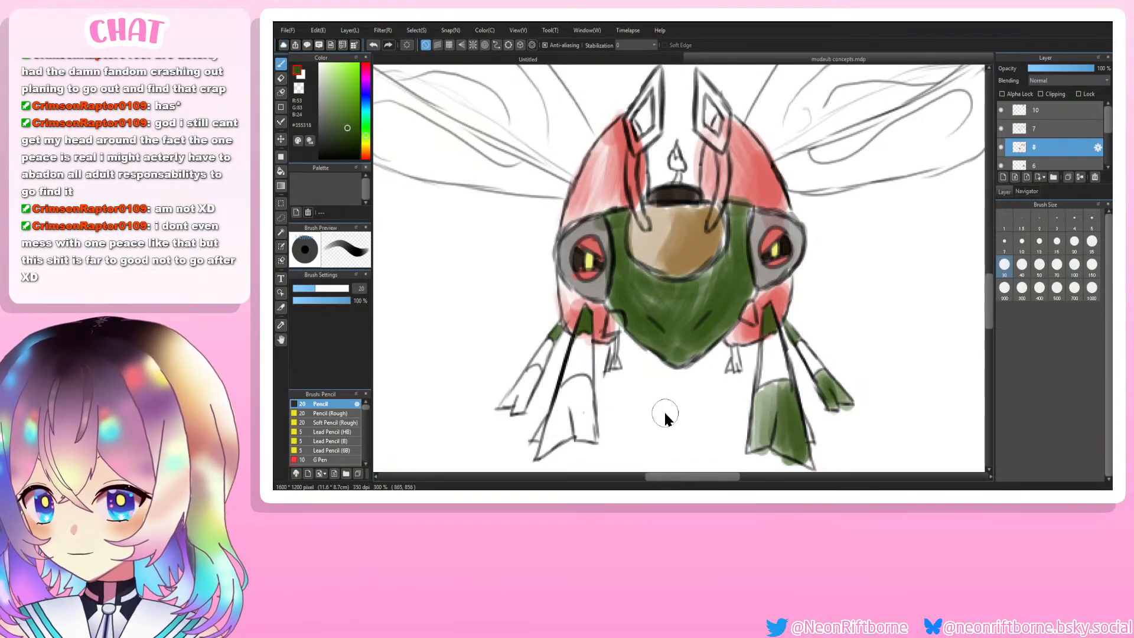
{"action": "mouse_move", "coordinate": [590, 392]}
{"action": "left_mouse_down"}
{"action": "mouse_move", "coordinate": [582, 417]}
{"action": "mouse_move", "coordinate": [576, 384]}
{"action": "mouse_move", "coordinate": [567, 440]}
{"action": "mouse_move", "coordinate": [566, 416]}
{"action": "mouse_move", "coordinate": [547, 452]}
{"action": "mouse_move", "coordinate": [582, 396]}
{"action": "mouse_move", "coordinate": [588, 426]}
{"action": "mouse_move", "coordinate": [583, 449]}
{"action": "mouse_move", "coordinate": [548, 387]}
{"action": "mouse_move", "coordinate": [541, 404]}
{"action": "mouse_move", "coordinate": [562, 440]}
{"action": "left_mouse_up"}
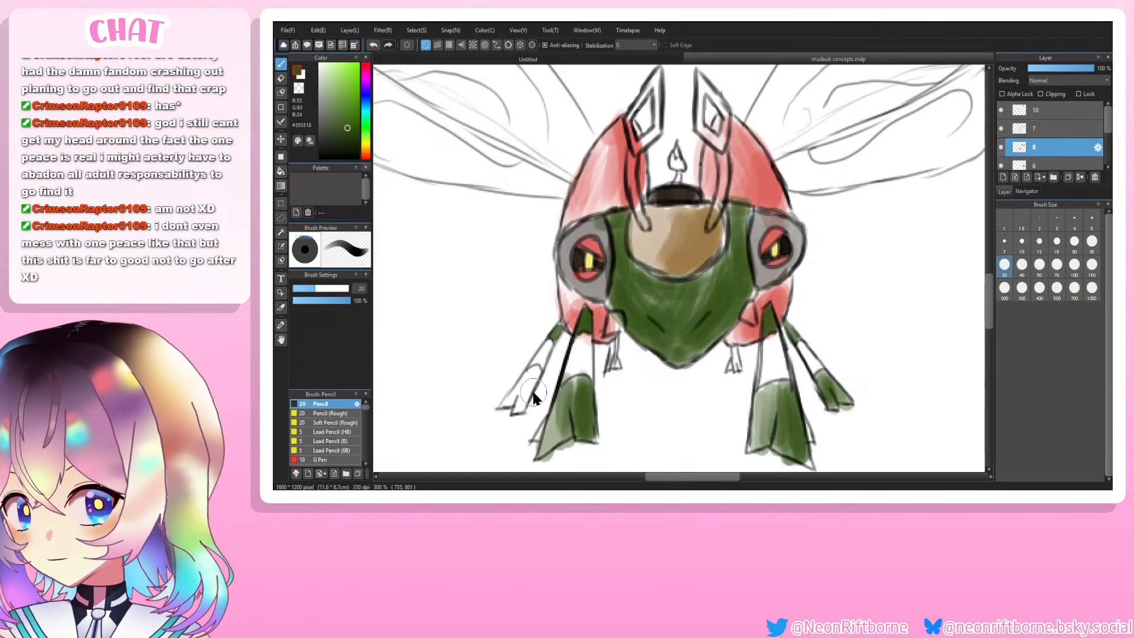
{"action": "mouse_move", "coordinate": [533, 393]}
{"action": "left_mouse_down"}
{"action": "mouse_move", "coordinate": [529, 384]}
{"action": "mouse_move", "coordinate": [508, 424]}
{"action": "left_mouse_up"}
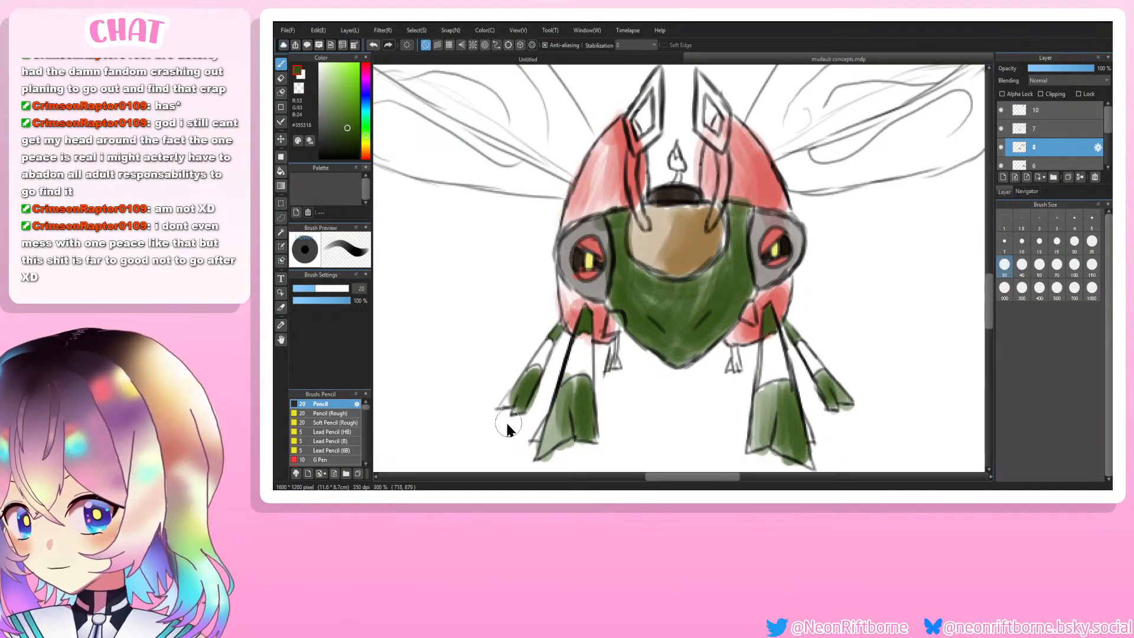
Step: Reduce the pencil size to 12 and fill the two tiny inner legs beside the face with dark green
{"action": "left_click", "coordinate": [1058, 267]}
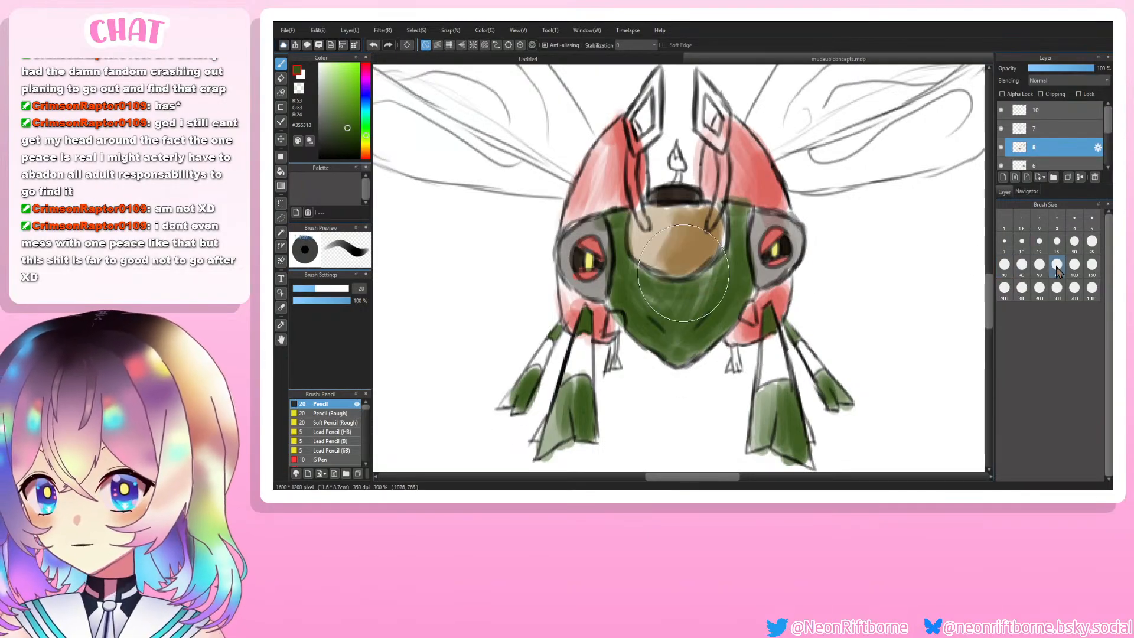
{"action": "left_click", "coordinate": [1004, 264]}
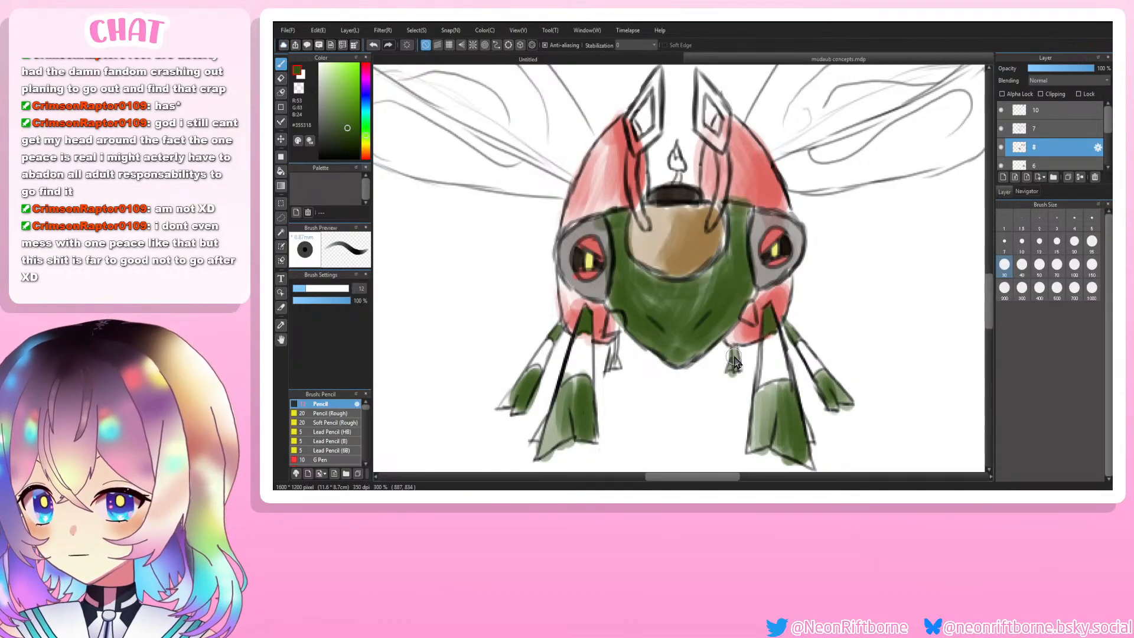
{"action": "left_click_drag", "start_coordinate": [734, 362], "coordinate": [737, 371]}
{"action": "left_click_drag", "start_coordinate": [614, 354], "coordinate": [613, 366]}
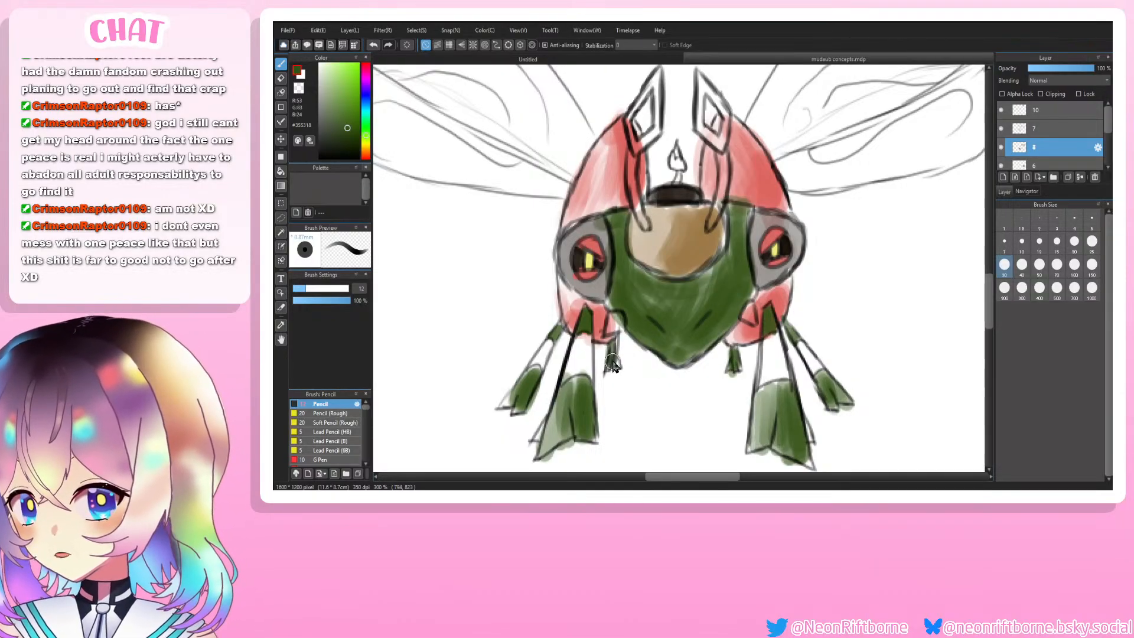
Step: Sample the tan from the middle of the face and fill the middle segments of the four large legs
{"action": "scroll", "coordinate": [620, 378], "scroll_direction": "down", "scroll_amount": 1}
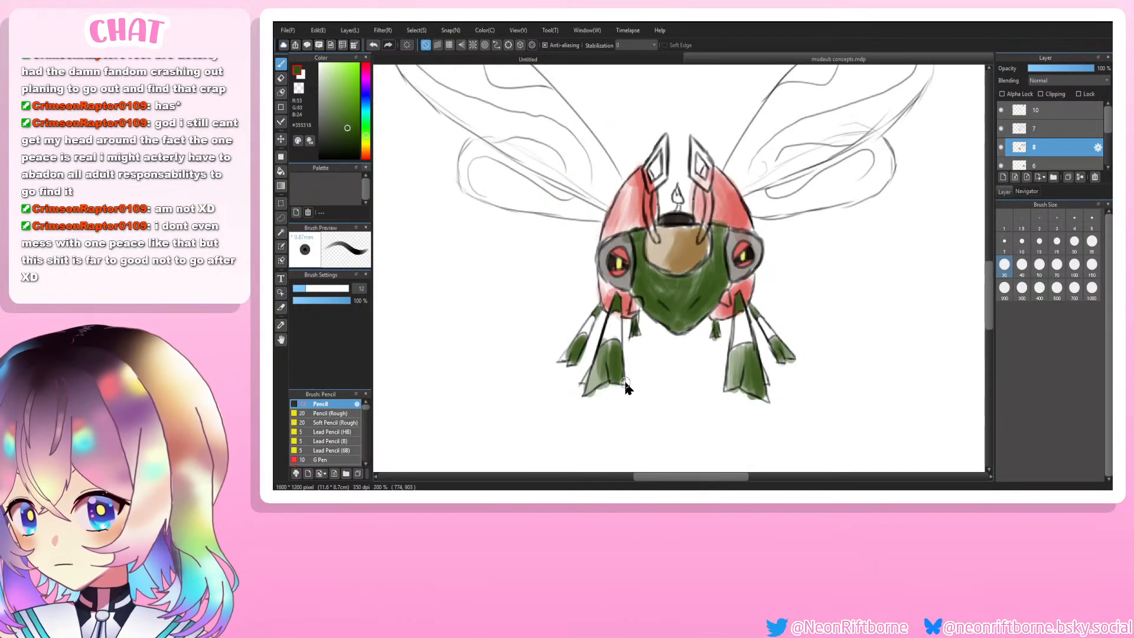
{"action": "left_click", "coordinate": [691, 243], "text": "alt"}
{"action": "scroll", "coordinate": [788, 365], "scroll_direction": "up", "scroll_amount": 1}
{"action": "mouse_move", "coordinate": [785, 370]}
{"action": "left_mouse_down"}
{"action": "mouse_move", "coordinate": [775, 340]}
{"action": "mouse_move", "coordinate": [779, 373]}
{"action": "mouse_move", "coordinate": [772, 343]}
{"action": "mouse_move", "coordinate": [767, 367]}
{"action": "mouse_move", "coordinate": [772, 357]}
{"action": "mouse_move", "coordinate": [816, 365]}
{"action": "left_mouse_up"}
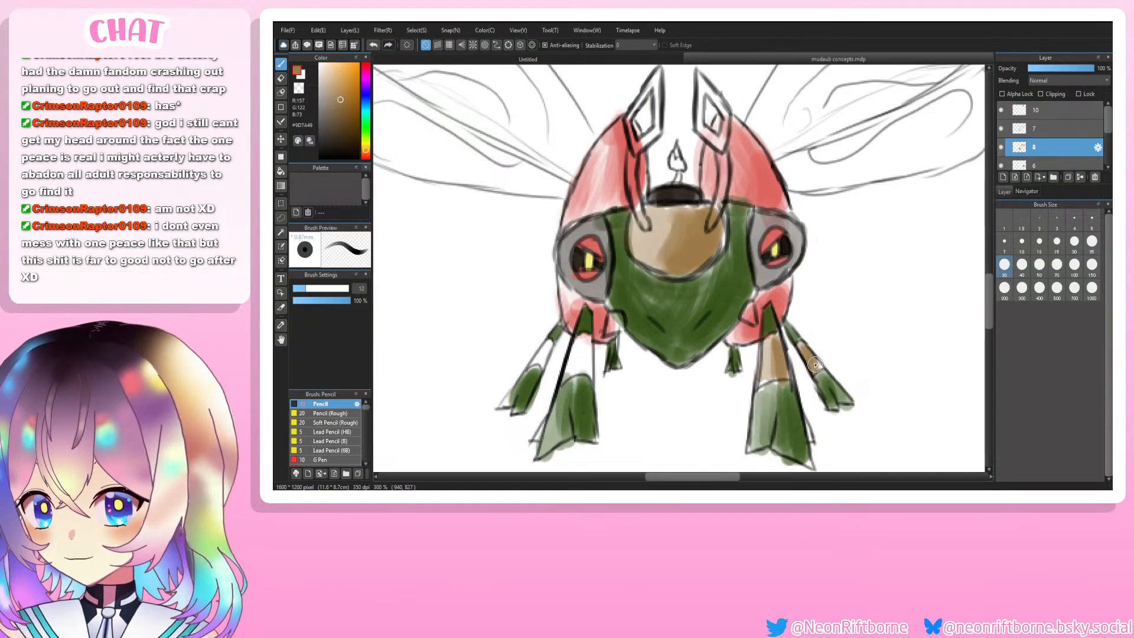
{"action": "mouse_move", "coordinate": [597, 349]}
{"action": "left_mouse_down"}
{"action": "mouse_move", "coordinate": [589, 379]}
{"action": "mouse_move", "coordinate": [586, 358]}
{"action": "mouse_move", "coordinate": [576, 370]}
{"action": "mouse_move", "coordinate": [584, 340]}
{"action": "mouse_move", "coordinate": [588, 376]}
{"action": "mouse_move", "coordinate": [540, 358]}
{"action": "left_mouse_up"}
{"action": "key", "text": "ctrl+minus"}
{"action": "key", "text": "ctrl+minus"}
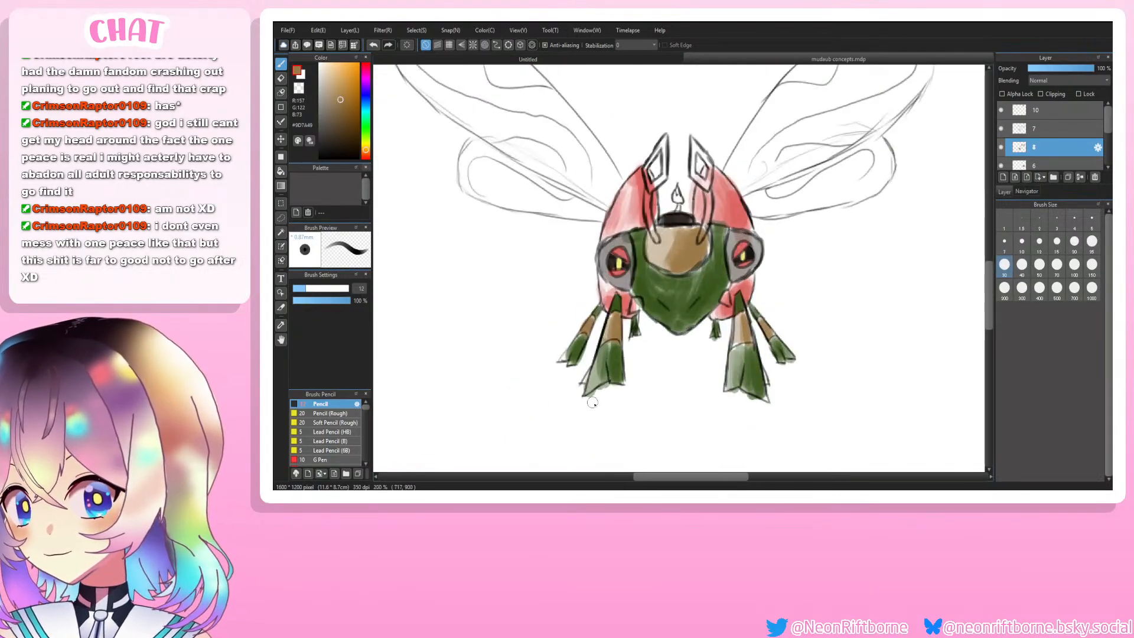
Step: Sample the dark brown inside the insect's eye and switch to the eraser
{"action": "key", "text": "ctrl+plus"}
{"action": "left_click", "coordinate": [584, 254], "text": "alt"}
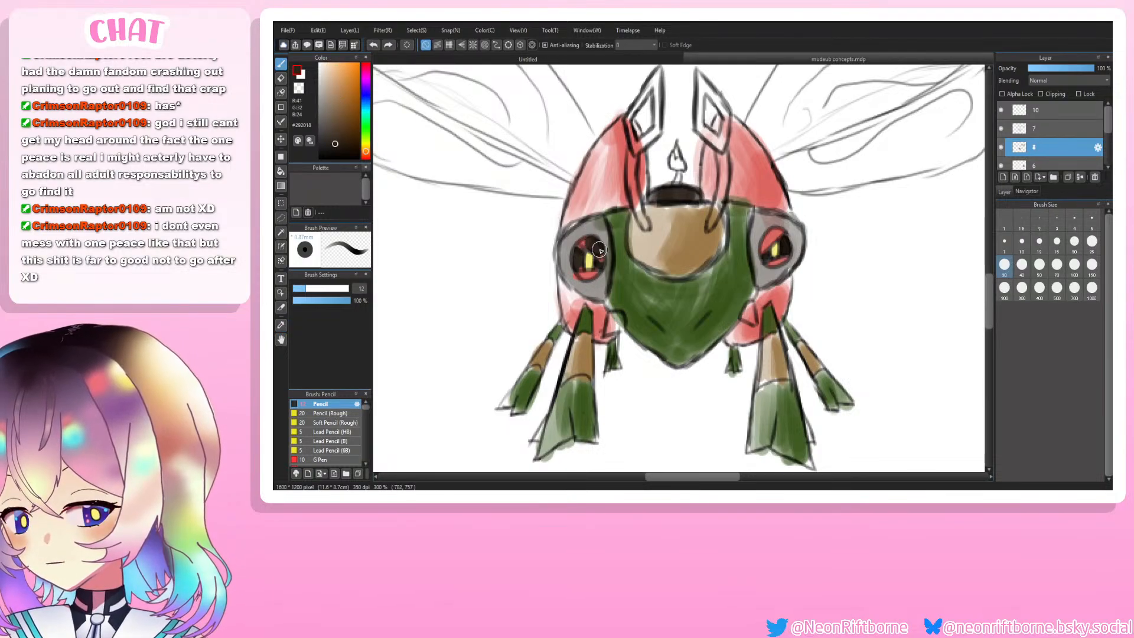
{"action": "key", "text": "e"}
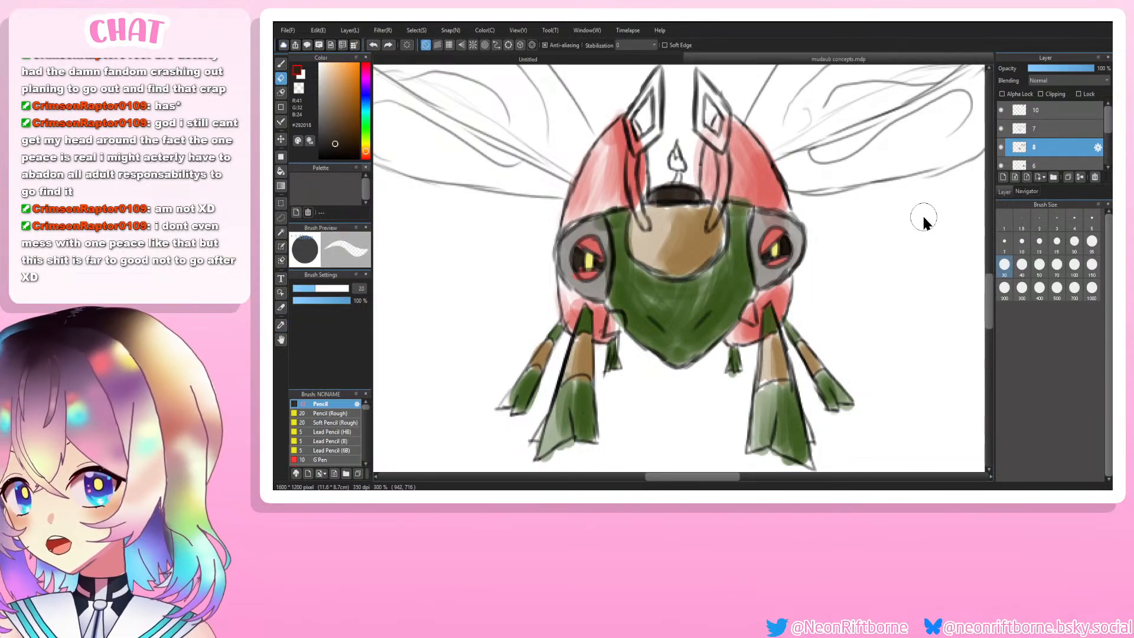
Step: Paint the areas around both yellow pupils dark brown with the Pencil at size 7, using a dark tone sampled from the drawing
{"action": "left_click", "coordinate": [1004, 241]}
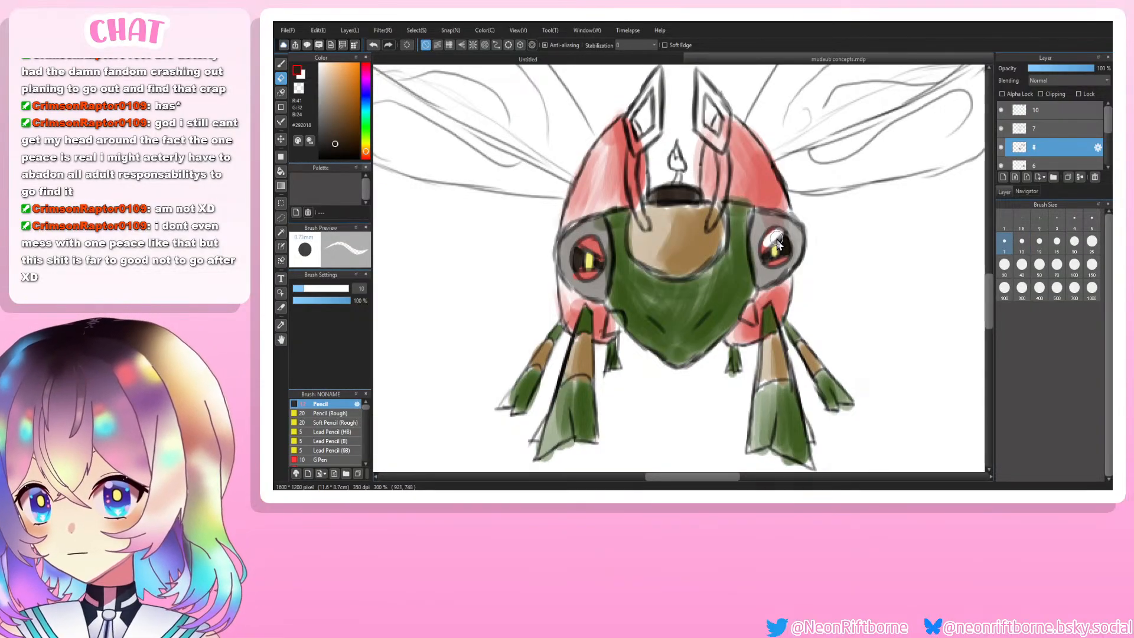
{"action": "key", "text": "i"}
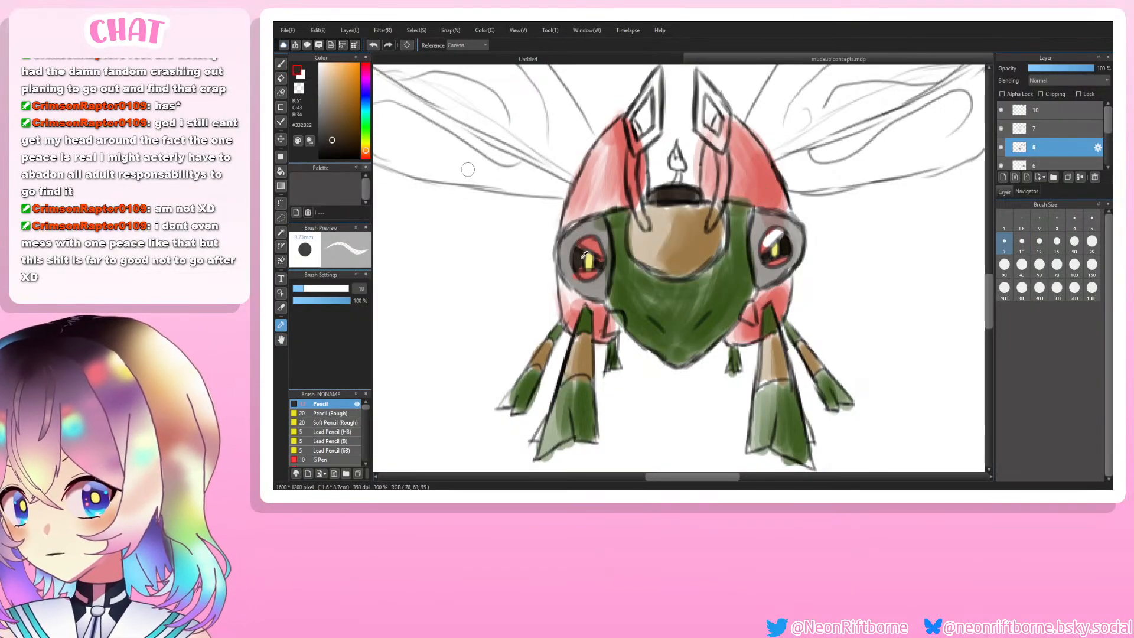
{"action": "key", "text": "b"}
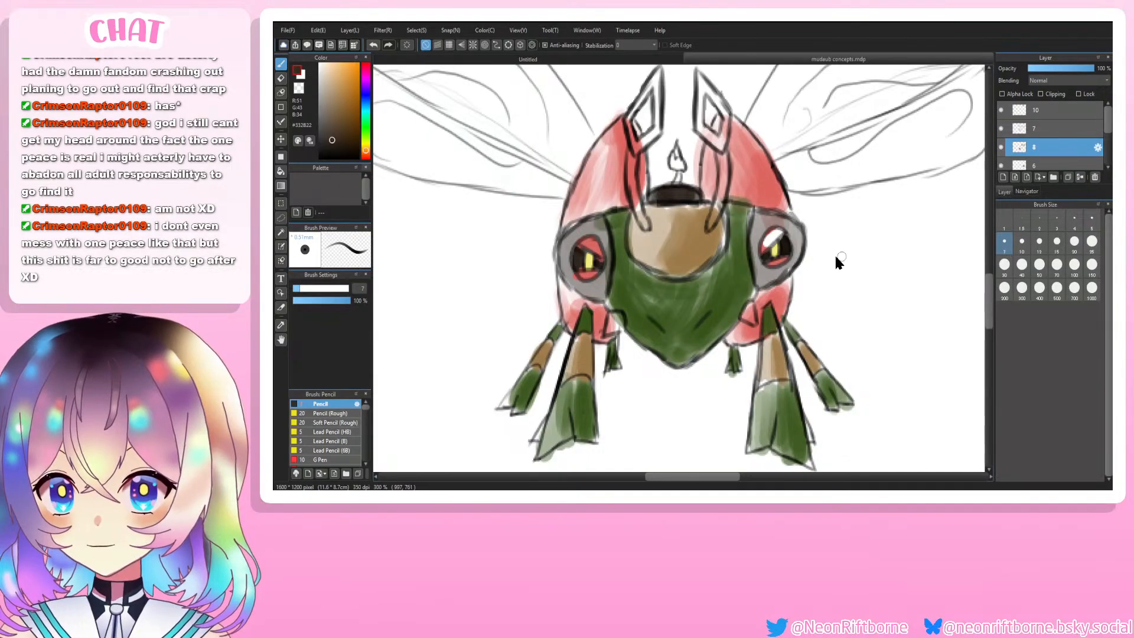
{"action": "left_click_drag", "start_coordinate": [778, 236], "coordinate": [768, 248]}
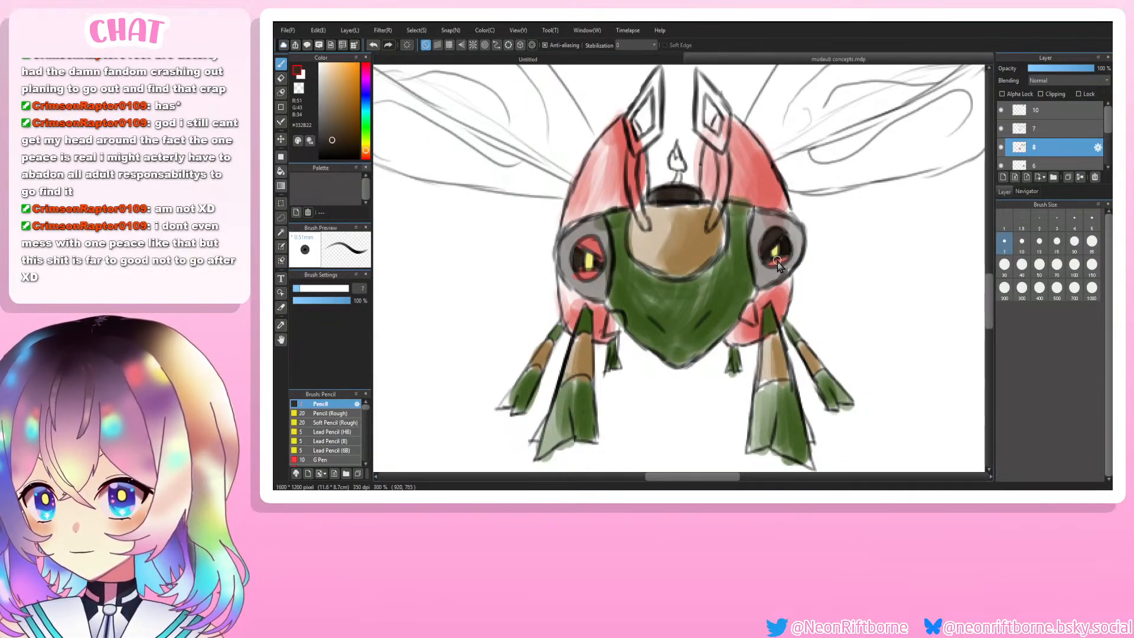
{"action": "left_click_drag", "start_coordinate": [776, 264], "coordinate": [771, 265]}
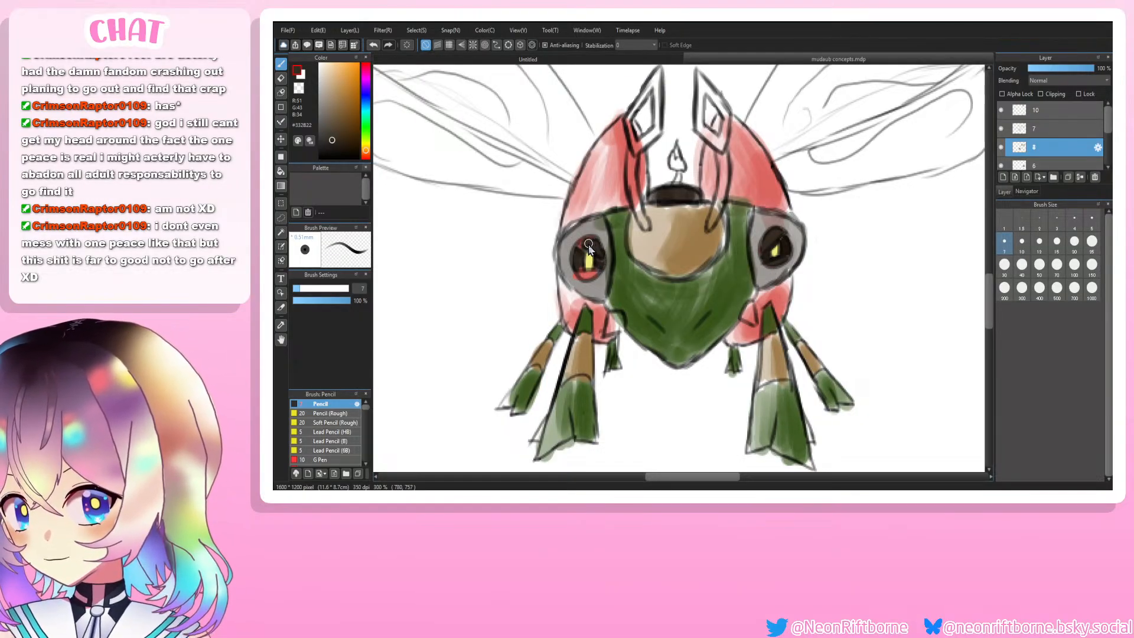
{"action": "mouse_move", "coordinate": [581, 246]}
{"action": "left_mouse_down"}
{"action": "mouse_move", "coordinate": [600, 257]}
{"action": "mouse_move", "coordinate": [597, 276]}
{"action": "left_mouse_up"}
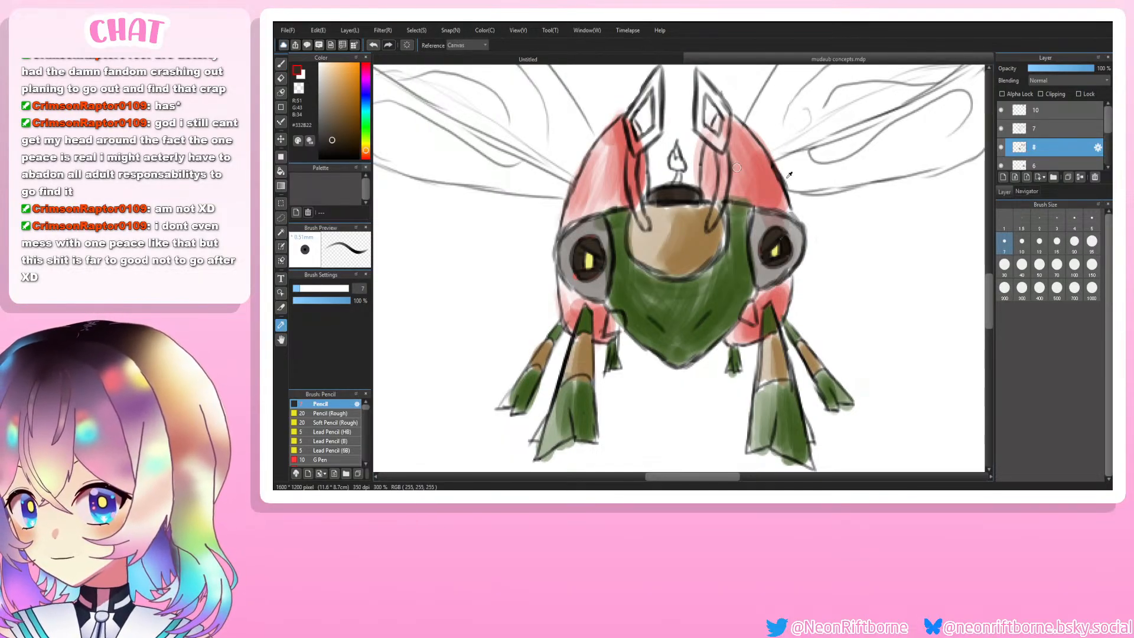
Step: Paint red irises beside the yellow pupils in both eyes with a size 5 Pencil, using red sampled from the insect's shell
{"action": "left_click", "coordinate": [774, 193], "text": "alt"}
{"action": "left_click", "coordinate": [1093, 227]}
{"action": "scroll", "coordinate": [945, 270], "scroll_direction": "up", "scroll_amount": 1}
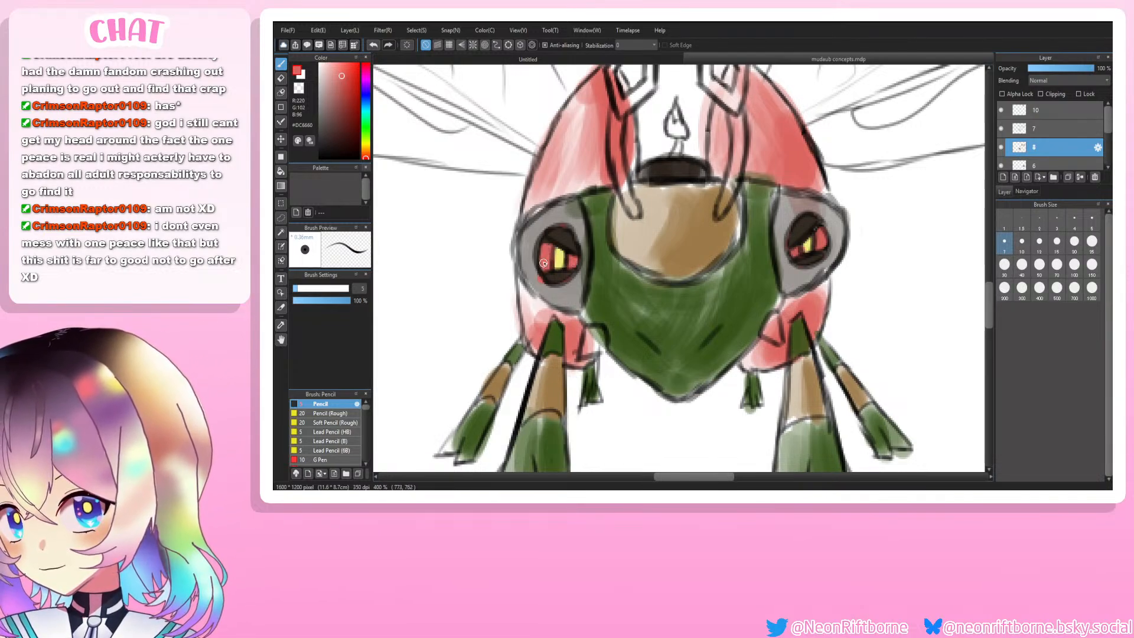
{"action": "key", "text": "ctrl+minus"}
{"action": "key", "text": "ctrl+minus"}
{"action": "key", "text": "ctrl+minus"}
{"action": "key", "text": "ctrl+minus"}
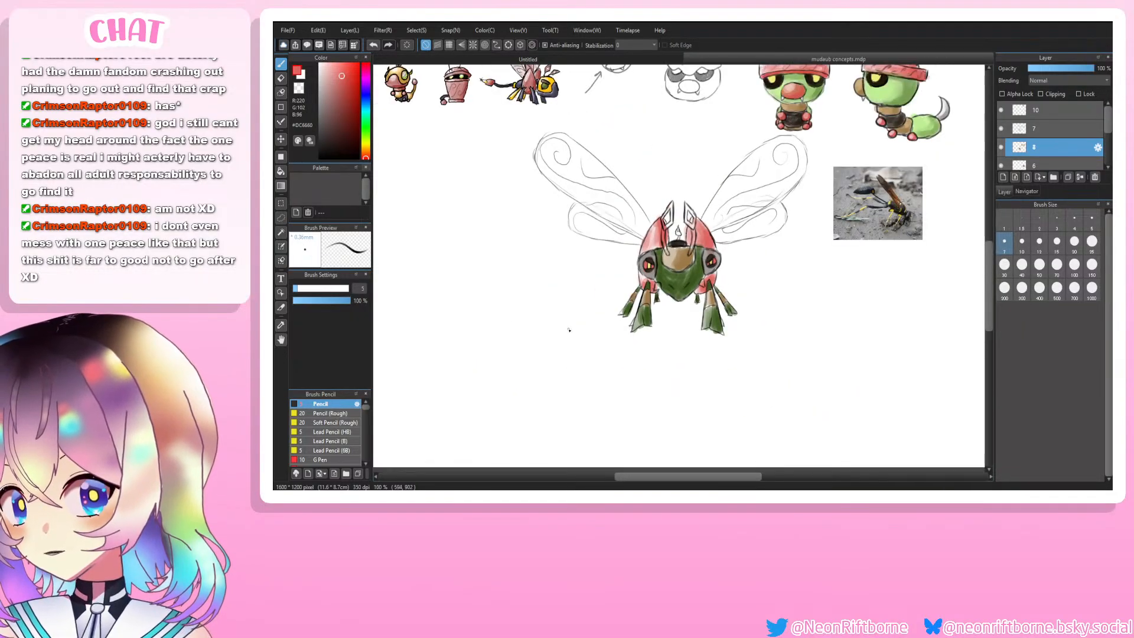
{"action": "key", "text": "ctrl+plus"}
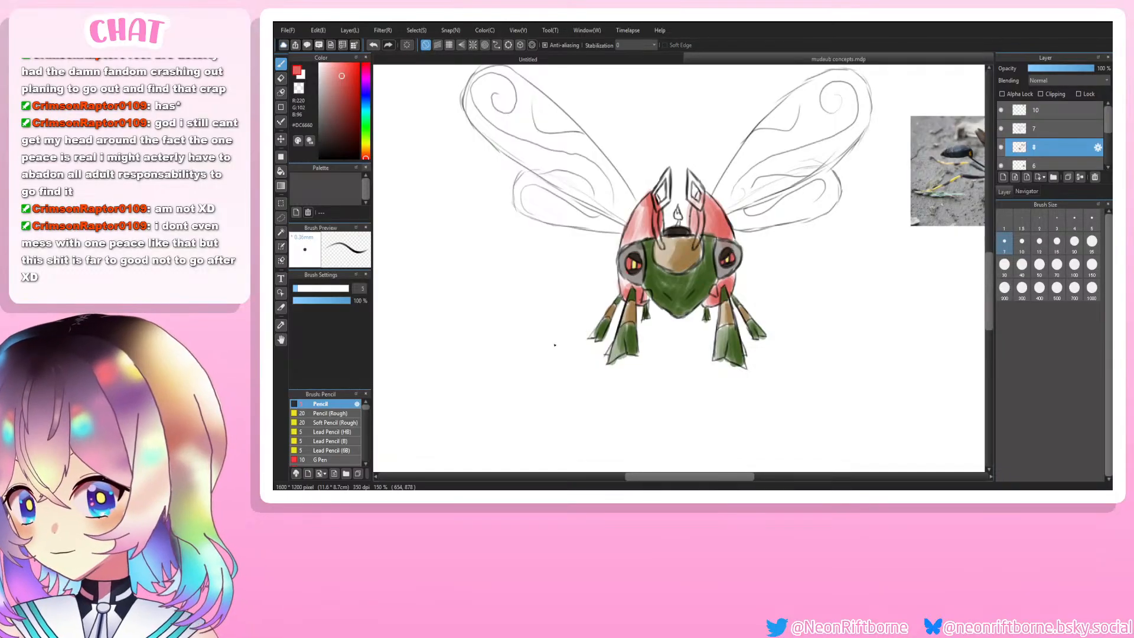
{"action": "key", "text": "ctrl+plus"}
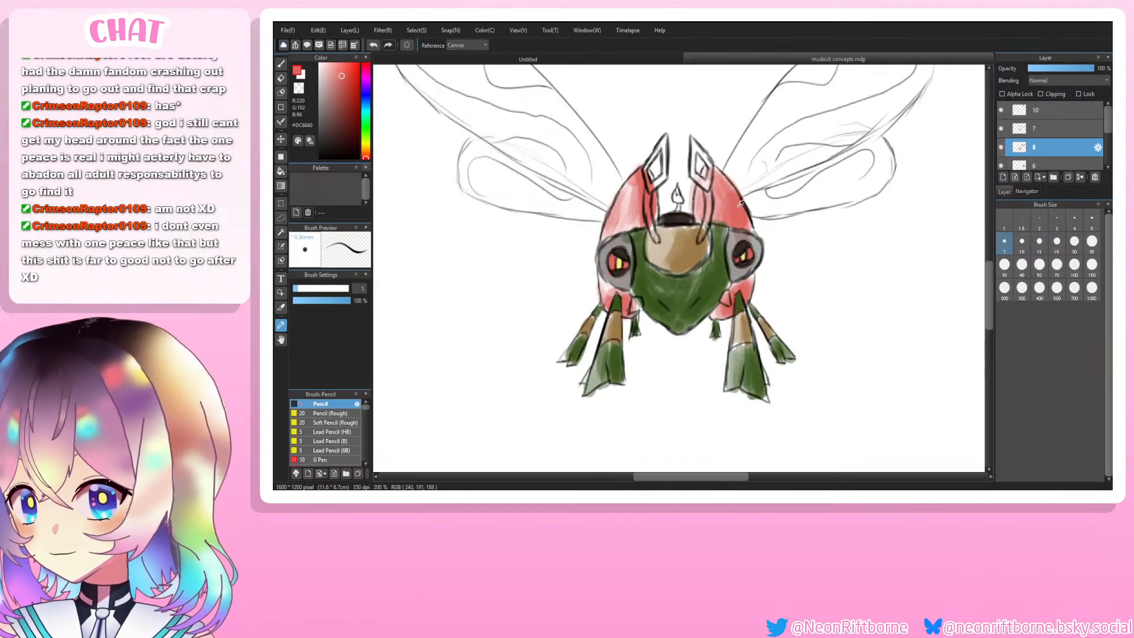
Step: Sample white from the canvas and fill the two small fangs beside the lower edge of the green face
{"action": "key", "text": "b"}
{"action": "key", "text": "ctrl+minus"}
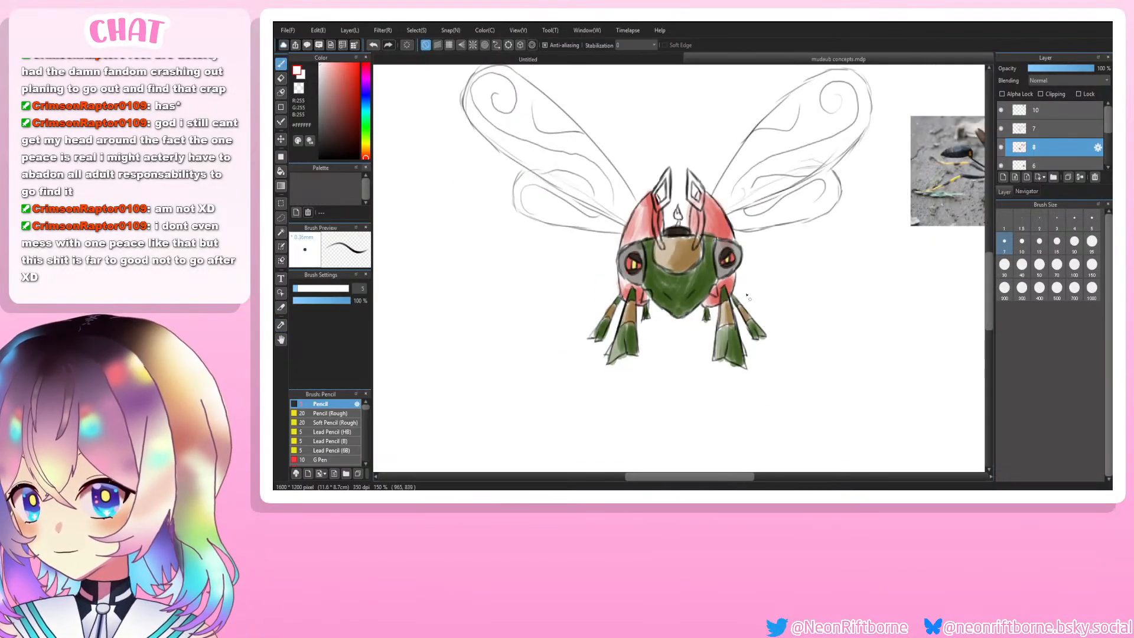
{"action": "key", "text": "ctrl+plus"}
{"action": "key", "text": "ctrl+plus"}
{"action": "key", "text": "ctrl+plus"}
{"action": "left_click_drag", "start_coordinate": [777, 335], "coordinate": [775, 323]}
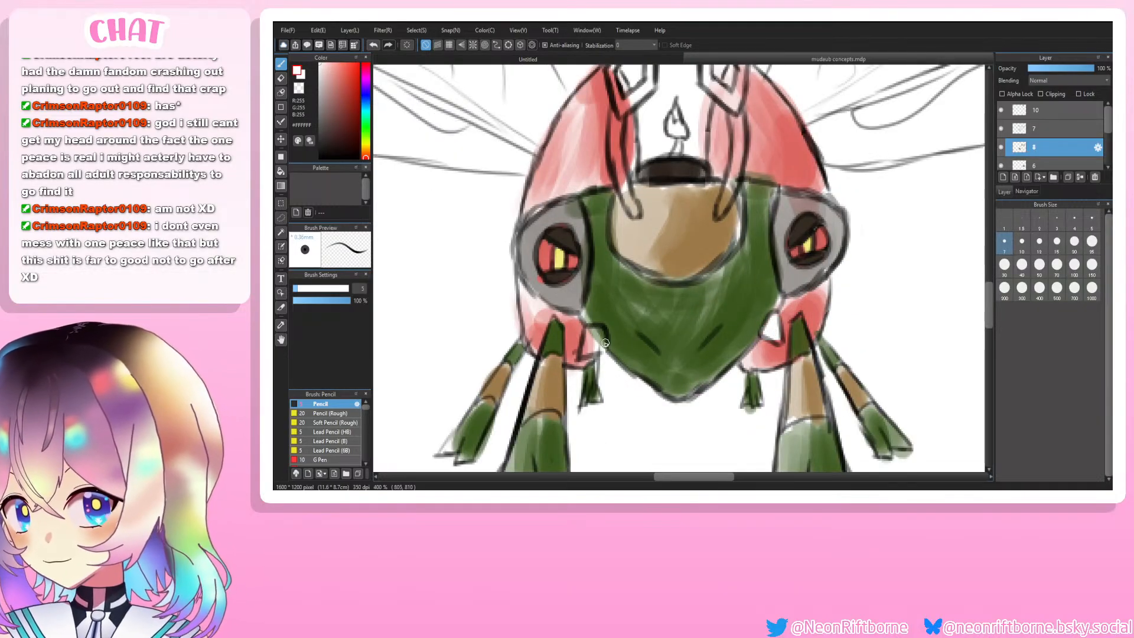
{"action": "left_click_drag", "start_coordinate": [591, 336], "coordinate": [590, 333]}
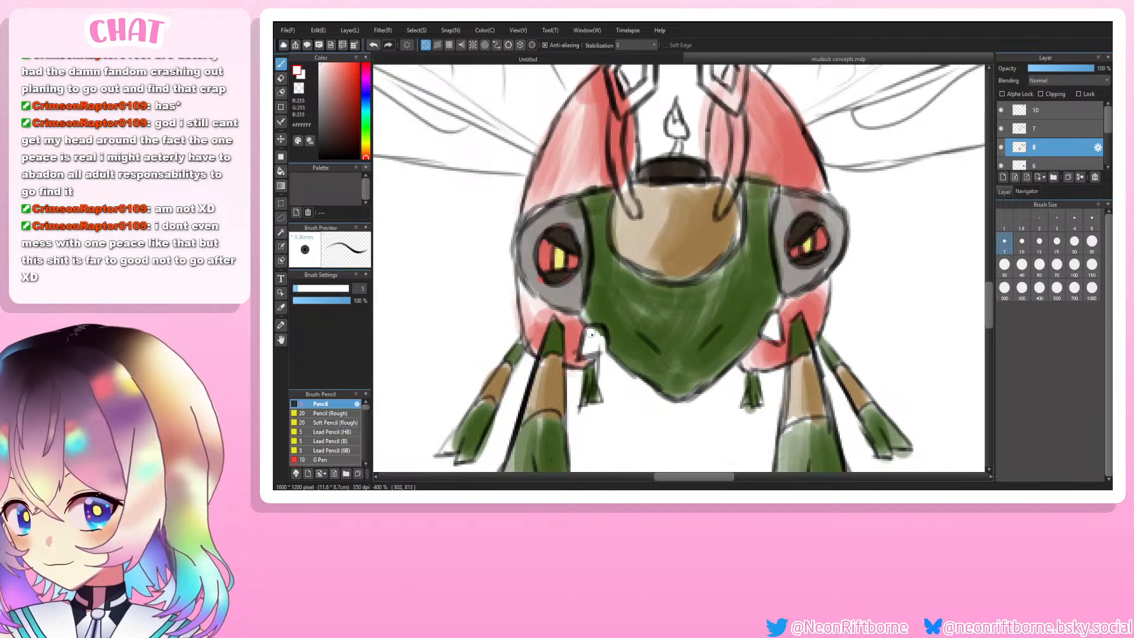
{"action": "key", "text": "ctrl+minus"}
{"action": "key", "text": "ctrl+minus"}
{"action": "key", "text": "ctrl+minus"}
{"action": "key", "text": "ctrl+minus"}
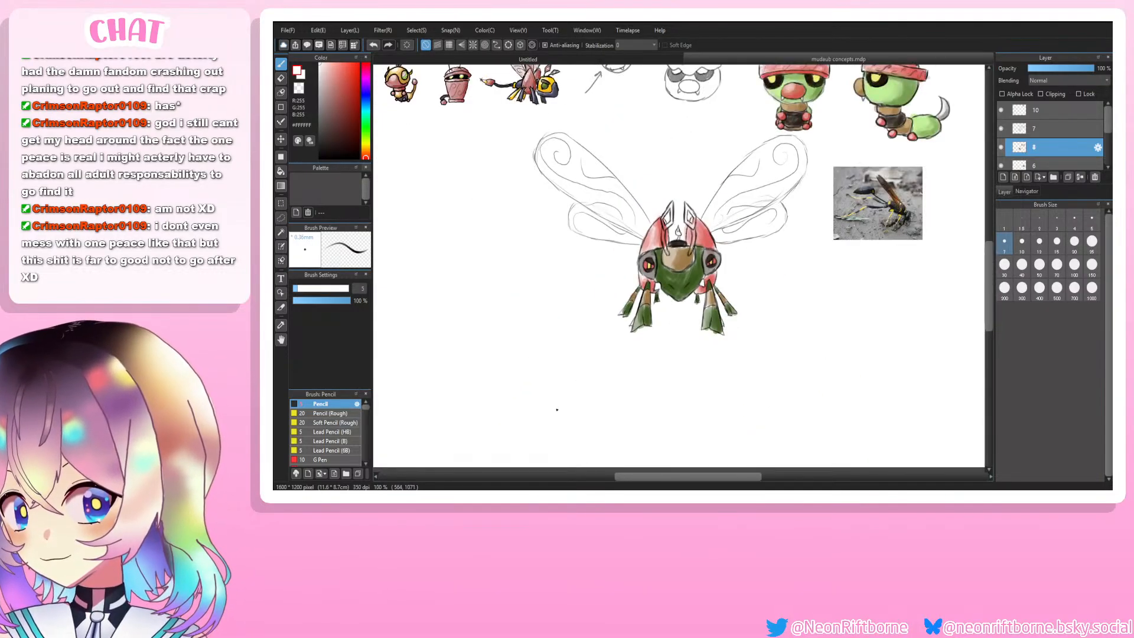
{"action": "key", "text": "ctrl+minus"}
{"action": "key", "text": "ctrl+minus"}
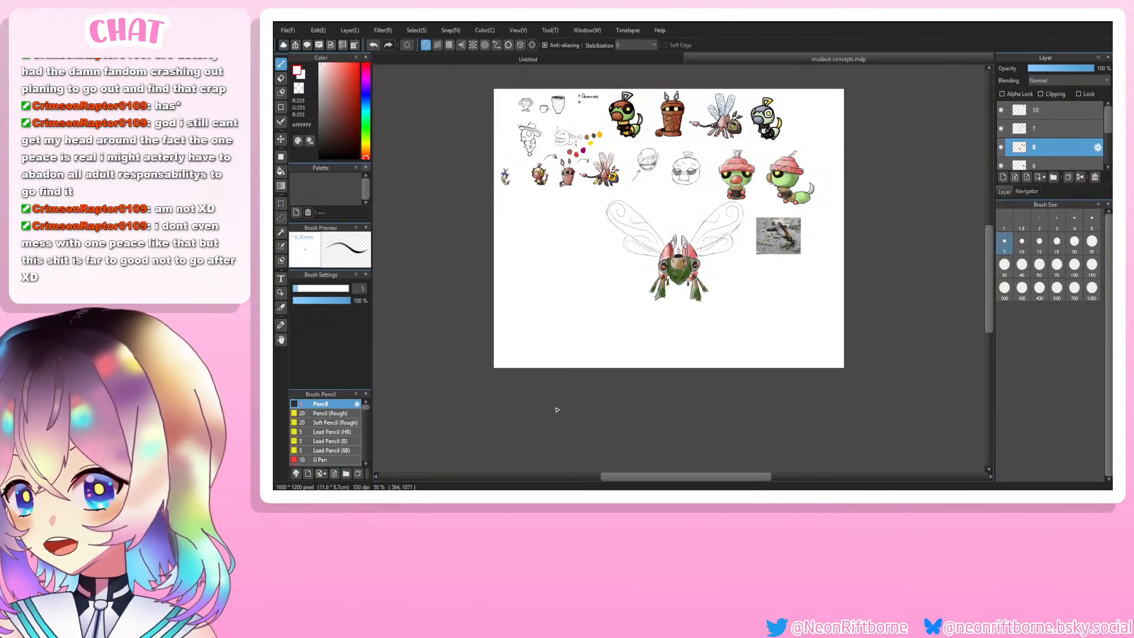
Step: Fill both curved antenna stalks with the dark color sampled from the cap at the top of the head
{"action": "scroll", "coordinate": [666, 276], "scroll_direction": "up", "scroll_amount": 2}
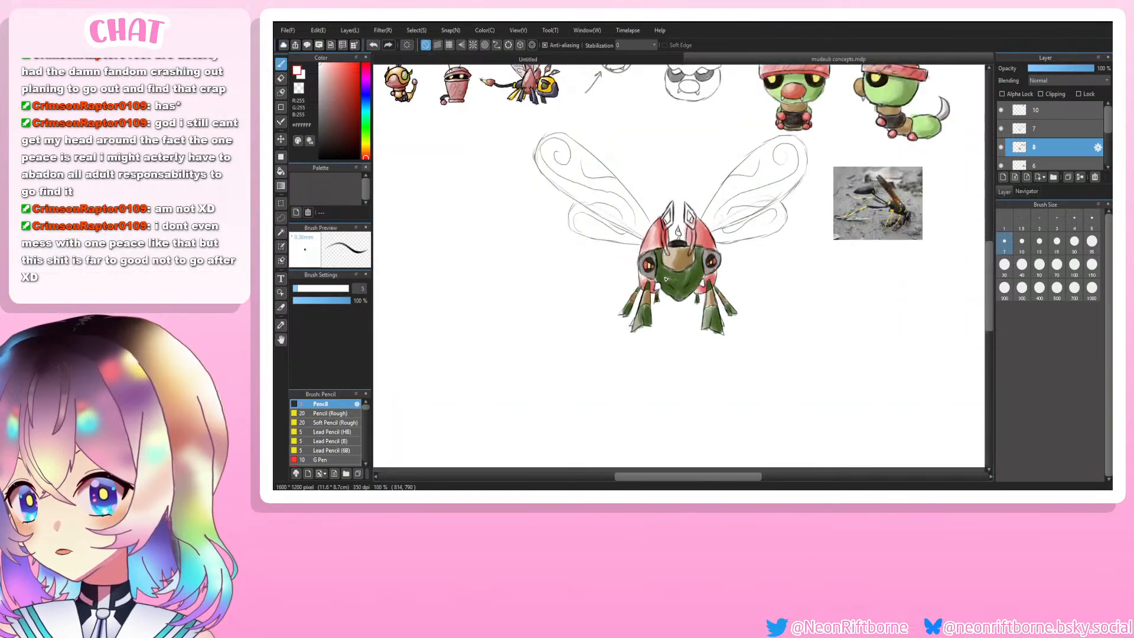
{"action": "key", "text": "alt"}
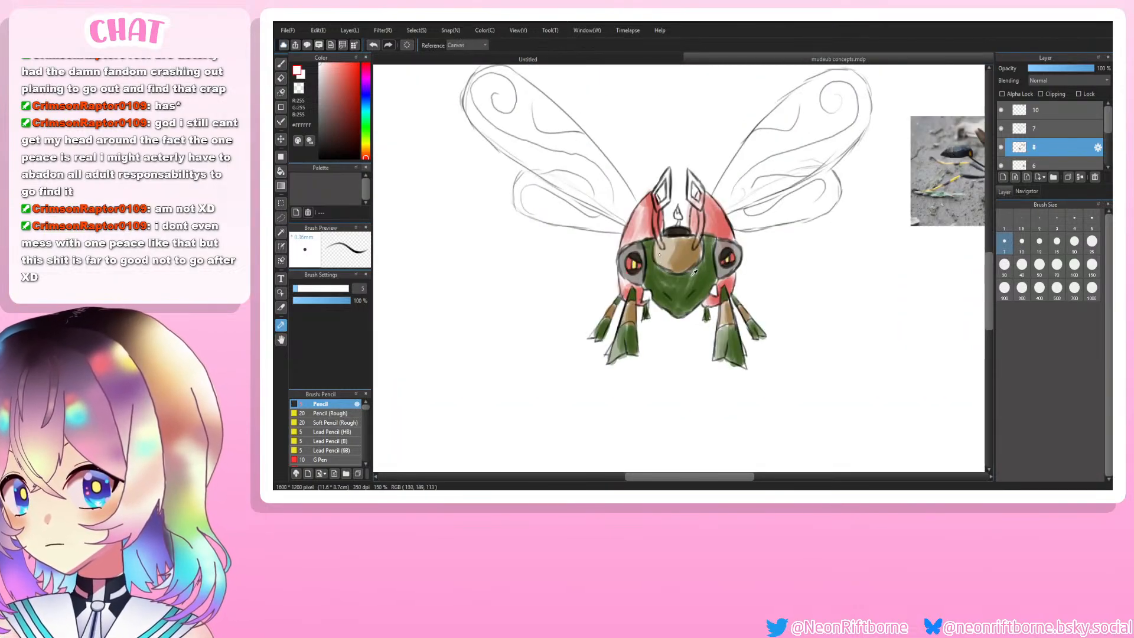
{"action": "left_click", "coordinate": [677, 231]}
{"action": "scroll", "coordinate": [714, 226], "scroll_direction": "up", "scroll_amount": 1}
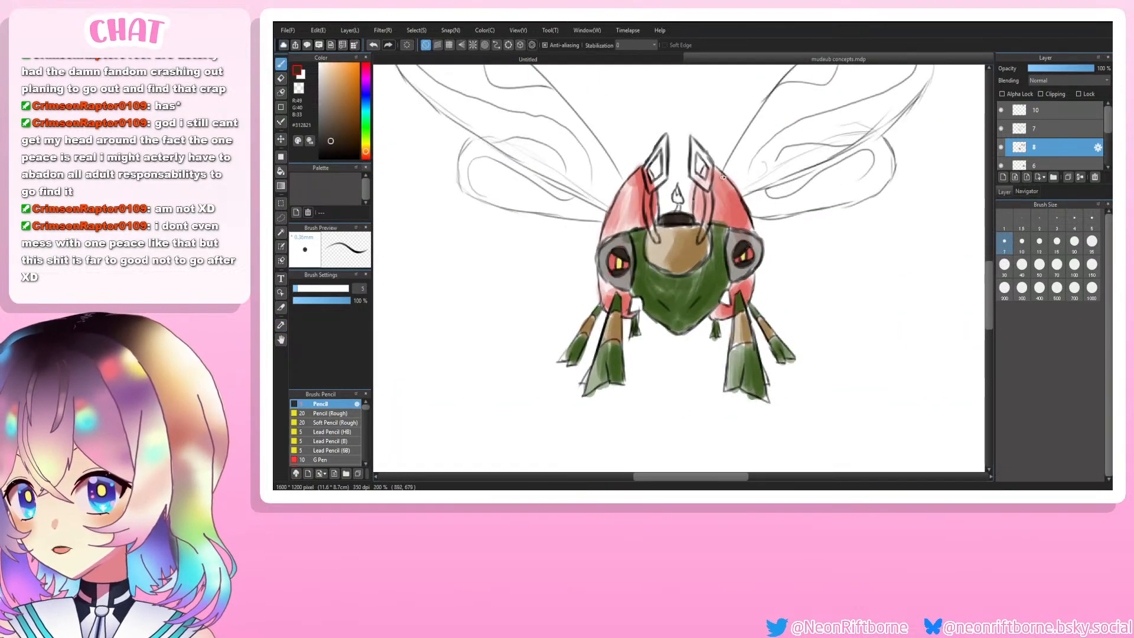
{"action": "mouse_move", "coordinate": [709, 193]}
{"action": "left_mouse_down"}
{"action": "mouse_move", "coordinate": [705, 233]}
{"action": "mouse_move", "coordinate": [710, 197]}
{"action": "mouse_move", "coordinate": [701, 240]}
{"action": "left_mouse_up"}
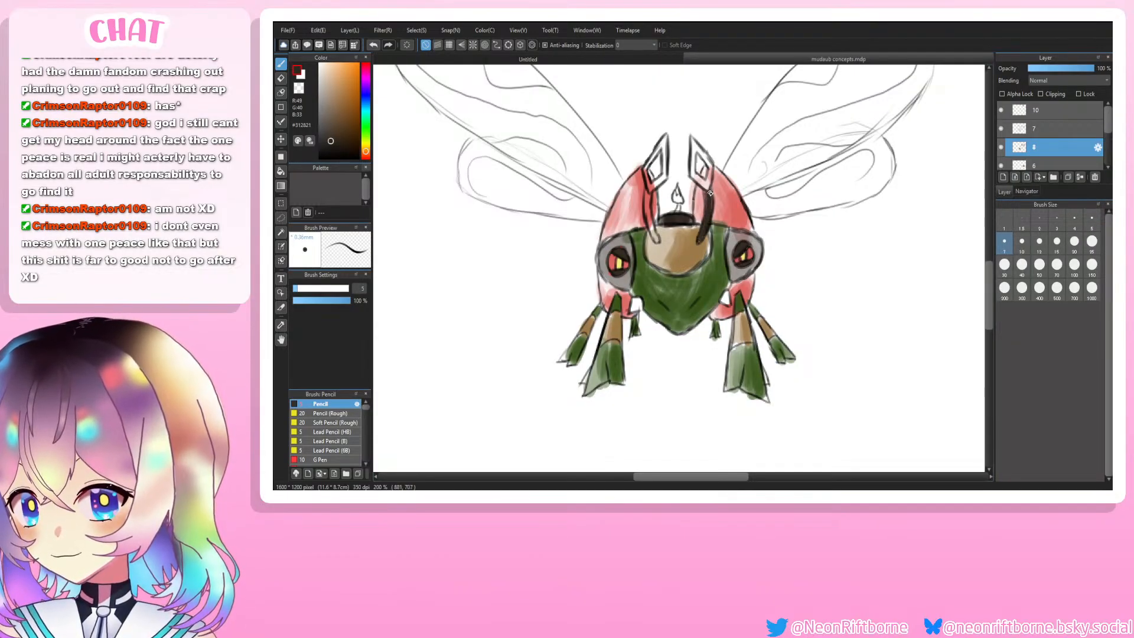
{"action": "mouse_move", "coordinate": [652, 193]}
{"action": "left_mouse_down"}
{"action": "mouse_move", "coordinate": [644, 218]}
{"action": "mouse_move", "coordinate": [655, 242]}
{"action": "mouse_move", "coordinate": [653, 234]}
{"action": "left_mouse_up"}
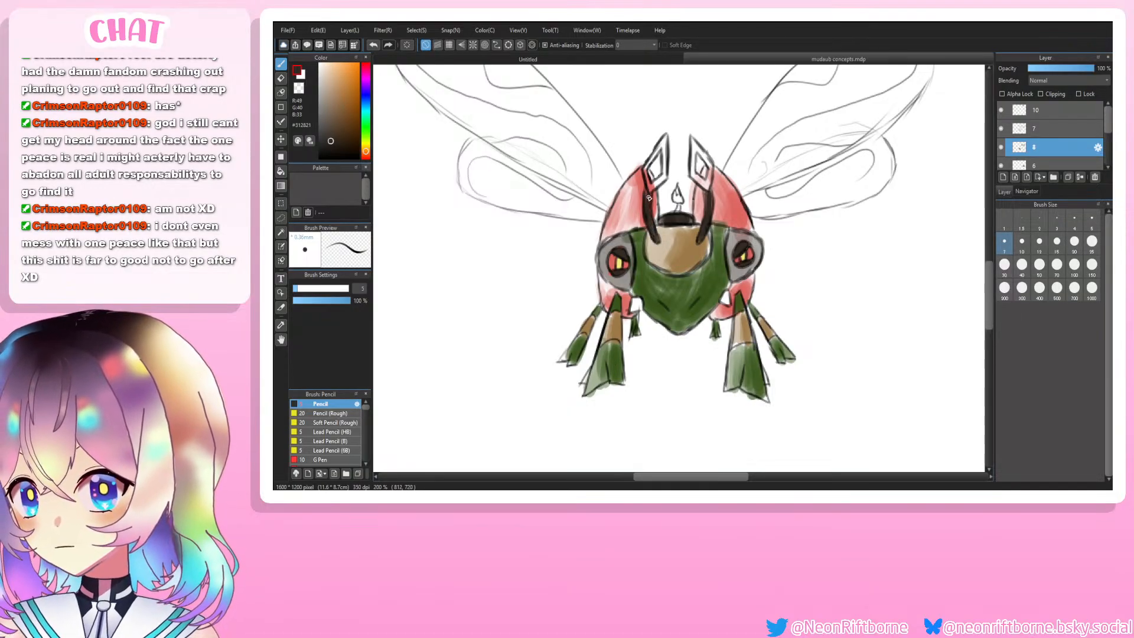
Step: Color both diamond-shaped antenna frames with the grey sampled from the top of the red-hatted character's hat
{"action": "scroll", "coordinate": [648, 197], "scroll_direction": "down", "scroll_amount": 1}
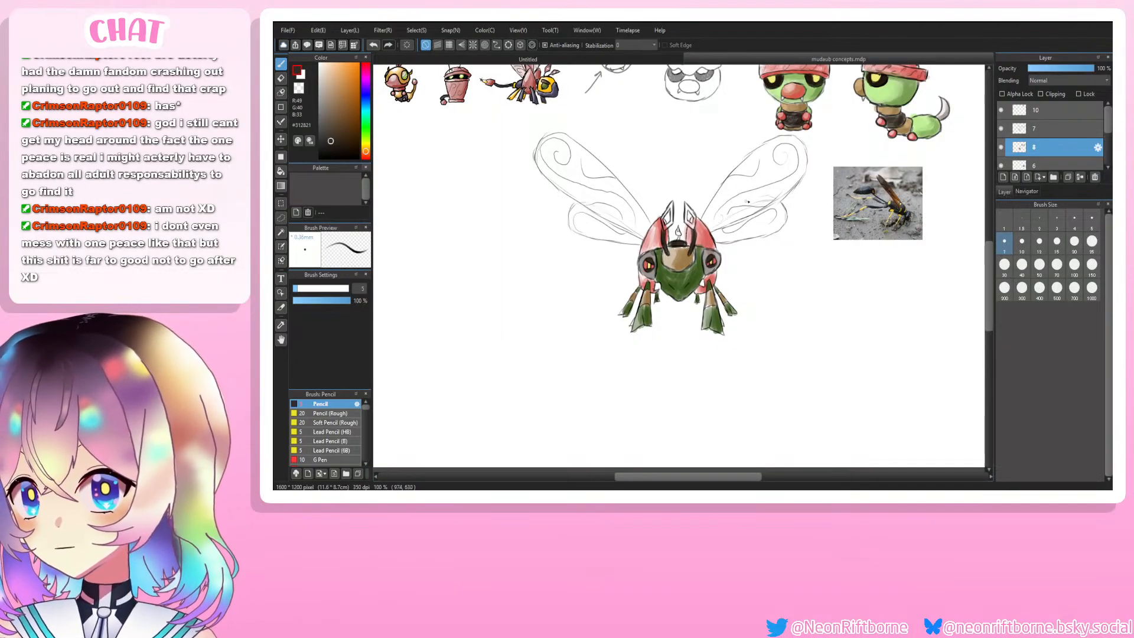
{"action": "scroll", "coordinate": [976, 285], "scroll_direction": "up", "scroll_amount": 2}
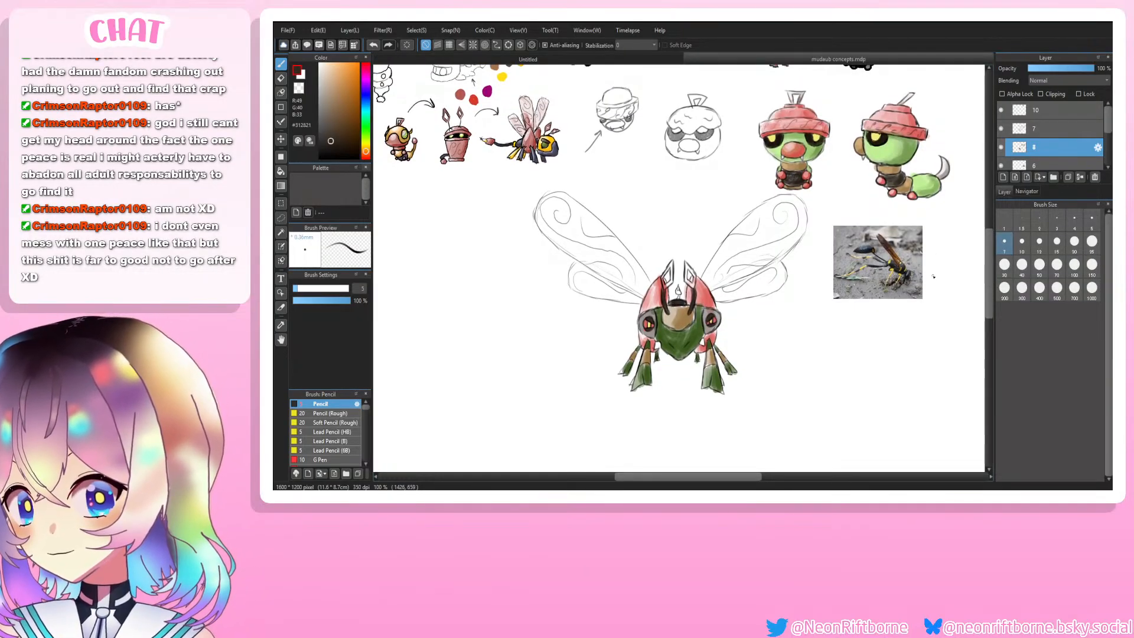
{"action": "key", "text": "i"}
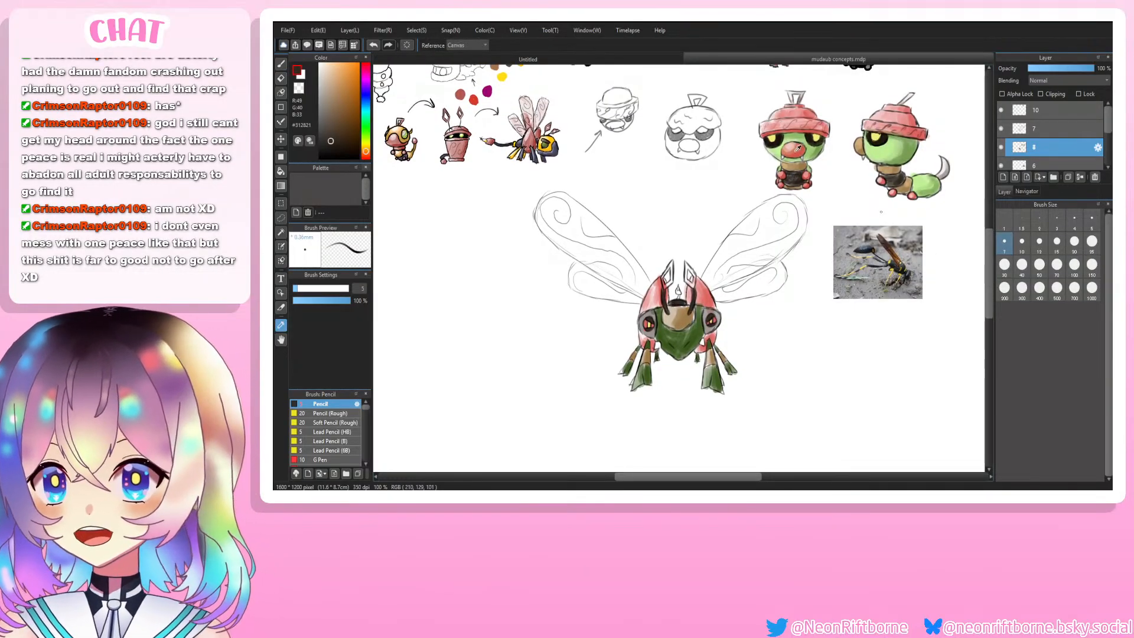
{"action": "left_click", "coordinate": [805, 93]}
{"action": "key", "text": "b"}
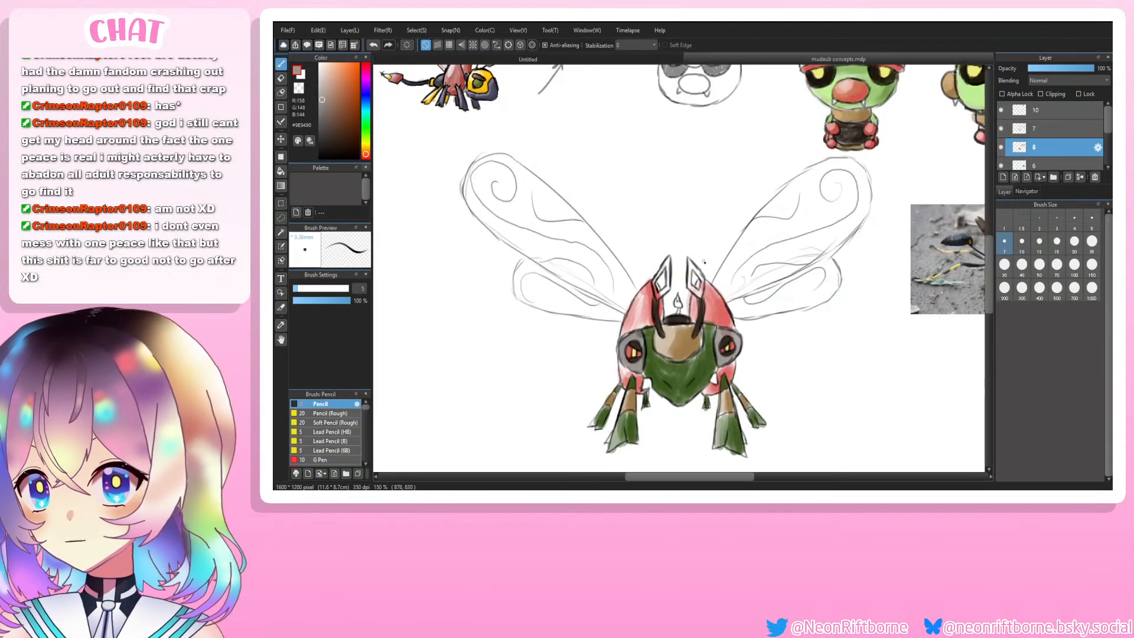
{"action": "scroll", "coordinate": [679, 266], "scroll_direction": "up", "scroll_amount": 5}
{"action": "mouse_move", "coordinate": [724, 313]}
{"action": "left_mouse_down"}
{"action": "mouse_move", "coordinate": [727, 287]}
{"action": "mouse_move", "coordinate": [718, 319]}
{"action": "mouse_move", "coordinate": [706, 309]}
{"action": "mouse_move", "coordinate": [700, 259]}
{"action": "mouse_move", "coordinate": [722, 260]}
{"action": "mouse_move", "coordinate": [657, 272]}
{"action": "mouse_move", "coordinate": [653, 314]}
{"action": "mouse_move", "coordinate": [636, 323]}
{"action": "mouse_move", "coordinate": [633, 285]}
{"action": "mouse_move", "coordinate": [658, 250]}
{"action": "left_mouse_up"}
{"action": "key", "text": "ctrl+minus"}
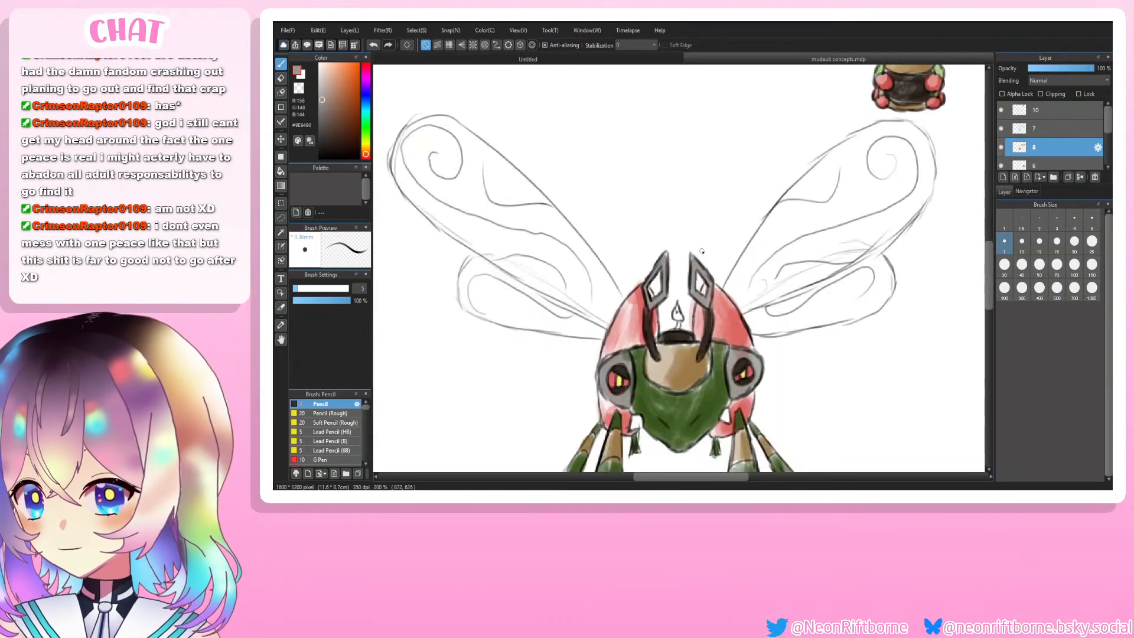
Step: Add highlights to both grey antenna frames with the off-white sampled from the red-hatted character's hat tip
{"action": "key", "text": "ctrl+minus"}
{"action": "key", "text": "i"}
{"action": "key", "text": "ctrl+minus"}
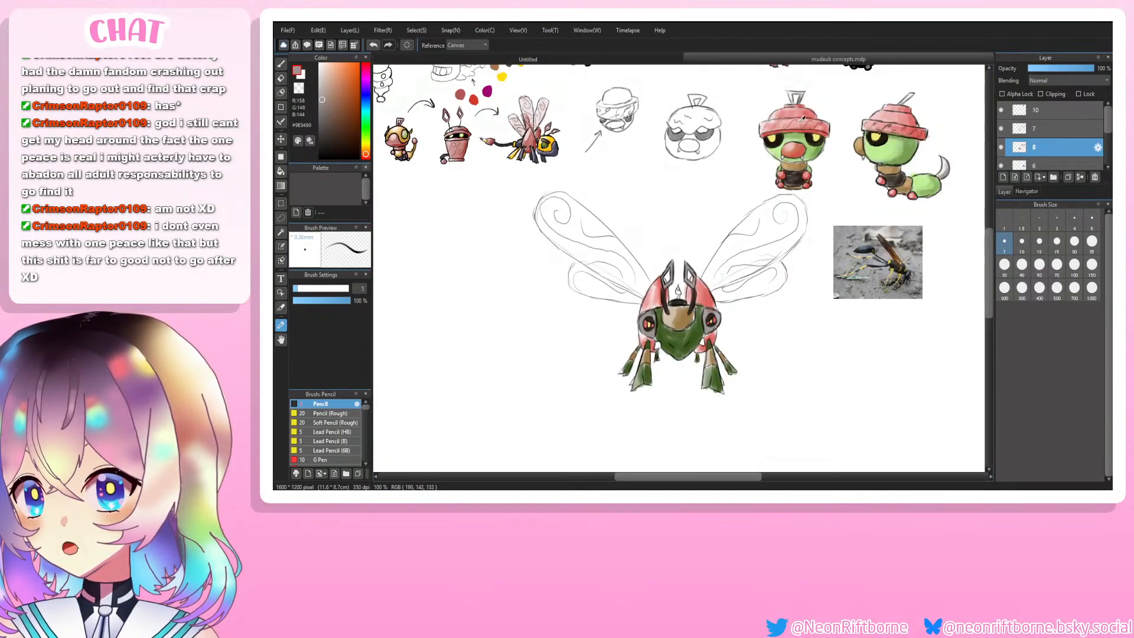
{"action": "left_click", "coordinate": [793, 95]}
{"action": "key", "text": "b"}
{"action": "key", "text": "ctrl+plus"}
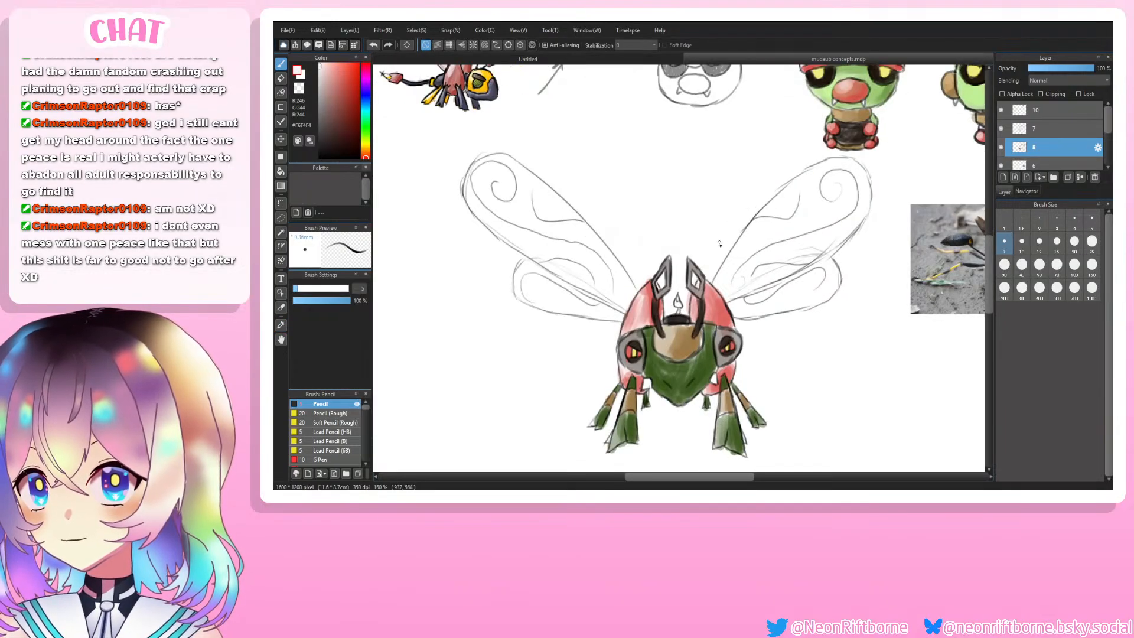
{"action": "key", "text": "ctrl+plus"}
{"action": "key", "text": "ctrl+plus"}
{"action": "left_click_drag", "start_coordinate": [702, 263], "coordinate": [701, 305]}
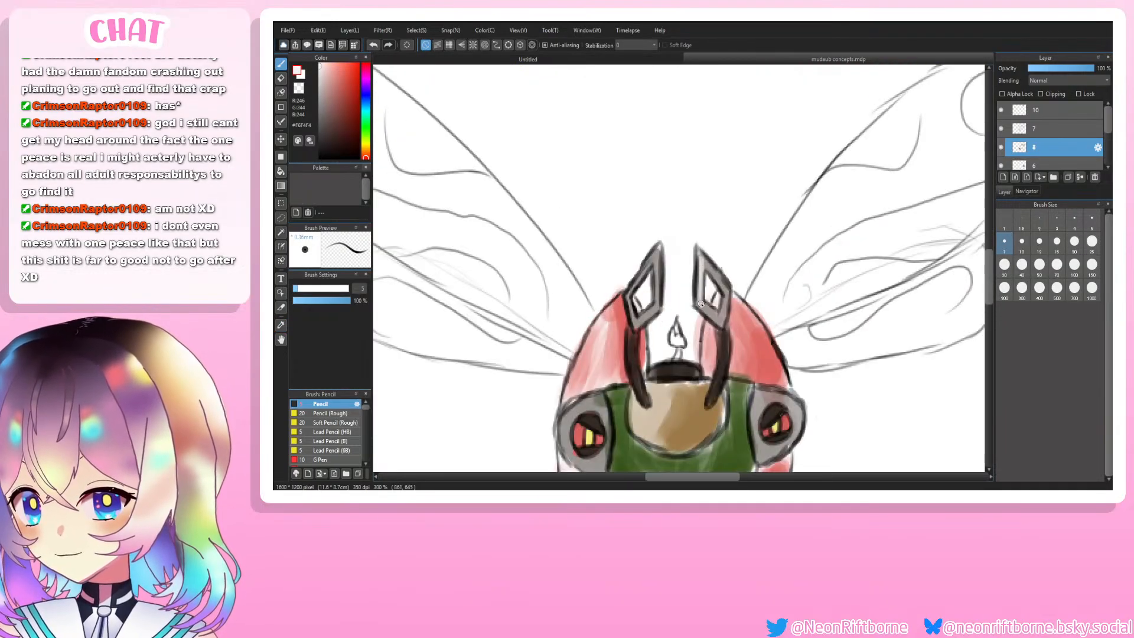
{"action": "mouse_move", "coordinate": [659, 258]}
{"action": "left_mouse_down"}
{"action": "mouse_move", "coordinate": [629, 293]}
{"action": "mouse_move", "coordinate": [658, 280]}
{"action": "mouse_move", "coordinate": [657, 302]}
{"action": "left_mouse_up"}
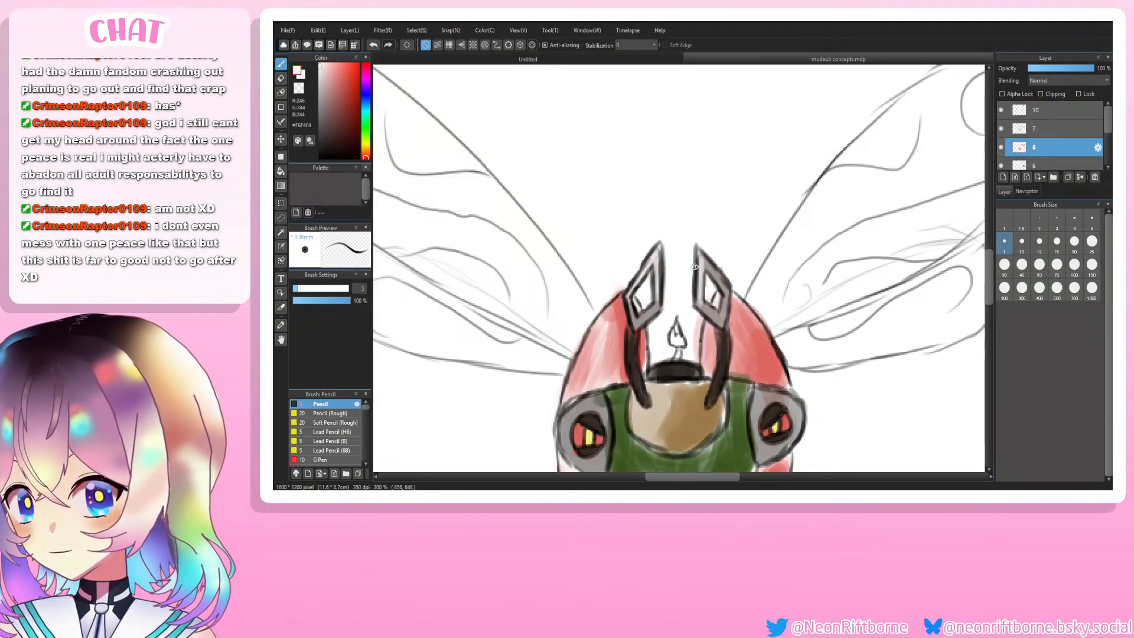
{"action": "mouse_move", "coordinate": [702, 263]}
{"action": "left_mouse_down"}
{"action": "mouse_move", "coordinate": [720, 286]}
{"action": "mouse_move", "coordinate": [706, 314]}
{"action": "left_mouse_up"}
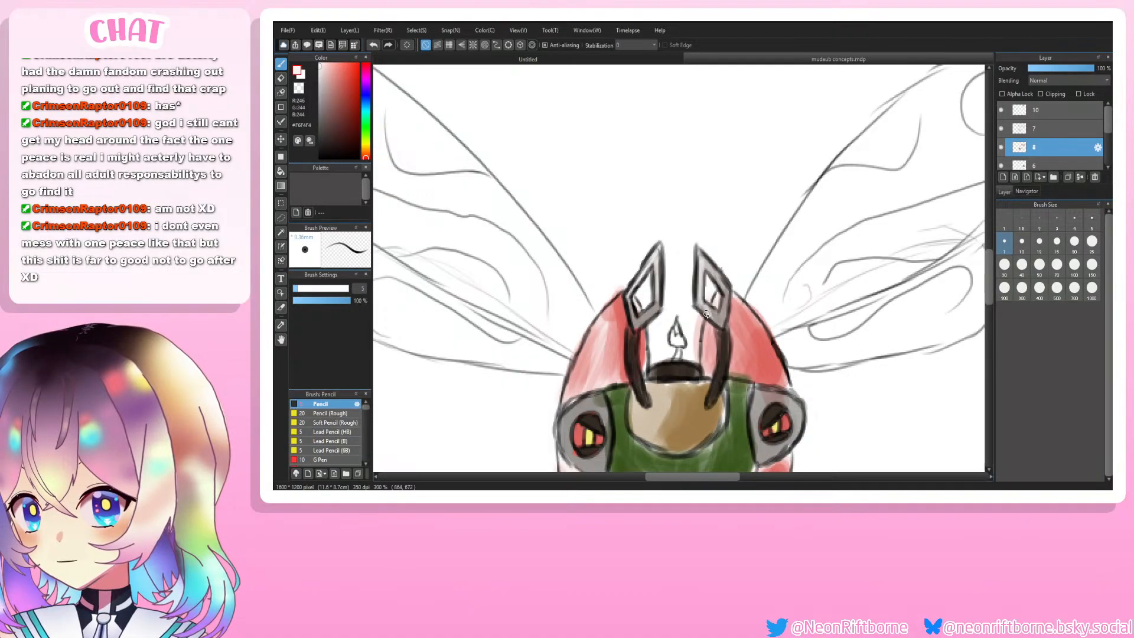
Step: Color the short wick on top of the head brown, using the tone sampled from the tan forehead patch
{"action": "scroll", "coordinate": [643, 299], "scroll_direction": "down", "scroll_amount": 2}
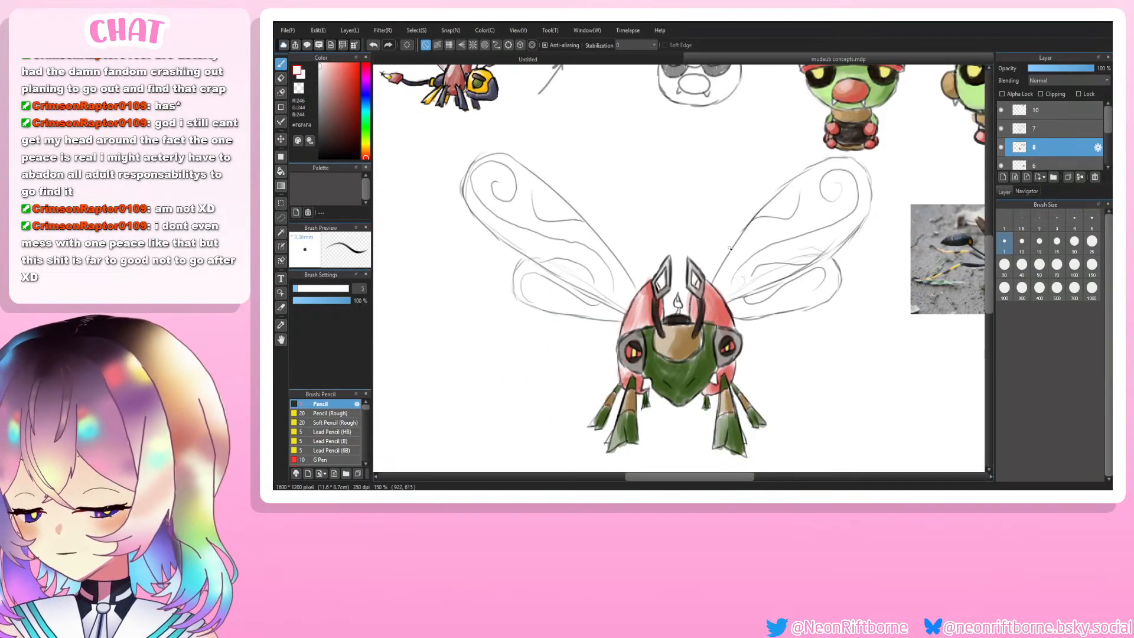
{"action": "key", "text": "alt"}
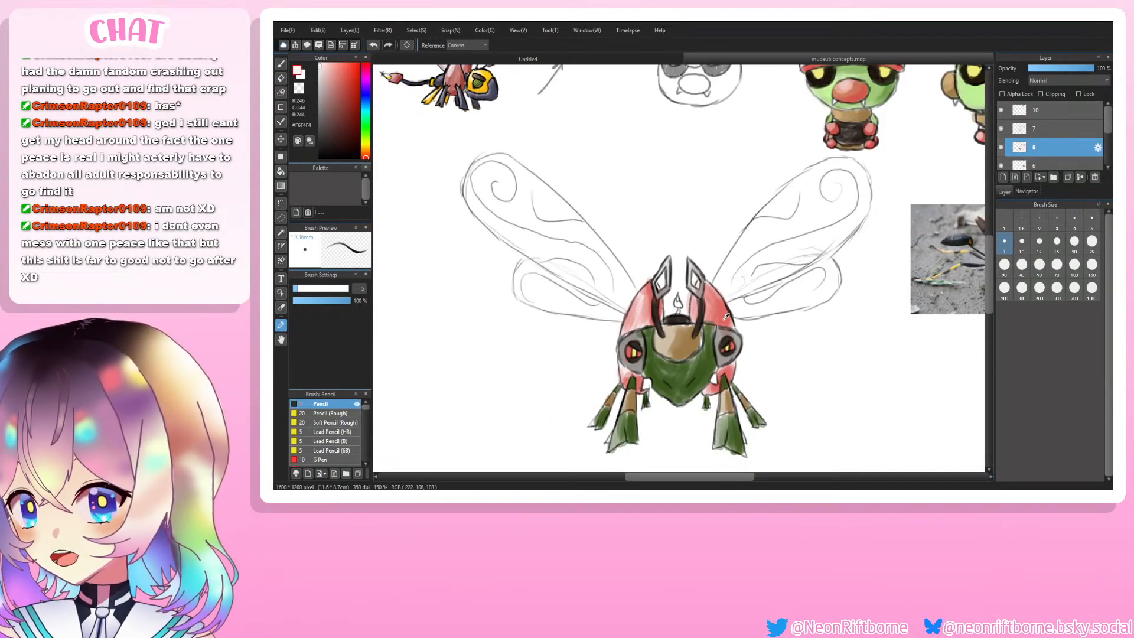
{"action": "left_click", "coordinate": [691, 345]}
{"action": "scroll", "coordinate": [692, 344], "scroll_direction": "up", "scroll_amount": 3}
{"action": "key", "text": "b"}
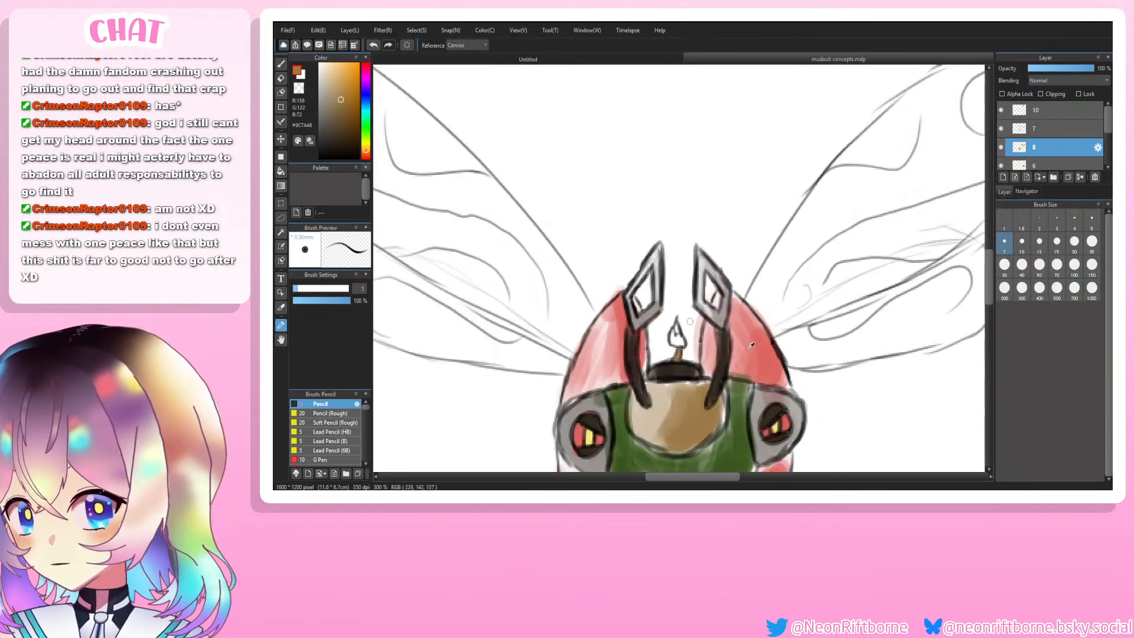
Step: Paint the lower part of the small flame between the antennae with red sampled from the shell
{"action": "left_click", "coordinate": [729, 325], "text": "alt"}
{"action": "left_click_drag", "start_coordinate": [691, 352], "coordinate": [678, 341]}
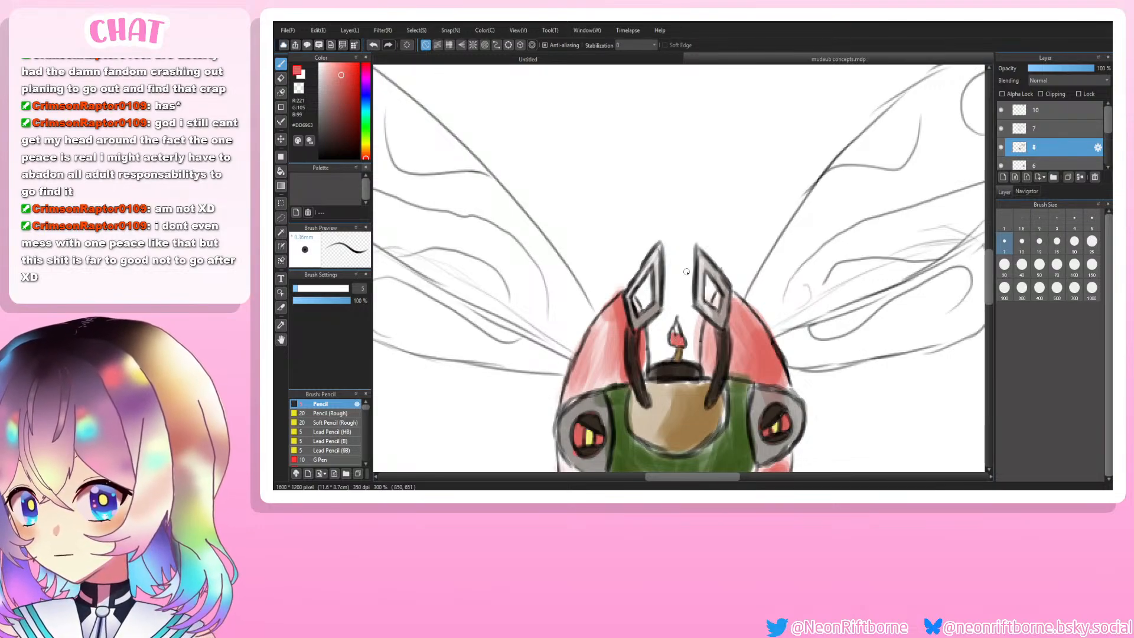
{"action": "key", "text": "alt"}
{"action": "key", "text": "alt"}
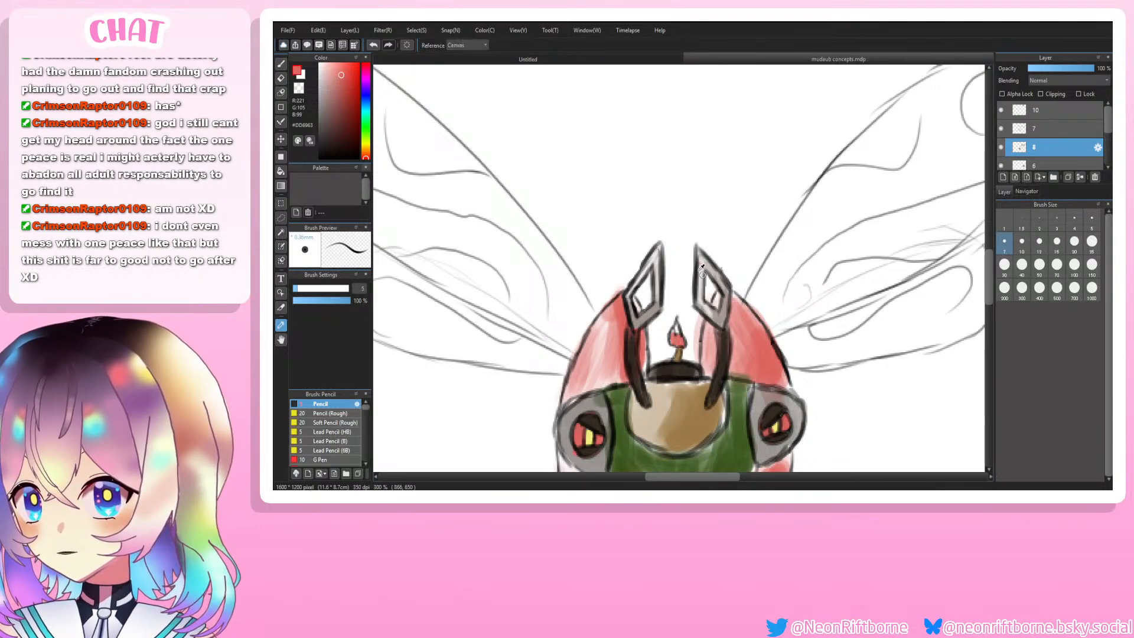
Step: Add a highlight to the small head flame with the off-white sampled from the antenna frame
{"action": "left_click", "coordinate": [703, 268], "text": "alt"}
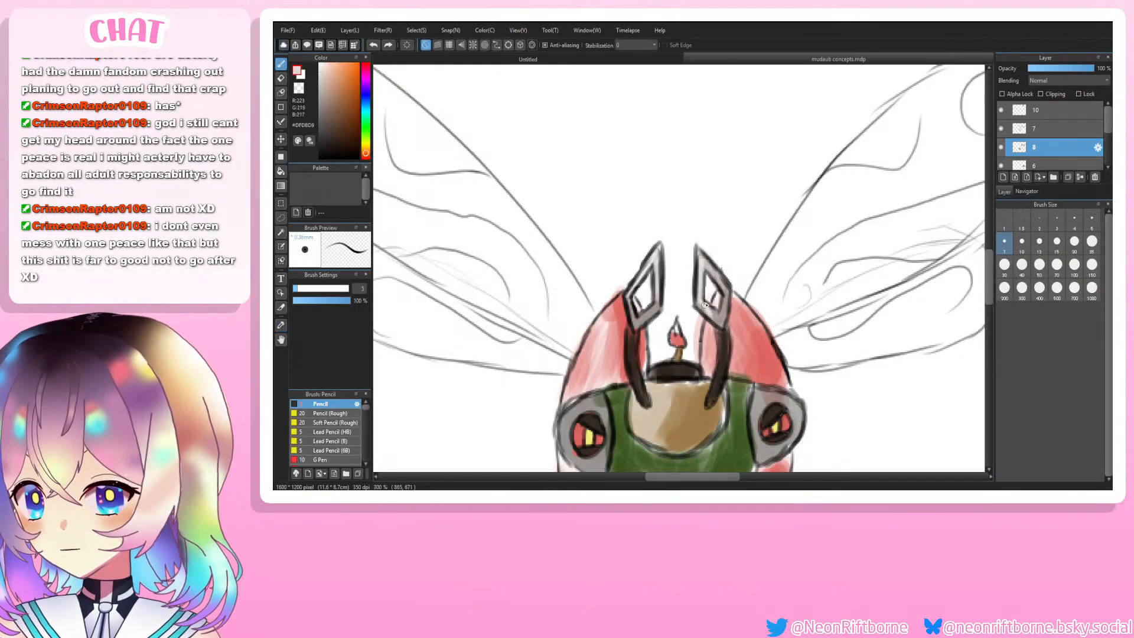
{"action": "left_click_drag", "start_coordinate": [678, 330], "coordinate": [675, 327]}
{"action": "scroll", "coordinate": [622, 332], "scroll_direction": "down", "scroll_amount": 4}
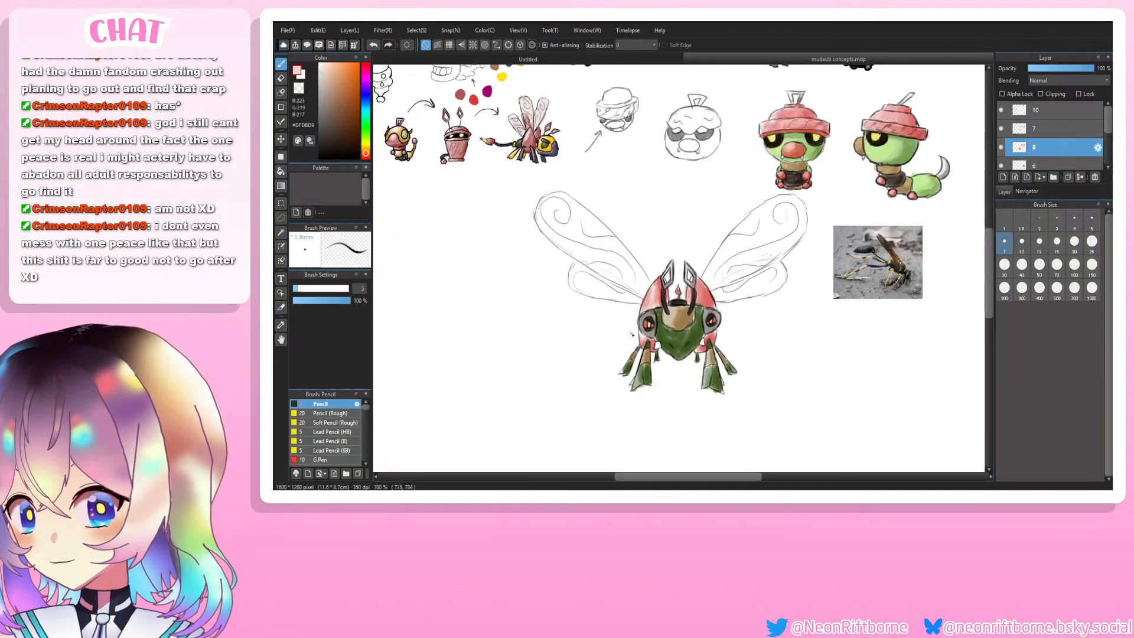
{"action": "key", "text": "alt"}
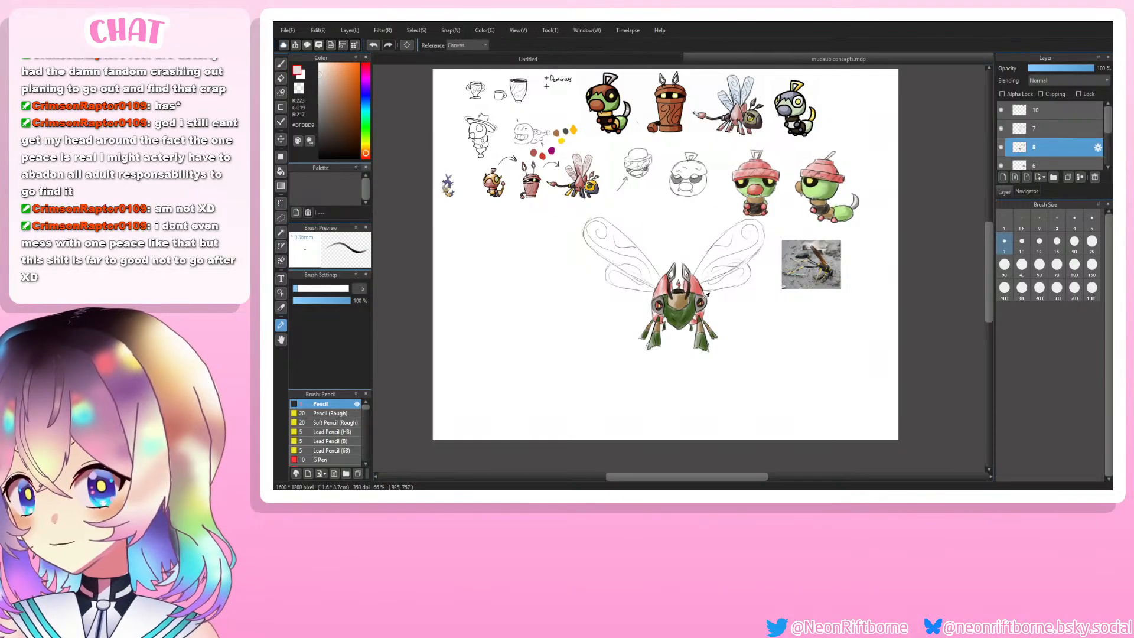
{"action": "scroll", "coordinate": [713, 298], "scroll_direction": "up", "scroll_amount": 2}
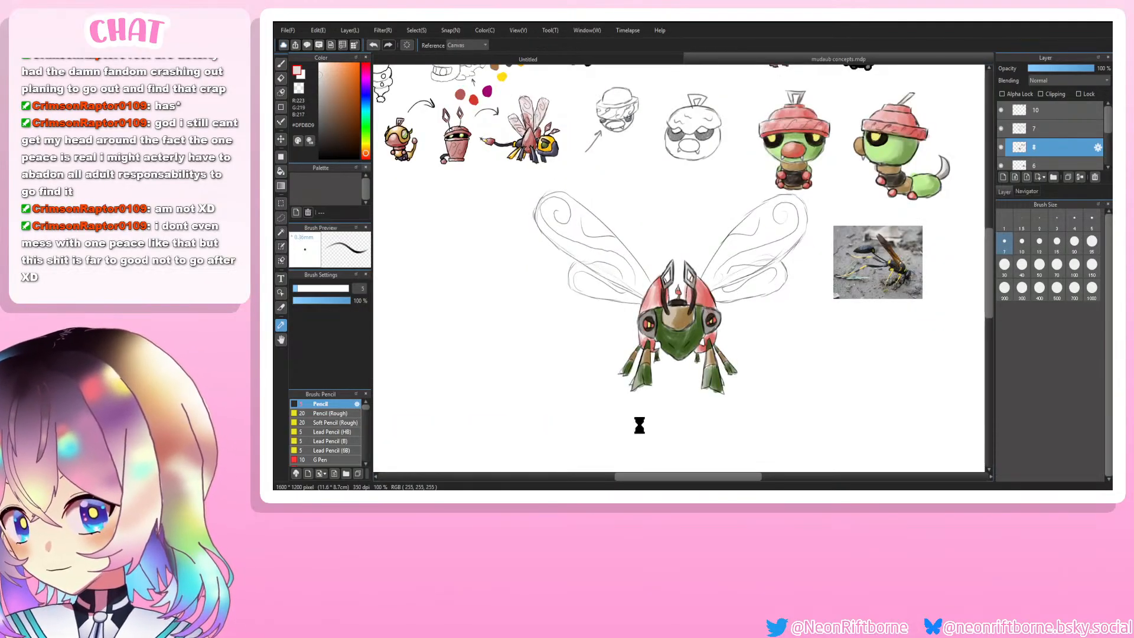
{"action": "scroll", "coordinate": [643, 422], "scroll_direction": "down", "scroll_amount": 2}
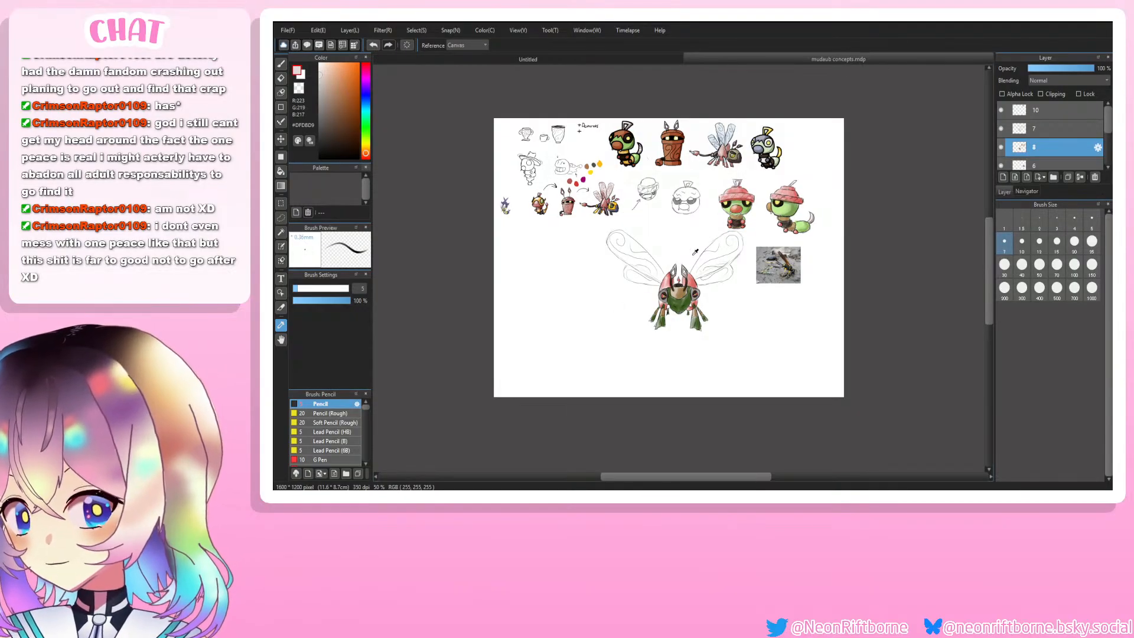
{"action": "scroll", "coordinate": [696, 252], "scroll_direction": "up", "scroll_amount": 2}
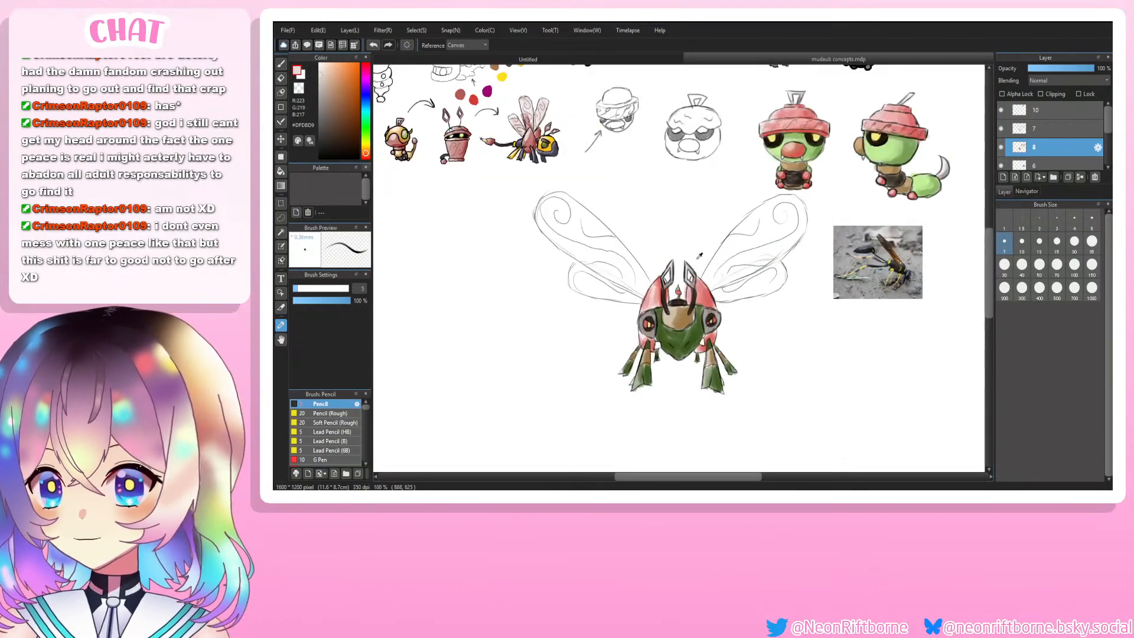
{"action": "scroll", "coordinate": [699, 255], "scroll_direction": "down", "scroll_amount": 1}
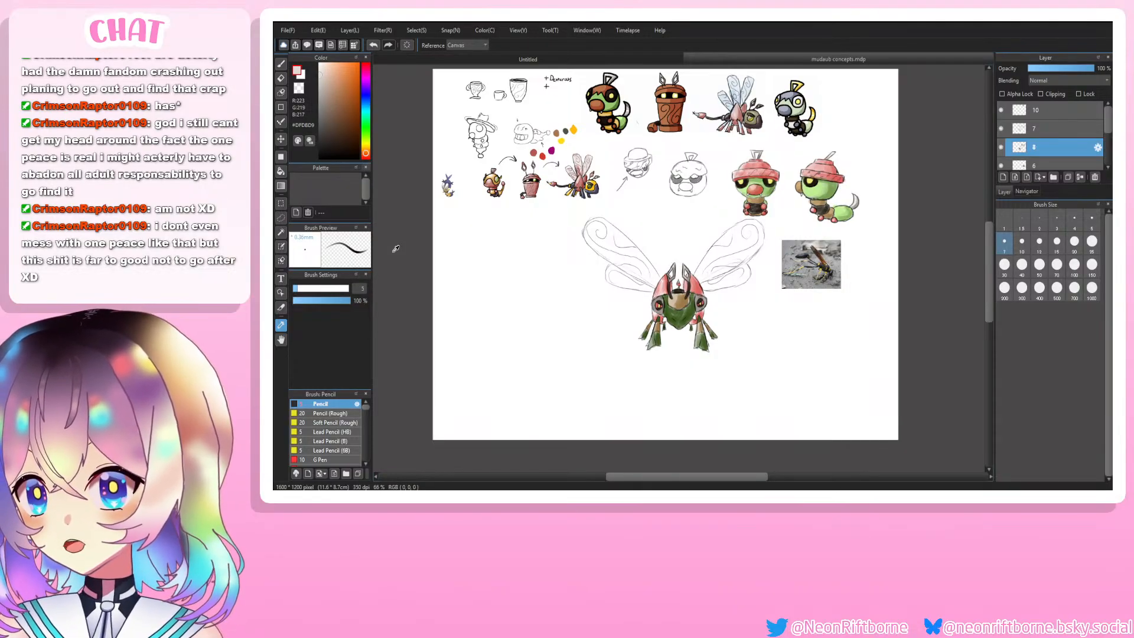
{"action": "scroll", "coordinate": [677, 290], "scroll_direction": "up", "scroll_amount": 1}
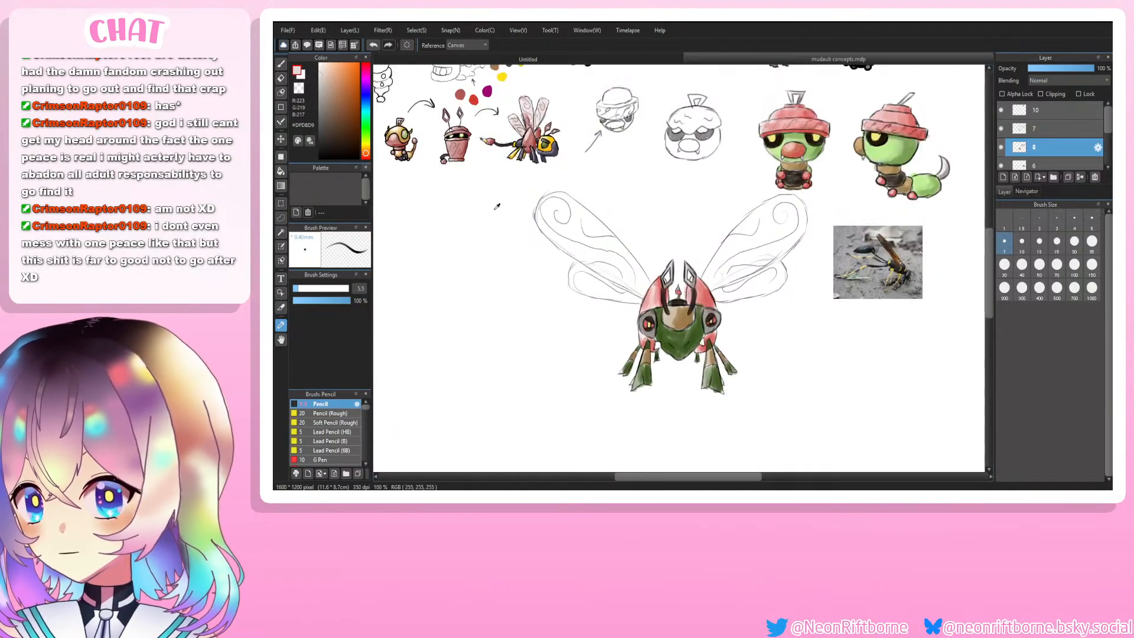
Step: Choose a golden yellow (#F9CE40) and set the Pencil brush to a much larger size for filling the wings
{"action": "left_click_drag", "start_coordinate": [367, 114], "coordinate": [363, 149]}
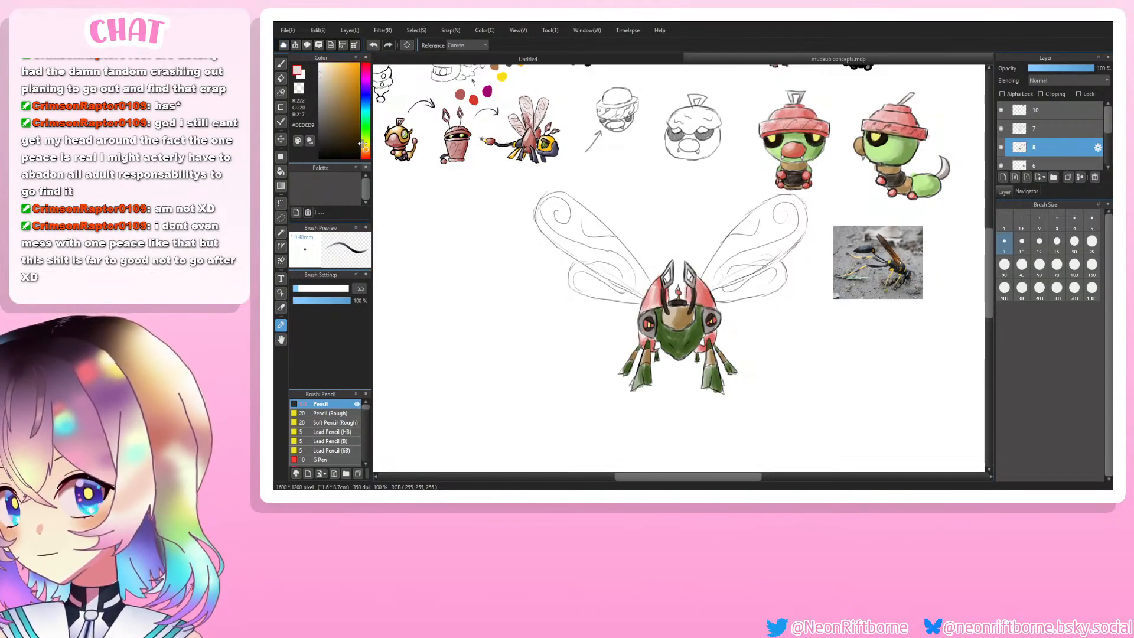
{"action": "left_click", "coordinate": [343, 71]}
{"action": "left_click_drag", "start_coordinate": [347, 71], "coordinate": [349, 65]}
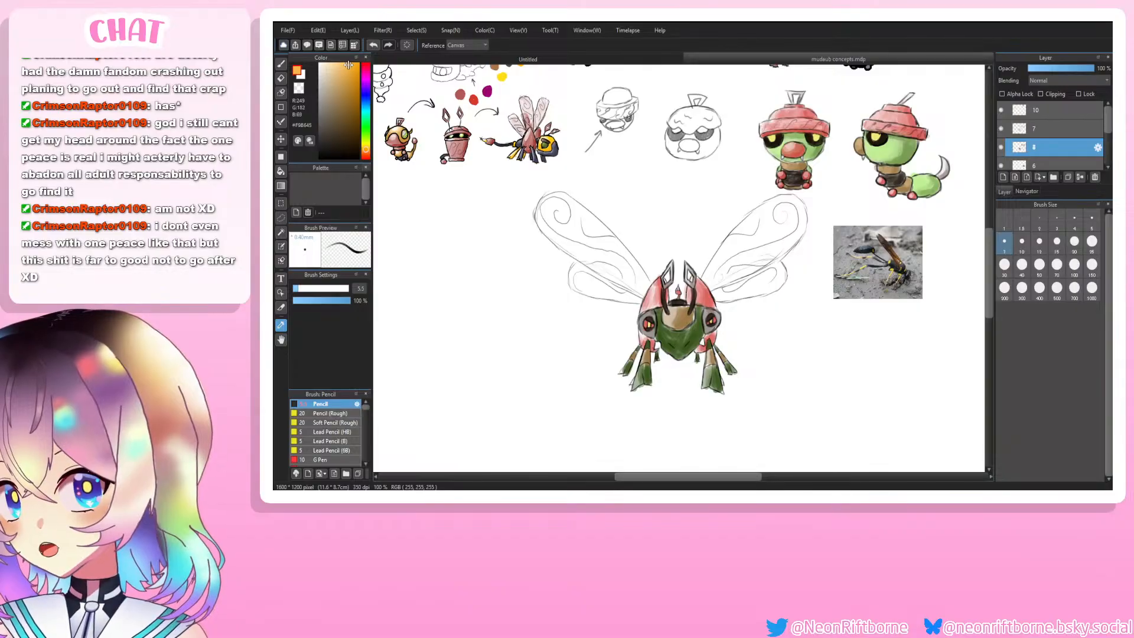
{"action": "left_click", "coordinate": [365, 152]}
{"action": "left_click_drag", "start_coordinate": [365, 152], "coordinate": [365, 146]}
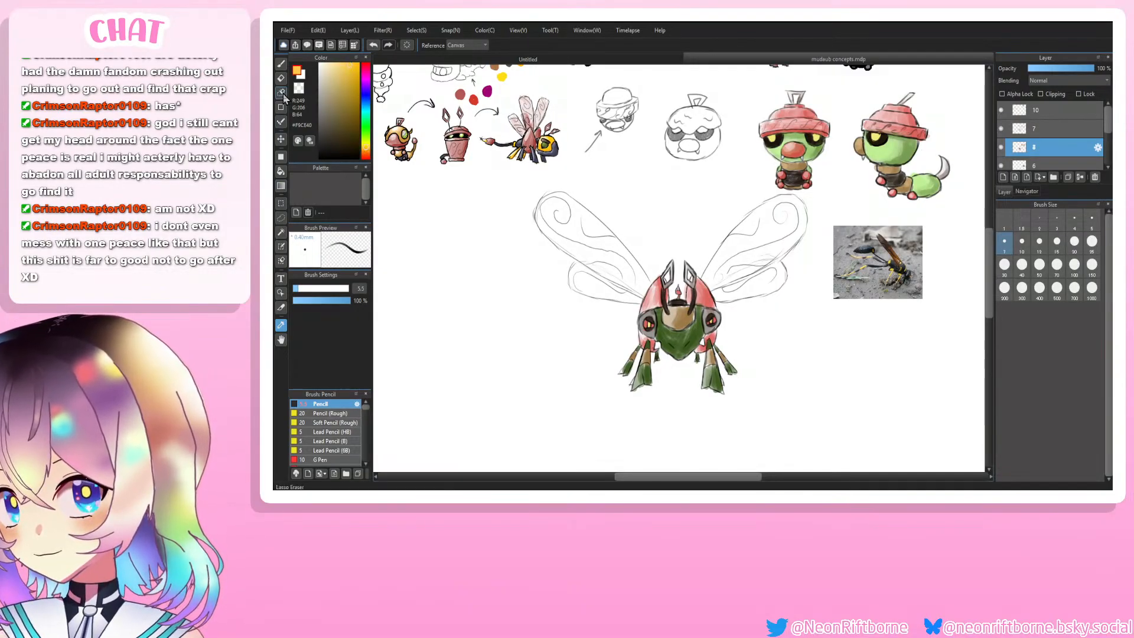
{"action": "left_click", "coordinate": [280, 63]}
{"action": "left_click", "coordinate": [1057, 266]}
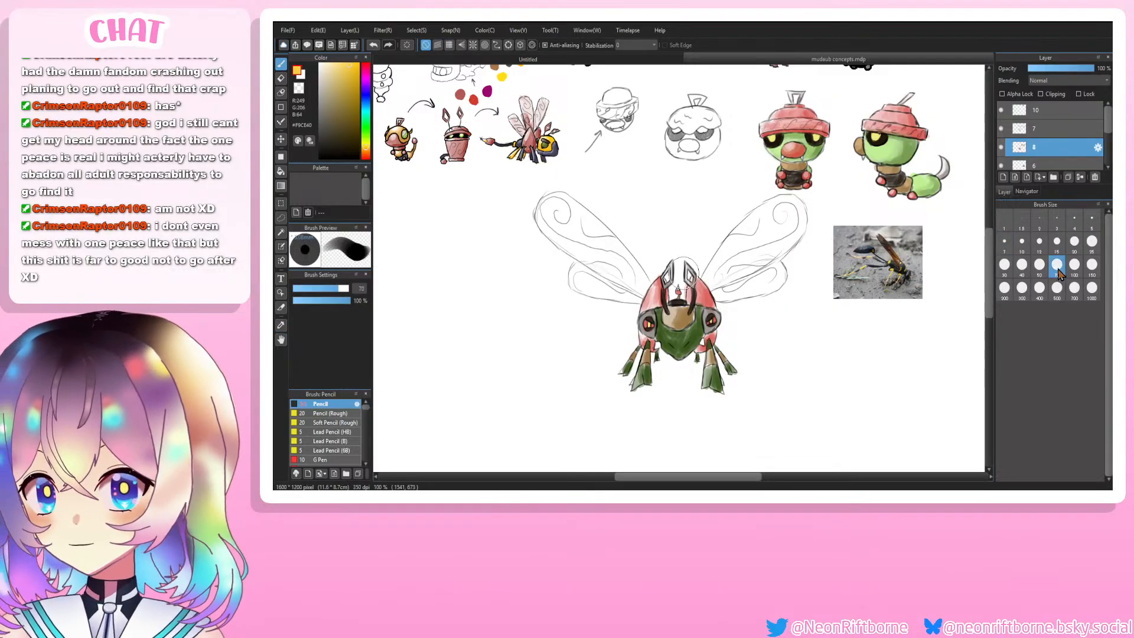
{"action": "left_click", "coordinate": [1004, 265]}
Step: Try tinting the creature's wings with the golden yellow, and undo the strokes
{"action": "mouse_move", "coordinate": [774, 235]}
{"action": "left_mouse_down"}
{"action": "mouse_move", "coordinate": [798, 214]}
{"action": "mouse_move", "coordinate": [781, 231]}
{"action": "left_mouse_up"}
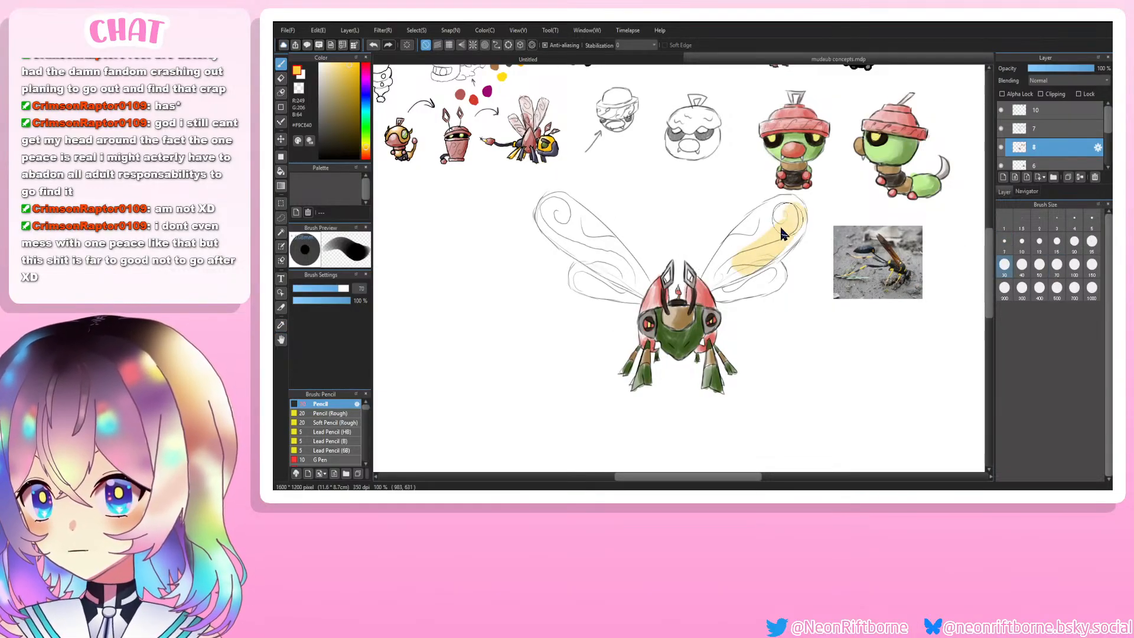
{"action": "mouse_move", "coordinate": [726, 266]}
{"action": "left_mouse_down"}
{"action": "mouse_move", "coordinate": [733, 246]}
{"action": "mouse_move", "coordinate": [725, 276]}
{"action": "left_mouse_up"}
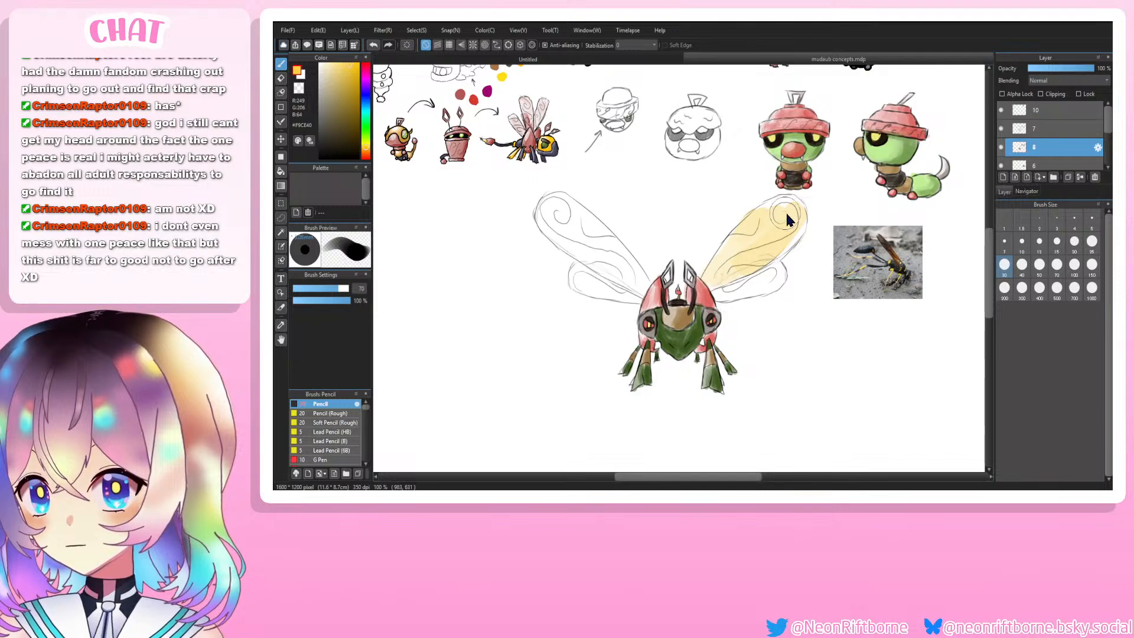
{"action": "mouse_move", "coordinate": [775, 235]}
{"action": "left_mouse_down"}
{"action": "mouse_move", "coordinate": [763, 276]}
{"action": "mouse_move", "coordinate": [779, 282]}
{"action": "mouse_move", "coordinate": [736, 297]}
{"action": "mouse_move", "coordinate": [728, 282]}
{"action": "left_mouse_up"}
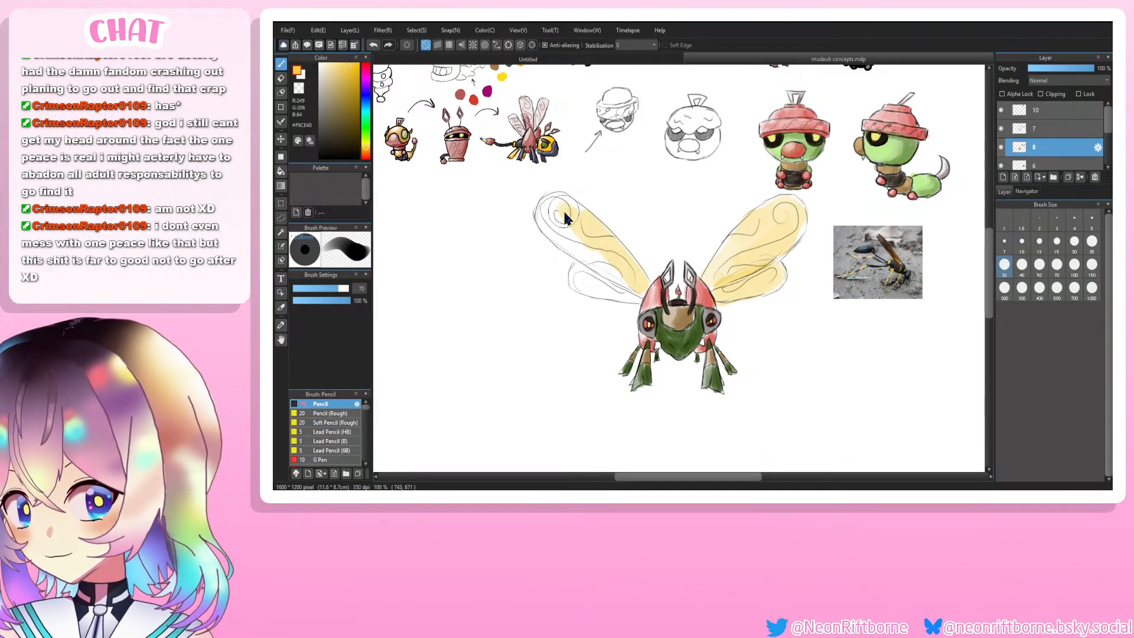
{"action": "mouse_move", "coordinate": [566, 218]}
{"action": "left_mouse_down"}
{"action": "mouse_move", "coordinate": [577, 223]}
{"action": "mouse_move", "coordinate": [543, 243]}
{"action": "left_mouse_up"}
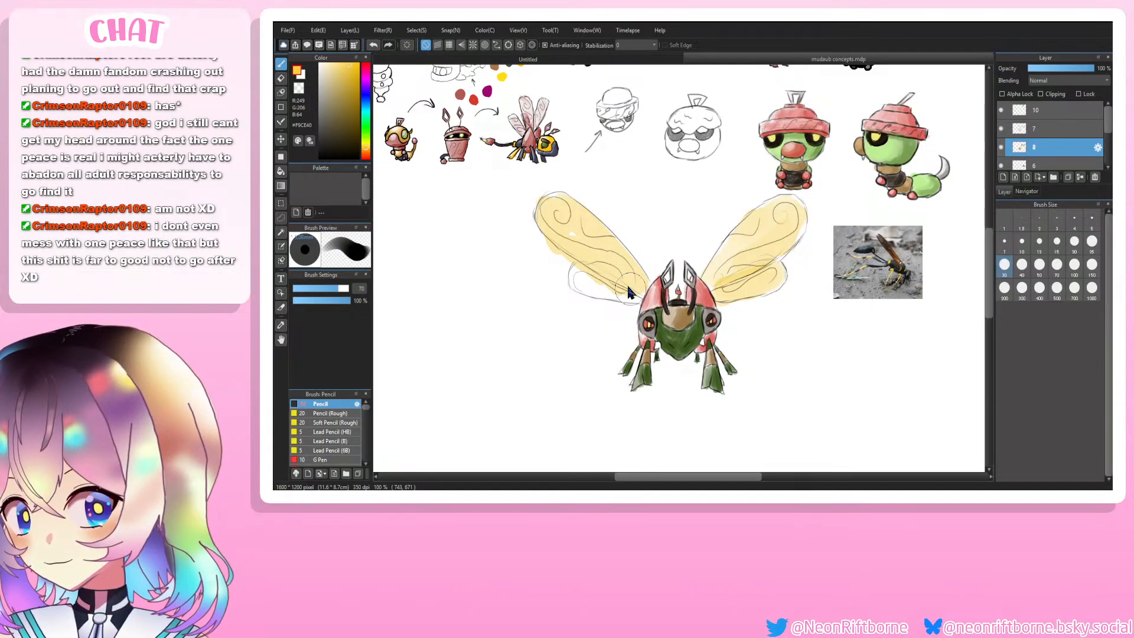
{"action": "key", "text": "ctrl+z"}
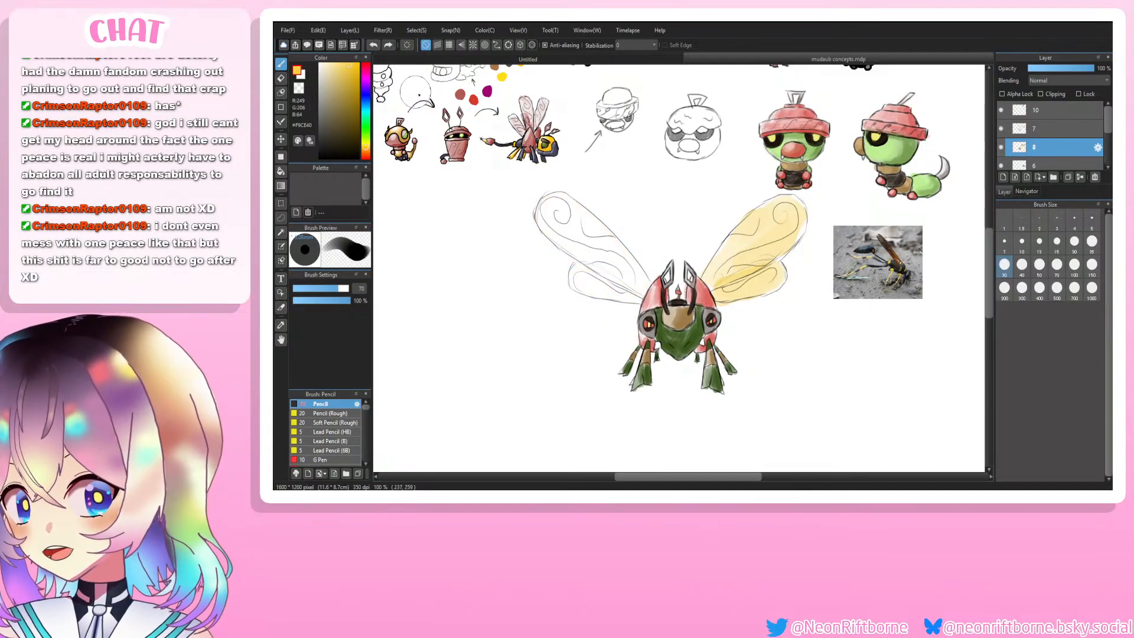
{"action": "key", "text": "ctrl+z"}
Step: Try tinting the creature's wings with an orange (#F9AE40), and undo the strokes
{"action": "left_click_drag", "start_coordinate": [365, 153], "coordinate": [365, 150]}
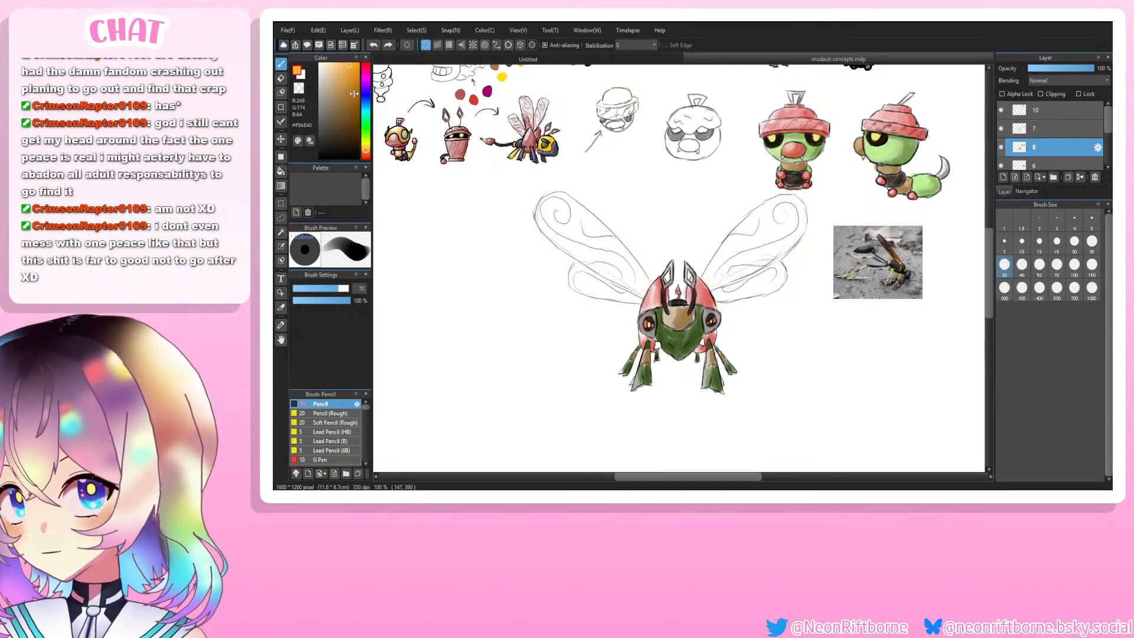
{"action": "mouse_move", "coordinate": [625, 275]}
{"action": "left_mouse_down"}
{"action": "mouse_move", "coordinate": [553, 214]}
{"action": "mouse_move", "coordinate": [633, 276]}
{"action": "mouse_move", "coordinate": [567, 208]}
{"action": "mouse_move", "coordinate": [635, 278]}
{"action": "left_mouse_up"}
{"action": "mouse_move", "coordinate": [732, 291]}
{"action": "left_mouse_down"}
{"action": "mouse_move", "coordinate": [727, 281]}
{"action": "mouse_move", "coordinate": [754, 273]}
{"action": "mouse_move", "coordinate": [725, 275]}
{"action": "mouse_move", "coordinate": [769, 251]}
{"action": "mouse_move", "coordinate": [779, 216]}
{"action": "mouse_move", "coordinate": [712, 275]}
{"action": "mouse_move", "coordinate": [740, 287]}
{"action": "mouse_move", "coordinate": [768, 269]}
{"action": "mouse_move", "coordinate": [718, 298]}
{"action": "mouse_move", "coordinate": [749, 291]}
{"action": "left_mouse_up"}
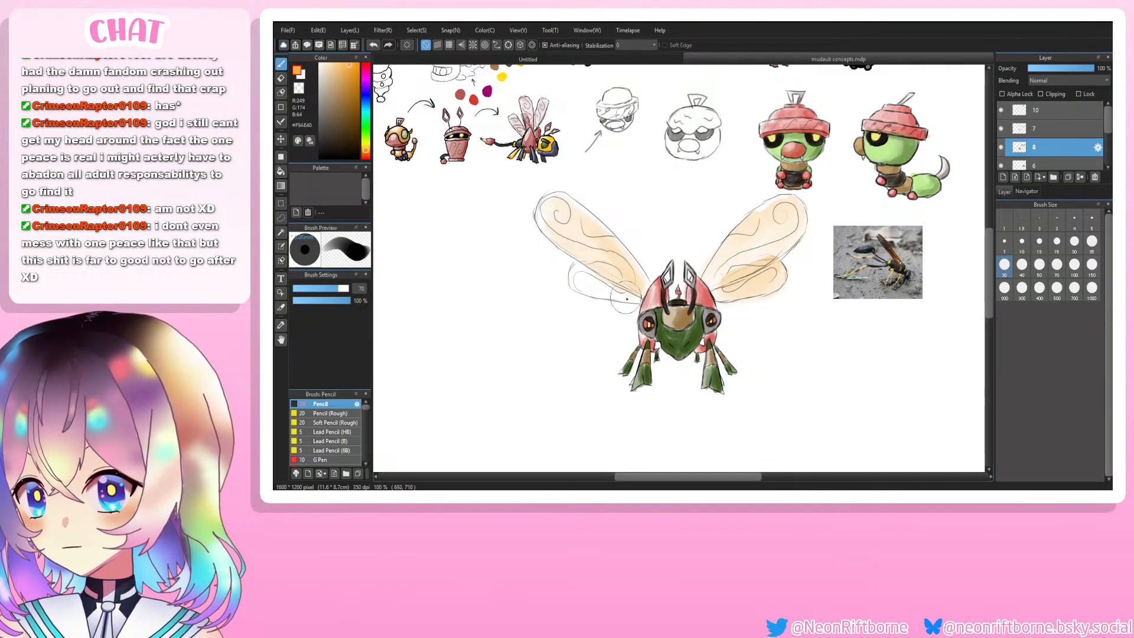
{"action": "mouse_move", "coordinate": [629, 296]}
{"action": "left_mouse_down"}
{"action": "mouse_move", "coordinate": [585, 289]}
{"action": "mouse_move", "coordinate": [594, 273]}
{"action": "left_mouse_up"}
{"action": "key", "text": "ctrl+z"}
{"action": "key", "text": "ctrl+z"}
{"action": "key", "text": "ctrl+z"}
{"action": "key", "text": "ctrl+z"}
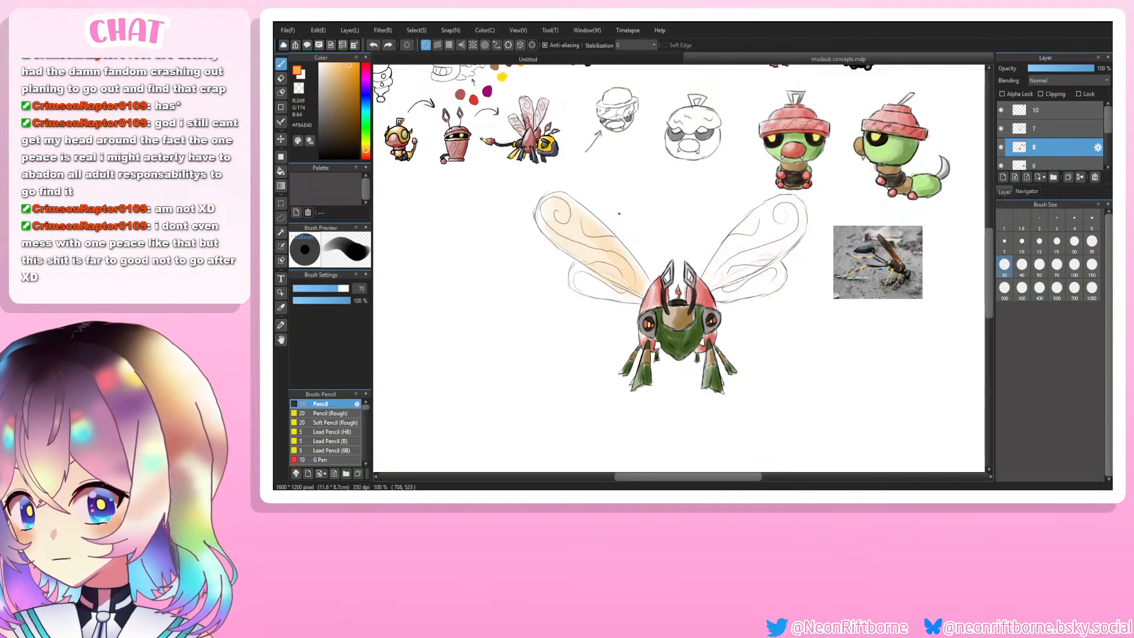
Step: Tint the wings on both sides with a light pink (#EAA39F) sampled from the creature's head area
{"action": "key", "text": "i"}
{"action": "left_click", "coordinate": [683, 270]}
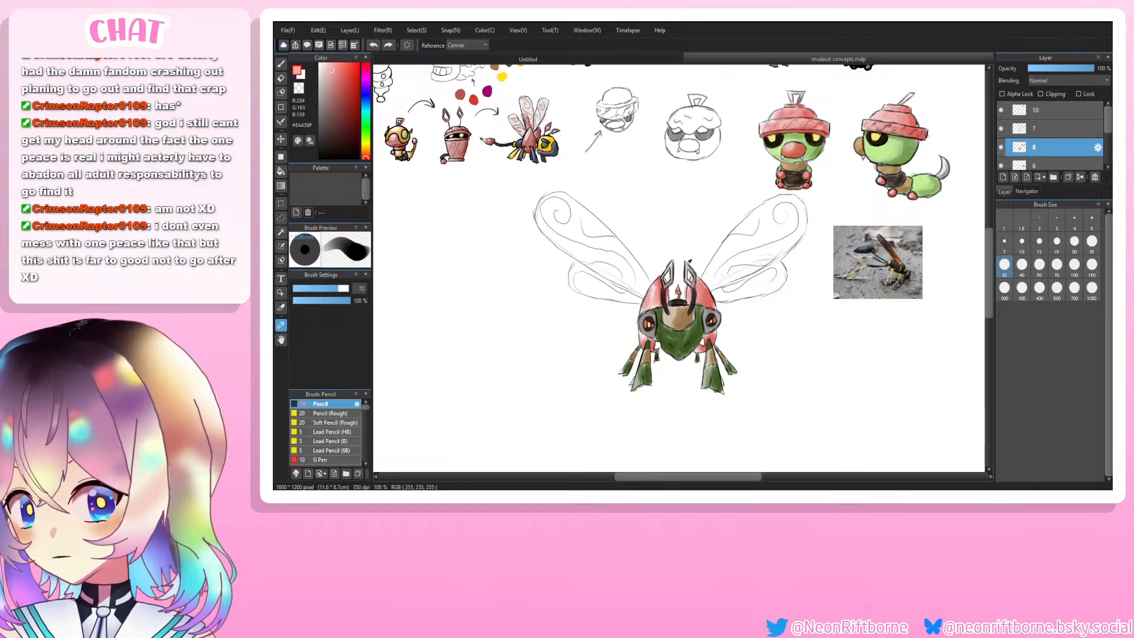
{"action": "key", "text": "b"}
{"action": "mouse_move", "coordinate": [590, 227]}
{"action": "left_mouse_down"}
{"action": "mouse_move", "coordinate": [642, 281]}
{"action": "mouse_move", "coordinate": [570, 215]}
{"action": "mouse_move", "coordinate": [648, 277]}
{"action": "mouse_move", "coordinate": [558, 218]}
{"action": "mouse_move", "coordinate": [621, 280]}
{"action": "mouse_move", "coordinate": [557, 235]}
{"action": "mouse_move", "coordinate": [548, 215]}
{"action": "mouse_move", "coordinate": [568, 199]}
{"action": "mouse_move", "coordinate": [639, 290]}
{"action": "mouse_move", "coordinate": [618, 278]}
{"action": "mouse_move", "coordinate": [628, 293]}
{"action": "mouse_move", "coordinate": [588, 286]}
{"action": "mouse_move", "coordinate": [590, 275]}
{"action": "mouse_move", "coordinate": [604, 281]}
{"action": "mouse_move", "coordinate": [599, 290]}
{"action": "mouse_move", "coordinate": [579, 271]}
{"action": "mouse_move", "coordinate": [667, 297]}
{"action": "mouse_move", "coordinate": [657, 280]}
{"action": "mouse_move", "coordinate": [610, 291]}
{"action": "mouse_move", "coordinate": [640, 300]}
{"action": "mouse_move", "coordinate": [590, 290]}
{"action": "mouse_move", "coordinate": [603, 292]}
{"action": "left_mouse_up"}
{"action": "mouse_move", "coordinate": [738, 273]}
{"action": "left_mouse_down"}
{"action": "mouse_move", "coordinate": [782, 256]}
{"action": "mouse_move", "coordinate": [792, 210]}
{"action": "mouse_move", "coordinate": [771, 213]}
{"action": "mouse_move", "coordinate": [714, 267]}
{"action": "mouse_move", "coordinate": [741, 262]}
{"action": "mouse_move", "coordinate": [773, 218]}
{"action": "mouse_move", "coordinate": [720, 259]}
{"action": "mouse_move", "coordinate": [794, 221]}
{"action": "mouse_move", "coordinate": [743, 242]}
{"action": "mouse_move", "coordinate": [741, 279]}
{"action": "mouse_move", "coordinate": [723, 290]}
{"action": "mouse_move", "coordinate": [771, 279]}
{"action": "mouse_move", "coordinate": [730, 290]}
{"action": "left_mouse_up"}
Step: Compare the pink-winged creature with the other designs on the concept sheet at different view sizes
{"action": "scroll", "coordinate": [663, 287], "scroll_direction": "down", "scroll_amount": 3}
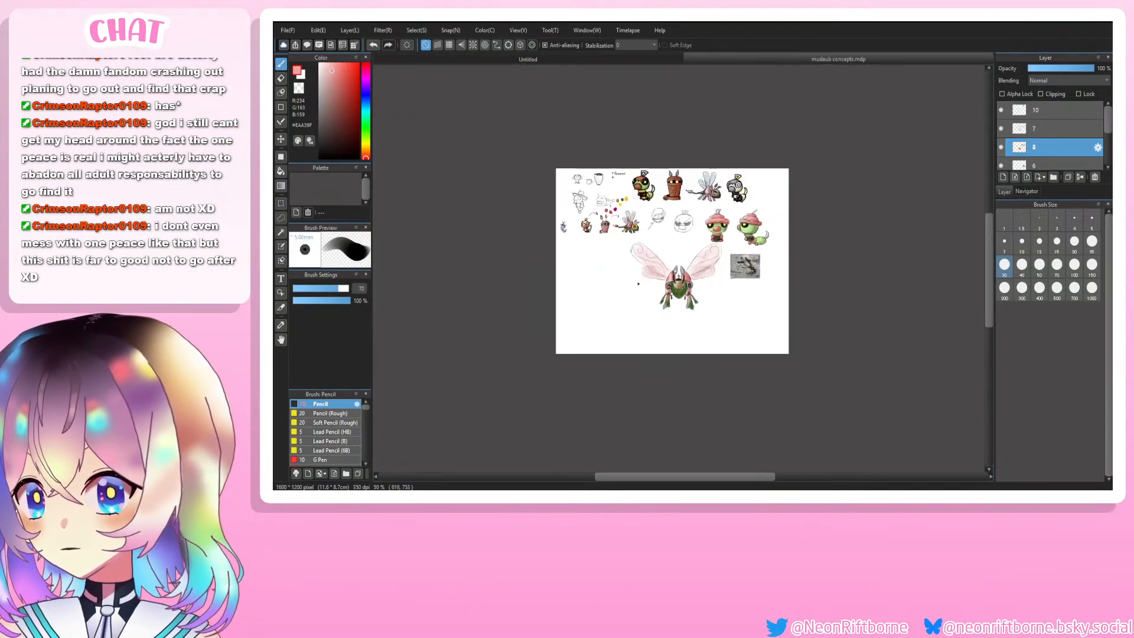
{"action": "scroll", "coordinate": [622, 284], "scroll_direction": "up", "scroll_amount": 1}
{"action": "scroll", "coordinate": [621, 285], "scroll_direction": "up", "scroll_amount": 2}
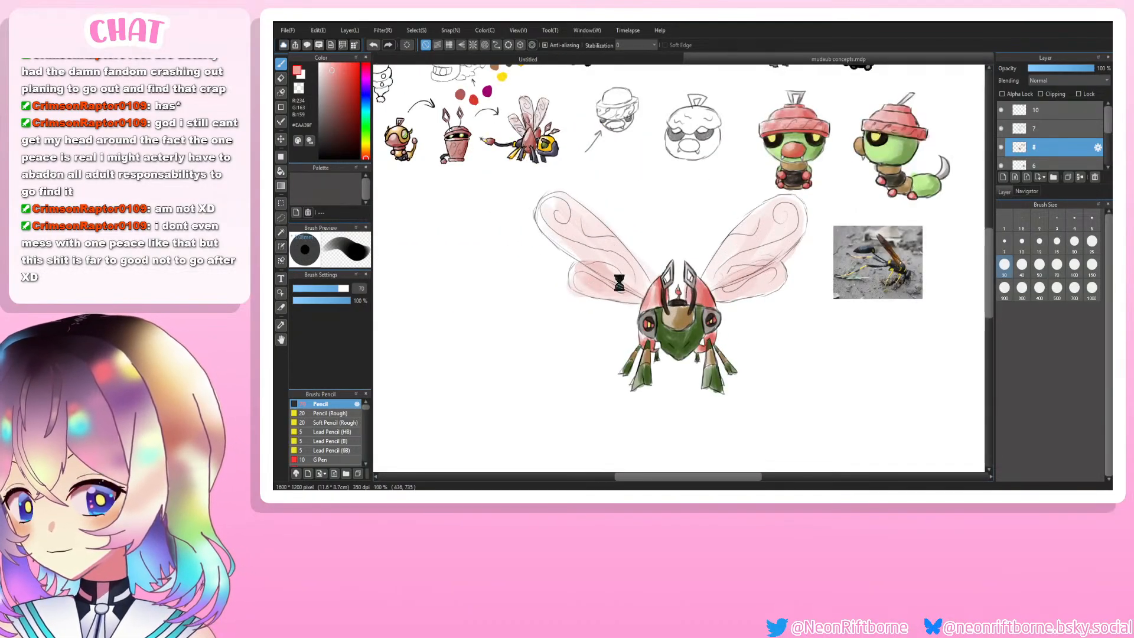
{"action": "scroll", "coordinate": [621, 284], "scroll_direction": "down", "scroll_amount": 2}
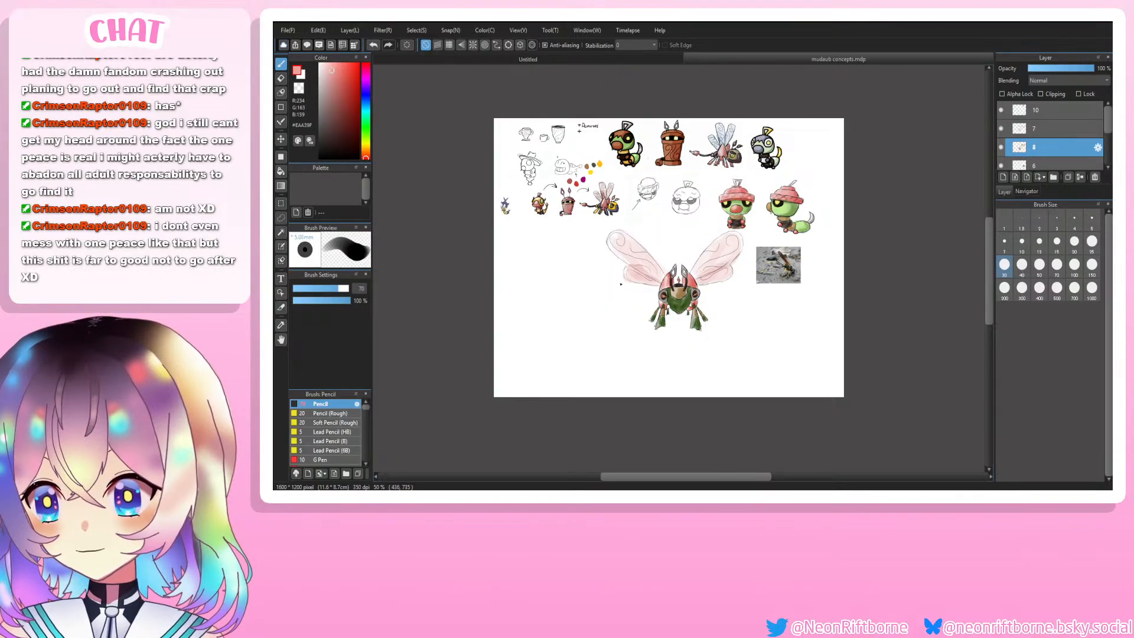
{"action": "scroll", "coordinate": [628, 327], "scroll_direction": "down", "scroll_amount": 1}
{"action": "scroll", "coordinate": [627, 326], "scroll_direction": "up", "scroll_amount": 3}
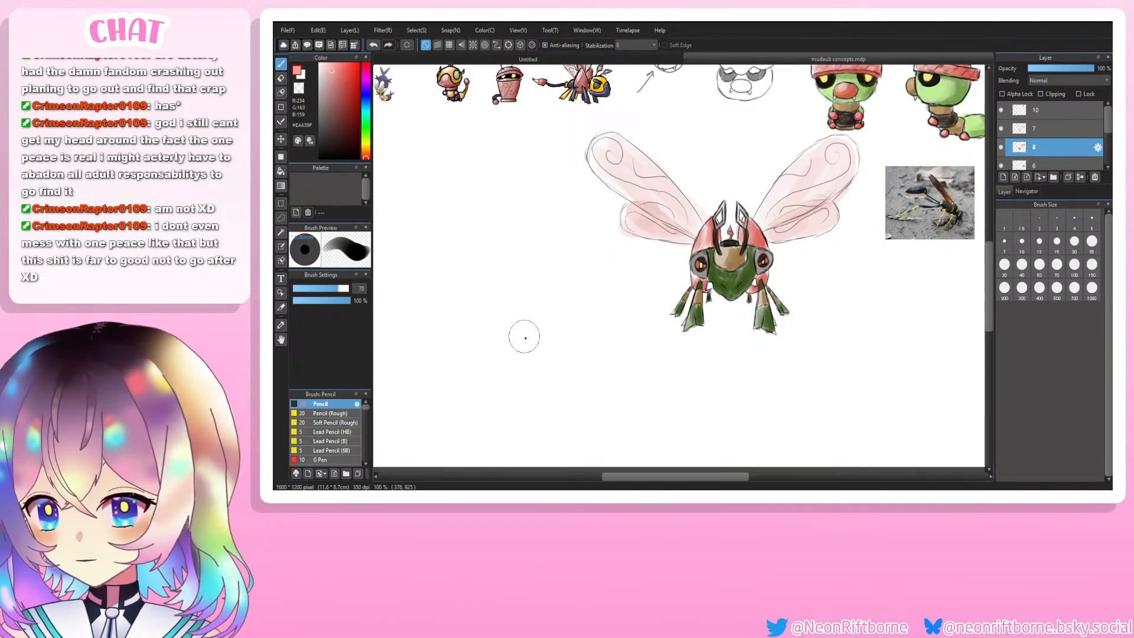
{"action": "scroll", "coordinate": [812, 314], "scroll_direction": "down", "scroll_amount": 1}
{"action": "scroll", "coordinate": [829, 315], "scroll_direction": "down", "scroll_amount": 1}
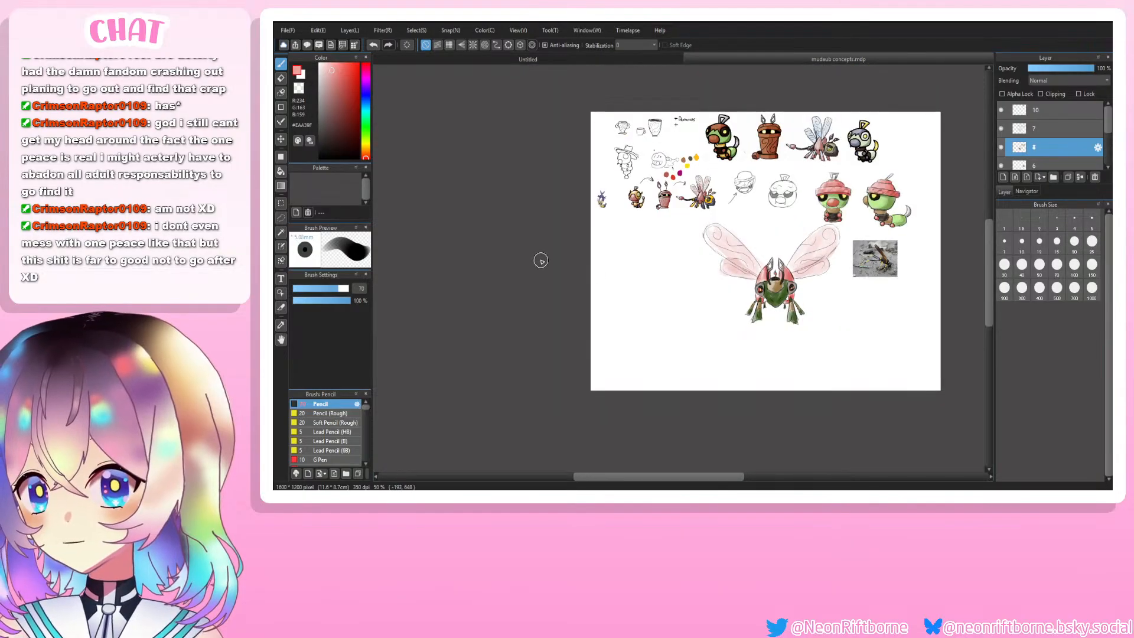
{"action": "scroll", "coordinate": [538, 258], "scroll_direction": "up", "scroll_amount": 1}
{"action": "scroll", "coordinate": [516, 255], "scroll_direction": "down", "scroll_amount": 1}
{"action": "scroll", "coordinate": [656, 264], "scroll_direction": "up", "scroll_amount": 1}
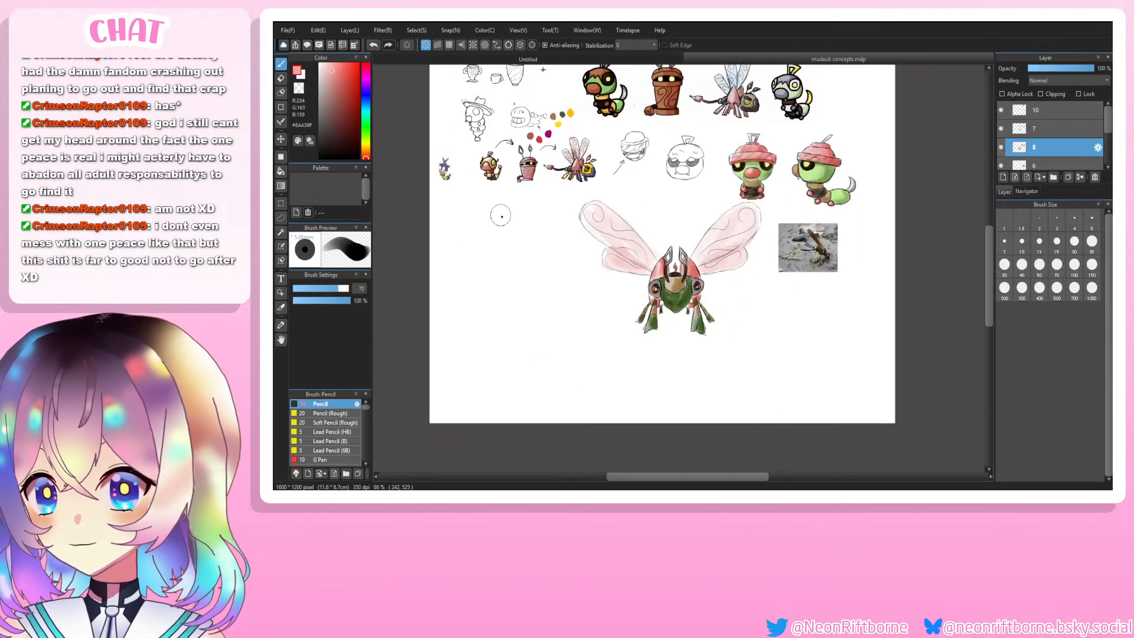
{"action": "scroll", "coordinate": [501, 216], "scroll_direction": "down", "scroll_amount": 1}
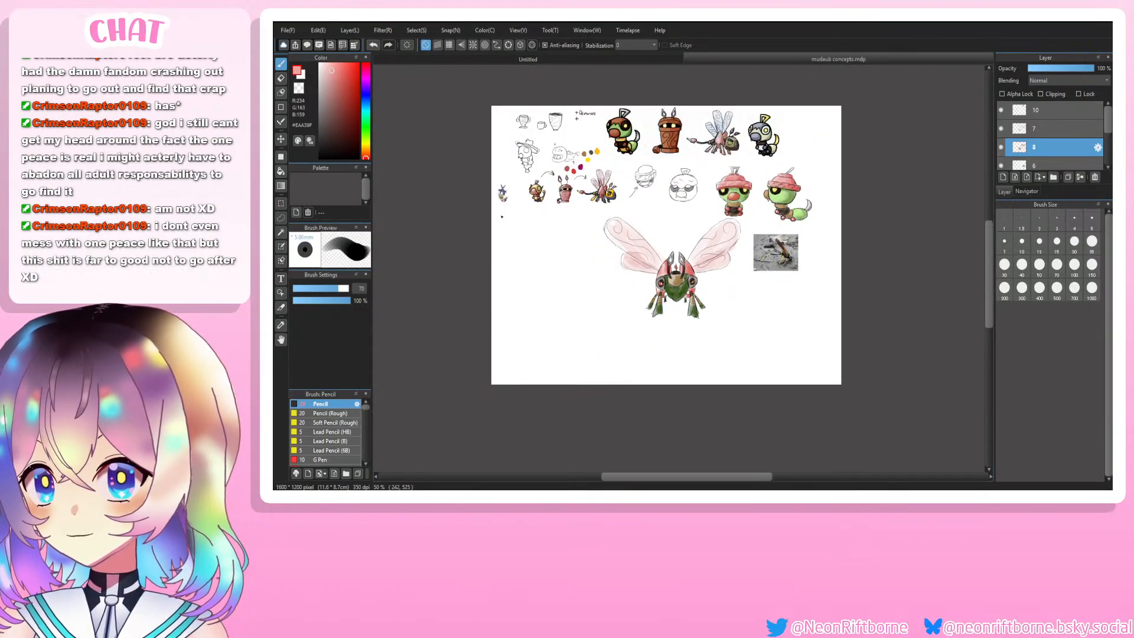
{"action": "scroll", "coordinate": [501, 217], "scroll_direction": "up", "scroll_amount": 1}
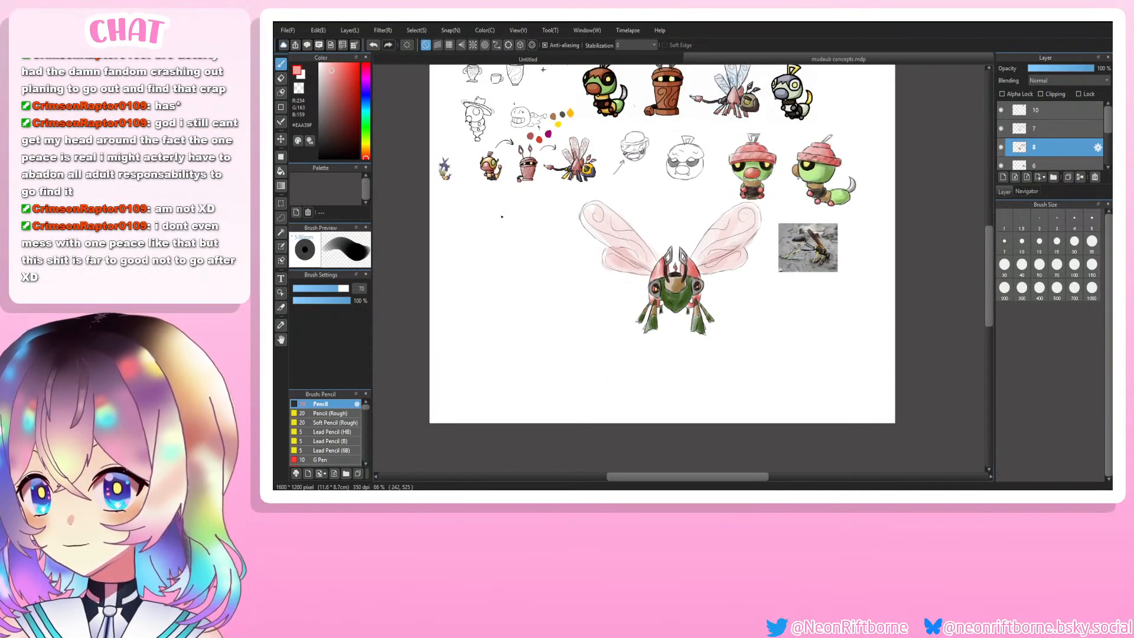
{"action": "scroll", "coordinate": [502, 217], "scroll_direction": "up", "scroll_amount": 1}
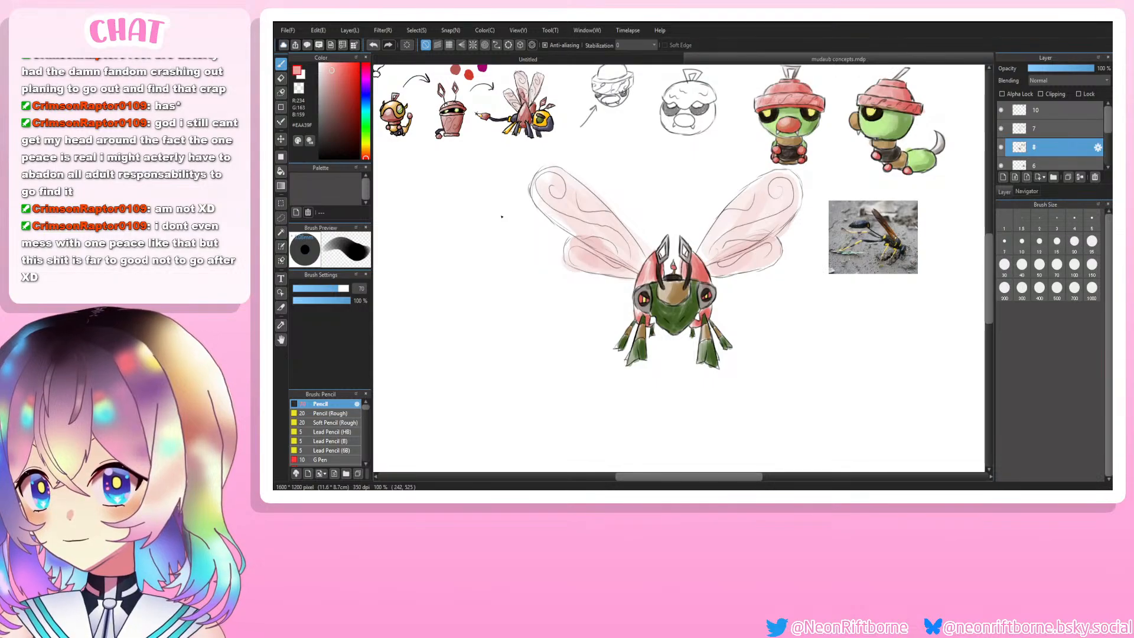
Step: Draw a black circle for the eye on the empty canvas beside the winged creature, using the pencil at size 5
{"action": "left_click_drag", "start_coordinate": [990, 290], "coordinate": [989, 304]}
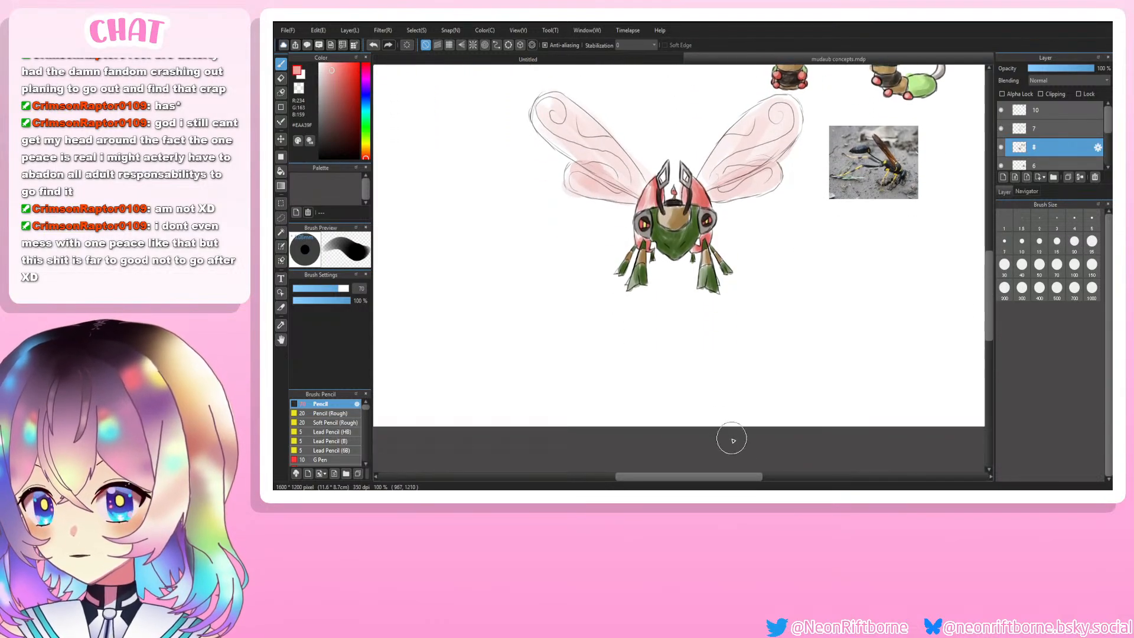
{"action": "left_click_drag", "start_coordinate": [752, 477], "coordinate": [707, 476]}
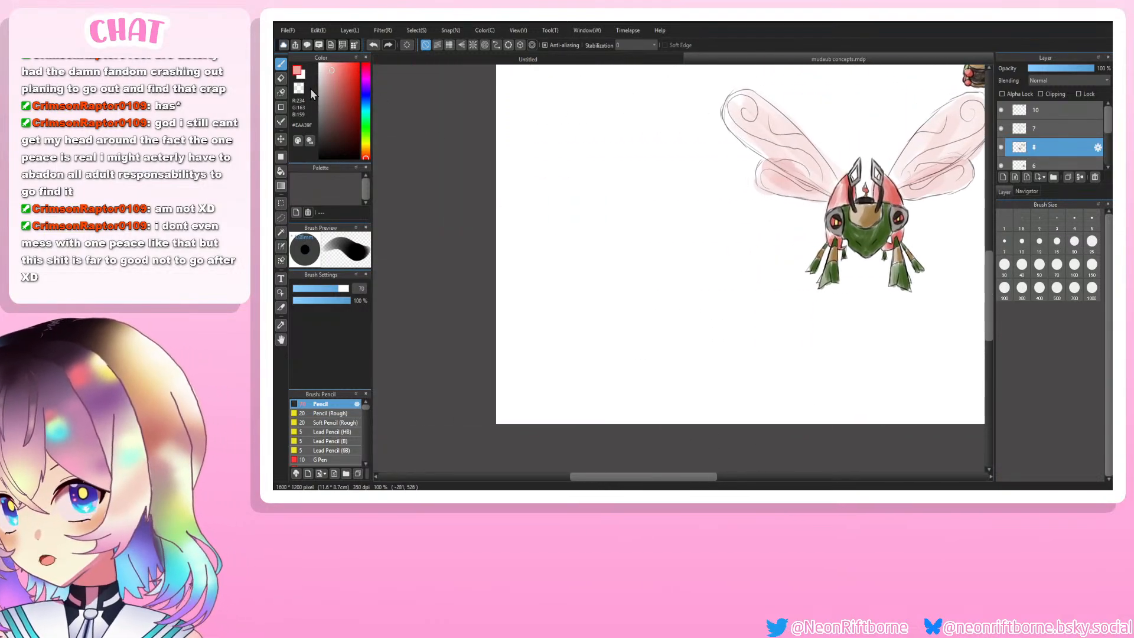
{"action": "left_click", "coordinate": [327, 159]}
{"action": "scroll", "coordinate": [757, 254], "scroll_direction": "up", "scroll_amount": 1}
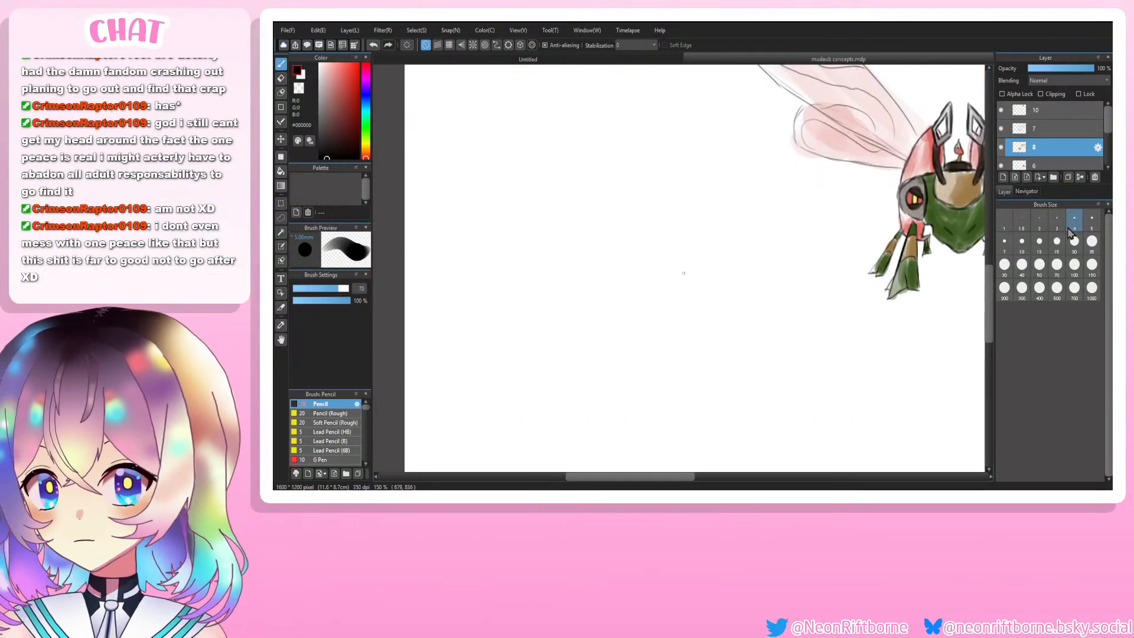
{"action": "left_click", "coordinate": [1094, 222]}
{"action": "scroll", "coordinate": [655, 214], "scroll_direction": "up", "scroll_amount": 2}
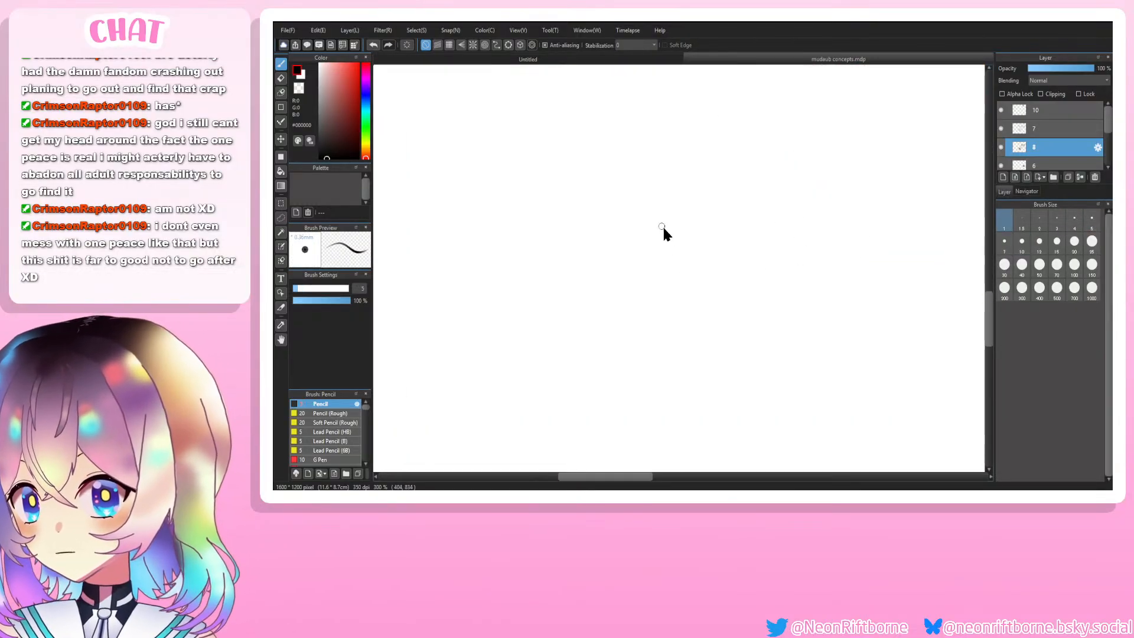
{"action": "mouse_move", "coordinate": [628, 217]}
{"action": "left_mouse_down"}
{"action": "mouse_move", "coordinate": [585, 241]}
{"action": "mouse_move", "coordinate": [602, 266]}
{"action": "mouse_move", "coordinate": [632, 262]}
{"action": "mouse_move", "coordinate": [639, 231]}
{"action": "mouse_move", "coordinate": [595, 209]}
{"action": "mouse_move", "coordinate": [542, 282]}
{"action": "left_mouse_up"}
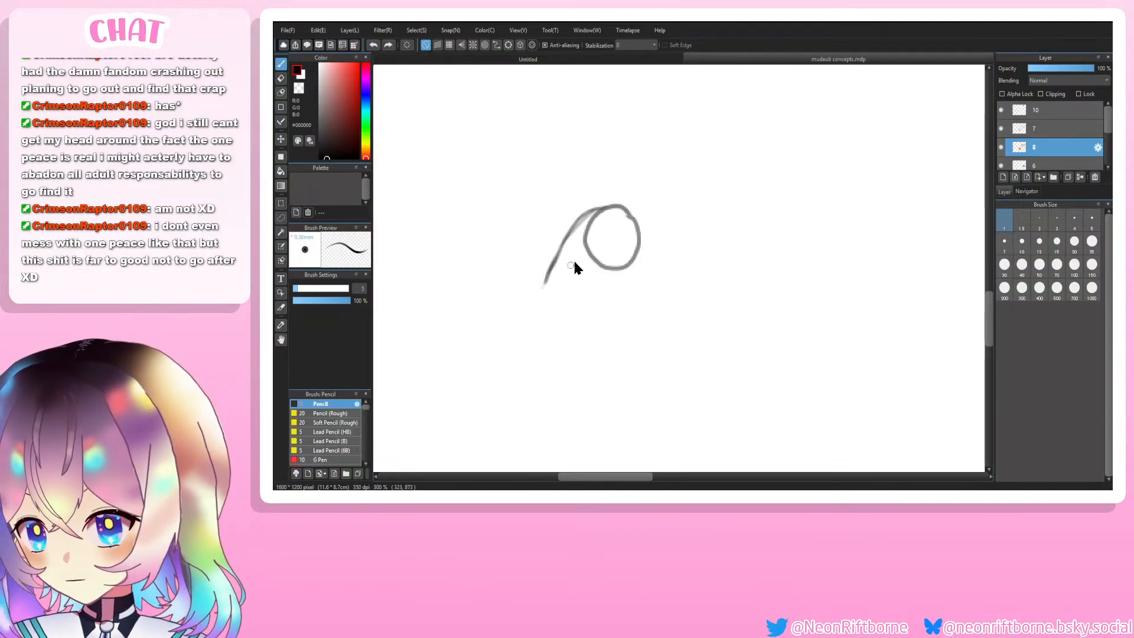
Step: Undo the first head curve and redraw the head outline around the eye, tapering to a pointed snout
{"action": "key", "text": "ctrl+z"}
{"action": "key", "text": "ctrl+z"}
{"action": "key", "text": "ctrl+z"}
{"action": "key", "text": "ctrl+z"}
{"action": "key", "text": "ctrl+z"}
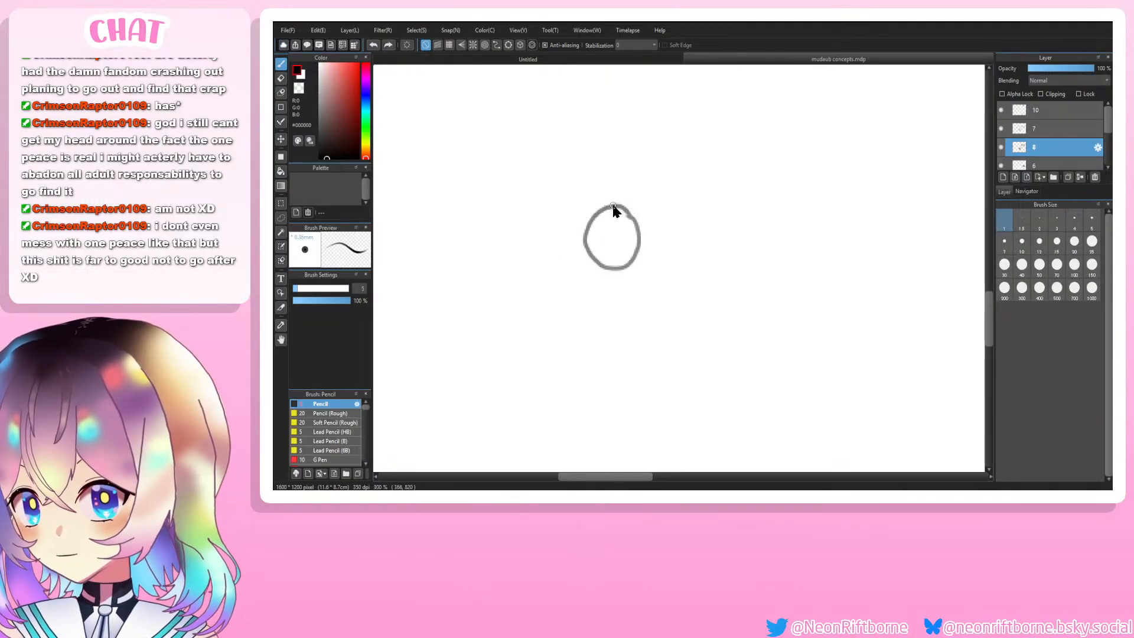
{"action": "mouse_move", "coordinate": [613, 210]}
{"action": "left_mouse_down"}
{"action": "mouse_move", "coordinate": [561, 249]}
{"action": "mouse_move", "coordinate": [547, 295]}
{"action": "left_mouse_up"}
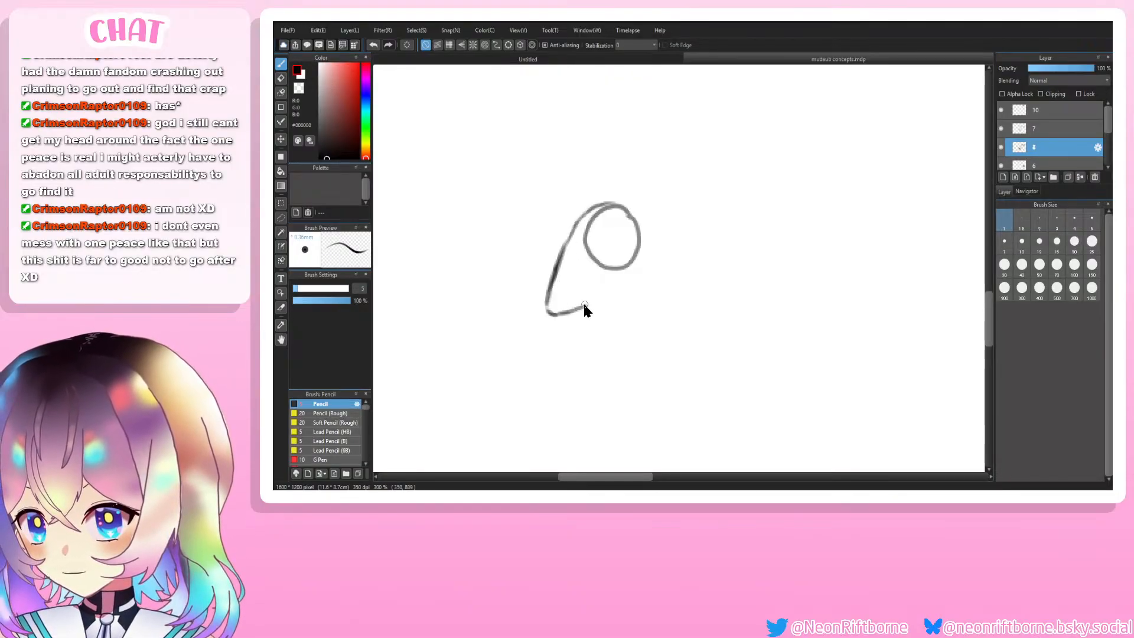
{"action": "left_click_drag", "start_coordinate": [584, 305], "coordinate": [610, 288]}
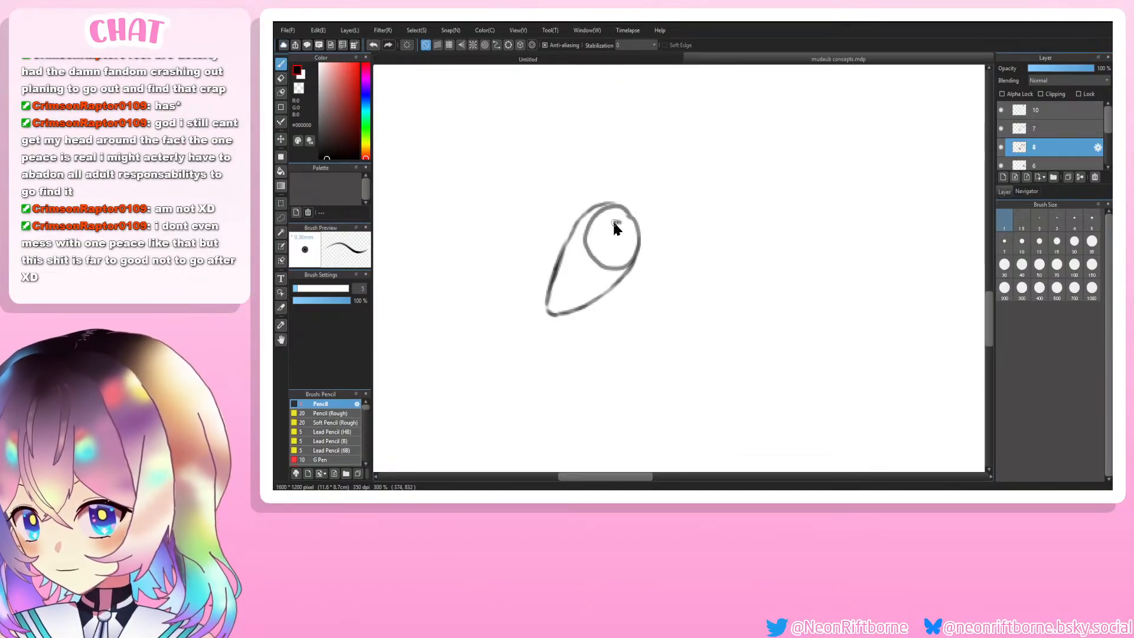
Step: Draw a small inner oval with lines inside the round eye
{"action": "key", "text": "ctrl+z"}
{"action": "mouse_move", "coordinate": [618, 221]}
{"action": "left_mouse_down"}
{"action": "mouse_move", "coordinate": [603, 245]}
{"action": "mouse_move", "coordinate": [619, 249]}
{"action": "mouse_move", "coordinate": [622, 224]}
{"action": "mouse_move", "coordinate": [602, 231]}
{"action": "mouse_move", "coordinate": [609, 252]}
{"action": "mouse_move", "coordinate": [626, 242]}
{"action": "mouse_move", "coordinate": [616, 223]}
{"action": "mouse_move", "coordinate": [620, 233]}
{"action": "mouse_move", "coordinate": [599, 243]}
{"action": "mouse_move", "coordinate": [623, 247]}
{"action": "mouse_move", "coordinate": [609, 245]}
{"action": "mouse_move", "coordinate": [615, 232]}
{"action": "mouse_move", "coordinate": [613, 246]}
{"action": "mouse_move", "coordinate": [573, 241]}
{"action": "left_mouse_up"}
{"action": "key", "text": "ctrl+z"}
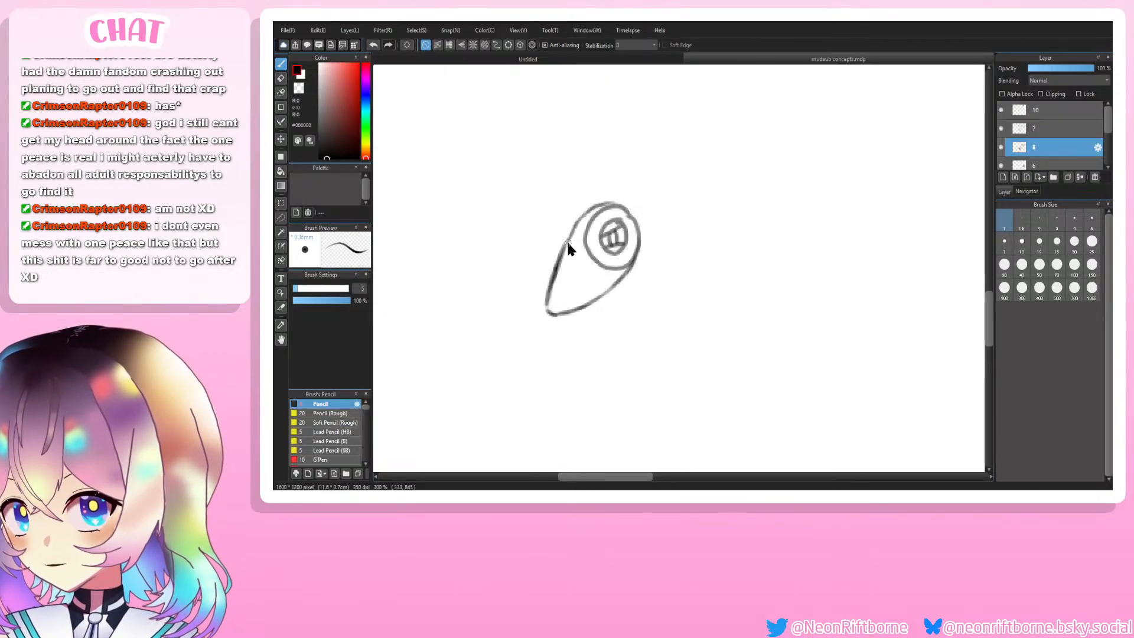
Step: Add a cheek line, a small nostril mark and a pointed mandible to the snout
{"action": "mouse_move", "coordinate": [558, 310]}
{"action": "left_mouse_down"}
{"action": "mouse_move", "coordinate": [605, 303]}
{"action": "mouse_move", "coordinate": [594, 297]}
{"action": "mouse_move", "coordinate": [608, 309]}
{"action": "mouse_move", "coordinate": [593, 303]}
{"action": "left_mouse_up"}
{"action": "key", "text": "e"}
{"action": "key", "text": "b"}
{"action": "key", "text": "e"}
{"action": "key", "text": "ctrl+z"}
{"action": "key", "text": "ctrl+z"}
{"action": "key", "text": "b"}
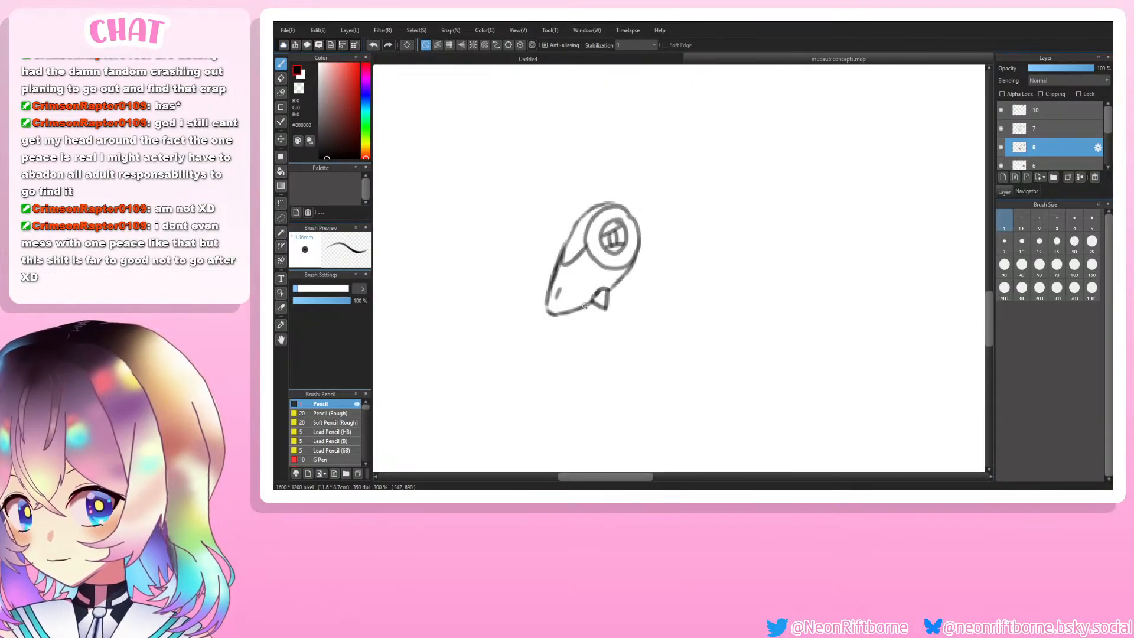
Step: Try a long curved antenna stalk on top of the head and check its length at a smaller view
{"action": "left_click_drag", "start_coordinate": [589, 211], "coordinate": [608, 160]}
{"action": "key", "text": "ctrl+z"}
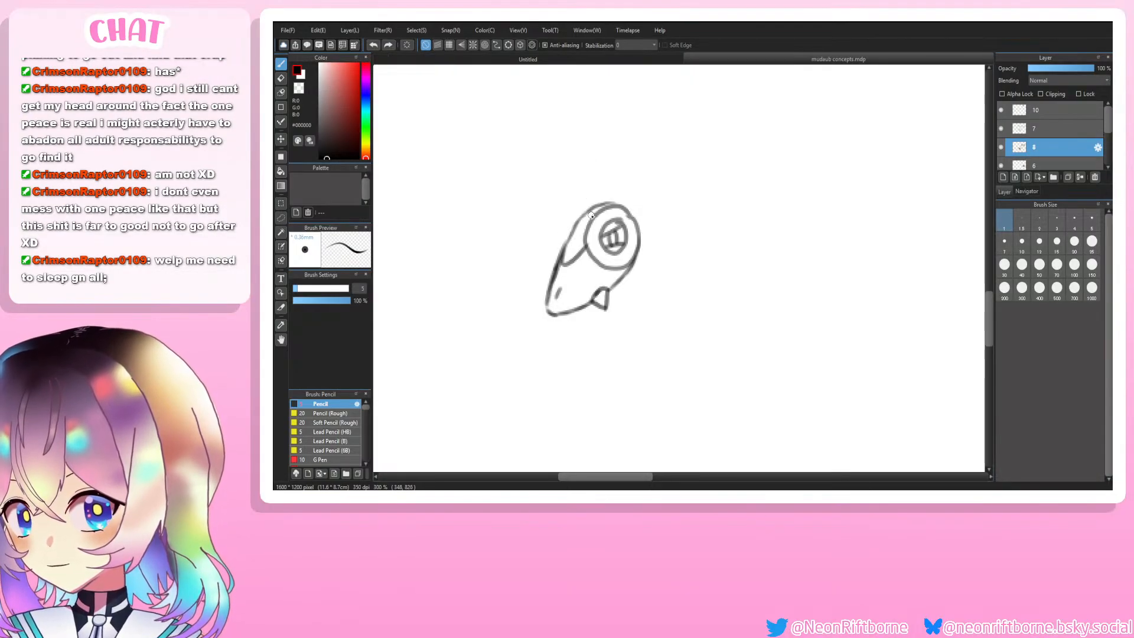
{"action": "left_click_drag", "start_coordinate": [590, 212], "coordinate": [607, 161]}
{"action": "mouse_move", "coordinate": [577, 222]}
{"action": "left_mouse_down"}
{"action": "mouse_move", "coordinate": [575, 177]}
{"action": "mouse_move", "coordinate": [589, 154]}
{"action": "left_mouse_up"}
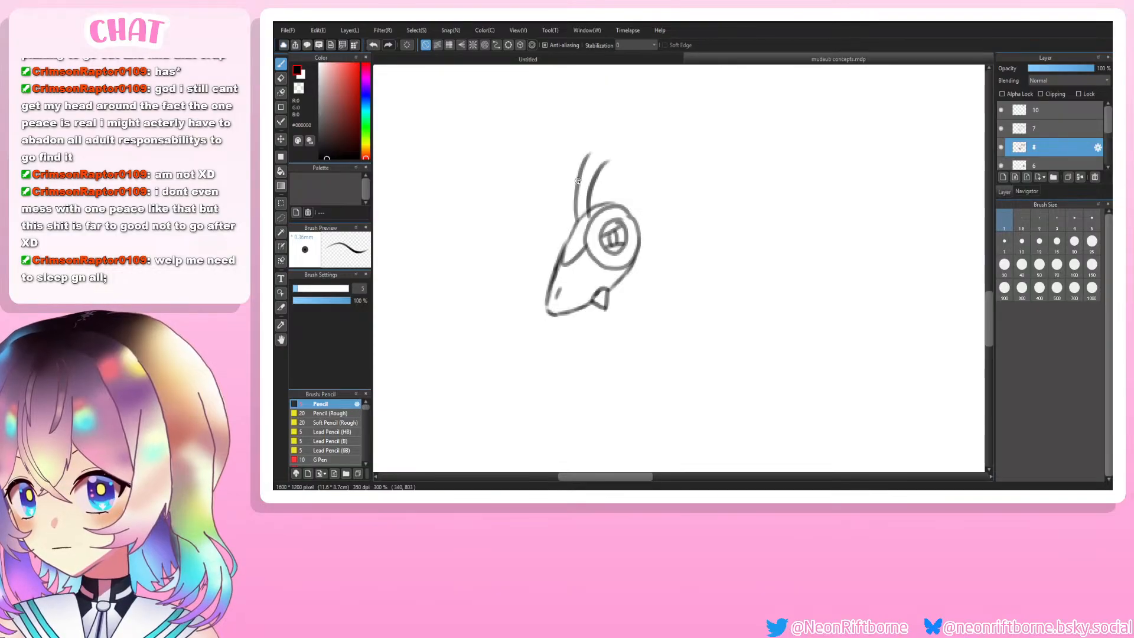
{"action": "key", "text": "ctrl+z"}
{"action": "key", "text": "ctrl+minus"}
{"action": "key", "text": "ctrl+minus"}
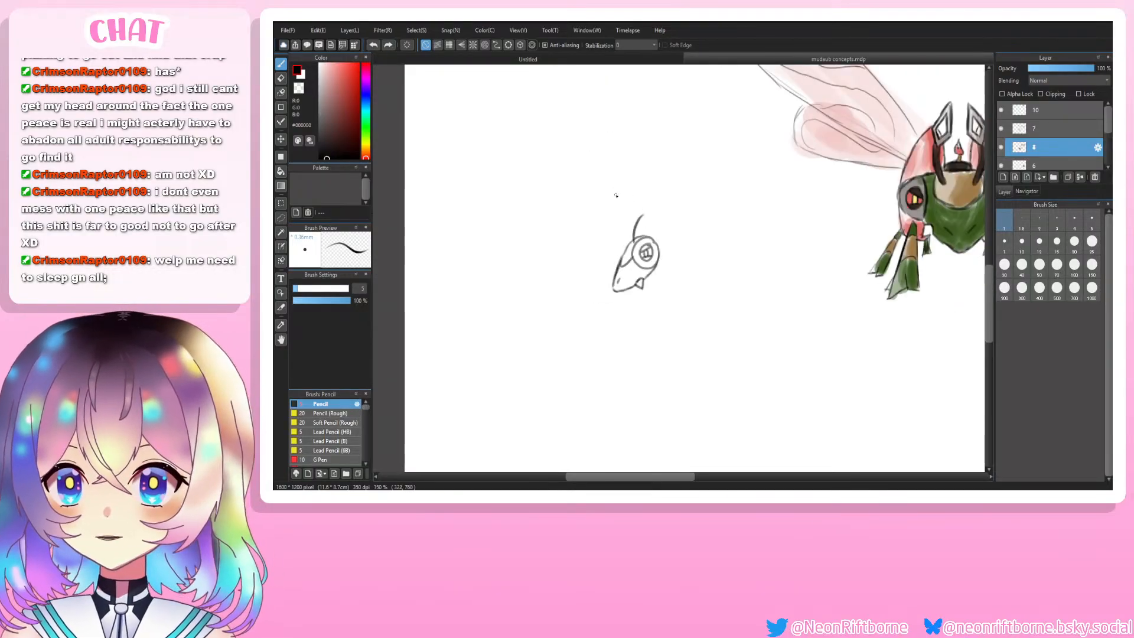
{"action": "key", "text": "ctrl+plus"}
{"action": "key", "text": "ctrl+plus"}
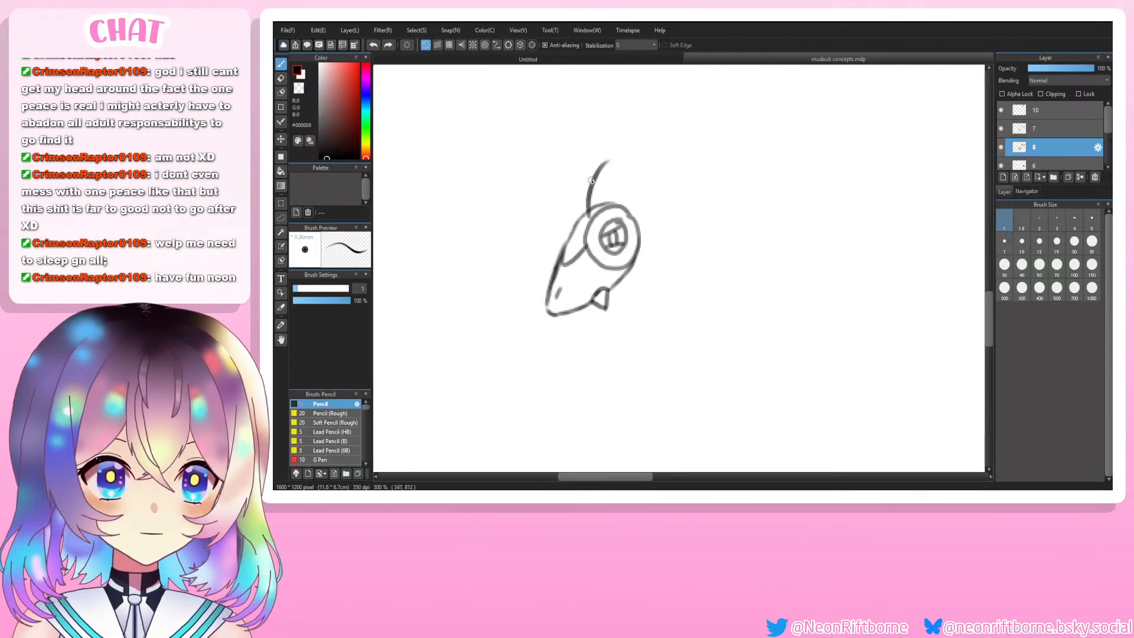
Step: Try a narrow leaf-shaped tip on the long antenna, and undo the tip and stalk
{"action": "mouse_move", "coordinate": [595, 165]}
{"action": "left_mouse_down"}
{"action": "mouse_move", "coordinate": [639, 132]}
{"action": "mouse_move", "coordinate": [606, 164]}
{"action": "left_mouse_up"}
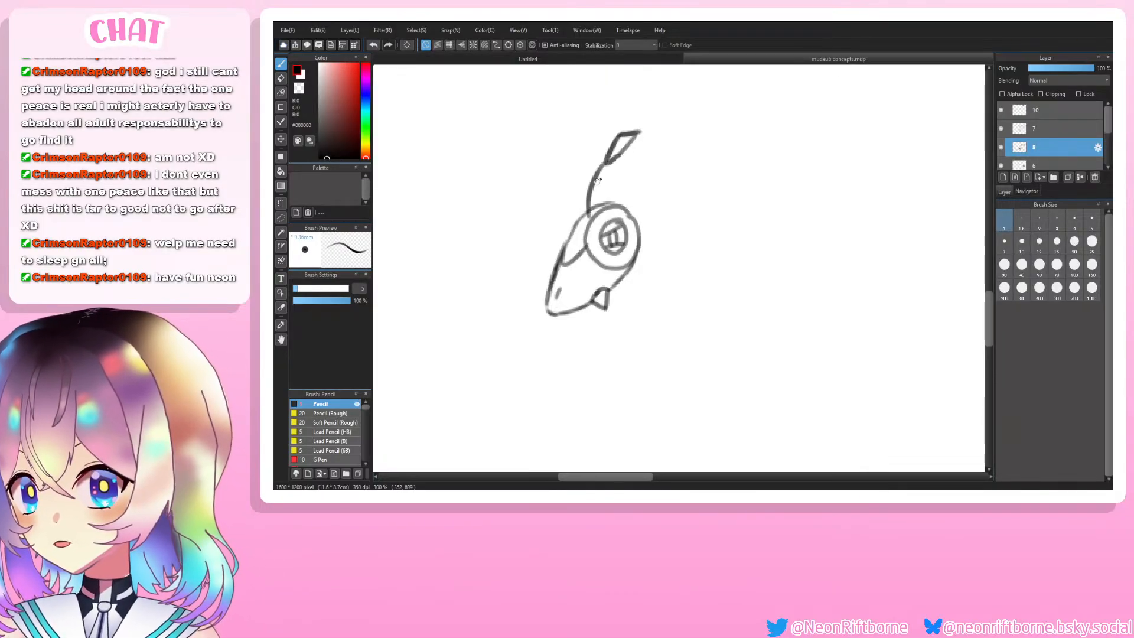
{"action": "key", "text": "e"}
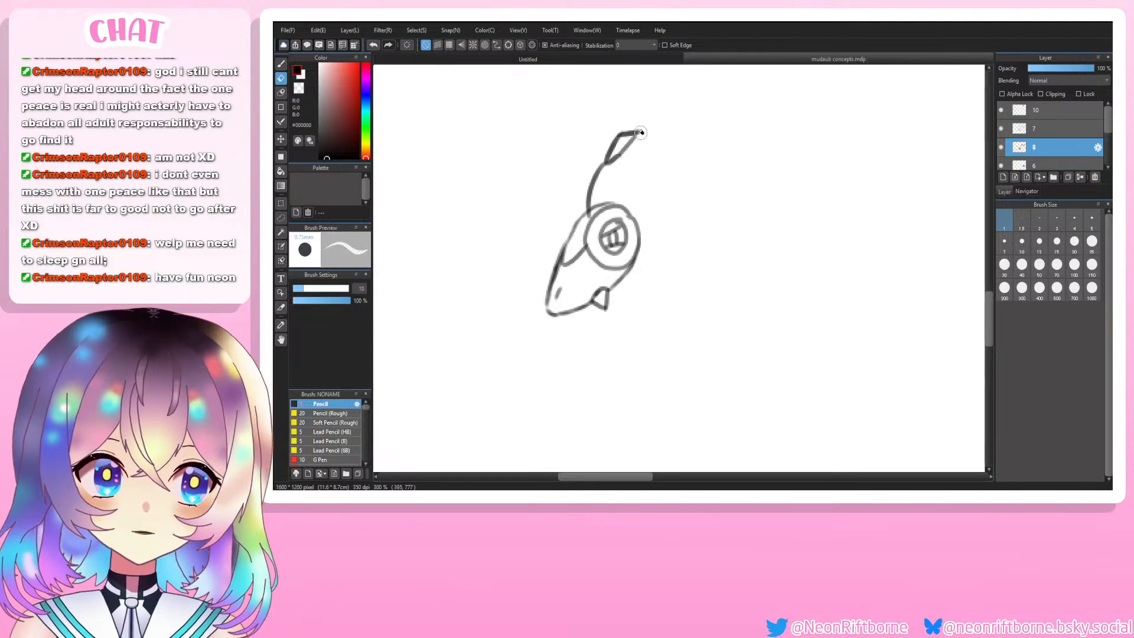
{"action": "key", "text": "b"}
{"action": "key", "text": "e"}
{"action": "key", "text": "ctrl+z"}
{"action": "key", "text": "b"}
{"action": "key", "text": "ctrl+z"}
{"action": "key", "text": "ctrl+z"}
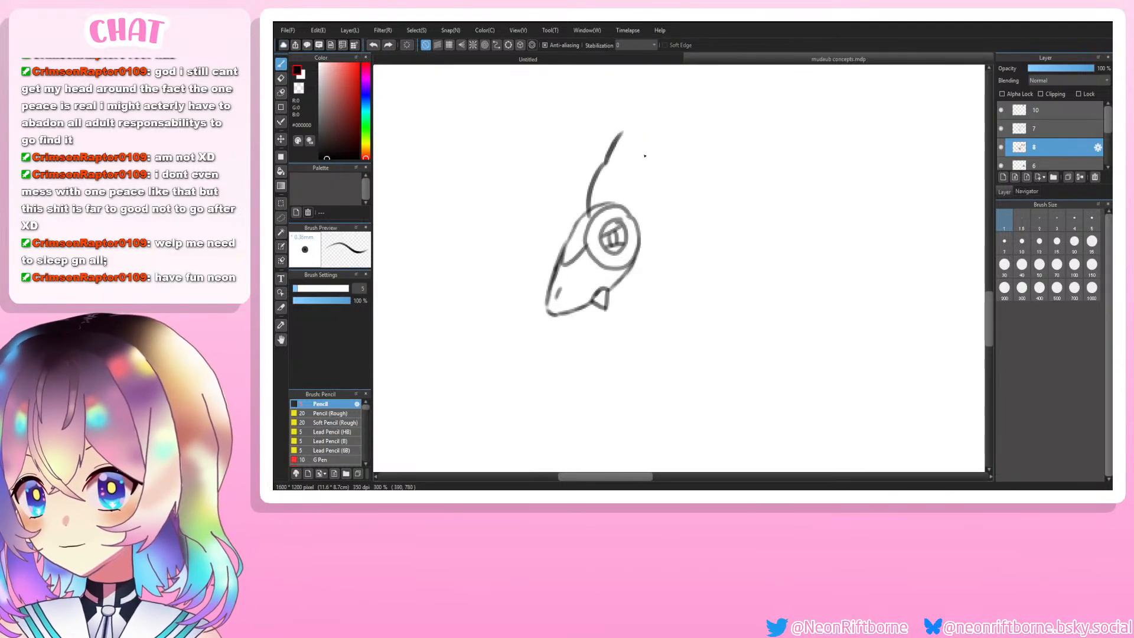
{"action": "key", "text": "ctrl+z"}
{"action": "key", "text": "ctrl+z"}
Step: Try a shorter curved antenna ending in a square tip with a dot above the eye
{"action": "left_click_drag", "start_coordinate": [591, 215], "coordinate": [598, 176]}
{"action": "key", "text": "ctrl+z"}
{"action": "key", "text": "ctrl+z"}
{"action": "left_click_drag", "start_coordinate": [590, 216], "coordinate": [594, 167]}
{"action": "key", "text": "ctrl+z"}
{"action": "key", "text": "ctrl+z"}
{"action": "mouse_move", "coordinate": [589, 210]}
{"action": "left_mouse_down"}
{"action": "mouse_move", "coordinate": [606, 160]}
{"action": "mouse_move", "coordinate": [623, 163]}
{"action": "mouse_move", "coordinate": [612, 181]}
{"action": "mouse_move", "coordinate": [598, 179]}
{"action": "mouse_move", "coordinate": [608, 172]}
{"action": "left_mouse_up"}
{"action": "key", "text": "ctrl+z"}
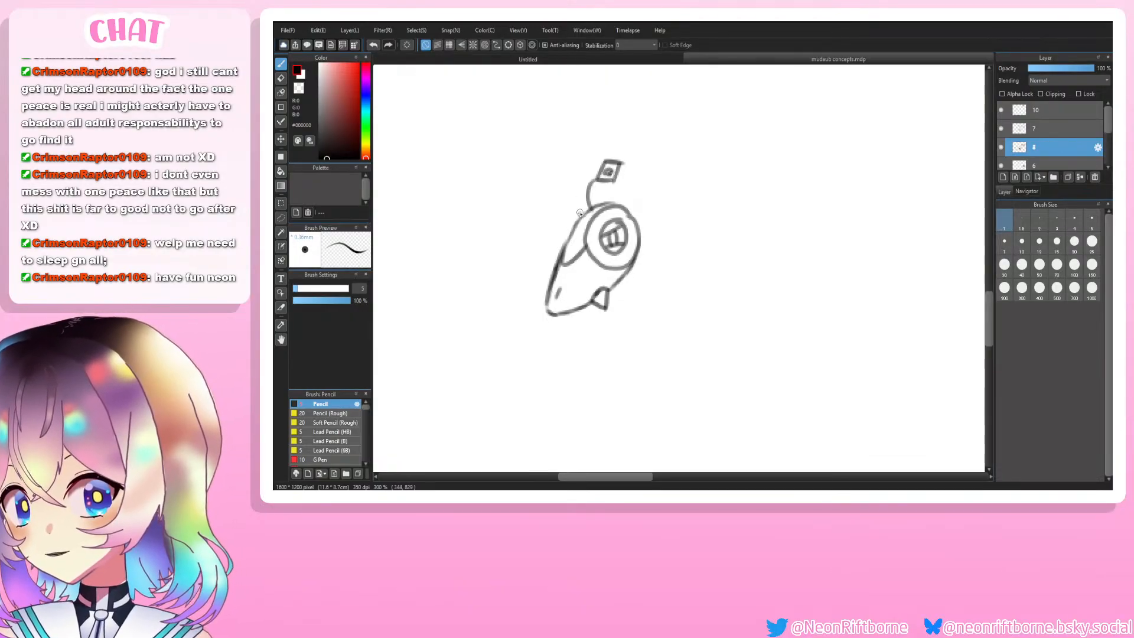
Step: Replace the square-tipped antenna with a pair of short curved antennae that have slanted, pointed tips
{"action": "mouse_move", "coordinate": [581, 214]}
{"action": "left_mouse_down"}
{"action": "mouse_move", "coordinate": [580, 188]}
{"action": "mouse_move", "coordinate": [610, 161]}
{"action": "mouse_move", "coordinate": [620, 167]}
{"action": "mouse_move", "coordinate": [601, 157]}
{"action": "mouse_move", "coordinate": [598, 168]}
{"action": "mouse_move", "coordinate": [615, 163]}
{"action": "mouse_move", "coordinate": [612, 152]}
{"action": "mouse_move", "coordinate": [609, 175]}
{"action": "mouse_move", "coordinate": [592, 183]}
{"action": "left_mouse_up"}
{"action": "key", "text": "ctrl+z"}
{"action": "key", "text": "e"}
{"action": "key", "text": "b"}
{"action": "key", "text": "ctrl+z"}
{"action": "key", "text": "ctrl+z"}
{"action": "key", "text": "ctrl+z"}
{"action": "key", "text": "ctrl+z"}
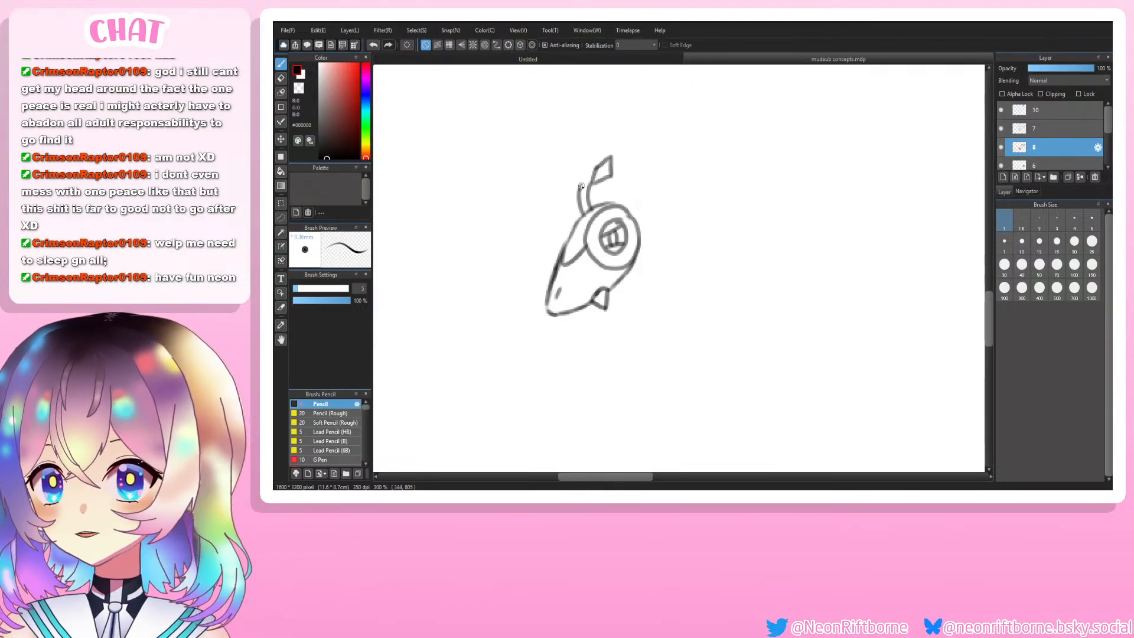
{"action": "mouse_move", "coordinate": [580, 188]}
{"action": "left_mouse_down"}
{"action": "mouse_move", "coordinate": [597, 155]}
{"action": "mouse_move", "coordinate": [602, 172]}
{"action": "left_mouse_up"}
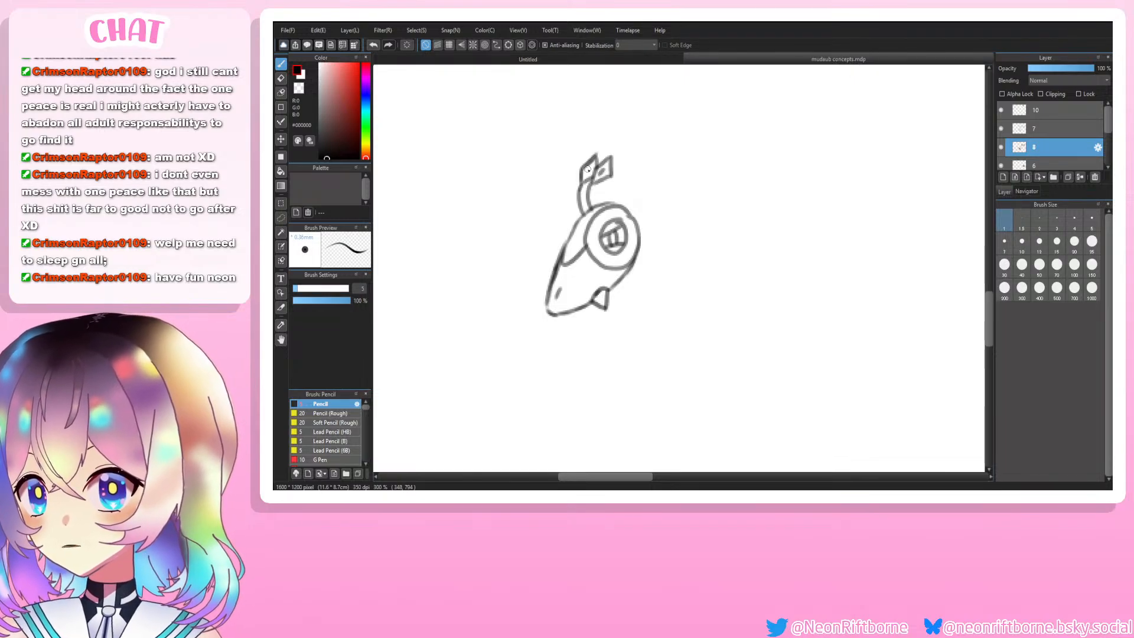
Step: Erase the mandible and lower jaw and redraw the front of the snout as a steeper line
{"action": "scroll", "coordinate": [601, 231], "scroll_direction": "down", "scroll_amount": 3}
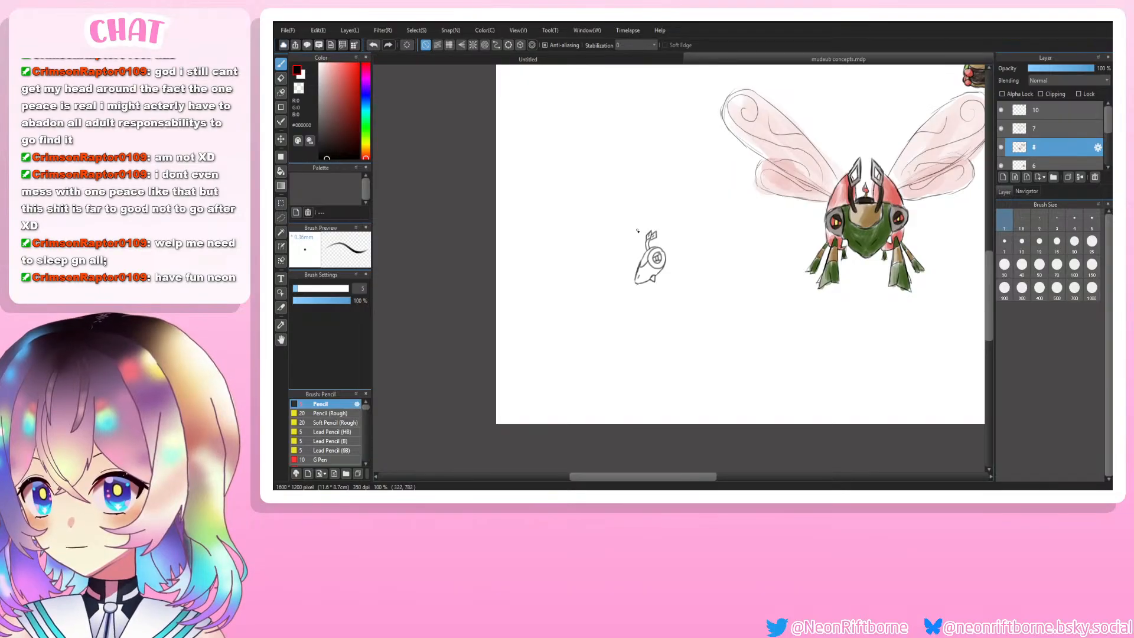
{"action": "scroll", "coordinate": [598, 241], "scroll_direction": "up", "scroll_amount": 2}
{"action": "key", "text": "e"}
{"action": "mouse_move", "coordinate": [593, 273]}
{"action": "left_mouse_down"}
{"action": "mouse_move", "coordinate": [599, 307]}
{"action": "mouse_move", "coordinate": [595, 283]}
{"action": "mouse_move", "coordinate": [636, 296]}
{"action": "mouse_move", "coordinate": [594, 269]}
{"action": "mouse_move", "coordinate": [602, 256]}
{"action": "mouse_move", "coordinate": [607, 304]}
{"action": "mouse_move", "coordinate": [642, 276]}
{"action": "mouse_move", "coordinate": [627, 296]}
{"action": "left_mouse_up"}
{"action": "key", "text": "b"}
{"action": "key", "text": "ctrl+z"}
{"action": "key", "text": "ctrl+z"}
{"action": "key", "text": "ctrl+z"}
{"action": "key", "text": "e"}
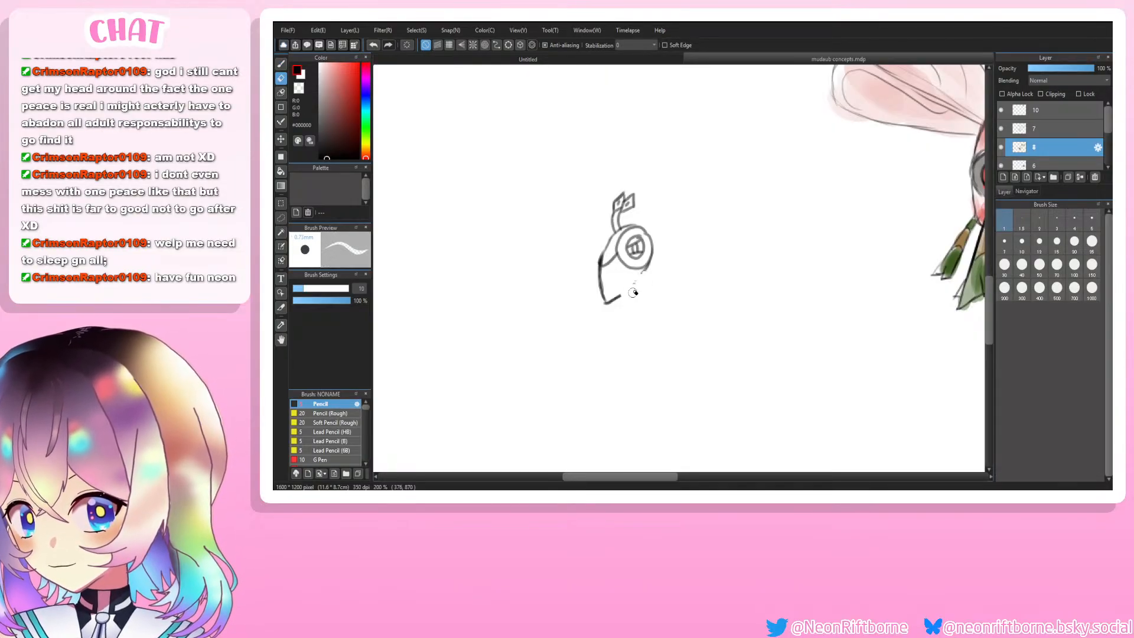
{"action": "key", "text": "b"}
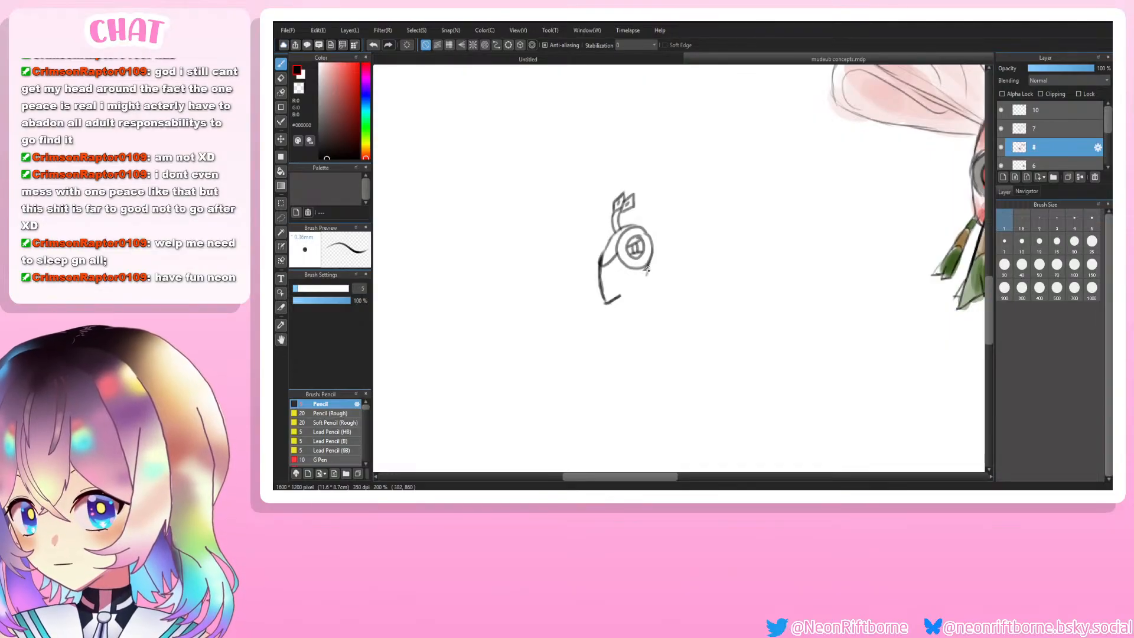
Step: Redraw the jaw edge below the eye and close the snout into a longer, rounded shape
{"action": "mouse_move", "coordinate": [647, 269]}
{"action": "left_mouse_down"}
{"action": "mouse_move", "coordinate": [595, 313]}
{"action": "mouse_move", "coordinate": [629, 302]}
{"action": "mouse_move", "coordinate": [631, 285]}
{"action": "mouse_move", "coordinate": [631, 300]}
{"action": "mouse_move", "coordinate": [643, 290]}
{"action": "mouse_move", "coordinate": [623, 283]}
{"action": "mouse_move", "coordinate": [611, 305]}
{"action": "mouse_move", "coordinate": [640, 282]}
{"action": "mouse_move", "coordinate": [647, 290]}
{"action": "mouse_move", "coordinate": [616, 299]}
{"action": "left_mouse_up"}
{"action": "key", "text": "e"}
{"action": "key", "text": "b"}
{"action": "key", "text": "e"}
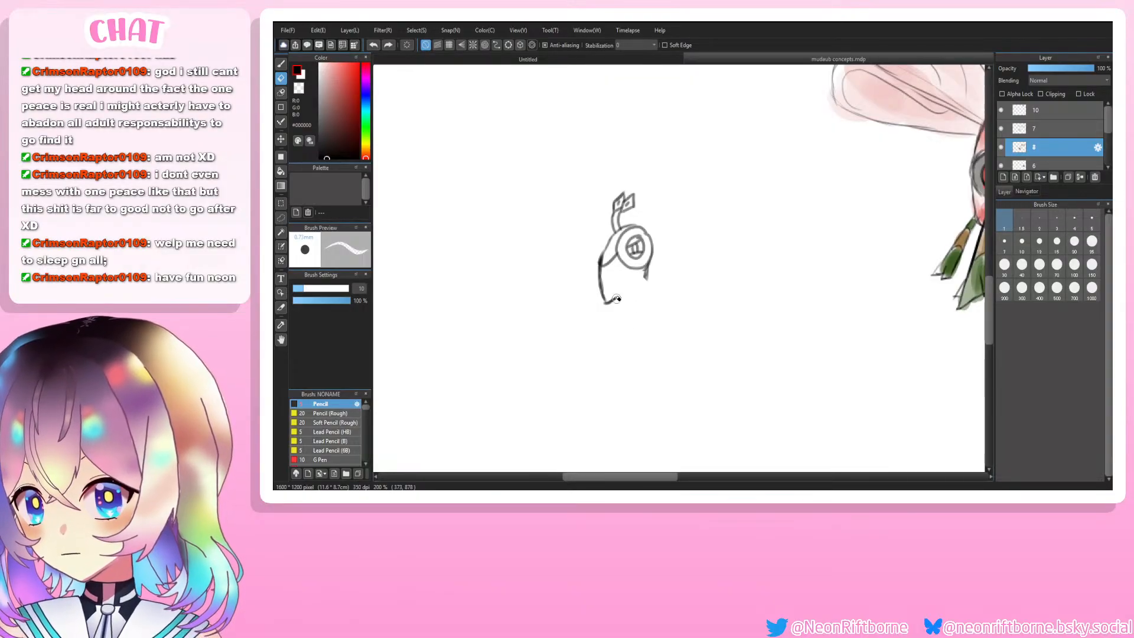
{"action": "key", "text": "ctrl+plus"}
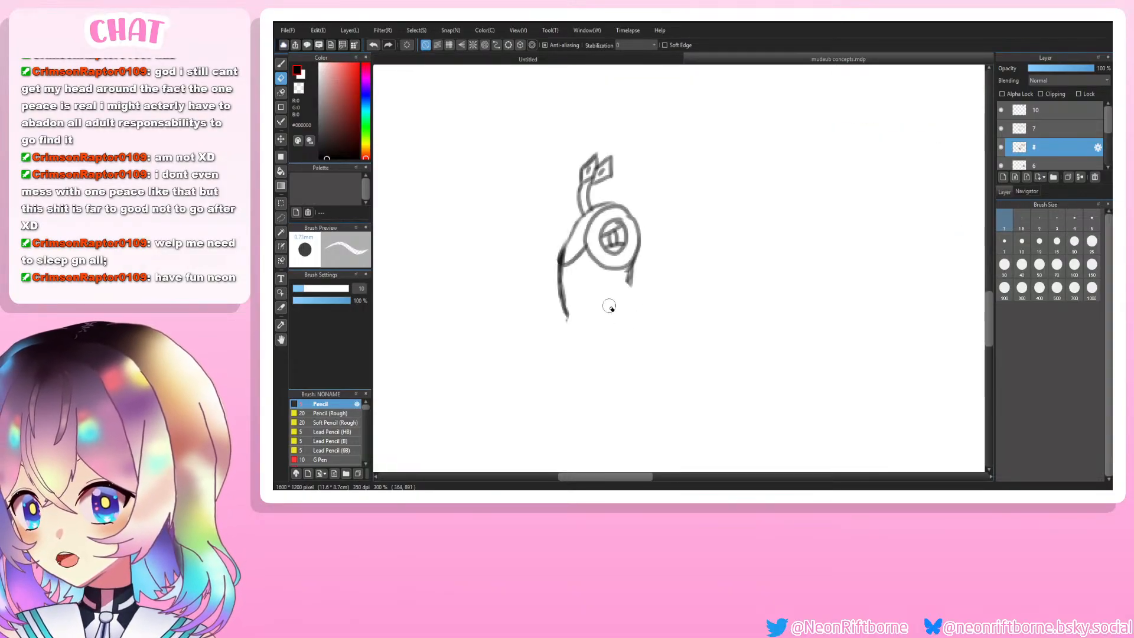
{"action": "key", "text": "b"}
{"action": "mouse_move", "coordinate": [566, 319]}
{"action": "left_mouse_down"}
{"action": "mouse_move", "coordinate": [602, 312]}
{"action": "mouse_move", "coordinate": [620, 286]}
{"action": "left_mouse_up"}
{"action": "key", "text": "e"}
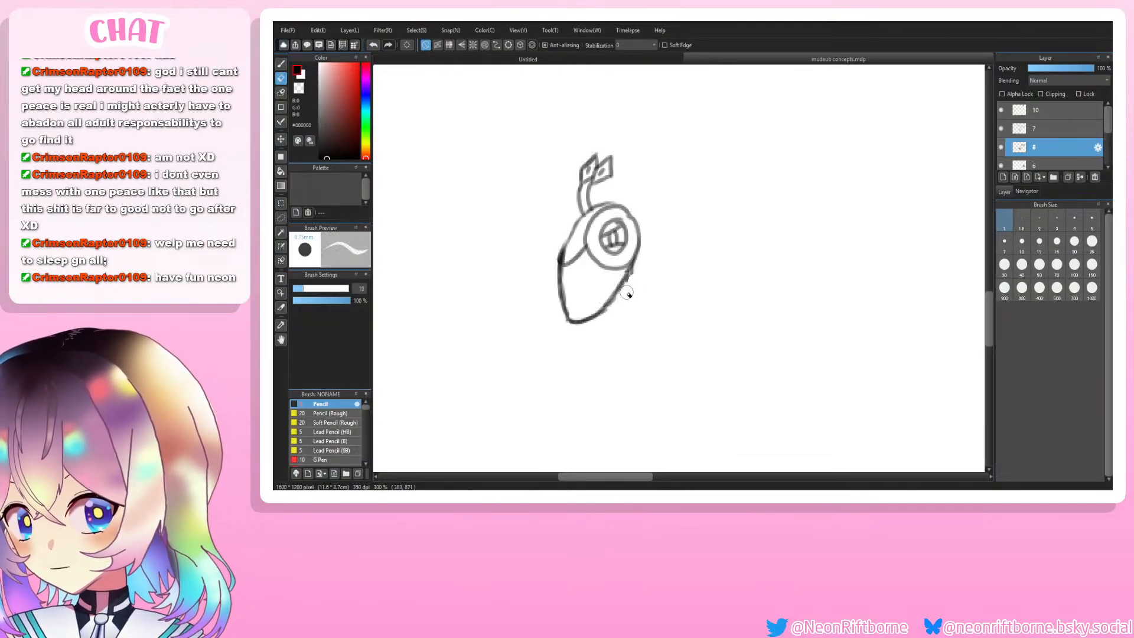
Step: Add a pointed mandible at the jaw, try a short mark near the snout tip, and check the head smaller
{"action": "left_click_drag", "start_coordinate": [615, 287], "coordinate": [611, 295]}
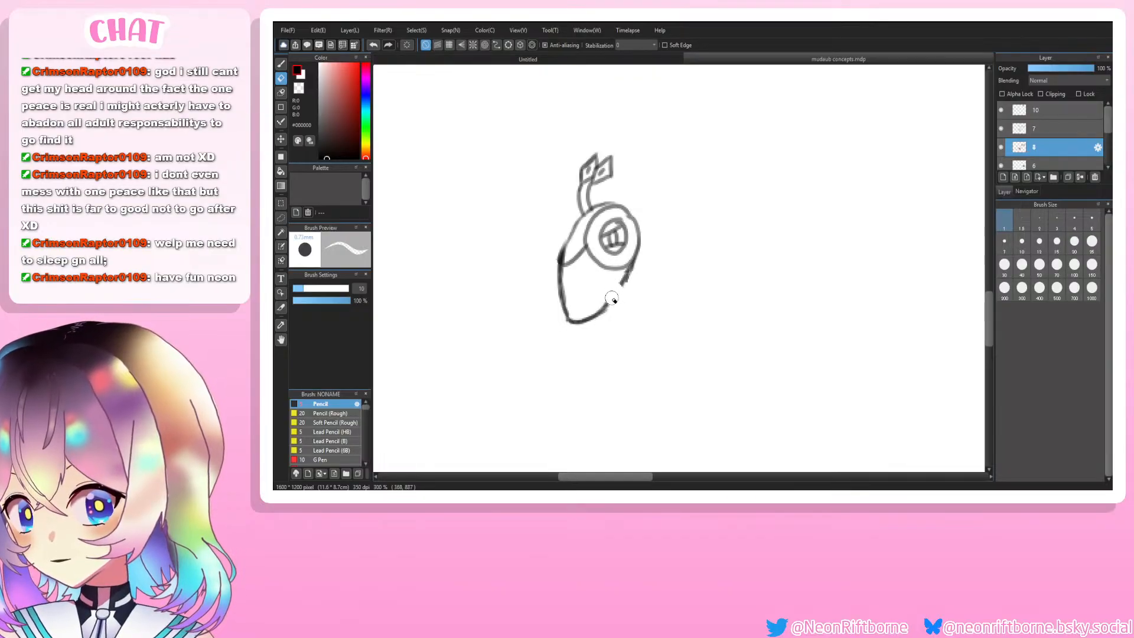
{"action": "key", "text": "b"}
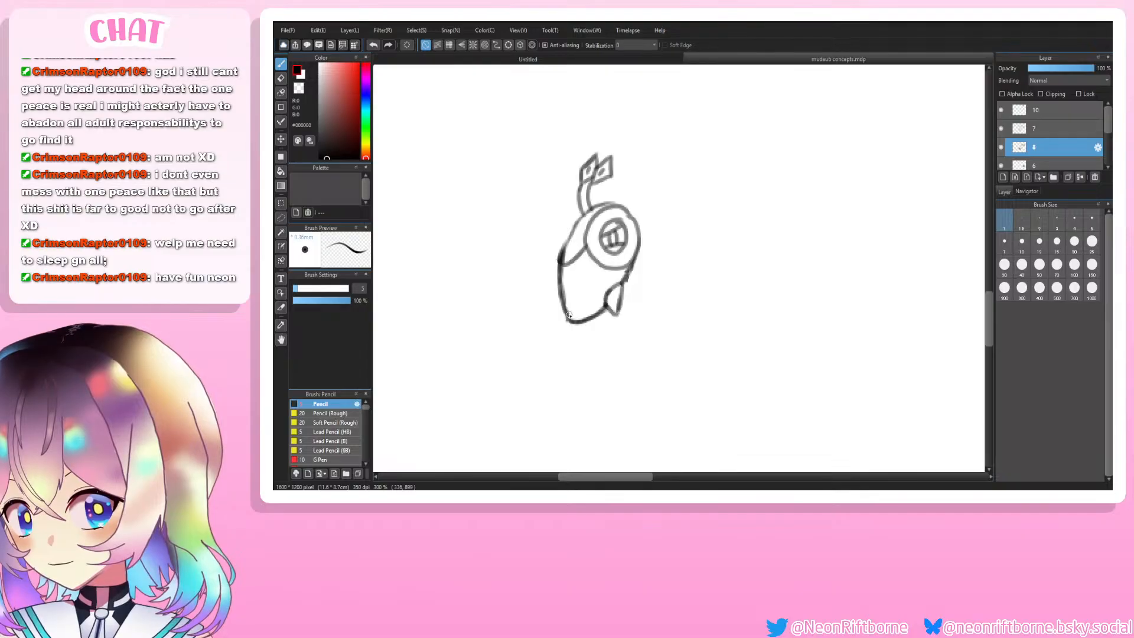
{"action": "key", "text": "e"}
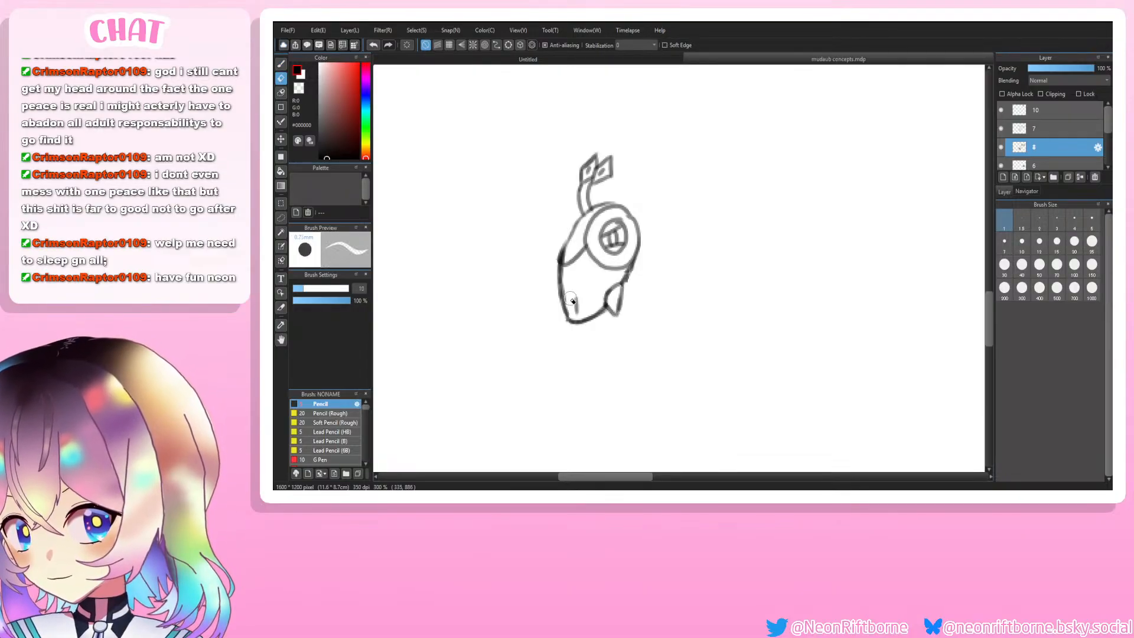
{"action": "key", "text": "b"}
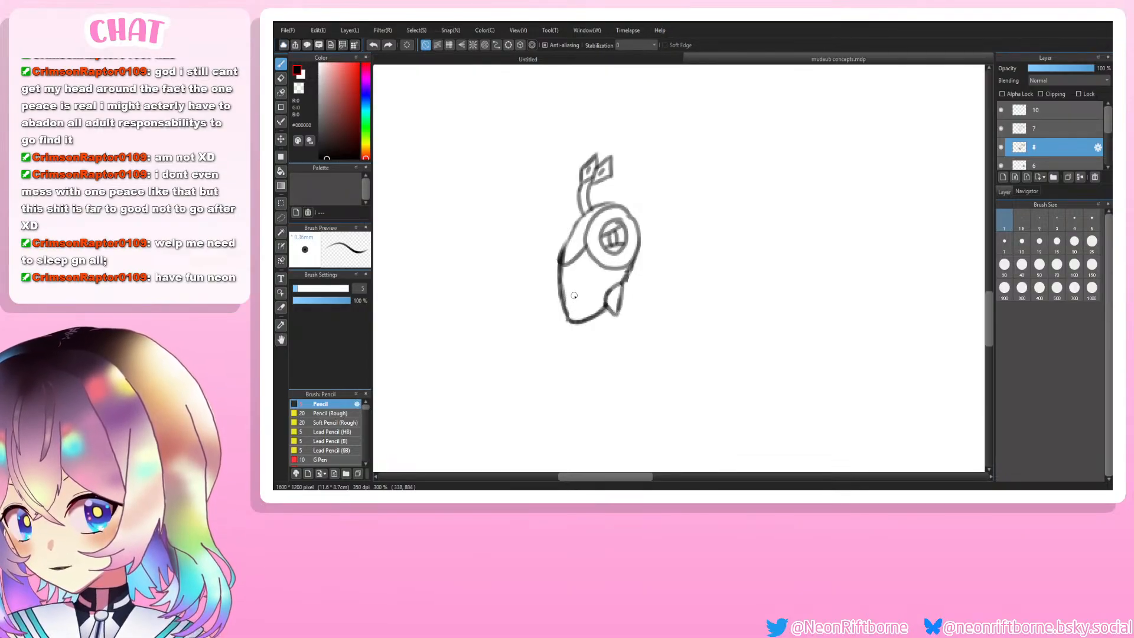
{"action": "left_click_drag", "start_coordinate": [584, 299], "coordinate": [575, 309]}
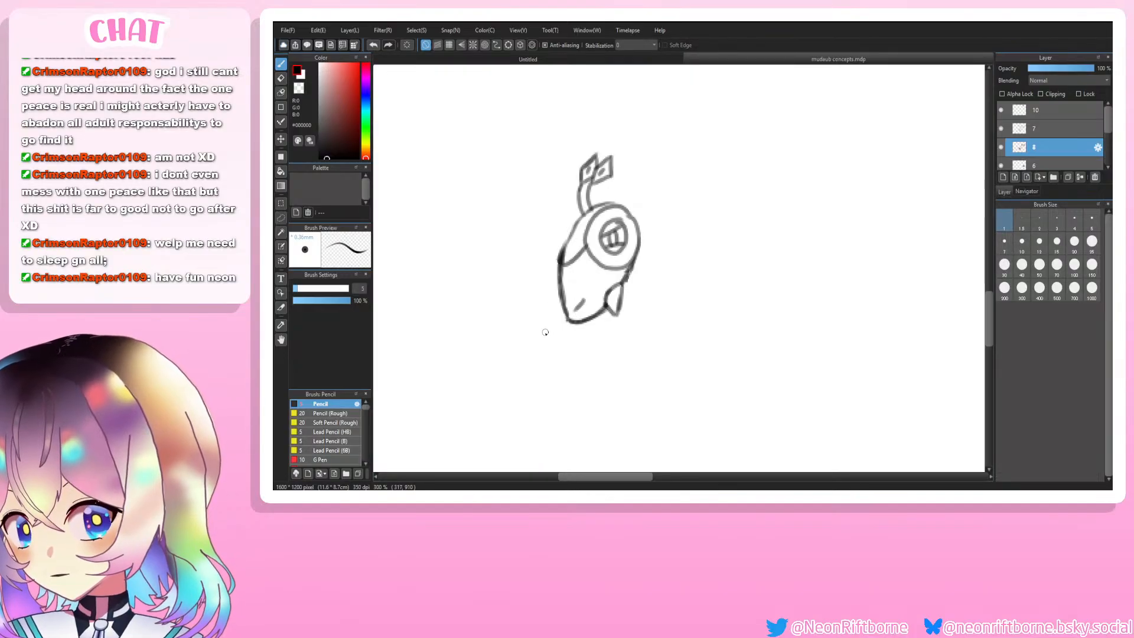
{"action": "key", "text": "ctrl+minus"}
{"action": "key", "text": "ctrl+minus"}
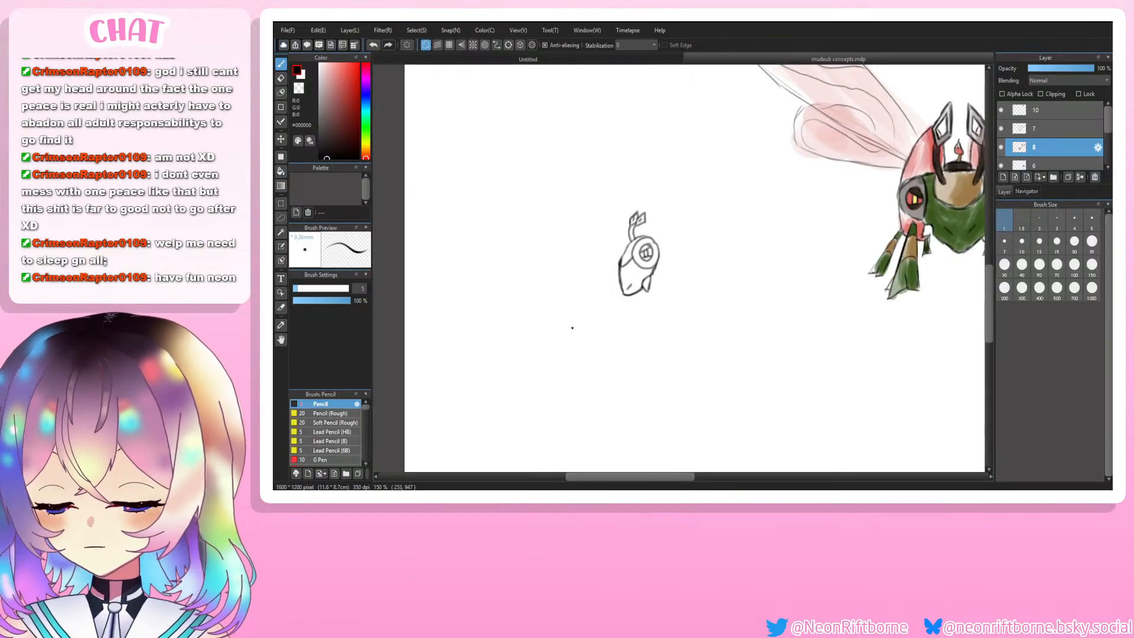
{"action": "key", "text": "ctrl+plus"}
{"action": "key", "text": "ctrl+plus"}
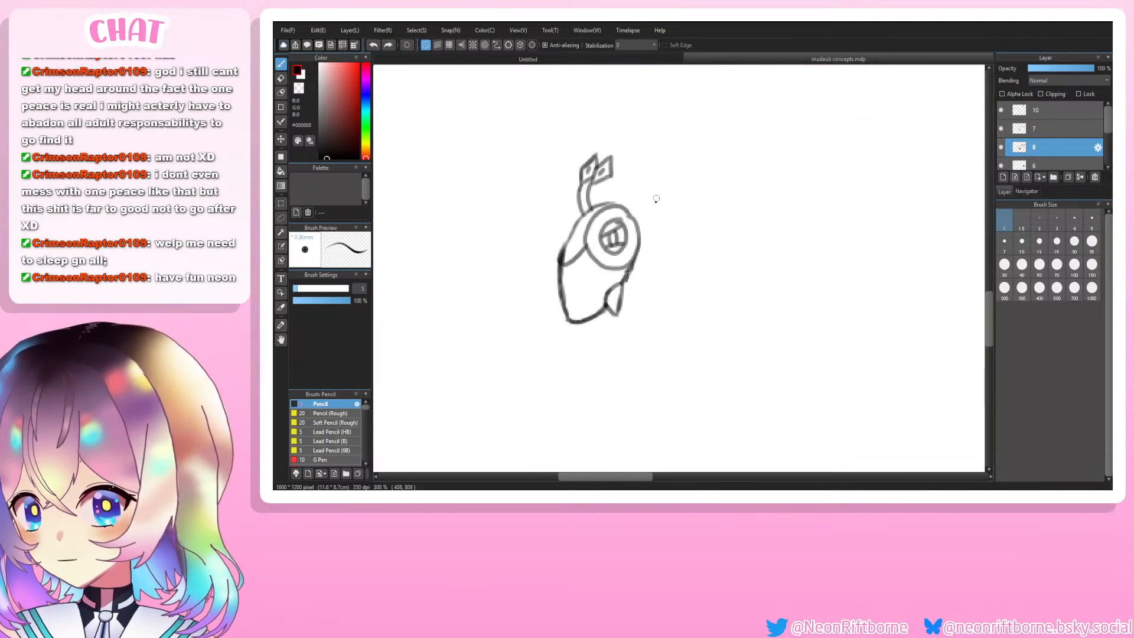
Step: Erase the old snout and mandible and redraw a shorter, straight-fronted snout with a slanted lower edge
{"action": "key", "text": "e"}
{"action": "mouse_move", "coordinate": [618, 309]}
{"action": "left_mouse_down"}
{"action": "mouse_move", "coordinate": [572, 314]}
{"action": "mouse_move", "coordinate": [616, 296]}
{"action": "mouse_move", "coordinate": [646, 199]}
{"action": "mouse_move", "coordinate": [608, 291]}
{"action": "mouse_move", "coordinate": [561, 279]}
{"action": "mouse_move", "coordinate": [563, 256]}
{"action": "mouse_move", "coordinate": [554, 289]}
{"action": "left_mouse_up"}
{"action": "key", "text": "b"}
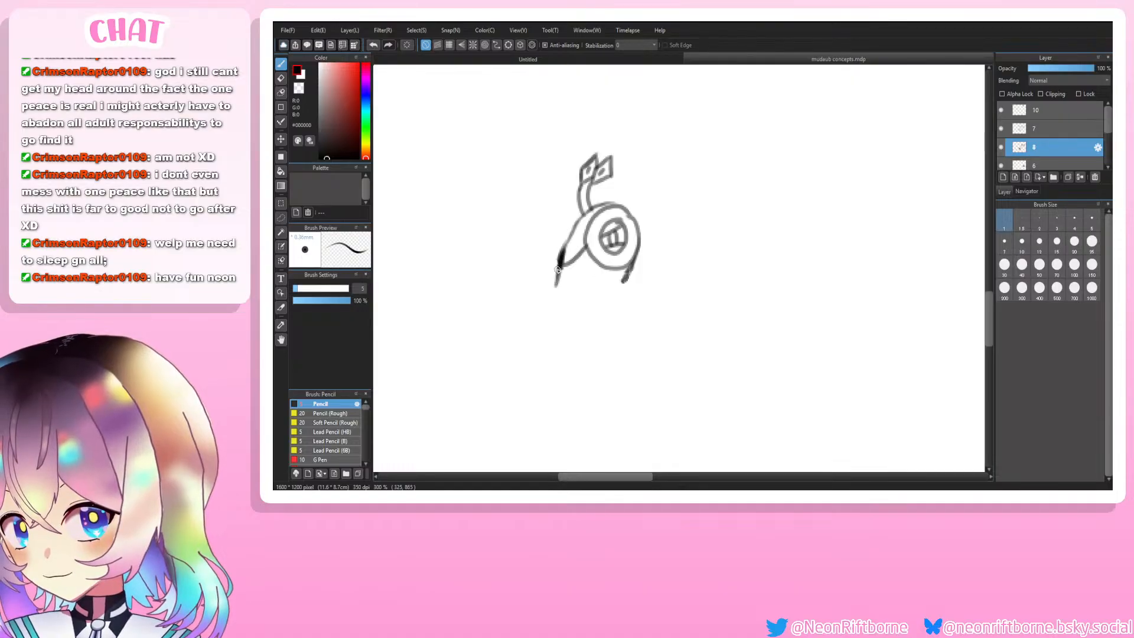
{"action": "key", "text": "ctrl+z"}
{"action": "key", "text": "e"}
{"action": "mouse_move", "coordinate": [564, 241]}
{"action": "left_mouse_down"}
{"action": "mouse_move", "coordinate": [553, 272]}
{"action": "mouse_move", "coordinate": [576, 239]}
{"action": "left_mouse_up"}
{"action": "key", "text": "b"}
{"action": "mouse_move", "coordinate": [571, 236]}
{"action": "left_mouse_down"}
{"action": "mouse_move", "coordinate": [564, 300]}
{"action": "mouse_move", "coordinate": [597, 292]}
{"action": "left_mouse_up"}
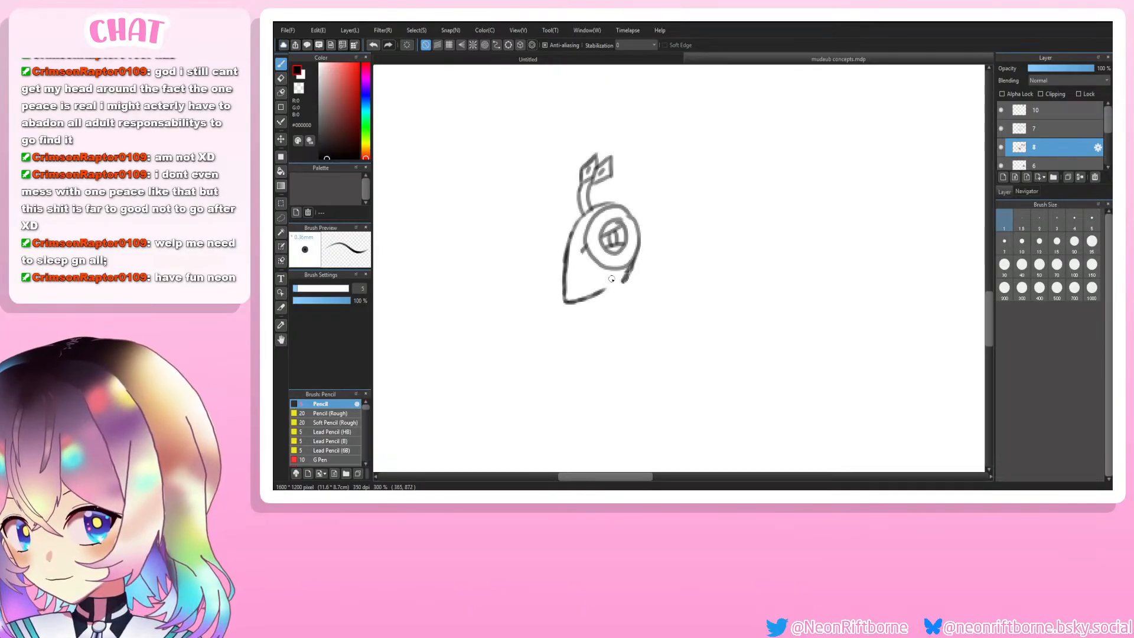
Step: Trim the stray line end below the eye and curve the snout's lower edge upward as the mandible's base
{"action": "key", "text": "e"}
{"action": "left_click_drag", "start_coordinate": [630, 284], "coordinate": [611, 284]}
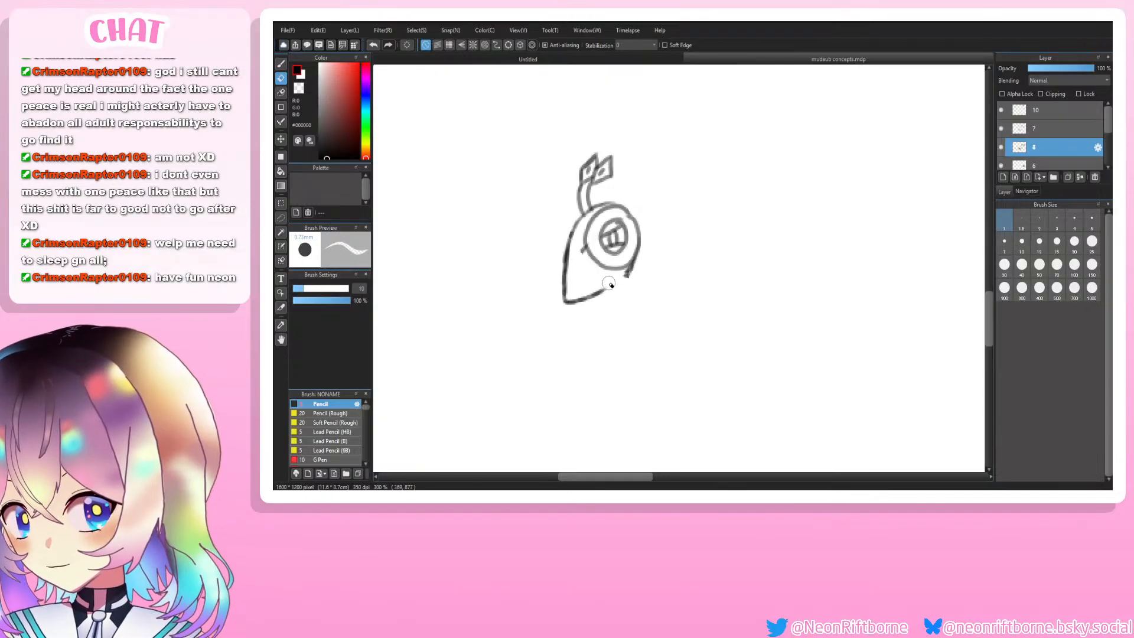
{"action": "key", "text": "ctrl+z"}
{"action": "key", "text": "b"}
{"action": "key", "text": "e"}
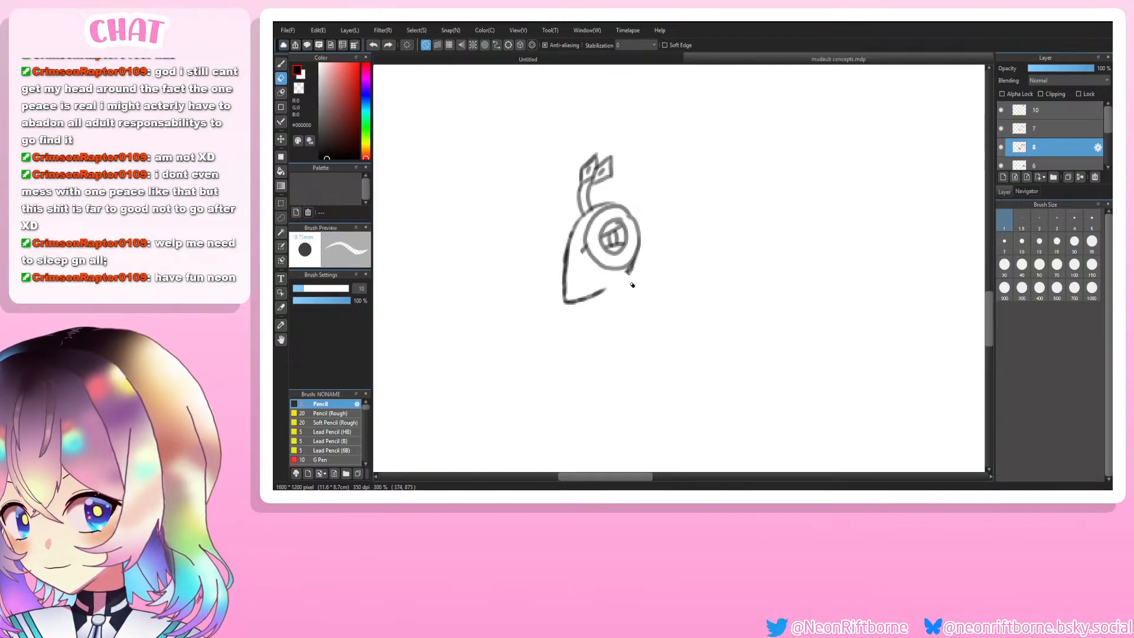
{"action": "key", "text": "b"}
{"action": "mouse_move", "coordinate": [631, 267]}
{"action": "left_mouse_down"}
{"action": "mouse_move", "coordinate": [591, 297]}
{"action": "mouse_move", "coordinate": [624, 283]}
{"action": "mouse_move", "coordinate": [602, 287]}
{"action": "left_mouse_up"}
{"action": "key", "text": "e"}
{"action": "key", "text": "b"}
{"action": "key", "text": "e"}
{"action": "key", "text": "b"}
{"action": "key", "text": "e"}
{"action": "key", "text": "b"}
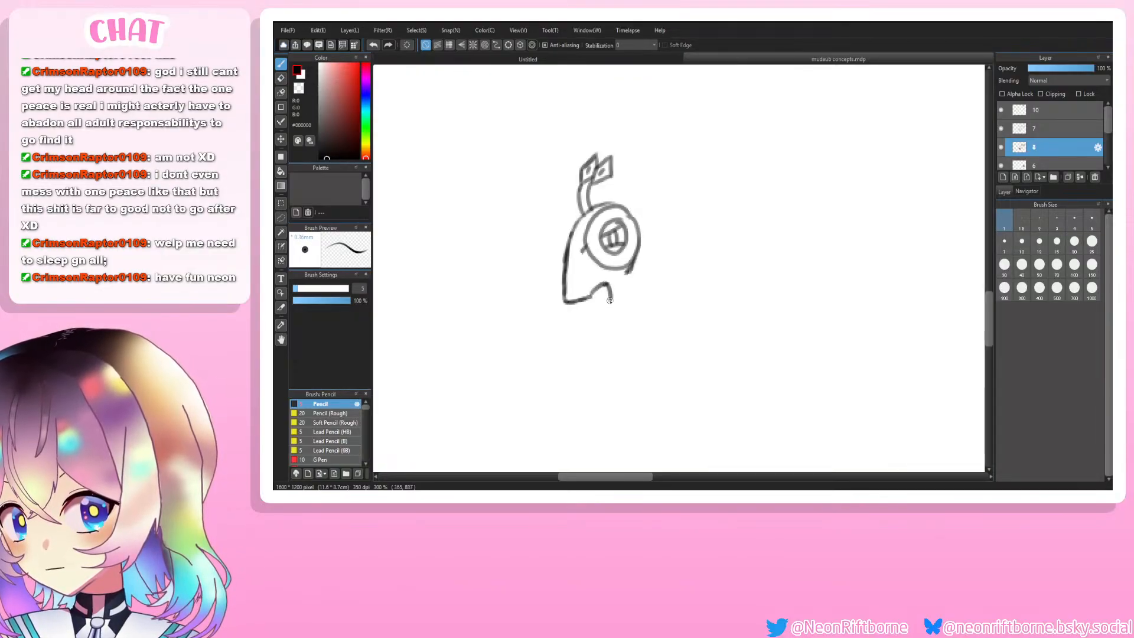
Step: Draw a small pointed mandible under the snout and close the jaw edge up to the eye
{"action": "left_click_drag", "start_coordinate": [607, 286], "coordinate": [625, 275]}
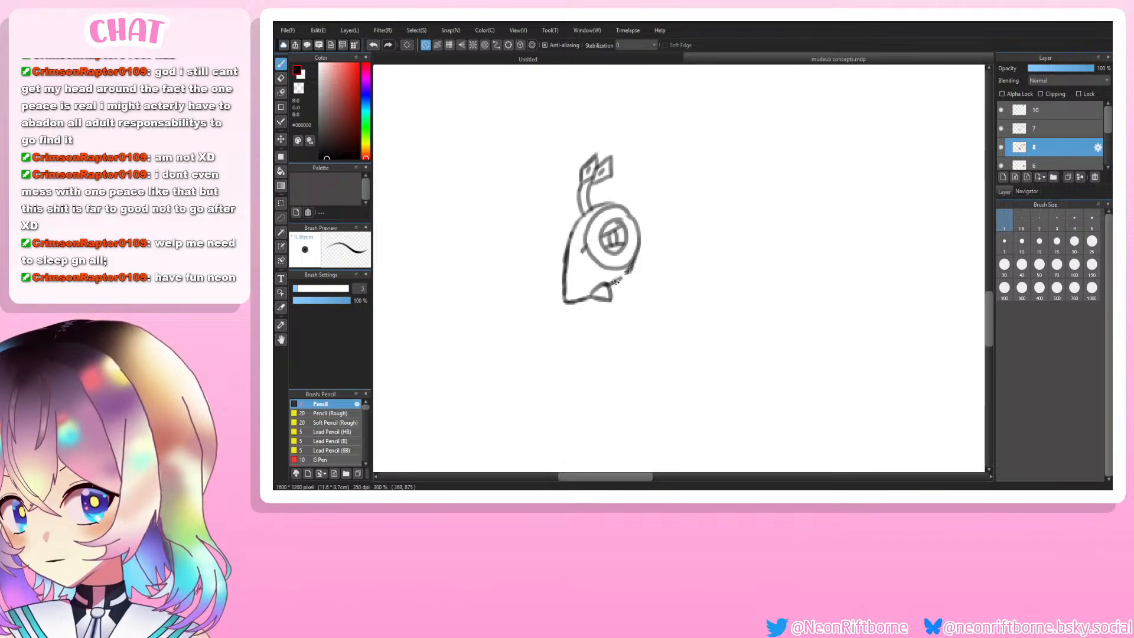
{"action": "key", "text": "ctrl+z"}
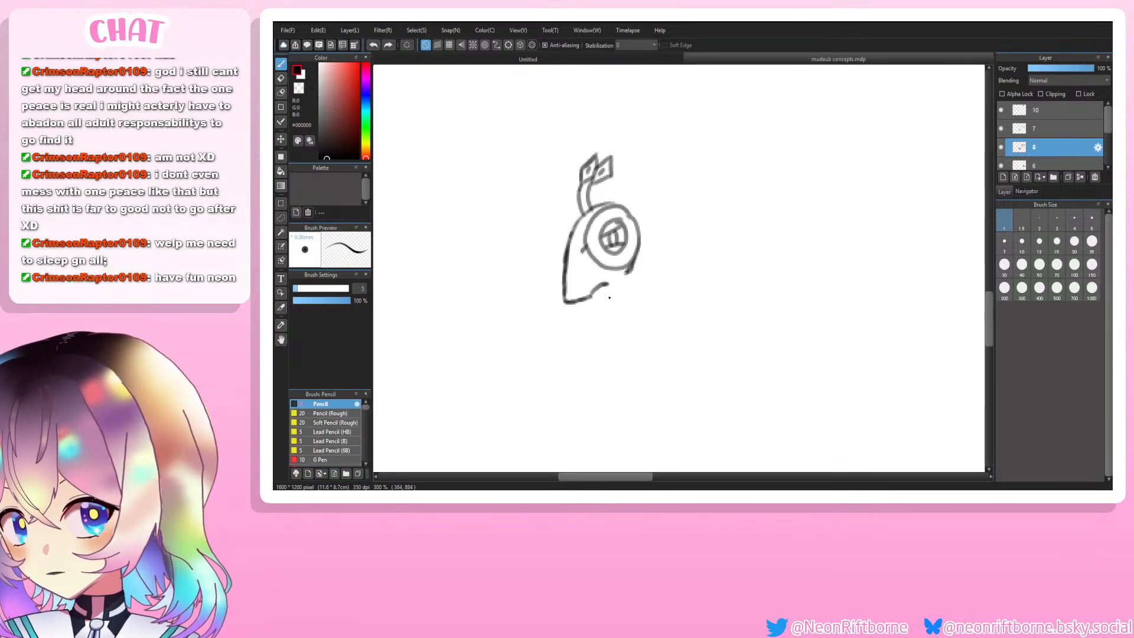
{"action": "left_click_drag", "start_coordinate": [596, 290], "coordinate": [631, 272]}
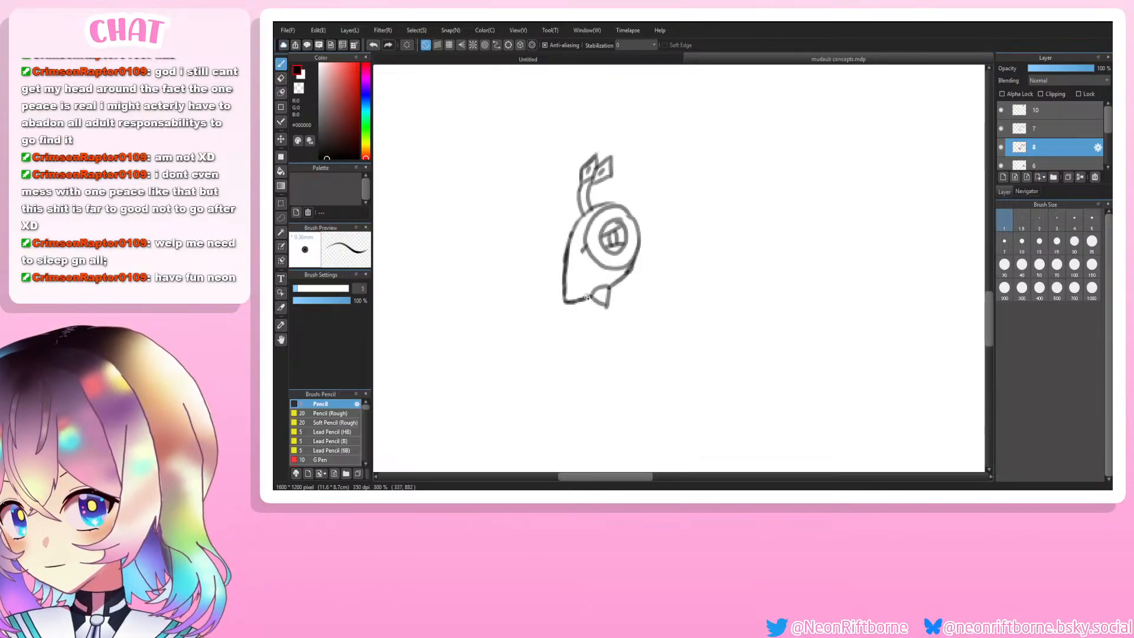
{"action": "key", "text": "ctrl+z"}
{"action": "key", "text": "ctrl+z"}
{"action": "mouse_move", "coordinate": [610, 289]}
{"action": "left_mouse_down"}
{"action": "mouse_move", "coordinate": [605, 304]}
{"action": "mouse_move", "coordinate": [592, 298]}
{"action": "left_mouse_up"}
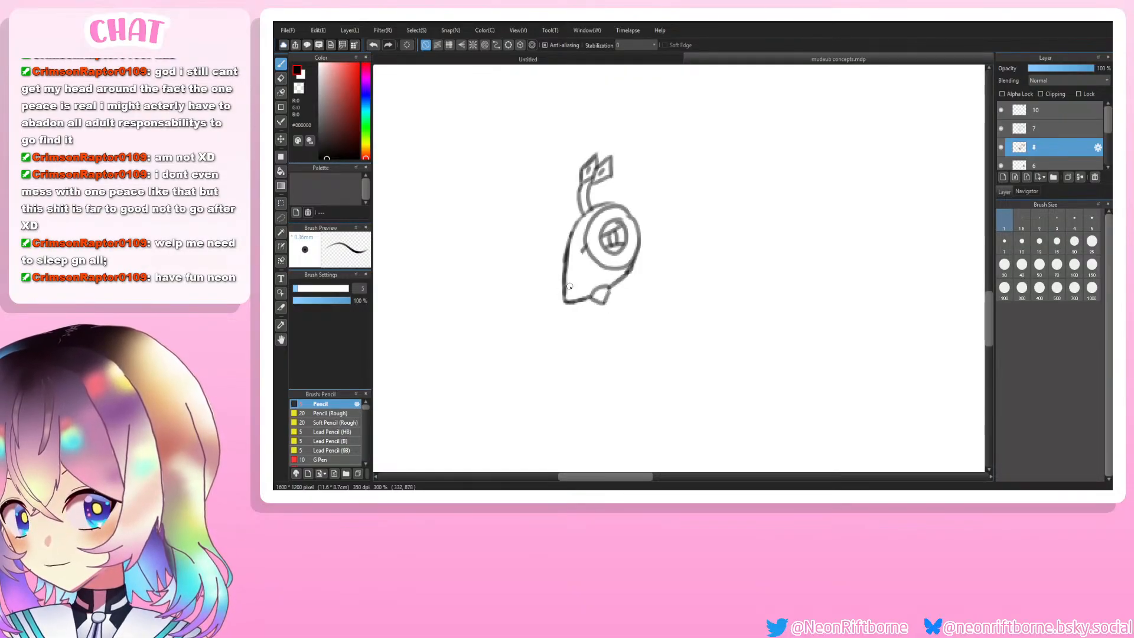
{"action": "key", "text": "ctrl+minus"}
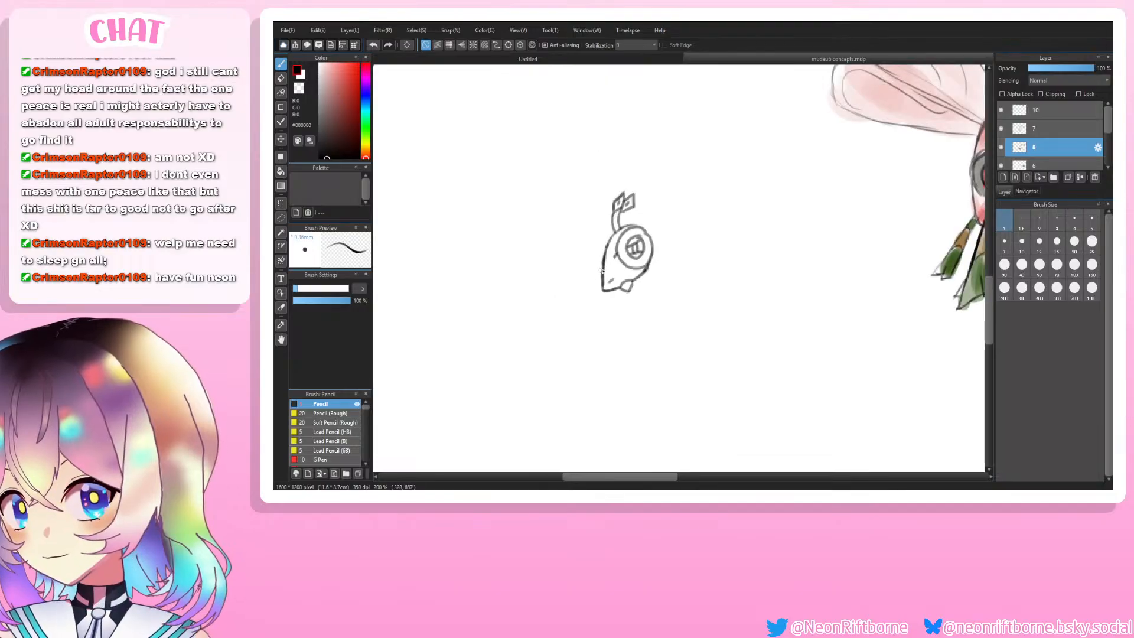
Step: Draw a short curved marking from the eye ring across to the front of the head
{"action": "key", "text": "ctrl+plus"}
{"action": "key", "text": "ctrl+plus"}
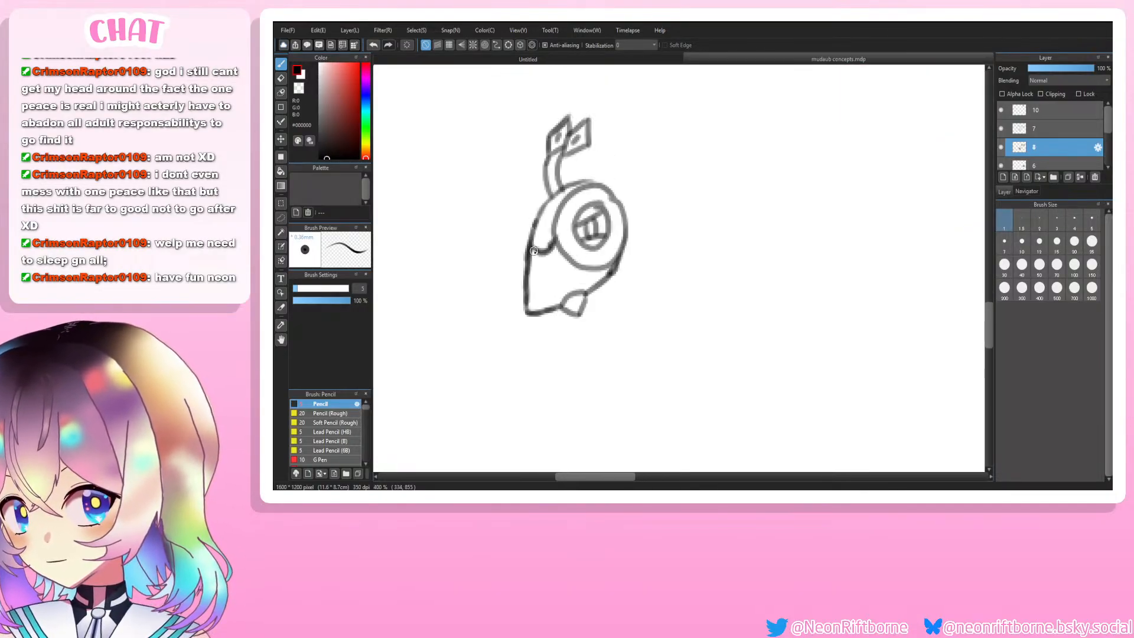
{"action": "key", "text": "ctrl+z"}
{"action": "left_click_drag", "start_coordinate": [554, 242], "coordinate": [535, 255]}
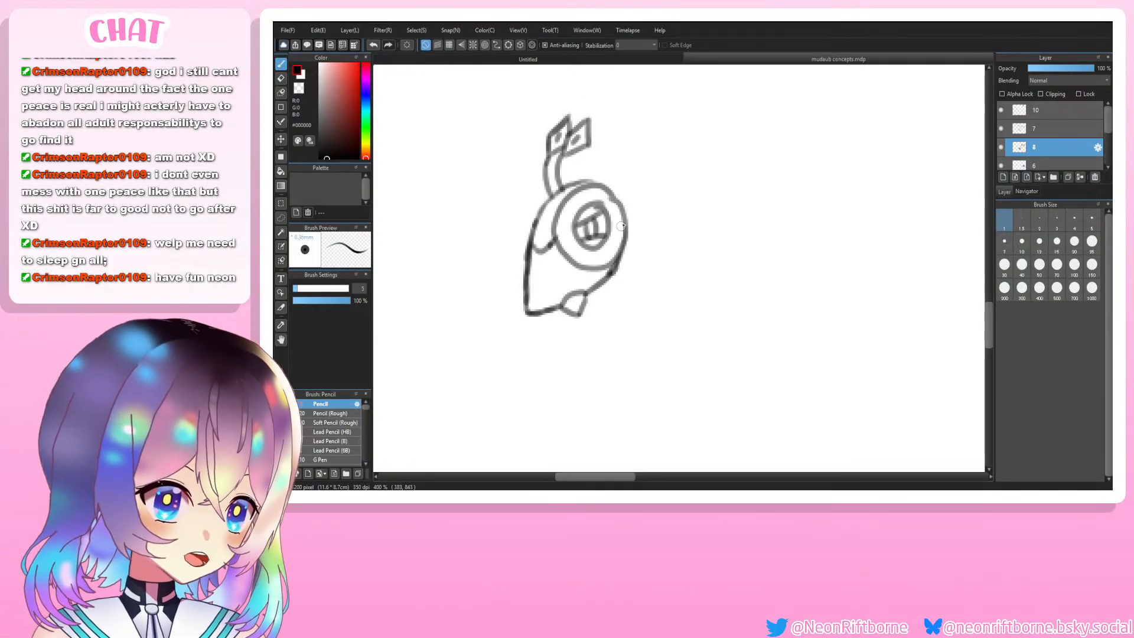
{"action": "scroll", "coordinate": [576, 207], "scroll_direction": "down", "scroll_amount": 1}
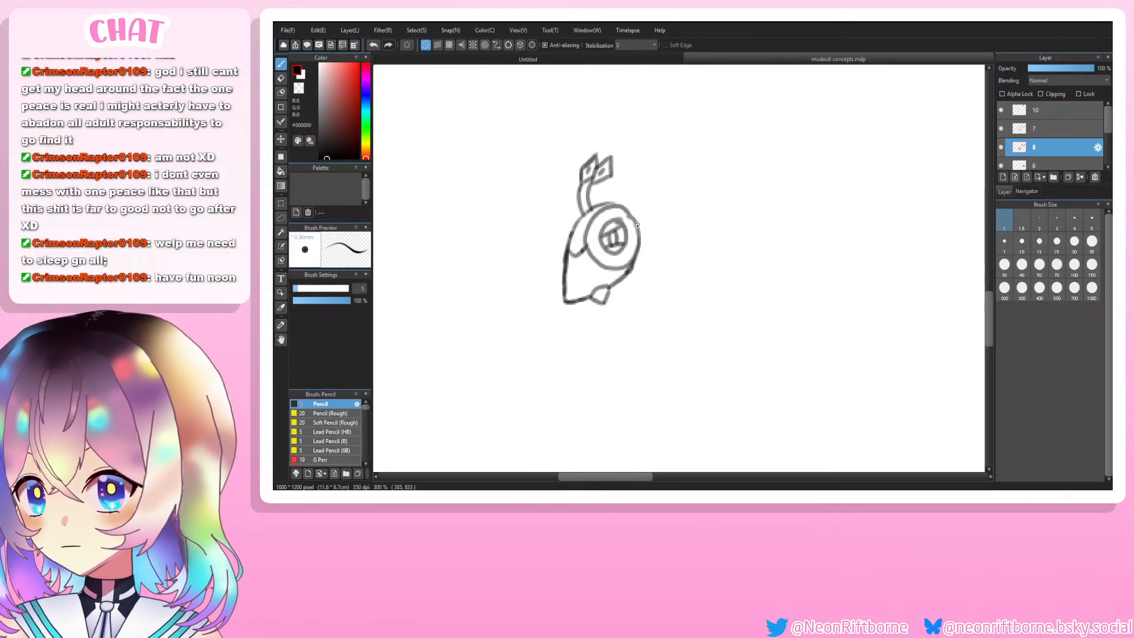
{"action": "mouse_move", "coordinate": [630, 277]}
{"action": "left_mouse_down"}
{"action": "mouse_move", "coordinate": [690, 293]}
{"action": "mouse_move", "coordinate": [705, 261]}
{"action": "mouse_move", "coordinate": [698, 287]}
{"action": "mouse_move", "coordinate": [707, 242]}
{"action": "mouse_move", "coordinate": [705, 272]}
{"action": "mouse_move", "coordinate": [700, 204]}
{"action": "left_mouse_up"}
{"action": "key", "text": "ctrl+z"}
{"action": "key", "text": "ctrl+z"}
{"action": "key", "text": "ctrl+z"}
{"action": "key", "text": "ctrl+z"}
{"action": "key", "text": "ctrl+z"}
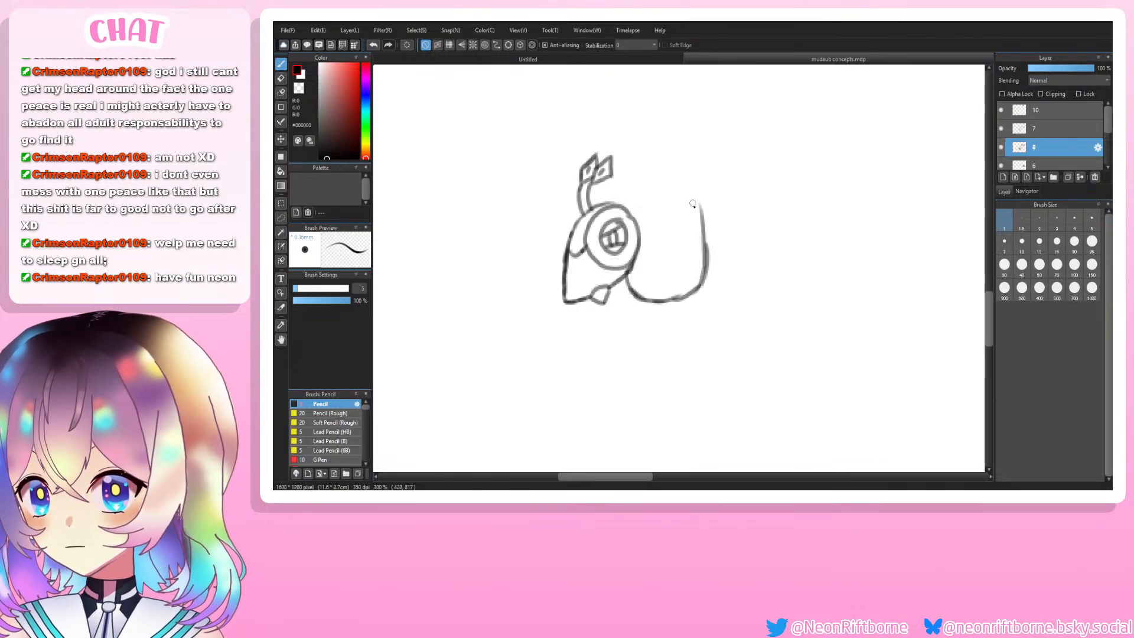
{"action": "key", "text": "ctrl+z"}
{"action": "key", "text": "ctrl+z"}
{"action": "key", "text": "ctrl+z"}
{"action": "key", "text": "ctrl+z"}
{"action": "mouse_move", "coordinate": [663, 301]}
{"action": "left_mouse_down"}
{"action": "mouse_move", "coordinate": [688, 272]}
{"action": "mouse_move", "coordinate": [688, 286]}
{"action": "mouse_move", "coordinate": [689, 253]}
{"action": "mouse_move", "coordinate": [690, 268]}
{"action": "mouse_move", "coordinate": [671, 178]}
{"action": "mouse_move", "coordinate": [635, 234]}
{"action": "left_mouse_up"}
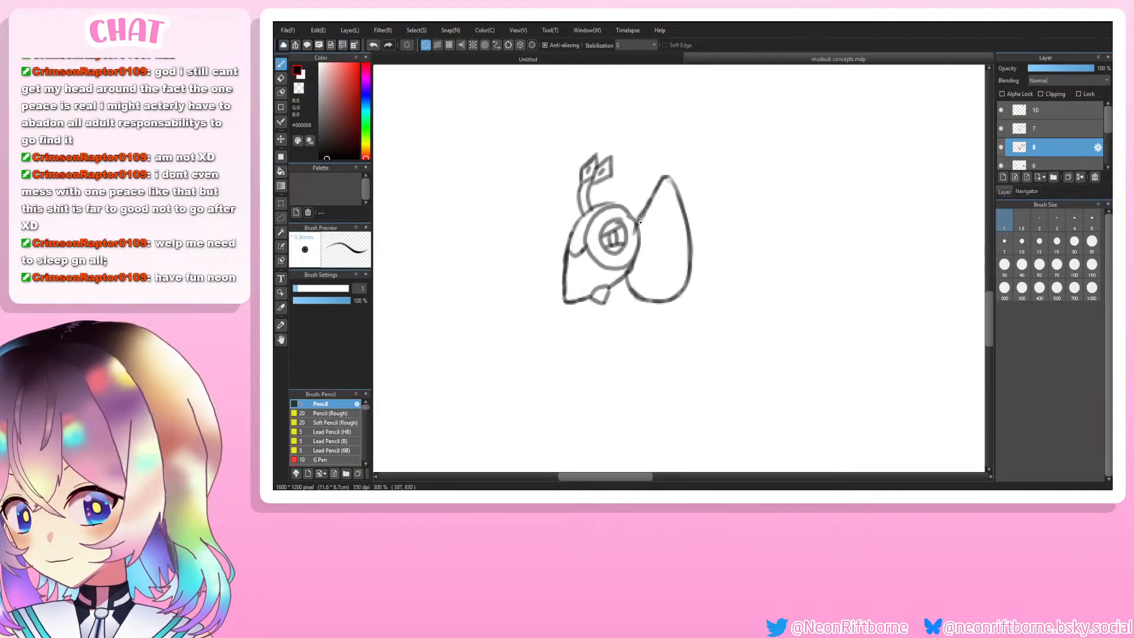
{"action": "key", "text": "ctrl+z"}
{"action": "key", "text": "ctrl+z"}
{"action": "key", "text": "ctrl+z"}
{"action": "key", "text": "ctrl+z"}
{"action": "key", "text": "ctrl+z"}
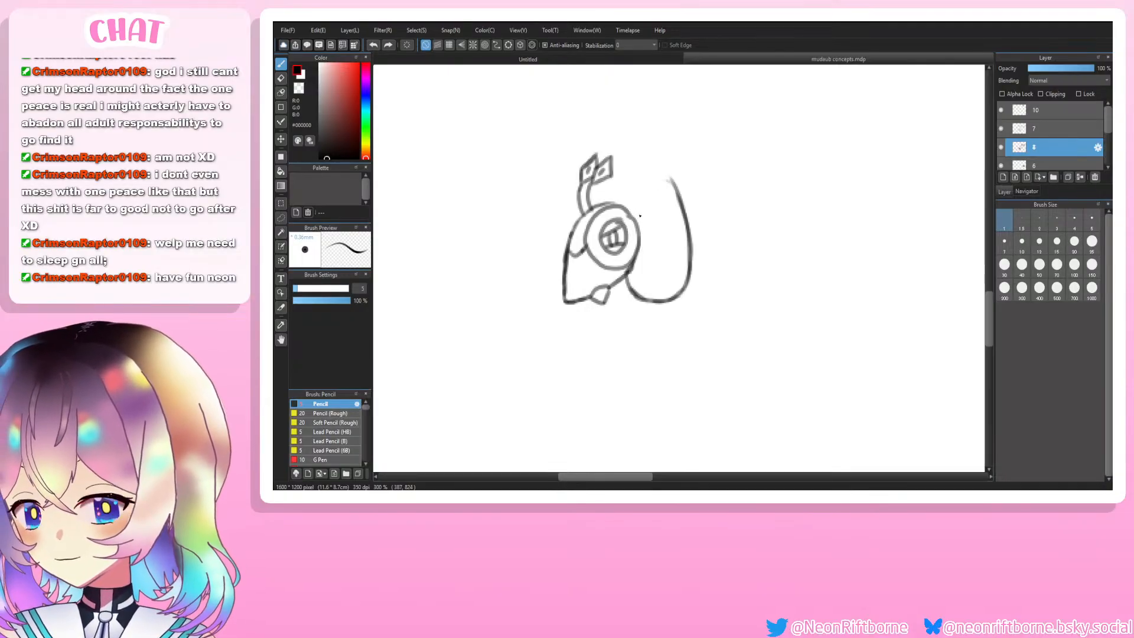
{"action": "key", "text": "ctrl+z"}
{"action": "key", "text": "ctrl+z"}
{"action": "key", "text": "ctrl+z"}
{"action": "key", "text": "ctrl+z"}
{"action": "key", "text": "ctrl+z"}
Step: Draw a large teardrop-shaped body segment with a pointed top just behind the head
{"action": "key", "text": "ctrl+minus"}
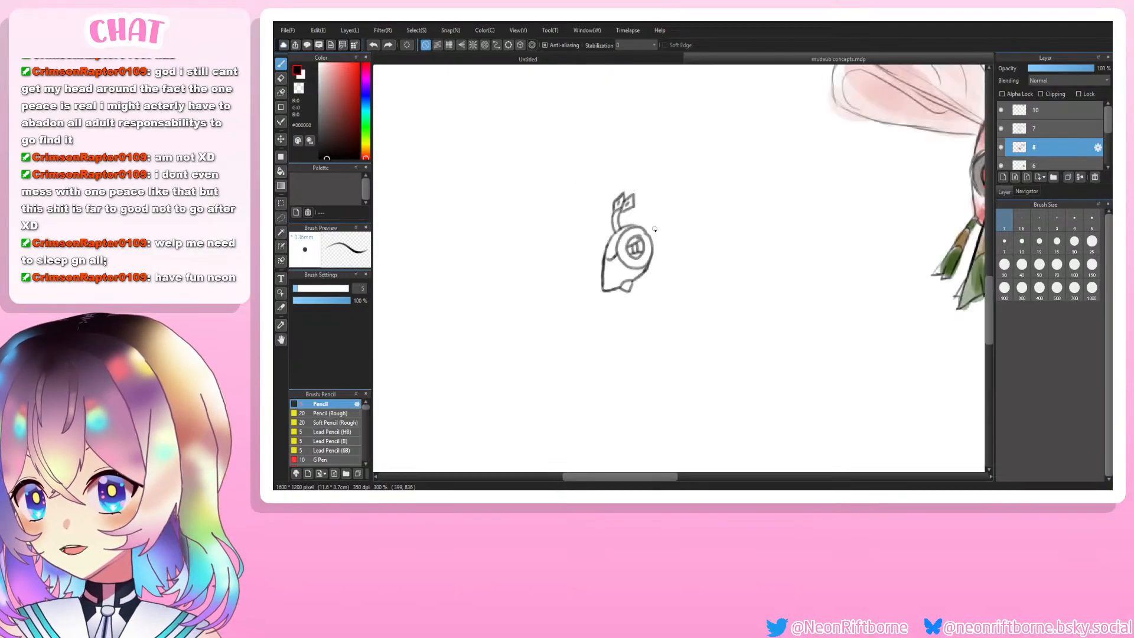
{"action": "key", "text": "ctrl+minus"}
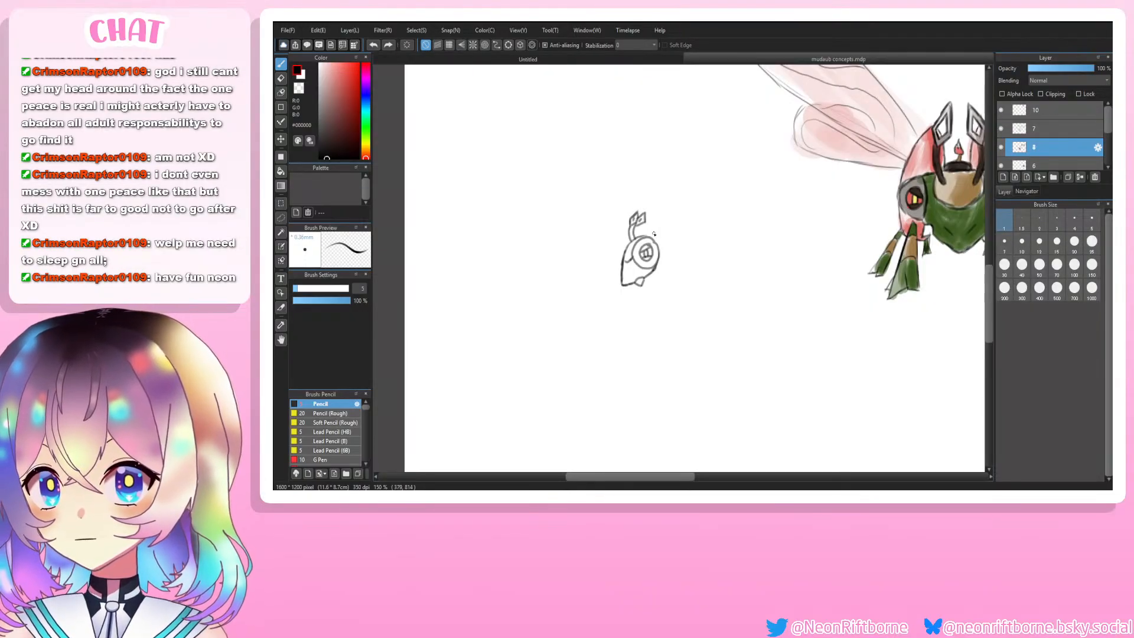
{"action": "key", "text": "ctrl+plus"}
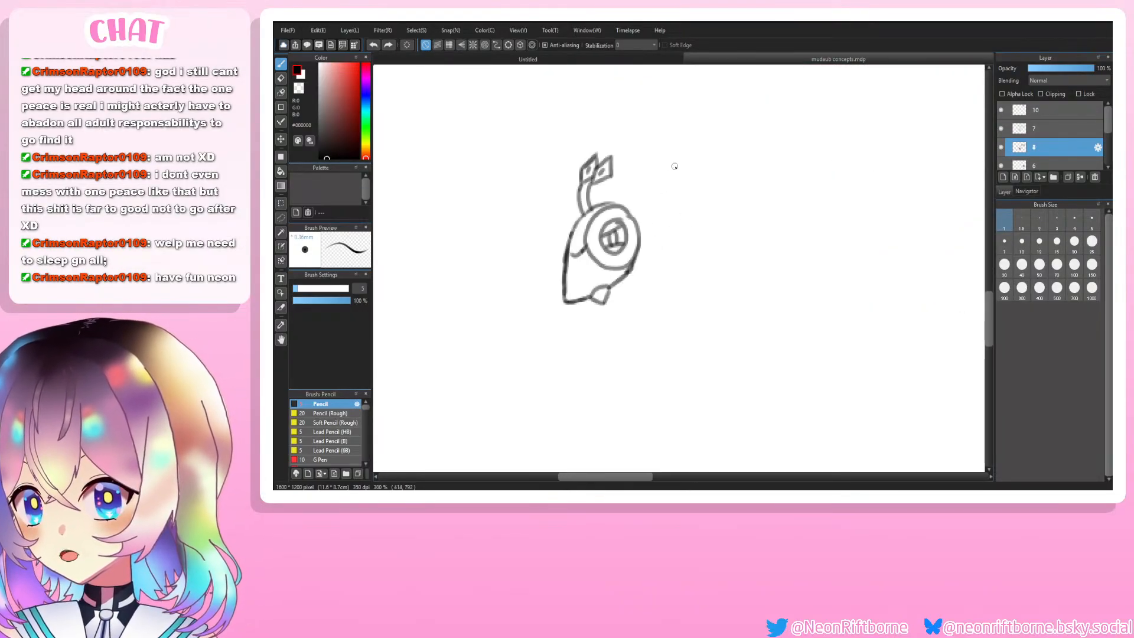
{"action": "mouse_move", "coordinate": [673, 175]}
{"action": "left_mouse_down"}
{"action": "mouse_move", "coordinate": [644, 252]}
{"action": "mouse_move", "coordinate": [648, 278]}
{"action": "mouse_move", "coordinate": [671, 291]}
{"action": "mouse_move", "coordinate": [690, 289]}
{"action": "mouse_move", "coordinate": [709, 264]}
{"action": "mouse_move", "coordinate": [692, 179]}
{"action": "mouse_move", "coordinate": [668, 178]}
{"action": "mouse_move", "coordinate": [647, 218]}
{"action": "mouse_move", "coordinate": [695, 175]}
{"action": "left_mouse_up"}
{"action": "key", "text": "e"}
{"action": "key", "text": "b"}
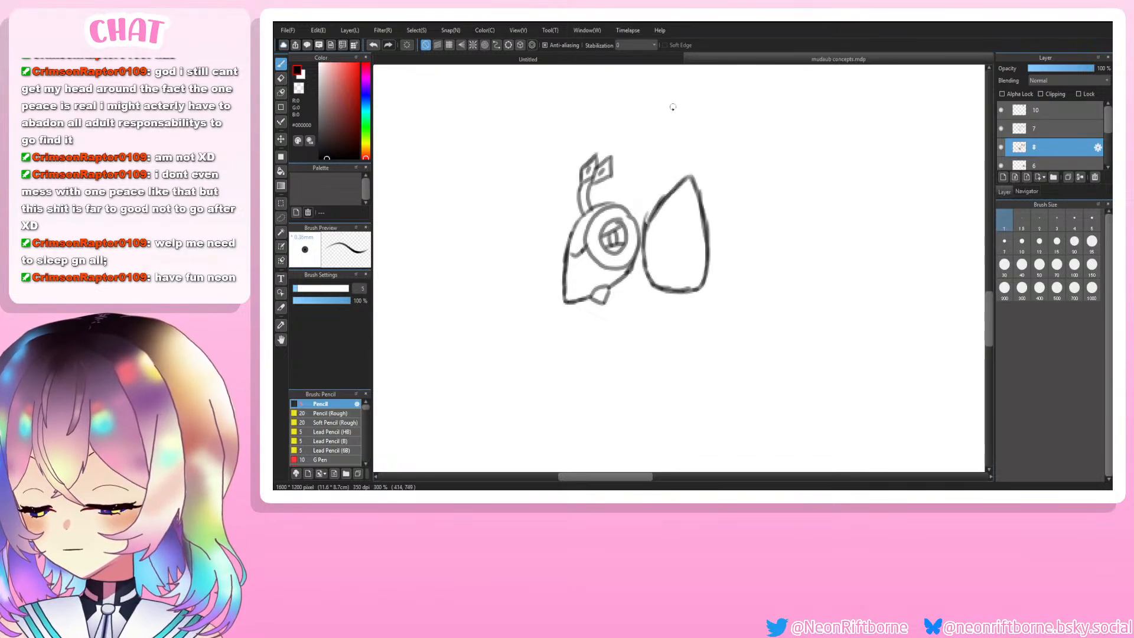
Step: Add a second pointed peak rising between the eye and the teardrop body segment
{"action": "mouse_move", "coordinate": [627, 211]}
{"action": "left_mouse_down"}
{"action": "mouse_move", "coordinate": [639, 181]}
{"action": "mouse_move", "coordinate": [656, 187]}
{"action": "left_mouse_up"}
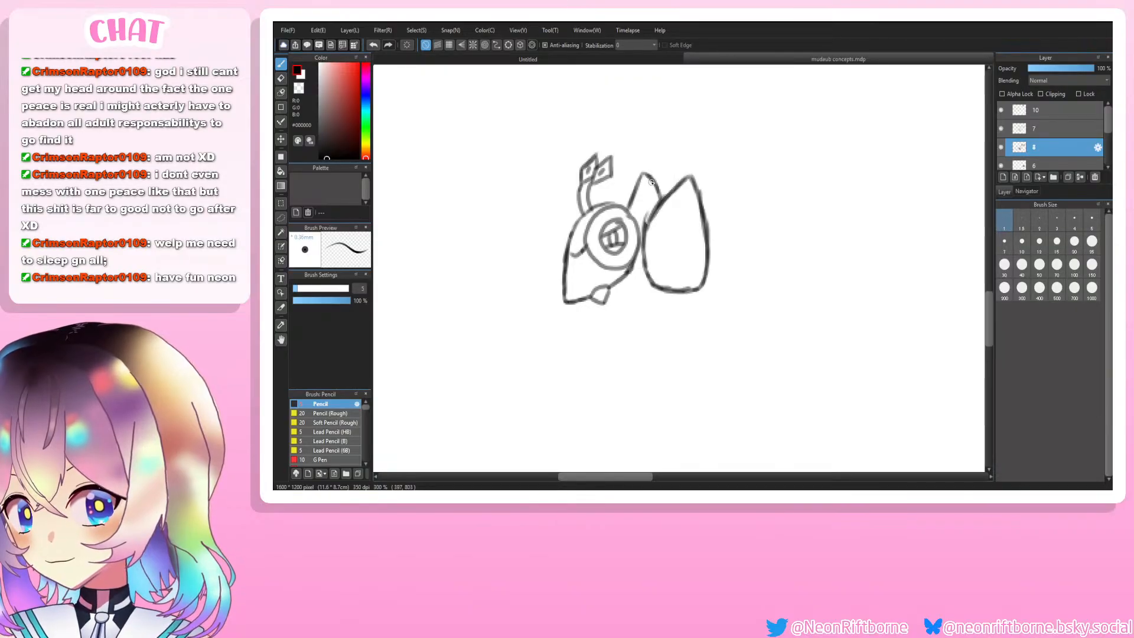
{"action": "key", "text": "e"}
{"action": "key", "text": "ctrl+z"}
{"action": "key", "text": "ctrl+z"}
{"action": "key", "text": "b"}
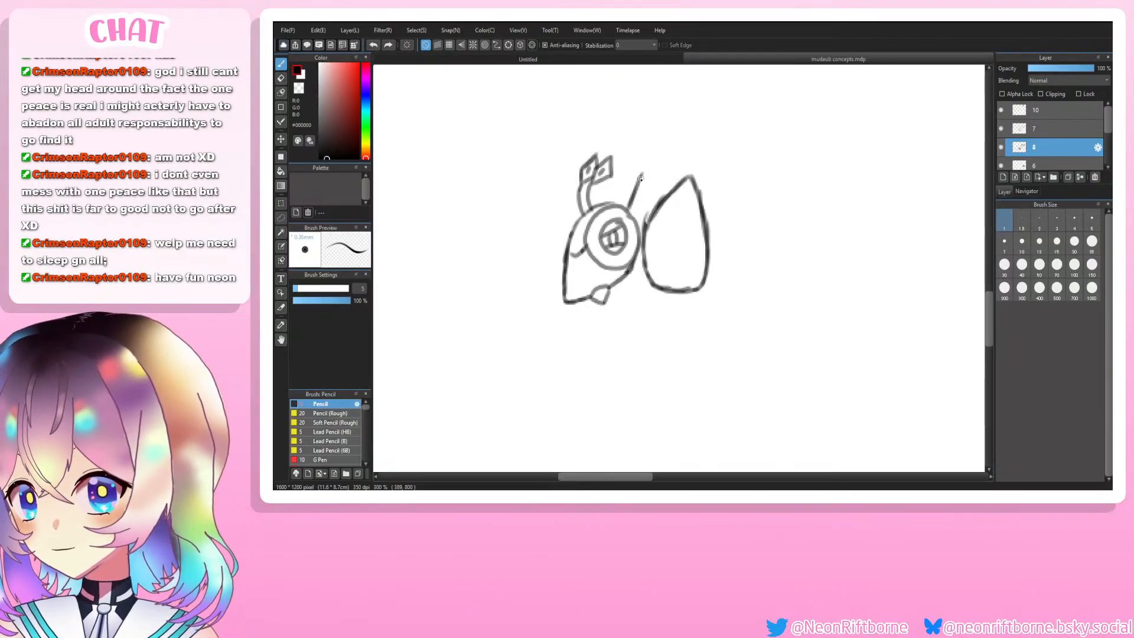
{"action": "left_click_drag", "start_coordinate": [641, 178], "coordinate": [655, 182]}
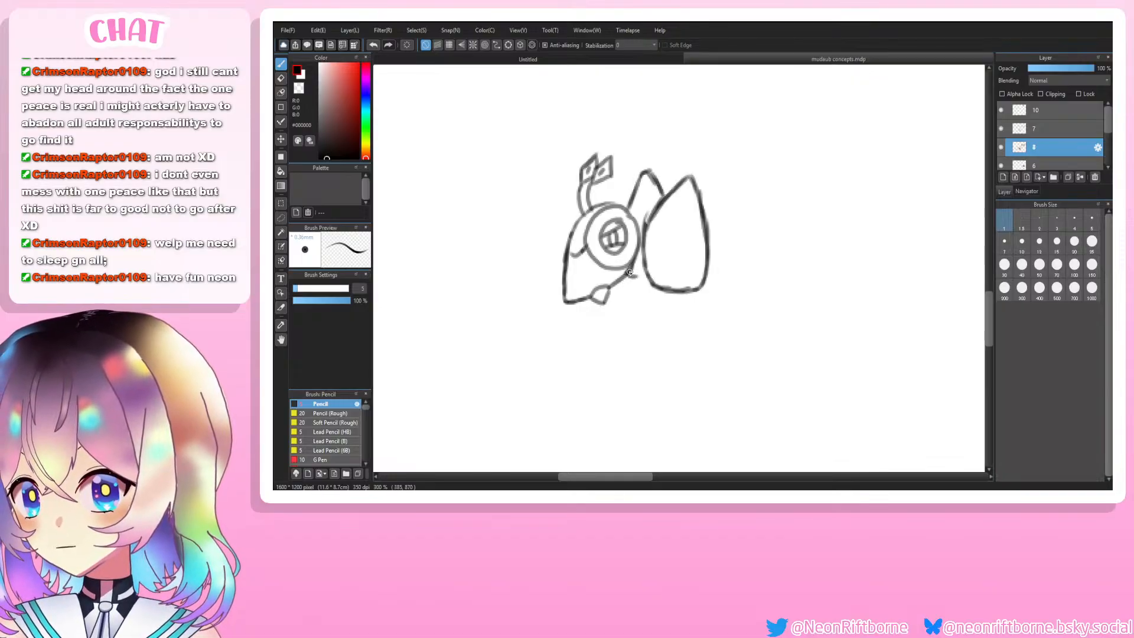
Step: Draw short neck lines joining the back of the head to the teardrop body segment
{"action": "mouse_move", "coordinate": [630, 273]}
{"action": "left_mouse_down"}
{"action": "mouse_move", "coordinate": [638, 228]}
{"action": "mouse_move", "coordinate": [643, 244]}
{"action": "mouse_move", "coordinate": [621, 268]}
{"action": "mouse_move", "coordinate": [646, 225]}
{"action": "left_mouse_up"}
{"action": "key", "text": "ctrl+z"}
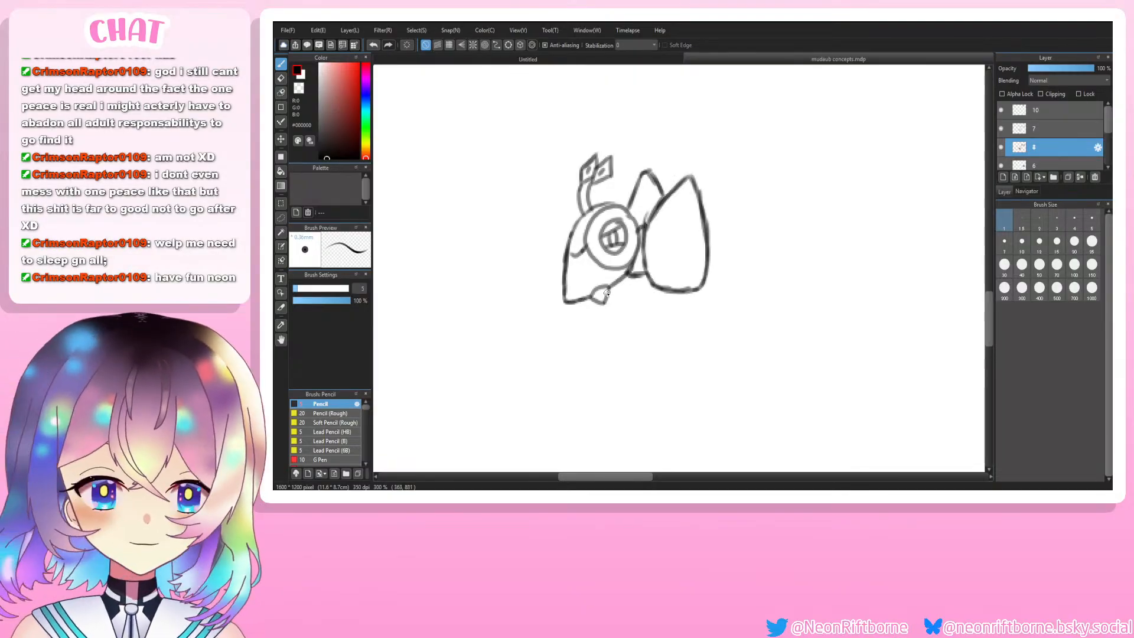
{"action": "key", "text": "ctrl+minus"}
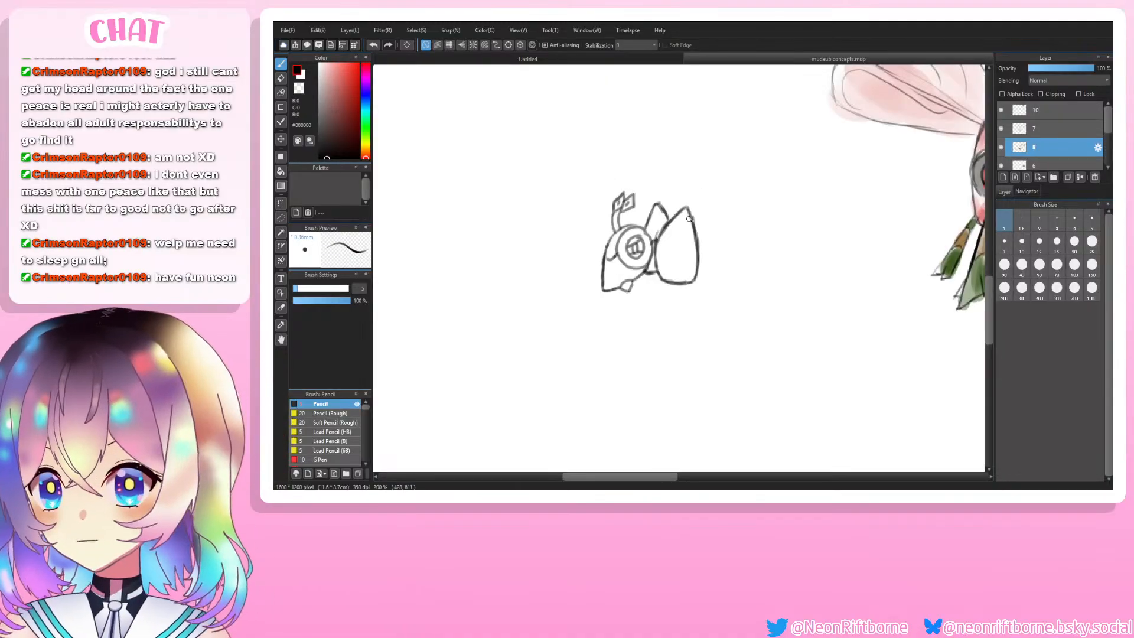
{"action": "key", "text": "ctrl+plus"}
Step: Sketch a small tapered tail base with a pointed upper edge at the rear of the body segment
{"action": "mouse_move", "coordinate": [706, 237]}
{"action": "left_mouse_down"}
{"action": "mouse_move", "coordinate": [720, 246]}
{"action": "mouse_move", "coordinate": [712, 272]}
{"action": "left_mouse_up"}
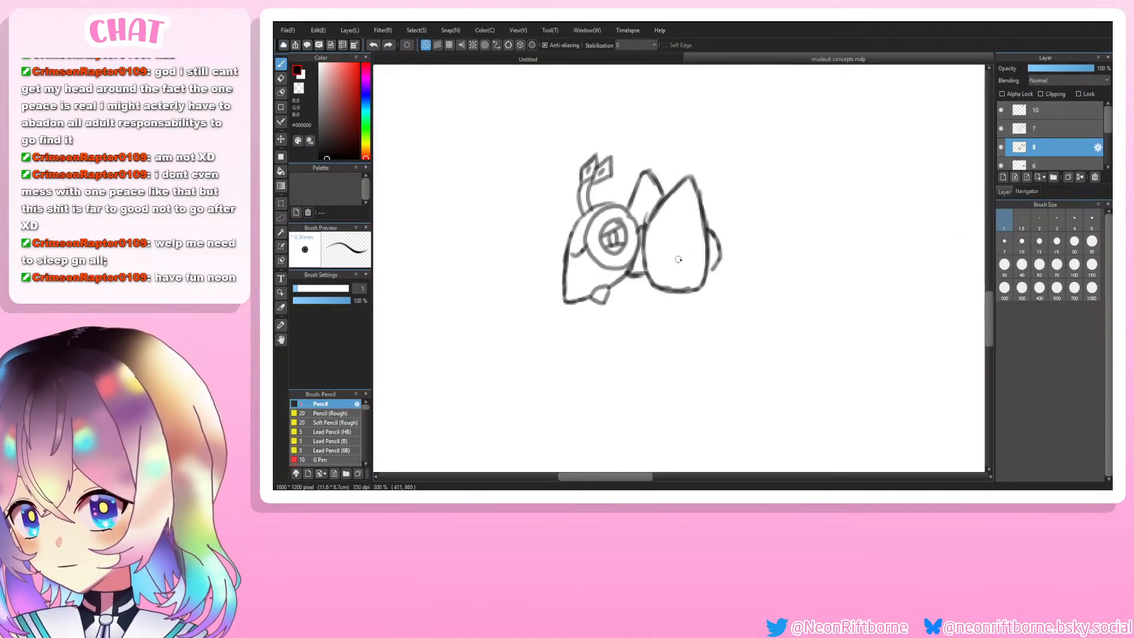
{"action": "key", "text": "ctrl+z"}
{"action": "left_click_drag", "start_coordinate": [707, 230], "coordinate": [730, 254]}
{"action": "key", "text": "ctrl+z"}
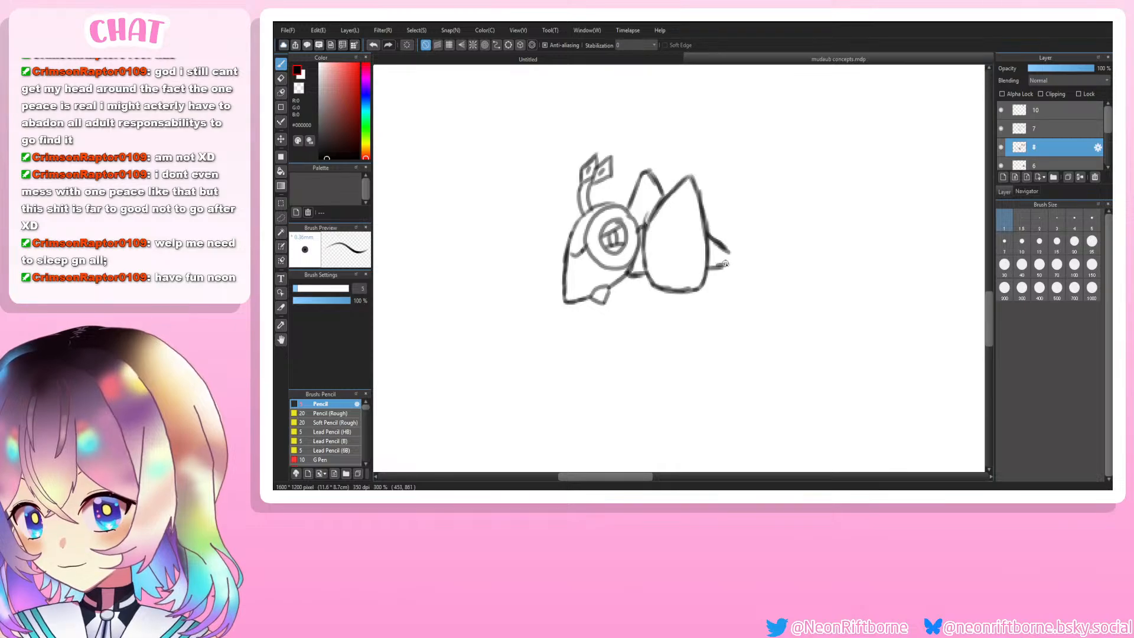
{"action": "key", "text": "ctrl+z"}
Step: Draw a long, thin, slightly curved tail extending backward from the tail base with two parallel lines
{"action": "mouse_move", "coordinate": [710, 268]}
{"action": "left_mouse_down"}
{"action": "mouse_move", "coordinate": [730, 253]}
{"action": "mouse_move", "coordinate": [712, 256]}
{"action": "mouse_move", "coordinate": [725, 265]}
{"action": "mouse_move", "coordinate": [715, 267]}
{"action": "mouse_move", "coordinate": [815, 257]}
{"action": "left_mouse_up"}
{"action": "key", "text": "ctrl+z"}
{"action": "key", "text": "ctrl+z"}
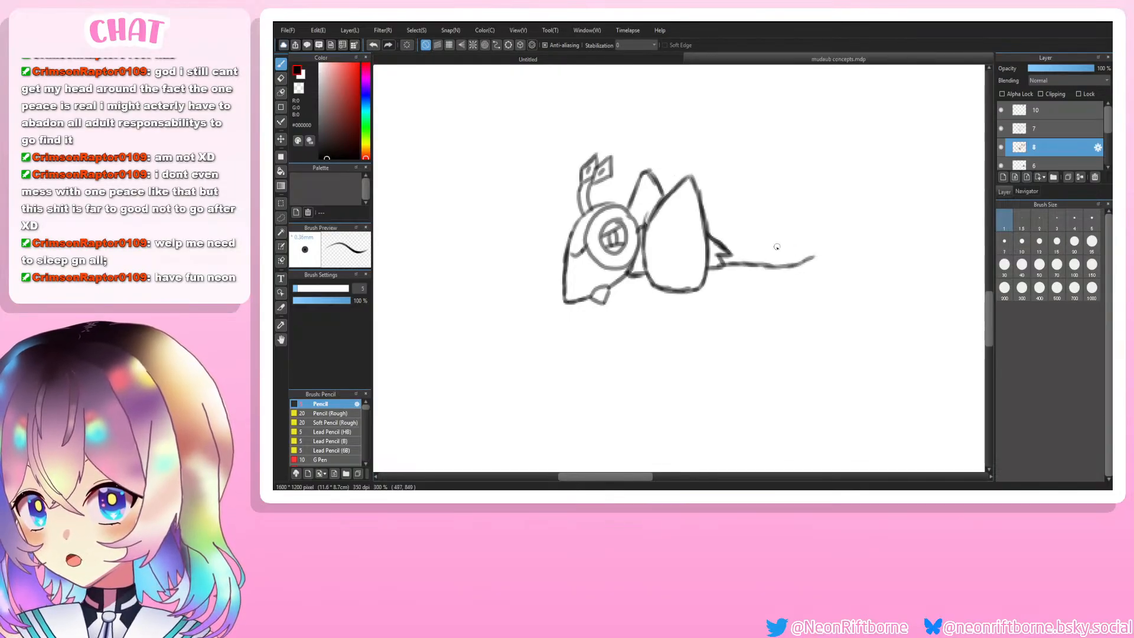
{"action": "mouse_move", "coordinate": [728, 256]}
{"action": "left_mouse_down"}
{"action": "mouse_move", "coordinate": [784, 261]}
{"action": "mouse_move", "coordinate": [816, 249]}
{"action": "left_mouse_up"}
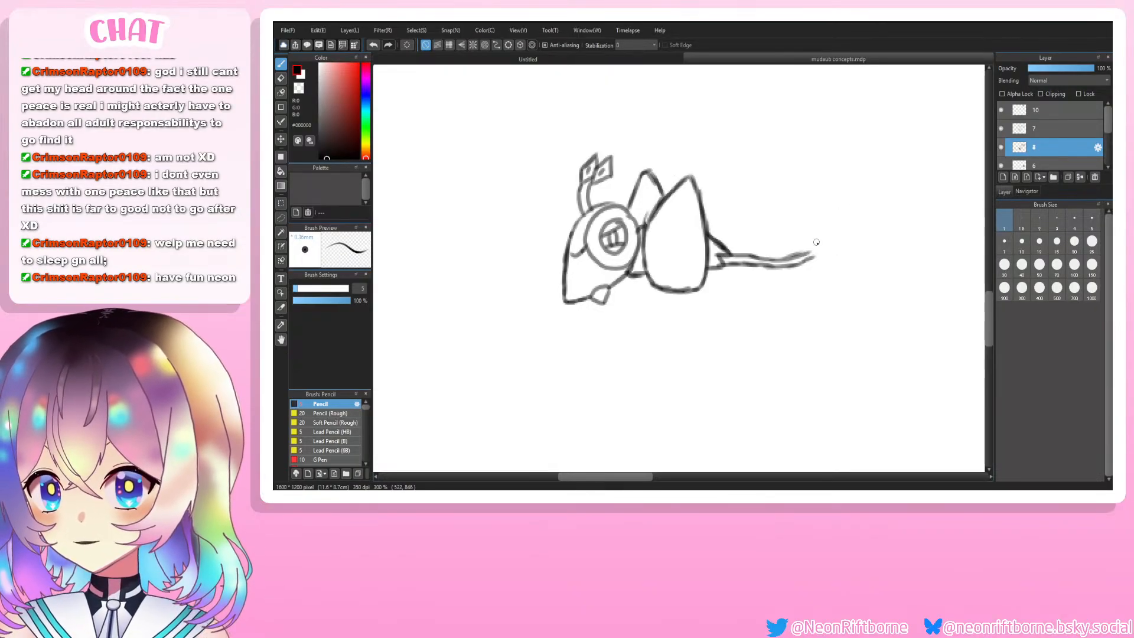
Step: Draw a rounded bulb at the end of the tail, finished with a small pointed tip
{"action": "mouse_move", "coordinate": [828, 236]}
{"action": "left_mouse_down"}
{"action": "mouse_move", "coordinate": [807, 250]}
{"action": "mouse_move", "coordinate": [817, 259]}
{"action": "mouse_move", "coordinate": [856, 251]}
{"action": "mouse_move", "coordinate": [816, 247]}
{"action": "mouse_move", "coordinate": [854, 243]}
{"action": "mouse_move", "coordinate": [859, 258]}
{"action": "mouse_move", "coordinate": [828, 267]}
{"action": "mouse_move", "coordinate": [811, 258]}
{"action": "left_mouse_up"}
{"action": "key", "text": "ctrl+z"}
{"action": "key", "text": "ctrl+z"}
{"action": "key", "text": "ctrl+z"}
{"action": "key", "text": "ctrl+z"}
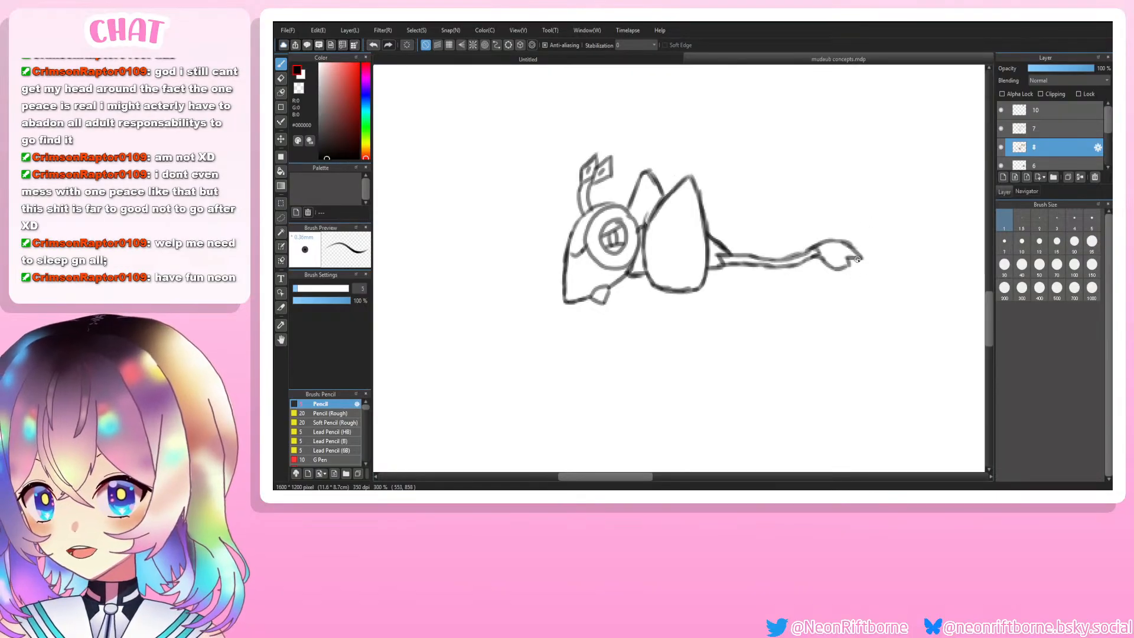
{"action": "mouse_move", "coordinate": [857, 259]}
{"action": "left_mouse_down"}
{"action": "mouse_move", "coordinate": [867, 271]}
{"action": "mouse_move", "coordinate": [837, 270]}
{"action": "left_mouse_up"}
{"action": "key", "text": "ctrl+z"}
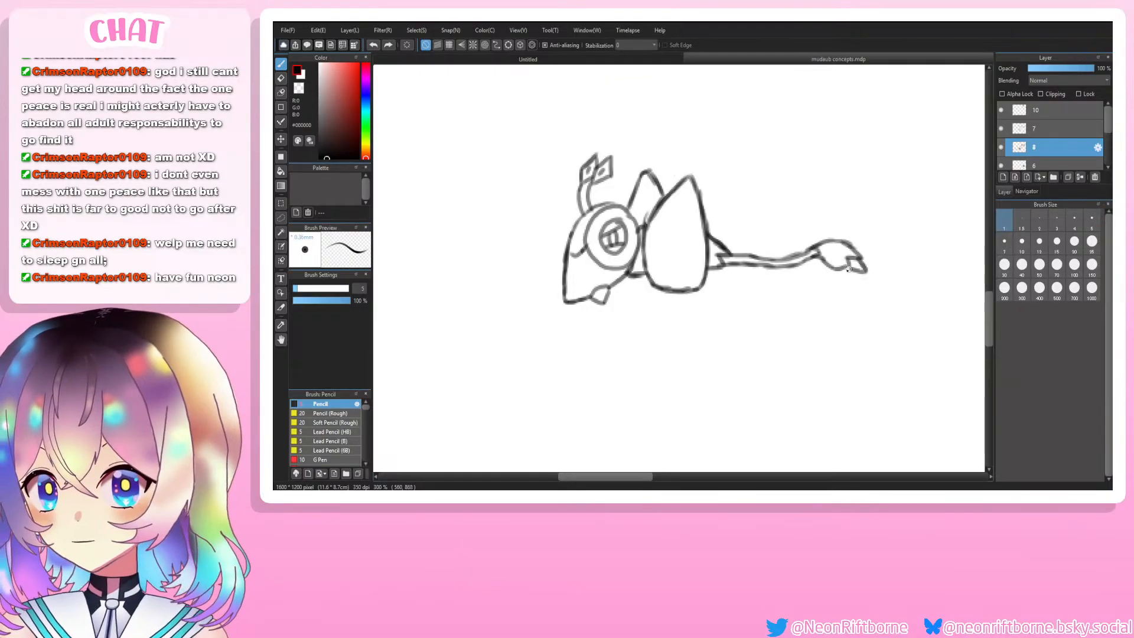
Step: Add a curved outer contour over the front of the head from the antenna base toward the snout
{"action": "key", "text": "ctrl+minus"}
{"action": "key", "text": "ctrl+minus"}
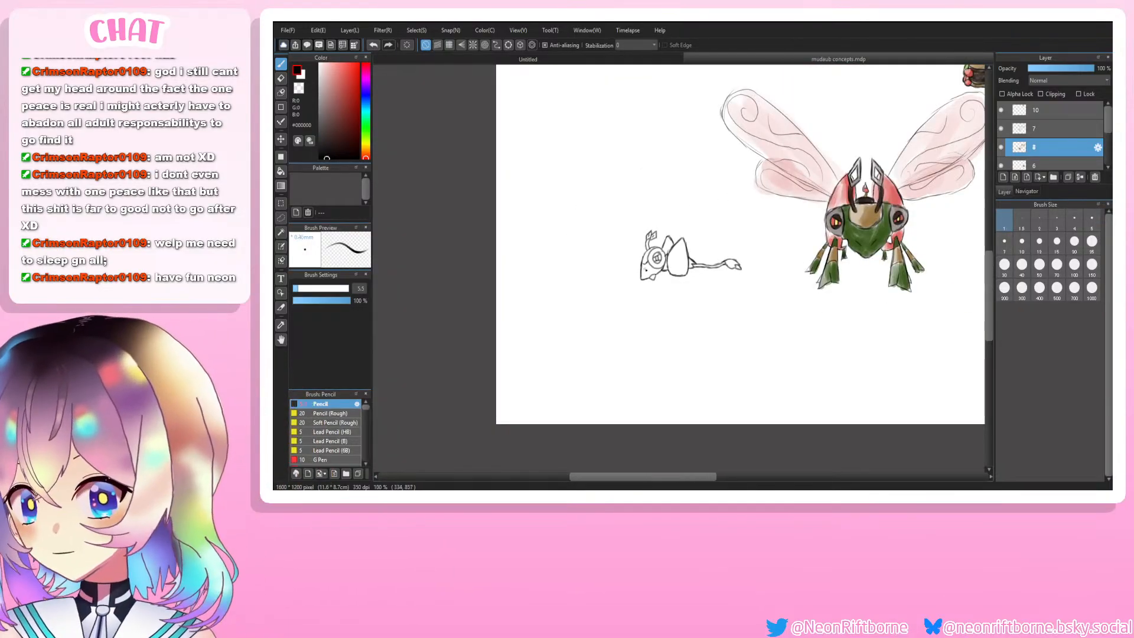
{"action": "key", "text": "ctrl+plus"}
{"action": "key", "text": "ctrl+plus"}
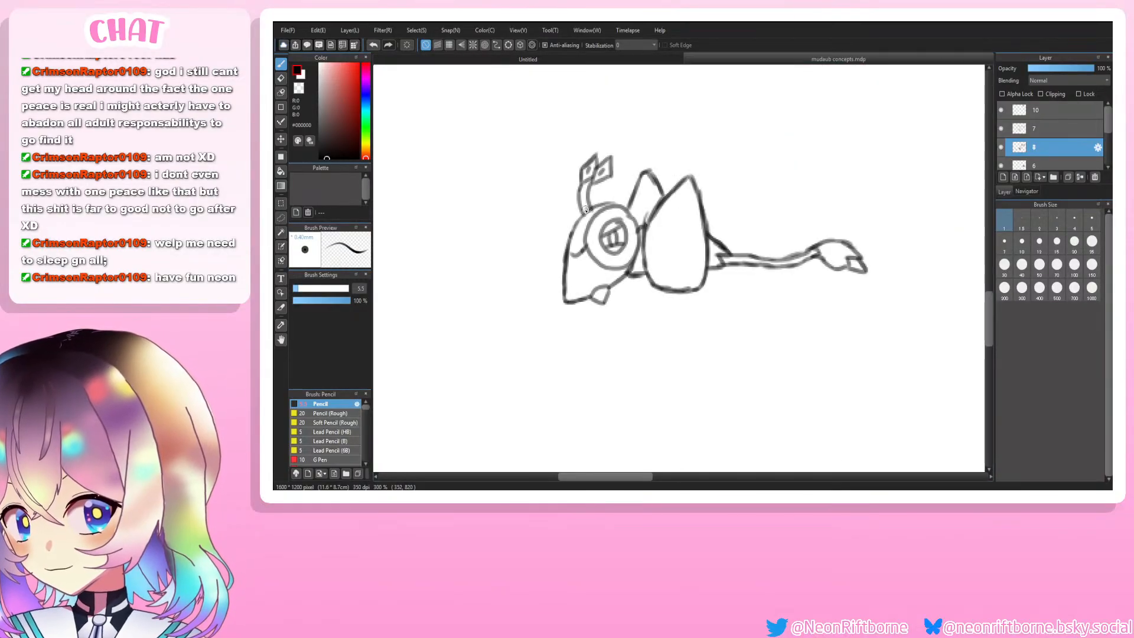
{"action": "left_click_drag", "start_coordinate": [585, 210], "coordinate": [563, 245]}
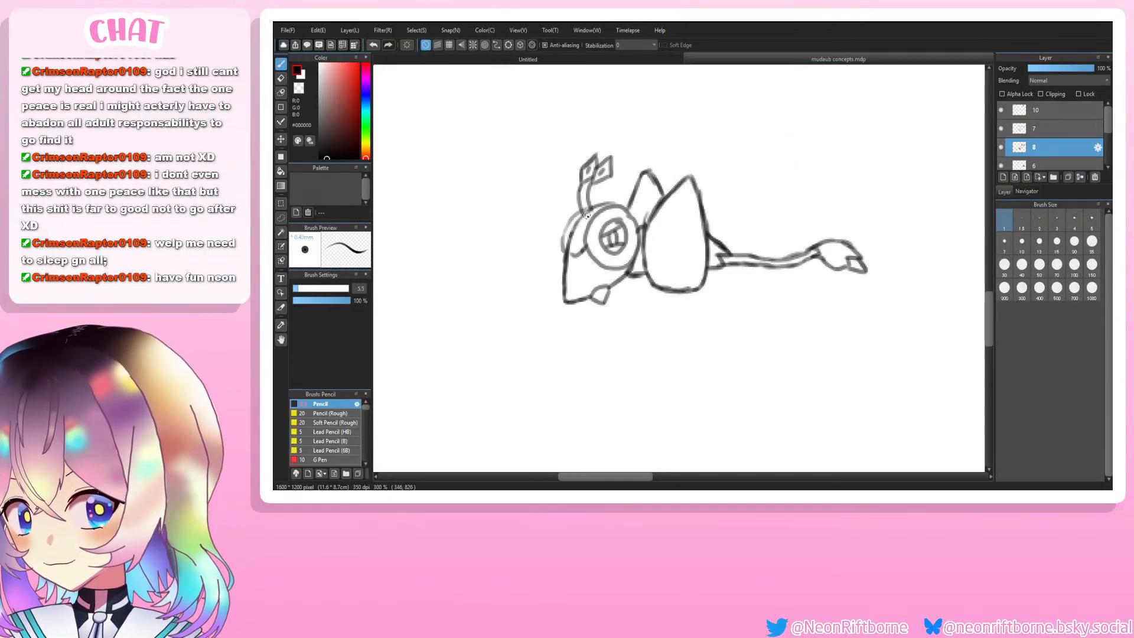
{"action": "key", "text": "ctrl+z"}
{"action": "mouse_move", "coordinate": [593, 208]}
{"action": "left_mouse_down"}
{"action": "mouse_move", "coordinate": [568, 223]}
{"action": "mouse_move", "coordinate": [560, 250]}
{"action": "left_mouse_up"}
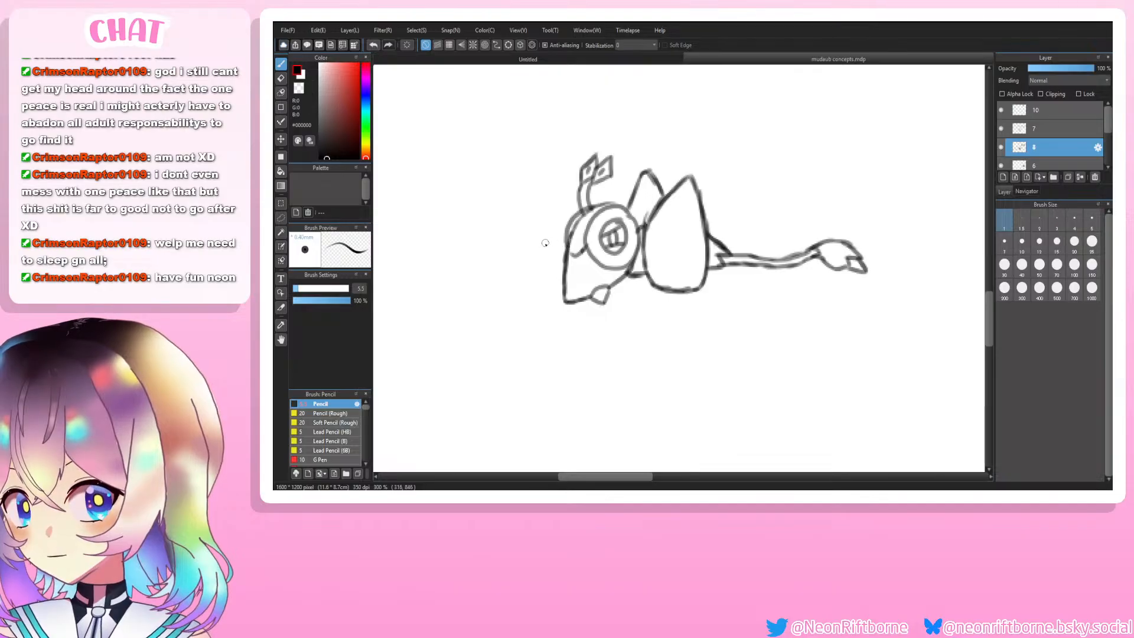
Step: Erase the pointed tip and rear edge of the near shell segment on the side-view creature
{"action": "key", "text": "ctrl+minus"}
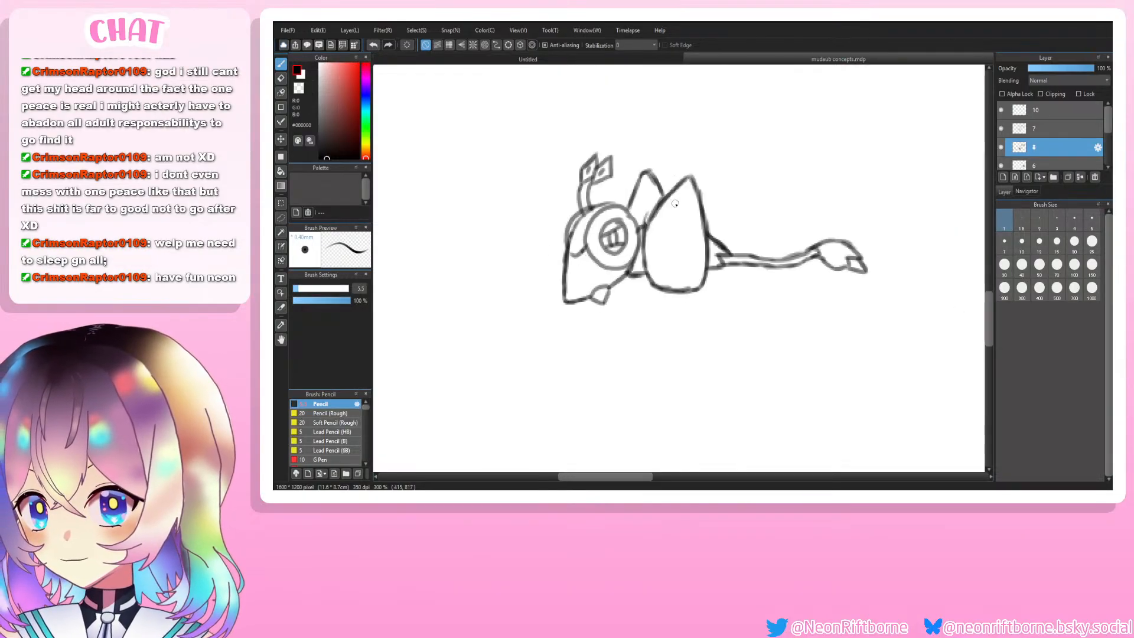
{"action": "key", "text": "ctrl+minus"}
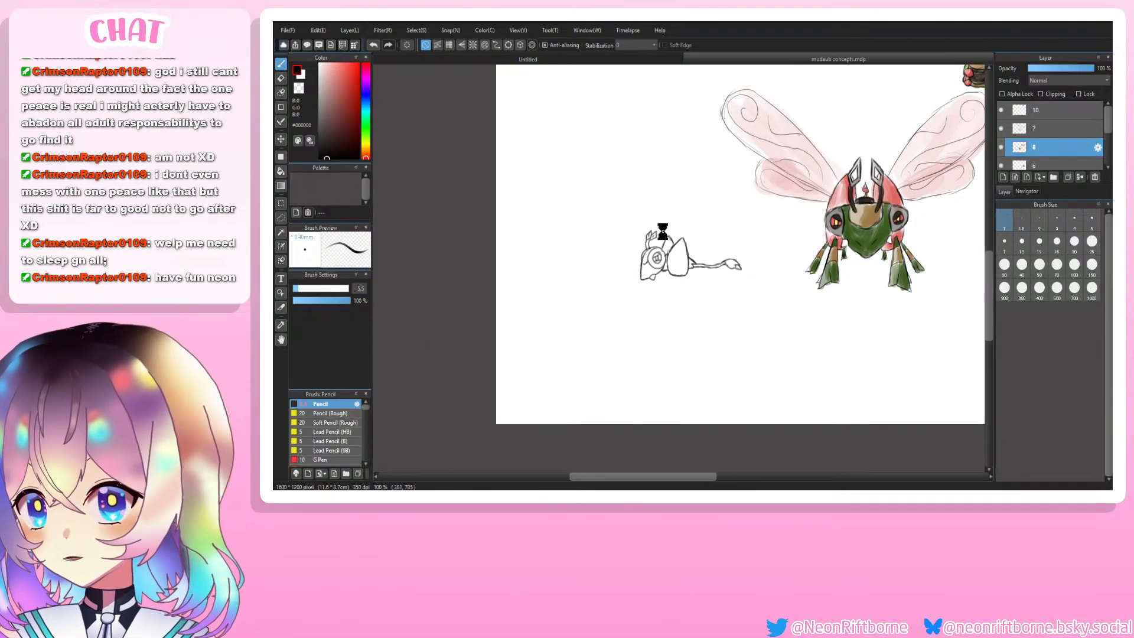
{"action": "key", "text": "ctrl+plus"}
{"action": "key", "text": "ctrl+plus"}
{"action": "key", "text": "e"}
{"action": "mouse_move", "coordinate": [701, 249]}
{"action": "left_mouse_down"}
{"action": "mouse_move", "coordinate": [703, 268]}
{"action": "mouse_move", "coordinate": [704, 206]}
{"action": "mouse_move", "coordinate": [704, 281]}
{"action": "left_mouse_up"}
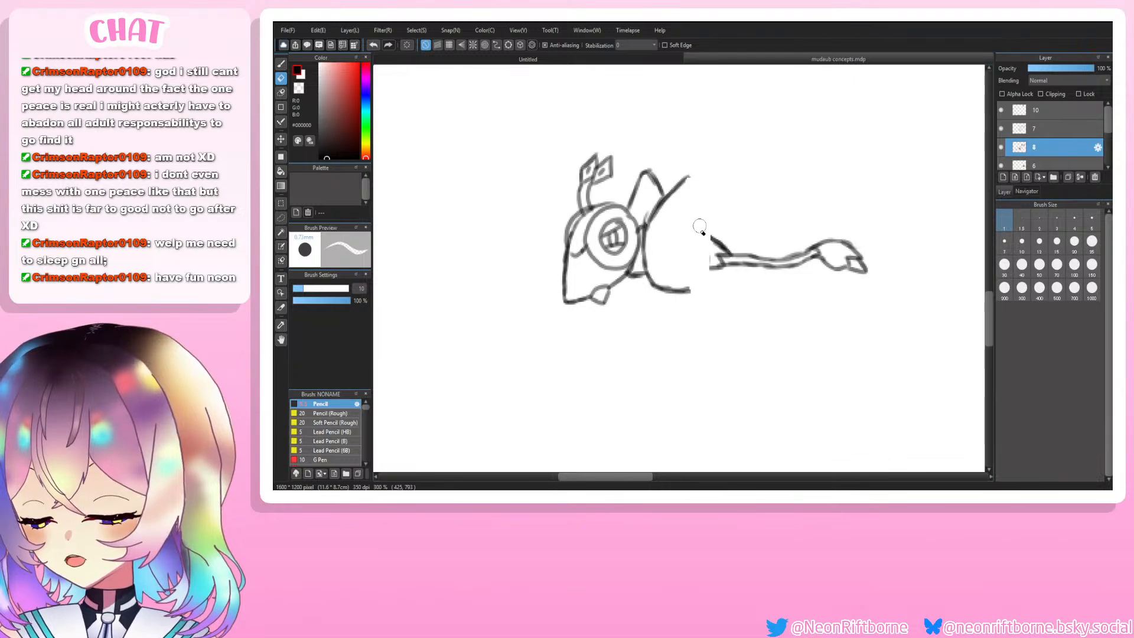
{"action": "key", "text": "b"}
{"action": "key", "text": "e"}
{"action": "left_click_drag", "start_coordinate": [681, 175], "coordinate": [686, 165]}
Step: Redraw the near shell with a pointed tip and a rounded rear edge that meets the tail base
{"action": "key", "text": "b"}
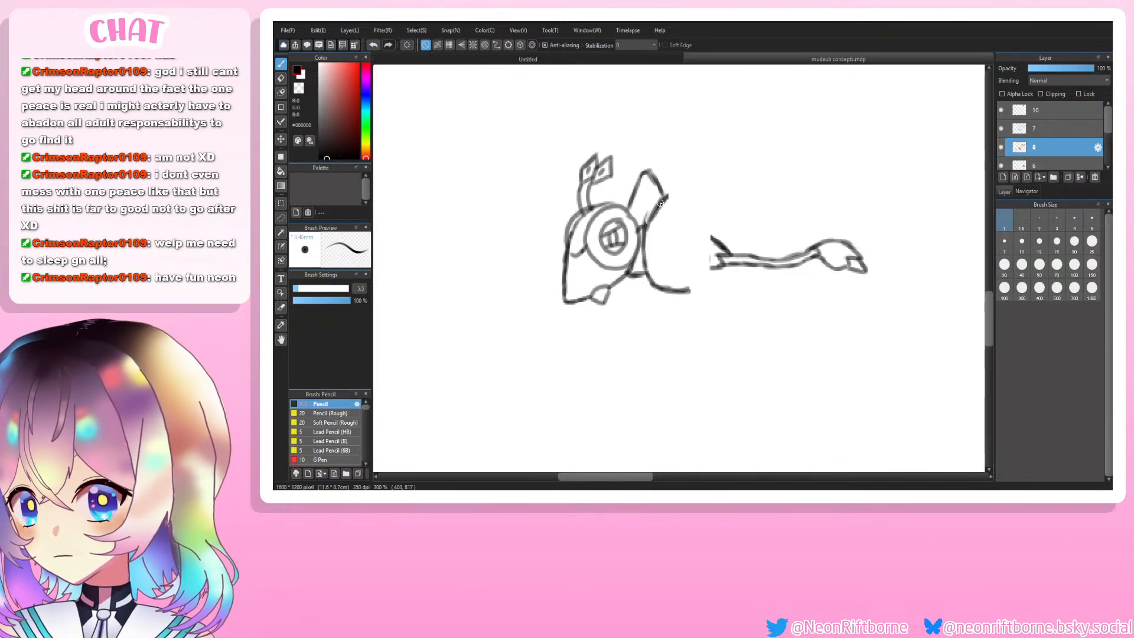
{"action": "mouse_move", "coordinate": [660, 202]}
{"action": "left_mouse_down"}
{"action": "mouse_move", "coordinate": [683, 178]}
{"action": "mouse_move", "coordinate": [699, 256]}
{"action": "left_mouse_up"}
{"action": "key", "text": "e"}
{"action": "key", "text": "ctrl+z"}
{"action": "key", "text": "b"}
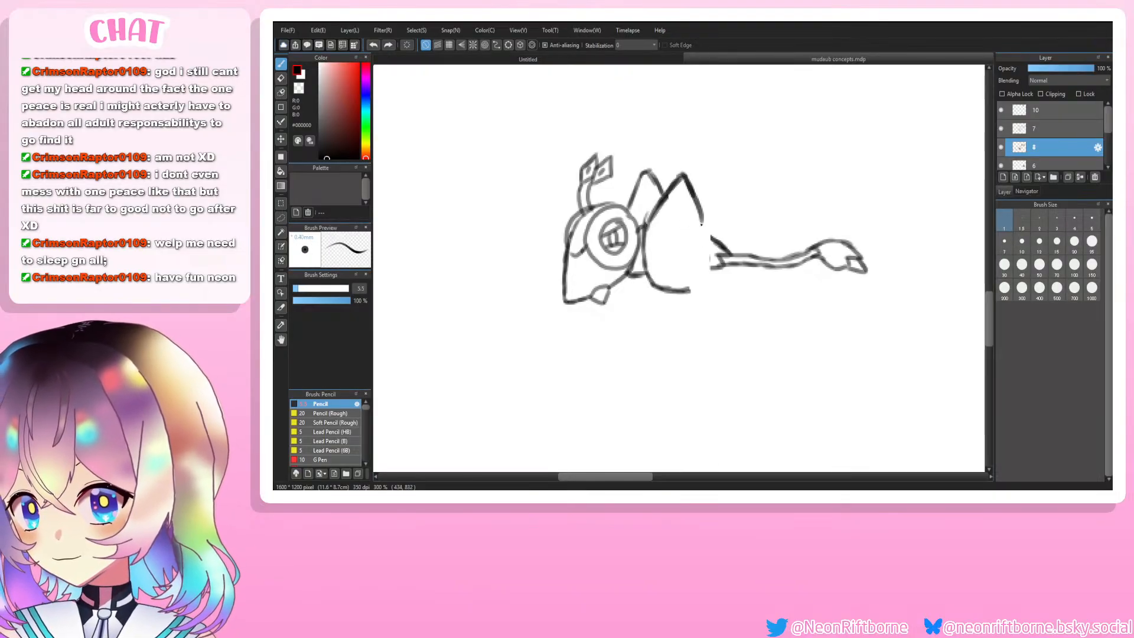
{"action": "key", "text": "ctrl+z"}
{"action": "mouse_move", "coordinate": [701, 213]}
{"action": "left_mouse_down"}
{"action": "mouse_move", "coordinate": [706, 280]}
{"action": "mouse_move", "coordinate": [706, 267]}
{"action": "mouse_move", "coordinate": [686, 291]}
{"action": "left_mouse_up"}
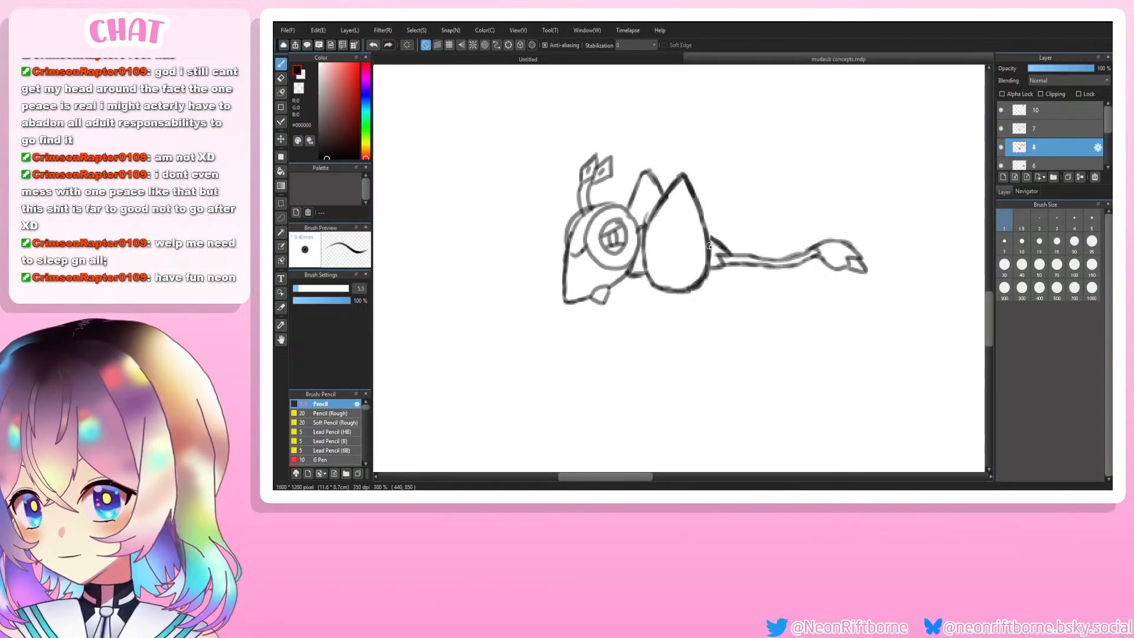
Step: Sketch light facet lines inside the near shell and a centre crease inside the far shell
{"action": "mouse_move", "coordinate": [713, 241]}
{"action": "left_mouse_down"}
{"action": "mouse_move", "coordinate": [685, 218]}
{"action": "mouse_move", "coordinate": [684, 188]}
{"action": "mouse_move", "coordinate": [669, 269]}
{"action": "mouse_move", "coordinate": [690, 272]}
{"action": "mouse_move", "coordinate": [685, 229]}
{"action": "mouse_move", "coordinate": [648, 236]}
{"action": "mouse_move", "coordinate": [703, 238]}
{"action": "mouse_move", "coordinate": [662, 278]}
{"action": "mouse_move", "coordinate": [681, 285]}
{"action": "left_mouse_up"}
{"action": "key", "text": "ctrl+z"}
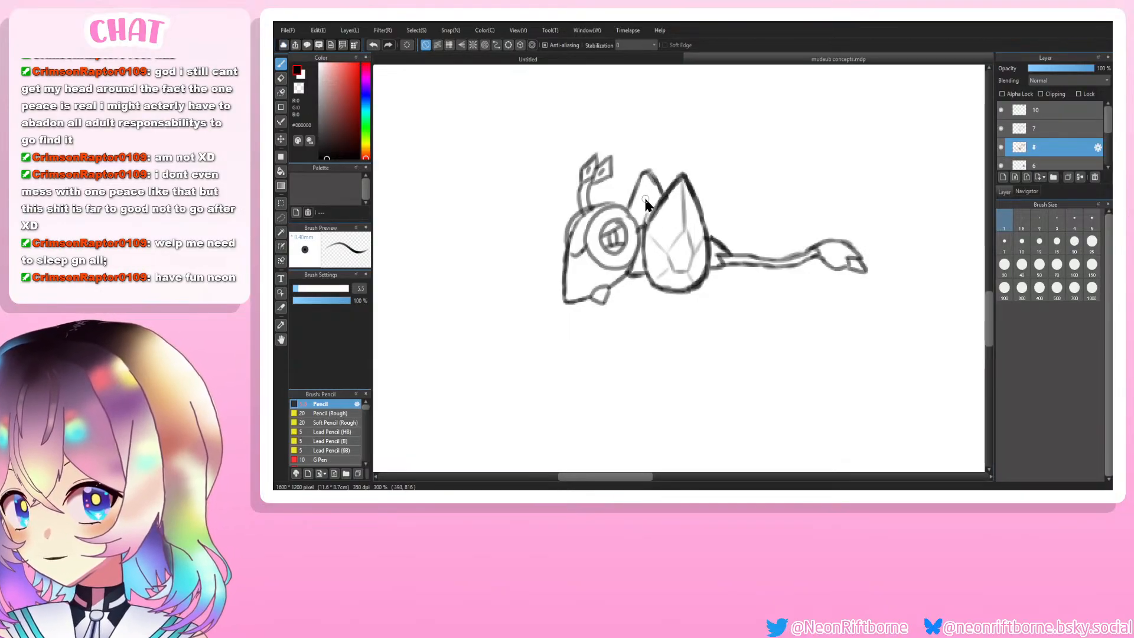
{"action": "left_click_drag", "start_coordinate": [646, 173], "coordinate": [641, 206]}
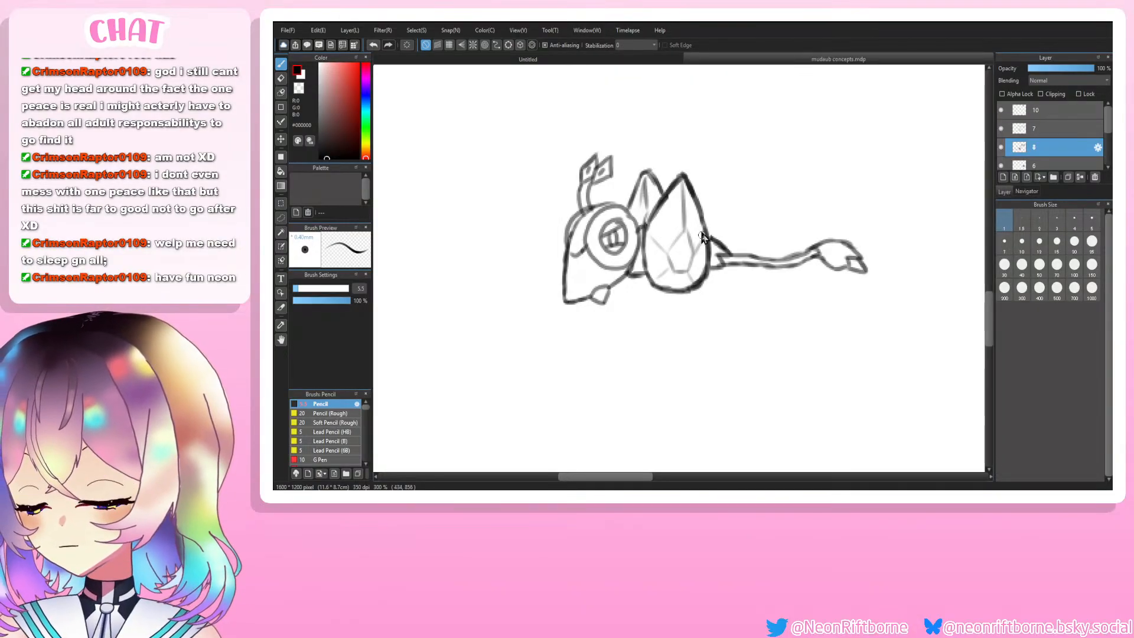
Step: Draw the near front leg bending forward and down from the shell's underside, ending in a small two-toed foot
{"action": "left_click_drag", "start_coordinate": [651, 275], "coordinate": [622, 306]}
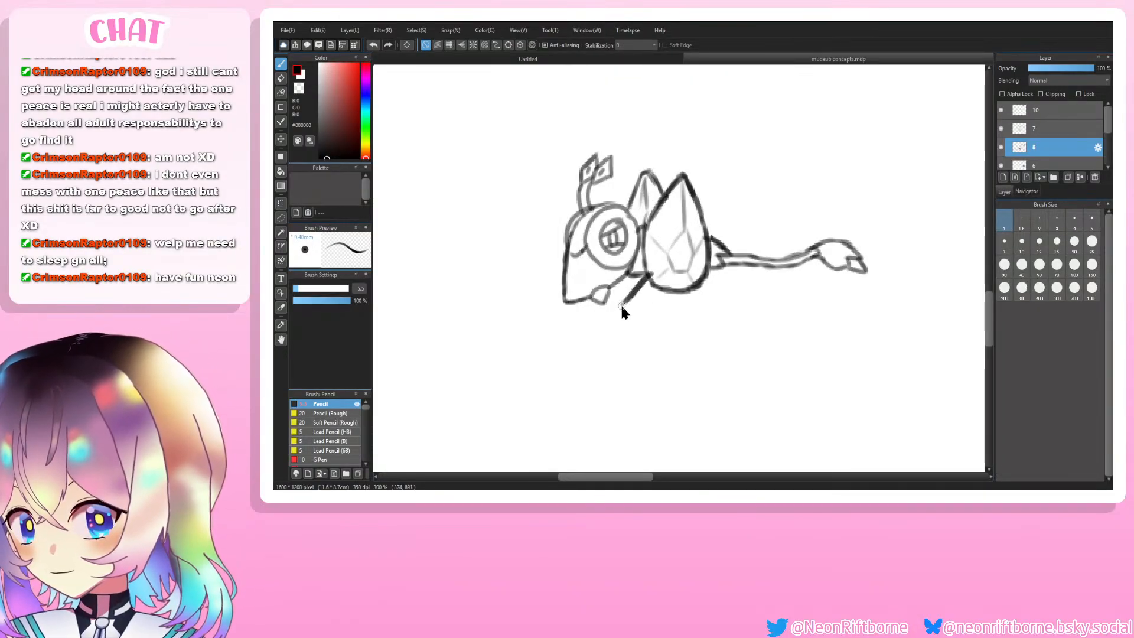
{"action": "key", "text": "ctrl+z"}
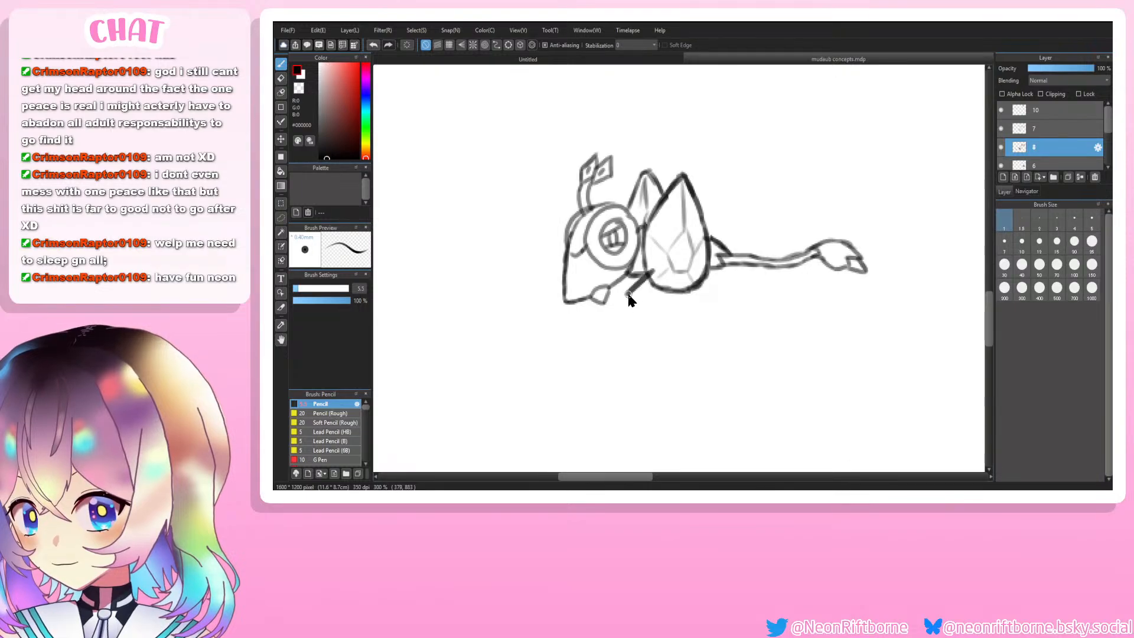
{"action": "mouse_move", "coordinate": [630, 297]}
{"action": "left_mouse_down"}
{"action": "mouse_move", "coordinate": [614, 318]}
{"action": "mouse_move", "coordinate": [625, 301]}
{"action": "mouse_move", "coordinate": [613, 332]}
{"action": "mouse_move", "coordinate": [642, 318]}
{"action": "left_mouse_up"}
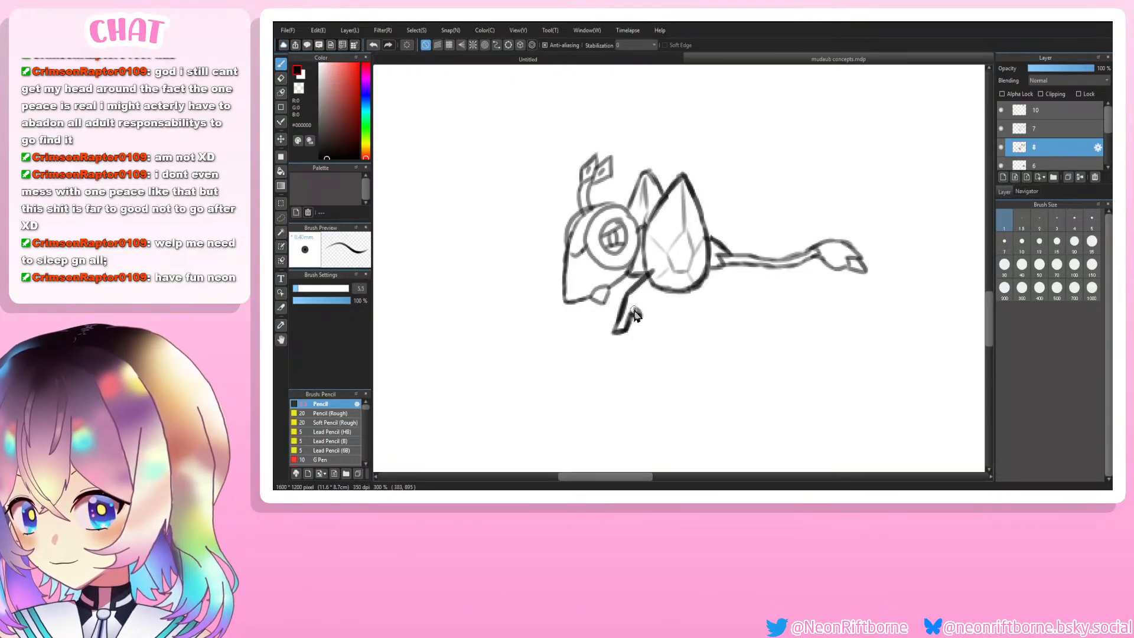
{"action": "key", "text": "ctrl+z"}
{"action": "key", "text": "ctrl+z"}
{"action": "key", "text": "ctrl+z"}
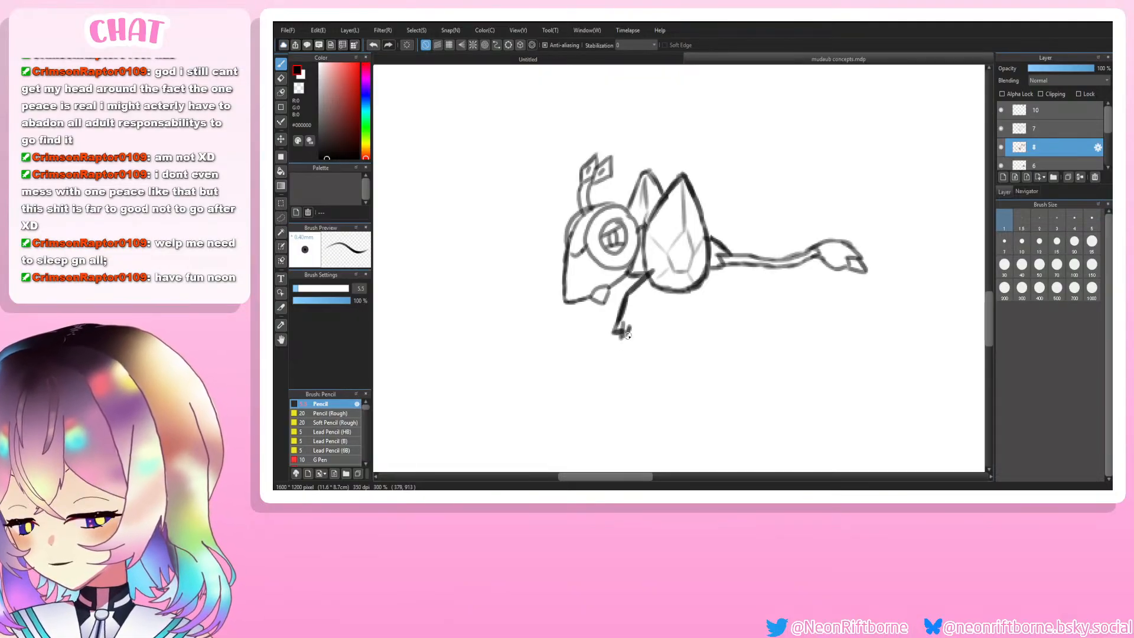
{"action": "left_click_drag", "start_coordinate": [630, 324], "coordinate": [655, 276]}
{"action": "key", "text": "ctrl+z"}
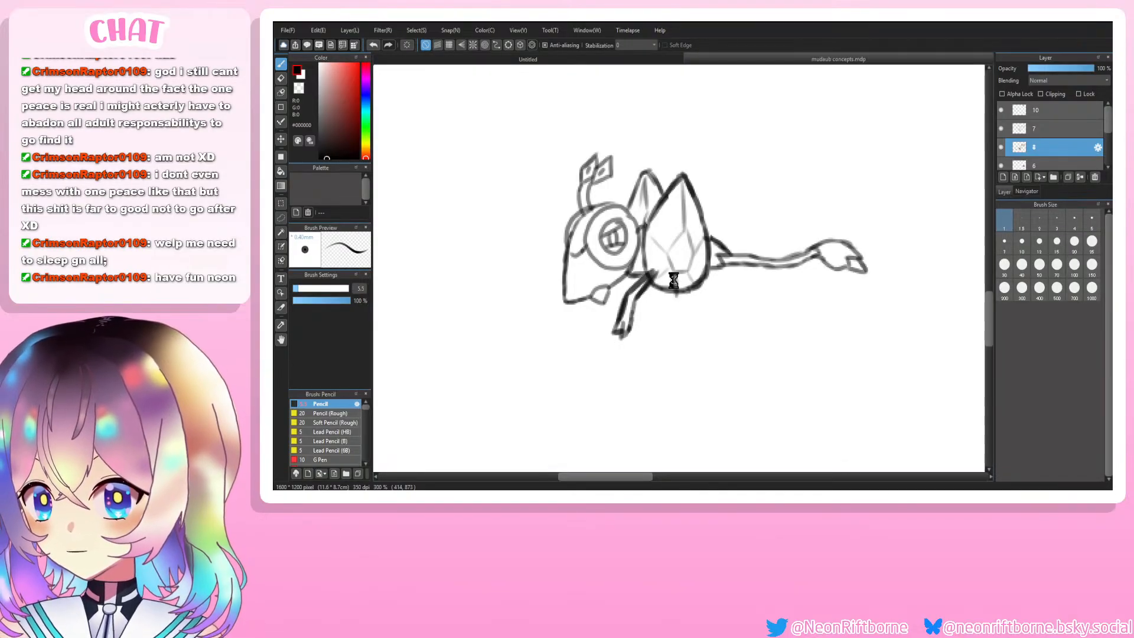
Step: Draw a straight middle leg below the centre of the shell, ending in a notched foot
{"action": "key", "text": "ctrl+z"}
{"action": "mouse_move", "coordinate": [674, 278]}
{"action": "left_mouse_down"}
{"action": "mouse_move", "coordinate": [666, 337]}
{"action": "mouse_move", "coordinate": [686, 301]}
{"action": "mouse_move", "coordinate": [684, 324]}
{"action": "mouse_move", "coordinate": [675, 274]}
{"action": "left_mouse_up"}
{"action": "key", "text": "ctrl+z"}
{"action": "key", "text": "ctrl+z"}
{"action": "key", "text": "ctrl+z"}
{"action": "key", "text": "ctrl+z"}
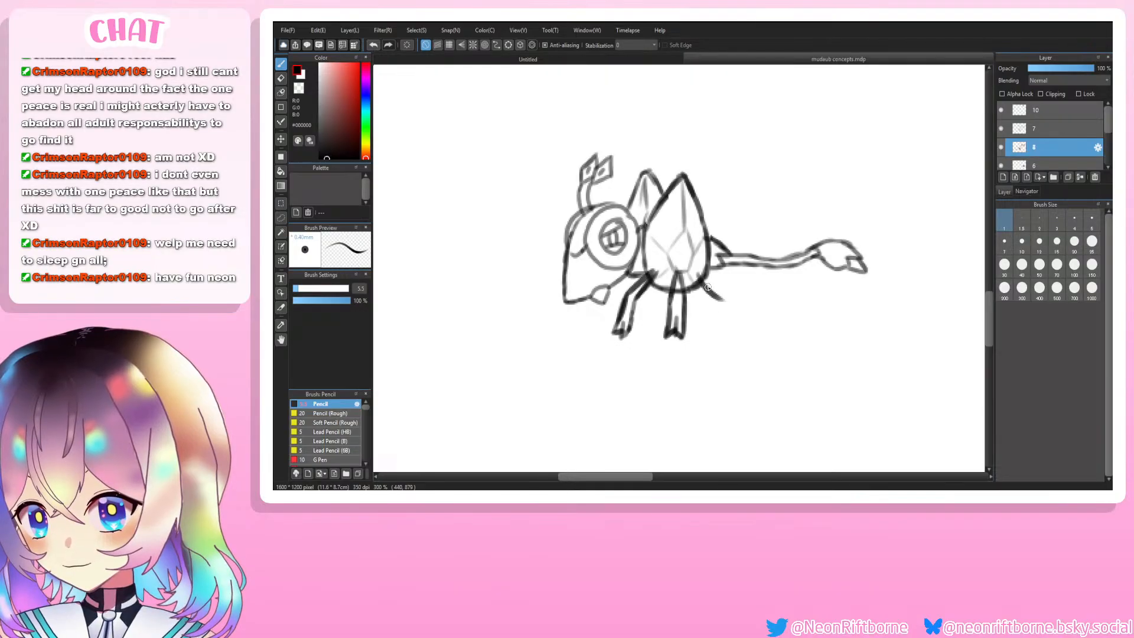
Step: Try a long rear leg stretching far back under the tail and compare it with the finished winged creature
{"action": "mouse_move", "coordinate": [706, 277]}
{"action": "left_mouse_down"}
{"action": "mouse_move", "coordinate": [738, 291]}
{"action": "mouse_move", "coordinate": [759, 328]}
{"action": "left_mouse_up"}
{"action": "key", "text": "ctrl+z"}
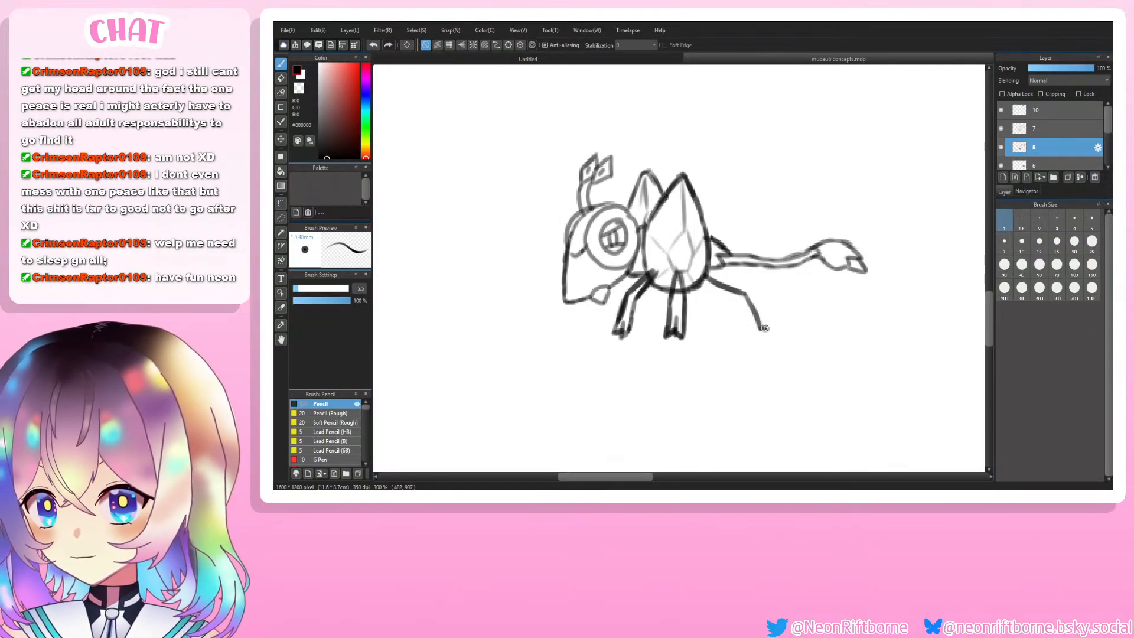
{"action": "mouse_move", "coordinate": [759, 316]}
{"action": "left_mouse_down"}
{"action": "mouse_move", "coordinate": [782, 333]}
{"action": "mouse_move", "coordinate": [761, 311]}
{"action": "mouse_move", "coordinate": [771, 314]}
{"action": "mouse_move", "coordinate": [761, 289]}
{"action": "mouse_move", "coordinate": [735, 284]}
{"action": "mouse_move", "coordinate": [756, 292]}
{"action": "mouse_move", "coordinate": [748, 278]}
{"action": "mouse_move", "coordinate": [705, 263]}
{"action": "left_mouse_up"}
{"action": "key", "text": "ctrl+z"}
{"action": "key", "text": "ctrl+z"}
{"action": "key", "text": "ctrl+z"}
{"action": "key", "text": "ctrl+z"}
{"action": "key", "text": "ctrl+z"}
{"action": "key", "text": "ctrl+z"}
{"action": "key", "text": "ctrl+z"}
{"action": "key", "text": "ctrl+z"}
{"action": "key", "text": "ctrl+z"}
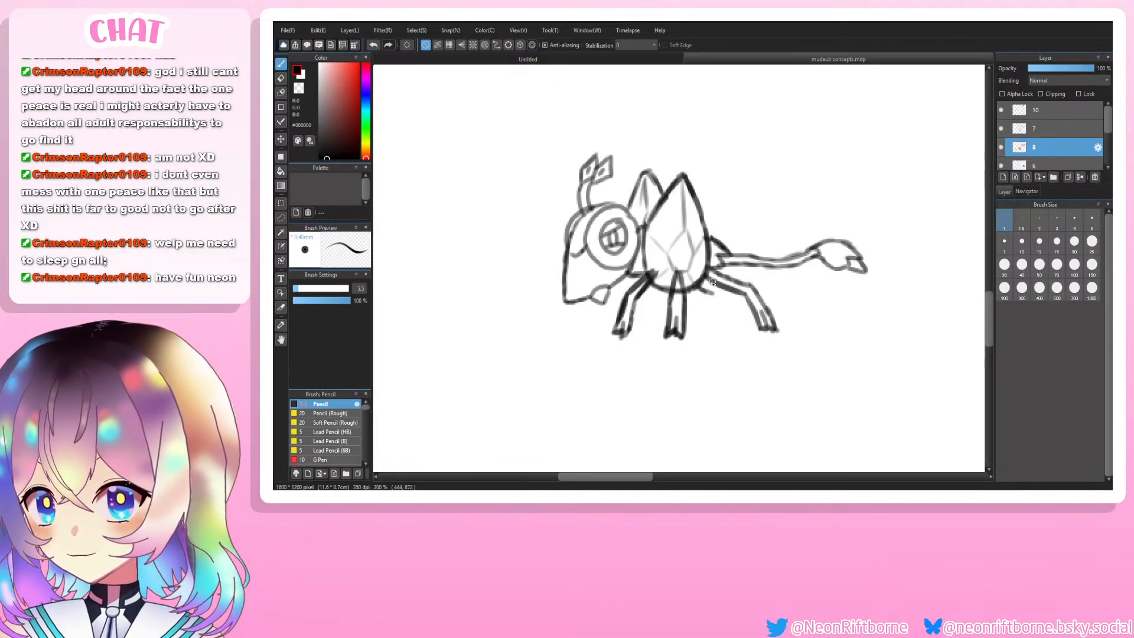
{"action": "scroll", "coordinate": [598, 430], "scroll_direction": "down", "scroll_amount": 6}
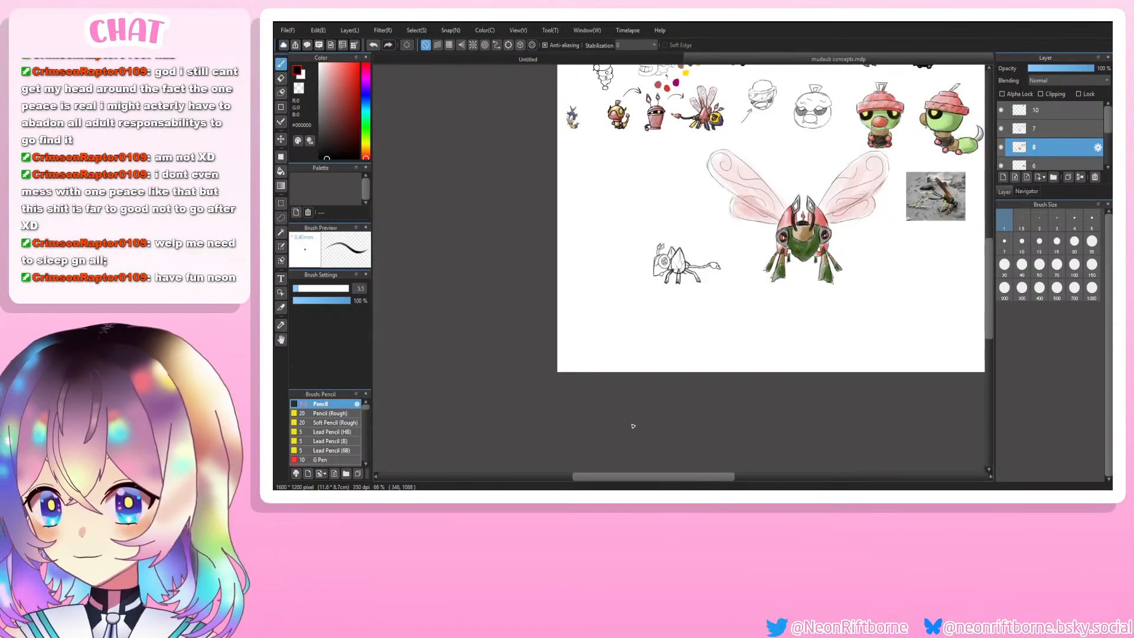
{"action": "scroll", "coordinate": [713, 246], "scroll_direction": "up", "scroll_amount": 1}
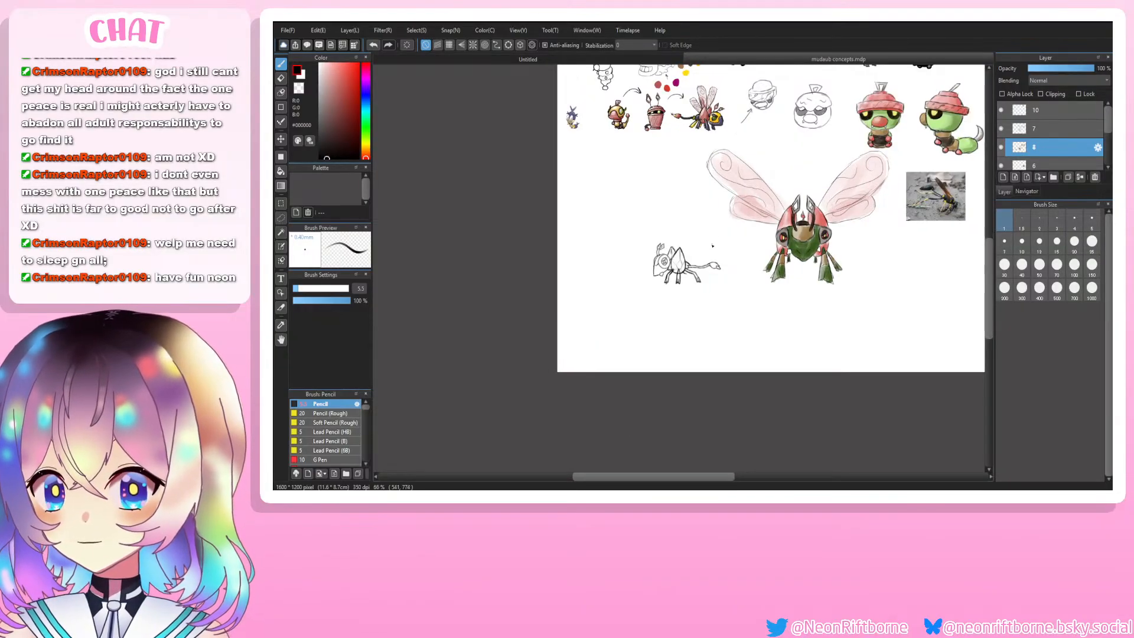
{"action": "scroll", "coordinate": [710, 256], "scroll_direction": "up", "scroll_amount": 3}
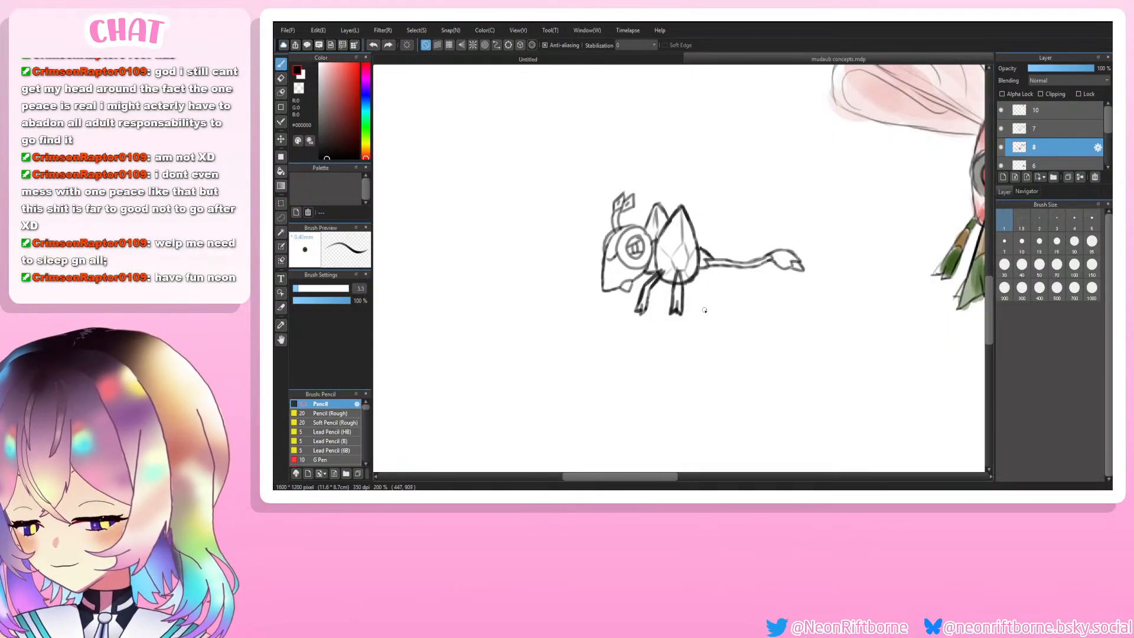
Step: Draw a shorter rear leg that bends down close to the shell and ends in a two-toed foot
{"action": "scroll", "coordinate": [705, 312], "scroll_direction": "up", "scroll_amount": 2}
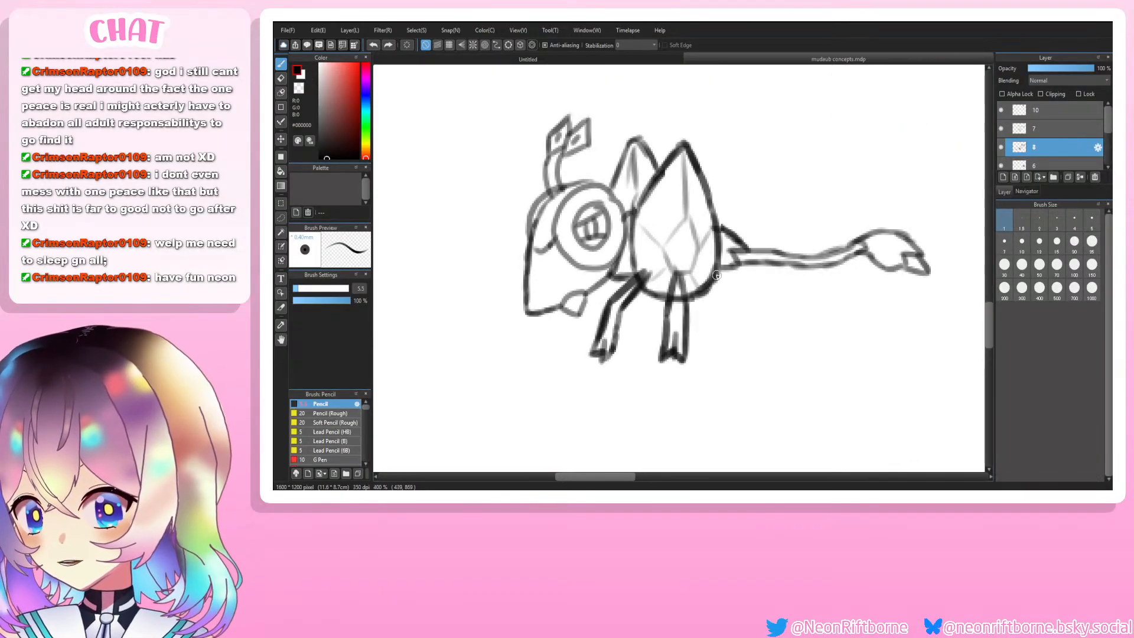
{"action": "mouse_move", "coordinate": [717, 278]}
{"action": "left_mouse_down"}
{"action": "mouse_move", "coordinate": [741, 296]}
{"action": "mouse_move", "coordinate": [760, 358]}
{"action": "left_mouse_up"}
{"action": "key", "text": "ctrl+z"}
{"action": "key", "text": "ctrl+z"}
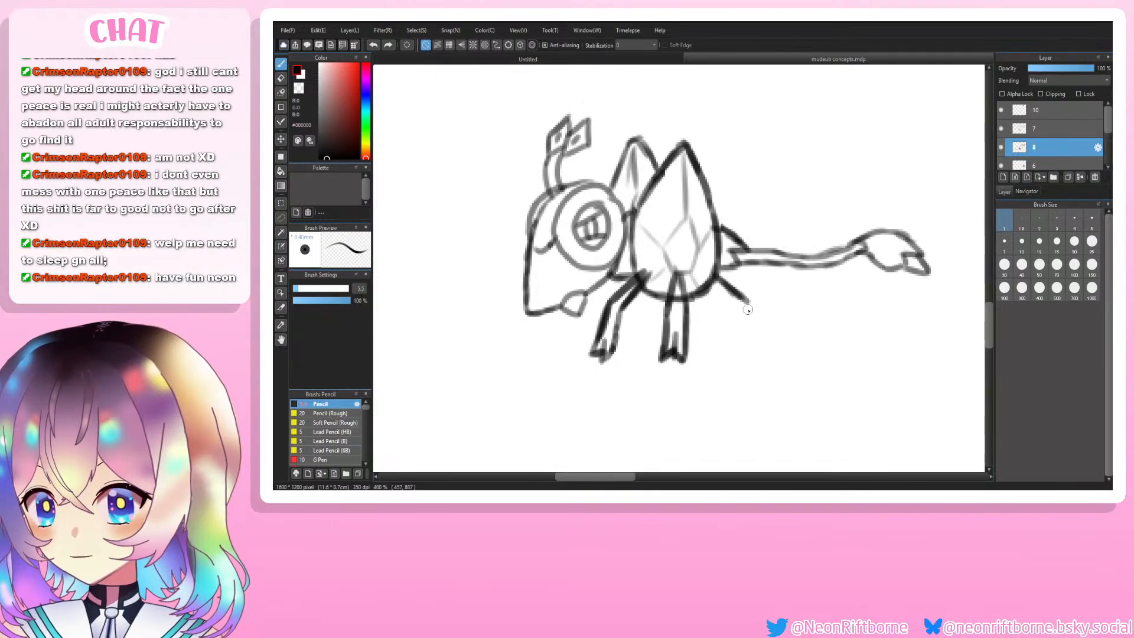
{"action": "left_click_drag", "start_coordinate": [748, 302], "coordinate": [765, 347]}
{"action": "left_click_drag", "start_coordinate": [751, 308], "coordinate": [764, 347]}
{"action": "mouse_move", "coordinate": [754, 321]}
{"action": "left_mouse_down"}
{"action": "mouse_move", "coordinate": [765, 352]}
{"action": "mouse_move", "coordinate": [755, 342]}
{"action": "mouse_move", "coordinate": [752, 360]}
{"action": "mouse_move", "coordinate": [738, 361]}
{"action": "mouse_move", "coordinate": [736, 332]}
{"action": "mouse_move", "coordinate": [748, 357]}
{"action": "mouse_move", "coordinate": [753, 346]}
{"action": "mouse_move", "coordinate": [744, 360]}
{"action": "mouse_move", "coordinate": [743, 323]}
{"action": "mouse_move", "coordinate": [735, 310]}
{"action": "mouse_move", "coordinate": [745, 338]}
{"action": "mouse_move", "coordinate": [724, 292]}
{"action": "mouse_move", "coordinate": [740, 311]}
{"action": "mouse_move", "coordinate": [713, 287]}
{"action": "left_mouse_up"}
{"action": "key", "text": "ctrl+z"}
{"action": "key", "text": "ctrl+z"}
{"action": "key", "text": "ctrl+z"}
{"action": "key", "text": "ctrl+z"}
{"action": "key", "text": "ctrl+z"}
{"action": "key", "text": "ctrl+z"}
{"action": "key", "text": "ctrl+z"}
{"action": "key", "text": "ctrl+z"}
{"action": "key", "text": "ctrl+z"}
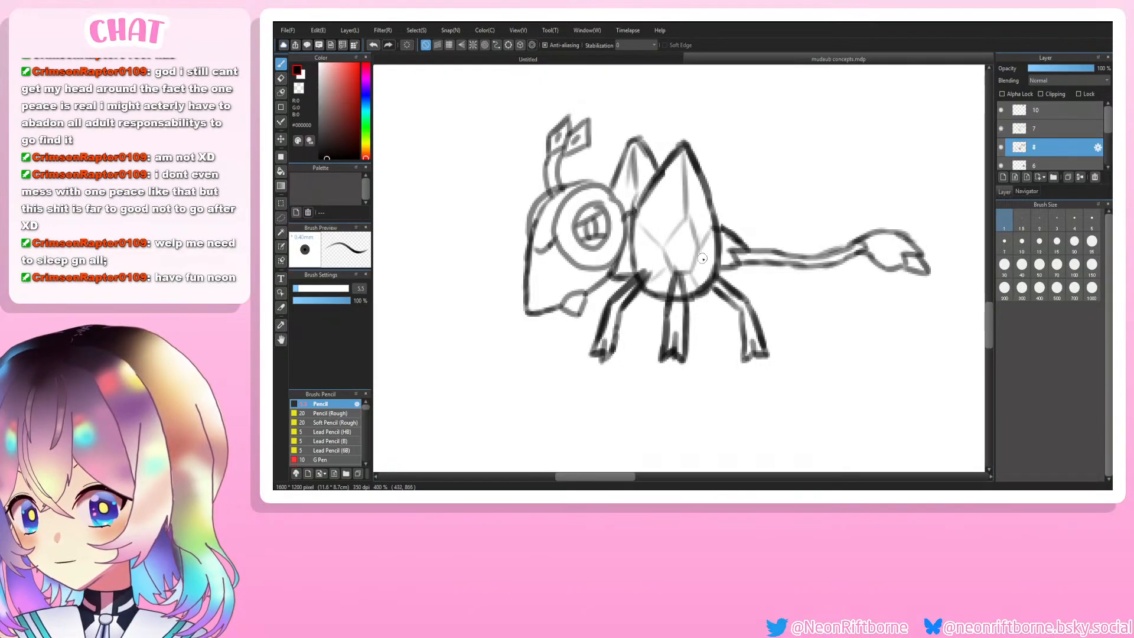
Step: Sketch three smaller far-side legs partly hidden behind the near front, middle and rear legs
{"action": "mouse_move", "coordinate": [609, 285]}
{"action": "left_mouse_down"}
{"action": "mouse_move", "coordinate": [582, 333]}
{"action": "mouse_move", "coordinate": [654, 299]}
{"action": "mouse_move", "coordinate": [642, 334]}
{"action": "mouse_move", "coordinate": [656, 311]}
{"action": "mouse_move", "coordinate": [654, 332]}
{"action": "mouse_move", "coordinate": [662, 295]}
{"action": "left_mouse_up"}
{"action": "key", "text": "ctrl+z"}
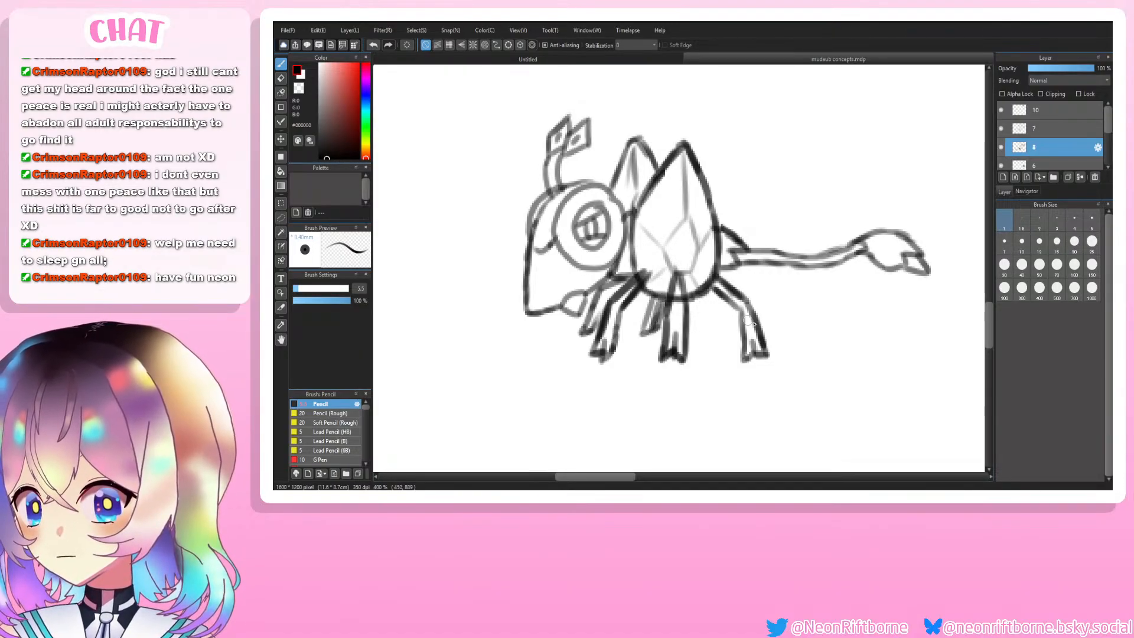
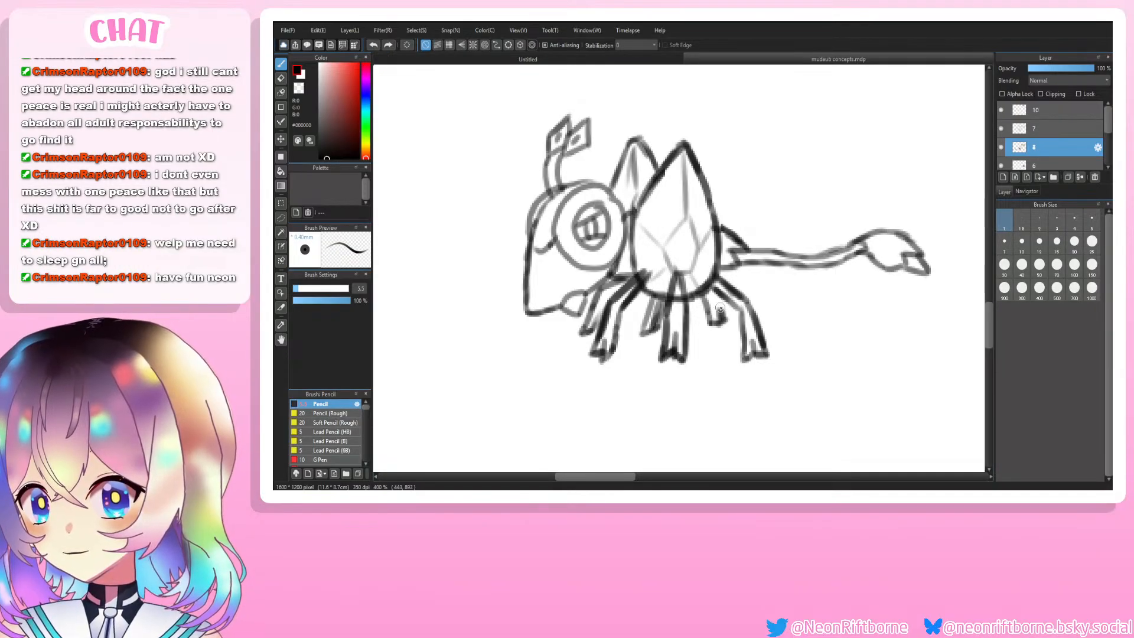
{"action": "scroll", "coordinate": [721, 320], "scroll_direction": "down", "scroll_amount": 4}
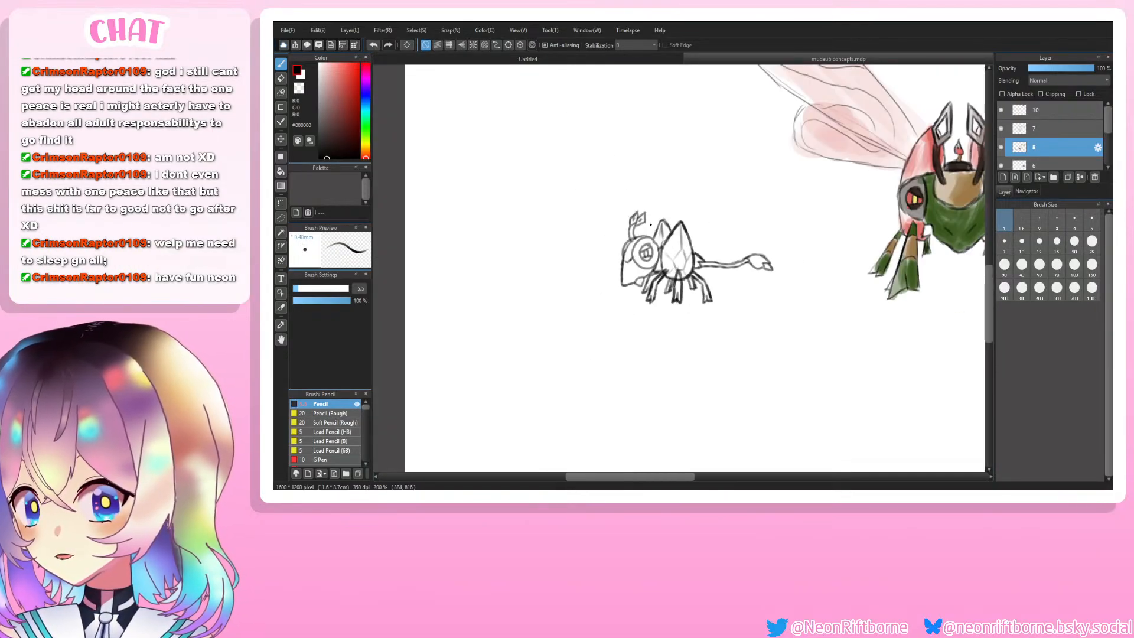
Step: Erase the upper part of the near rear leg and redraw it as a curved arch joined to the foot
{"action": "scroll", "coordinate": [708, 299], "scroll_direction": "up", "scroll_amount": 4}
{"action": "key", "text": "e"}
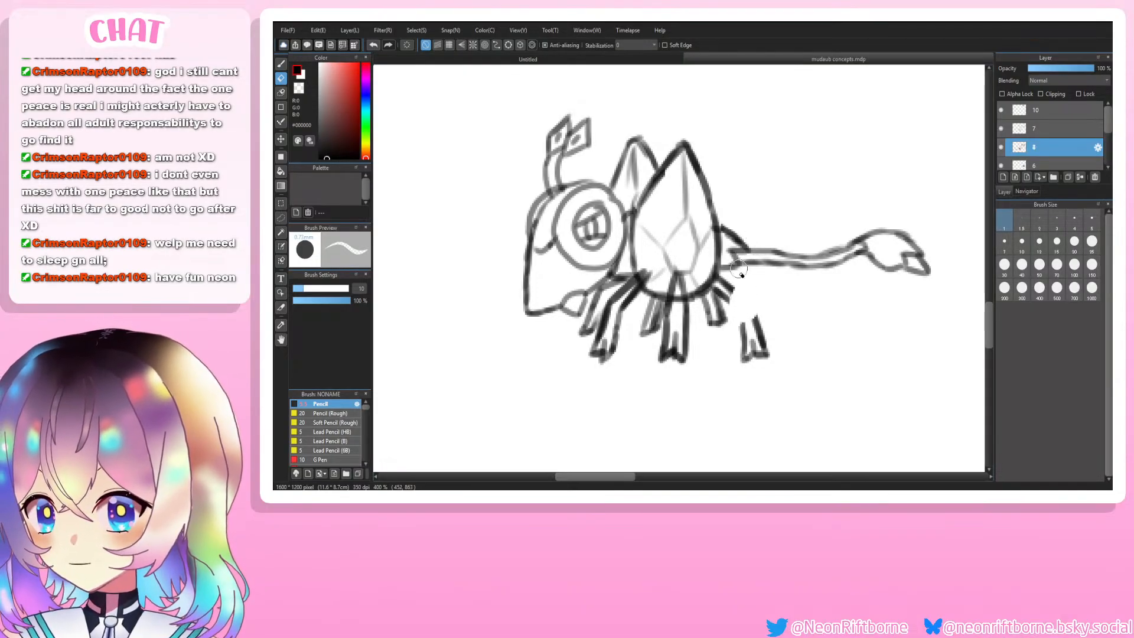
{"action": "key", "text": "b"}
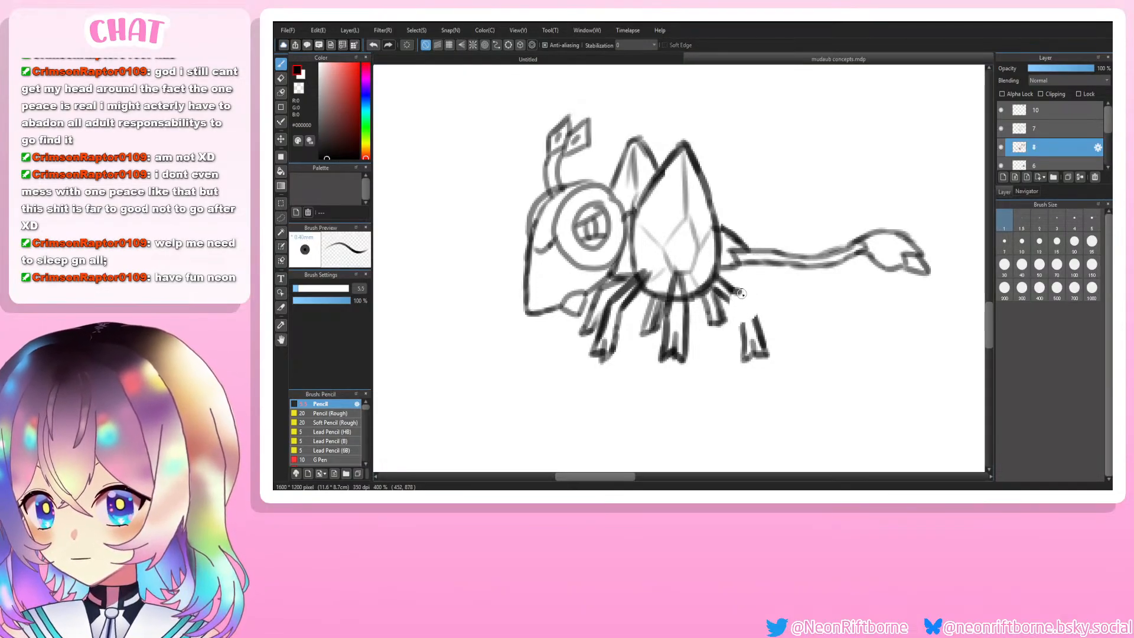
{"action": "key", "text": "e"}
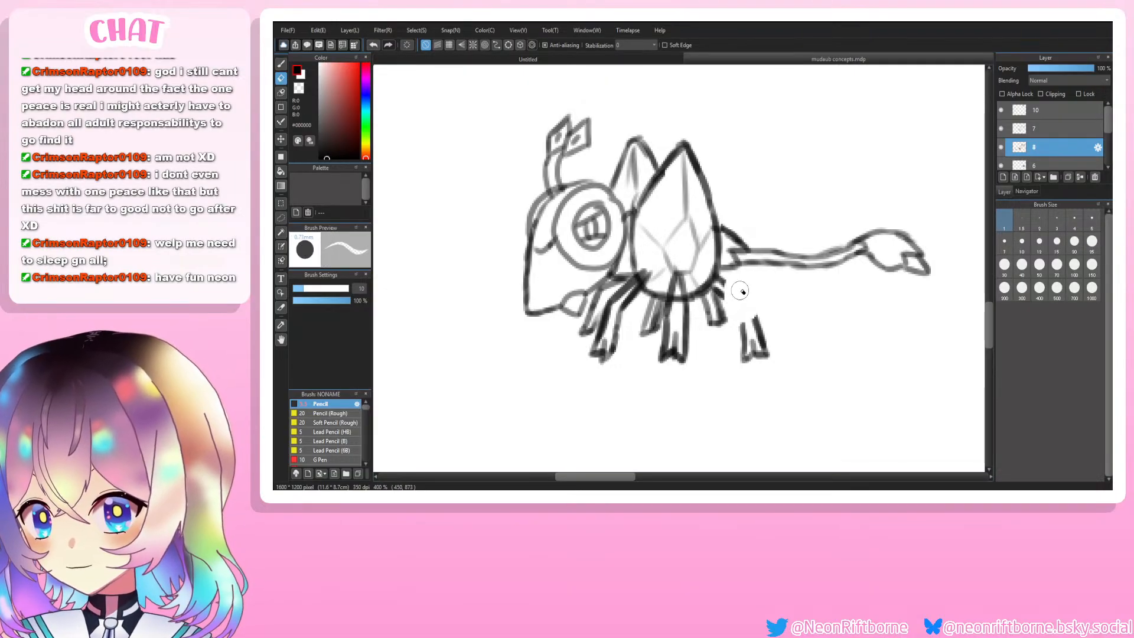
{"action": "key", "text": "b"}
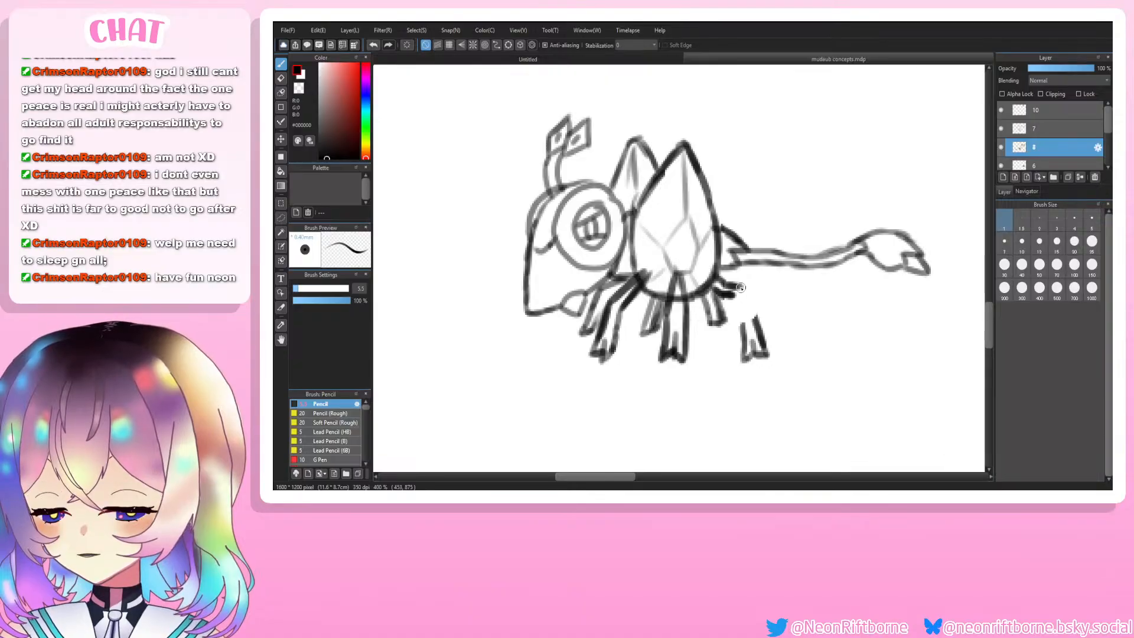
{"action": "mouse_move", "coordinate": [734, 287]}
{"action": "left_mouse_down"}
{"action": "mouse_move", "coordinate": [754, 310]}
{"action": "mouse_move", "coordinate": [733, 295]}
{"action": "mouse_move", "coordinate": [743, 328]}
{"action": "left_mouse_up"}
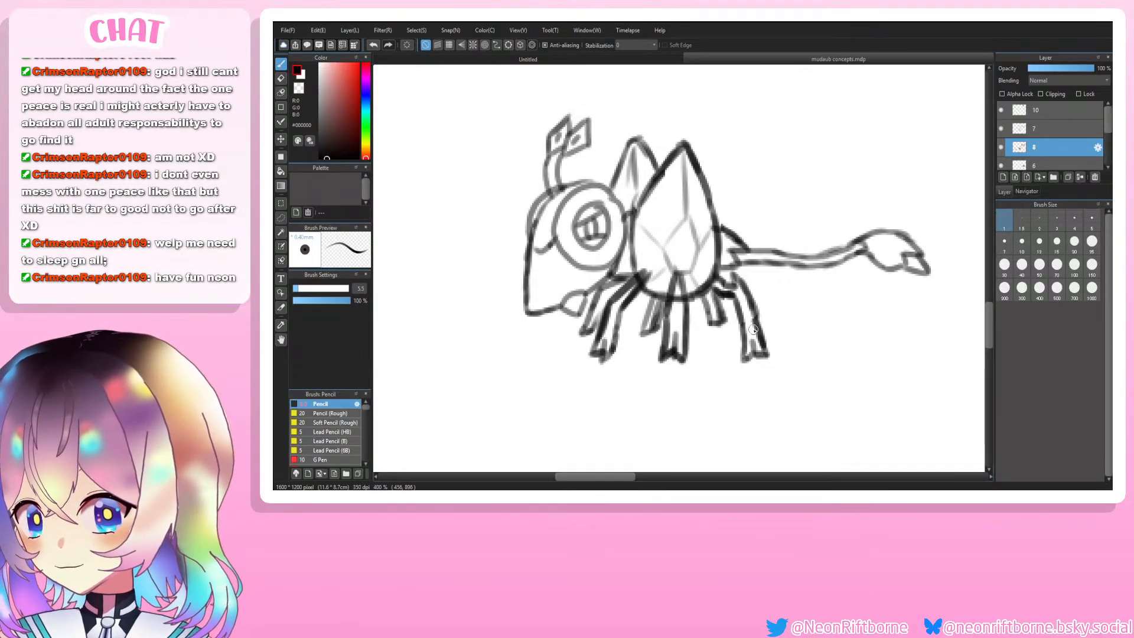
Step: Add small dark joint markings halfway down the legs of the side-view creature
{"action": "left_click_drag", "start_coordinate": [748, 318], "coordinate": [678, 313]}
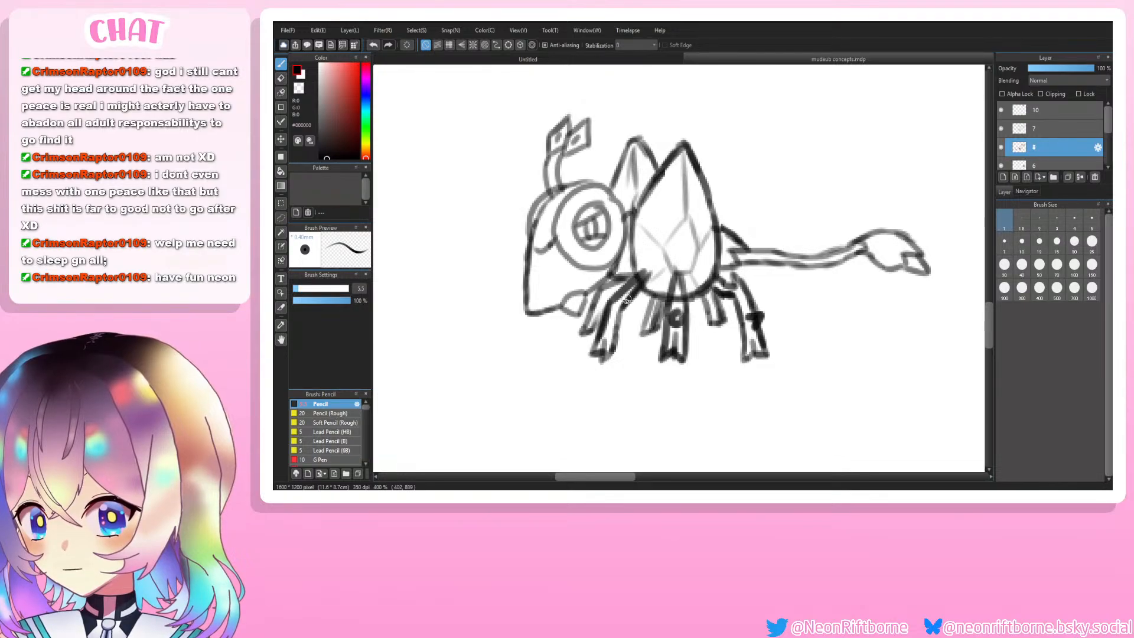
{"action": "mouse_move", "coordinate": [604, 312]}
{"action": "left_mouse_down"}
{"action": "mouse_move", "coordinate": [598, 328]}
{"action": "mouse_move", "coordinate": [588, 309]}
{"action": "mouse_move", "coordinate": [643, 322]}
{"action": "left_mouse_up"}
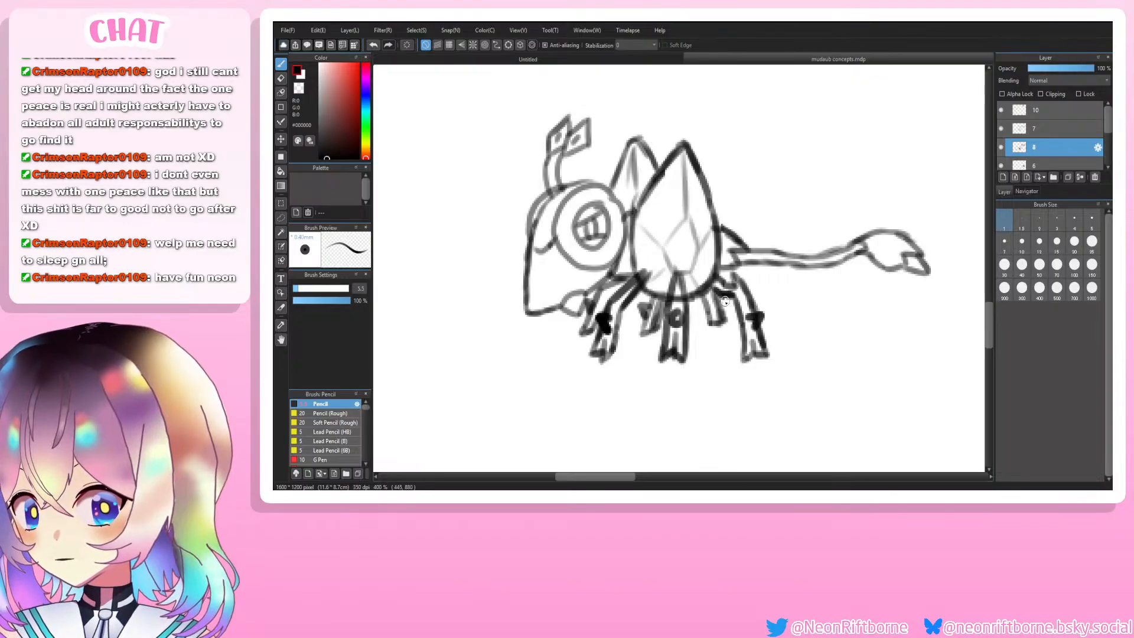
{"action": "scroll", "coordinate": [652, 264], "scroll_direction": "down", "scroll_amount": 3}
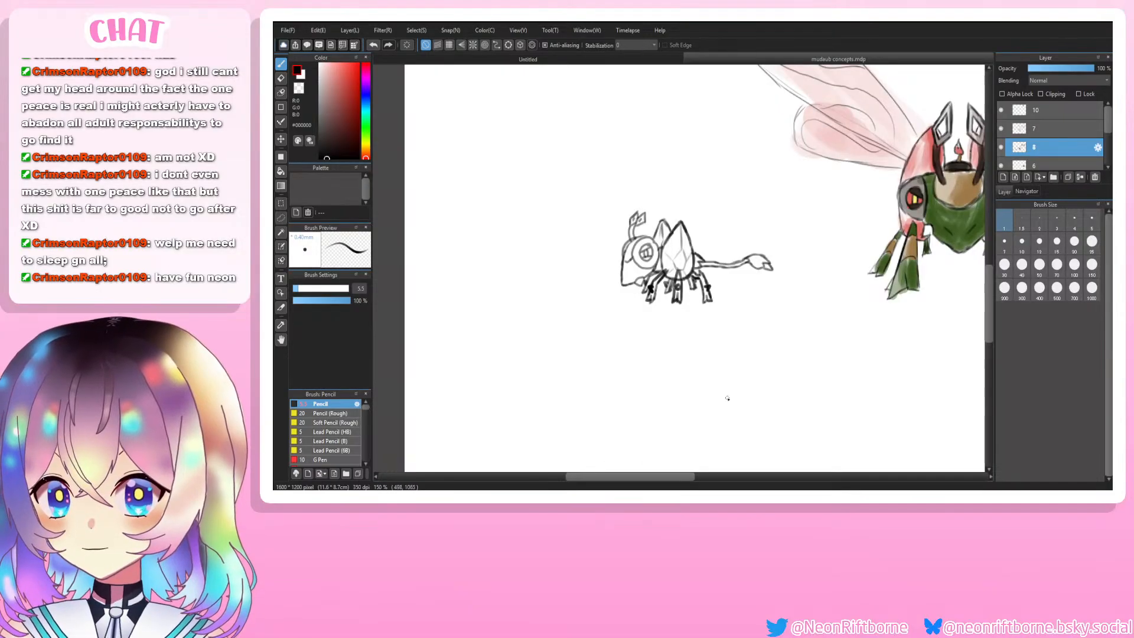
Step: Draw matching curved joint markings on the brown leg bands of the finished pink-winged creature
{"action": "left_click_drag", "start_coordinate": [660, 476], "coordinate": [724, 478]}
{"action": "scroll", "coordinate": [731, 271], "scroll_direction": "up", "scroll_amount": 2}
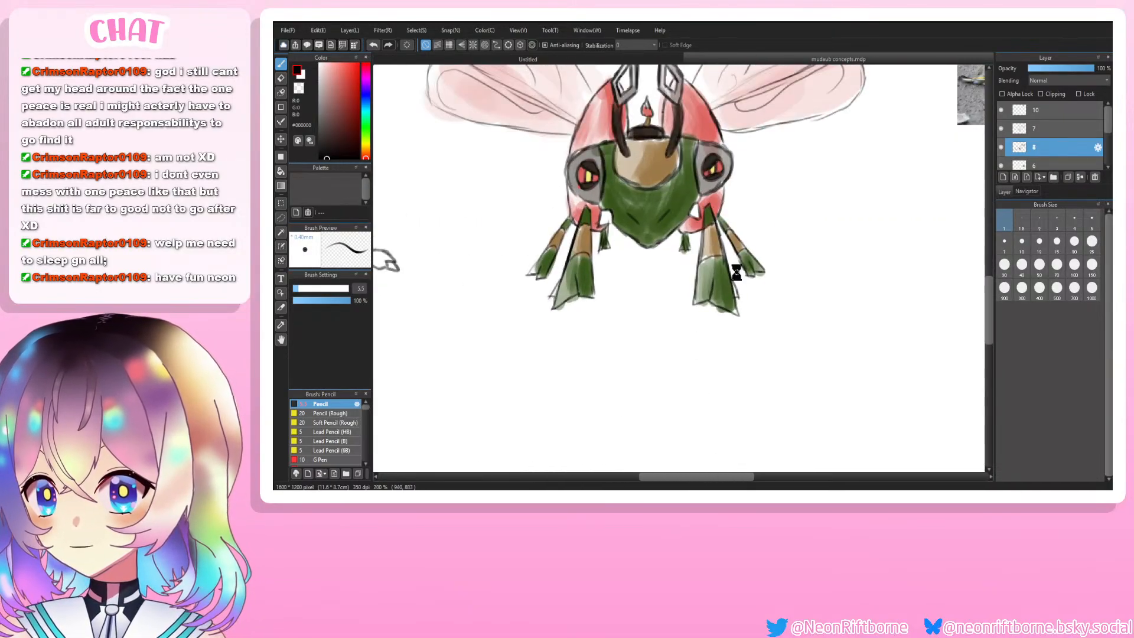
{"action": "mouse_move", "coordinate": [766, 218]}
{"action": "left_mouse_down"}
{"action": "mouse_move", "coordinate": [777, 209]}
{"action": "mouse_move", "coordinate": [776, 230]}
{"action": "mouse_move", "coordinate": [730, 238]}
{"action": "mouse_move", "coordinate": [741, 220]}
{"action": "mouse_move", "coordinate": [726, 226]}
{"action": "left_mouse_up"}
{"action": "key", "text": "ctrl+z"}
{"action": "mouse_move", "coordinate": [541, 227]}
{"action": "left_mouse_down"}
{"action": "mouse_move", "coordinate": [531, 239]}
{"action": "mouse_move", "coordinate": [521, 218]}
{"action": "mouse_move", "coordinate": [492, 224]}
{"action": "left_mouse_up"}
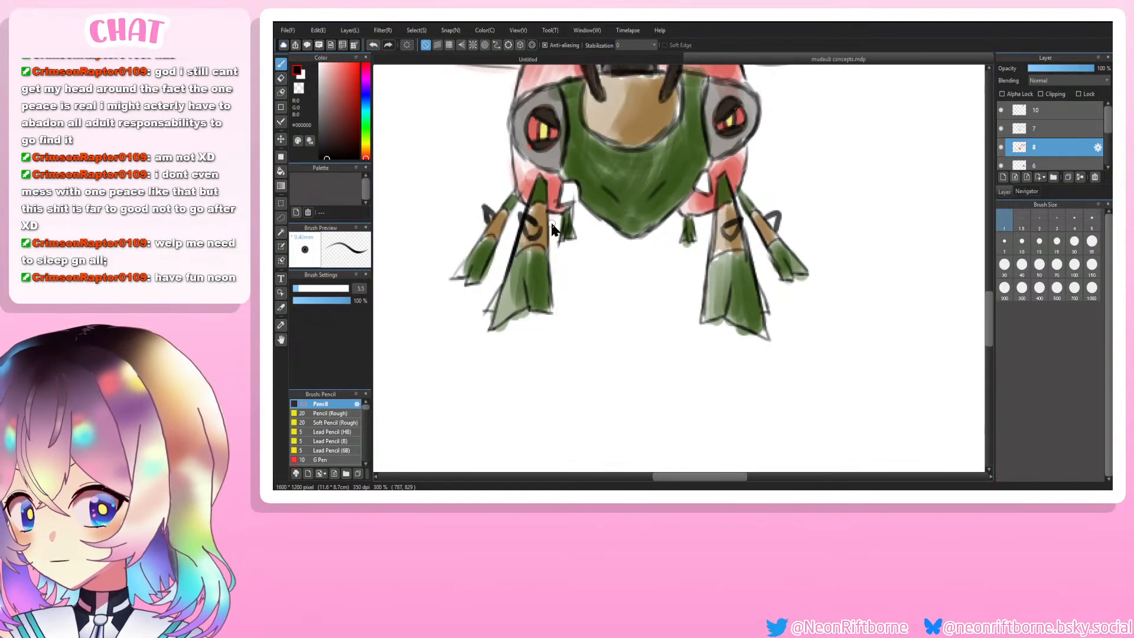
Step: Try filling the pink-winged creature's leg joint markings with the red sampled from its body
{"action": "left_click", "coordinate": [732, 165], "text": "alt"}
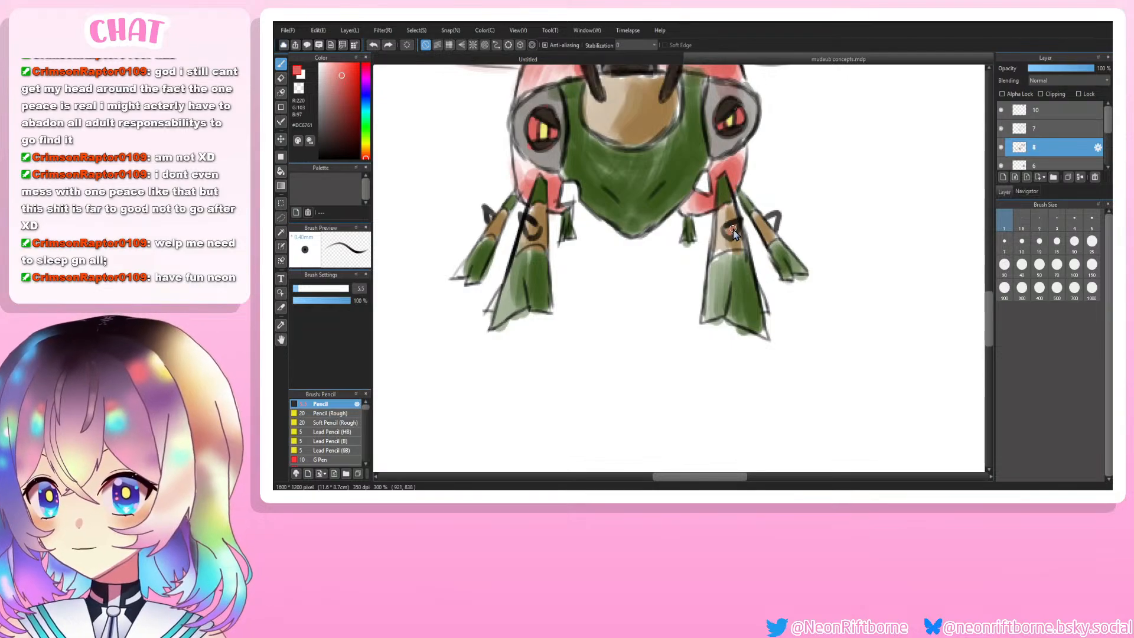
{"action": "left_click_drag", "start_coordinate": [772, 219], "coordinate": [775, 227]}
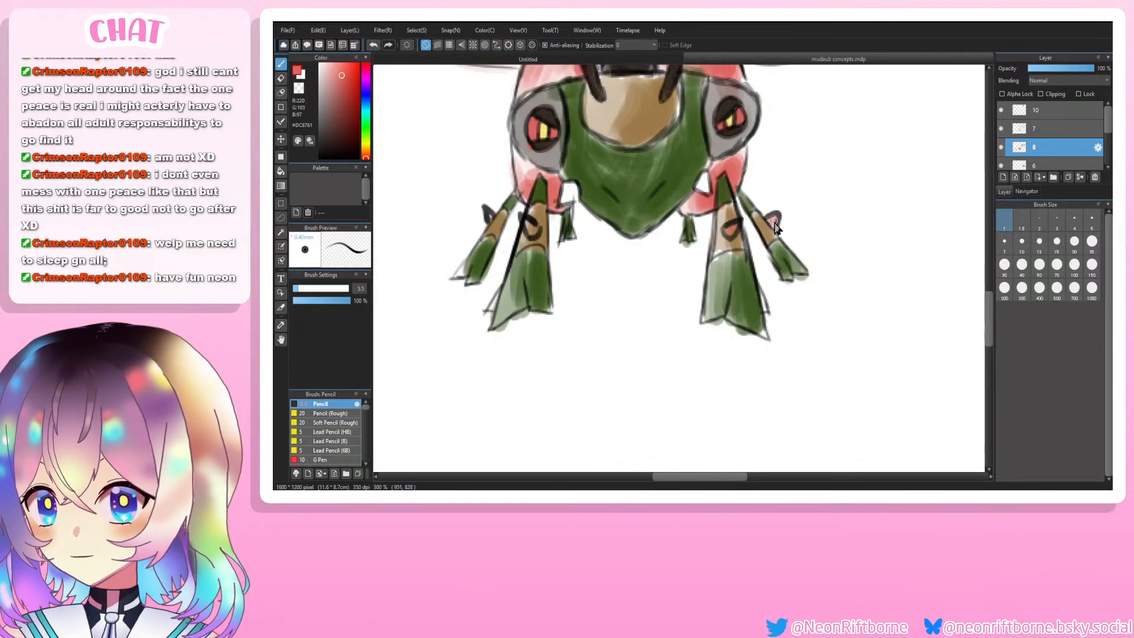
{"action": "key", "text": "ctrl+minus"}
{"action": "key", "text": "ctrl+minus"}
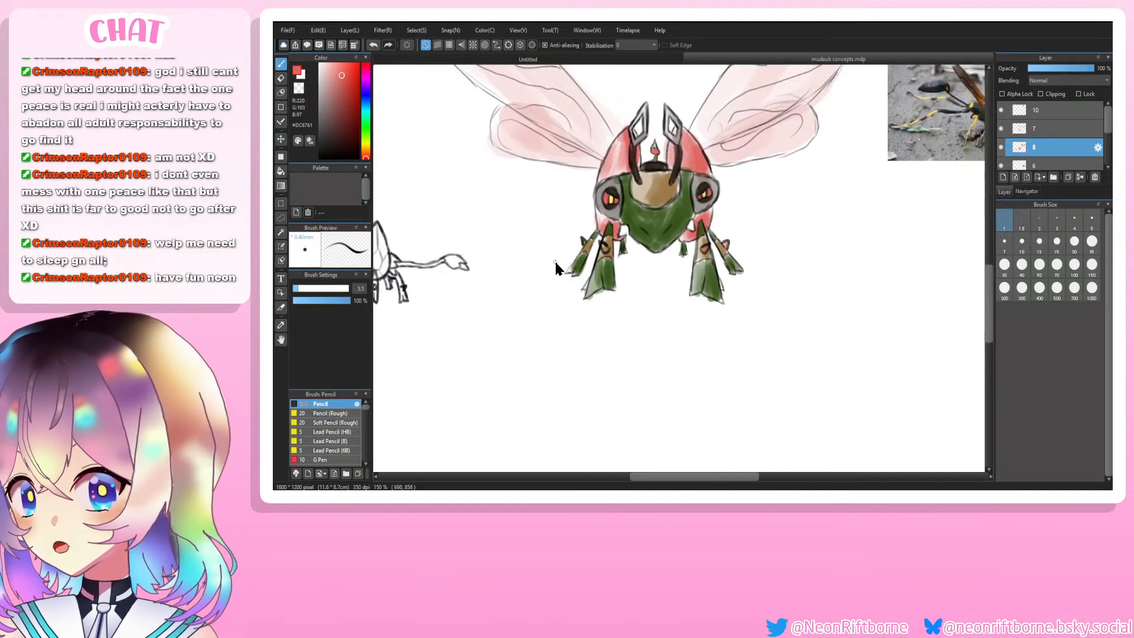
{"action": "key", "text": "ctrl+plus"}
{"action": "key", "text": "ctrl+plus"}
{"action": "left_click_drag", "start_coordinate": [531, 232], "coordinate": [519, 218]}
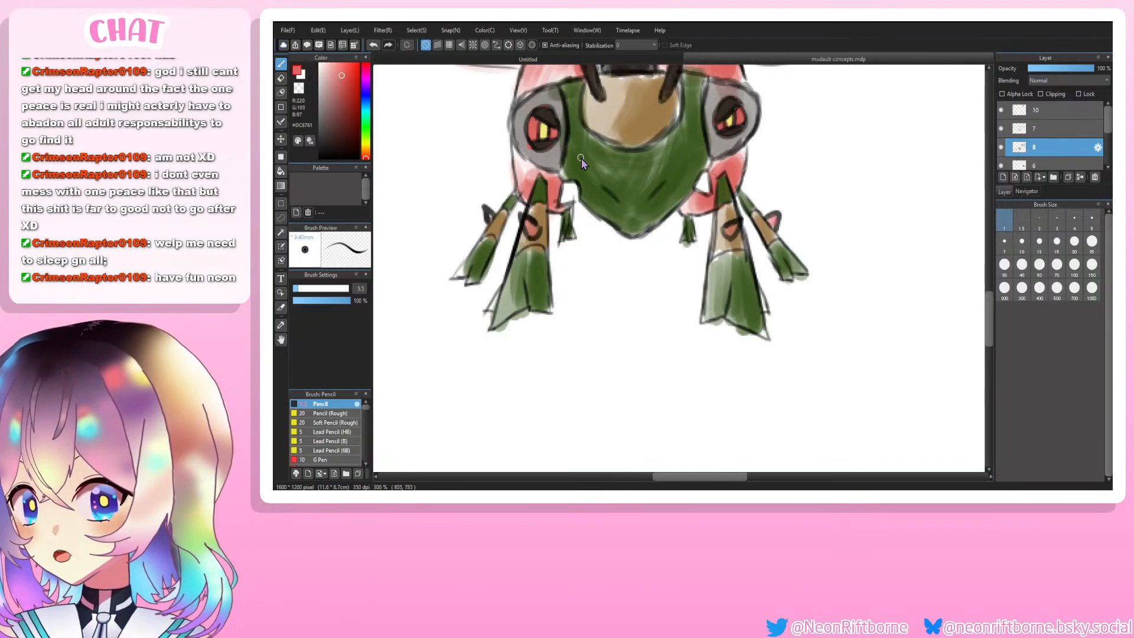
{"action": "key", "text": "e"}
{"action": "key", "text": "ctrl+z"}
{"action": "key", "text": "ctrl+z"}
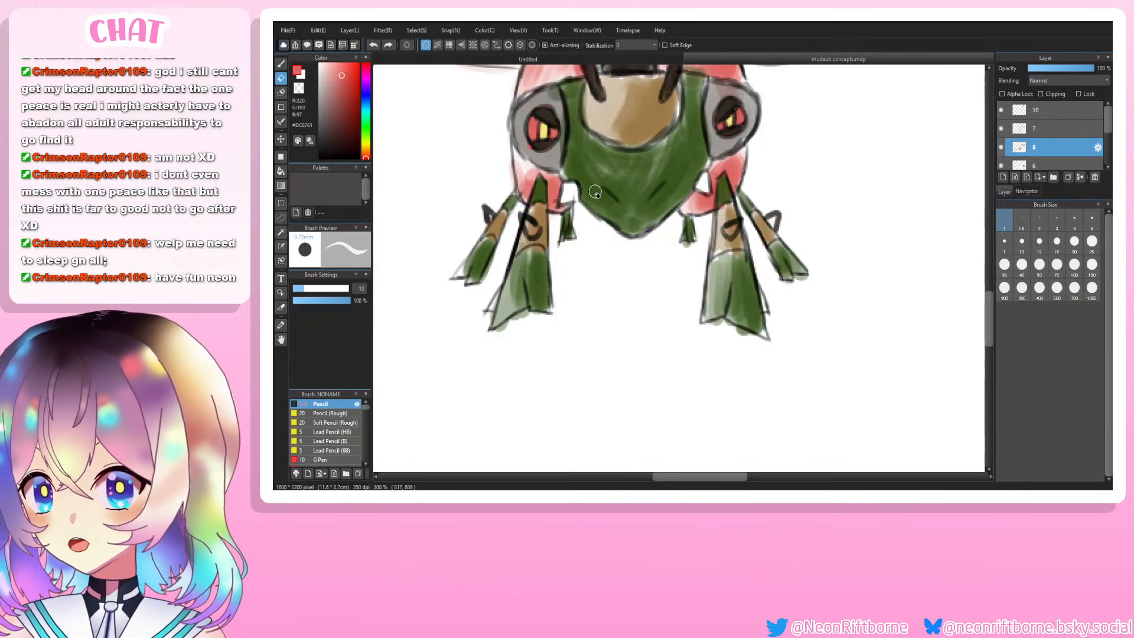
Step: Sample the off-white of the pink-winged creature's head horns and fill its front leg joint markings with it
{"action": "key", "text": "ctrl+minus"}
{"action": "key", "text": "ctrl+minus"}
{"action": "key", "text": "i"}
{"action": "left_click", "coordinate": [642, 112]}
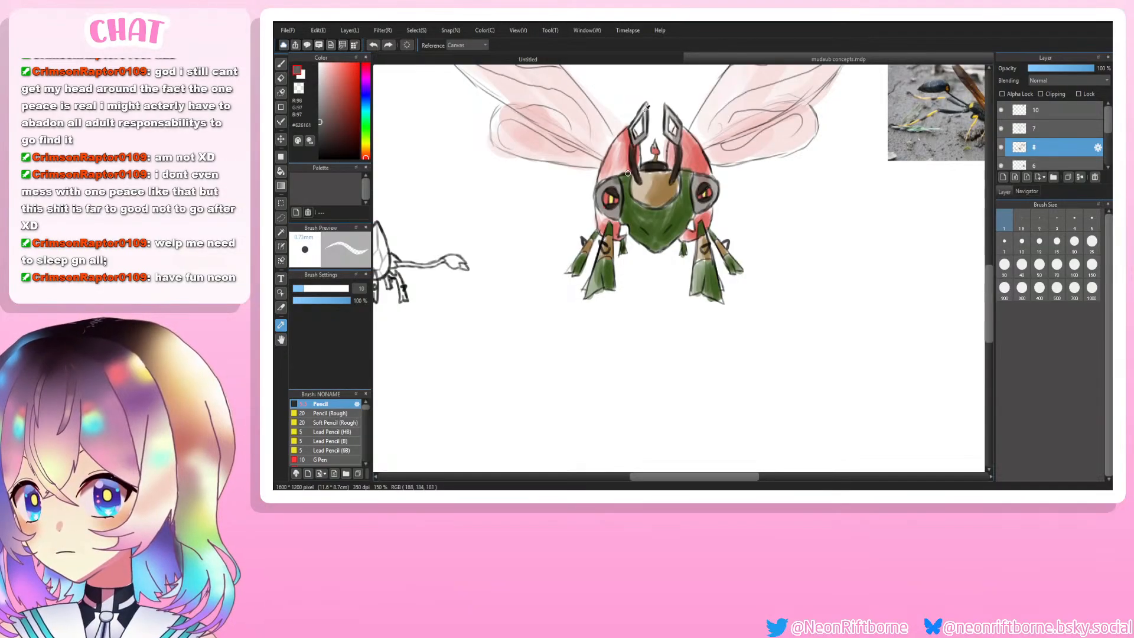
{"action": "left_click", "coordinate": [641, 112]}
{"action": "key", "text": "b"}
{"action": "key", "text": "ctrl+plus"}
{"action": "key", "text": "ctrl+plus"}
{"action": "left_click_drag", "start_coordinate": [733, 224], "coordinate": [730, 225]}
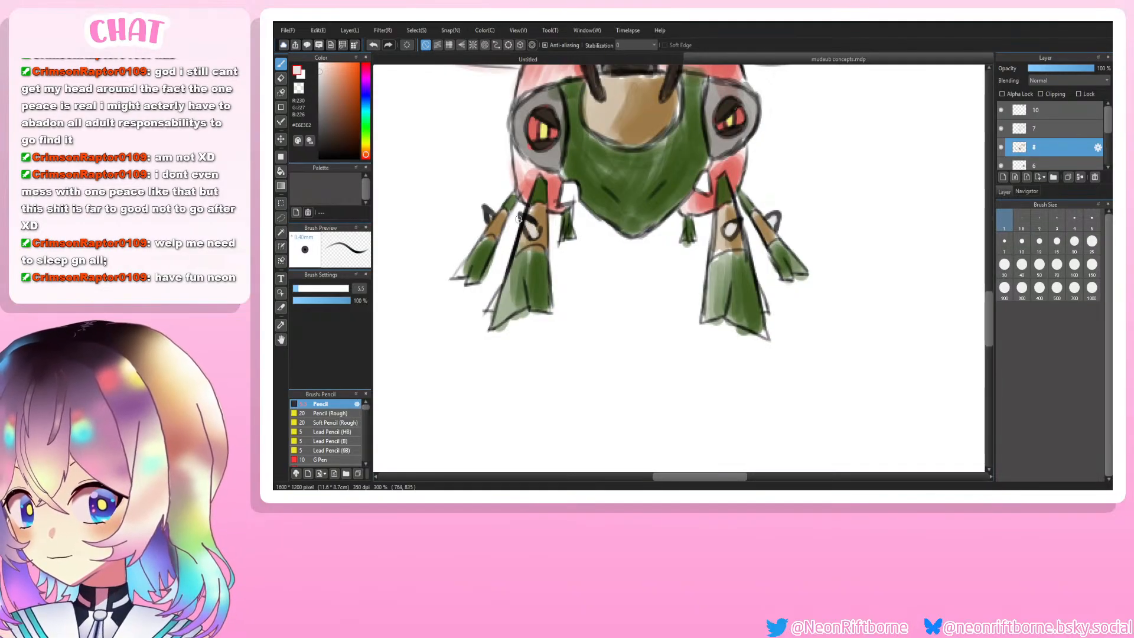
Step: Set the colour to black and sketch a long rounded near wing rising from the side-view creature's shell
{"action": "key", "text": "ctrl+minus"}
{"action": "key", "text": "ctrl+minus"}
{"action": "key", "text": "ctrl+minus"}
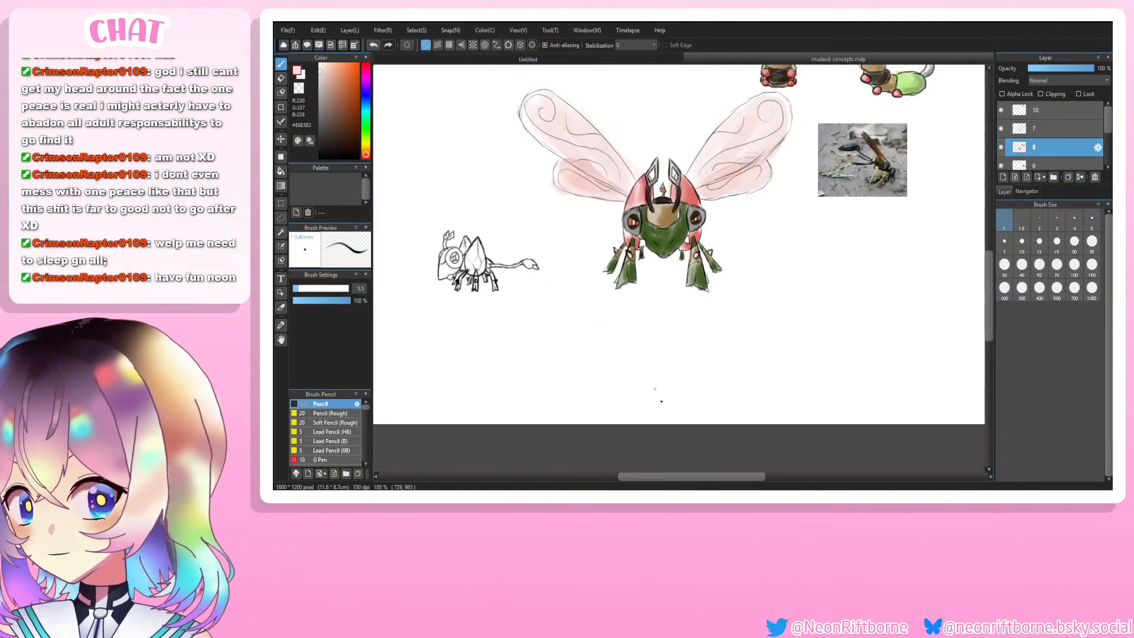
{"action": "left_click_drag", "start_coordinate": [696, 476], "coordinate": [668, 477]}
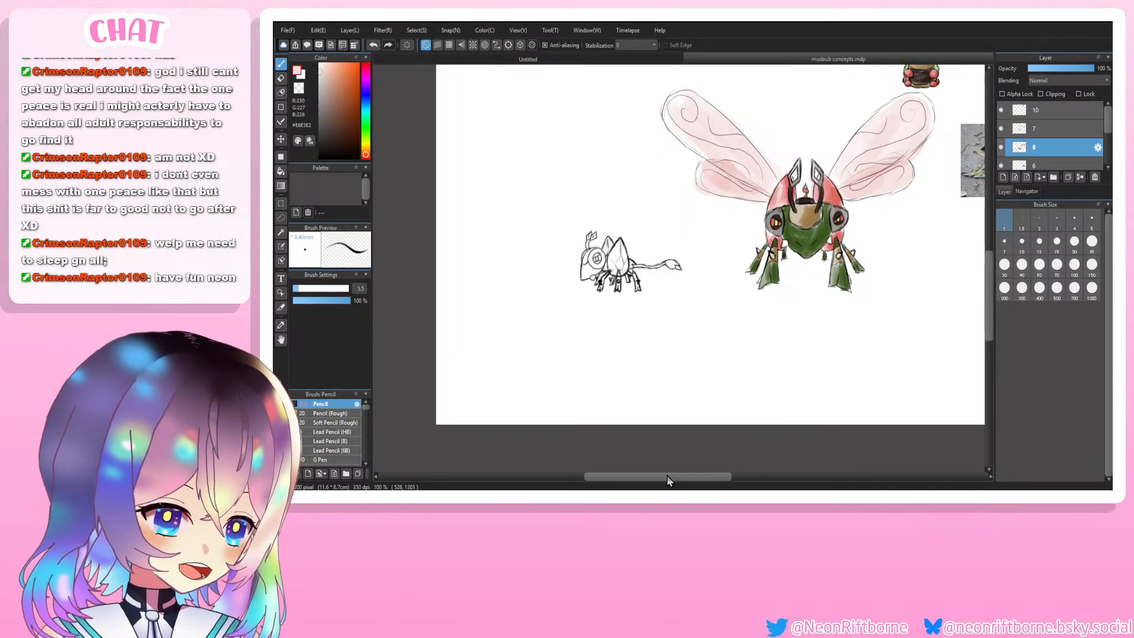
{"action": "scroll", "coordinate": [644, 206], "scroll_direction": "up", "scroll_amount": 1}
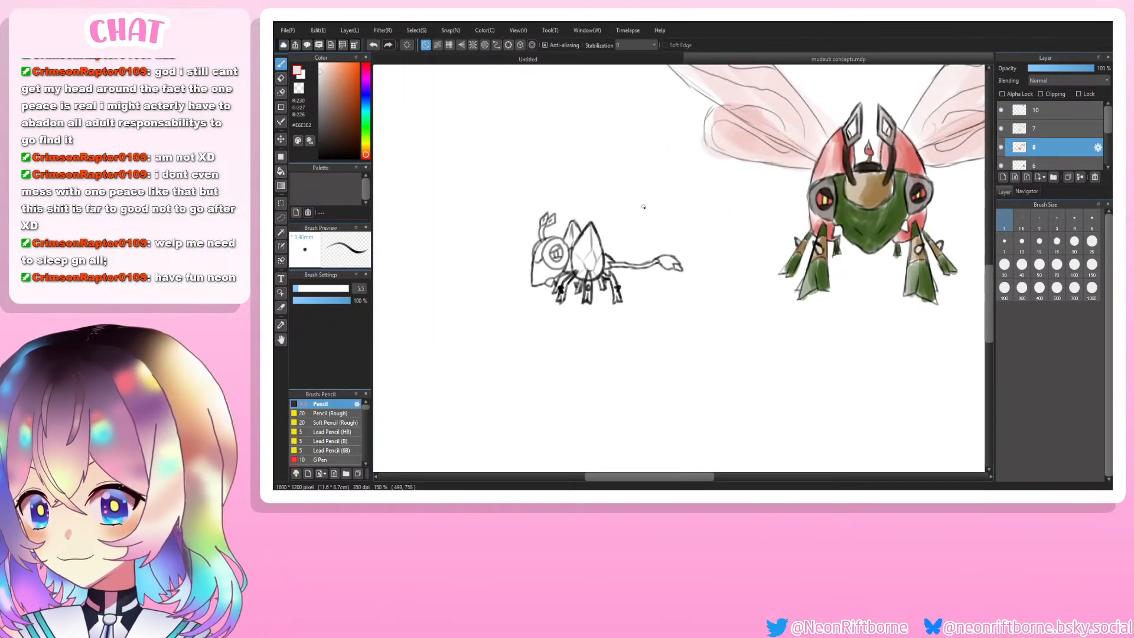
{"action": "left_click_drag", "start_coordinate": [349, 96], "coordinate": [320, 158]}
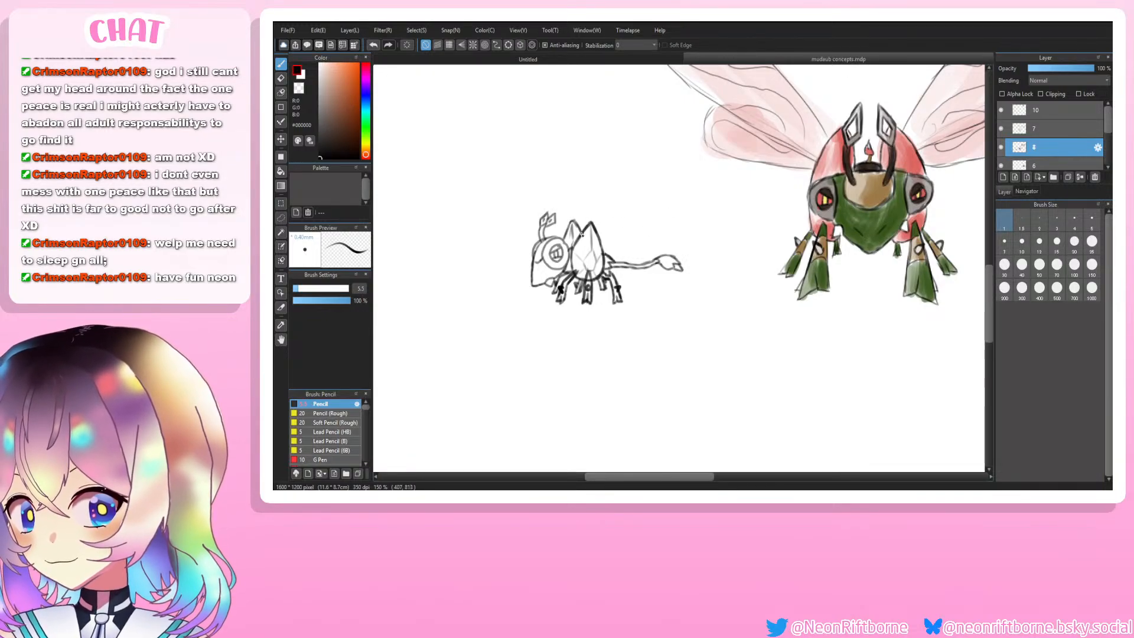
{"action": "mouse_move", "coordinate": [589, 226]}
{"action": "left_mouse_down"}
{"action": "mouse_move", "coordinate": [617, 137]}
{"action": "mouse_move", "coordinate": [603, 177]}
{"action": "mouse_move", "coordinate": [625, 148]}
{"action": "left_mouse_up"}
{"action": "key", "text": "e"}
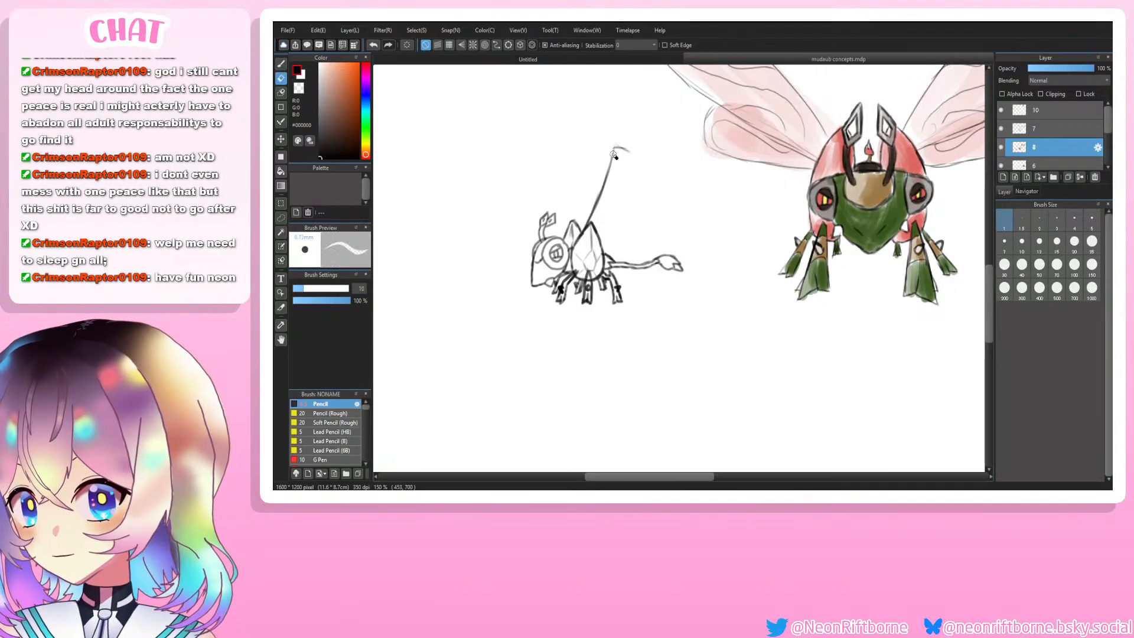
{"action": "key", "text": "b"}
{"action": "key", "text": "ctrl+z"}
{"action": "left_click_drag", "start_coordinate": [615, 149], "coordinate": [619, 144]}
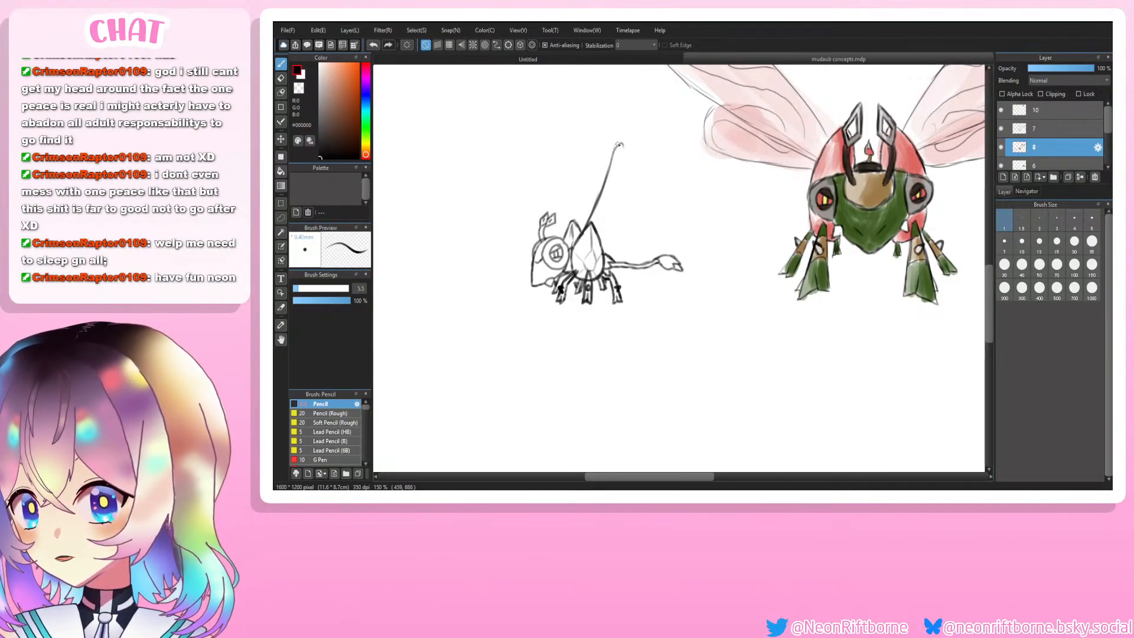
{"action": "left_click_drag", "start_coordinate": [632, 189], "coordinate": [619, 214]}
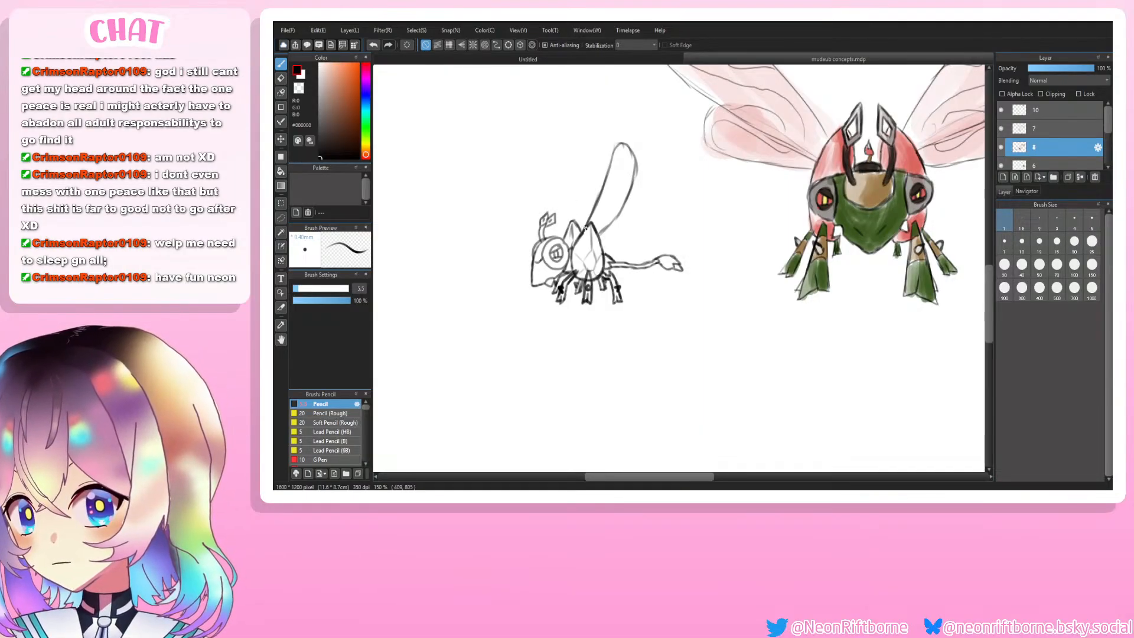
Step: Sketch a matching far wing beside the near one and add swirling vein lines inside both upright wings
{"action": "left_click_drag", "start_coordinate": [583, 228], "coordinate": [596, 161]}
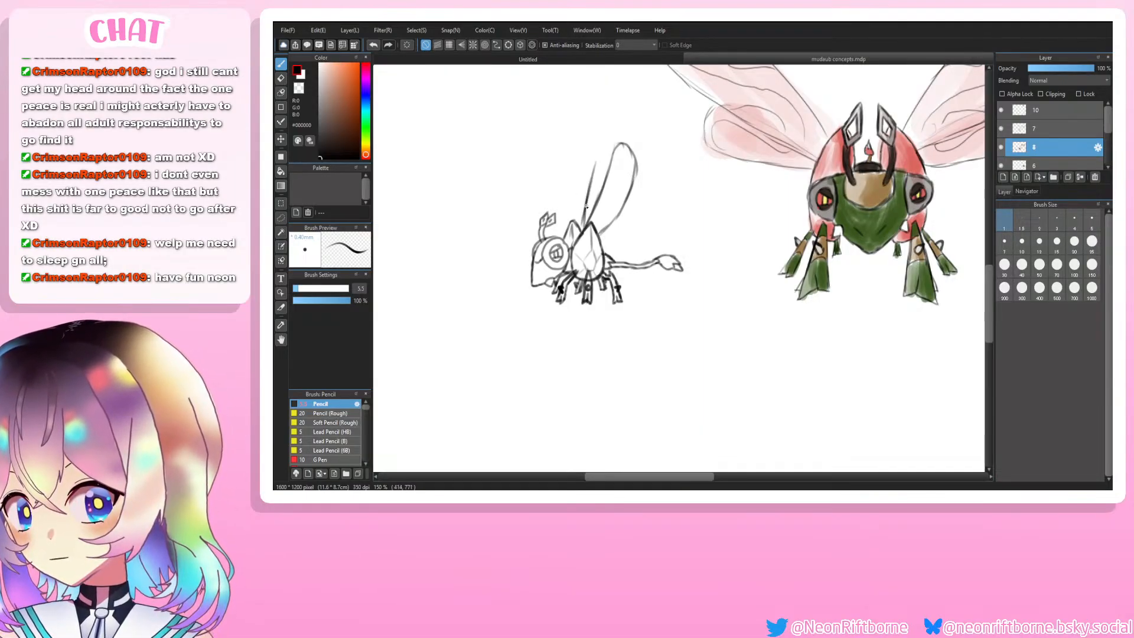
{"action": "key", "text": "ctrl+z"}
{"action": "key", "text": "ctrl+z"}
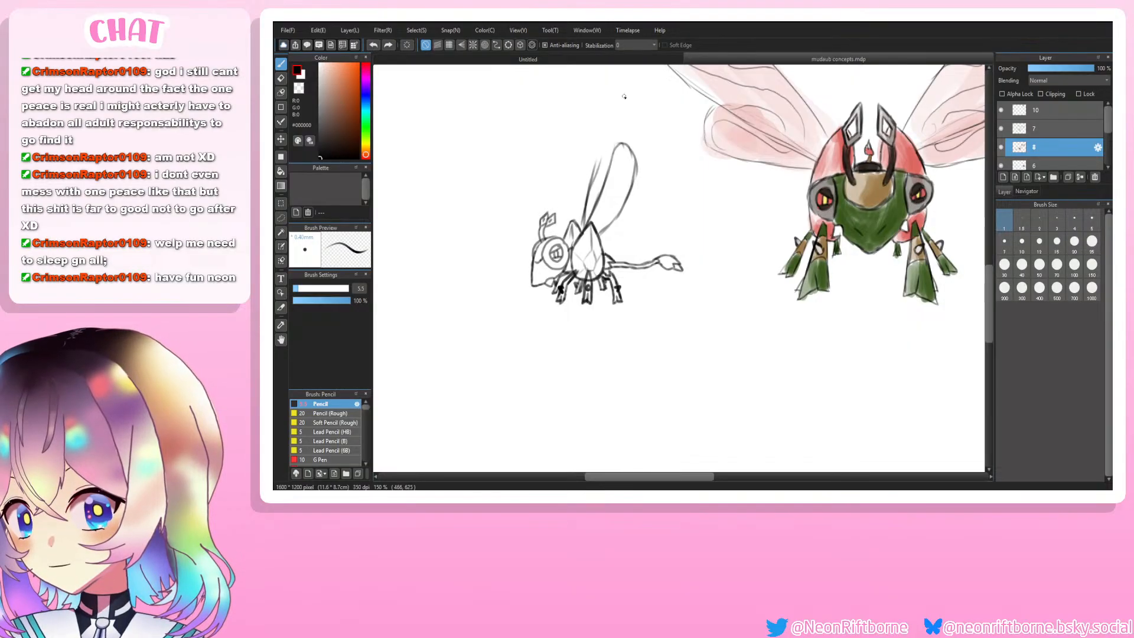
{"action": "mouse_move", "coordinate": [592, 177]}
{"action": "left_mouse_down"}
{"action": "mouse_move", "coordinate": [594, 147]}
{"action": "mouse_move", "coordinate": [581, 142]}
{"action": "mouse_move", "coordinate": [571, 176]}
{"action": "left_mouse_up"}
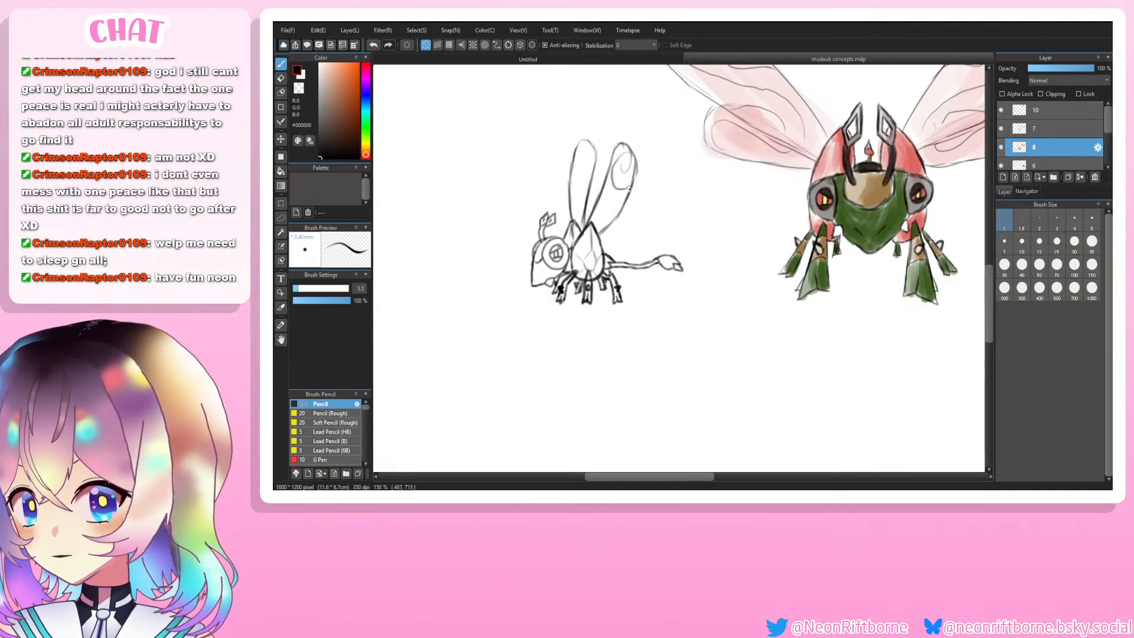
{"action": "left_click_drag", "start_coordinate": [616, 194], "coordinate": [591, 229]}
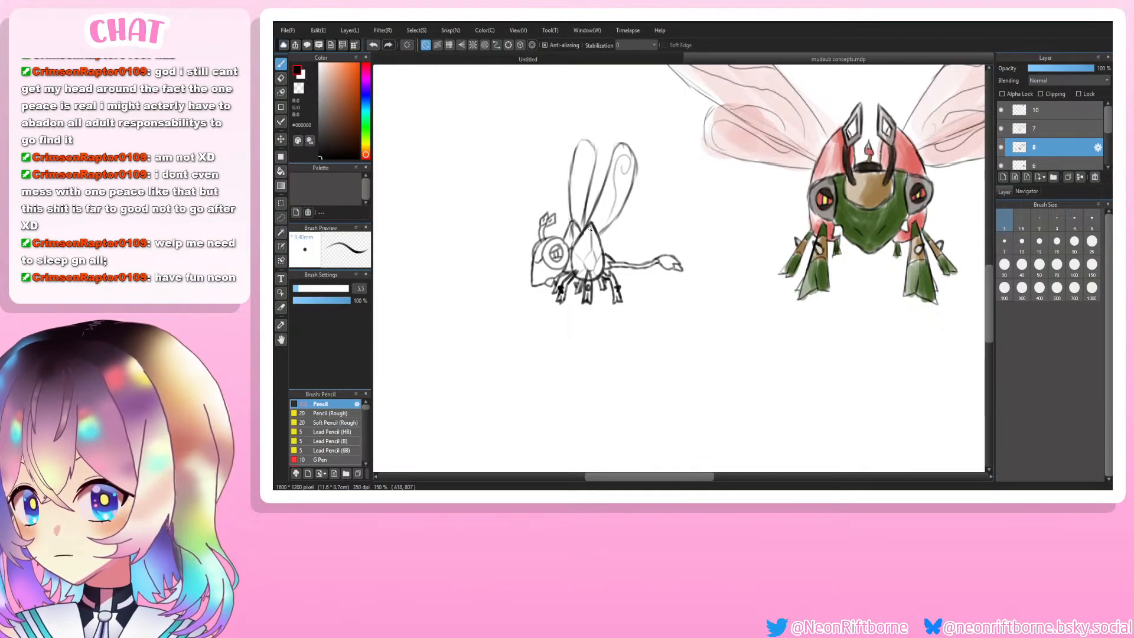
{"action": "left_click_drag", "start_coordinate": [581, 151], "coordinate": [571, 230]}
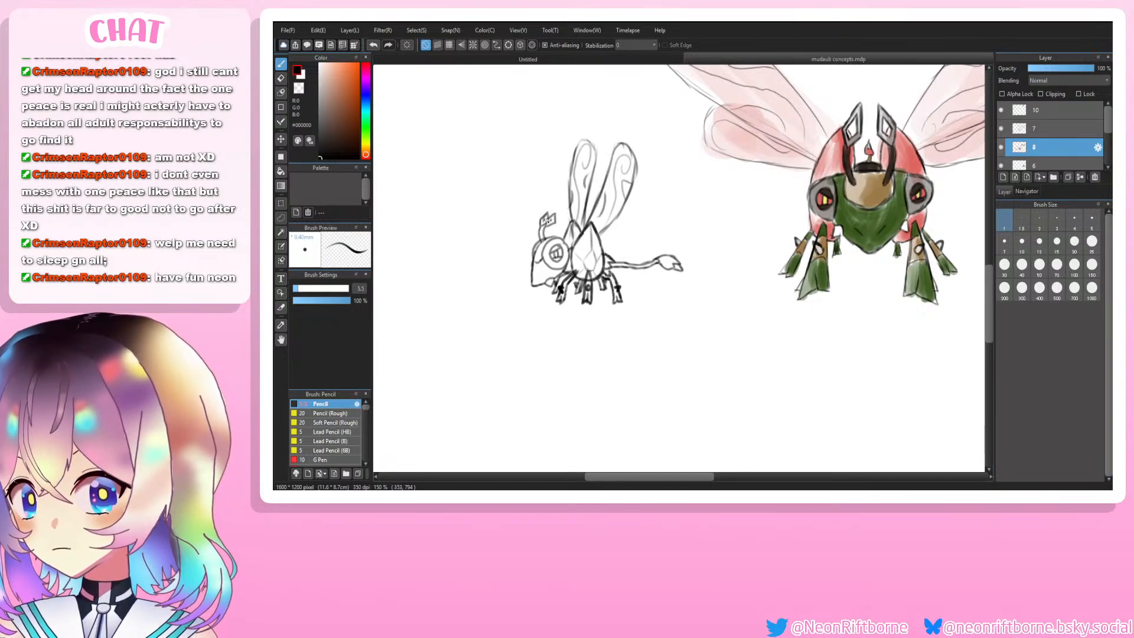
Step: Sketch small veined hind wings extending back from the side-view creature's shell above the tail
{"action": "left_click_drag", "start_coordinate": [601, 235], "coordinate": [625, 224]}
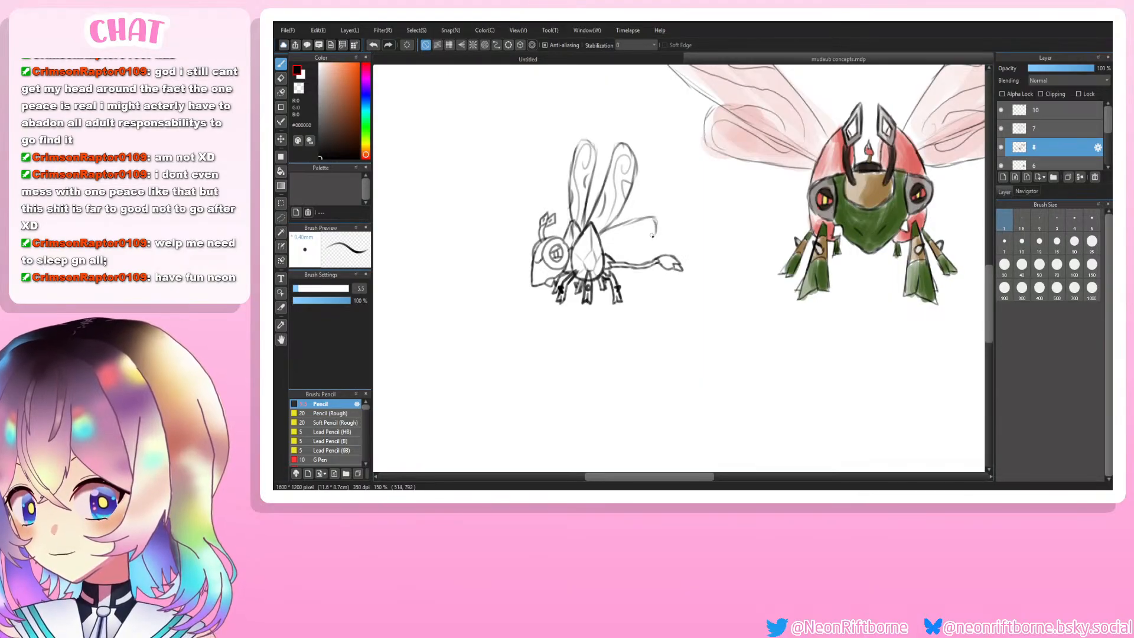
{"action": "key", "text": "ctrl+z"}
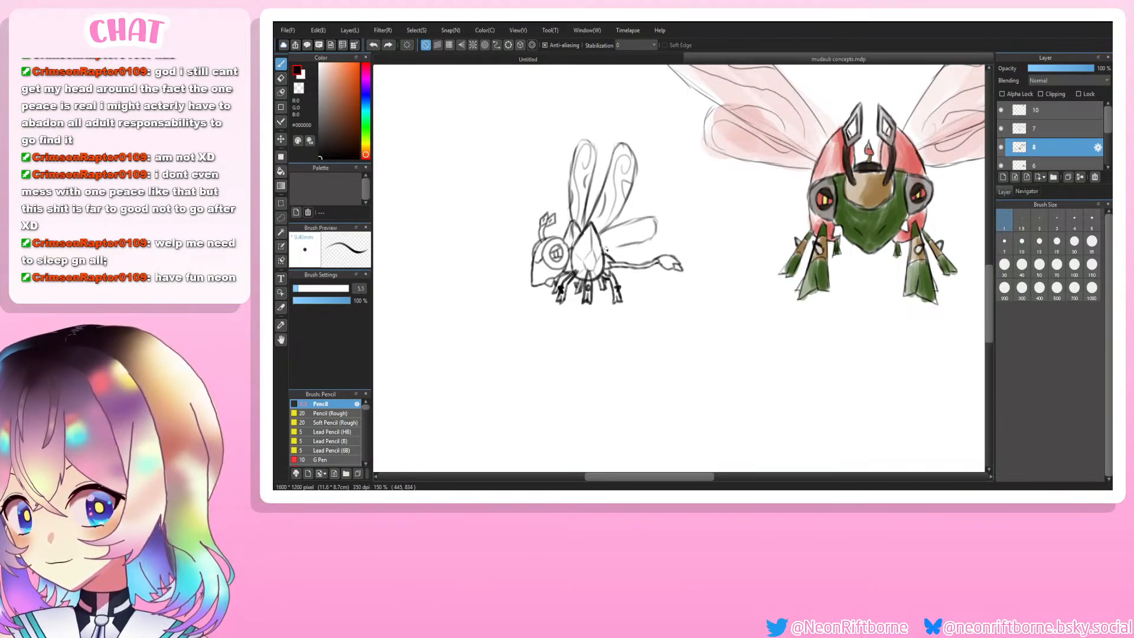
{"action": "mouse_move", "coordinate": [620, 246]}
{"action": "left_mouse_down"}
{"action": "mouse_move", "coordinate": [654, 227]}
{"action": "mouse_move", "coordinate": [602, 238]}
{"action": "left_mouse_up"}
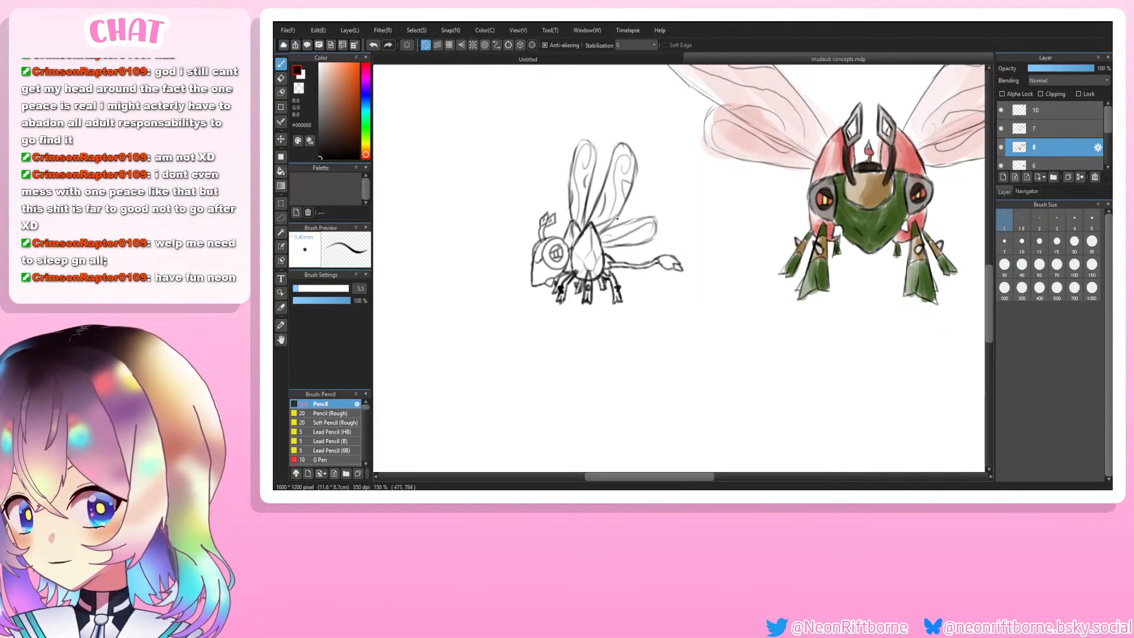
{"action": "mouse_move", "coordinate": [617, 218]}
{"action": "left_mouse_down"}
{"action": "mouse_move", "coordinate": [575, 266]}
{"action": "mouse_move", "coordinate": [594, 268]}
{"action": "mouse_move", "coordinate": [618, 224]}
{"action": "left_mouse_up"}
{"action": "key", "text": "ctrl+z"}
{"action": "key", "text": "ctrl+z"}
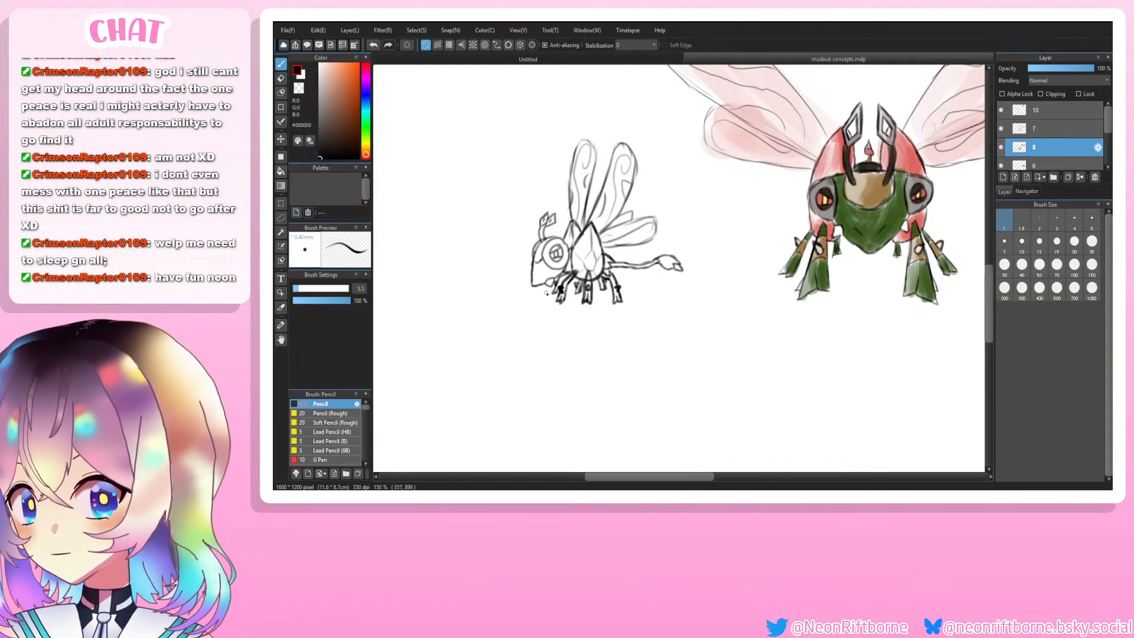
{"action": "scroll", "coordinate": [546, 292], "scroll_direction": "down", "scroll_amount": 4}
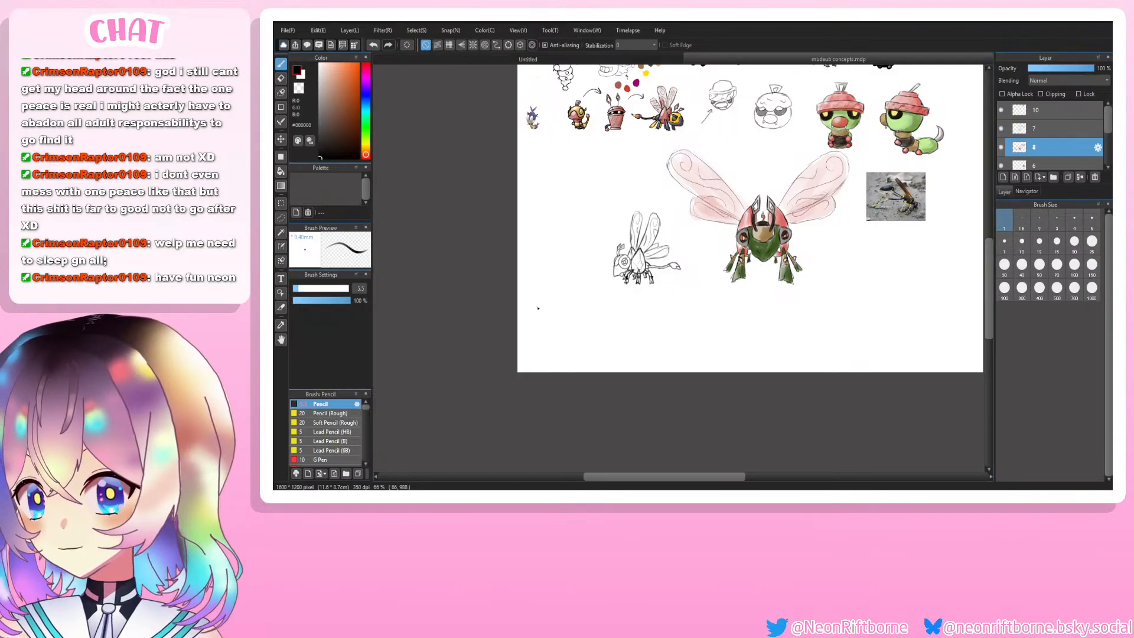
{"action": "scroll", "coordinate": [630, 230], "scroll_direction": "up", "scroll_amount": 2}
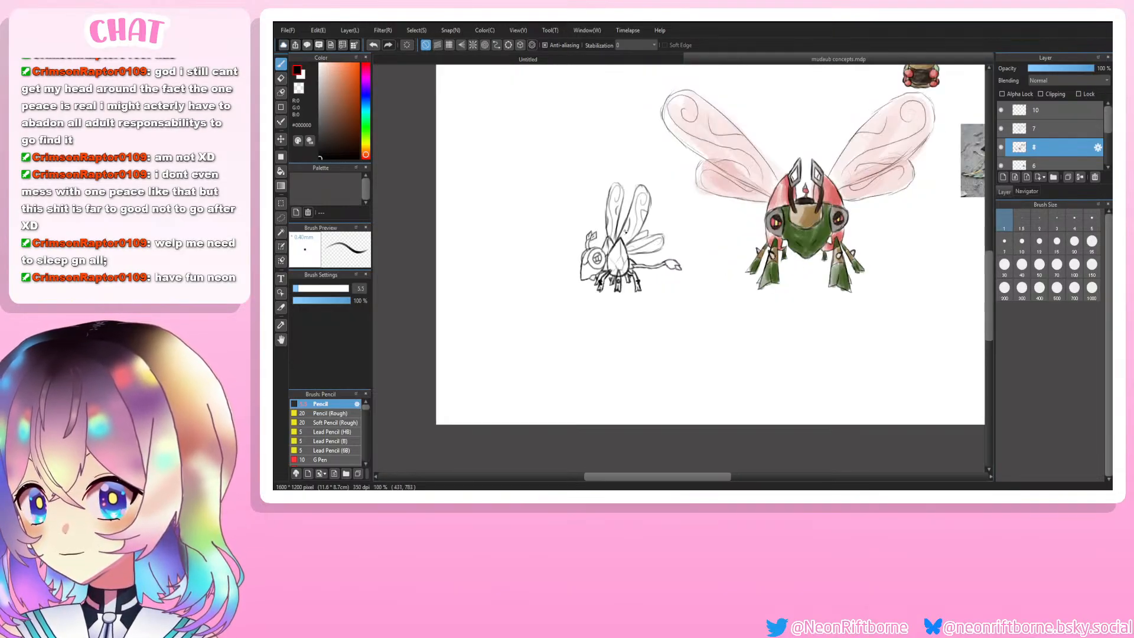
{"action": "scroll", "coordinate": [625, 231], "scroll_direction": "up", "scroll_amount": 1}
{"action": "scroll", "coordinate": [625, 231], "scroll_direction": "down", "scroll_amount": 1}
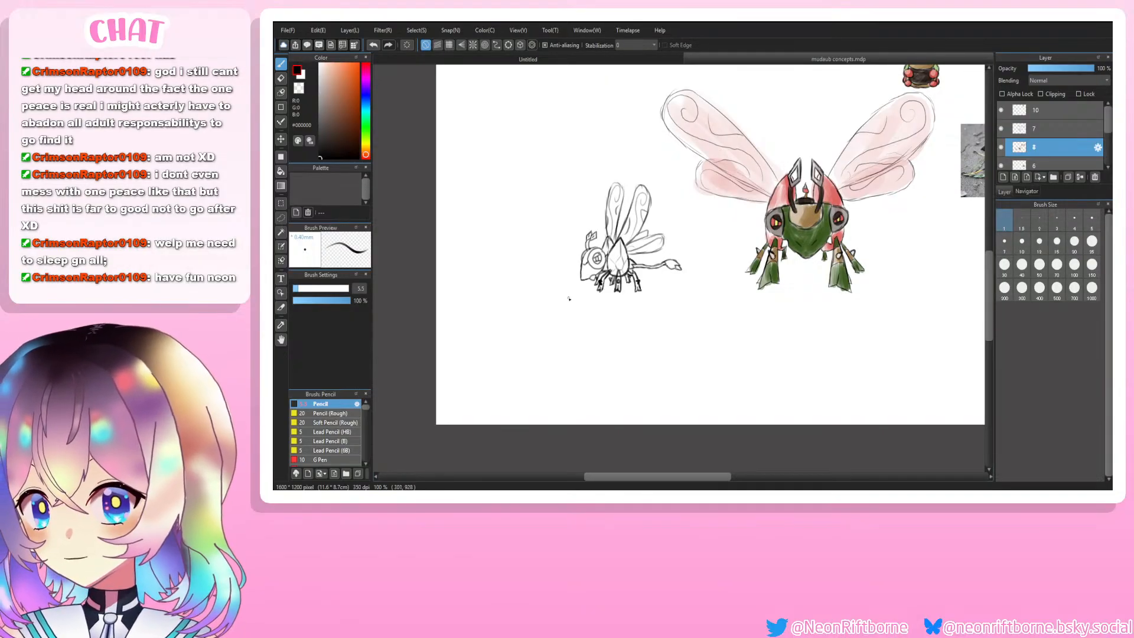
{"action": "scroll", "coordinate": [572, 299], "scroll_direction": "up", "scroll_amount": 1}
{"action": "scroll", "coordinate": [572, 296], "scroll_direction": "up", "scroll_amount": 1}
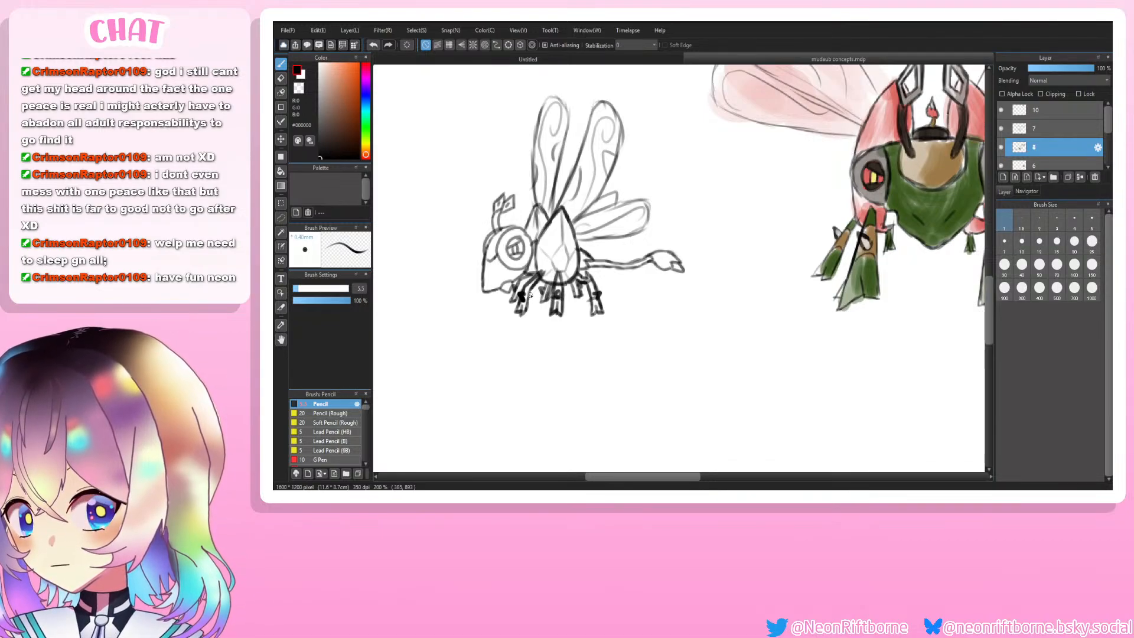
{"action": "scroll", "coordinate": [506, 298], "scroll_direction": "down", "scroll_amount": 1}
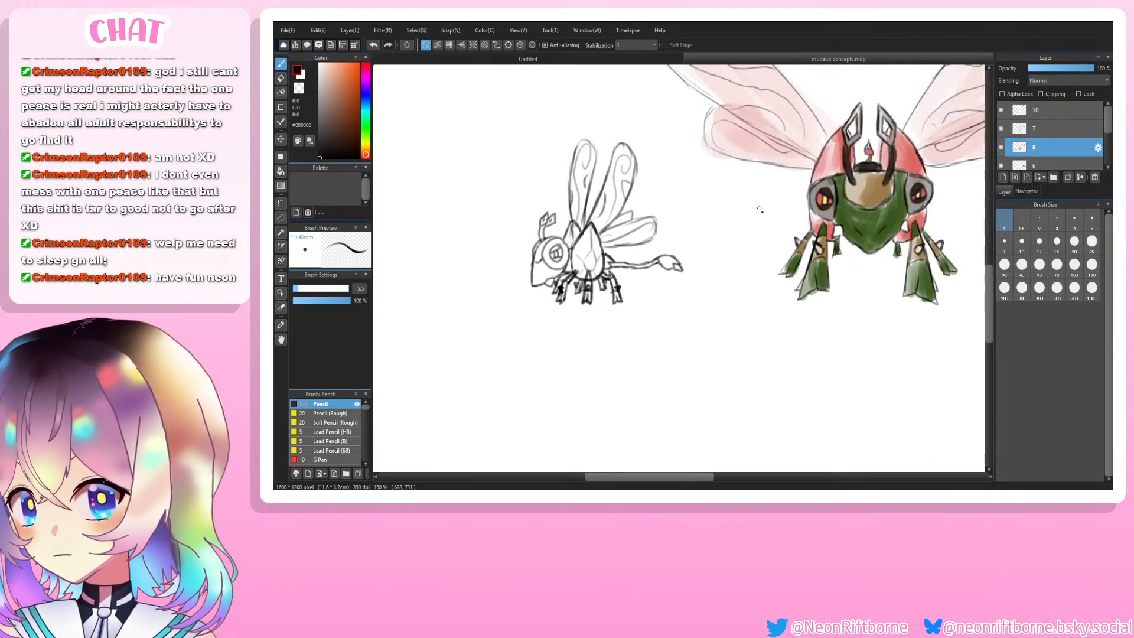
Step: Sample the dark green from the pink-winged creature's face and set the pencil size to 15
{"action": "key", "text": "i"}
{"action": "key", "text": "e"}
{"action": "key", "text": "i"}
{"action": "left_click", "coordinate": [857, 225]}
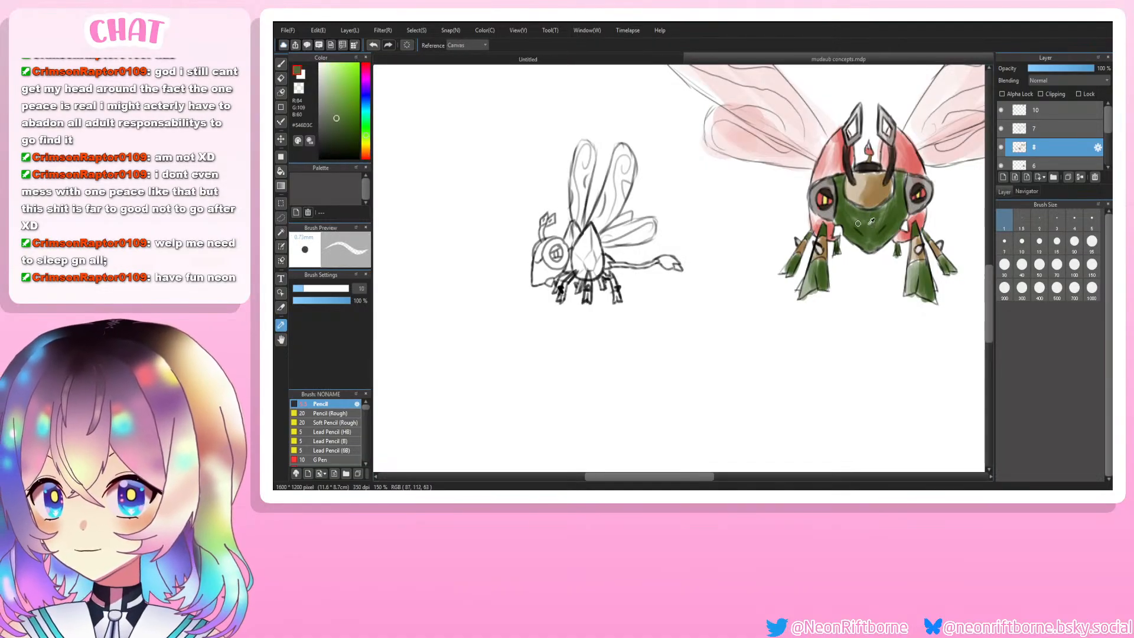
{"action": "left_click", "coordinate": [872, 239]}
{"action": "key", "text": "b"}
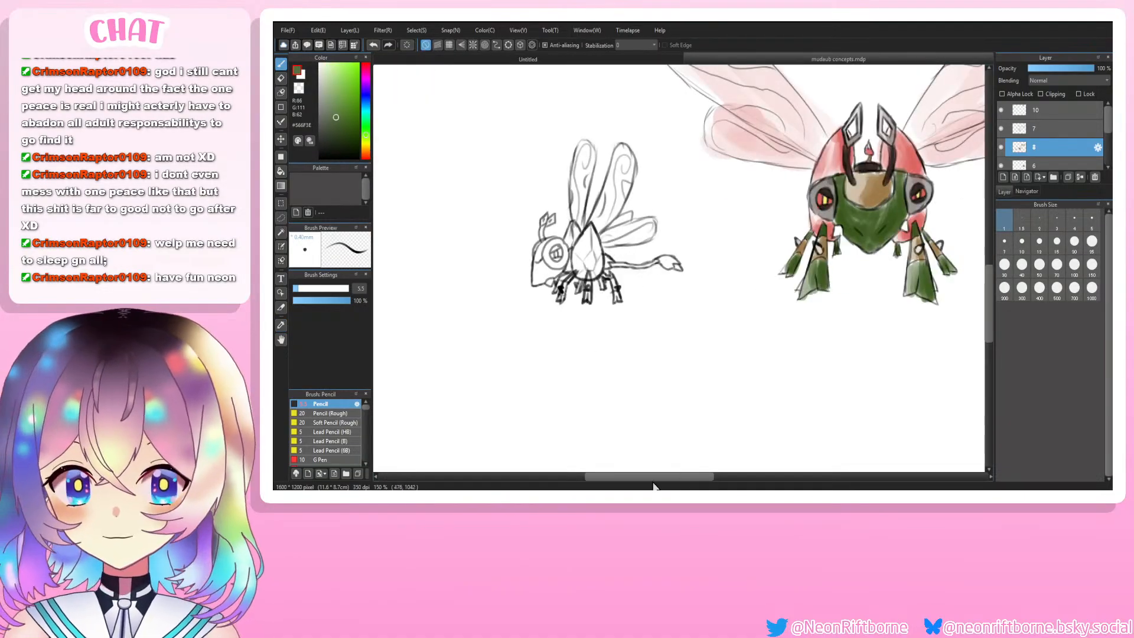
{"action": "left_click_drag", "start_coordinate": [643, 475], "coordinate": [630, 479]}
{"action": "scroll", "coordinate": [913, 378], "scroll_direction": "up", "scroll_amount": 1}
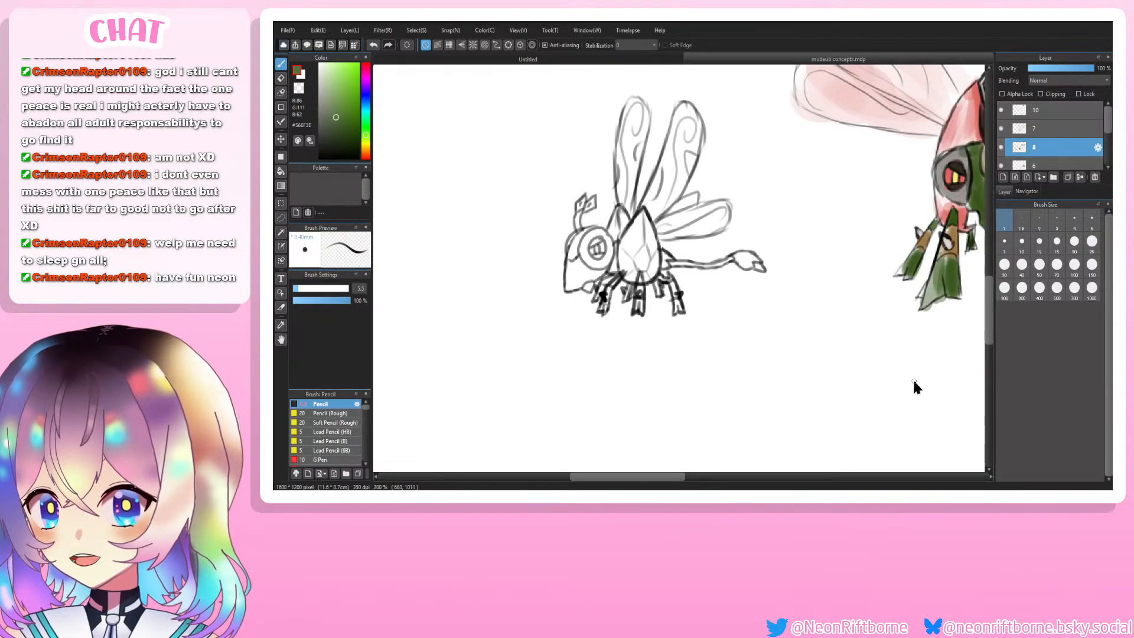
{"action": "left_click", "coordinate": [1067, 244]}
{"action": "left_click", "coordinate": [1005, 241]}
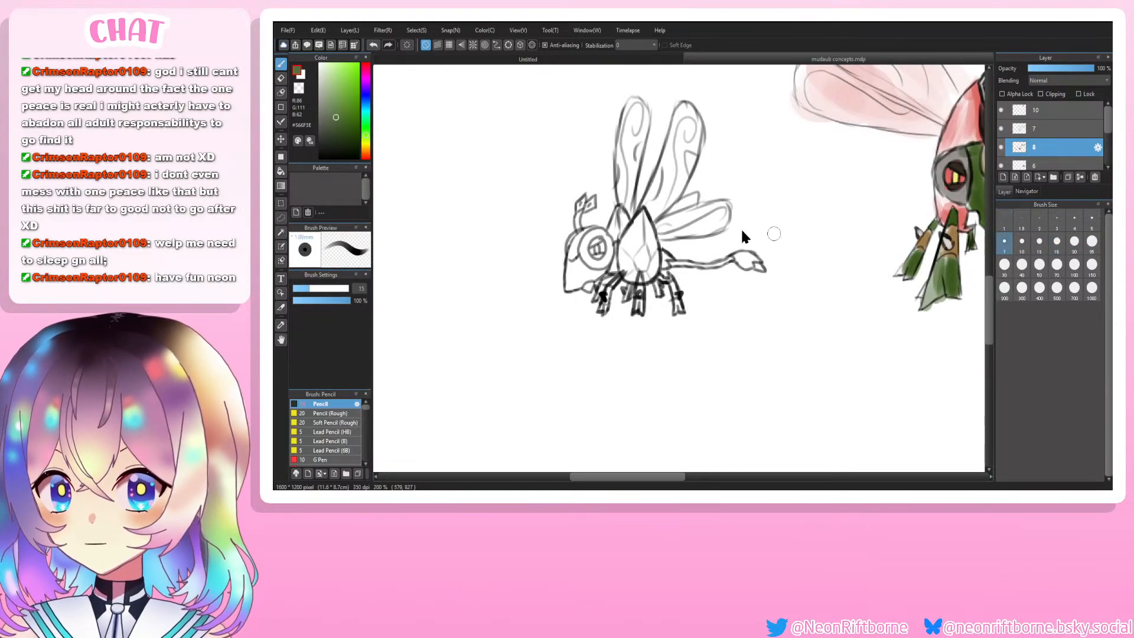
Step: Add a new layer beneath the side-view line art and paint the creature's lower face and legs green
{"action": "left_click", "coordinate": [1047, 166]}
{"action": "left_click", "coordinate": [1003, 178]}
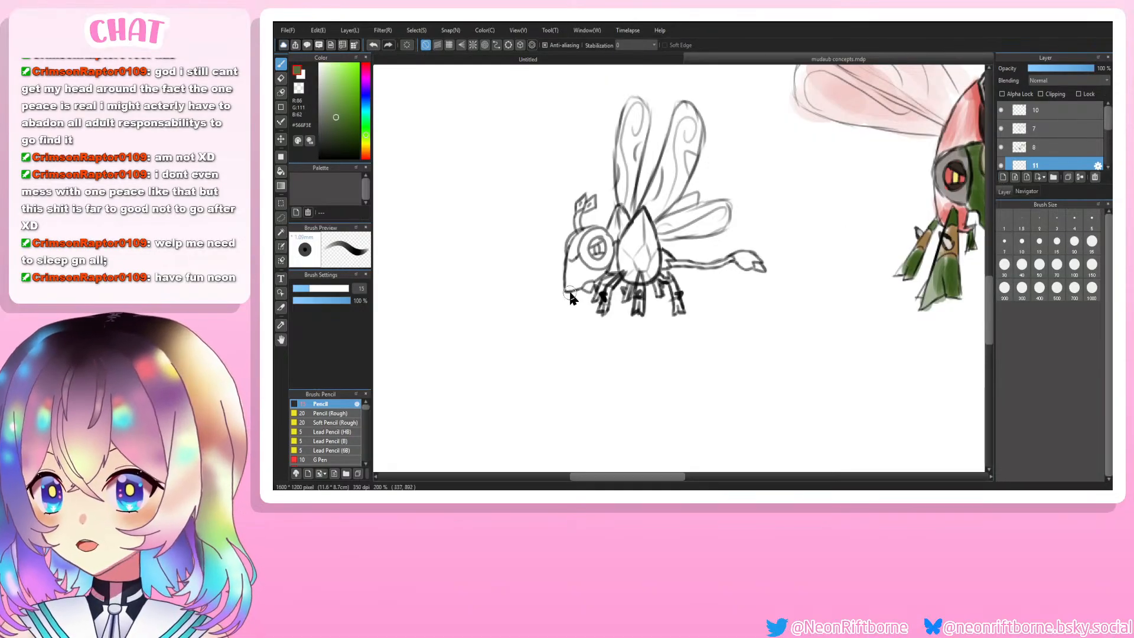
{"action": "mouse_move", "coordinate": [598, 278]}
{"action": "left_mouse_down"}
{"action": "mouse_move", "coordinate": [576, 273]}
{"action": "mouse_move", "coordinate": [571, 289]}
{"action": "mouse_move", "coordinate": [582, 279]}
{"action": "mouse_move", "coordinate": [574, 291]}
{"action": "mouse_move", "coordinate": [580, 267]}
{"action": "mouse_move", "coordinate": [573, 290]}
{"action": "mouse_move", "coordinate": [569, 264]}
{"action": "left_mouse_up"}
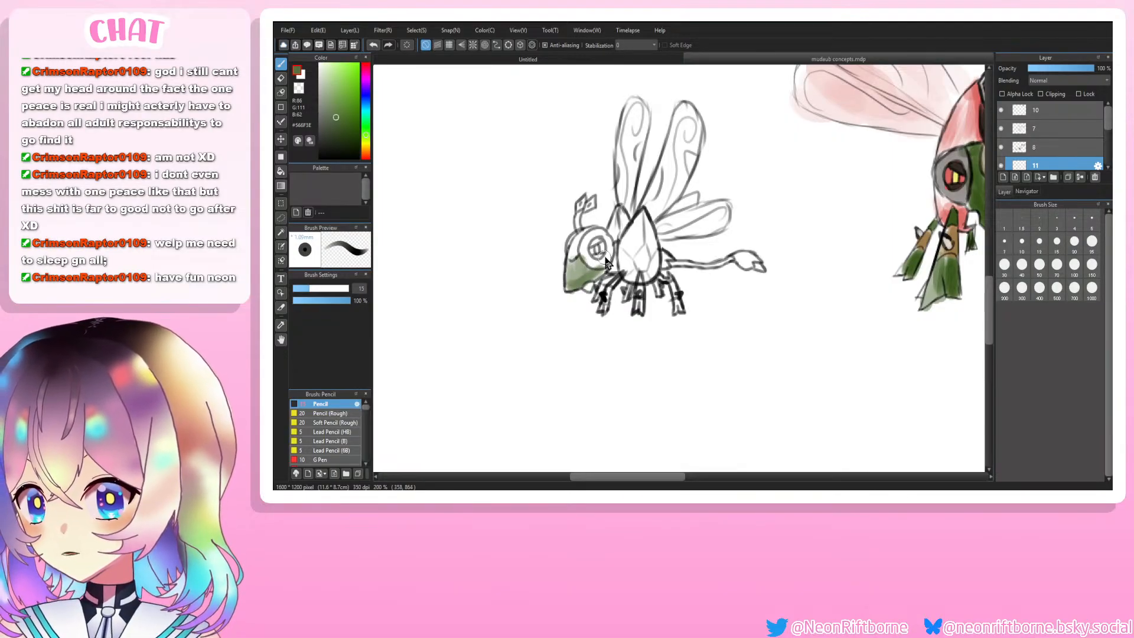
{"action": "key", "text": "ctrl+minus"}
{"action": "key", "text": "ctrl+plus"}
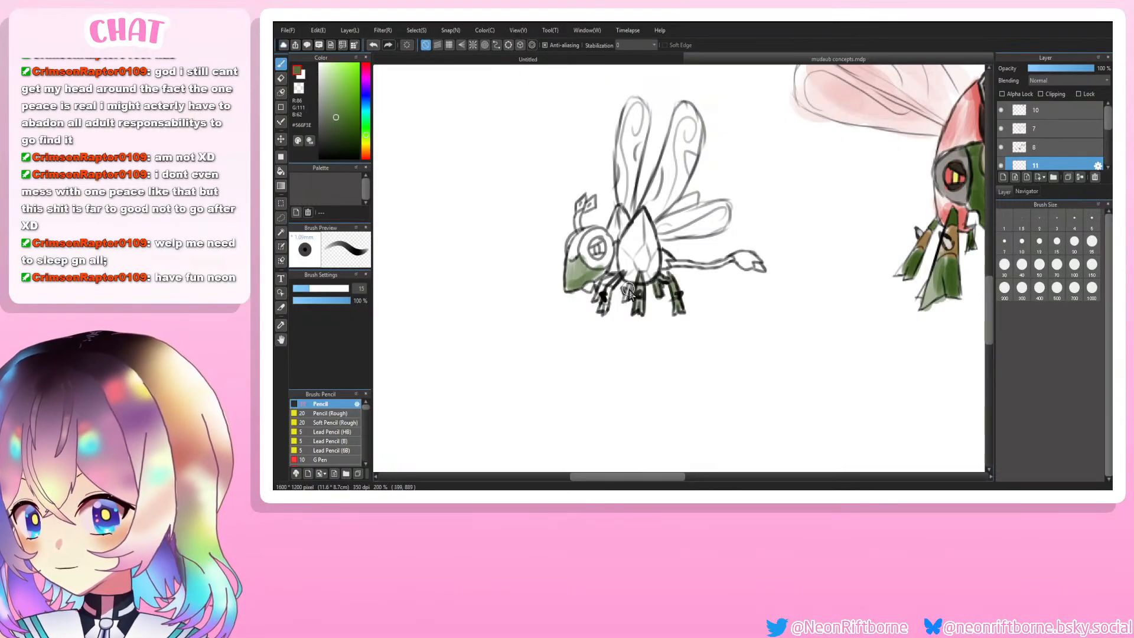
{"action": "mouse_move", "coordinate": [621, 273]}
{"action": "left_mouse_down"}
{"action": "mouse_move", "coordinate": [604, 309]}
{"action": "mouse_move", "coordinate": [607, 285]}
{"action": "mouse_move", "coordinate": [596, 302]}
{"action": "left_mouse_up"}
{"action": "key", "text": "ctrl+minus"}
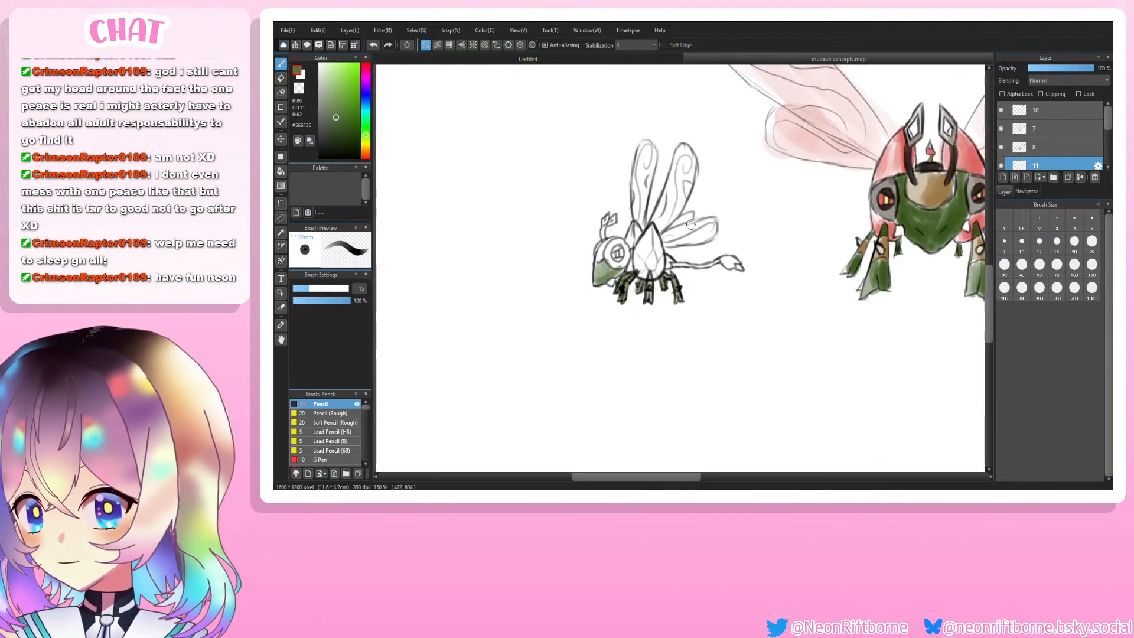
Step: Sample the dark brown from the front-view creature's head and fill the side-view body areas in front of and behind the shell
{"action": "key", "text": "i"}
{"action": "left_click", "coordinate": [925, 167]}
{"action": "key", "text": "b"}
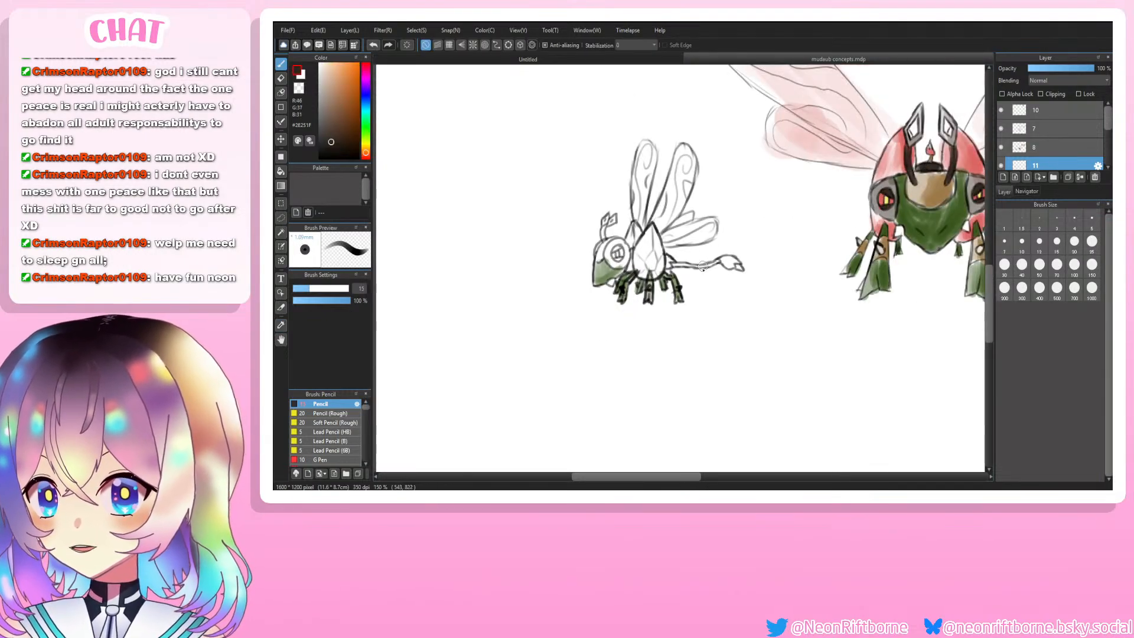
{"action": "scroll", "coordinate": [658, 253], "scroll_direction": "up", "scroll_amount": 2}
{"action": "left_click_drag", "start_coordinate": [657, 253], "coordinate": [660, 259]}
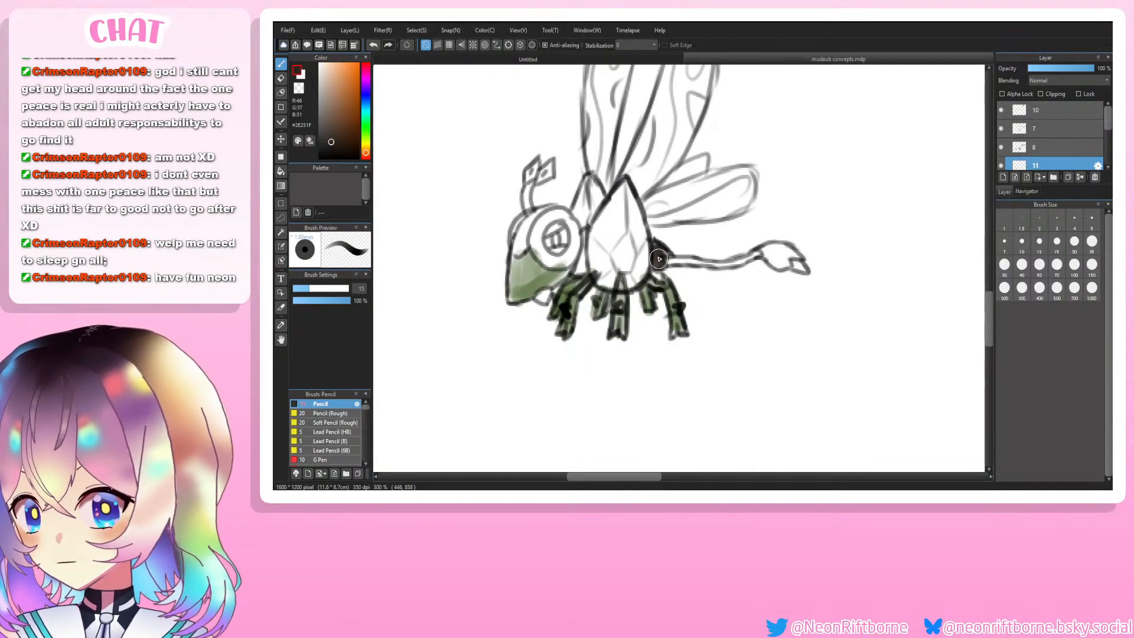
{"action": "mouse_move", "coordinate": [587, 251]}
{"action": "left_mouse_down"}
{"action": "mouse_move", "coordinate": [585, 233]}
{"action": "mouse_move", "coordinate": [580, 273]}
{"action": "mouse_move", "coordinate": [591, 239]}
{"action": "left_mouse_up"}
{"action": "scroll", "coordinate": [691, 252], "scroll_direction": "down", "scroll_amount": 2}
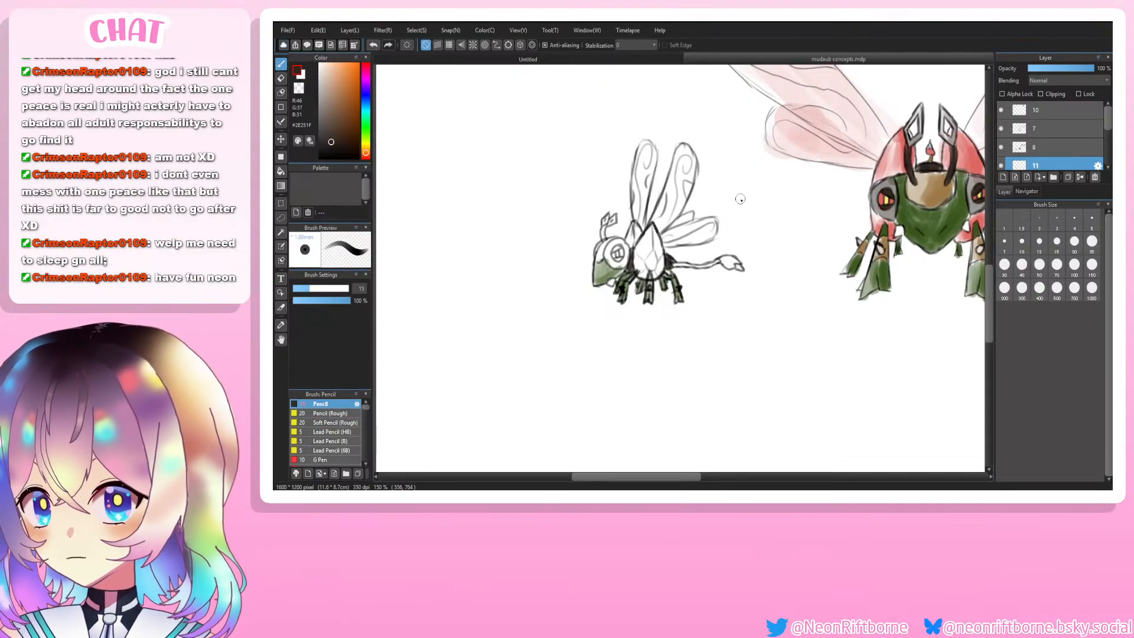
Step: Shade the side-view creature's eye ring grey with light strokes and fill the inner eye dark brown
{"action": "left_click_drag", "start_coordinate": [611, 255], "coordinate": [615, 258]}
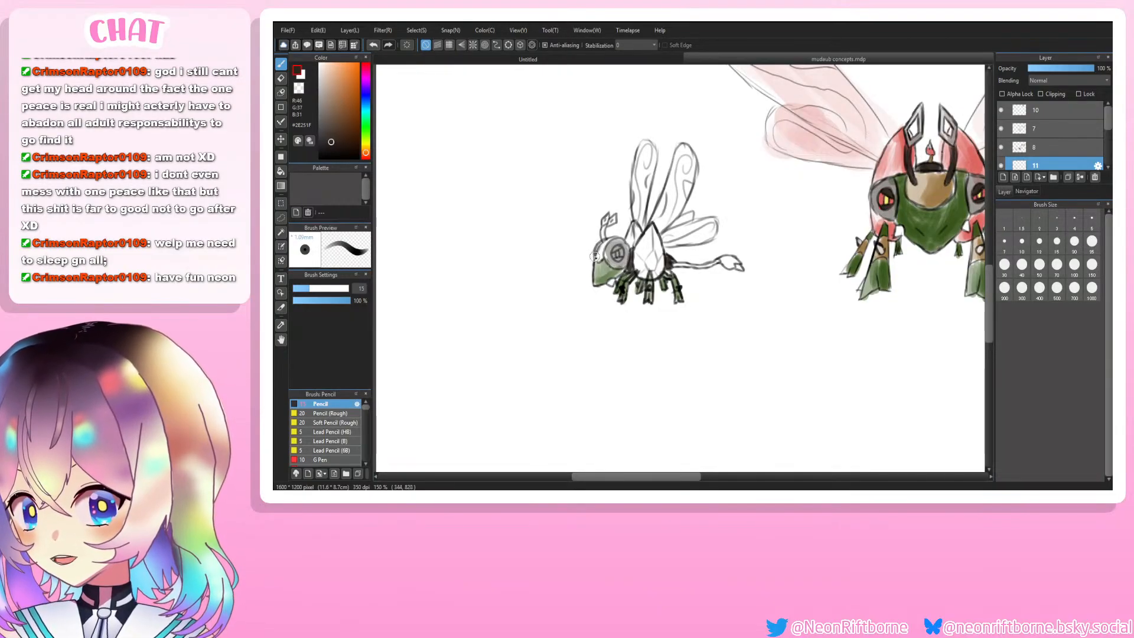
{"action": "scroll", "coordinate": [618, 251], "scroll_direction": "up", "scroll_amount": 3}
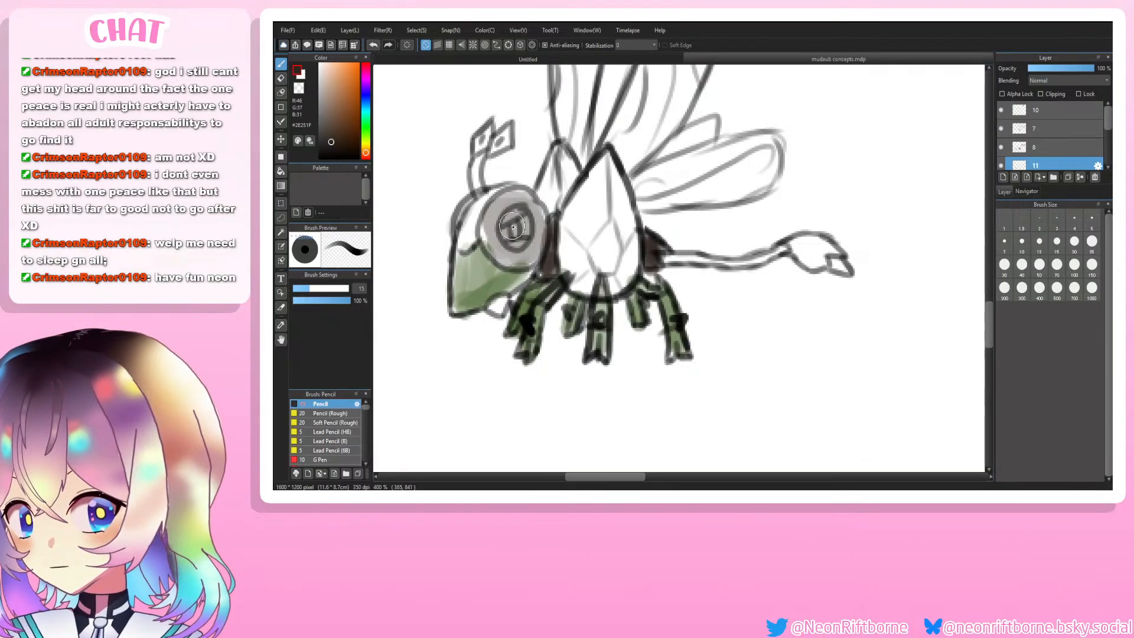
{"action": "left_click_drag", "start_coordinate": [514, 217], "coordinate": [518, 228]}
{"action": "scroll", "coordinate": [556, 184], "scroll_direction": "down", "scroll_amount": 2}
{"action": "scroll", "coordinate": [571, 157], "scroll_direction": "down", "scroll_amount": 2}
Step: Sample the red from the front-view creature's shell and paint the side-view creature's pupil marks
{"action": "key", "text": "i"}
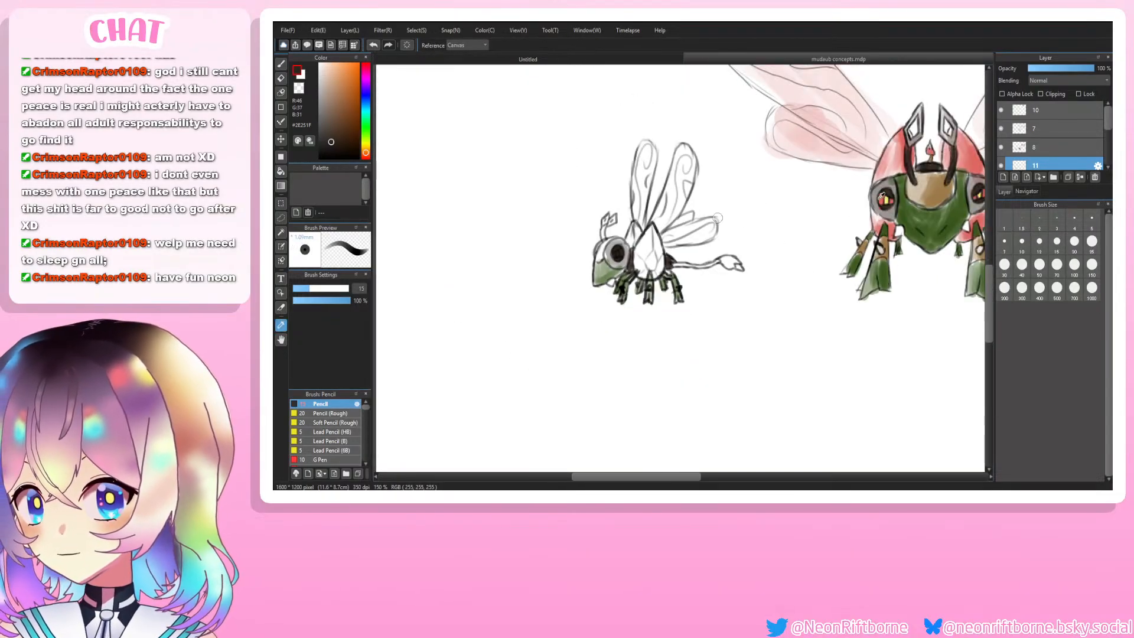
{"action": "left_click", "coordinate": [876, 202]}
{"action": "key", "text": "b"}
{"action": "scroll", "coordinate": [717, 218], "scroll_direction": "up", "scroll_amount": 2}
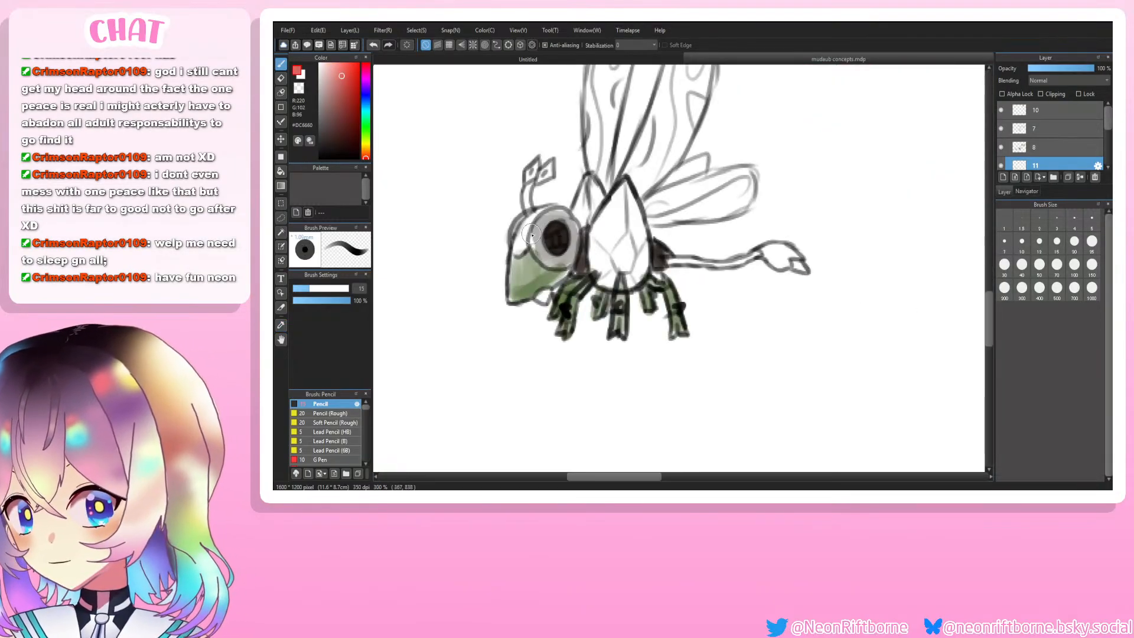
{"action": "left_click_drag", "start_coordinate": [564, 238], "coordinate": [547, 248]}
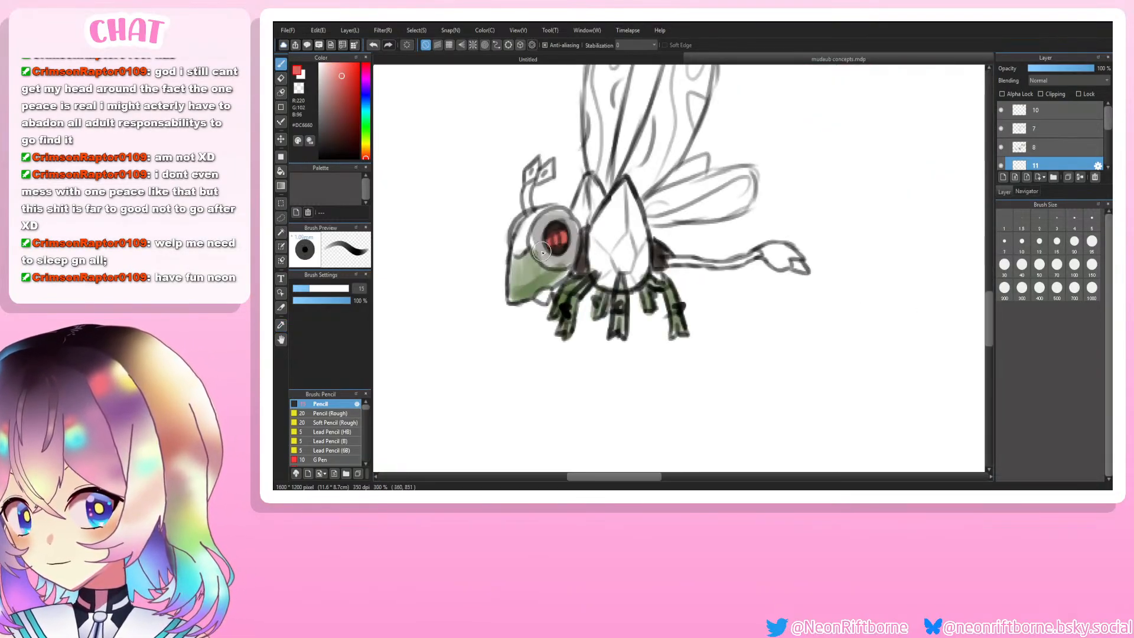
Step: Paint the side-view creature's near and far shells red, with darker facets along the edges
{"action": "mouse_move", "coordinate": [619, 203]}
{"action": "left_mouse_down"}
{"action": "mouse_move", "coordinate": [624, 257]}
{"action": "mouse_move", "coordinate": [631, 277]}
{"action": "mouse_move", "coordinate": [642, 267]}
{"action": "mouse_move", "coordinate": [628, 284]}
{"action": "mouse_move", "coordinate": [605, 281]}
{"action": "mouse_move", "coordinate": [599, 244]}
{"action": "mouse_move", "coordinate": [613, 210]}
{"action": "mouse_move", "coordinate": [608, 238]}
{"action": "mouse_move", "coordinate": [624, 225]}
{"action": "mouse_move", "coordinate": [624, 194]}
{"action": "mouse_move", "coordinate": [633, 232]}
{"action": "mouse_move", "coordinate": [632, 193]}
{"action": "mouse_move", "coordinate": [617, 265]}
{"action": "left_mouse_up"}
{"action": "key", "text": "ctrl+minus"}
{"action": "key", "text": "ctrl+plus"}
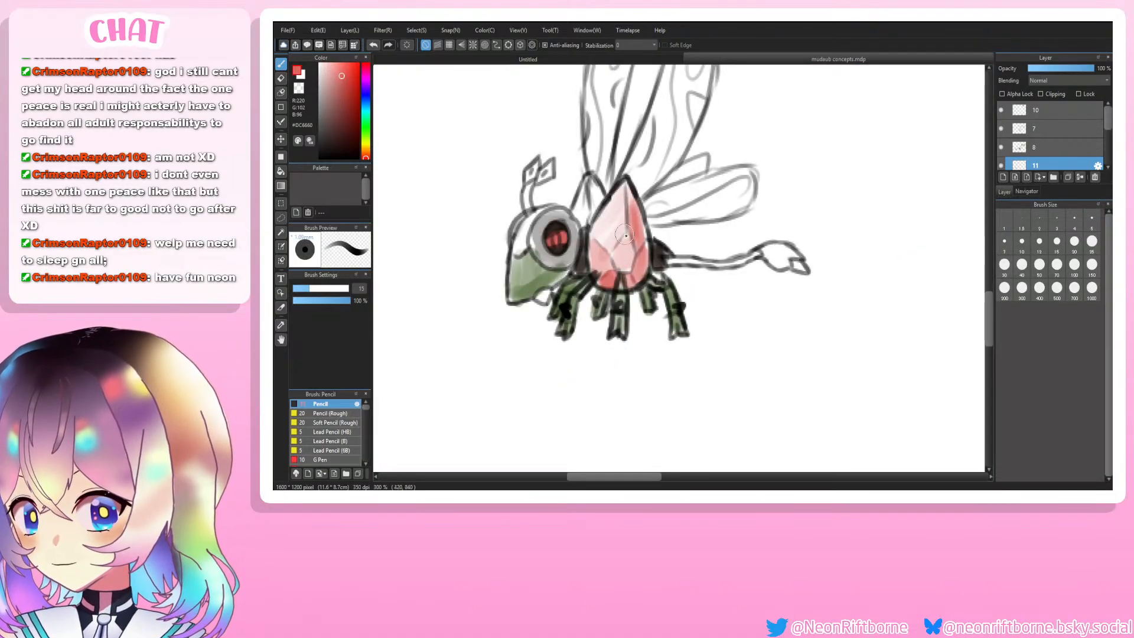
{"action": "mouse_move", "coordinate": [592, 202]}
{"action": "left_mouse_down"}
{"action": "mouse_move", "coordinate": [591, 224]}
{"action": "mouse_move", "coordinate": [583, 184]}
{"action": "mouse_move", "coordinate": [579, 210]}
{"action": "mouse_move", "coordinate": [598, 195]}
{"action": "mouse_move", "coordinate": [640, 276]}
{"action": "mouse_move", "coordinate": [645, 257]}
{"action": "mouse_move", "coordinate": [631, 282]}
{"action": "mouse_move", "coordinate": [610, 281]}
{"action": "left_mouse_up"}
{"action": "key", "text": "ctrl+z"}
{"action": "left_click_drag", "start_coordinate": [639, 236], "coordinate": [635, 223]}
{"action": "mouse_move", "coordinate": [602, 274]}
{"action": "left_mouse_down"}
{"action": "mouse_move", "coordinate": [593, 249]}
{"action": "mouse_move", "coordinate": [624, 247]}
{"action": "mouse_move", "coordinate": [619, 263]}
{"action": "mouse_move", "coordinate": [629, 263]}
{"action": "mouse_move", "coordinate": [608, 222]}
{"action": "left_mouse_up"}
{"action": "key", "text": "ctrl+minus"}
{"action": "key", "text": "ctrl+minus"}
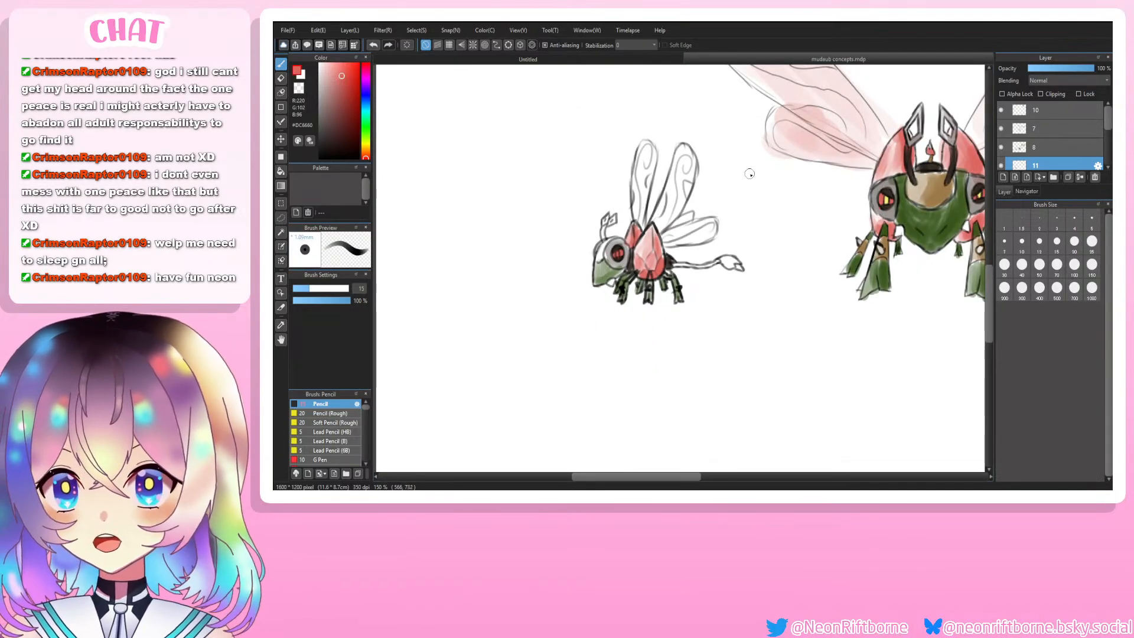
Step: Fill the bulb at the end of the side-view creature's tail with the same red
{"action": "key", "text": "ctrl+minus"}
{"action": "key", "text": "ctrl+plus"}
{"action": "key", "text": "ctrl+plus"}
{"action": "key", "text": "ctrl+plus"}
{"action": "mouse_move", "coordinate": [789, 254]}
{"action": "left_mouse_down"}
{"action": "mouse_move", "coordinate": [767, 252]}
{"action": "mouse_move", "coordinate": [790, 258]}
{"action": "left_mouse_up"}
{"action": "key", "text": "ctrl+minus"}
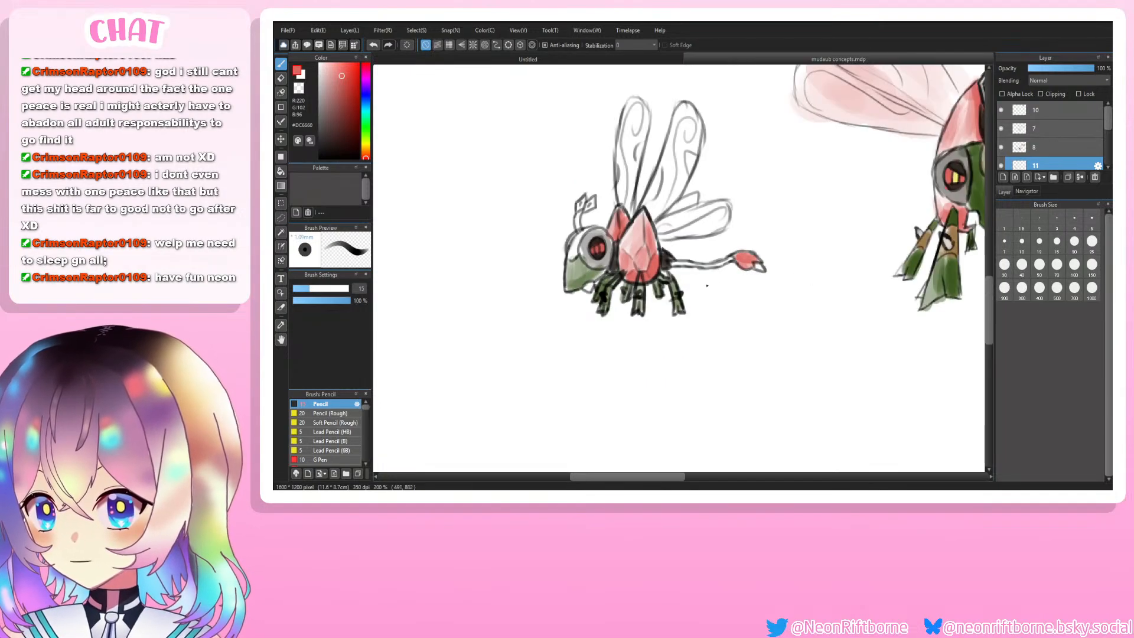
Step: Tint the side-view creature's upright wings and hind wings pale pink with light strokes of the red
{"action": "key", "text": "ctrl+minus"}
{"action": "key", "text": "ctrl+minus"}
{"action": "key", "text": "ctrl+plus"}
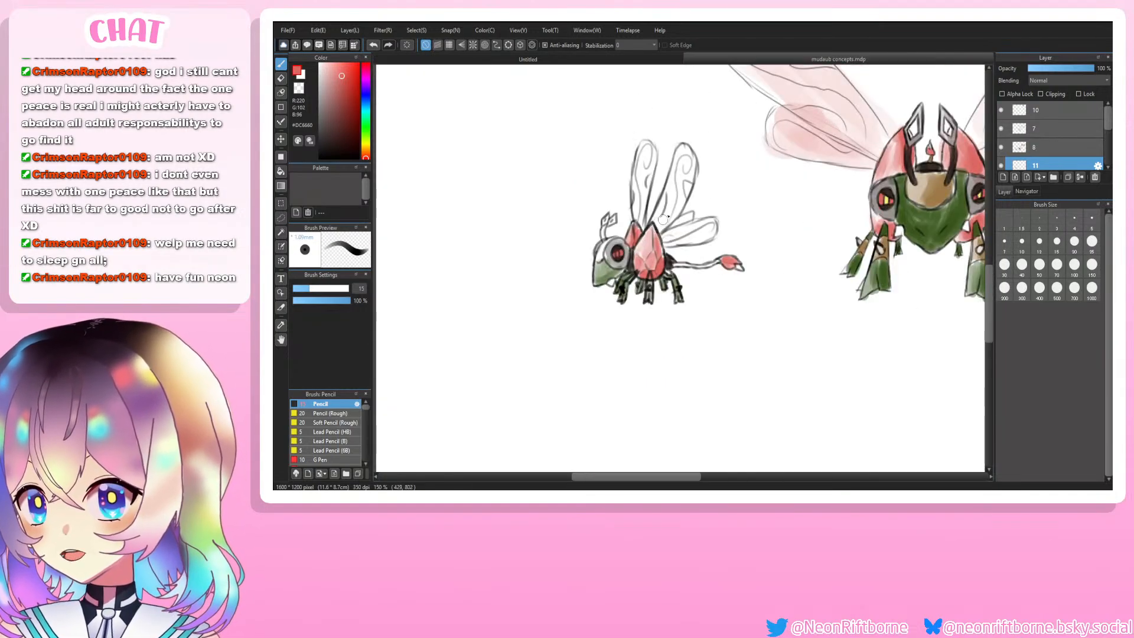
{"action": "mouse_move", "coordinate": [656, 233]}
{"action": "left_mouse_down"}
{"action": "mouse_move", "coordinate": [680, 154]}
{"action": "mouse_move", "coordinate": [664, 223]}
{"action": "mouse_move", "coordinate": [686, 179]}
{"action": "mouse_move", "coordinate": [680, 194]}
{"action": "mouse_move", "coordinate": [670, 190]}
{"action": "mouse_move", "coordinate": [638, 236]}
{"action": "mouse_move", "coordinate": [654, 148]}
{"action": "mouse_move", "coordinate": [635, 212]}
{"action": "mouse_move", "coordinate": [643, 160]}
{"action": "left_mouse_up"}
{"action": "mouse_move", "coordinate": [672, 227]}
{"action": "left_mouse_down"}
{"action": "mouse_move", "coordinate": [689, 220]}
{"action": "mouse_move", "coordinate": [703, 231]}
{"action": "mouse_move", "coordinate": [684, 239]}
{"action": "left_mouse_up"}
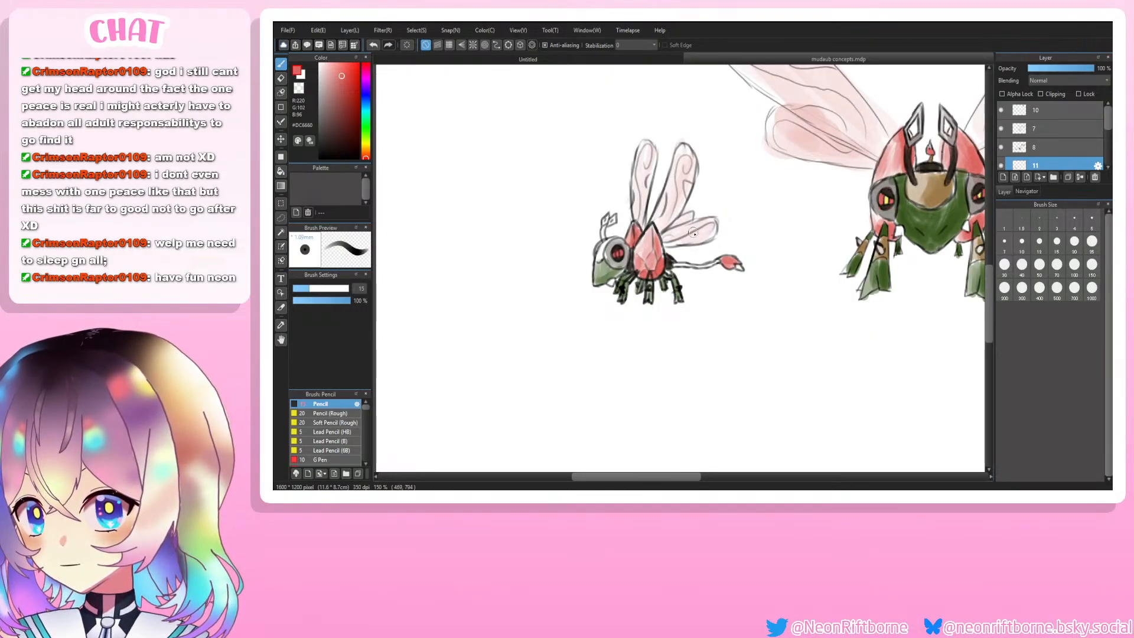
Step: Sample the tan brown from the front-view creature's forehead, set the pencil size to 10 and colour the side-view tail
{"action": "key", "text": "e"}
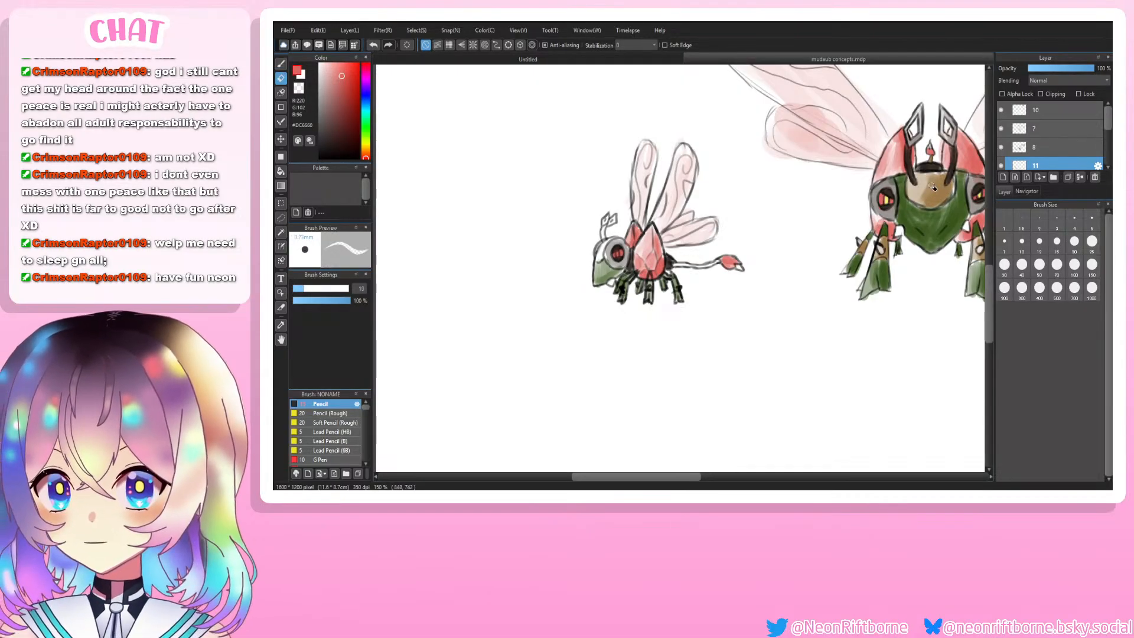
{"action": "left_click", "coordinate": [933, 186], "text": "alt"}
{"action": "key", "text": "b"}
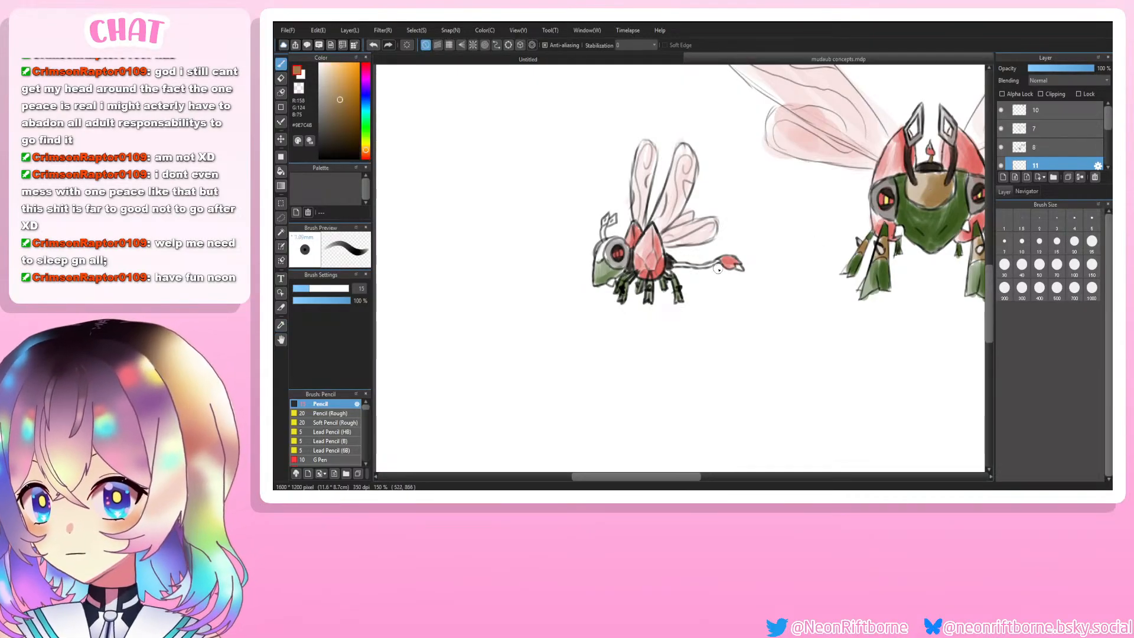
{"action": "scroll", "coordinate": [719, 269], "scroll_direction": "up", "scroll_amount": 1}
{"action": "left_click", "coordinate": [1022, 243]}
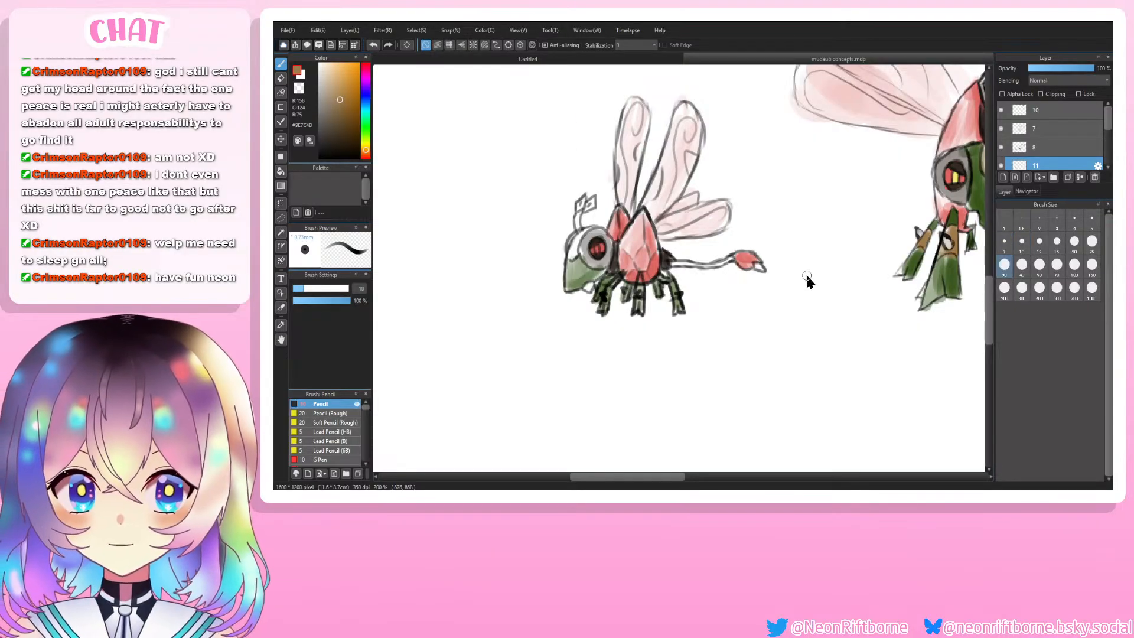
{"action": "scroll", "coordinate": [807, 276], "scroll_direction": "up", "scroll_amount": 1}
{"action": "left_click_drag", "start_coordinate": [759, 256], "coordinate": [689, 262]}
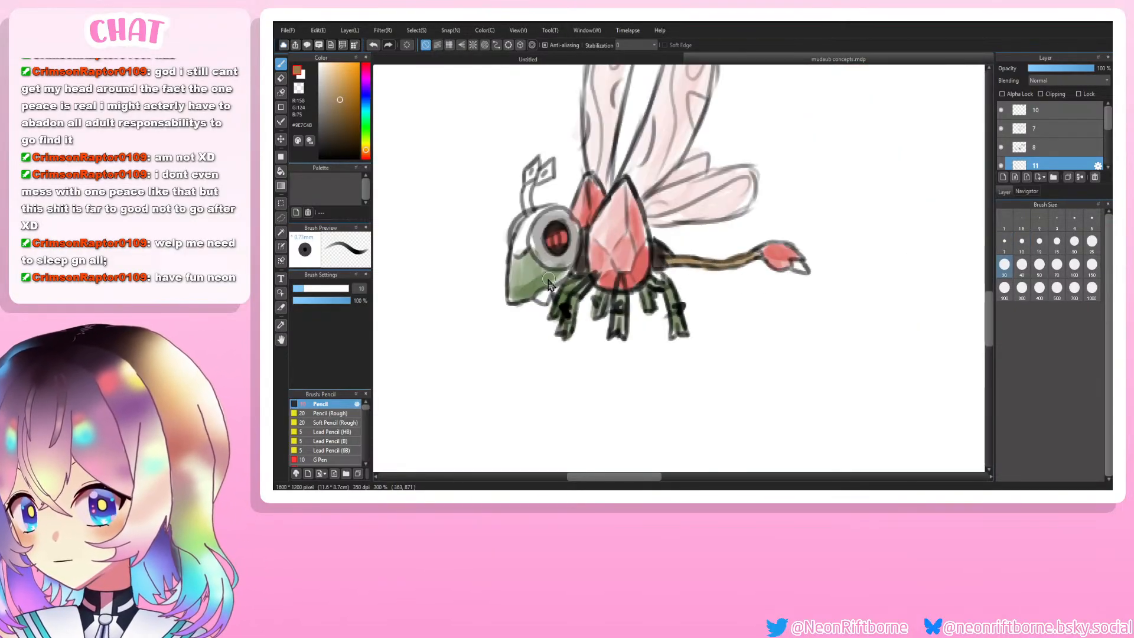
Step: Paint the top of the side-view creature's head and its upper legs tan brown
{"action": "mouse_move", "coordinate": [521, 232]}
{"action": "left_mouse_down"}
{"action": "mouse_move", "coordinate": [533, 217]}
{"action": "mouse_move", "coordinate": [516, 254]}
{"action": "mouse_move", "coordinate": [525, 236]}
{"action": "left_mouse_up"}
{"action": "mouse_move", "coordinate": [562, 298]}
{"action": "left_mouse_down"}
{"action": "mouse_move", "coordinate": [673, 297]}
{"action": "mouse_move", "coordinate": [675, 310]}
{"action": "mouse_move", "coordinate": [645, 294]}
{"action": "mouse_move", "coordinate": [622, 308]}
{"action": "left_mouse_up"}
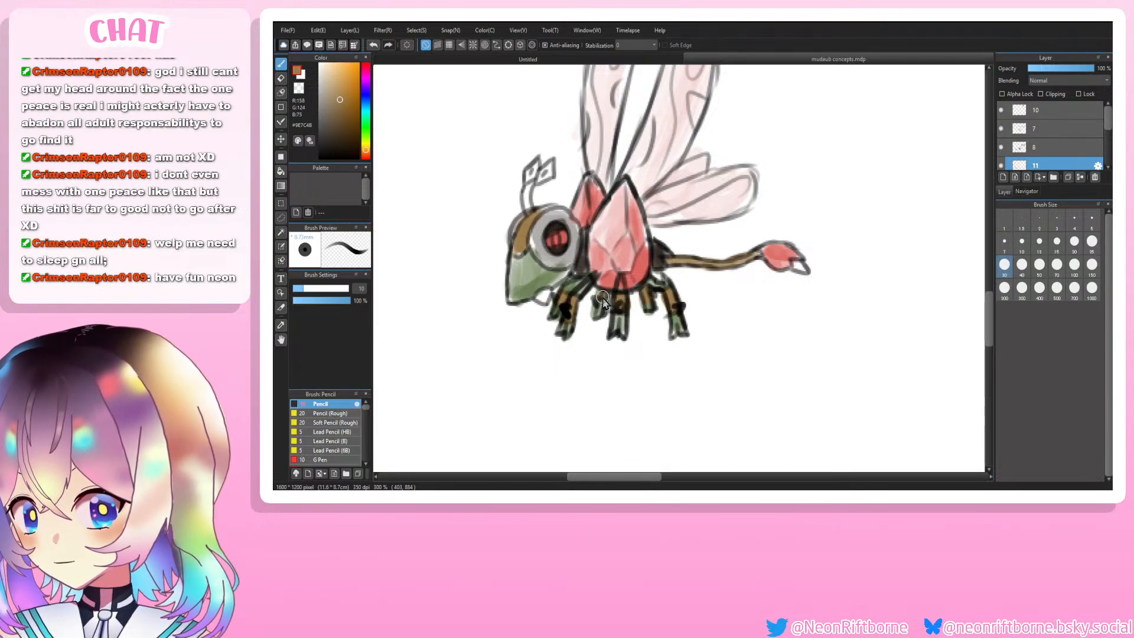
{"action": "scroll", "coordinate": [603, 299], "scroll_direction": "down", "scroll_amount": 6}
Step: Sample the light grey from the front-view antennae and colour the side-view antenna tips, tail stinger and leg details
{"action": "key", "text": "alt"}
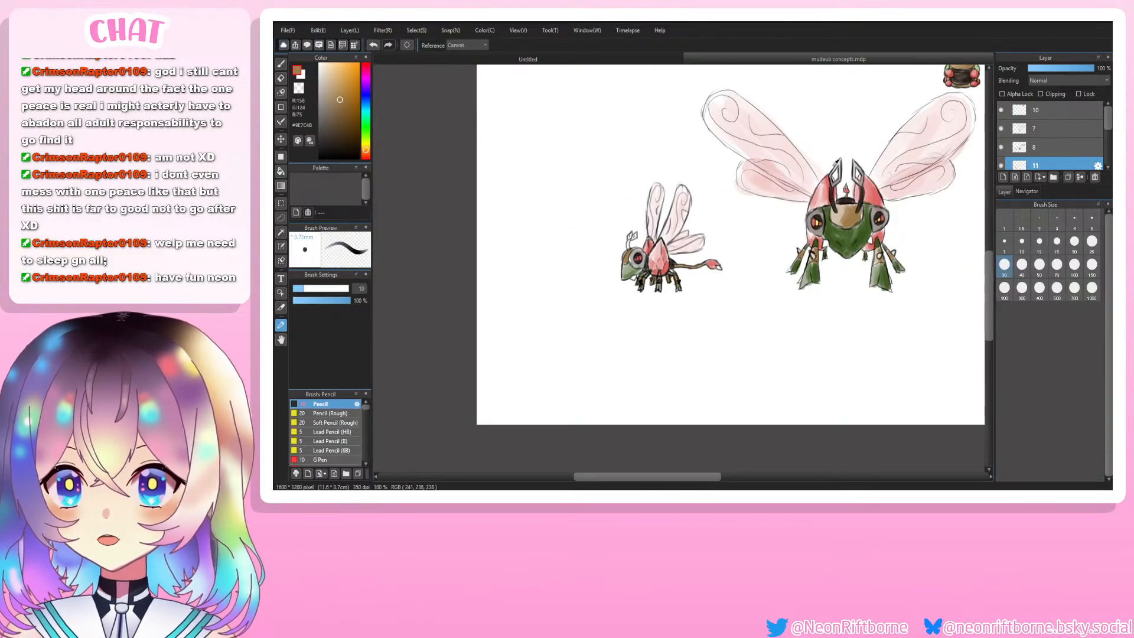
{"action": "left_click", "coordinate": [837, 162]}
{"action": "key", "text": "b"}
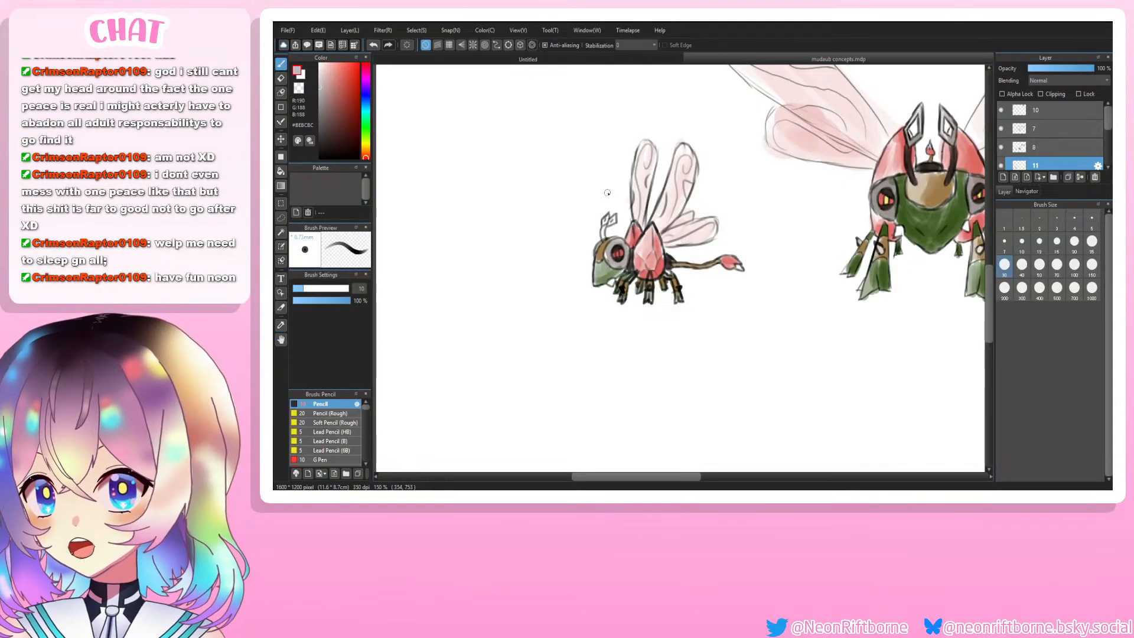
{"action": "key", "text": "ctrl+plus"}
{"action": "key", "text": "ctrl+plus"}
{"action": "left_click_drag", "start_coordinate": [548, 170], "coordinate": [535, 182]}
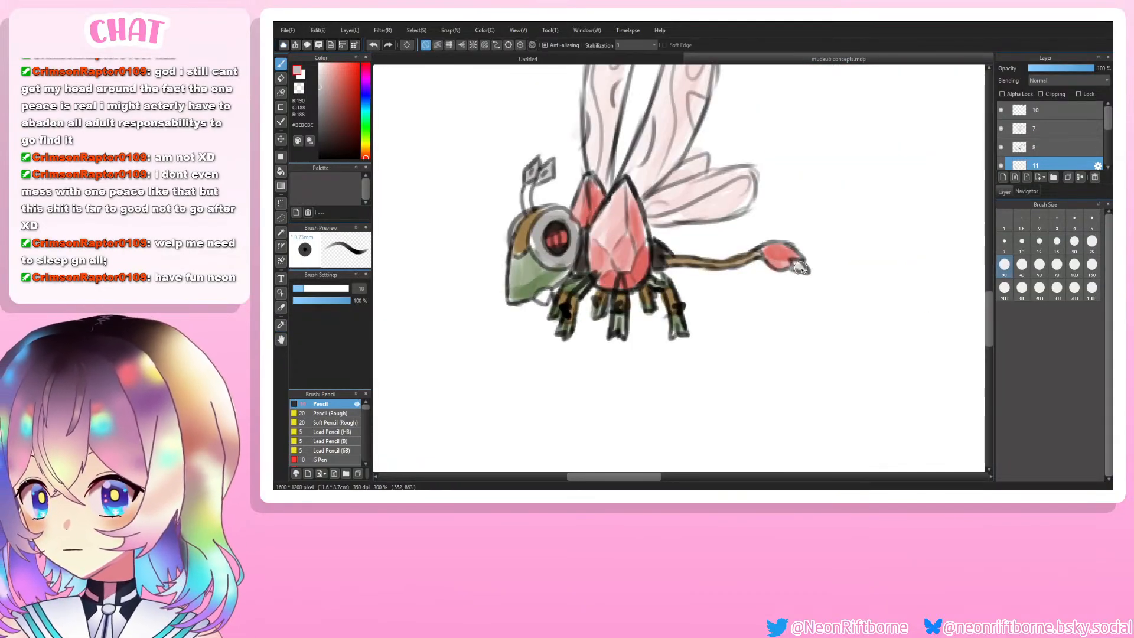
{"action": "left_click_drag", "start_coordinate": [795, 264], "coordinate": [805, 271]}
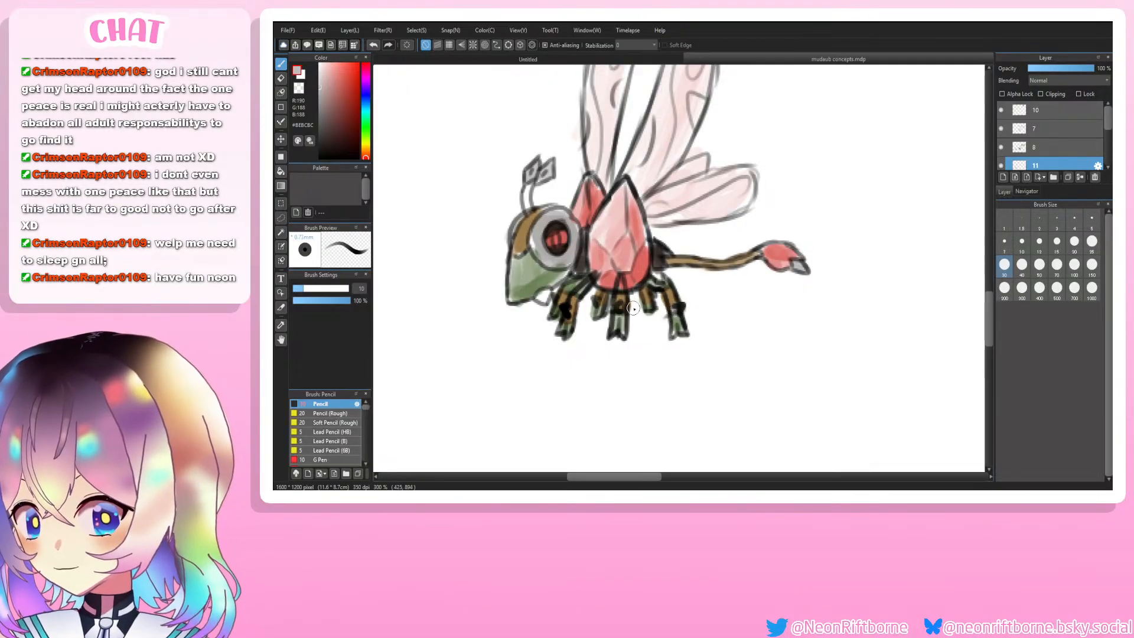
{"action": "mouse_move", "coordinate": [623, 308]}
{"action": "left_mouse_down"}
{"action": "mouse_move", "coordinate": [579, 299]}
{"action": "mouse_move", "coordinate": [553, 308]}
{"action": "left_mouse_up"}
{"action": "key", "text": "ctrl+minus"}
{"action": "key", "text": "ctrl+minus"}
{"action": "key", "text": "ctrl+minus"}
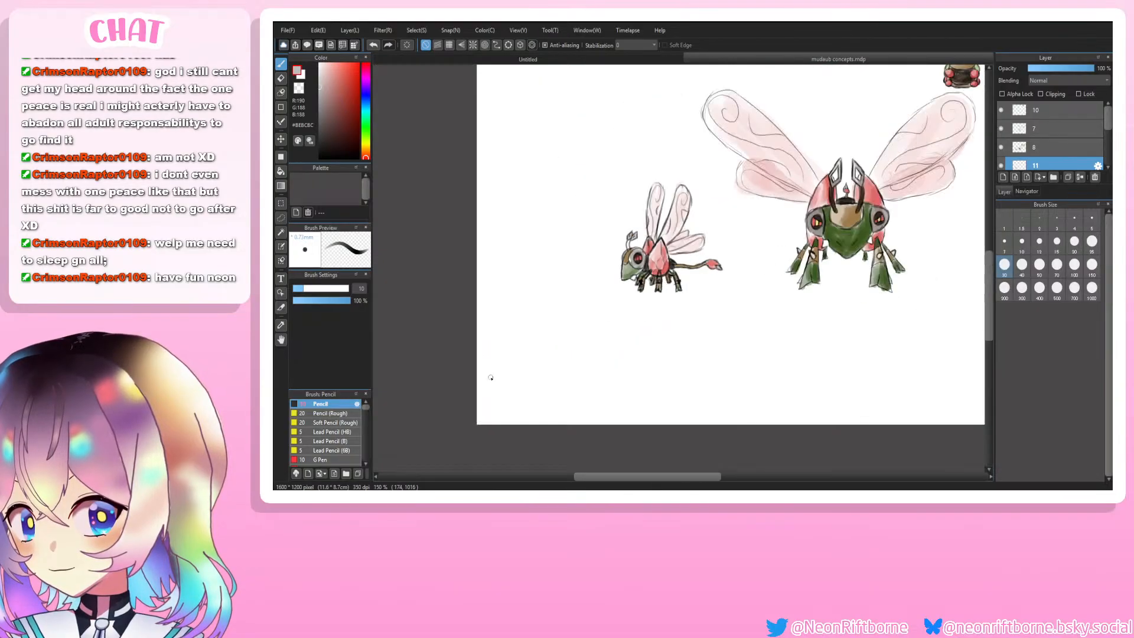
Step: Sample the dark green from the front-view creature's face and deepen the side-view creature's lower face
{"action": "left_click", "coordinate": [865, 241], "text": "alt"}
{"action": "key", "text": "ctrl+plus"}
{"action": "key", "text": "ctrl+plus"}
{"action": "mouse_move", "coordinate": [564, 273]}
{"action": "left_mouse_down"}
{"action": "mouse_move", "coordinate": [598, 276]}
{"action": "mouse_move", "coordinate": [578, 284]}
{"action": "mouse_move", "coordinate": [583, 267]}
{"action": "mouse_move", "coordinate": [590, 274]}
{"action": "mouse_move", "coordinate": [578, 264]}
{"action": "mouse_move", "coordinate": [559, 288]}
{"action": "left_mouse_up"}
Step: Sample the eye's grey and dark brown tones and darken the shading of the side-view creature's eye
{"action": "left_click", "coordinate": [936, 164], "text": "alt"}
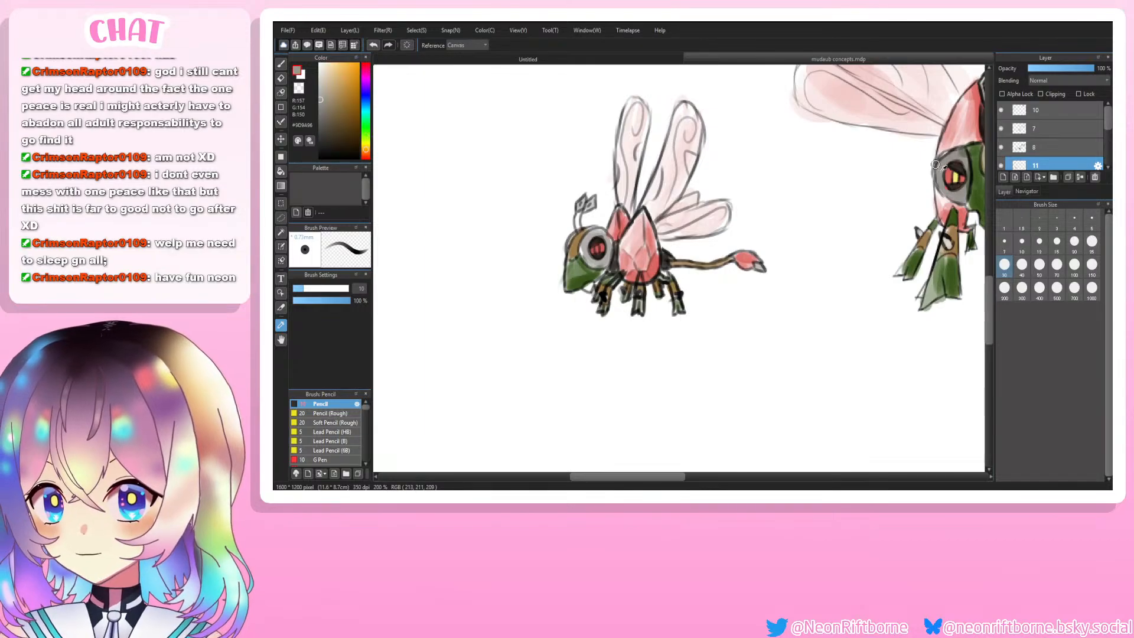
{"action": "left_click", "coordinate": [599, 240], "text": "alt"}
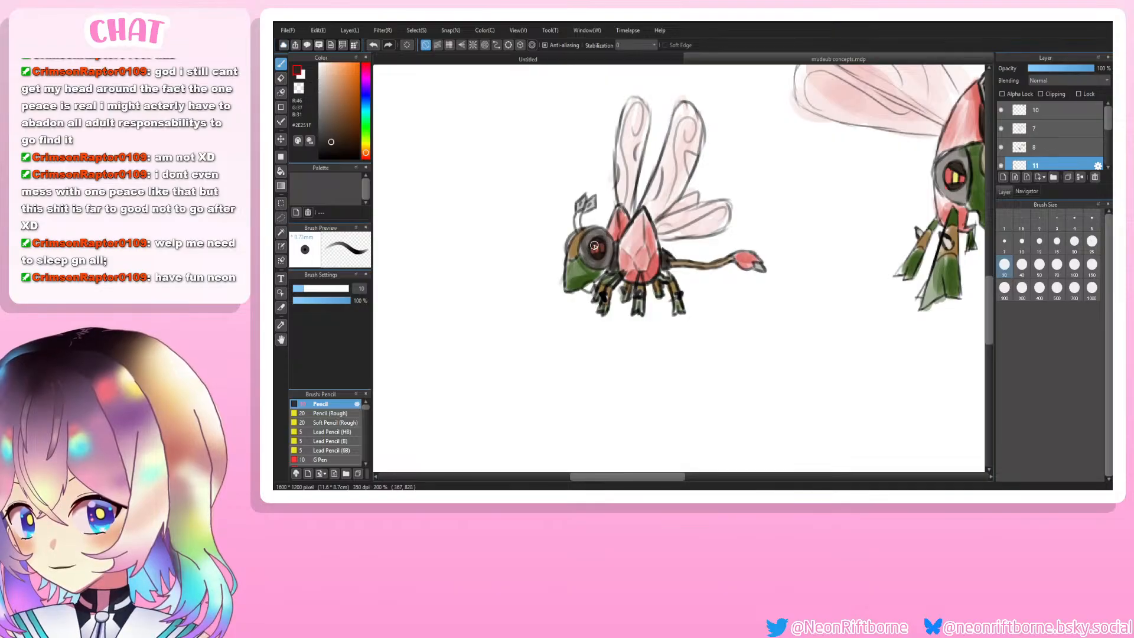
{"action": "scroll", "coordinate": [587, 261], "scroll_direction": "down", "scroll_amount": 3}
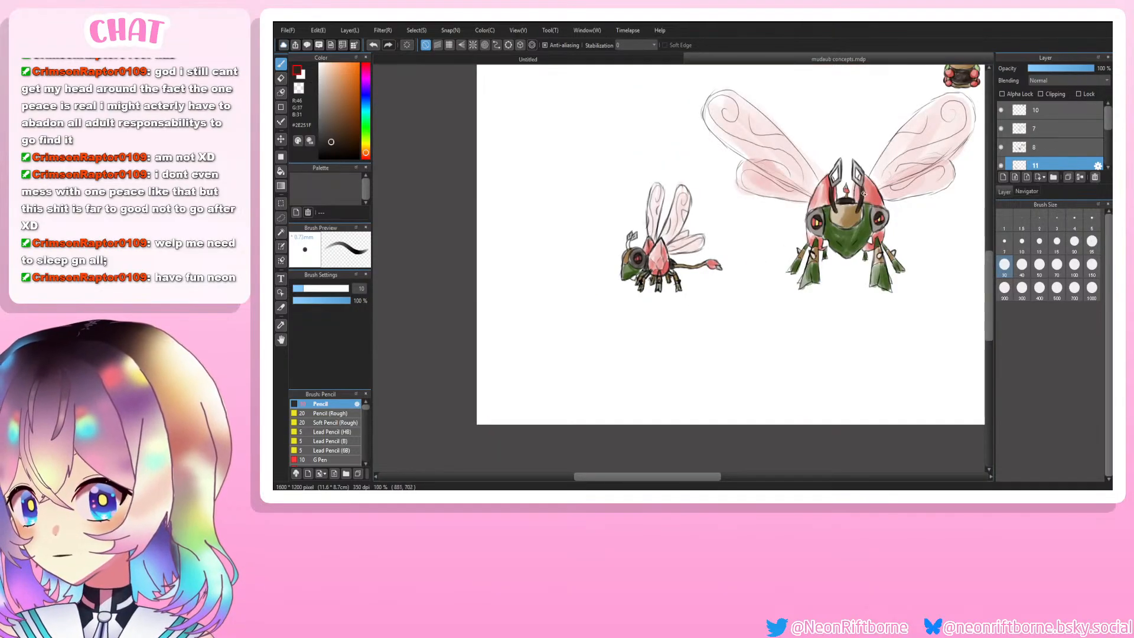
Step: Sample the pale yellow #F1EC7D from the concept sheet as the pencil colour
{"action": "key", "text": "i"}
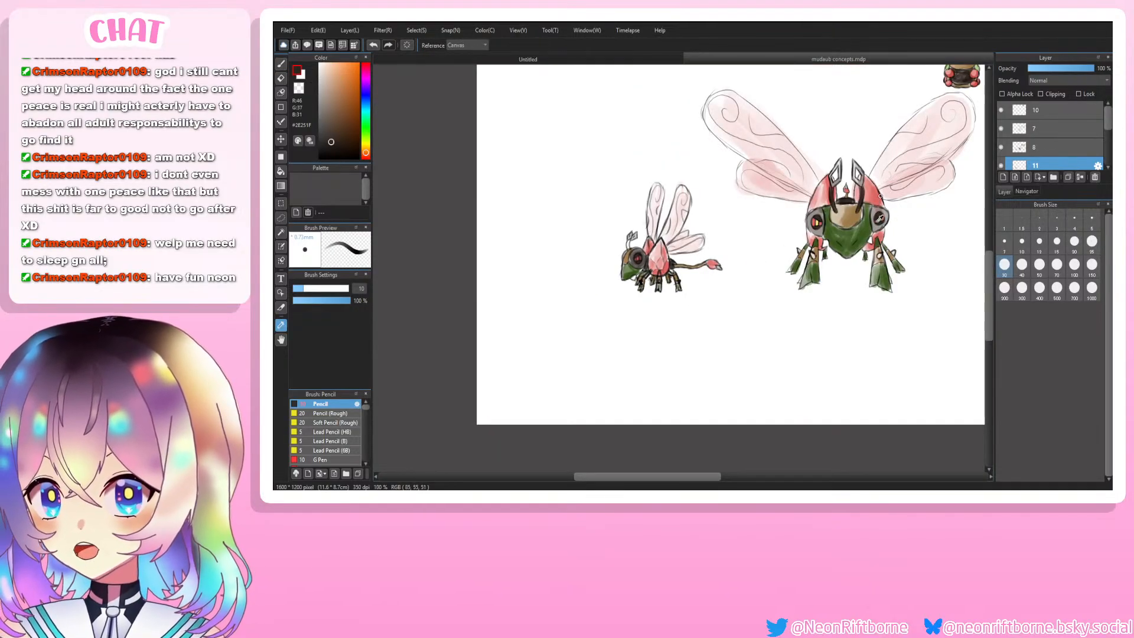
{"action": "left_click", "coordinate": [881, 219]}
{"action": "key", "text": "b"}
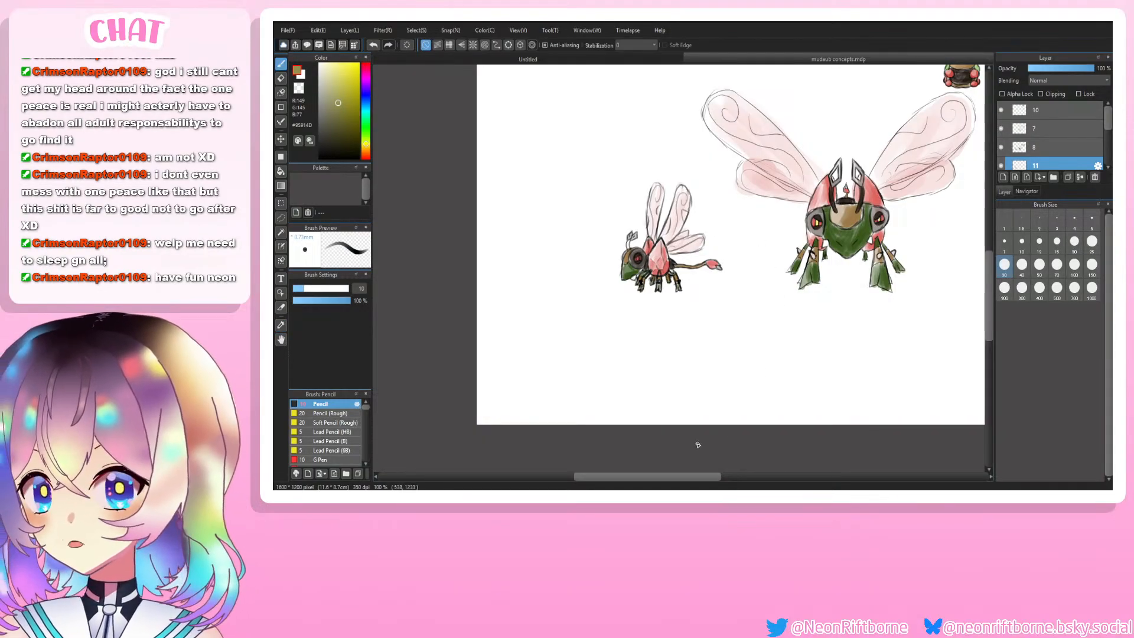
{"action": "left_click_drag", "start_coordinate": [685, 479], "coordinate": [707, 479]}
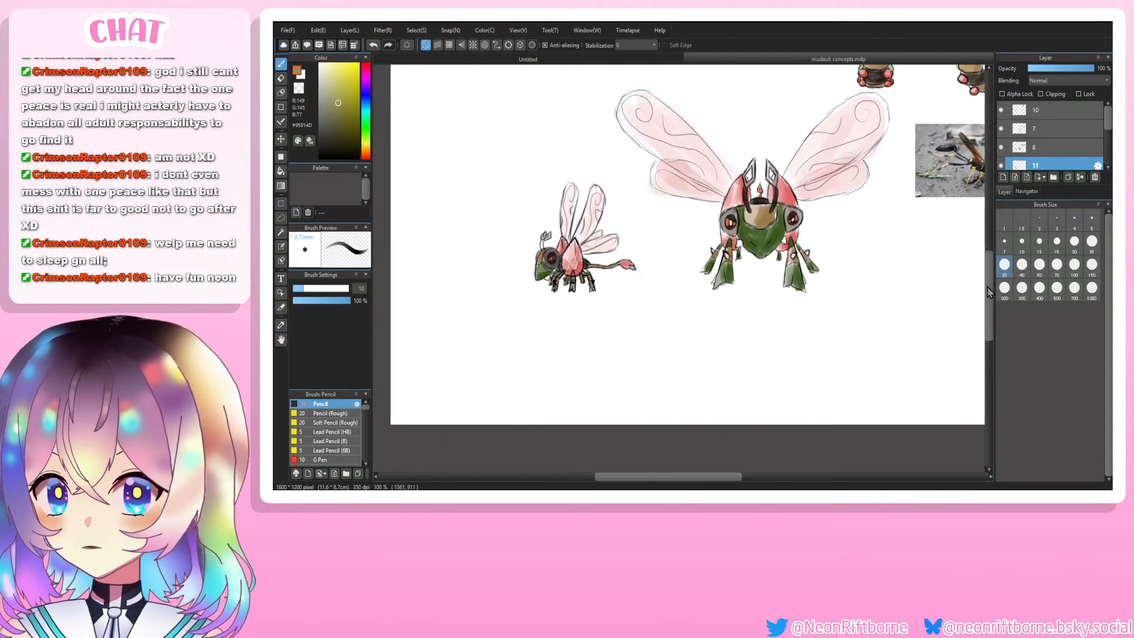
{"action": "left_click_drag", "start_coordinate": [989, 284], "coordinate": [991, 253]}
{"action": "key", "text": "i"}
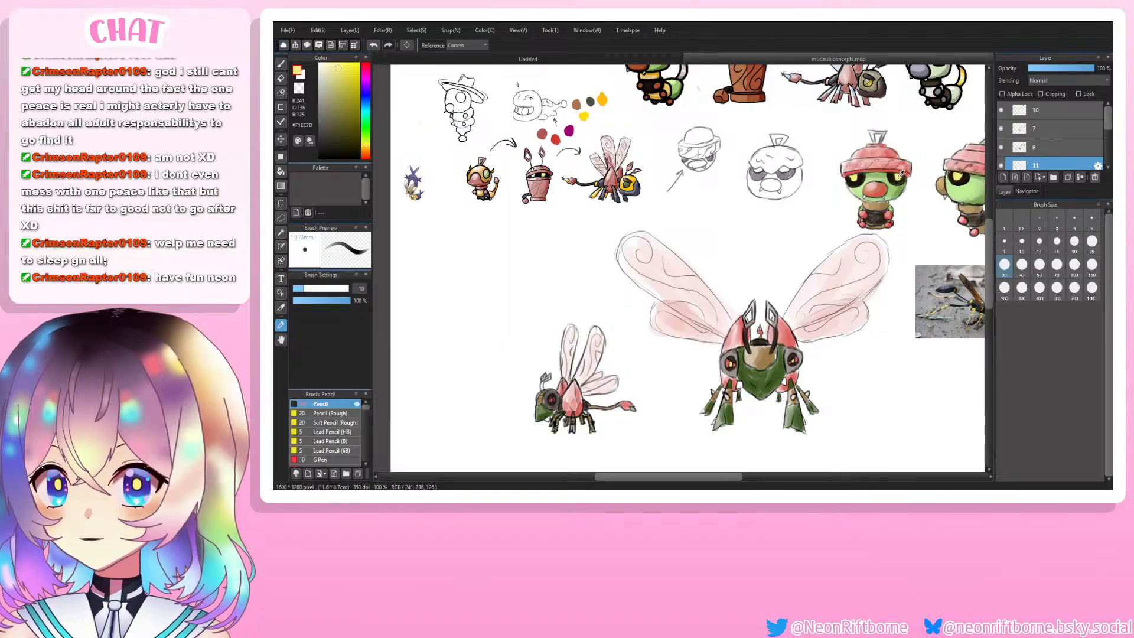
{"action": "key", "text": "b"}
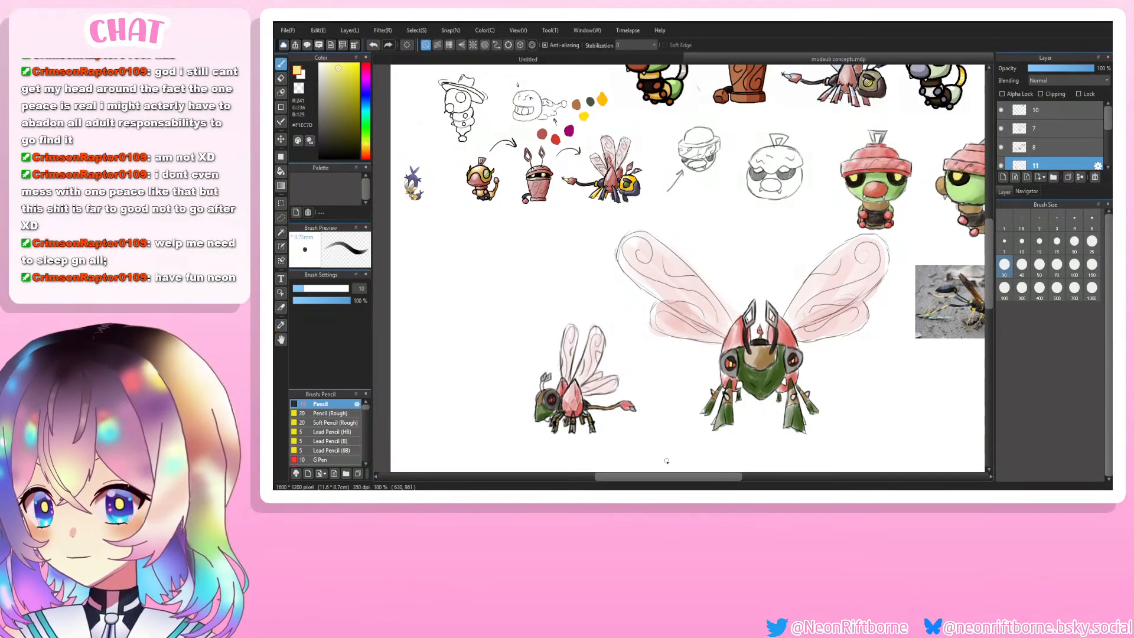
Step: Select the side-view insect with a rectangular selection closely around its wings, head, legs and tail
{"action": "left_click_drag", "start_coordinate": [666, 479], "coordinate": [648, 481]}
{"action": "left_click_drag", "start_coordinate": [988, 286], "coordinate": [986, 310]}
{"action": "key", "text": "ctrl+plus"}
{"action": "key", "text": "ctrl+plus"}
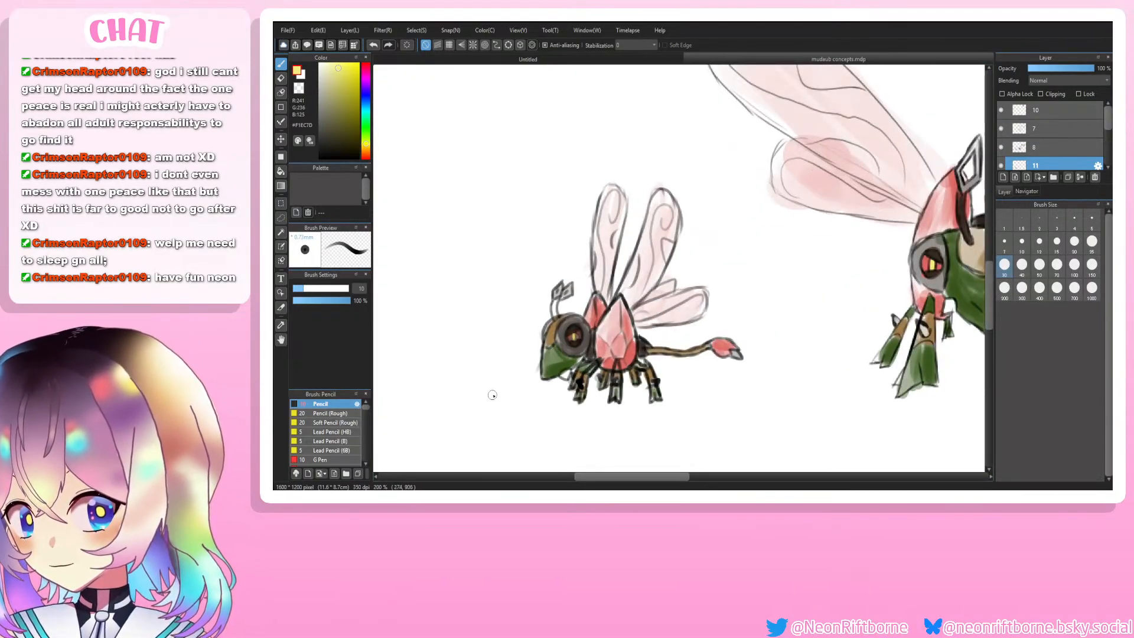
{"action": "key", "text": "ctrl+plus"}
{"action": "key", "text": "ctrl+minus"}
{"action": "key", "text": "ctrl+minus"}
{"action": "key", "text": "ctrl+minus"}
{"action": "key", "text": "ctrl+minus"}
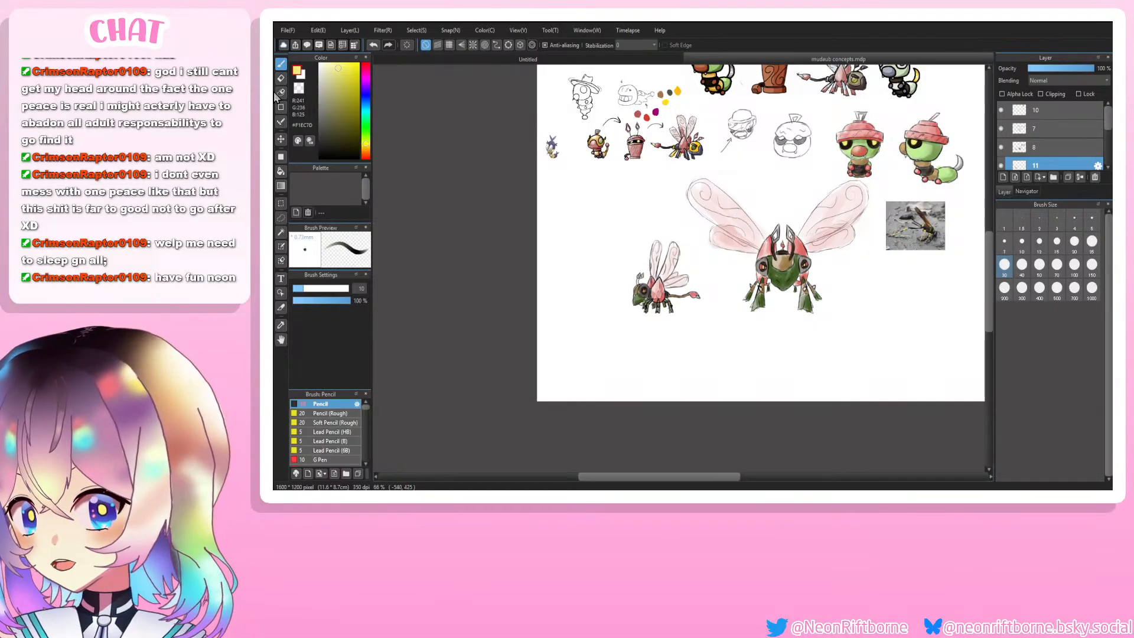
{"action": "left_click", "coordinate": [281, 204]}
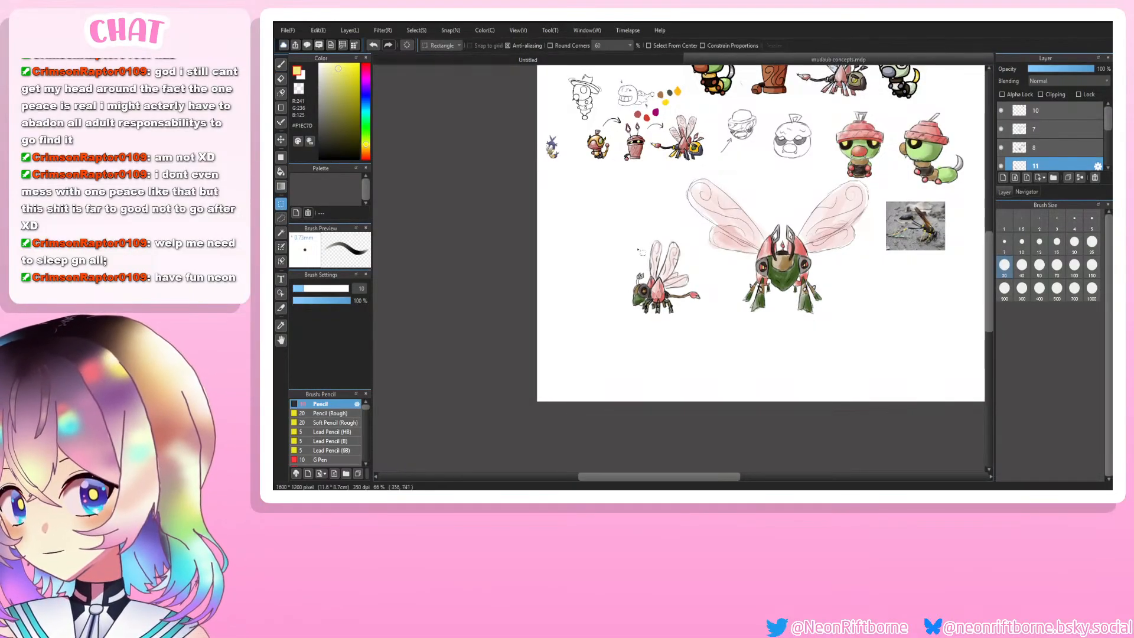
{"action": "mouse_move", "coordinate": [630, 240]}
{"action": "left_mouse_down"}
{"action": "mouse_move", "coordinate": [714, 322]}
{"action": "mouse_move", "coordinate": [703, 319]}
{"action": "left_mouse_up"}
{"action": "key", "text": "ctrl+t"}
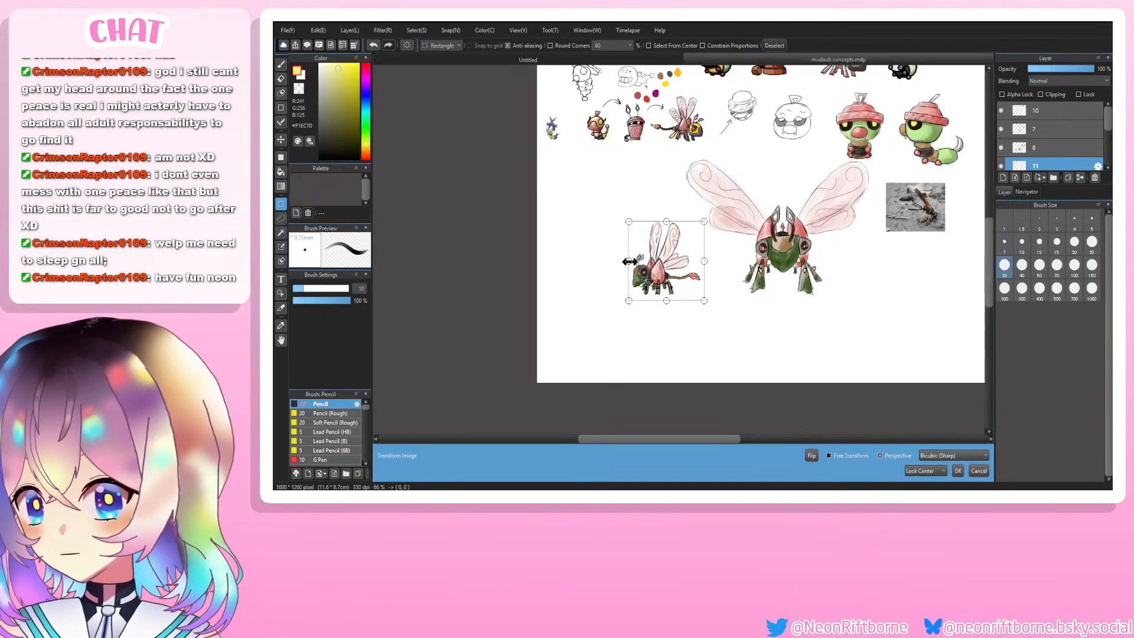
{"action": "left_click_drag", "start_coordinate": [630, 262], "coordinate": [609, 261]}
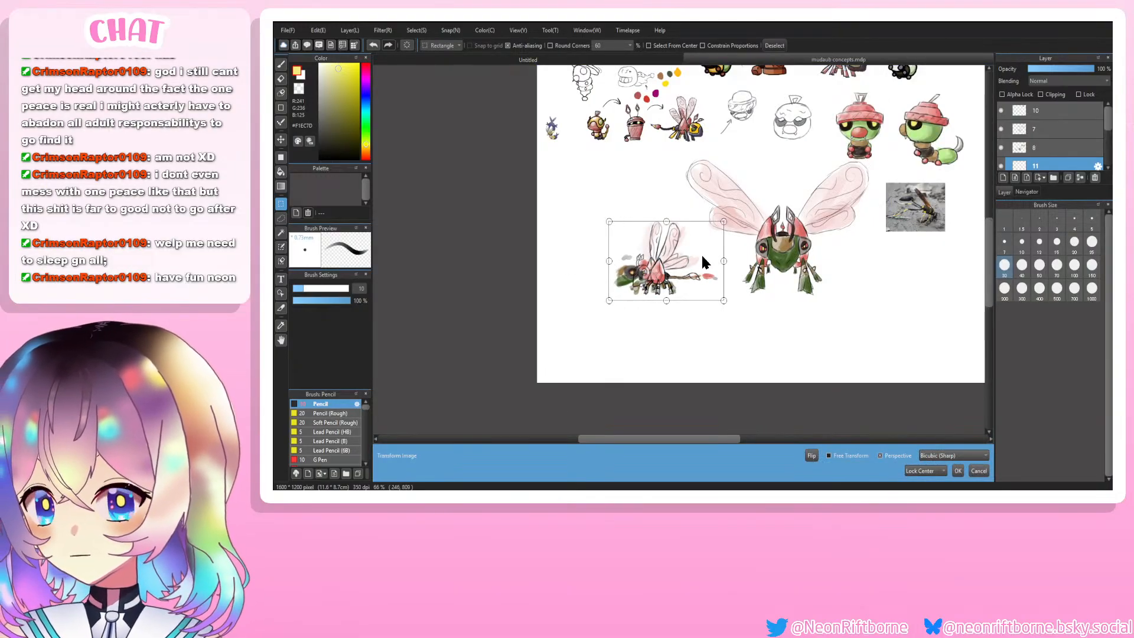
{"action": "key", "text": "Escape"}
Step: Merge layer 8 down into layer 11 so the side-view insect's artwork shares one layer
{"action": "left_click", "coordinate": [1056, 147]}
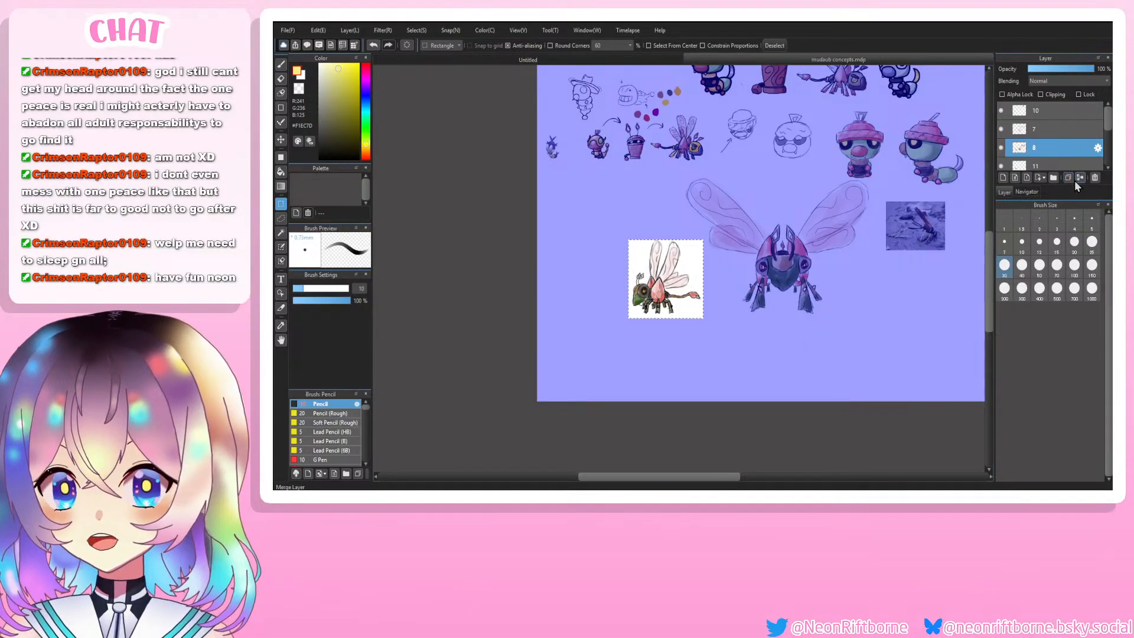
{"action": "left_click", "coordinate": [1079, 178]}
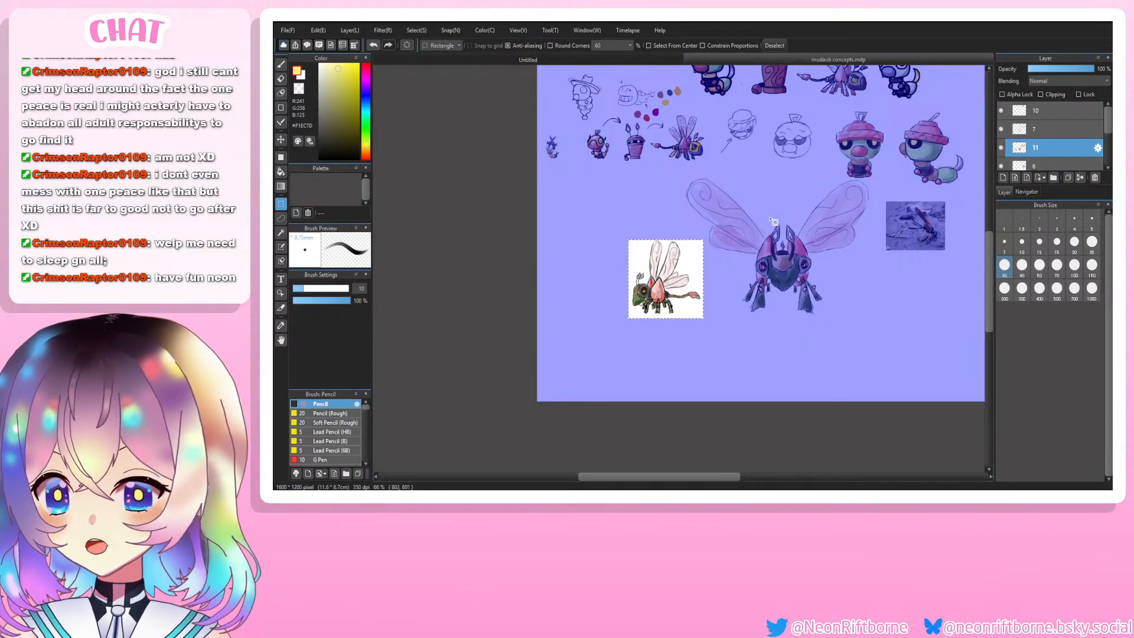
Step: Try a slight horizontal stretch of the selected side-view insect on layer 11
{"action": "key", "text": "ctrl+t"}
{"action": "left_click_drag", "start_coordinate": [630, 261], "coordinate": [616, 259]}
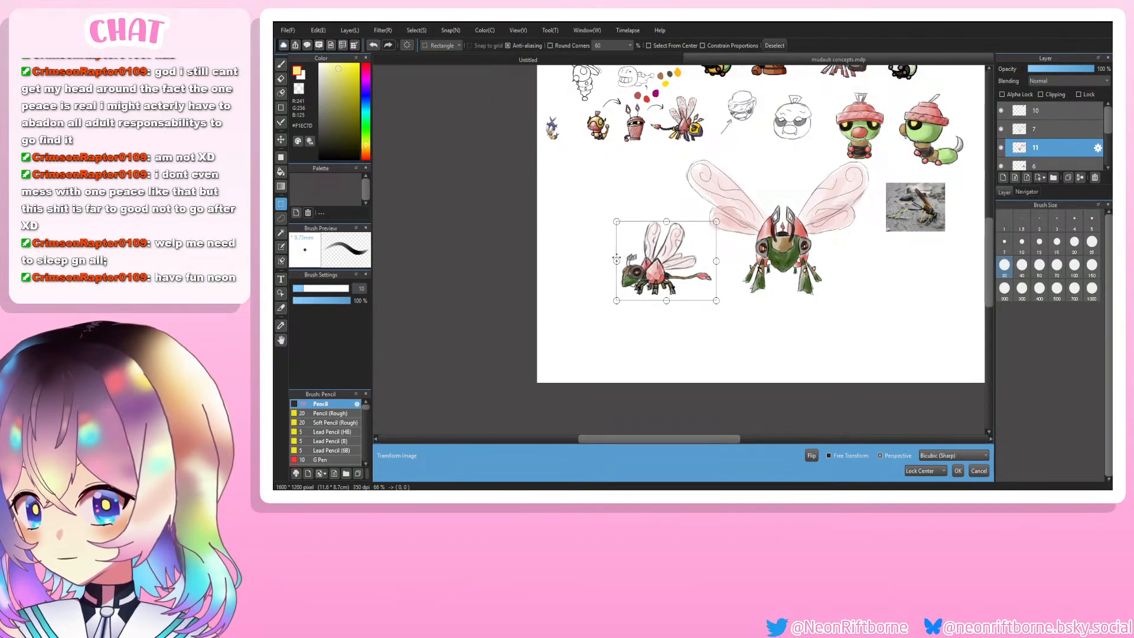
{"action": "left_click", "coordinate": [958, 472]}
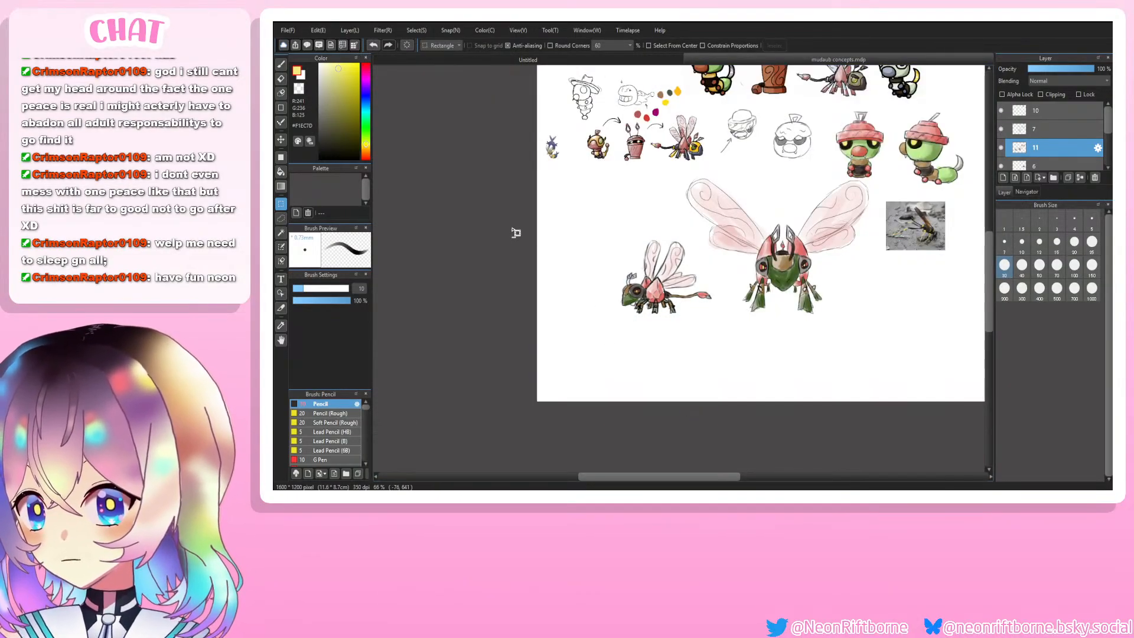
{"action": "scroll", "coordinate": [514, 231], "scroll_direction": "down", "scroll_amount": 3}
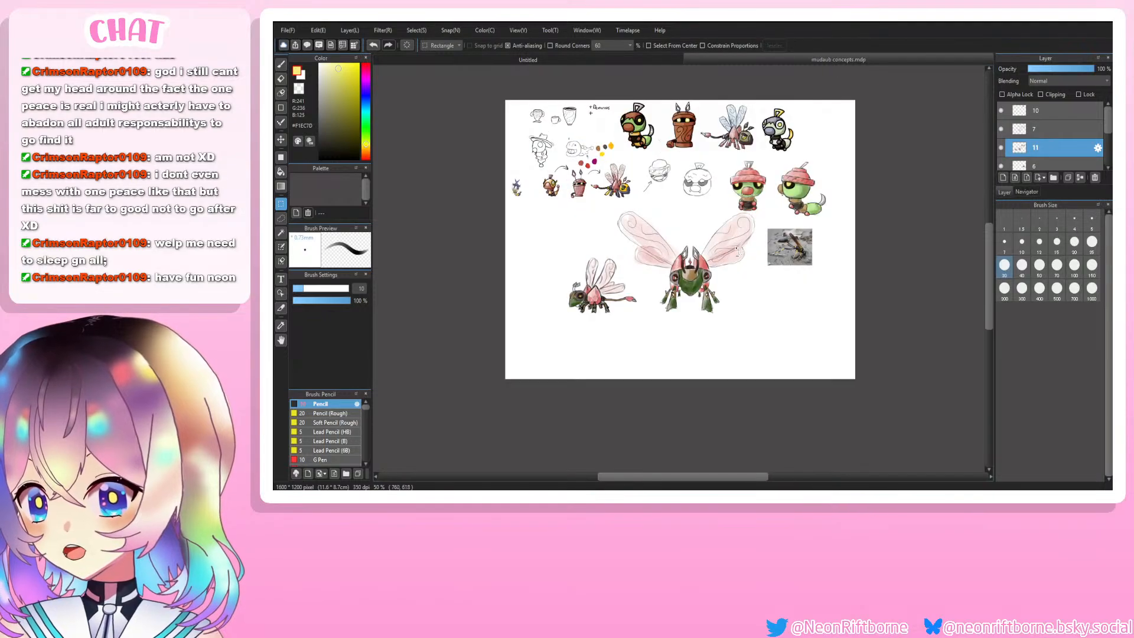
{"action": "scroll", "coordinate": [602, 234], "scroll_direction": "up", "scroll_amount": 2}
{"action": "scroll", "coordinate": [602, 229], "scroll_direction": "up", "scroll_amount": 1}
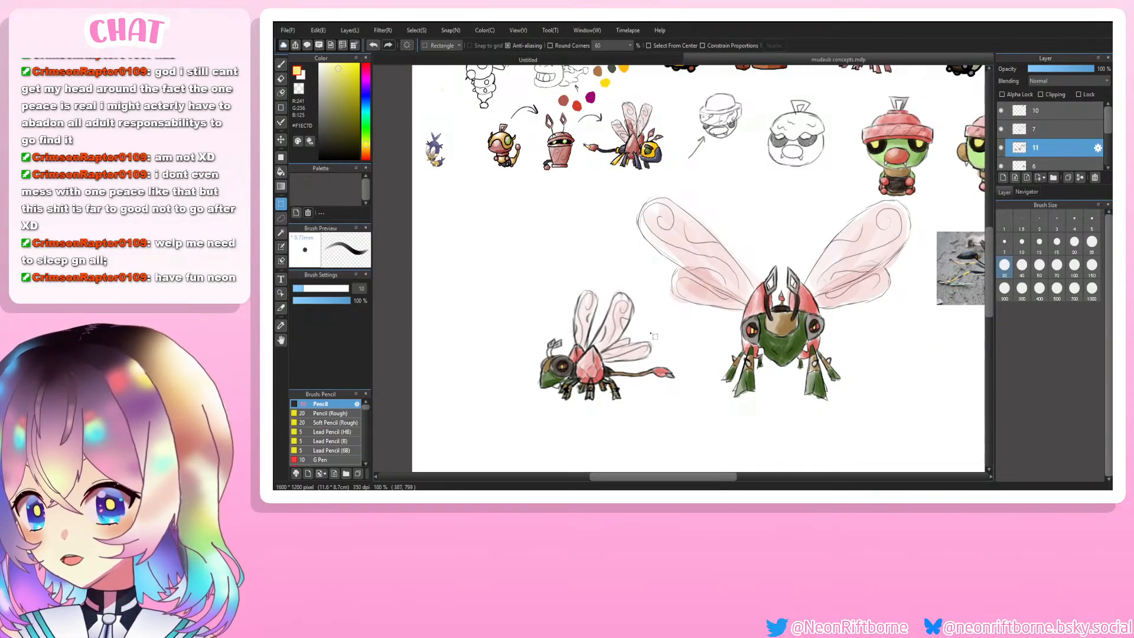
{"action": "scroll", "coordinate": [663, 311], "scroll_direction": "down", "scroll_amount": 3}
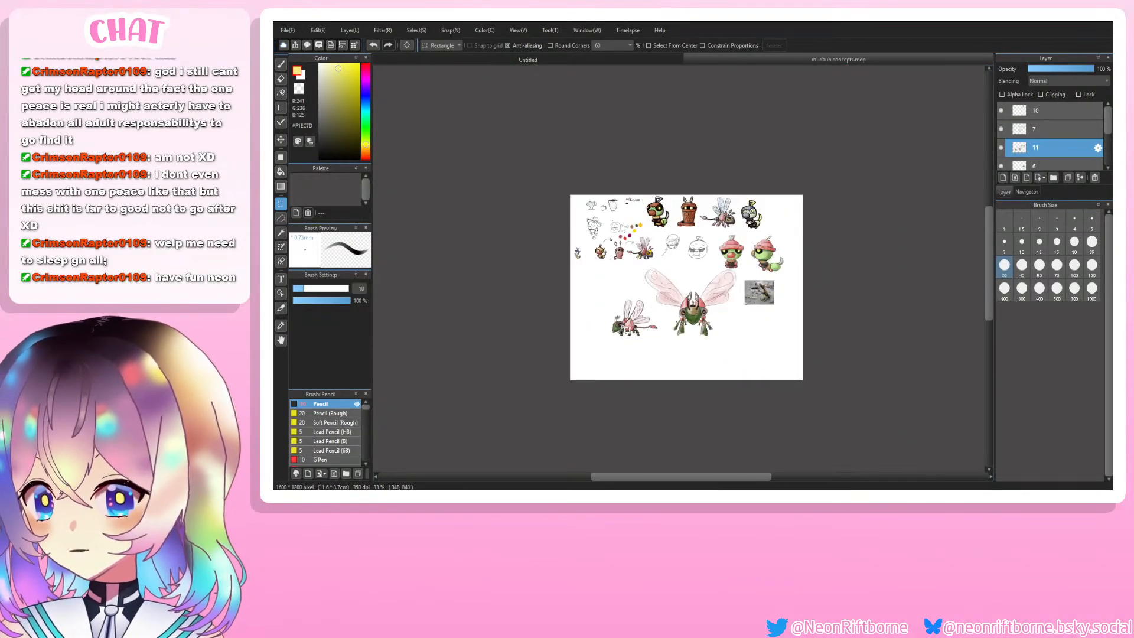
Step: Undo the slight horizontal stretch of the side-view insect, keeping it selected
{"action": "key", "text": "ctrl+z"}
{"action": "key", "text": "ctrl+z"}
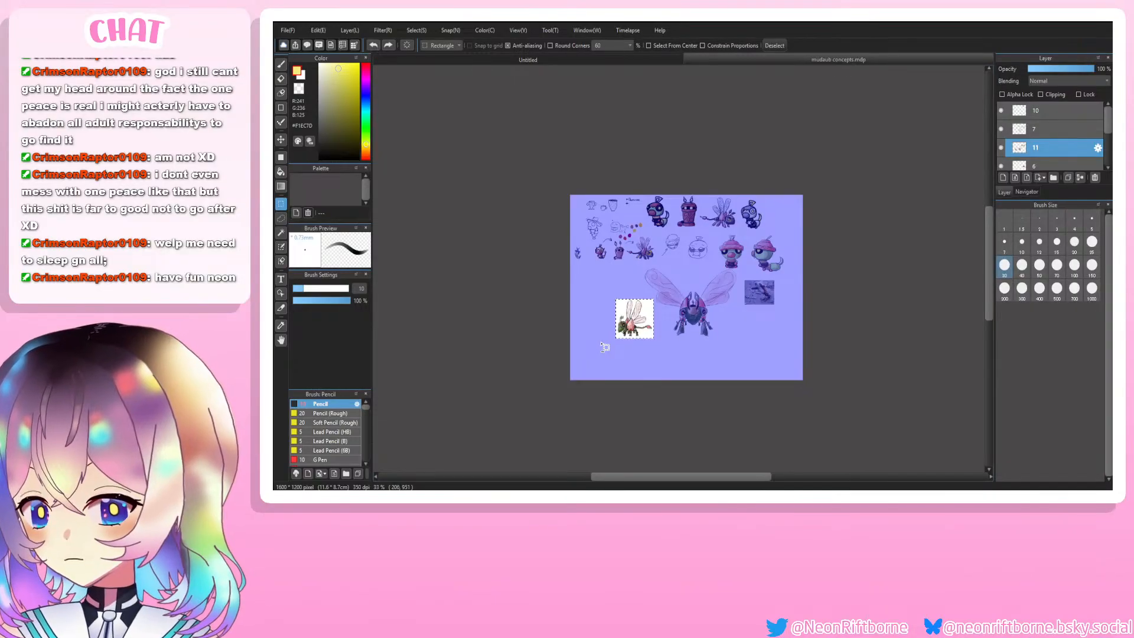
{"action": "key", "text": "ctrl+y"}
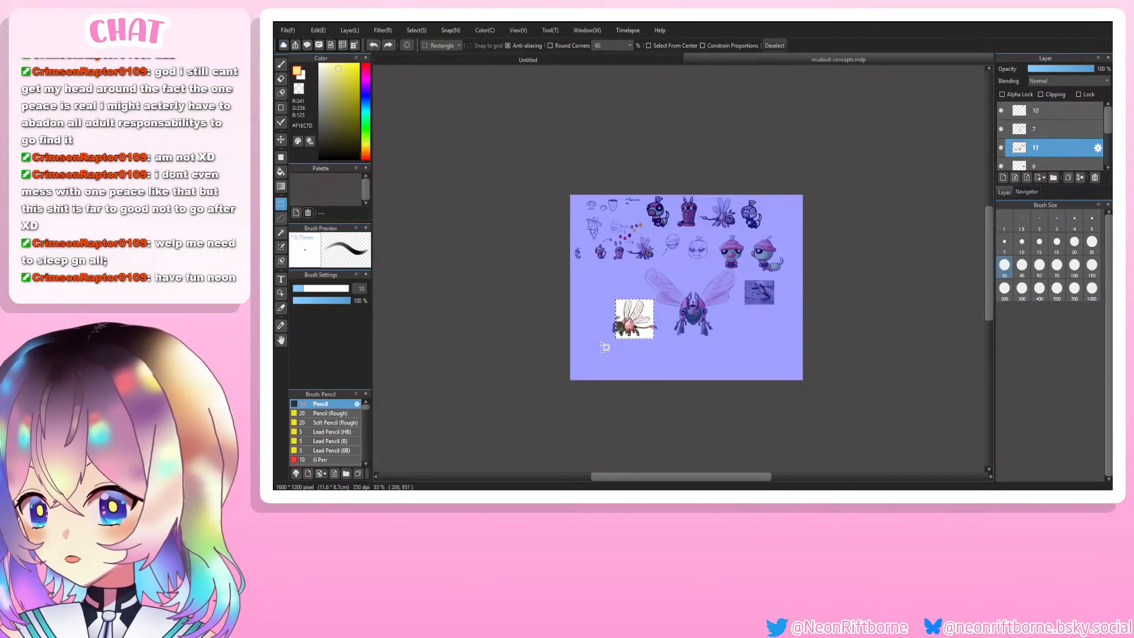
{"action": "scroll", "coordinate": [602, 343], "scroll_direction": "down", "scroll_amount": 4}
{"action": "scroll", "coordinate": [599, 341], "scroll_direction": "up", "scroll_amount": 4}
{"action": "scroll", "coordinate": [627, 335], "scroll_direction": "up", "scroll_amount": 2}
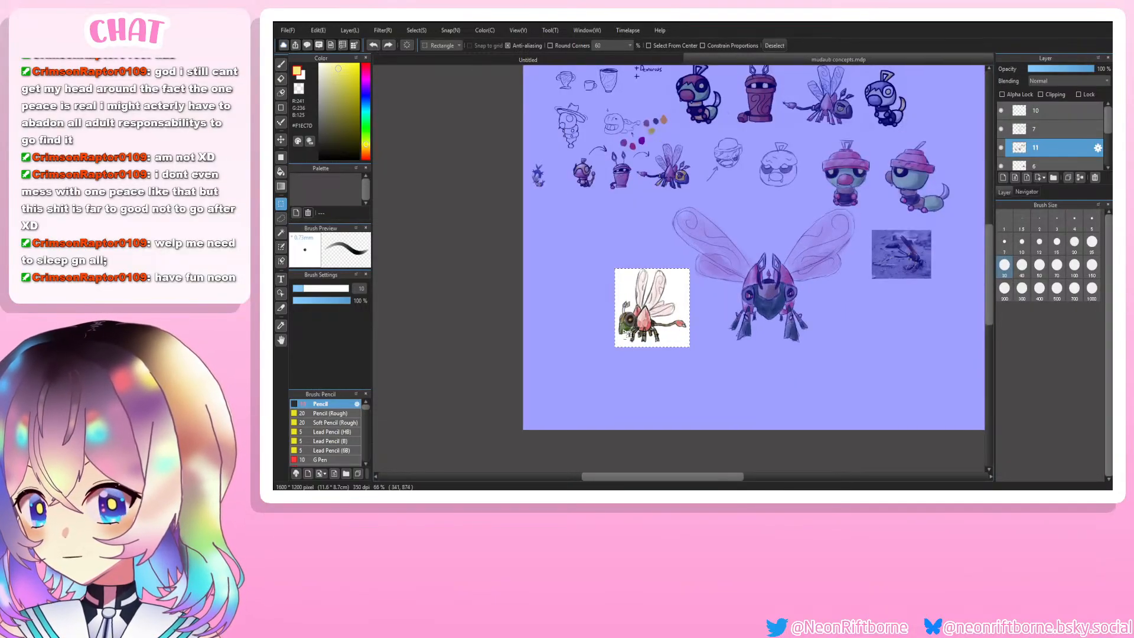
Step: Stretch the side-view insect horizontally to give it a longer head, body and tail, and clear the selection
{"action": "key", "text": "ctrl+t"}
{"action": "left_click_drag", "start_coordinate": [615, 289], "coordinate": [589, 289]}
{"action": "key", "text": "Return"}
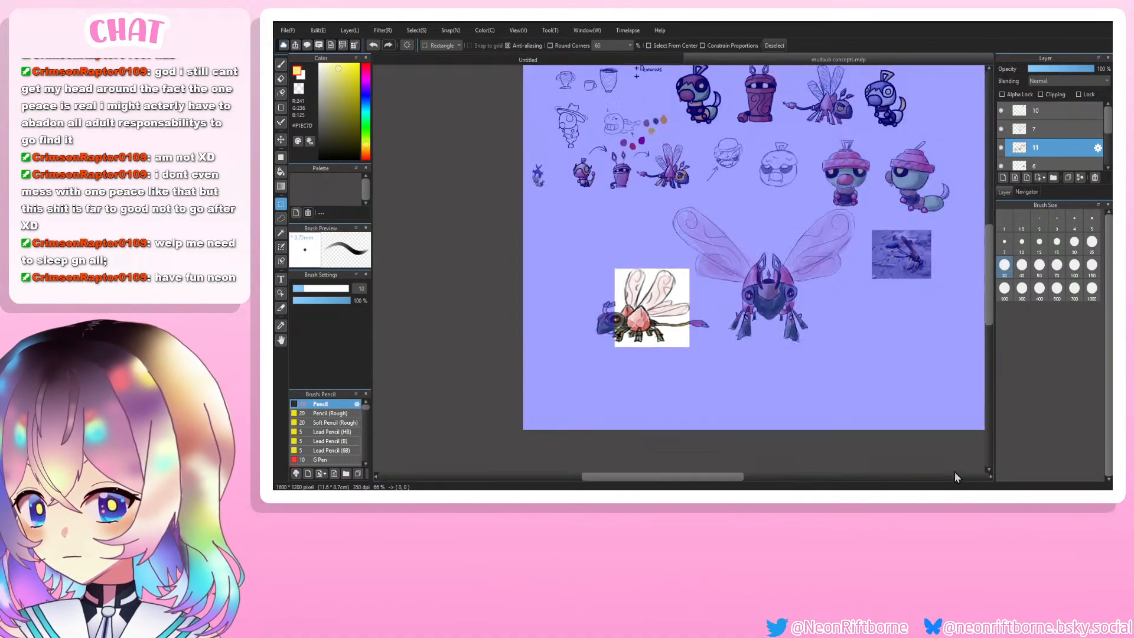
Step: Compare the stretched side-view insect's proportions with the front-view creature and the other designs on the concept sheet
{"action": "scroll", "coordinate": [490, 331], "scroll_direction": "down", "scroll_amount": 2}
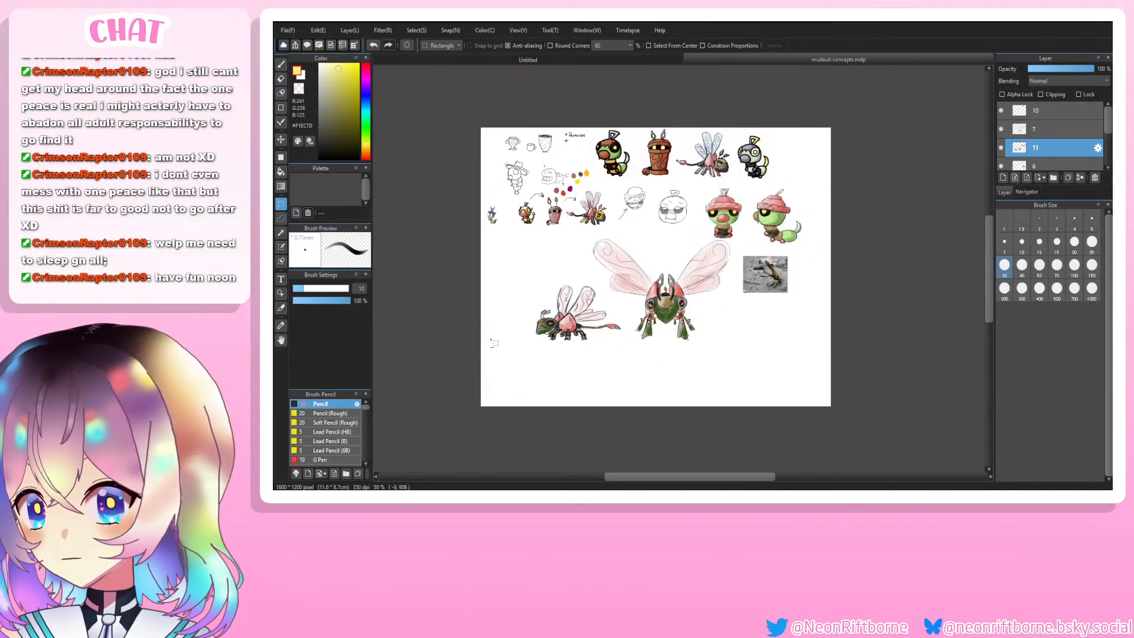
{"action": "scroll", "coordinate": [790, 309], "scroll_direction": "up", "scroll_amount": 1}
{"action": "scroll", "coordinate": [871, 278], "scroll_direction": "down", "scroll_amount": 2}
{"action": "scroll", "coordinate": [697, 261], "scroll_direction": "up", "scroll_amount": 2}
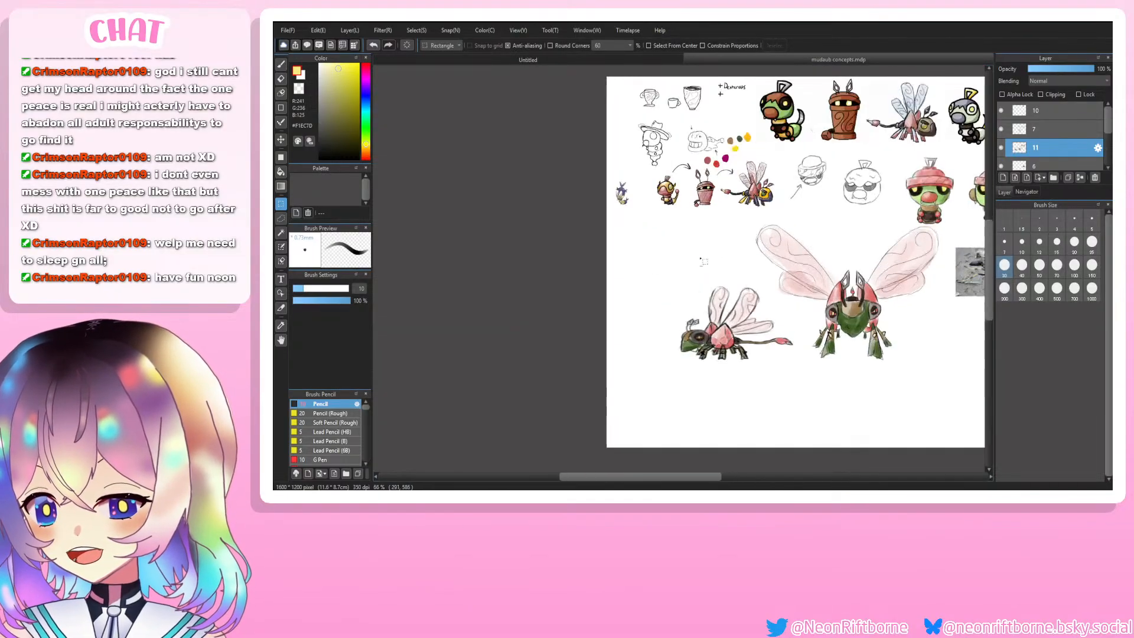
{"action": "scroll", "coordinate": [526, 255], "scroll_direction": "down", "scroll_amount": 2}
{"action": "scroll", "coordinate": [615, 210], "scroll_direction": "up", "scroll_amount": 2}
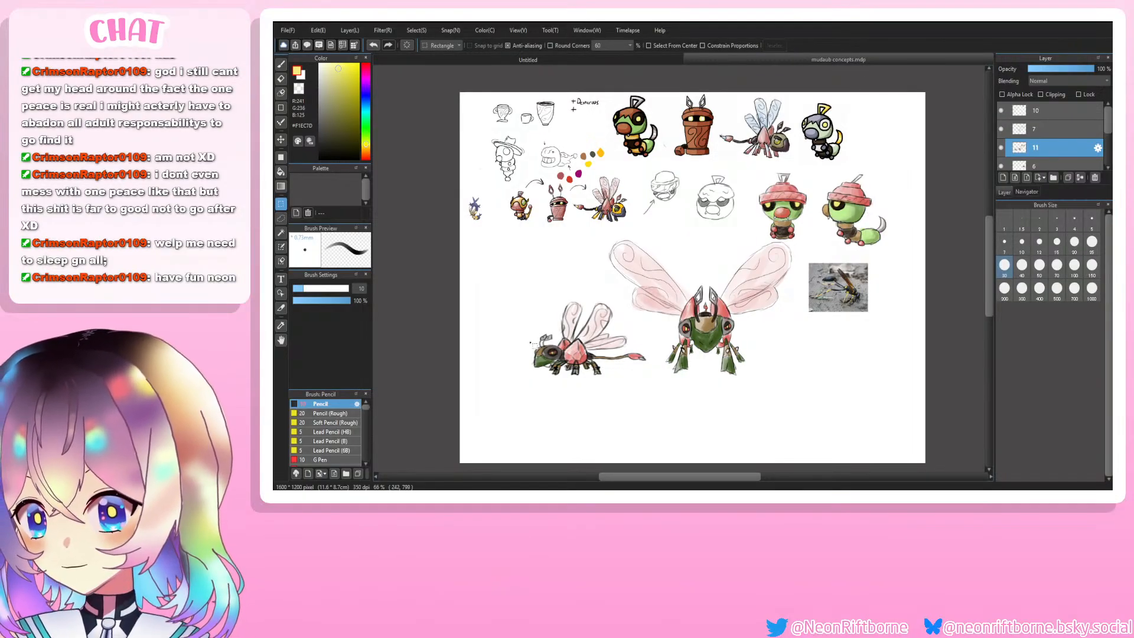
{"action": "scroll", "coordinate": [532, 343], "scroll_direction": "up", "scroll_amount": 2}
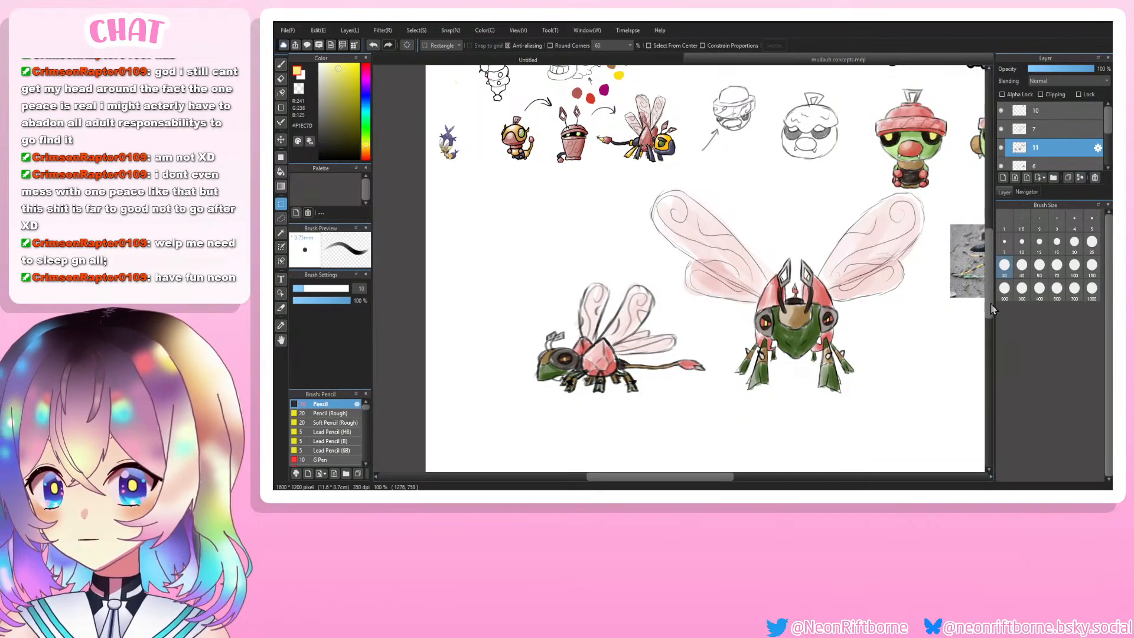
{"action": "scroll", "coordinate": [990, 303], "scroll_direction": "up", "scroll_amount": 3}
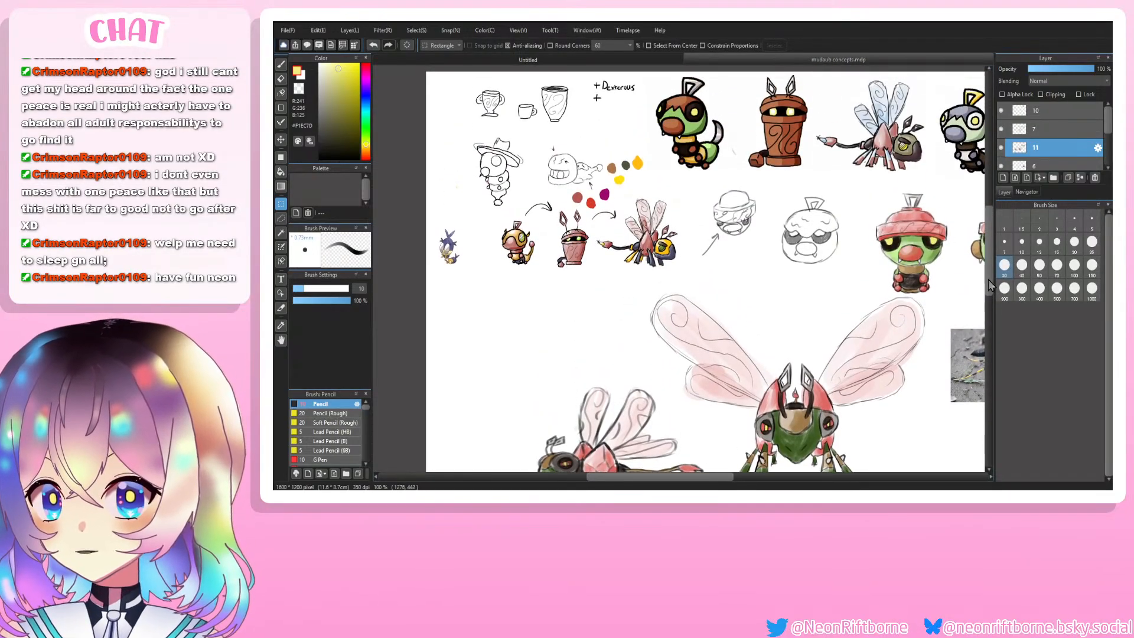
{"action": "scroll", "coordinate": [990, 290], "scroll_direction": "down", "scroll_amount": 4}
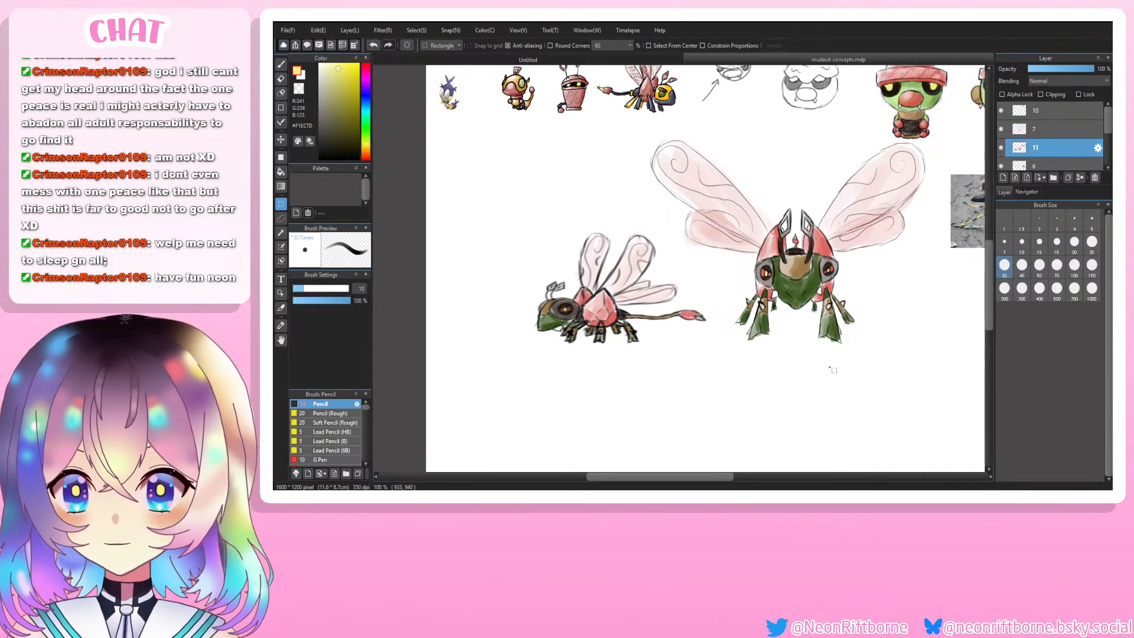
{"action": "left_click_drag", "start_coordinate": [716, 477], "coordinate": [741, 477]}
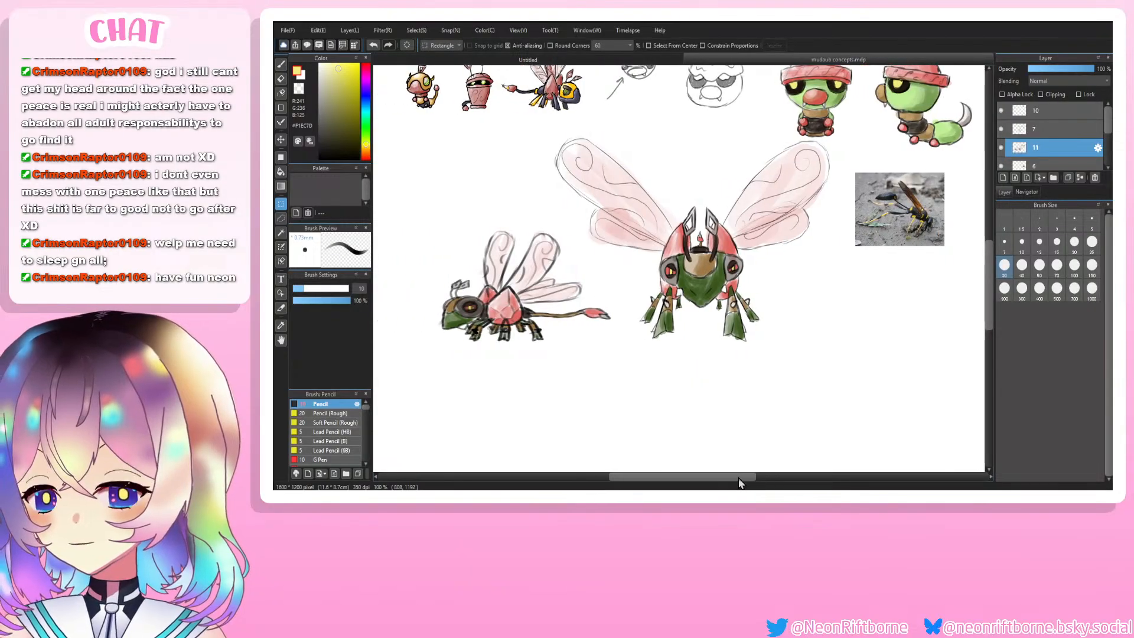
{"action": "mouse_move", "coordinate": [989, 296]}
{"action": "left_mouse_down"}
{"action": "mouse_move", "coordinate": [987, 254]}
{"action": "mouse_move", "coordinate": [984, 284]}
{"action": "left_mouse_up"}
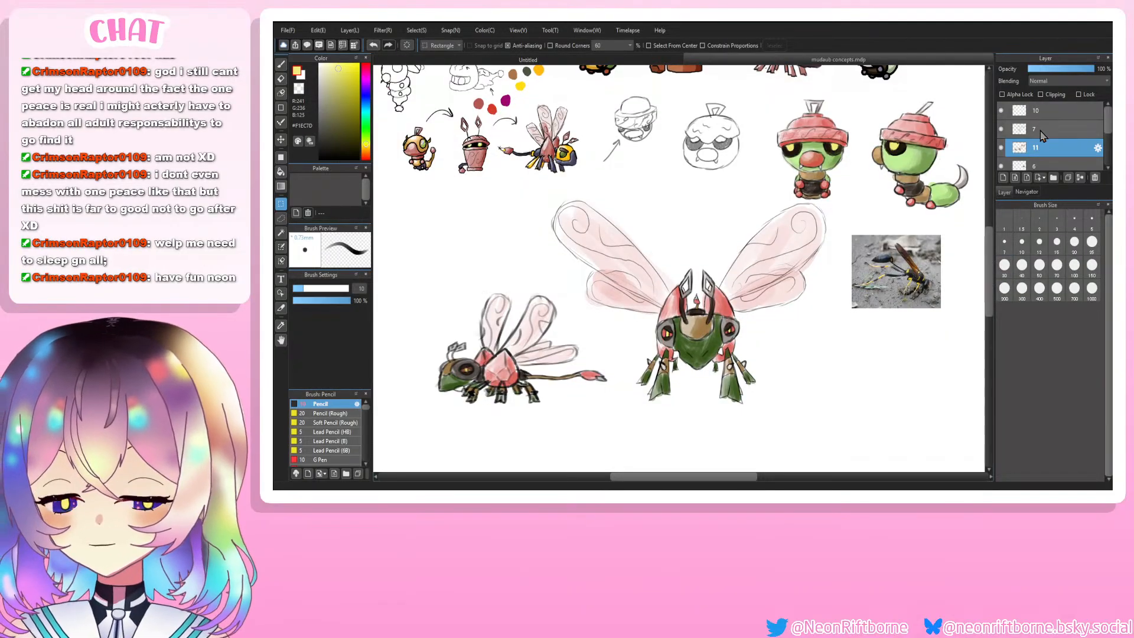
Step: Check what layer 7 holds by toggling its visibility, and remove it as a separate layer above layer 11
{"action": "left_click", "coordinate": [1041, 132]}
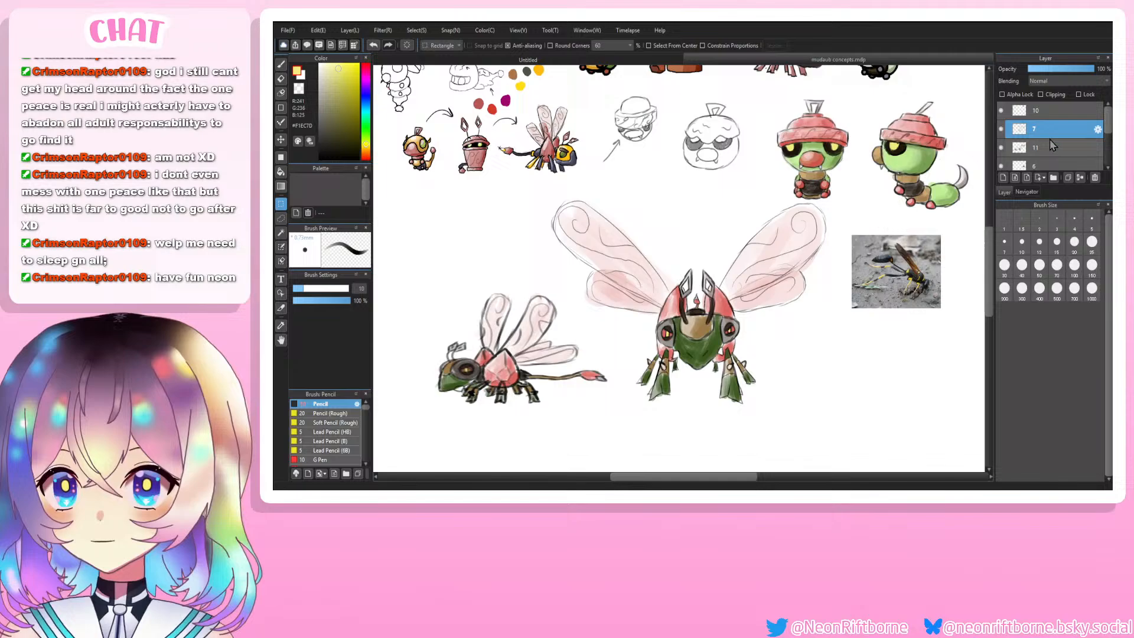
{"action": "left_click", "coordinate": [1002, 129]}
{"action": "left_click", "coordinate": [1001, 129]}
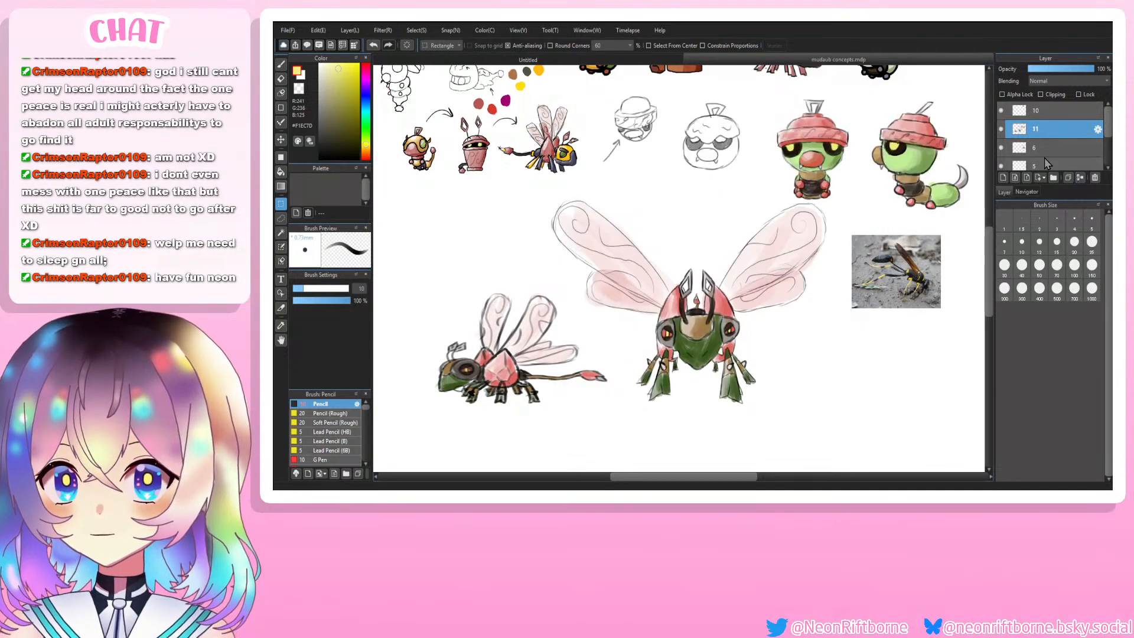
Step: Move the wasp reference photo on layer 6 to the sheet's empty upper corner beside the top row of creatures
{"action": "scroll", "coordinate": [589, 266], "scroll_direction": "down", "scroll_amount": 2}
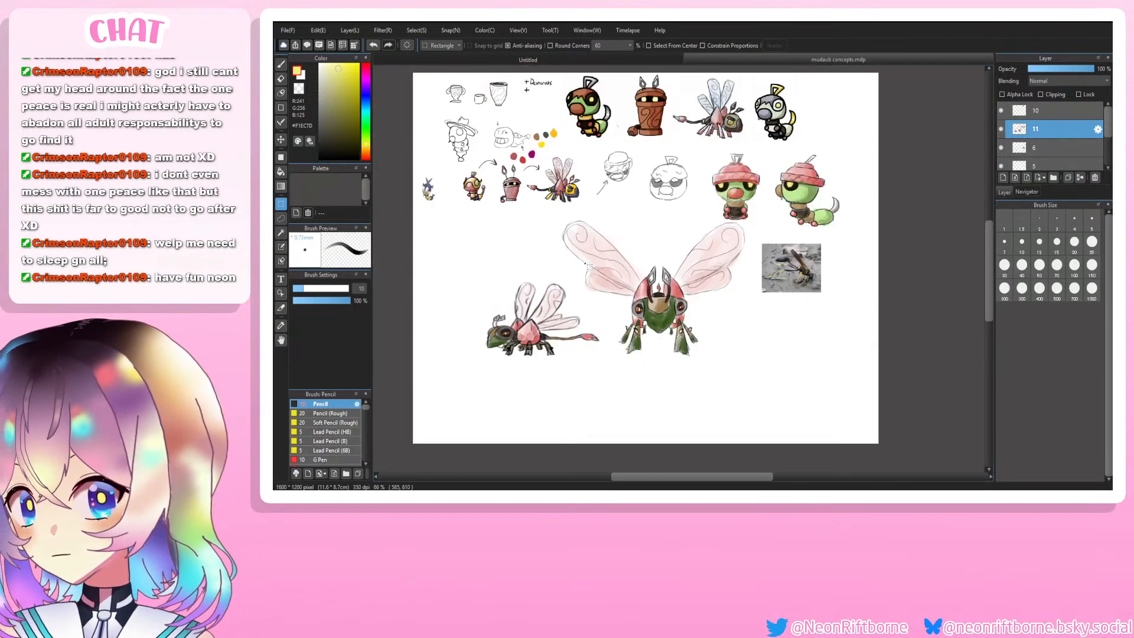
{"action": "left_click", "coordinate": [1047, 147]}
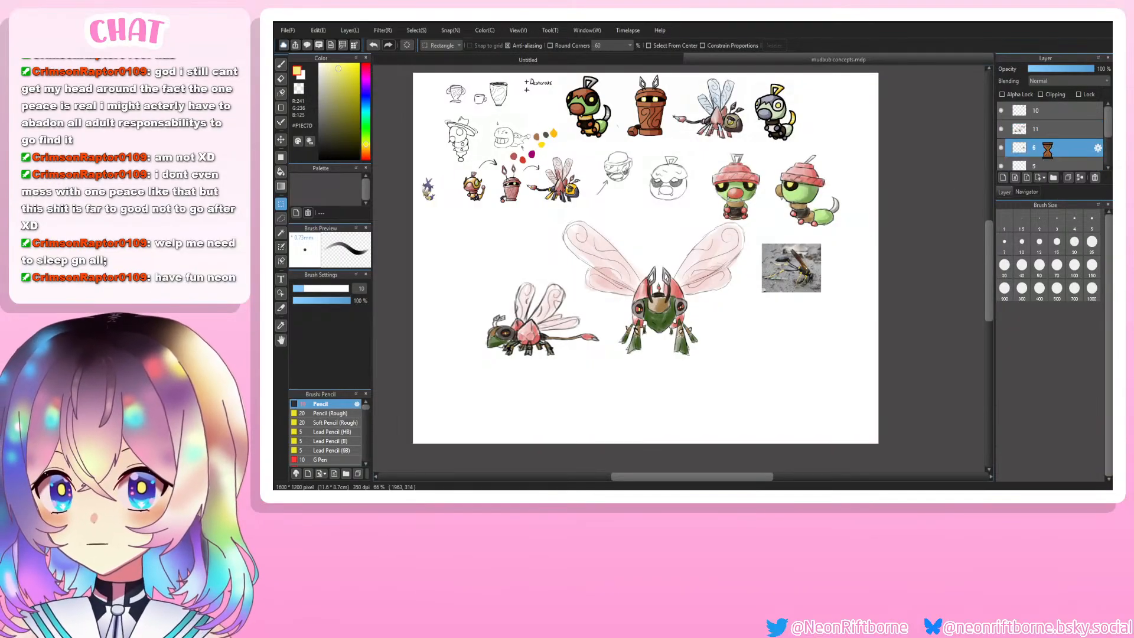
{"action": "left_click_drag", "start_coordinate": [774, 293], "coordinate": [811, 251]}
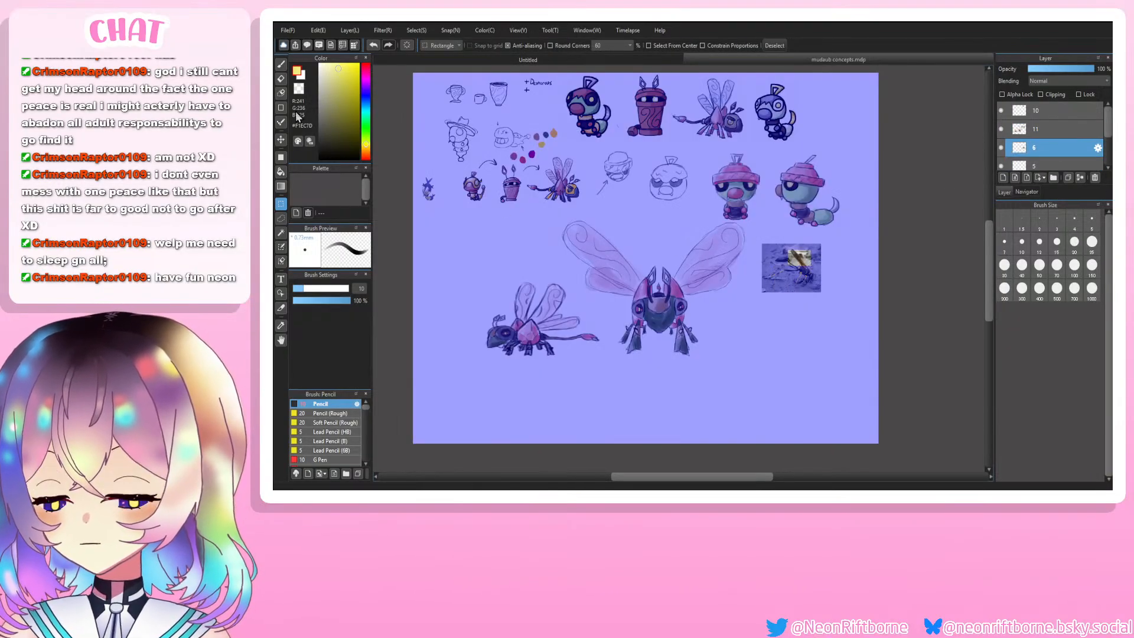
{"action": "key", "text": "ctrl+d"}
{"action": "left_click", "coordinate": [282, 140]}
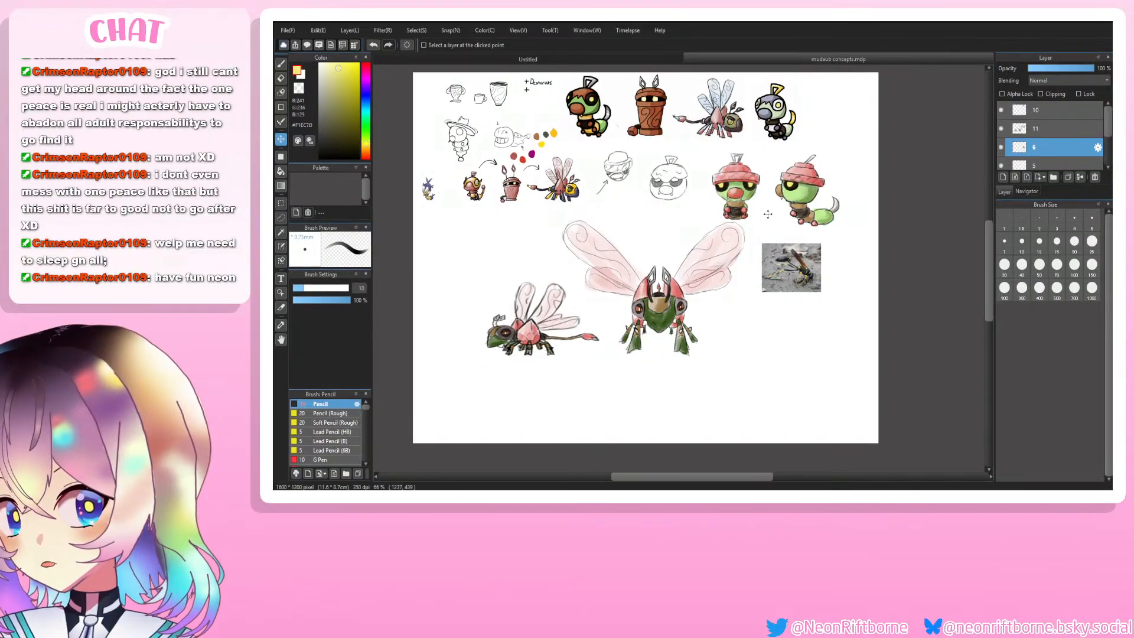
{"action": "left_click_drag", "start_coordinate": [800, 269], "coordinate": [853, 110]}
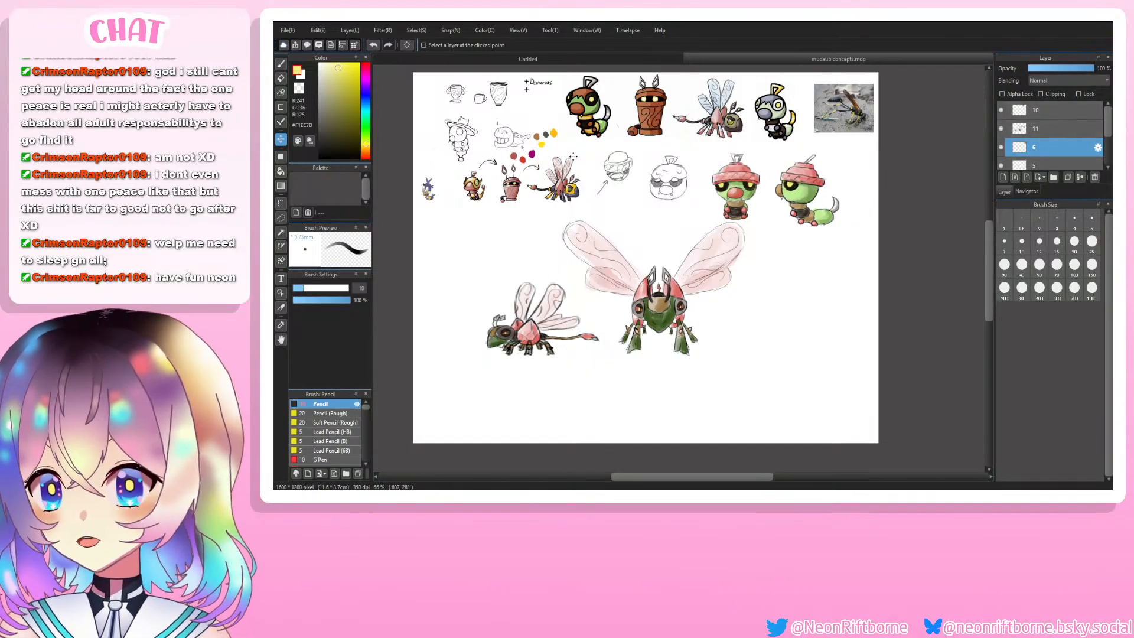
Step: Lasso the side-view and front-view insects on layer 11, move them to the sheet's lower right corner, and clear the selection
{"action": "left_click", "coordinate": [281, 218]}
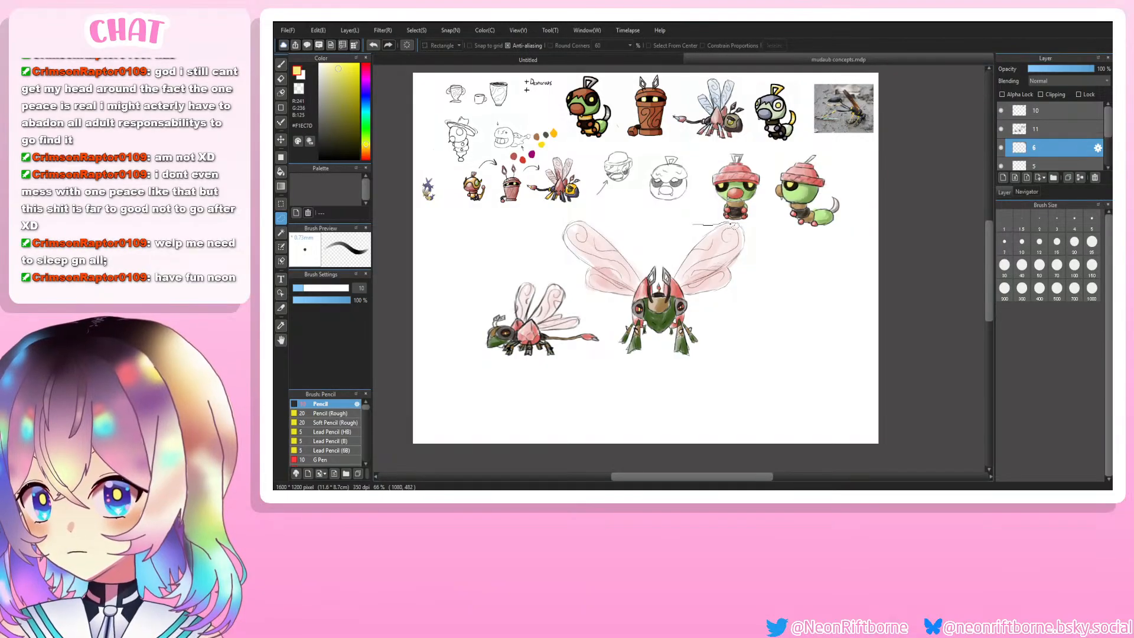
{"action": "mouse_move", "coordinate": [735, 226]}
{"action": "left_mouse_down"}
{"action": "mouse_move", "coordinate": [769, 239]}
{"action": "mouse_move", "coordinate": [774, 300]}
{"action": "mouse_move", "coordinate": [727, 384]}
{"action": "mouse_move", "coordinate": [588, 395]}
{"action": "mouse_move", "coordinate": [505, 382]}
{"action": "mouse_move", "coordinate": [465, 341]}
{"action": "mouse_move", "coordinate": [499, 238]}
{"action": "mouse_move", "coordinate": [557, 217]}
{"action": "mouse_move", "coordinate": [679, 222]}
{"action": "left_mouse_up"}
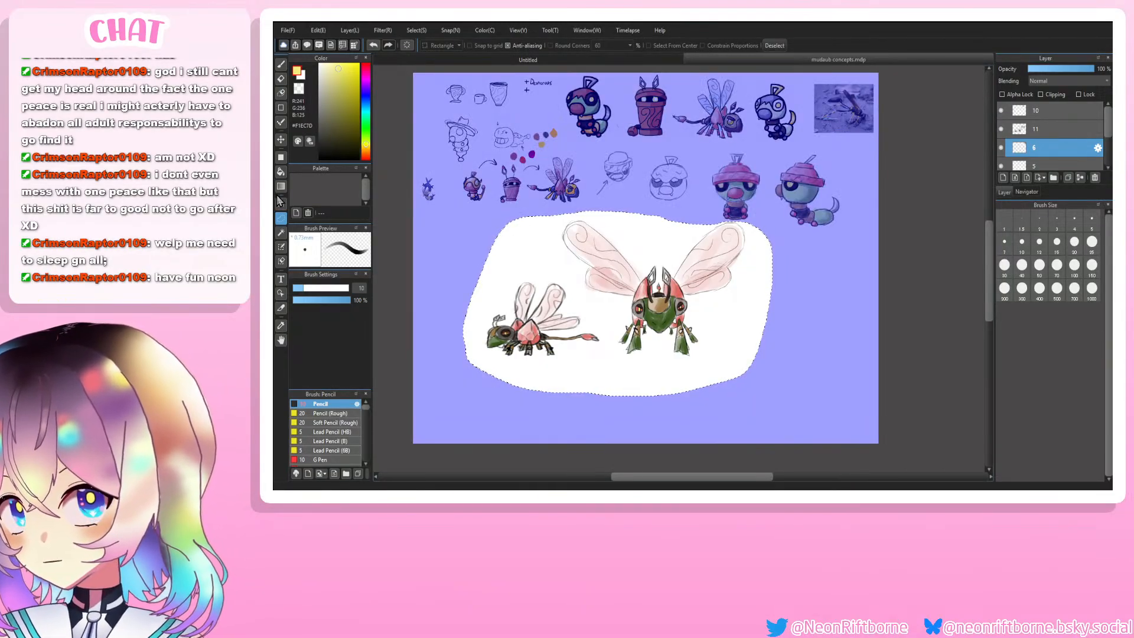
{"action": "left_click", "coordinate": [282, 139]}
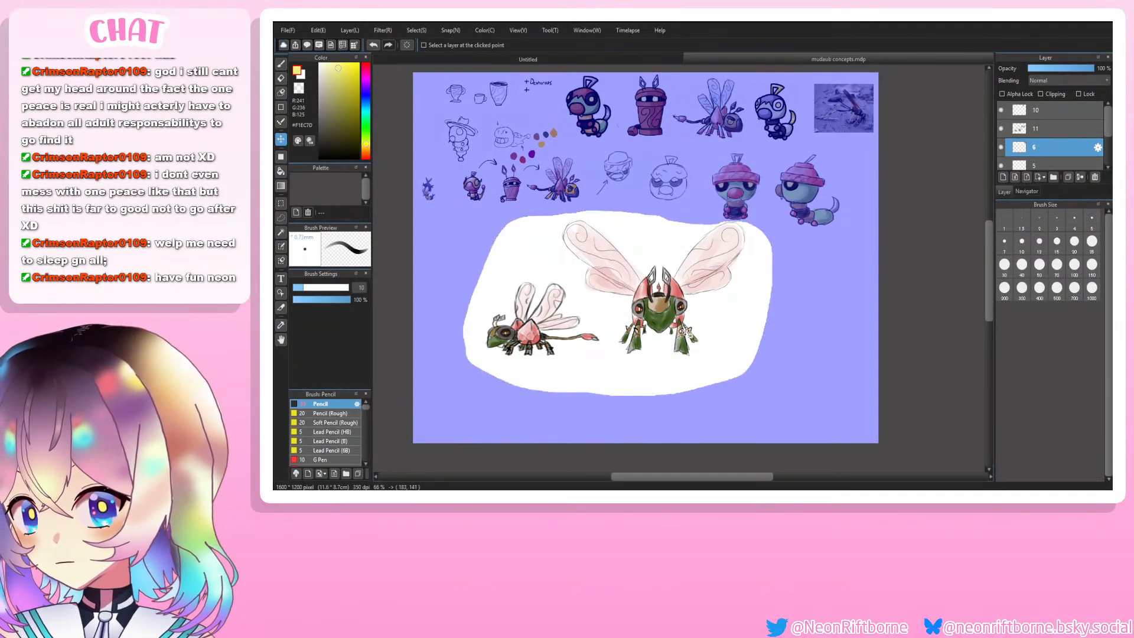
{"action": "left_click_drag", "start_coordinate": [686, 332], "coordinate": [642, 283]}
{"action": "left_click", "coordinate": [649, 281]}
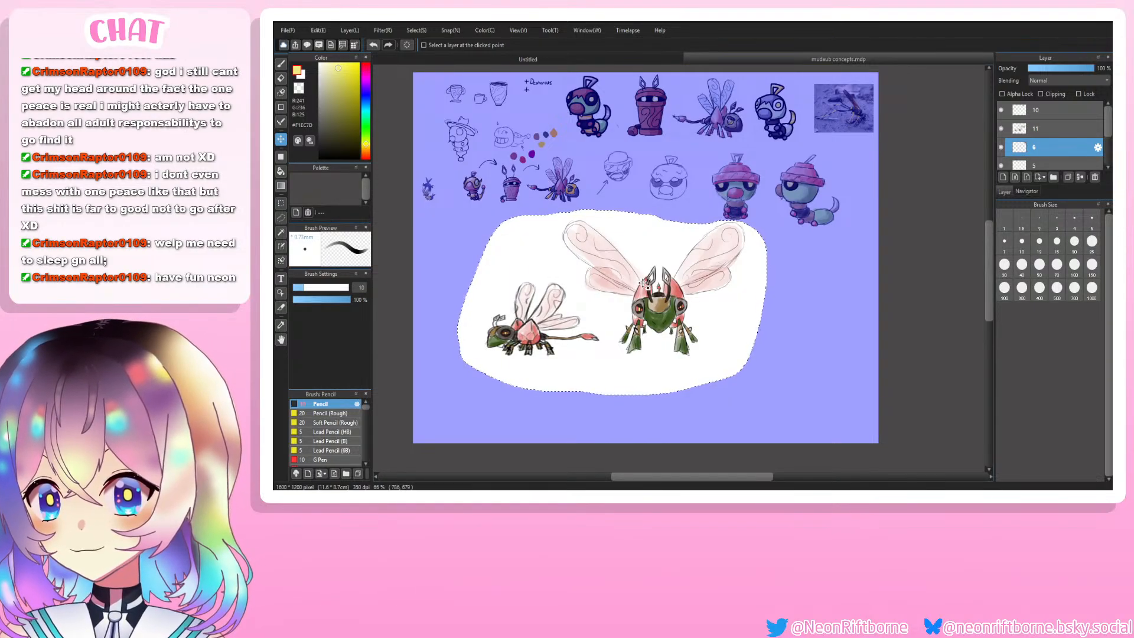
{"action": "left_click", "coordinate": [1048, 131]}
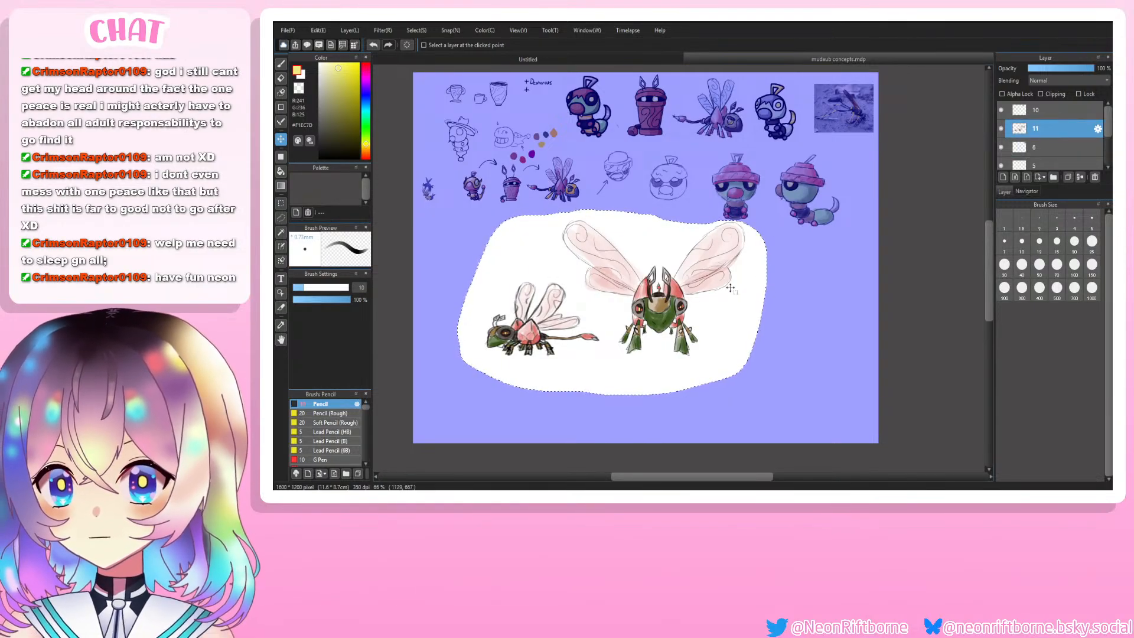
{"action": "left_click_drag", "start_coordinate": [657, 295], "coordinate": [785, 371]}
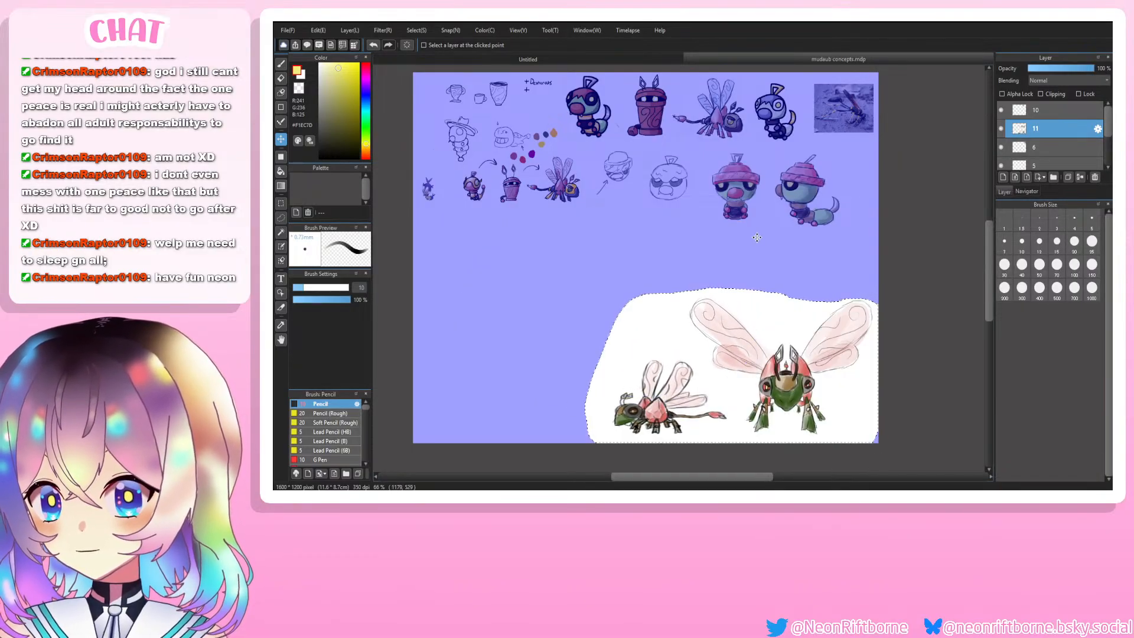
{"action": "key", "text": "ctrl+d"}
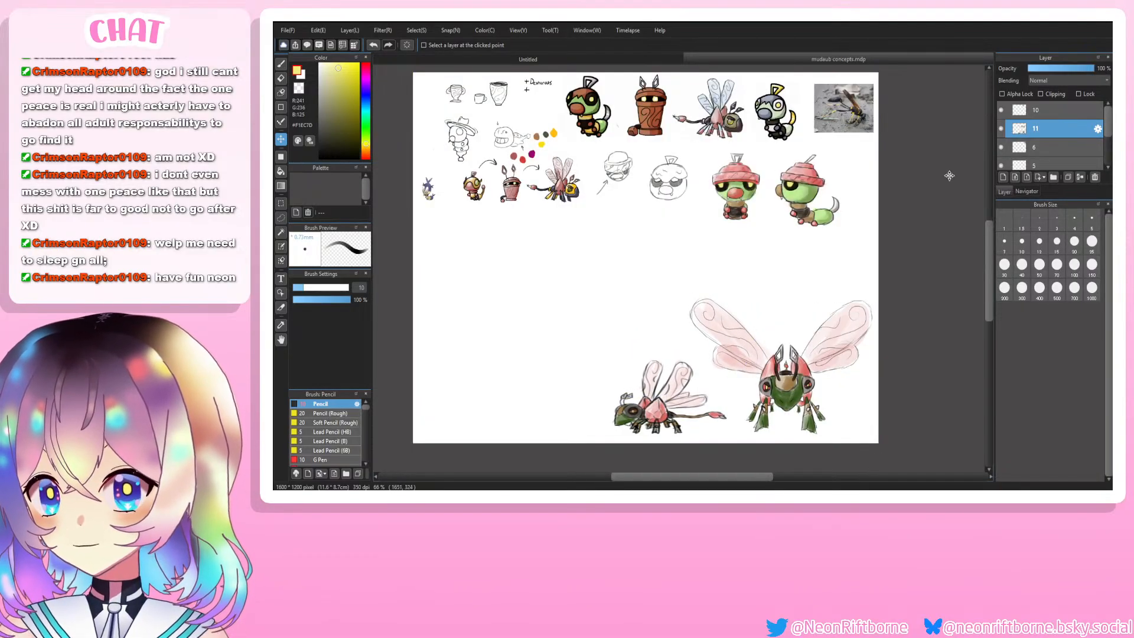
Step: Lasso the two green creatures with pink hats, move them to the empty area at the sheet's middle left, and deselect
{"action": "left_click", "coordinate": [282, 203]}
{"action": "left_click", "coordinate": [281, 220]}
{"action": "mouse_move", "coordinate": [738, 148]}
{"action": "left_mouse_down"}
{"action": "mouse_move", "coordinate": [819, 154]}
{"action": "mouse_move", "coordinate": [843, 170]}
{"action": "mouse_move", "coordinate": [858, 233]}
{"action": "mouse_move", "coordinate": [753, 257]}
{"action": "mouse_move", "coordinate": [701, 194]}
{"action": "mouse_move", "coordinate": [738, 148]}
{"action": "left_mouse_up"}
{"action": "left_click", "coordinate": [282, 139]}
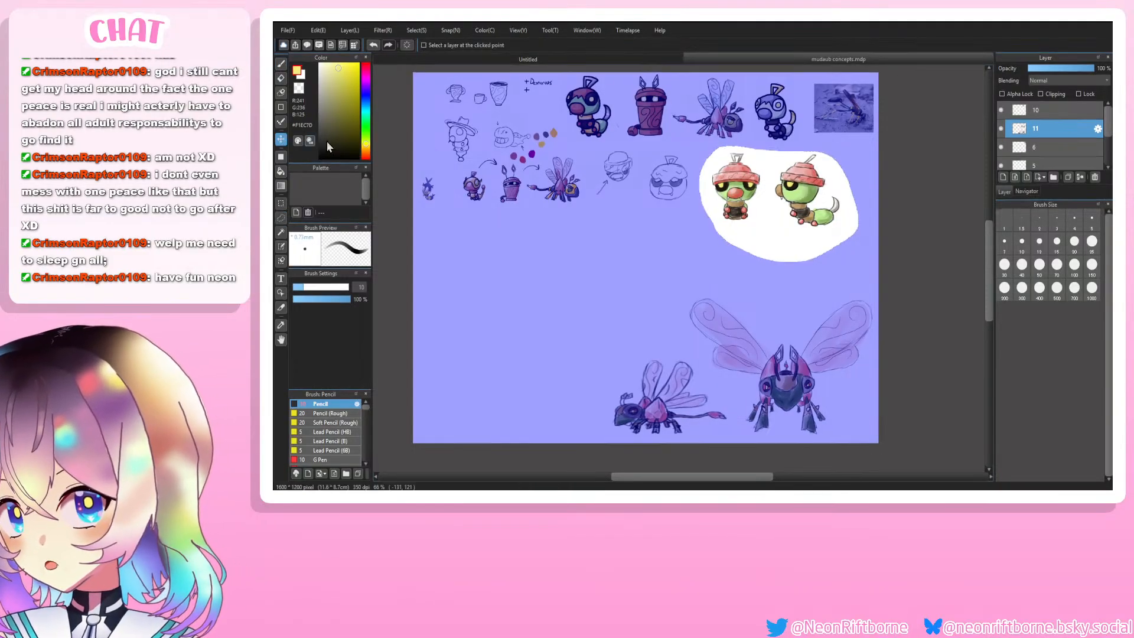
{"action": "mouse_move", "coordinate": [738, 192]}
{"action": "left_mouse_down"}
{"action": "mouse_move", "coordinate": [481, 263]}
{"action": "mouse_move", "coordinate": [469, 341]}
{"action": "mouse_move", "coordinate": [467, 285]}
{"action": "mouse_move", "coordinate": [473, 307]}
{"action": "mouse_move", "coordinate": [509, 292]}
{"action": "left_mouse_up"}
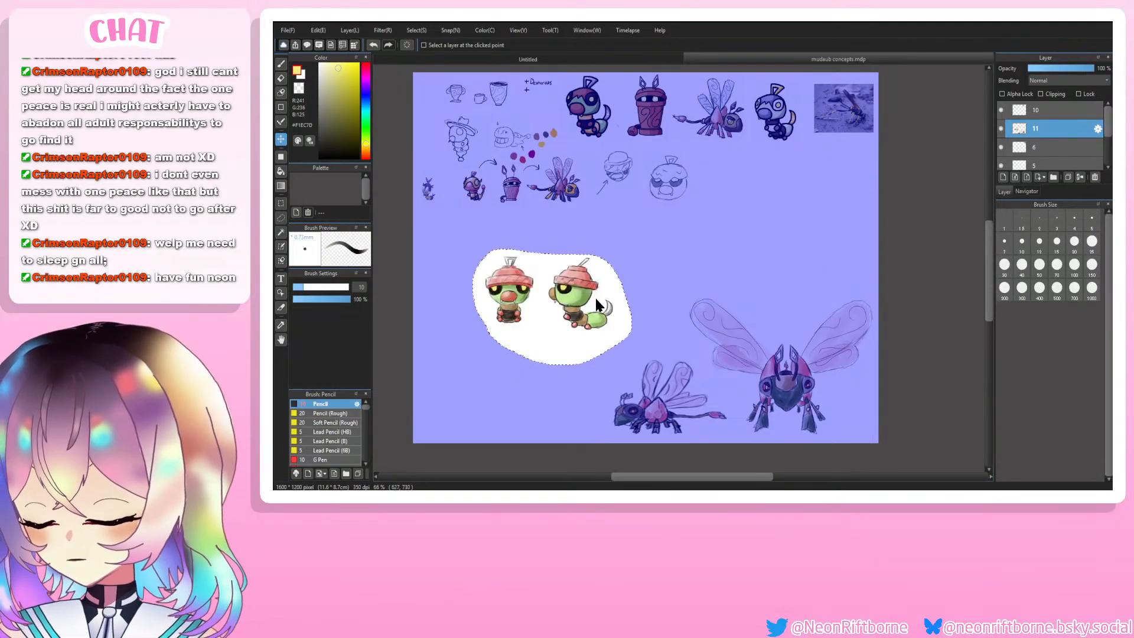
{"action": "key", "text": "ctrl+d"}
{"action": "scroll", "coordinate": [769, 307], "scroll_direction": "down", "scroll_amount": 1}
{"action": "scroll", "coordinate": [769, 304], "scroll_direction": "up", "scroll_amount": 2}
{"action": "scroll", "coordinate": [685, 312], "scroll_direction": "down", "scroll_amount": 2}
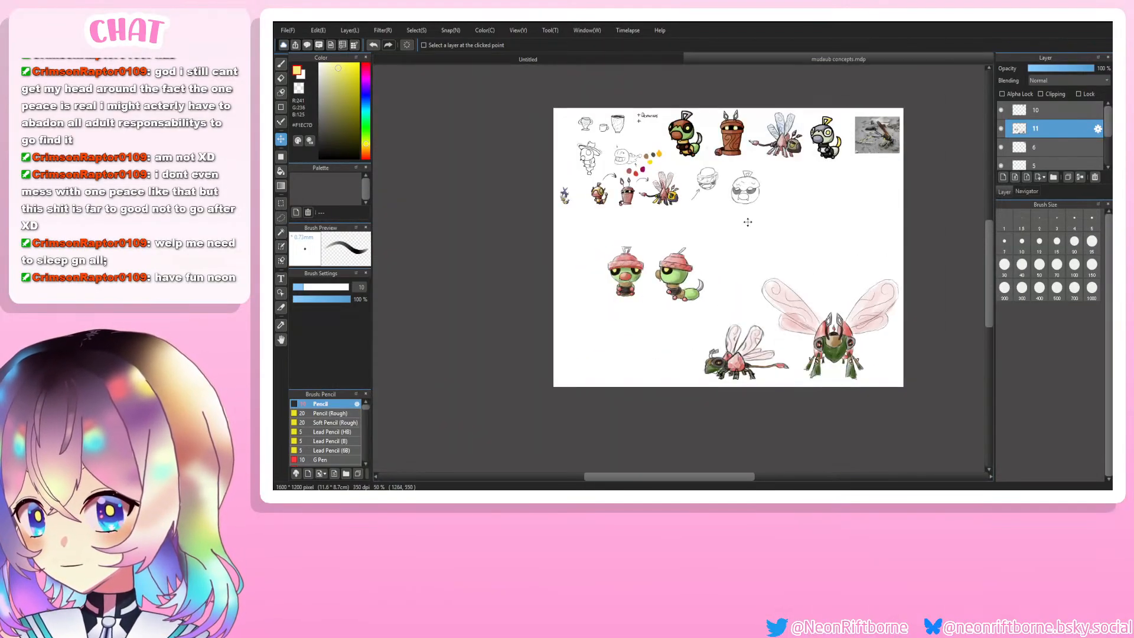
Step: Move the two pink-hatted creatures down to the sheet's lower left corner, clear of the side-view insect, and clear the selection
{"action": "left_click", "coordinate": [281, 218]}
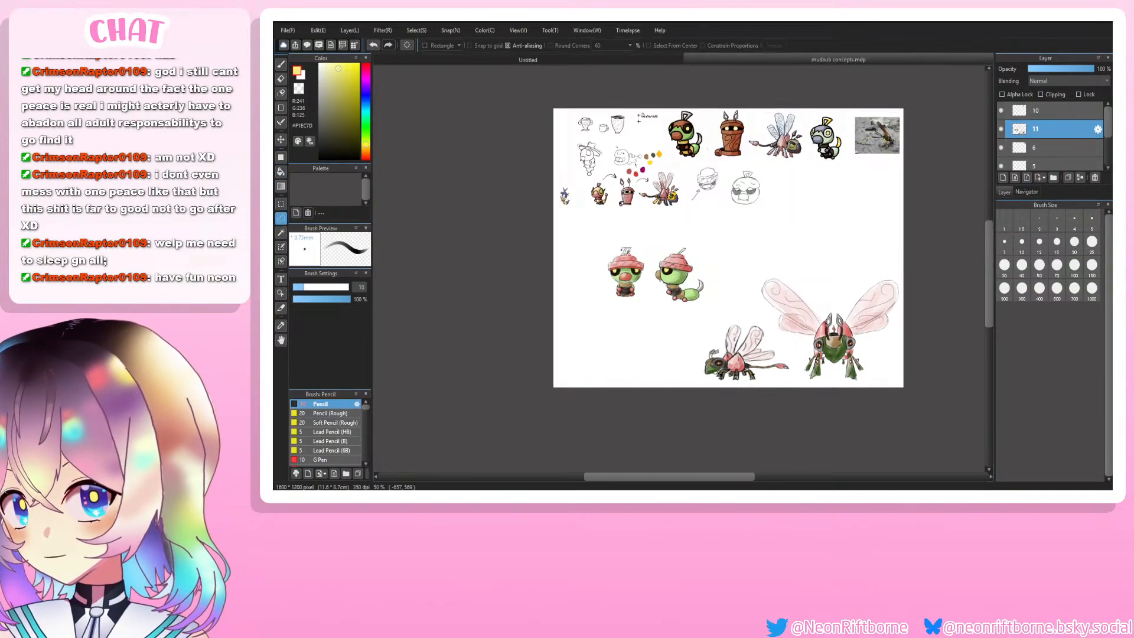
{"action": "mouse_move", "coordinate": [641, 239]}
{"action": "left_mouse_down"}
{"action": "mouse_move", "coordinate": [726, 243]}
{"action": "mouse_move", "coordinate": [738, 285]}
{"action": "mouse_move", "coordinate": [718, 312]}
{"action": "mouse_move", "coordinate": [631, 313]}
{"action": "mouse_move", "coordinate": [596, 266]}
{"action": "mouse_move", "coordinate": [651, 226]}
{"action": "left_mouse_up"}
{"action": "left_click", "coordinate": [280, 139]}
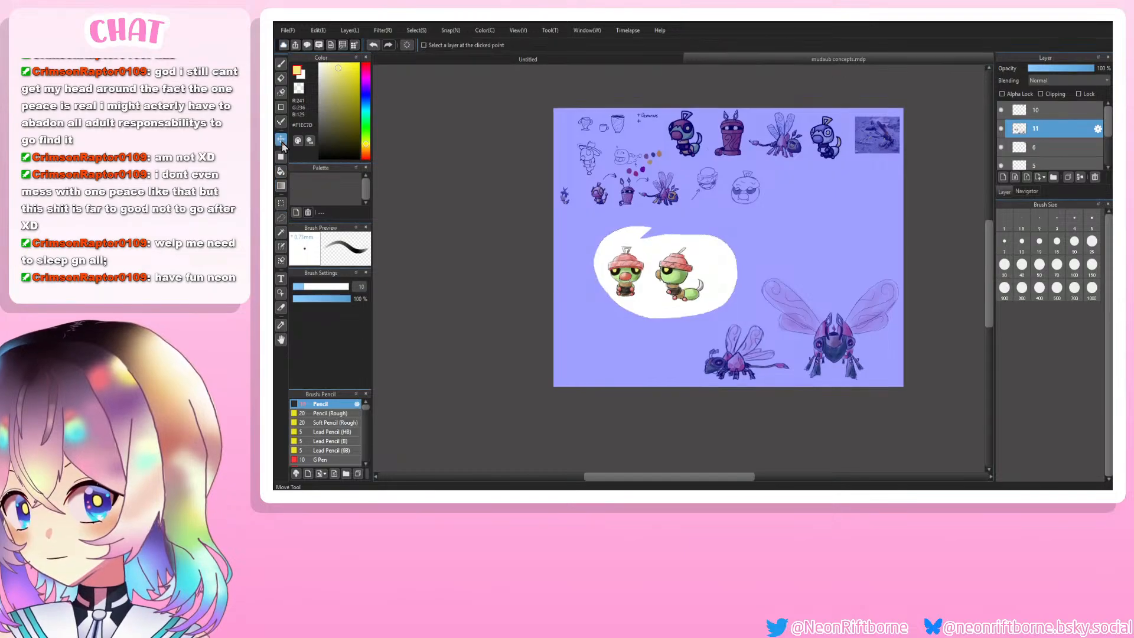
{"action": "left_click_drag", "start_coordinate": [622, 267], "coordinate": [604, 346]}
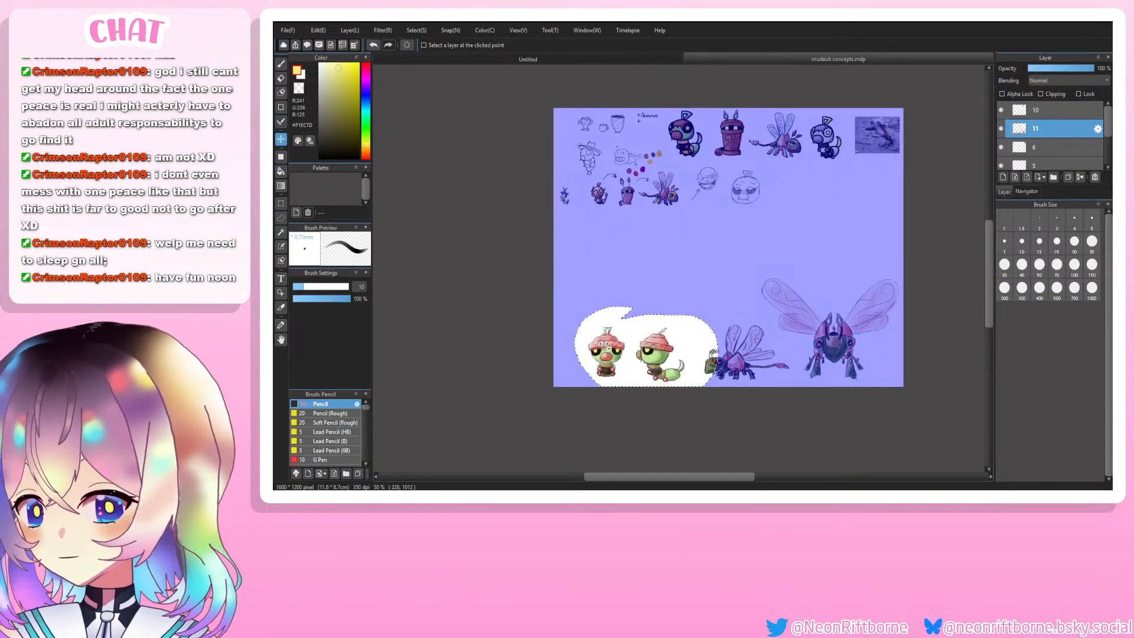
{"action": "key", "text": "ctrl+z"}
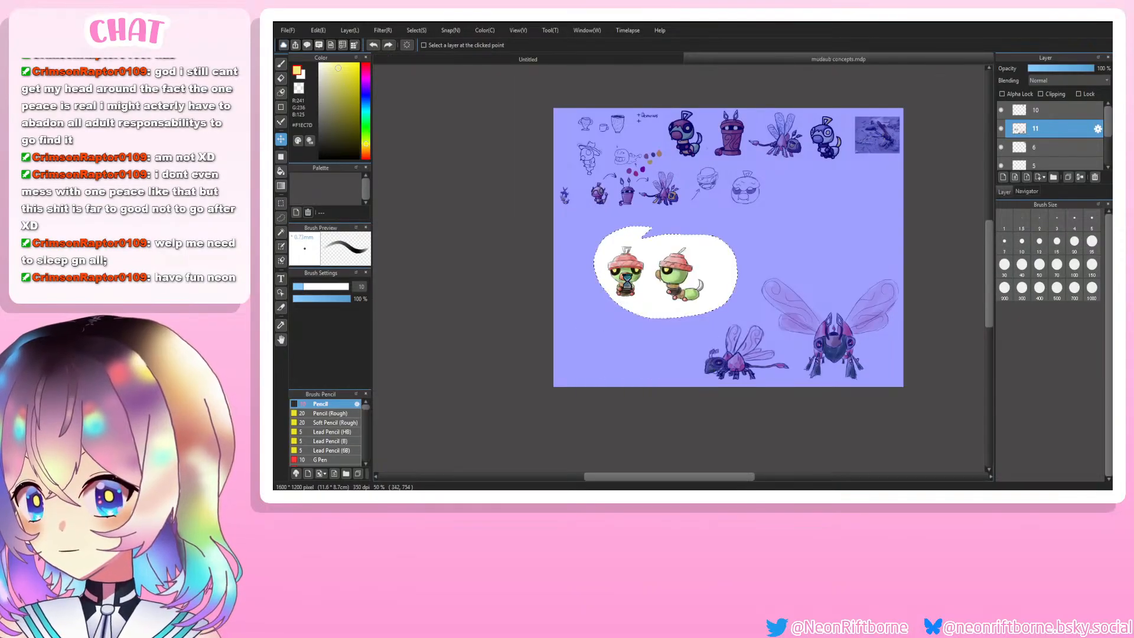
{"action": "left_click_drag", "start_coordinate": [630, 285], "coordinate": [583, 363]}
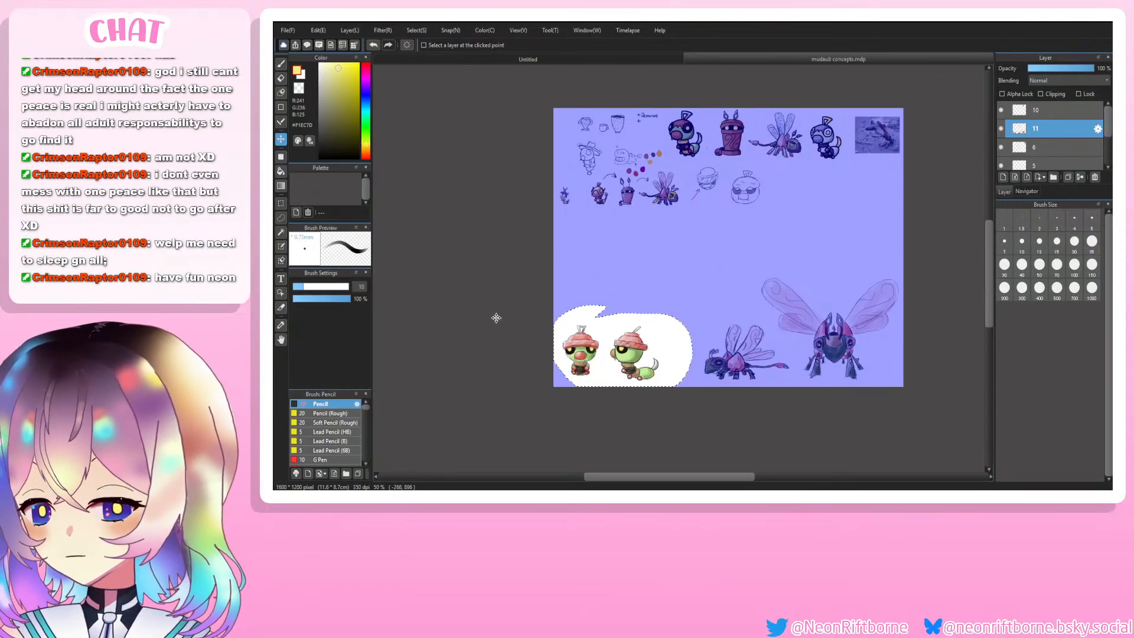
{"action": "key", "text": "ctrl+d"}
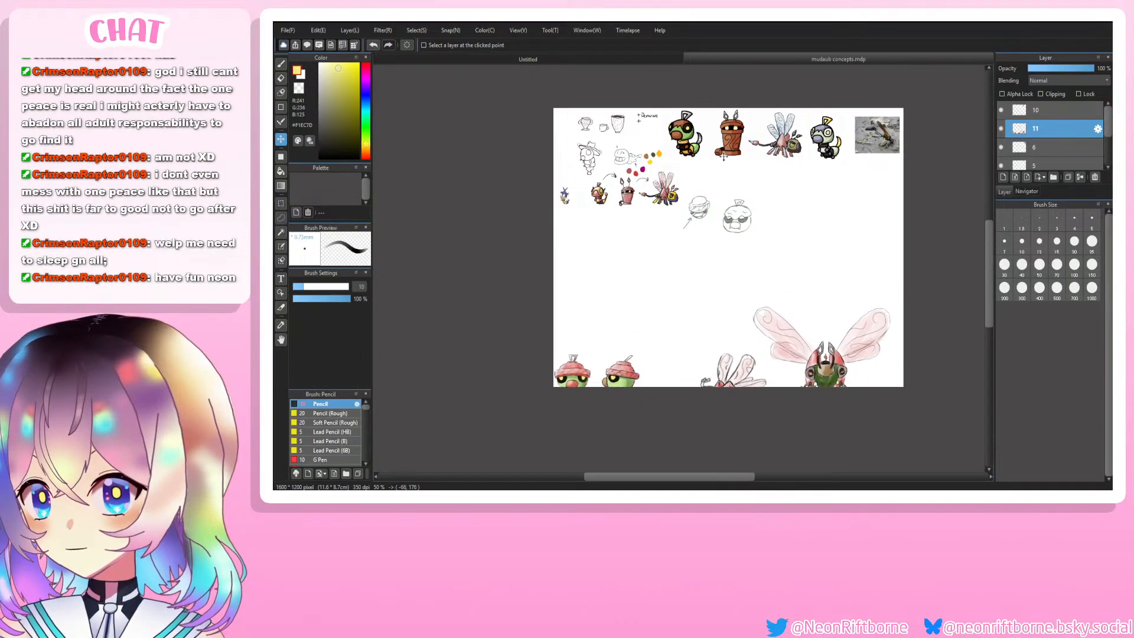
Step: Check layers 10, 6, 5 and 4 to find which one holds the top row's flowerpot creature
{"action": "left_click", "coordinate": [1048, 148]}
{"action": "left_click", "coordinate": [1033, 111]}
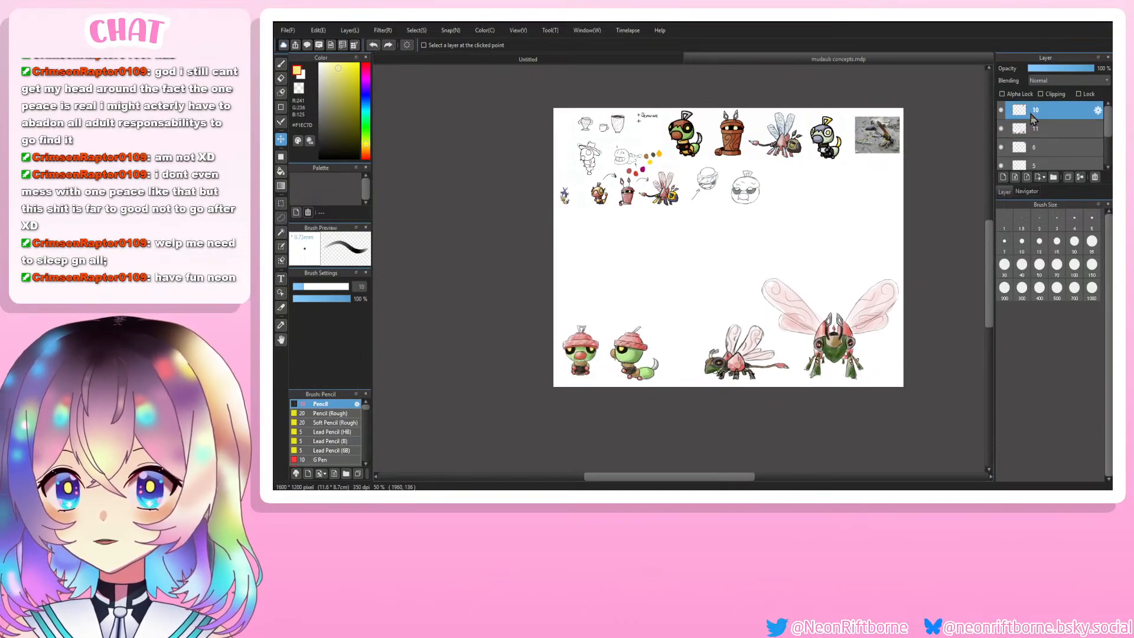
{"action": "left_click", "coordinate": [1039, 149]}
{"action": "left_click", "coordinate": [1040, 161]}
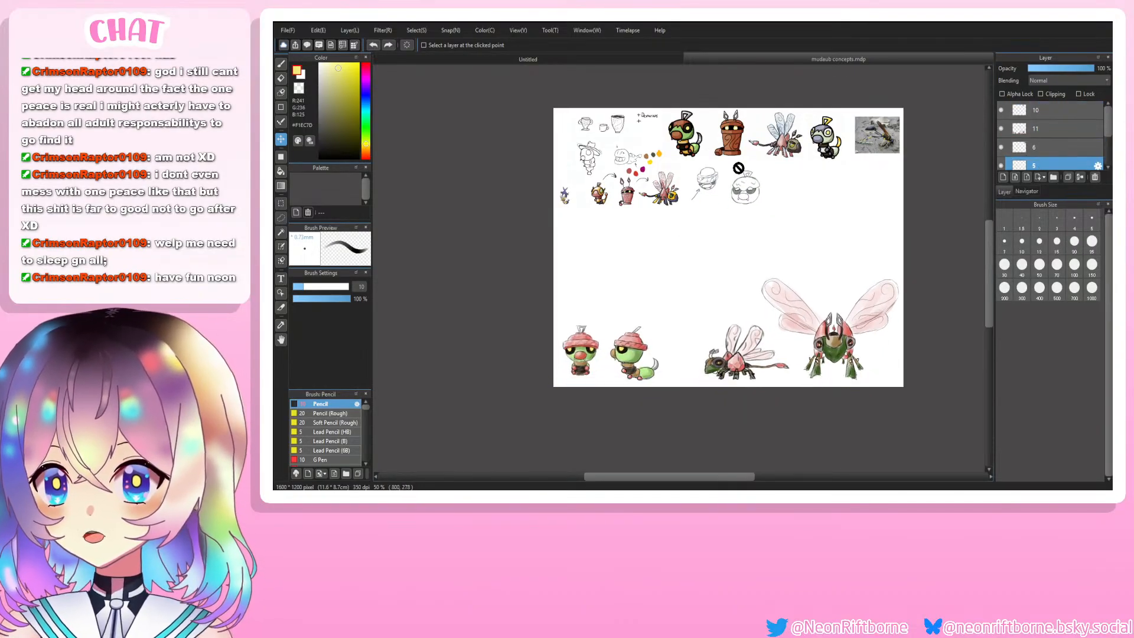
{"action": "scroll", "coordinate": [1043, 148], "scroll_direction": "down", "scroll_amount": 2}
{"action": "left_click", "coordinate": [1041, 151]}
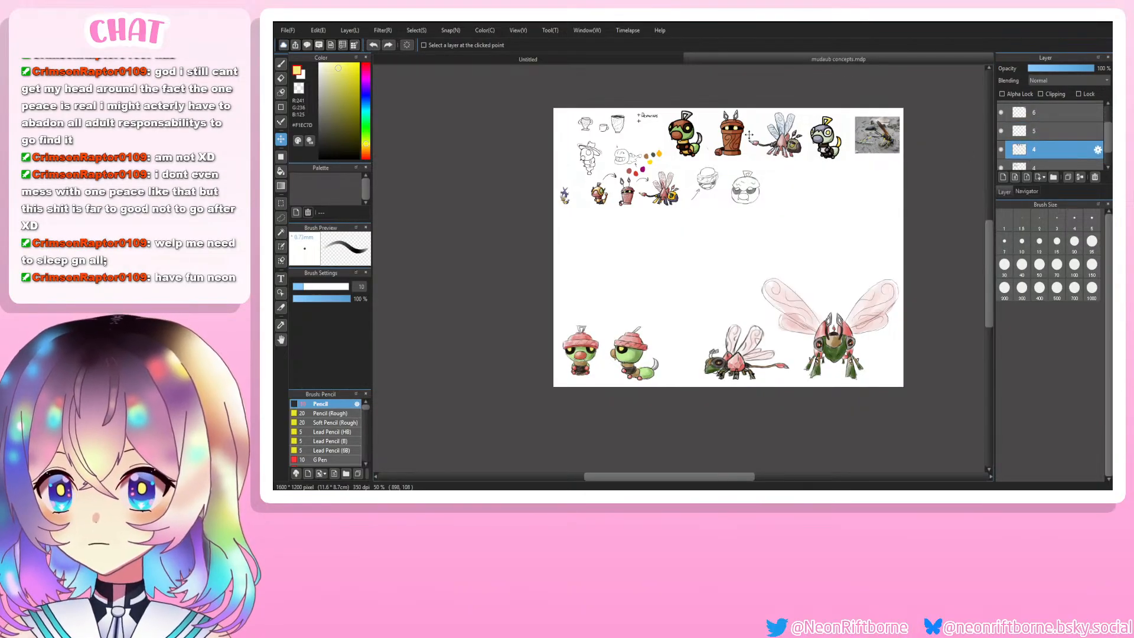
{"action": "mouse_move", "coordinate": [735, 135]}
{"action": "left_mouse_down"}
{"action": "mouse_move", "coordinate": [681, 293]}
{"action": "mouse_move", "coordinate": [703, 180]}
{"action": "mouse_move", "coordinate": [733, 139]}
{"action": "left_mouse_up"}
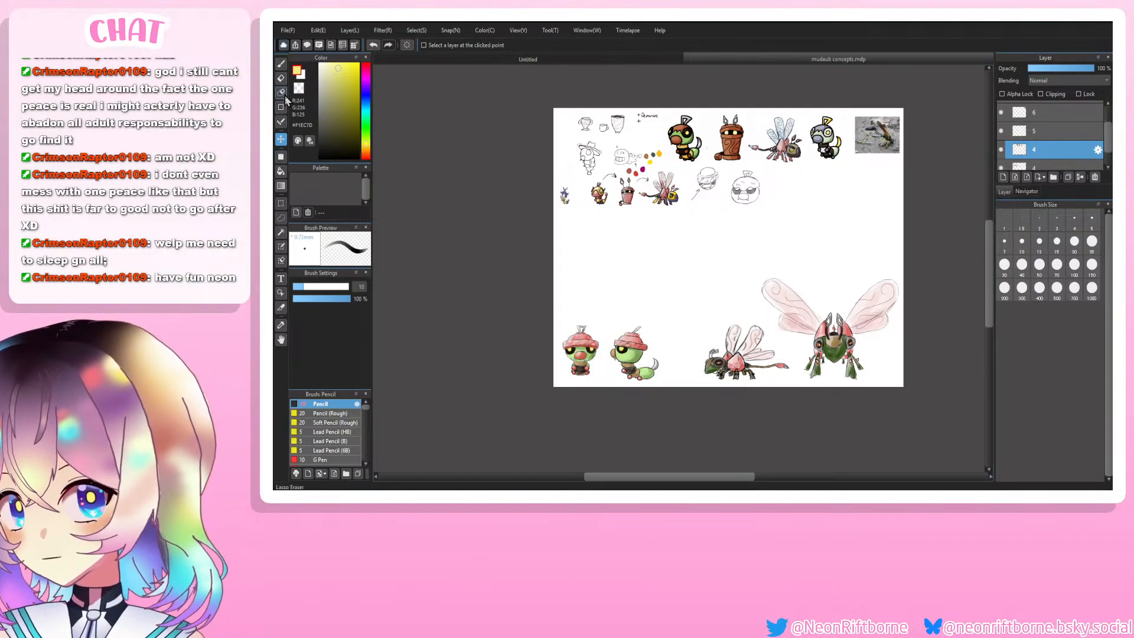
Step: Copy the top row's flowerpot creature with a rectangular selection to a new topmost layer and move the copy above the bottom row
{"action": "left_click", "coordinate": [281, 203]}
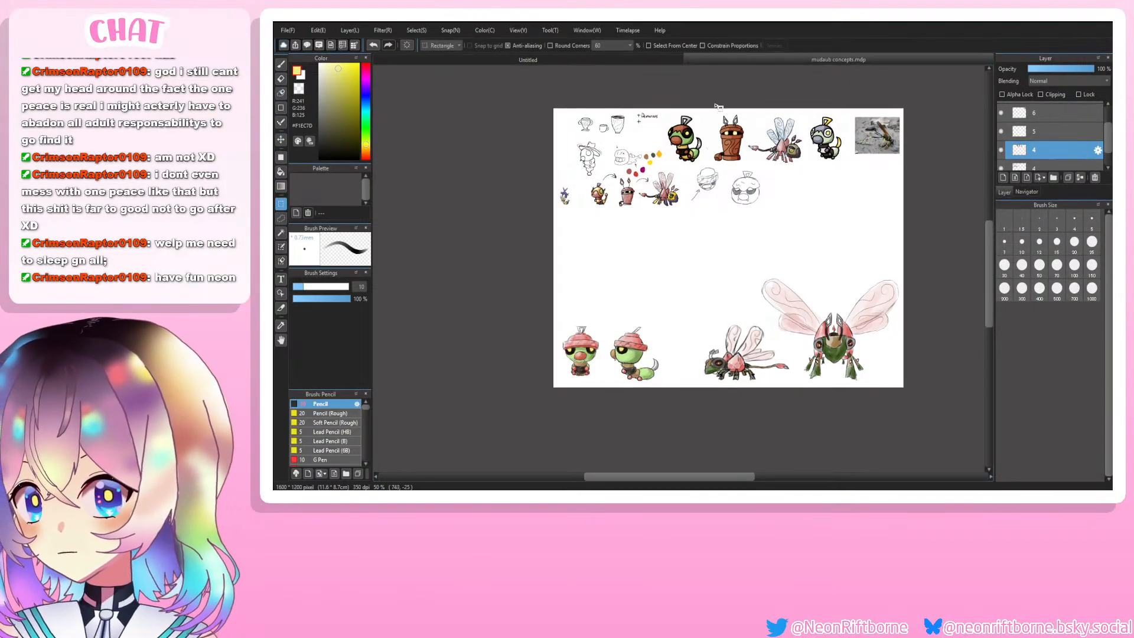
{"action": "left_click_drag", "start_coordinate": [709, 114], "coordinate": [704, 266]}
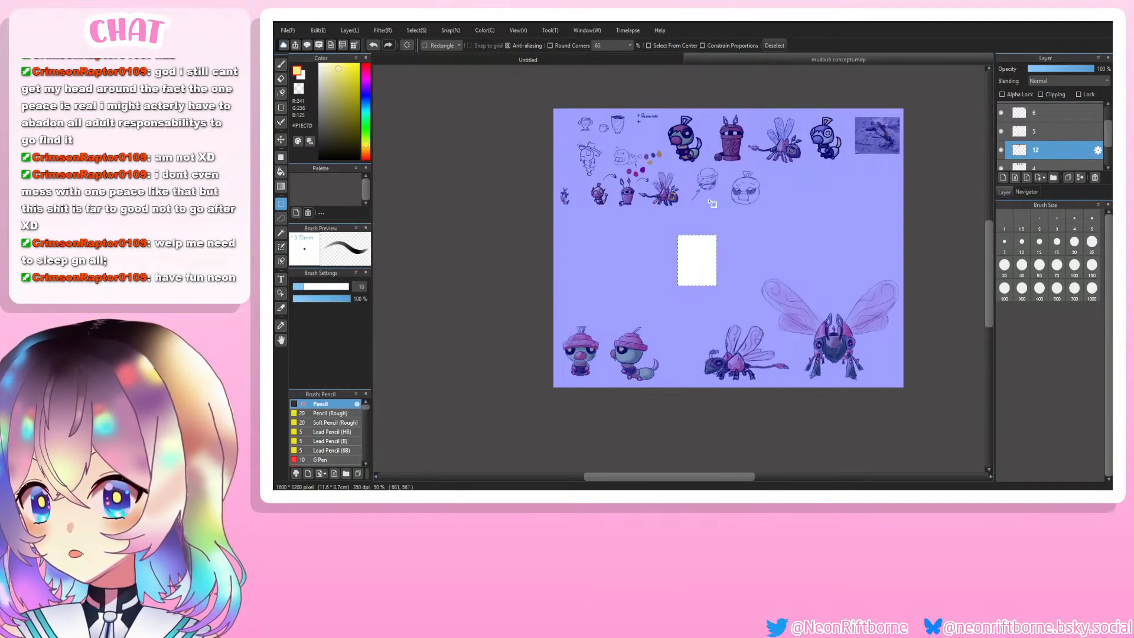
{"action": "key", "text": "ctrl+z"}
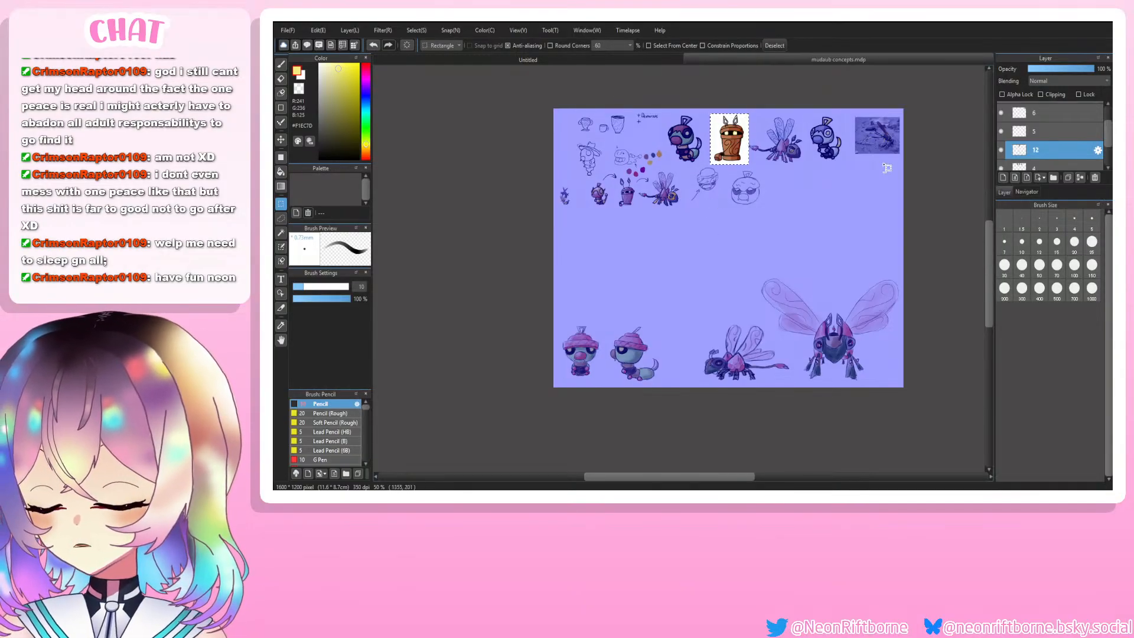
{"action": "scroll", "coordinate": [1051, 146], "scroll_direction": "up", "scroll_amount": 1}
{"action": "scroll", "coordinate": [1051, 142], "scroll_direction": "up", "scroll_amount": 2}
{"action": "left_click", "coordinate": [1044, 110]}
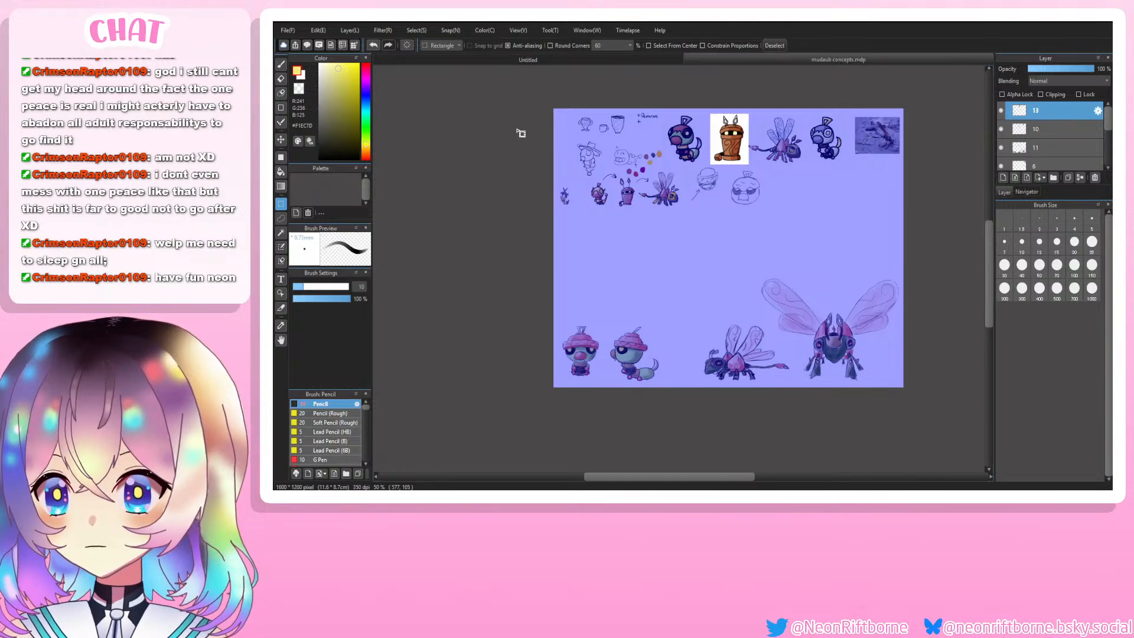
{"action": "left_click", "coordinate": [281, 139]}
{"action": "left_click_drag", "start_coordinate": [728, 140], "coordinate": [680, 300]}
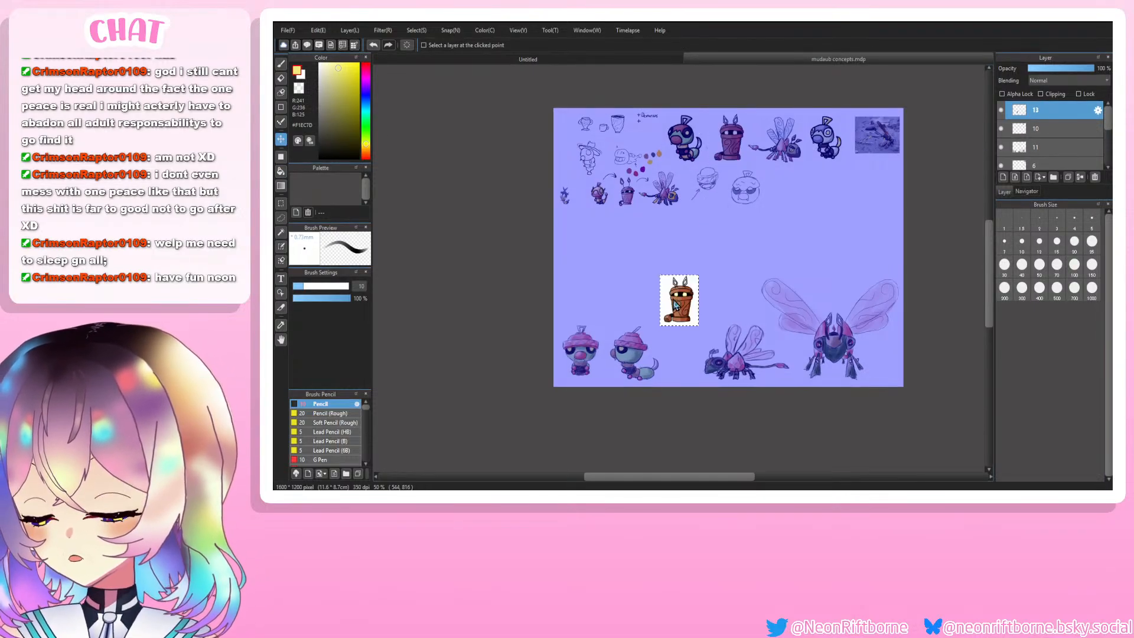
Step: Enlarge the copied flowerpot creature proportionally, apply the transform and clear the selection
{"action": "key", "text": "ctrl+t"}
{"action": "left_click_drag", "start_coordinate": [699, 257], "coordinate": [723, 244]}
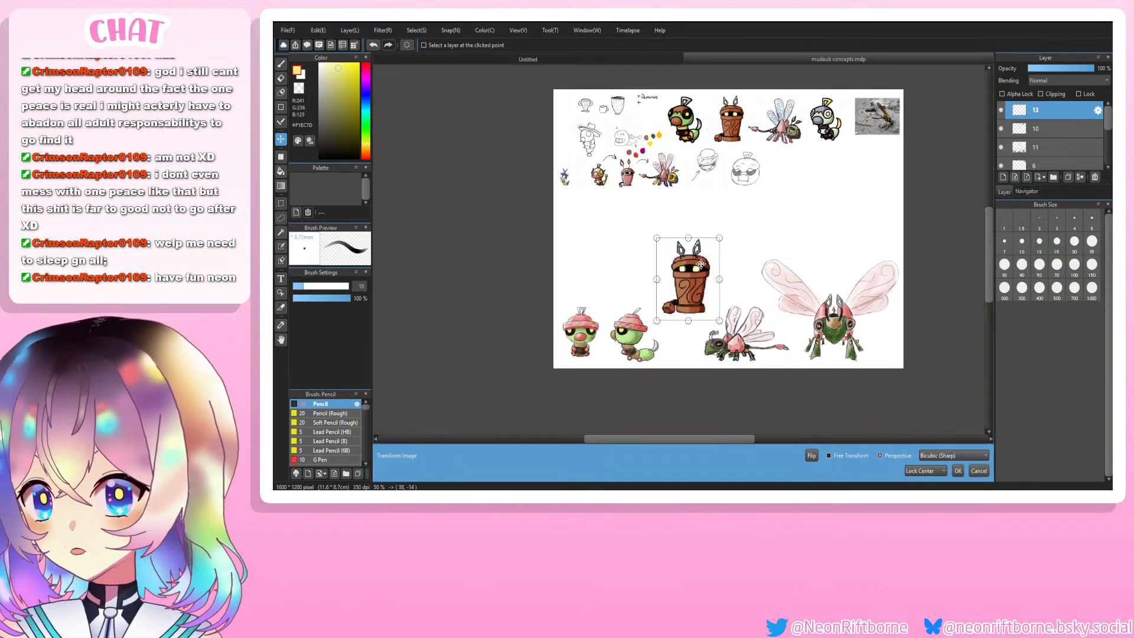
{"action": "left_click", "coordinate": [958, 471]}
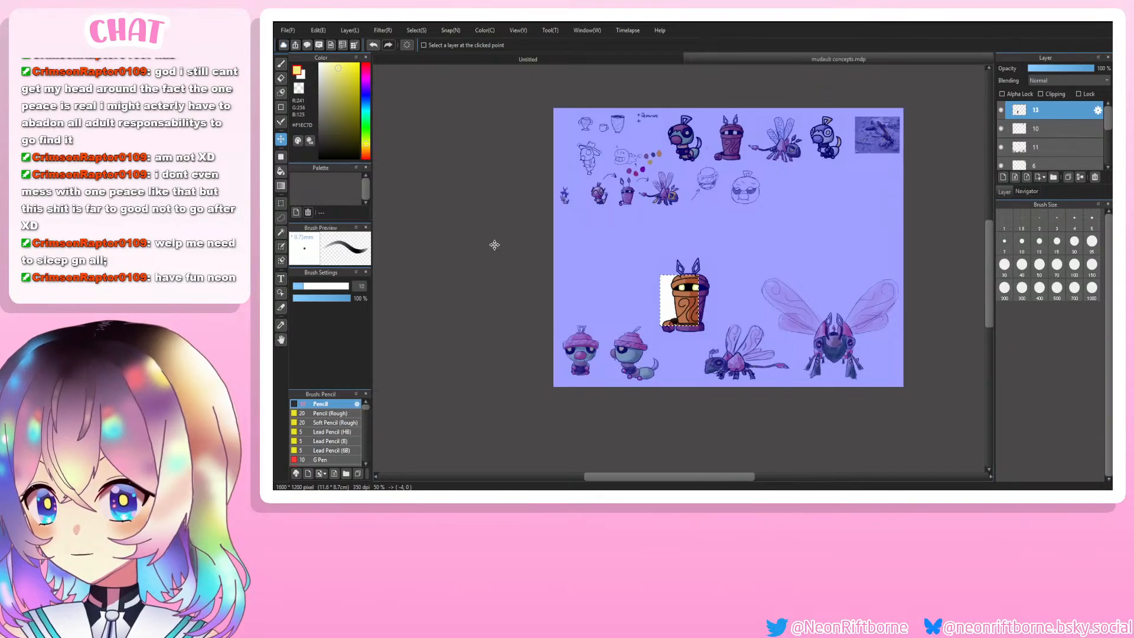
{"action": "scroll", "coordinate": [588, 387], "scroll_direction": "down", "scroll_amount": 1}
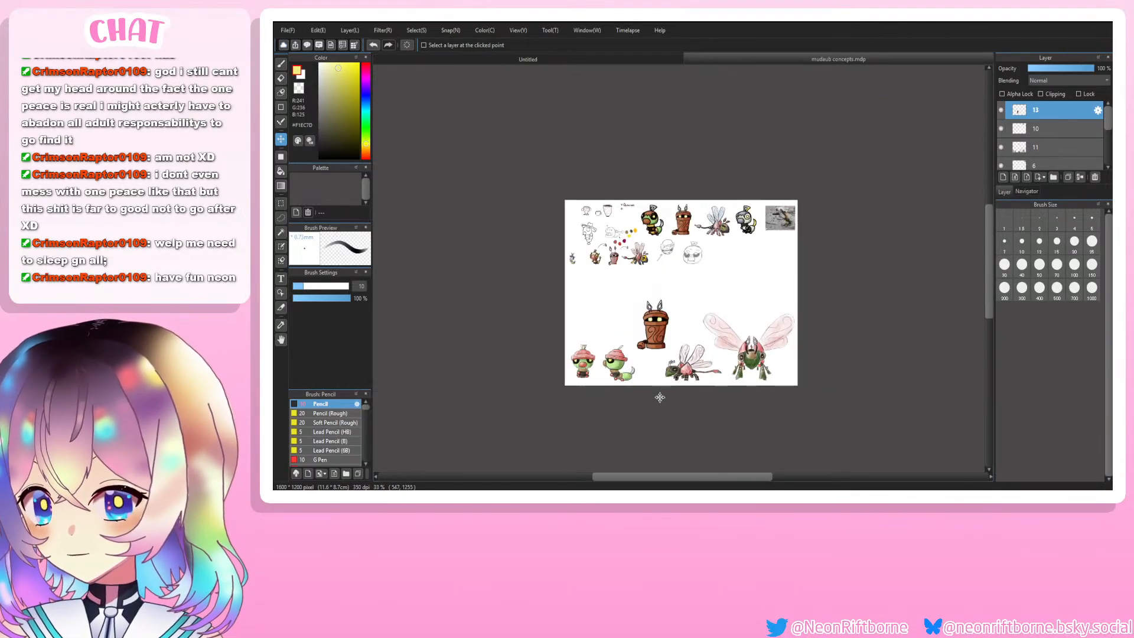
Step: Sample the dark brown shading of the enlarged pot for the Bucket tool and lighten the colour to #A23C1A
{"action": "scroll", "coordinate": [662, 397], "scroll_direction": "up", "scroll_amount": 2}
{"action": "scroll", "coordinate": [563, 313], "scroll_direction": "up", "scroll_amount": 1}
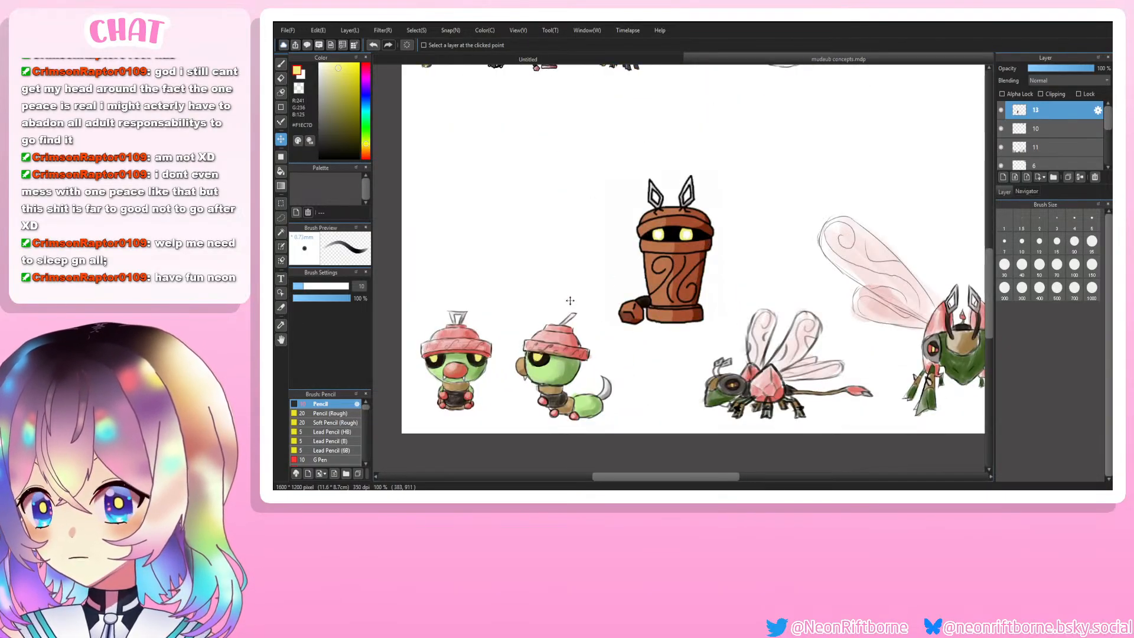
{"action": "key", "text": "g"}
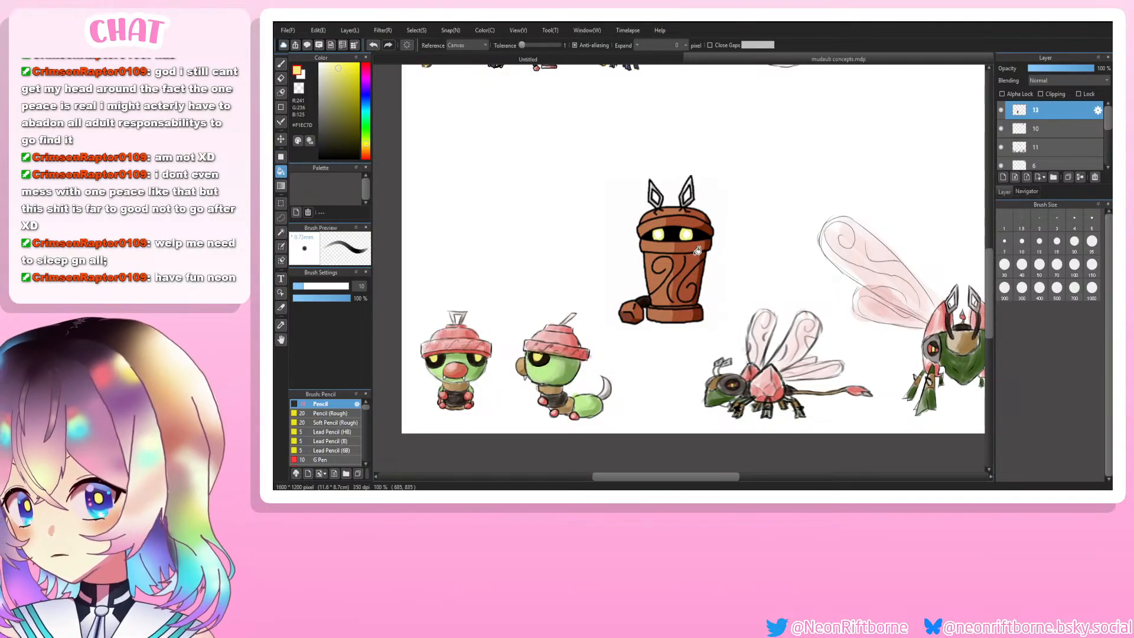
{"action": "left_click", "coordinate": [707, 251], "text": "alt"}
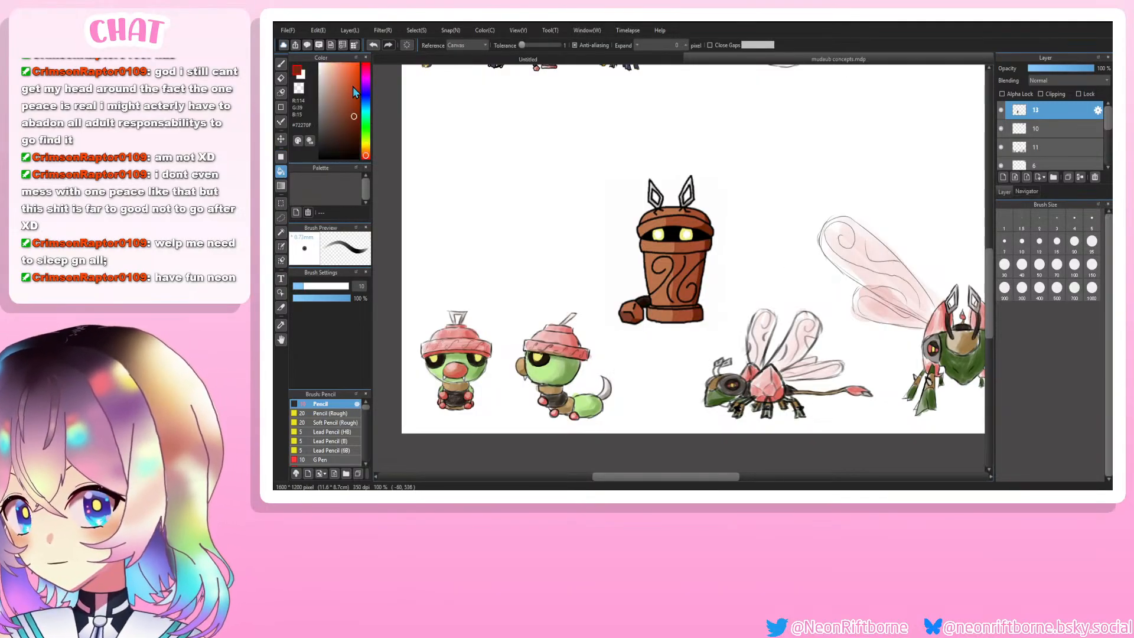
{"action": "left_click_drag", "start_coordinate": [353, 116], "coordinate": [353, 101]}
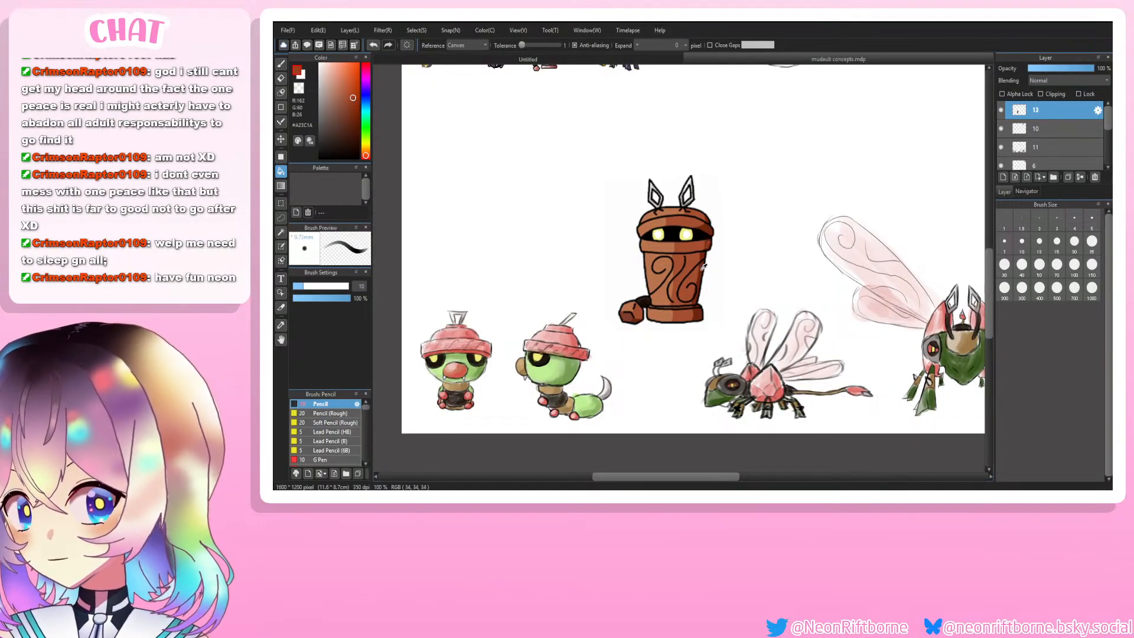
Step: Set the Bucket tool's tolerance to 22 and test the lightened brown on the shaded edge of the enlarged pot's lid
{"action": "scroll", "coordinate": [703, 266], "scroll_direction": "down", "scroll_amount": 1}
{"action": "scroll", "coordinate": [680, 237], "scroll_direction": "up", "scroll_amount": 2}
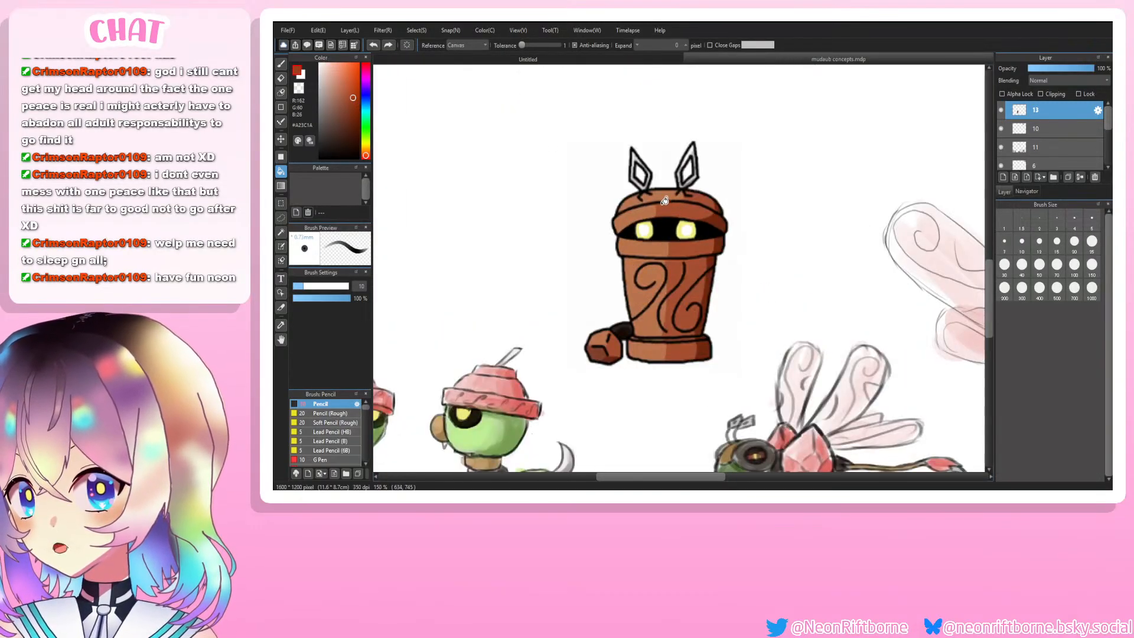
{"action": "scroll", "coordinate": [664, 201], "scroll_direction": "up", "scroll_amount": 1}
{"action": "left_click_drag", "start_coordinate": [522, 46], "coordinate": [528, 49]}
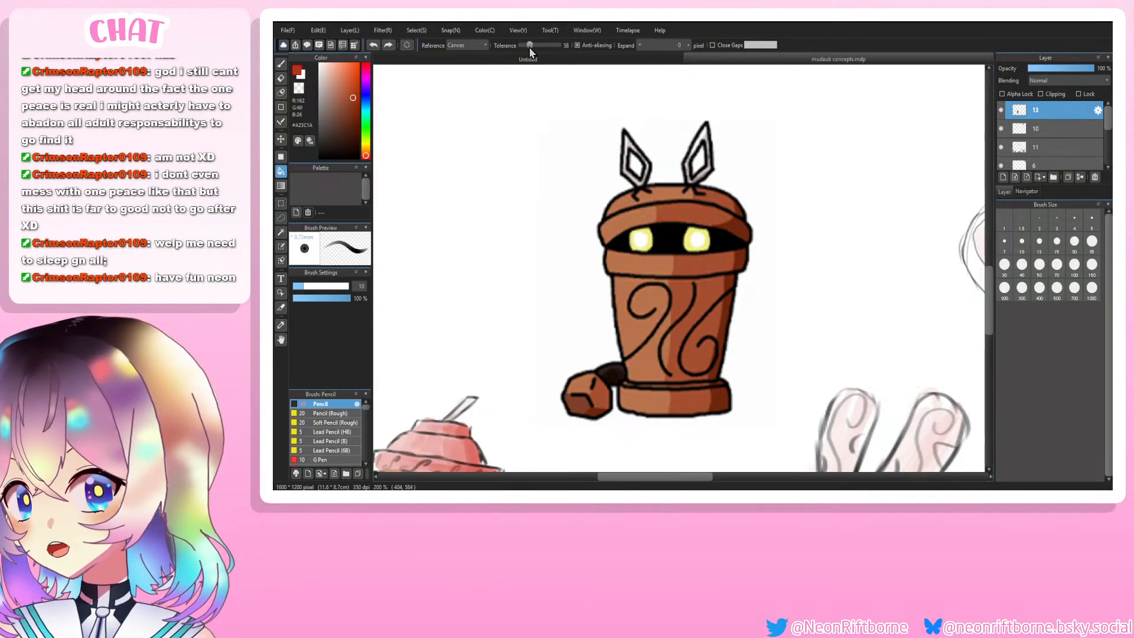
{"action": "left_click", "coordinate": [741, 223]}
{"action": "key", "text": "ctrl+z"}
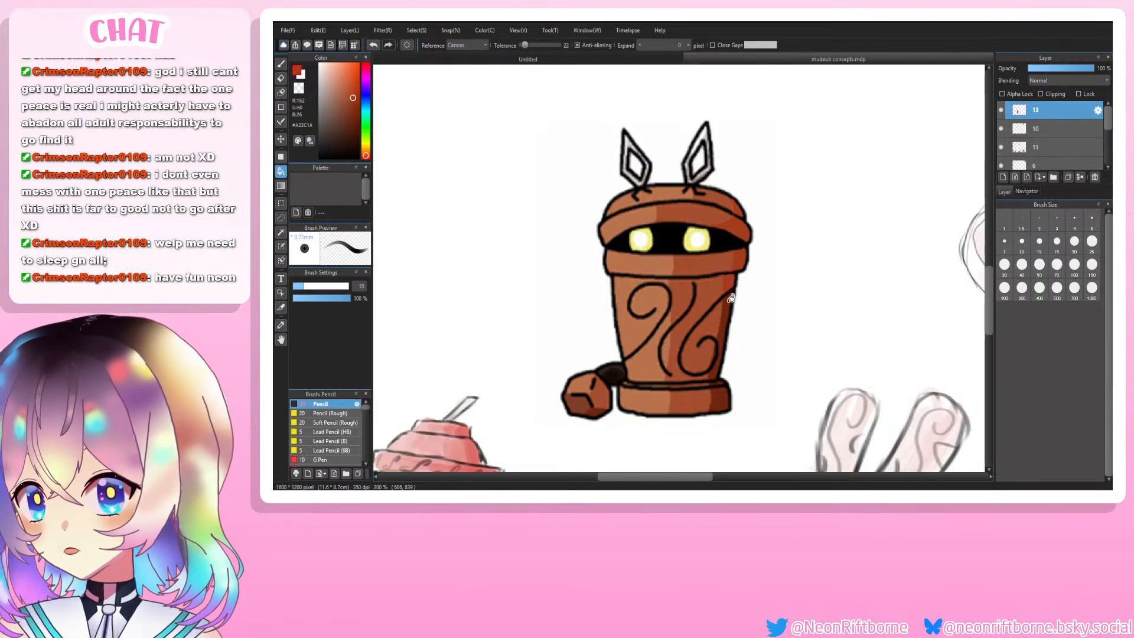
Step: Sample the caterpillar hat's red #DE6B66 and fill the shaded side of the enlarged pot's lid, rim, body and base
{"action": "scroll", "coordinate": [724, 271], "scroll_direction": "up", "scroll_amount": 5}
{"action": "scroll", "coordinate": [701, 239], "scroll_direction": "down", "scroll_amount": 7}
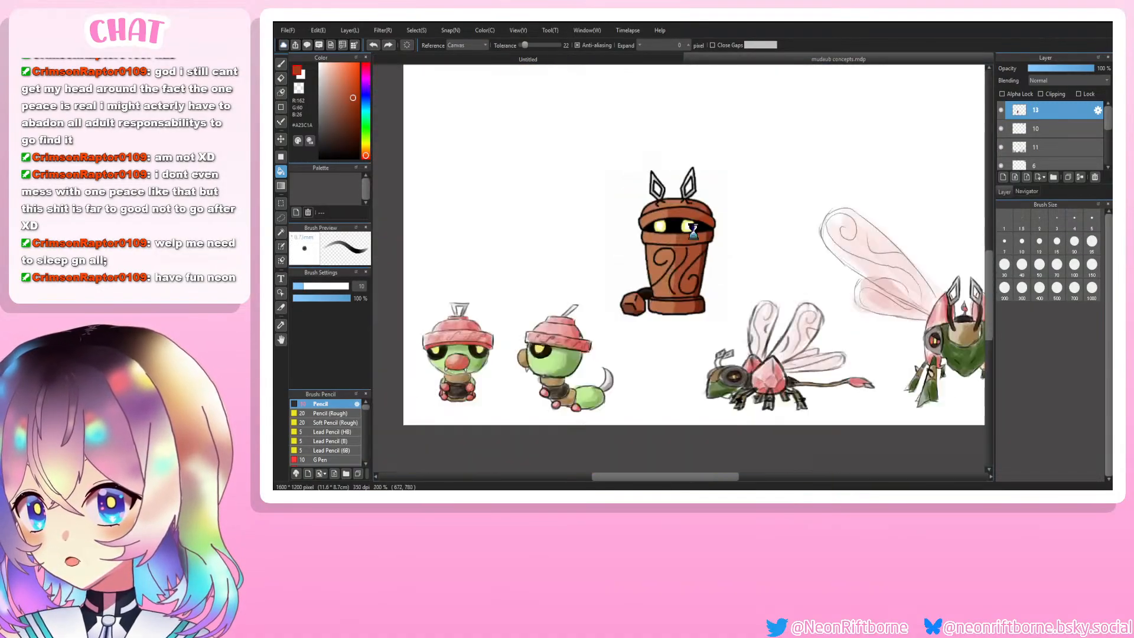
{"action": "left_click", "coordinate": [468, 360], "text": "alt"}
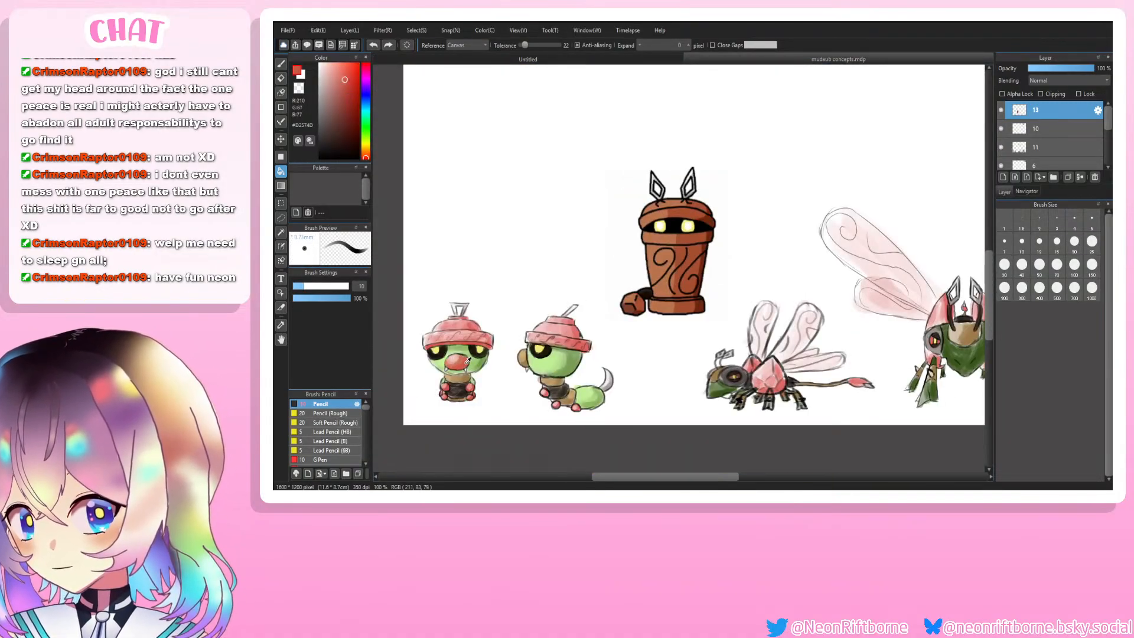
{"action": "scroll", "coordinate": [681, 309], "scroll_direction": "up", "scroll_amount": 1}
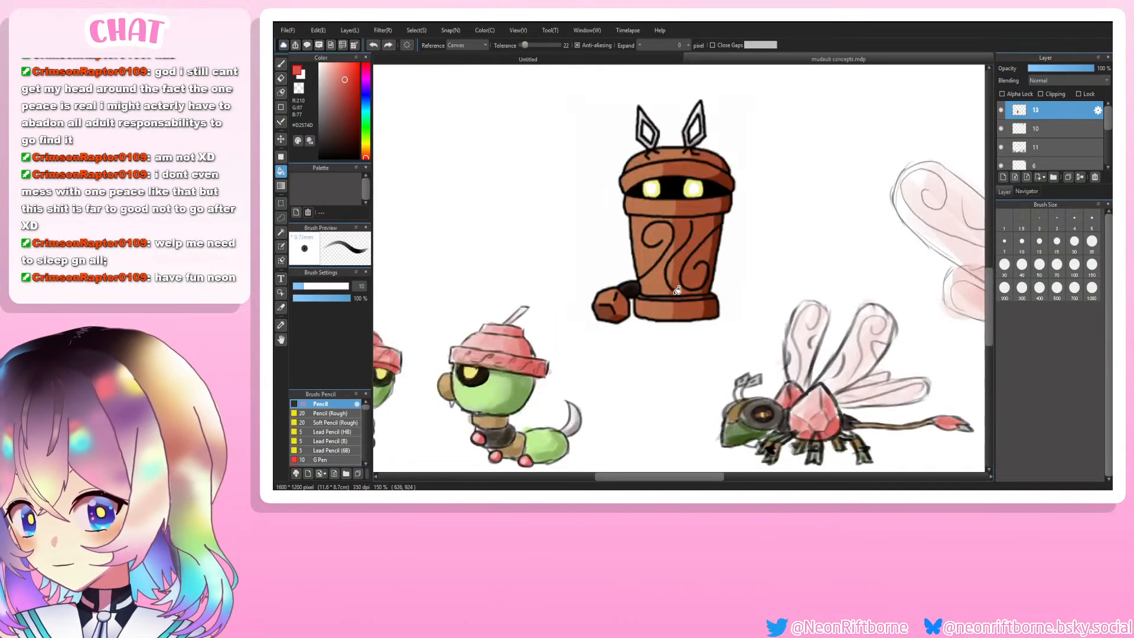
{"action": "left_click", "coordinate": [527, 346], "text": "alt"}
{"action": "left_click", "coordinate": [726, 204]}
{"action": "left_click", "coordinate": [725, 178]}
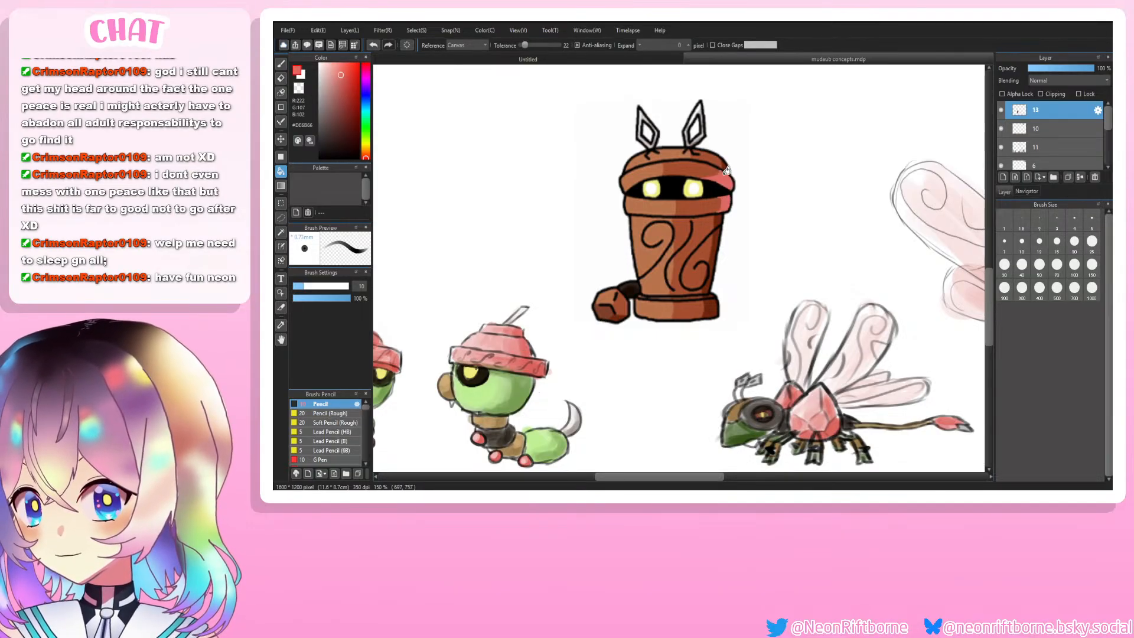
{"action": "left_click", "coordinate": [716, 248]}
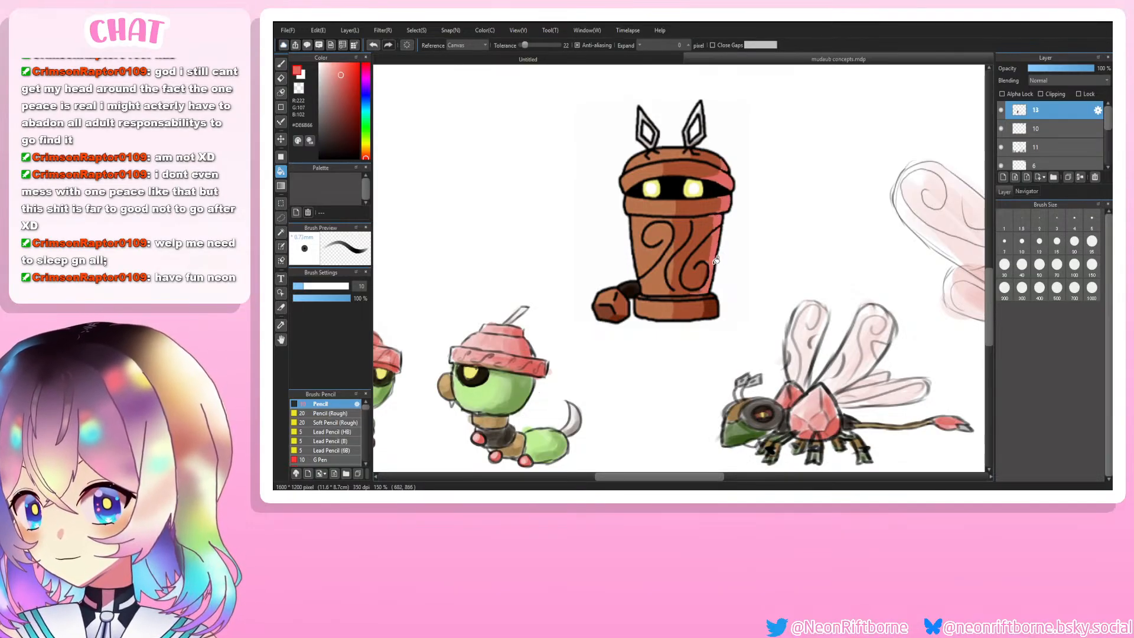
{"action": "left_click", "coordinate": [709, 307]}
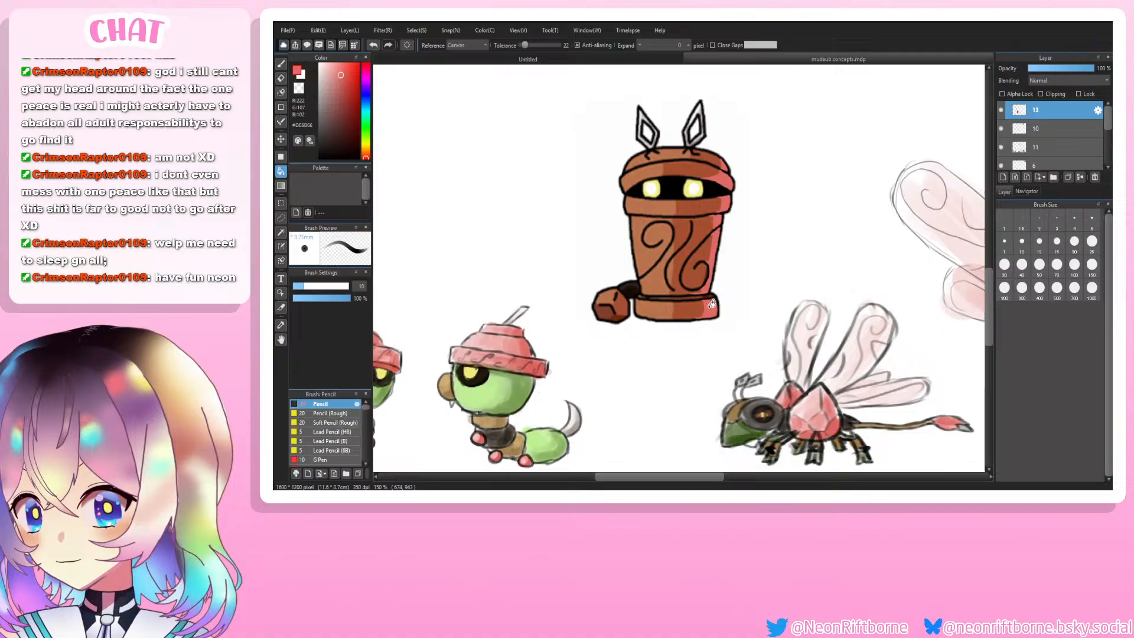
Step: Sample pink #E89A96 from the caterpillar's hat and fill the mid-tone areas of the pot's body, rim, lid, base and tail block
{"action": "left_click", "coordinate": [510, 344], "text": "alt"}
{"action": "left_click", "coordinate": [678, 241]}
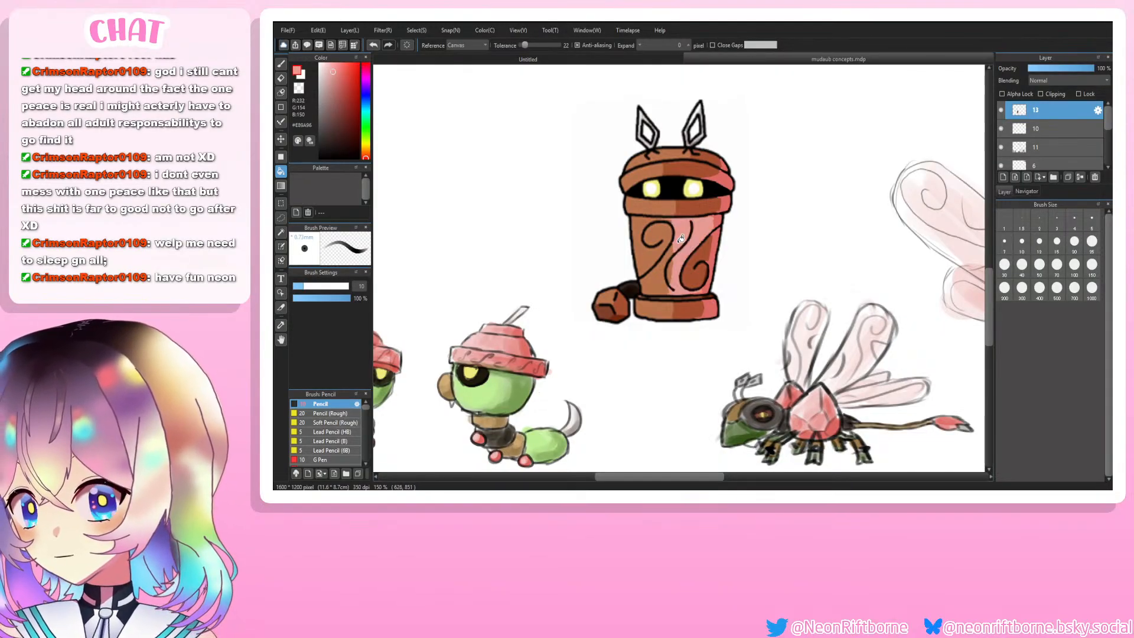
{"action": "left_click", "coordinate": [689, 202]}
{"action": "left_click", "coordinate": [703, 165]}
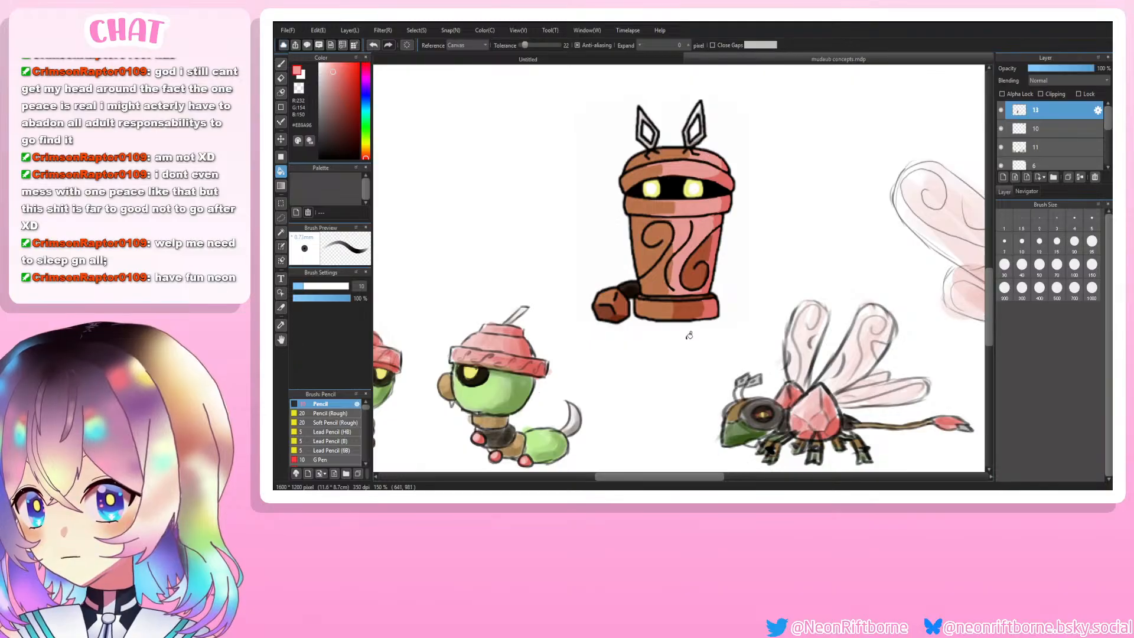
{"action": "left_click", "coordinate": [690, 311]}
{"action": "left_click", "coordinate": [615, 319]}
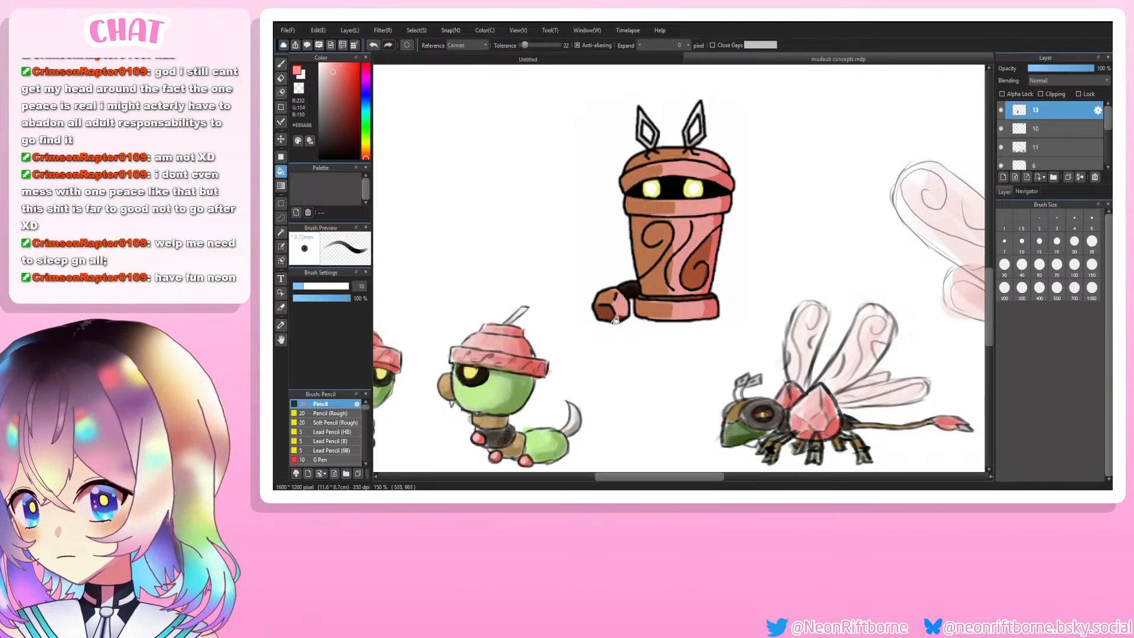
Step: Fill the pot's lightest brown areas with pale pink #F1C3C1 from the caterpillar's hat and the leftover swirl section with the pot's mid-tone pink
{"action": "left_click", "coordinate": [482, 336], "text": "alt"}
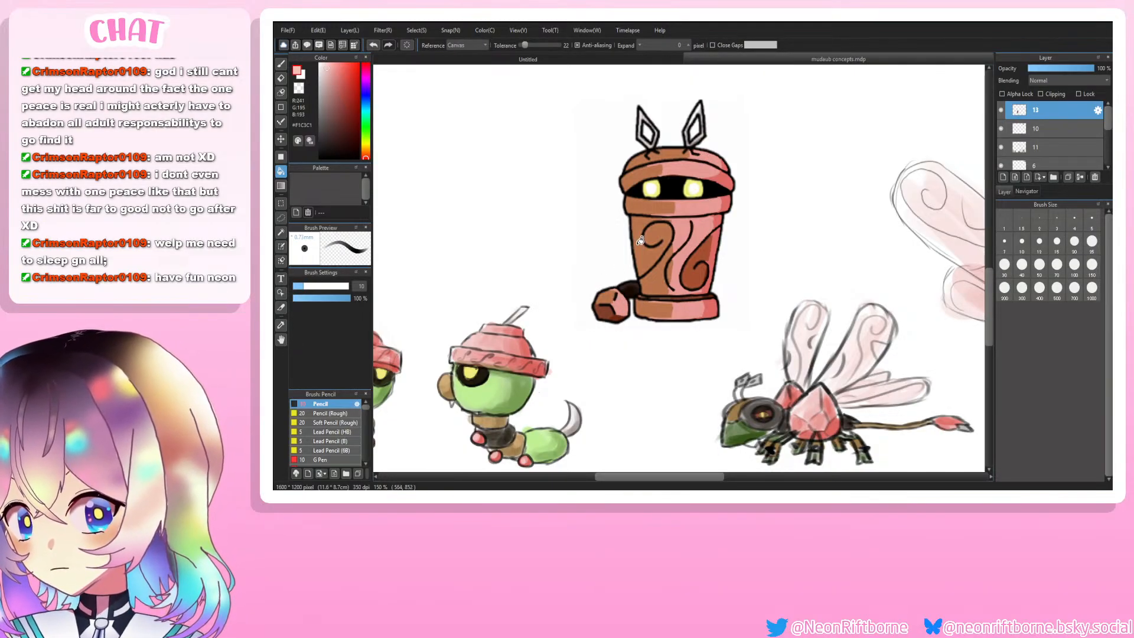
{"action": "left_click", "coordinate": [633, 229]}
{"action": "left_click", "coordinate": [633, 207]}
{"action": "left_click", "coordinate": [657, 281]}
{"action": "left_click", "coordinate": [636, 176]}
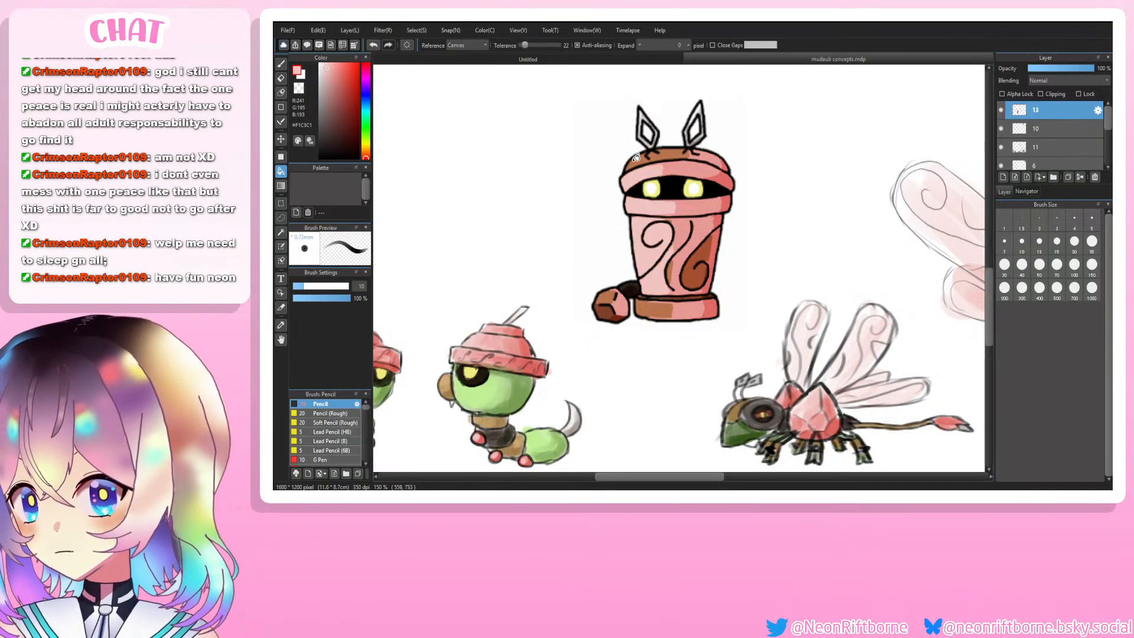
{"action": "left_click", "coordinate": [637, 158]}
{"action": "left_click", "coordinate": [657, 312]}
{"action": "left_click", "coordinate": [671, 270]}
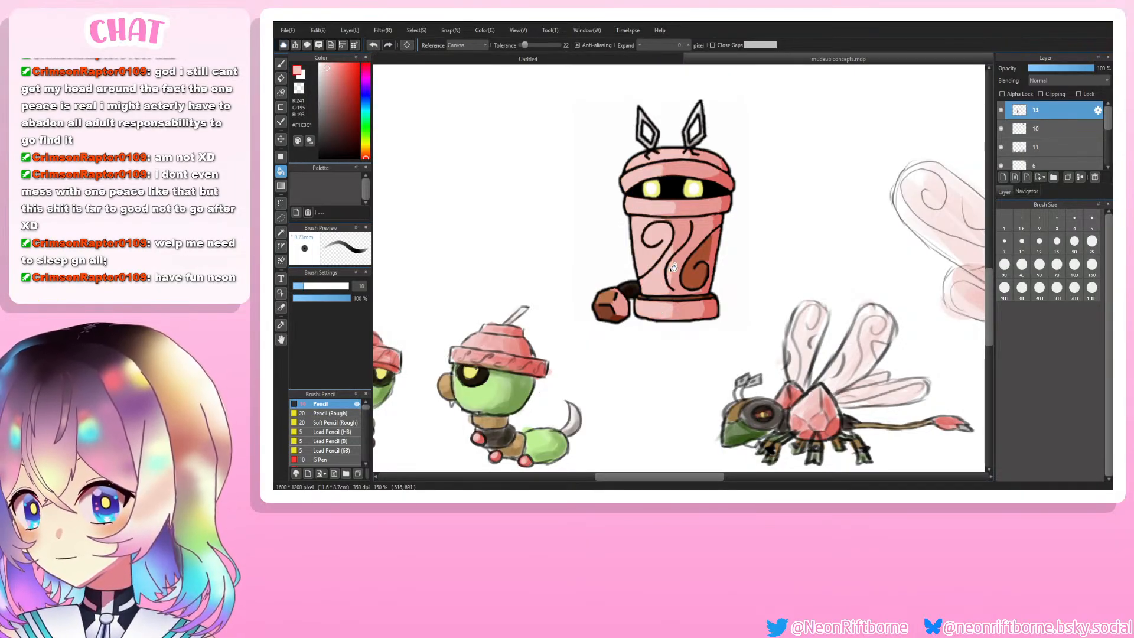
{"action": "left_click", "coordinate": [715, 235], "text": "alt"}
{"action": "left_click", "coordinate": [704, 250]}
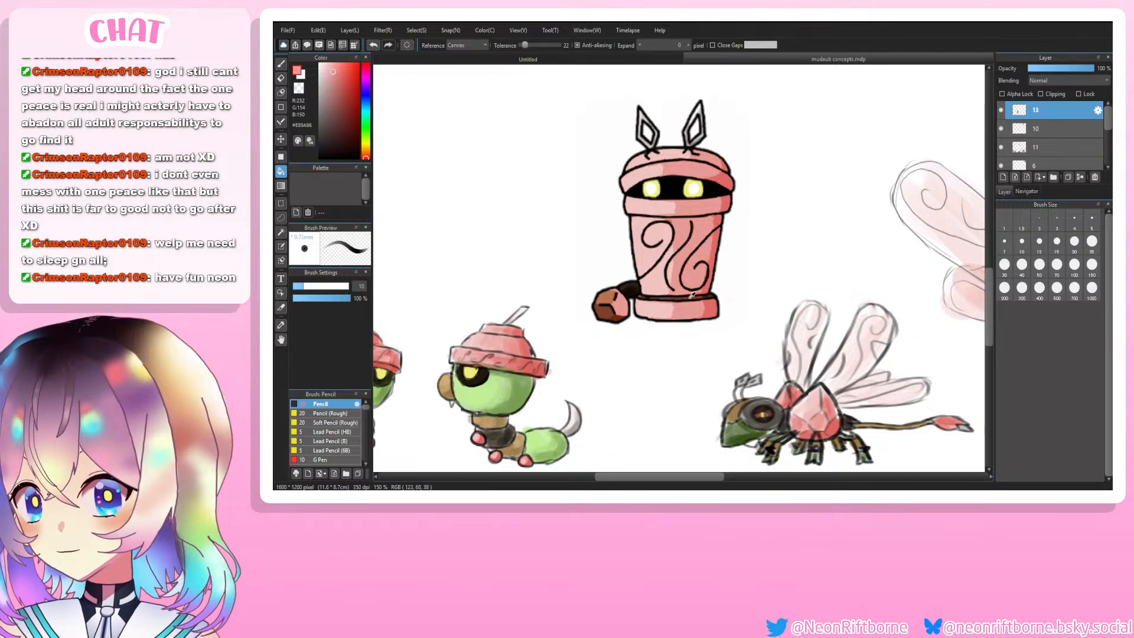
Step: Try the deeper hat pink #DD746F on the mid-tone areas of the pot's body, rim and base
{"action": "scroll", "coordinate": [691, 295], "scroll_direction": "down", "scroll_amount": 3}
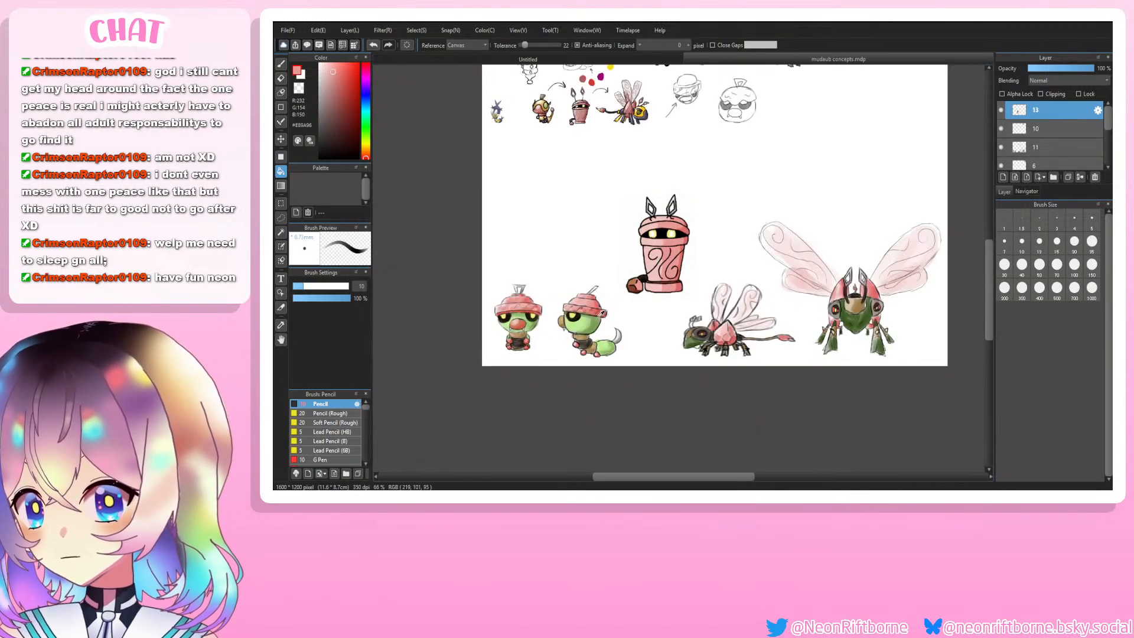
{"action": "left_click", "coordinate": [597, 306], "text": "alt"}
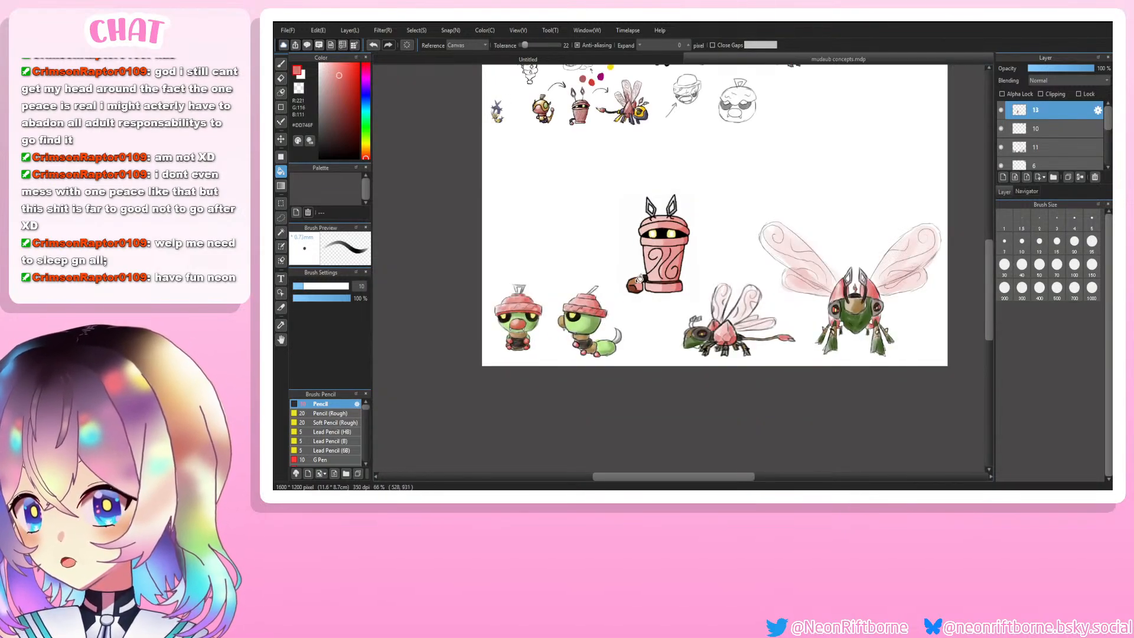
{"action": "left_click", "coordinate": [677, 252]}
{"action": "left_click", "coordinate": [676, 243]}
{"action": "left_click", "coordinate": [676, 277]}
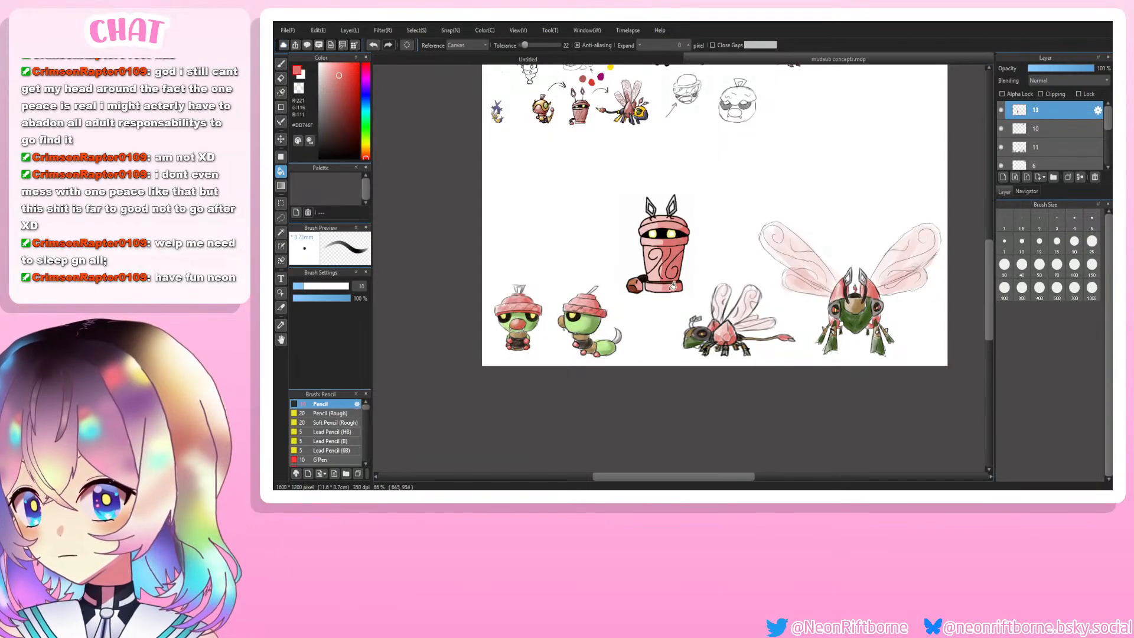
{"action": "left_click", "coordinate": [674, 286]}
Step: Sample further pinks from the artwork and try them on the shaded edge of the pot's lid
{"action": "left_click", "coordinate": [607, 313], "text": "alt"}
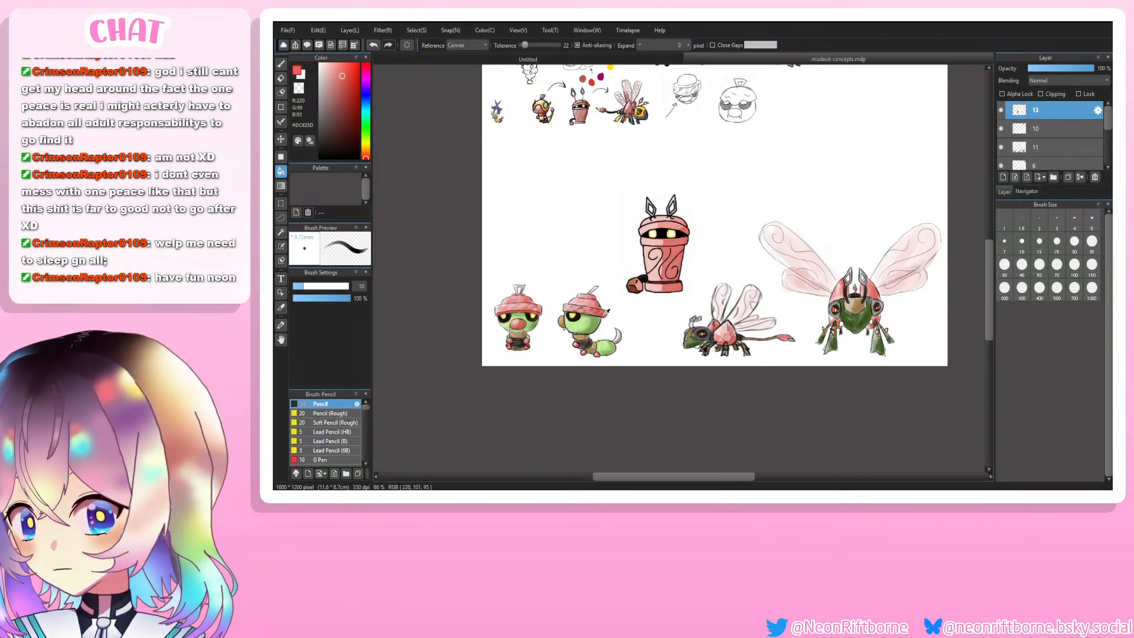
{"action": "scroll", "coordinate": [681, 286], "scroll_direction": "up", "scroll_amount": 3}
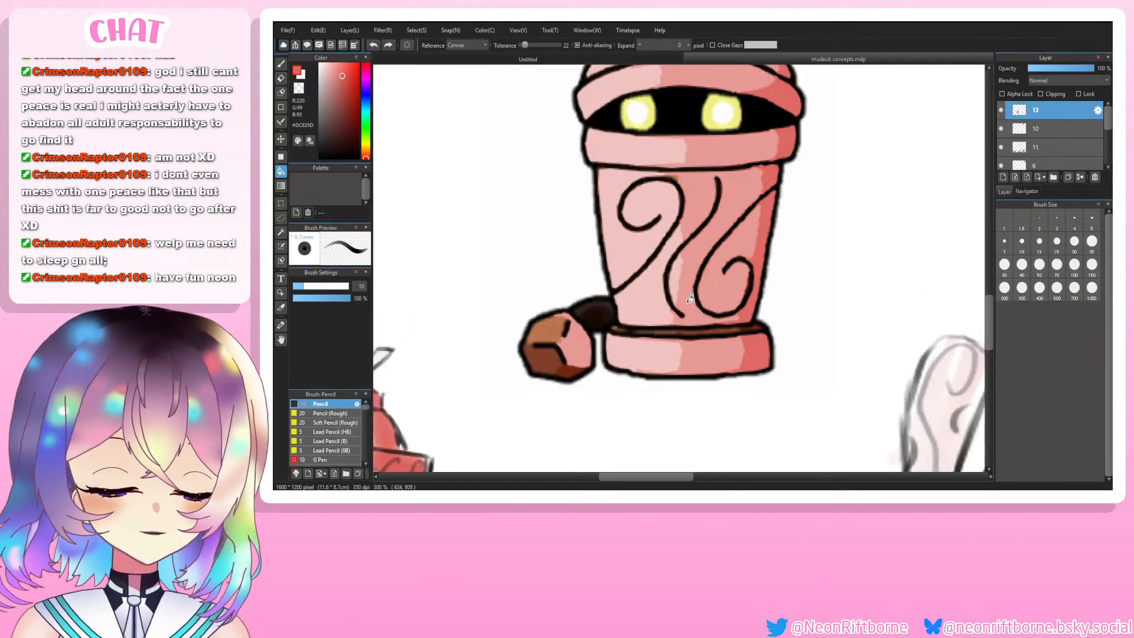
{"action": "scroll", "coordinate": [692, 289], "scroll_direction": "down", "scroll_amount": 3}
{"action": "scroll", "coordinate": [692, 287], "scroll_direction": "up", "scroll_amount": 1}
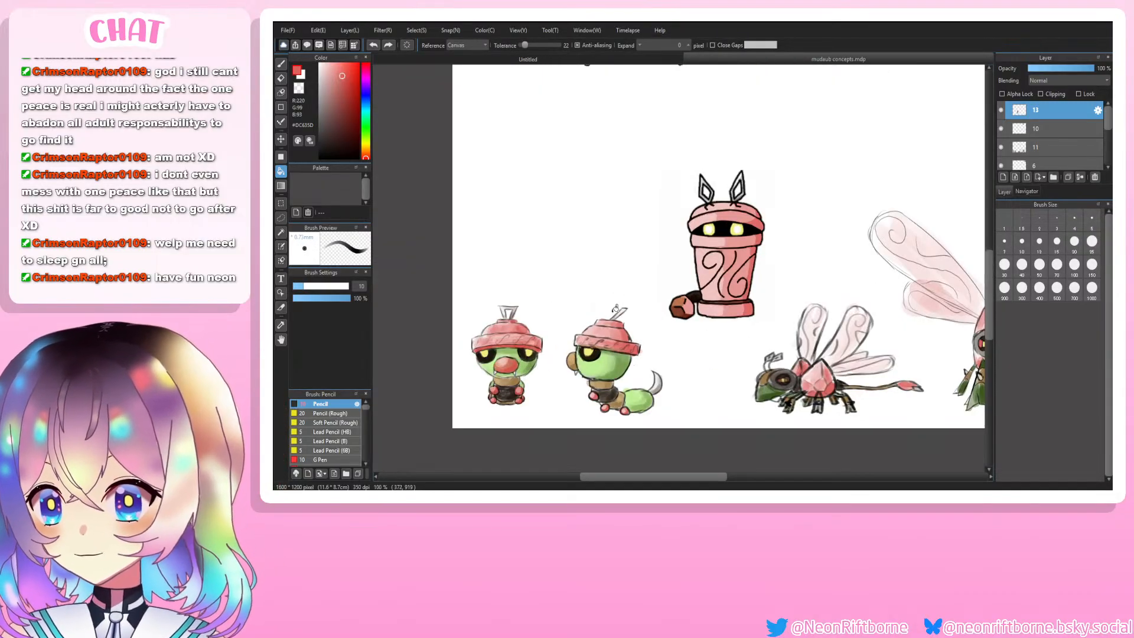
{"action": "left_click", "coordinate": [745, 229], "text": "alt"}
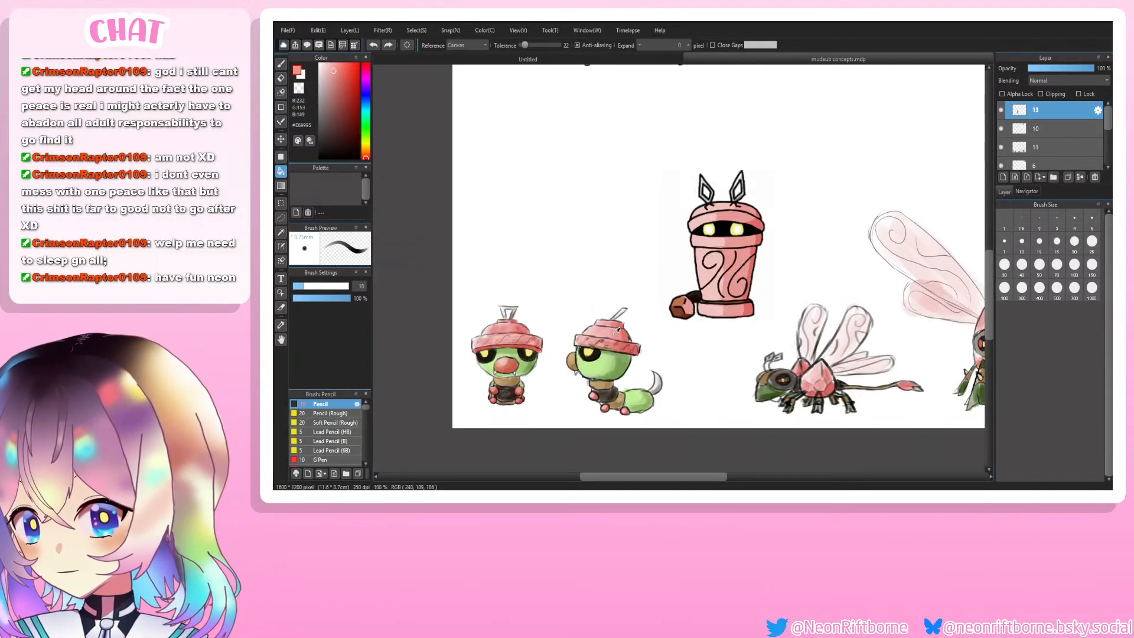
{"action": "left_click", "coordinate": [751, 207]}
{"action": "left_click", "coordinate": [752, 207]}
{"action": "key", "text": "ctrl+z"}
{"action": "left_click", "coordinate": [752, 207]}
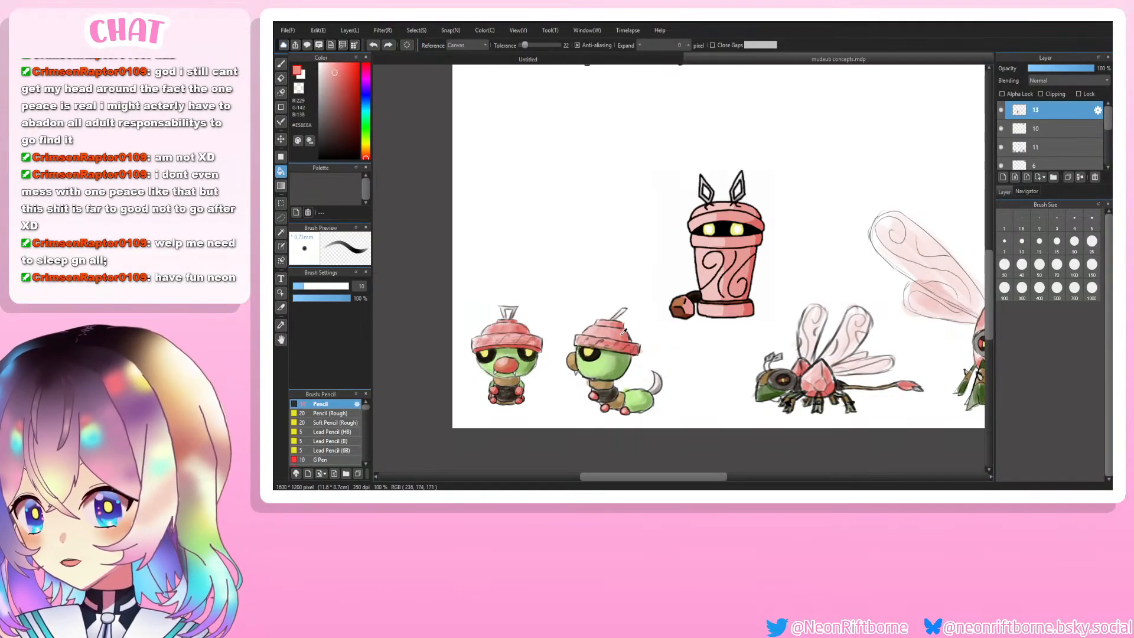
Step: Try the caterpillar's nose tones on the pot, with #C97159 for the darker areas and #DB9C87 for the lightest areas
{"action": "left_click", "coordinate": [514, 359], "text": "alt"}
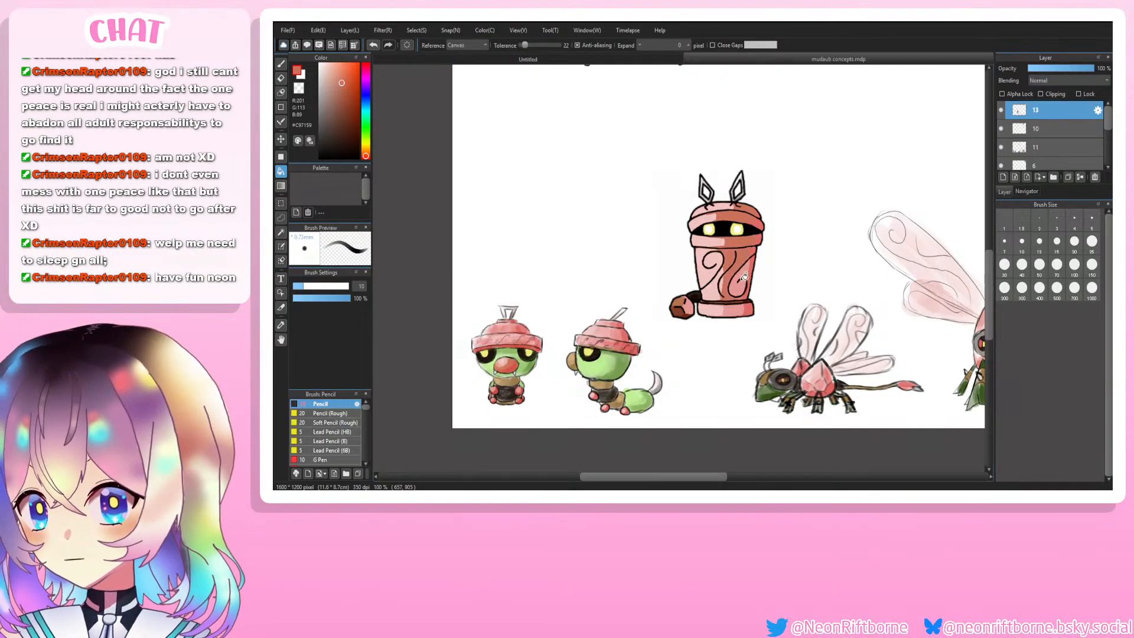
{"action": "left_click", "coordinate": [498, 363], "text": "alt"}
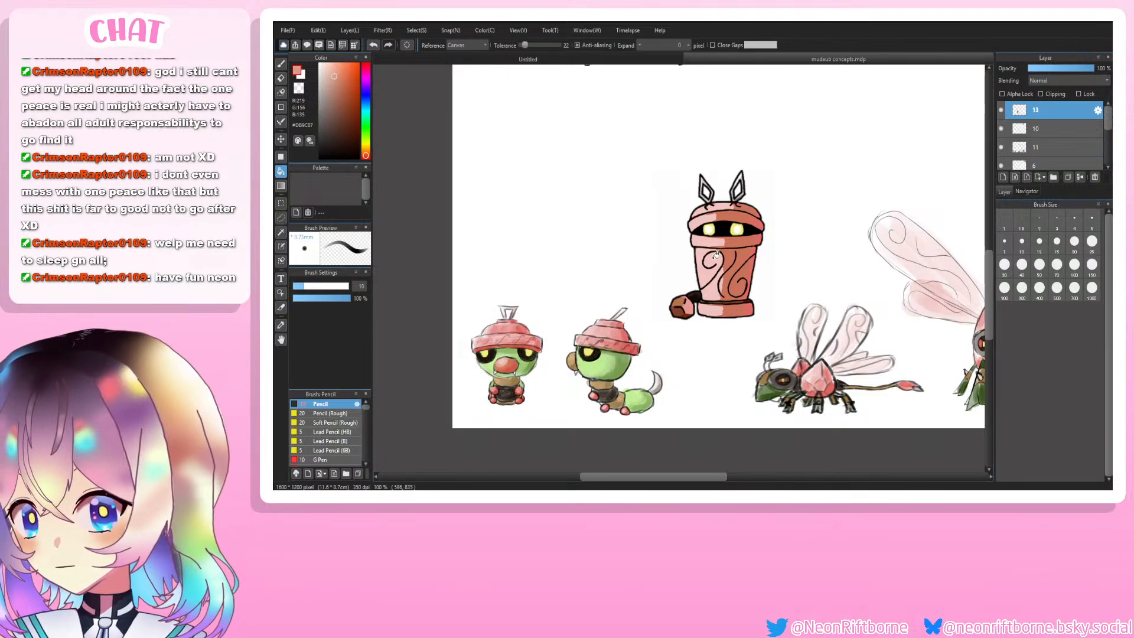
{"action": "left_click", "coordinate": [703, 263]}
{"action": "left_click", "coordinate": [708, 242]}
{"action": "left_click", "coordinate": [712, 284]}
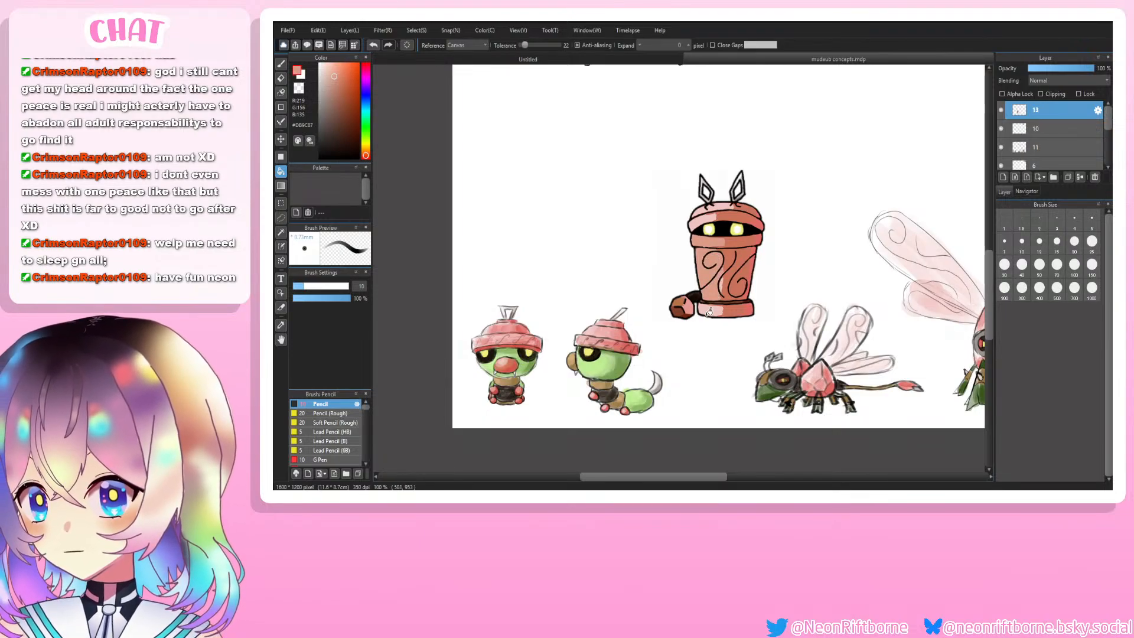
{"action": "left_click", "coordinate": [709, 304]}
{"action": "key", "text": "ctrl+z"}
{"action": "left_click", "coordinate": [709, 308]}
{"action": "left_click", "coordinate": [704, 217]}
{"action": "left_click", "coordinate": [708, 208]}
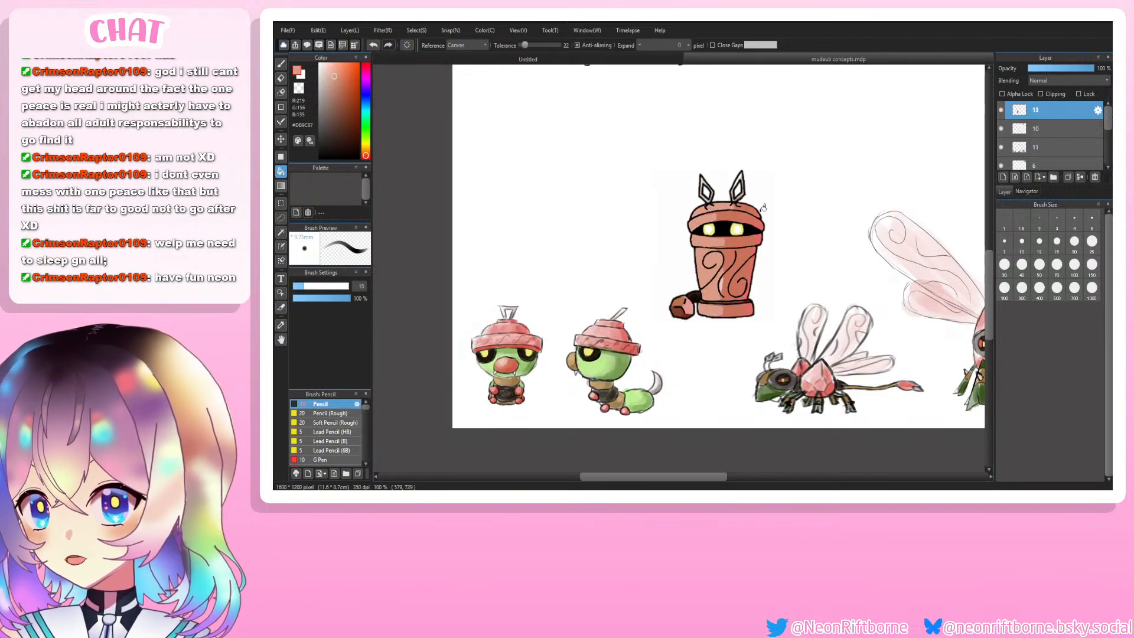
Step: Undo the enlarged pot's latest colour fills one after another, back through the pale pink ones
{"action": "scroll", "coordinate": [729, 394], "scroll_direction": "down", "scroll_amount": 2}
{"action": "scroll", "coordinate": [729, 393], "scroll_direction": "up", "scroll_amount": 1}
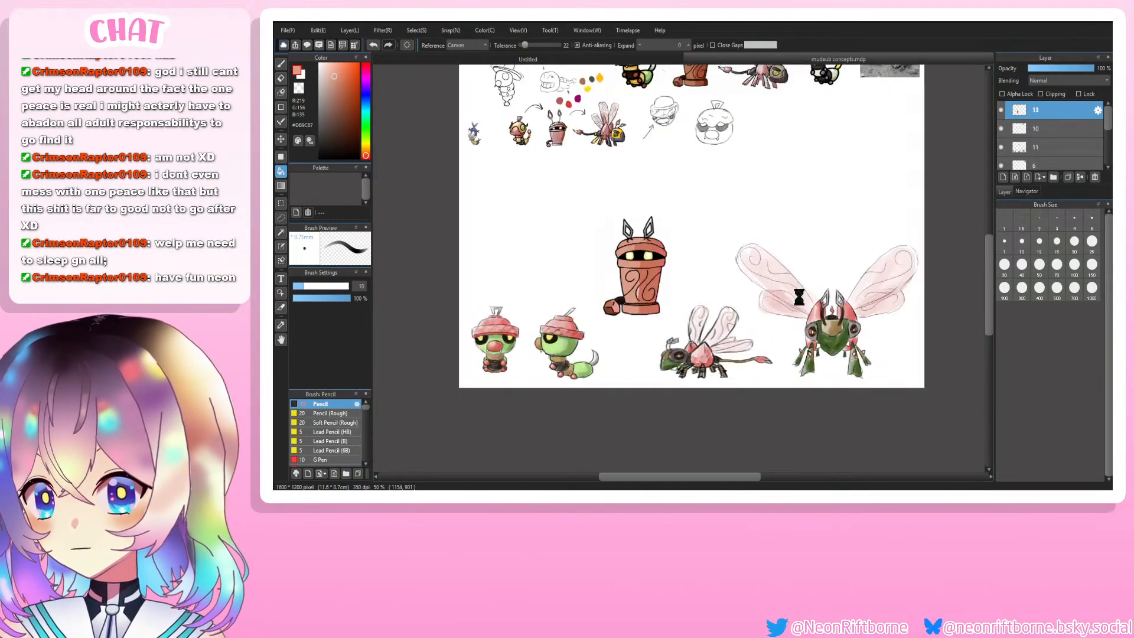
{"action": "scroll", "coordinate": [729, 393], "scroll_direction": "up", "scroll_amount": 1}
{"action": "scroll", "coordinate": [729, 394], "scroll_direction": "down", "scroll_amount": 1}
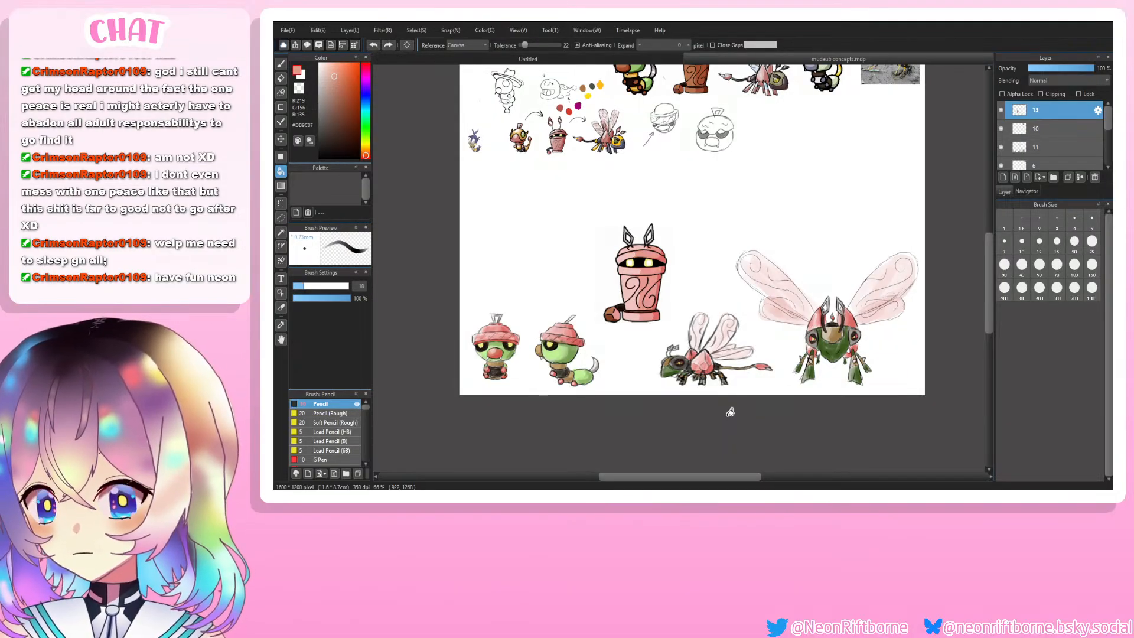
{"action": "key", "text": "ctrl+z"}
{"action": "key", "text": "ctrl+z"}
{"action": "key", "text": "ctrl+z"}
{"action": "key", "text": "ctrl+z"}
{"action": "key", "text": "ctrl+z"}
{"action": "key", "text": "ctrl+z"}
{"action": "key", "text": "ctrl+z"}
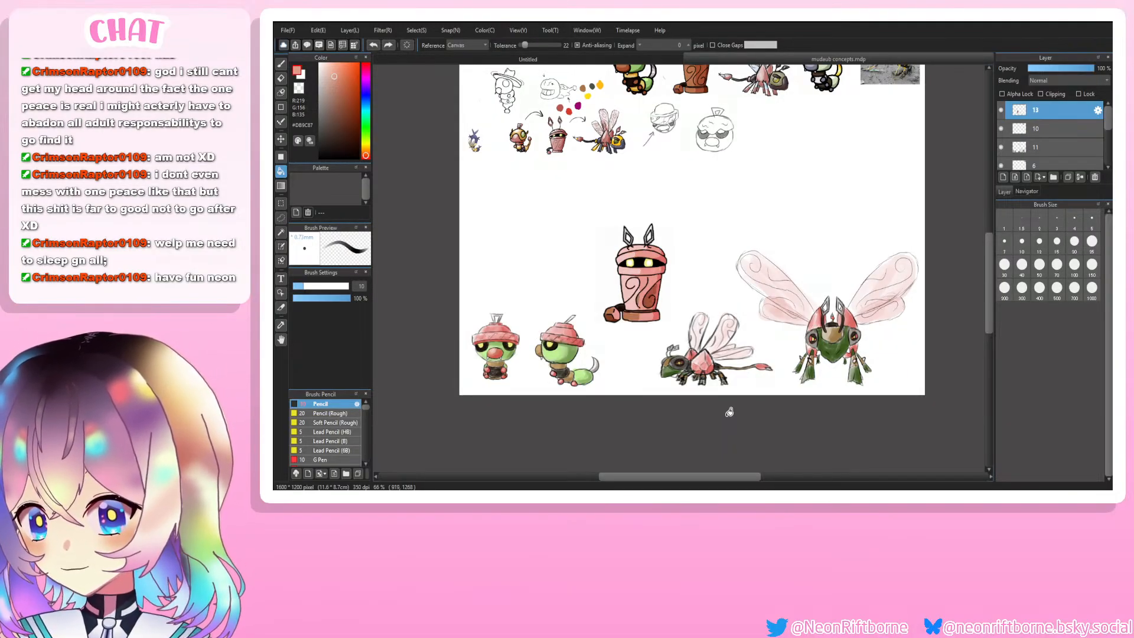
{"action": "key", "text": "ctrl+z"}
{"action": "key", "text": "ctrl+z"}
{"action": "key", "text": "ctrl+z"}
{"action": "key", "text": "ctrl+z"}
{"action": "key", "text": "ctrl+z"}
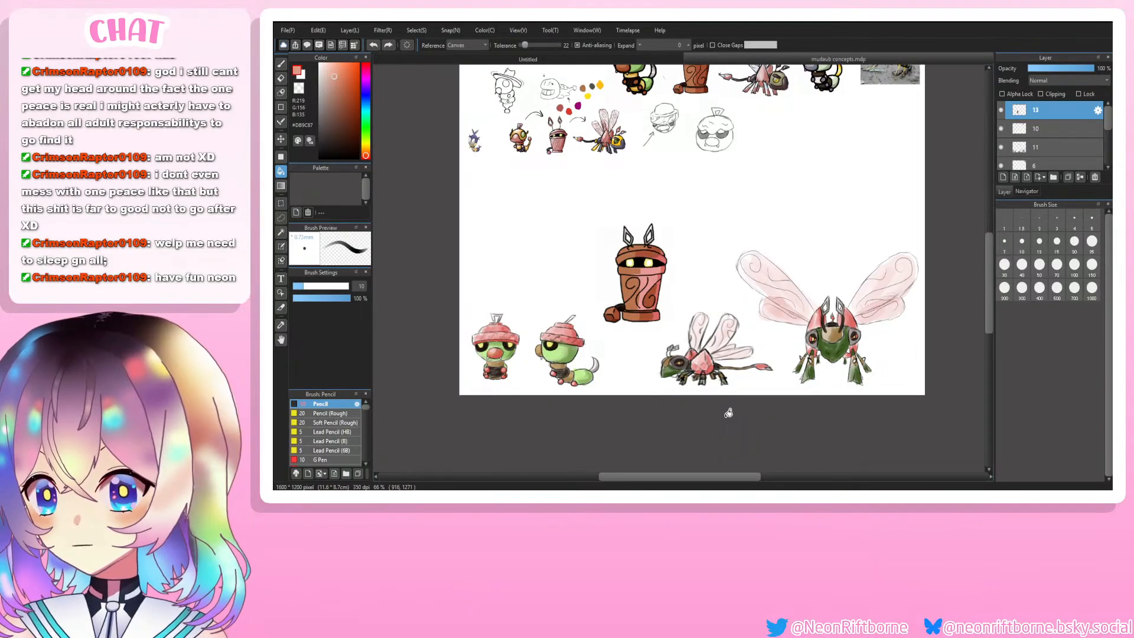